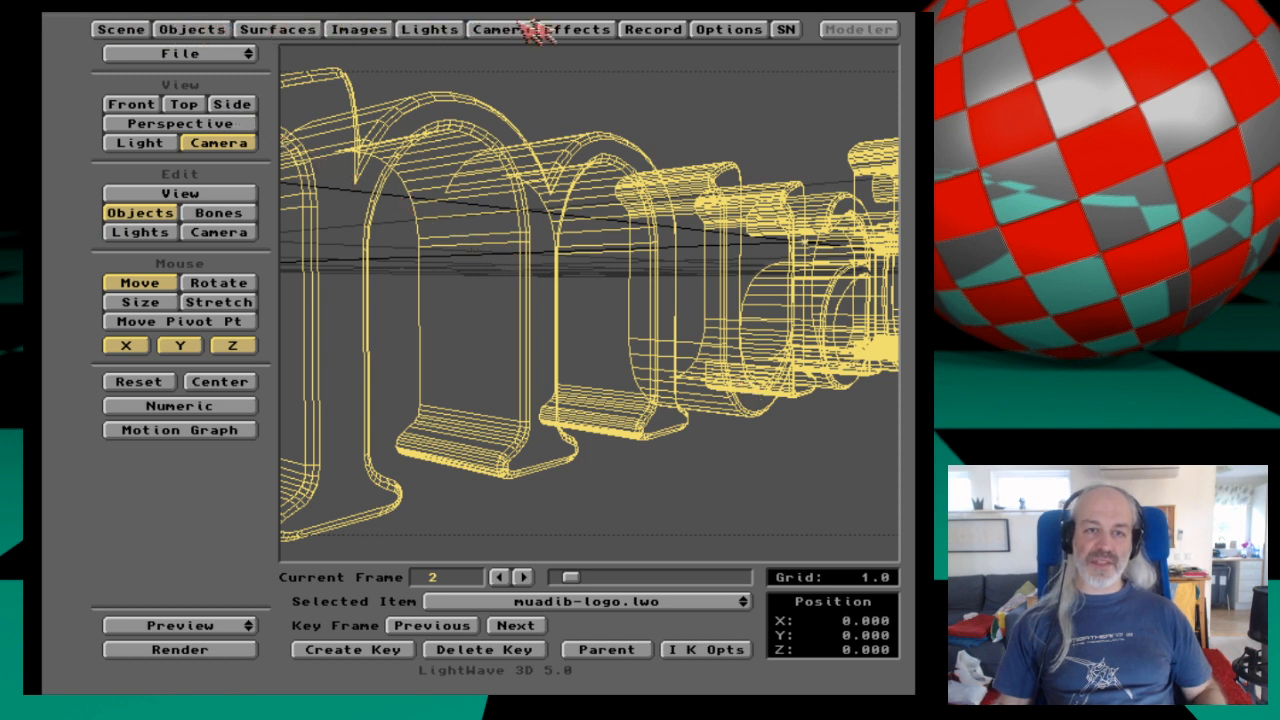
Examine the render display and animation type choices available in the Record Panel.
left_click(648, 30)
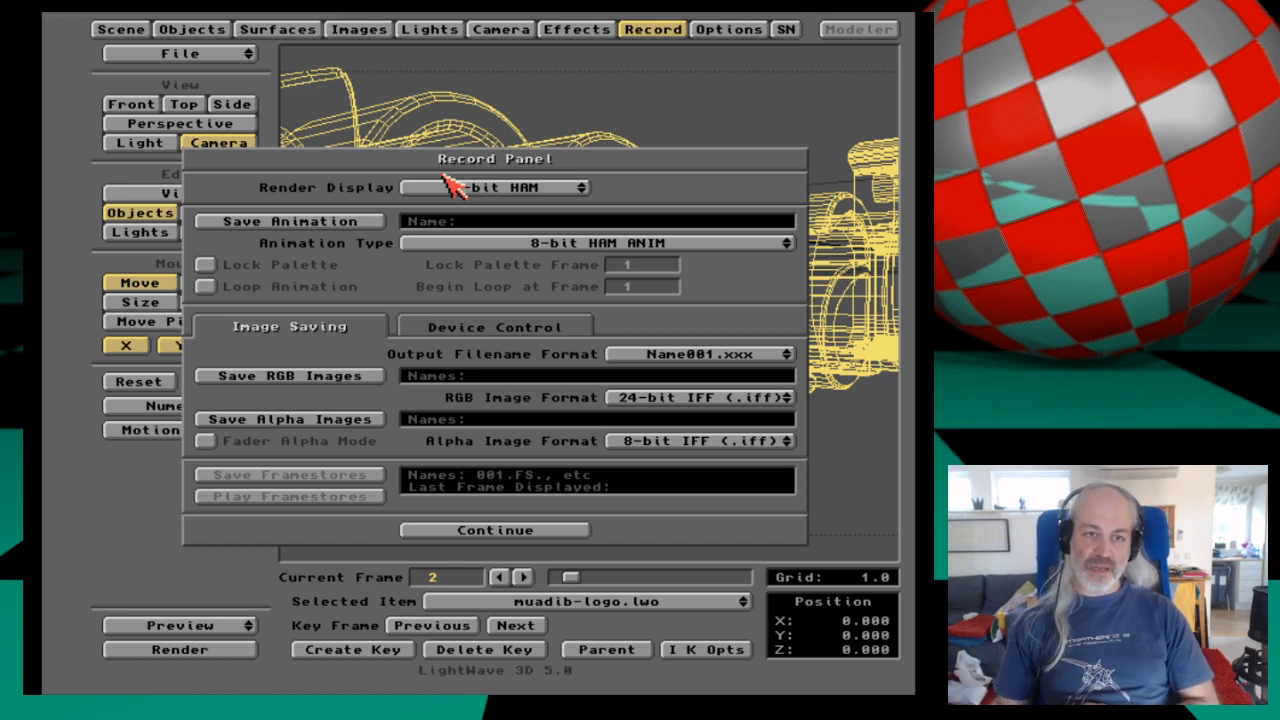
left_click(558, 190)
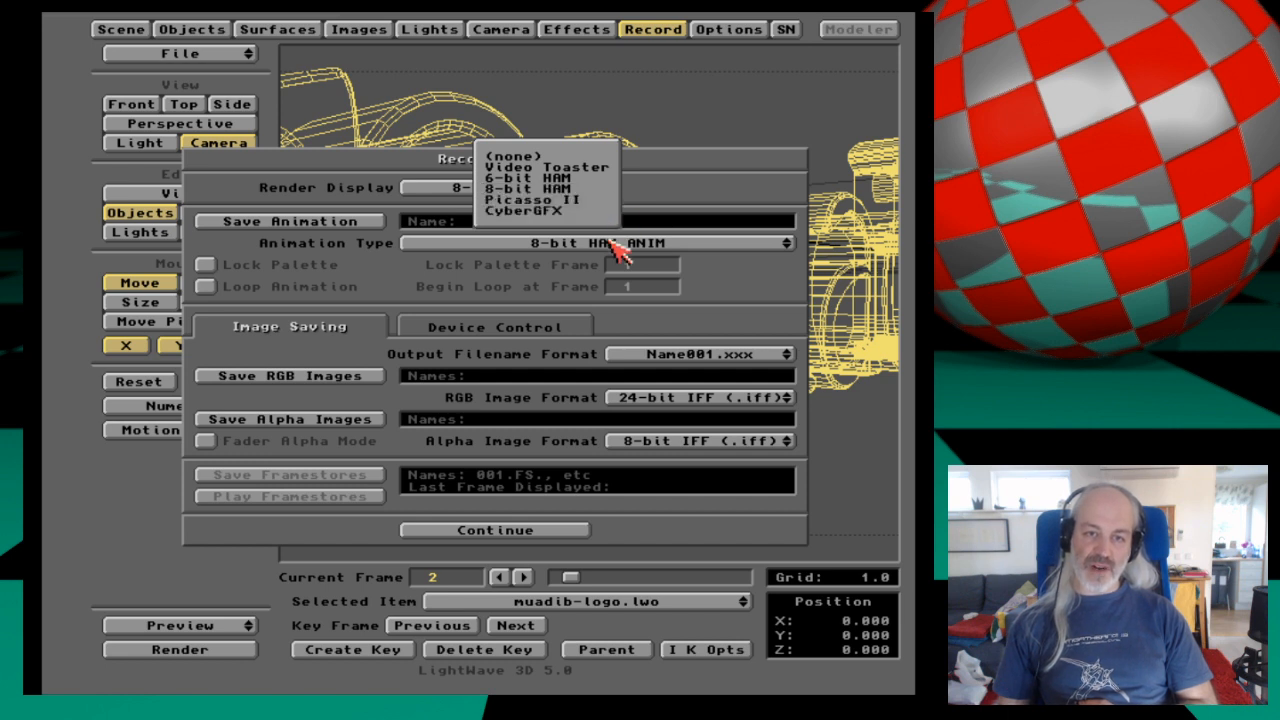
left_click(537, 288)
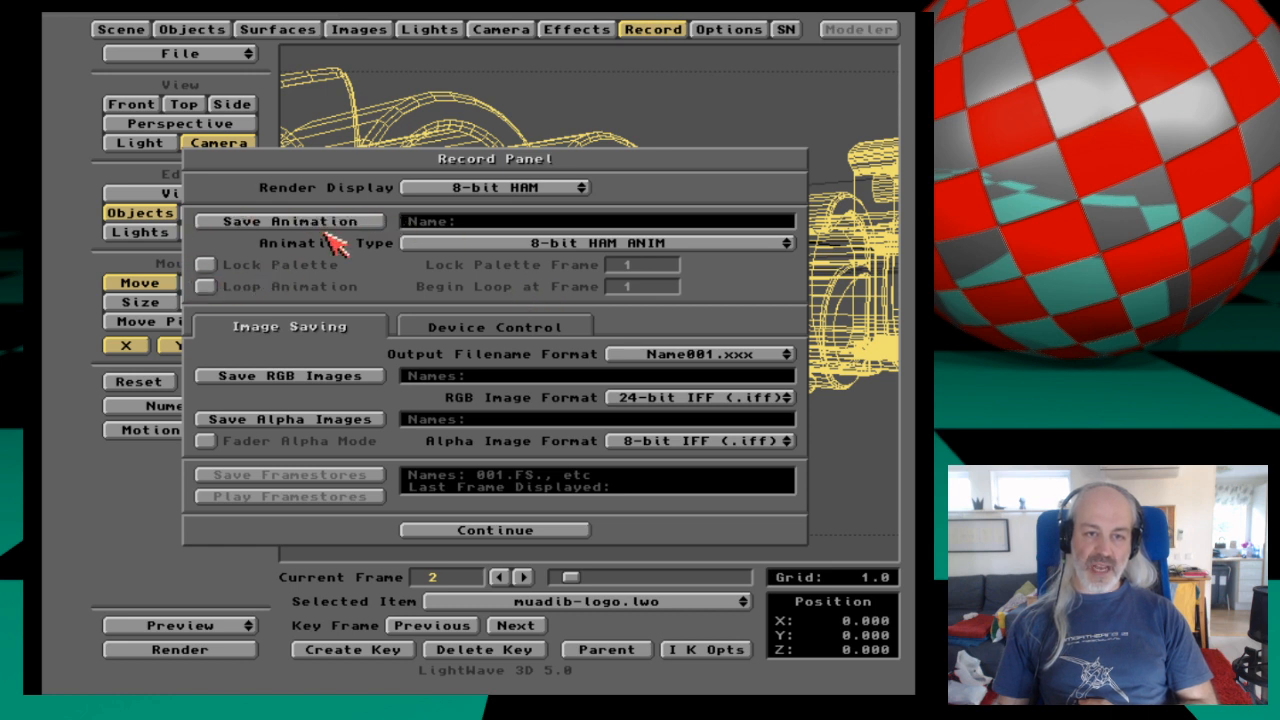
left_click(541, 248)
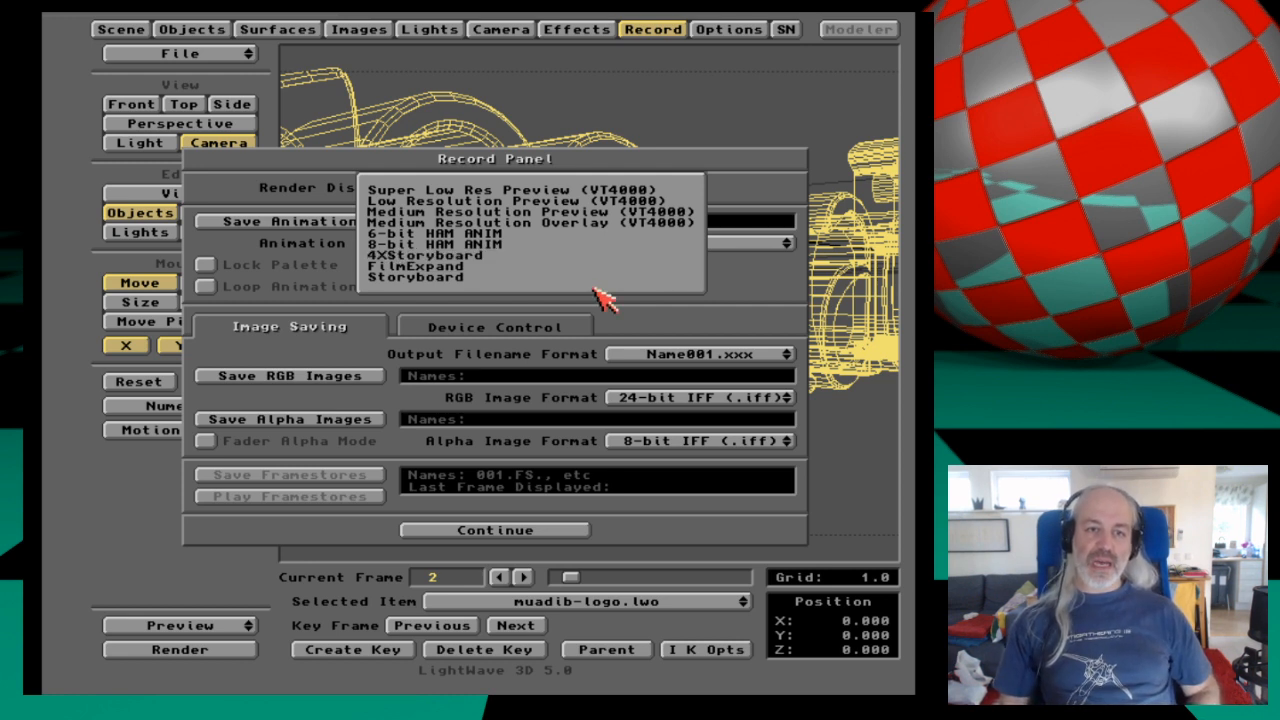
left_click(540, 254)
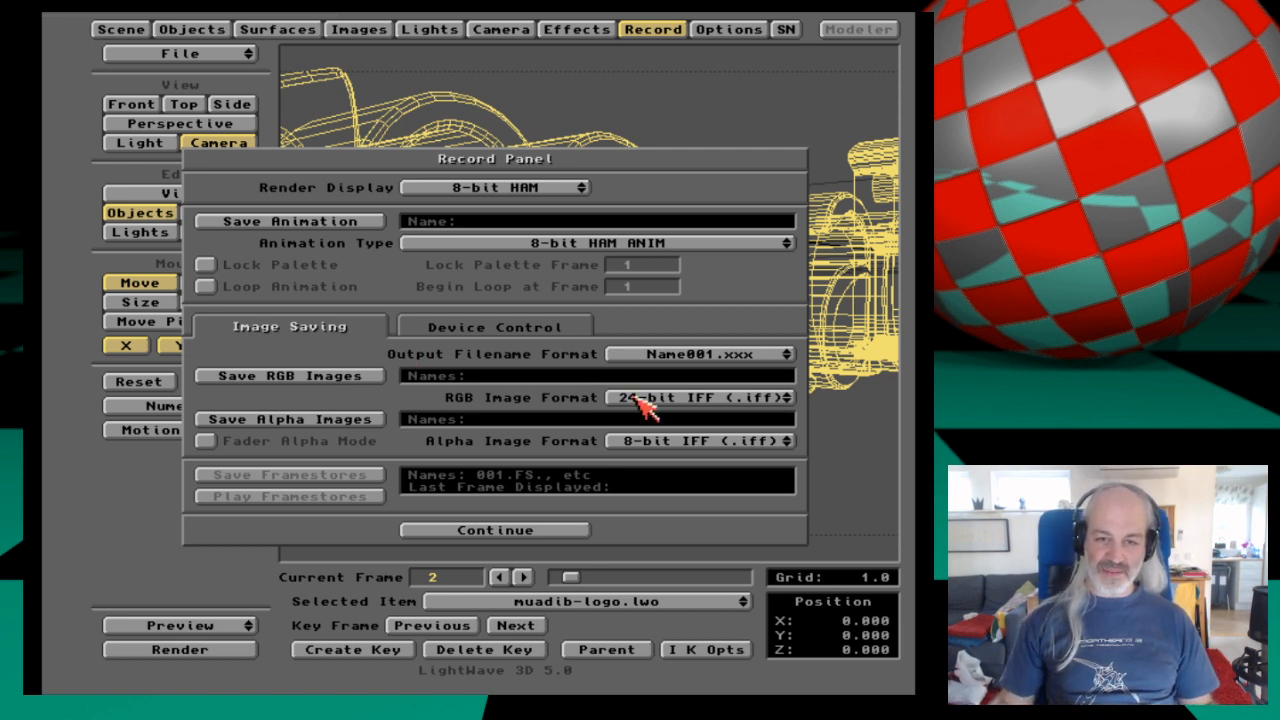
Activate saving of RGB images and choose the 3d:Webcast/Output drawer as their destination.
left_click(345, 386)
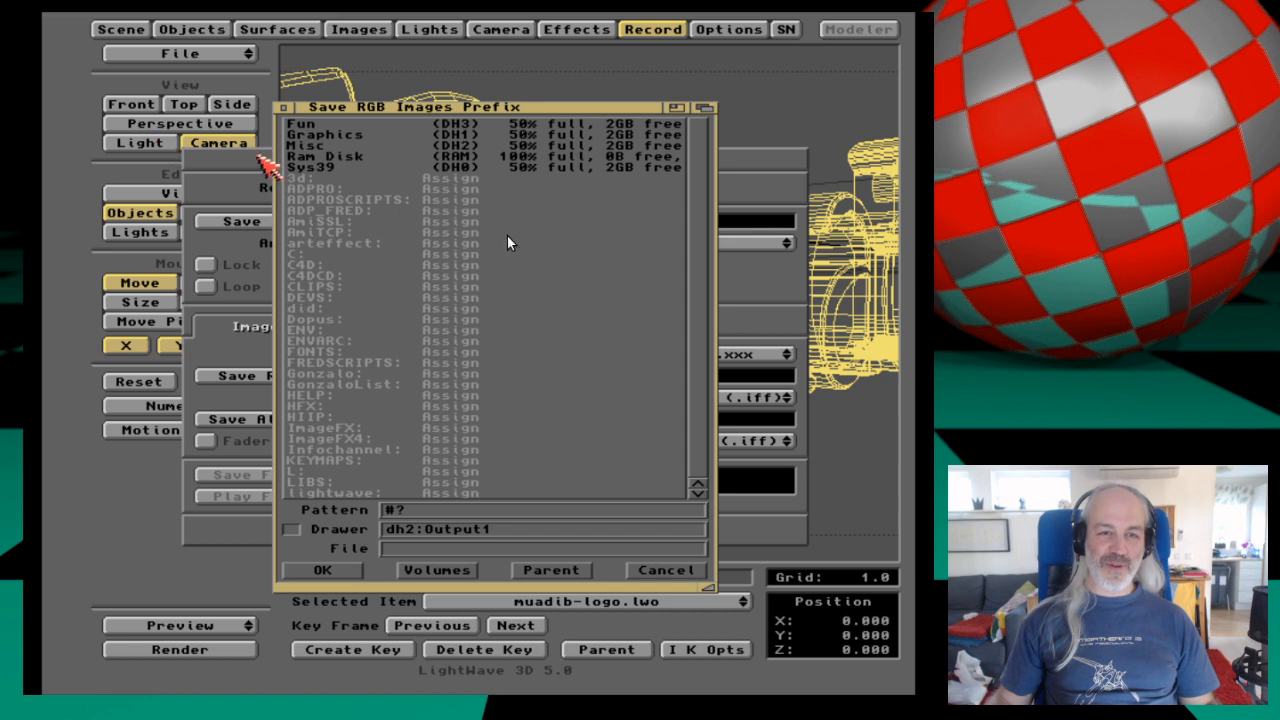
left_click(260, 158)
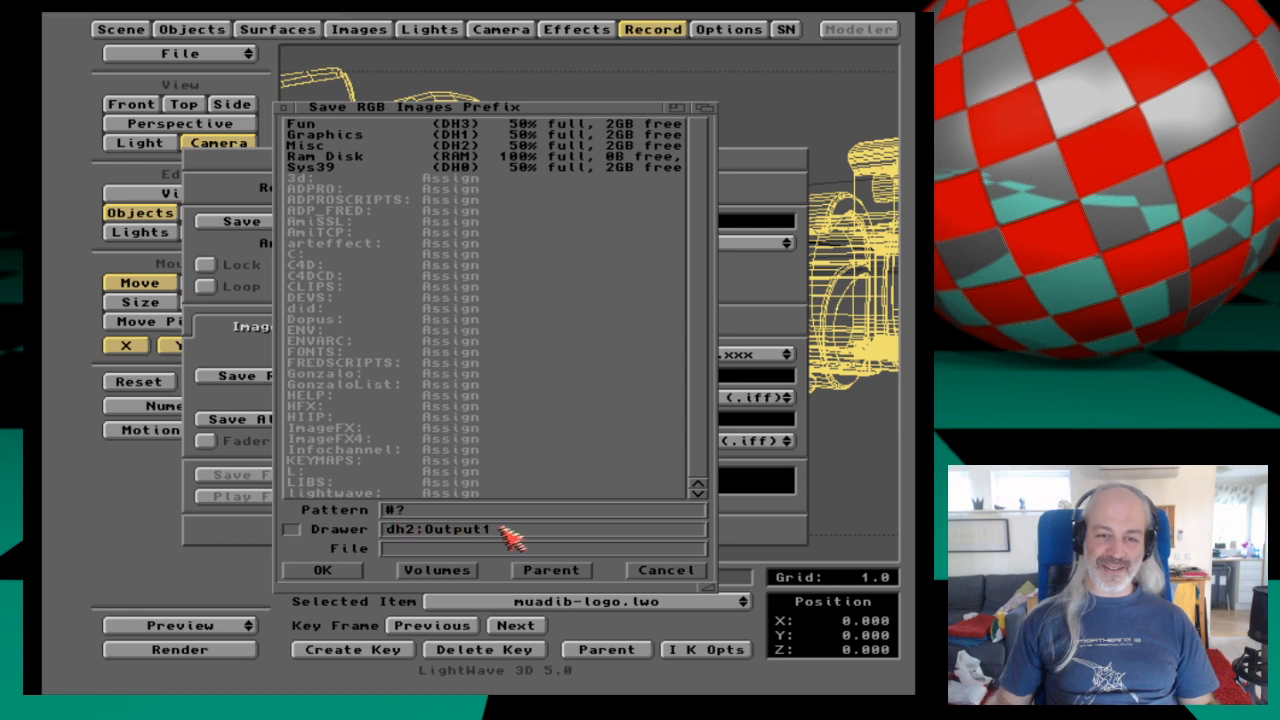
left_click(320, 180)
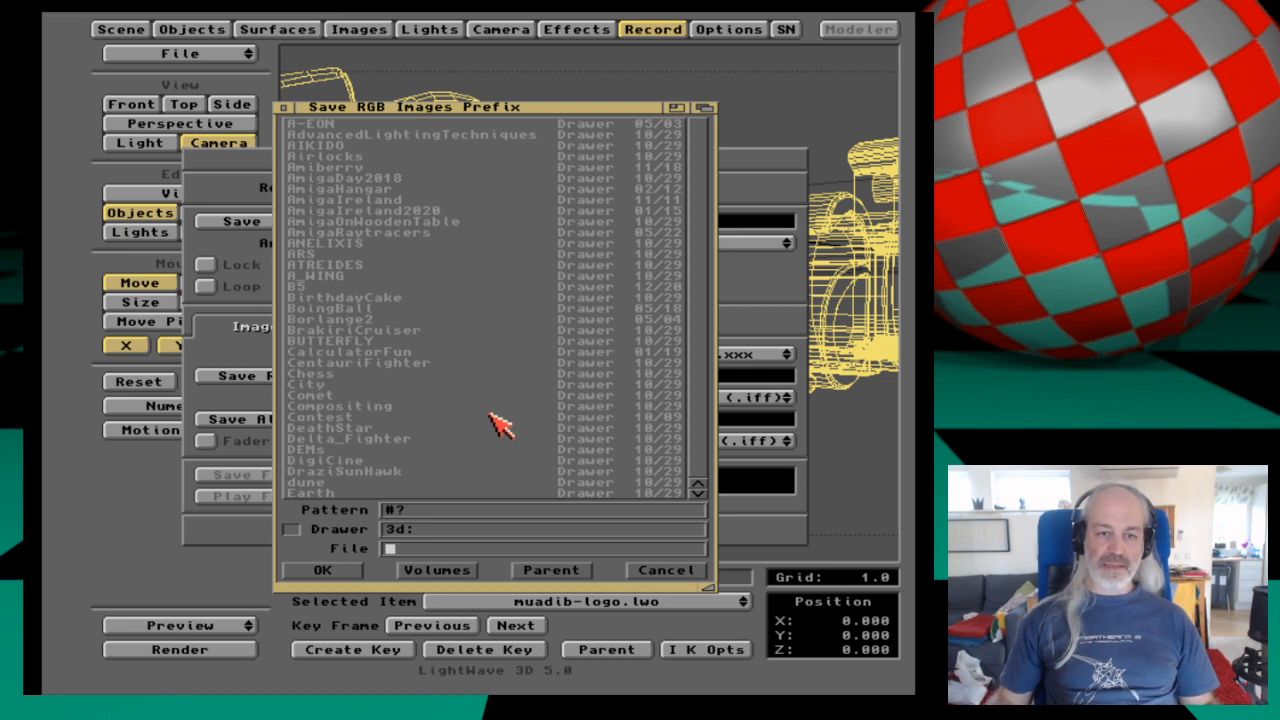
left_click(698, 491)
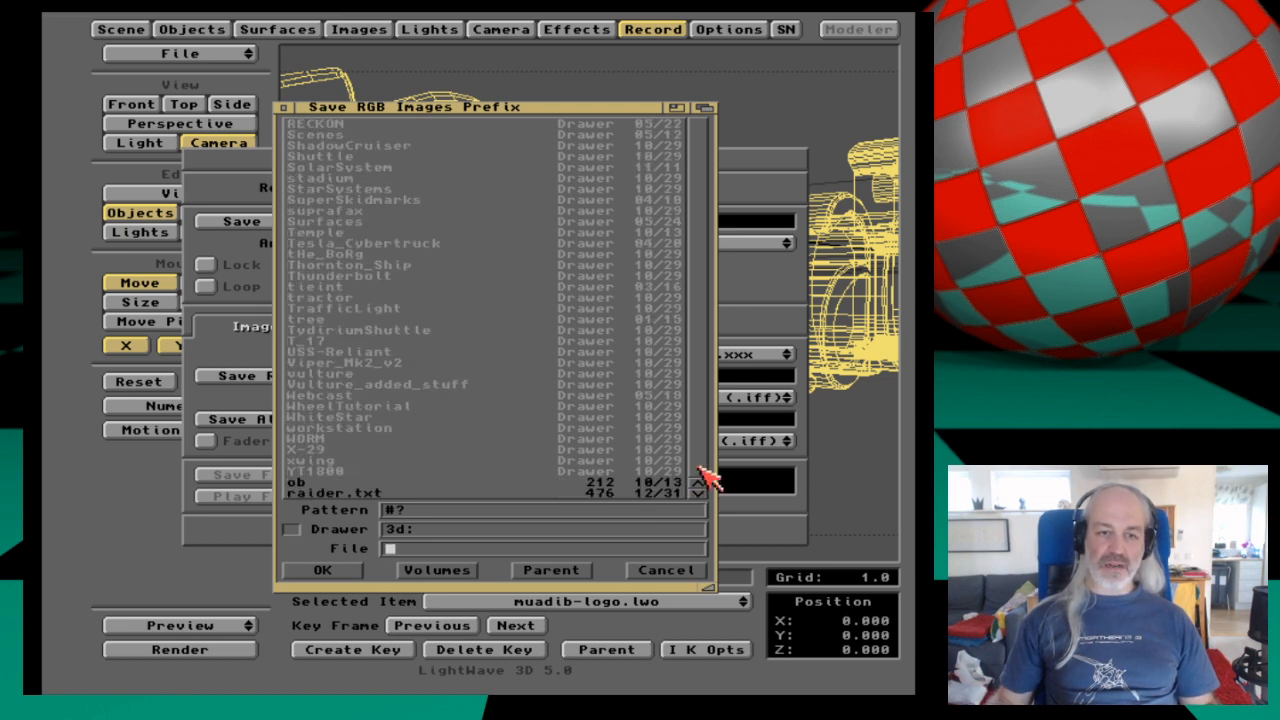
left_click(298, 396)
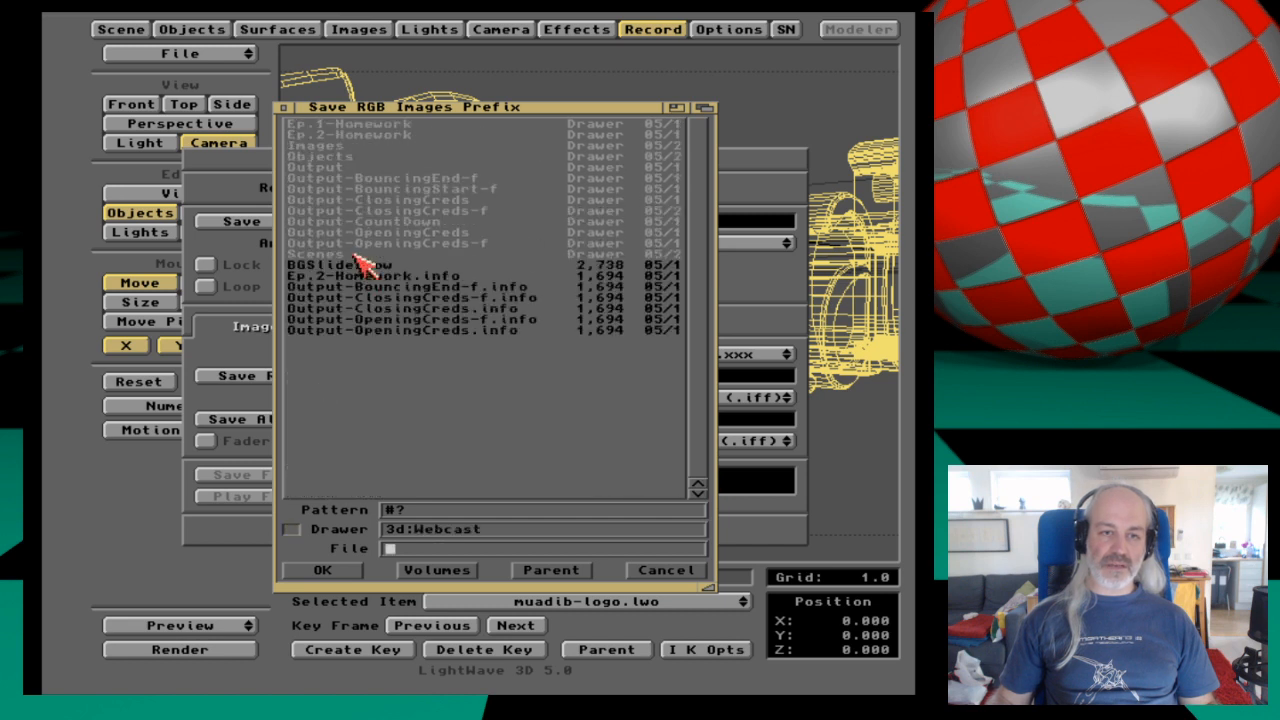
left_click(328, 168)
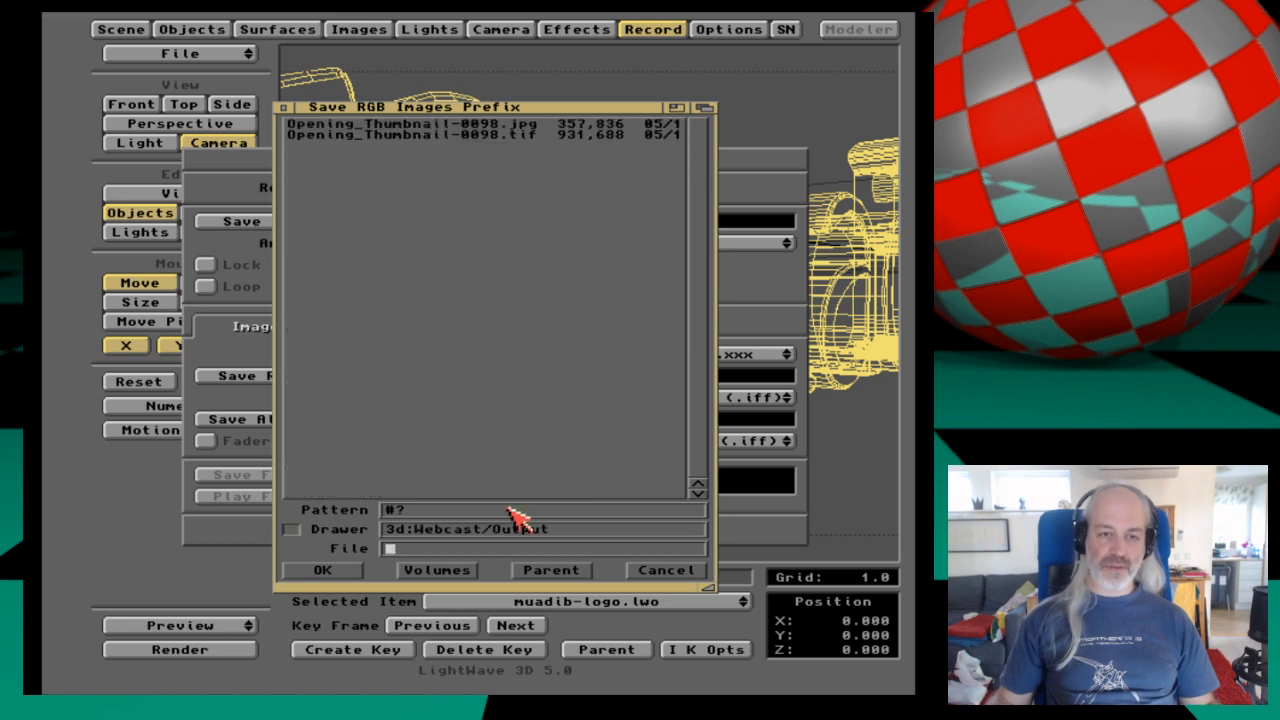
Enter Logo- as the RGB image prefix and set the output filename format to Name0001.xxx.
type("Logo_")
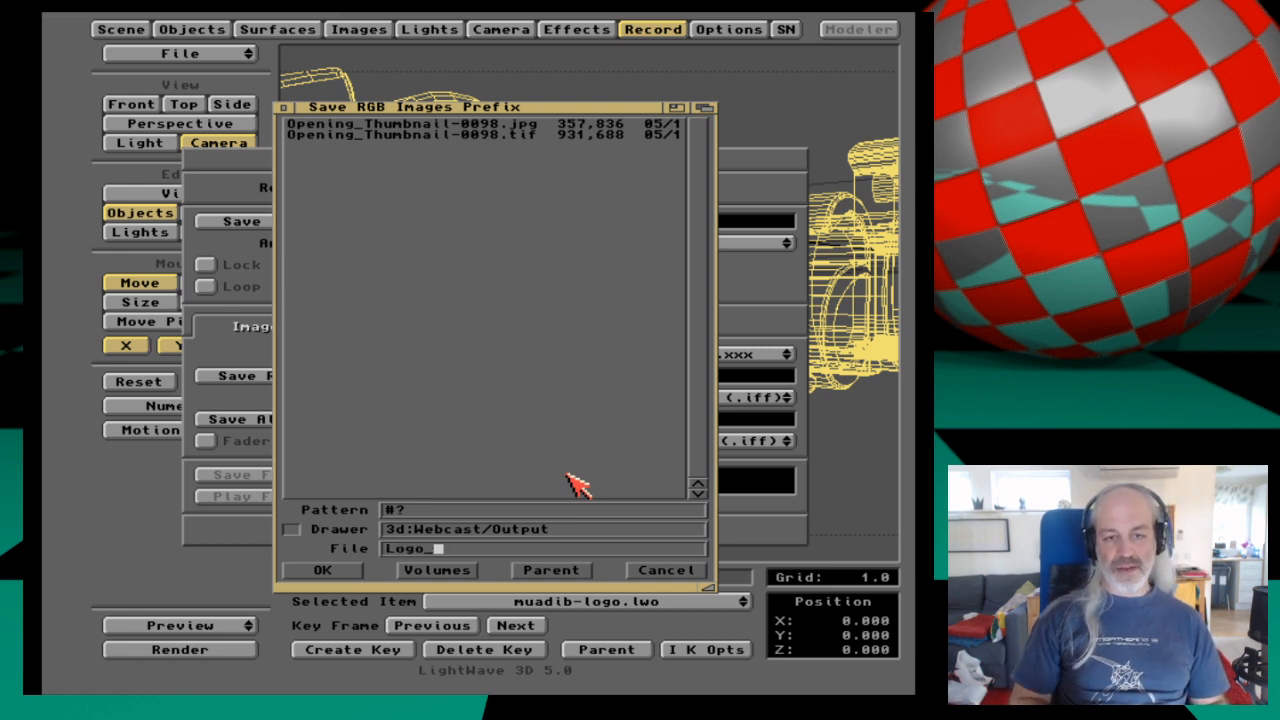
key("BackSpace")
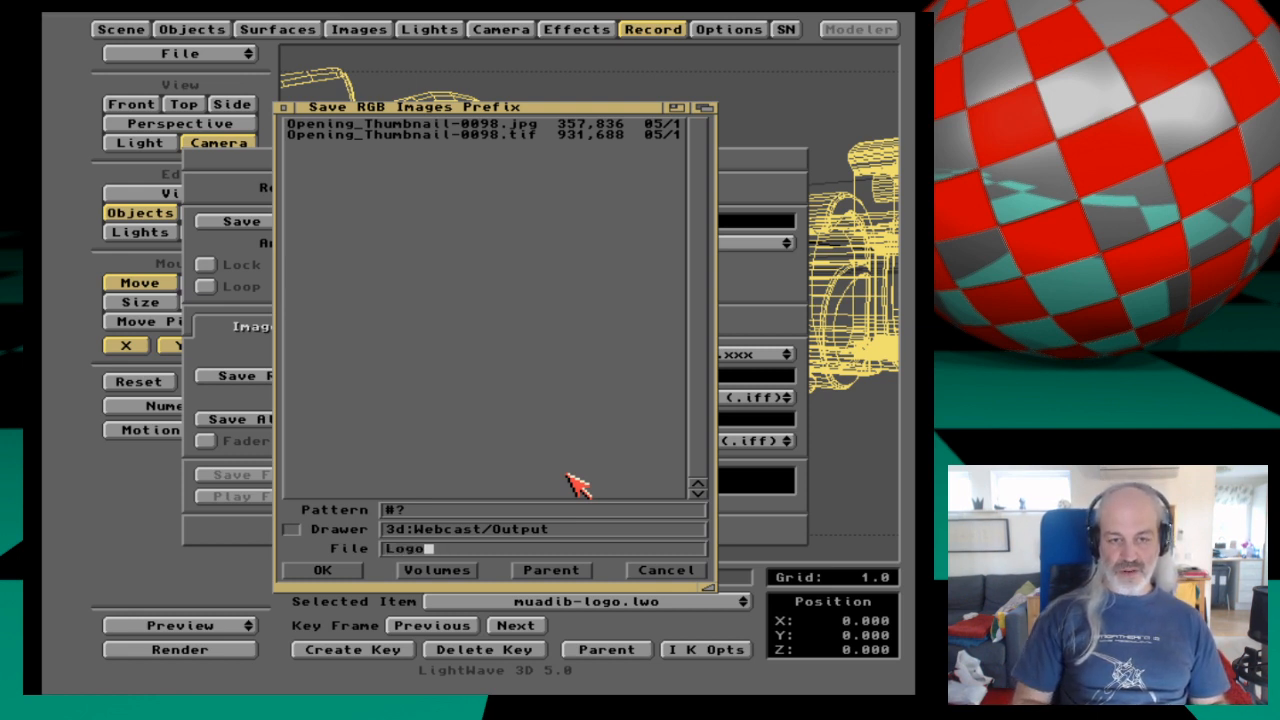
type("-")
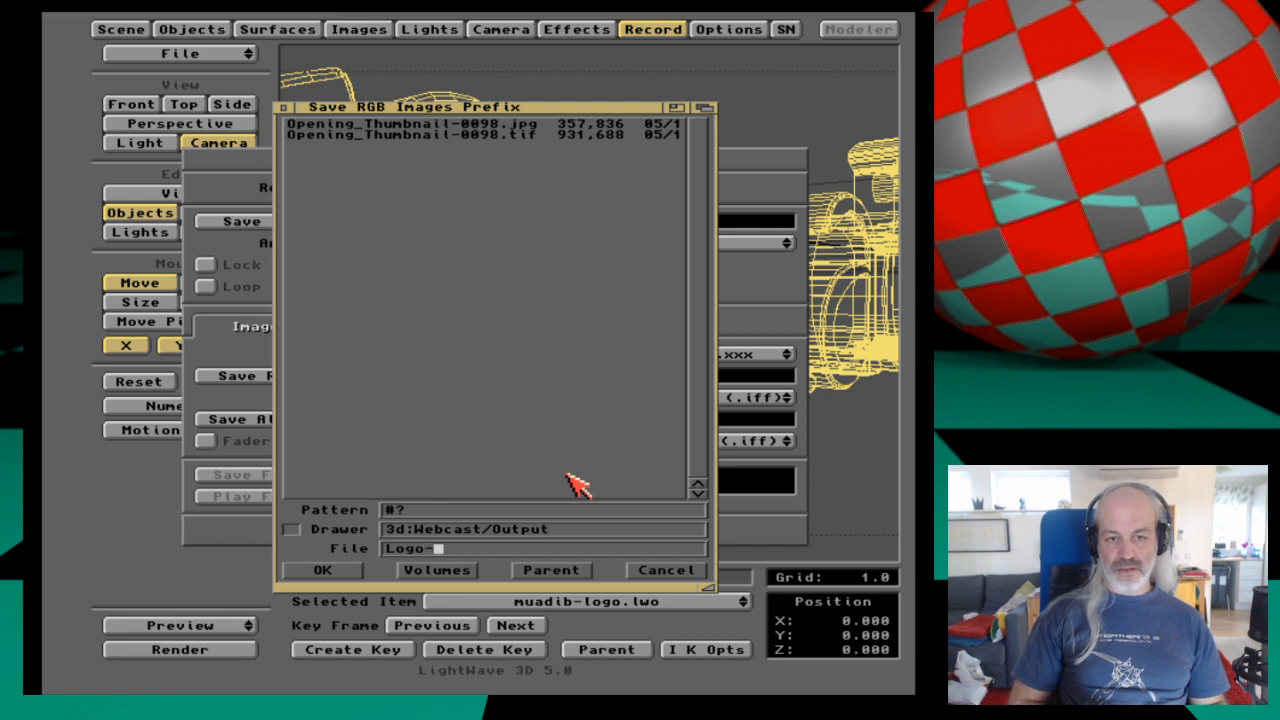
key("Return")
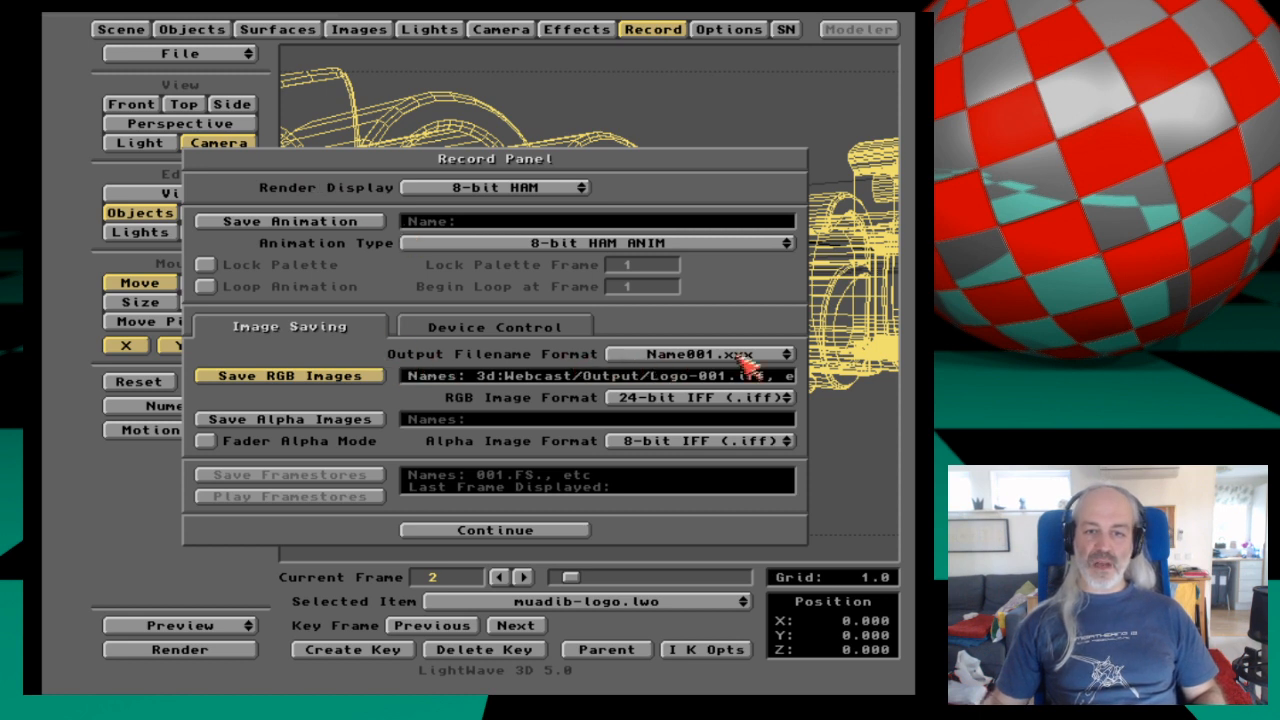
left_click(780, 356)
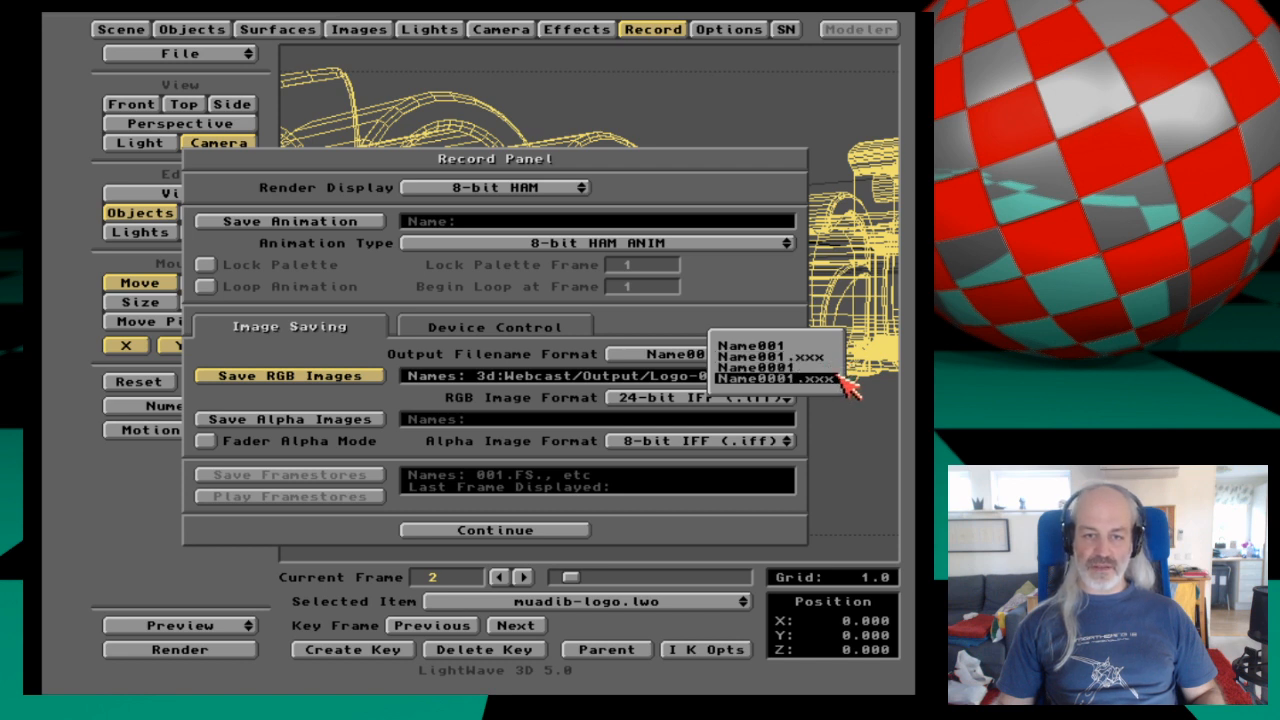
left_click(838, 381)
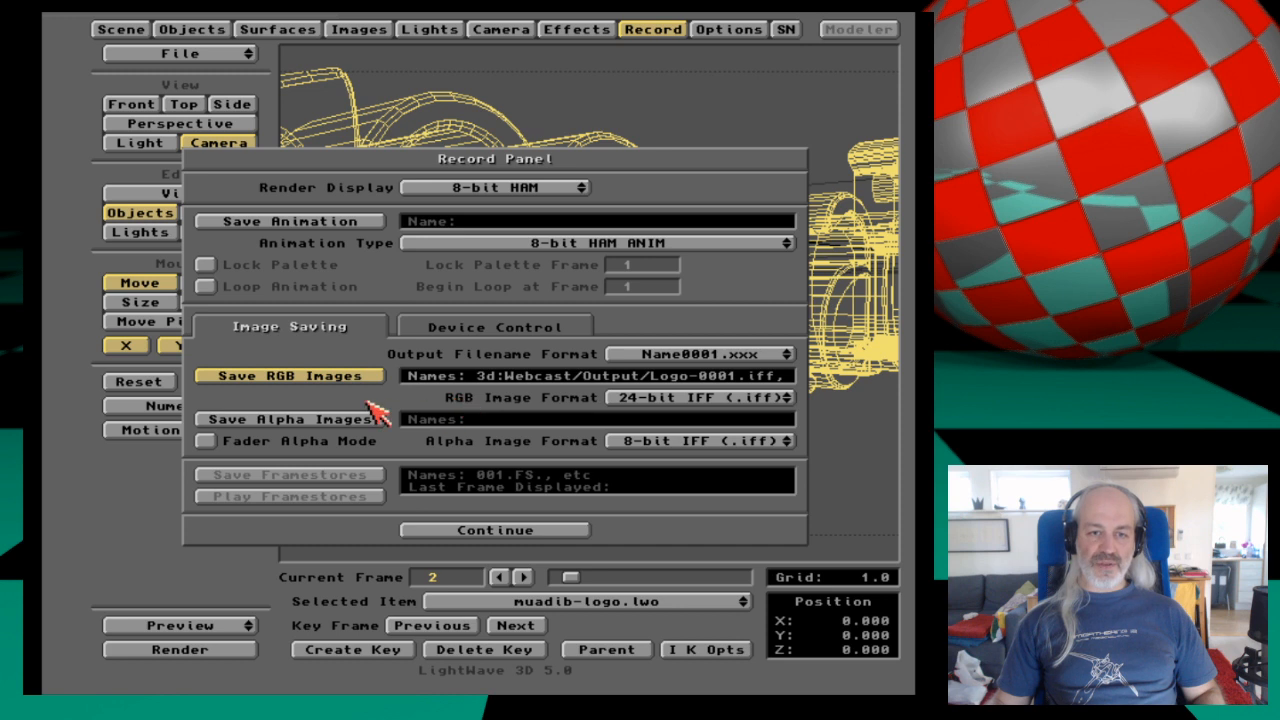
Examine the available RGB image formats and close the Record Panel without changing the format.
left_click(777, 400)
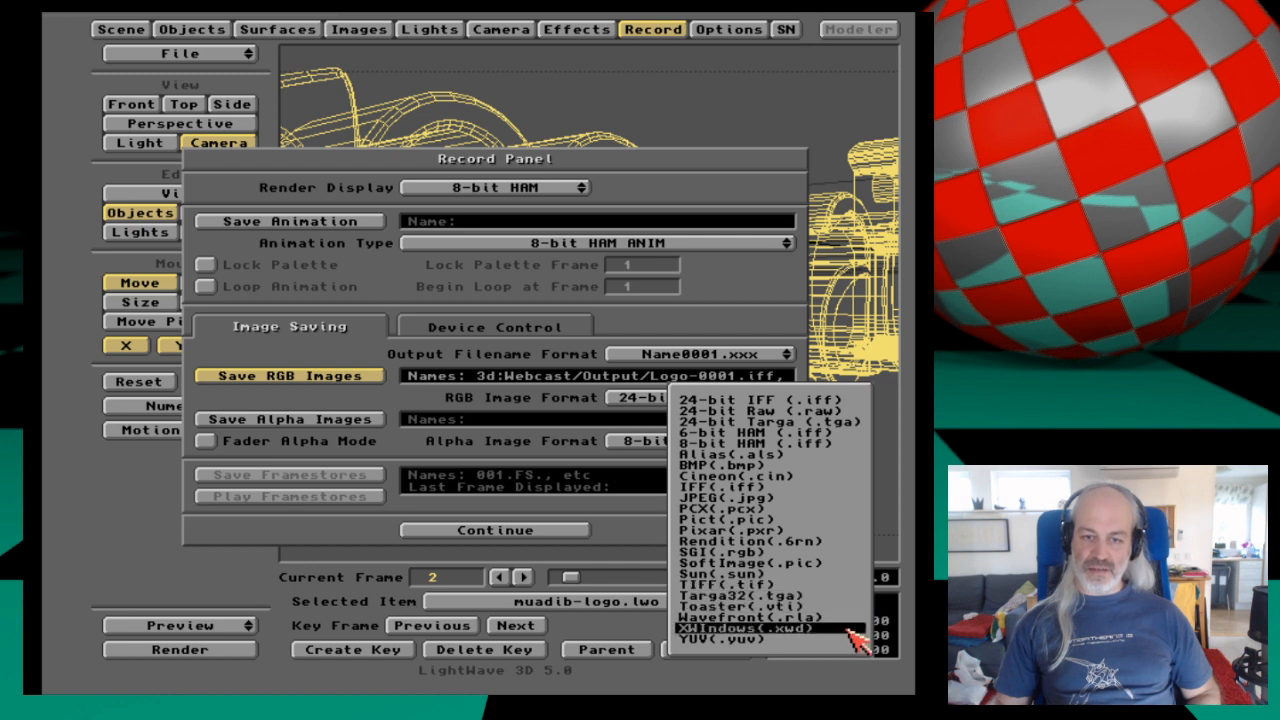
left_click(846, 675)
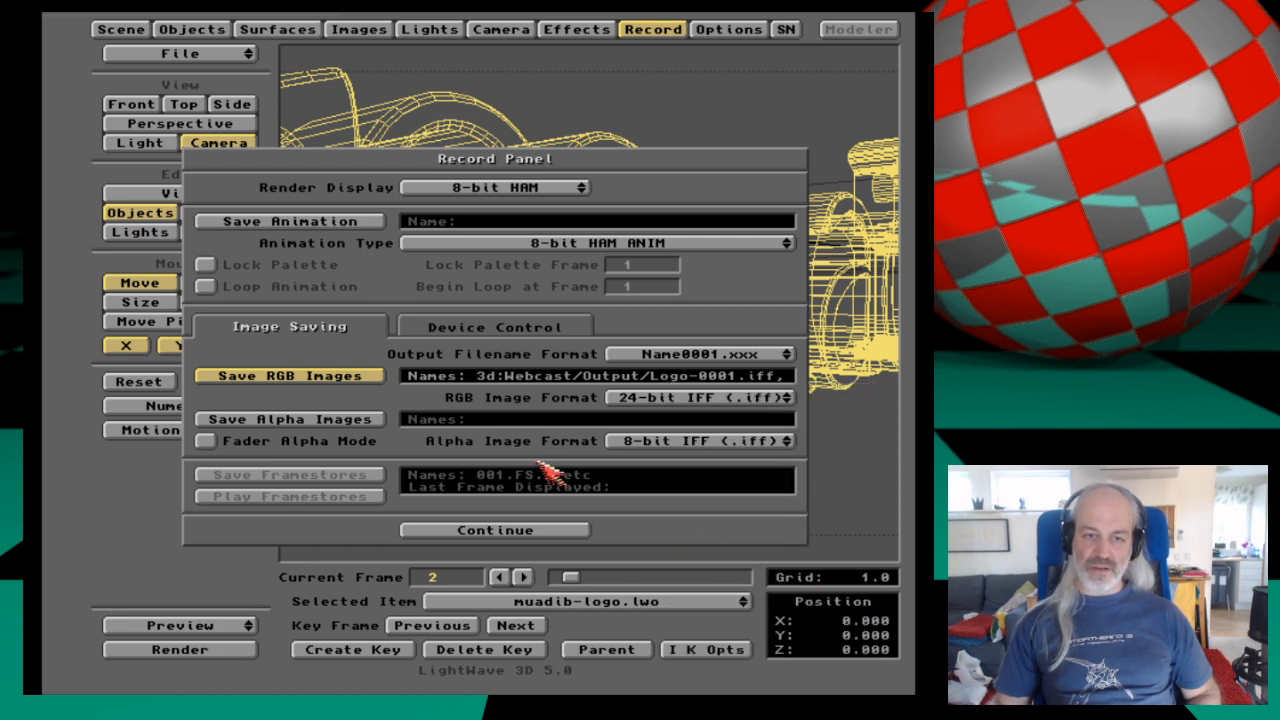
left_click(779, 400)
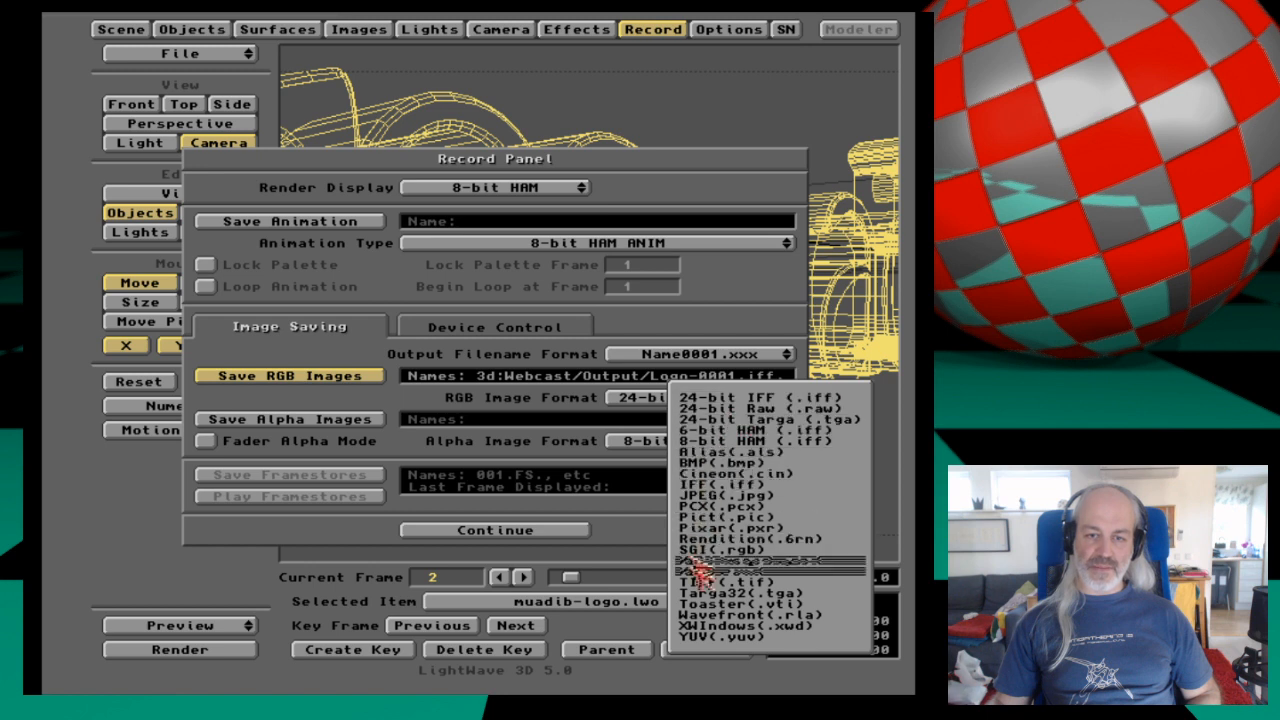
left_click(640, 533)
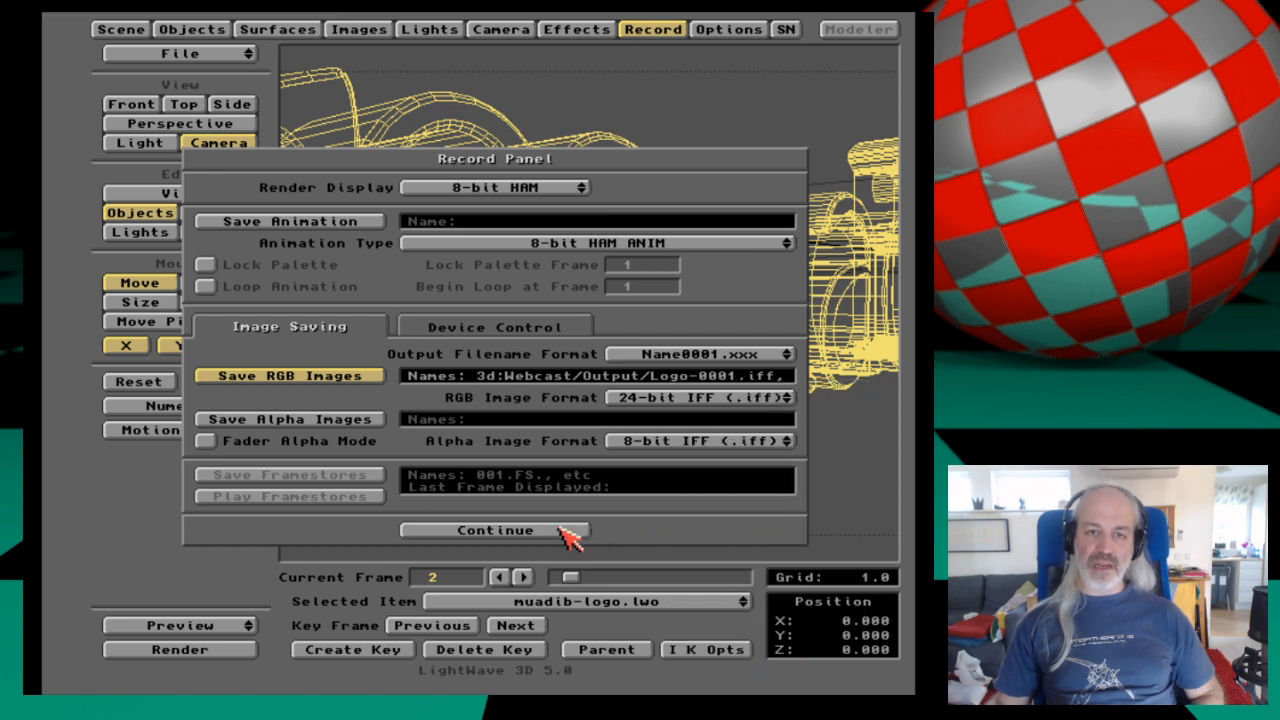
left_click(568, 533)
Proceed with adding plug-ins from the general options and look into the Plug-Ins/AmiHIIPv2 drawer.
left_click(736, 33)
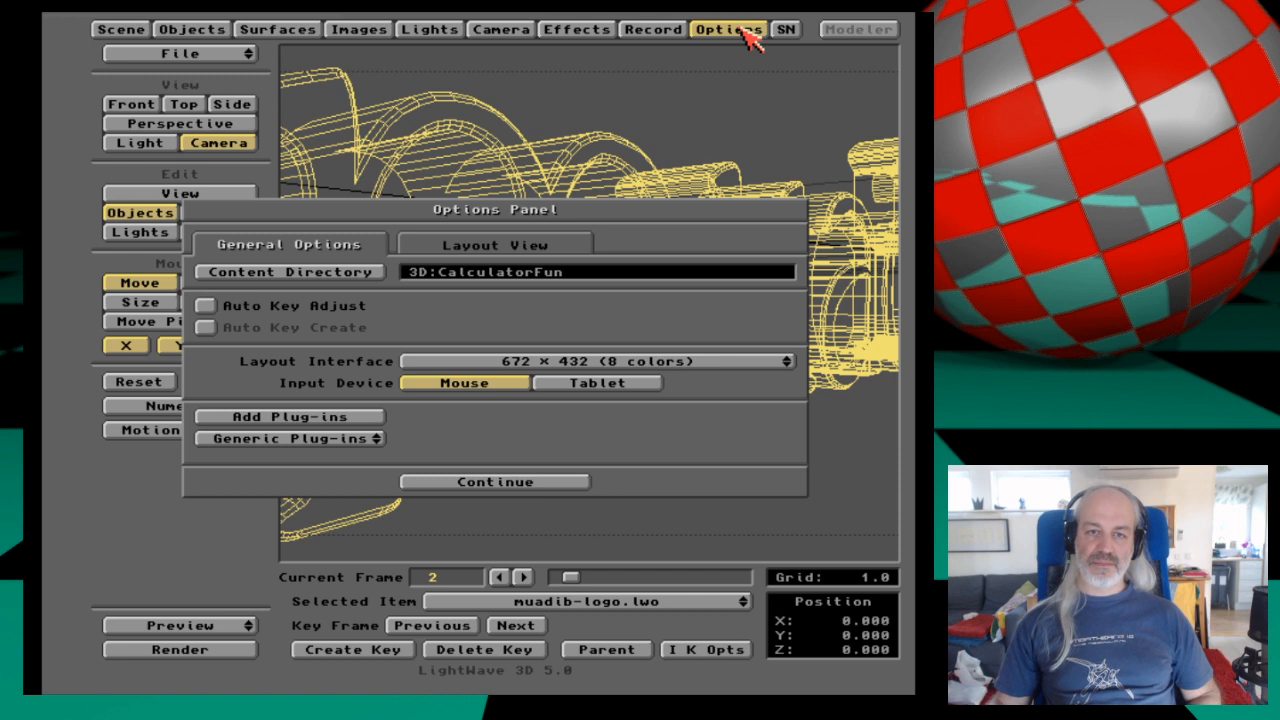
left_click(376, 421)
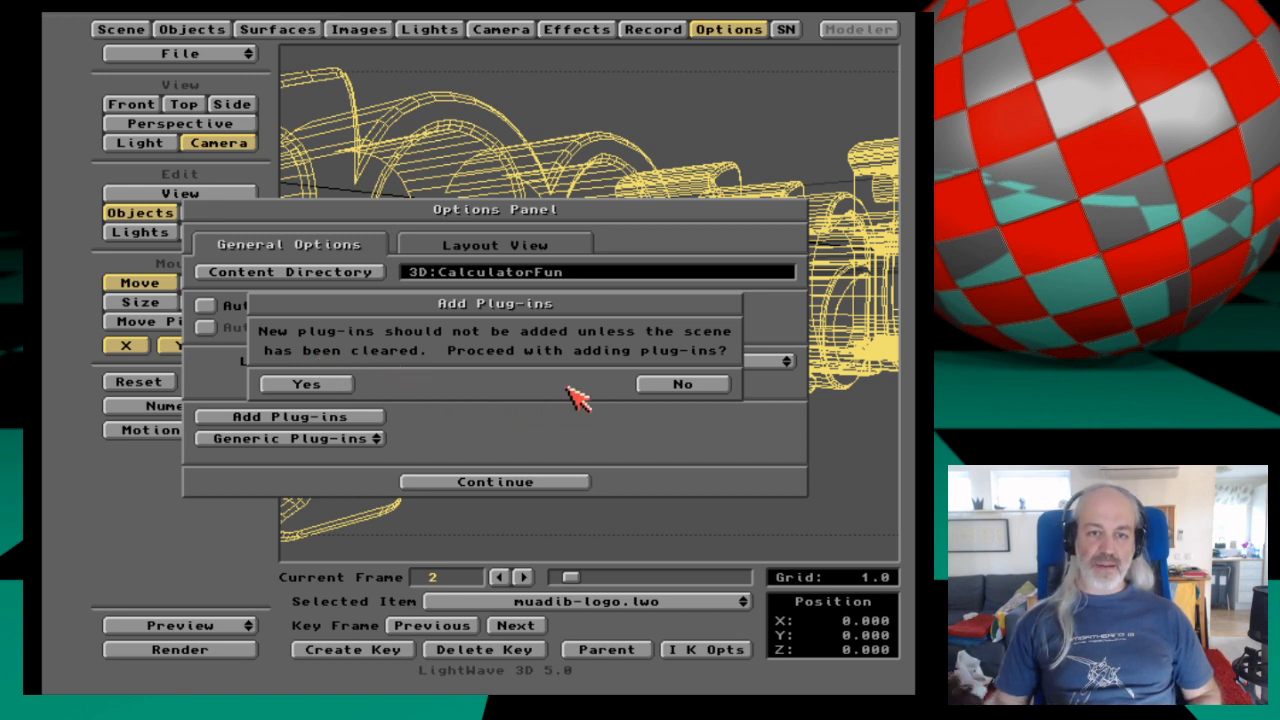
left_click(337, 390)
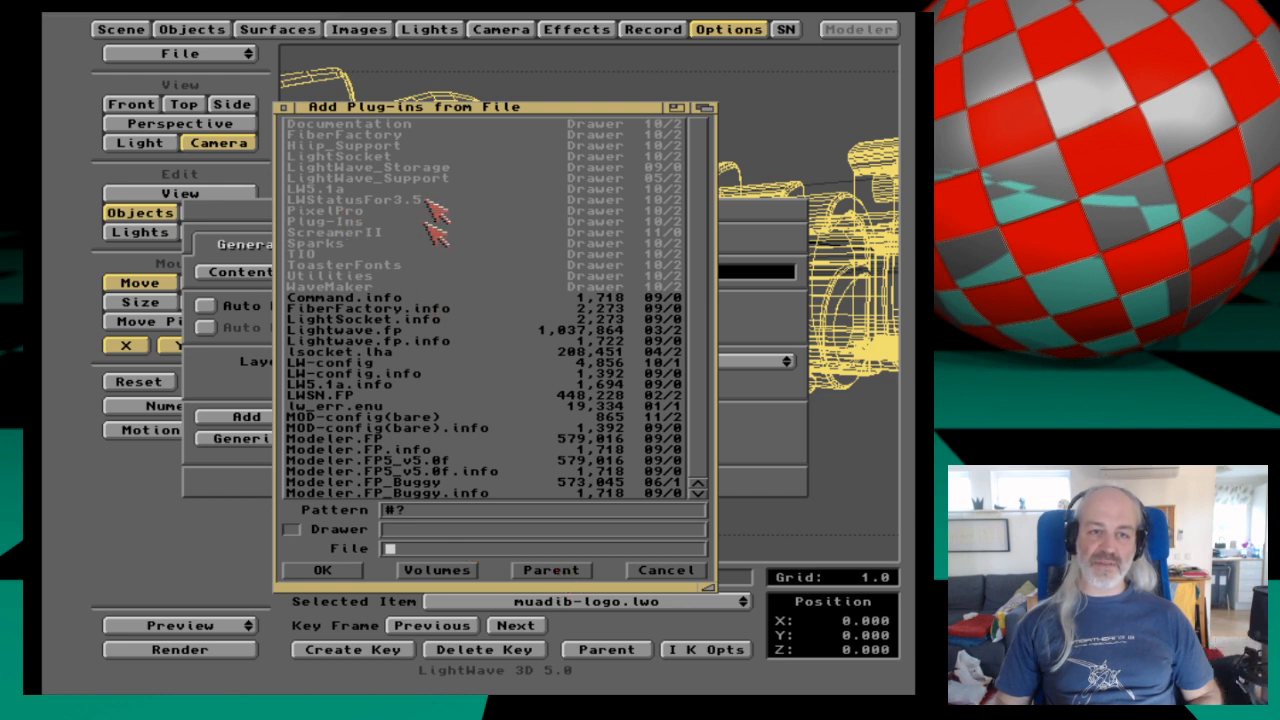
left_click(348, 222)
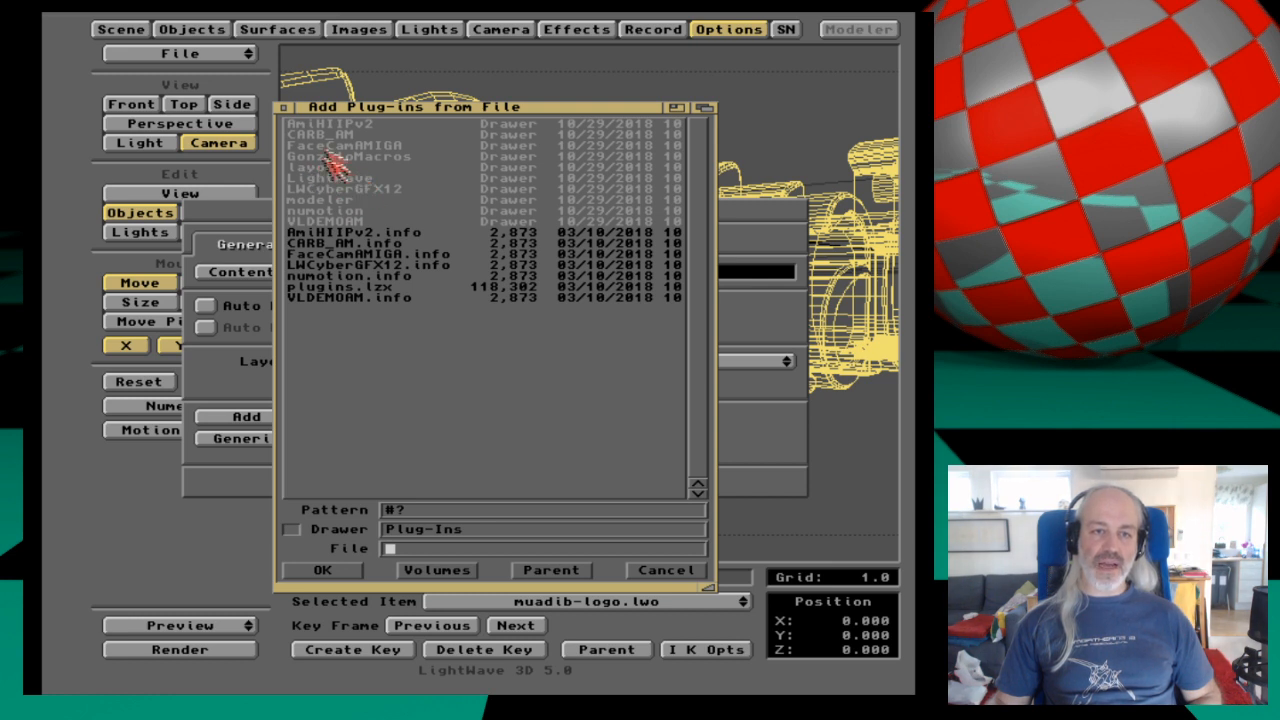
left_click(371, 124)
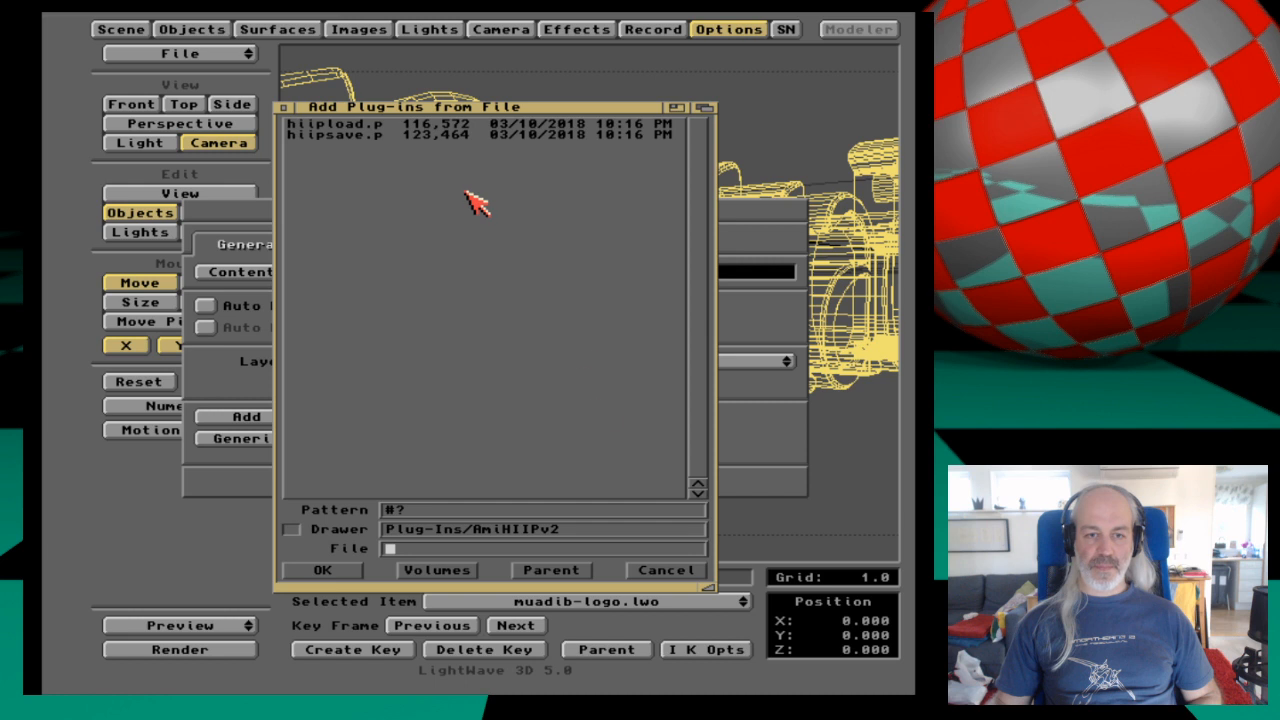
Browse to the Plug-Ins/layout drawer and examine the hiipload.p and hiipsave.p plug-in files.
left_click(551, 570)
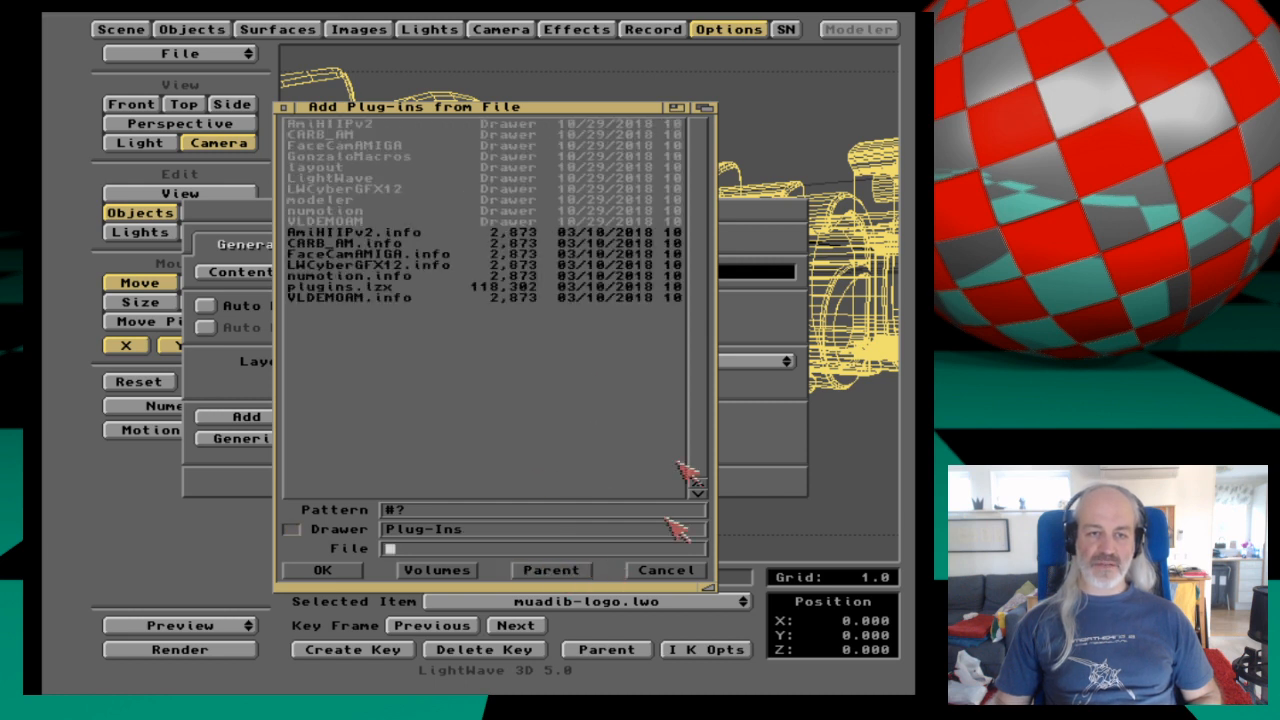
left_click(344, 168)
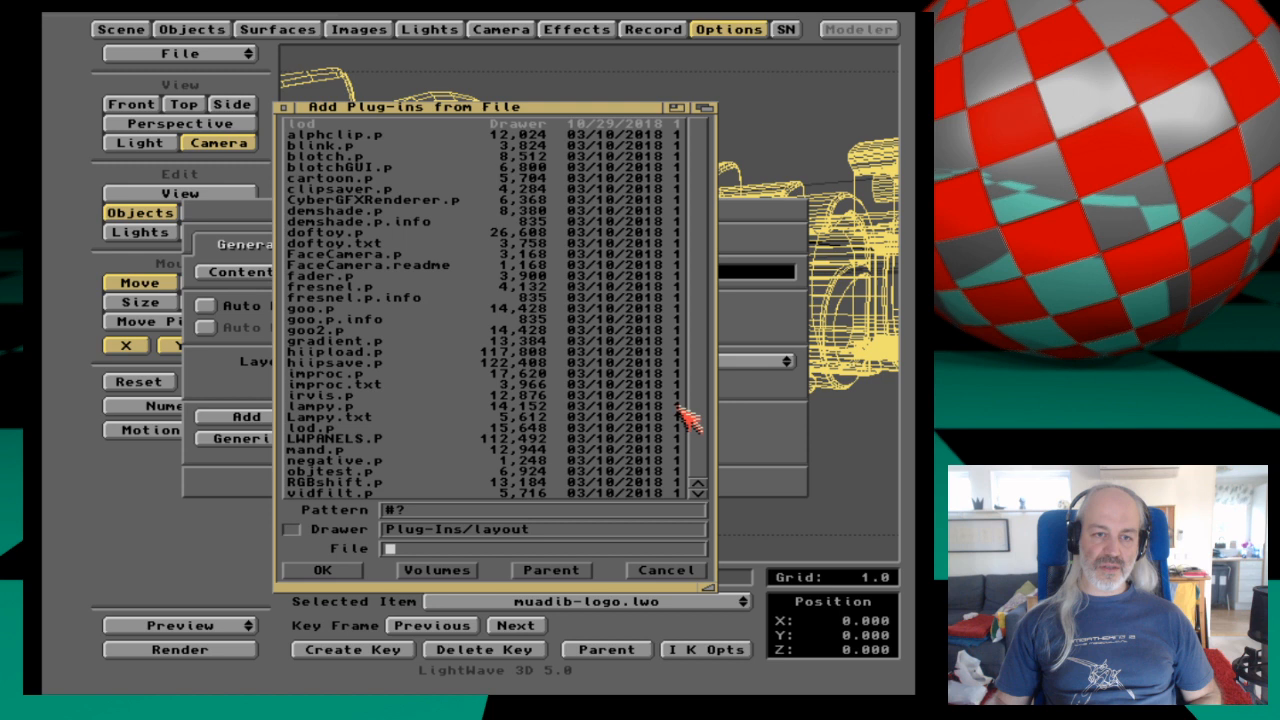
left_click(355, 352)
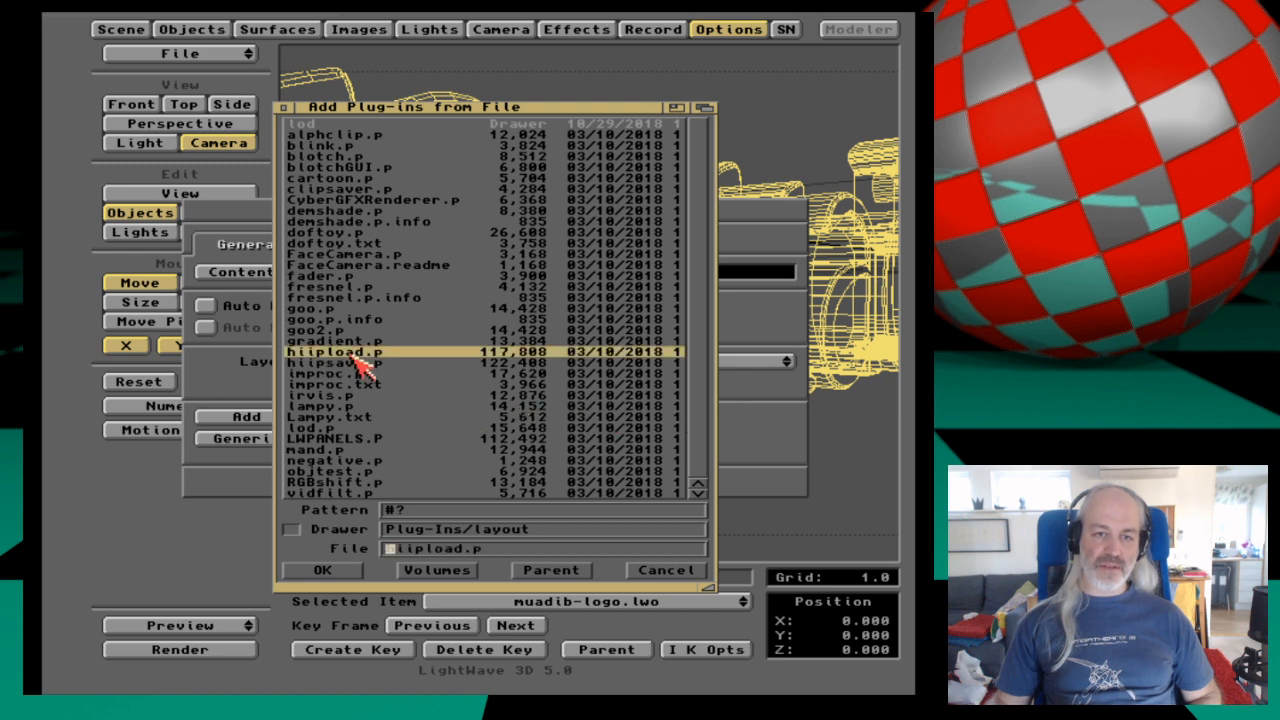
left_click(390, 363)
left_click(393, 355)
left_click(396, 373)
left_click(397, 363)
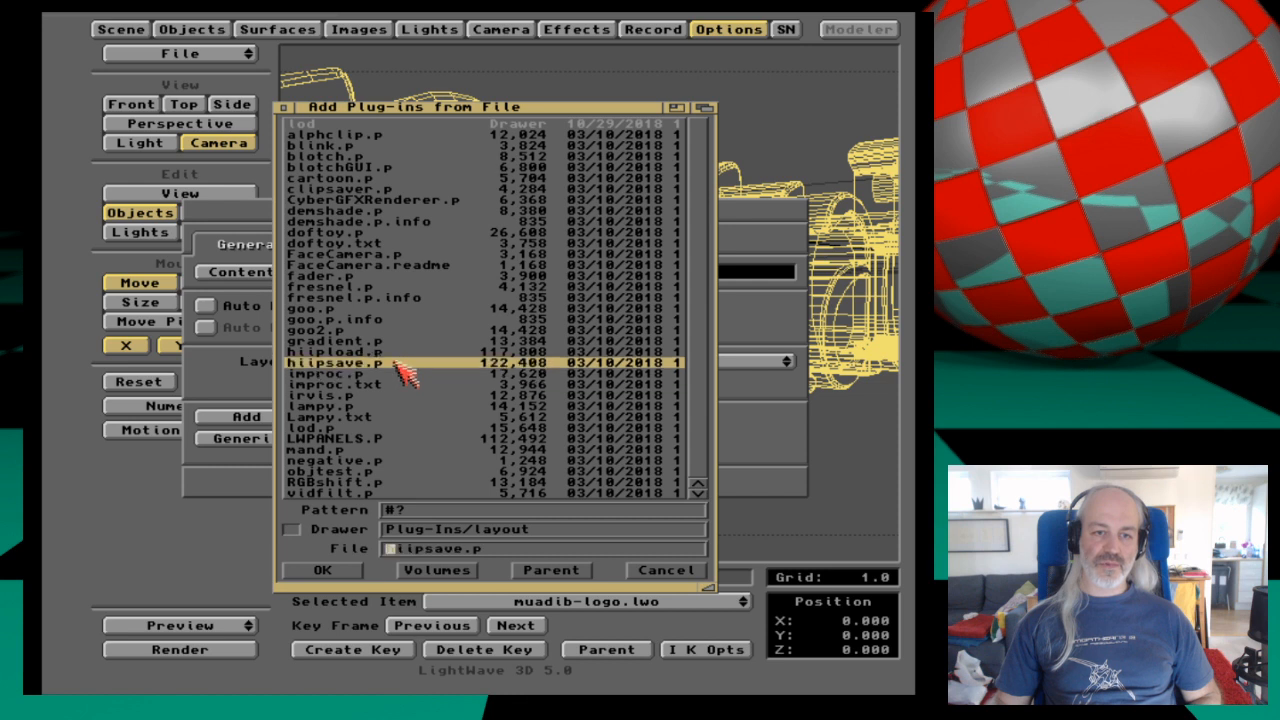
left_click(398, 353)
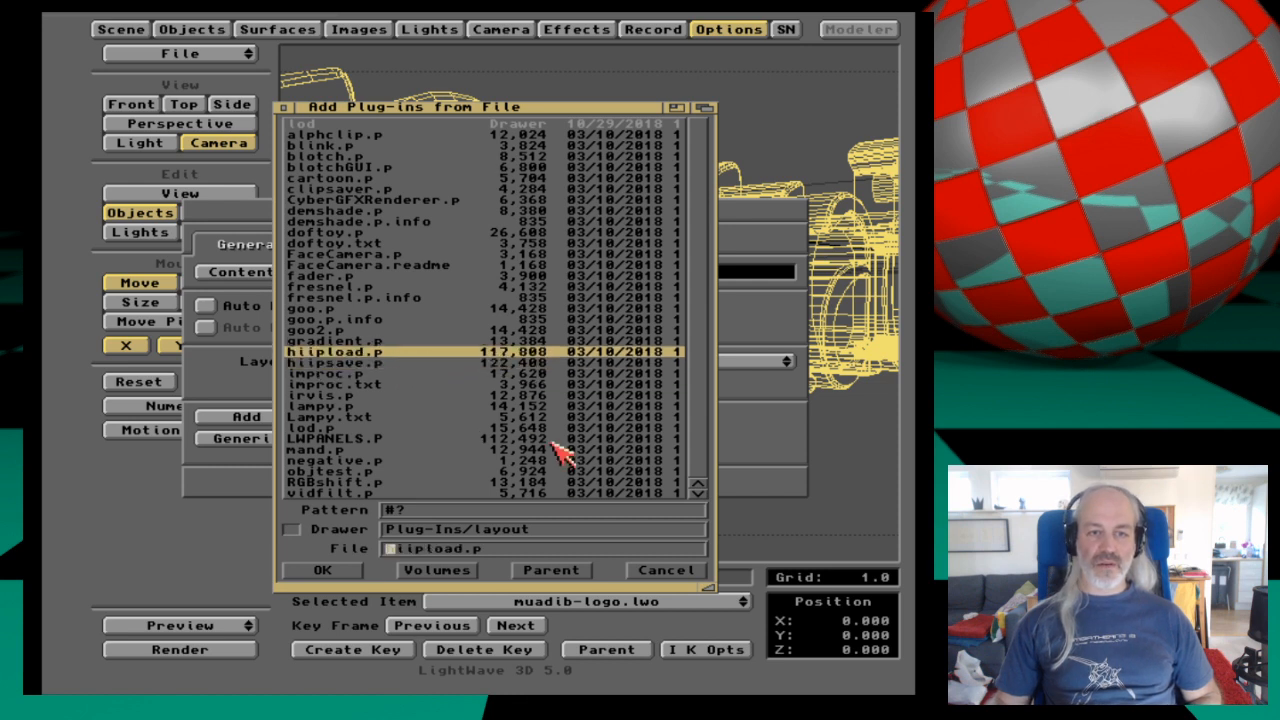
Compare the HIIP plug-in files in the Plug-Ins/AmiHIIPv2 drawer with those in Plug-Ins/layout.
left_click(576, 576)
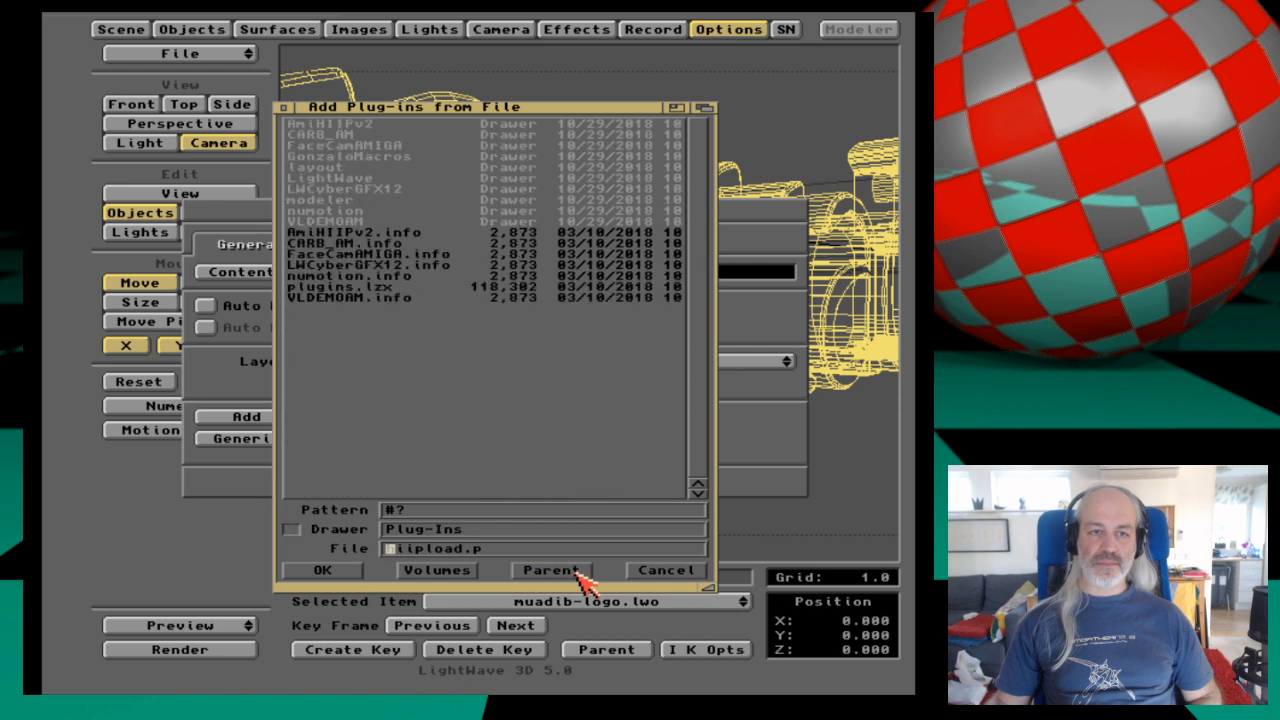
left_click(378, 125)
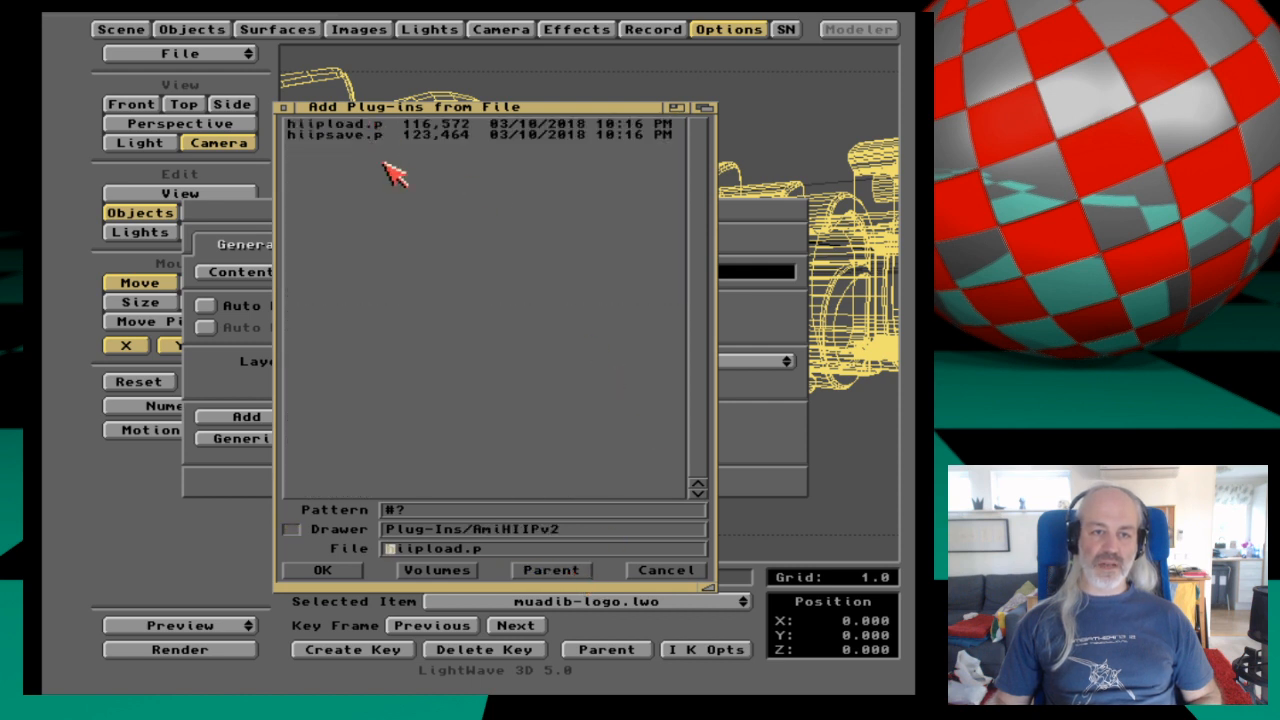
left_click(552, 570)
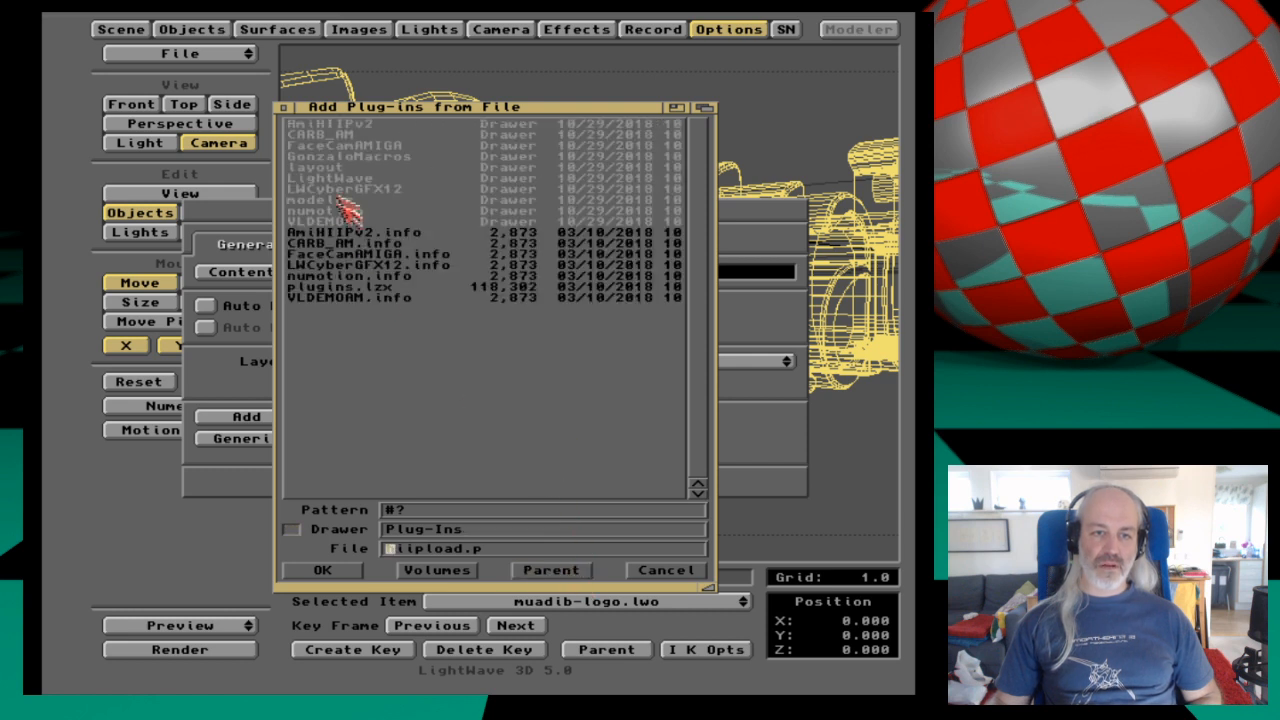
left_click(345, 168)
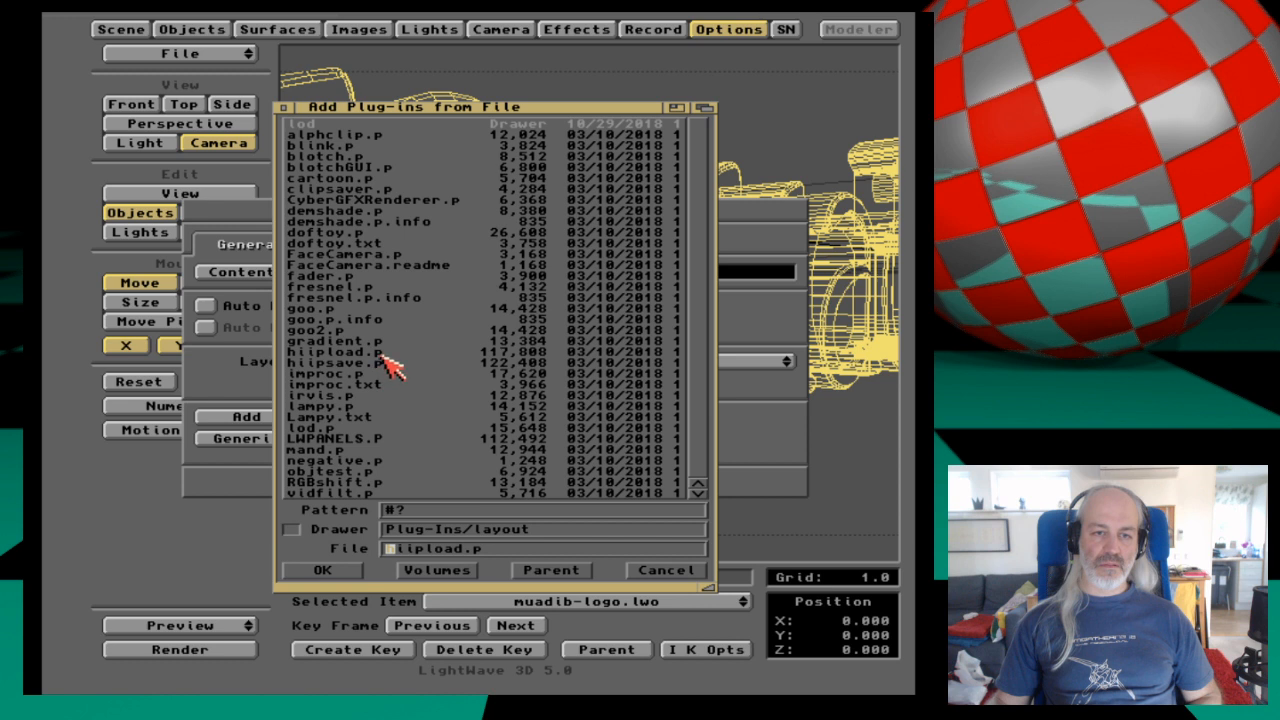
Add the hiipload.p plug-in from the Plug-Ins/layout drawer and acknowledge the confirmation.
left_click(381, 354)
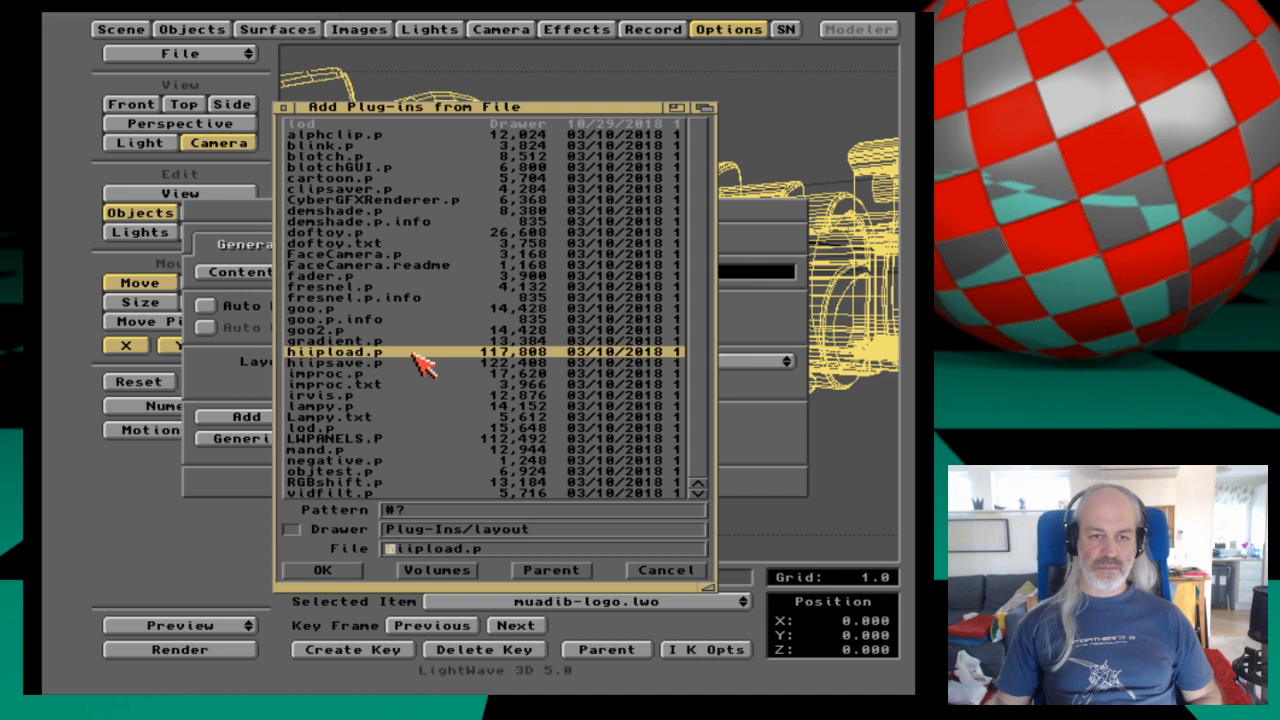
double_click(413, 355)
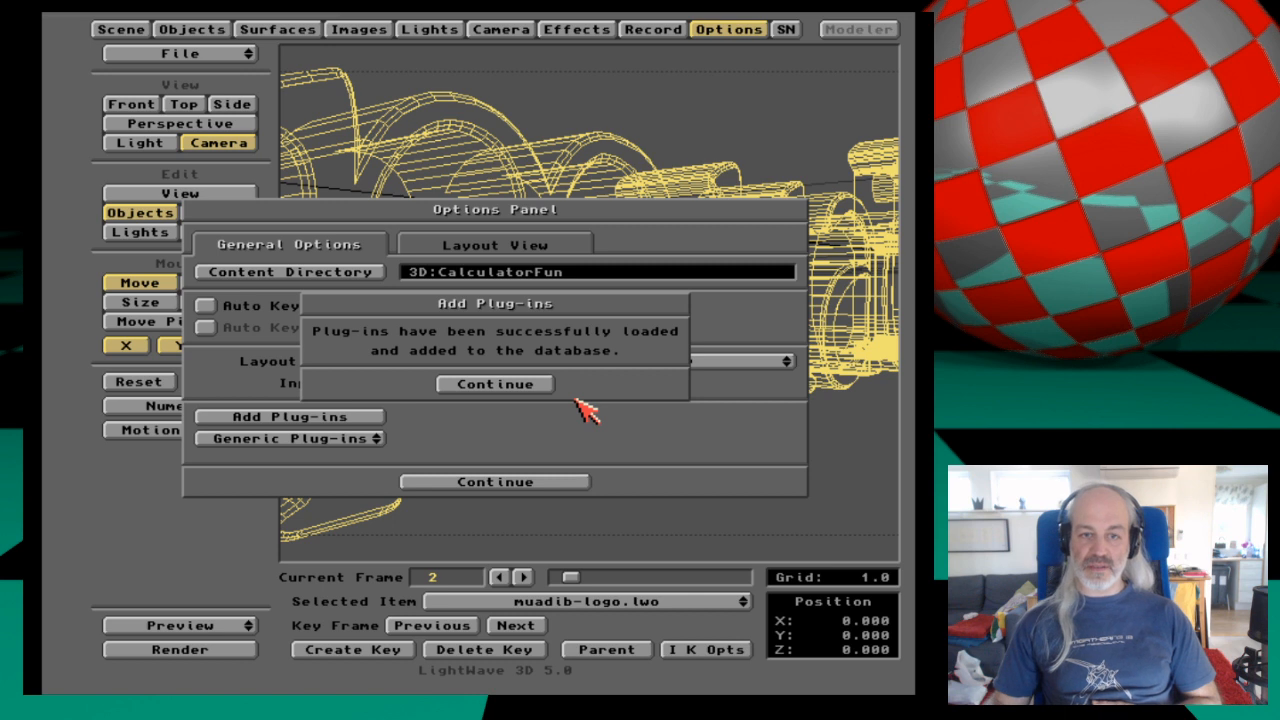
left_click(524, 388)
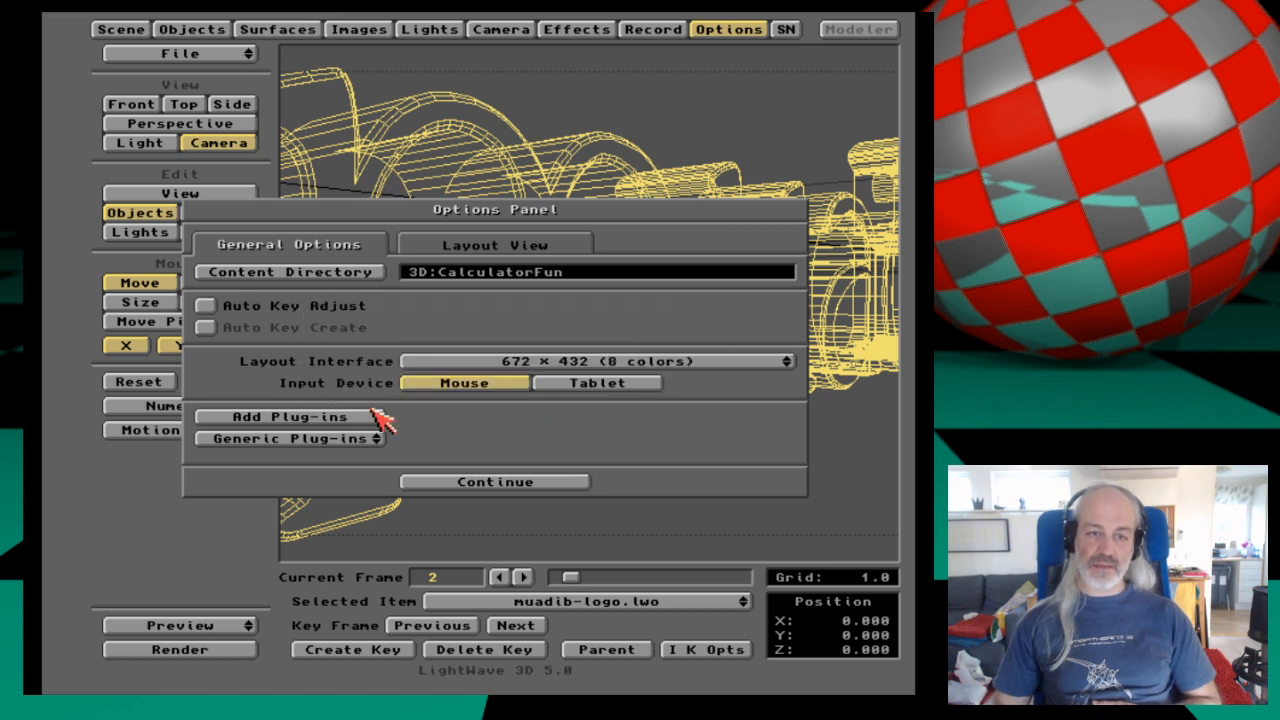
Add the hiipsave.p plug-in from the Plug-Ins/layout drawer and close the Options Panel.
left_click(380, 415)
left_click(345, 384)
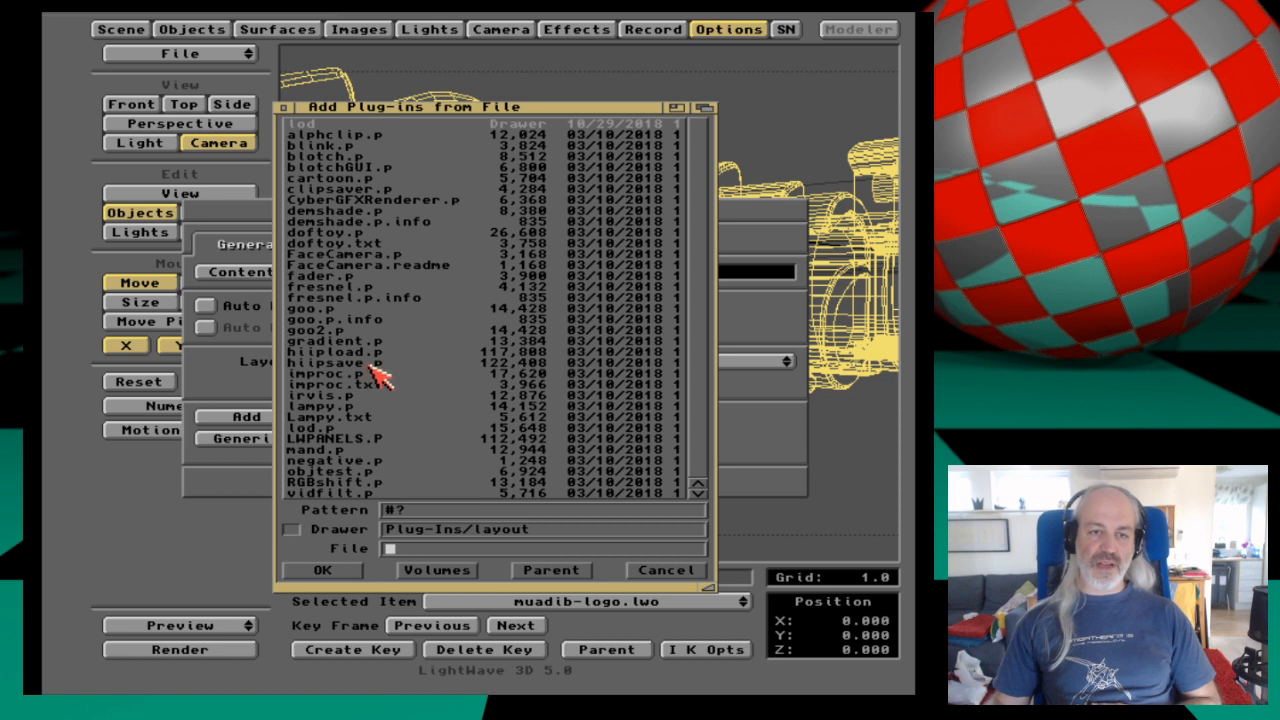
double_click(378, 372)
left_click(448, 384)
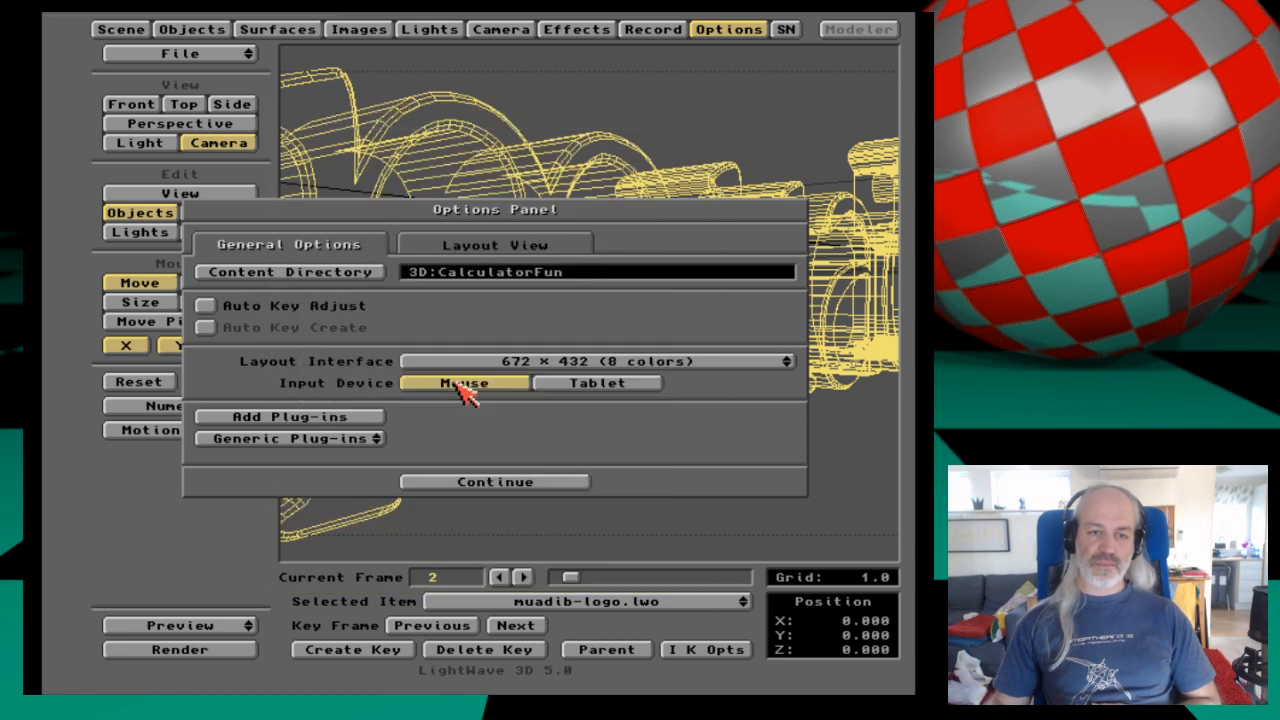
left_click(728, 29)
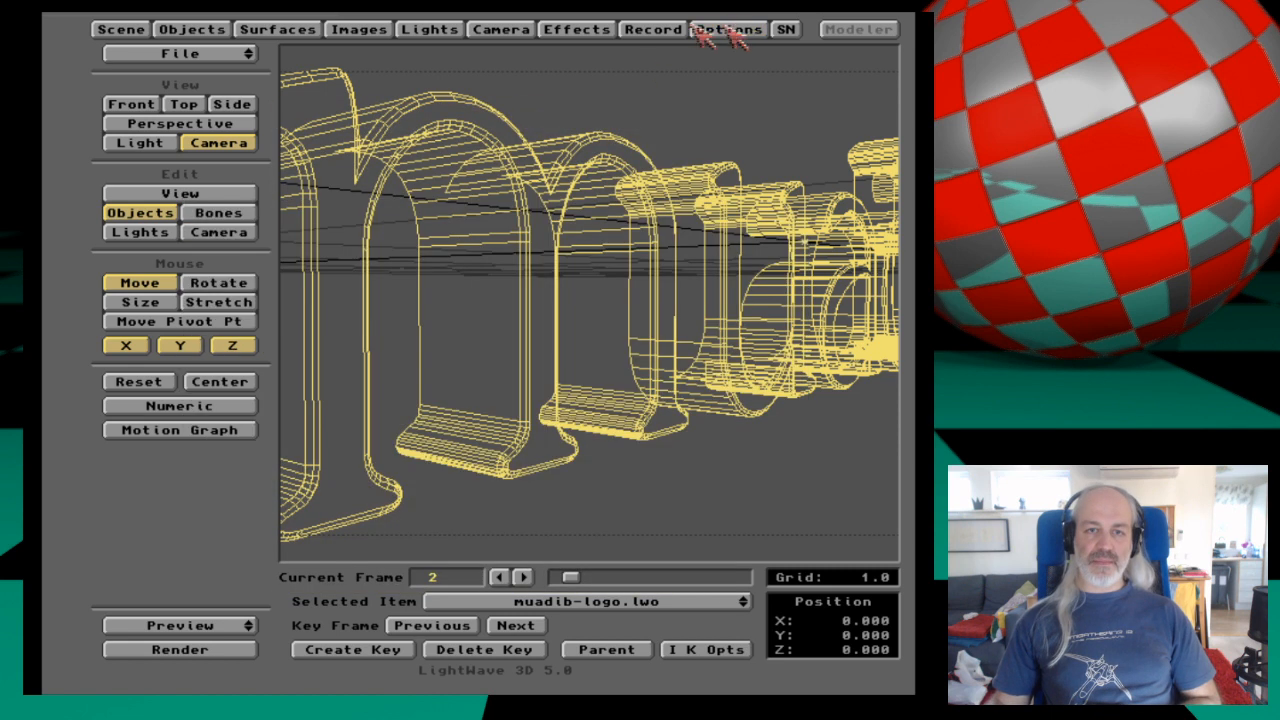
Examine the RGB image formats in the Record Panel, including the HIIP entries, and close the panel without choosing one.
left_click(648, 29)
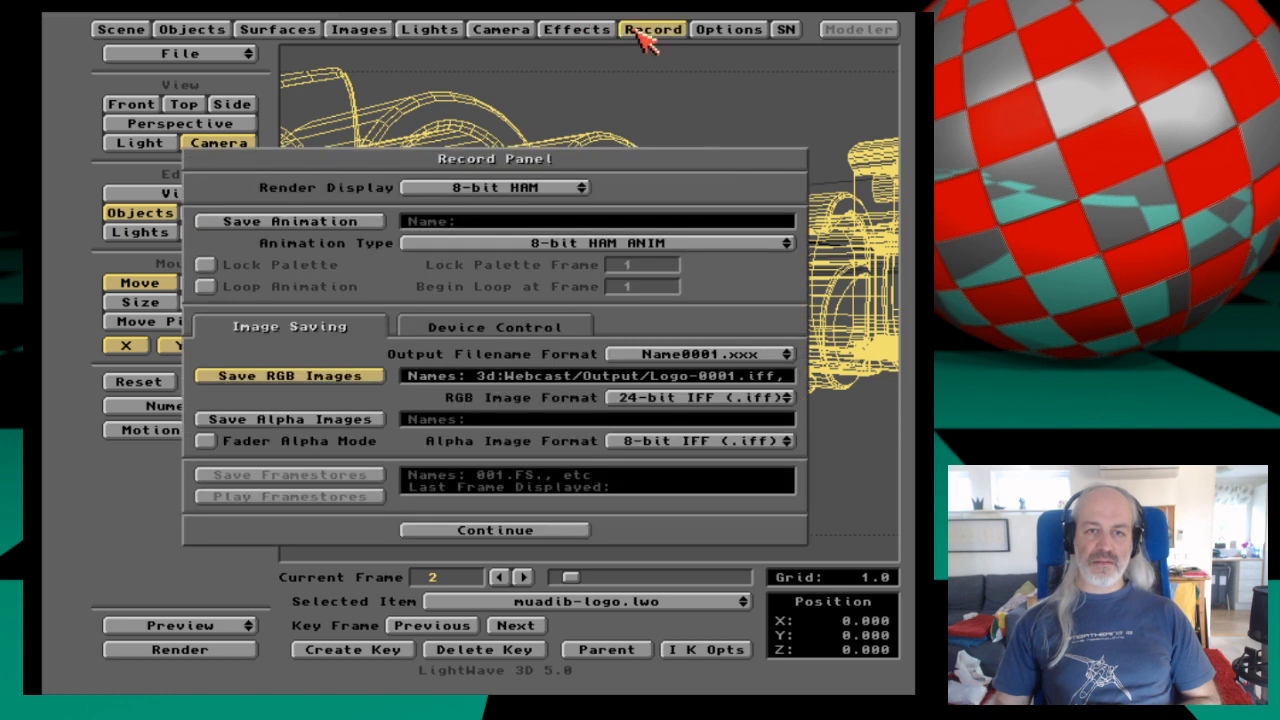
left_click(728, 399)
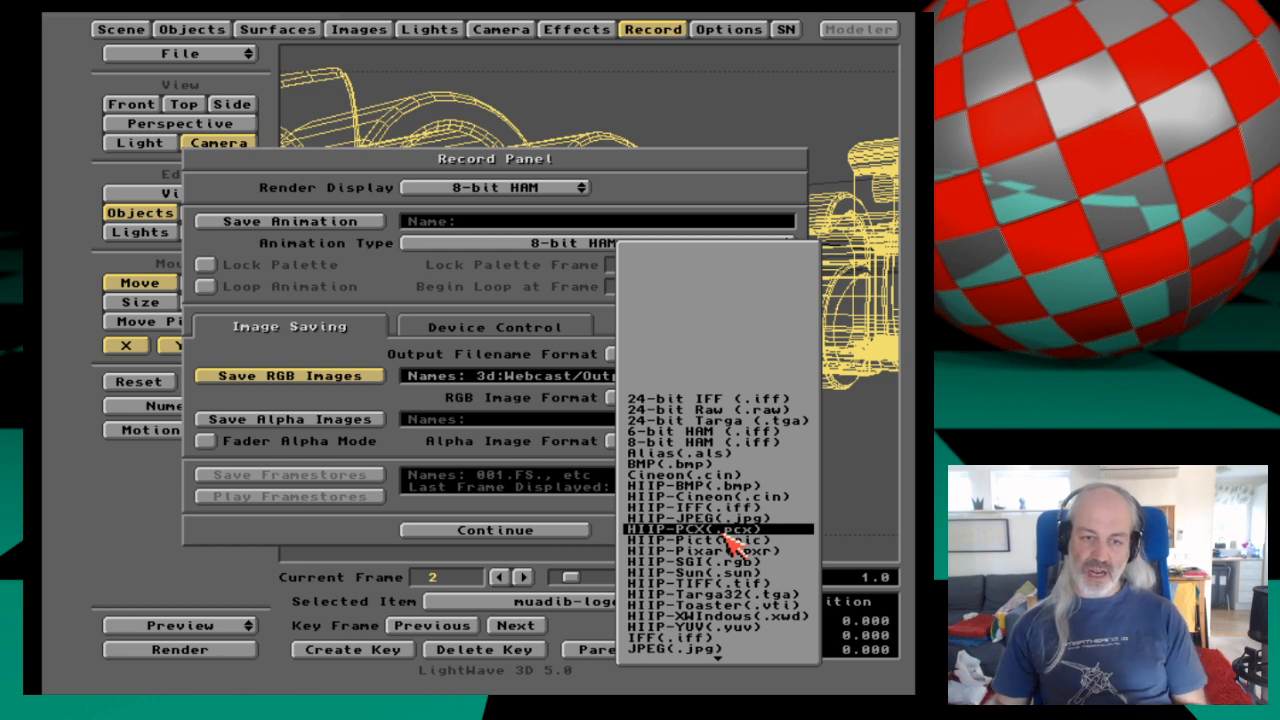
mouse_move(754, 674)
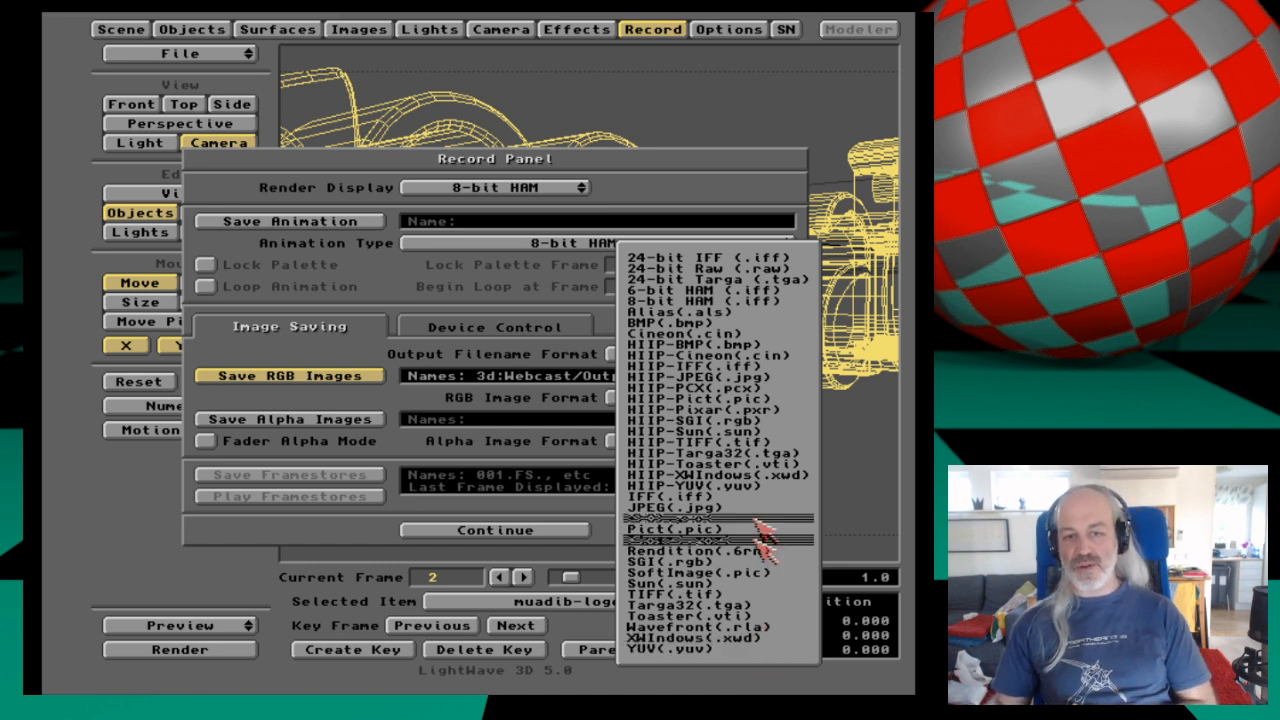
left_click(766, 309)
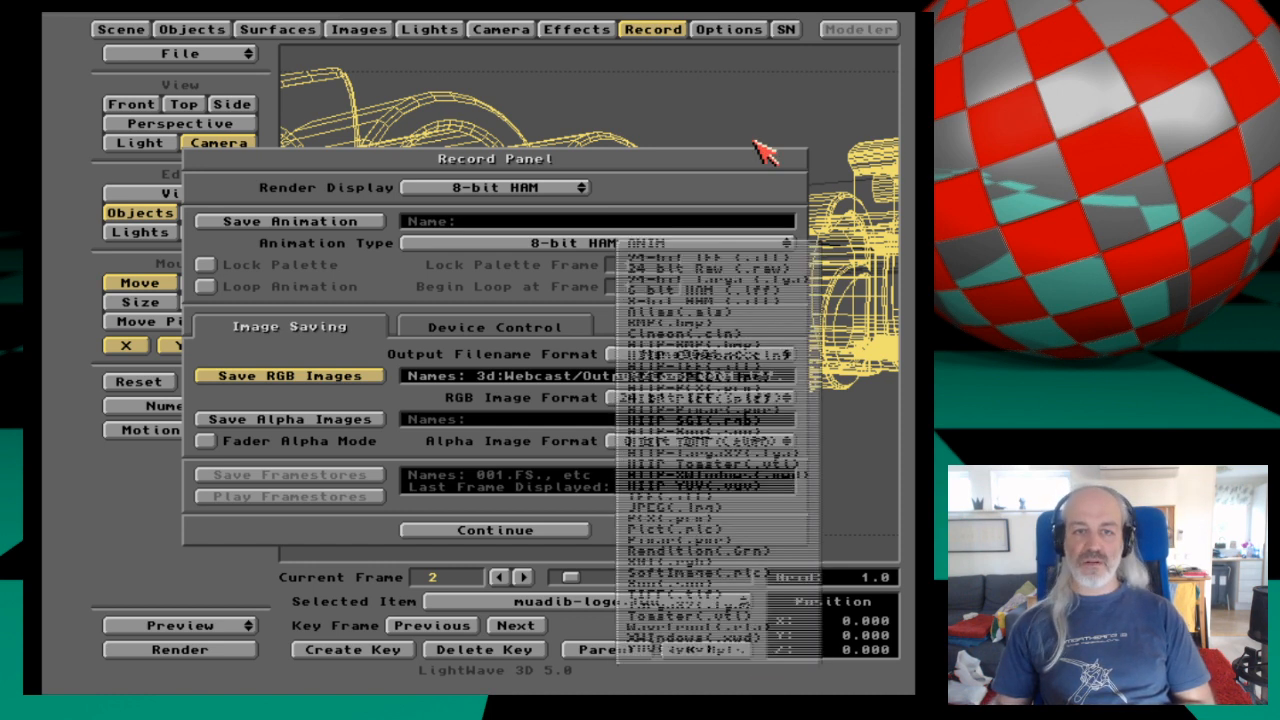
left_click(660, 29)
Quit LightWave from the logo scene and confirm the exit.
left_click_drag(229, 53, 236, 102)
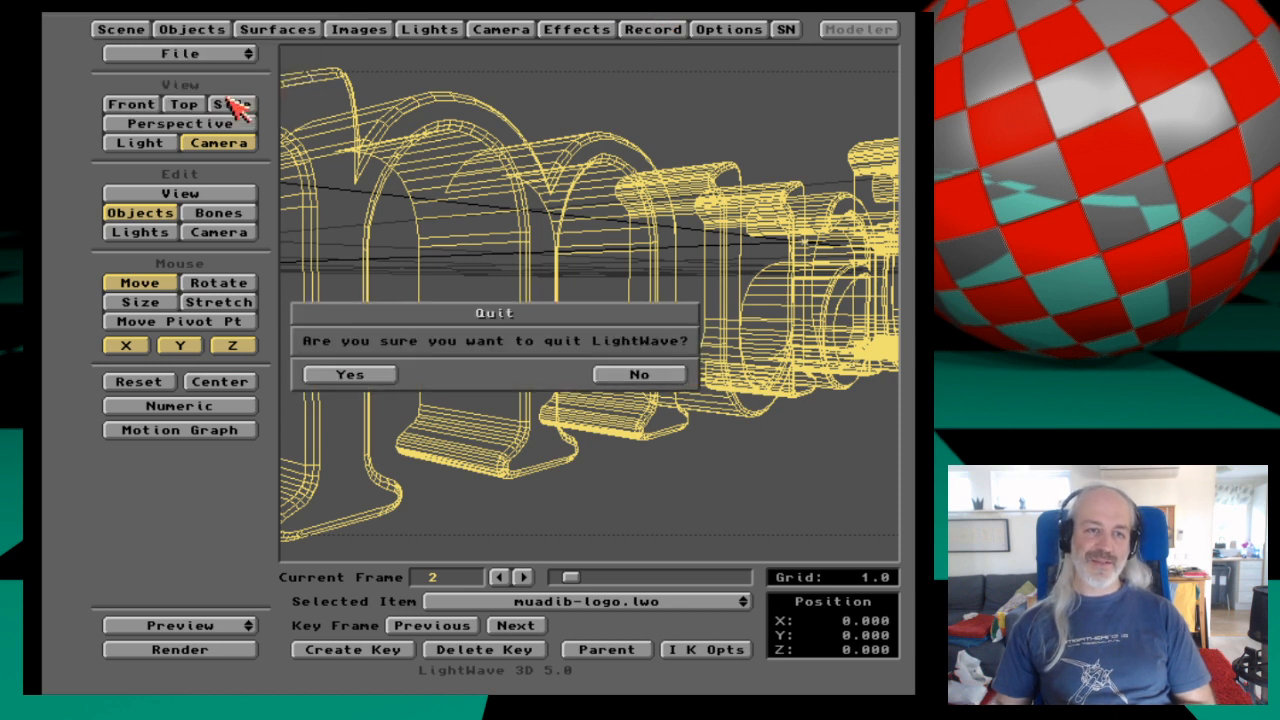
left_click(372, 373)
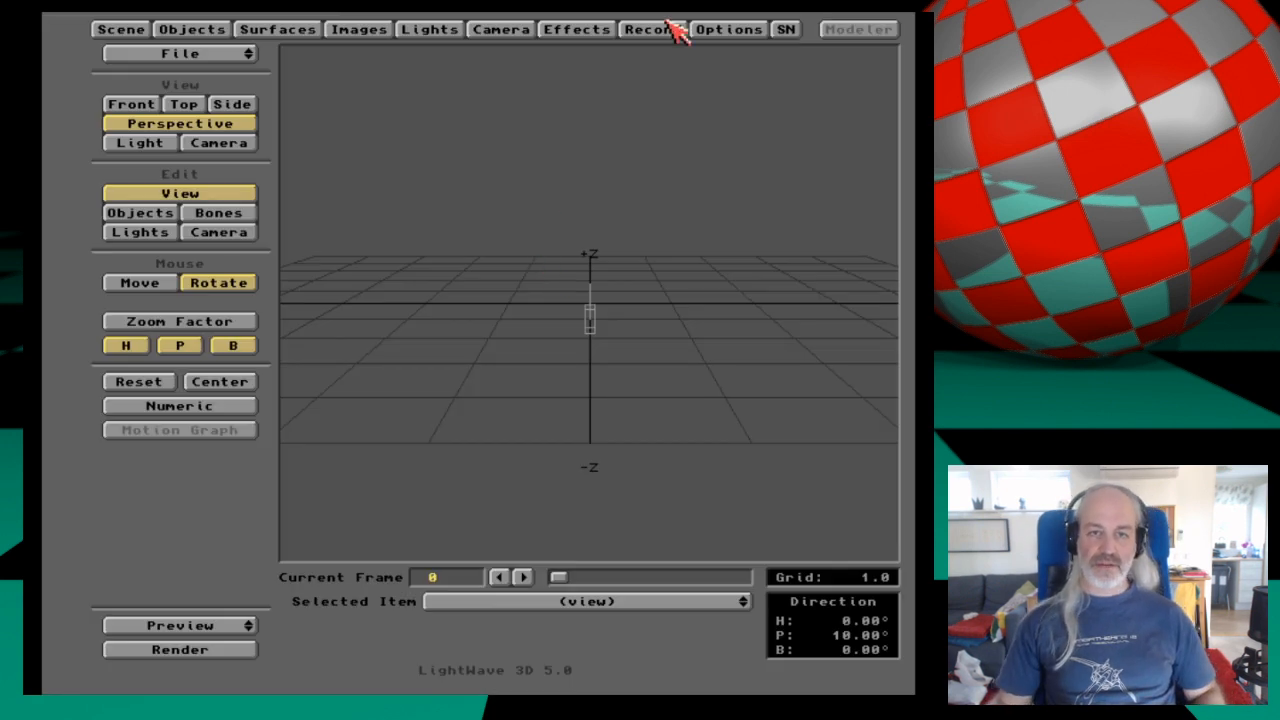
Check the RGB image formats in the Record Panel of the restarted, empty scene and close the panel.
left_click(668, 26)
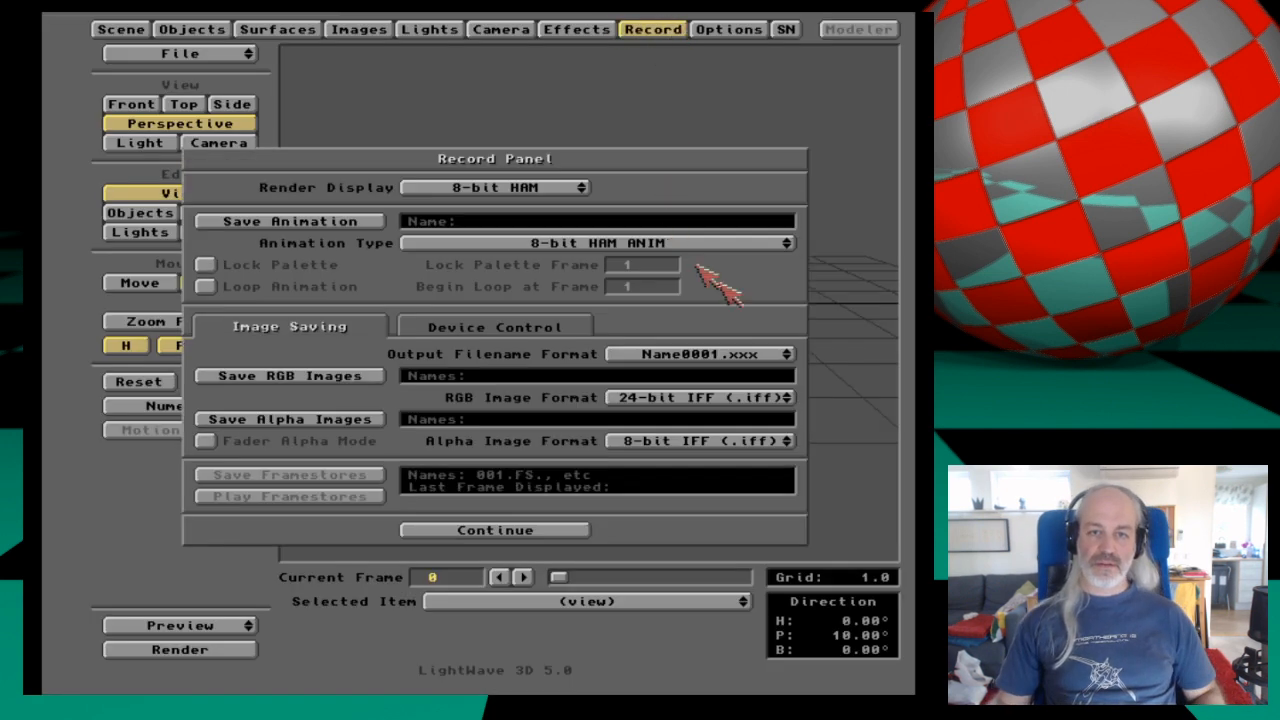
left_click_drag(757, 397, 634, 600)
left_click(653, 29)
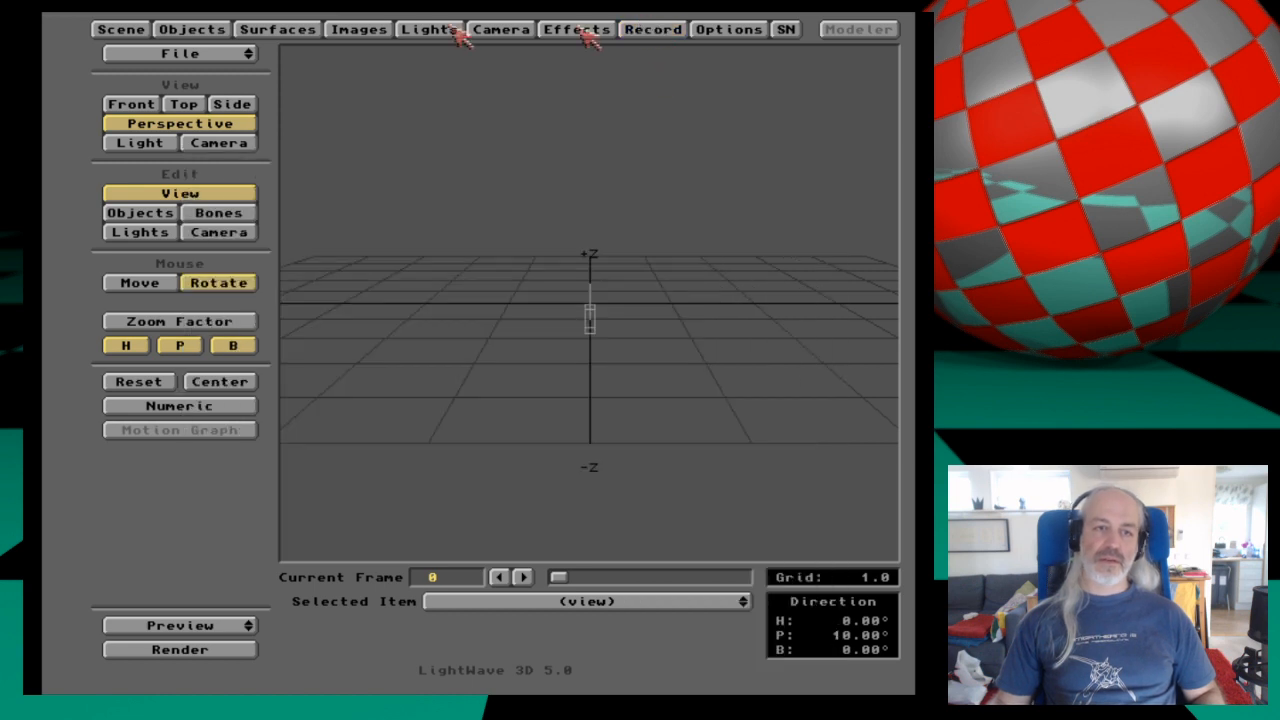
Quit LightWave once more from the empty scene and confirm the exit.
left_click(245, 57)
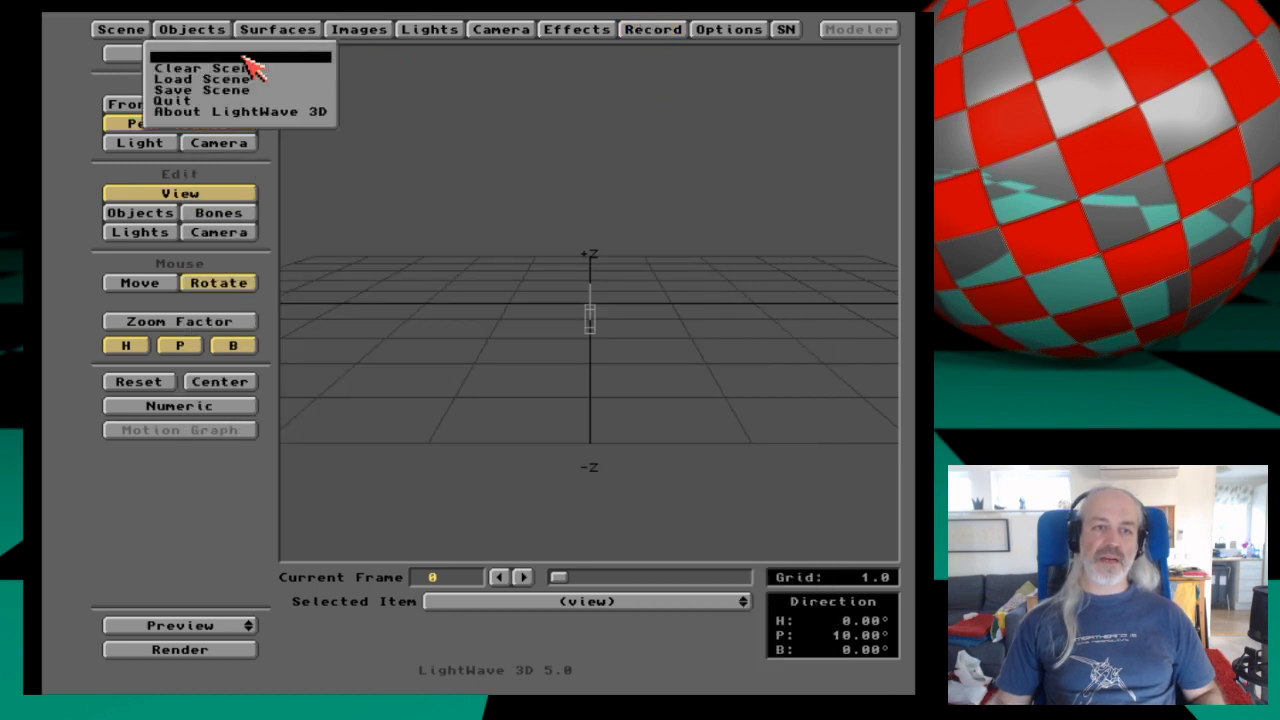
left_click(272, 101)
left_click(394, 376)
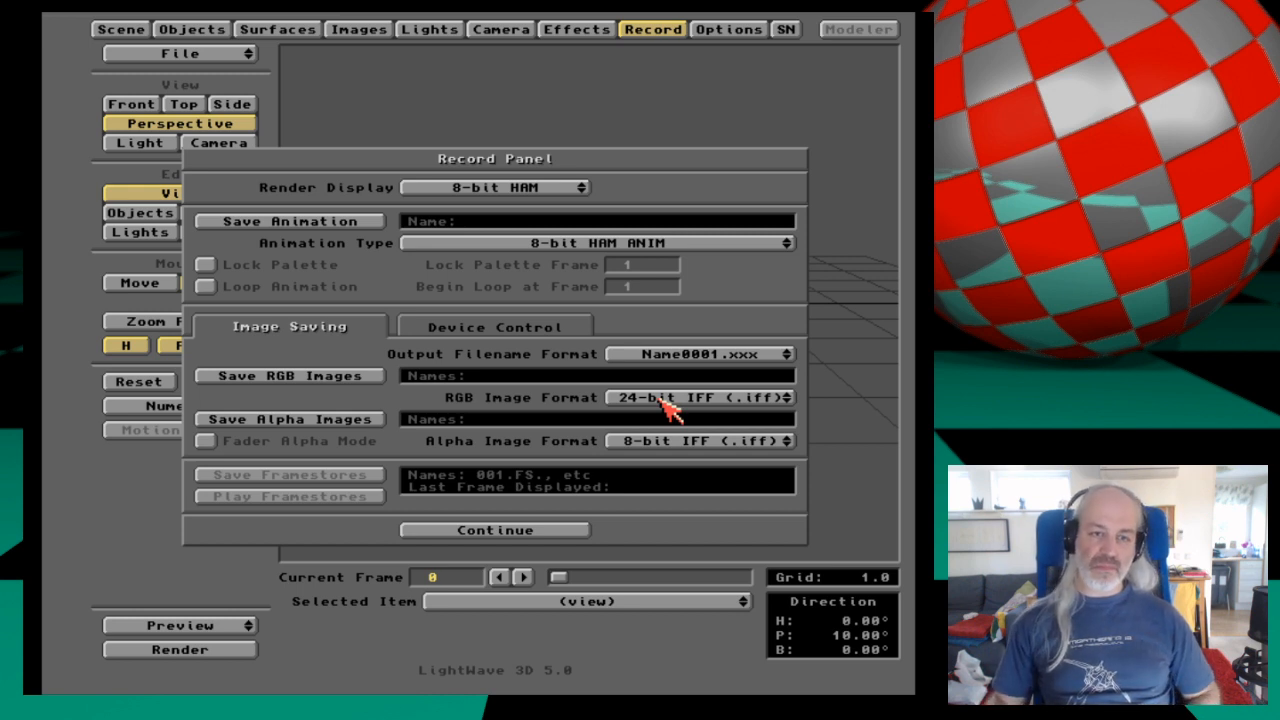
Look through the RGB image formats in the Record Panel and choose HIIP-TIFF(.tif).
left_click(752, 398)
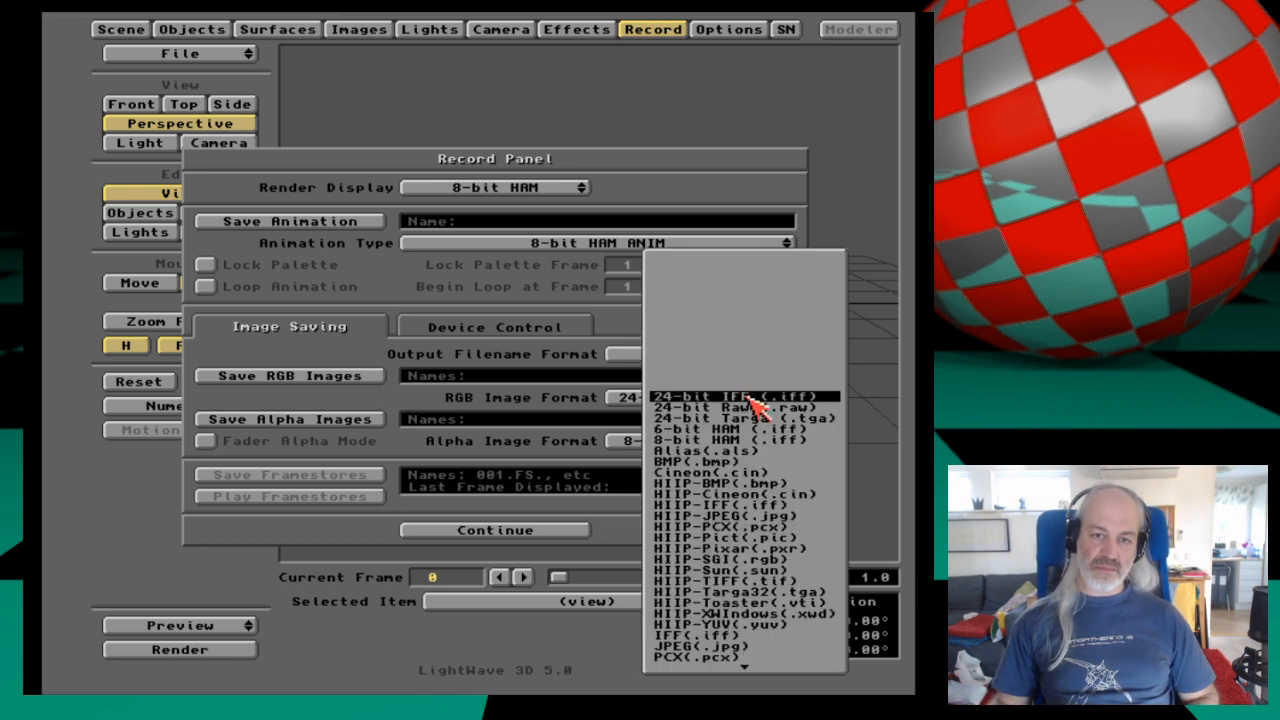
left_click(834, 398)
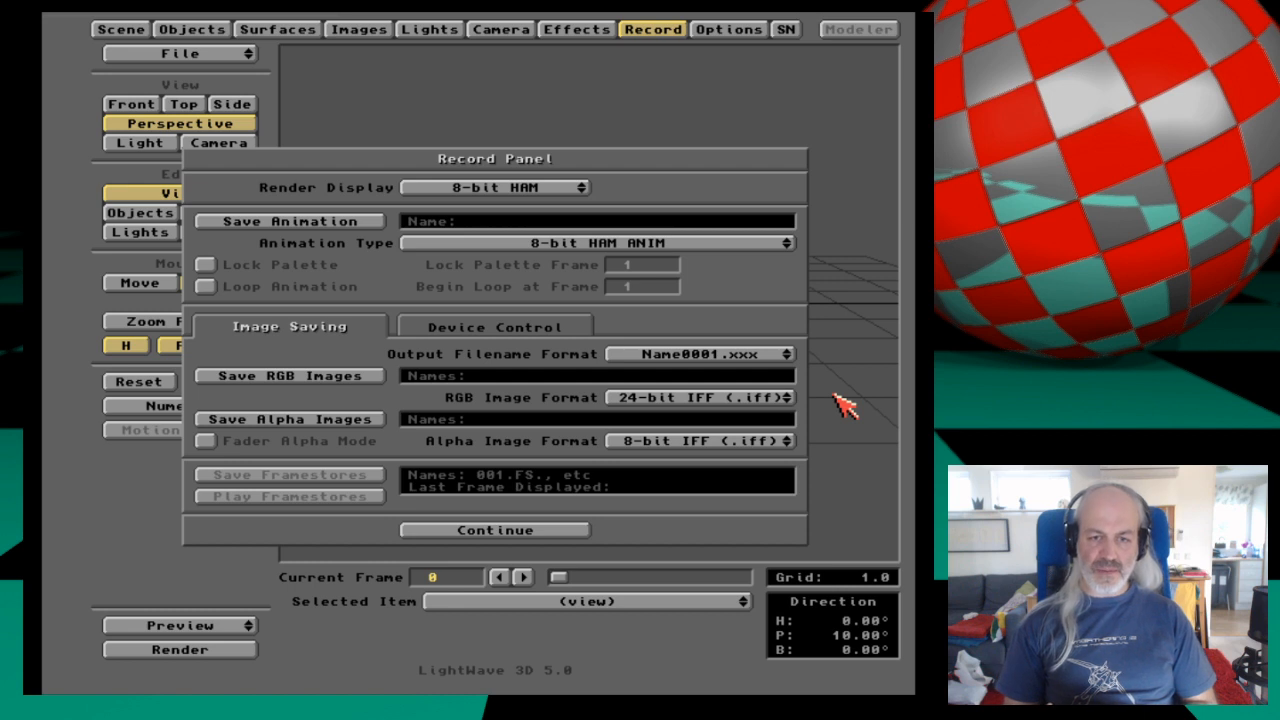
left_click(778, 397)
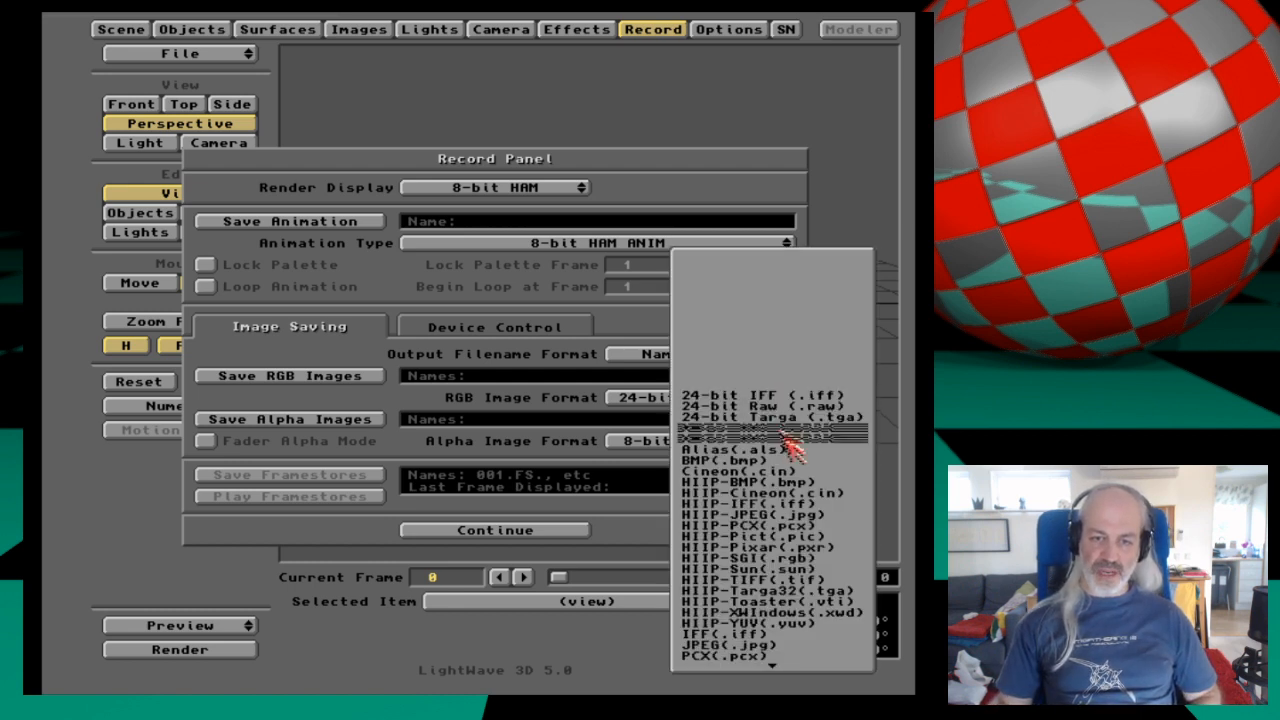
left_click(860, 581)
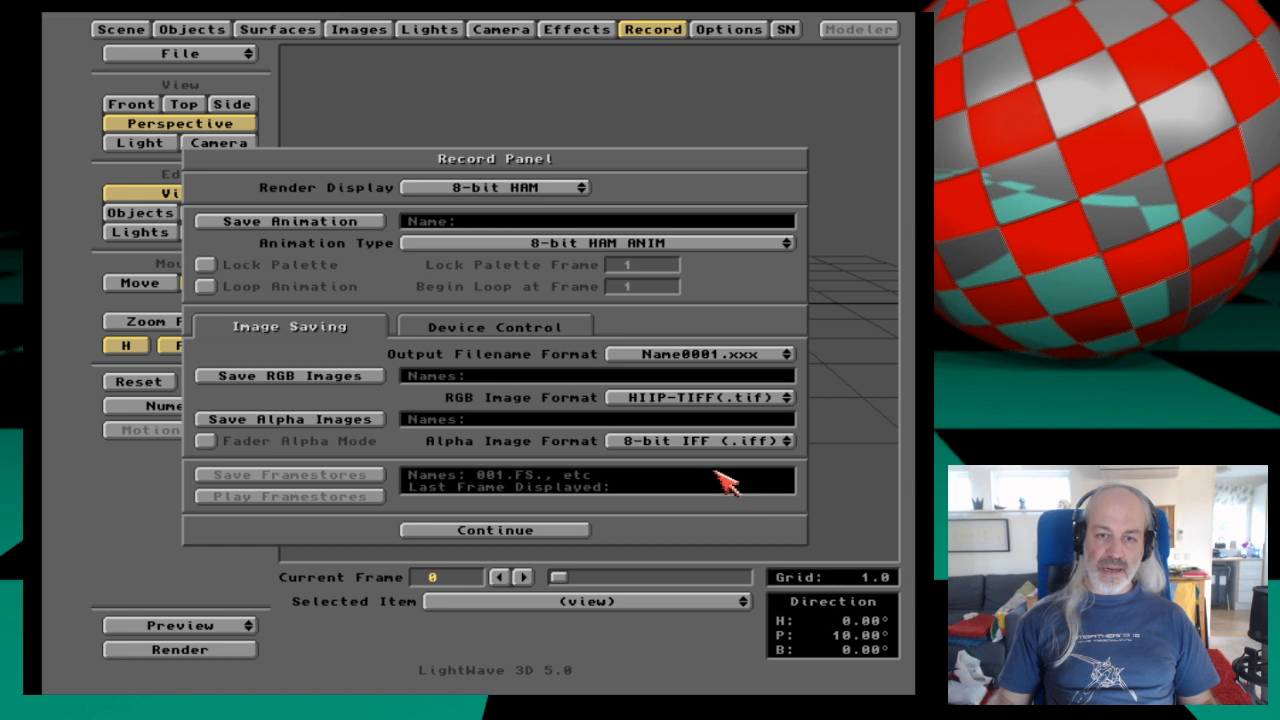
Return the RGB image format to 24-bit IFF (.iff) and look over the other formats again.
left_click(733, 405)
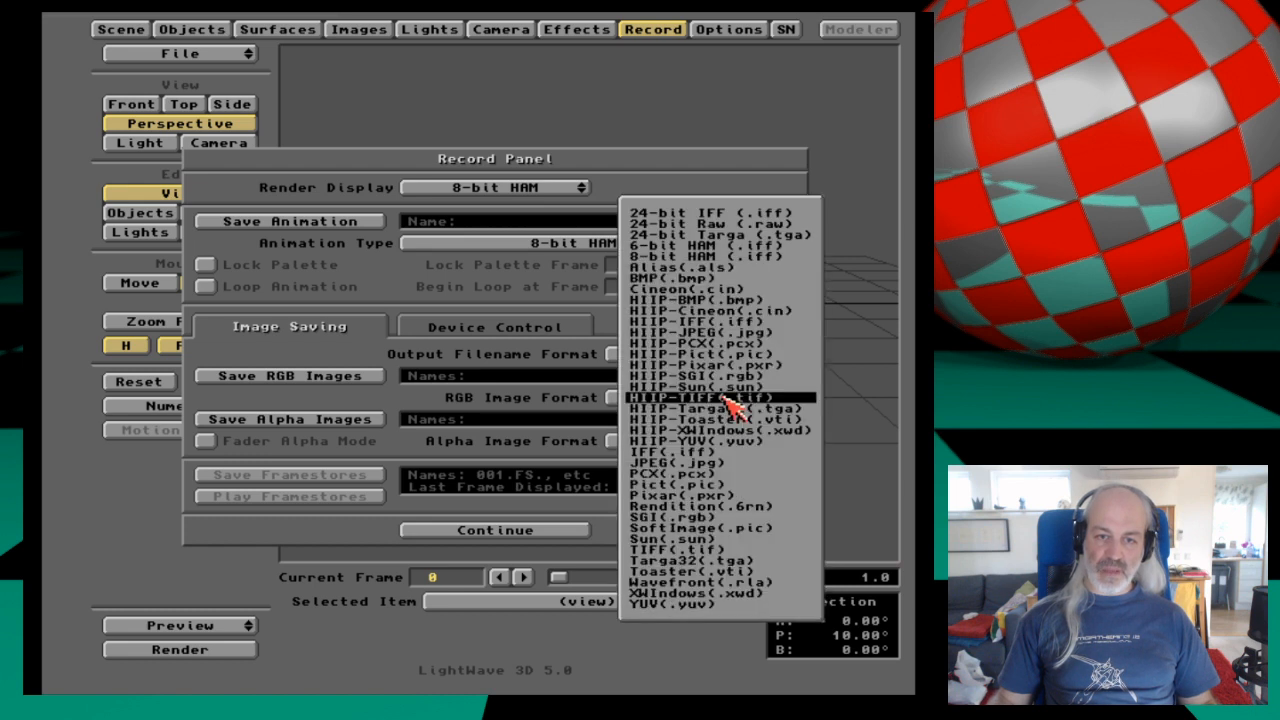
left_click(812, 222)
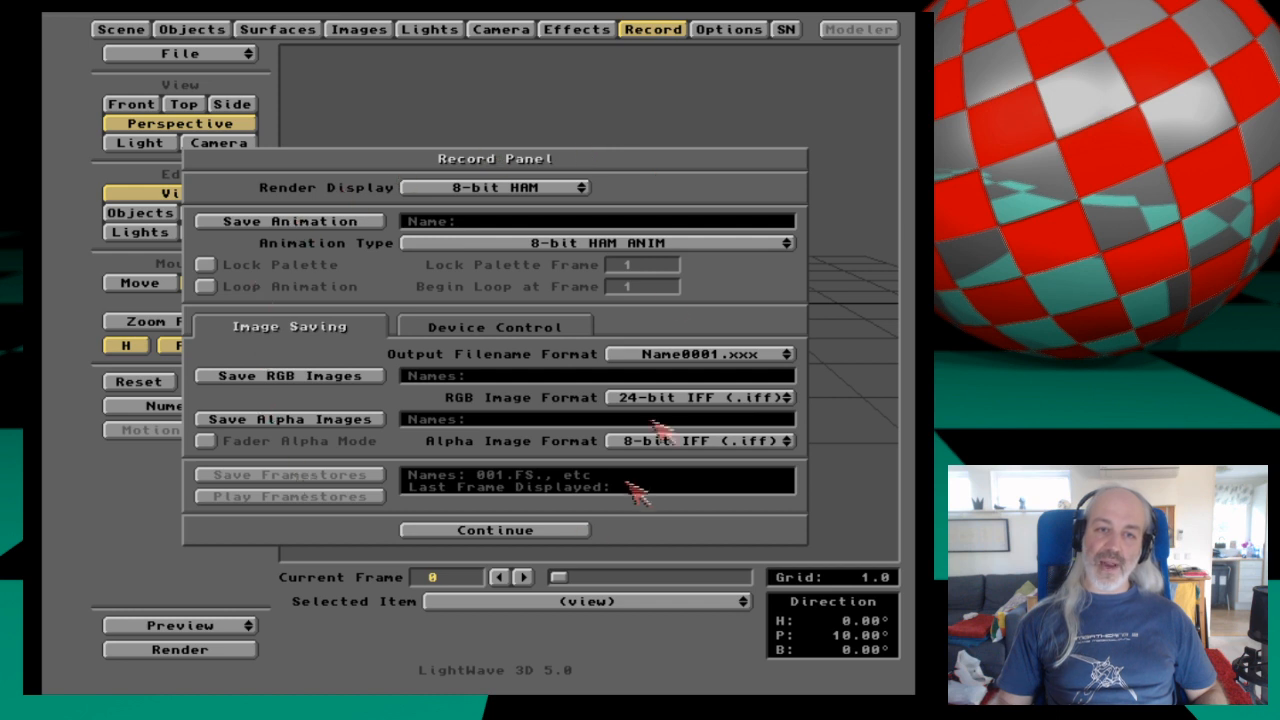
left_click(704, 398)
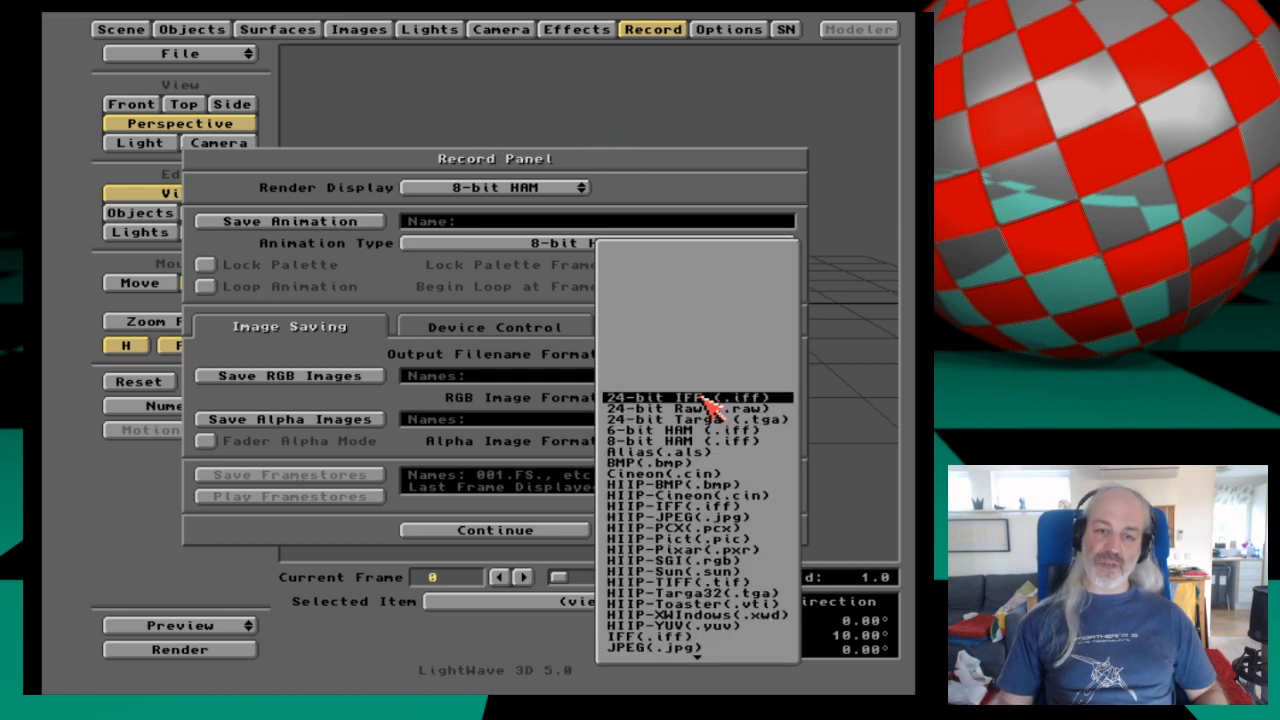
left_click(708, 400)
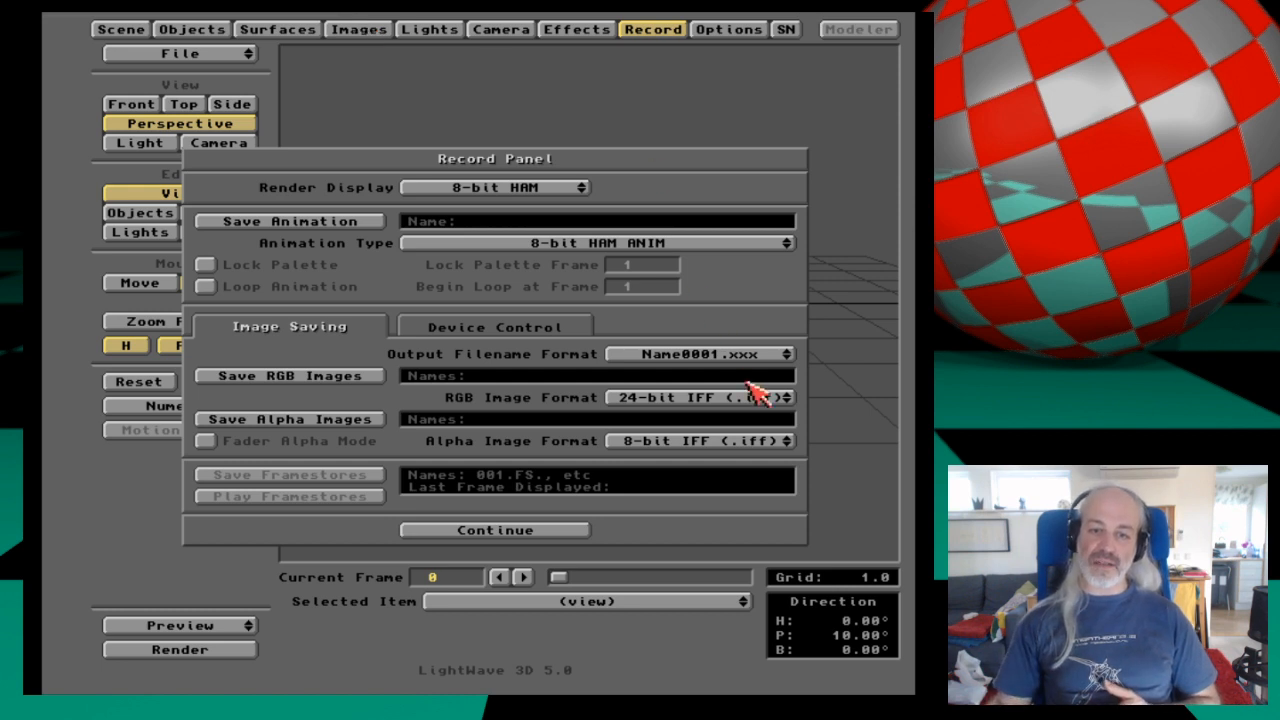
left_click_drag(766, 406, 480, 515)
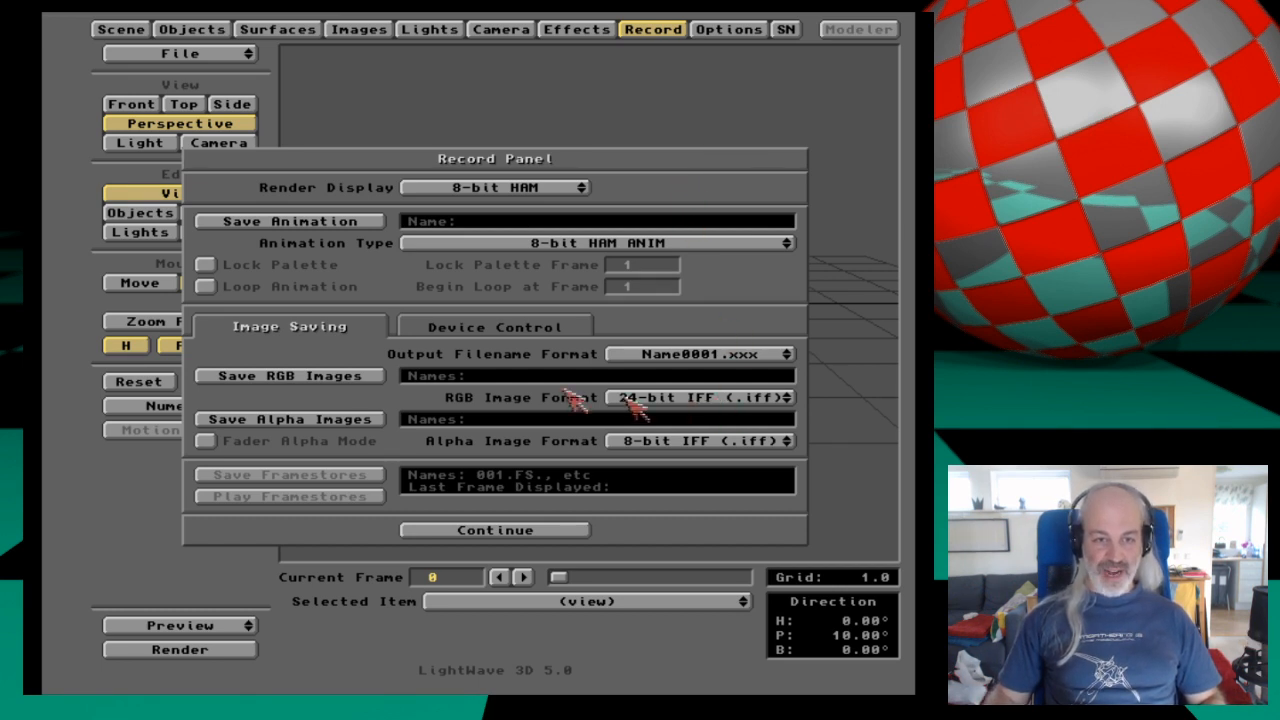
Enable saving of RGB images into the 3d: assign without a file name prefix.
left_click(358, 380)
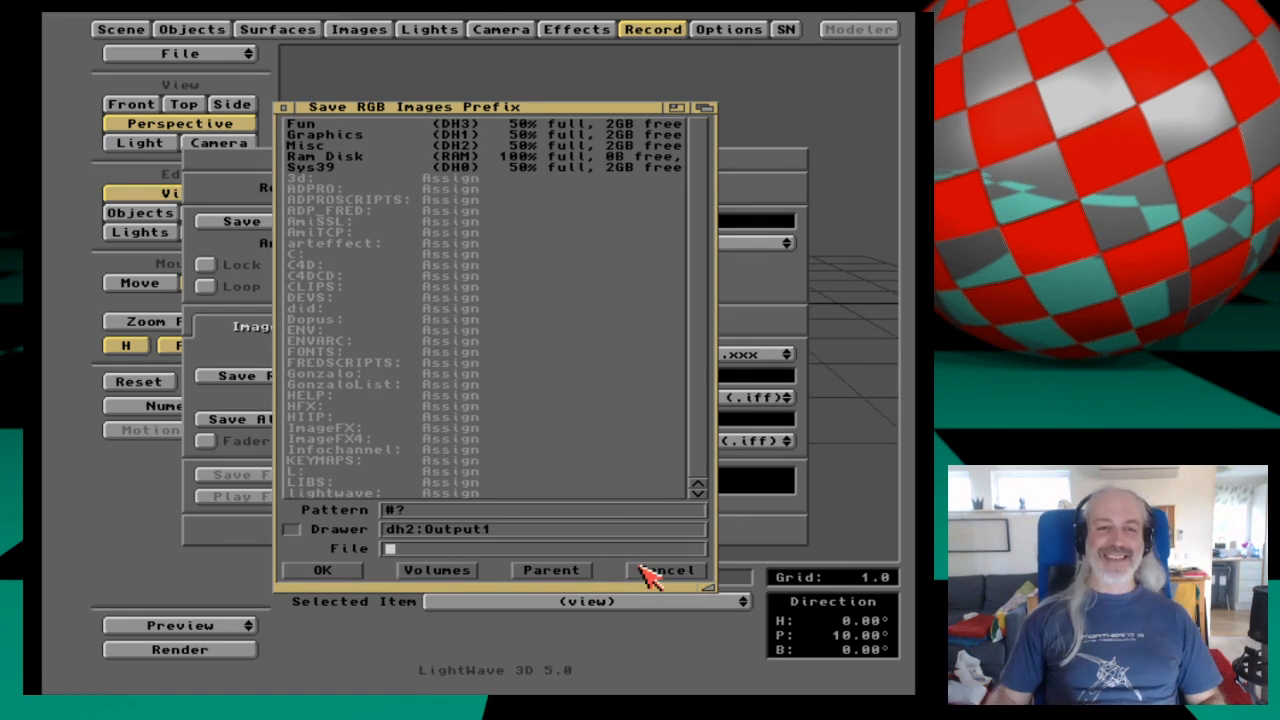
left_click(322, 178)
left_click(328, 570)
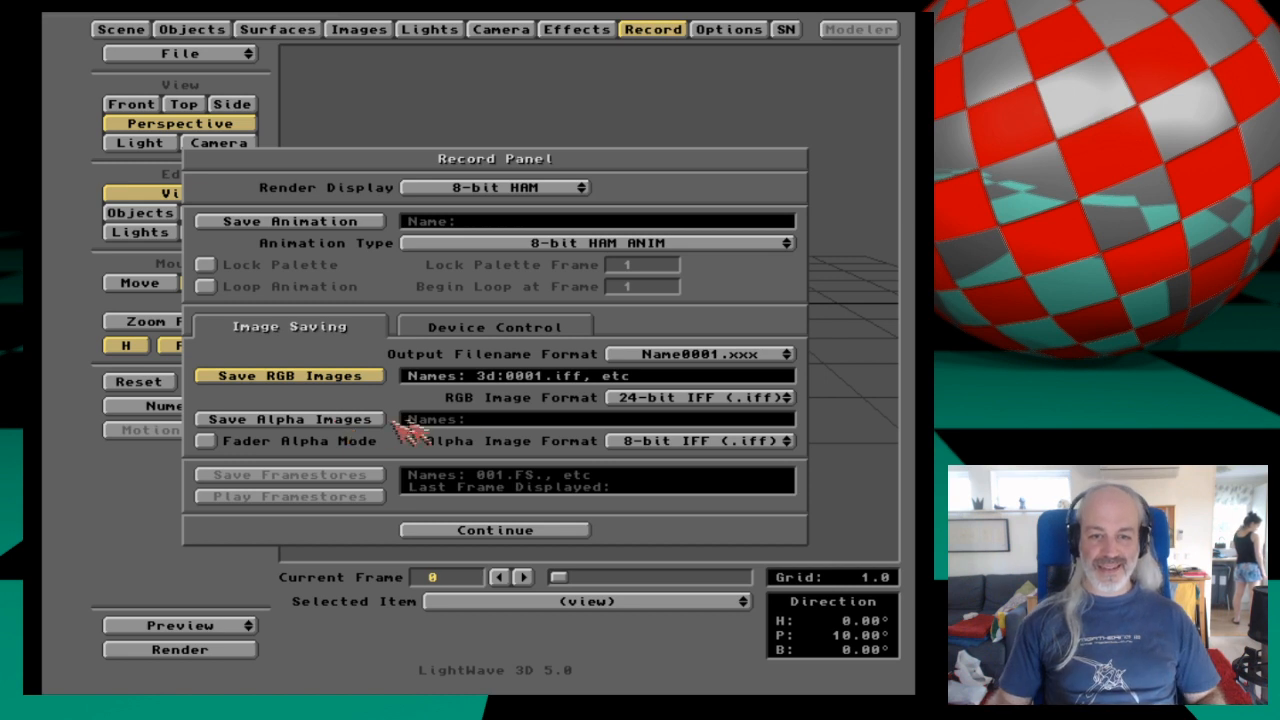
Set both the RGB and alpha image formats to HIIP-TIFF(.tif) and close the Record Panel.
left_click_drag(710, 400, 734, 584)
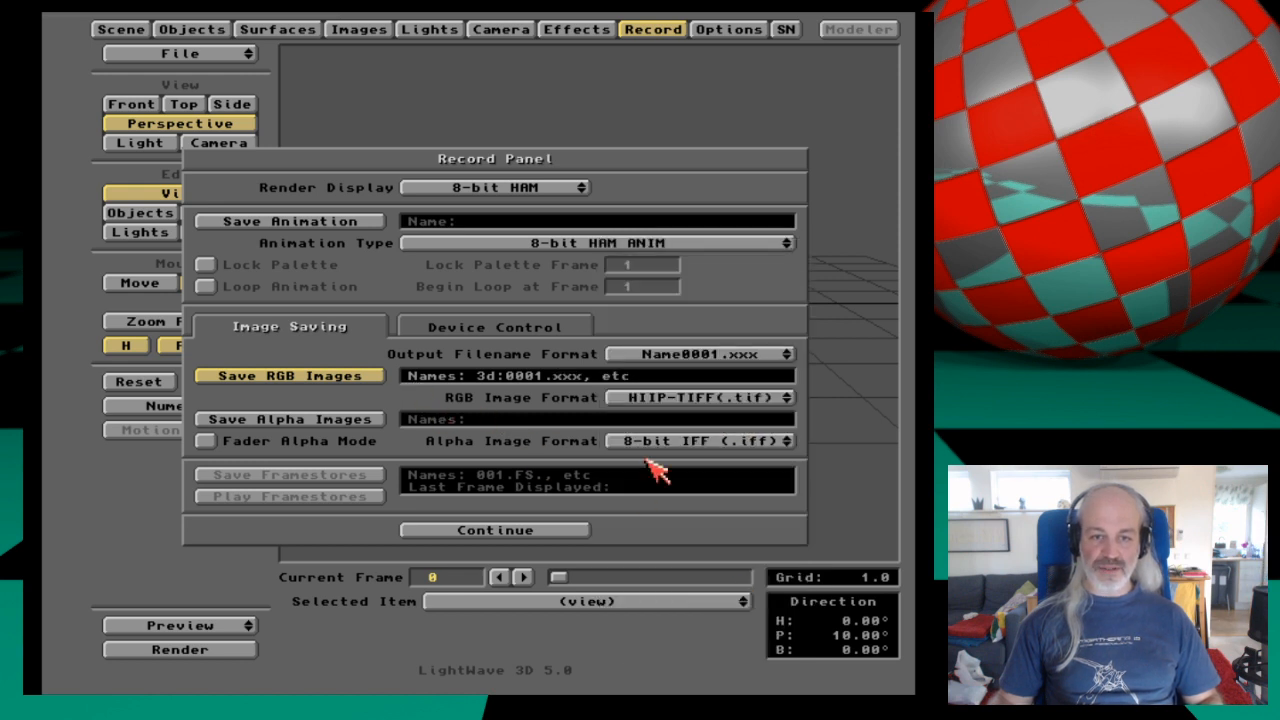
left_click_drag(680, 443, 718, 601)
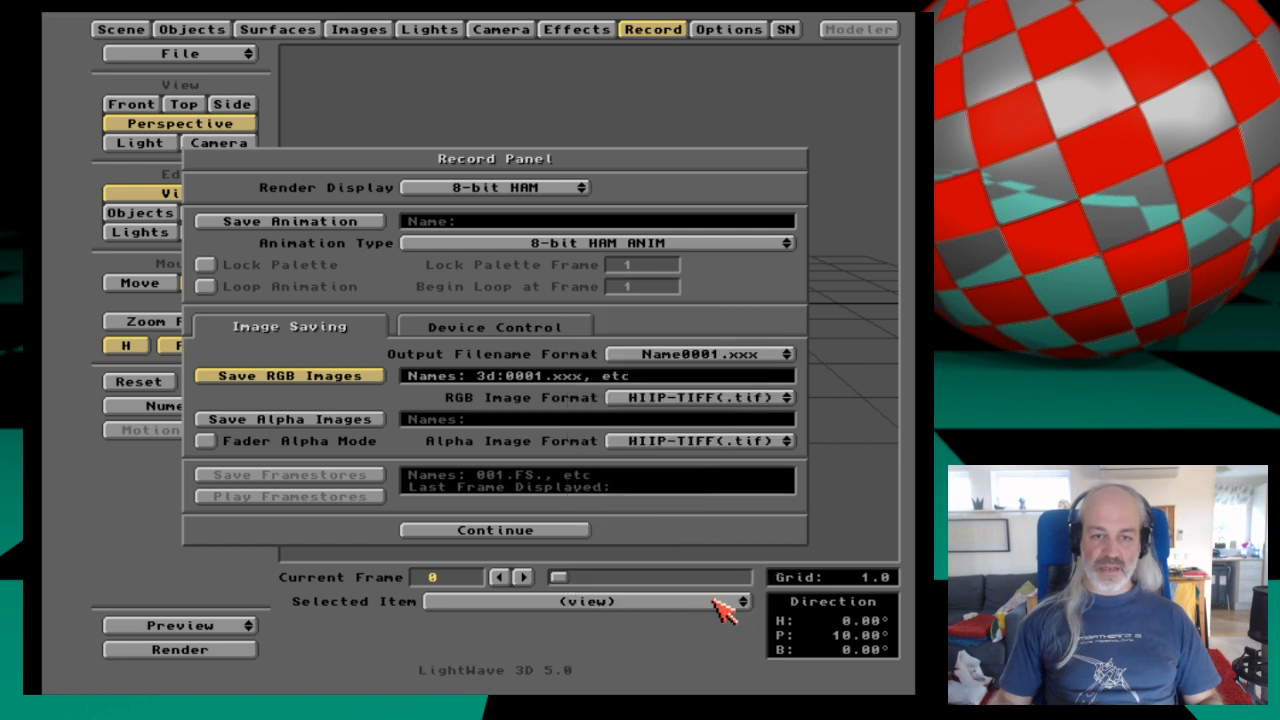
left_click(583, 531)
left_click_drag(494, 230, 538, 161)
left_click_drag(586, 226, 600, 250)
Enable saving of alpha images in the Record Panel with the prefix alpha- in the 3d: assign.
left_click(650, 30)
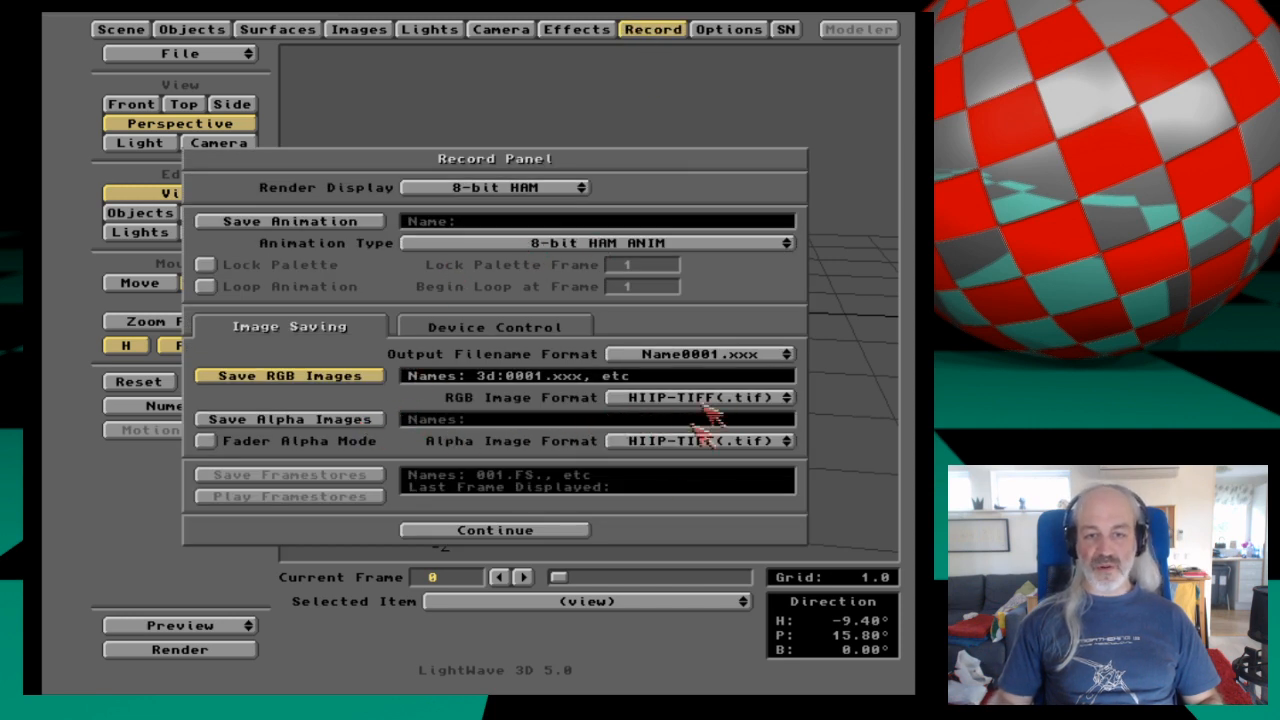
left_click(352, 421)
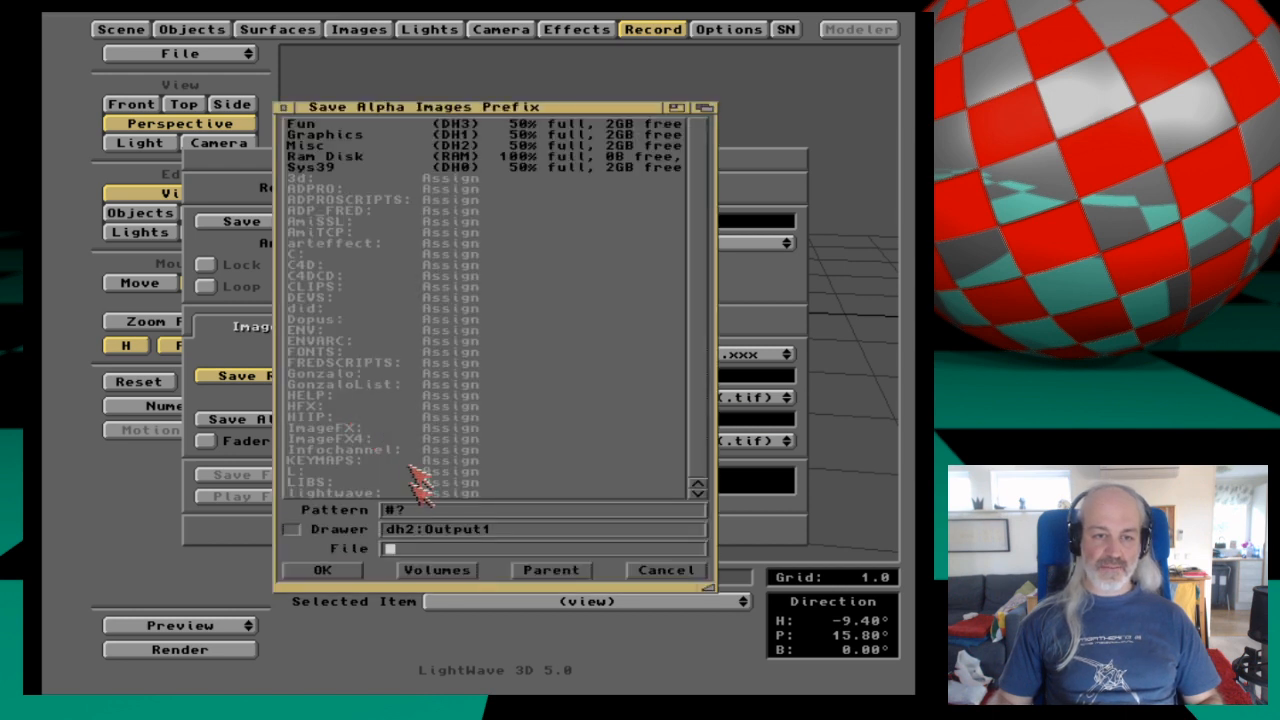
left_click(316, 179)
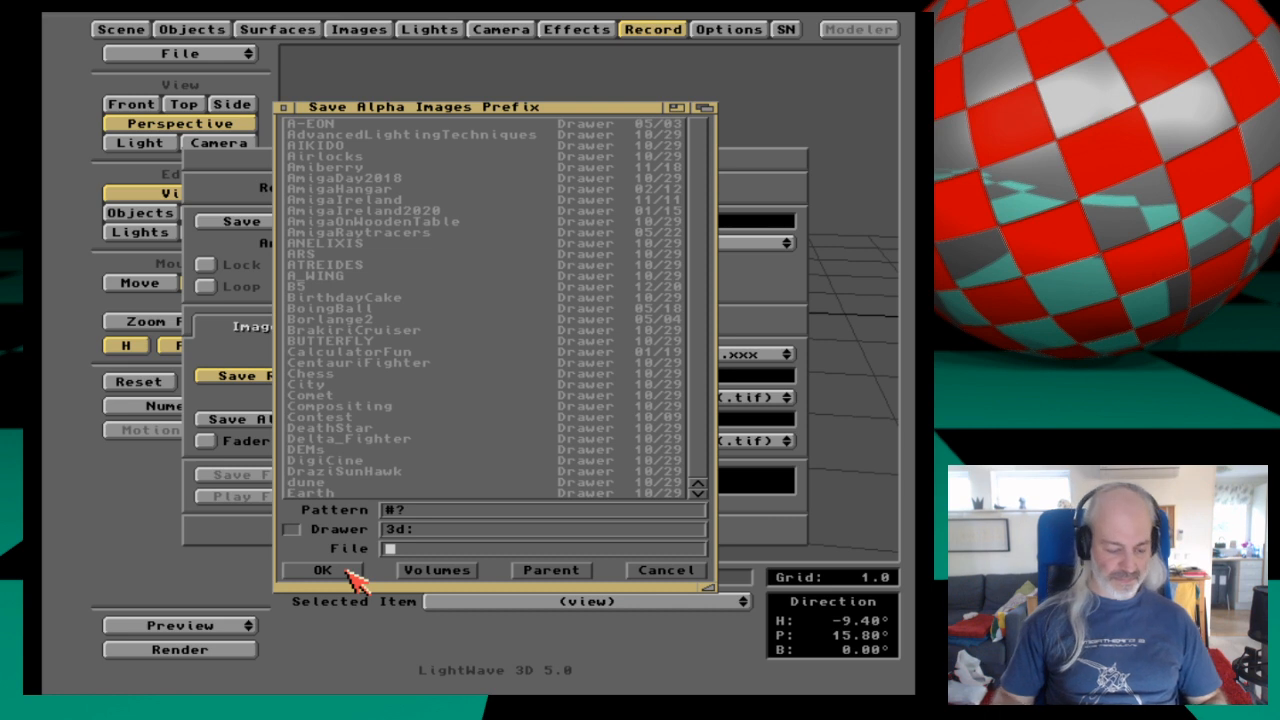
type("alpha")
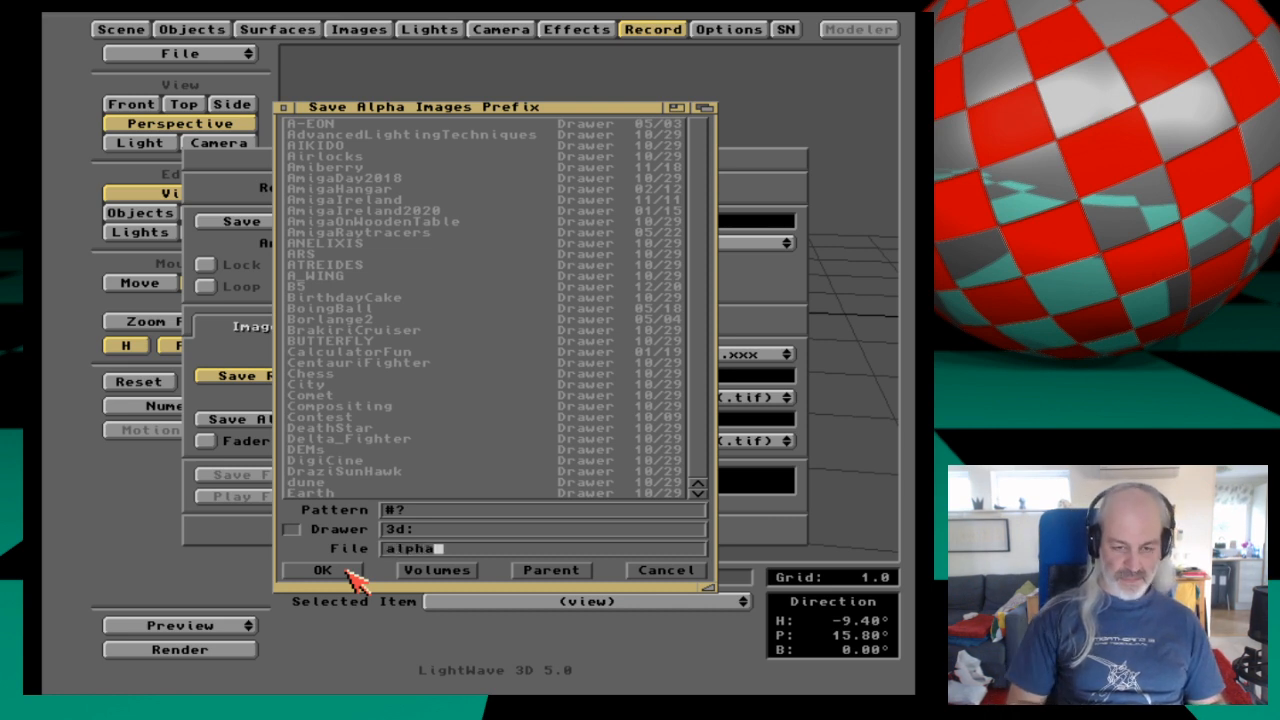
type("-")
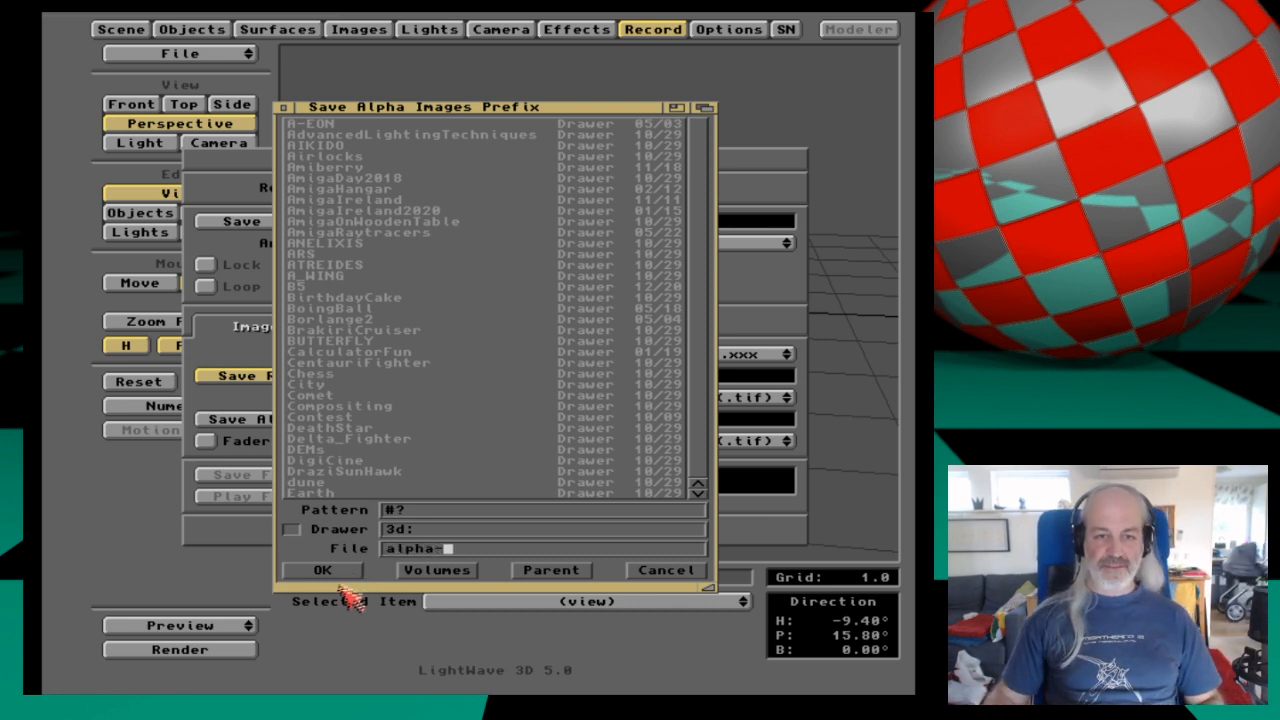
left_click(340, 572)
Save the RGB images with the prefix color in the 3d: assign and close the Record Panel.
left_click(366, 381)
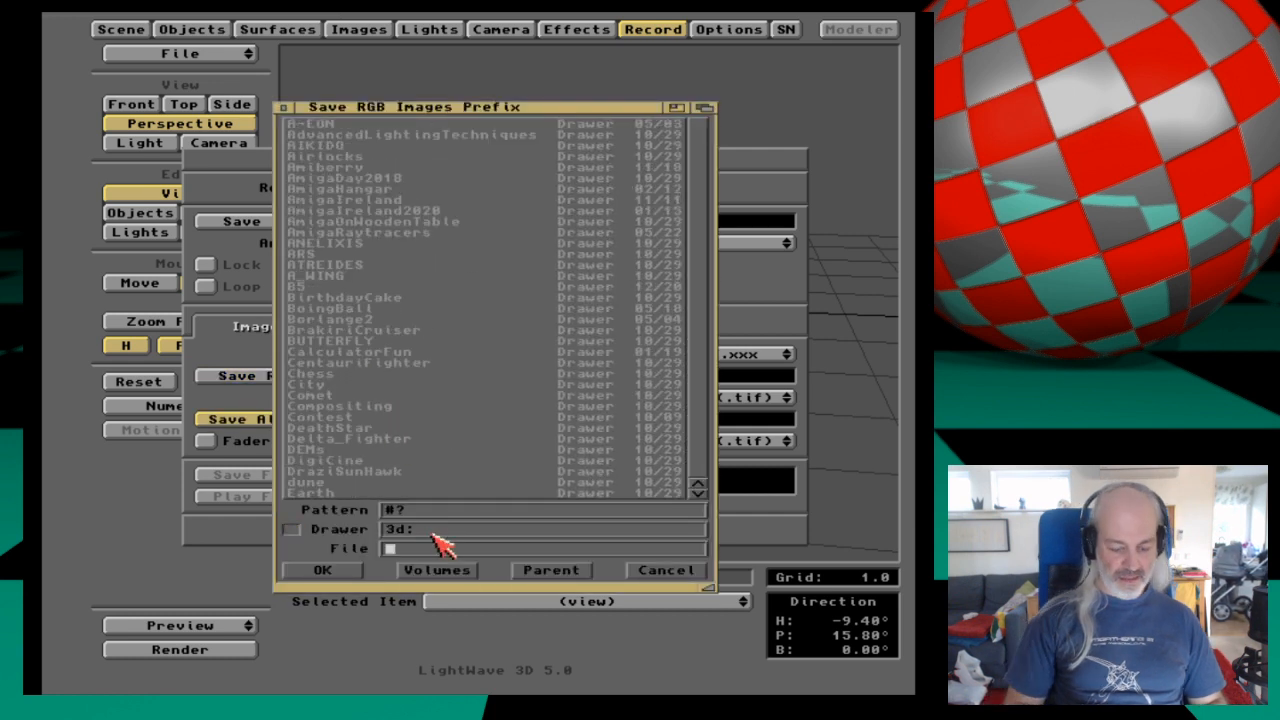
type("color")
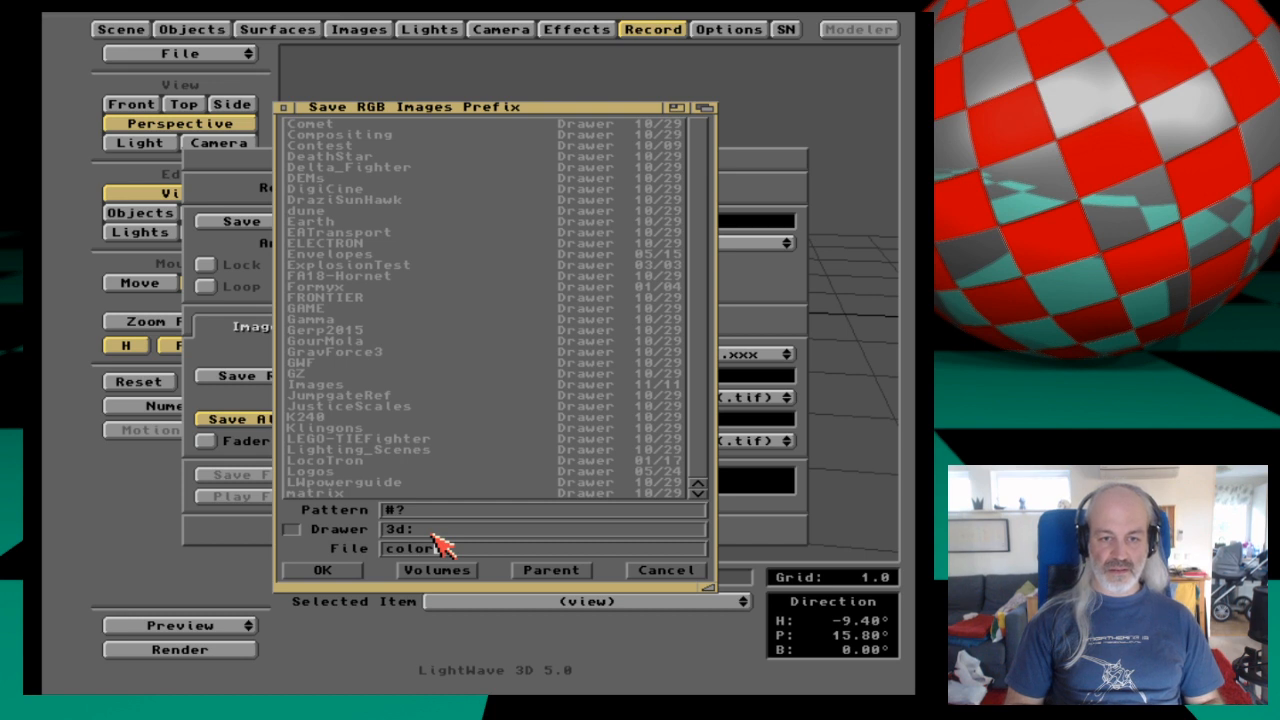
key("Return")
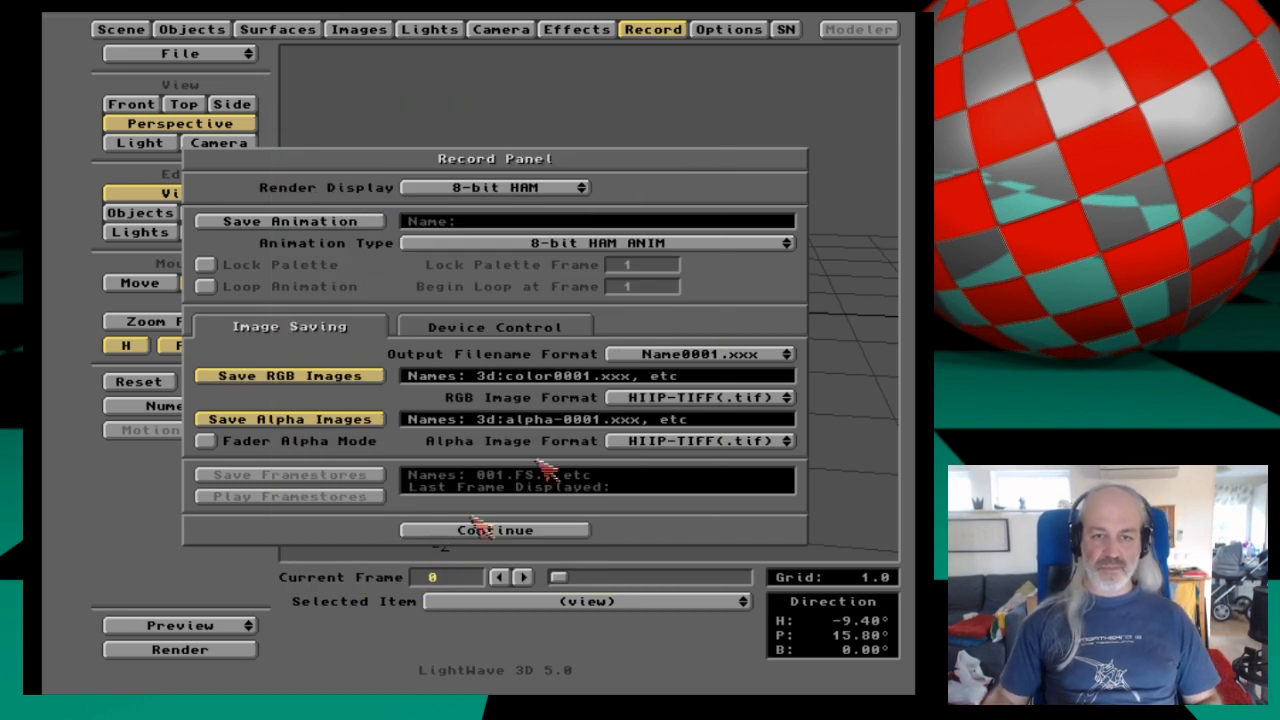
left_click(560, 531)
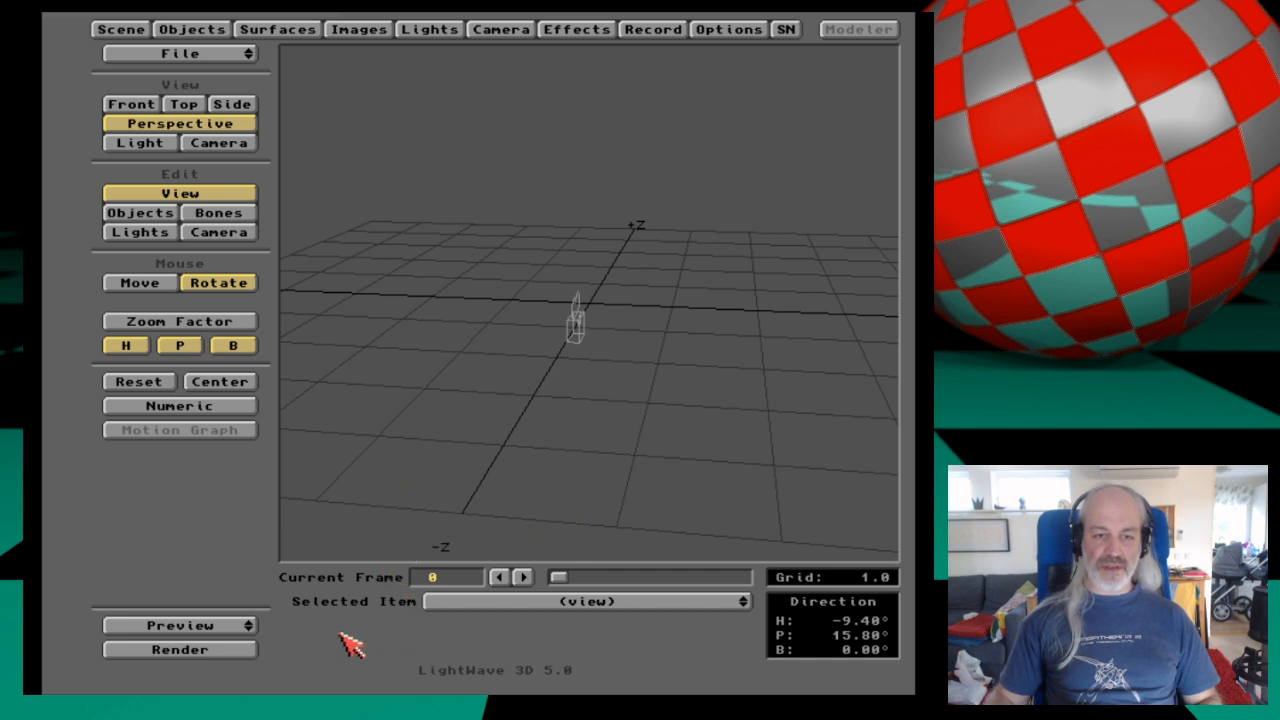
Try to render frames 1 to 30 with manual frame advance and HIIP-TIFF saving, and abort the render.
left_click(244, 650)
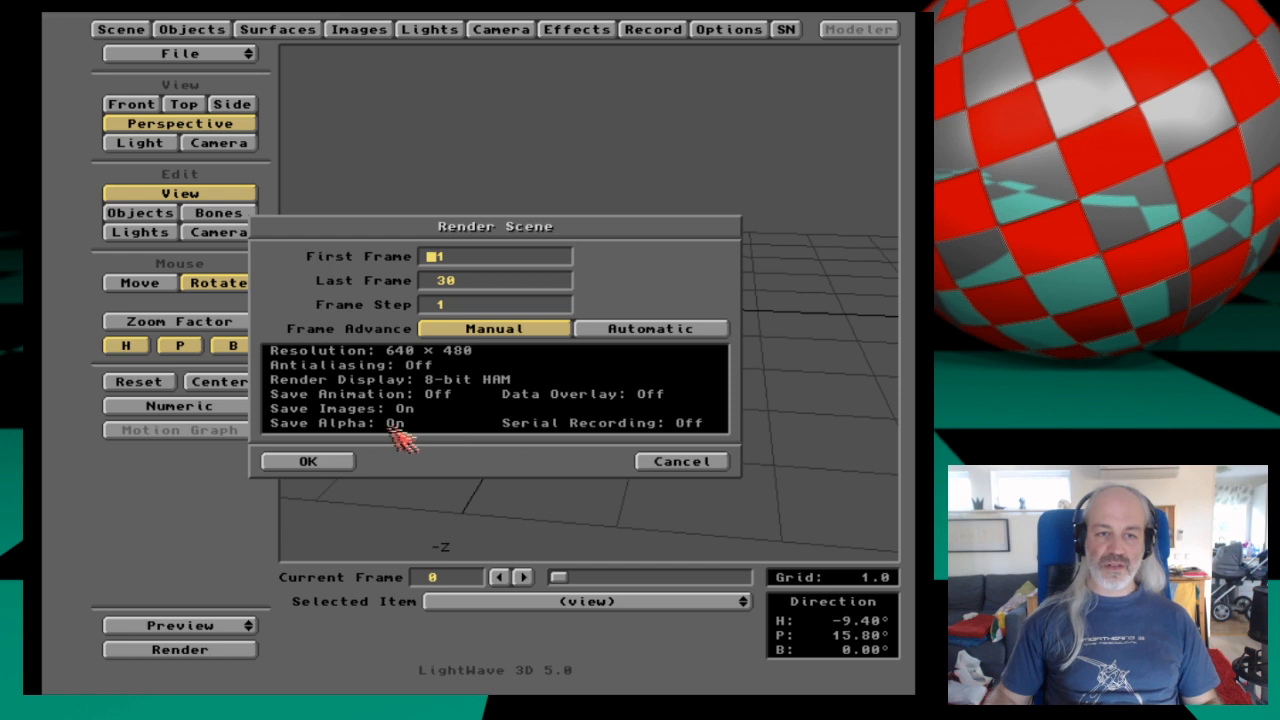
left_click(308, 464)
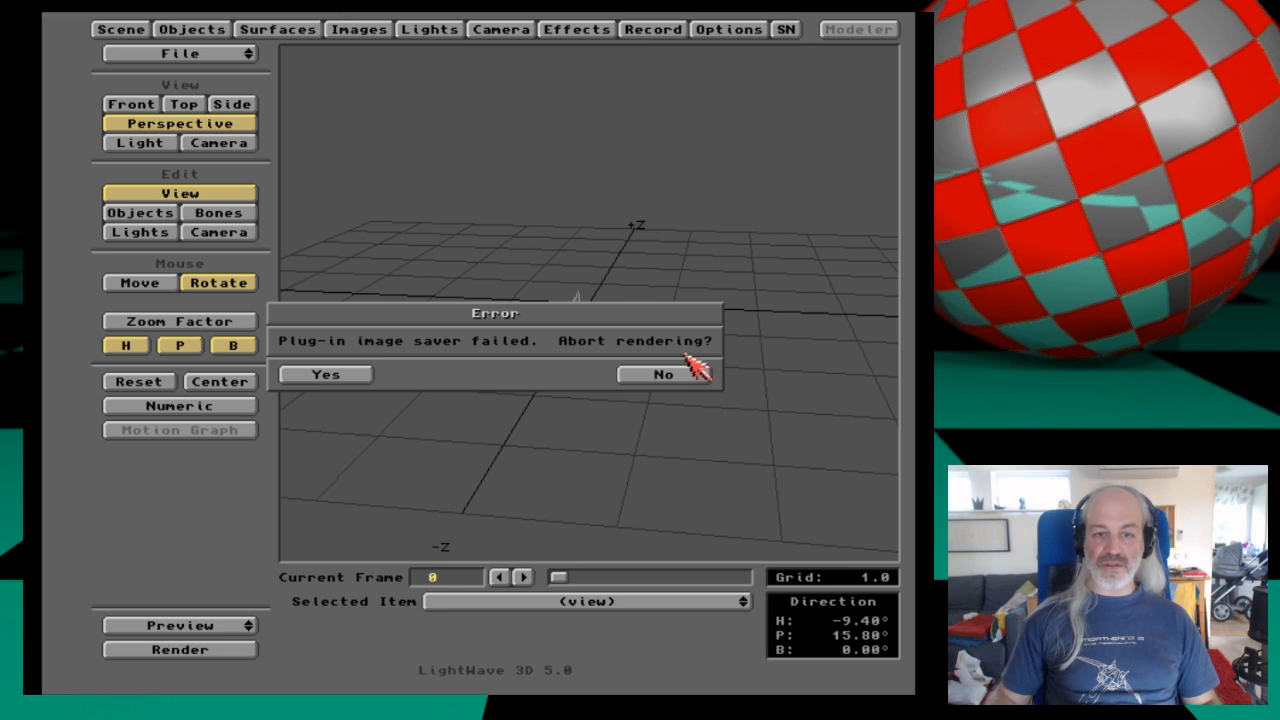
left_click(336, 376)
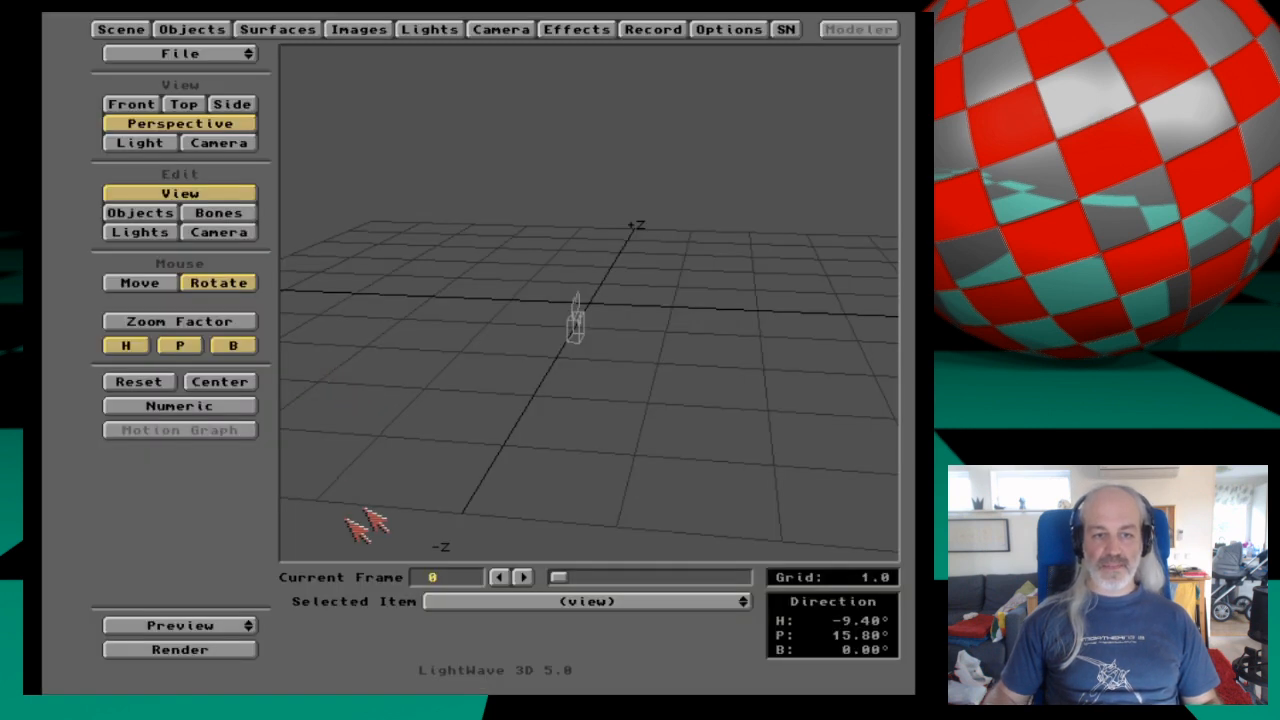
Switch both the RGB and alpha image formats to TIFF(.tif) and close the Record Panel.
left_click(650, 30)
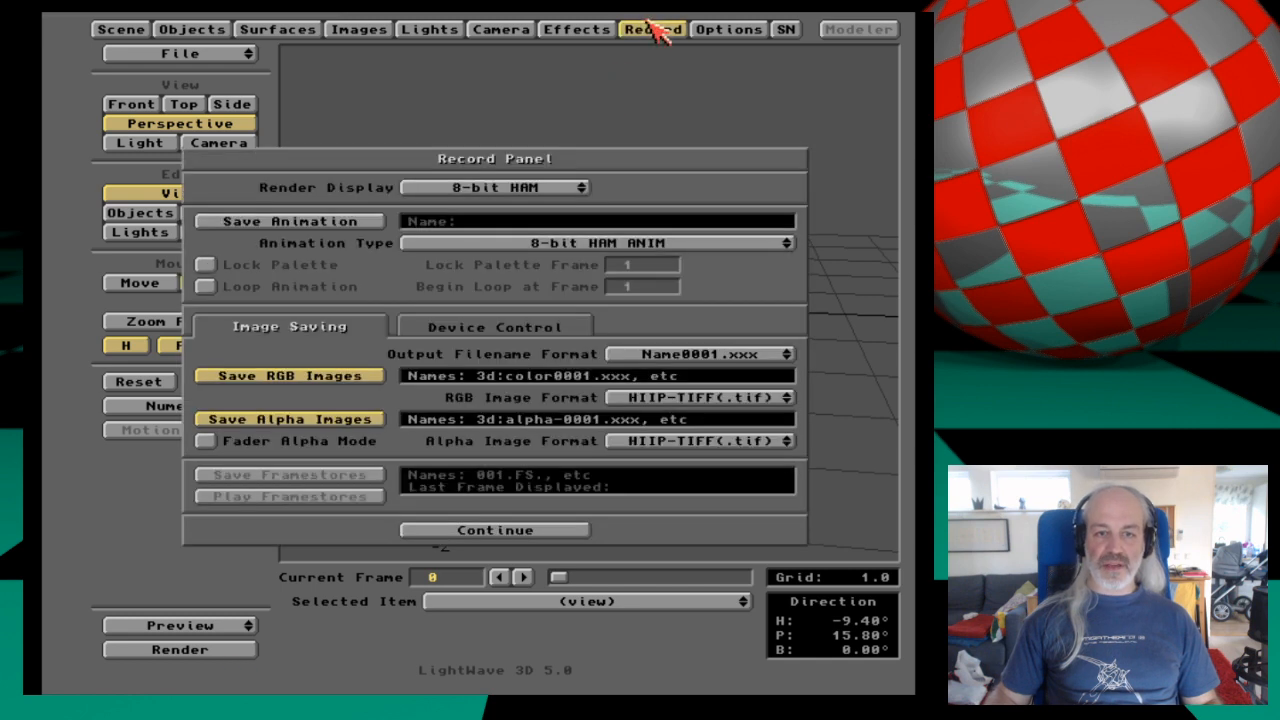
left_click_drag(737, 400, 763, 557)
left_click_drag(707, 443, 713, 593)
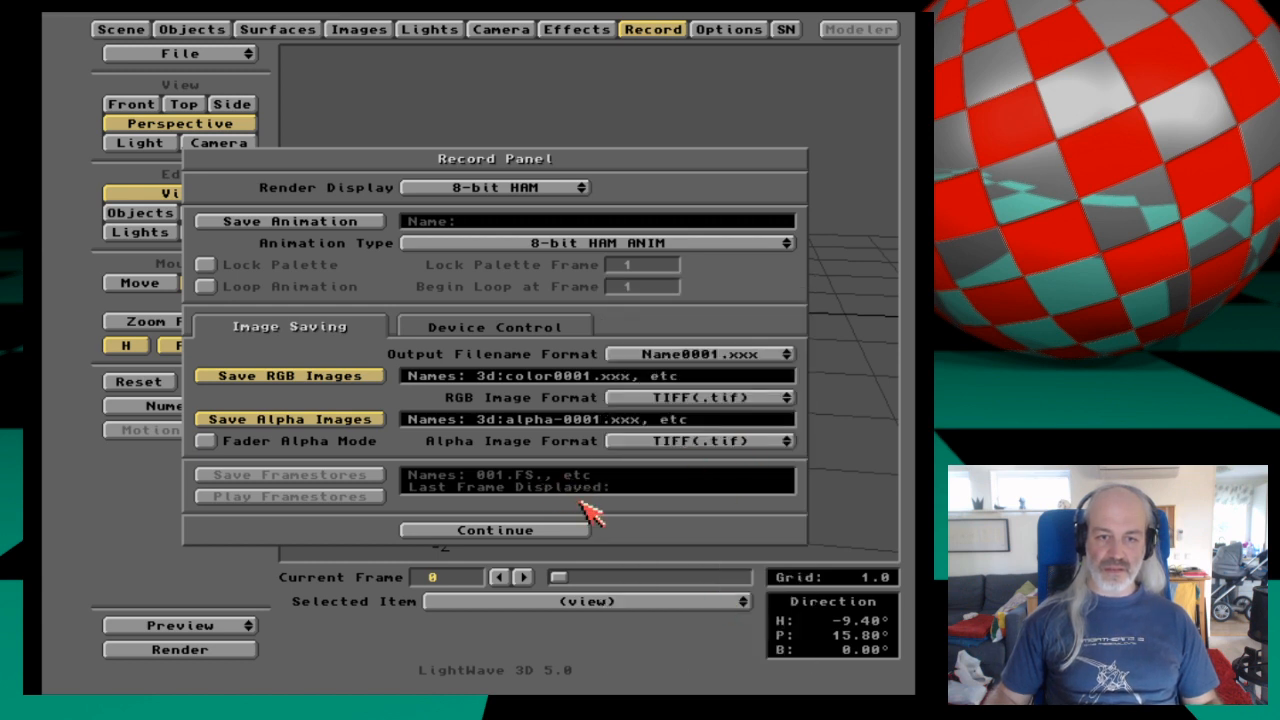
left_click(575, 531)
Try the render of frames 1 to 30 again with TIFF saving and abort it.
left_click(212, 648)
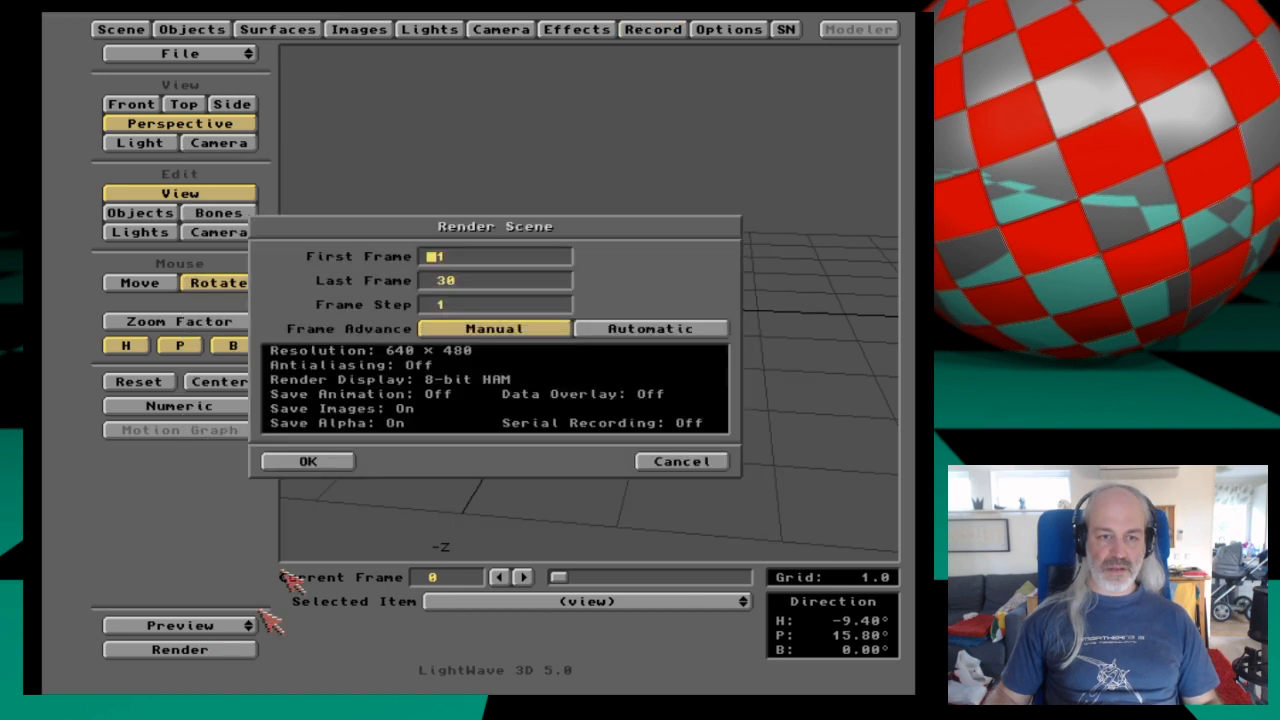
left_click(334, 462)
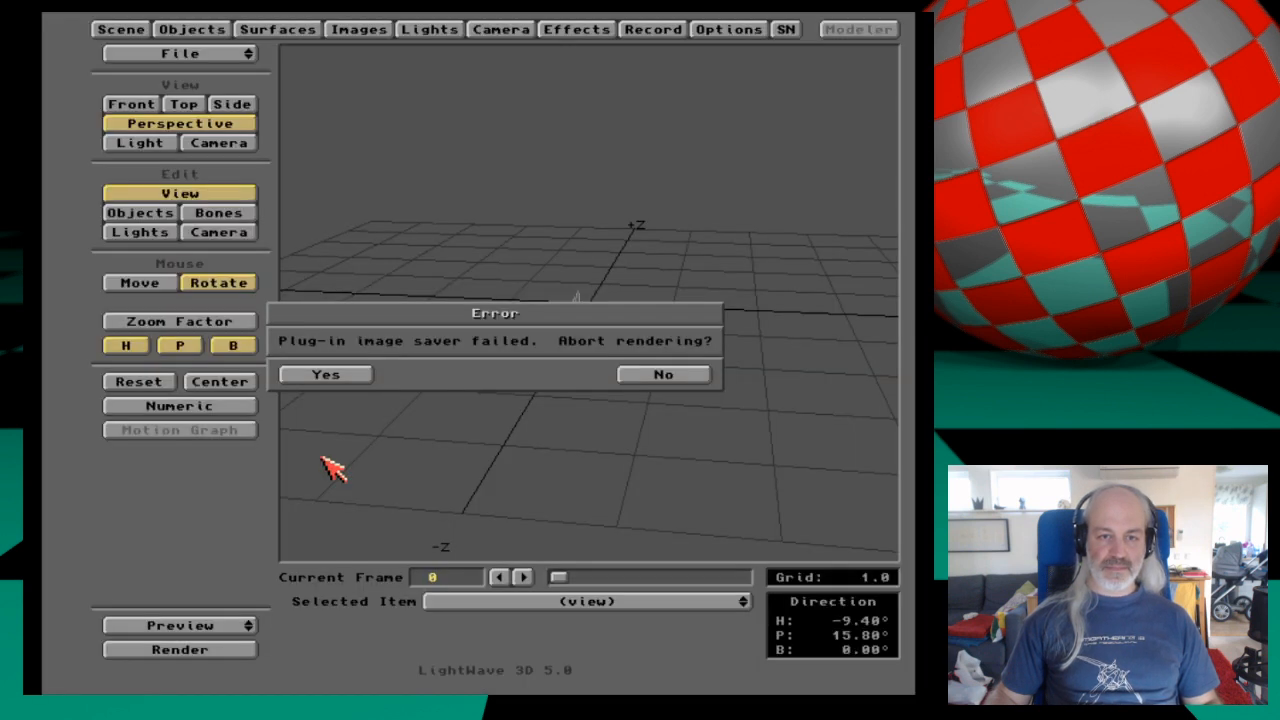
left_click(334, 373)
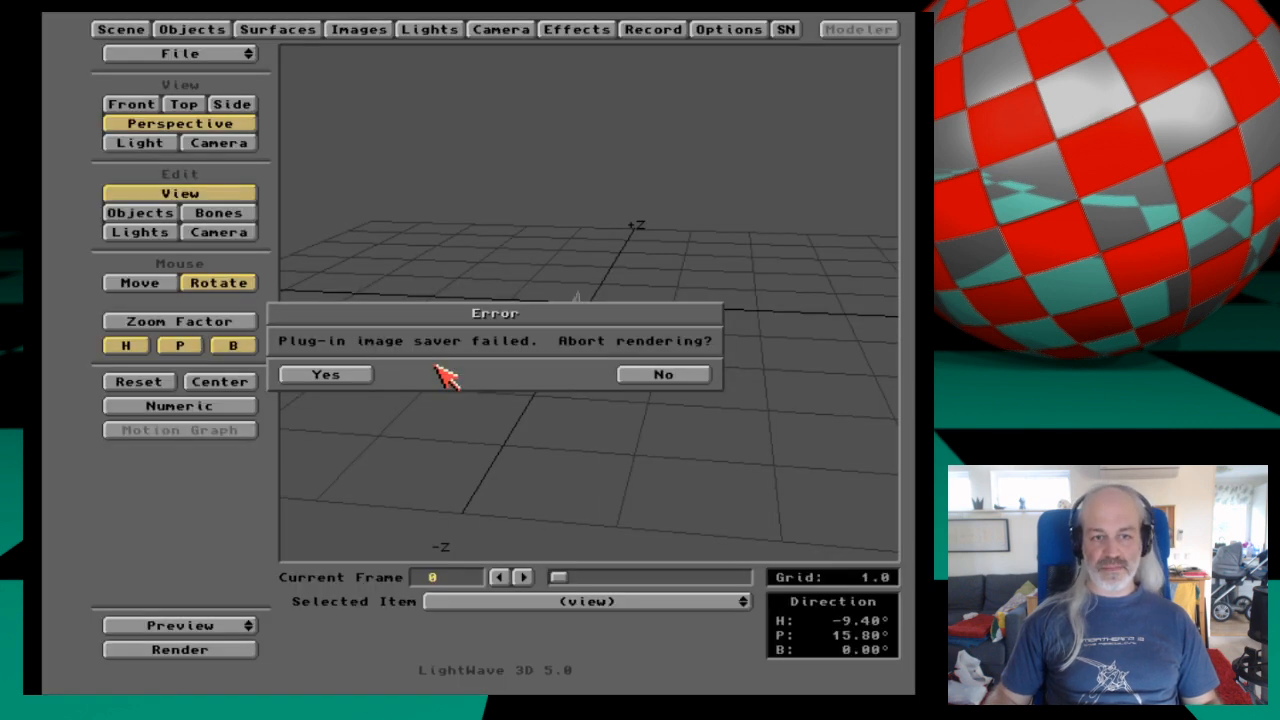
left_click(366, 375)
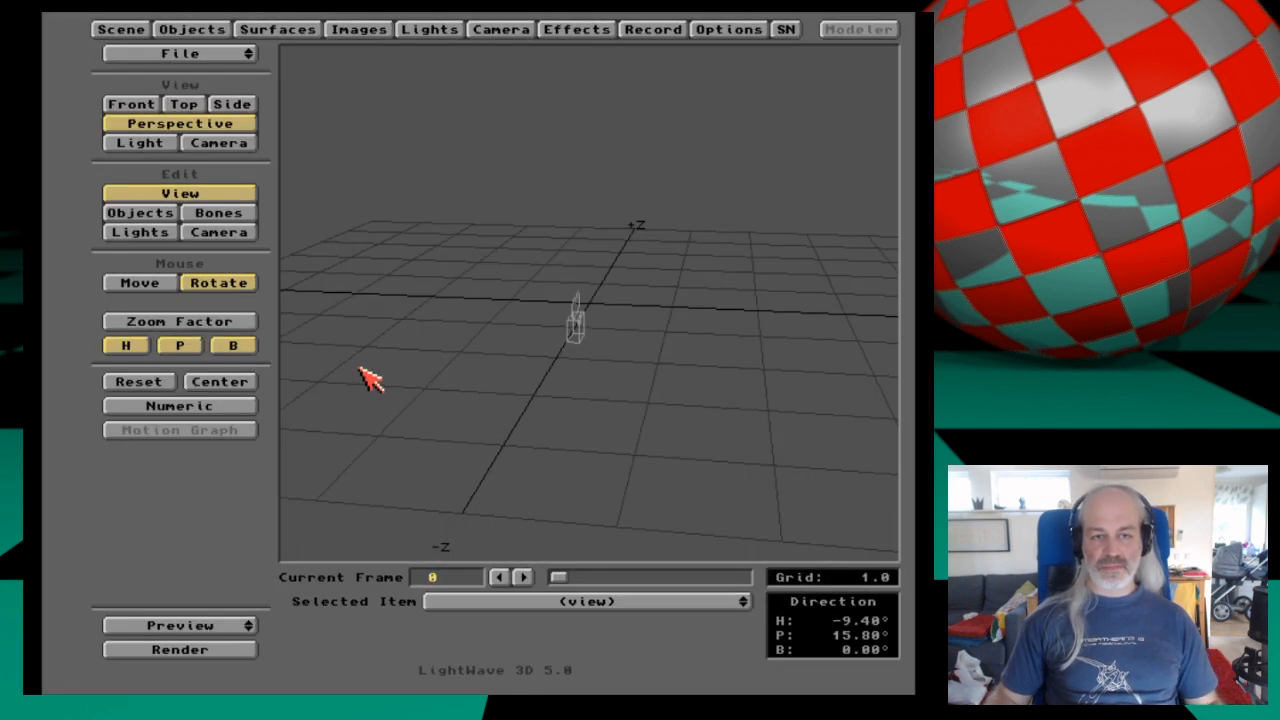
Turn off saving of alpha images in the Record Panel.
left_click_drag(429, 357, 390, 360)
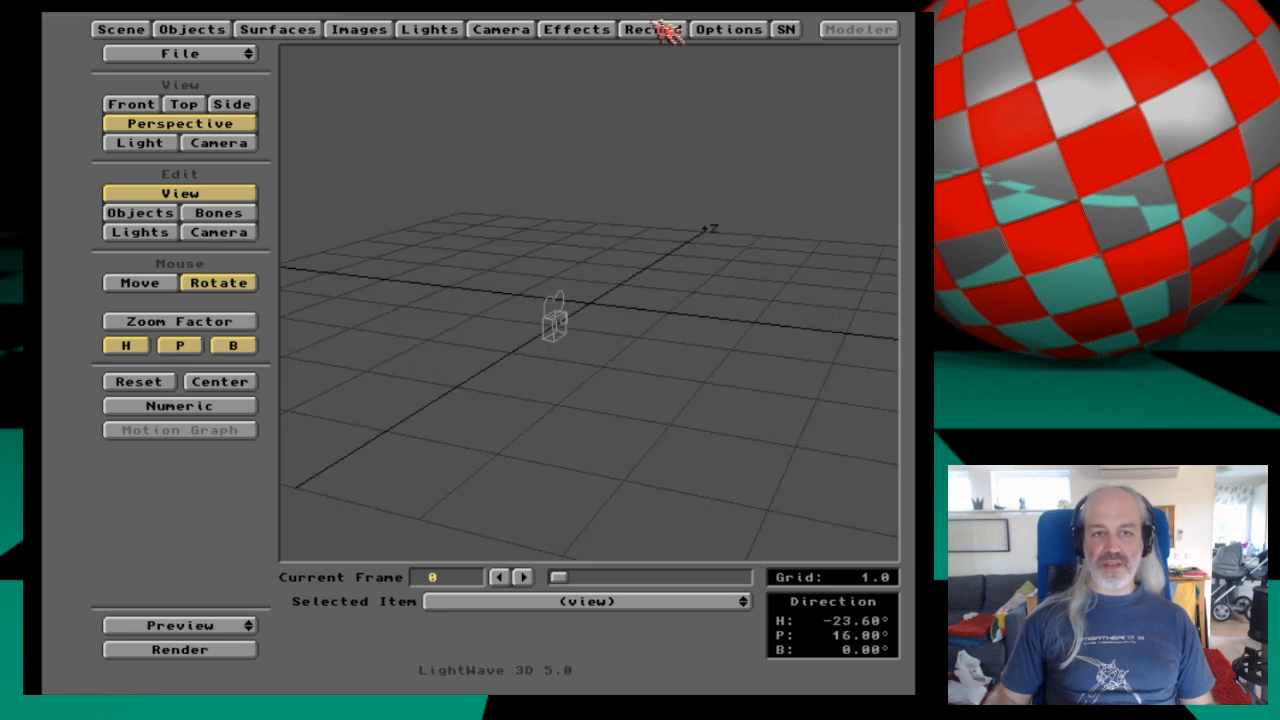
left_click(608, 30)
left_click(660, 30)
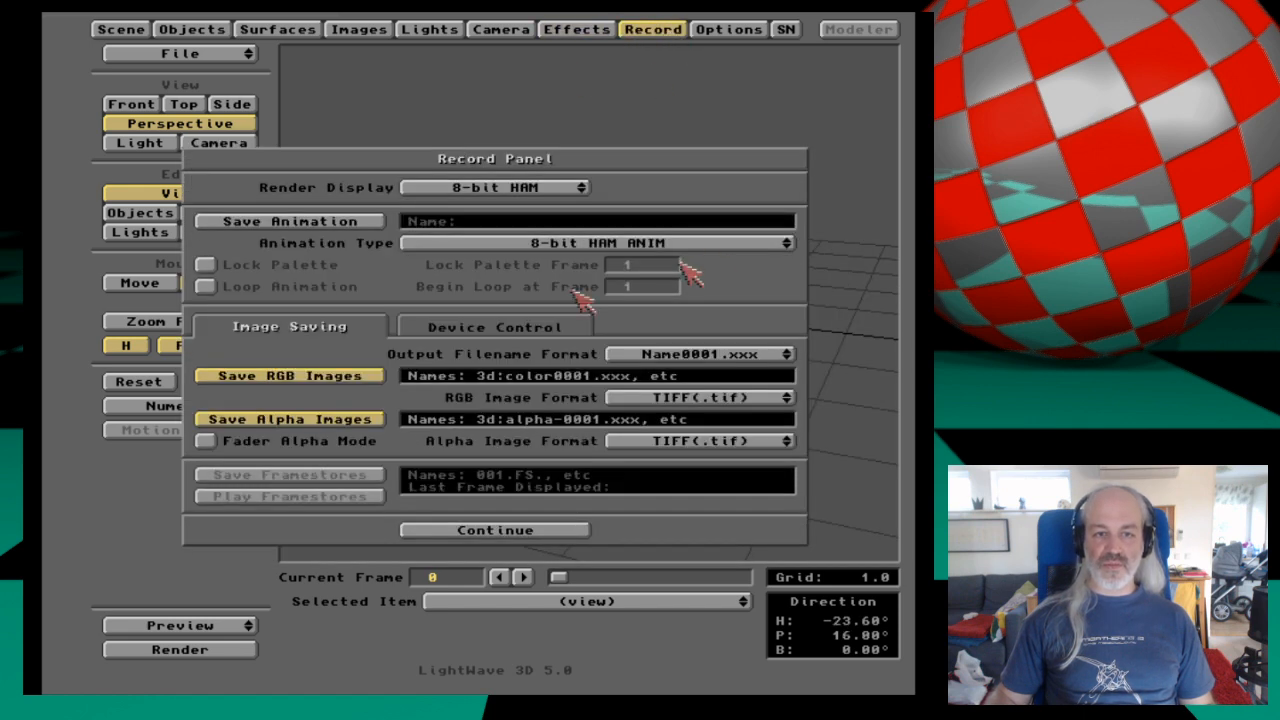
left_click(378, 419)
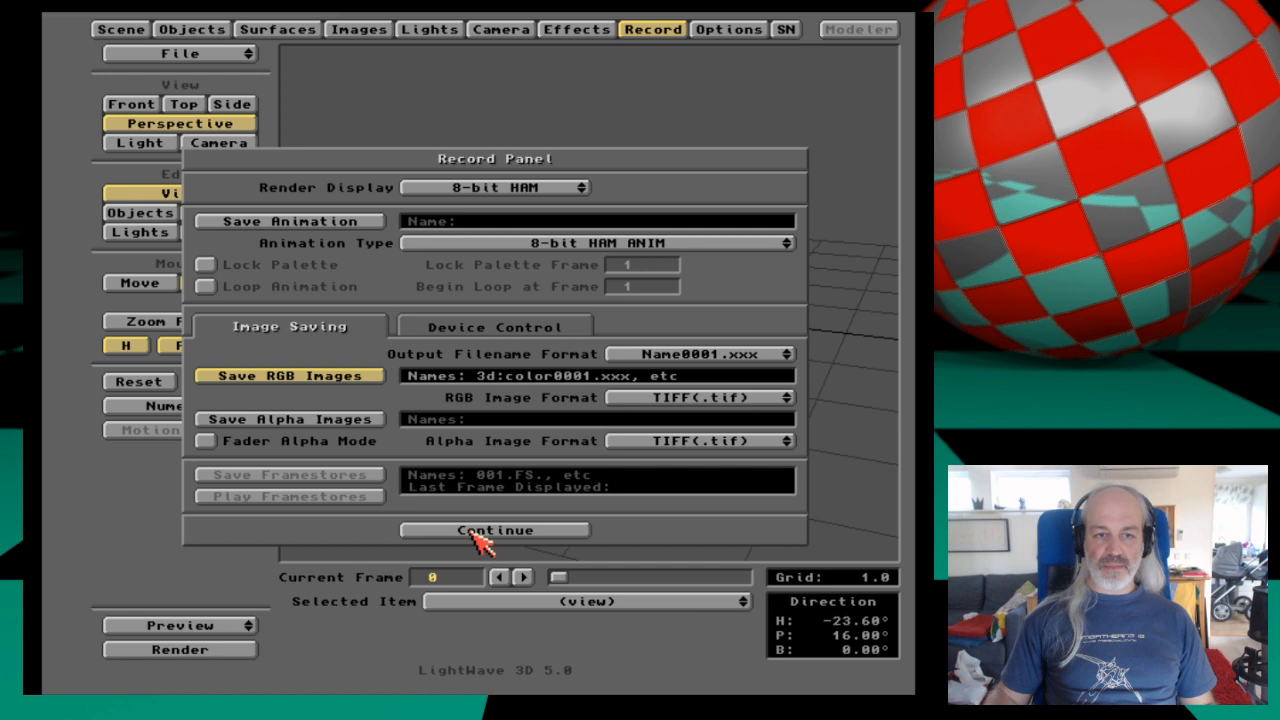
Look through the available image formats, set the RGB image format to Targa32(.tga) and close the Record Panel.
left_click(706, 400)
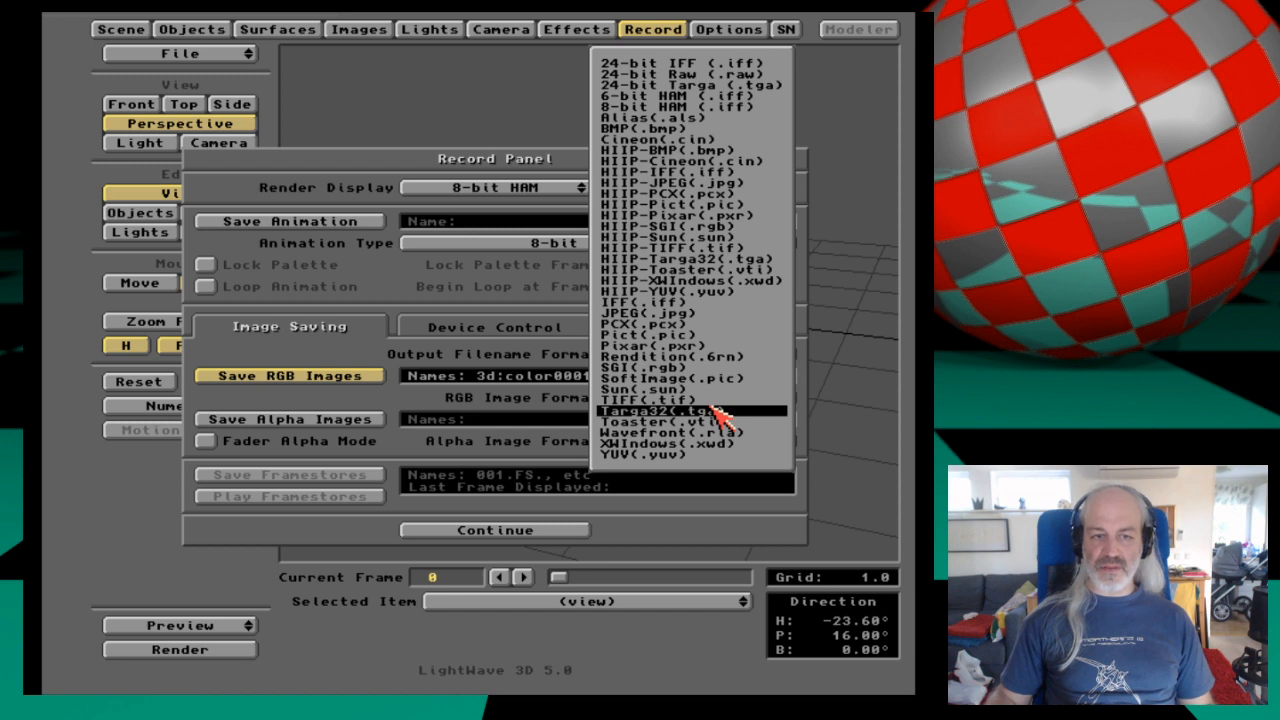
left_click(395, 406)
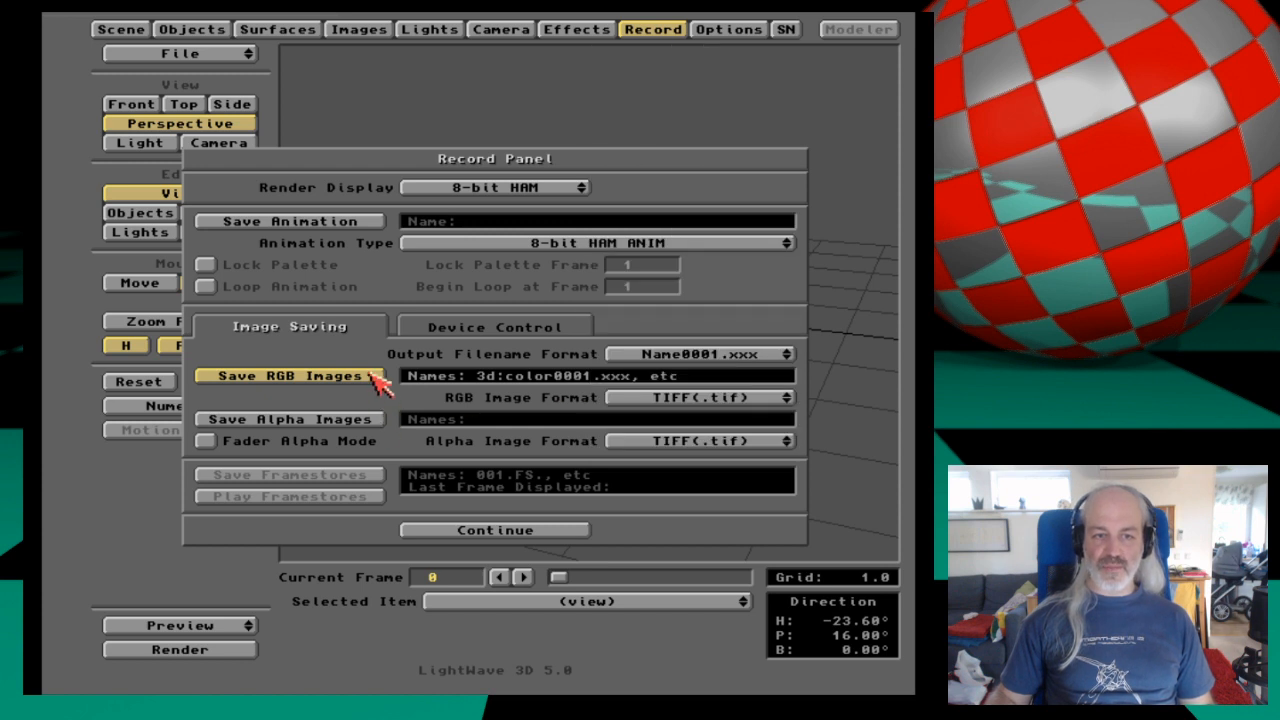
left_click(722, 398)
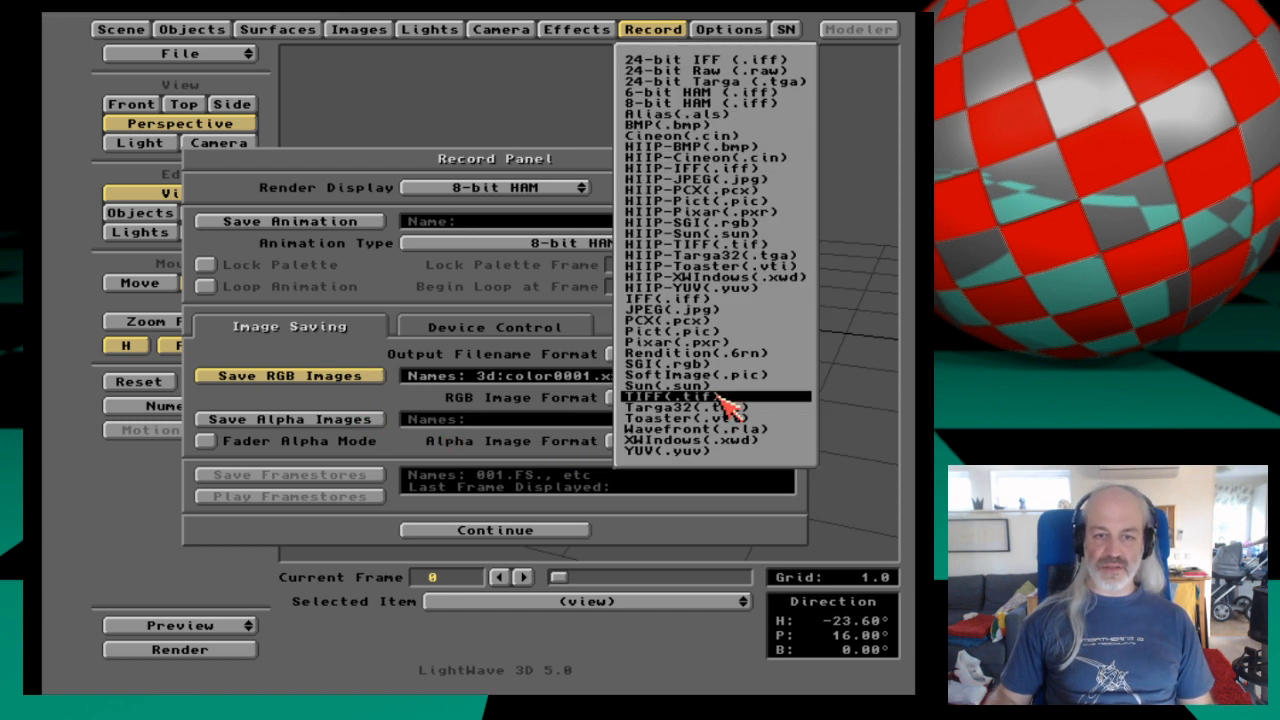
left_click(735, 408)
left_click(700, 447)
left_click(700, 447)
left_click(680, 396)
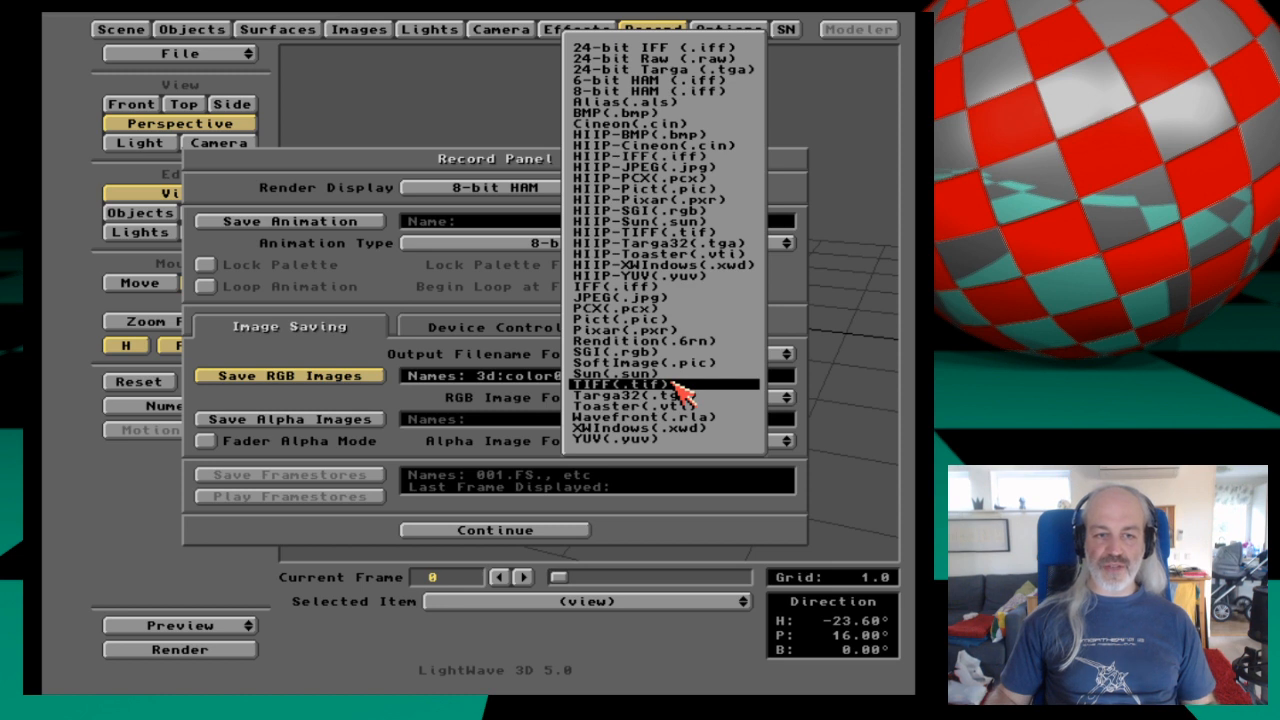
left_click(398, 310)
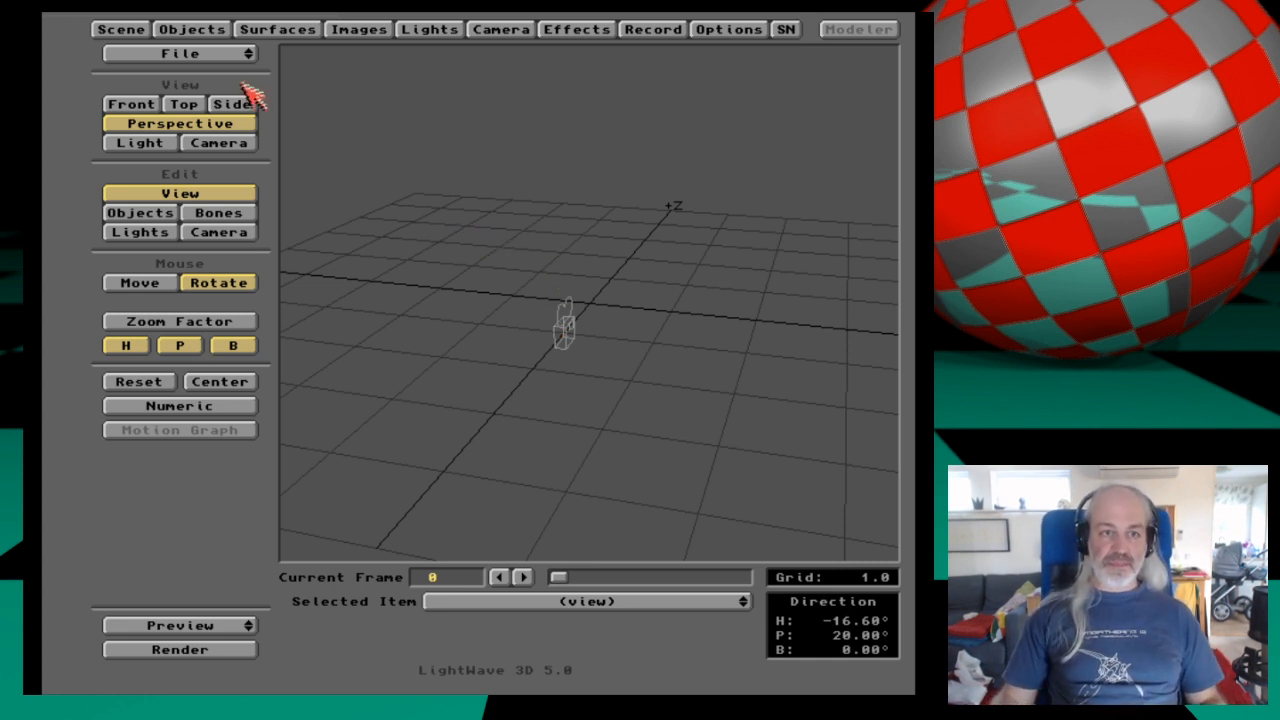
Examine the Objects Panel and Surfaces Panel, and try the Save All Objects command.
left_click(195, 29)
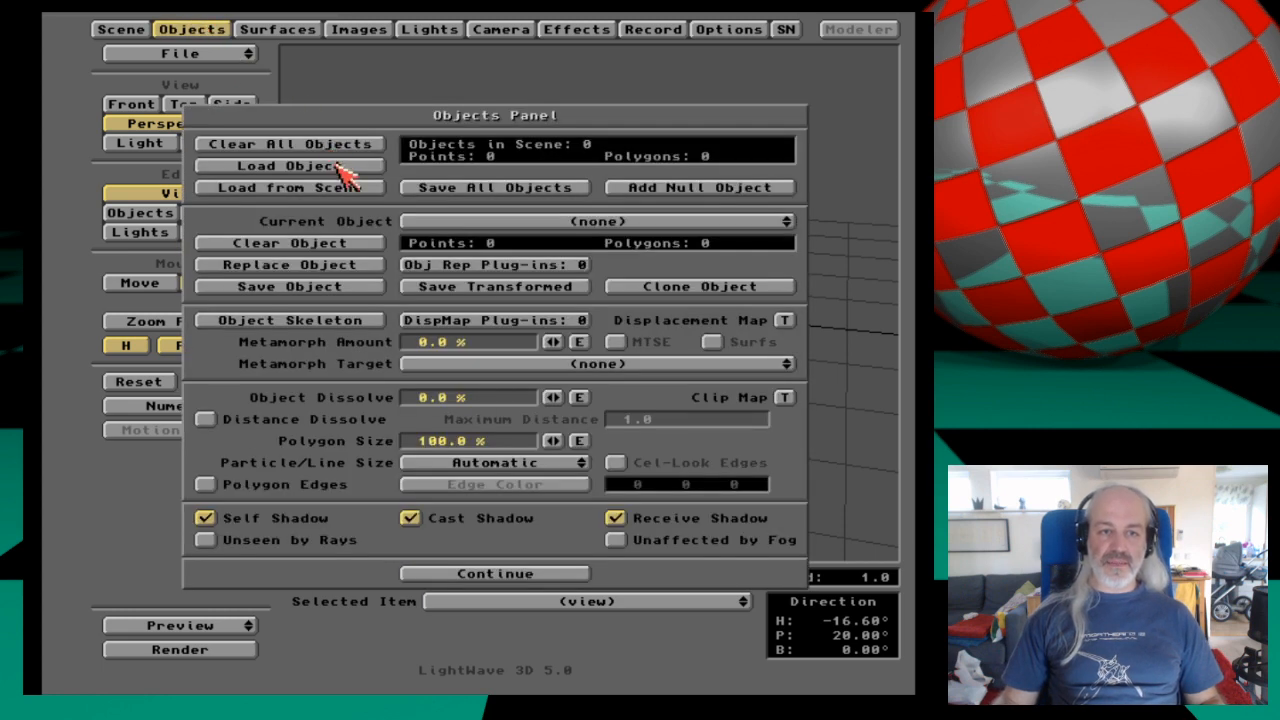
left_click(197, 29)
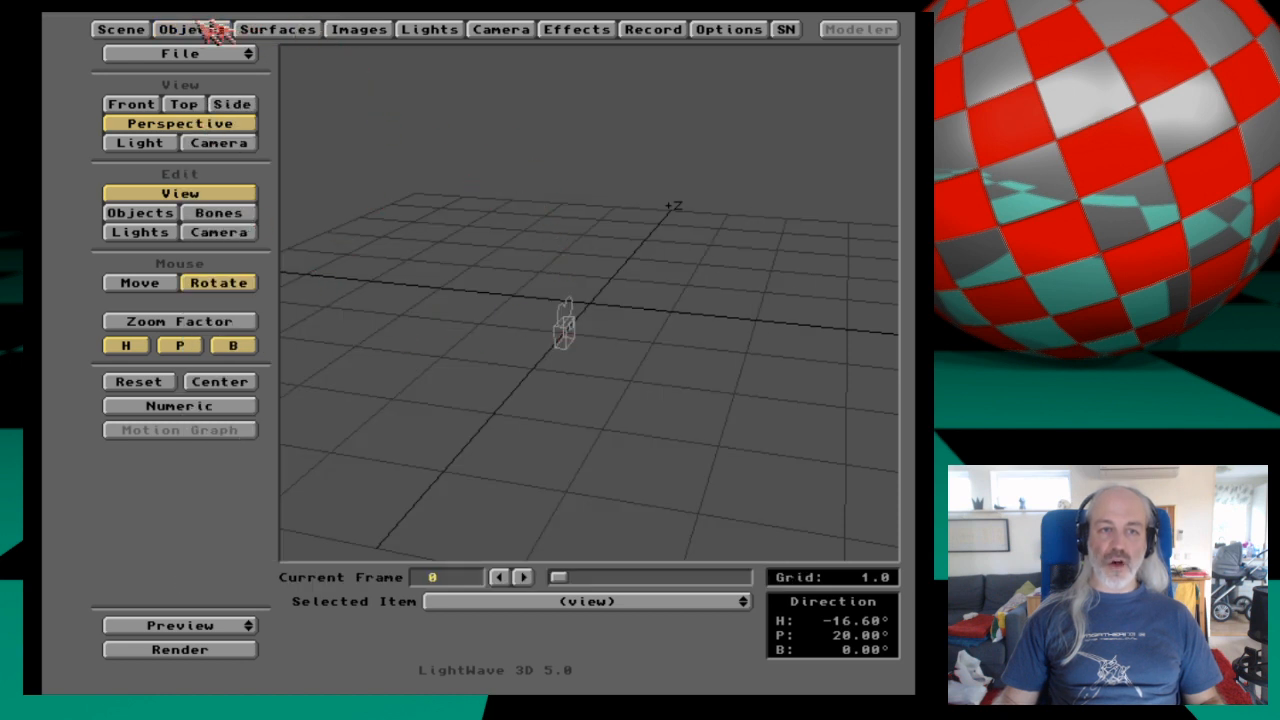
left_click(268, 30)
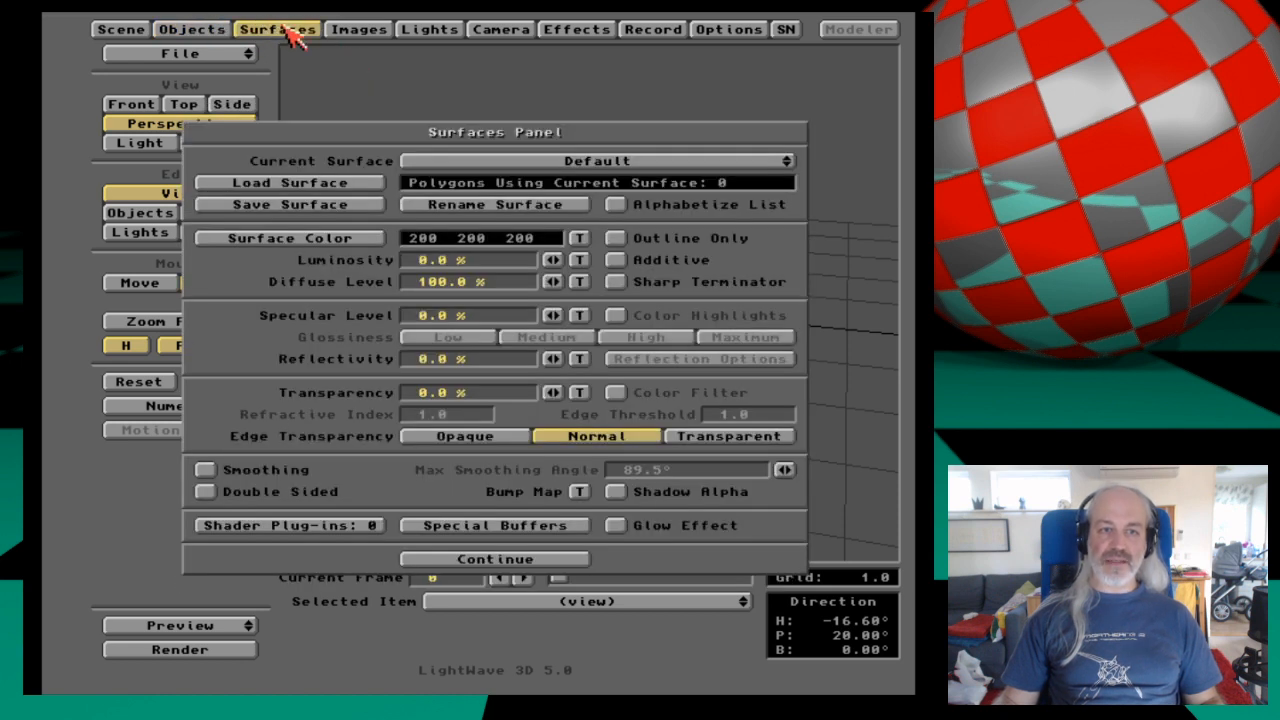
left_click(290, 32)
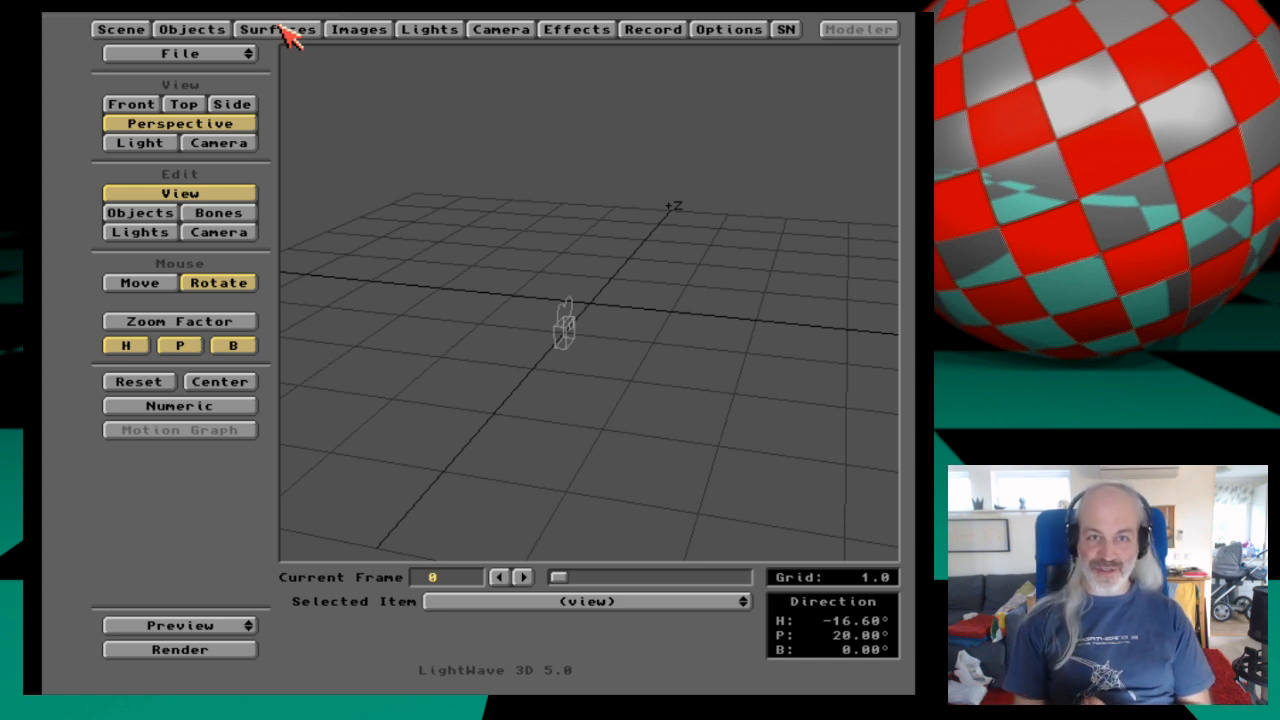
left_click(190, 28)
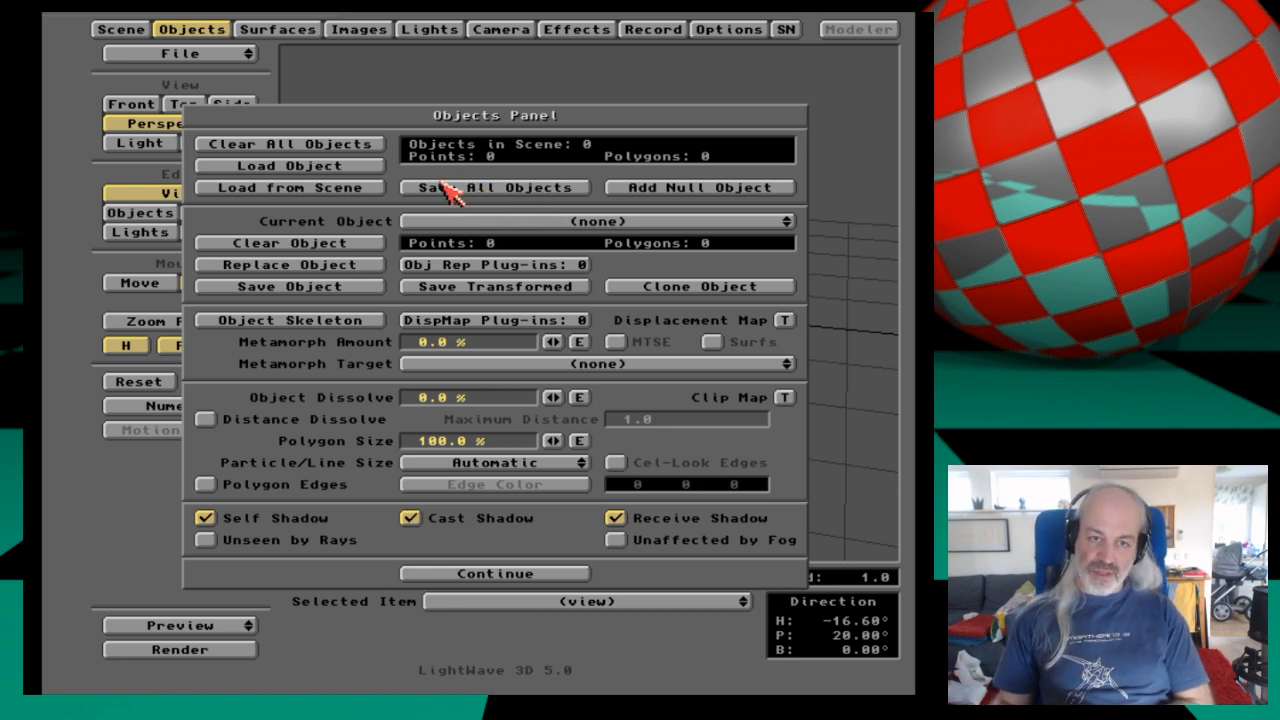
left_click(503, 196)
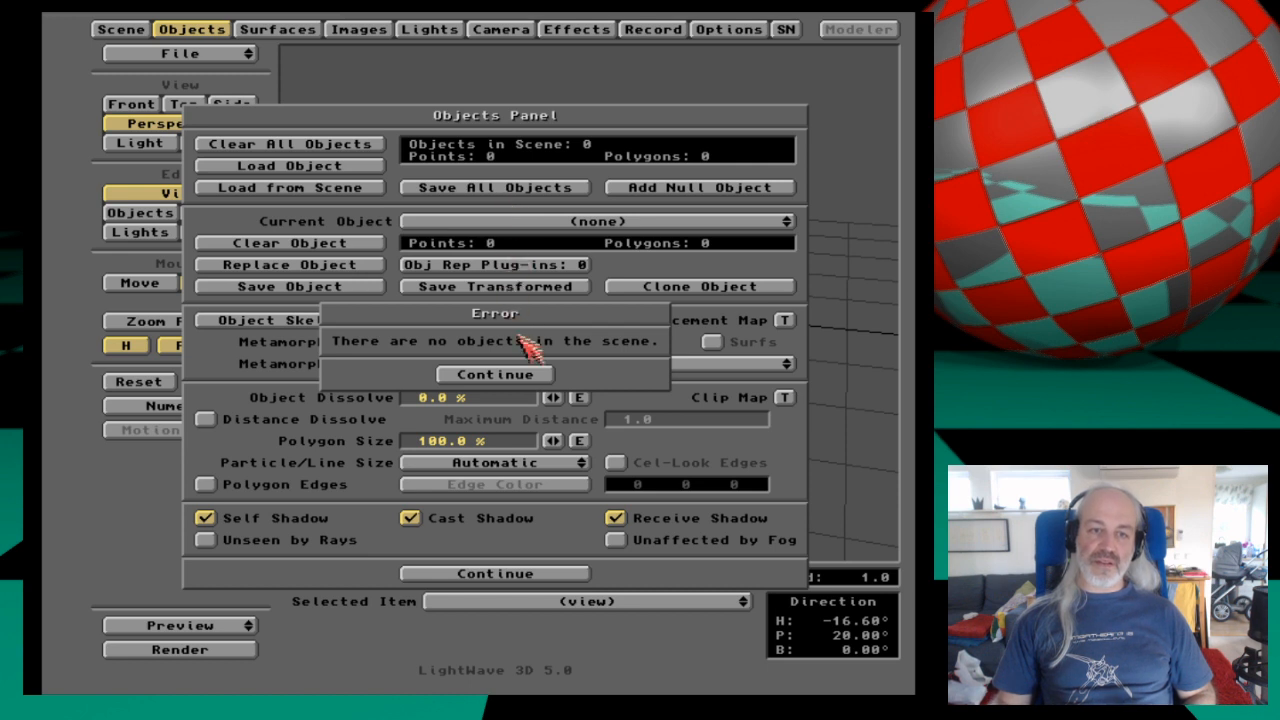
left_click(531, 376)
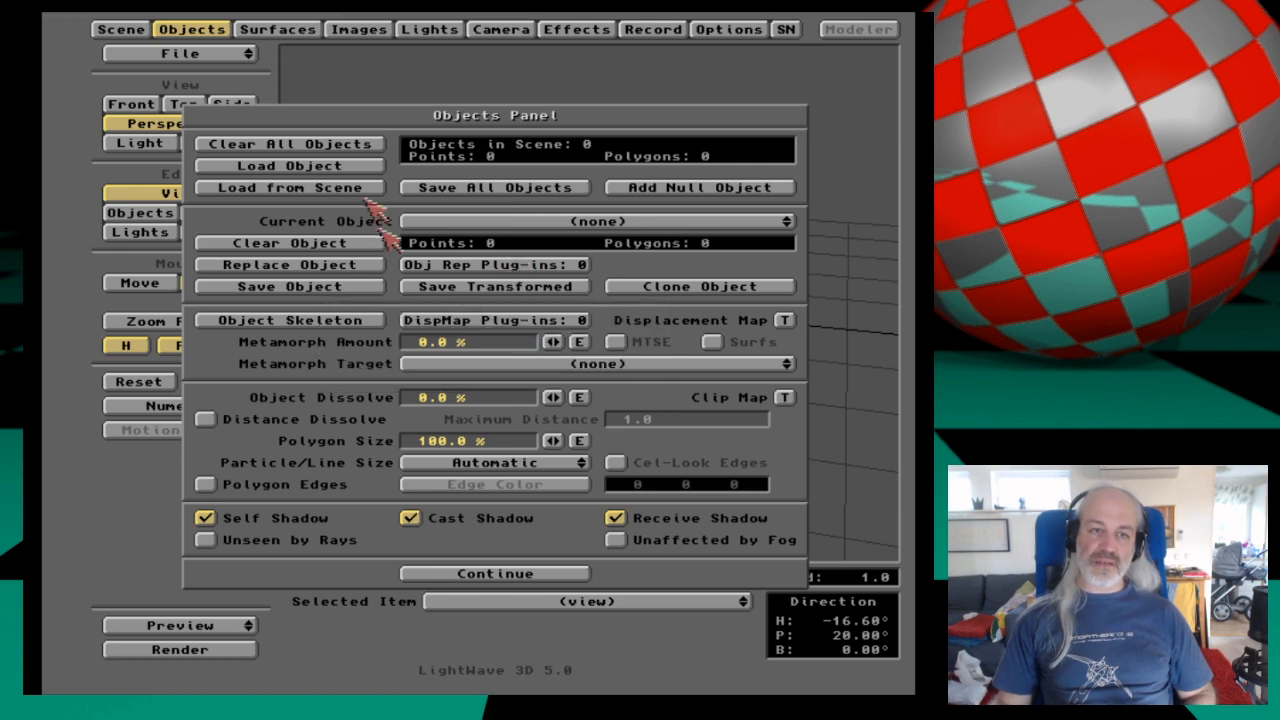
left_click(225, 26)
left_click(229, 28)
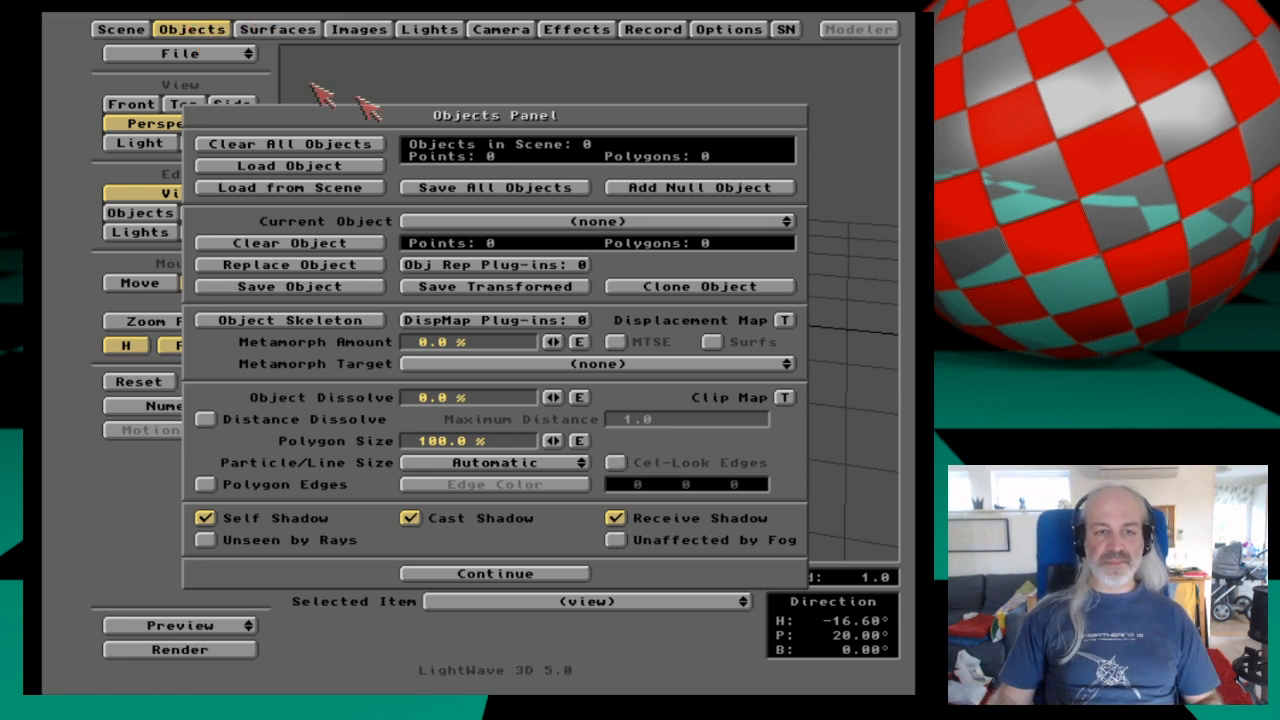
left_click(198, 31)
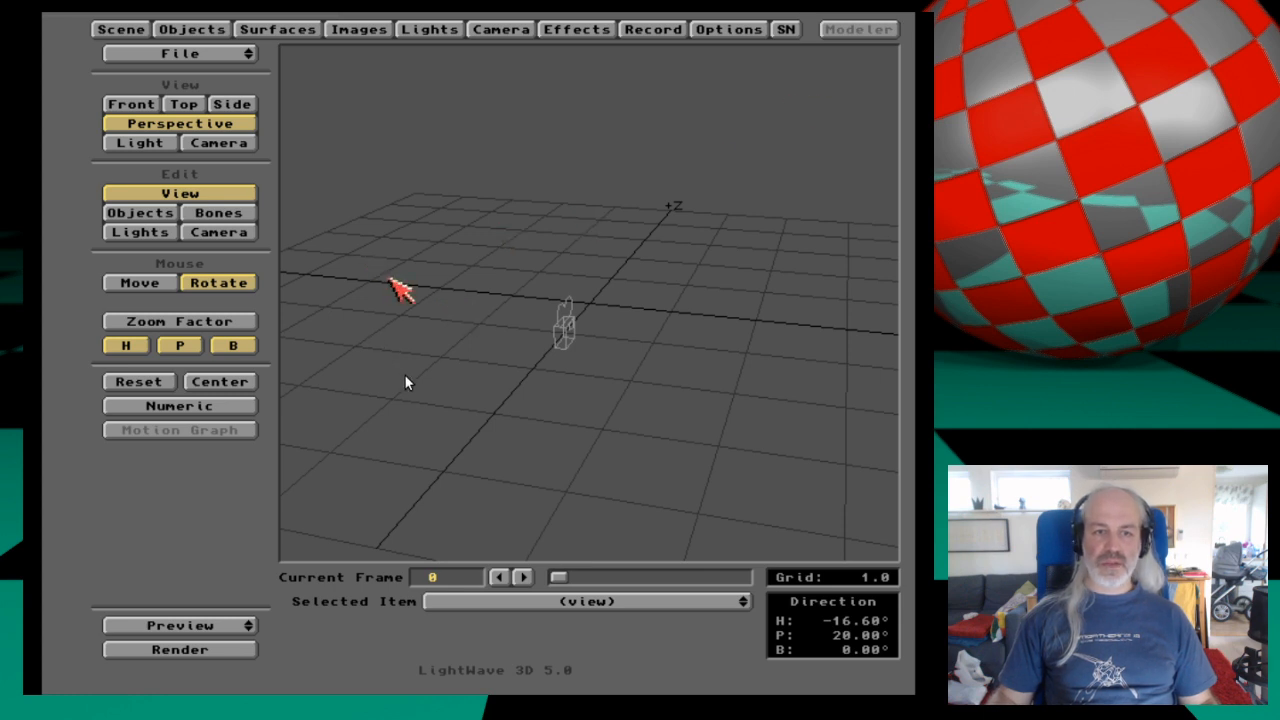
Set the alpha image format to Targa32(.tga) and enable saving of alpha images with the prefix alpha- in the 3d: assign.
left_click(652, 29)
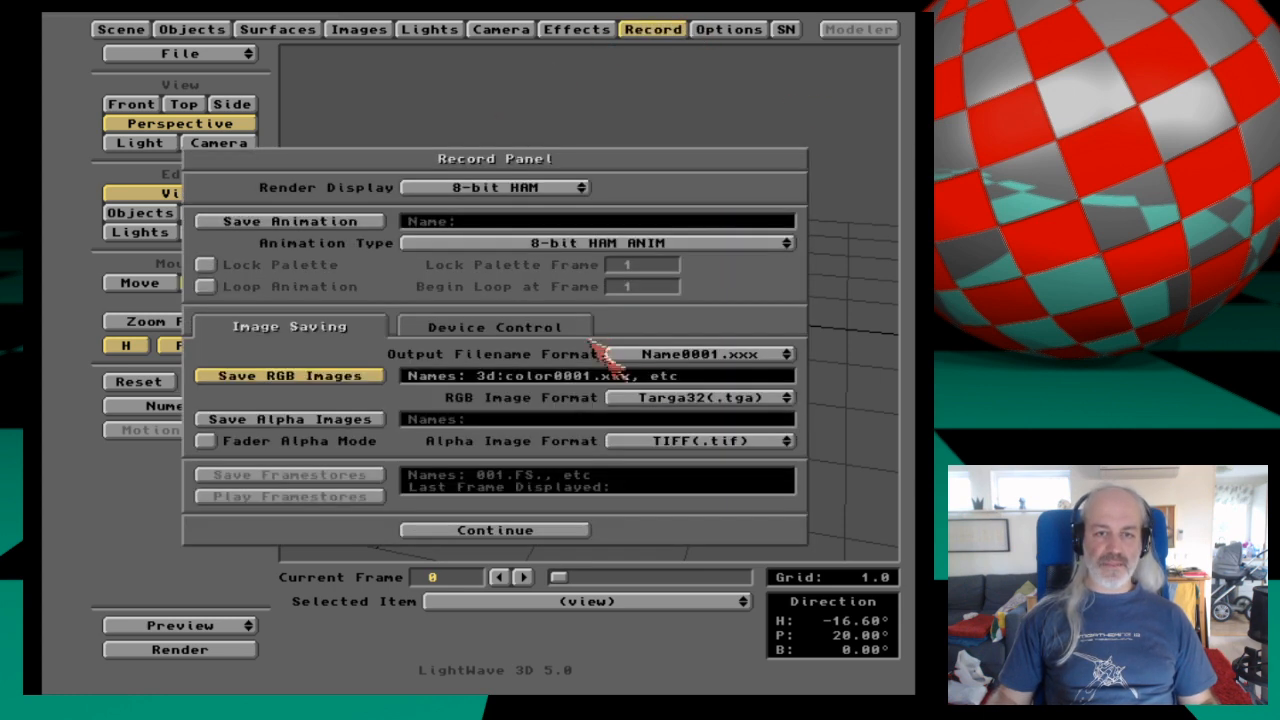
left_click(774, 398)
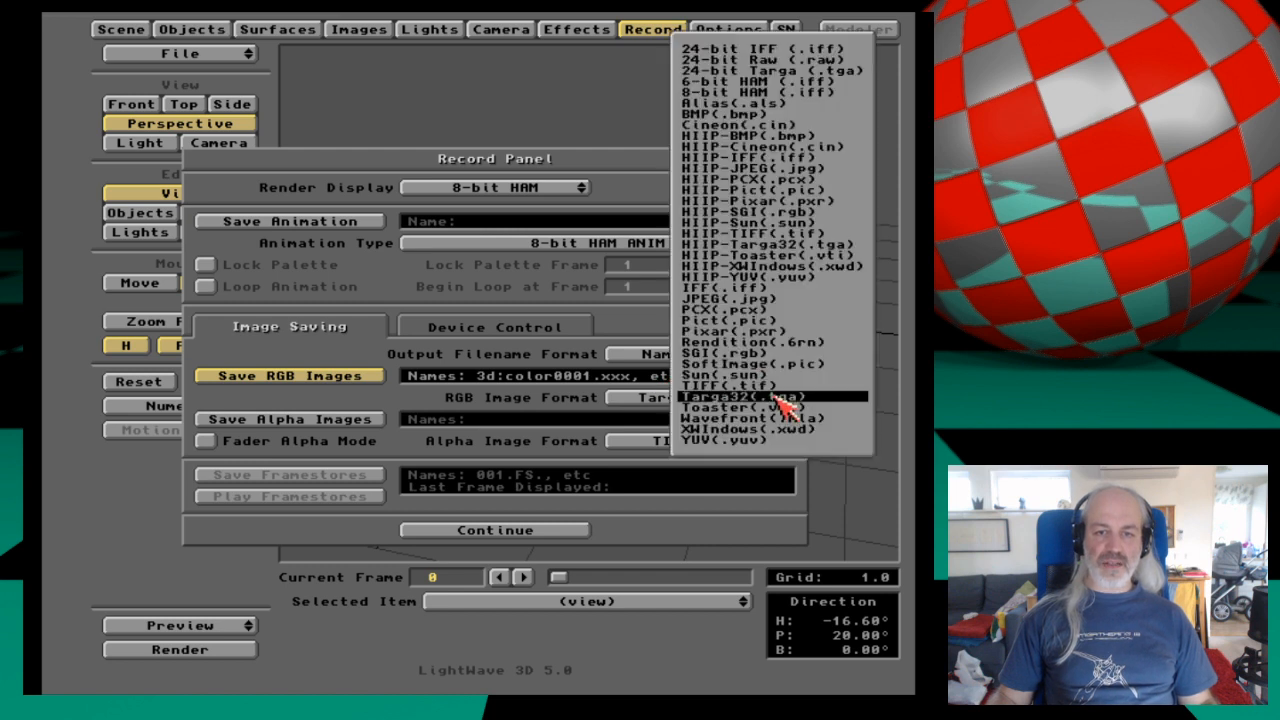
left_click(832, 407)
left_click(755, 444)
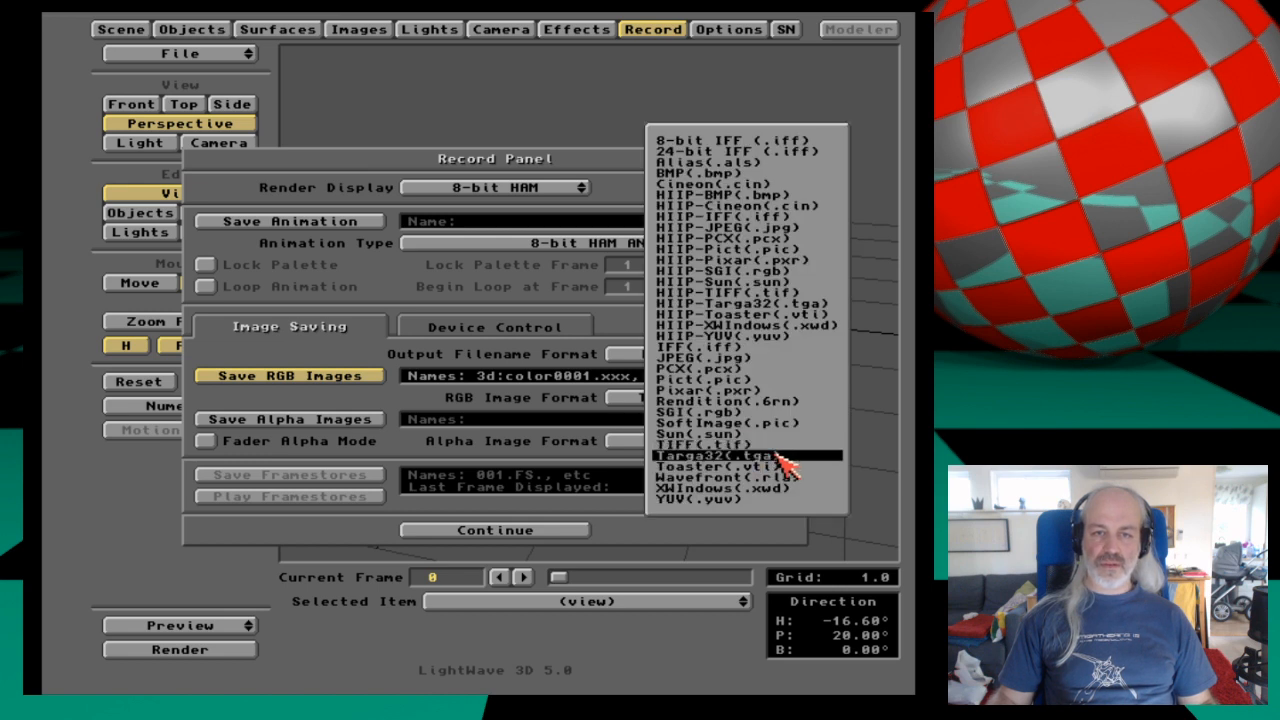
left_click(780, 457)
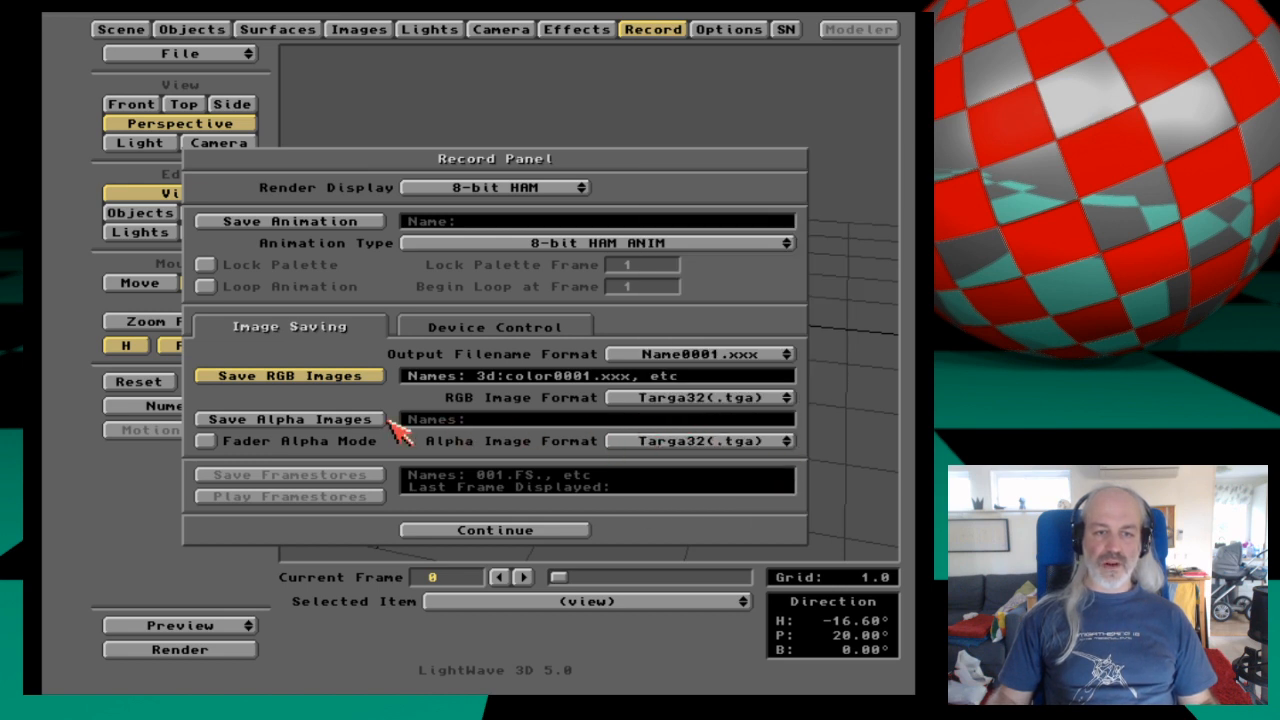
left_click(372, 421)
left_click(343, 572)
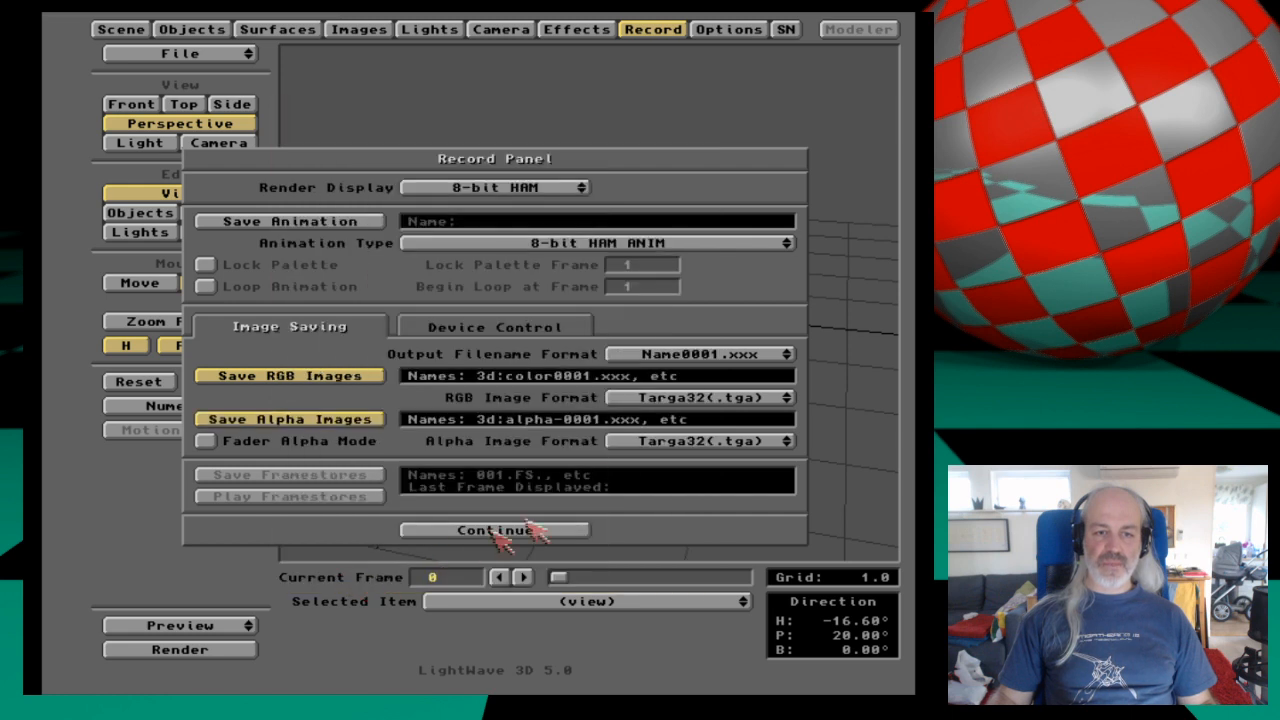
Set the RGB image format to TIFF(.tif) and close the Record Panel.
left_click(714, 403)
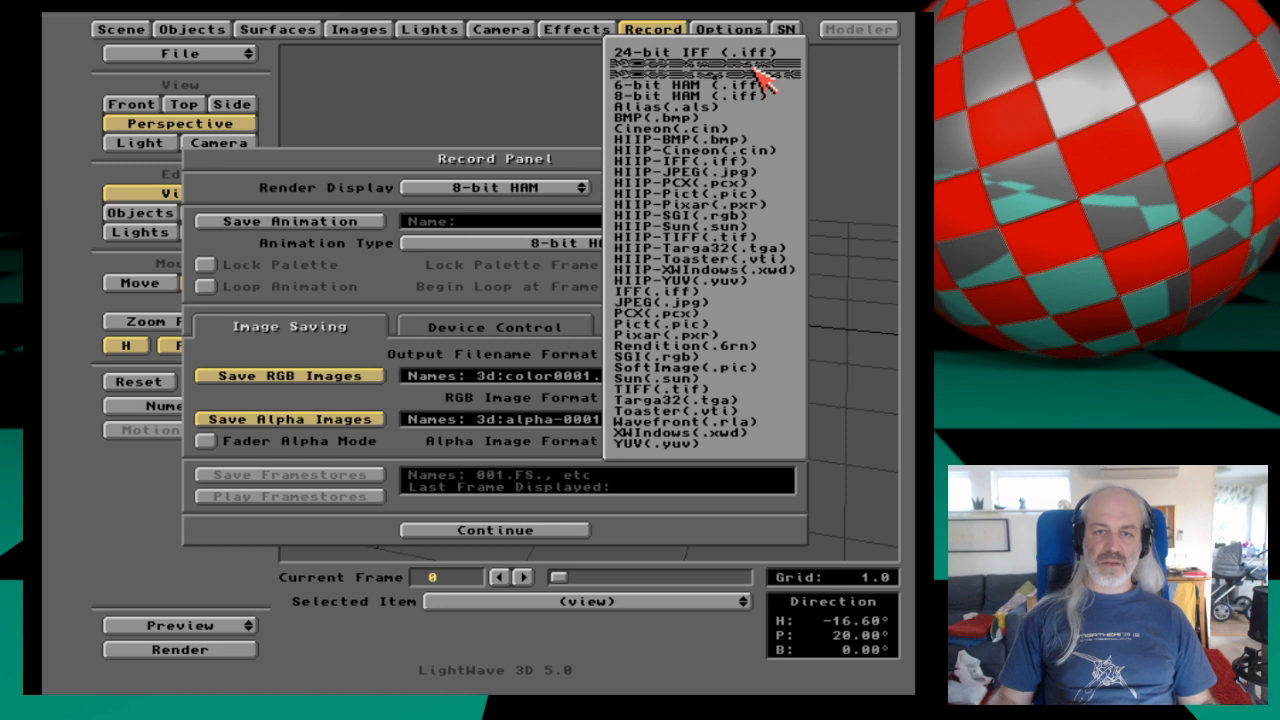
left_click(762, 398)
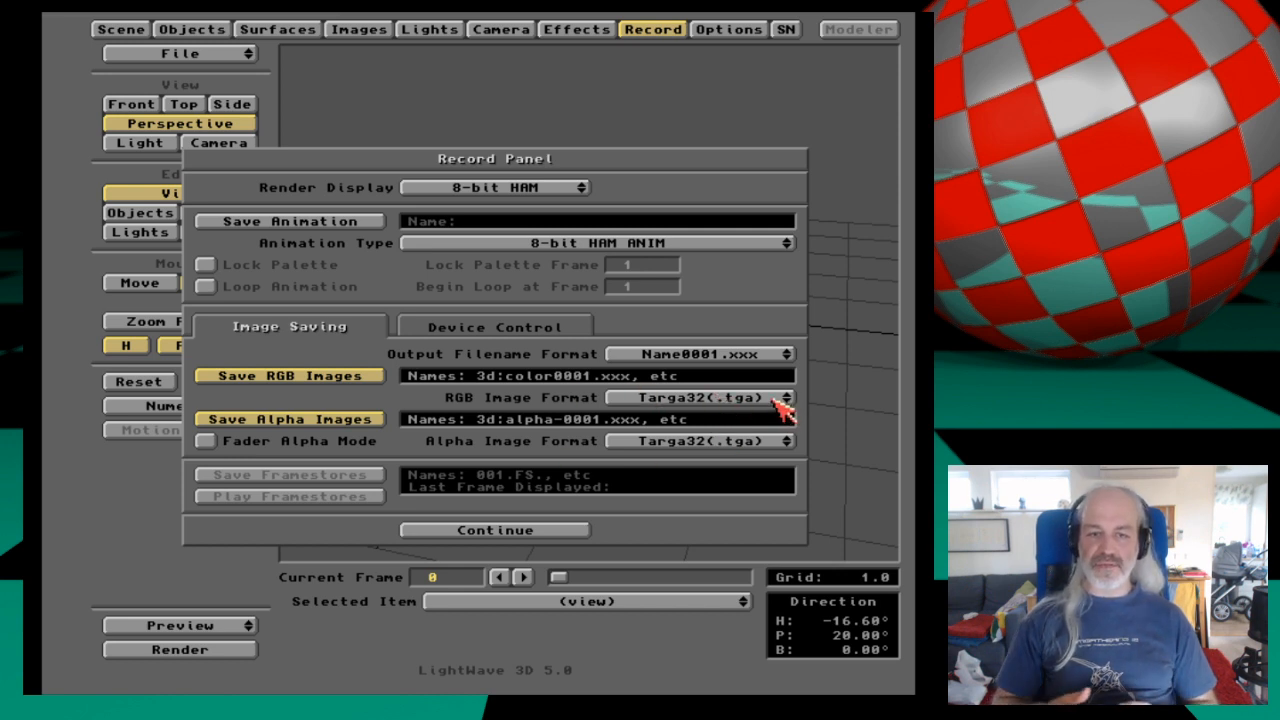
left_click_drag(783, 410, 778, 398)
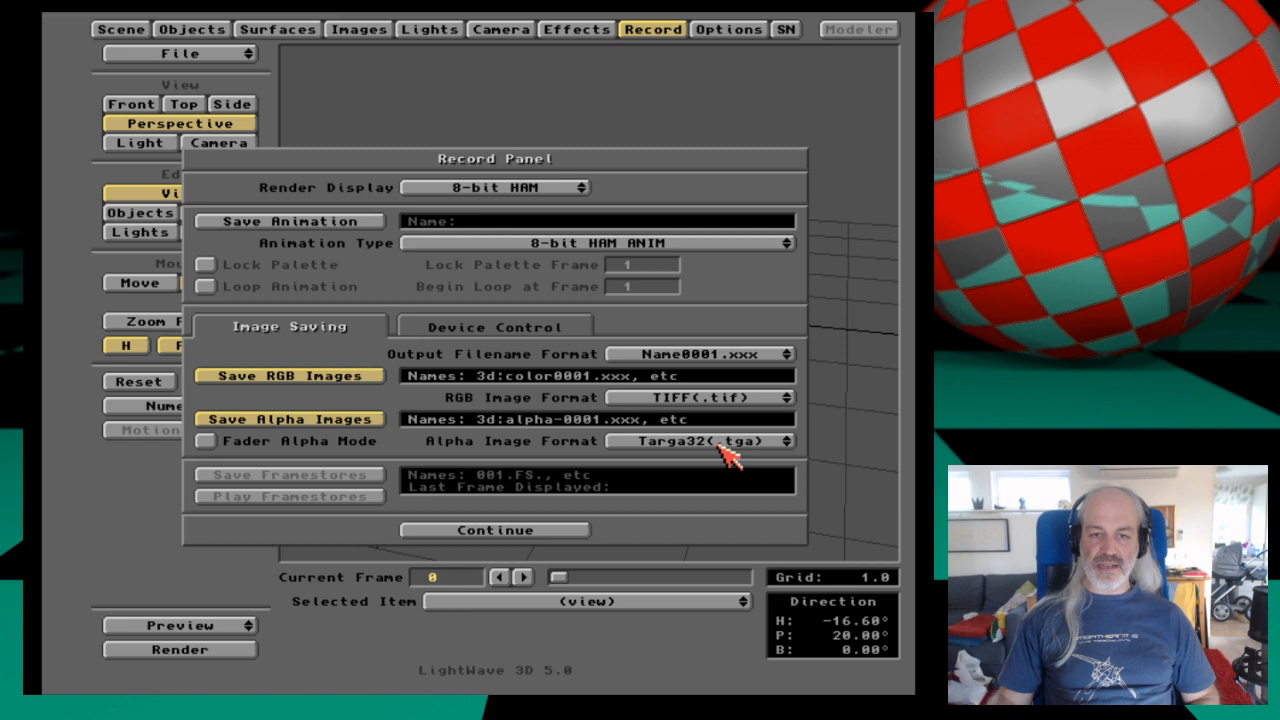
left_click(572, 530)
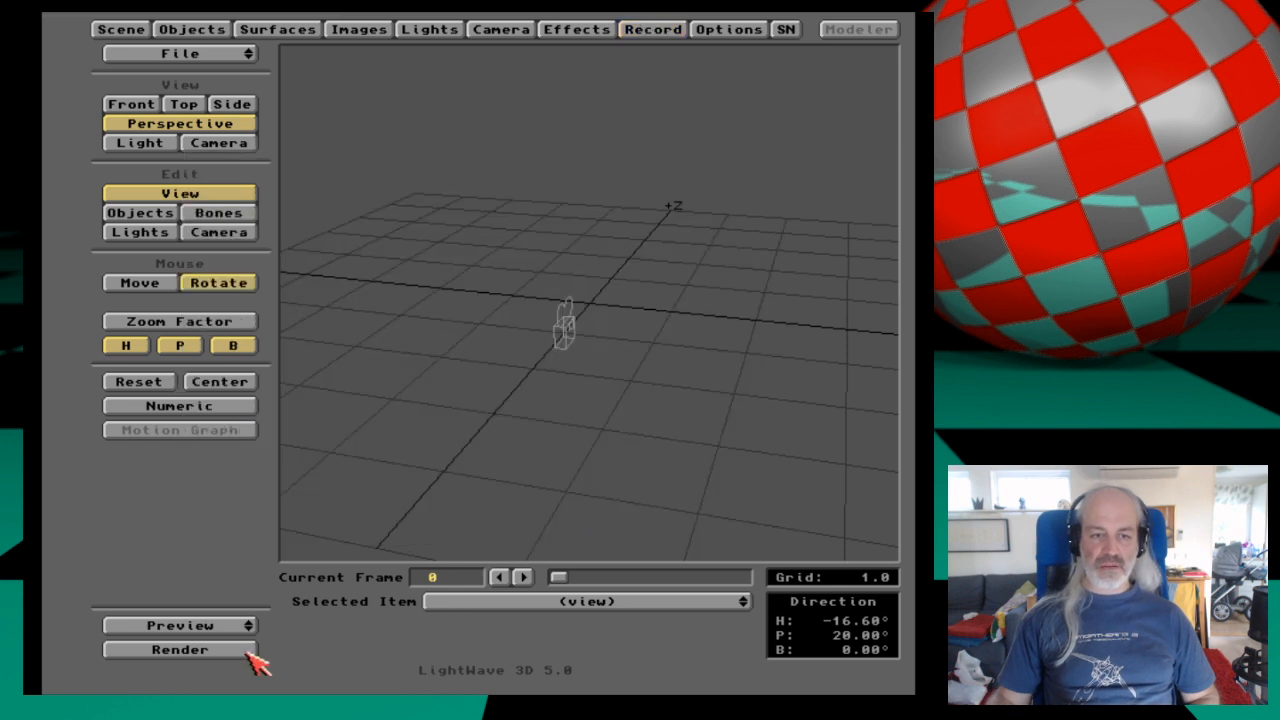
Render the current frame to test image saving and abort the rendering.
left_click(250, 650)
left_click(308, 462)
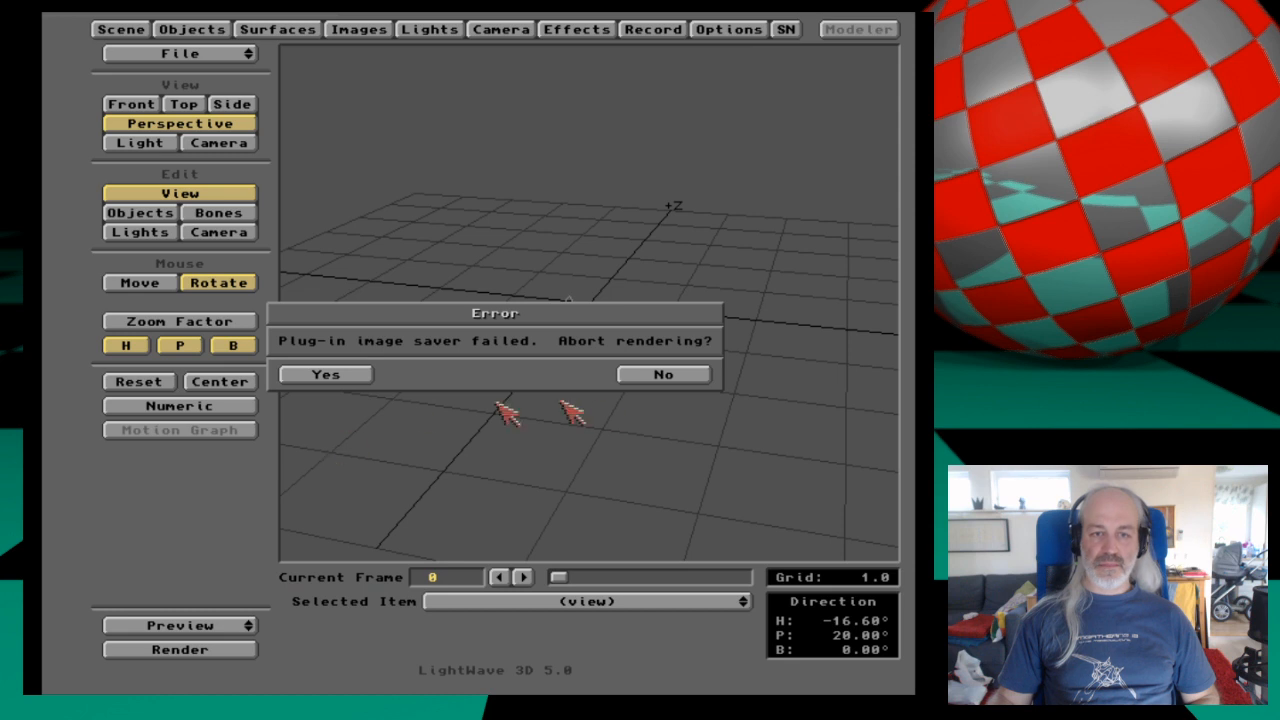
left_click(357, 376)
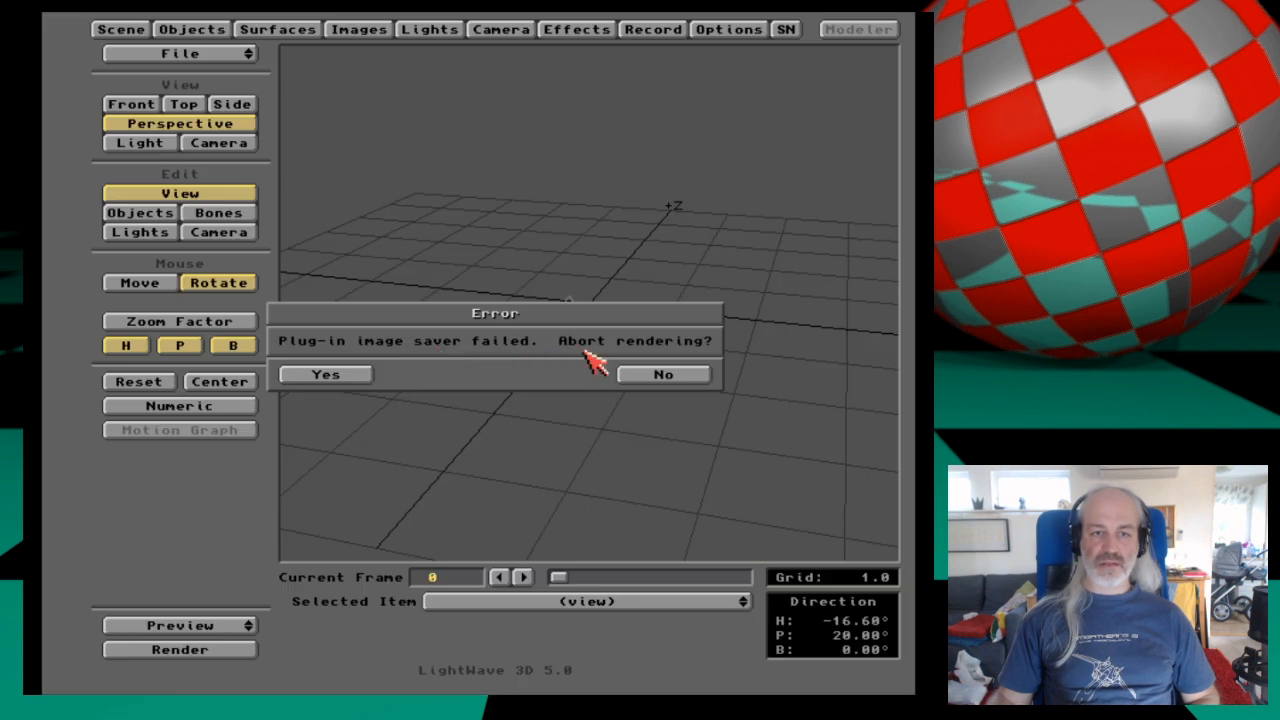
left_click(348, 373)
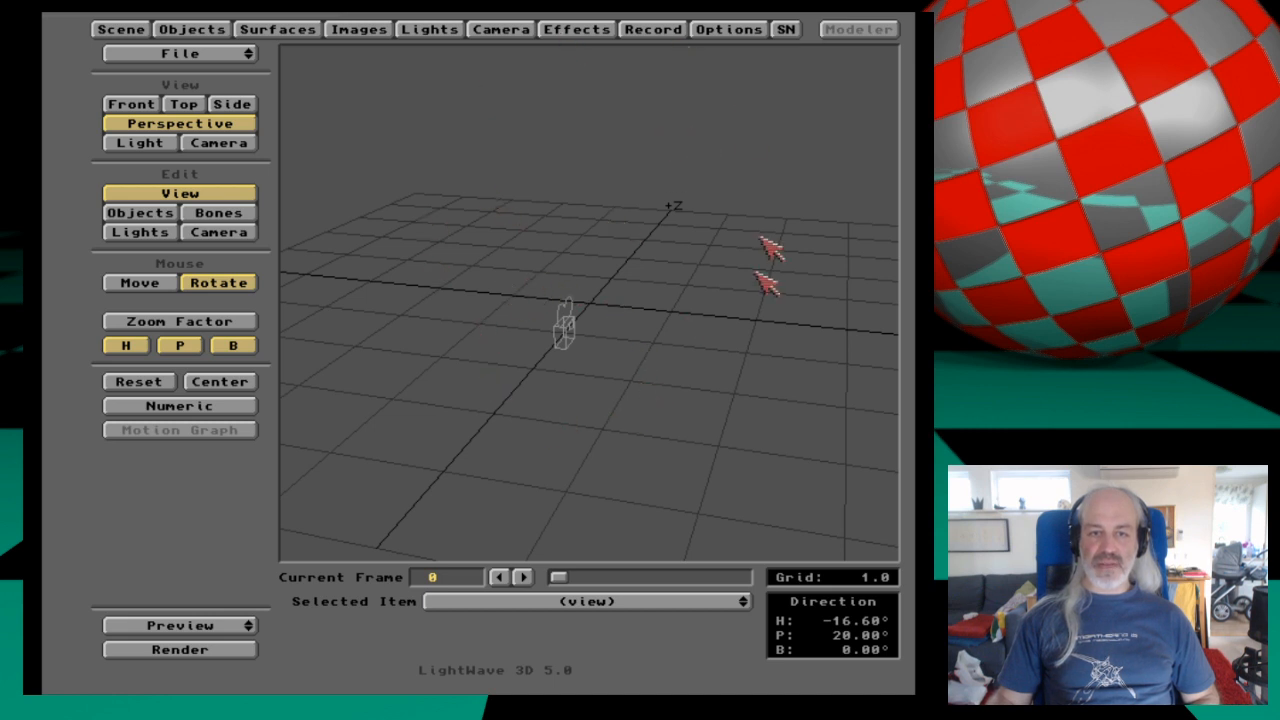
Review the RGB and alpha image saving settings in the Record Panel, then close it.
left_click(650, 29)
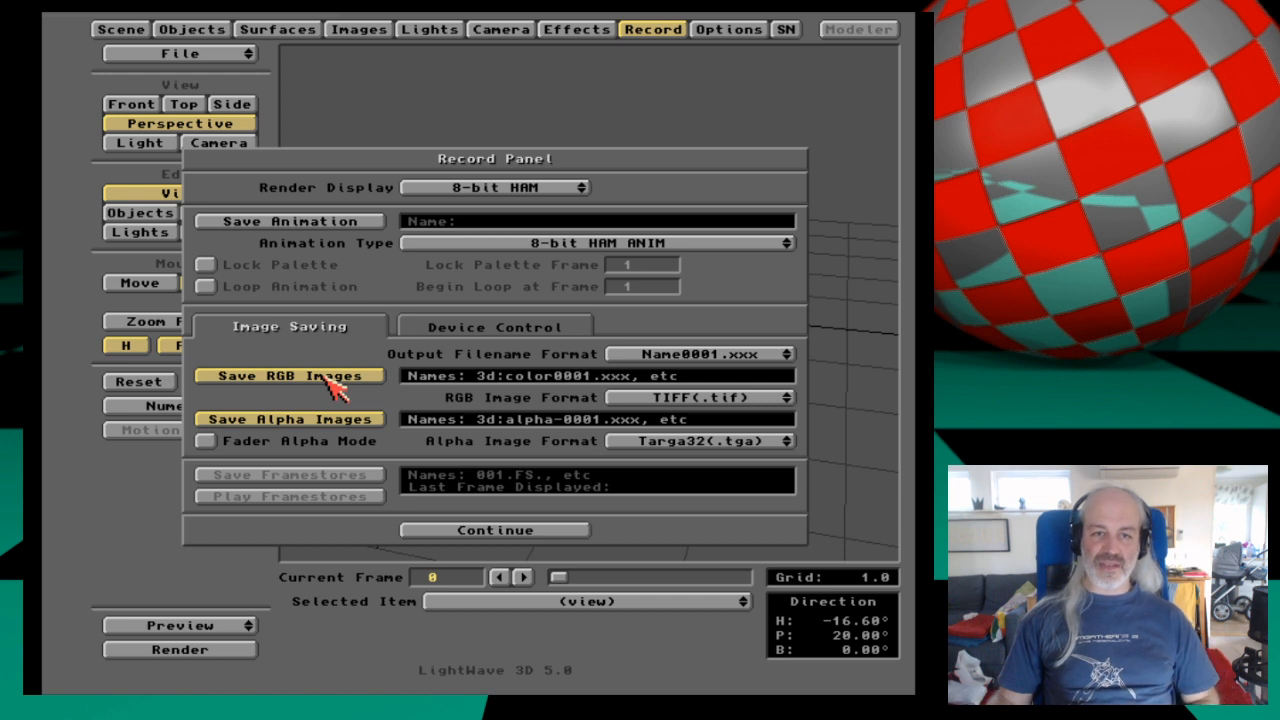
left_click(642, 32)
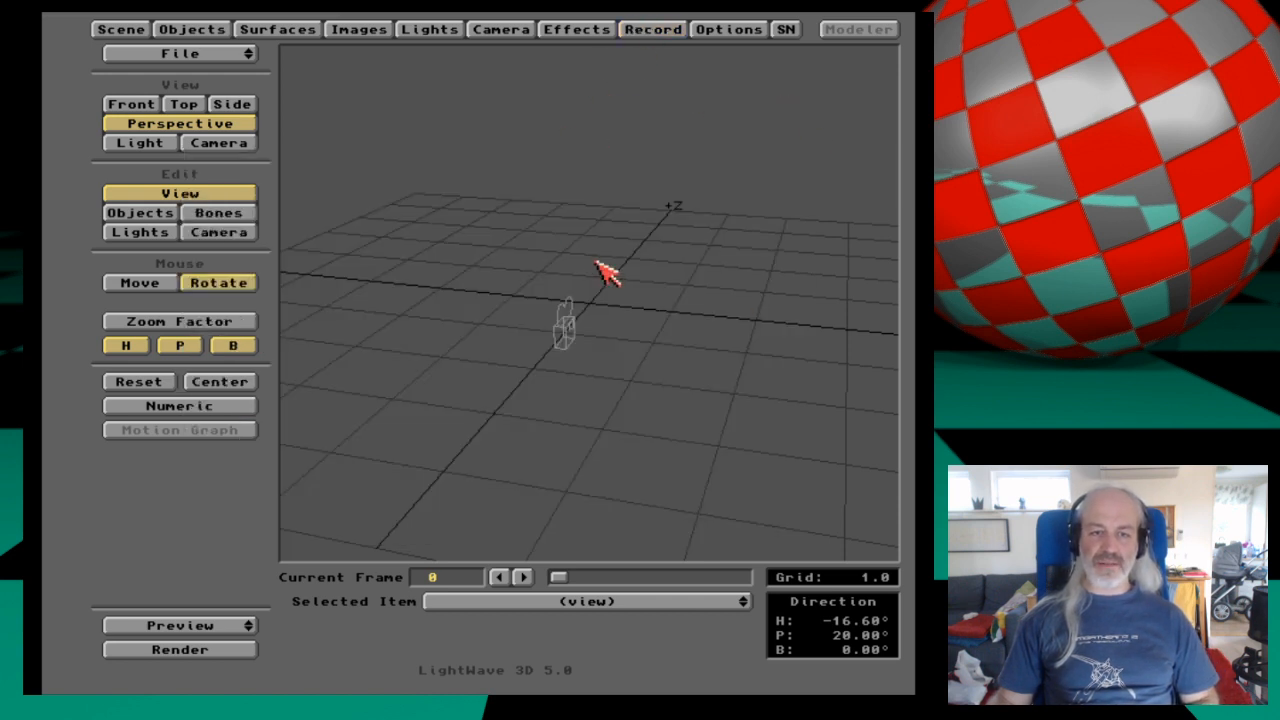
left_click(660, 30)
left_click(662, 32)
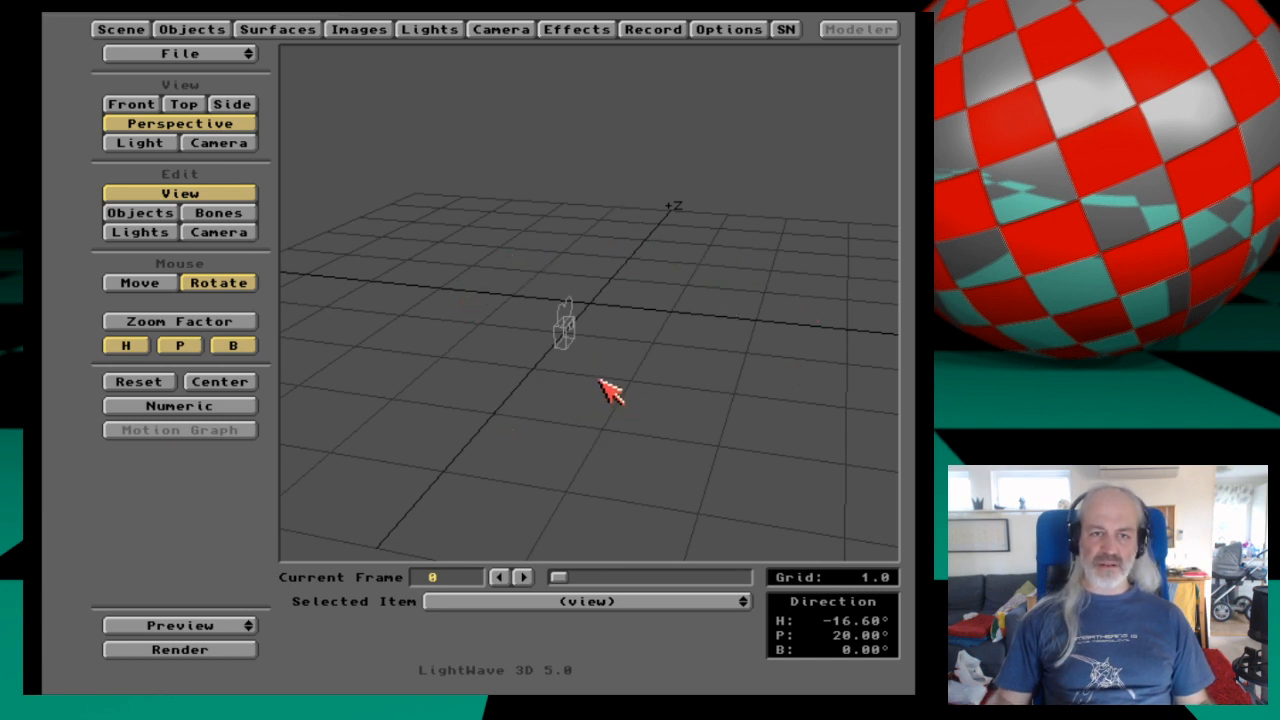
Switch to Modeler, start loading an object and browse to the 3D:Webcast drawer.
left_click(884, 30)
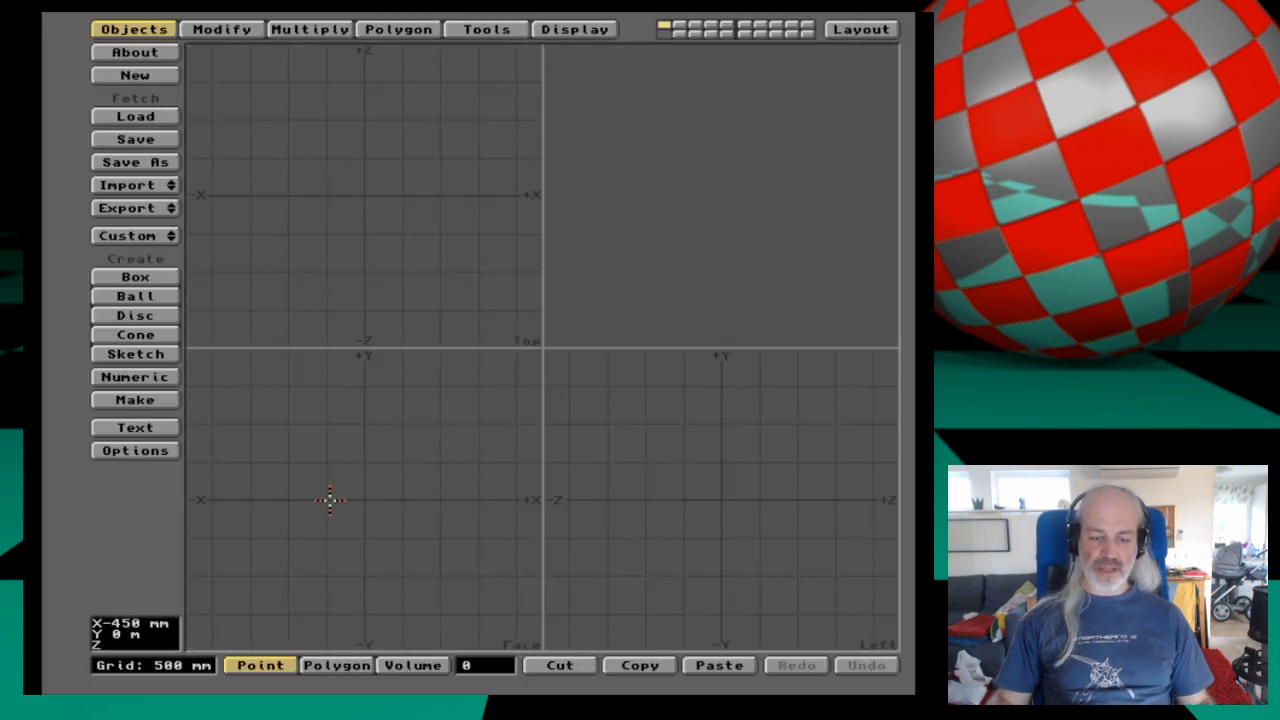
key("l")
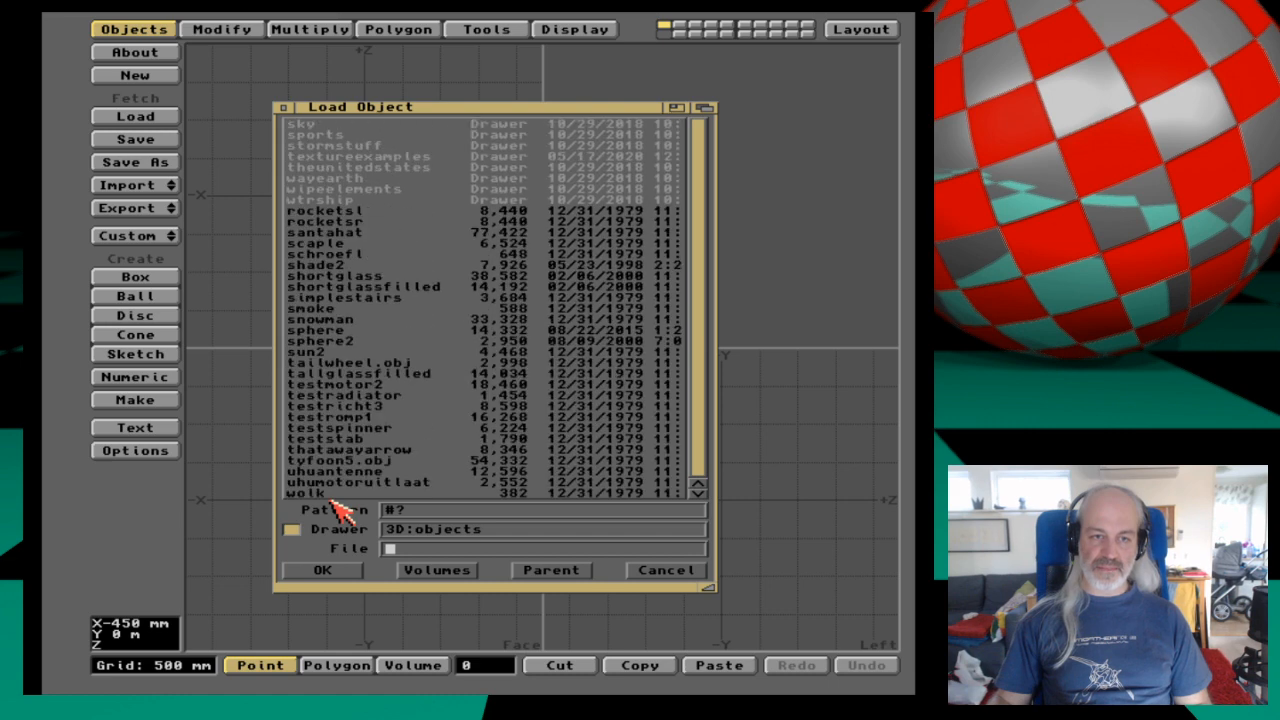
left_click_drag(705, 166, 711, 254)
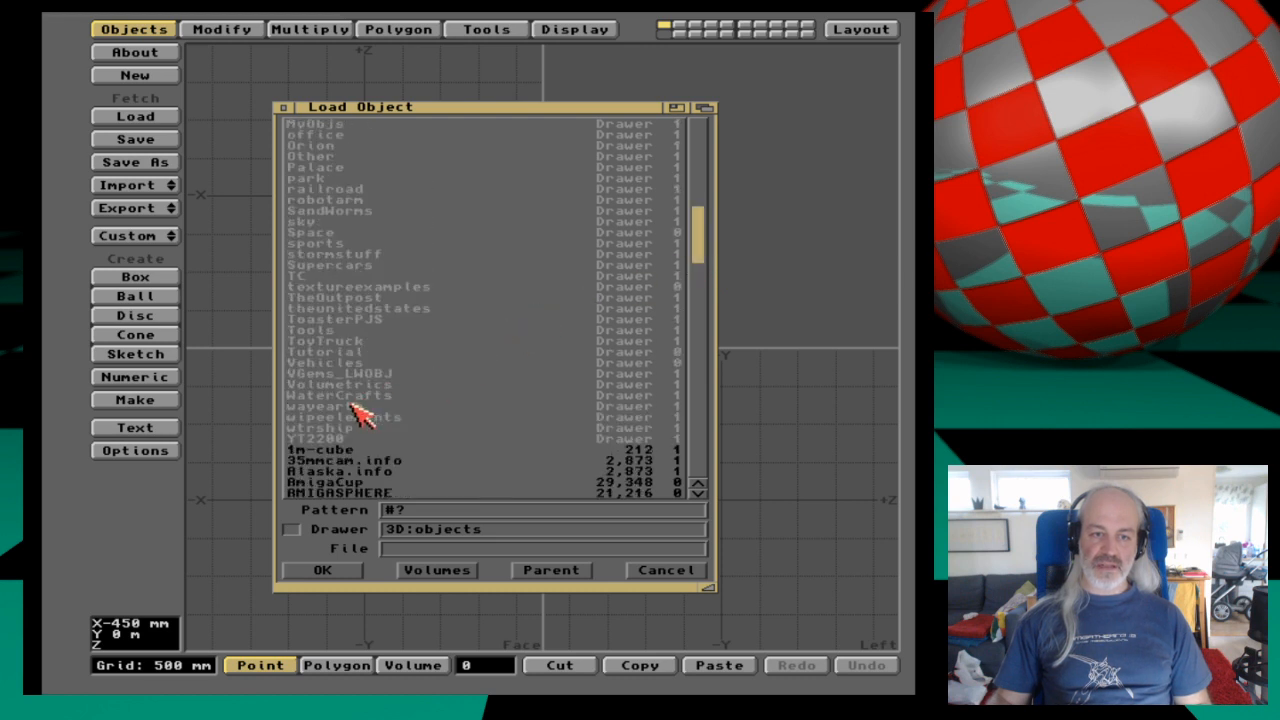
left_click(560, 572)
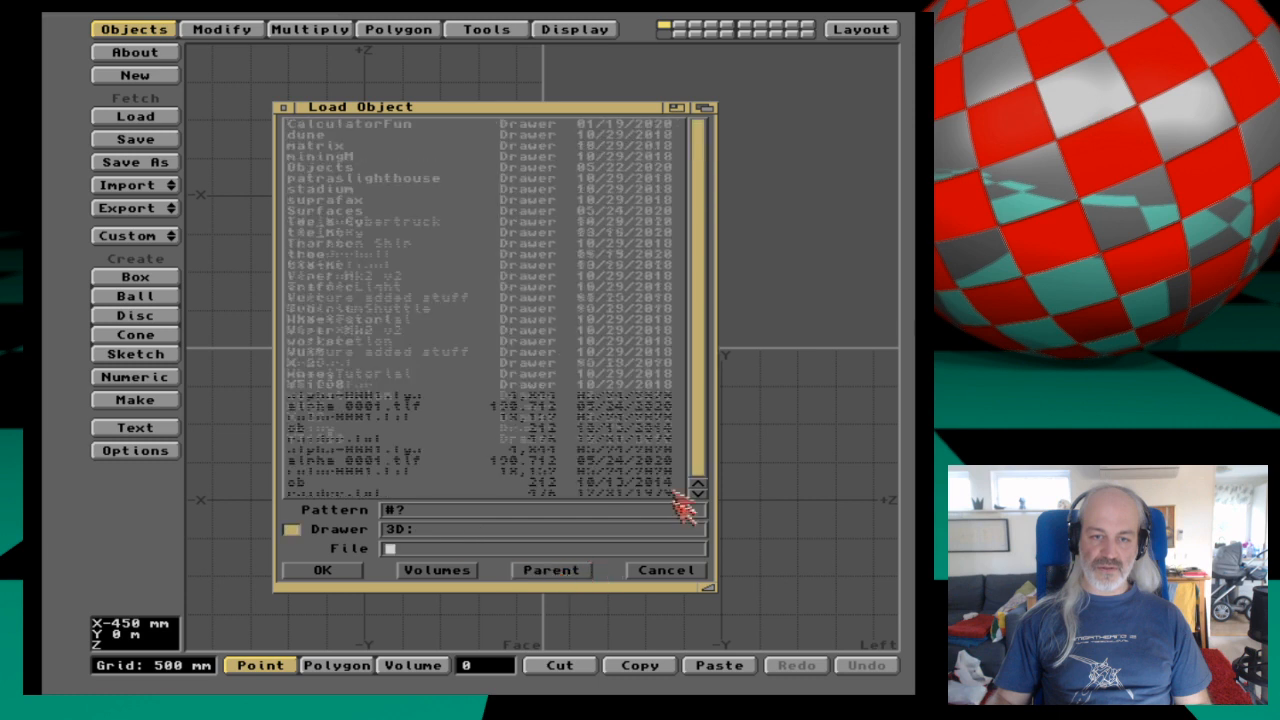
type("Webcast/")
key("Down")
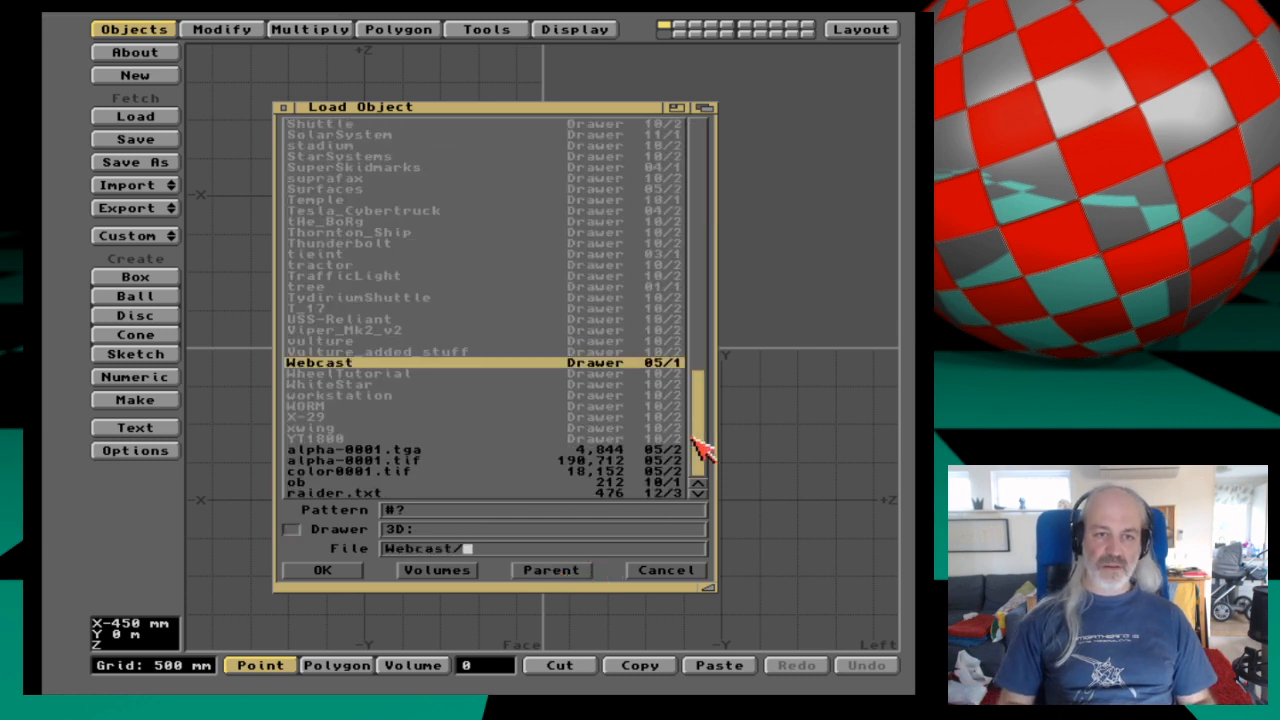
key("Return")
type("i")
key("Up")
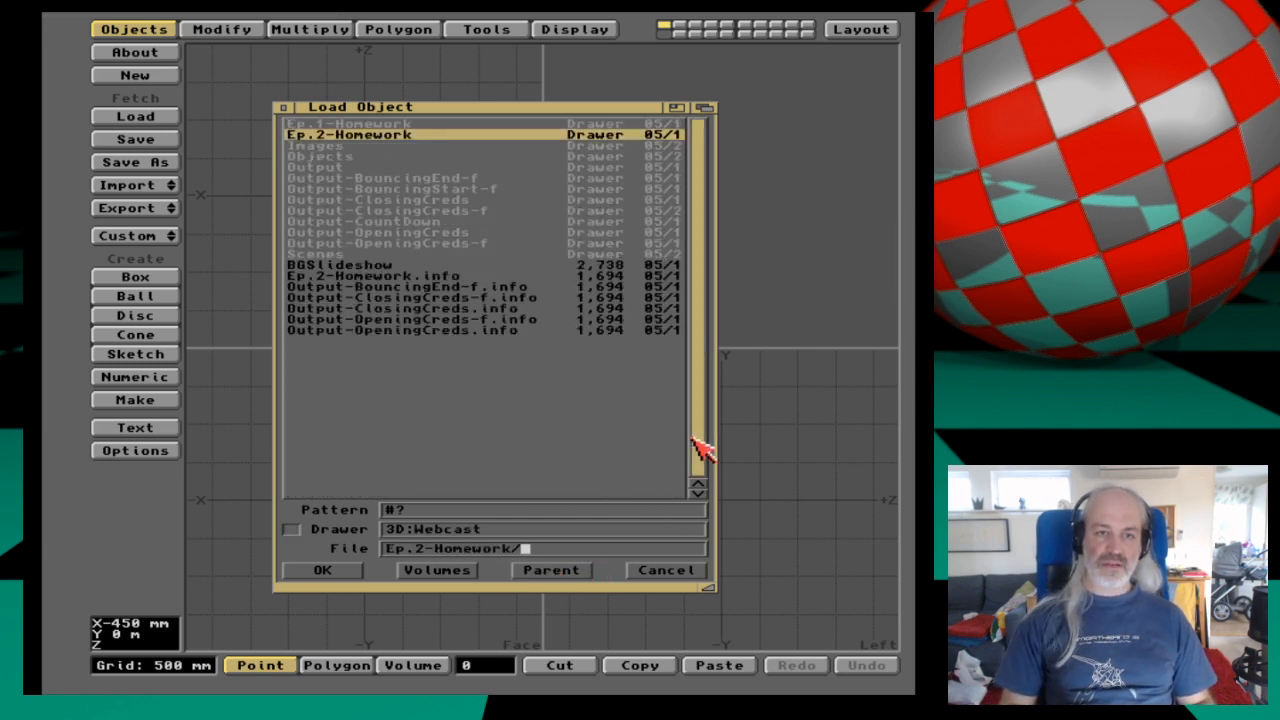
Look through the files in the Ep.2-Homework drawer for the muadib logo object.
key("Return")
key("Down")
key("Down")
key("Down")
key("Up")
key("Up")
key("Down")
key("Down")
key("Down")
key("Down")
key("Down")
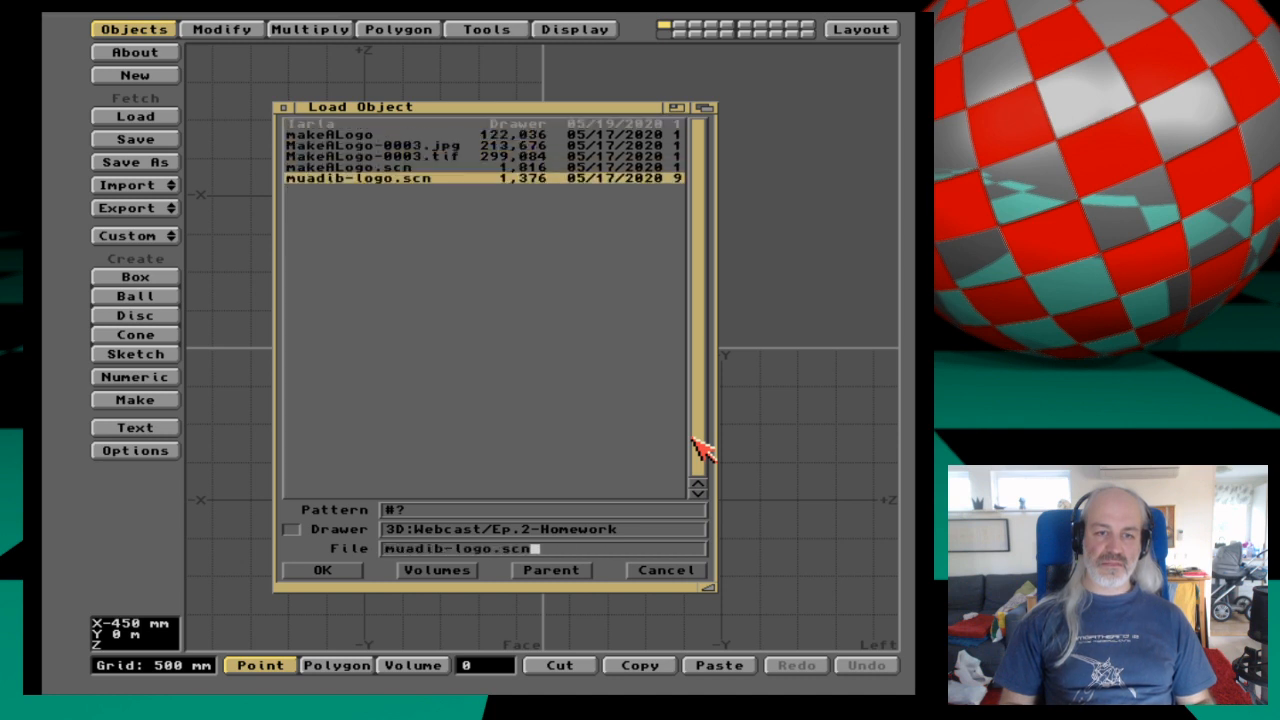
Search the 3D:Webcast/Objects drawer for a file name beginning with "mu".
key("BackSpace")
key("BackSpace")
key("BackSpace")
key("BackSpace")
key("BackSpace")
key("BackSpace")
key("BackSpace")
key("BackSpace")
key("BackSpace")
key("BackSpace")
key("Down")
key("Down")
key("Down")
key("Down")
key("Return")
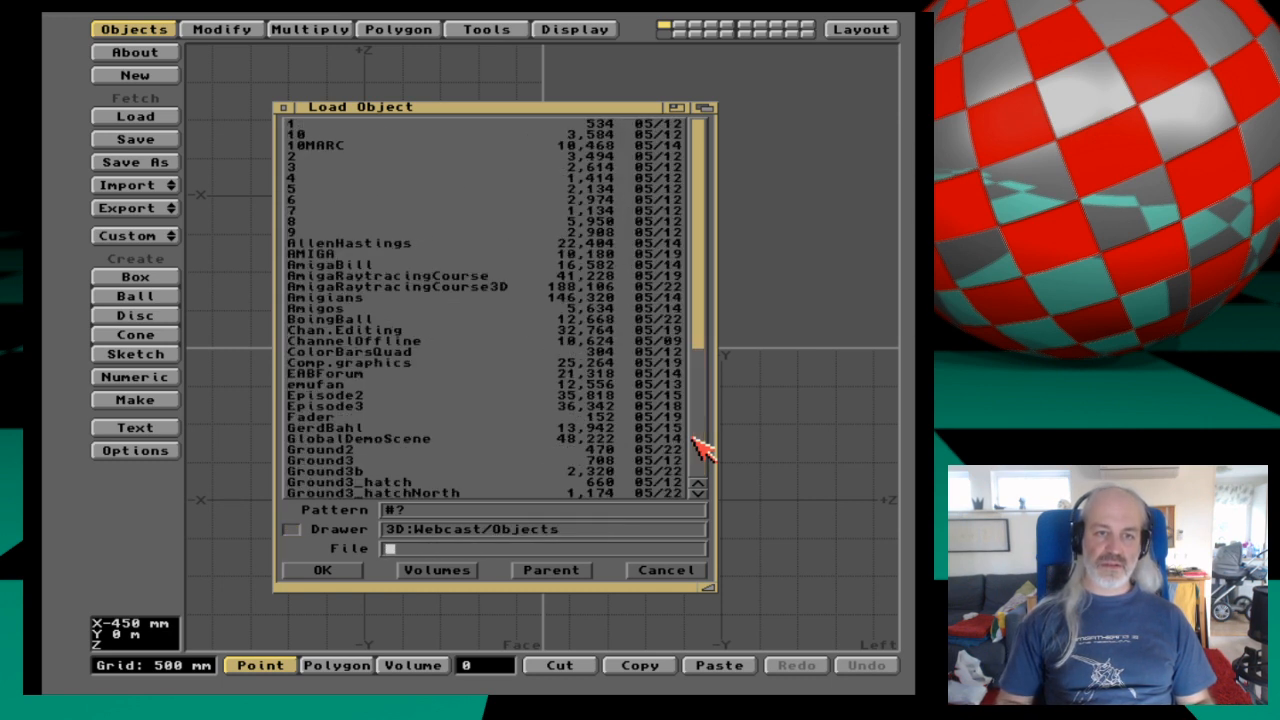
type("mu")
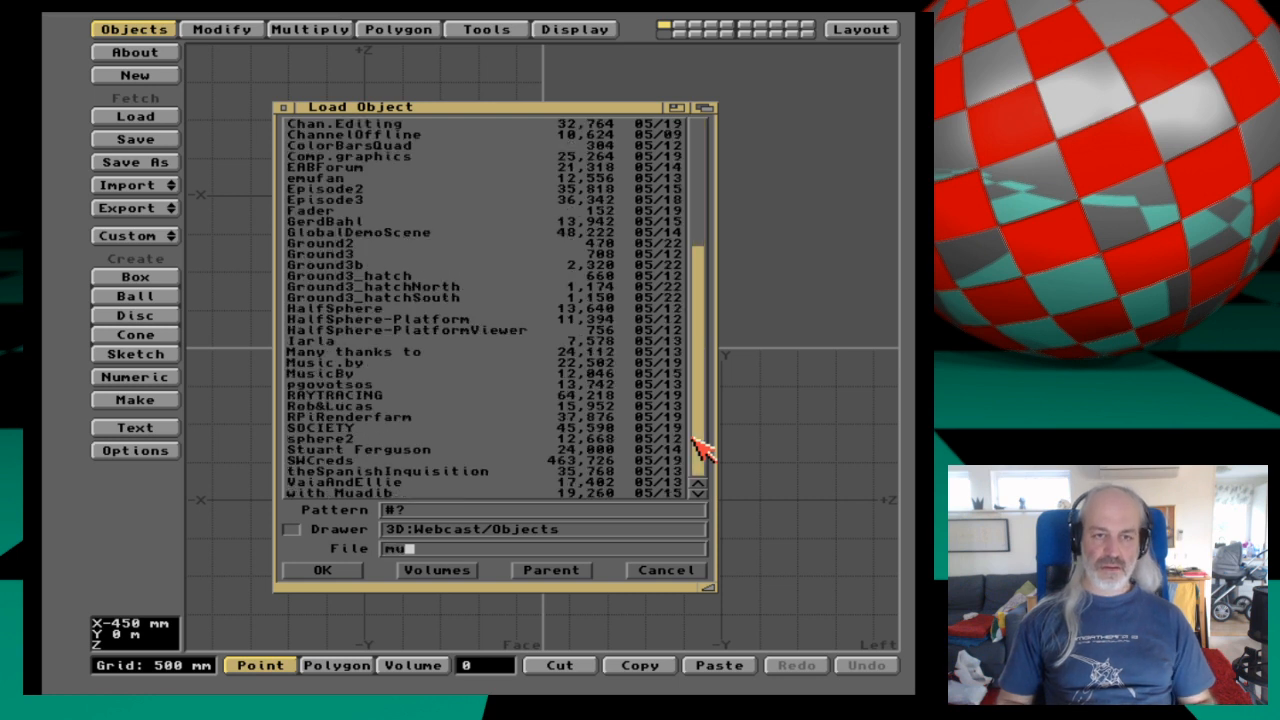
key("Down")
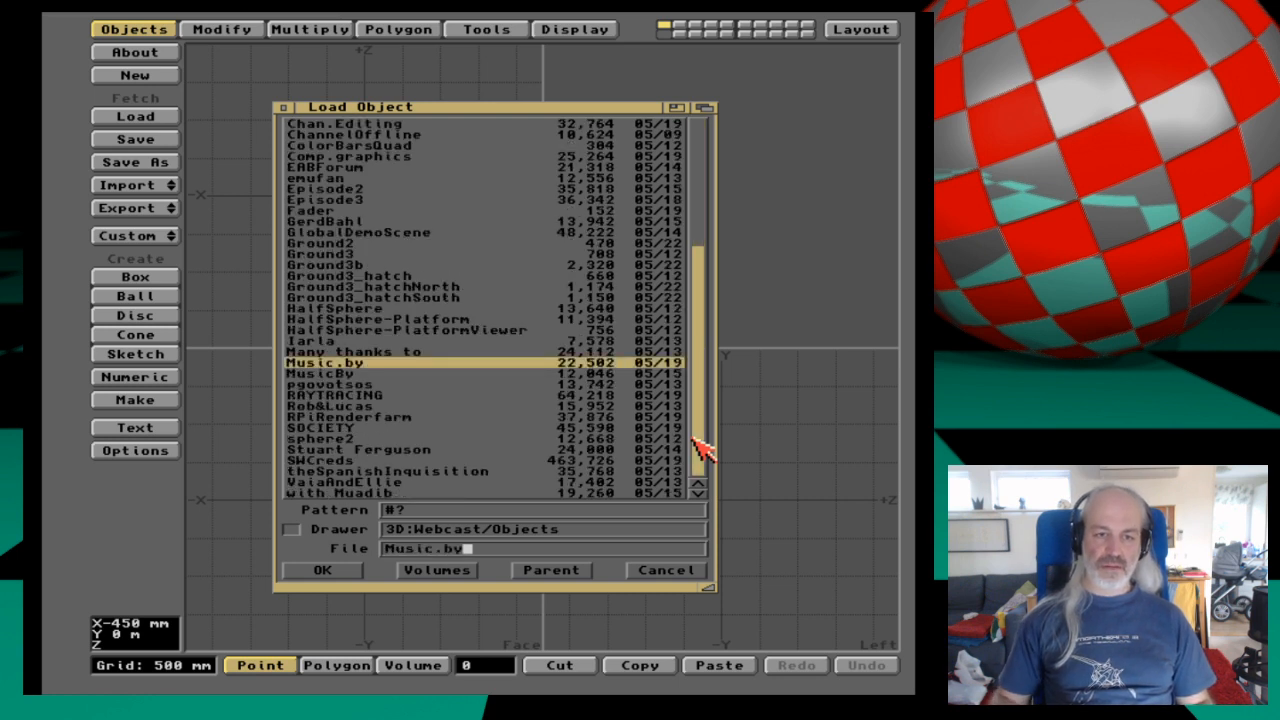
Load muadib-Goldenlogo.lwo from the 3D:Webcast/Ep.1-Homework drawer and fit it in the views.
left_click(590, 572)
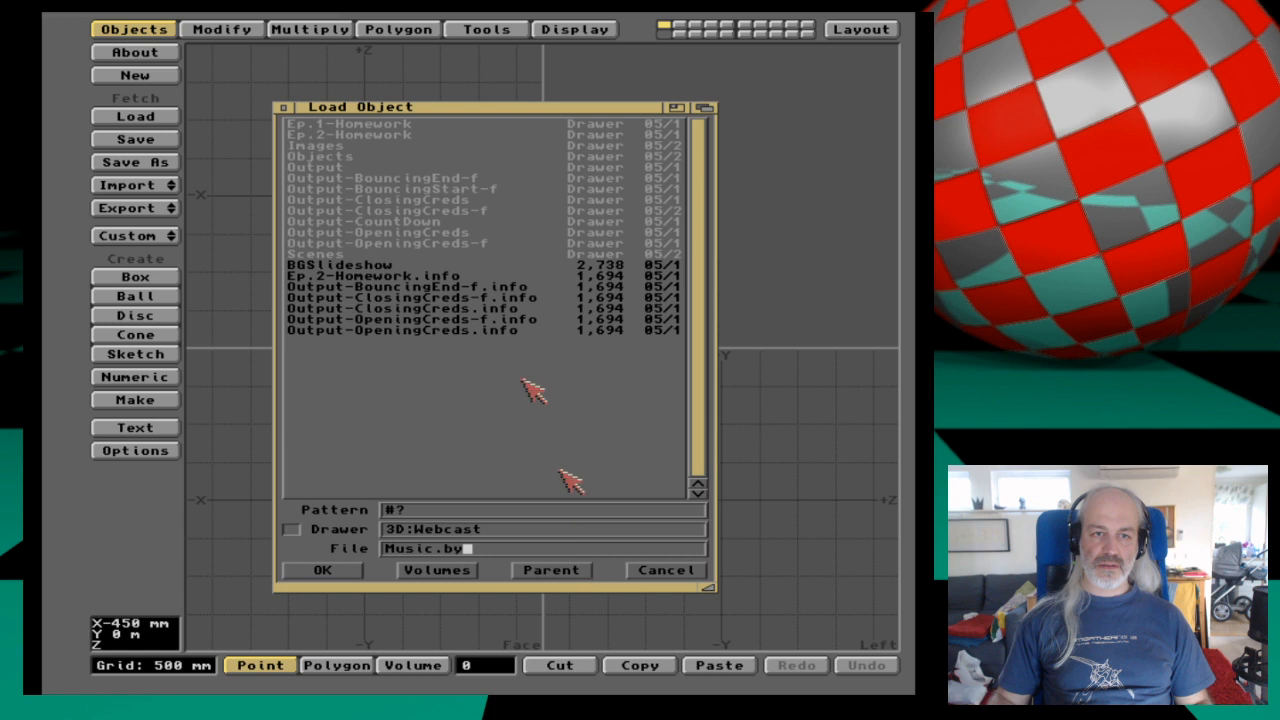
left_click(408, 126)
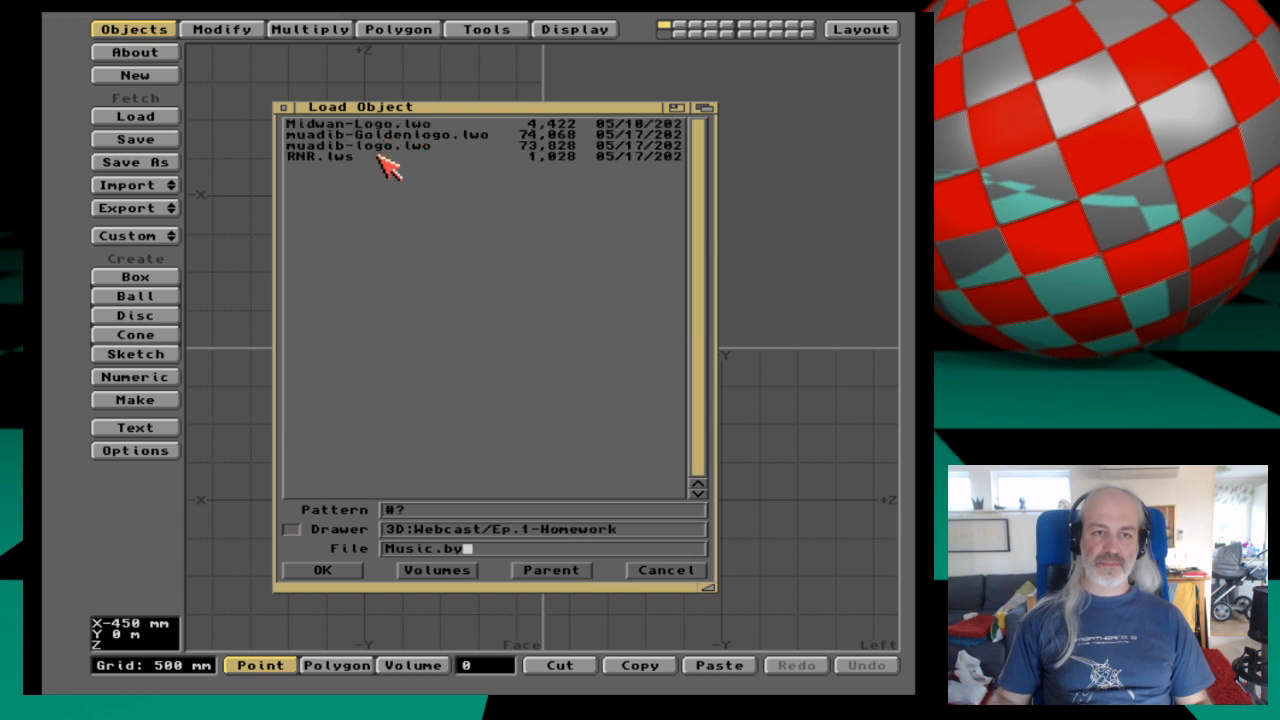
double_click(437, 136)
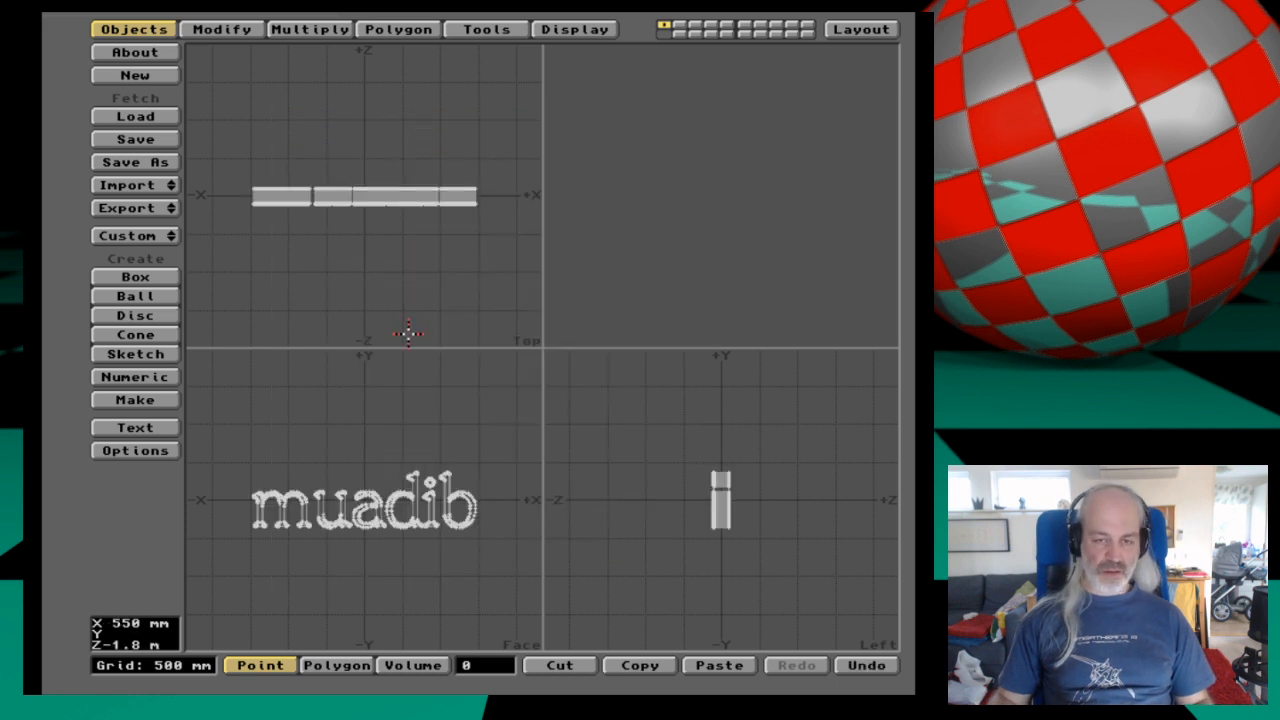
key("a")
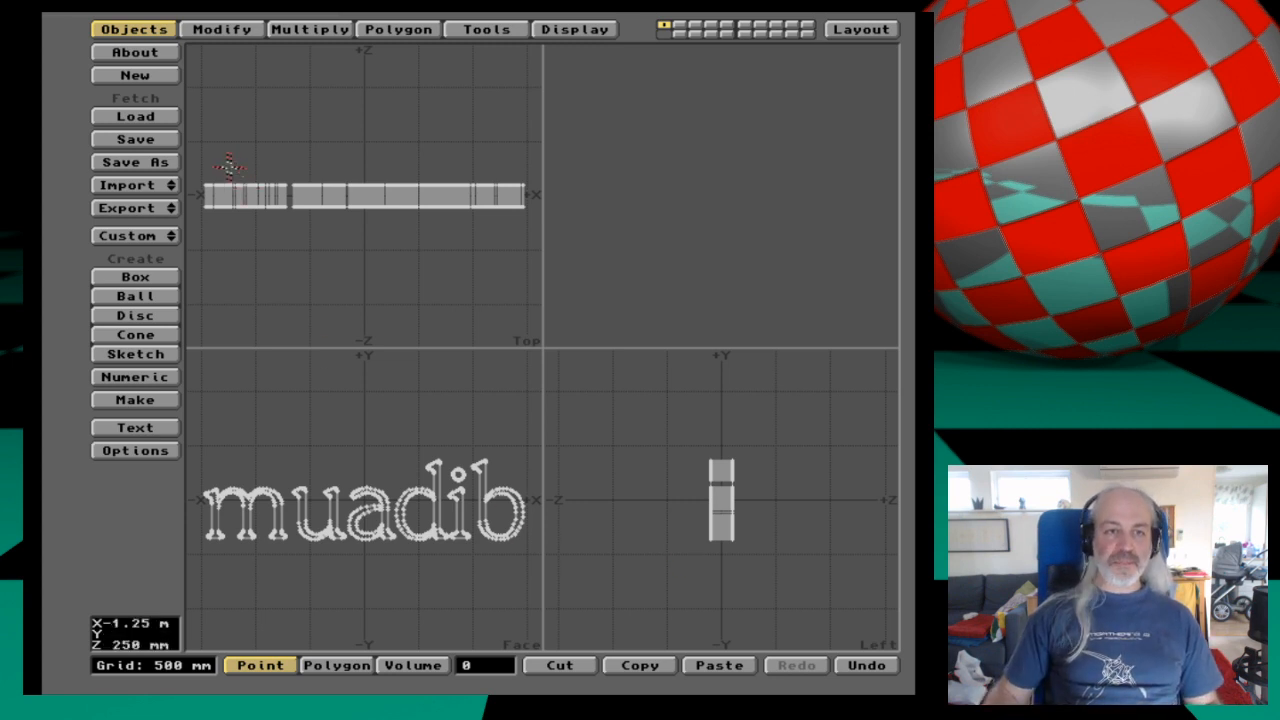
Cut the logo from the layer and reload muadib-Goldenlogo.lwo from the Ep.1-Homework drawer.
key("x")
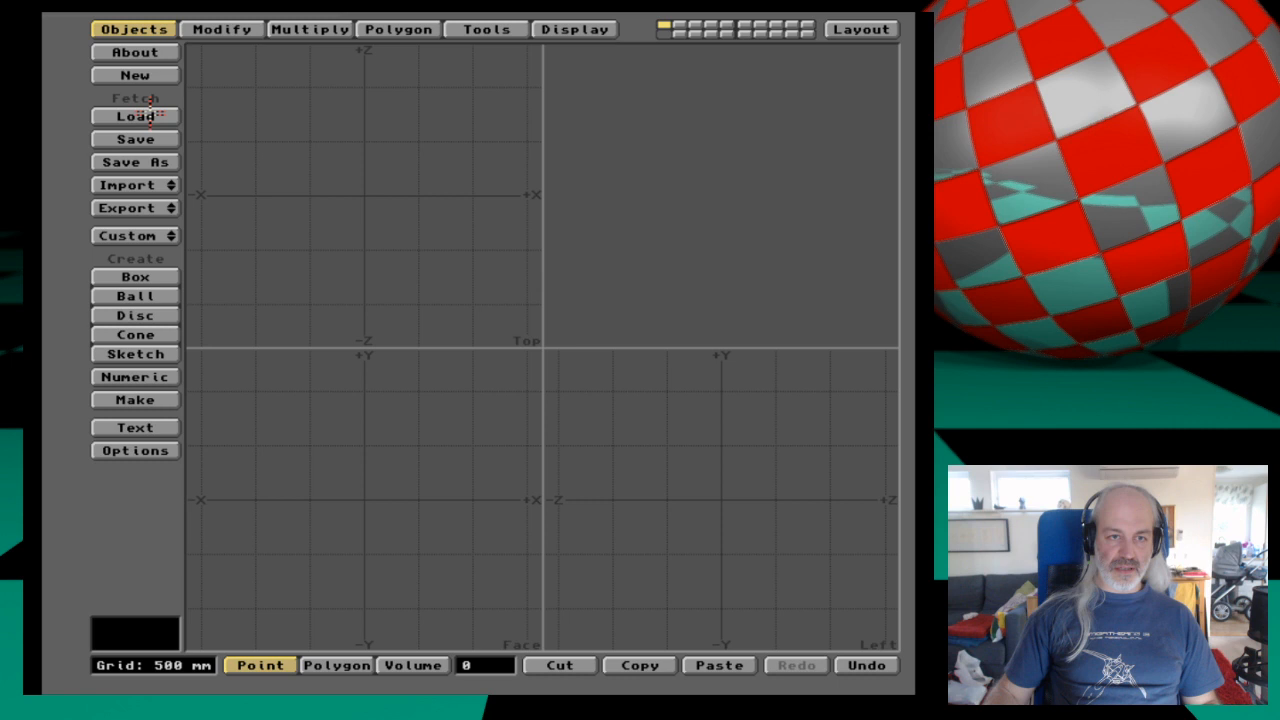
left_click(140, 116)
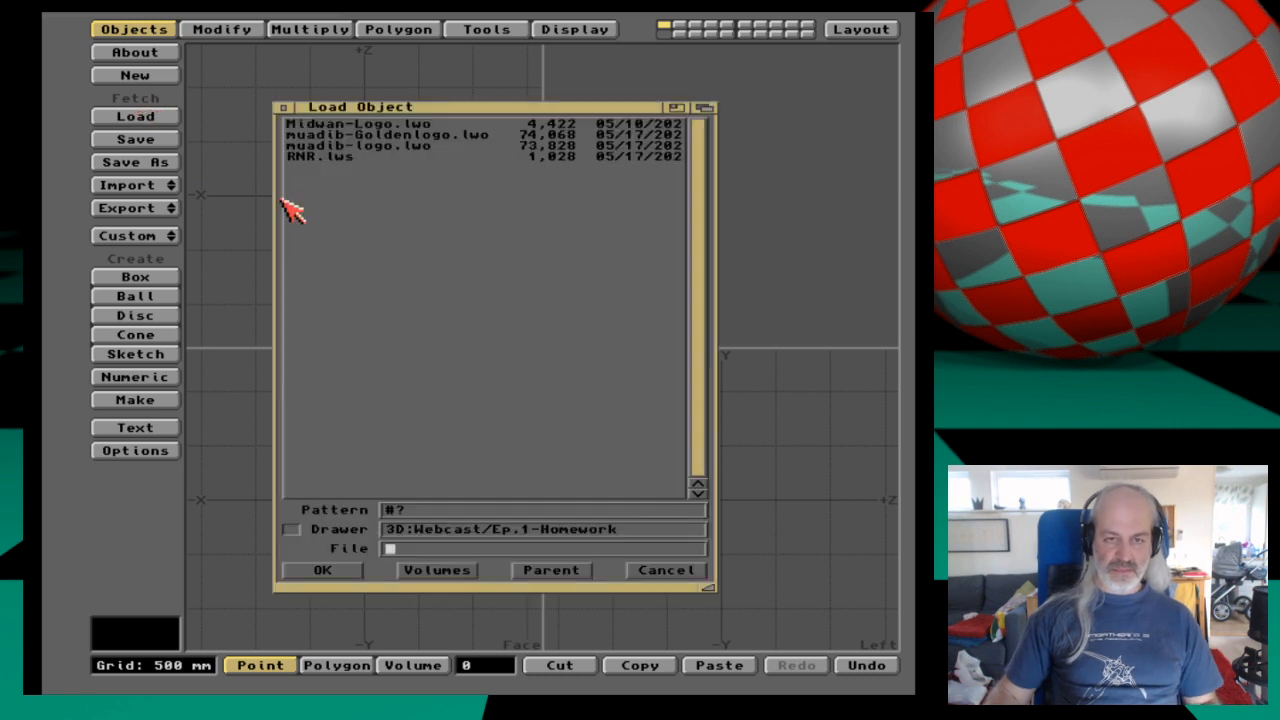
double_click(370, 134)
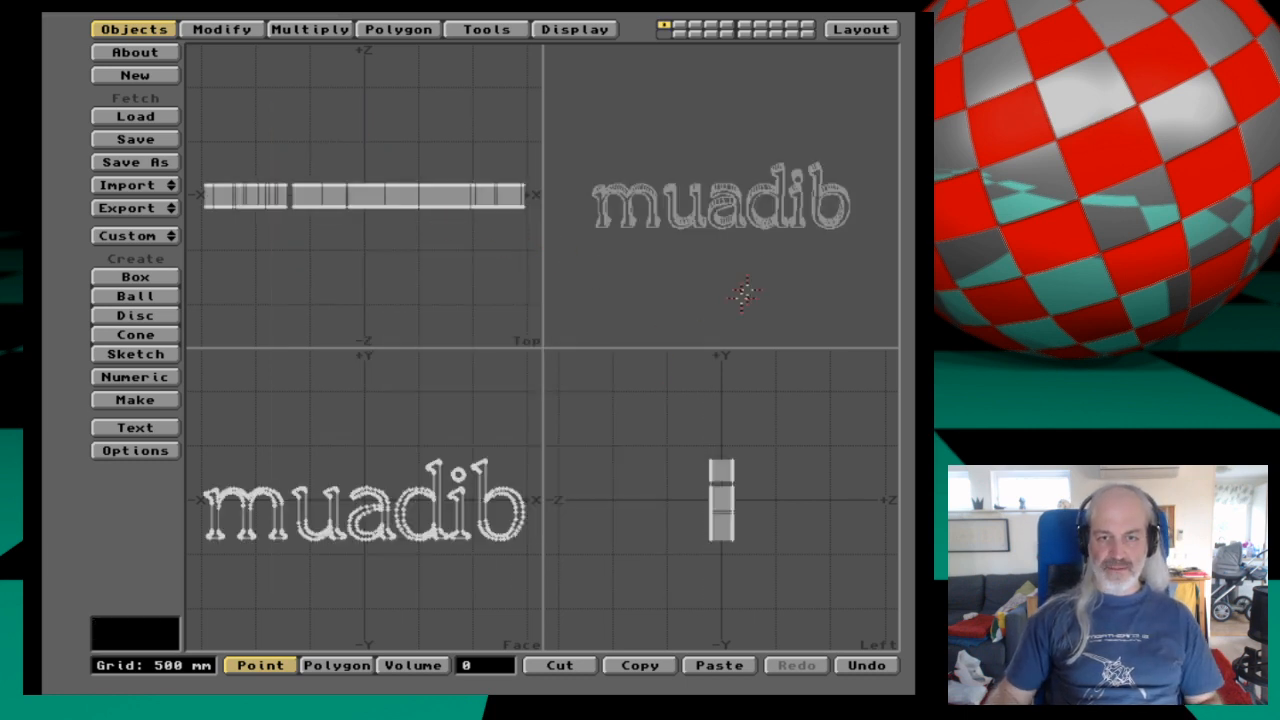
Examine the bevelled edges of the letter "a" in close-up from an angle, then fit the whole logo in view.
left_click_drag(765, 243, 743, 249)
key("period")
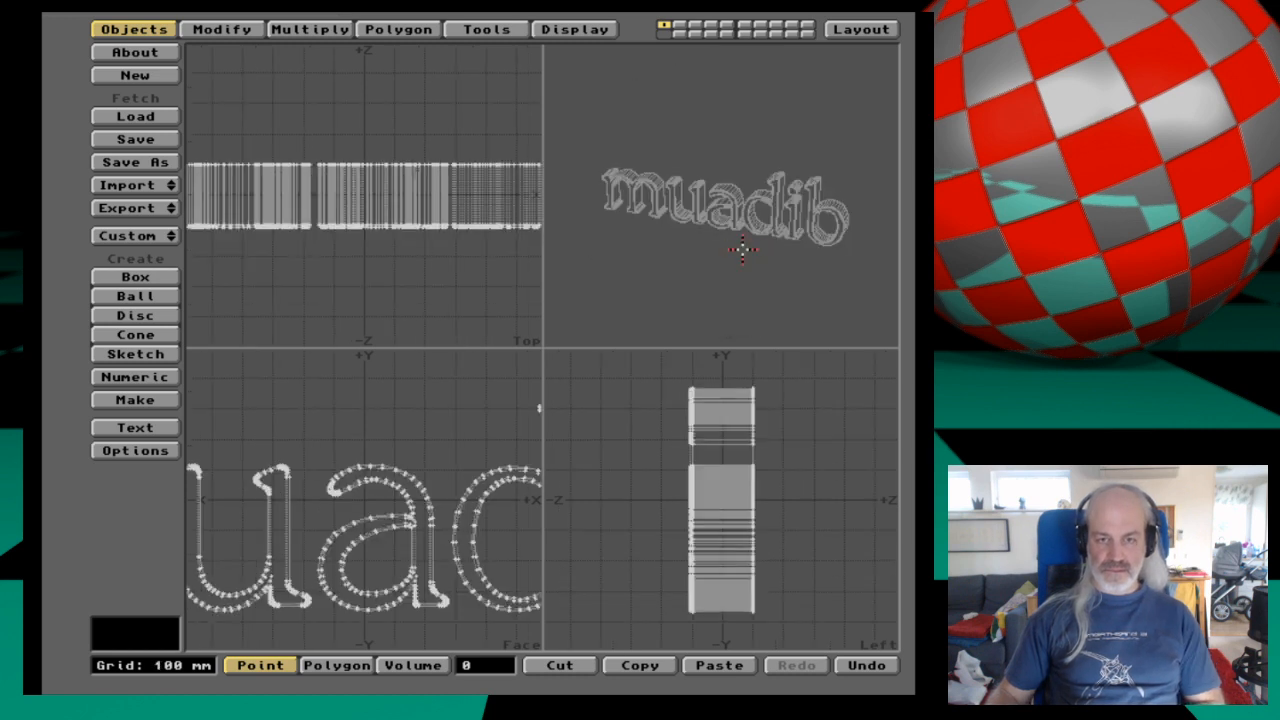
key("period")
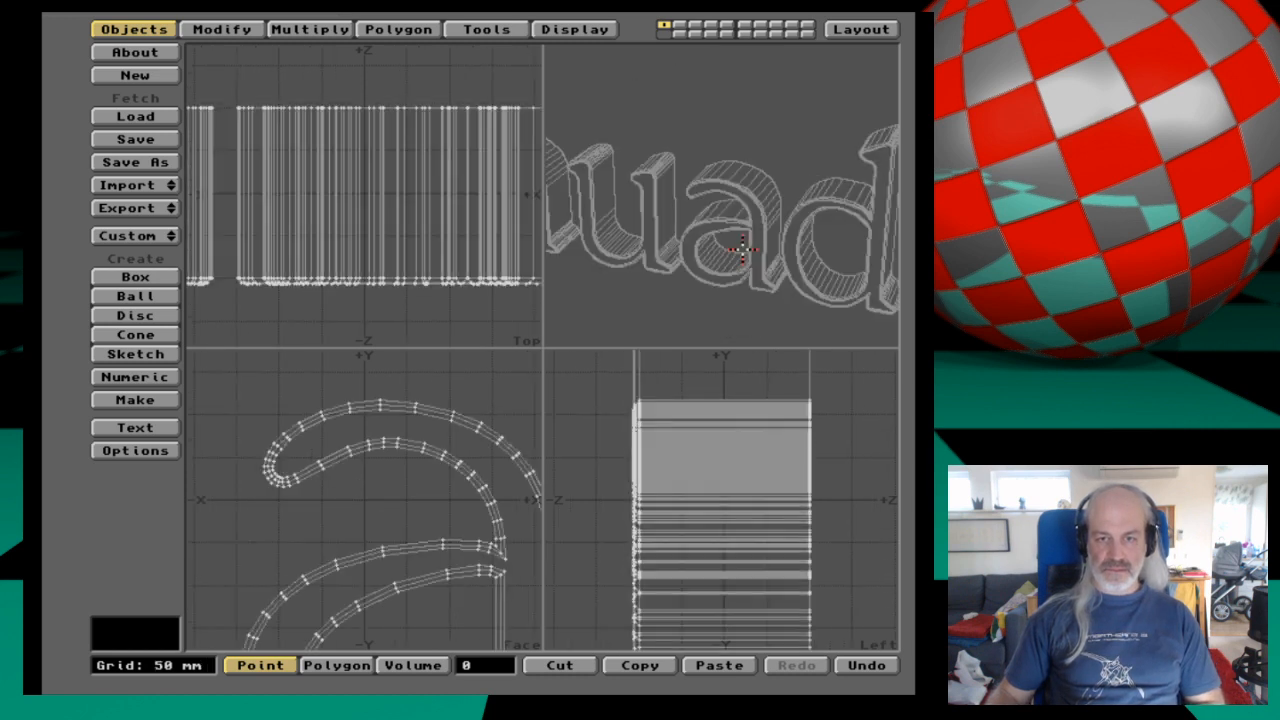
left_click_drag(737, 248, 685, 302)
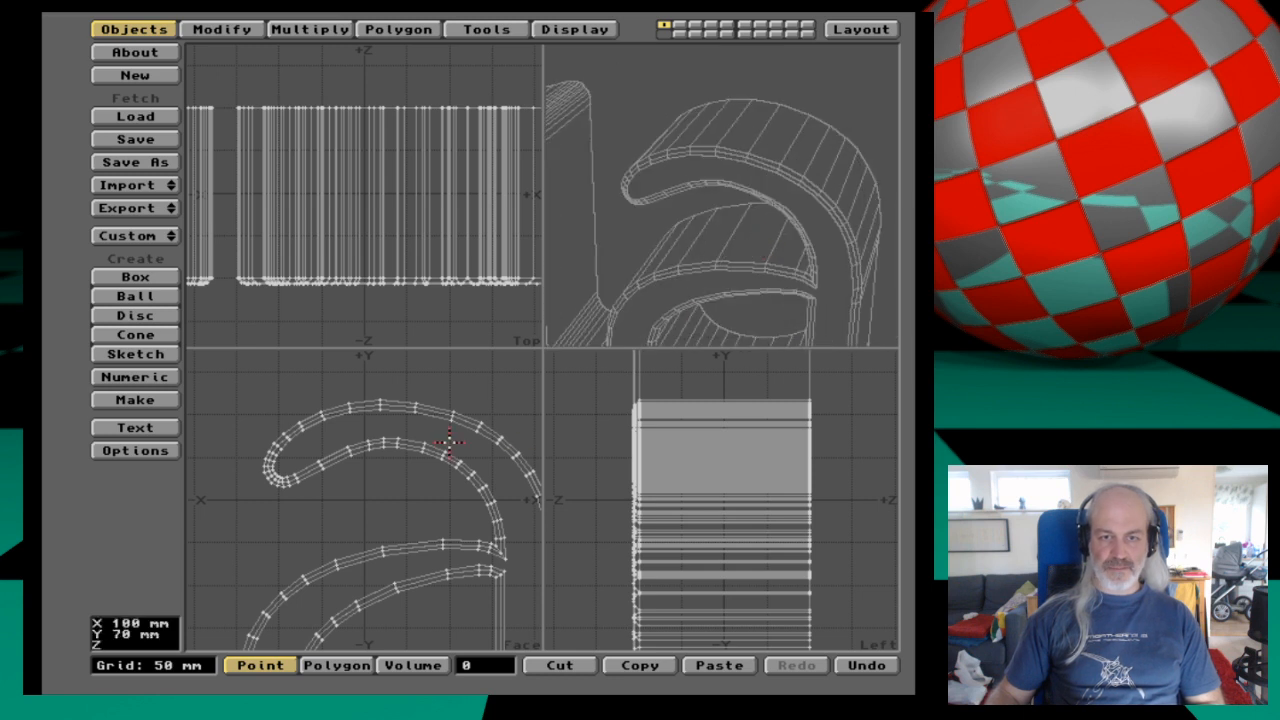
key("a")
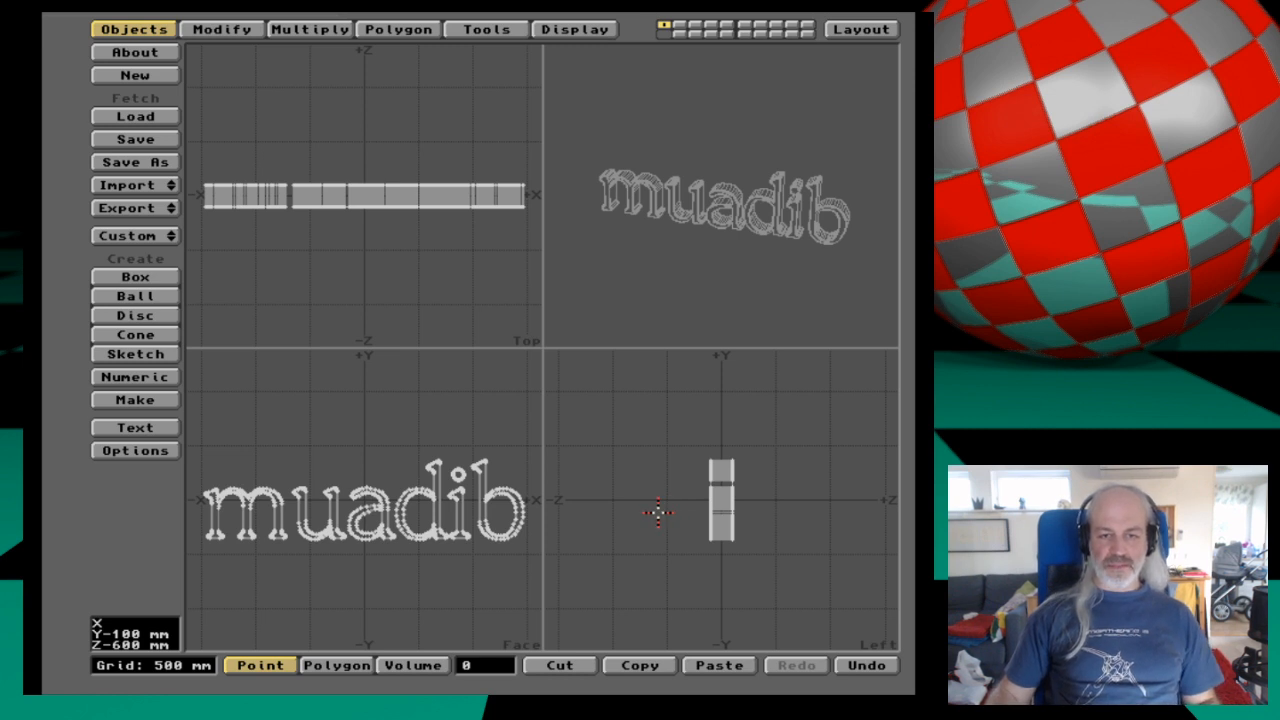
Select the polygons on the -Z front side of the logo, including its bevels, with a lasso in the side view.
key("space")
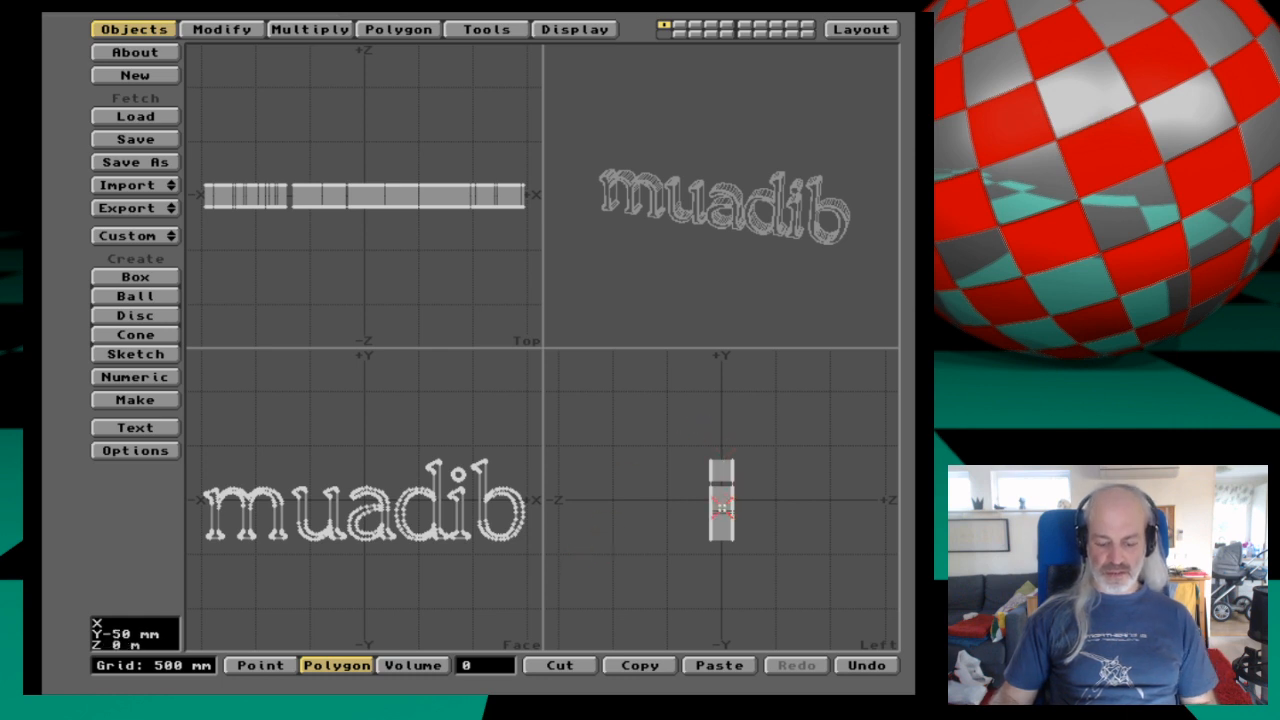
key("period")
key("period")
key("period")
key("period")
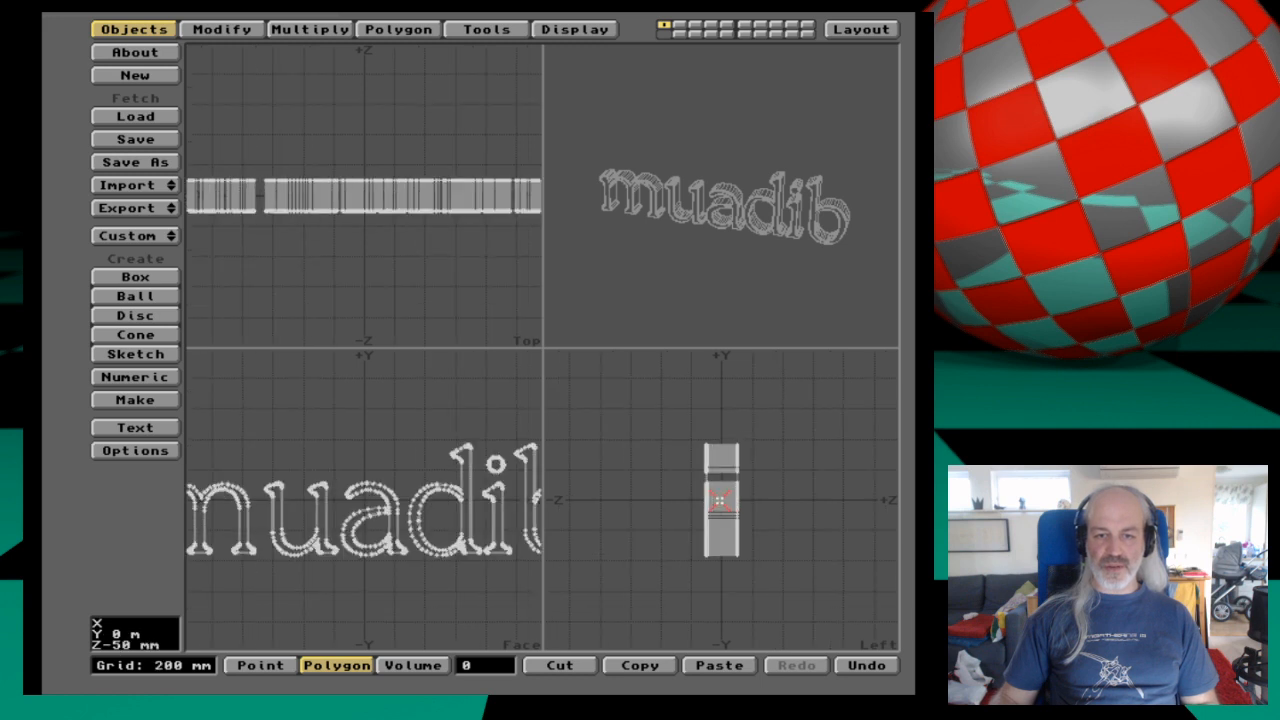
key("period")
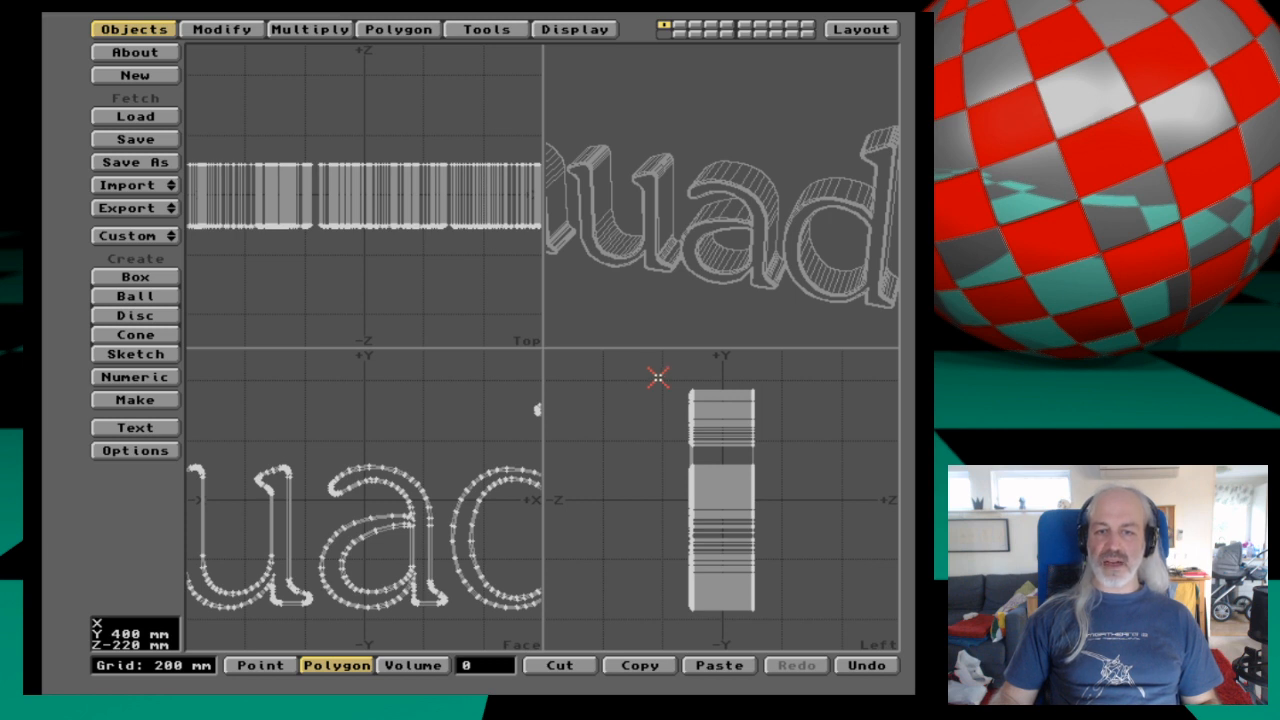
mouse_move(657, 377)
right_mouse_down()
mouse_move(706, 388)
mouse_move(704, 630)
mouse_move(664, 628)
mouse_move(659, 376)
right_mouse_up()
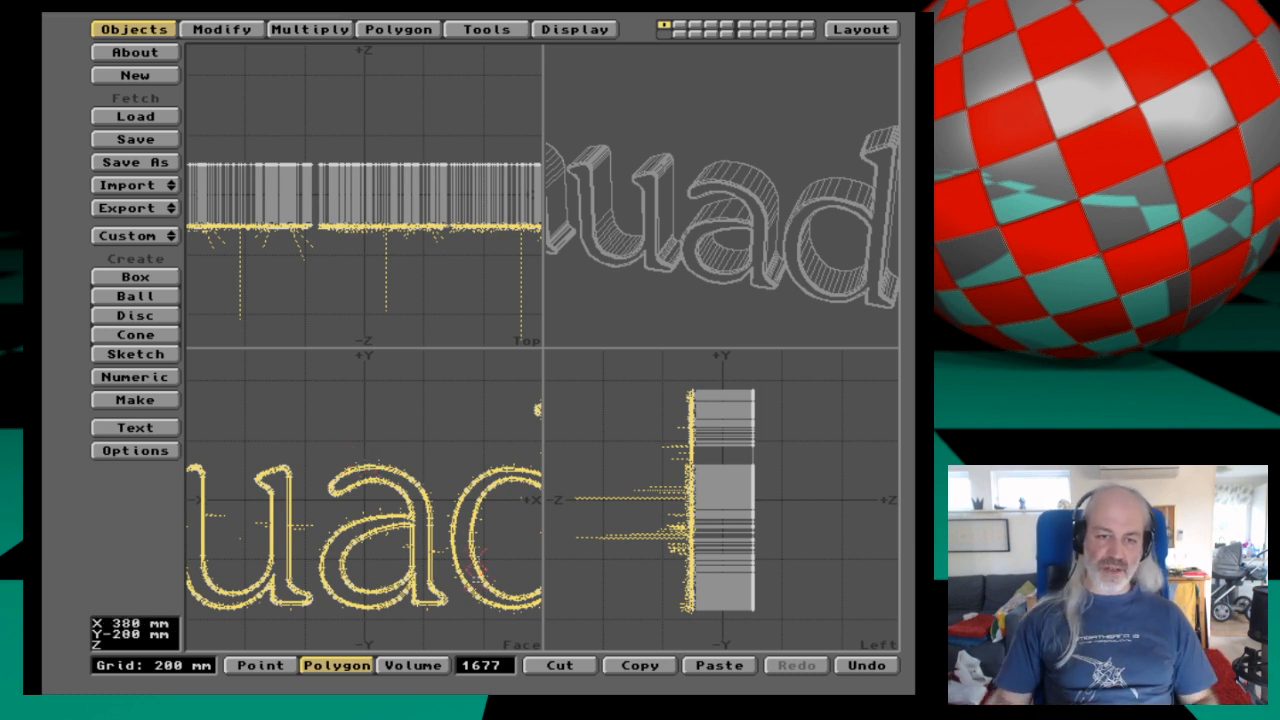
Reselect the logo's -Z front polygons with bevels in the side view, hide all unselected polygons and clear the selection.
left_click(415, 612)
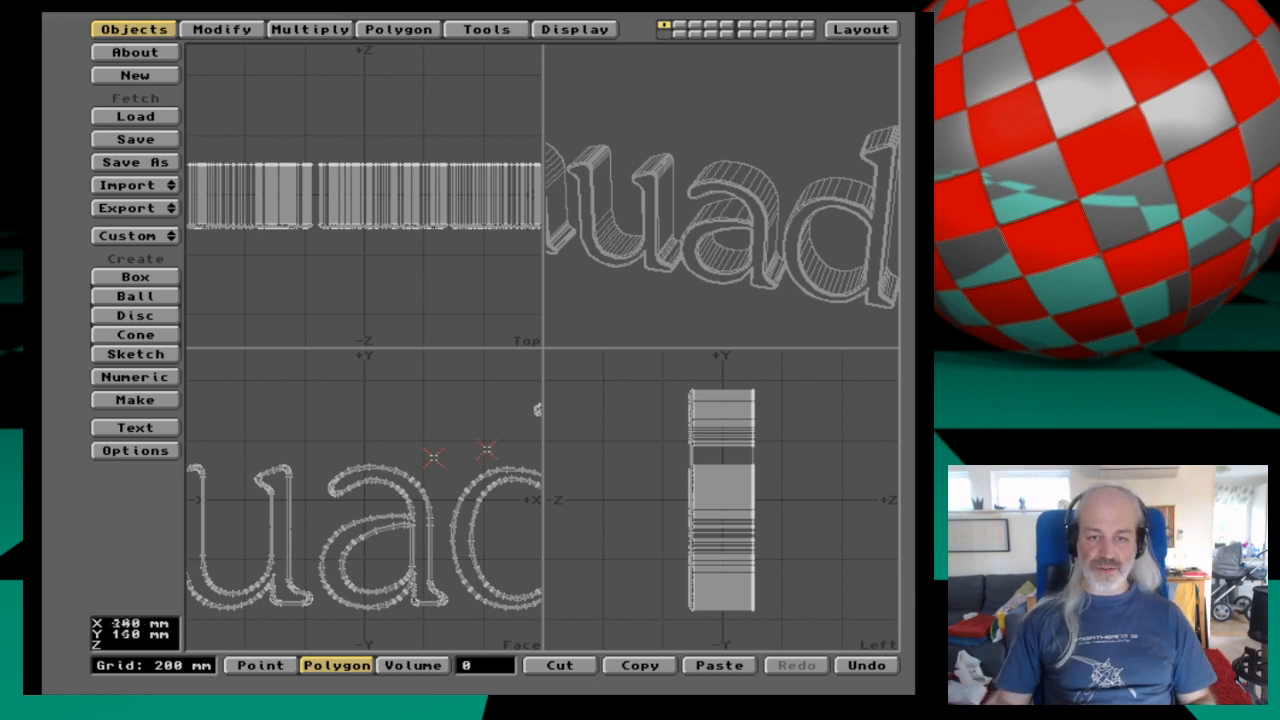
mouse_move(628, 381)
left_mouse_down()
mouse_move(690, 368)
mouse_move(728, 435)
mouse_move(728, 594)
mouse_move(652, 645)
mouse_move(632, 335)
left_mouse_up()
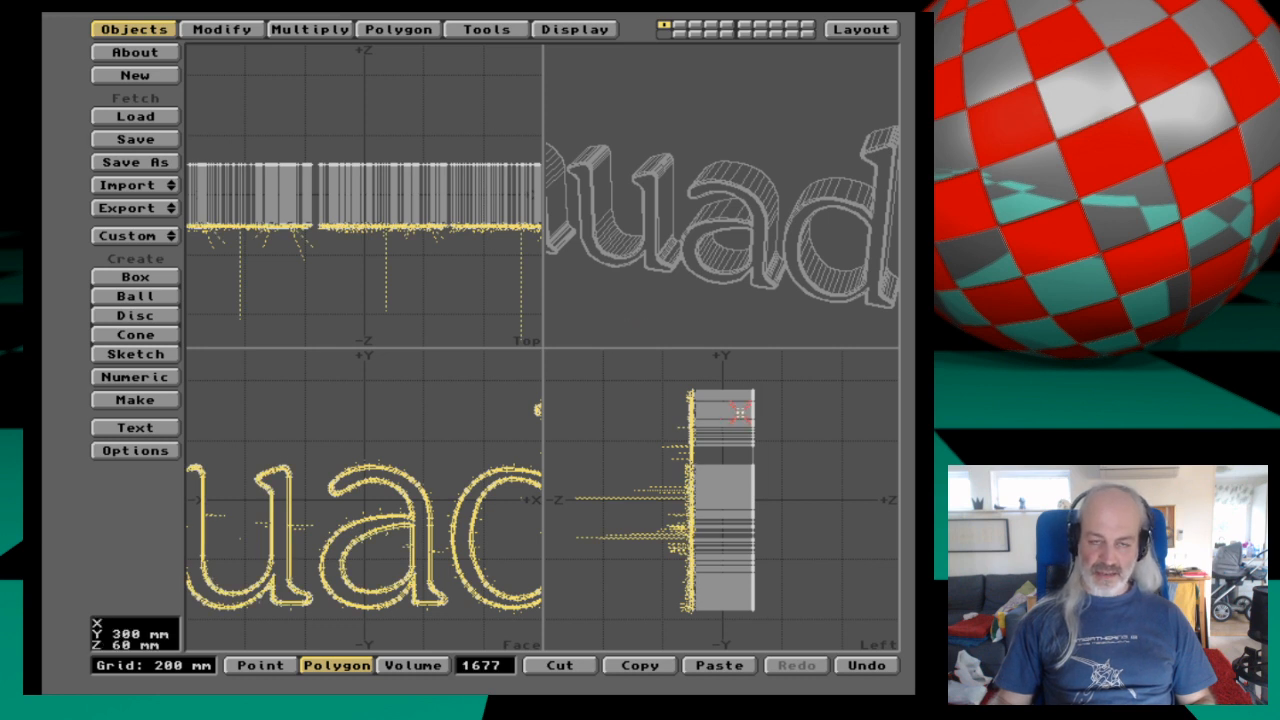
left_click(585, 30)
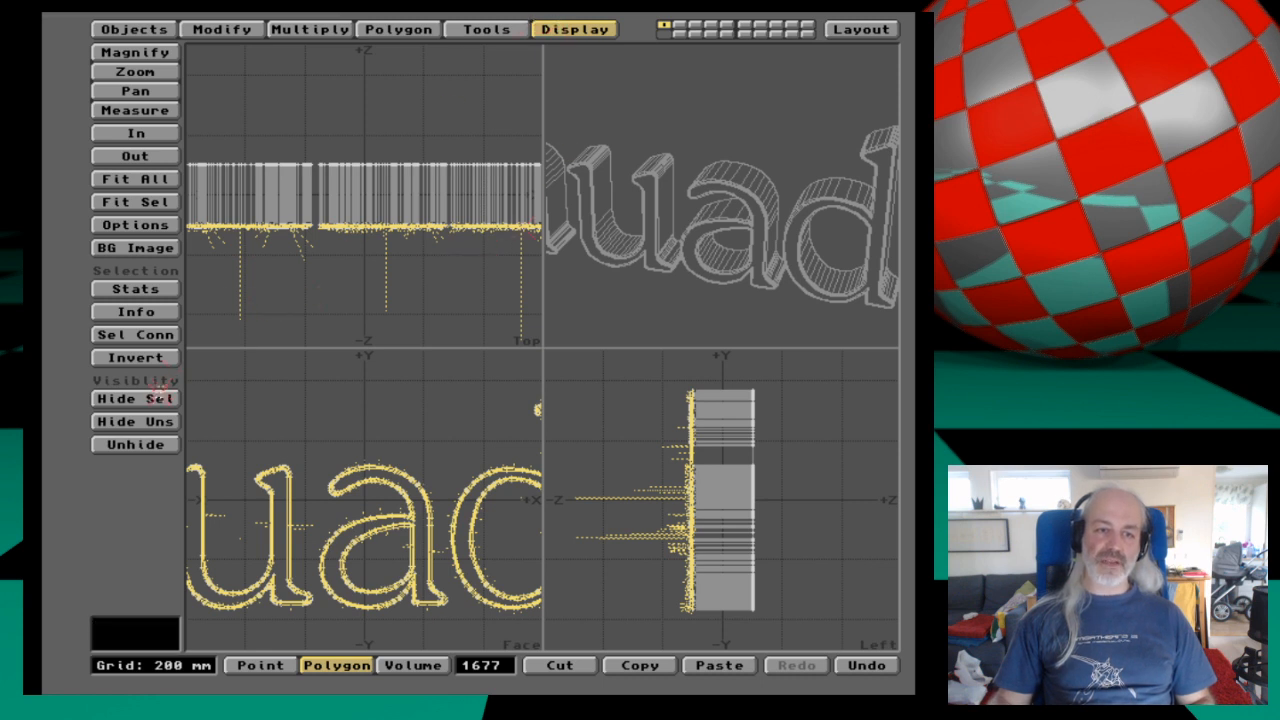
left_click(137, 421)
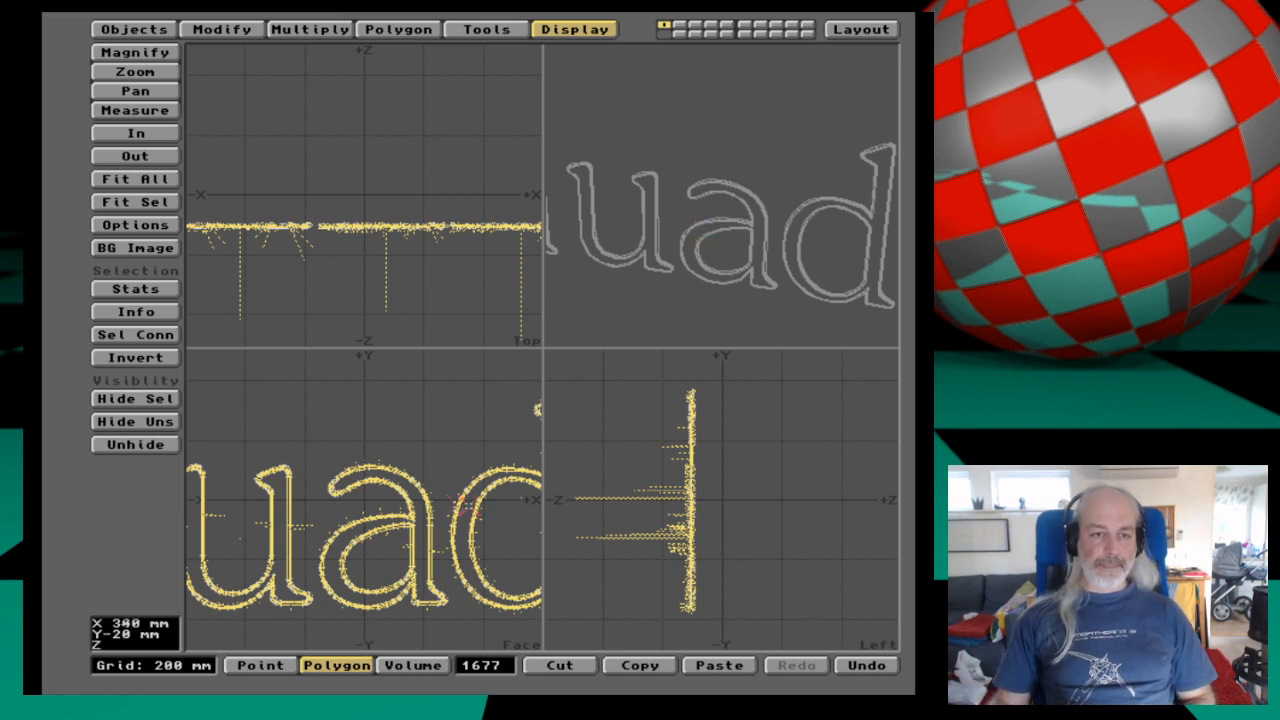
left_click(148, 503)
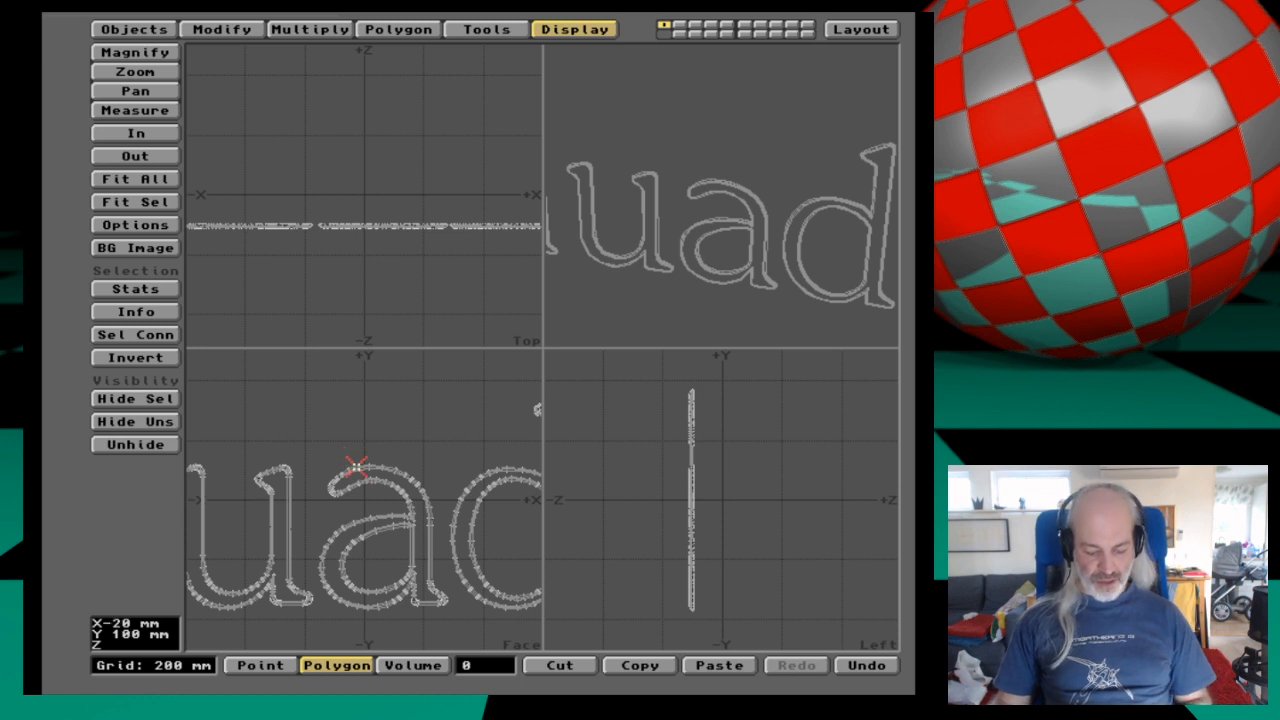
Select the three bevel points on the outer top curve of the letter "a" in the front view.
key("period")
key("period")
key("period")
key("period")
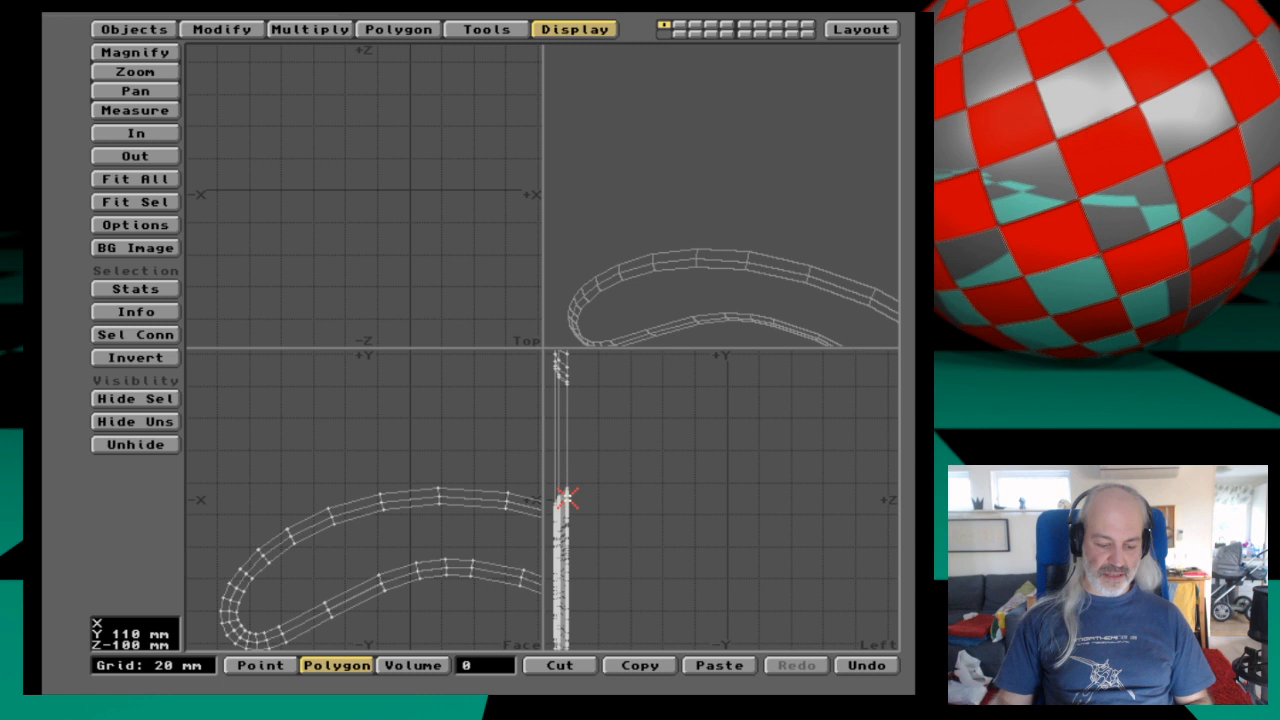
key("g")
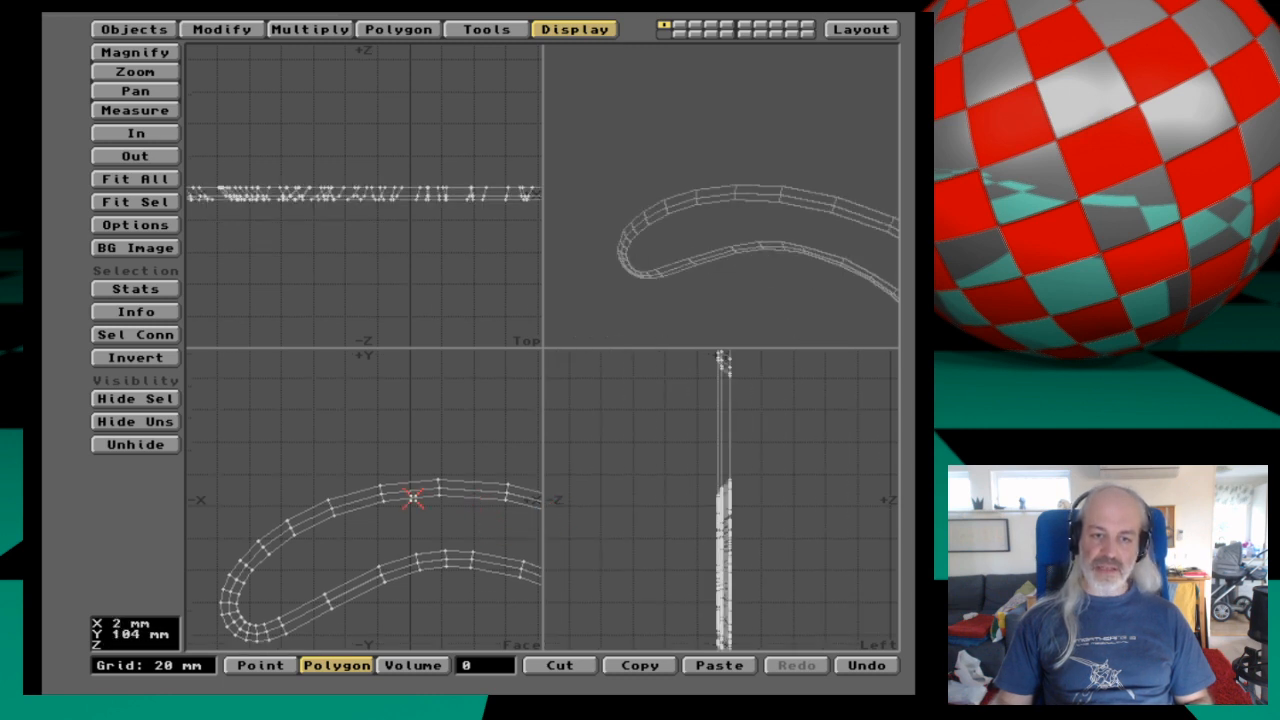
key("space")
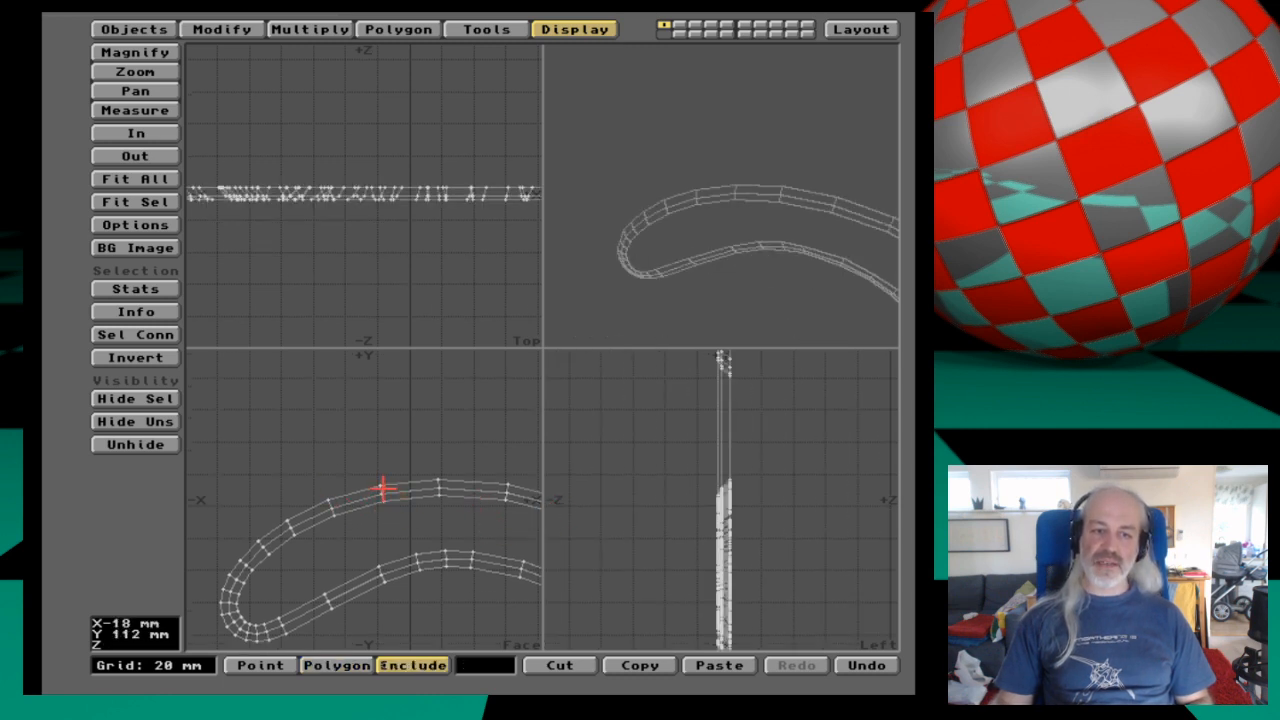
key("space")
left_click(381, 486)
mouse_move(381, 486)
left_mouse_down()
mouse_move(380, 500)
mouse_move(374, 470)
left_mouse_up()
Move the three selected bevel points upward about 45 mm in the front view, then clear the selection.
key("t")
left_click_drag(410, 523, 410, 452)
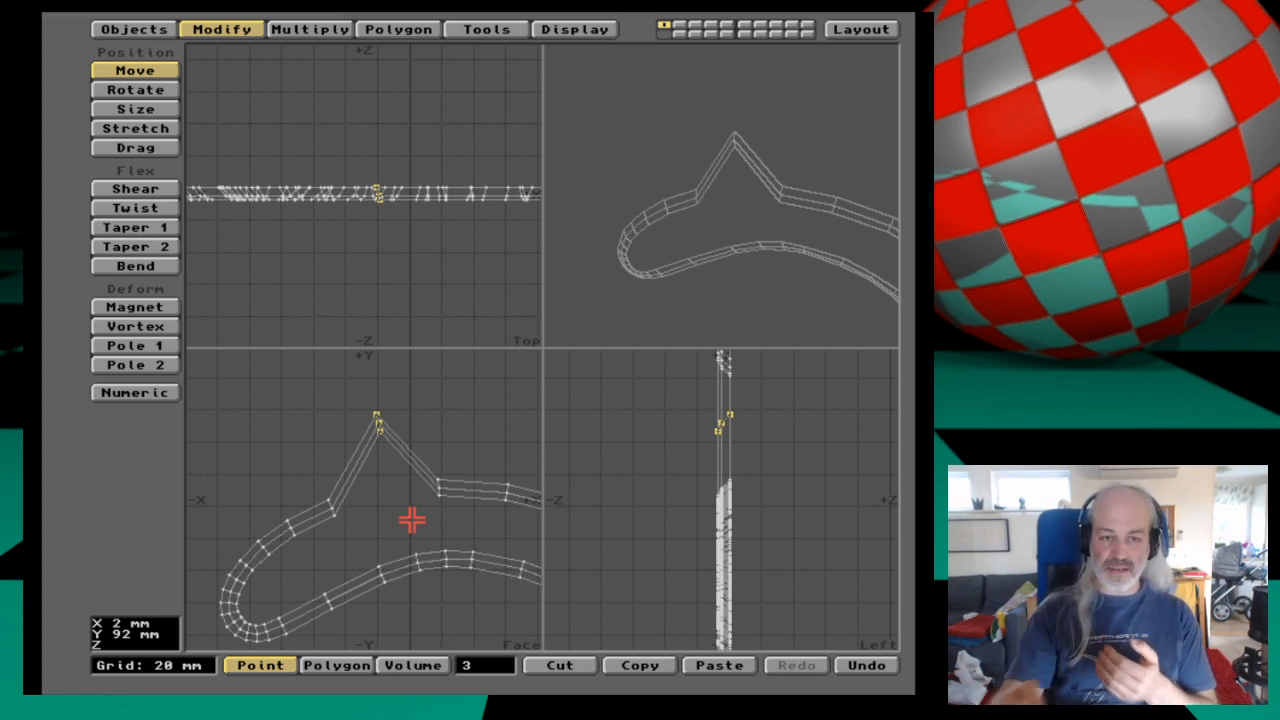
key("space")
key("slash")
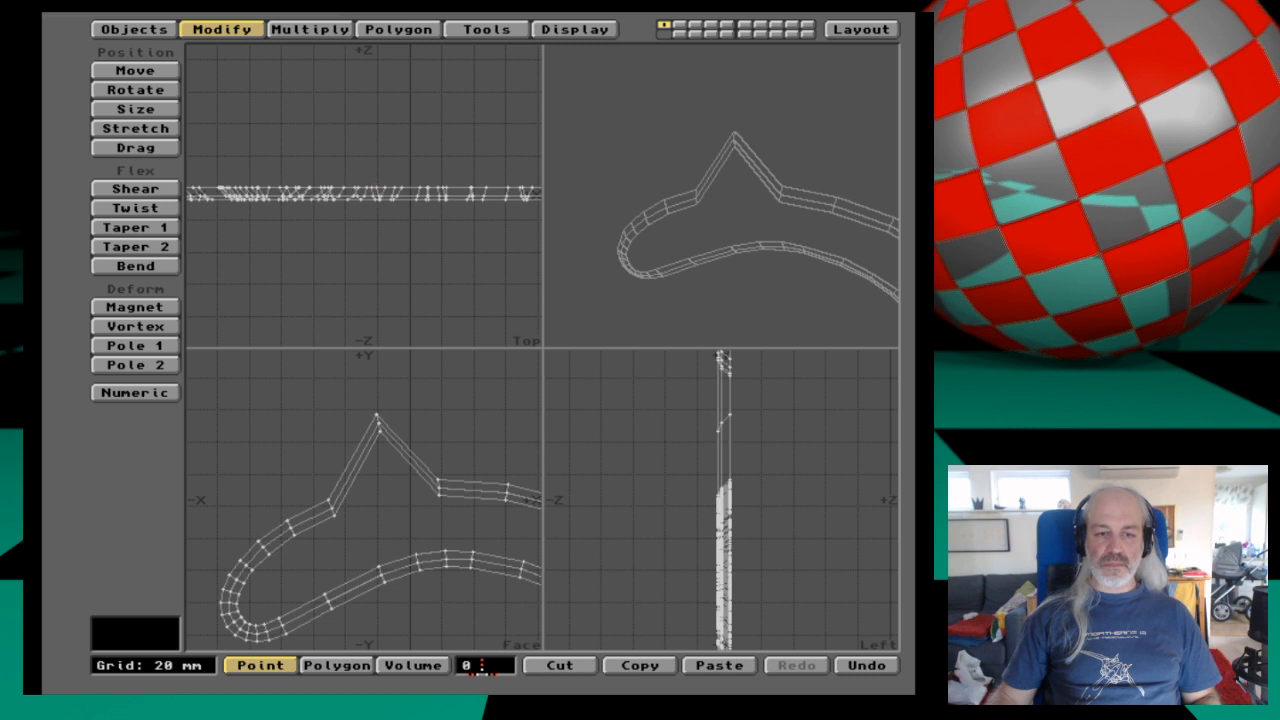
Undo the bevel point move and unhide the rest of the logo.
left_click(575, 29)
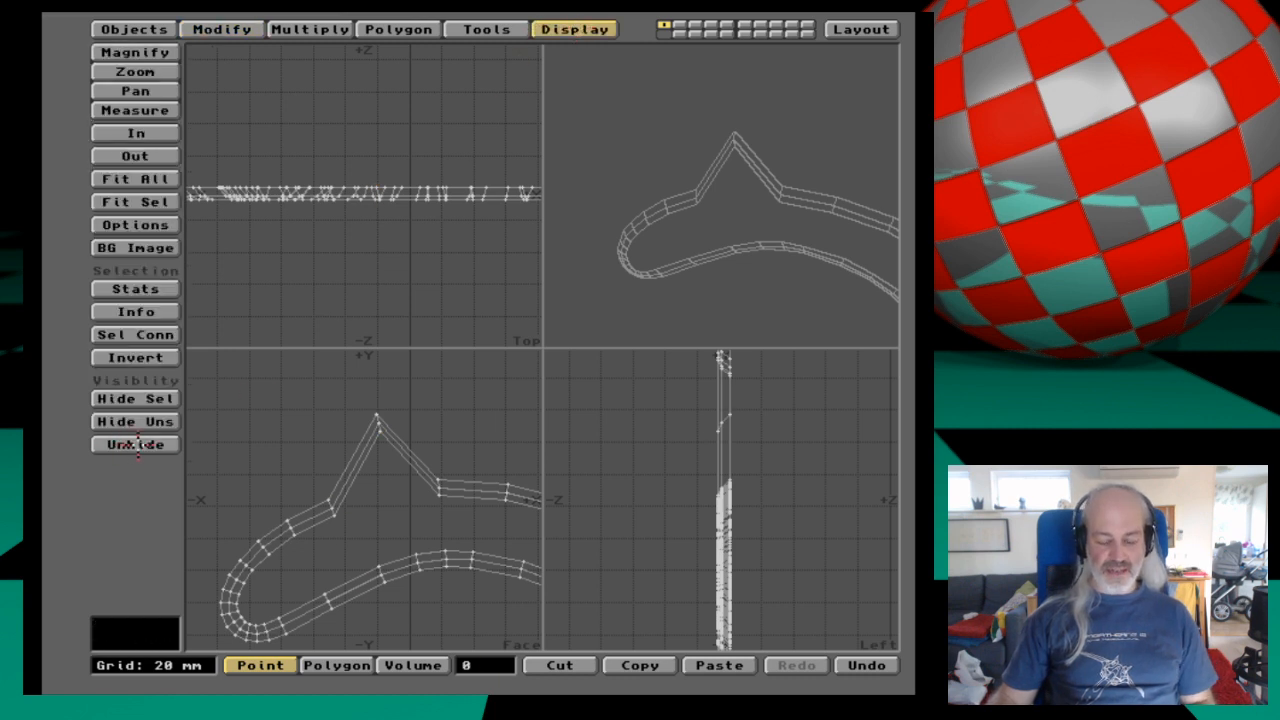
key("u")
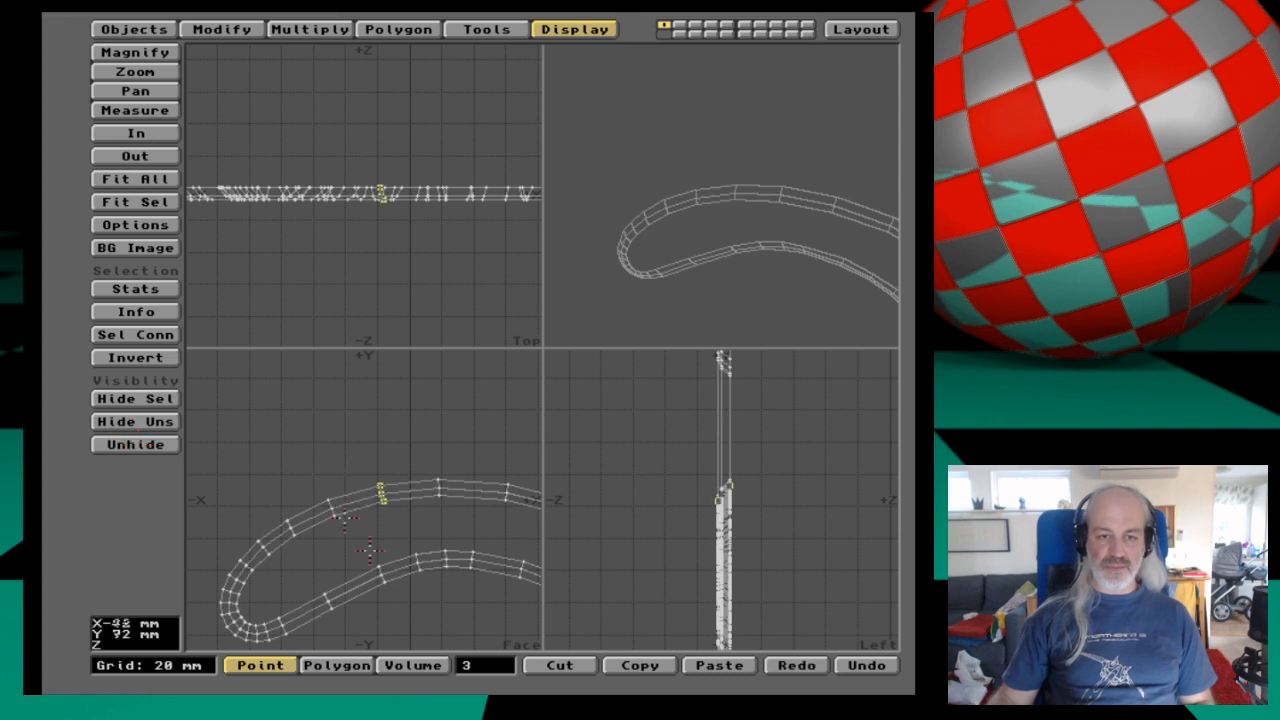
key("slash")
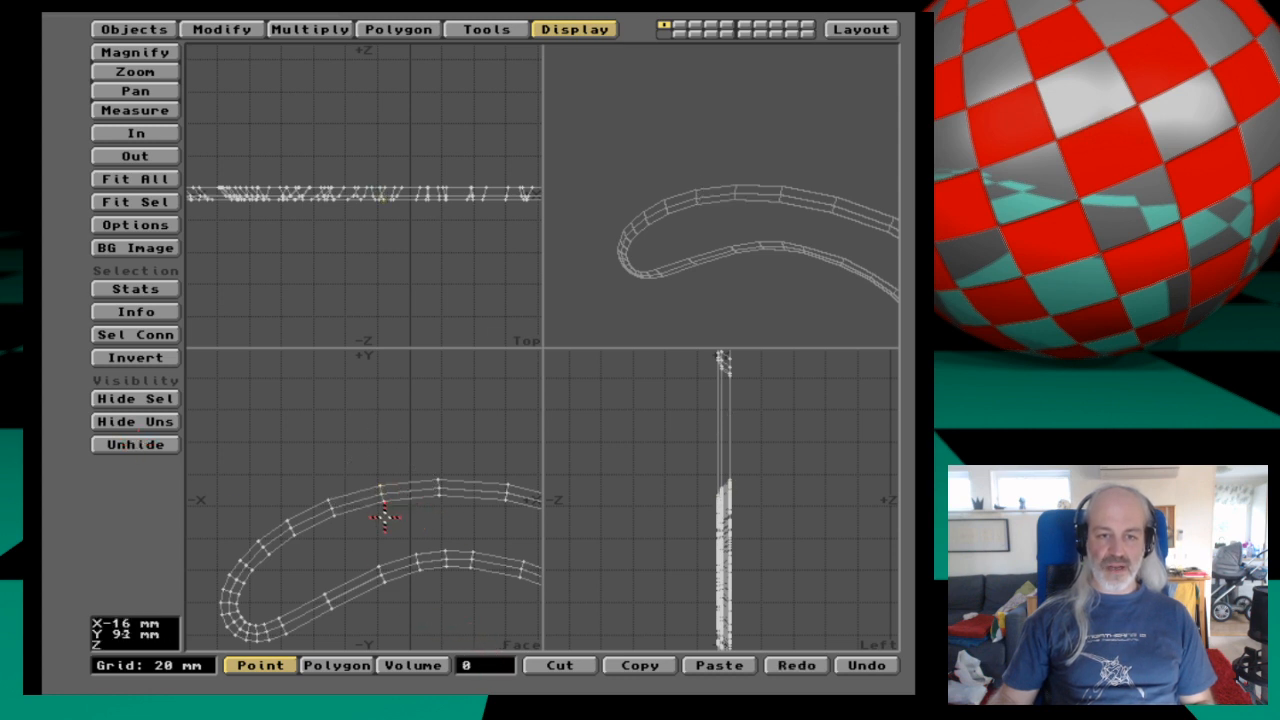
left_click(139, 444)
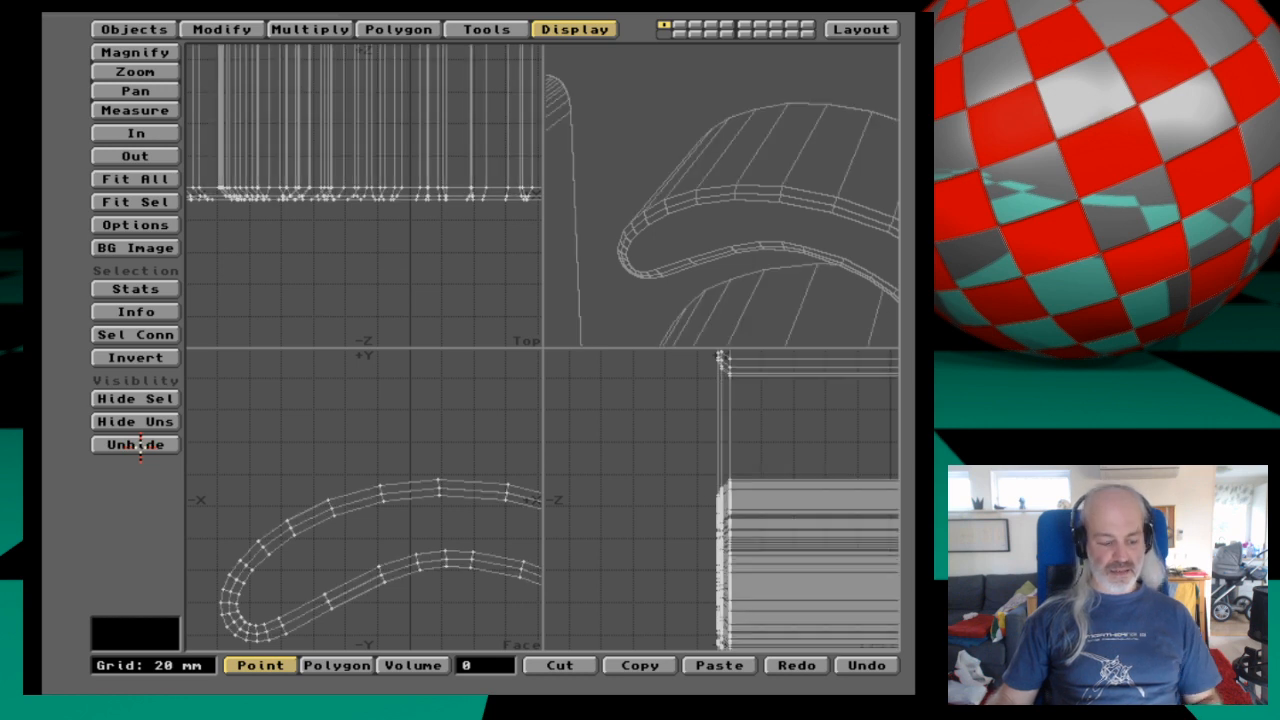
key("a")
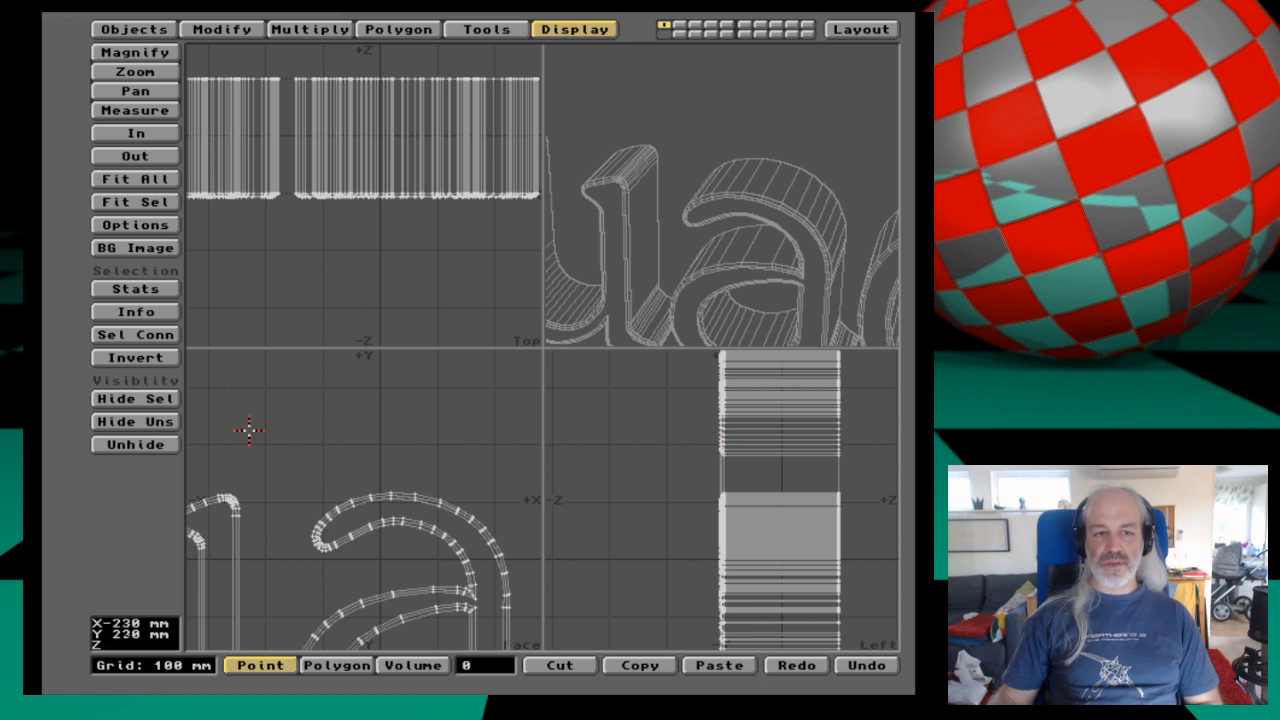
Hide a group of the logo's extruded side polygons selected in the side view, then unhide them.
left_click_drag(782, 378, 780, 465)
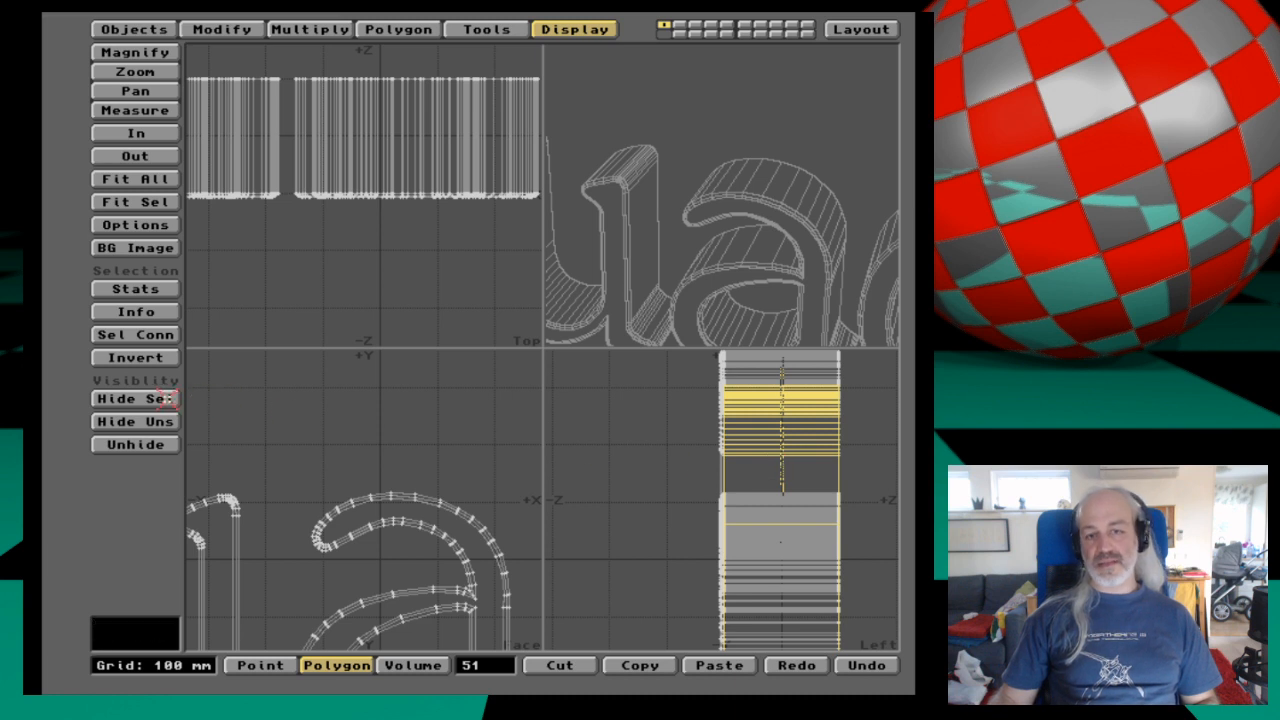
left_click(135, 398)
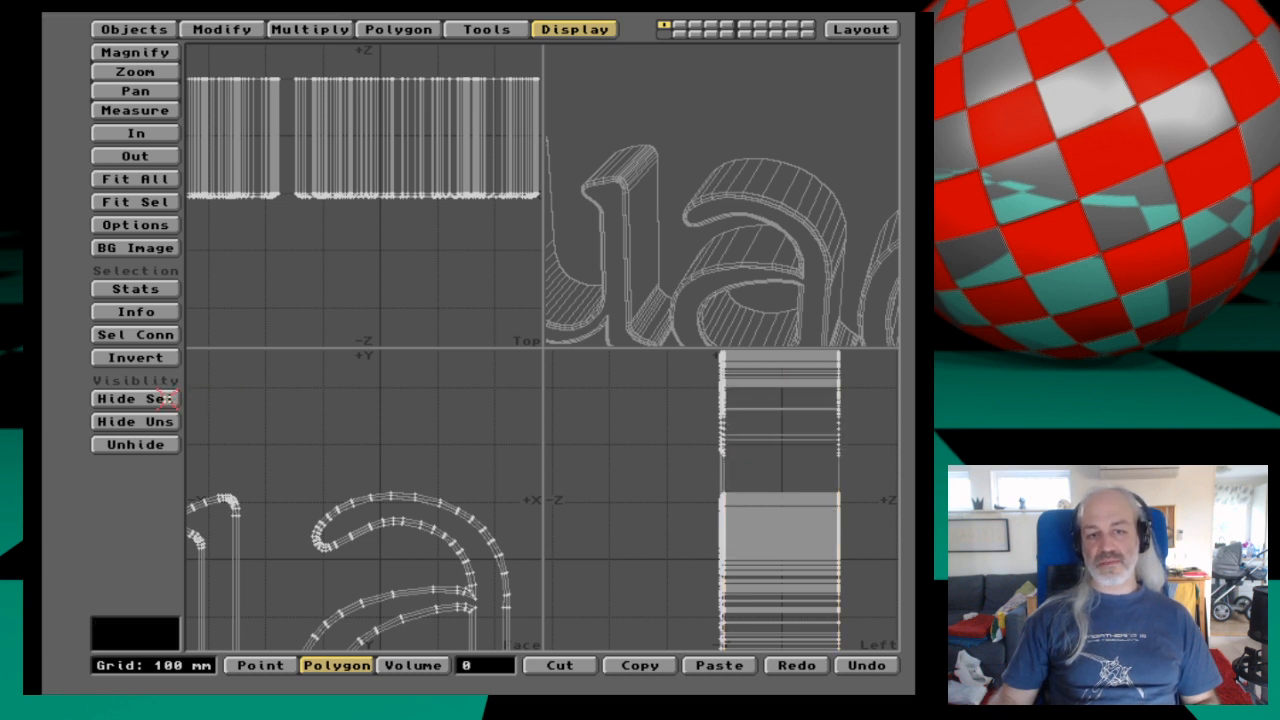
left_click(140, 445)
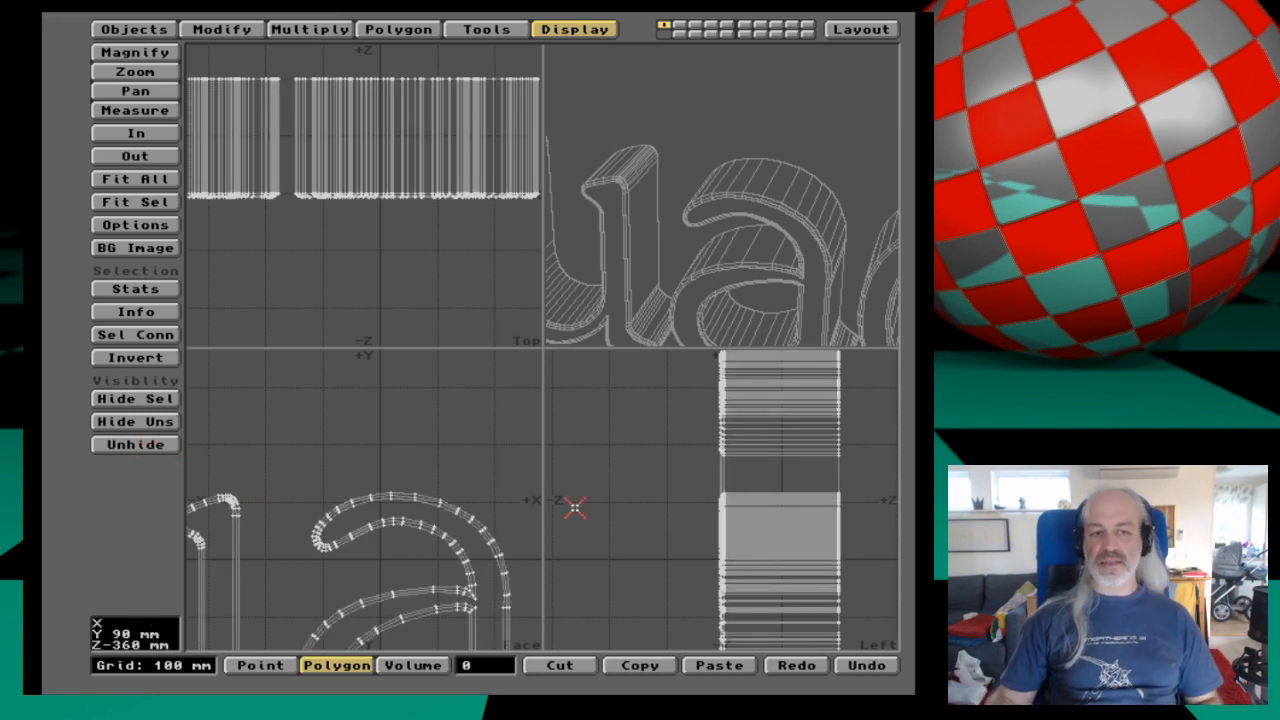
Isolate the side and bevel polygons at the top of the letter "a", deselecting the large front and back faces and hiding unselected polygons.
left_click_drag(414, 491, 424, 497)
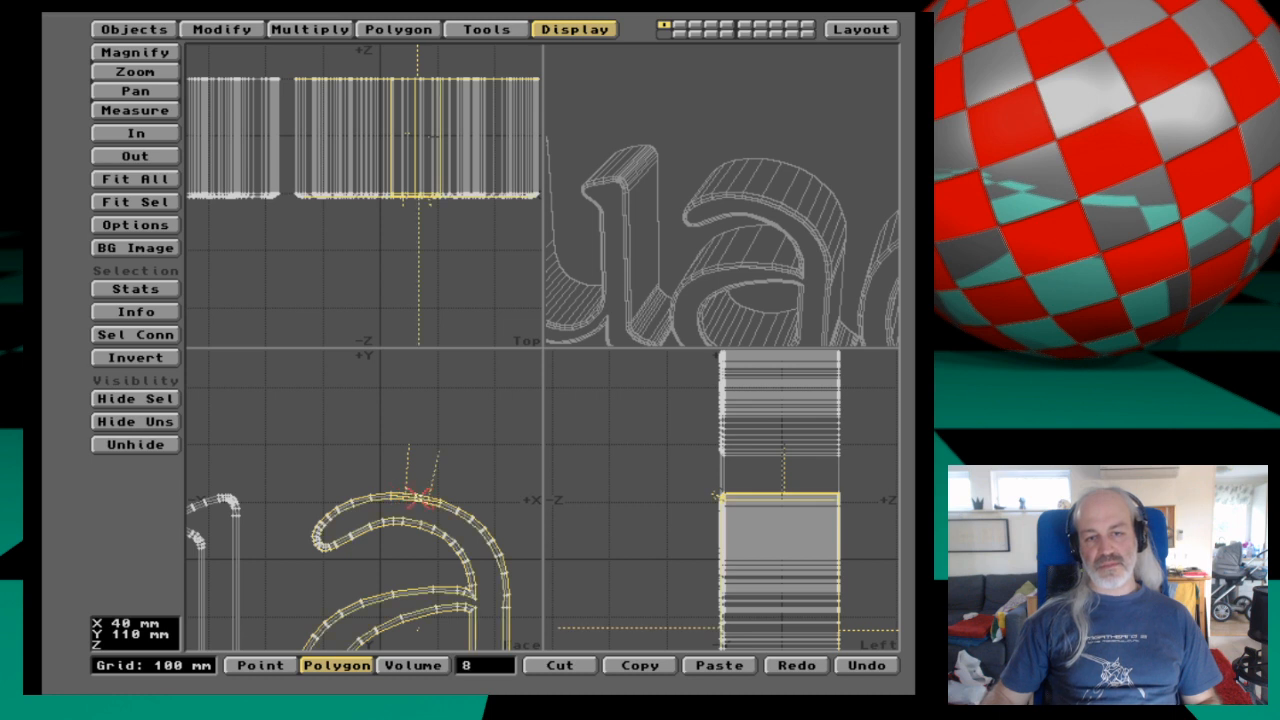
left_click(719, 541)
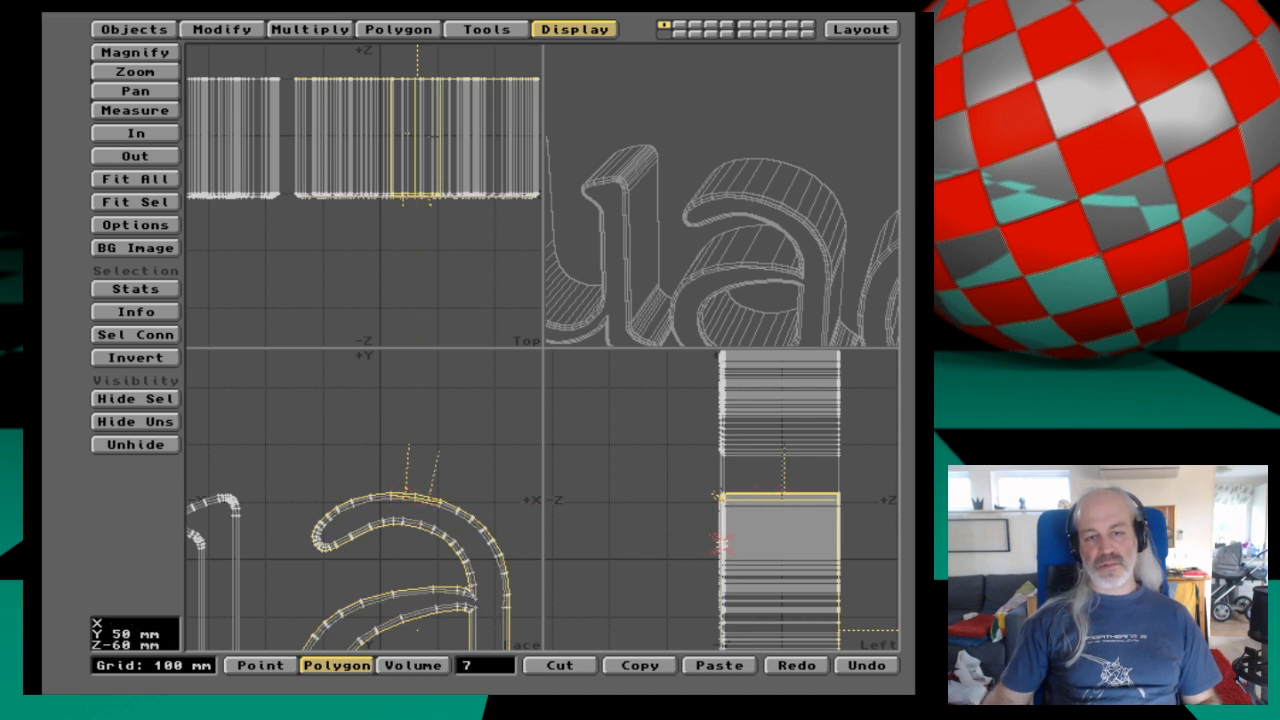
left_click(815, 541)
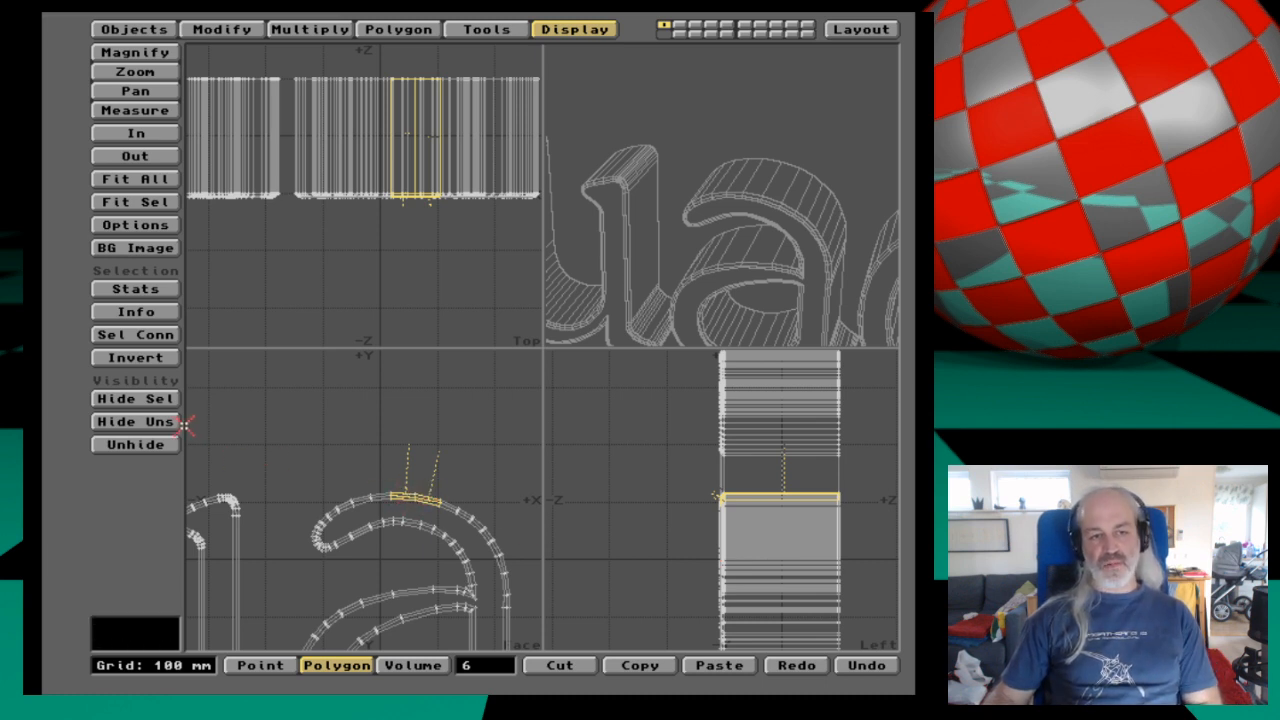
left_click(148, 421)
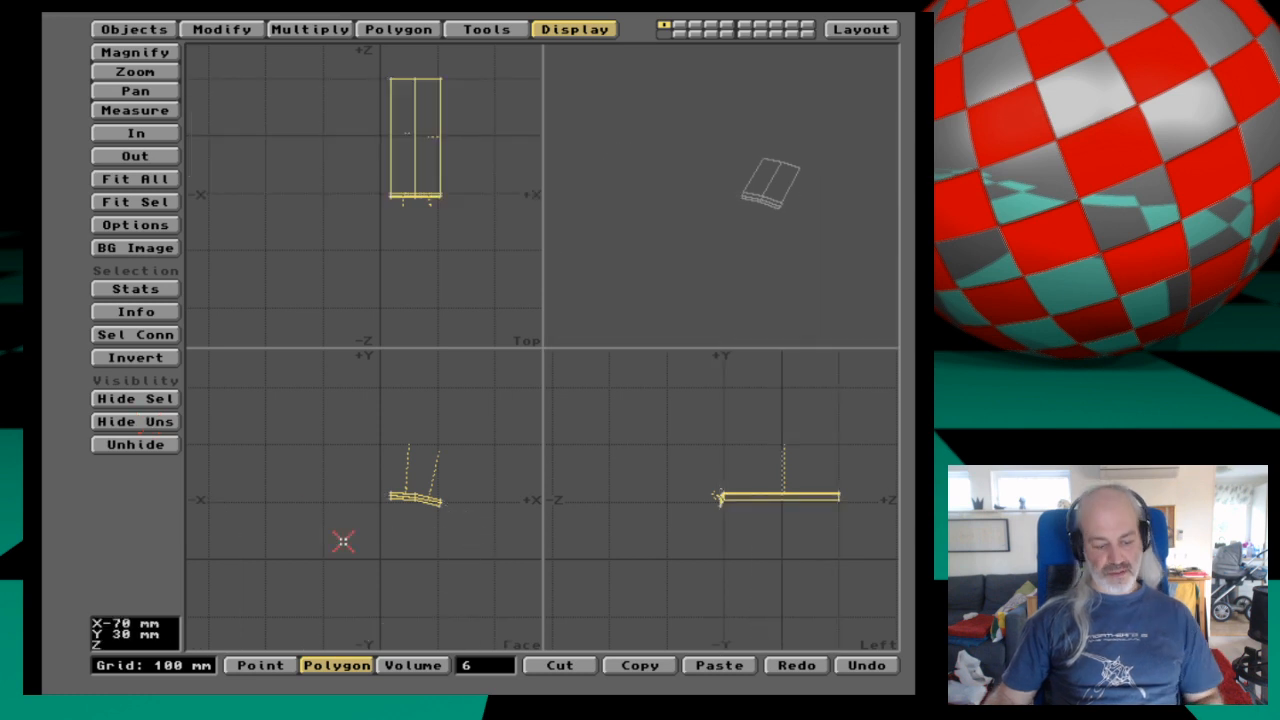
Examine the isolated bevel strip in perspective, clear the selection and unhide the rest of the logo.
key("a")
left_click_drag(575, 330, 800, 152)
left_click_drag(700, 186, 697, 134)
left_click_drag(700, 240, 684, 250)
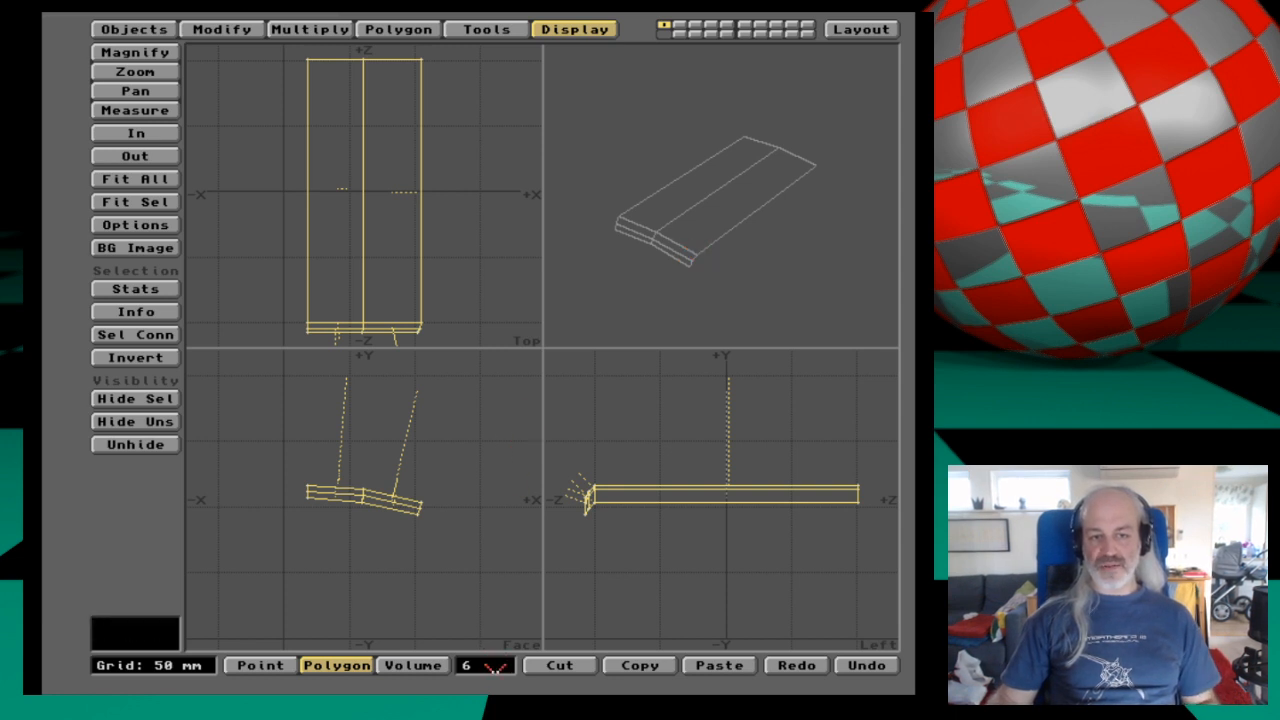
left_click(495, 666)
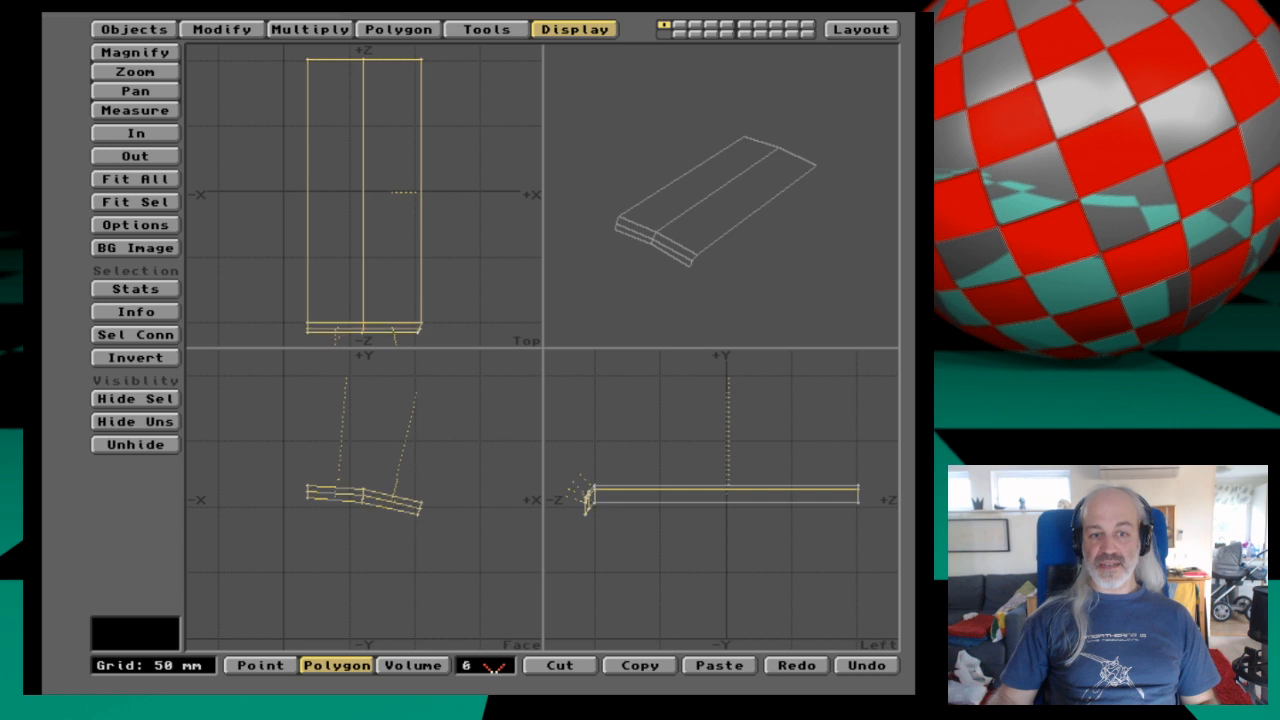
key("backslash")
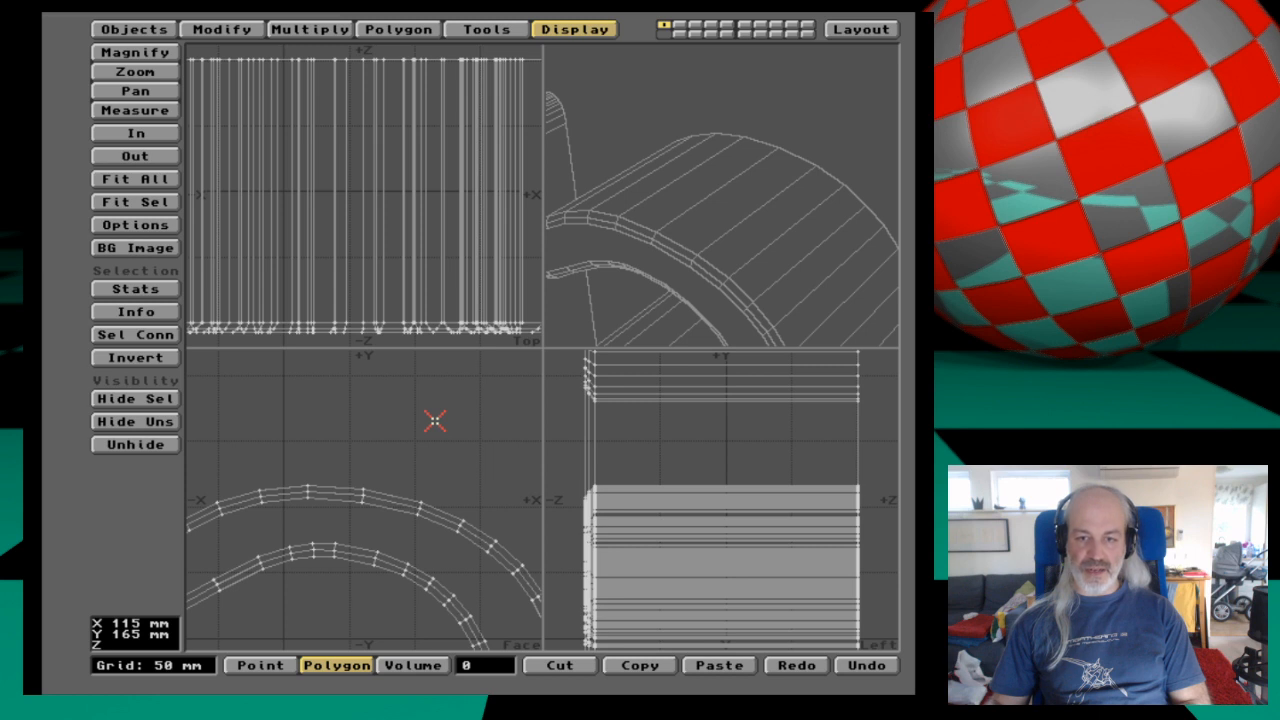
Try selecting polygons in the top and front views, clearing the selection each time.
left_click(484, 224)
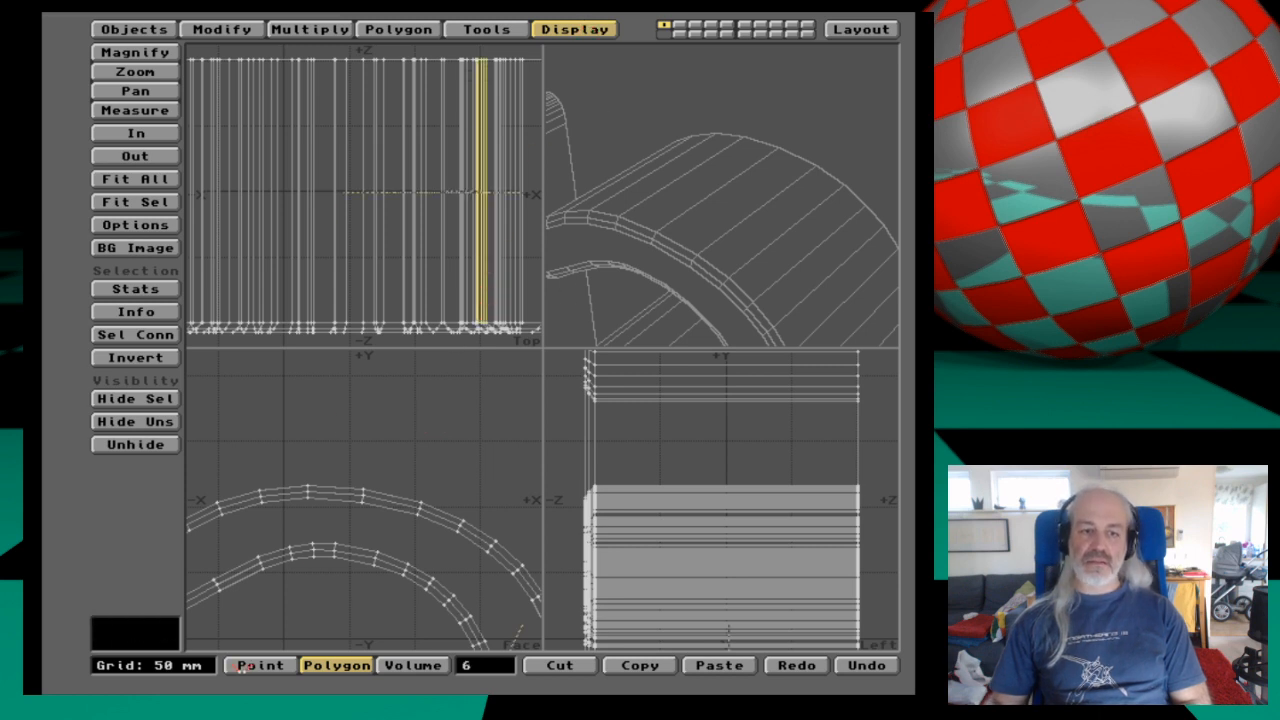
left_click(98, 592)
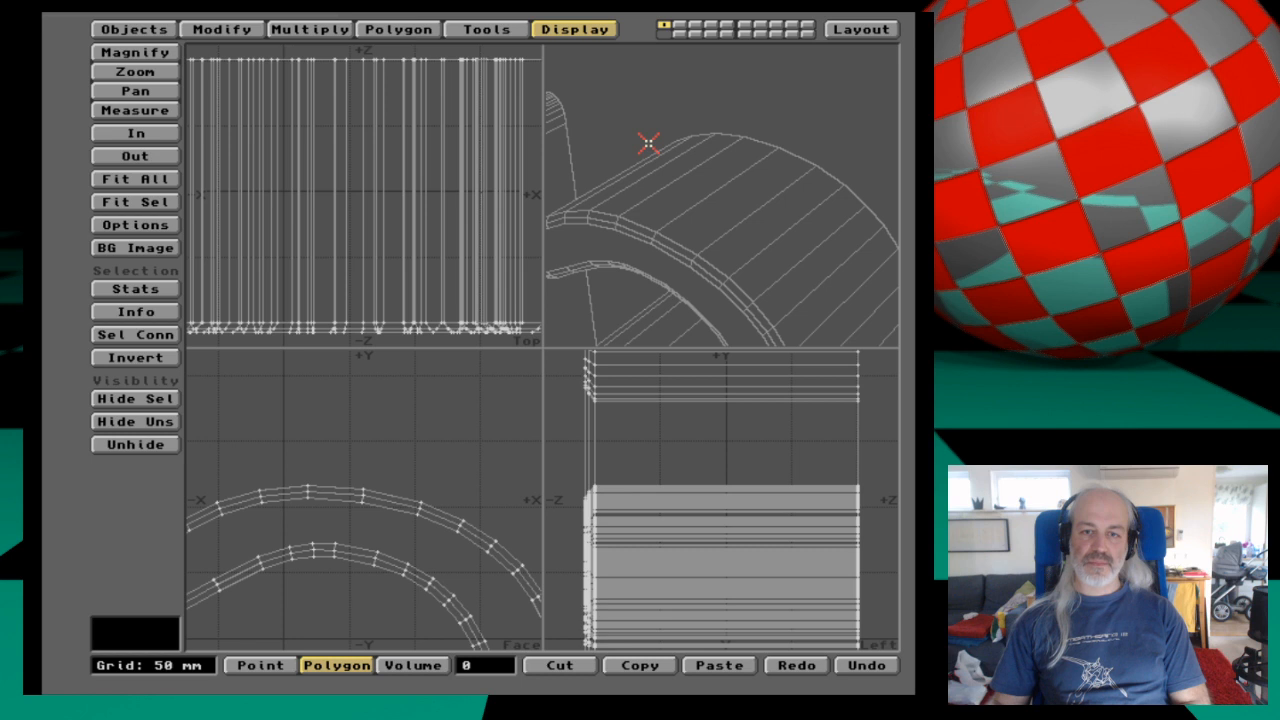
left_click(252, 665)
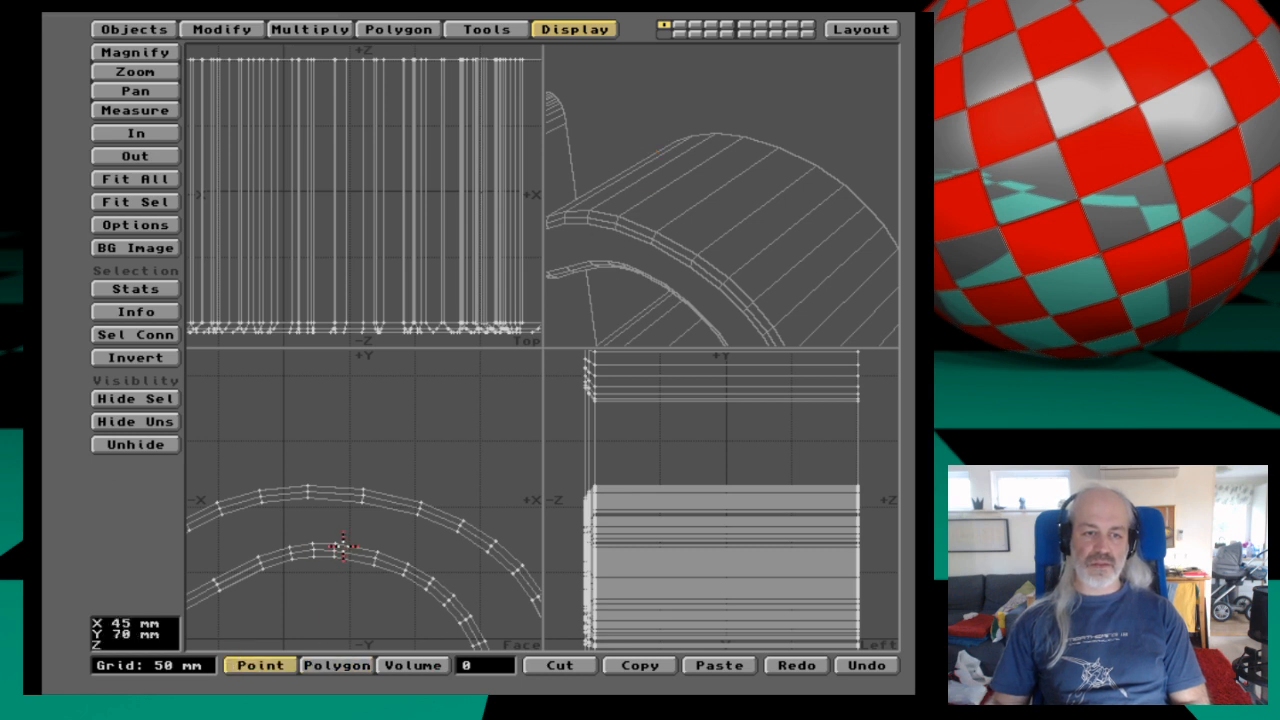
left_click(334, 665)
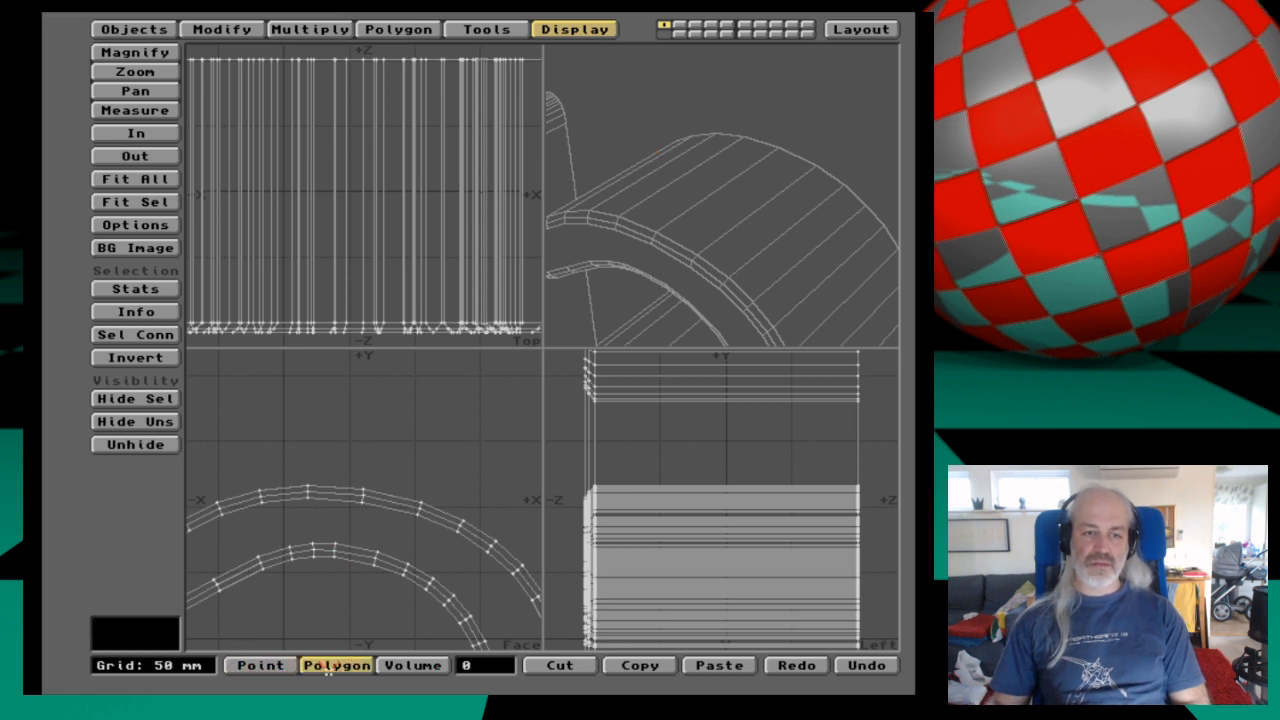
left_click(396, 496)
left_click(465, 665)
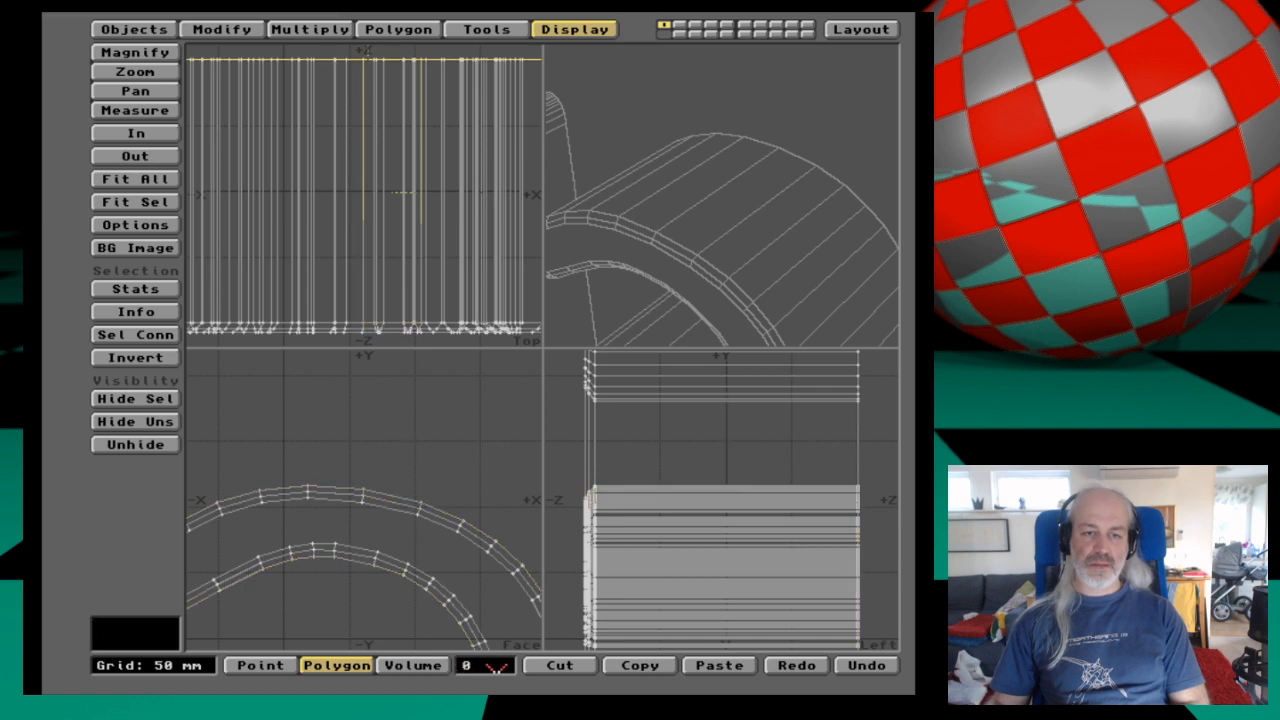
Delete the whole muadib logo from the layer.
key("a")
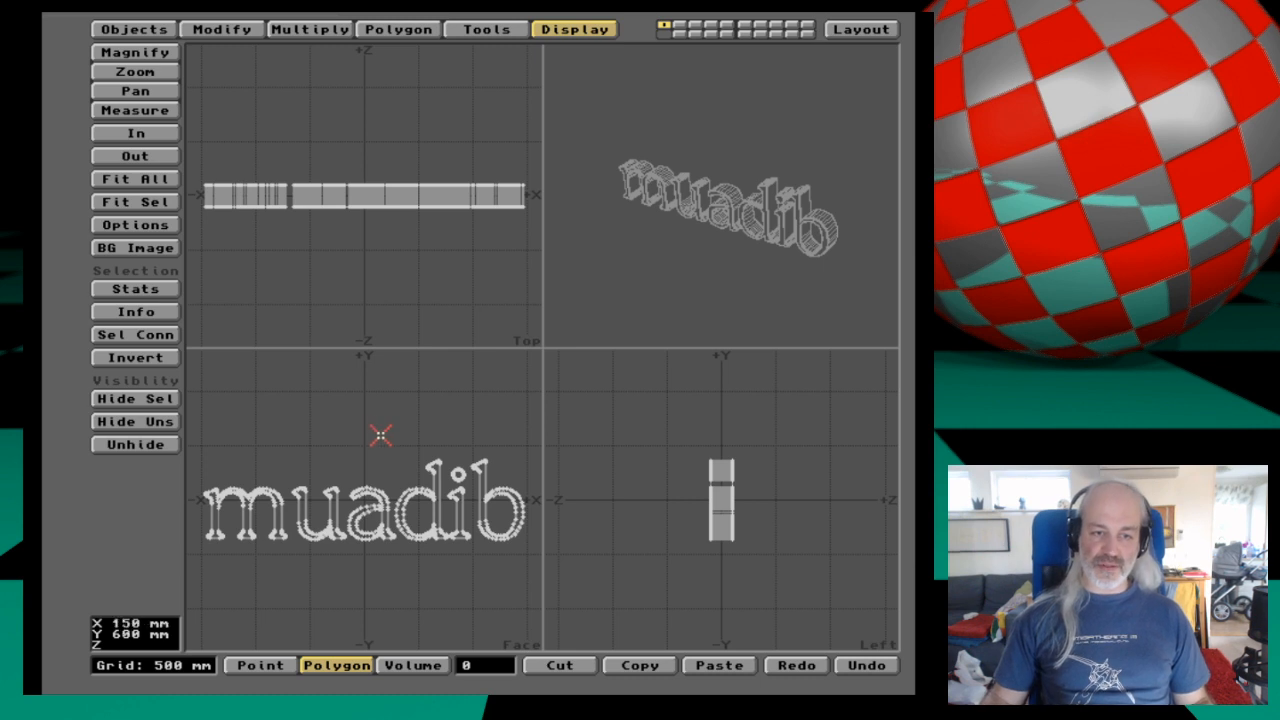
key("Delete")
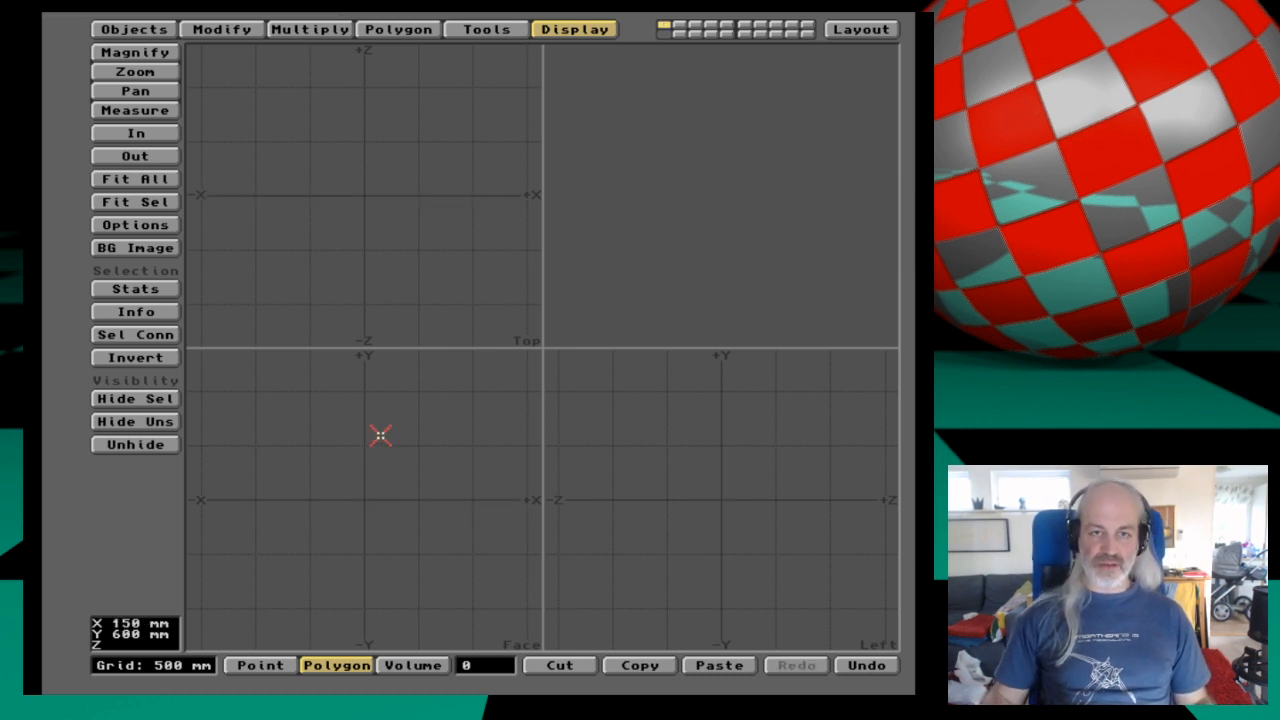
Open the Make Text dialog and choose the AcFuture font.
left_click(134, 29)
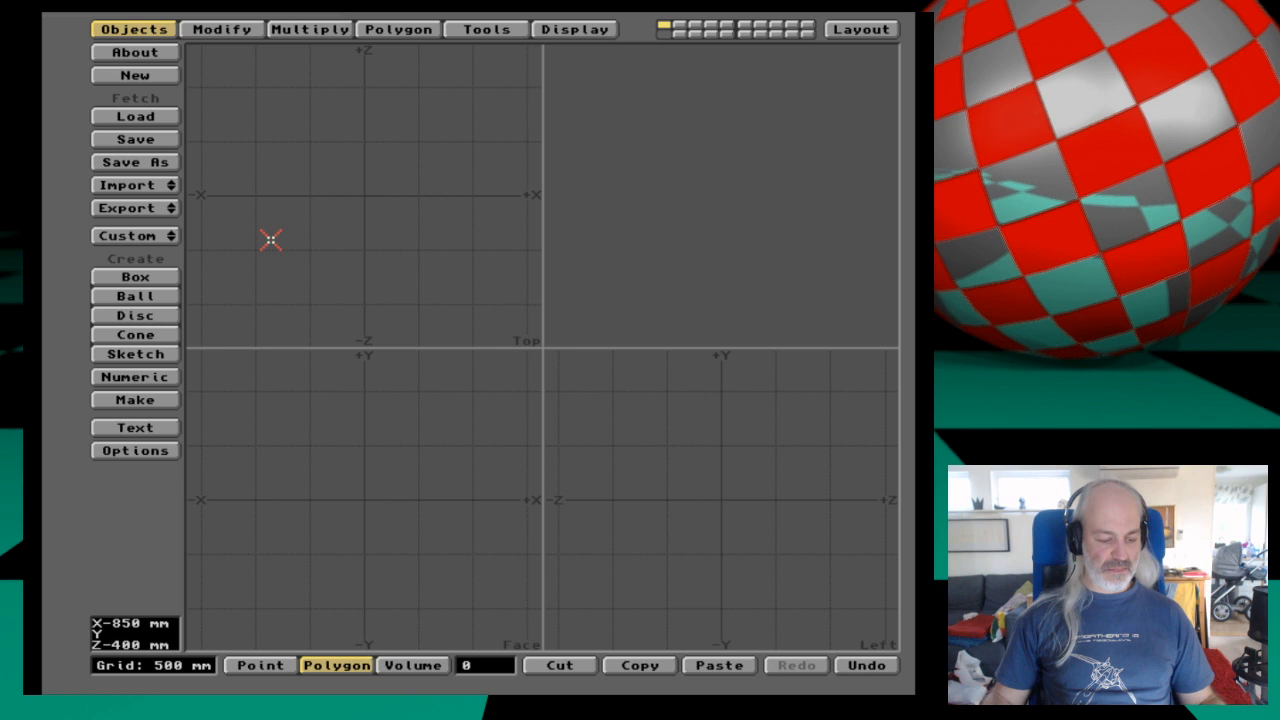
key("shift+w")
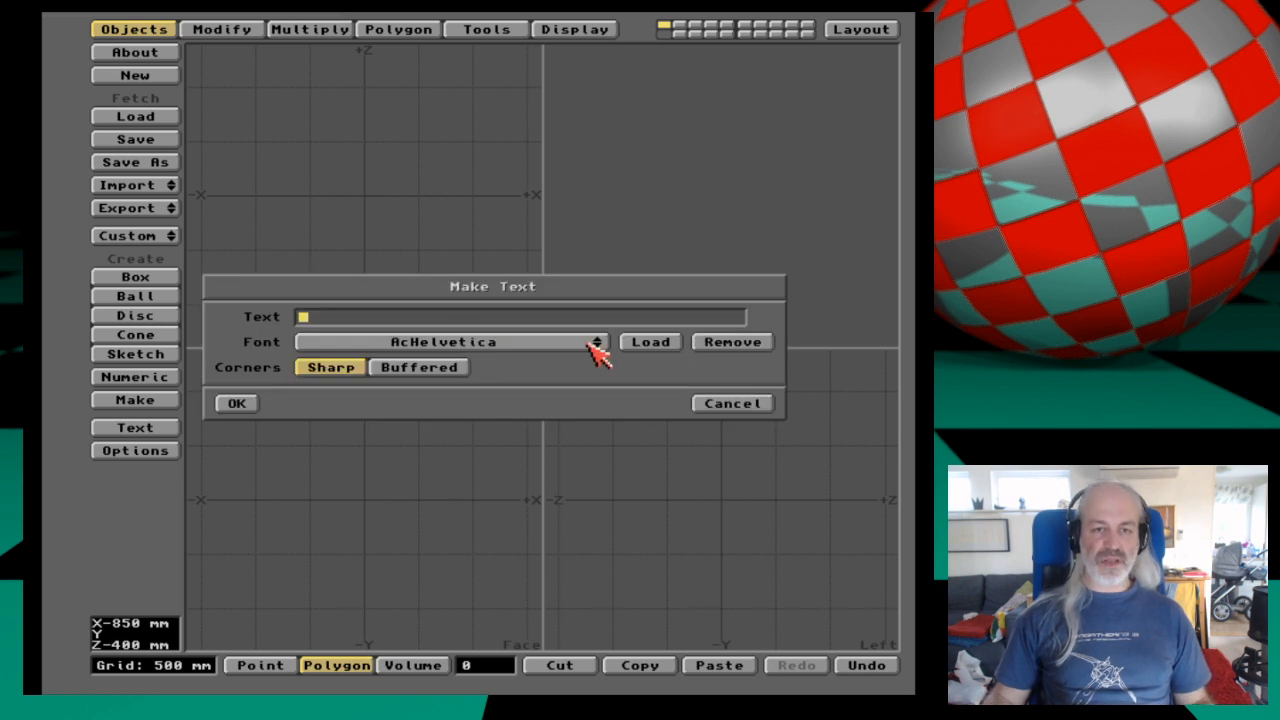
left_click(598, 344)
left_click_drag(593, 343, 620, 356)
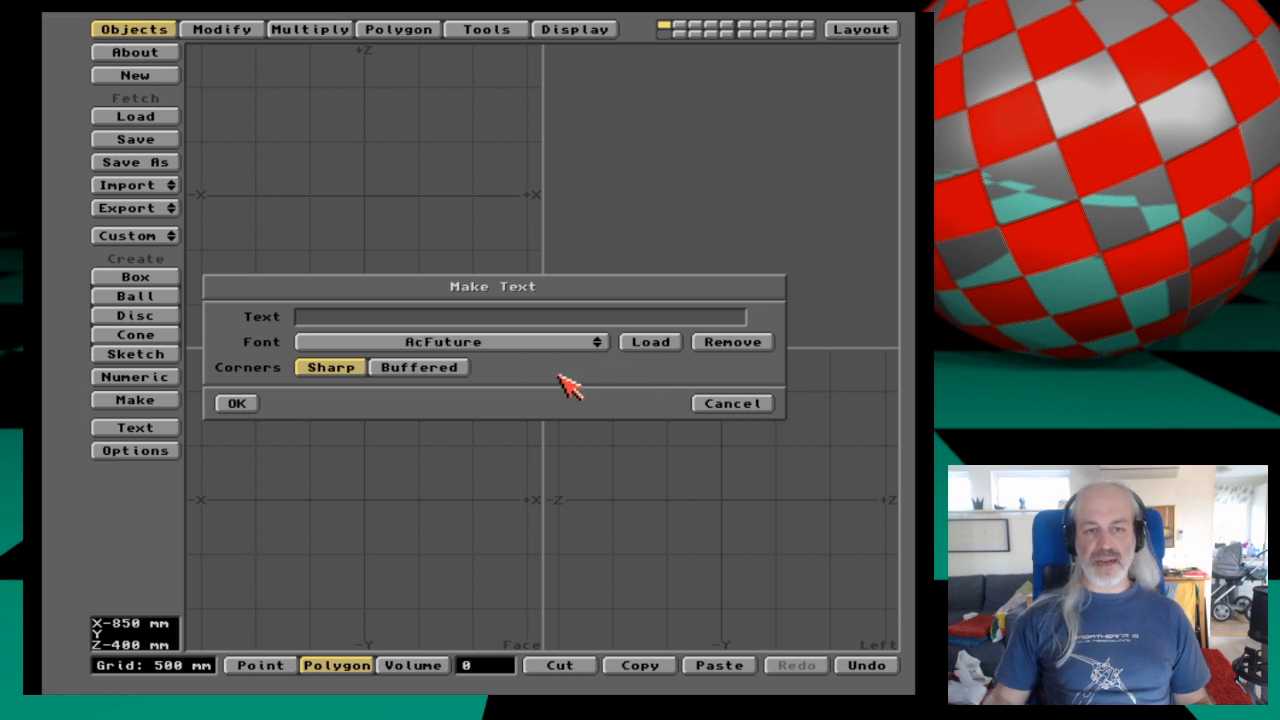
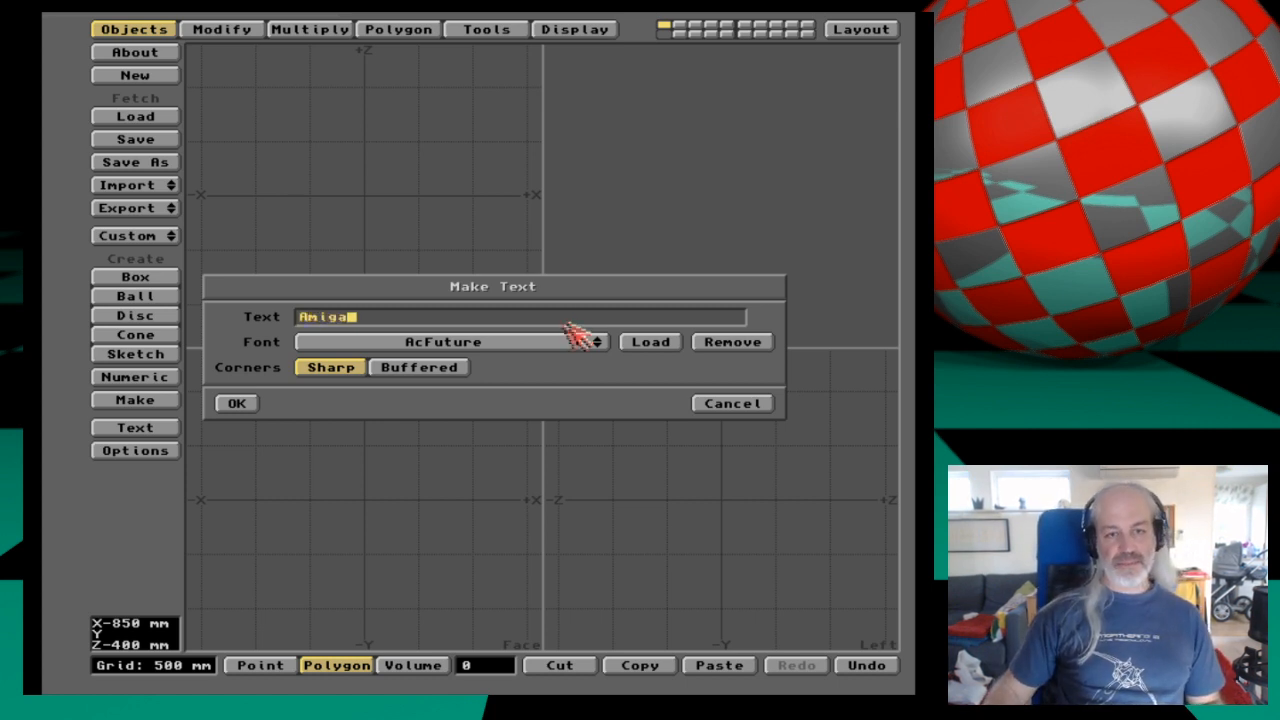
Create the text "Amiga" in the AcFuture font with sharp corners and fit it in all views.
left_click(584, 345)
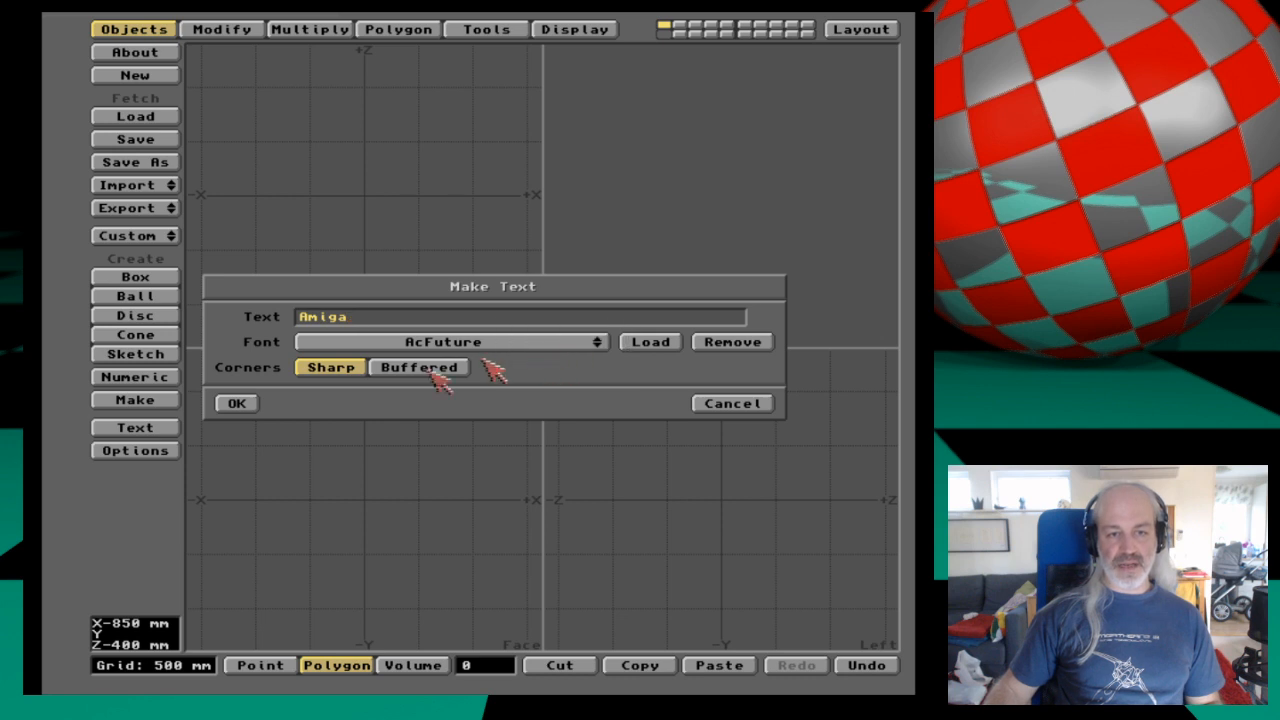
left_click(250, 405)
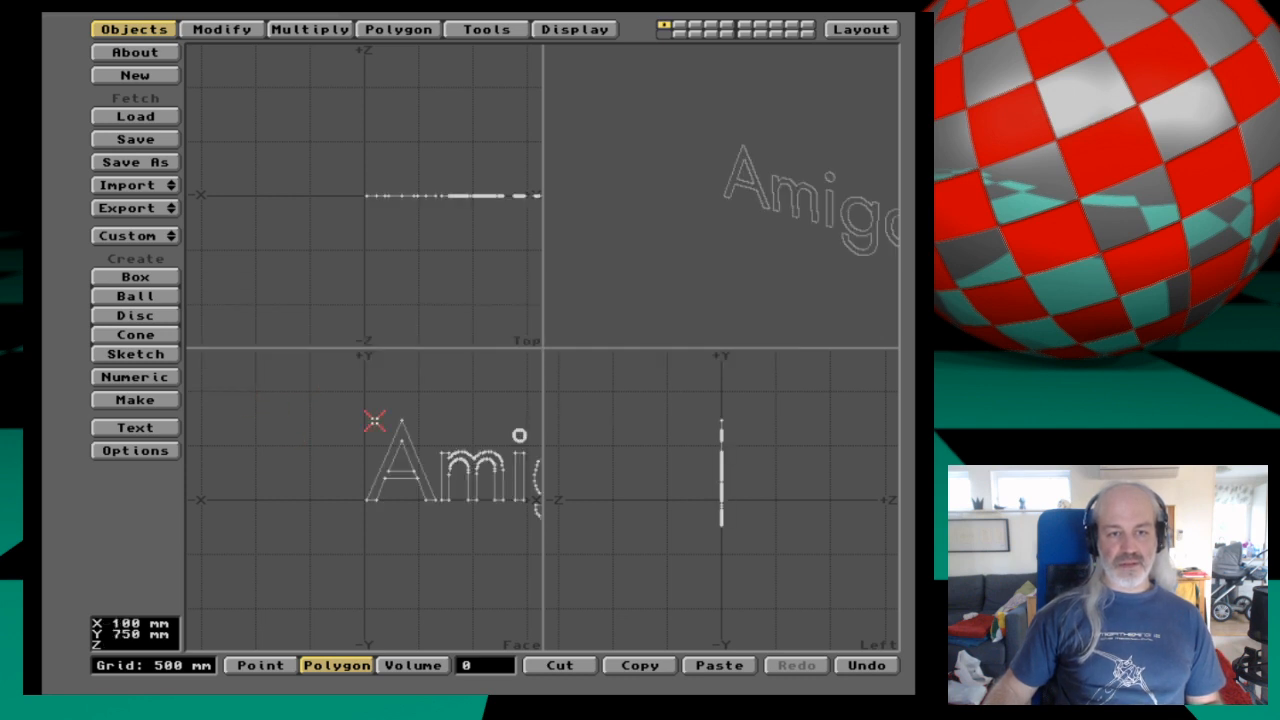
key("s")
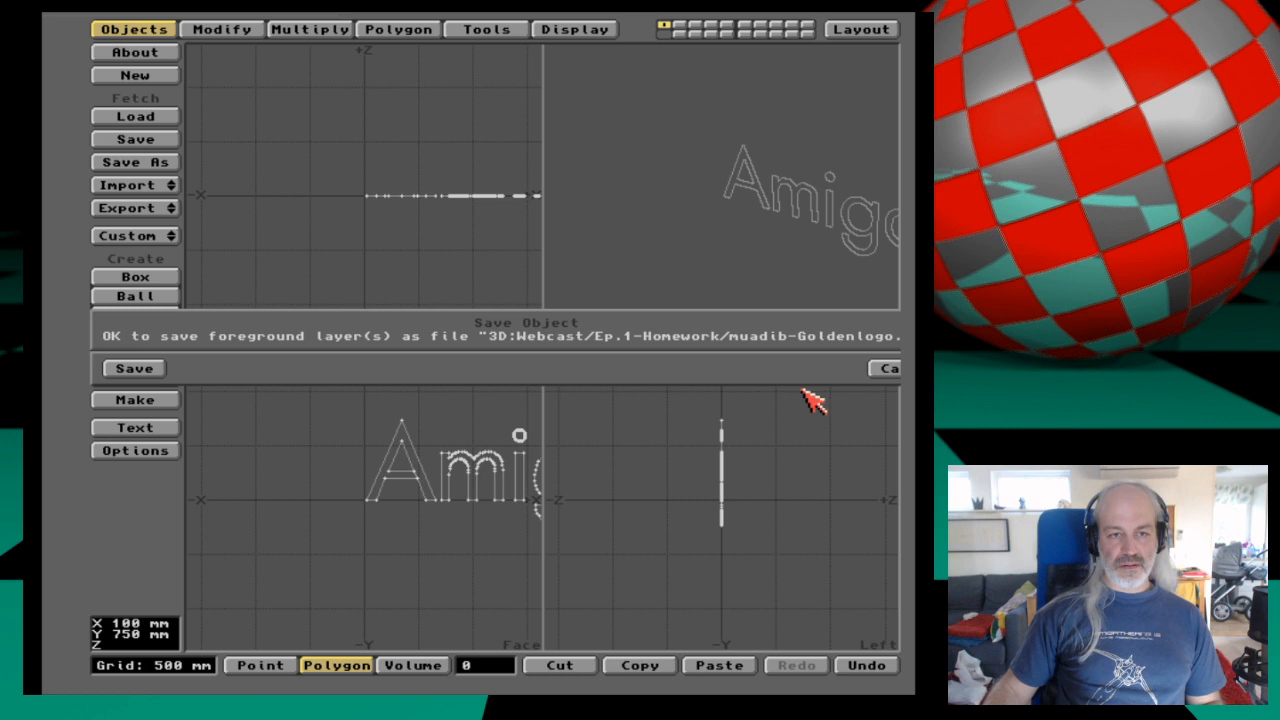
key("Return")
key("a")
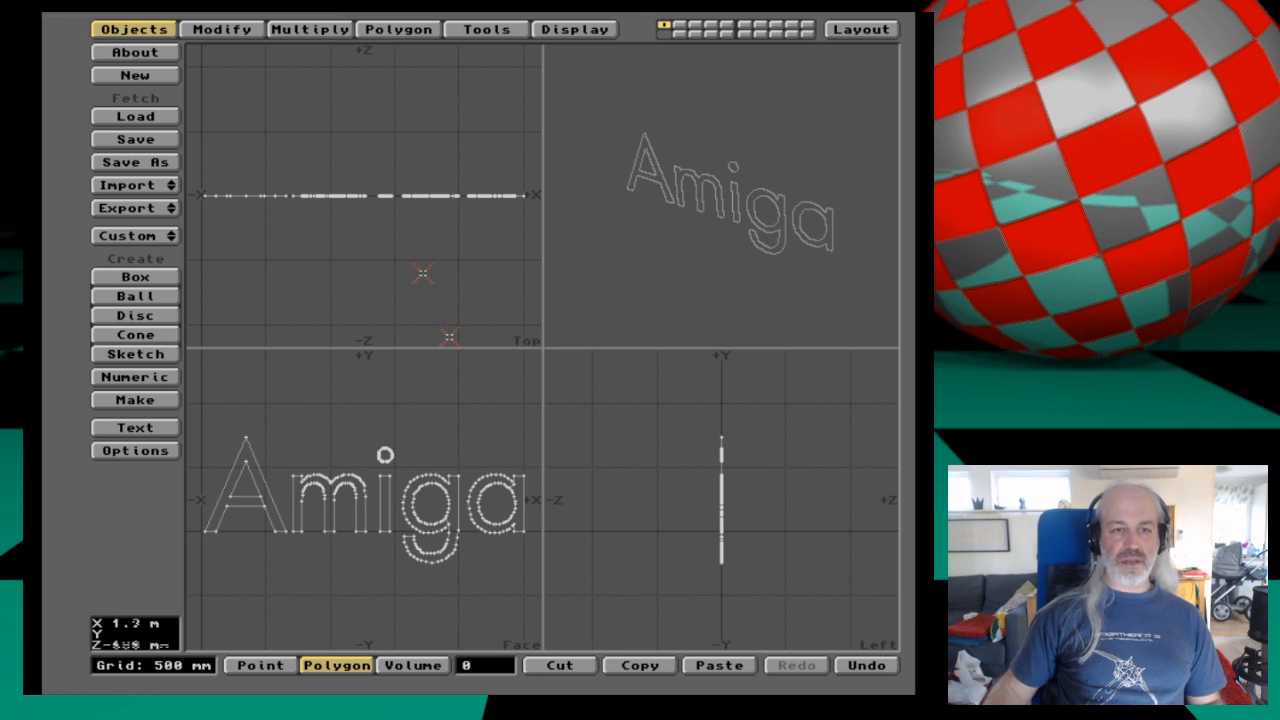
Extrude the Amiga text about 1 m along the Z axis.
left_click(318, 30)
left_click(150, 52)
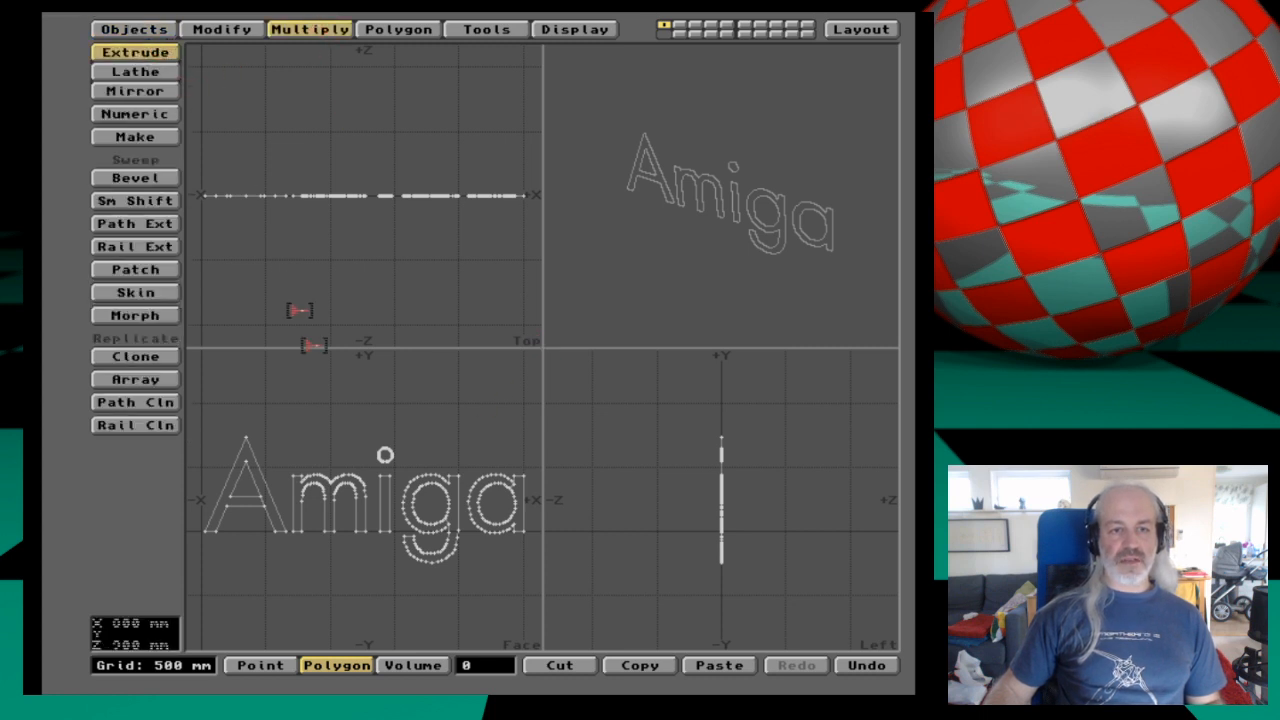
left_click(375, 488)
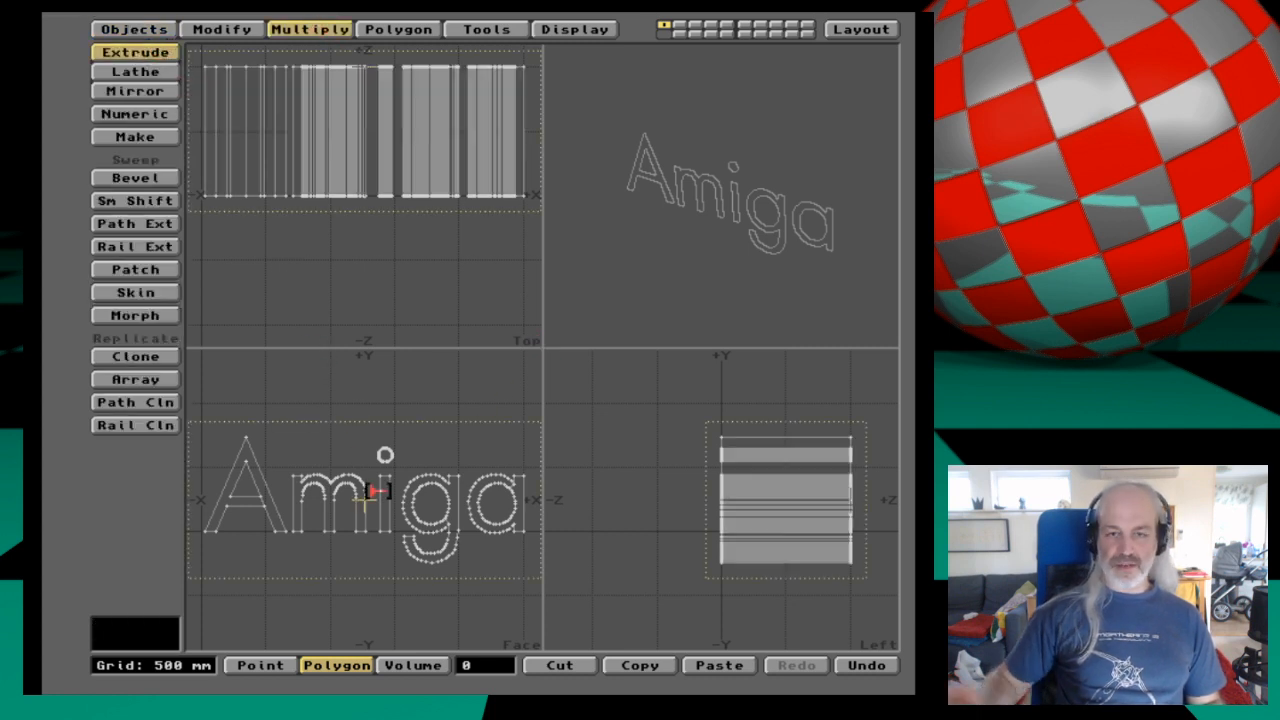
key("space")
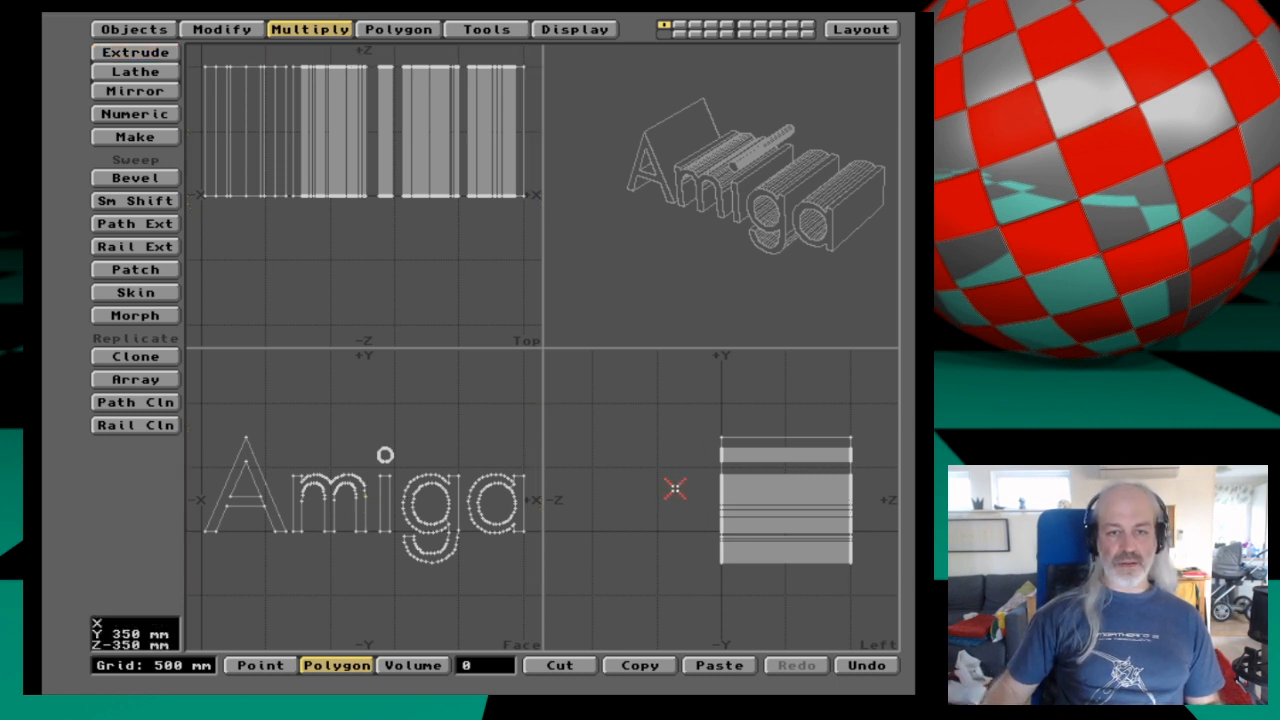
Select only the front-face polygons of all the extruded letters, leaving the sides and back unselected.
mouse_move(680, 408)
left_mouse_down()
mouse_move(780, 470)
mouse_move(733, 618)
left_mouse_up()
mouse_move(733, 618)
right_mouse_down()
mouse_move(686, 514)
mouse_move(695, 385)
right_mouse_up()
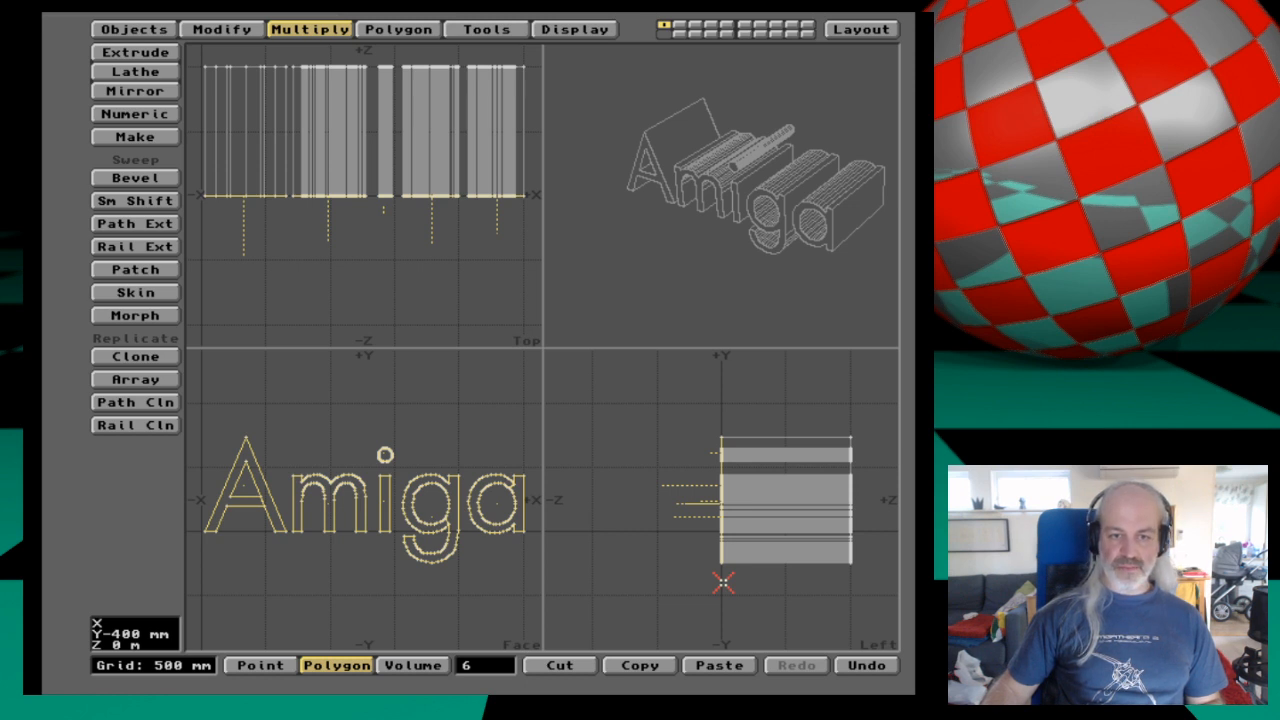
key("F2")
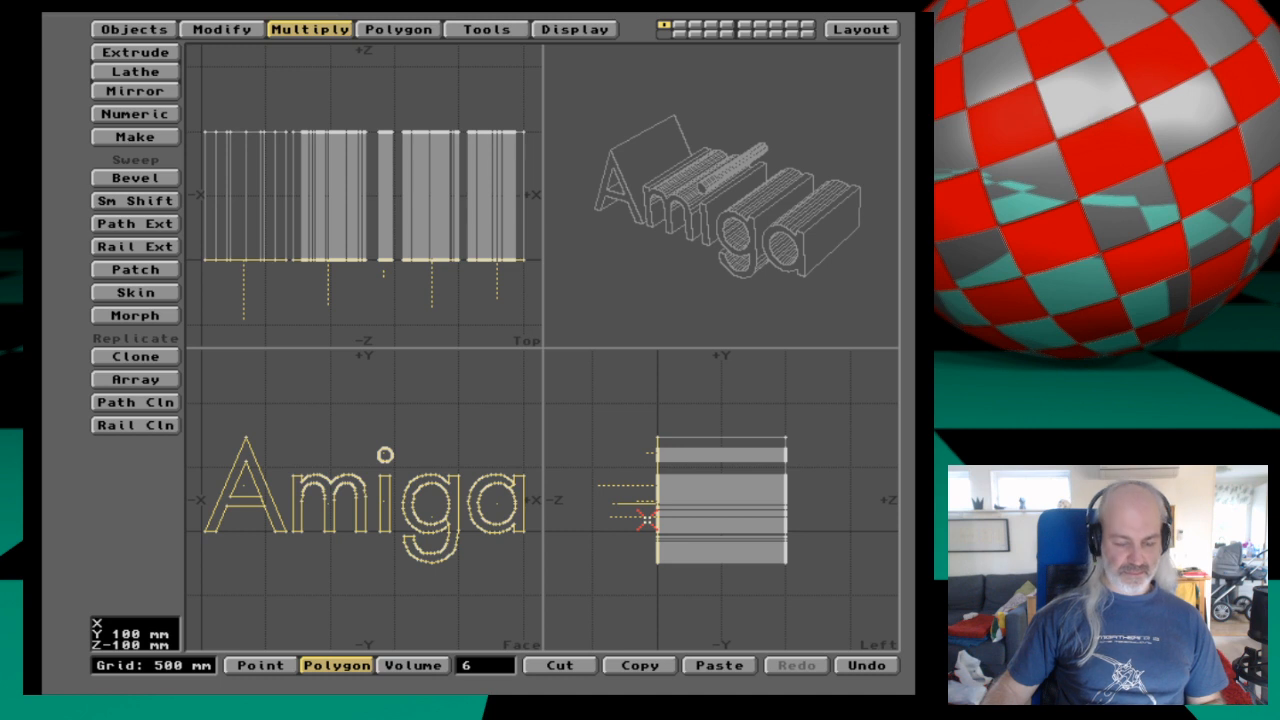
key("Left")
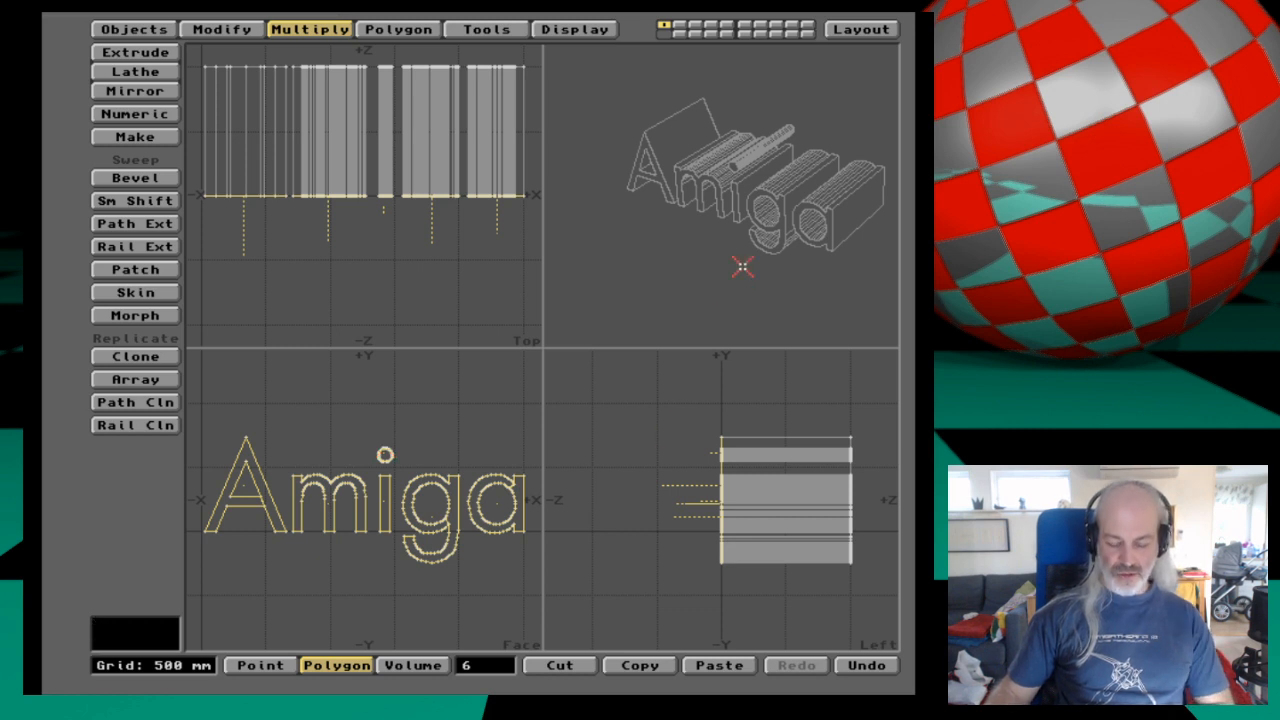
Examine the front face of the i's dot up close and look over the Bevel settings without applying them.
key("period")
key("period")
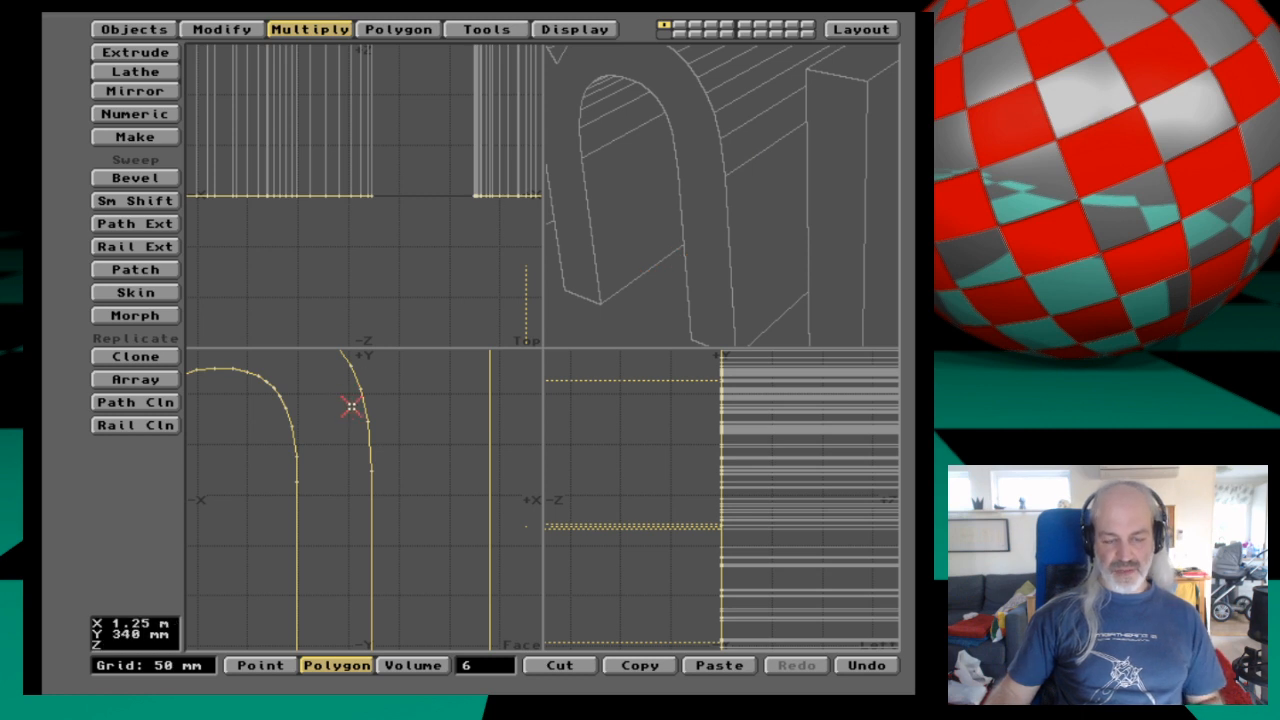
left_click_drag(351, 406, 234, 702, "alt")
left_click_drag(352, 449, 320, 460, "alt")
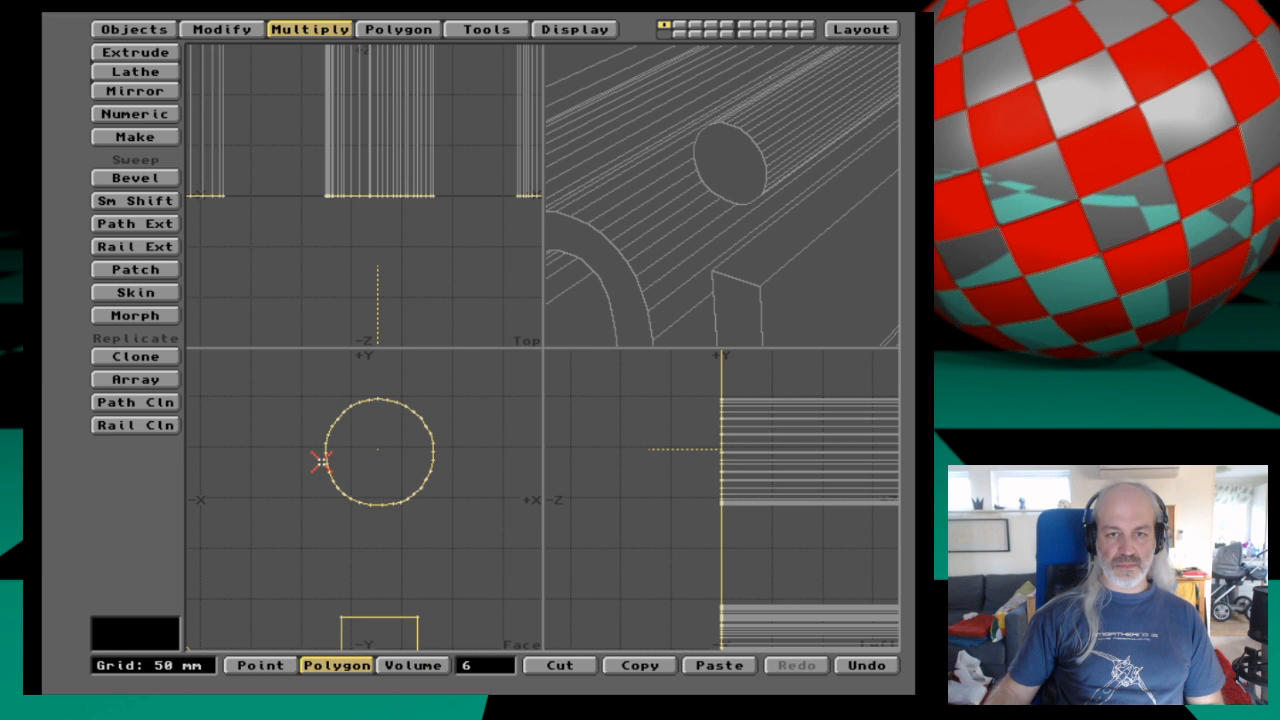
left_click_drag(343, 545, 354, 517, "alt")
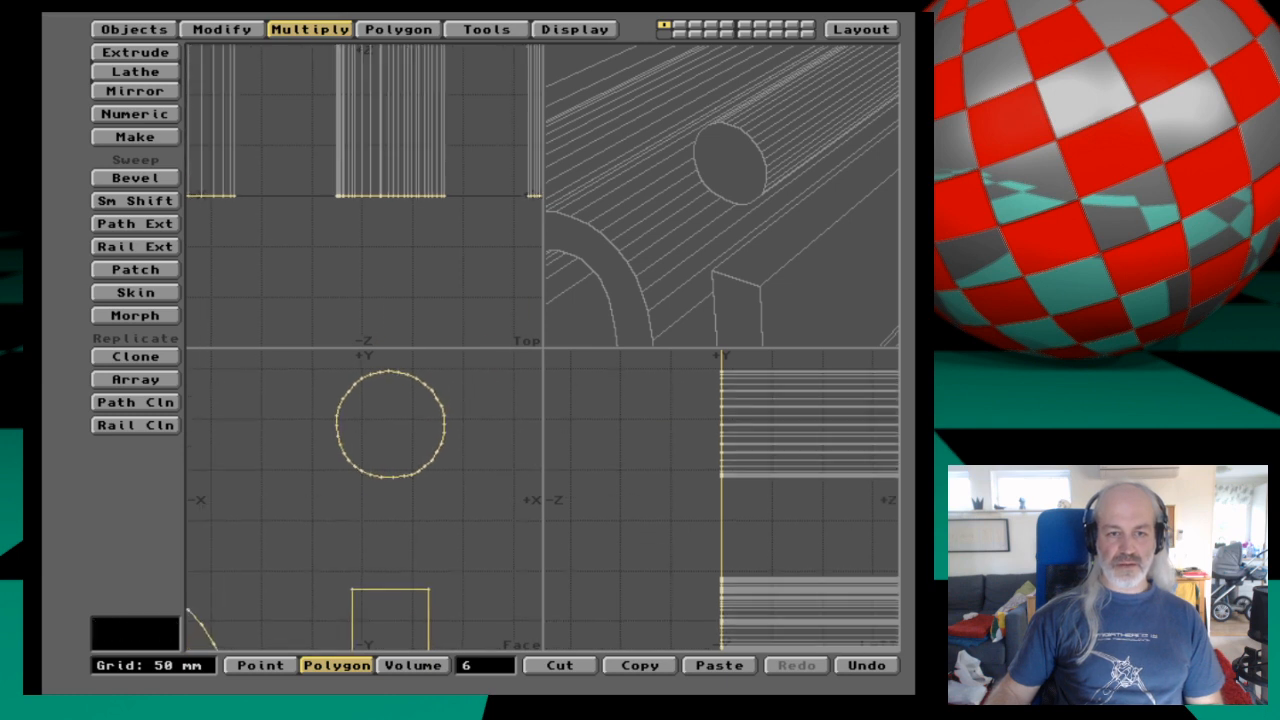
left_click_drag(638, 513, 702, 513, "alt")
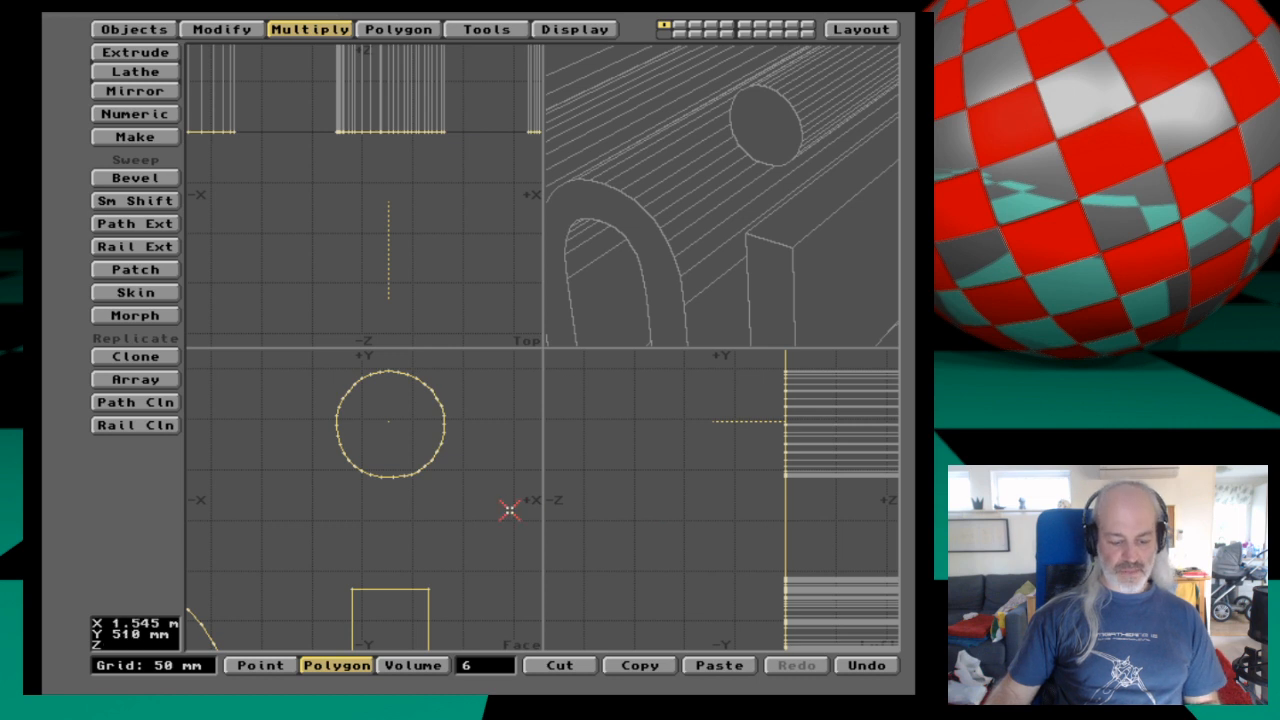
key("b")
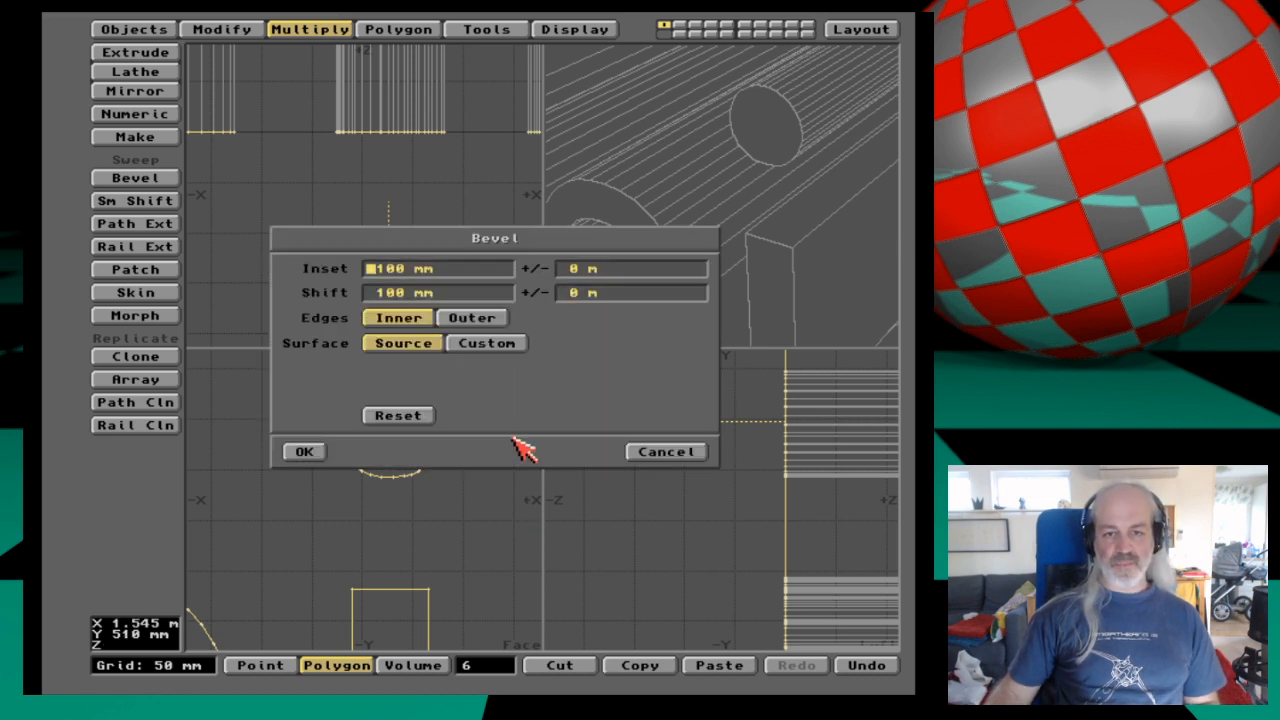
left_click(658, 456)
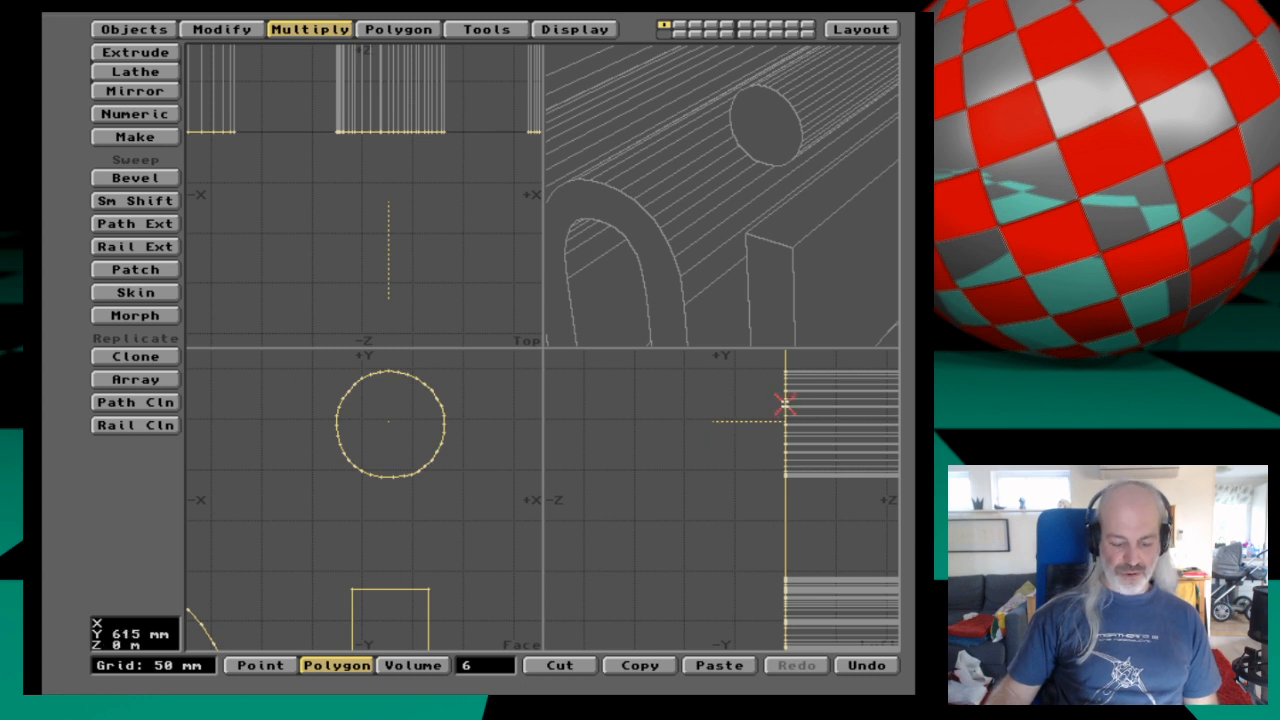
Bevel the selected front faces with a 10 mm inset and a 10 mm shift.
key("b")
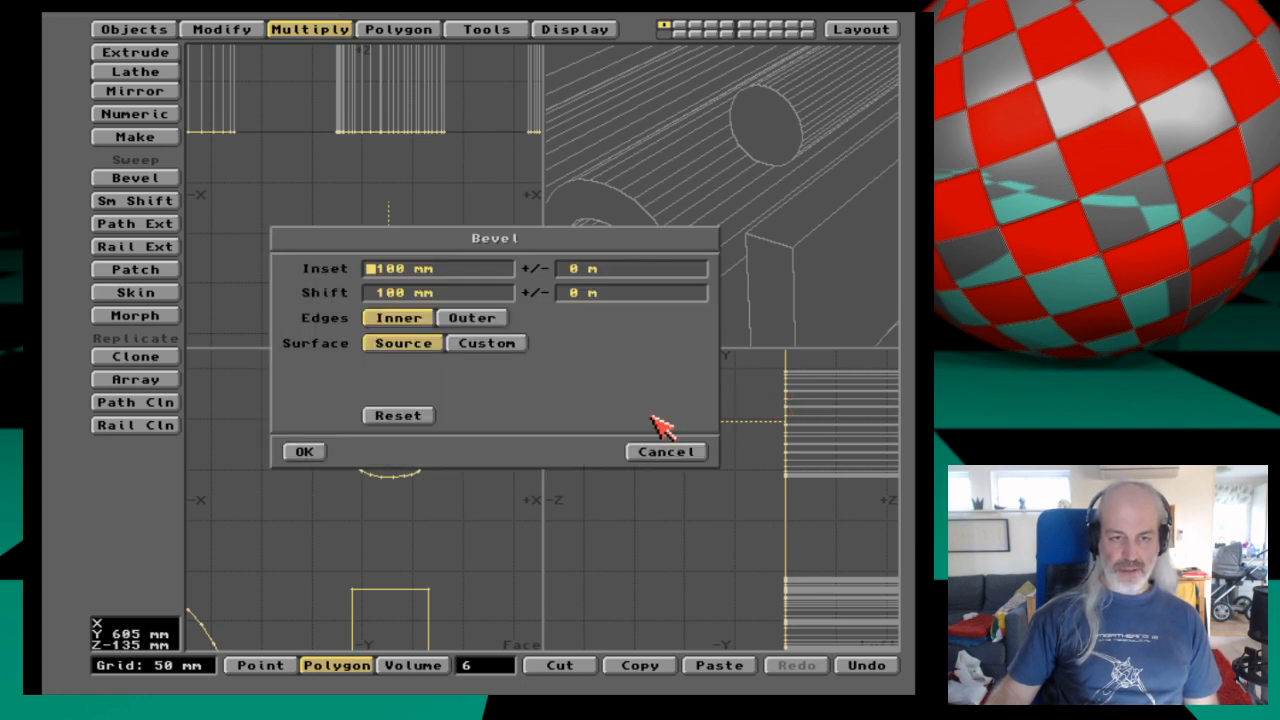
key("Right")
key("Right")
key("Delete")
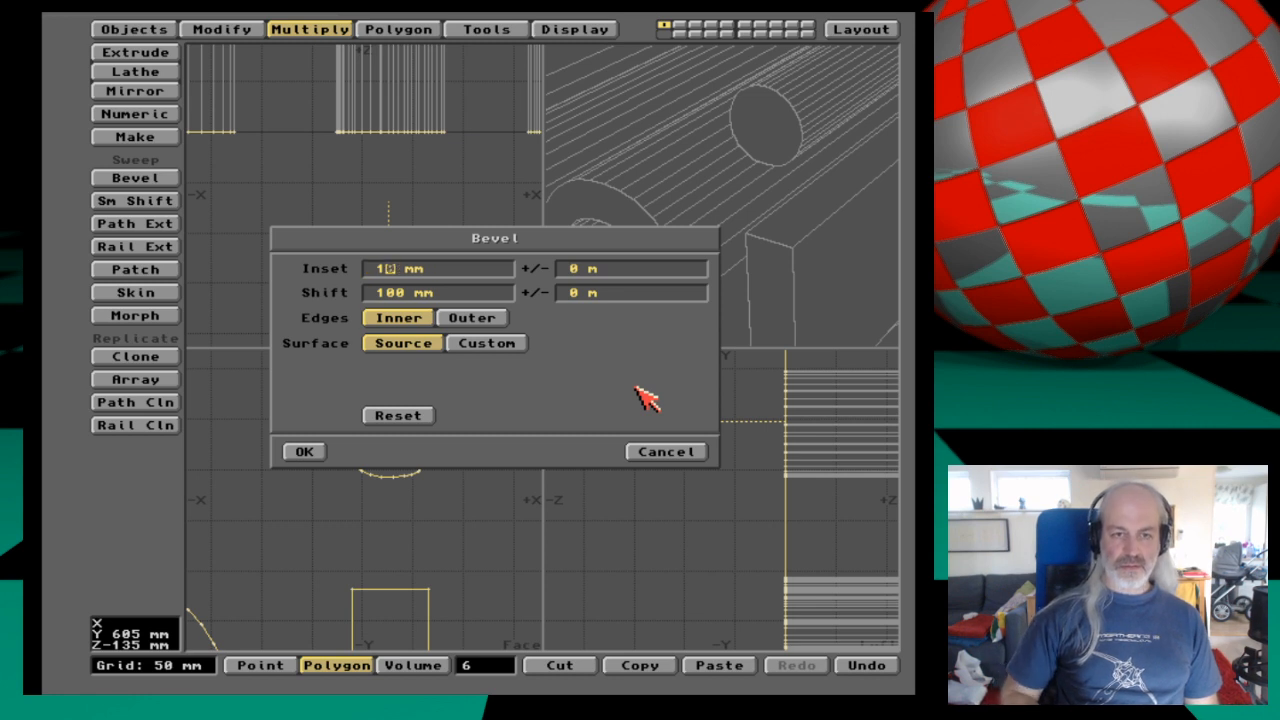
key("Tab")
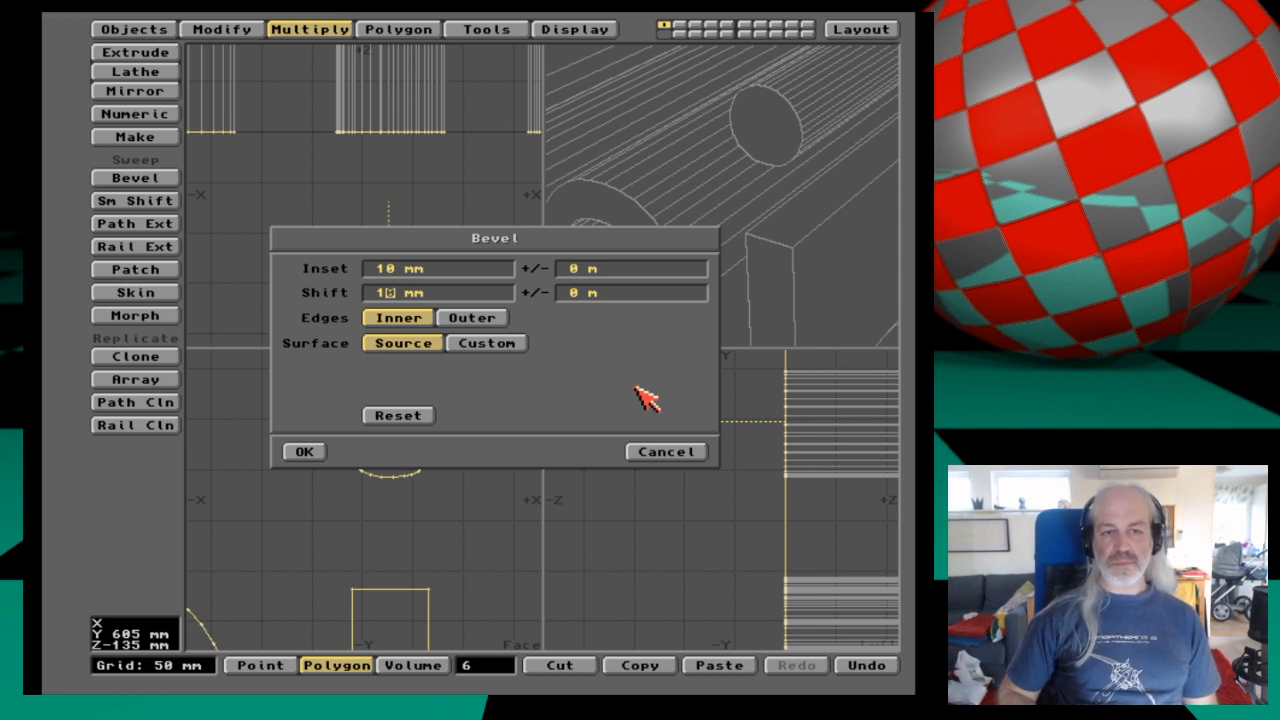
key("Return")
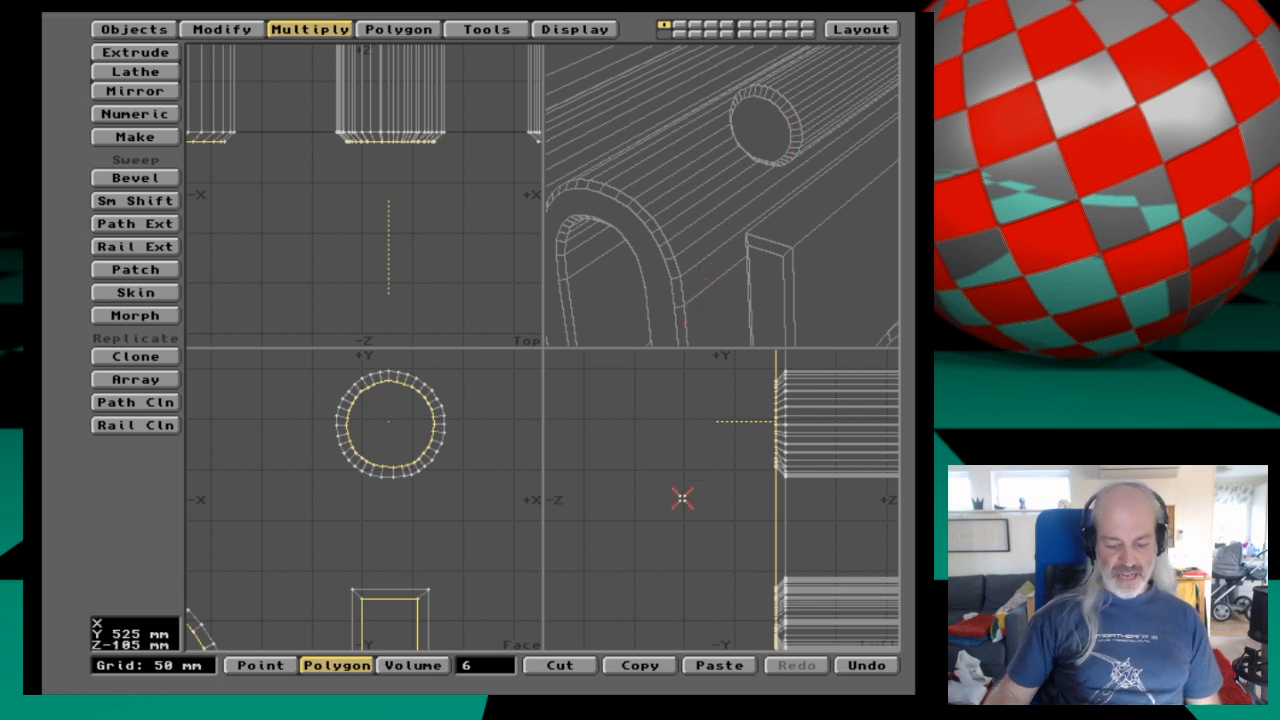
Undo the bevel and try it on the front faces with a 30 mm inset and 10 mm shift.
key("u")
key("b")
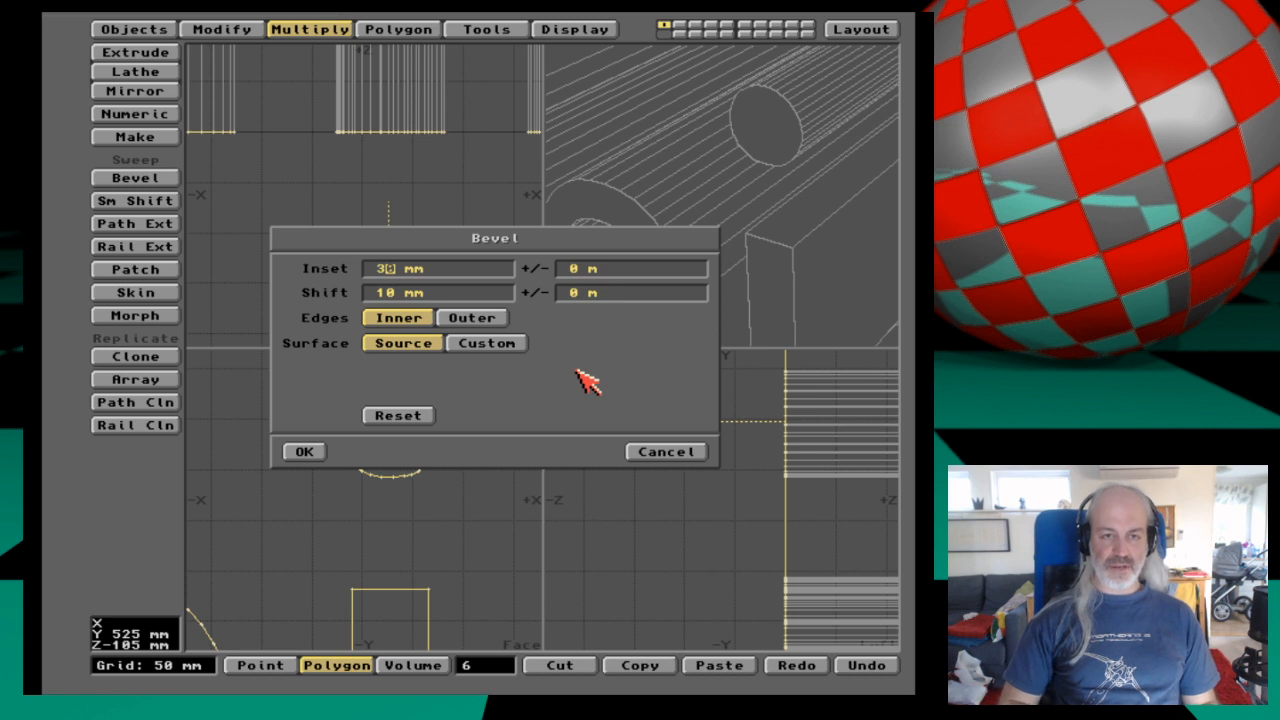
key("Return")
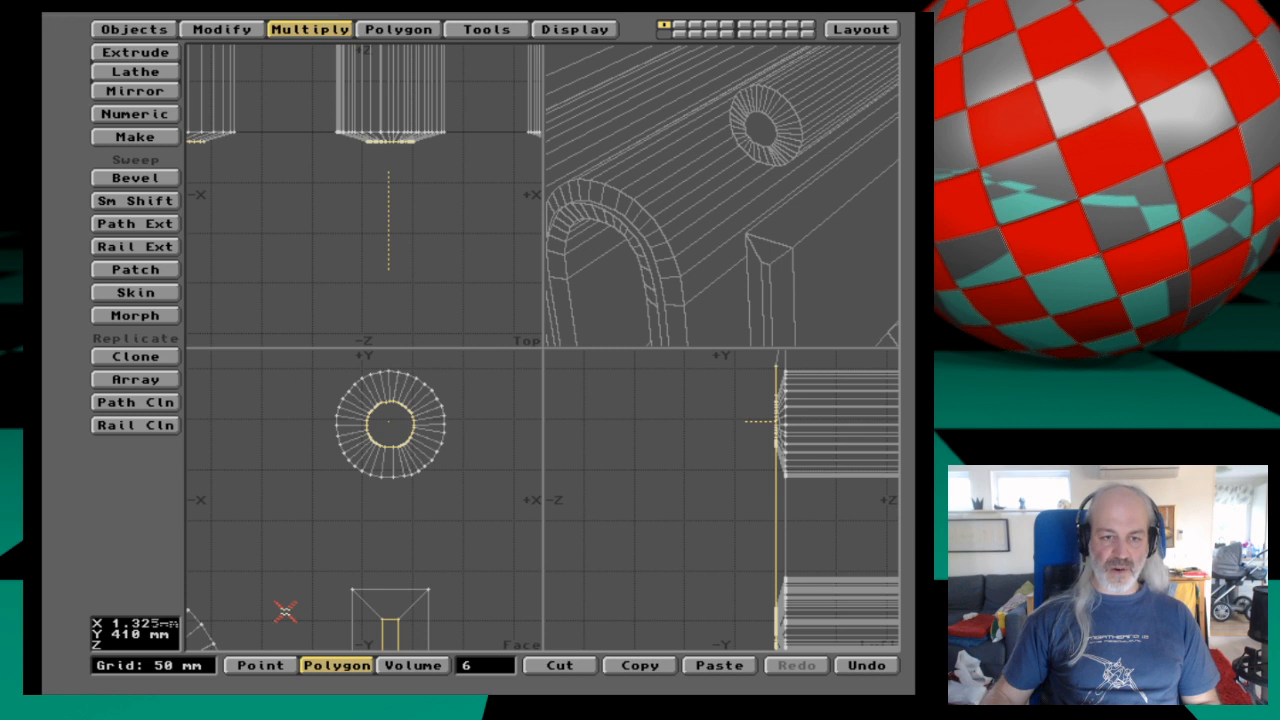
Examine the wide bevel on the stems of the m and i and where the final a's bowl meets its stem, also in perspective.
key("g")
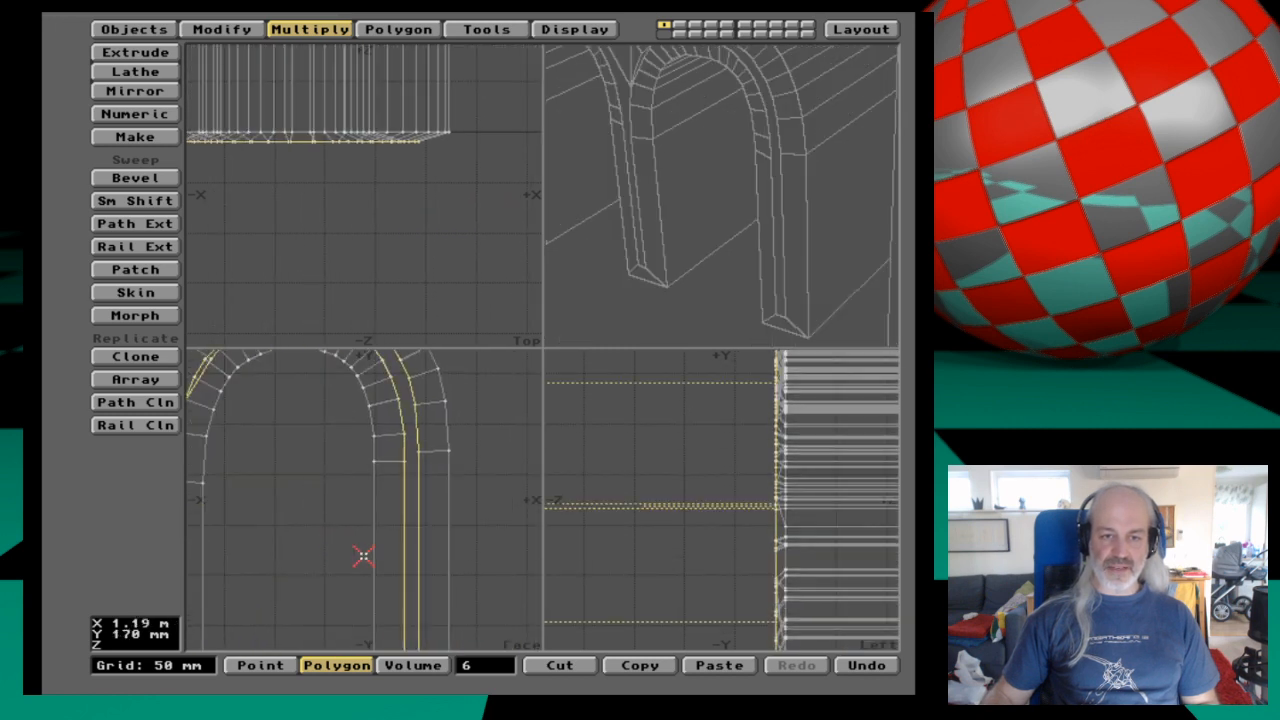
key("g")
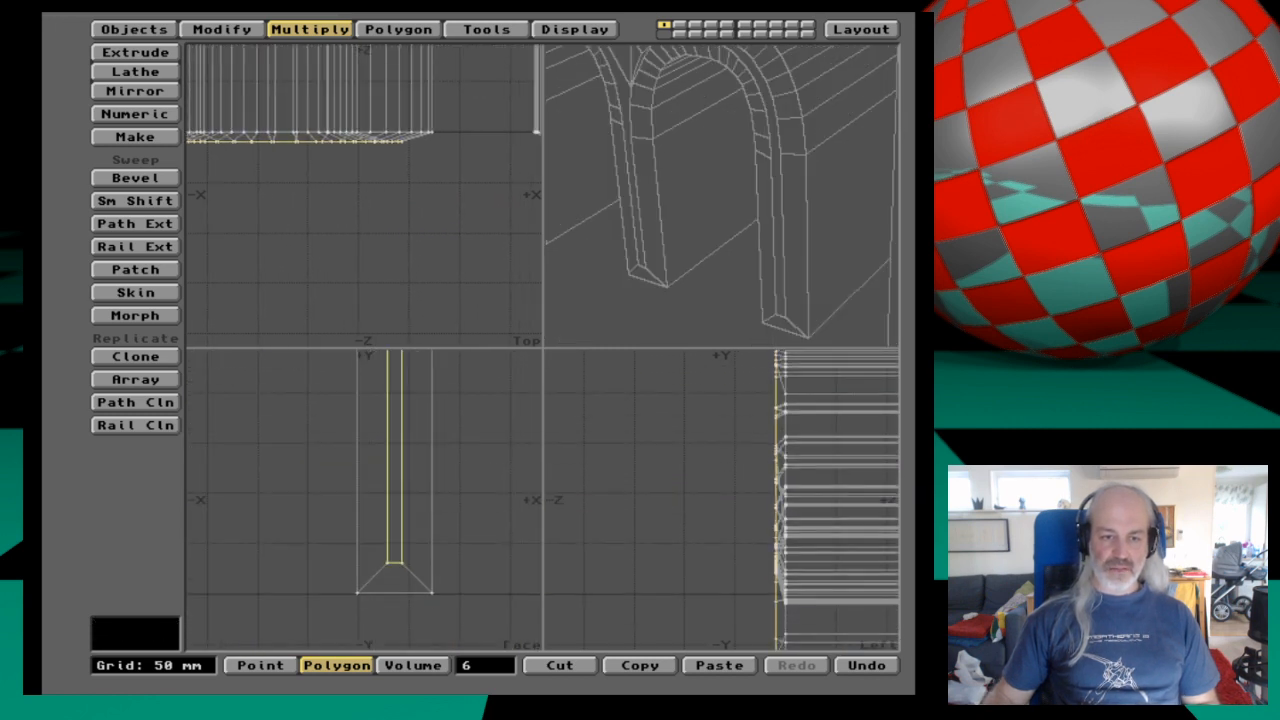
key("g")
key("g")
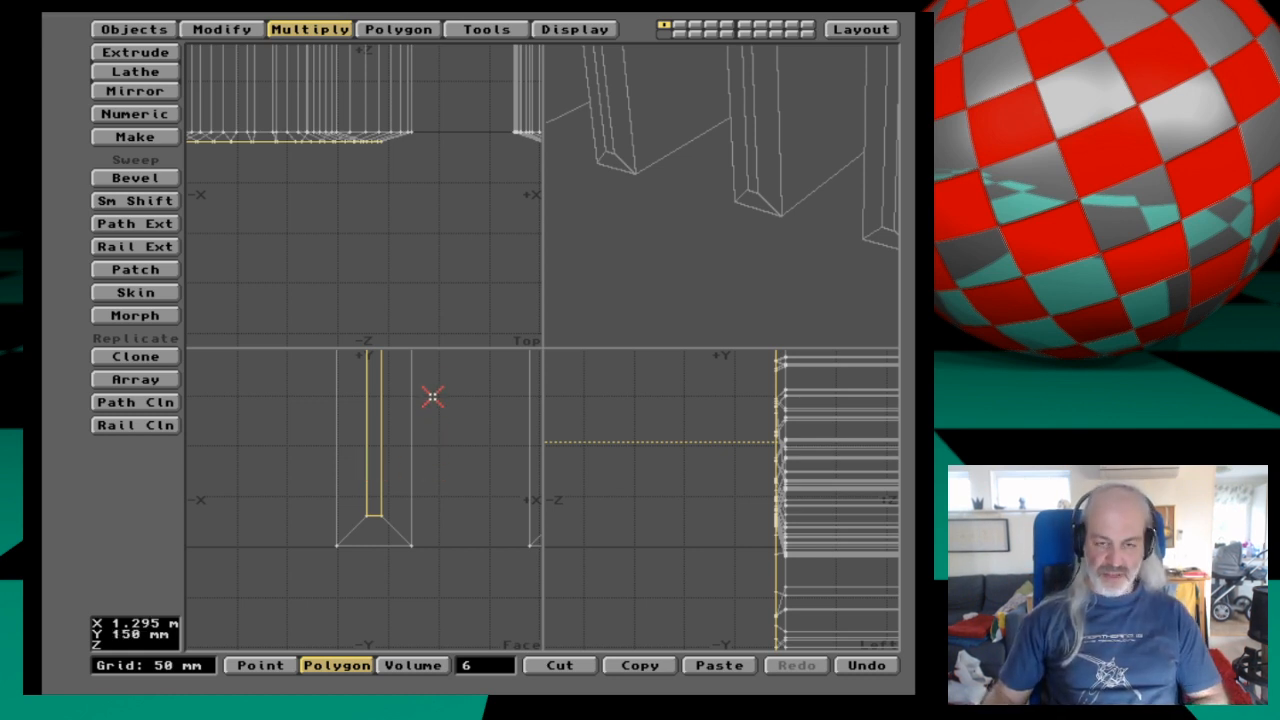
key("comma")
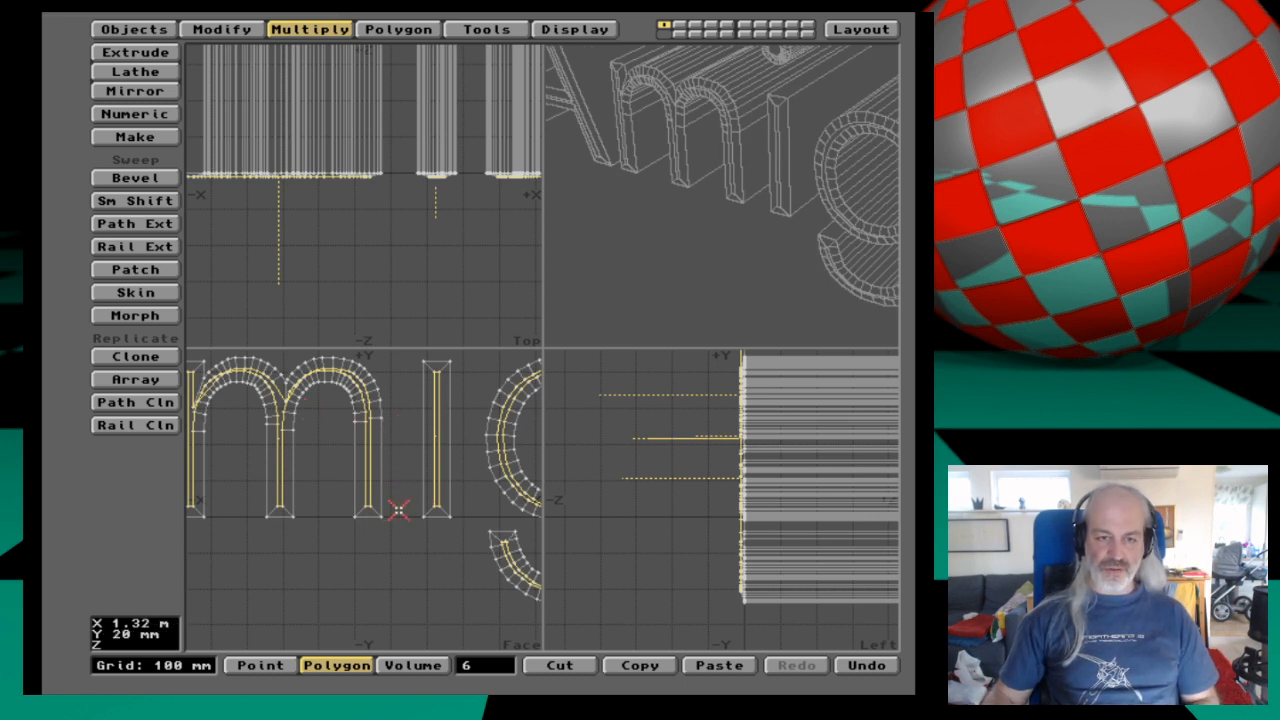
key("Right")
left_click_drag(300, 540, 247, 554, "alt")
left_click_drag(400, 508, 425, 551, "alt")
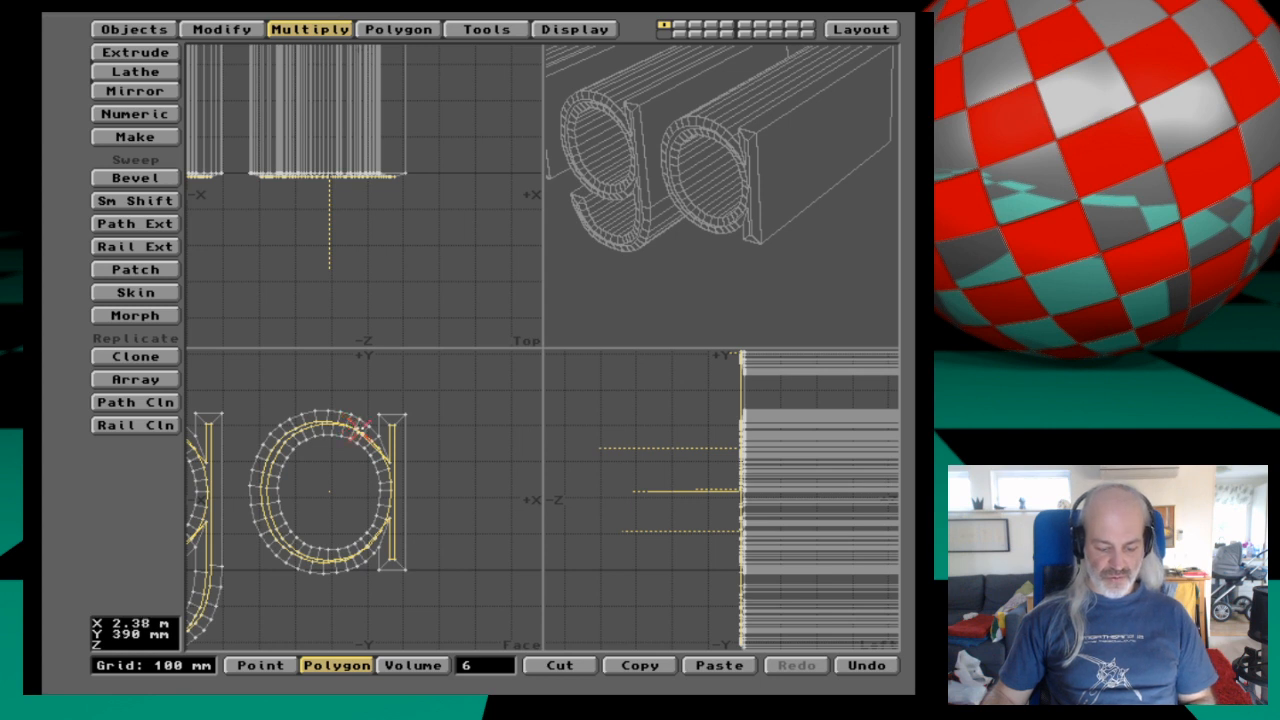
key(".")
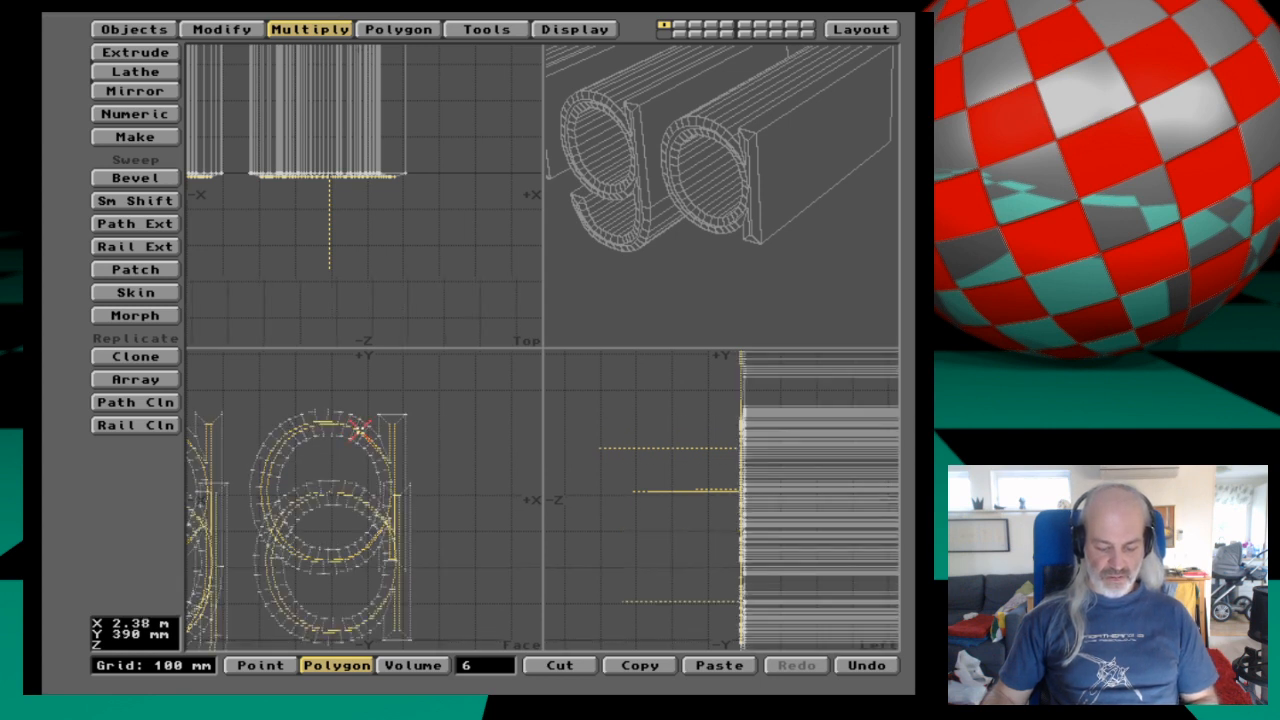
key(".")
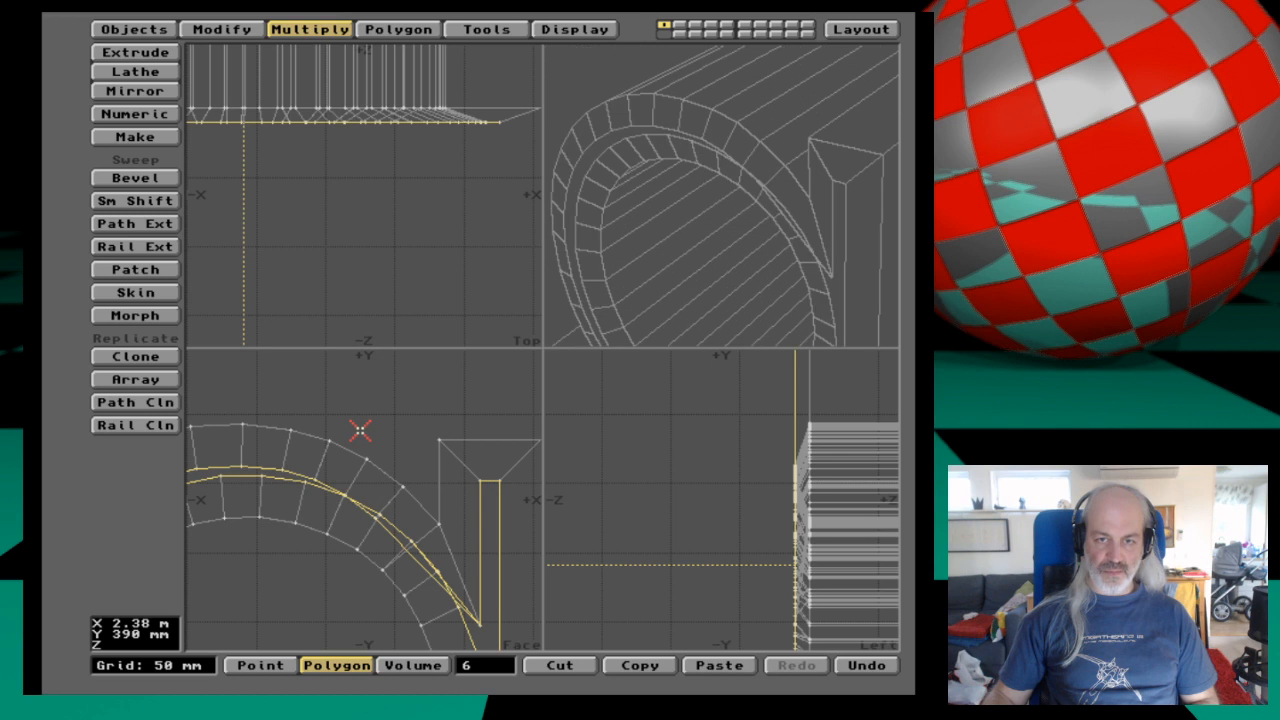
left_click_drag(817, 198, 851, 123)
left_click_drag(703, 271, 741, 235)
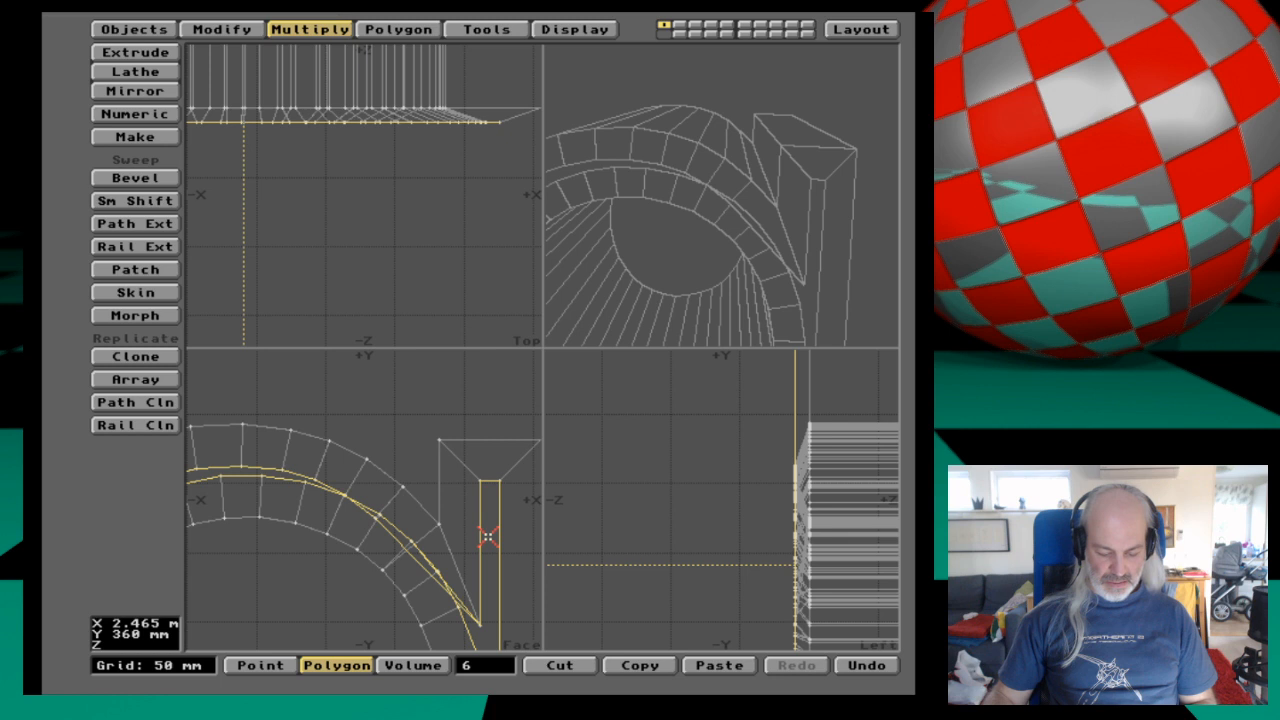
Undo the 30 mm bevel and bevel the front faces again with a 10 mm inset and 10 mm shift.
key("u")
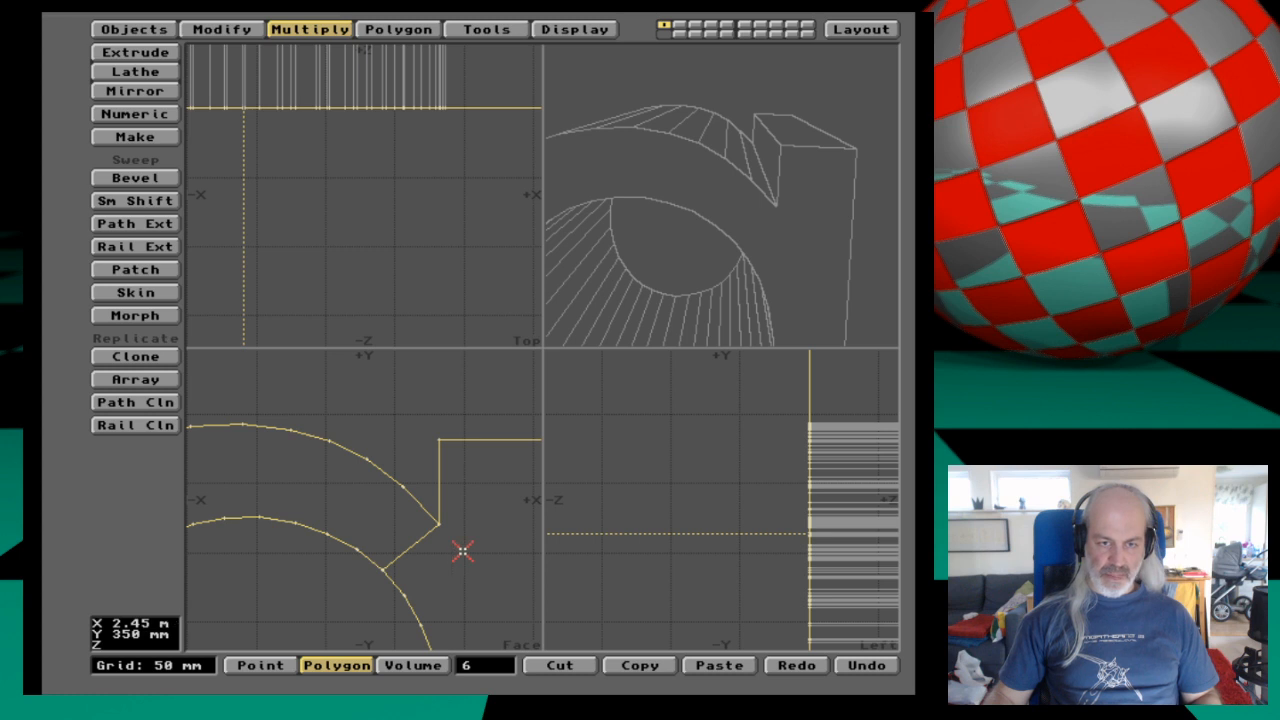
key("b")
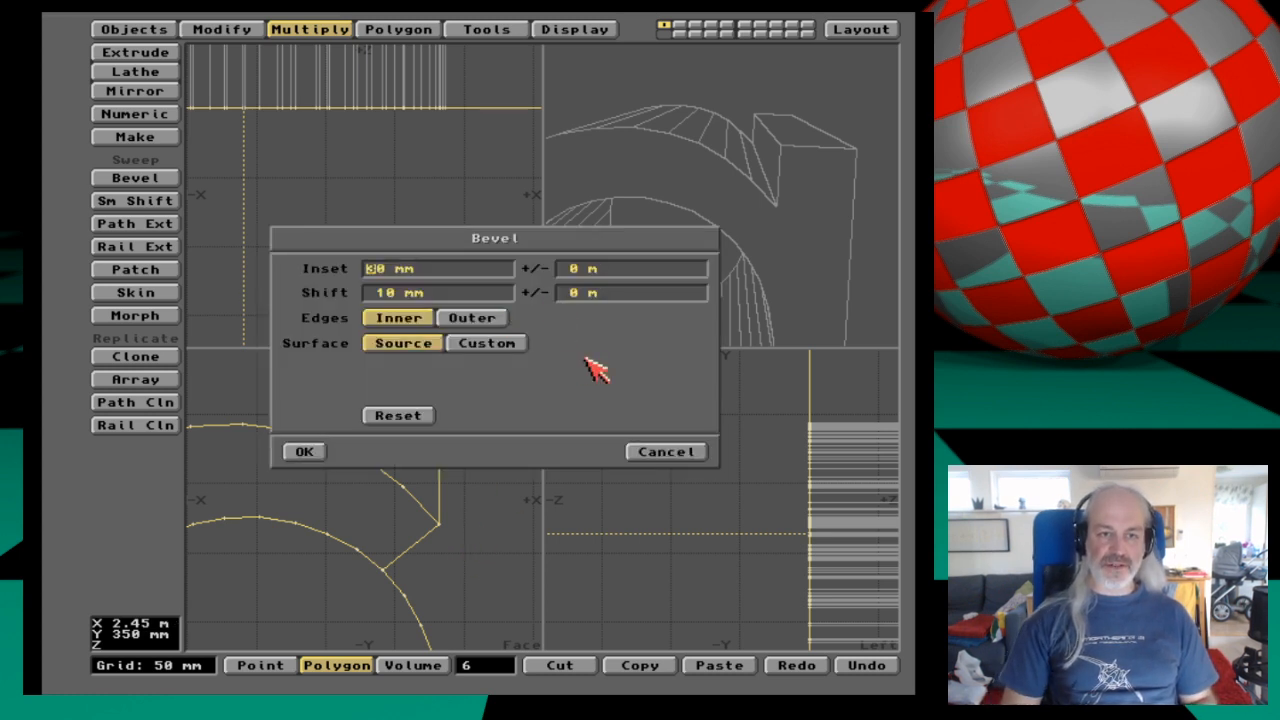
type("1")
key("Tab")
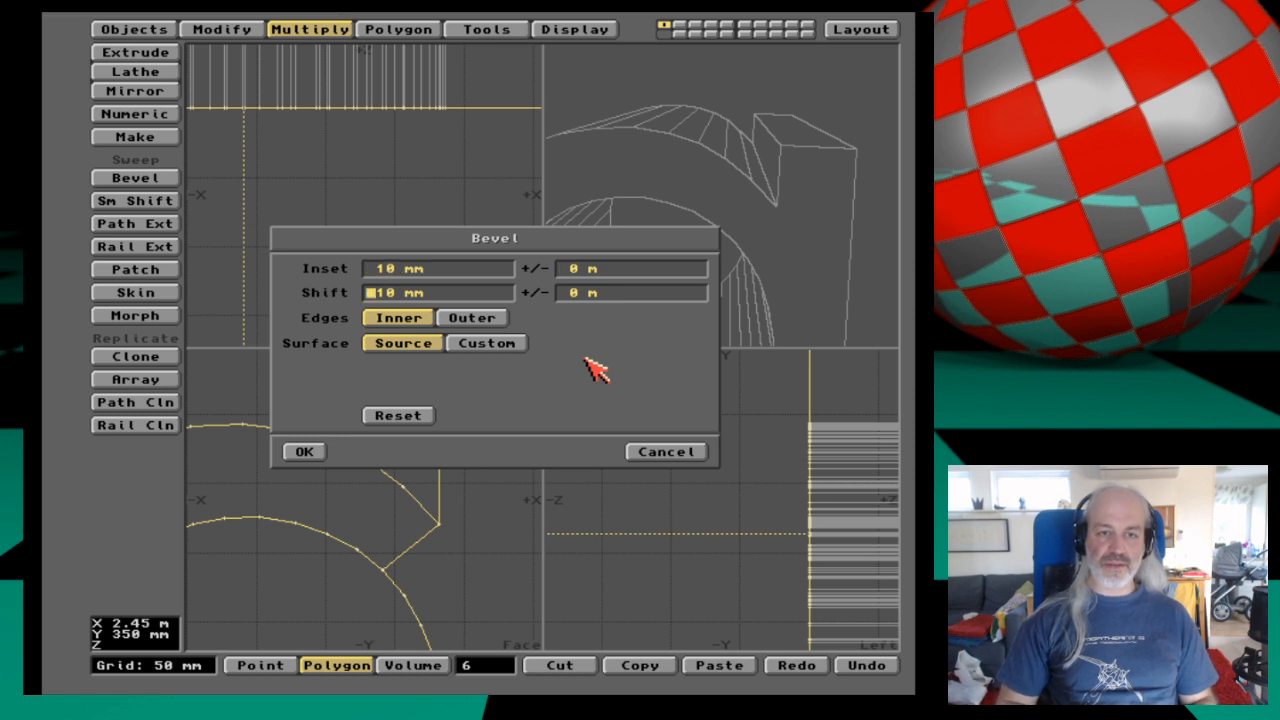
key("Tab")
key("Return")
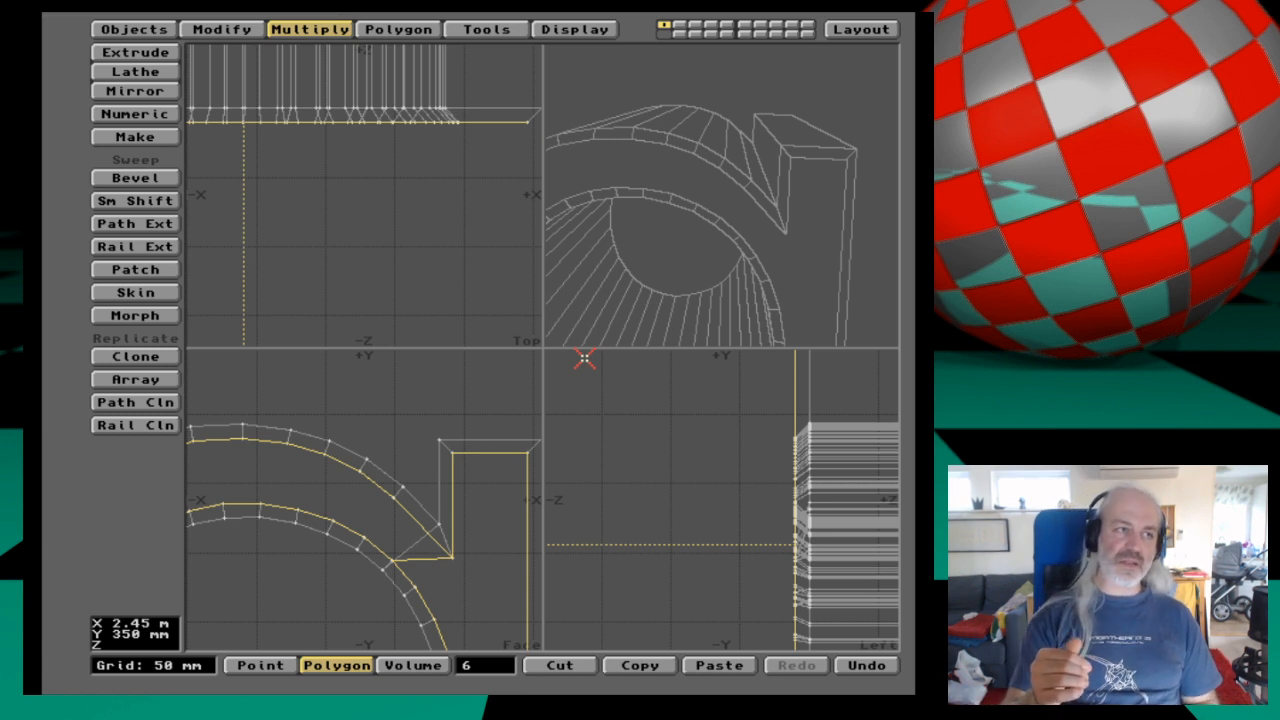
Bevel the selected front faces once more with a 20 mm inset and a 10 mm shift.
key("b")
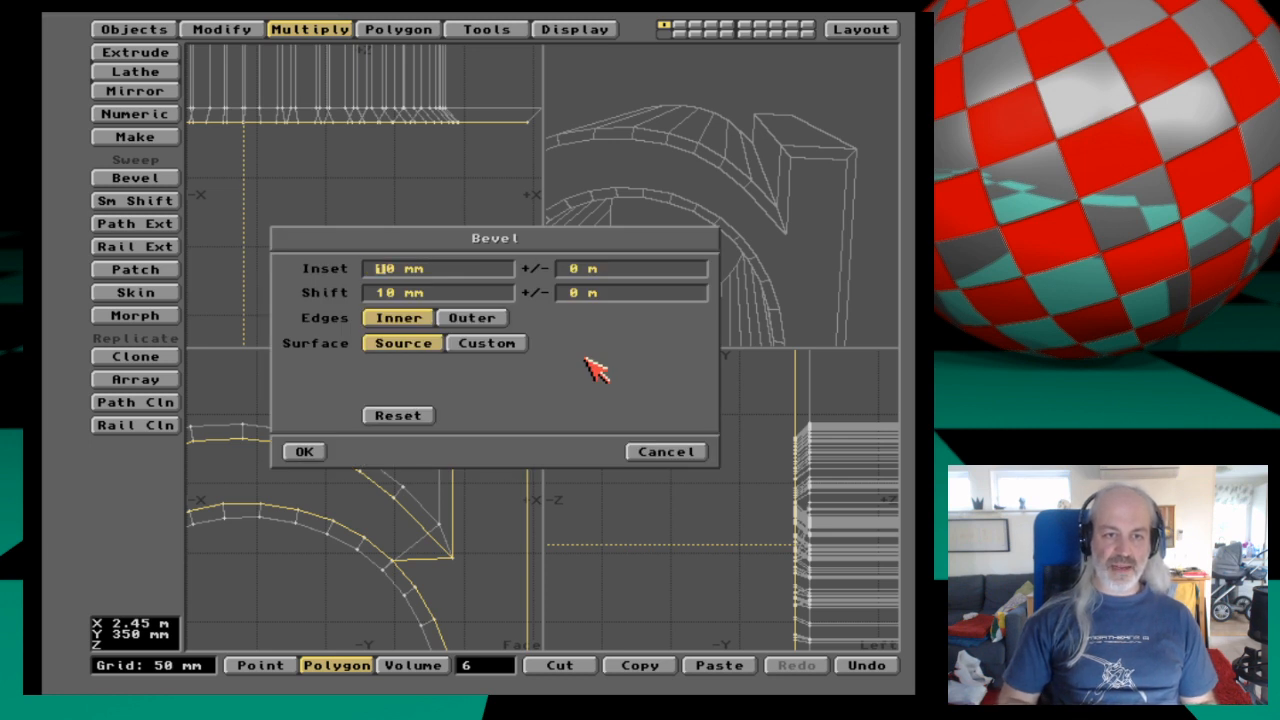
type("2")
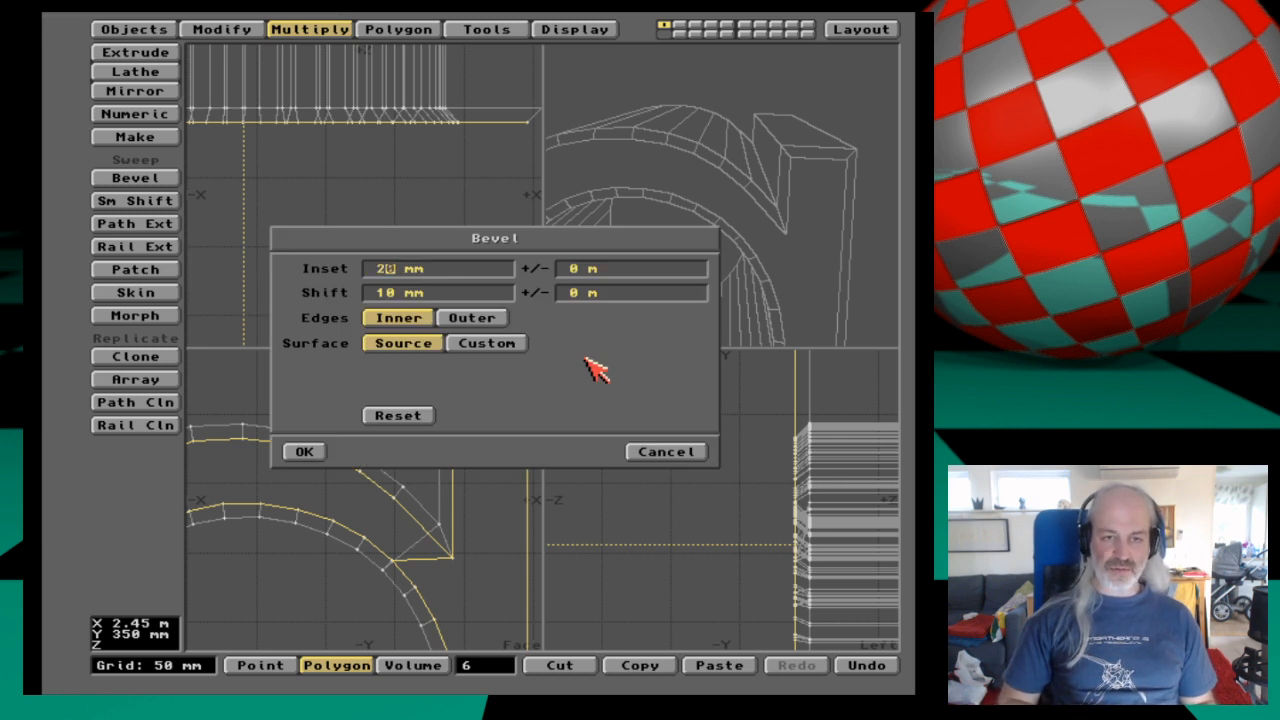
key("Return")
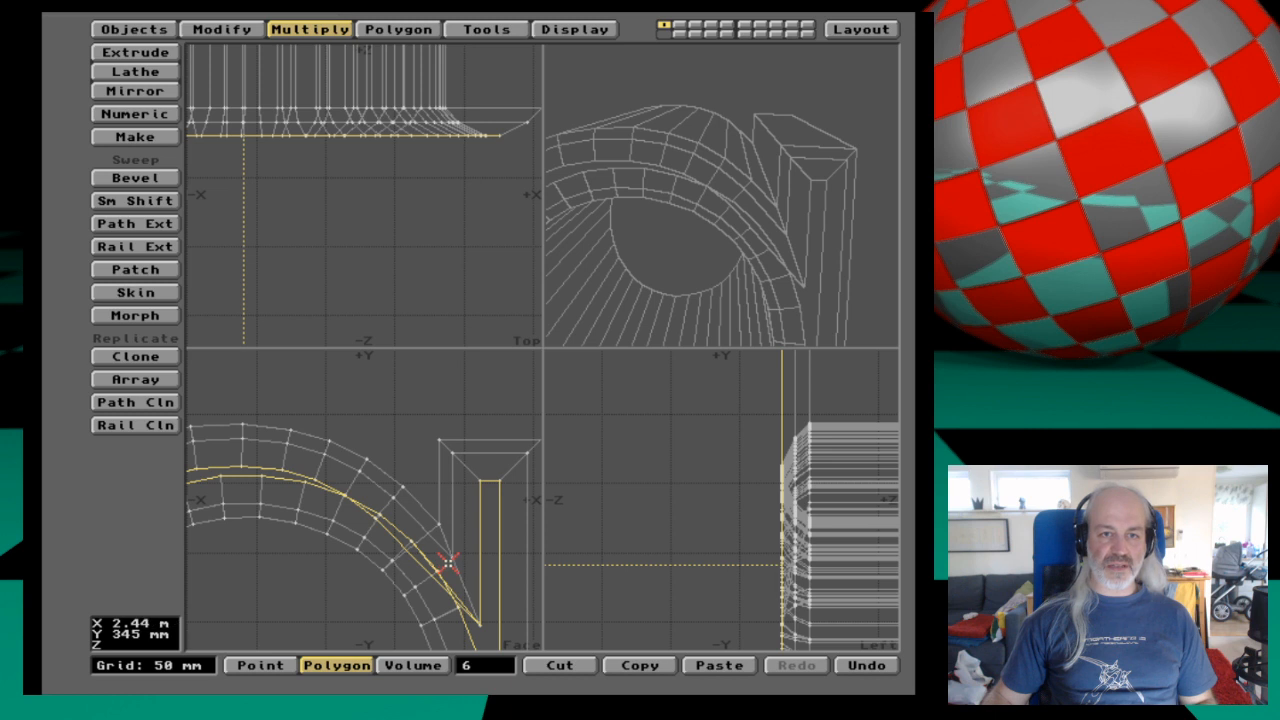
Examine the doubled bevel where the final a's bowl meets its stem, on the arches of the m and on the A's crossbar.
key("comma")
key("comma")
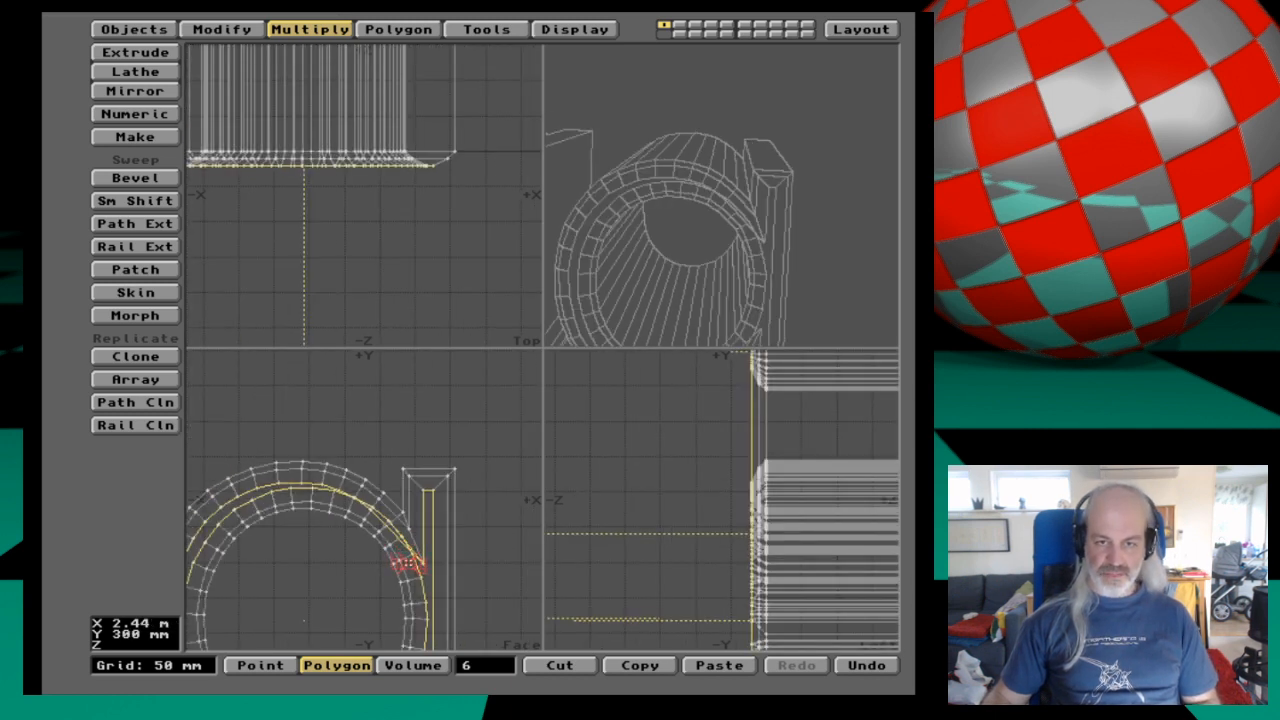
key("period")
left_click_drag(346, 577, 281, 280, "alt")
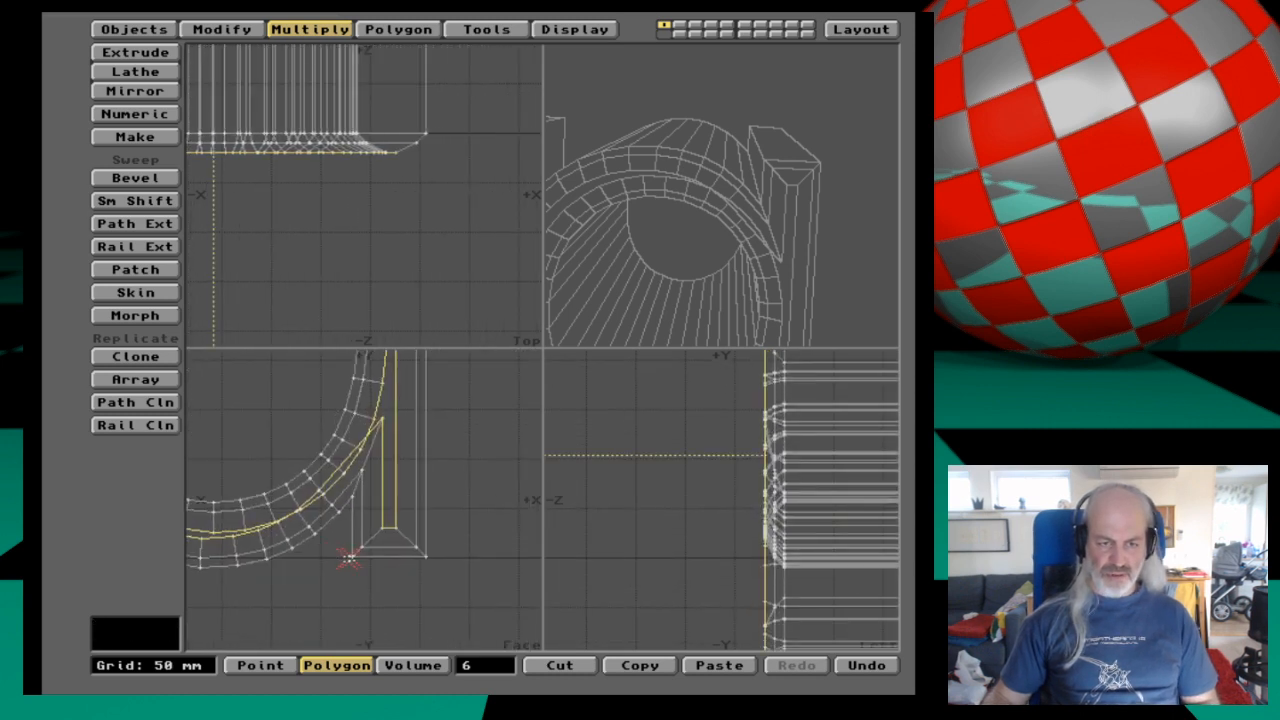
left_click_drag(289, 484, 748, 577, "alt")
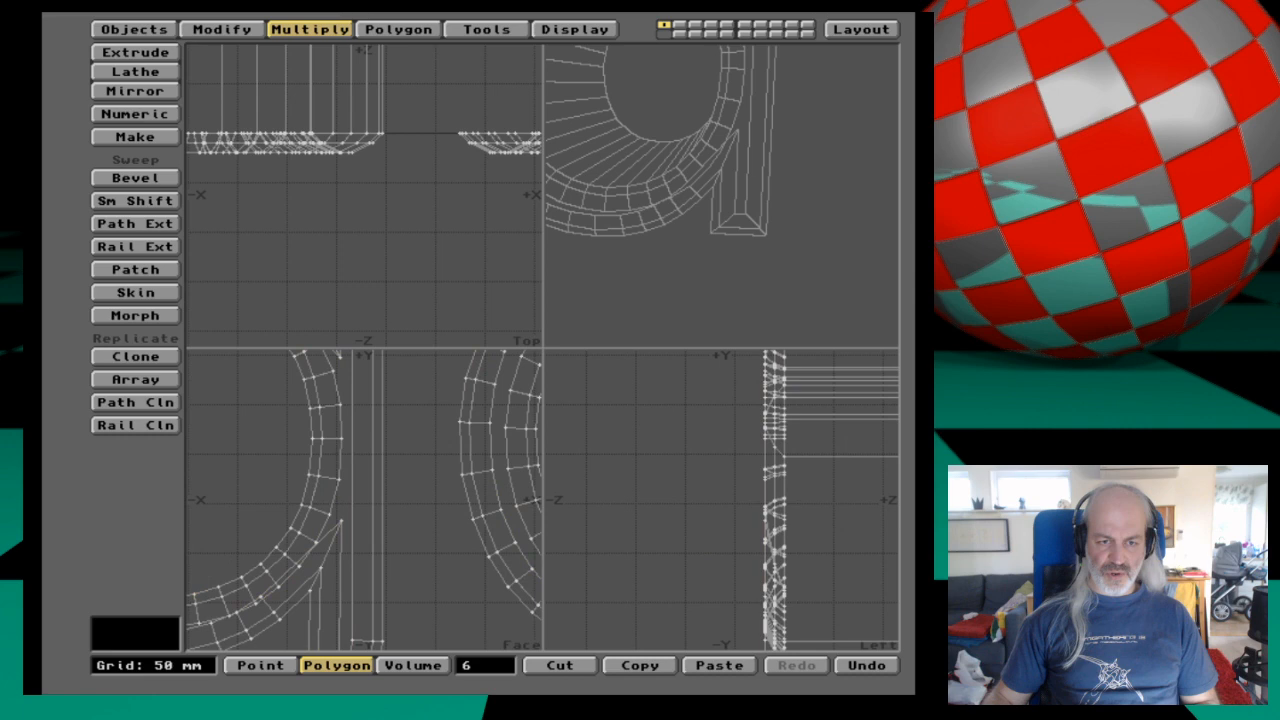
left_click_drag(329, 549, 570, 658, "alt")
left_click_drag(200, 590, 586, 583, "alt")
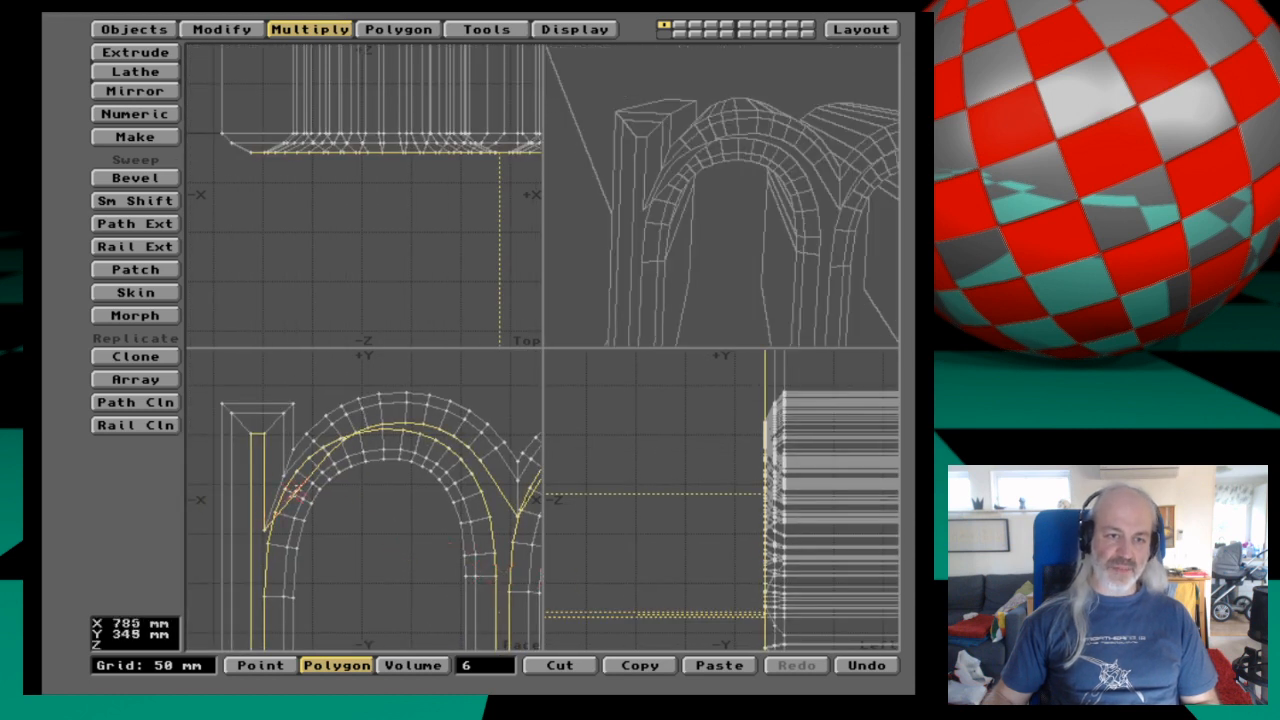
left_click_drag(329, 508, 587, 288, "alt")
left_click_drag(292, 301, 371, 523, "alt")
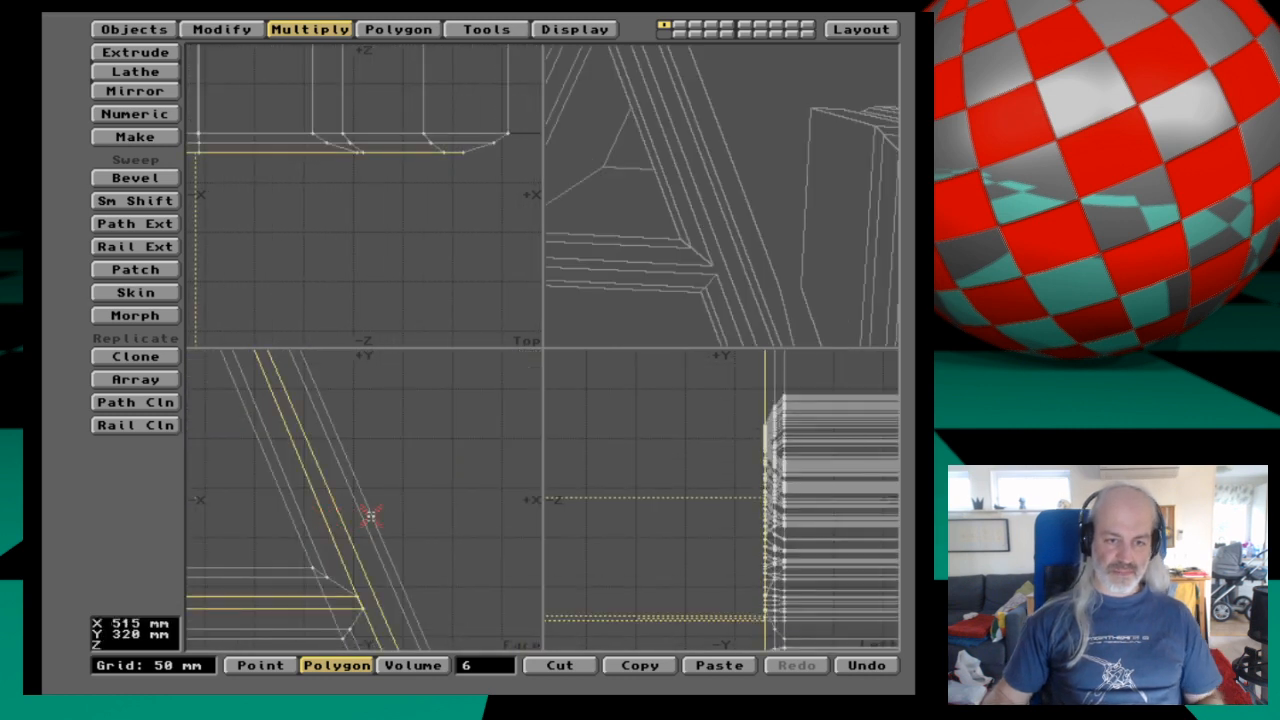
Remove the existing letters and create the text "Amiga" in the Author font with sharp corners.
key("x")
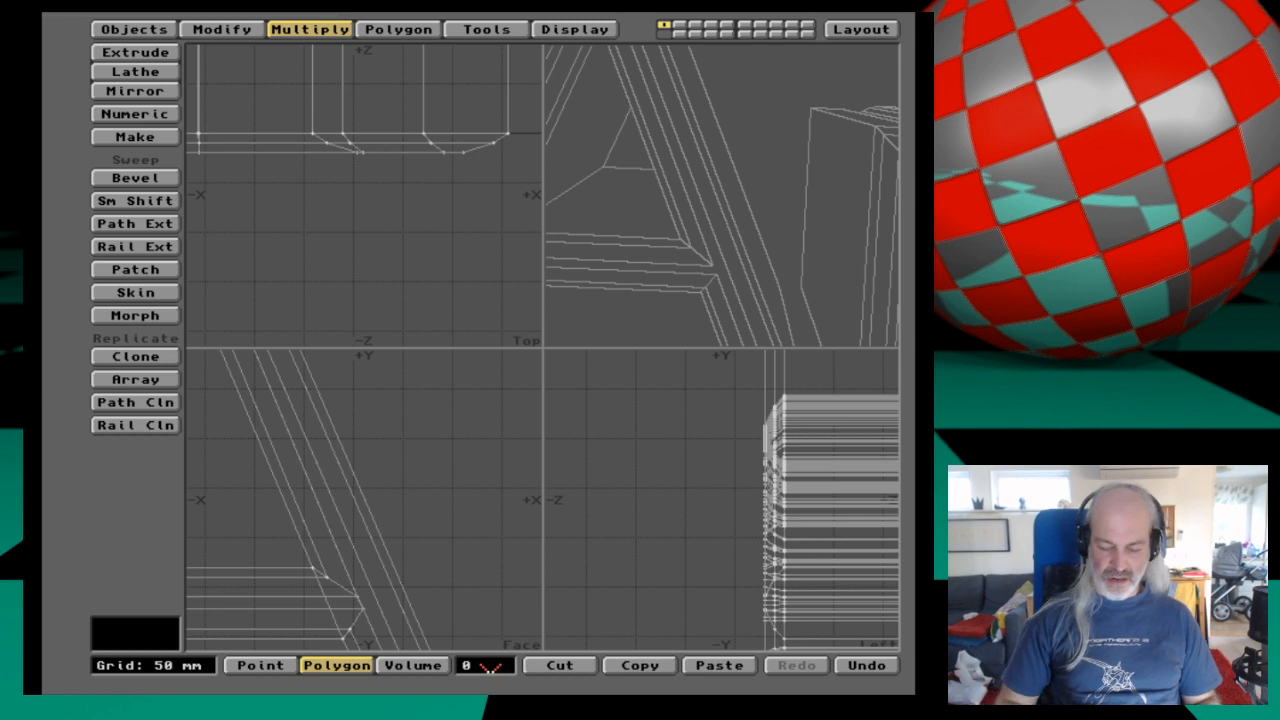
key("shift+w")
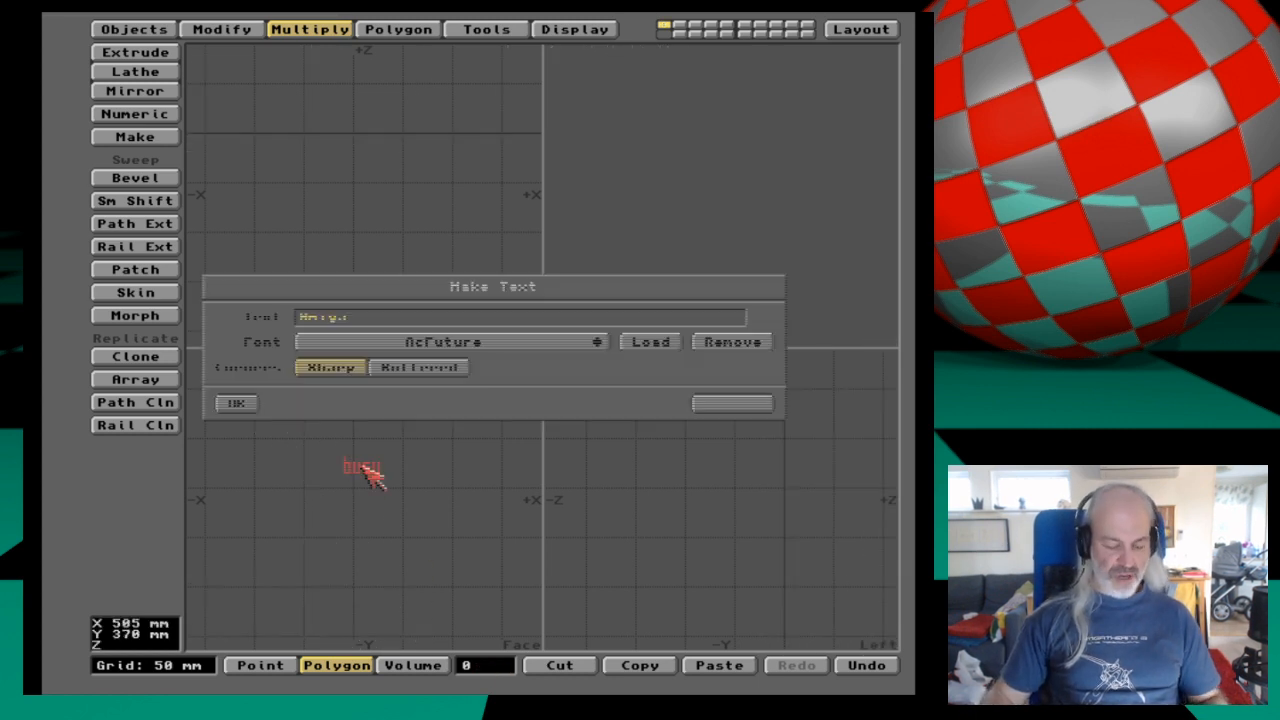
left_click(493, 346)
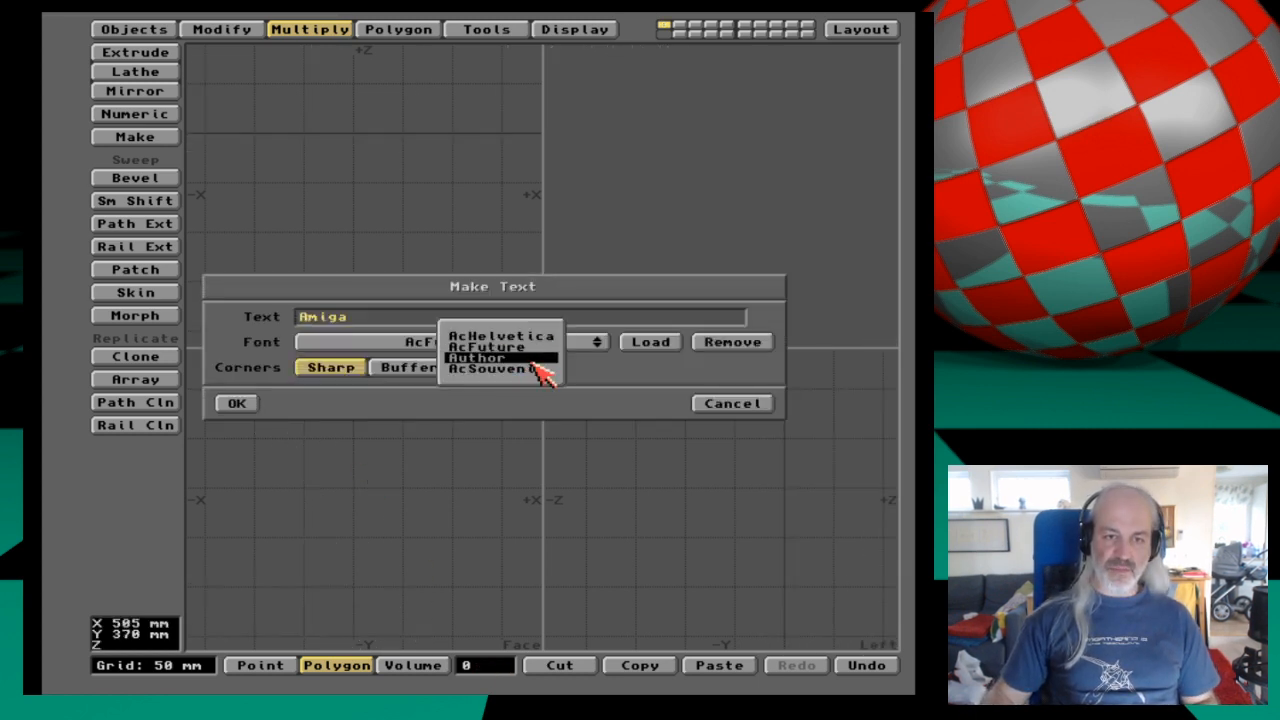
left_click(535, 359)
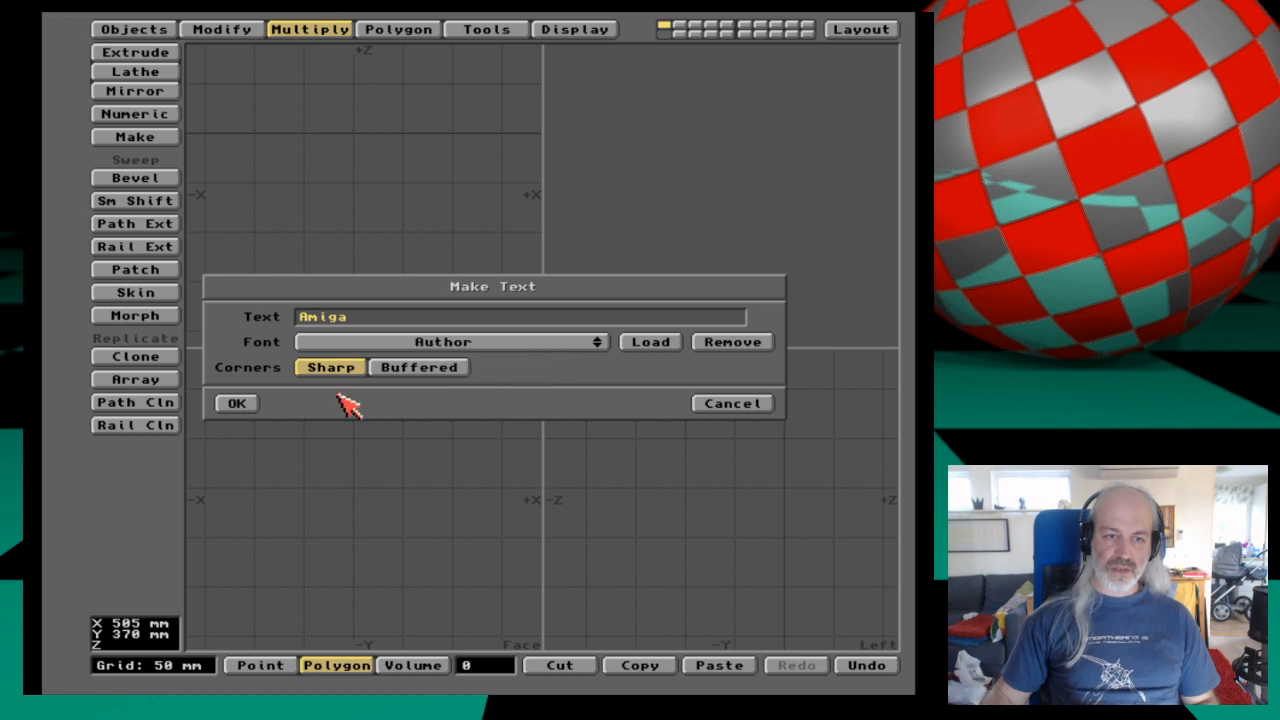
left_click(237, 403)
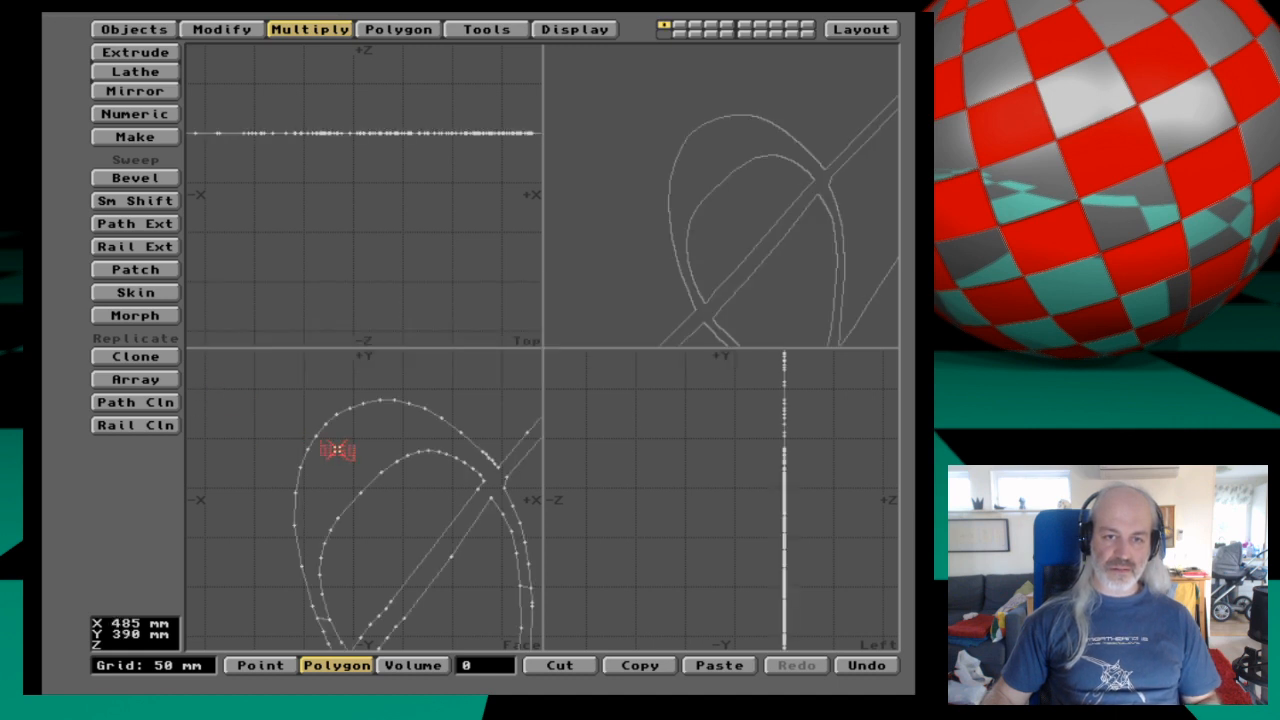
Extrude the script "Amiga" text into solid letters.
key("a")
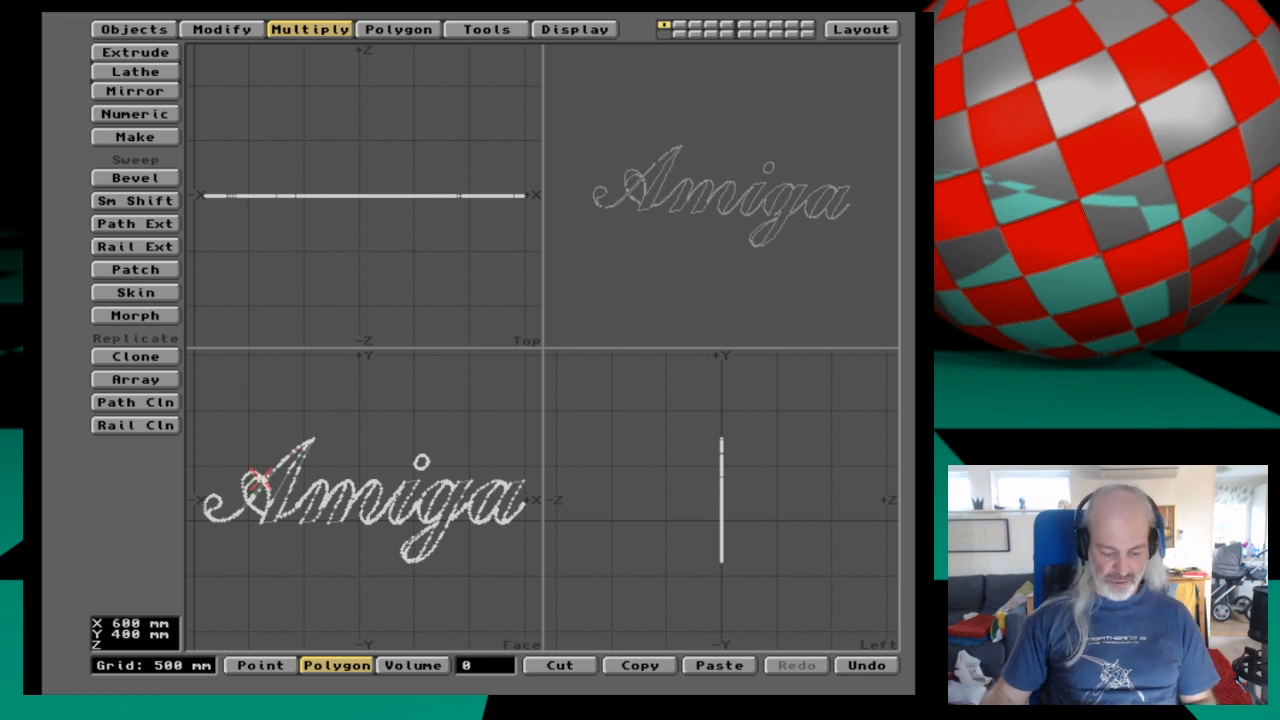
key("period")
key("period")
key("period")
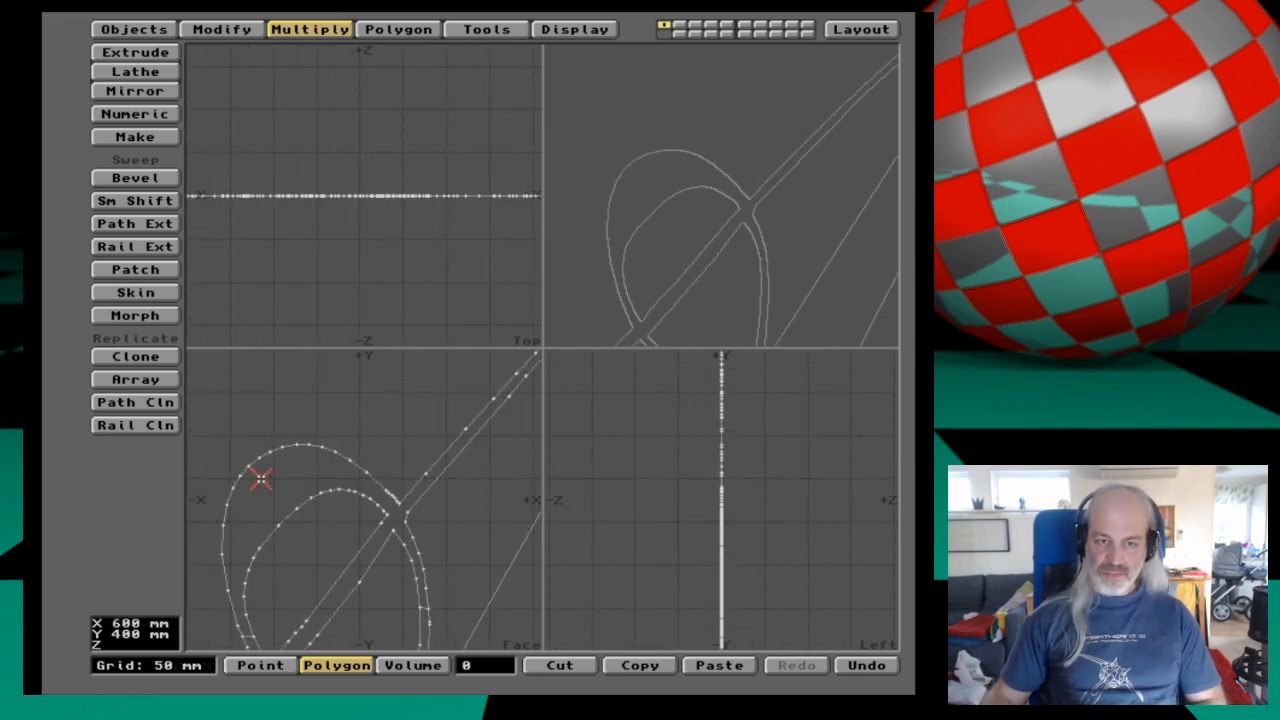
key("comma")
key("comma")
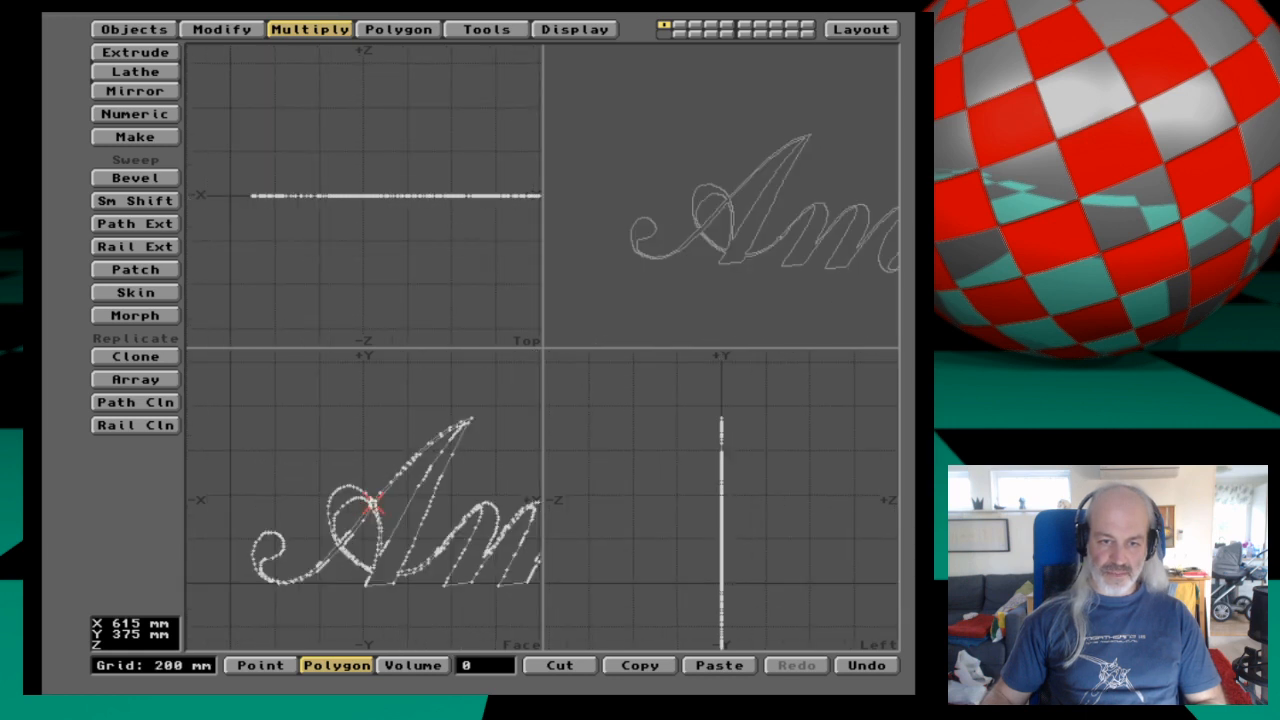
key("shift+r")
left_click(370, 535)
key("Return")
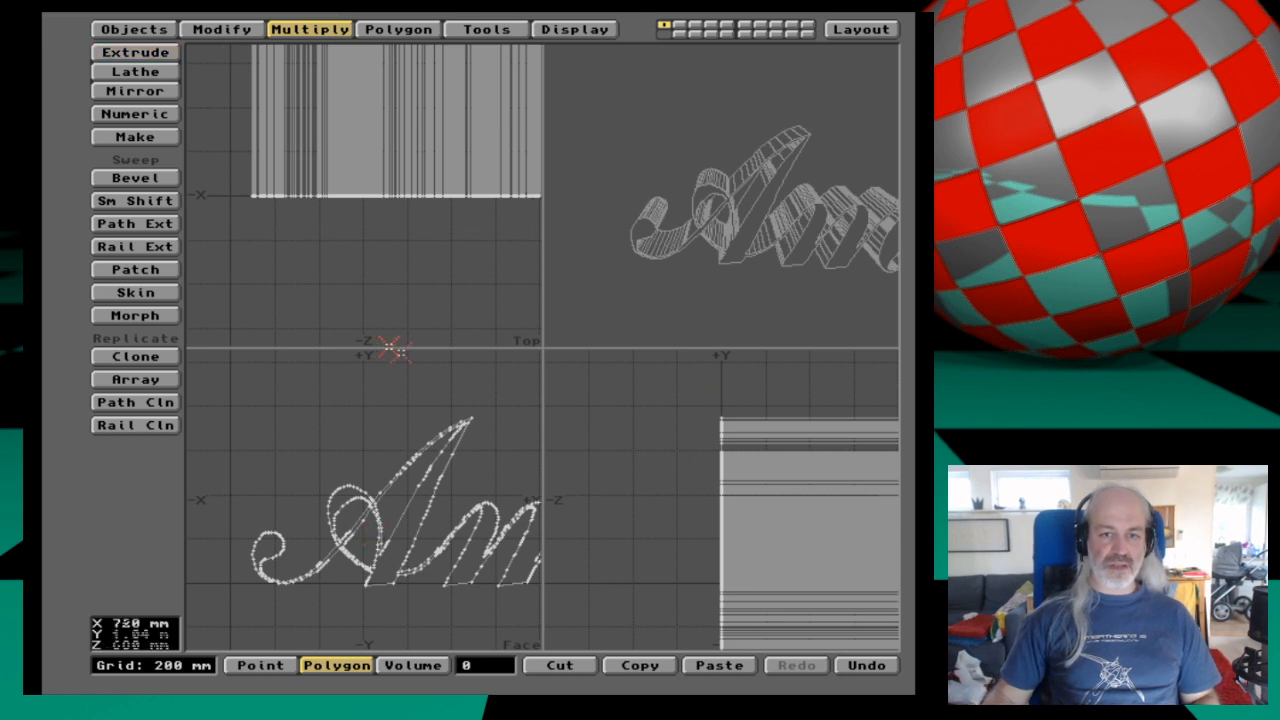
Select the front faces of the script letters and bevel them with a 10 mm inset and a 10 mm shift.
key("a")
mouse_move(685, 535)
right_mouse_down()
mouse_move(660, 597)
mouse_move(660, 374)
right_mouse_up()
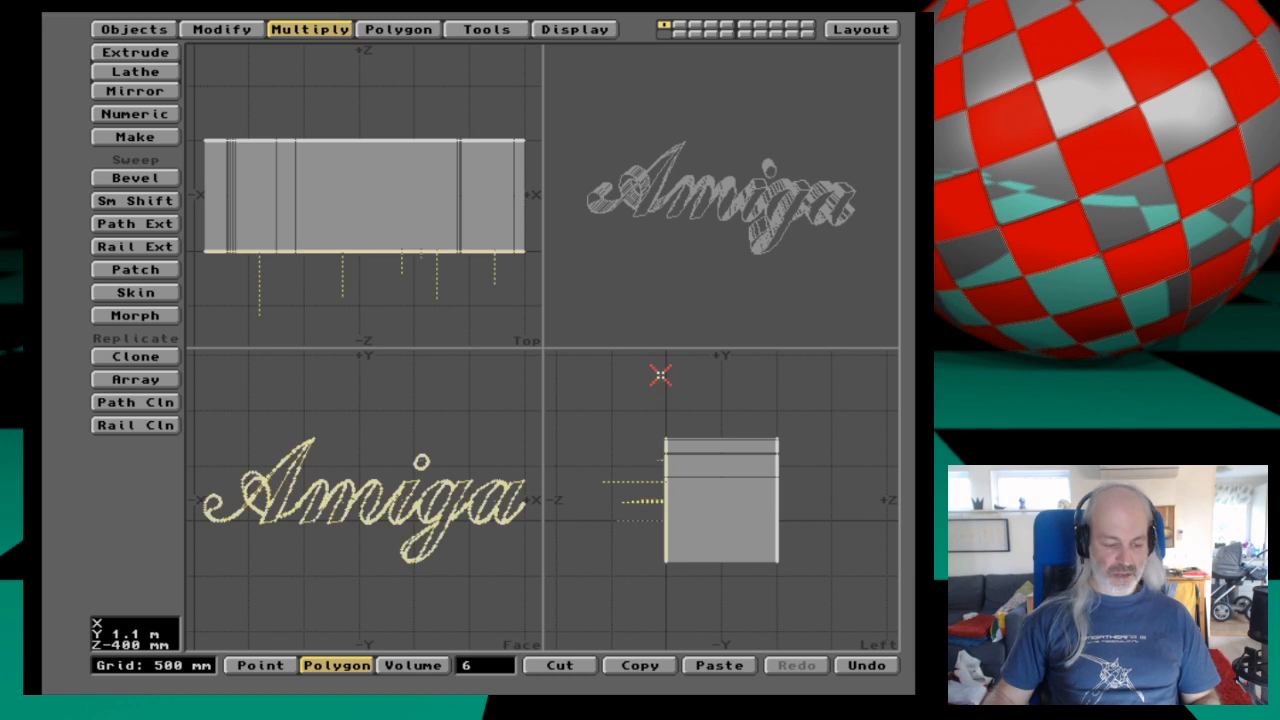
type("b")
type("10")
key("Tab")
key("Return")
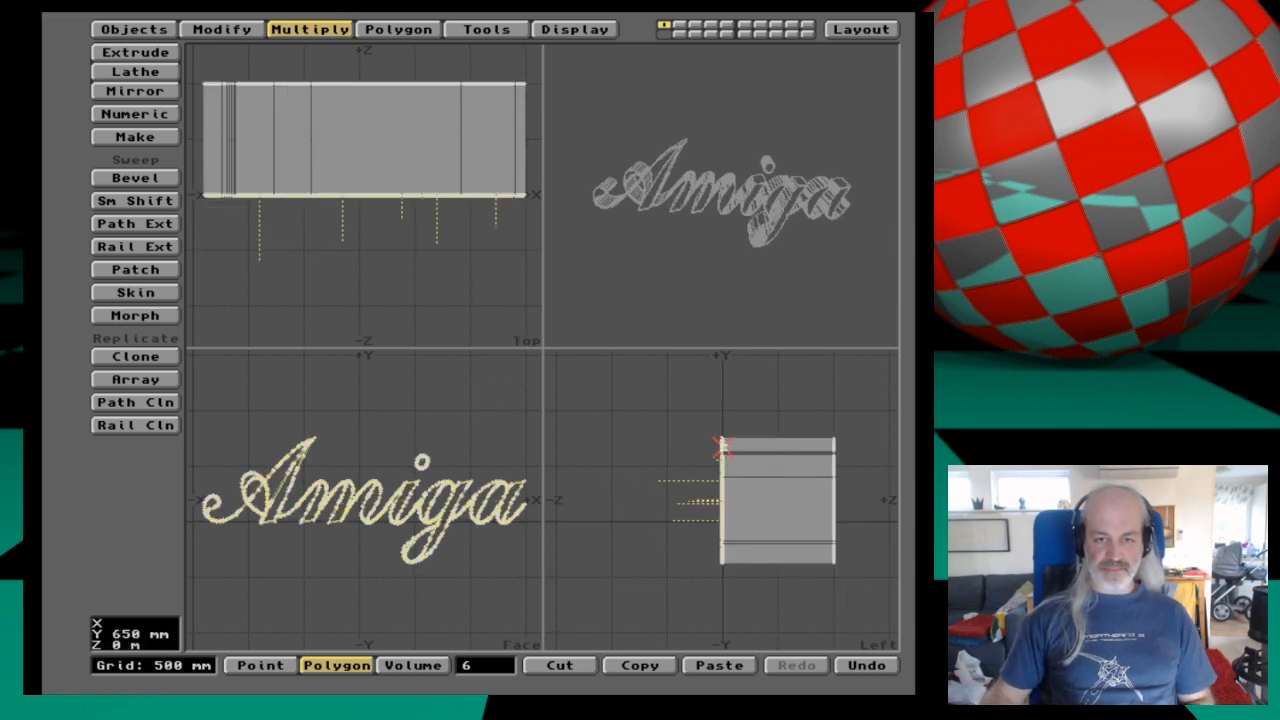
Examine the bevel on the i, its dot and the upper bowl of the g.
key("g")
key("period")
key("period")
key("period")
key("period")
key("period")
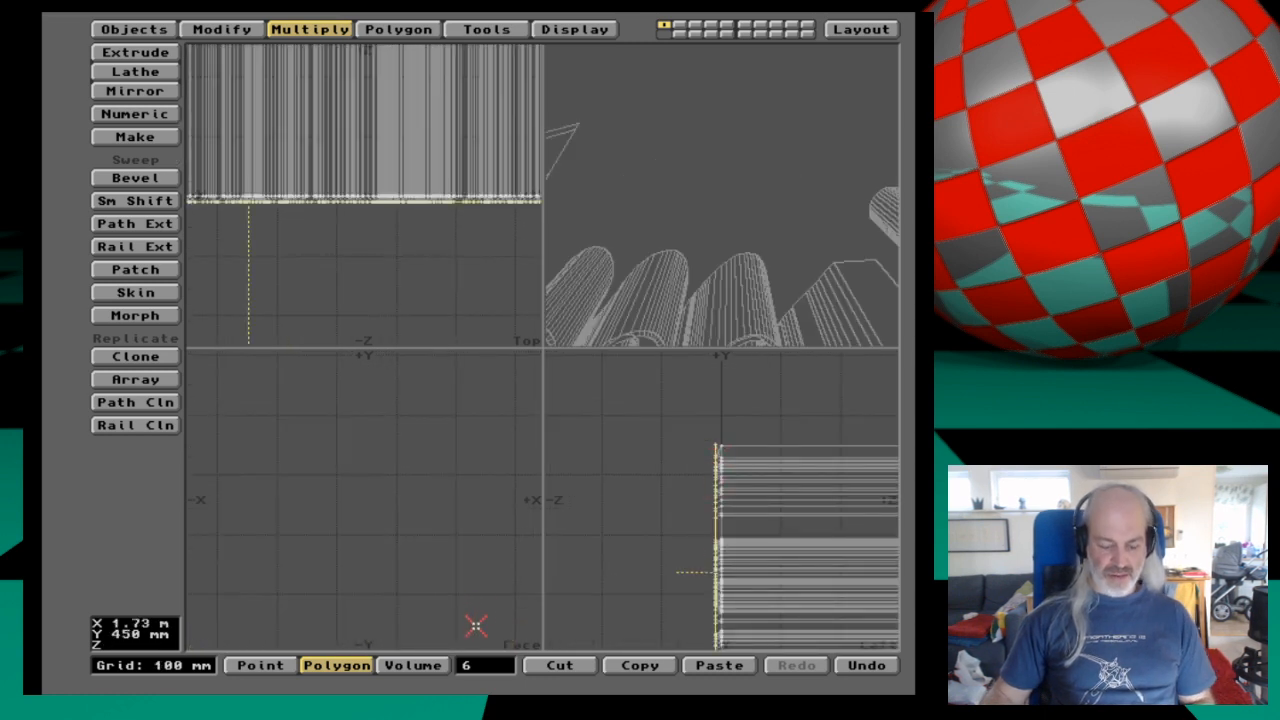
key("g")
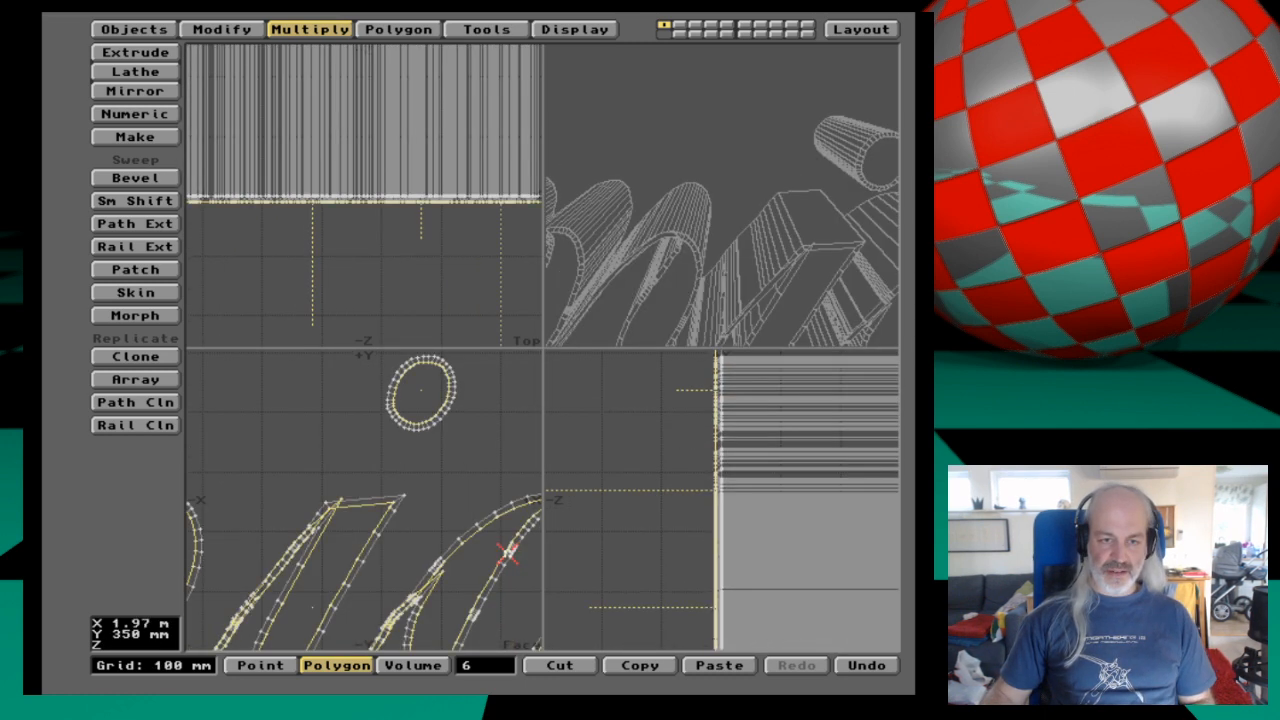
key("g")
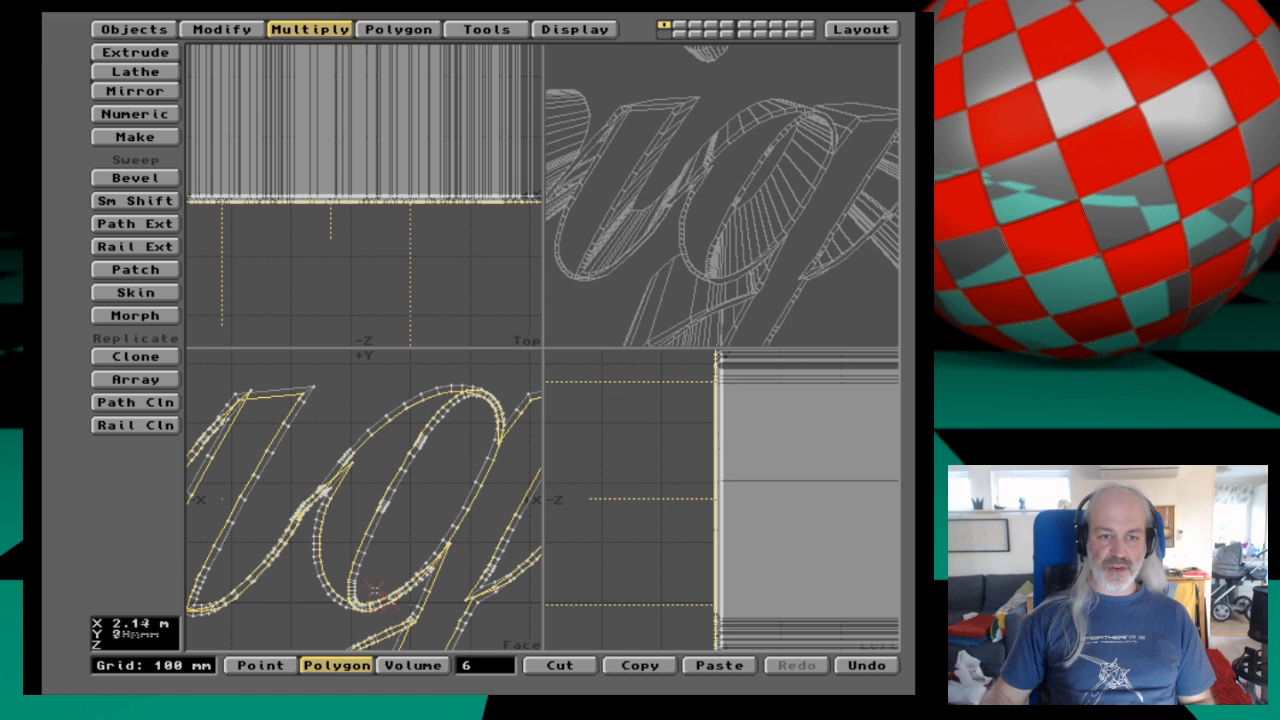
Examine the bevel edges along the thin stroke of the g's lower loop.
key("g")
key("period")
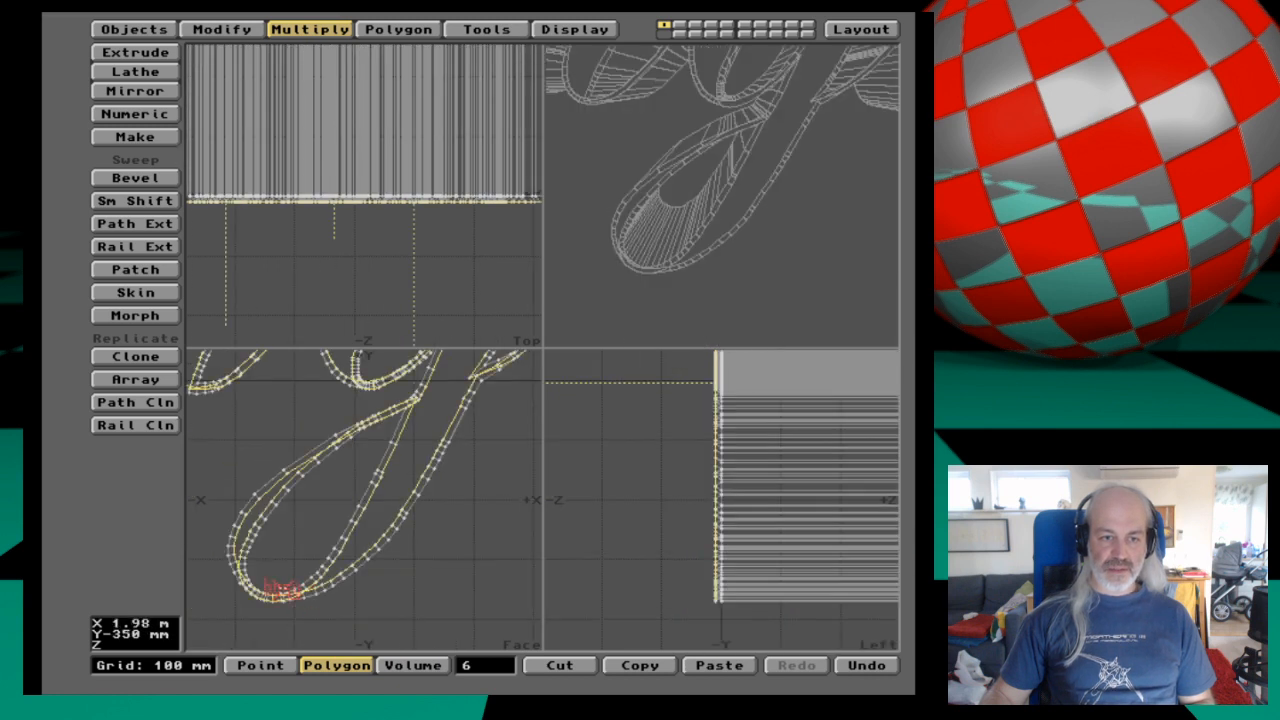
key("period")
key("period")
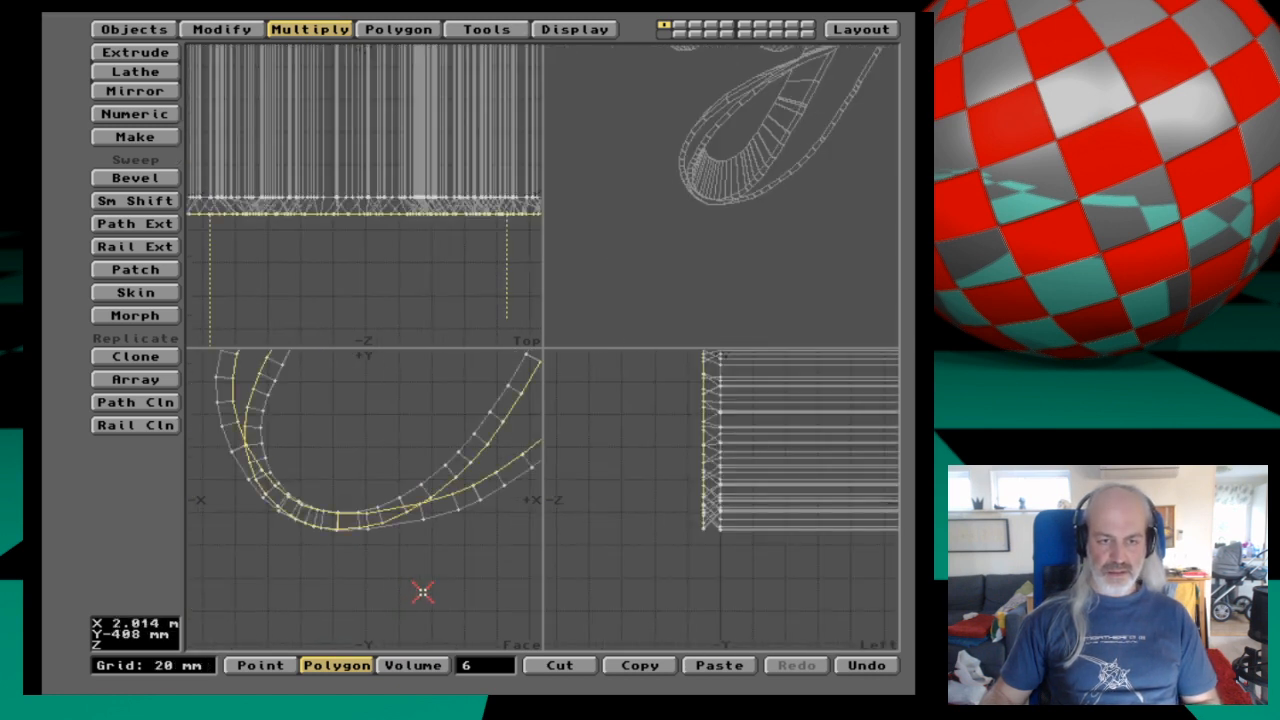
key("period")
key("period")
key("comma")
key("comma")
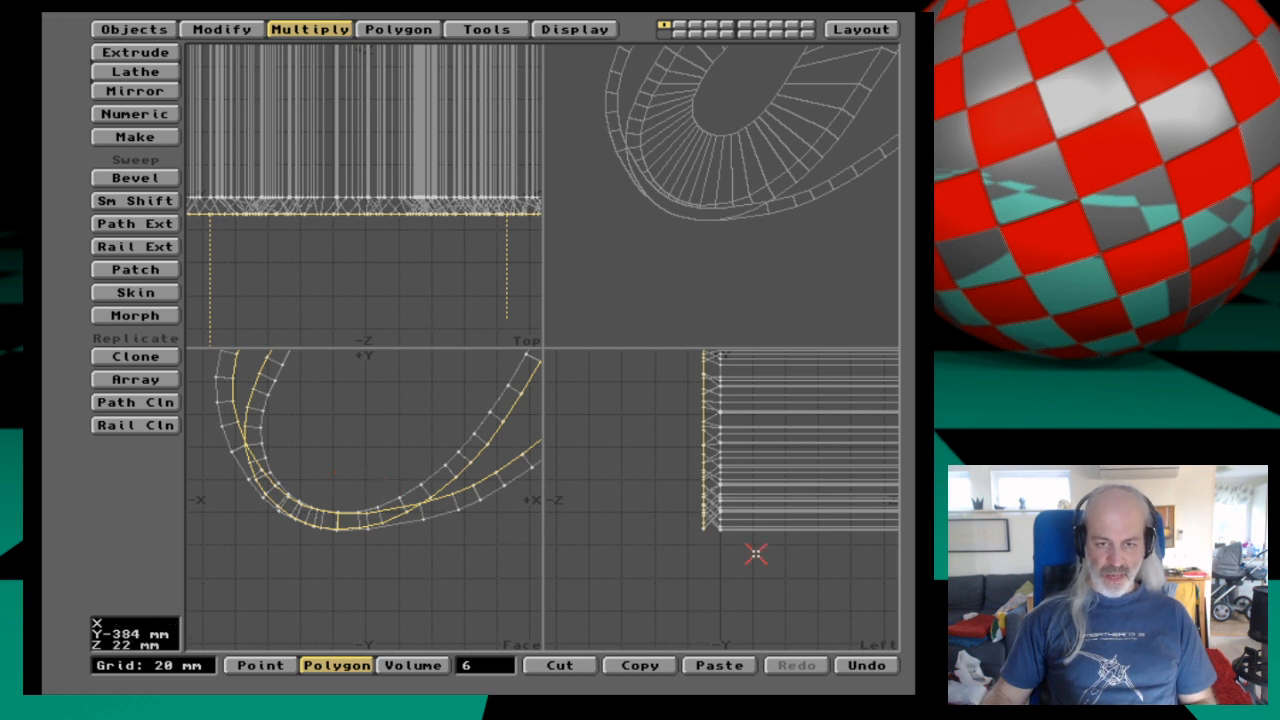
Undo the 10 mm bevel on the script letters' front faces.
key("u")
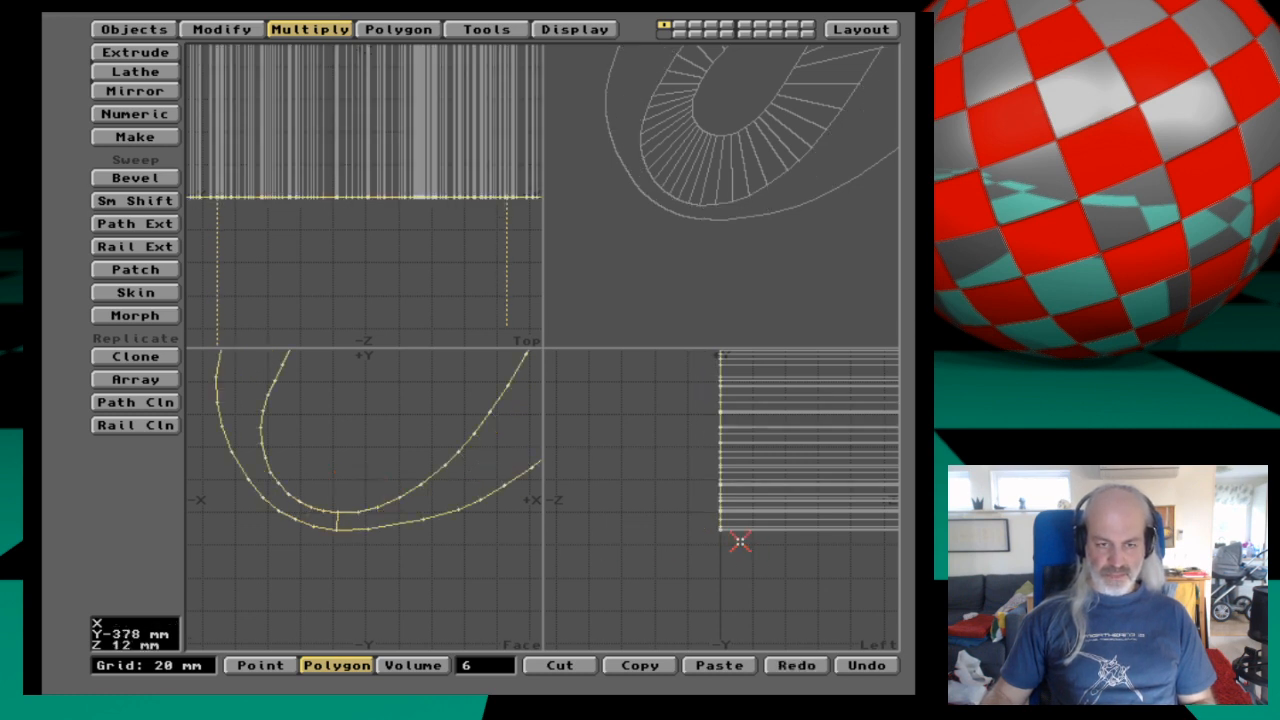
key("b")
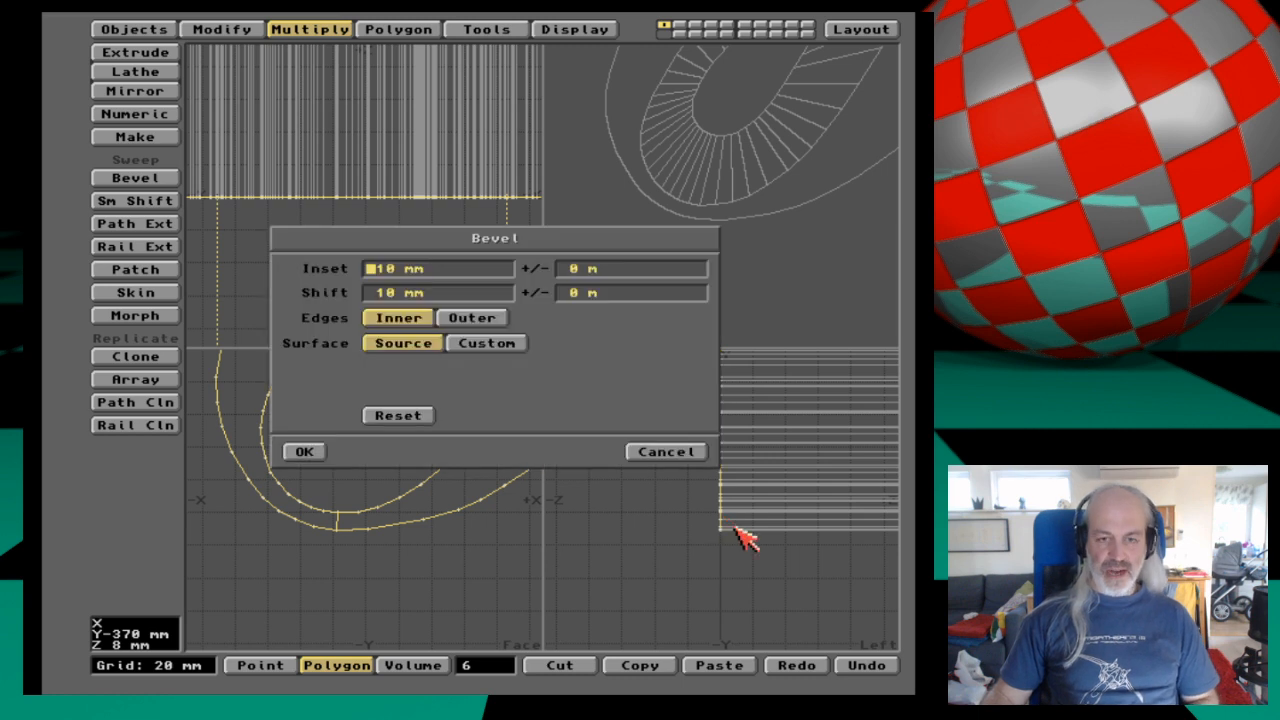
left_click(660, 452)
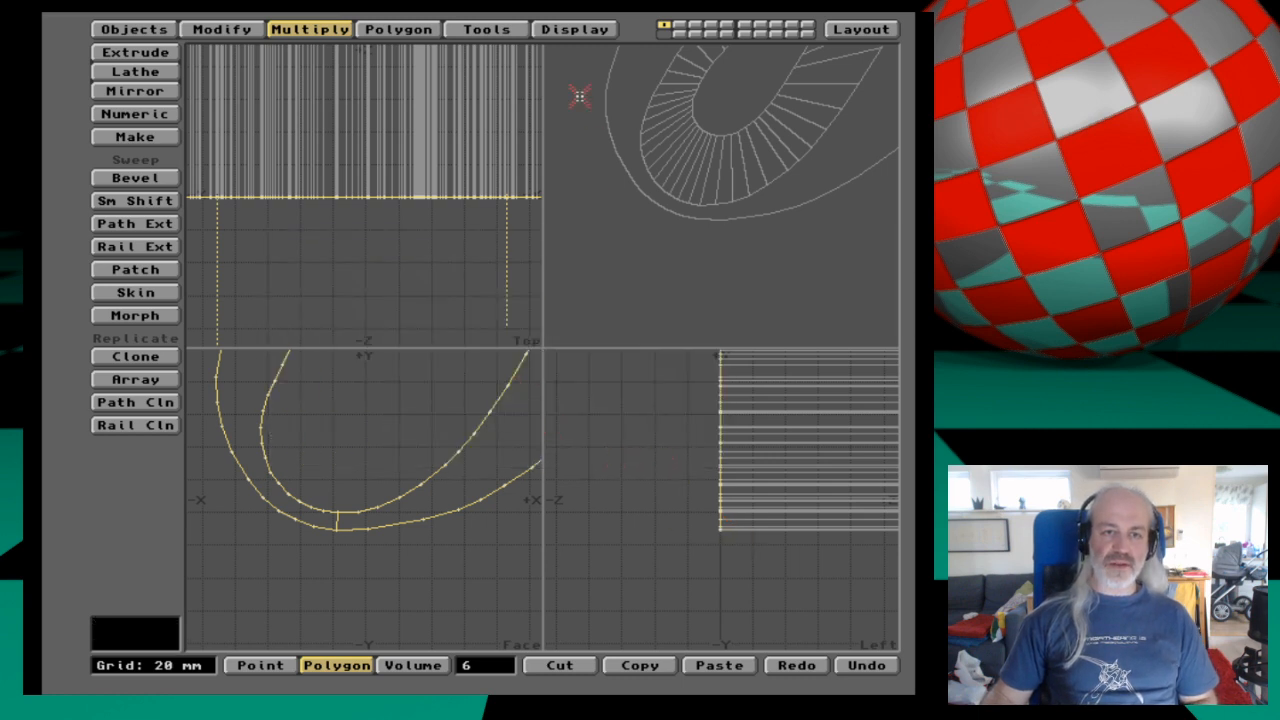
Measure half the stroke thickness at the thinnest part of the g's lower loop.
left_click(575, 29)
left_click(135, 112)
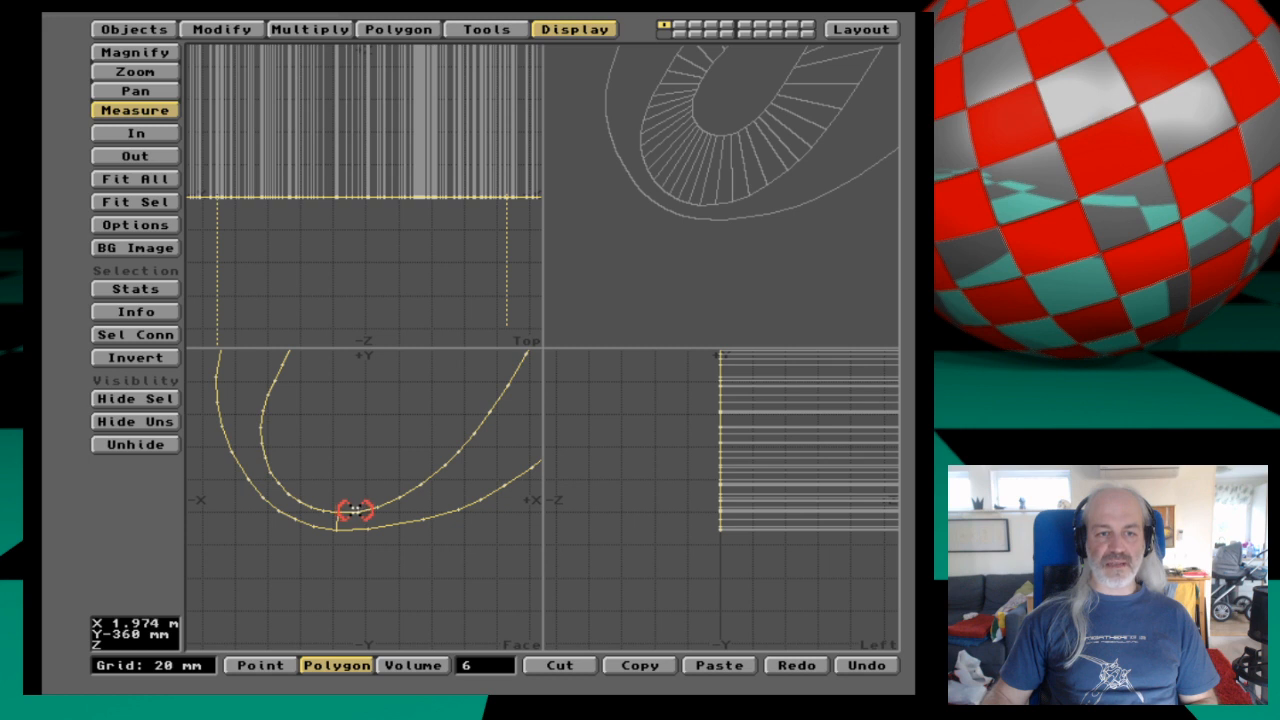
left_click_drag(356, 512, 356, 512)
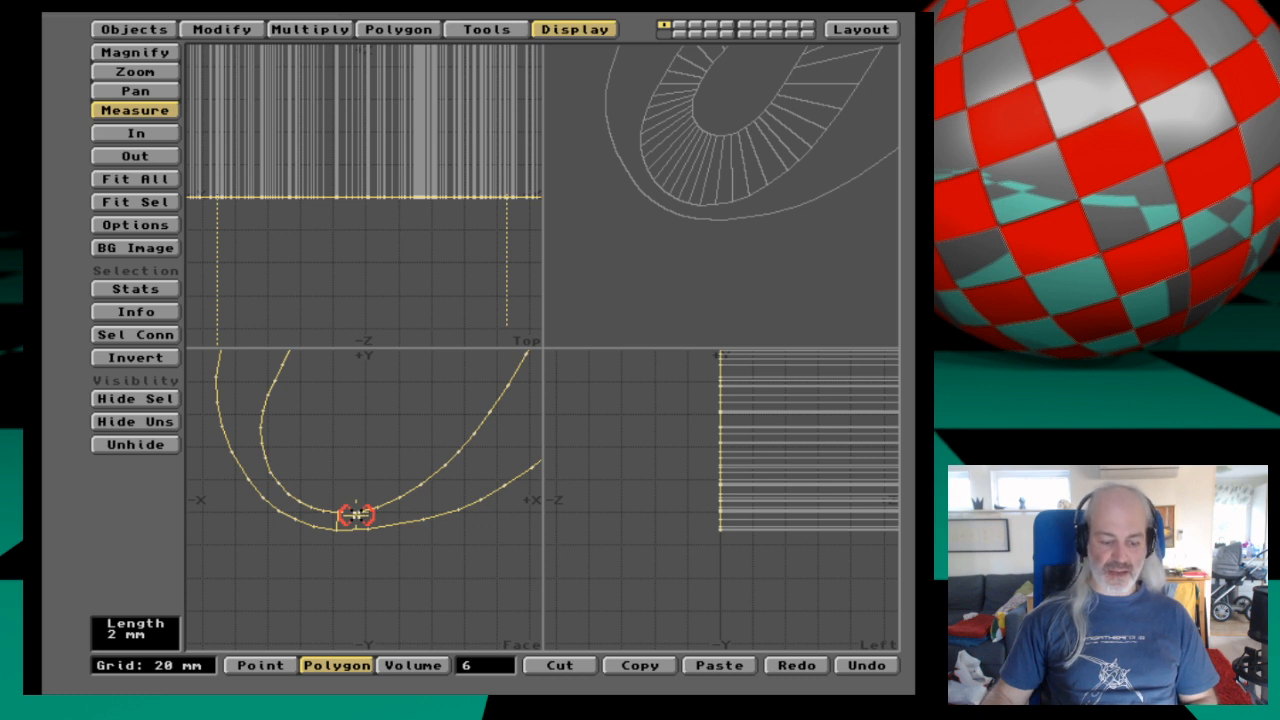
key(".")
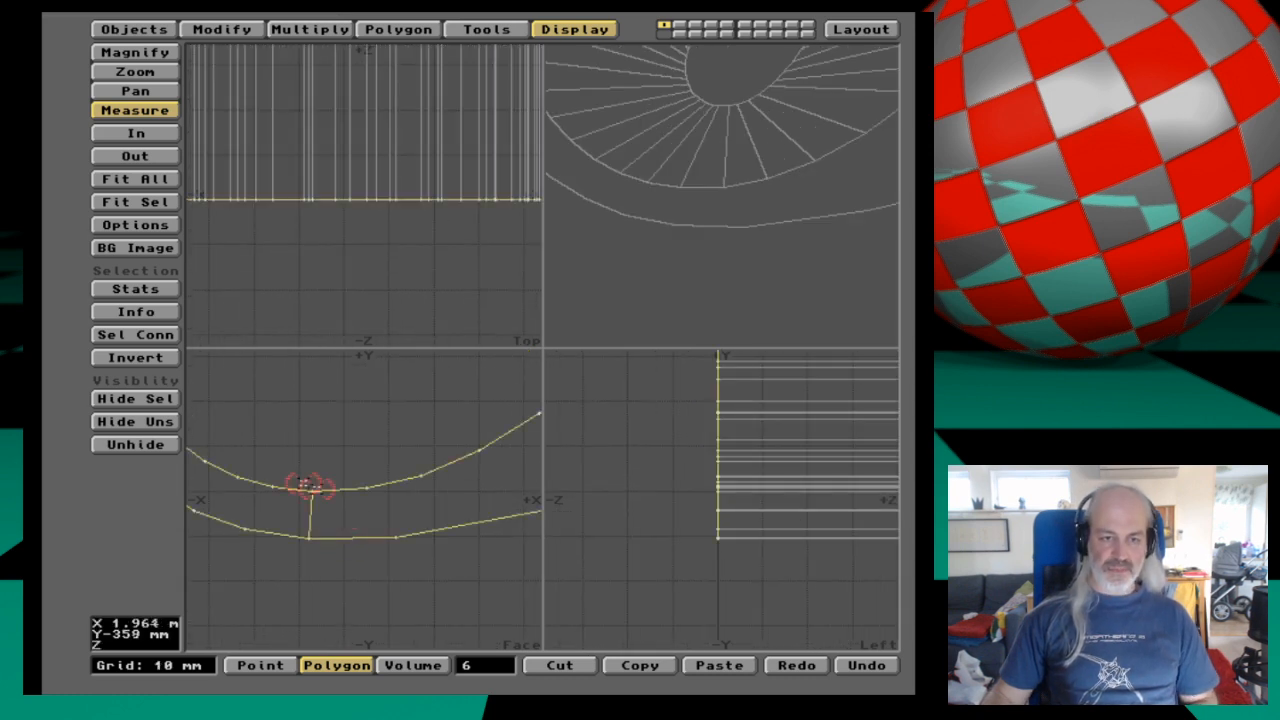
left_click_drag(313, 490, 313, 506)
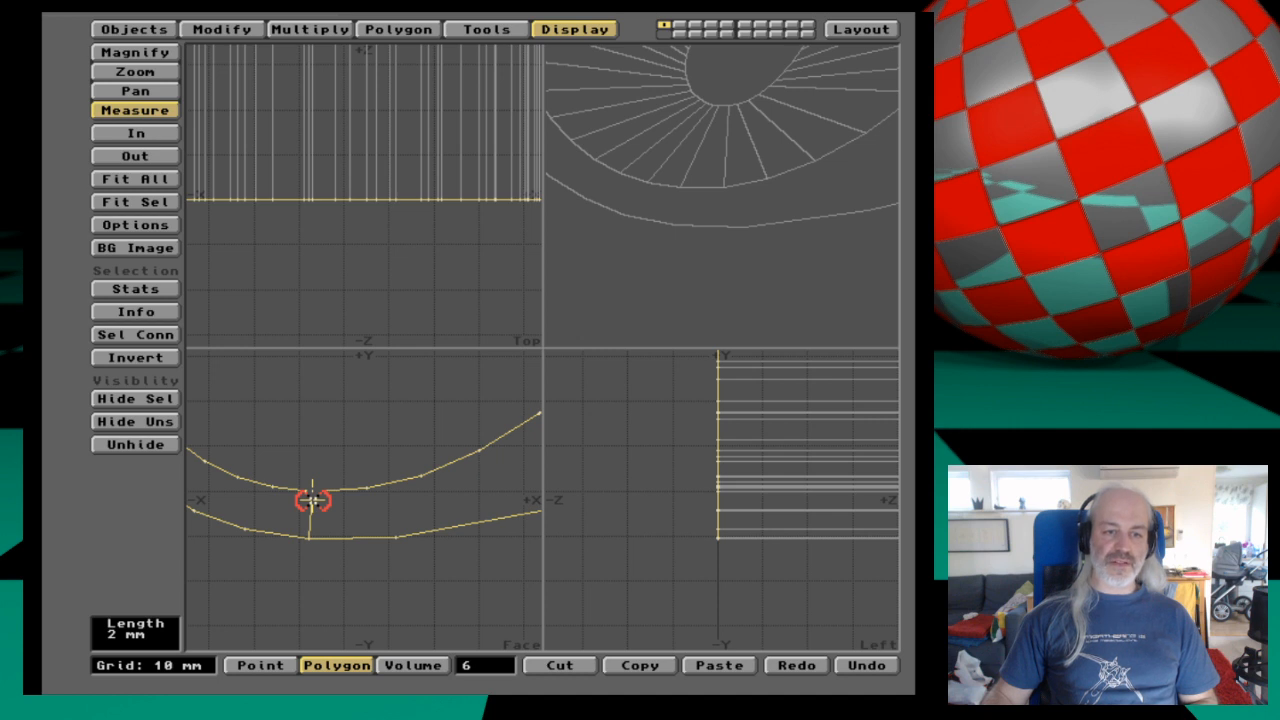
left_click_drag(313, 503, 315, 500)
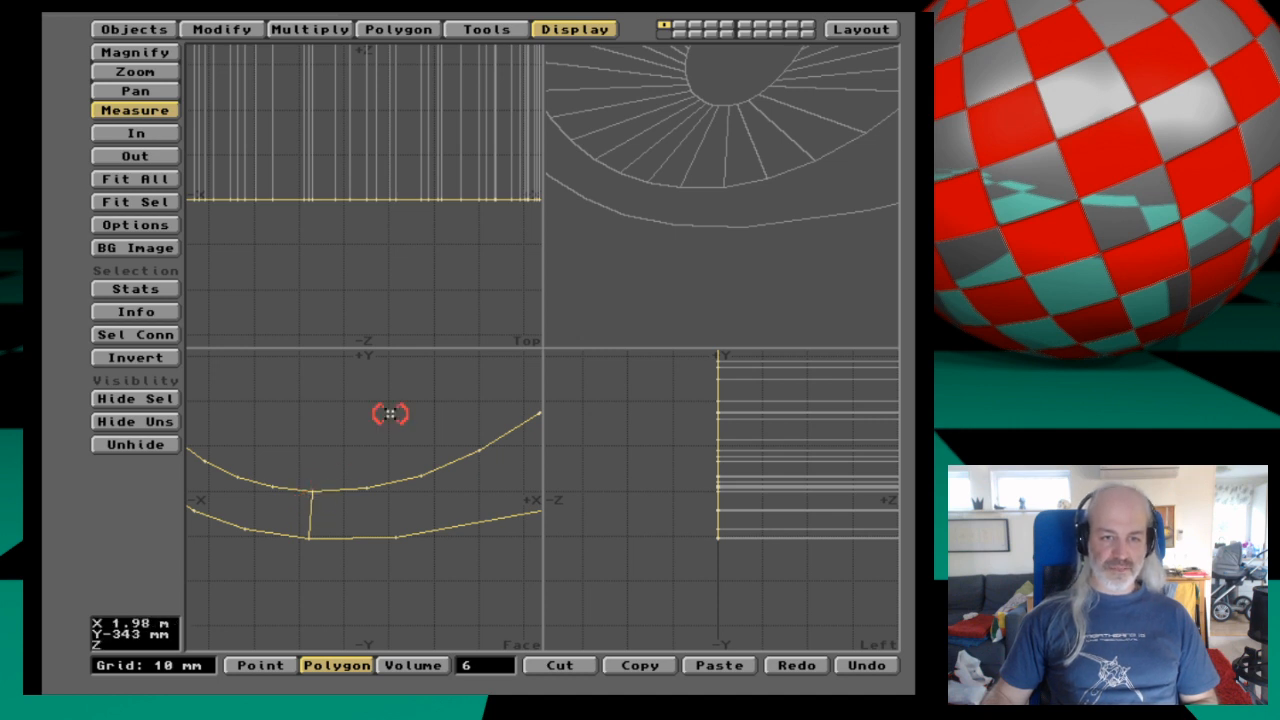
Bevel the script letters' front faces with a 2 mm inset and a 10 mm shift.
key("b")
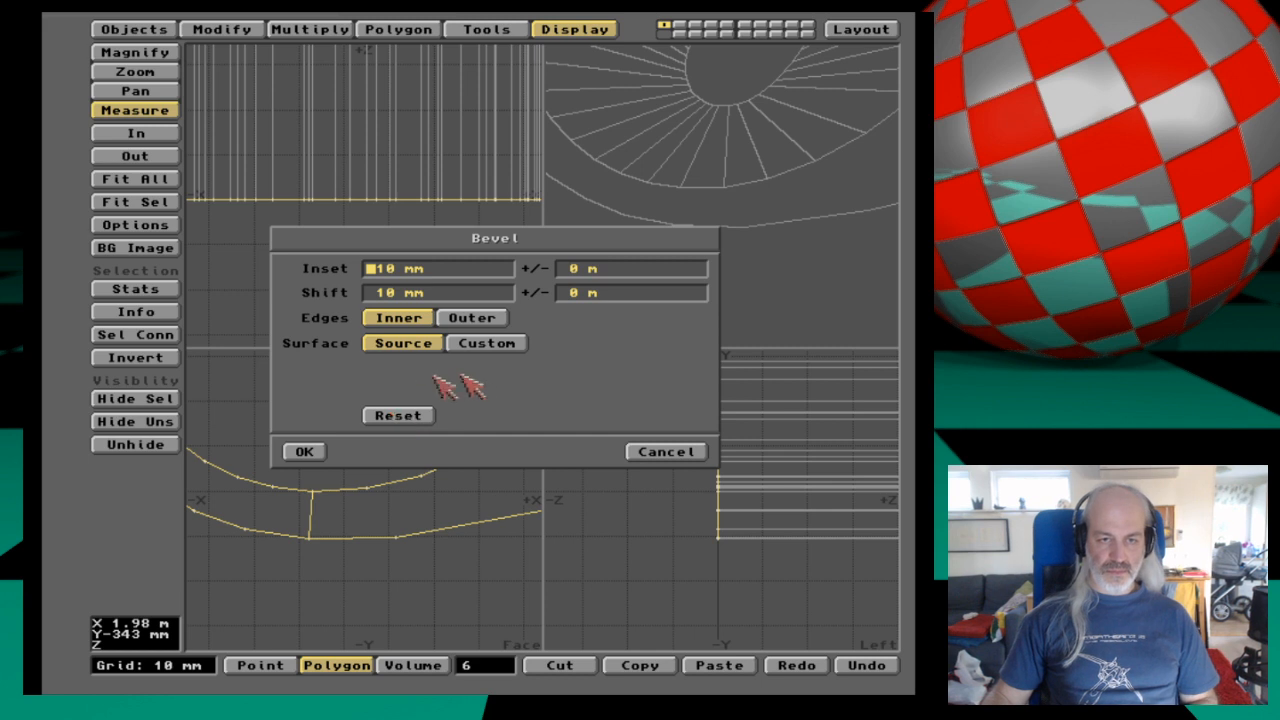
key("Delete")
key("Delete")
key("Delete")
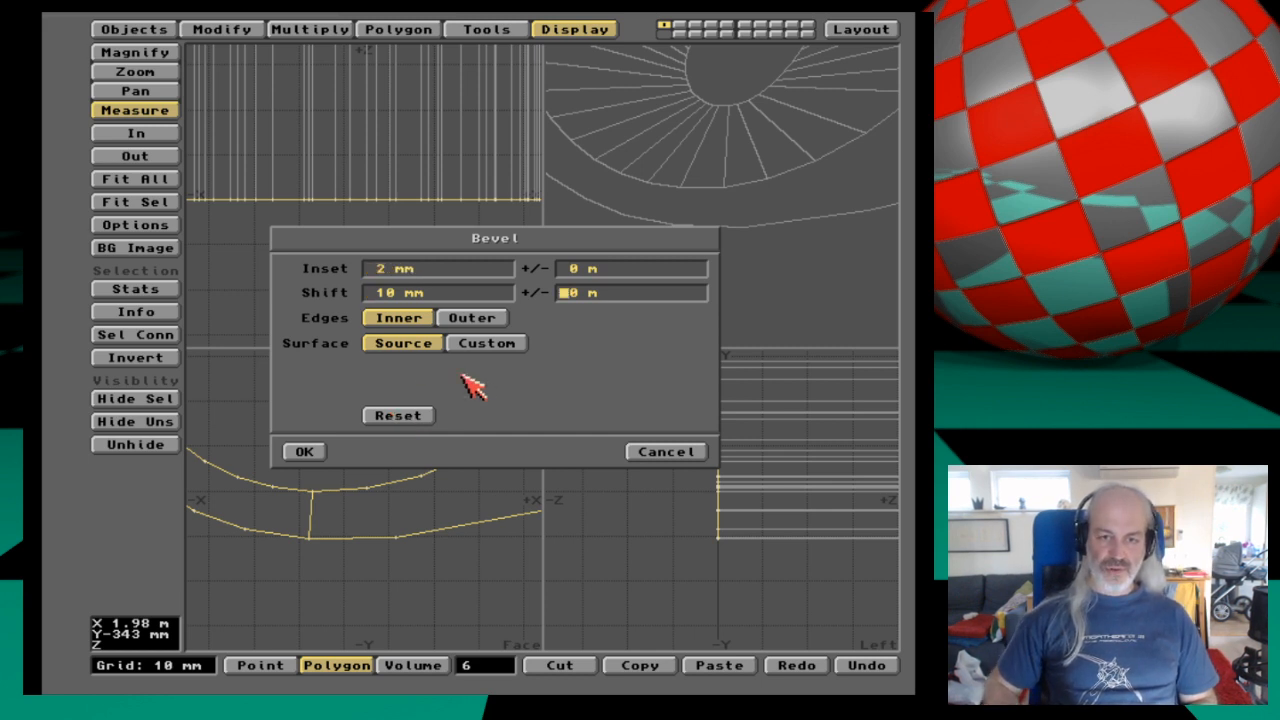
key("Return")
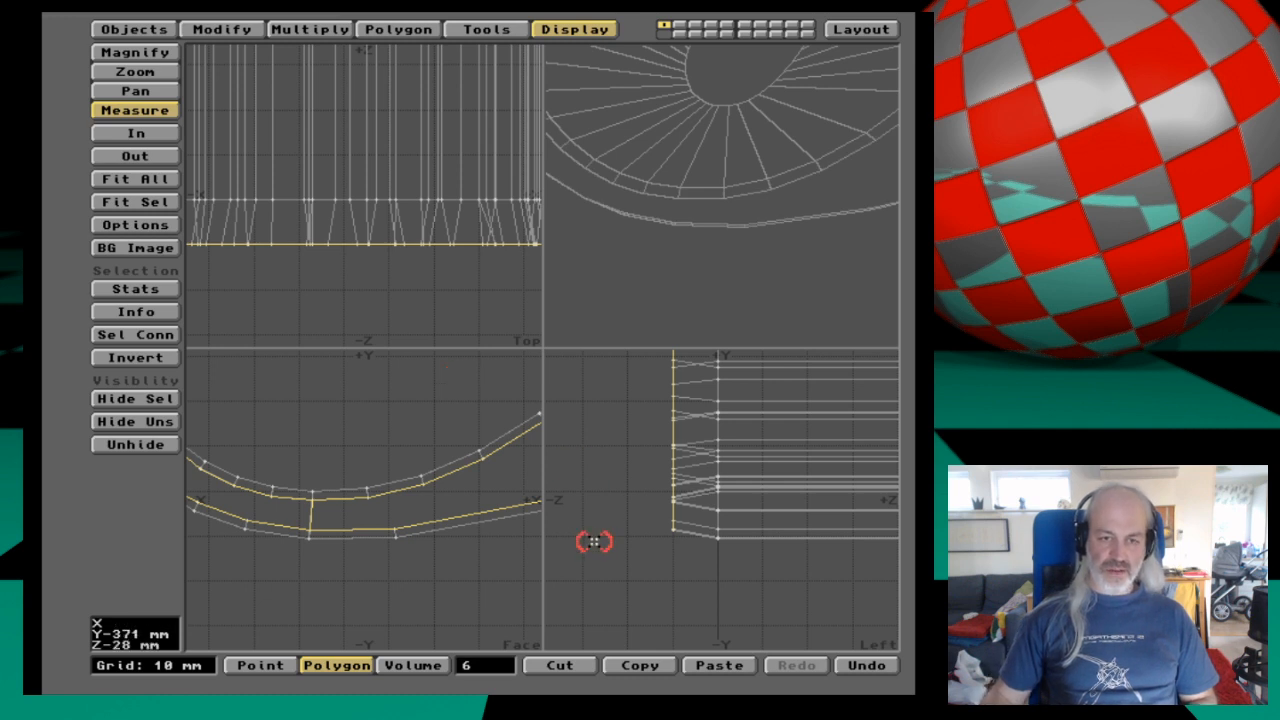
Try a second bevel on the front faces with a 3 mm inset and 10 mm shift, and undo it.
type("b")
type("3")
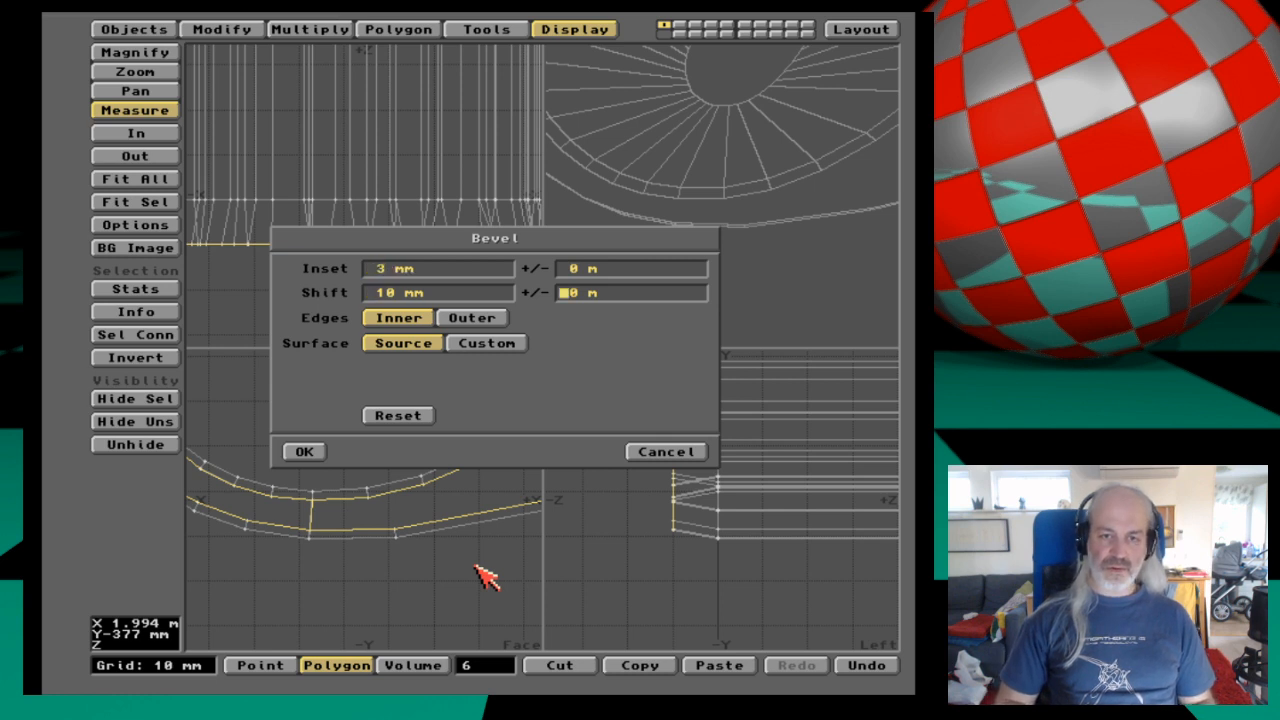
key("Return")
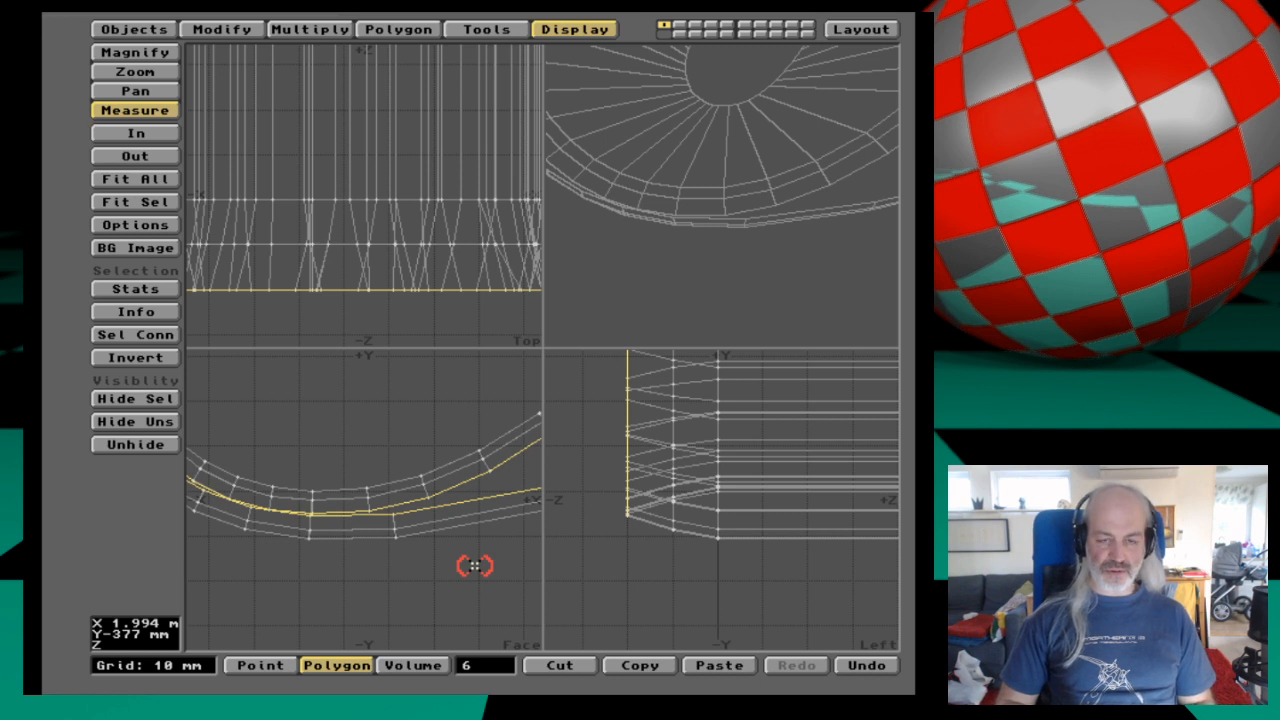
key("u")
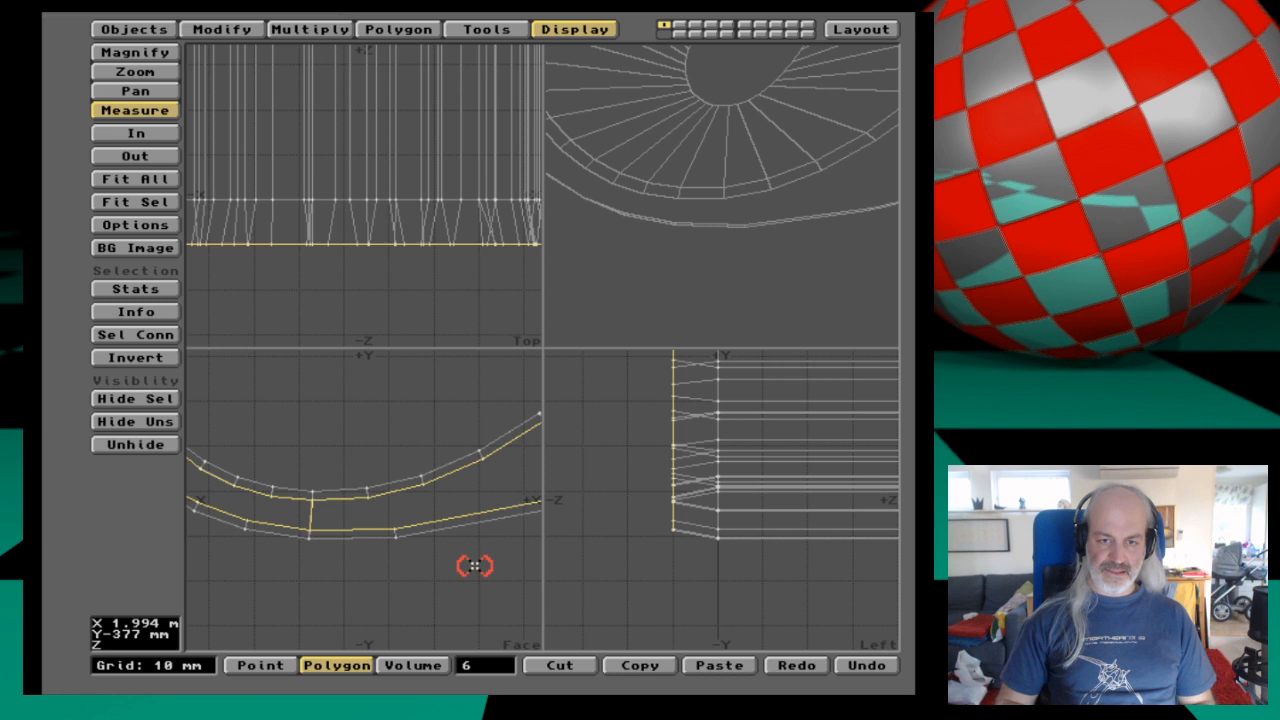
Apply a second bevel to the front faces with a 2 mm inset and 10 mm shift.
key("b")
key("Delete")
key("Delete")
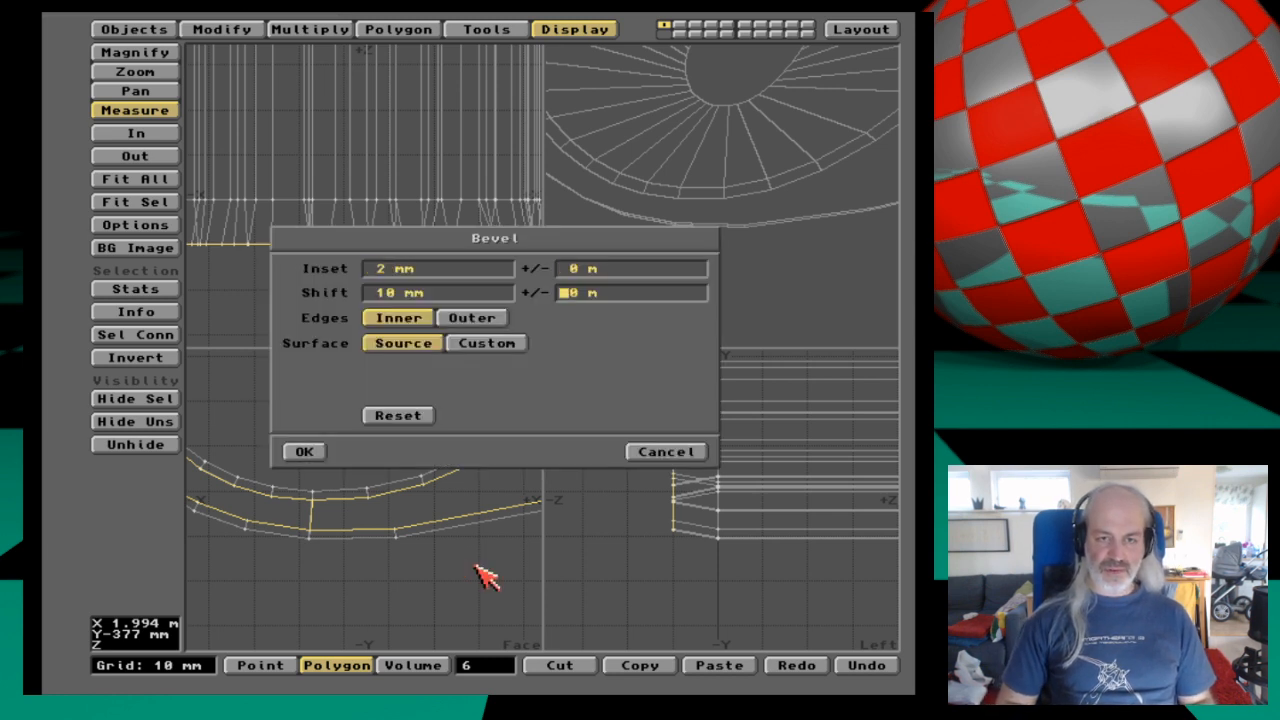
key("Return")
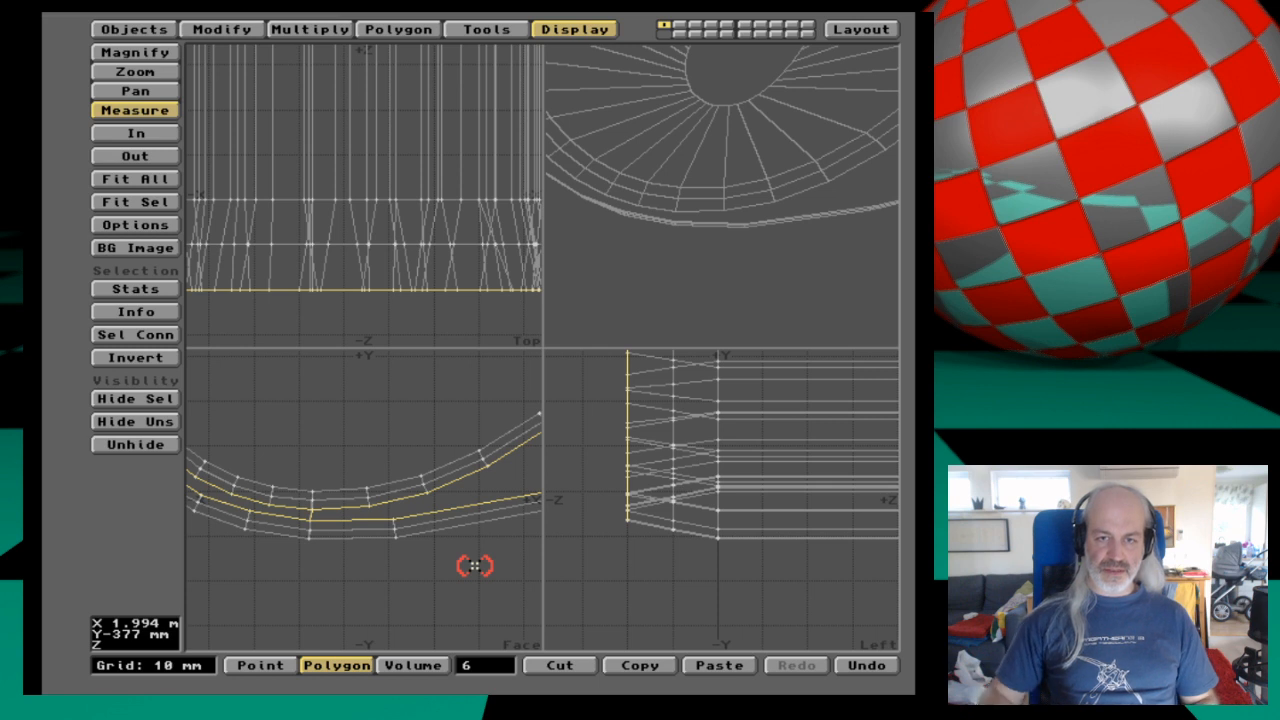
Examine the double bevel along the g's thin strokes, its tail junction and the bottom of its upper bowl.
key("comma")
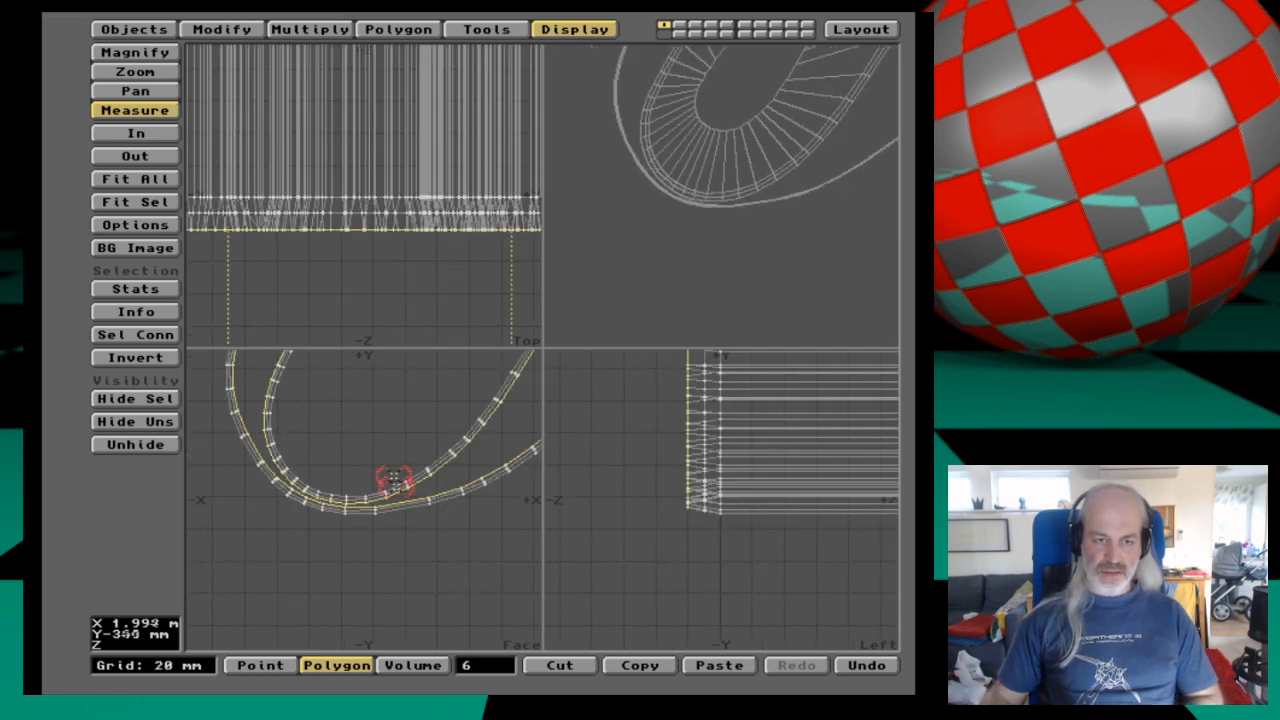
left_click_drag(398, 403, 374, 443)
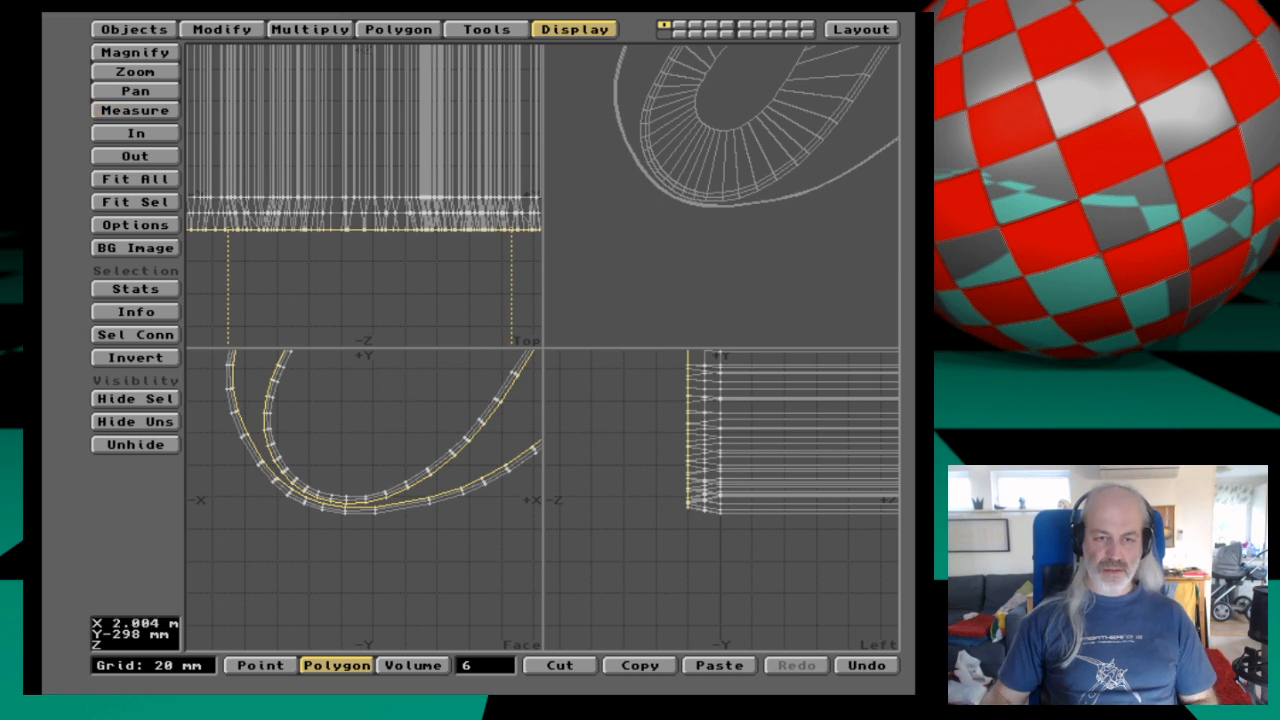
key("g")
key("g")
key("g")
key("g")
key("g")
key("g")
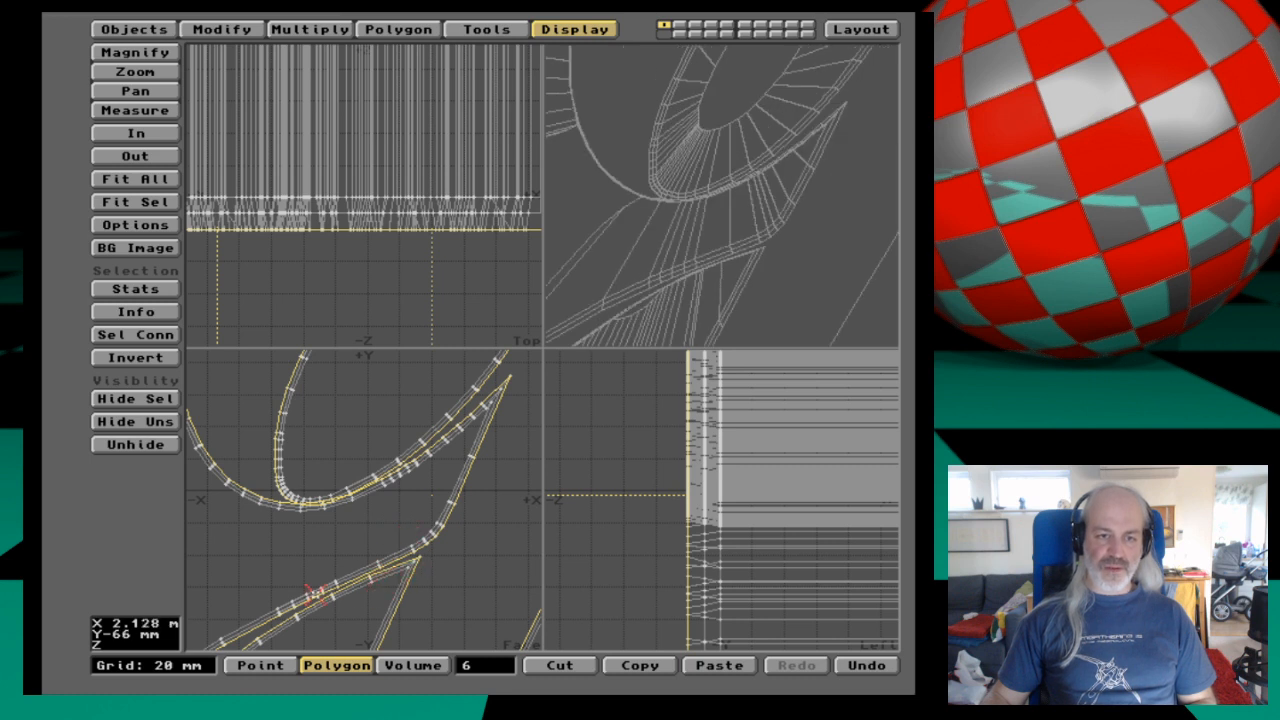
key("g")
key("period")
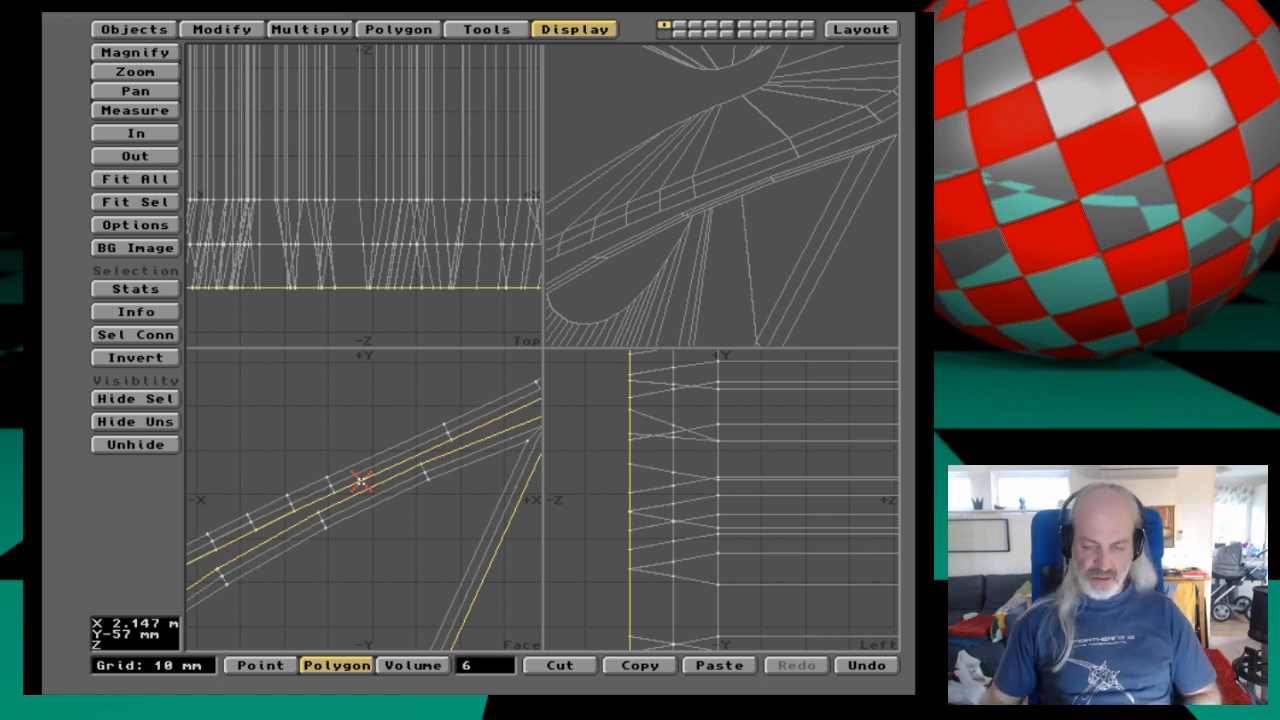
key("comma")
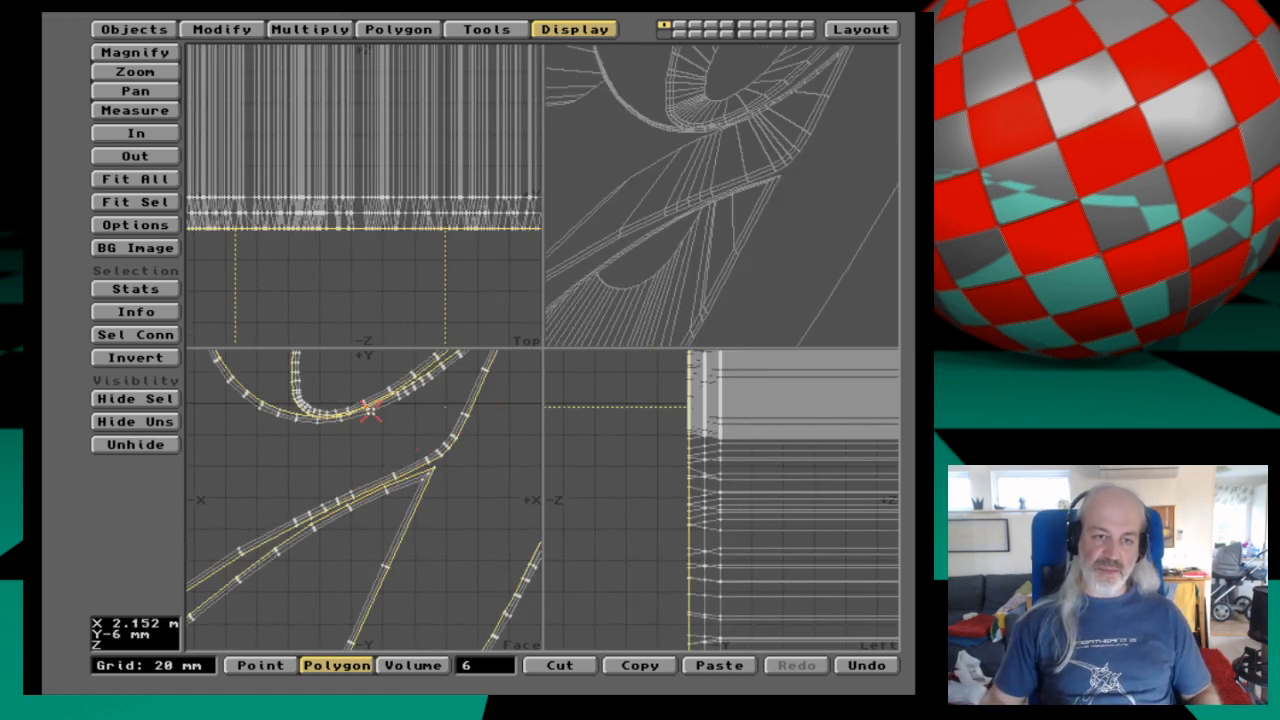
key("period")
key("period")
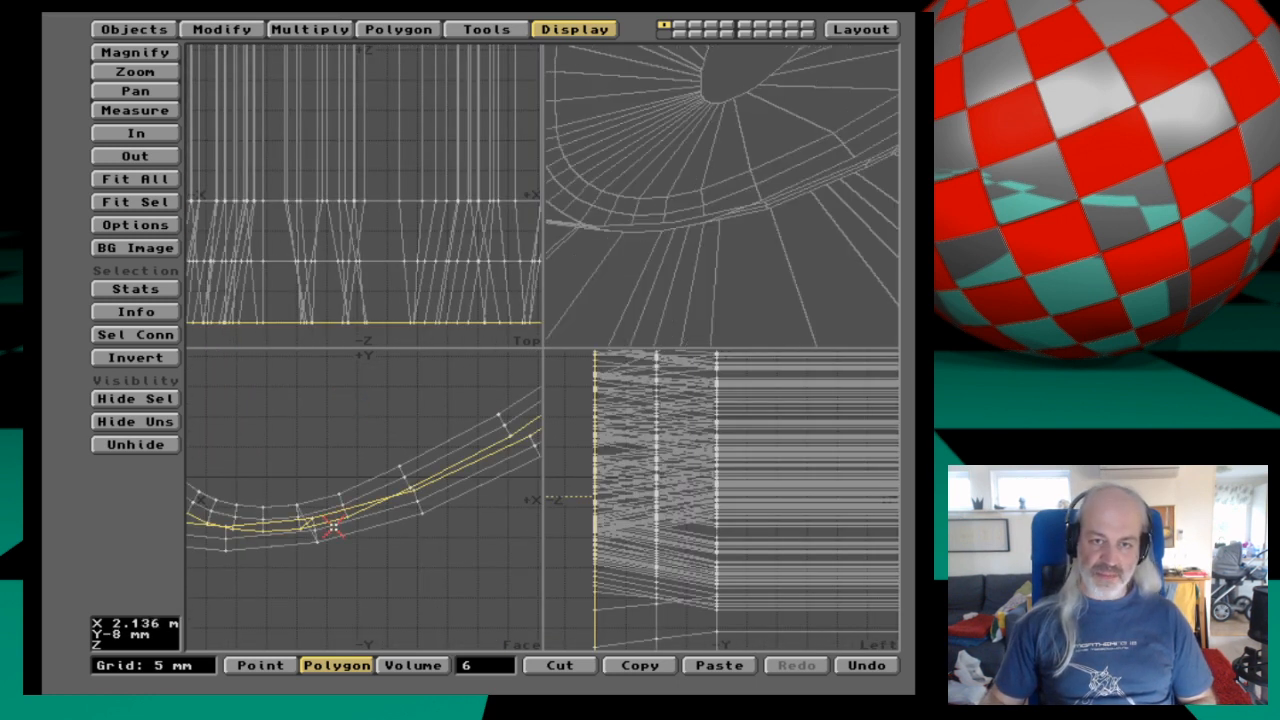
Undo the second bevel and reapply it with the same 2 mm inset and 10 mm shift.
left_click(302, 527)
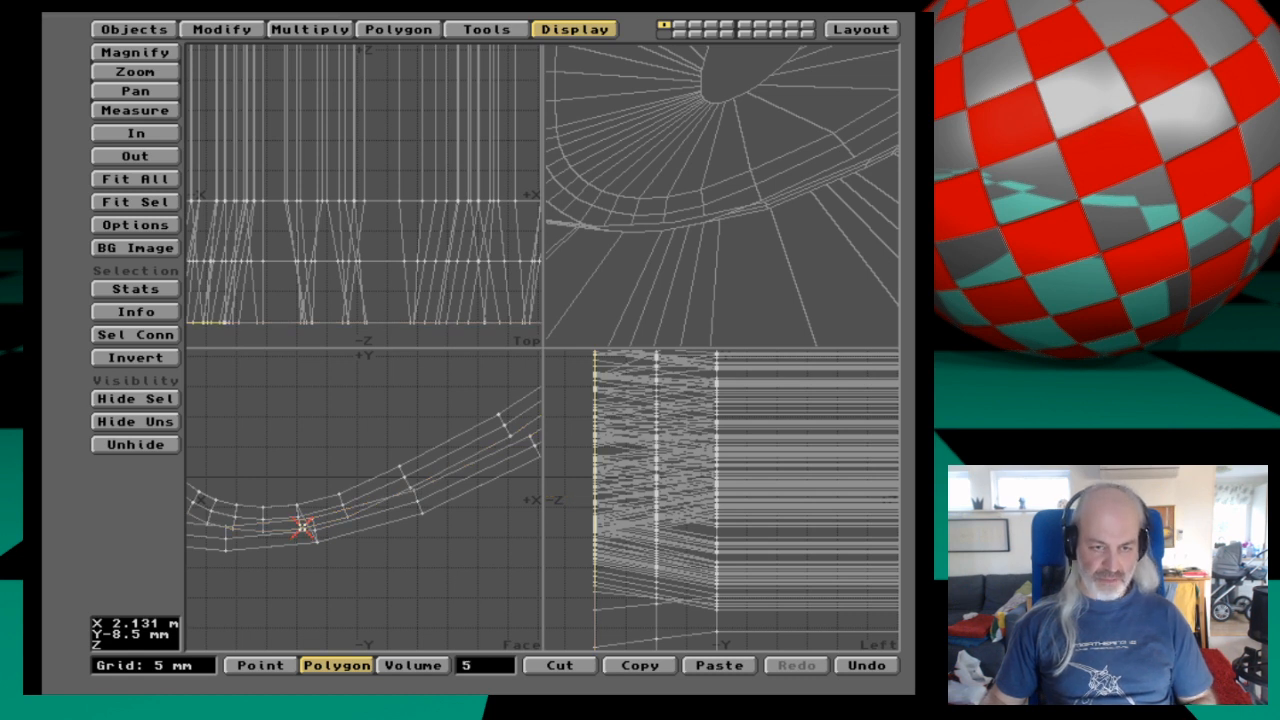
key("u")
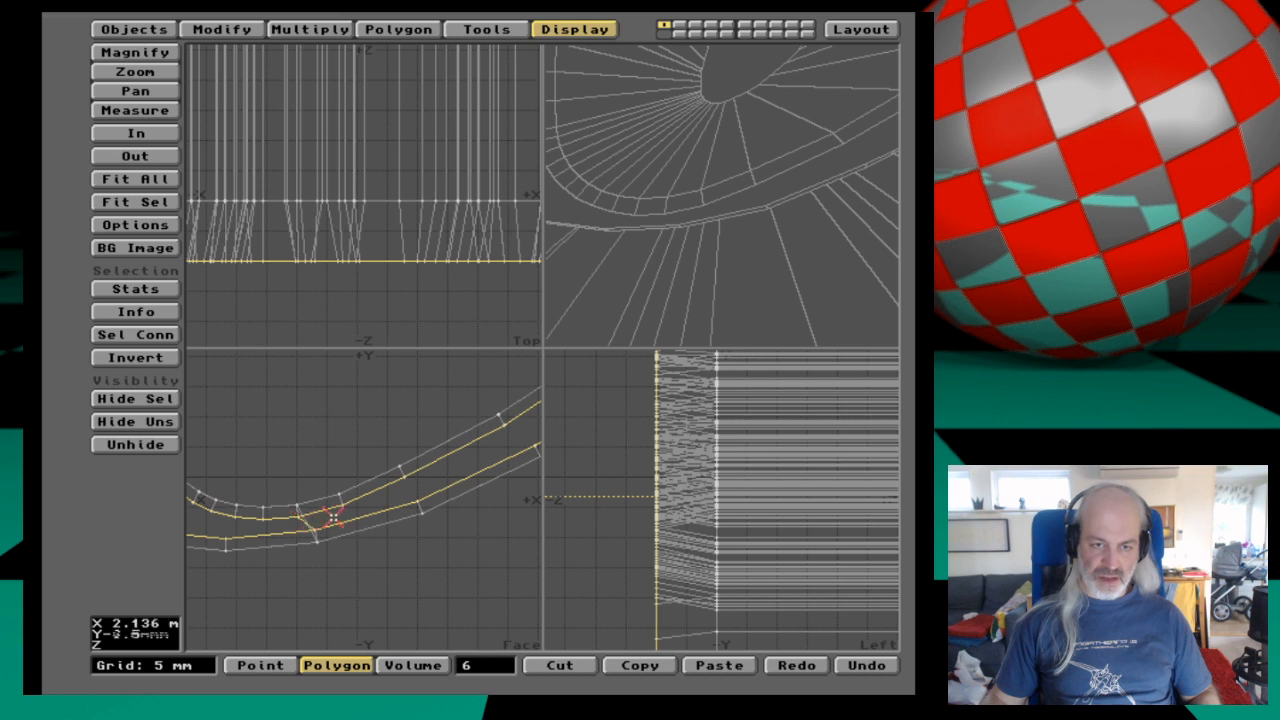
key("b")
left_click(303, 452)
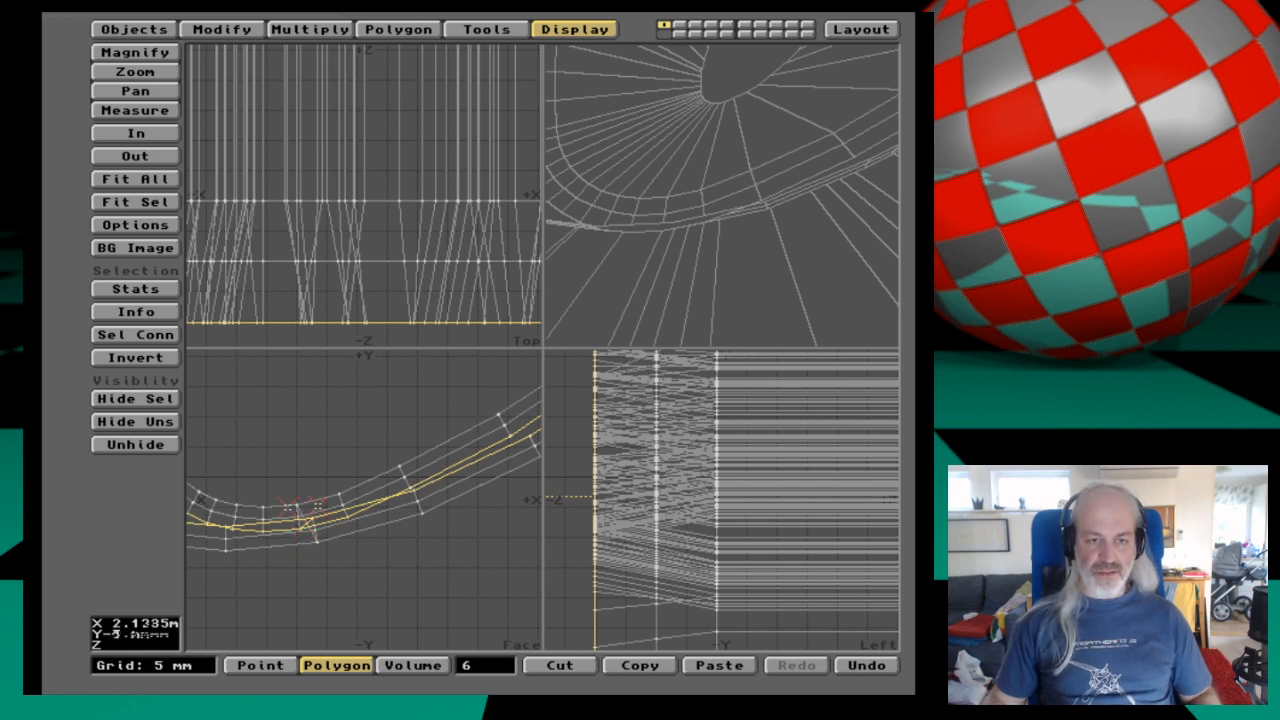
Hide the unselected polygons and examine the crossing bevel edges at the bottom of the g's upper bowl.
left_click_drag(541, 348, 838, 122)
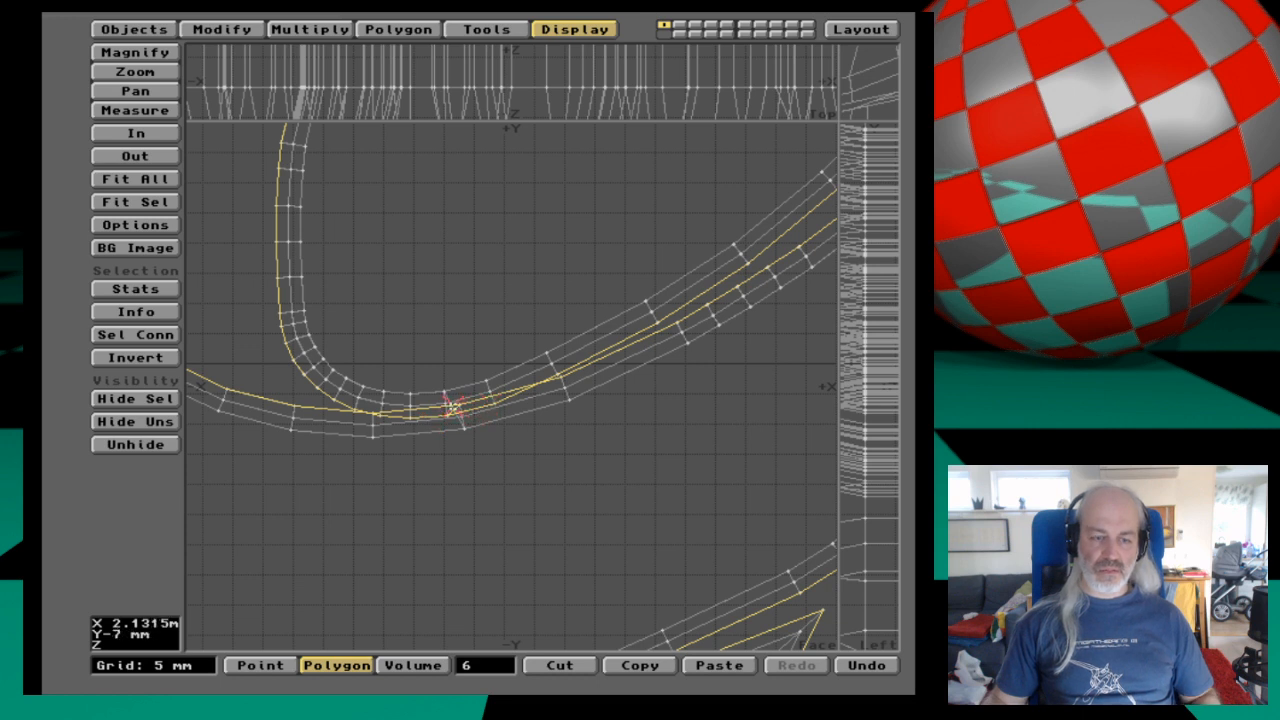
key("g")
key("period")
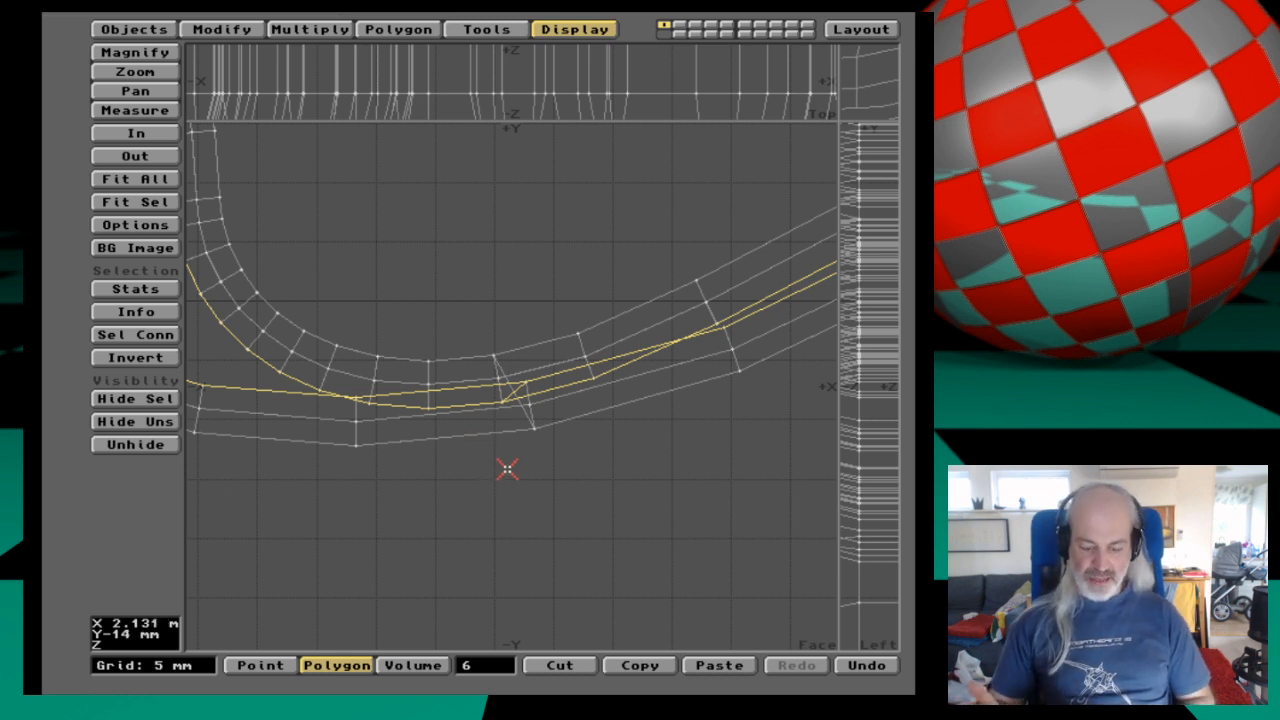
key("equal")
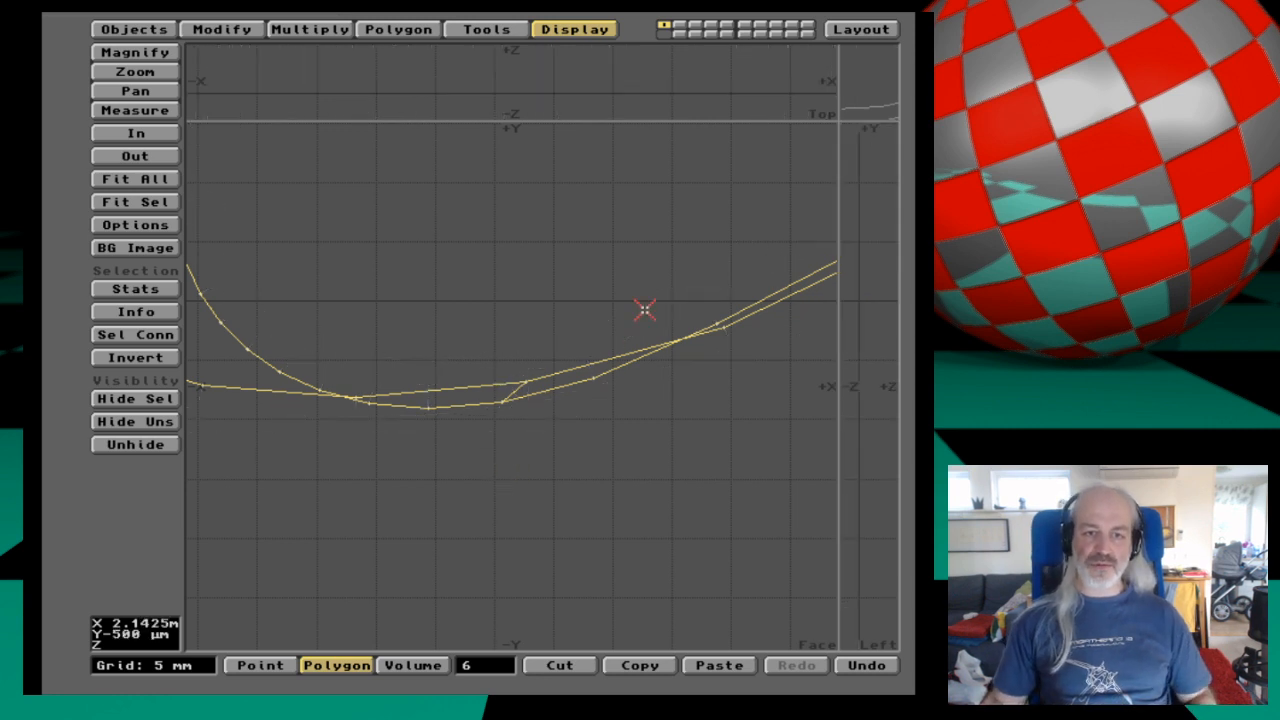
left_click_drag(836, 121, 634, 291)
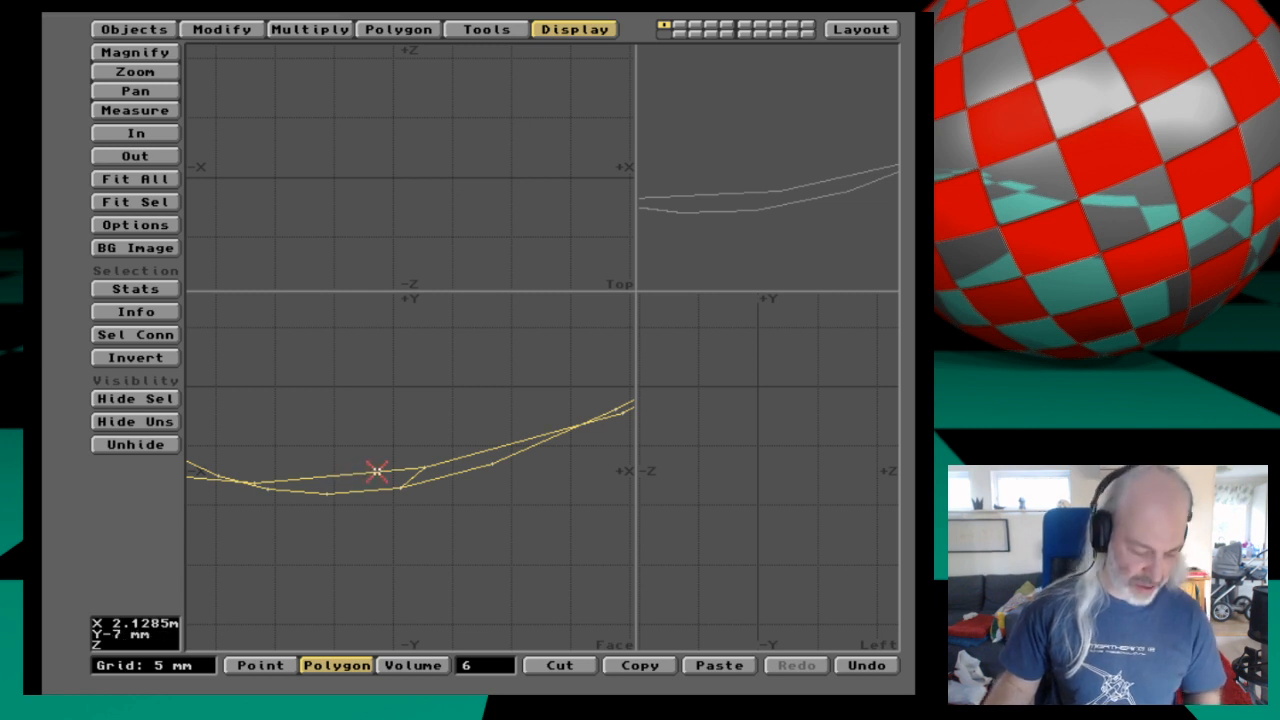
Try to untangle the crossing edges by moving individual points of the g's front outline with the Drag tool.
key("ctrl+t")
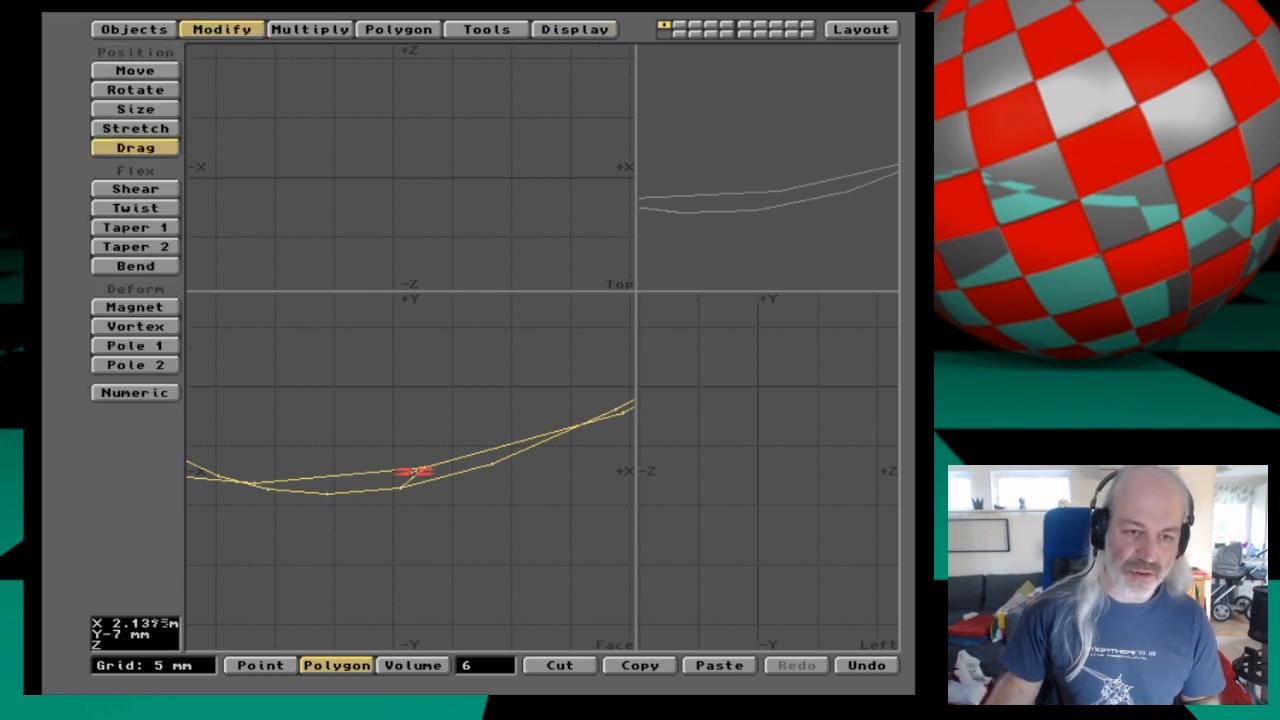
left_click_drag(424, 469, 401, 490)
left_click_drag(257, 486, 327, 499)
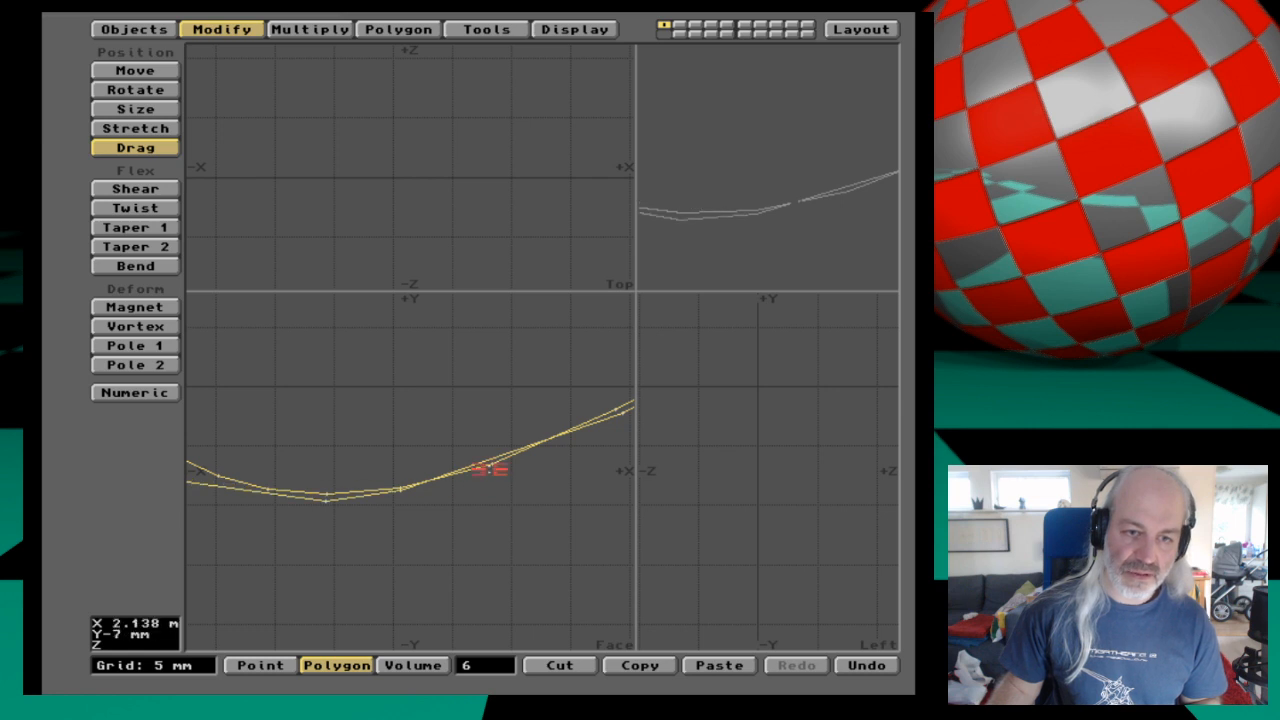
key("g")
key("period")
key("period")
key("period")
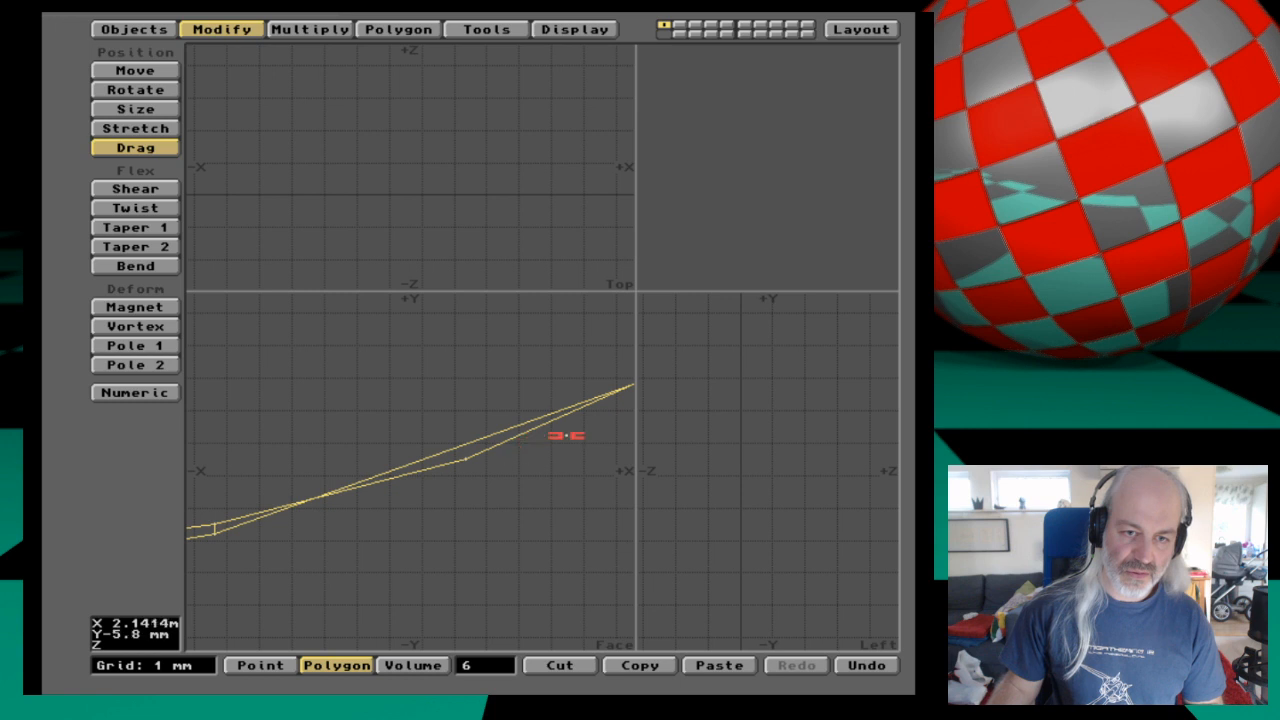
left_click_drag(569, 433, 541, 485, "alt")
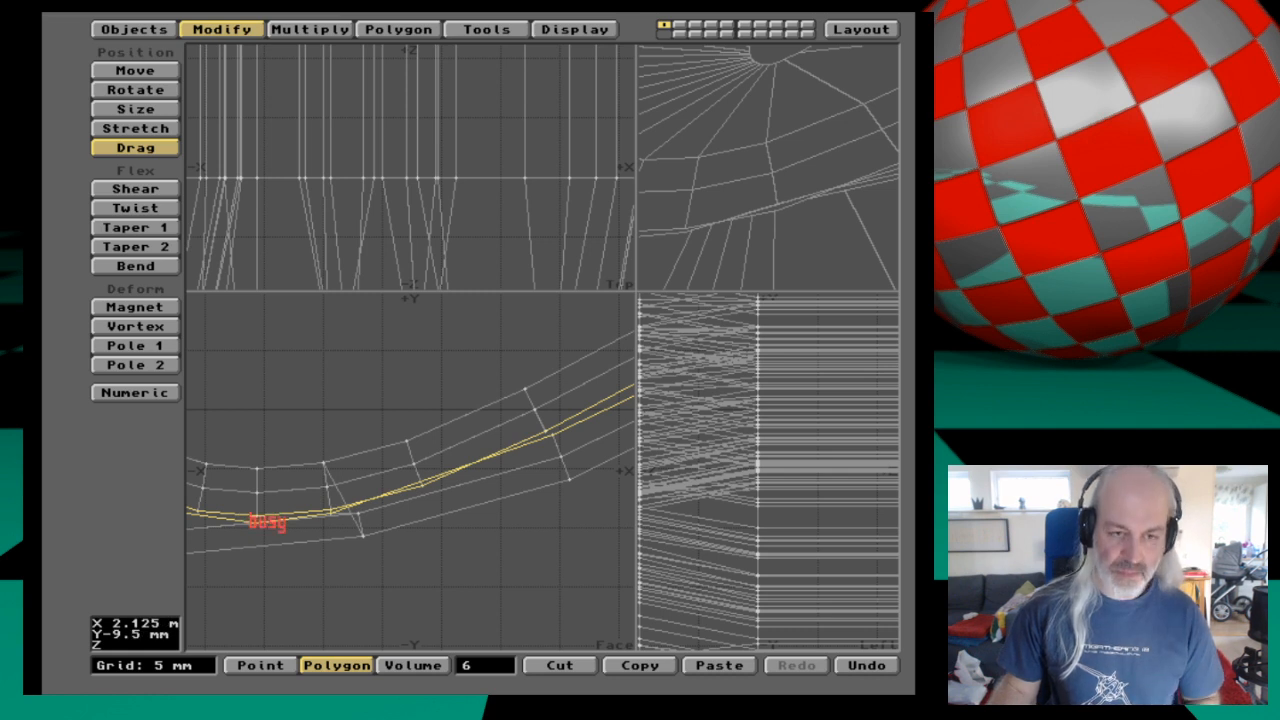
Undo the point moves on the g's outline and the second bevel on the front faces.
key("u")
key("u")
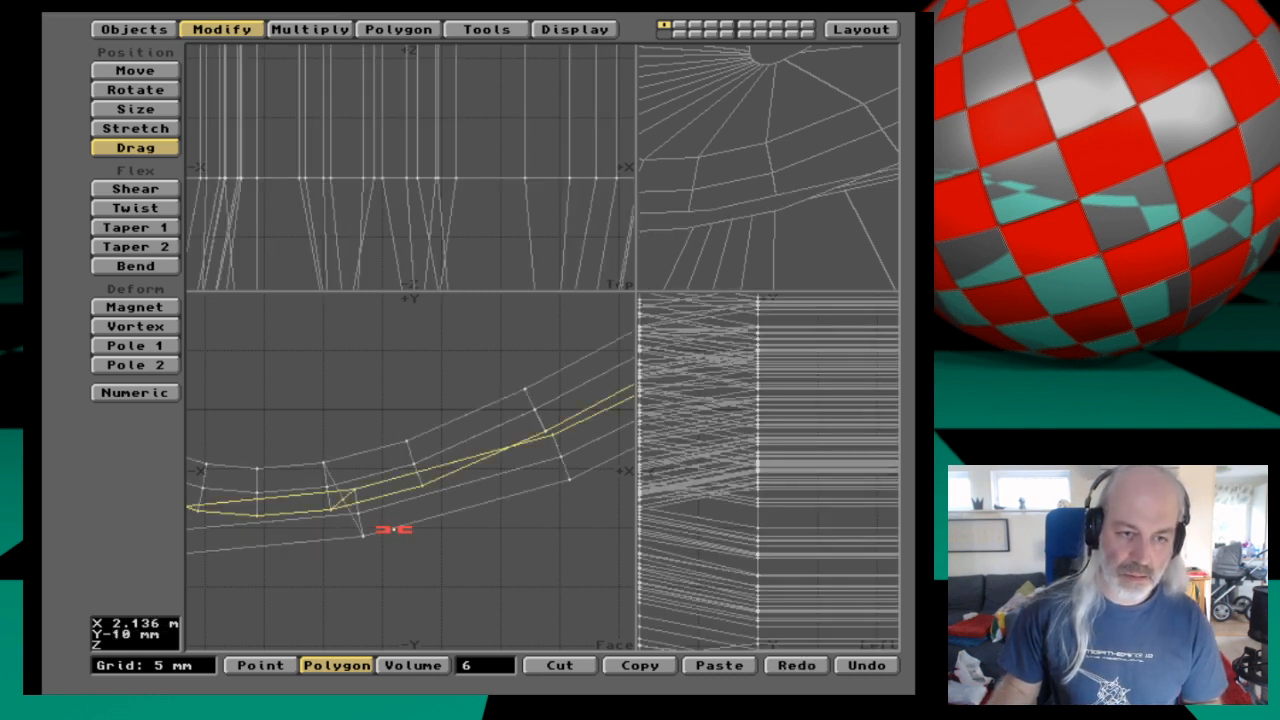
key("u")
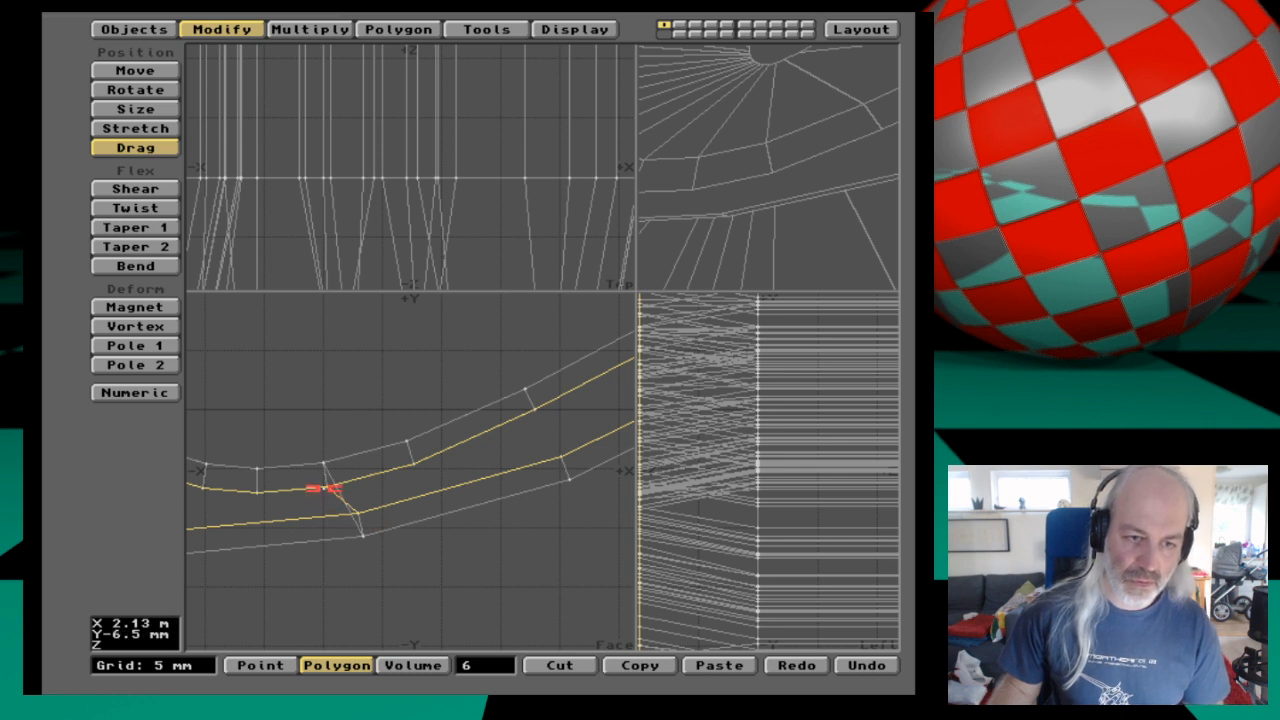
Realign the inner bevel points at the bottom of the g's upper bowl and measure the spacing there for the next inset.
left_click_drag(330, 488, 352, 512)
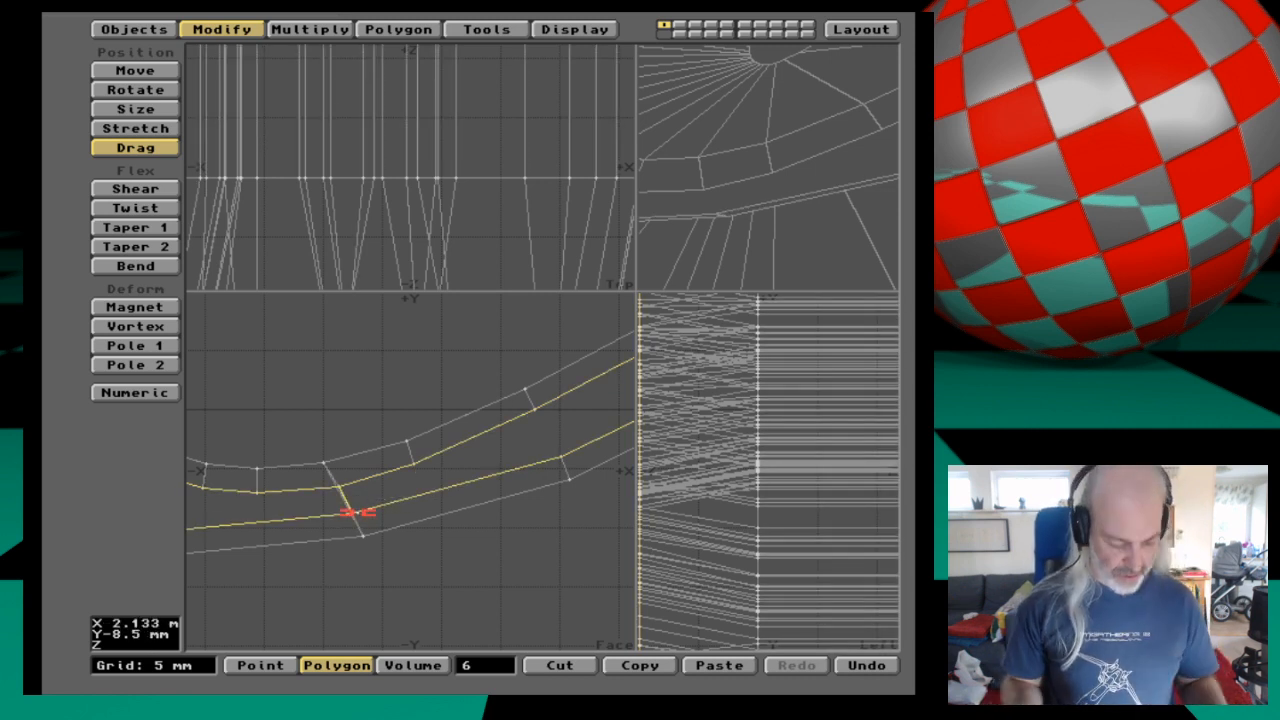
key("shift+m")
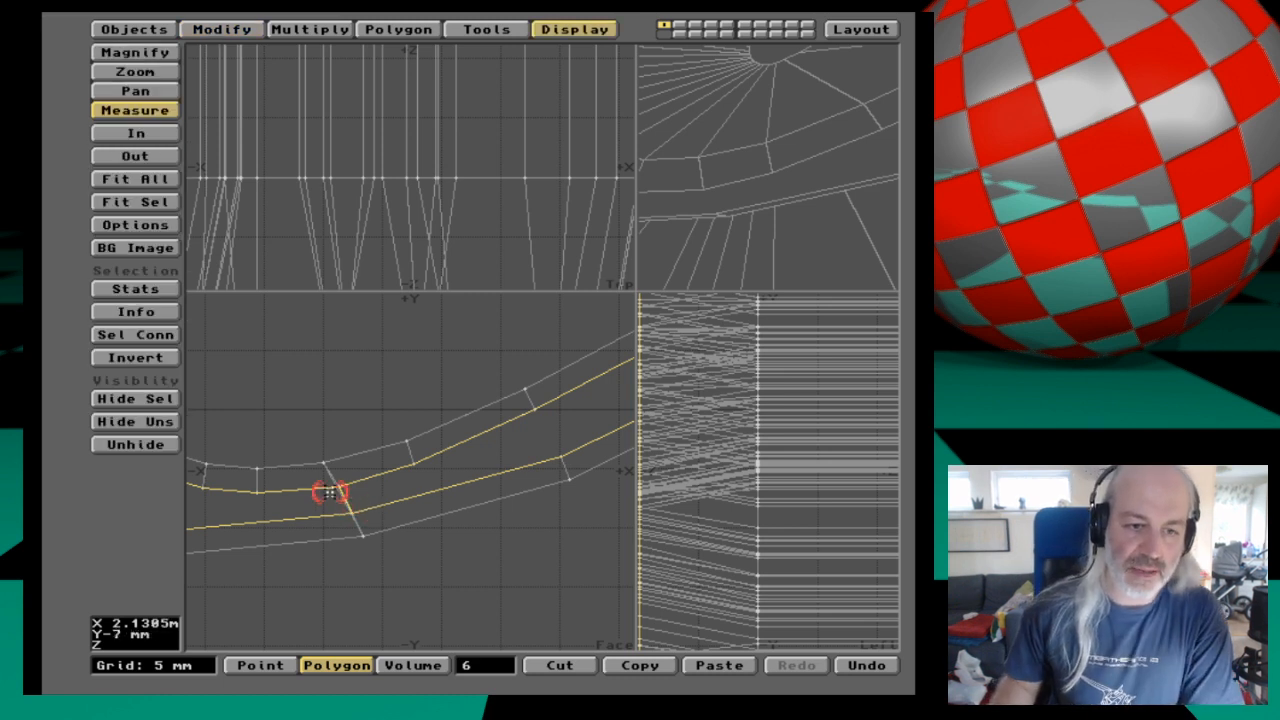
left_click_drag(337, 488, 338, 491)
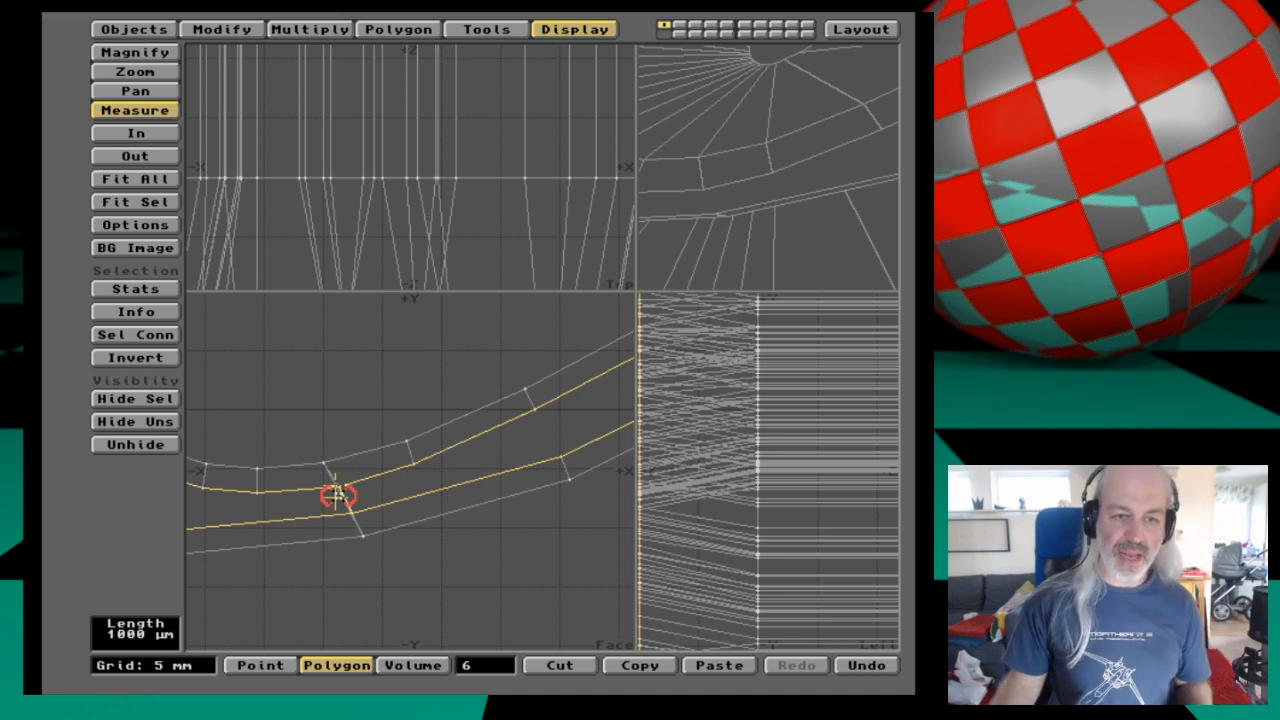
left_click_drag(338, 493, 339, 490)
Bevel the letters' front faces a second time with a 1 mm inset and a 10 mm shift.
key("b")
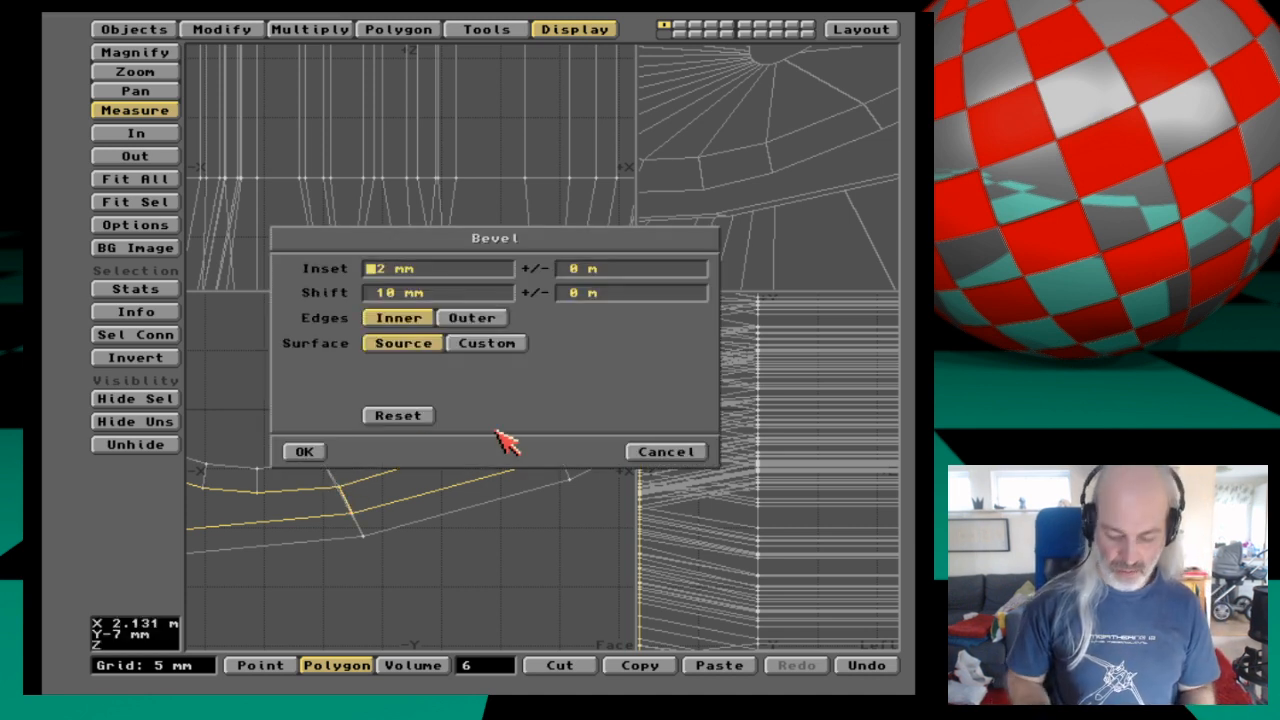
key("Tab")
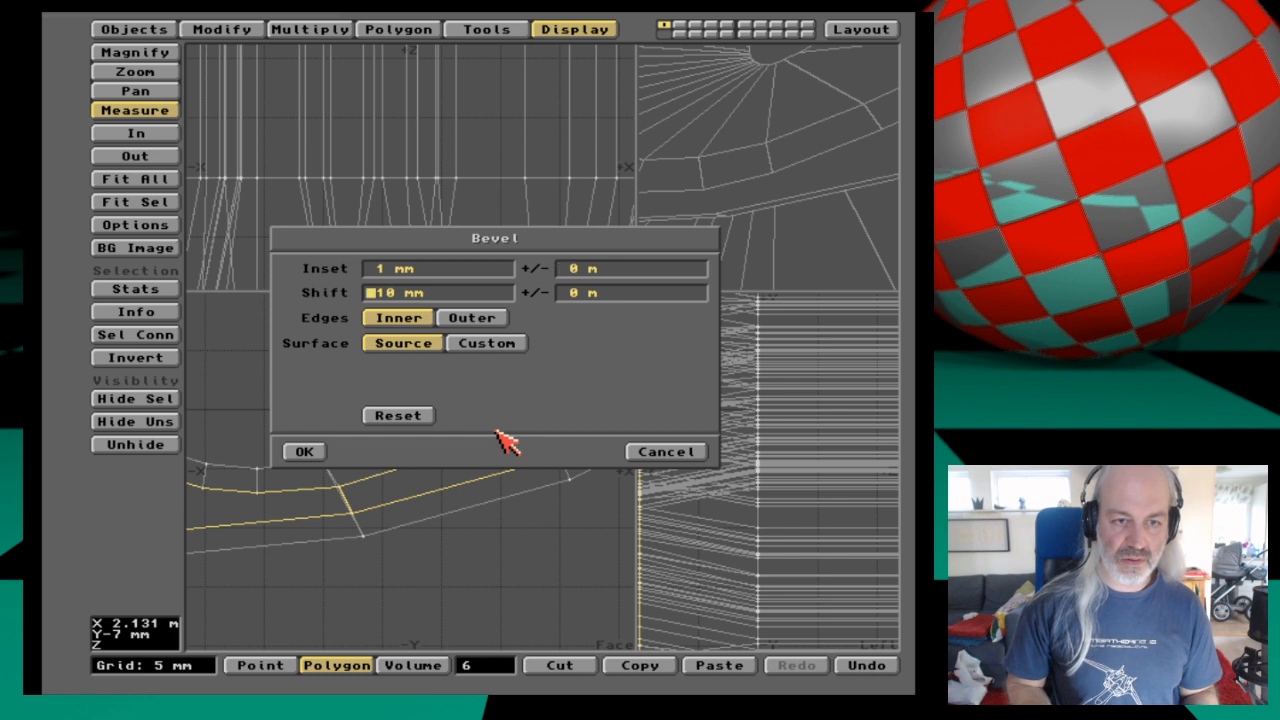
key("Tab")
key("Return")
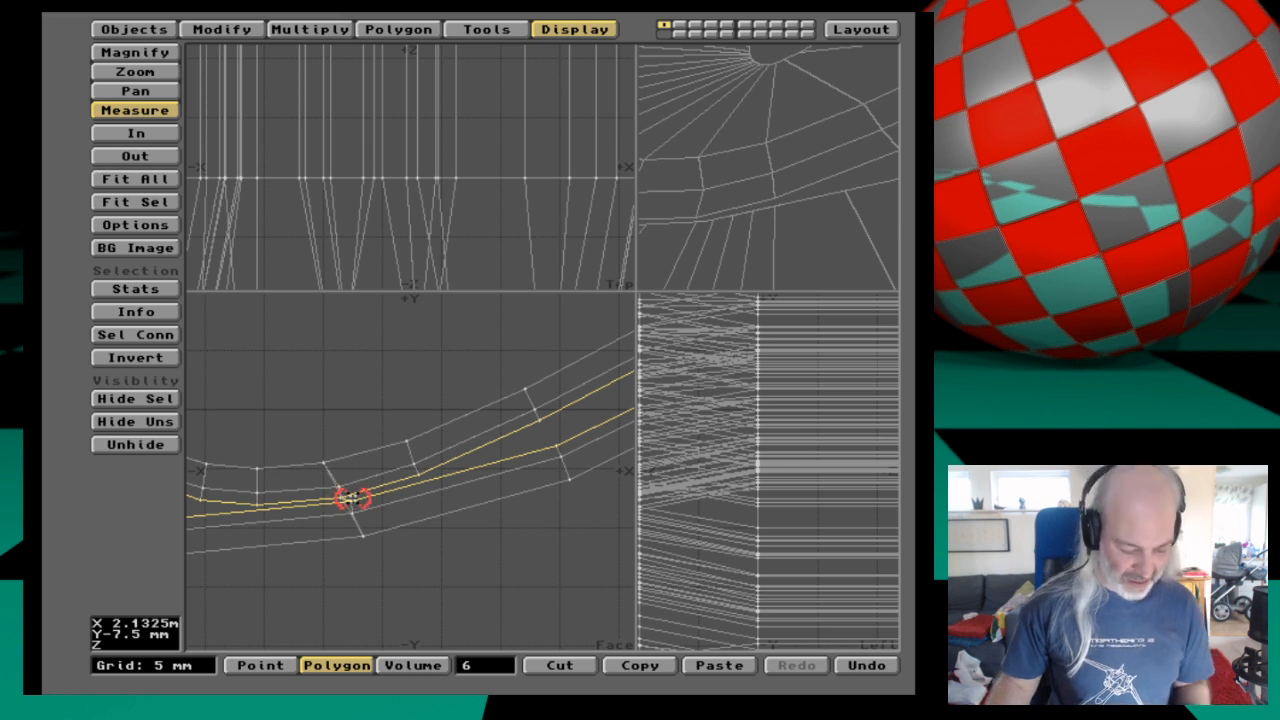
Examine the twice-beveled front edges of the script letters for crossing outlines, including the A's peak and the thin stroke junctions.
key("a")
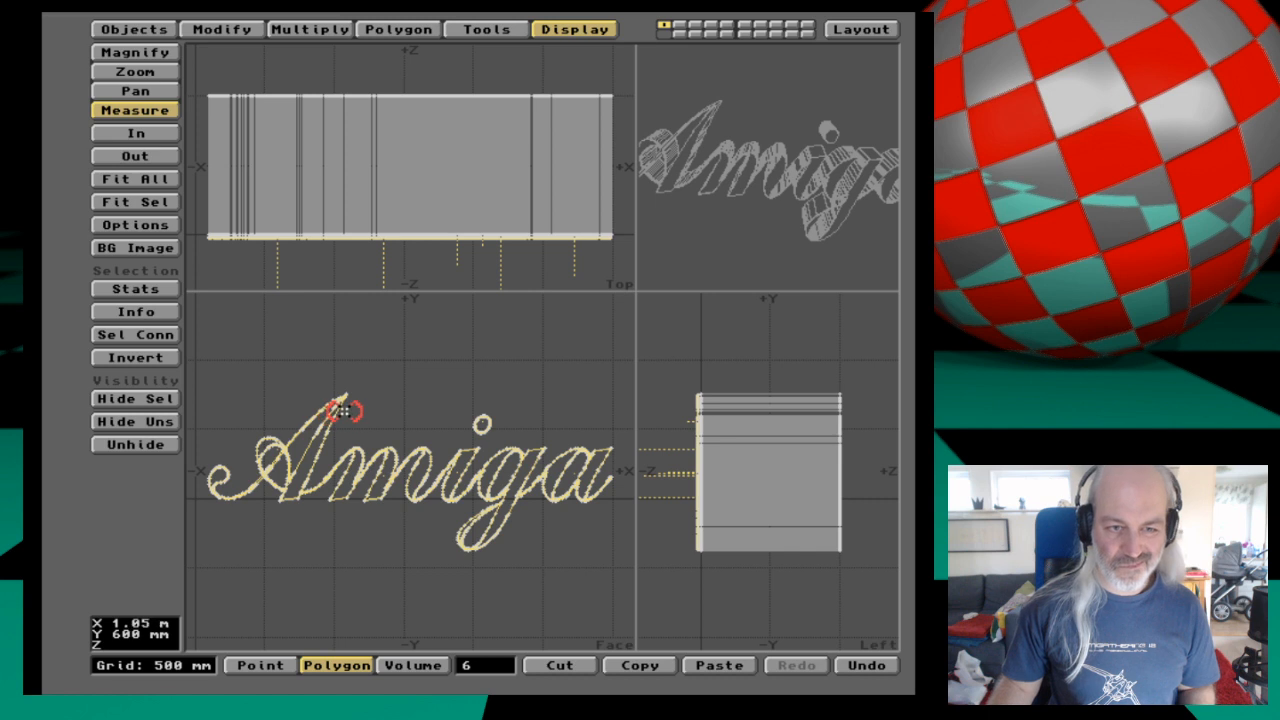
key("period")
key("period")
key("period")
key("period")
key("period")
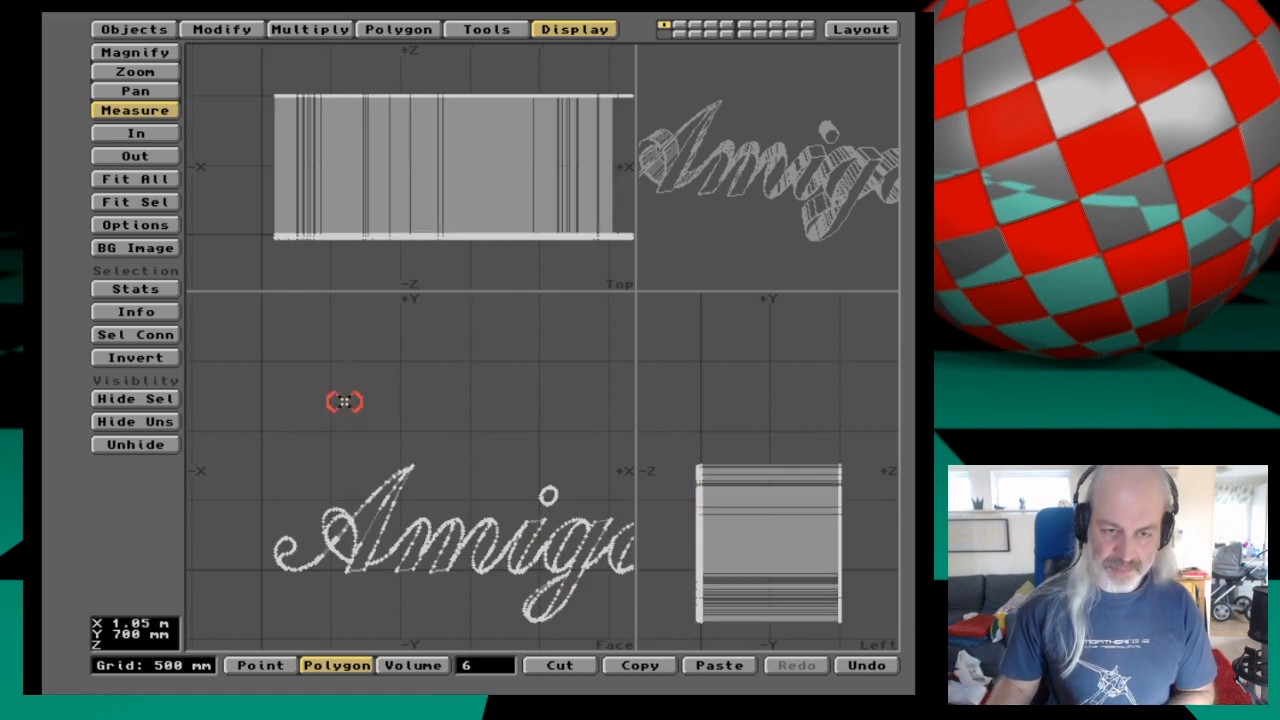
key("comma")
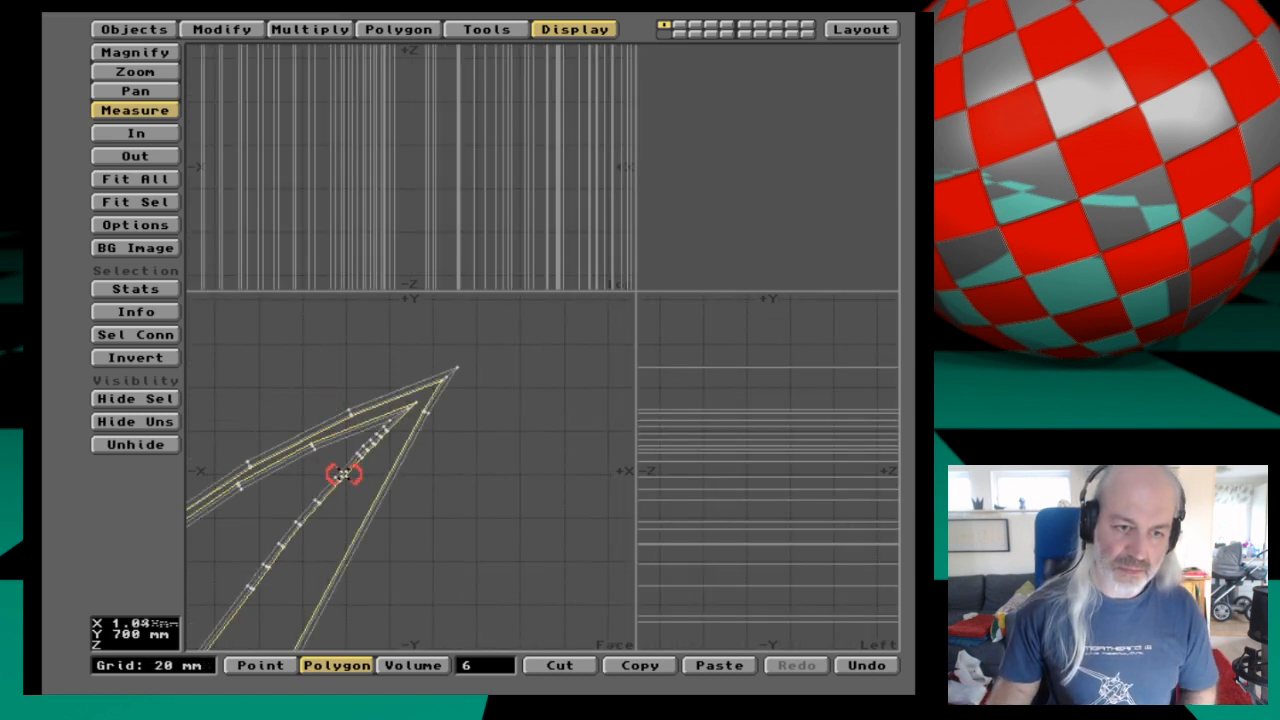
key("g")
key("g")
key("g")
key("g")
key("g")
key("g")
key("g")
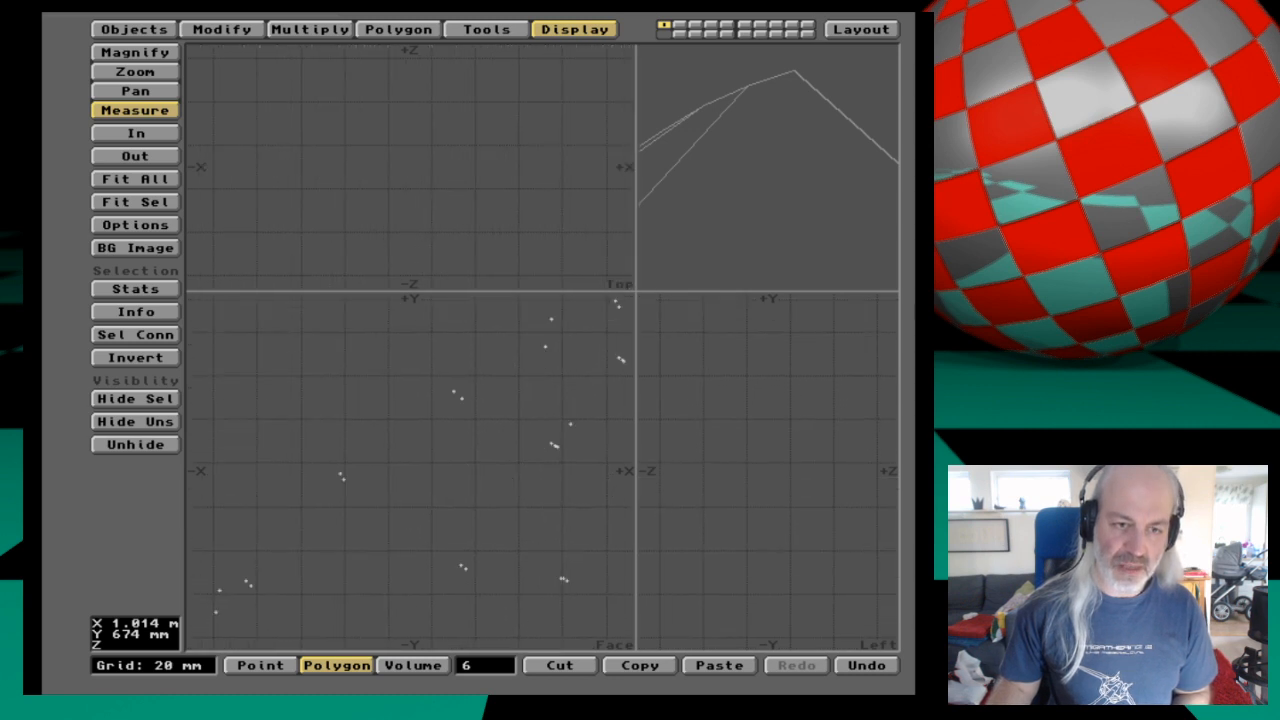
key("g")
key("g")
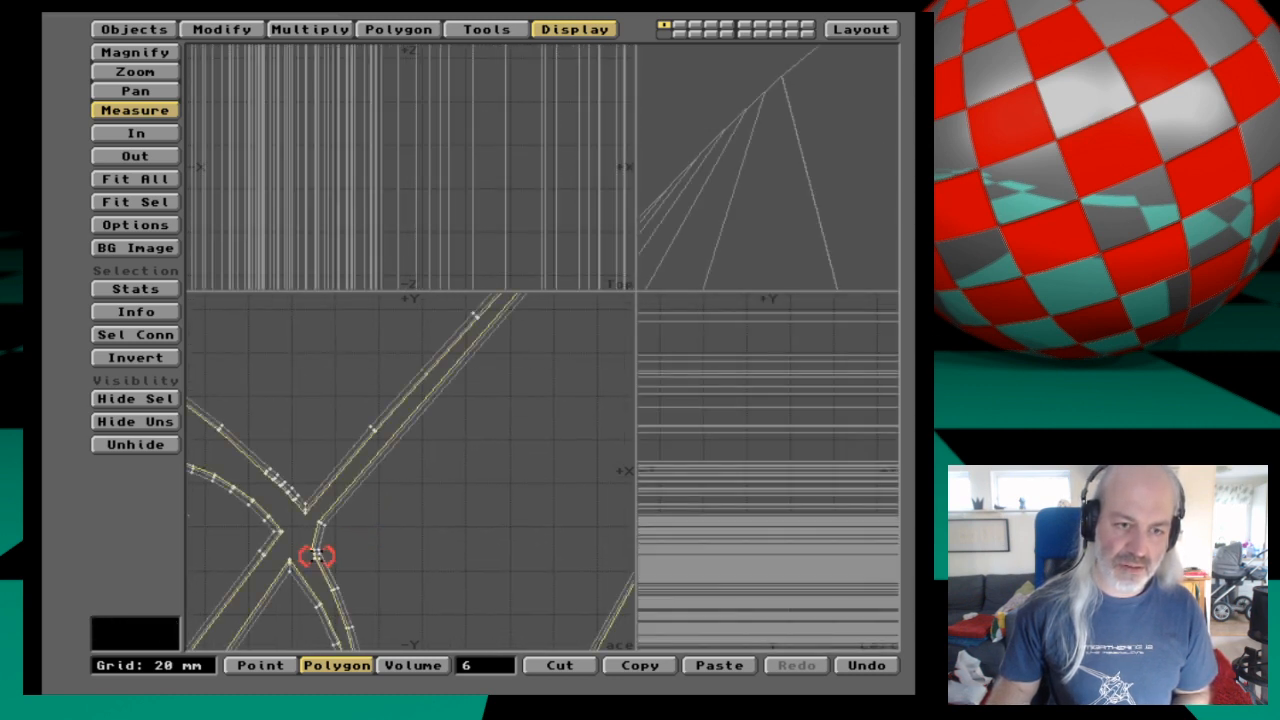
key("g")
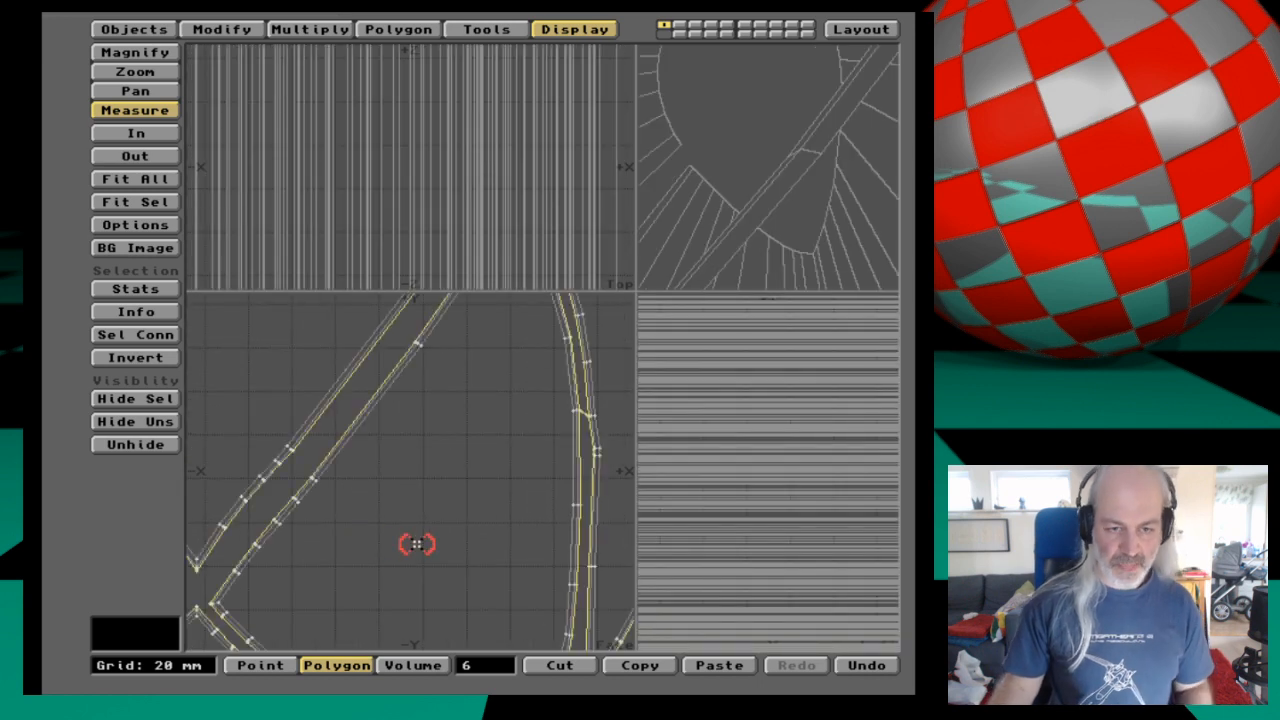
Clear the face selection and delete the whole beveled script-font text.
key("space")
left_click(480, 668)
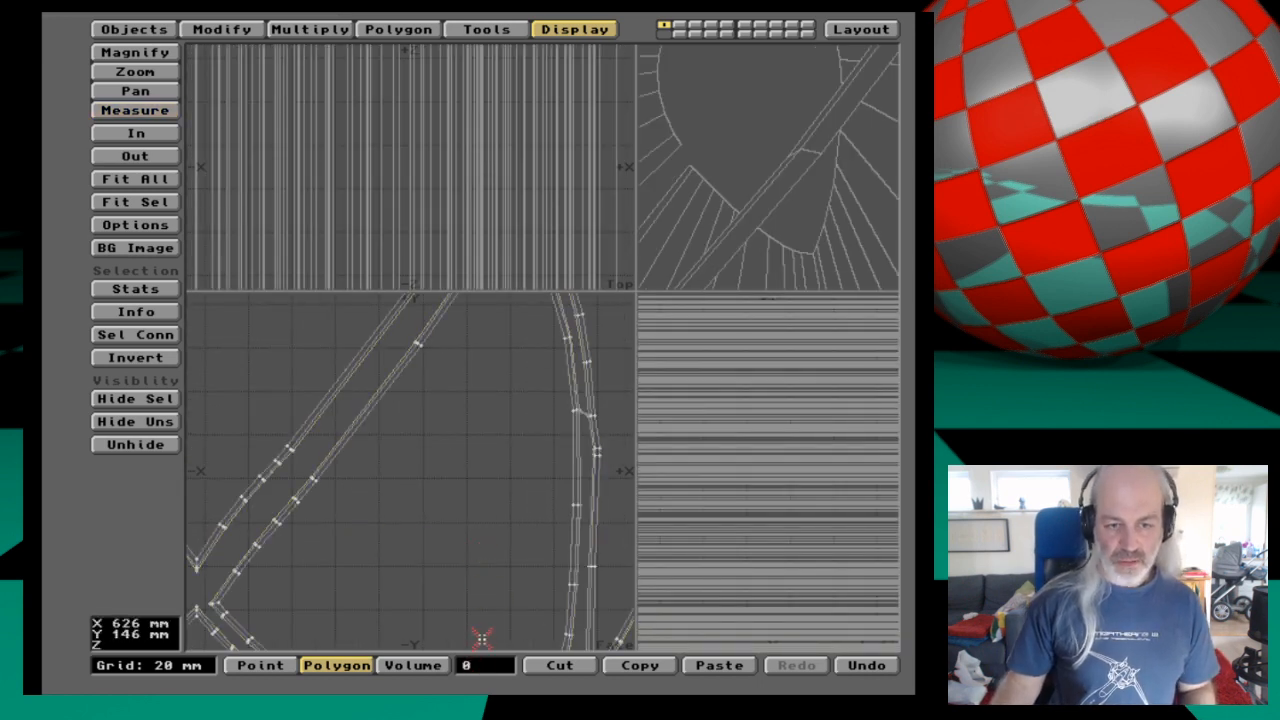
key("Delete")
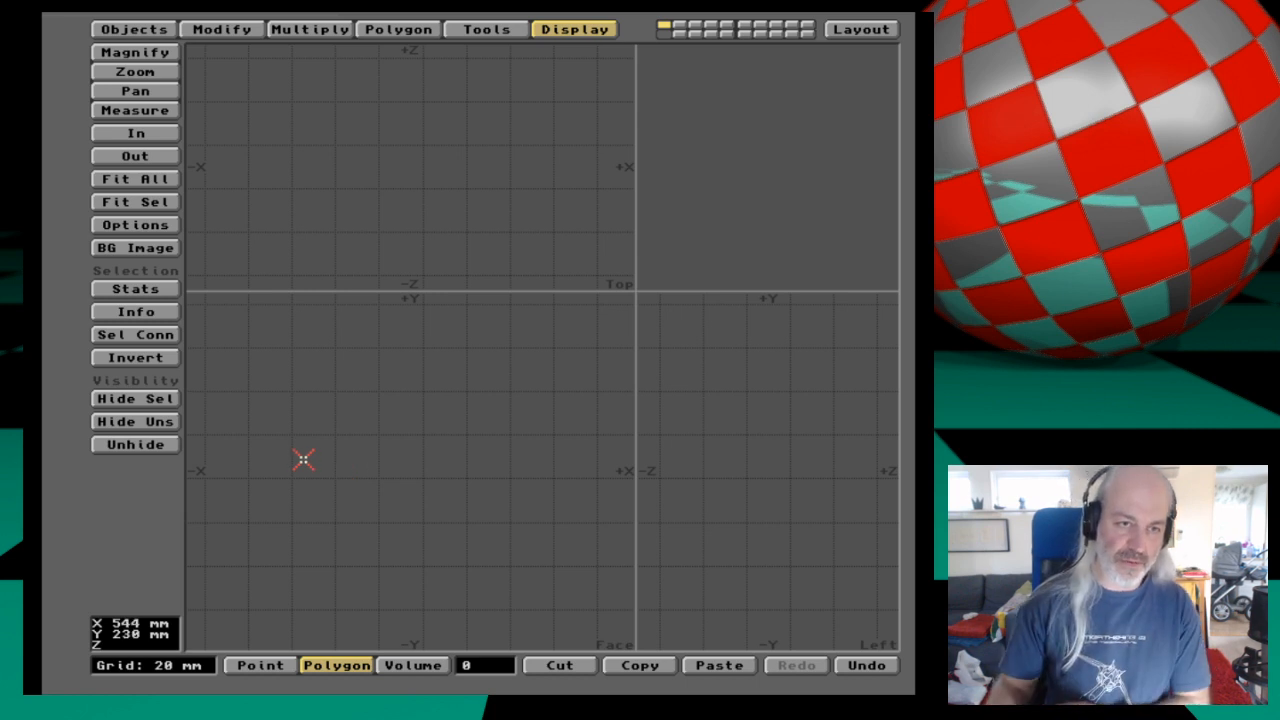
Try the text "Amiga" in the AcFuture font with sharp corners, and remove it again.
left_click(134, 29)
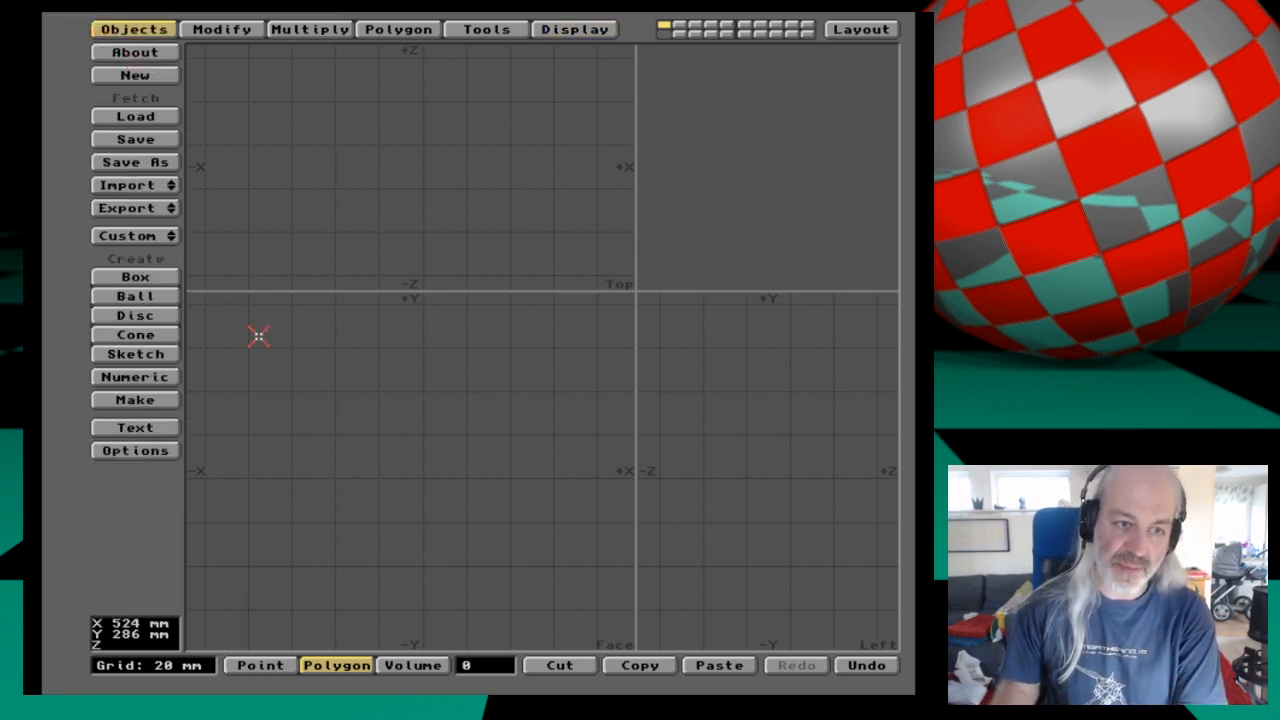
left_click(167, 428)
left_click(592, 341)
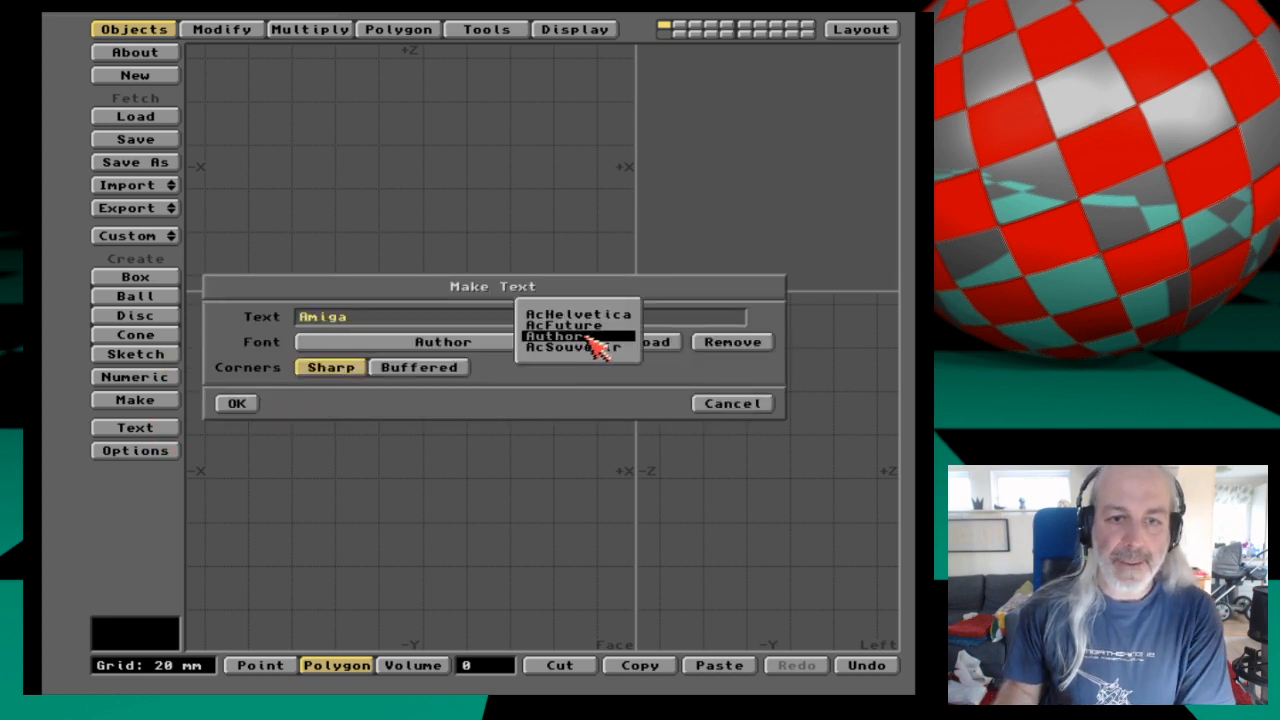
left_click(600, 325)
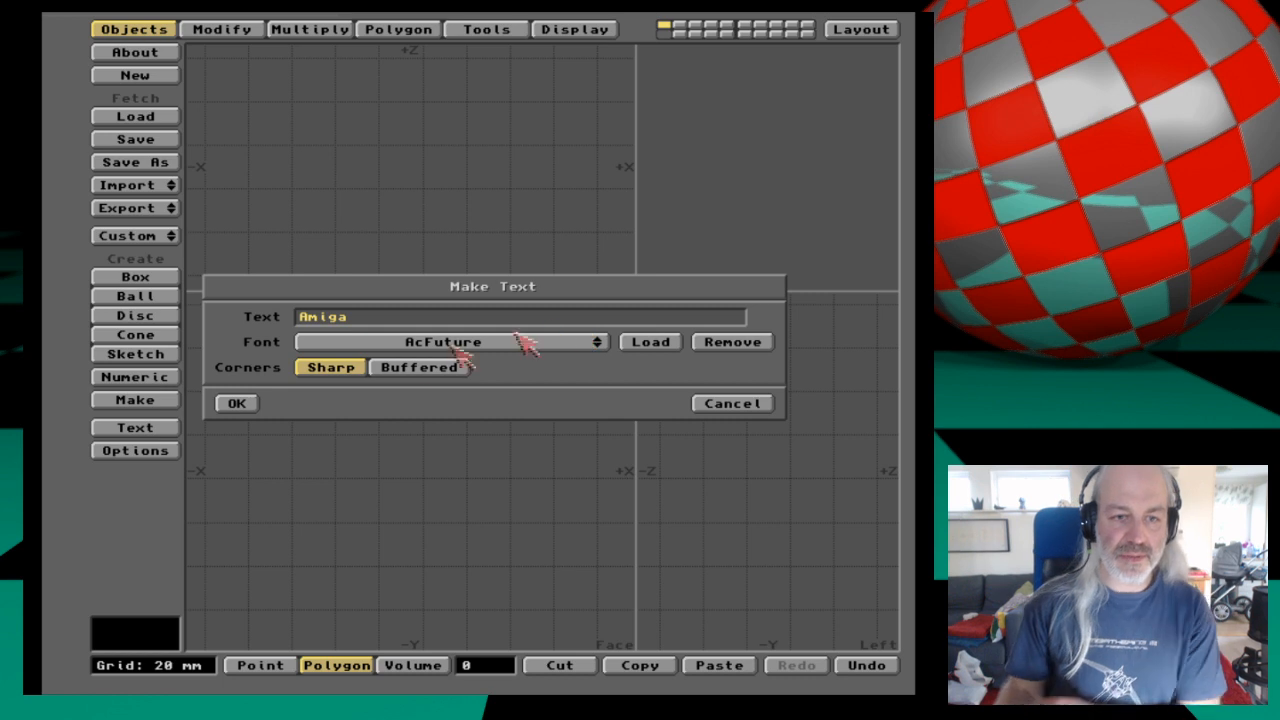
left_click(240, 404)
key("a")
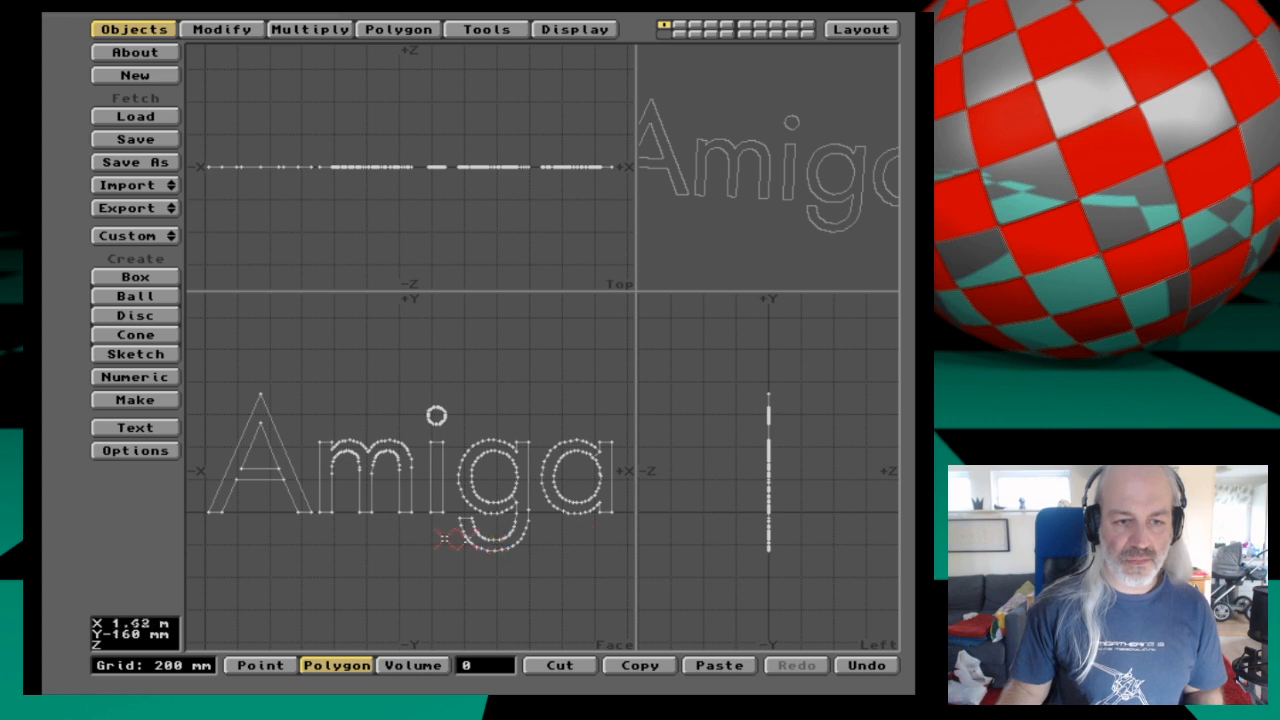
key("x")
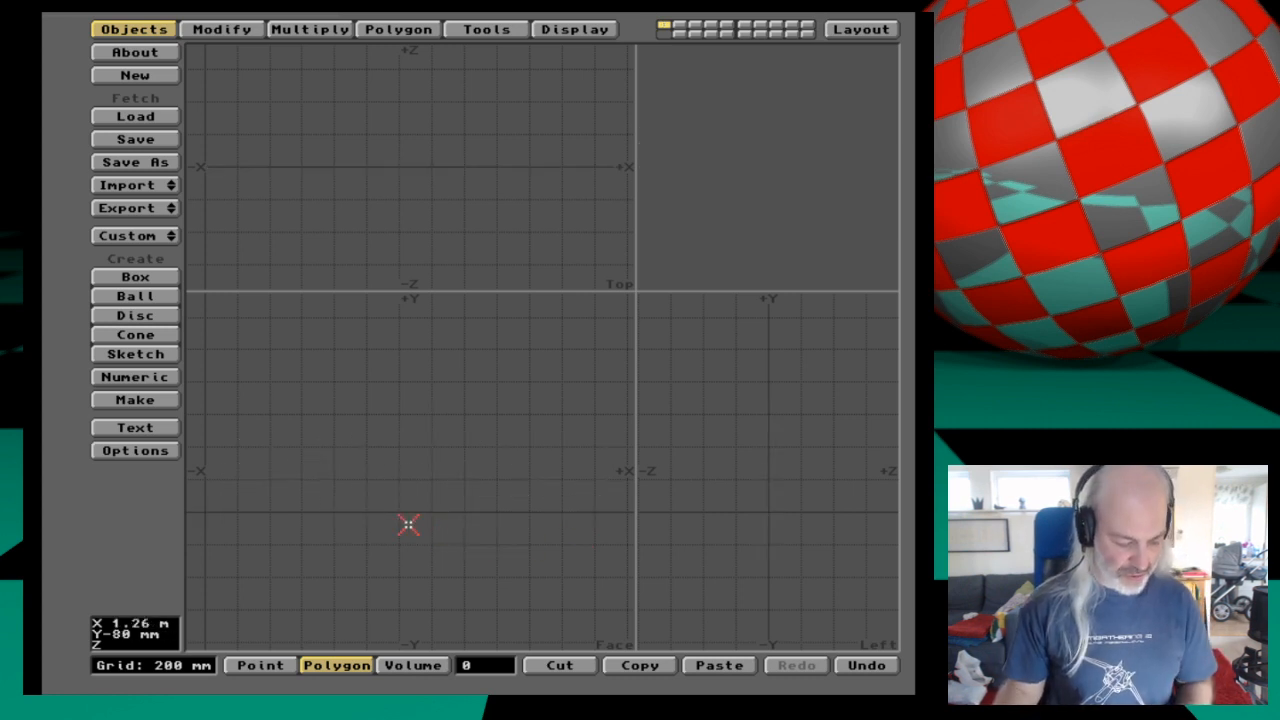
Load the AcTimesRoman font and create the text "Amiga" with sharp corners in it.
key("p")
left_click(686, 369)
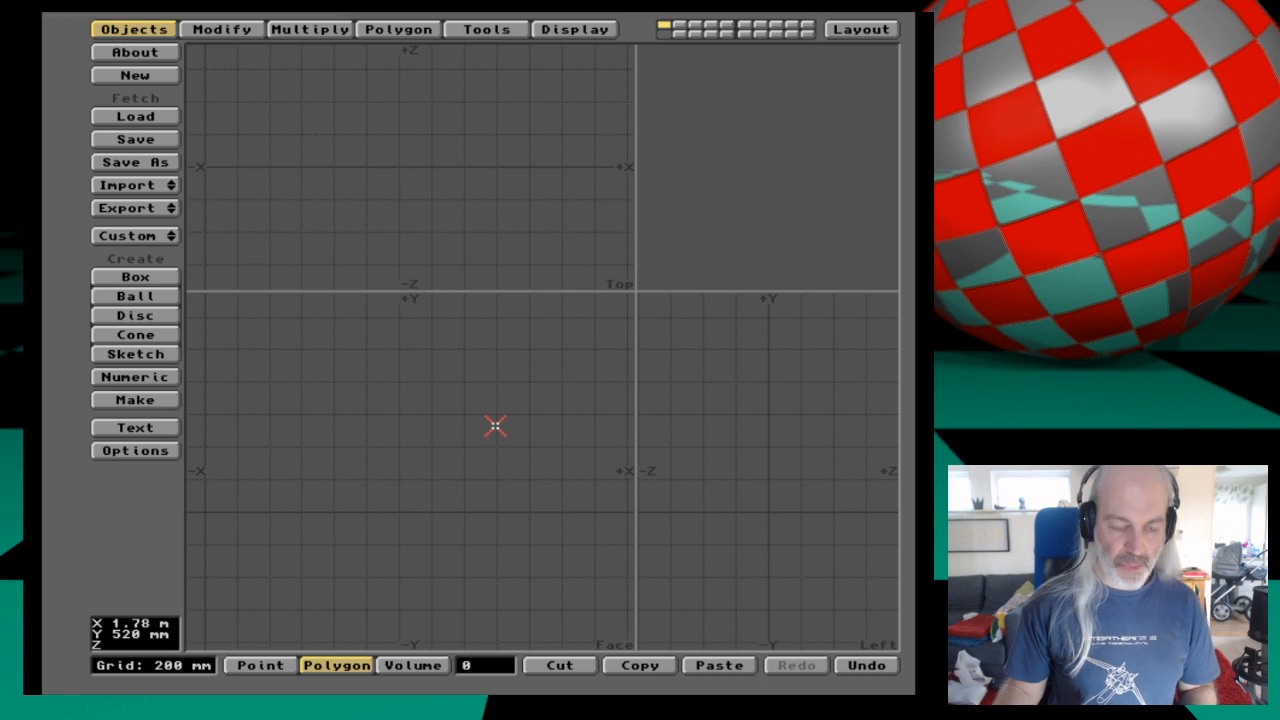
key("shift+w")
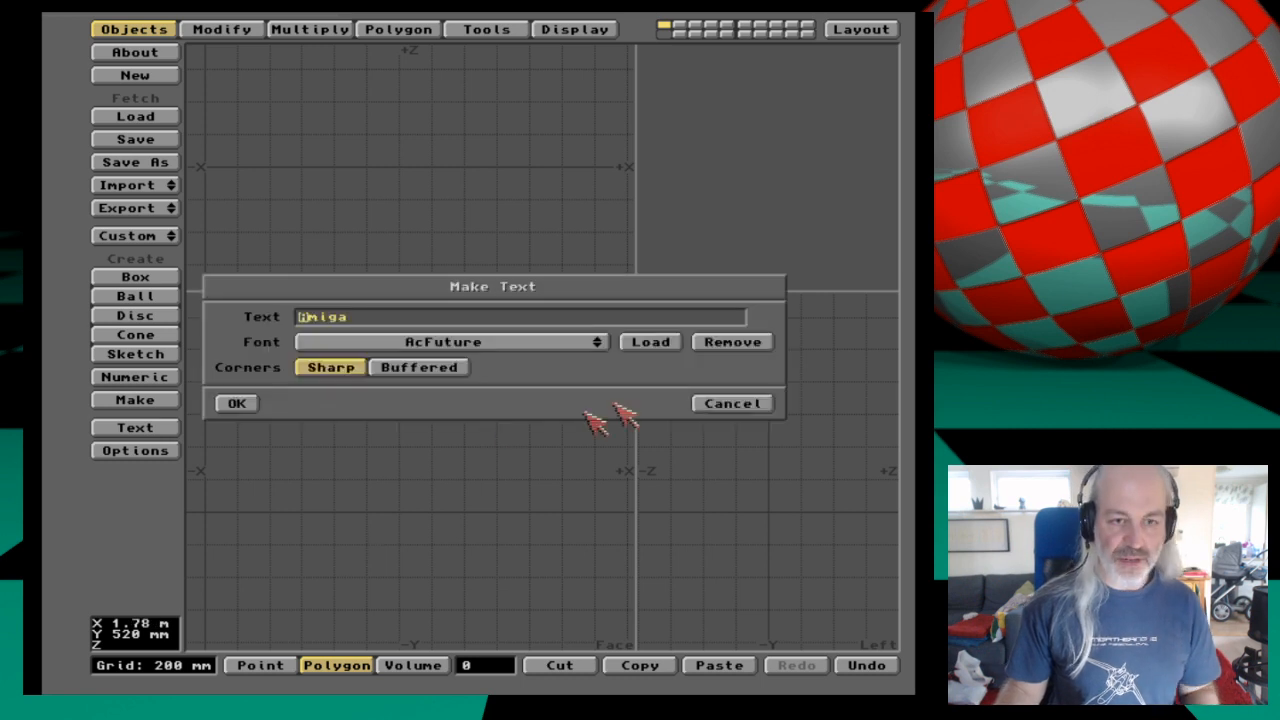
left_click(665, 347)
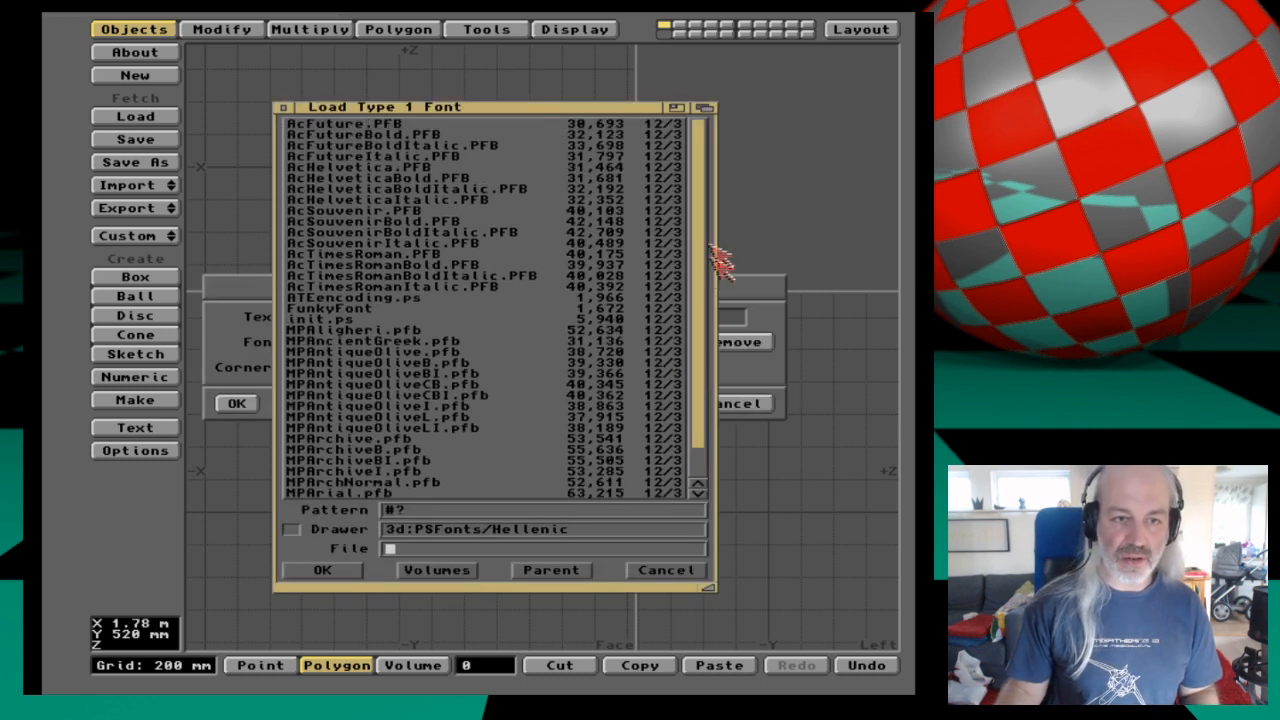
double_click(416, 256)
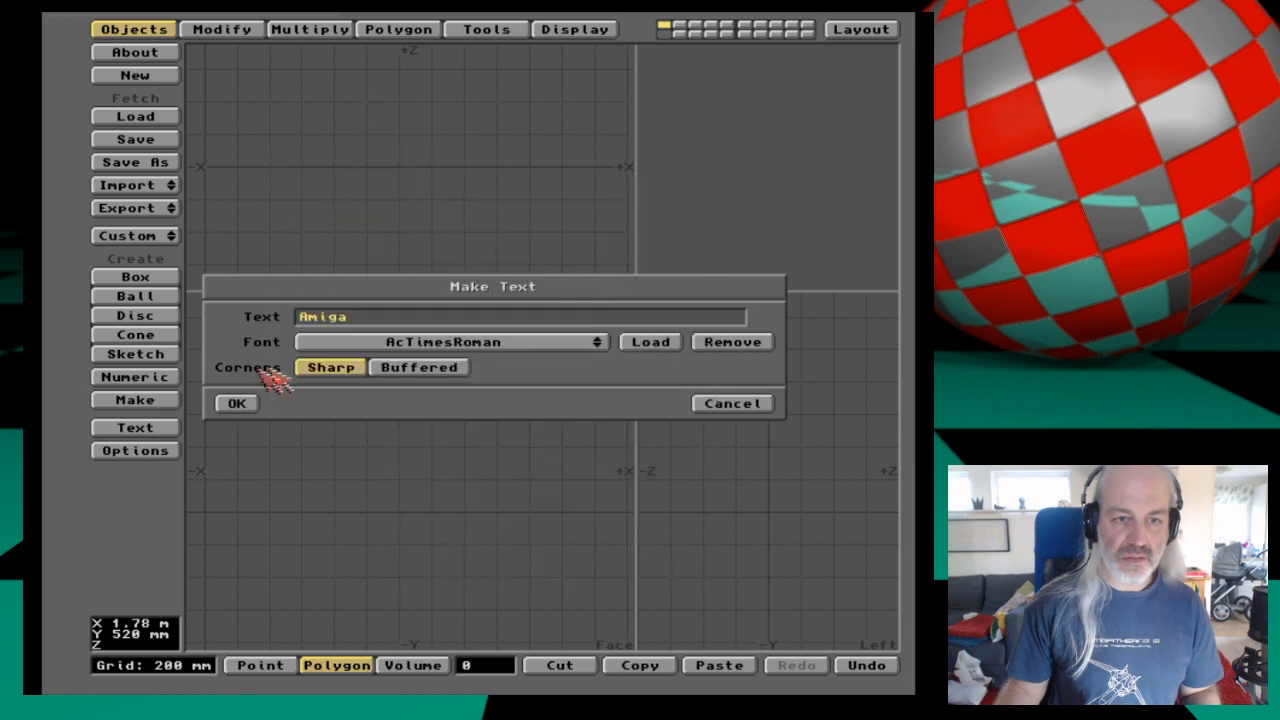
left_click(237, 403)
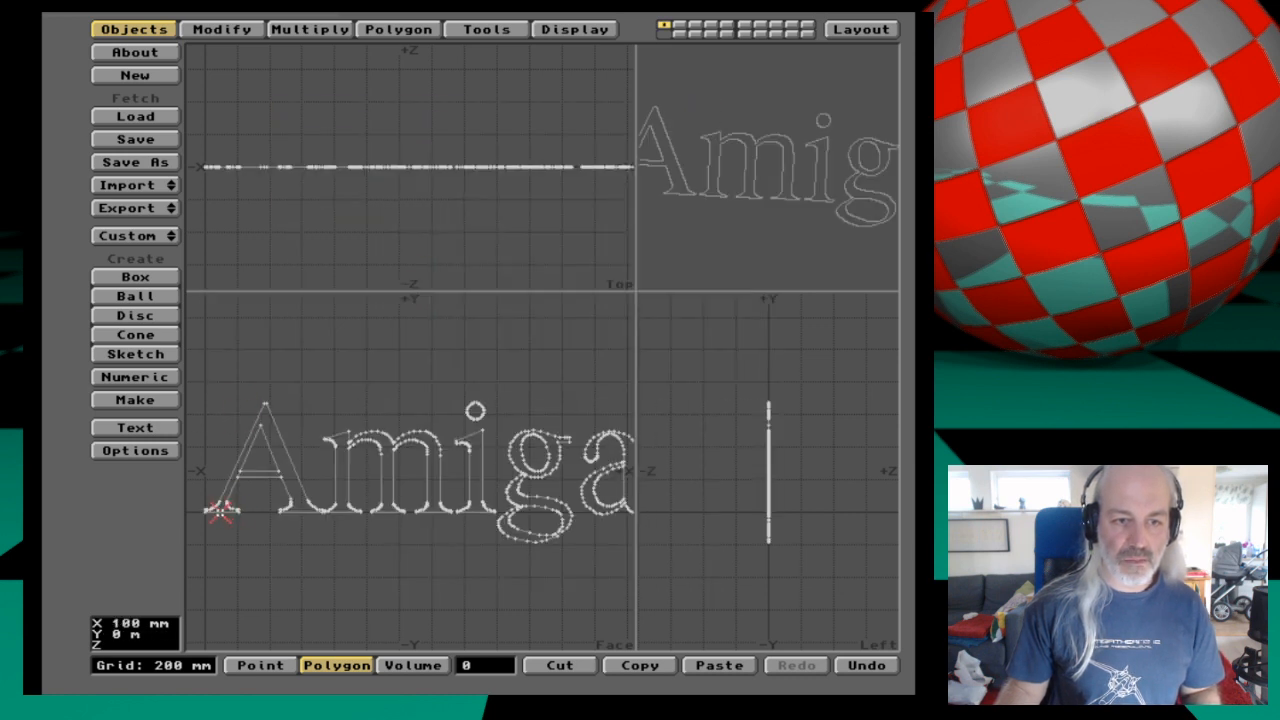
Extrude the flat AcTimesRoman text along the Z axis into solid letters.
key("period")
key("period")
key("period")
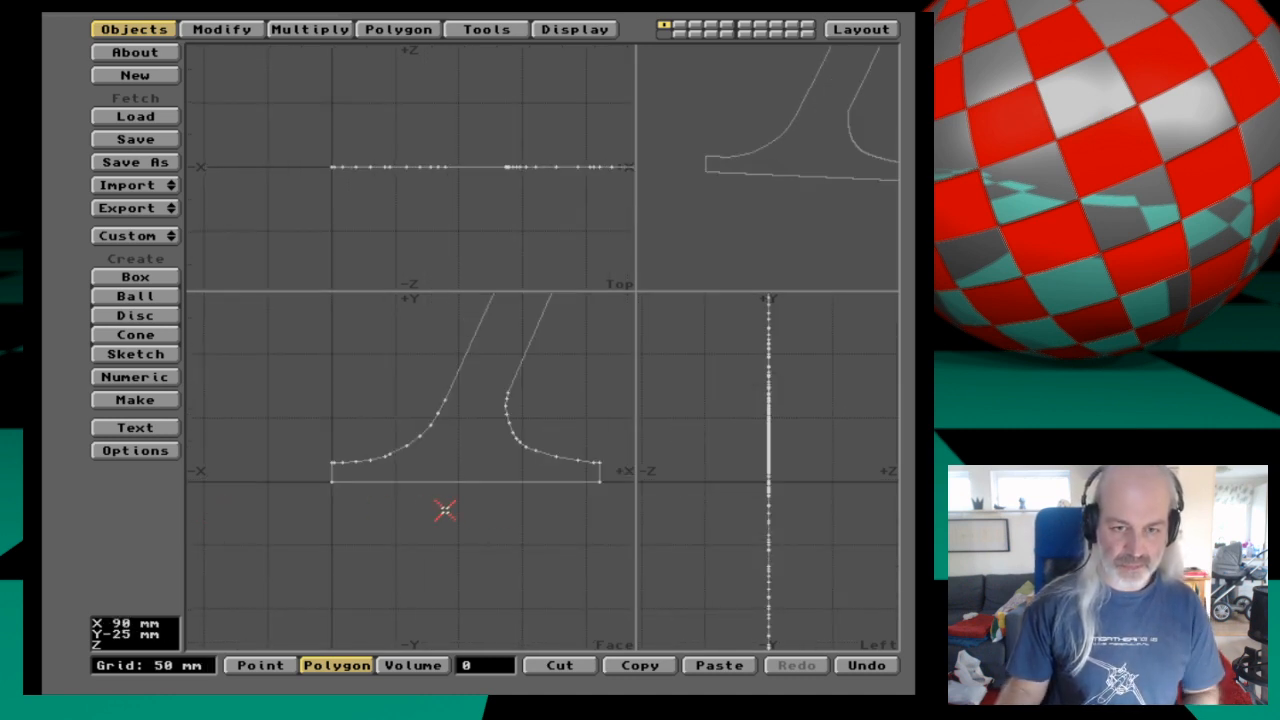
left_click(350, 27)
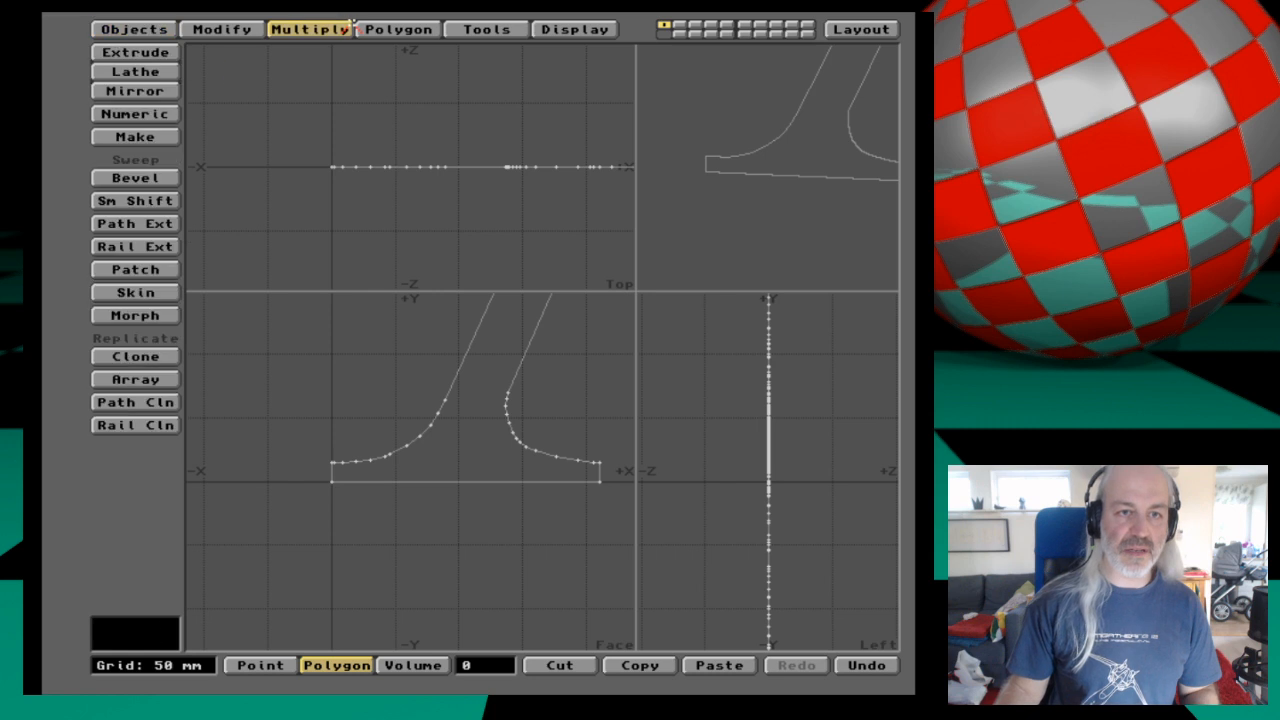
left_click(136, 52)
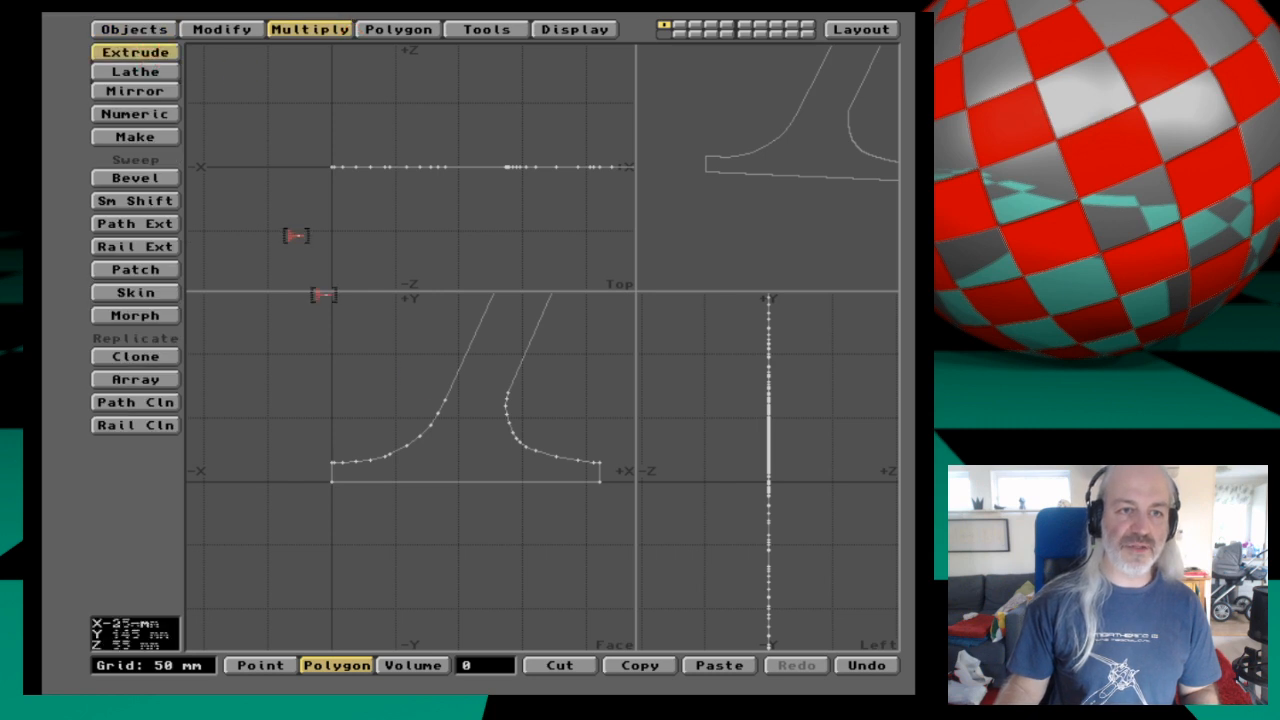
left_click(482, 415)
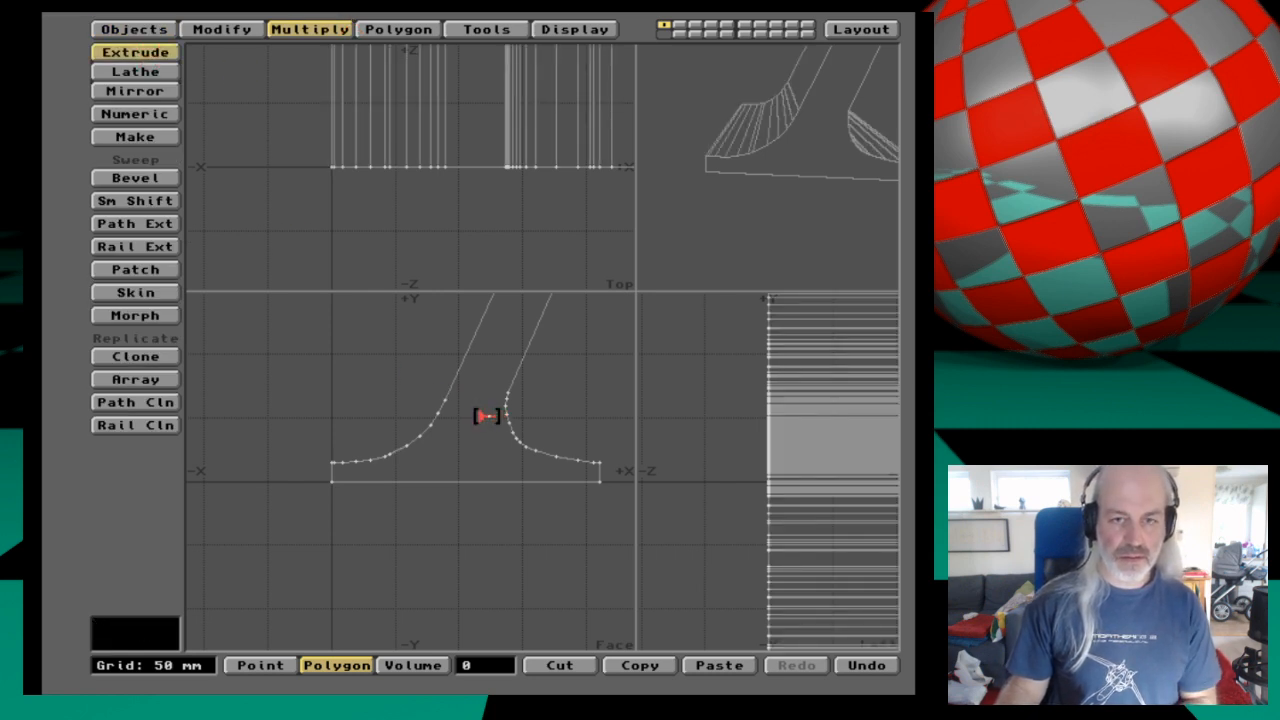
key("Return")
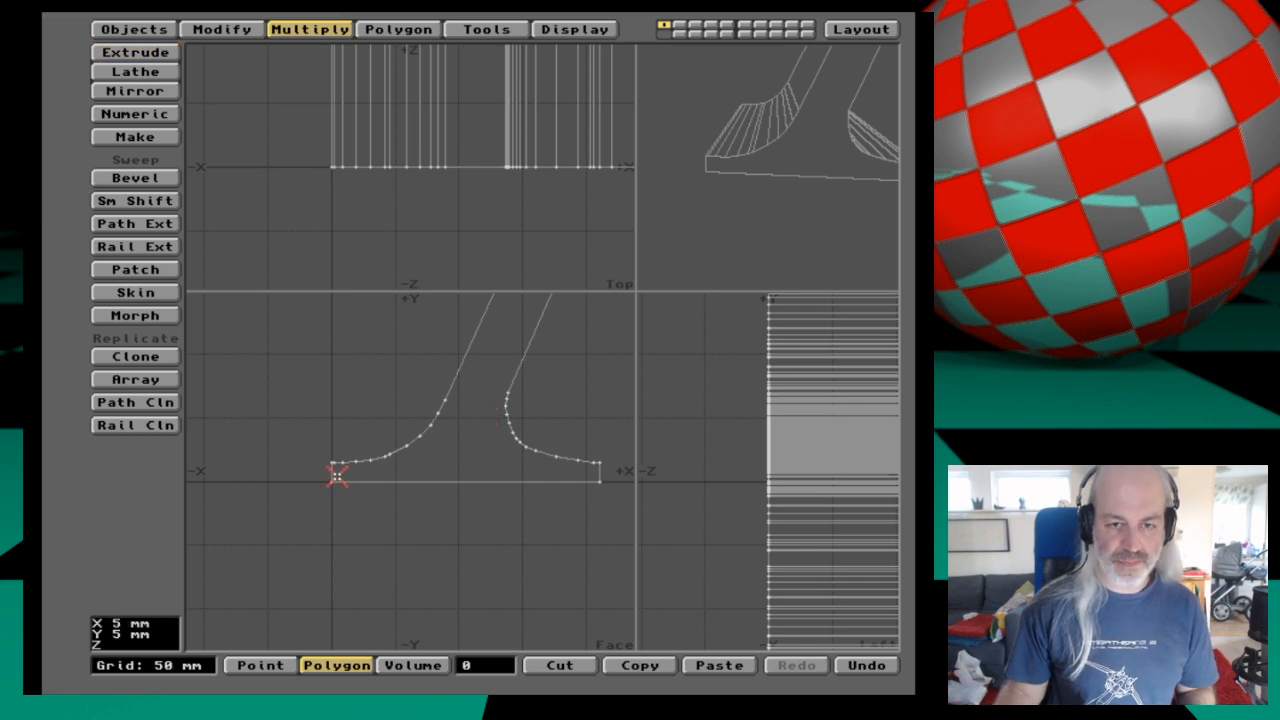
Select the front faces of all the extruded letters and enlarge the perspective view.
key("a")
mouse_move(710, 366)
right_mouse_down()
mouse_move(658, 400)
mouse_move(705, 578)
mouse_move(686, 363)
mouse_move(650, 332)
right_mouse_up()
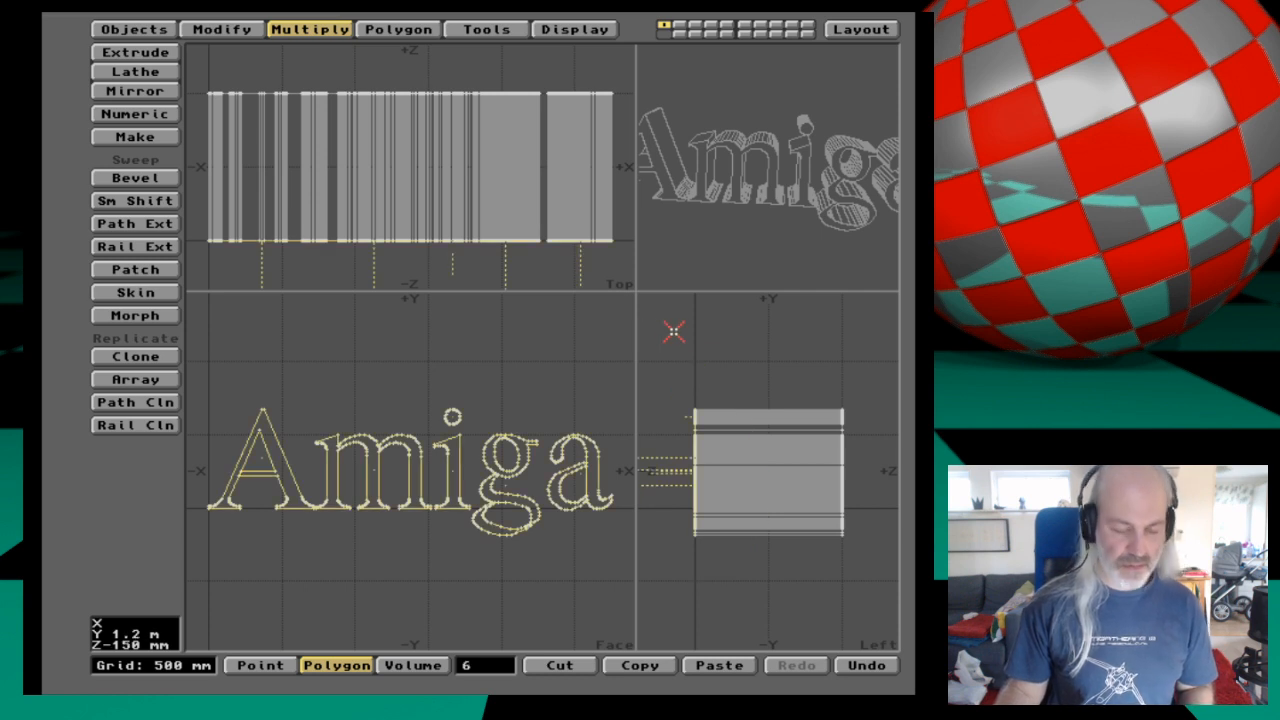
key(".")
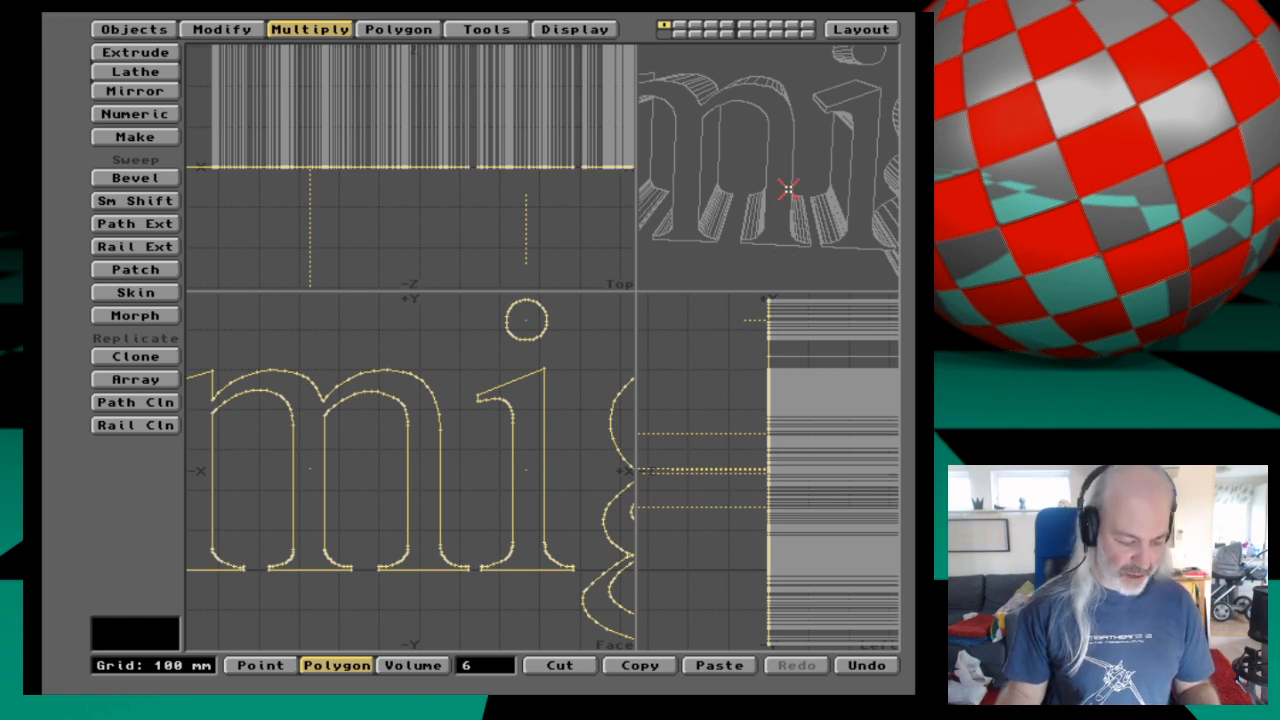
left_click_drag(828, 144, 738, 203)
left_click_drag(636, 294, 570, 352)
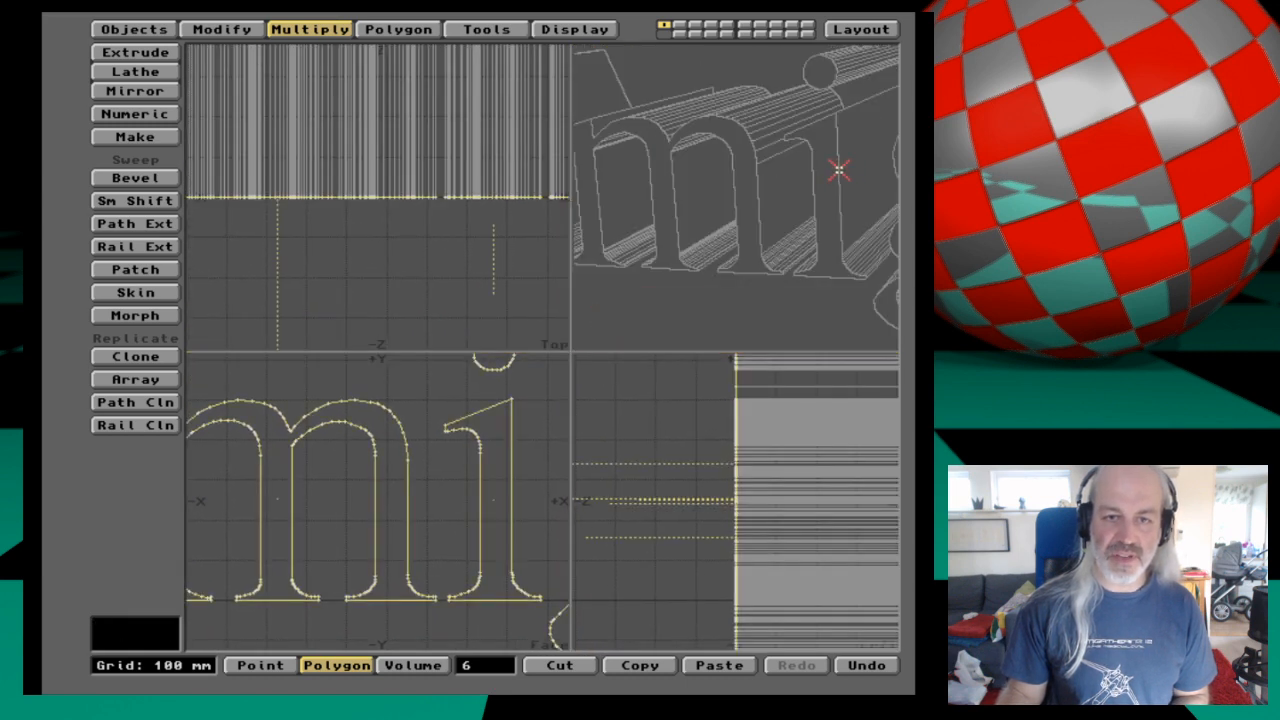
mouse_move(837, 171)
left_mouse_down()
mouse_move(823, 170)
mouse_move(826, 152)
mouse_move(820, 165)
left_mouse_up()
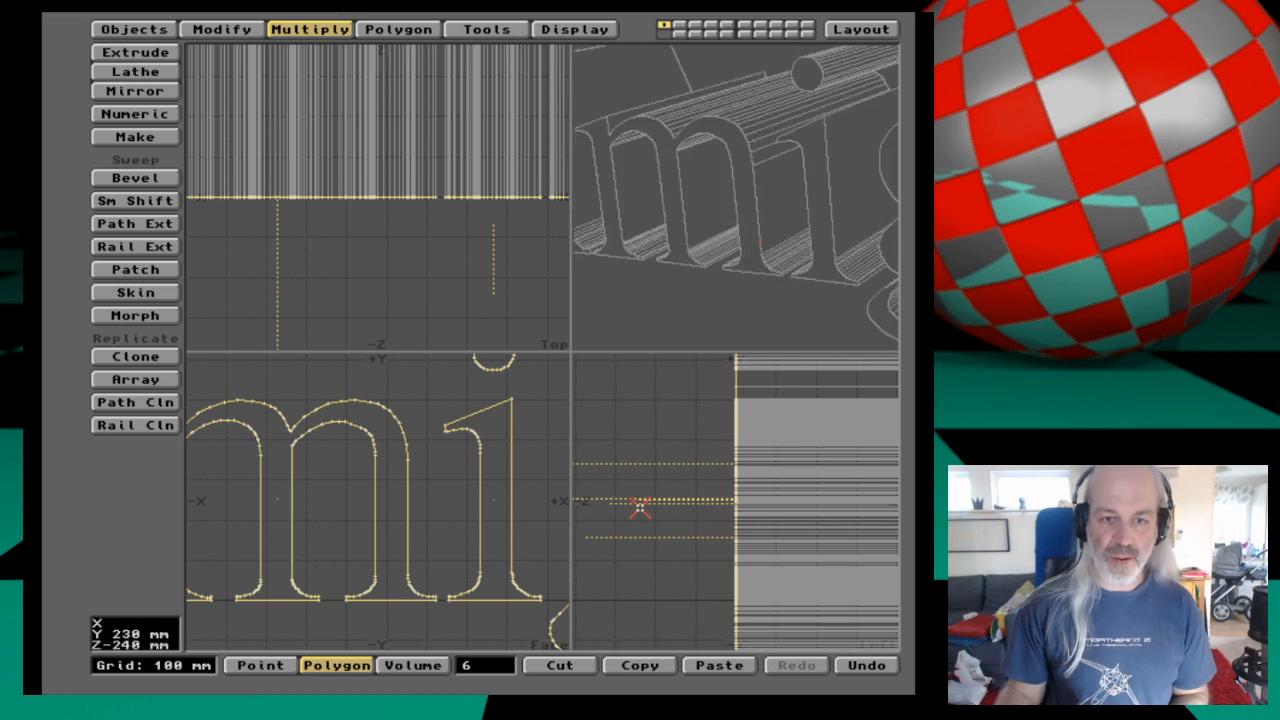
key("period")
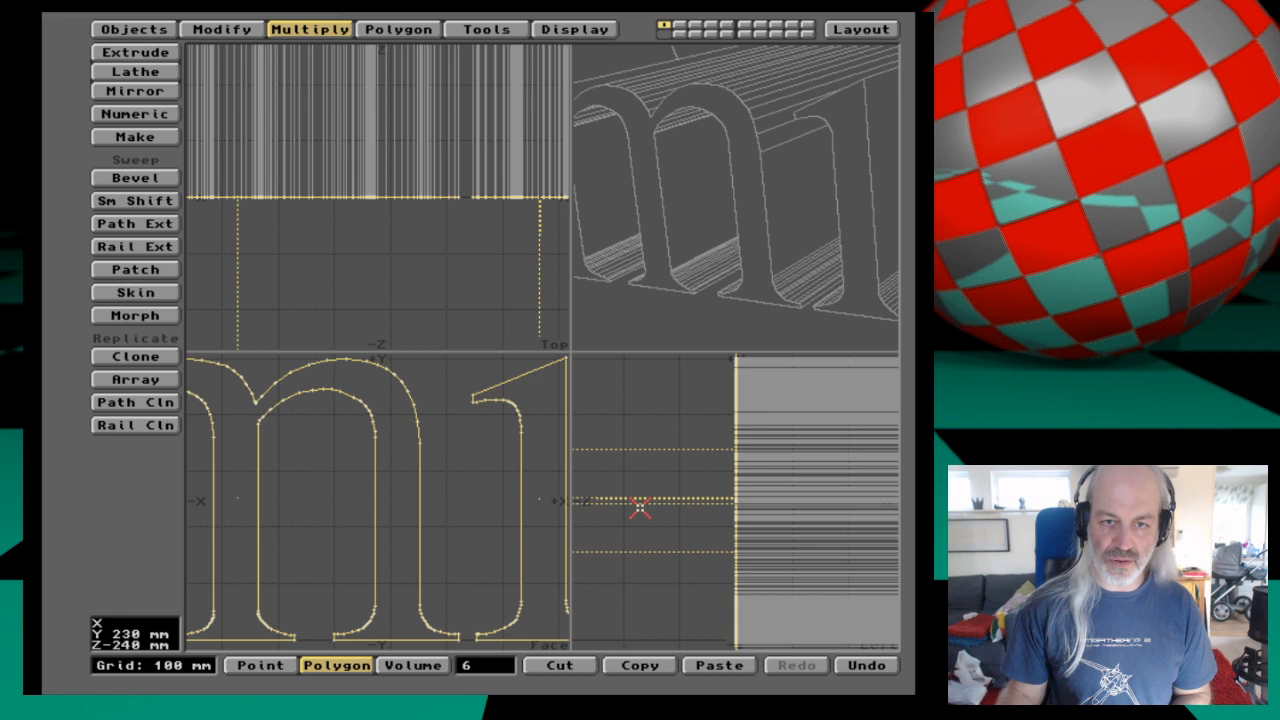
key("period")
left_click_drag(459, 483, 332, 662, "alt")
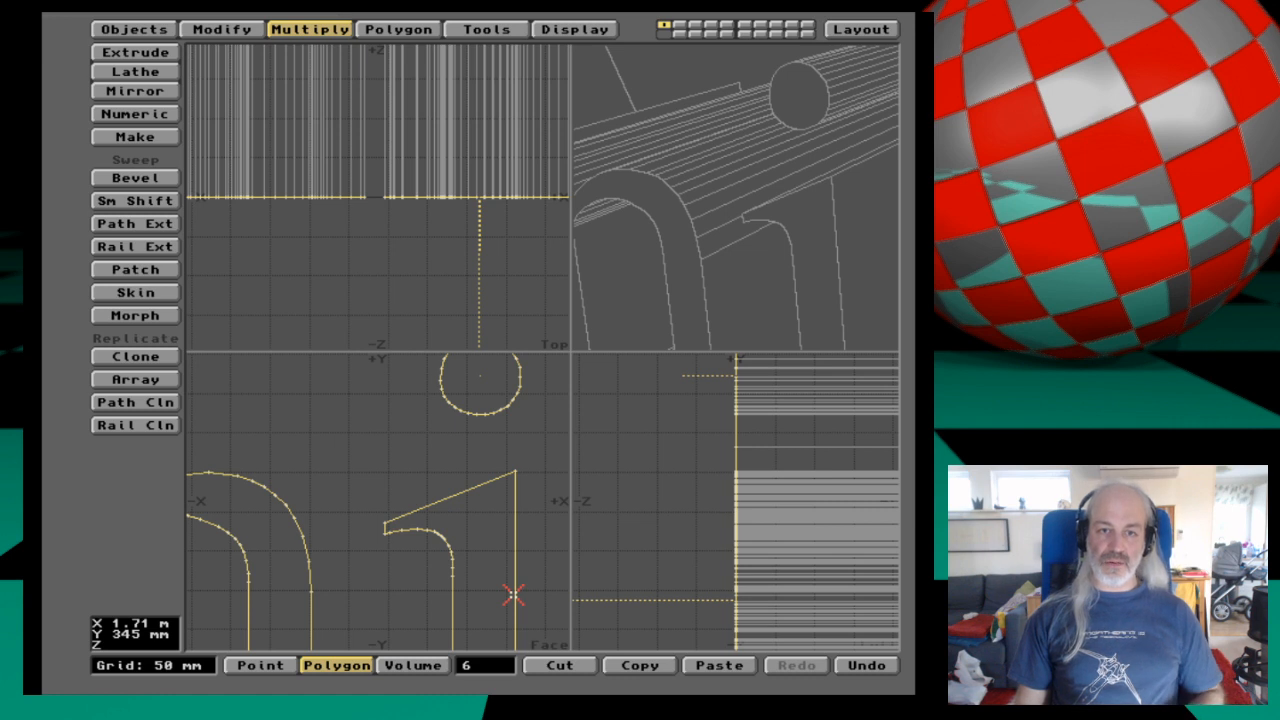
Measure a short distance at the lower edge of the i's dot to judge a suitable bevel inset.
key("b")
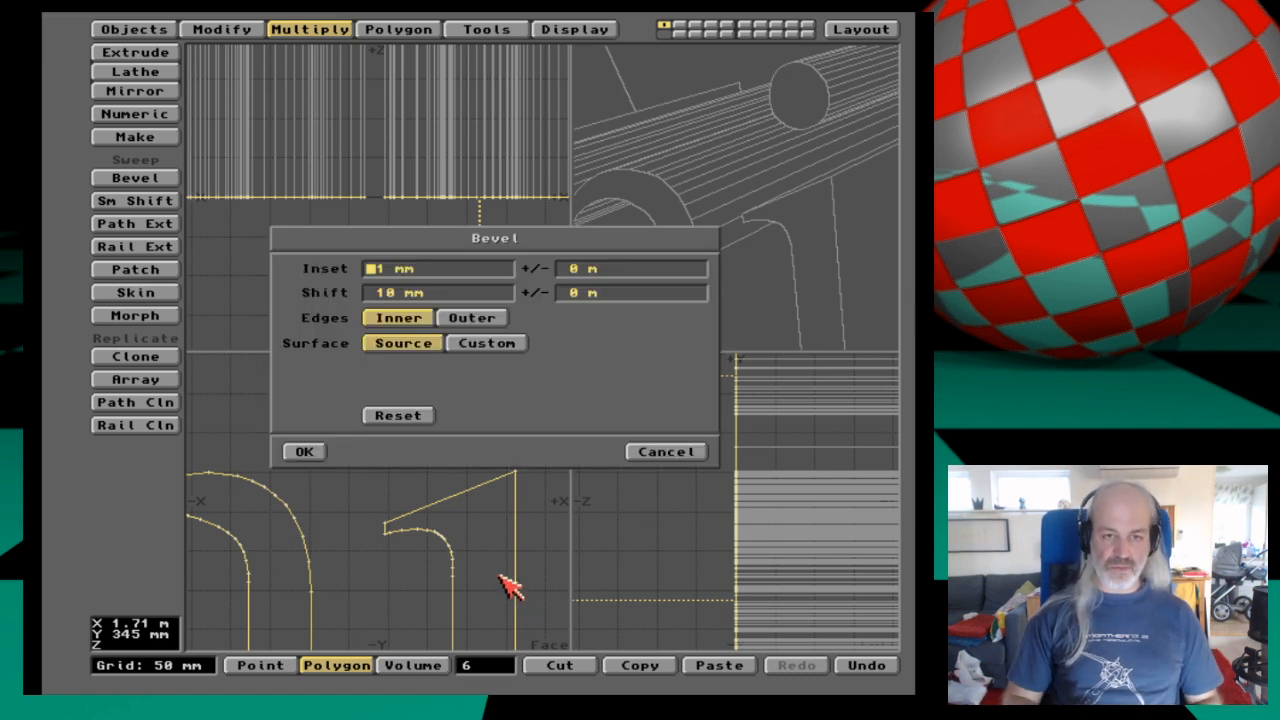
left_click(700, 453)
key("m")
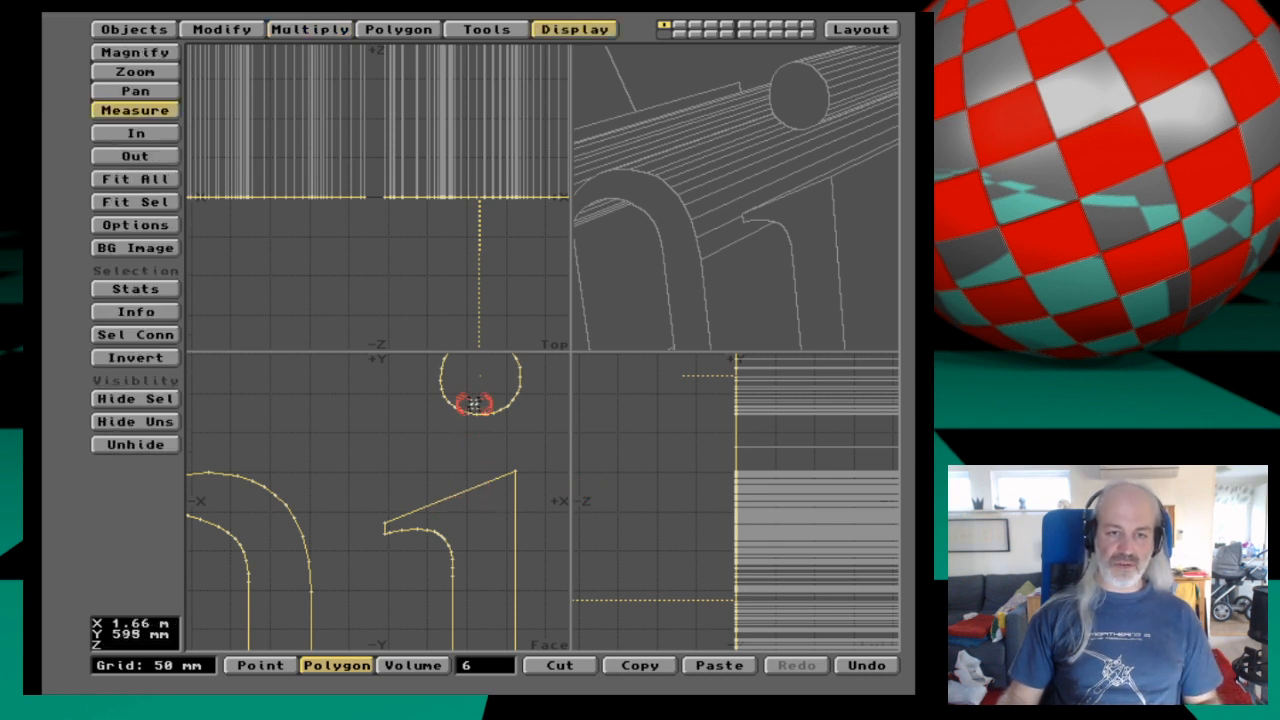
left_click_drag(476, 406, 478, 410)
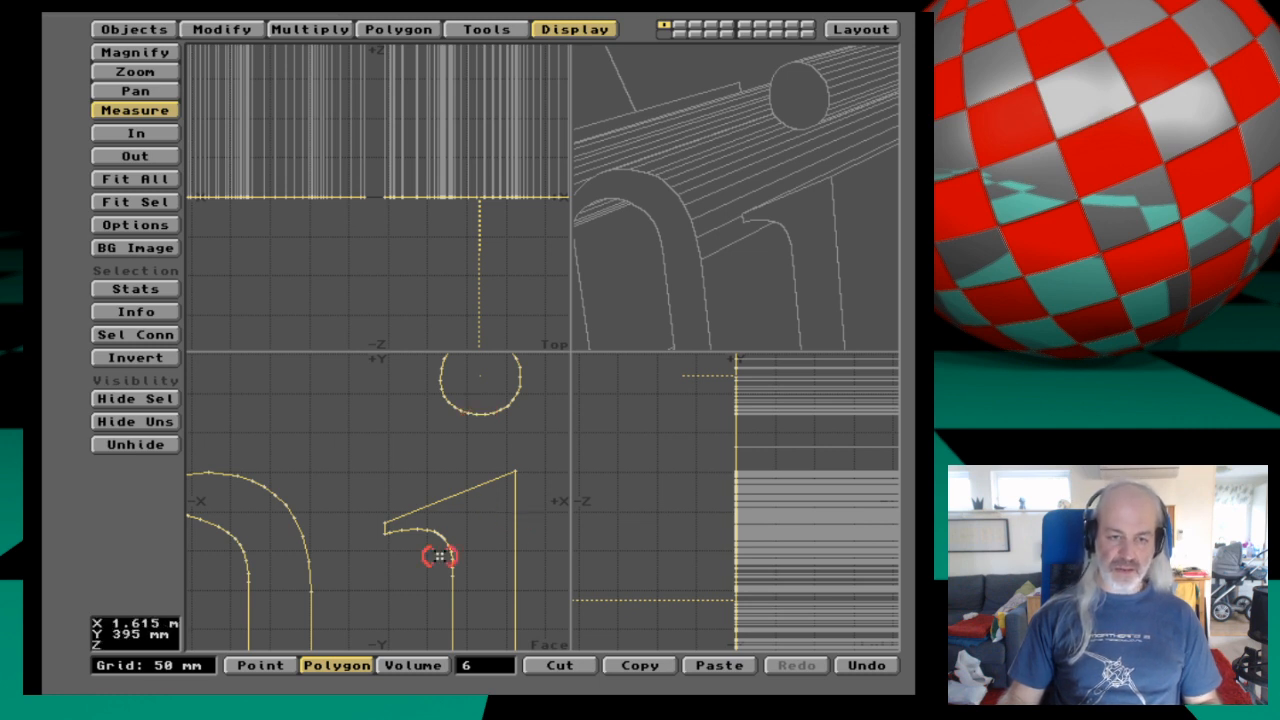
Bevel the letters' front faces with a 10 mm inset and a 10 mm shift, using inner edges.
key("b")
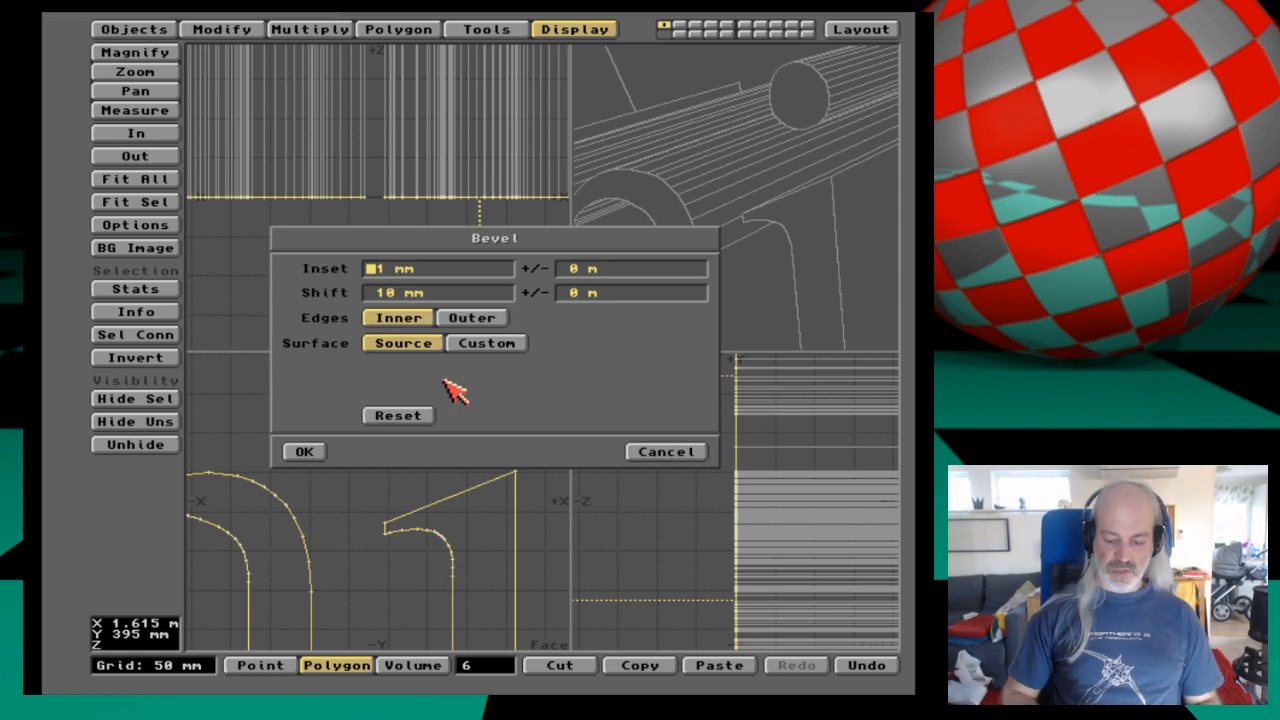
key("Tab")
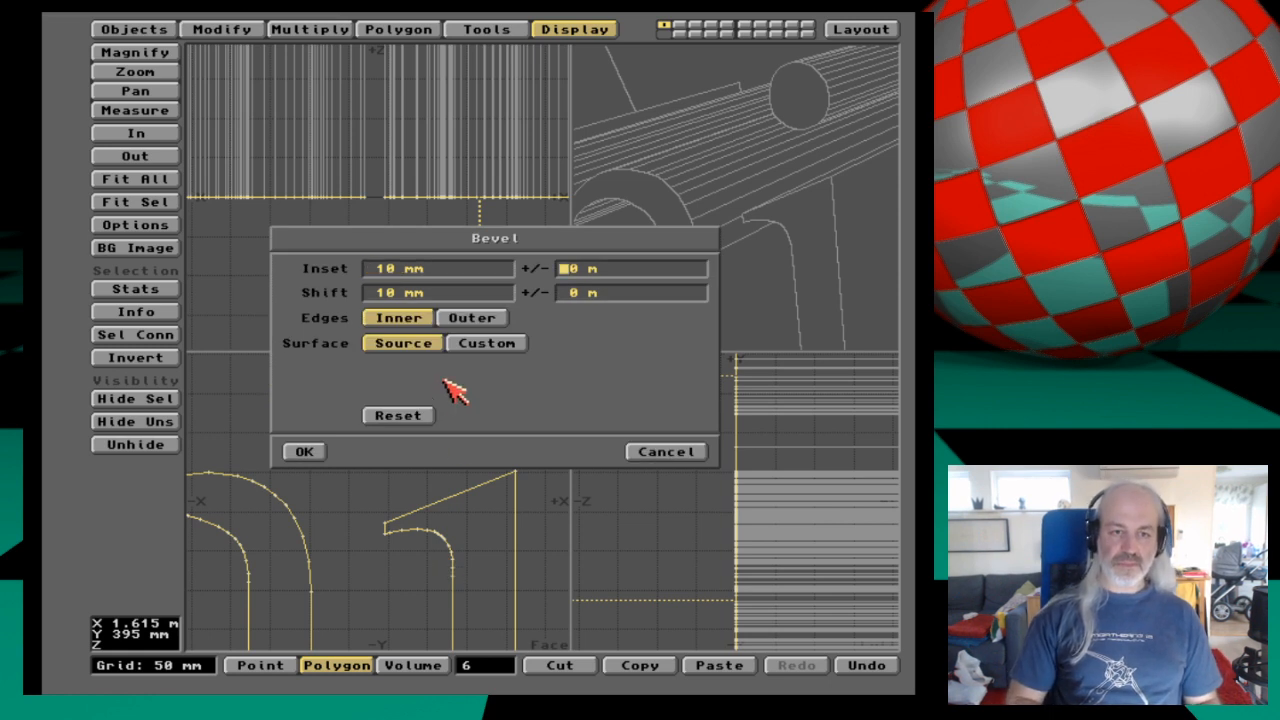
key("Return")
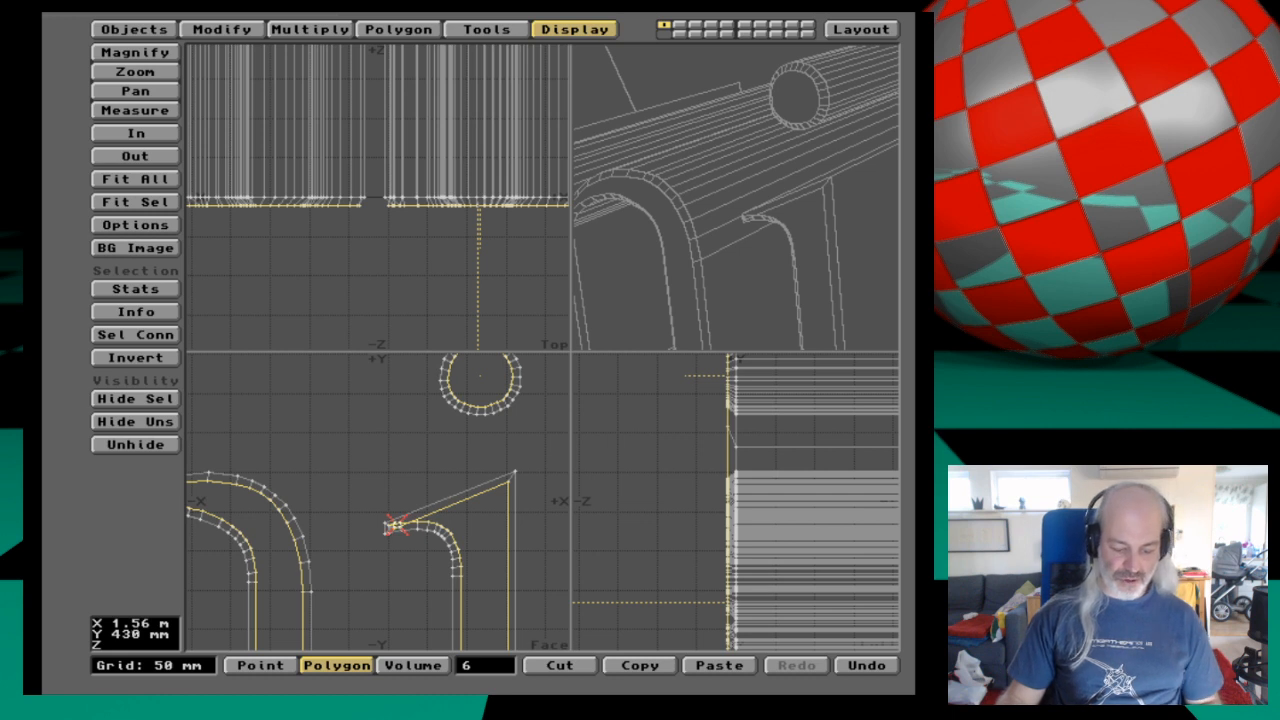
Examine how the beveled front-face edges meet and cross at the tip of the i's upper serif.
key("g")
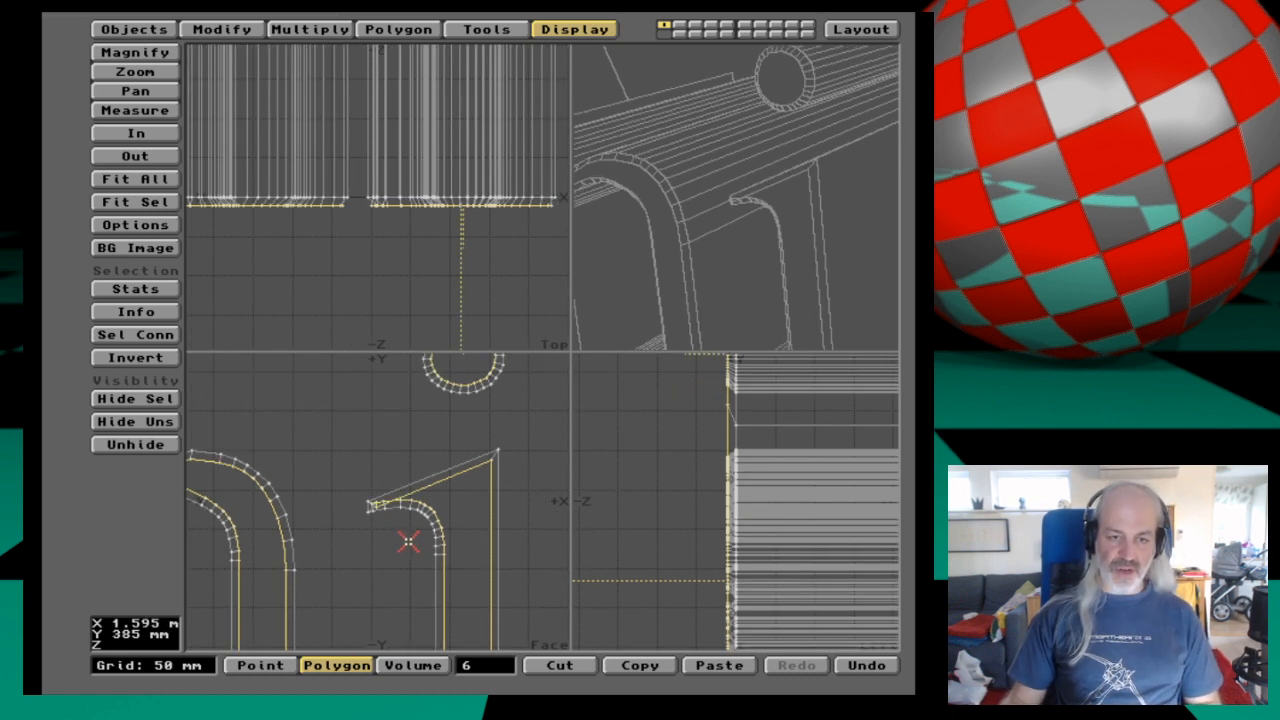
key("period")
key("period")
key("period")
key("period")
key("period")
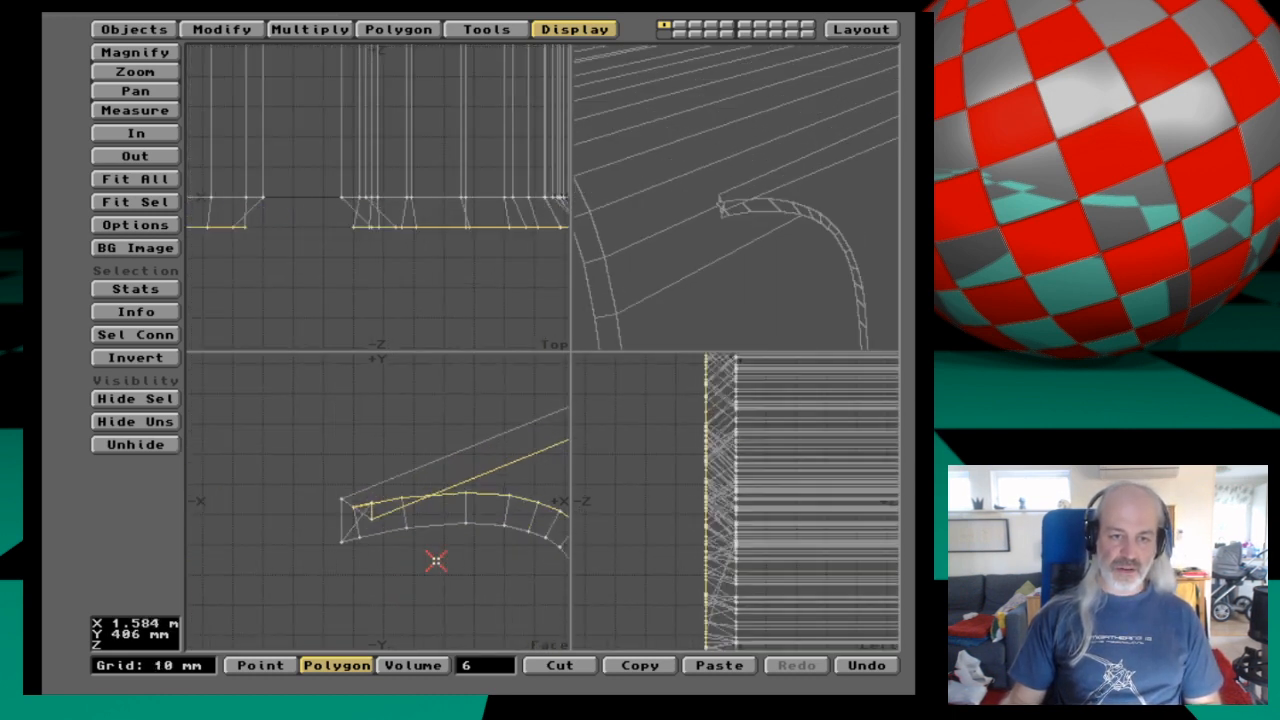
key("comma")
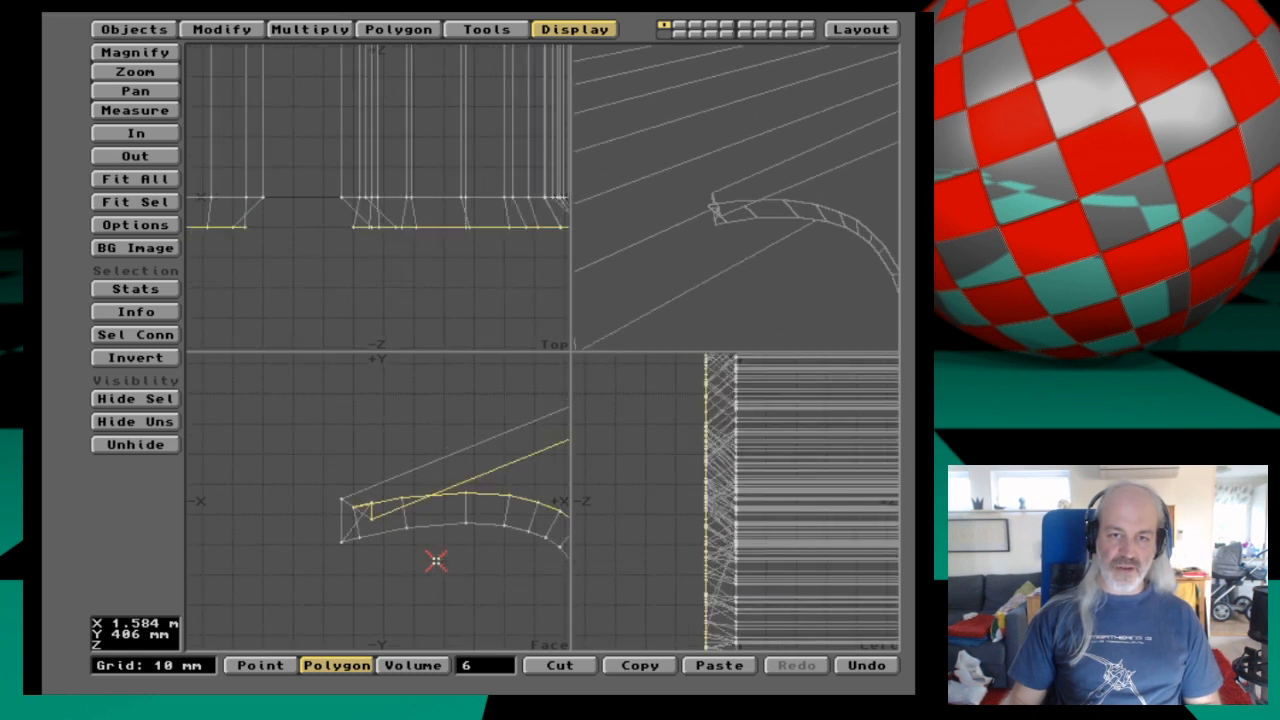
key("comma")
key("comma")
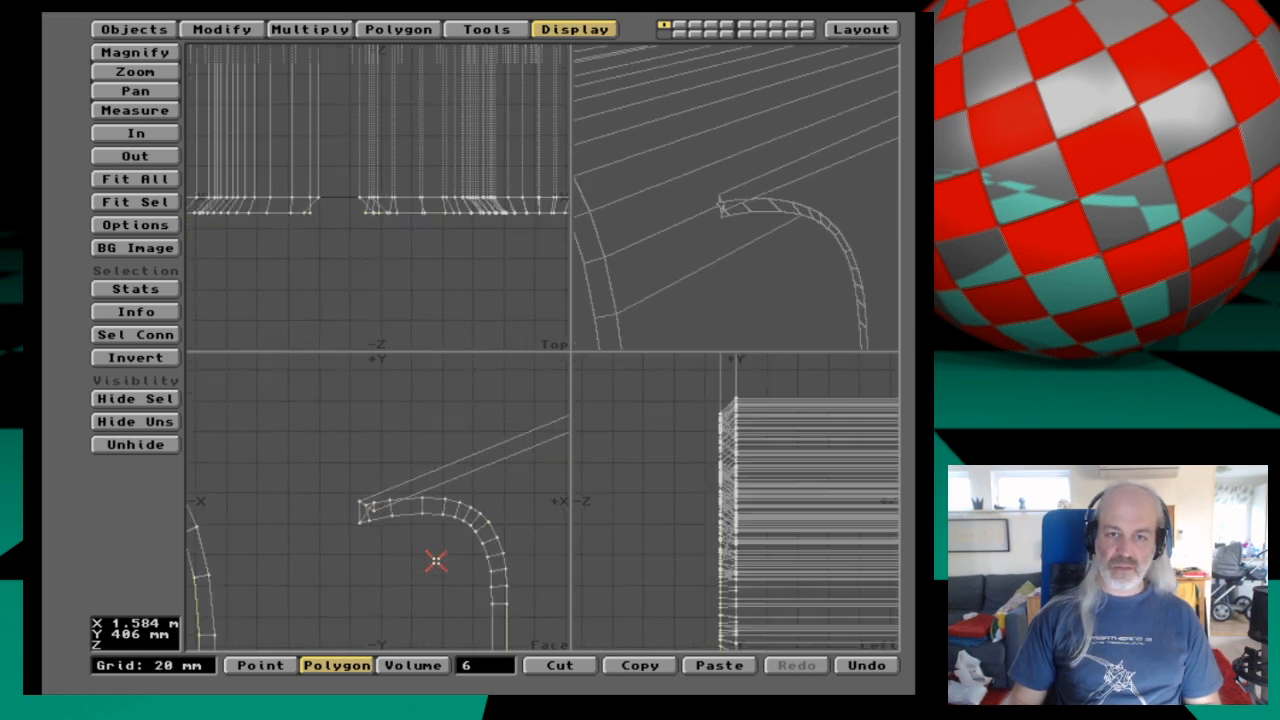
key("comma")
key("period")
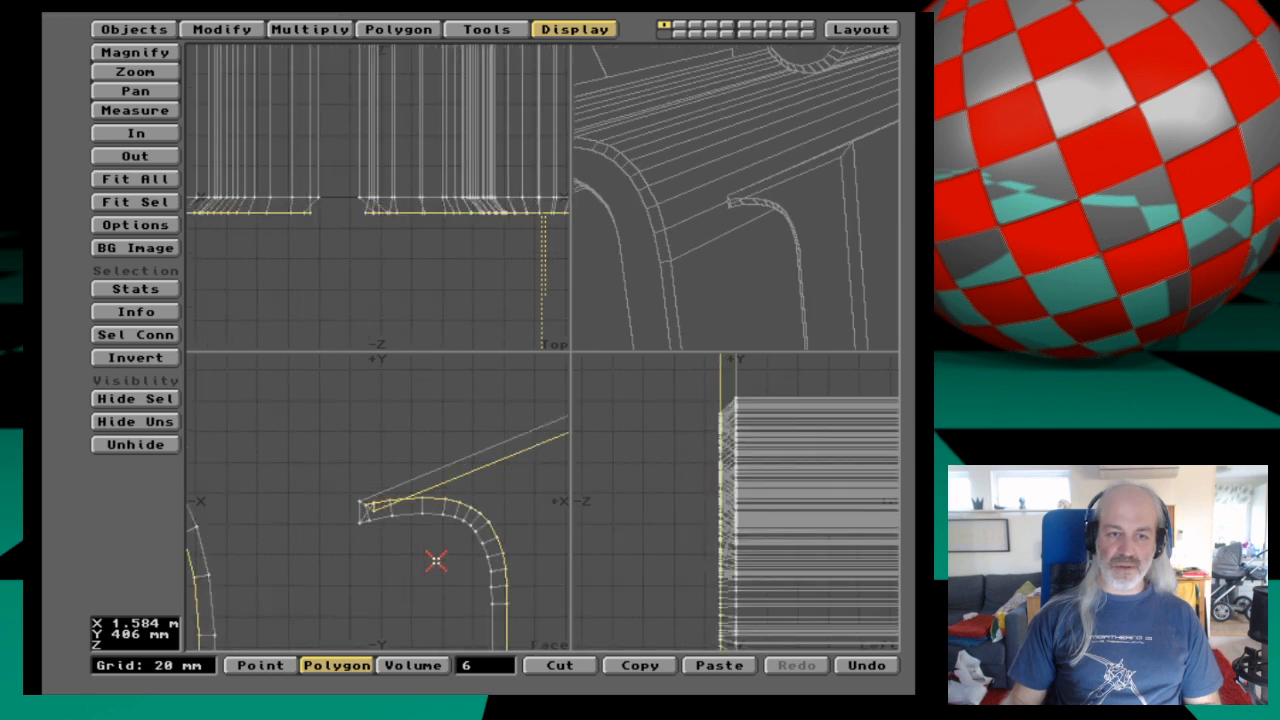
key("period")
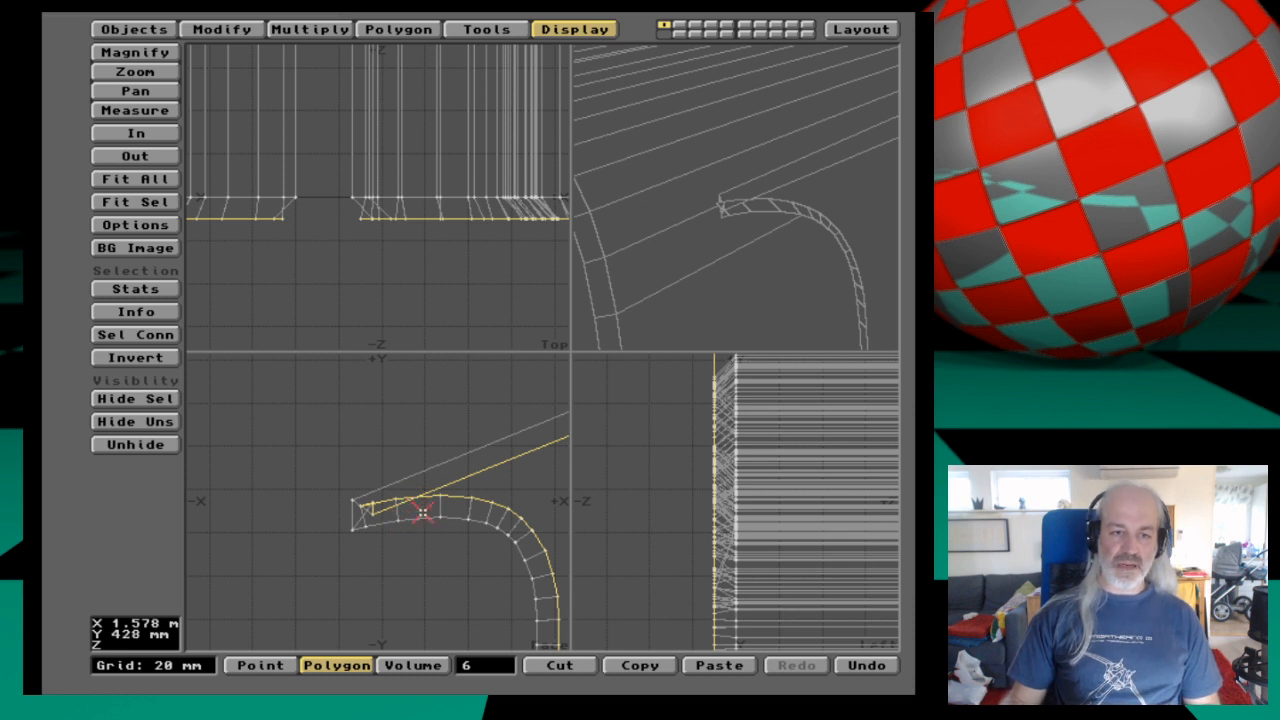
key("period")
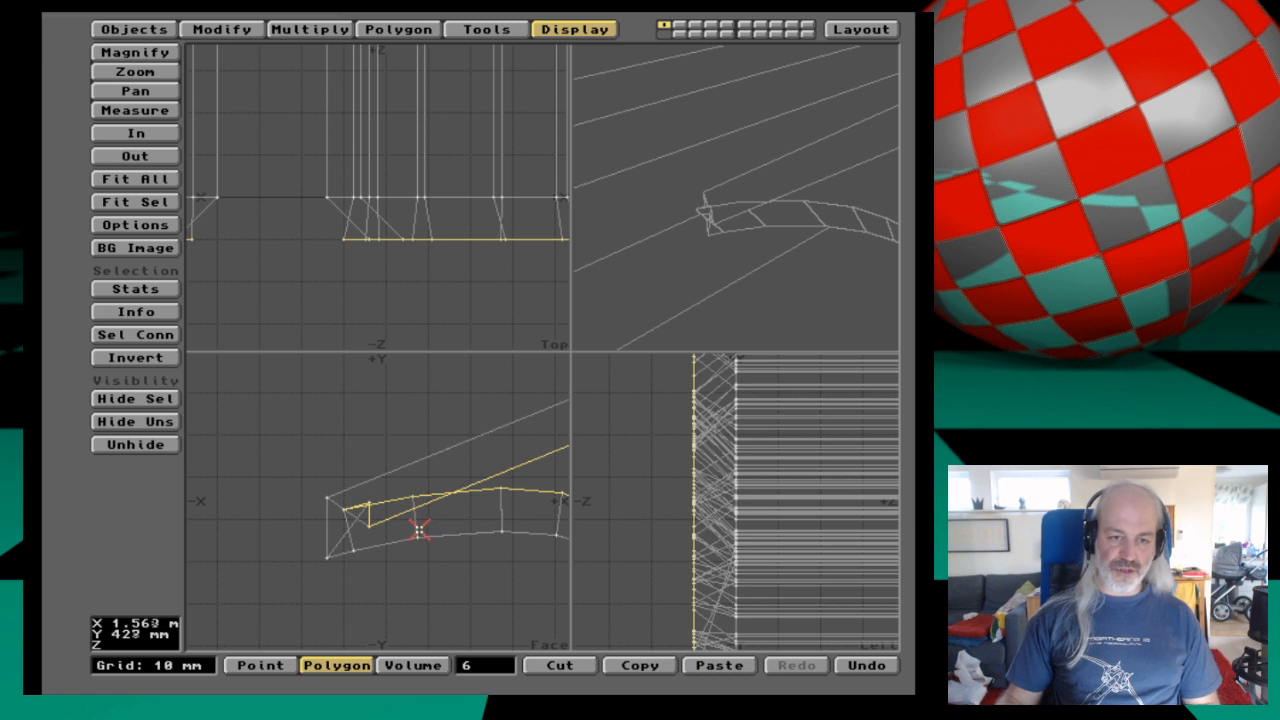
key("period")
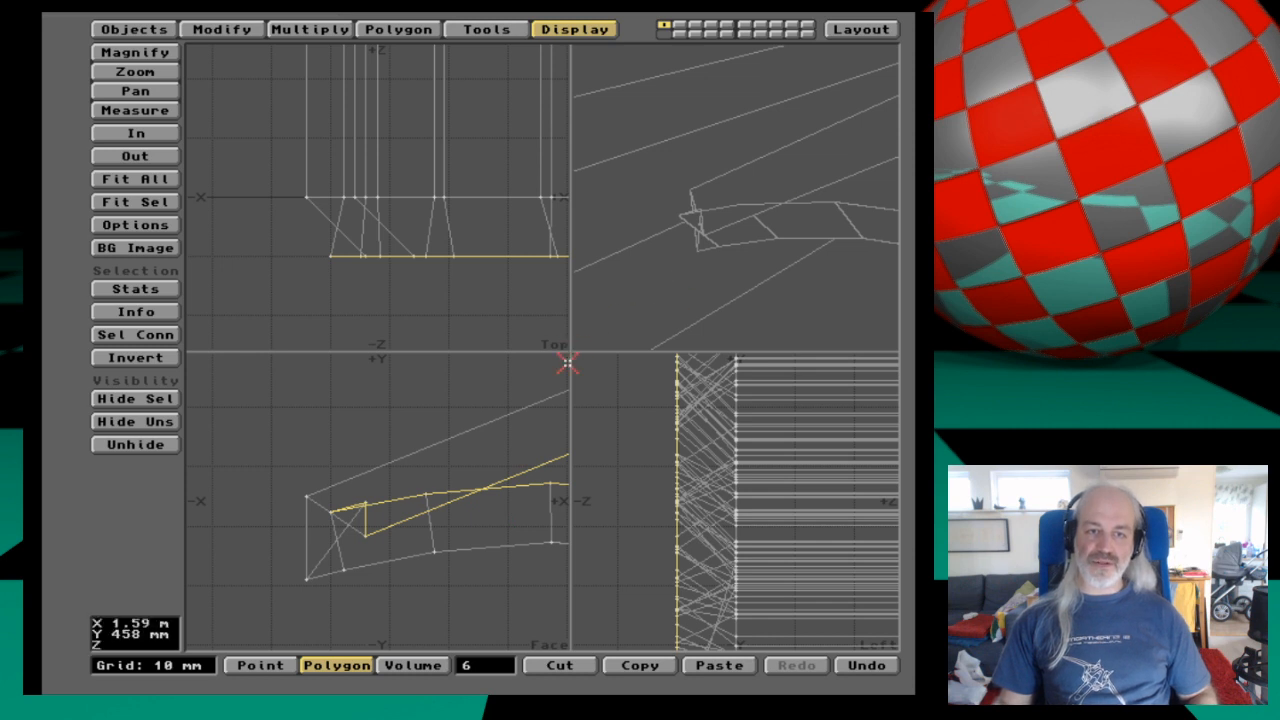
Enlarge the perspective view and orbit it to examine the bevel at the i's serif tip in 3D.
left_click_drag(566, 353, 558, 360)
left_click_drag(529, 366, 519, 363)
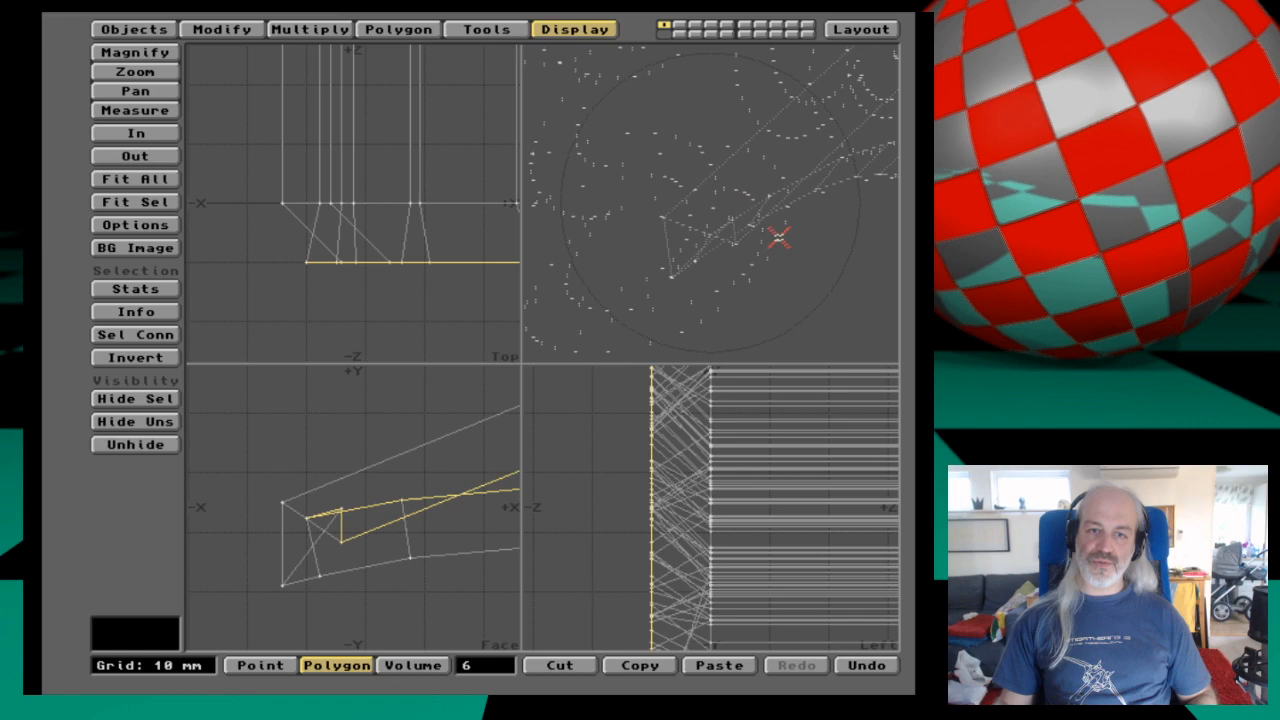
left_click_drag(803, 237, 830, 235)
left_click_drag(657, 205, 559, 161)
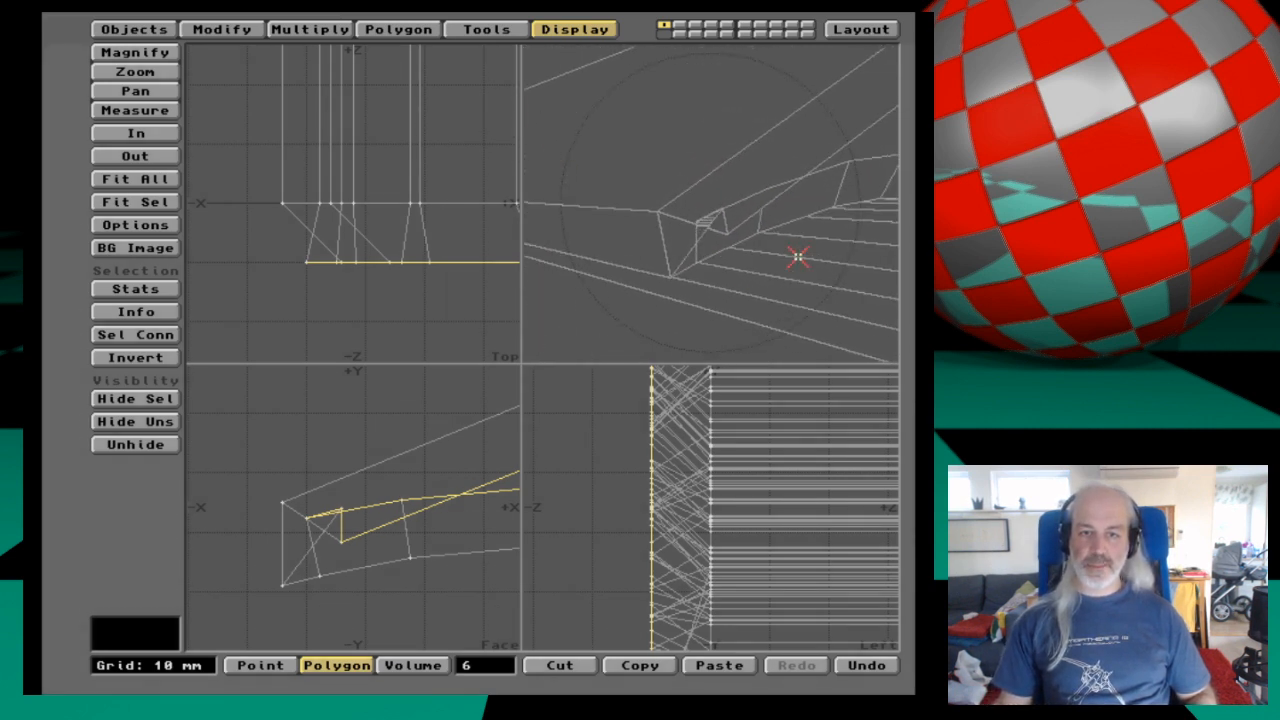
left_click_drag(798, 257, 700, 340)
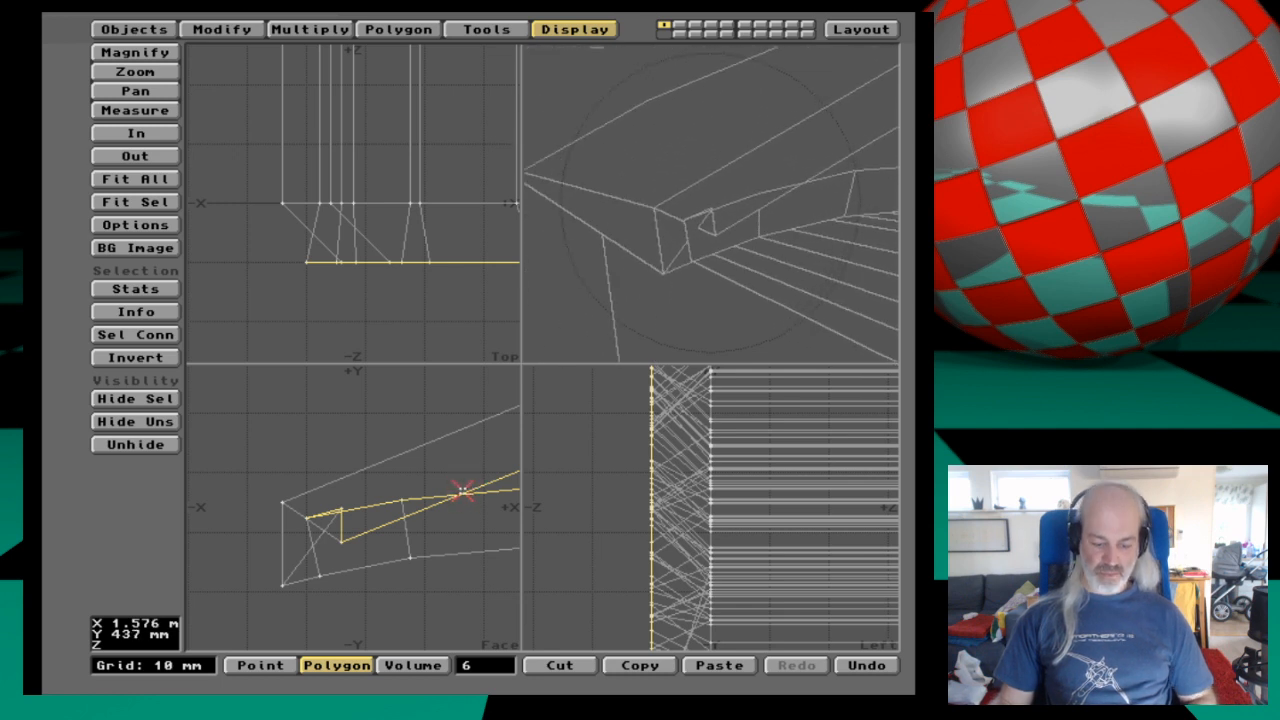
left_click_drag(463, 490, 392, 503, "alt")
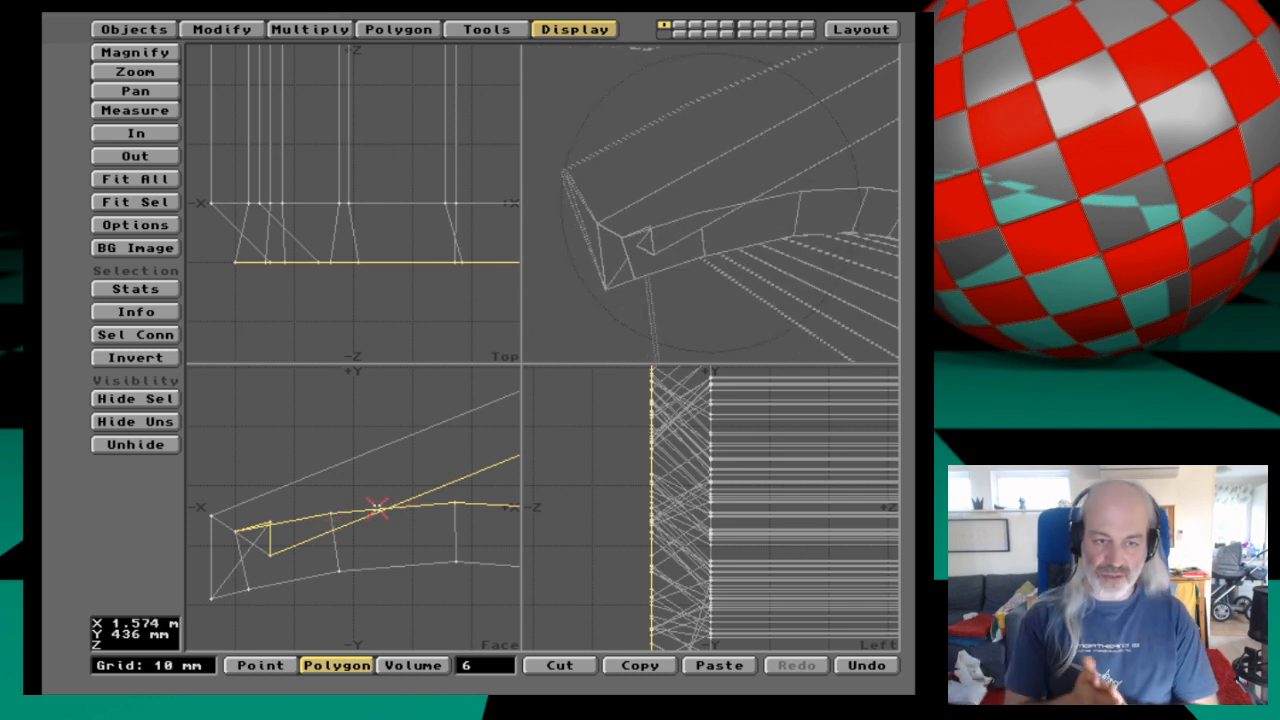
Move the inner bevel point on the i's serif to the spot where the front-face edges cross, and deselect it.
left_click(278, 666)
left_click(332, 515)
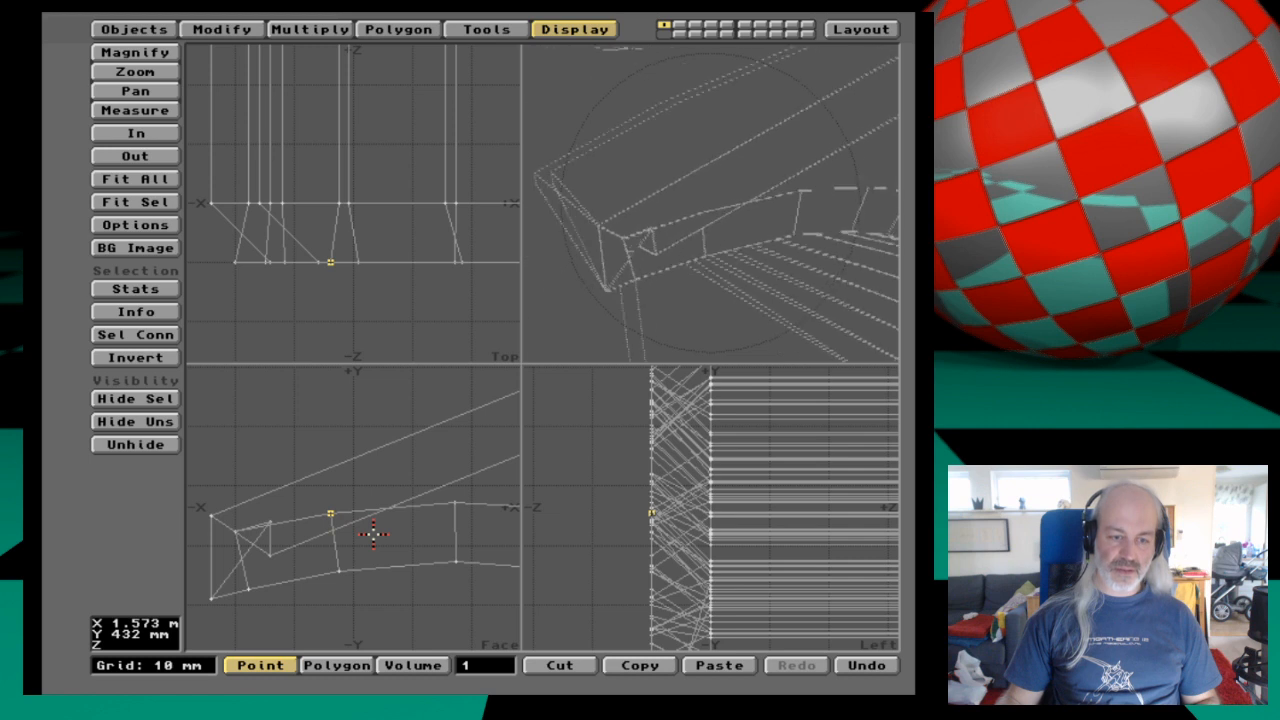
left_click(233, 30)
left_click(164, 69)
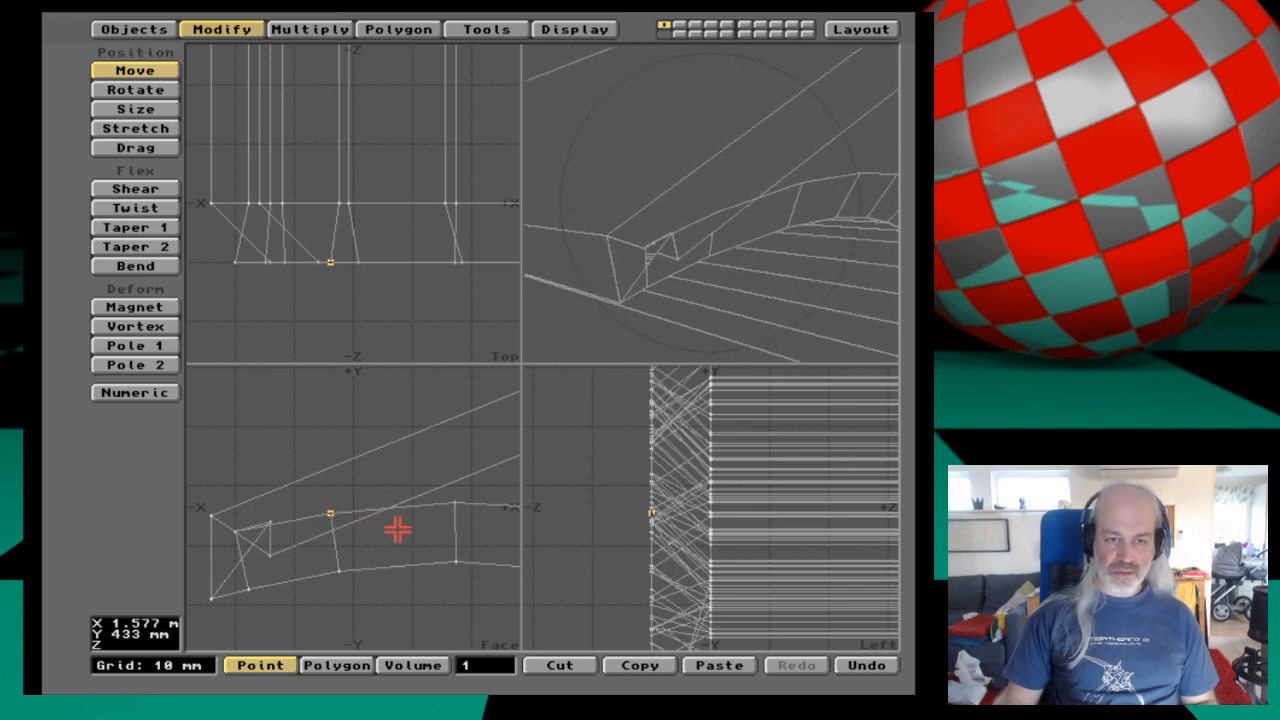
mouse_move(389, 526)
left_mouse_down()
mouse_move(443, 521)
mouse_move(399, 527)
left_mouse_up()
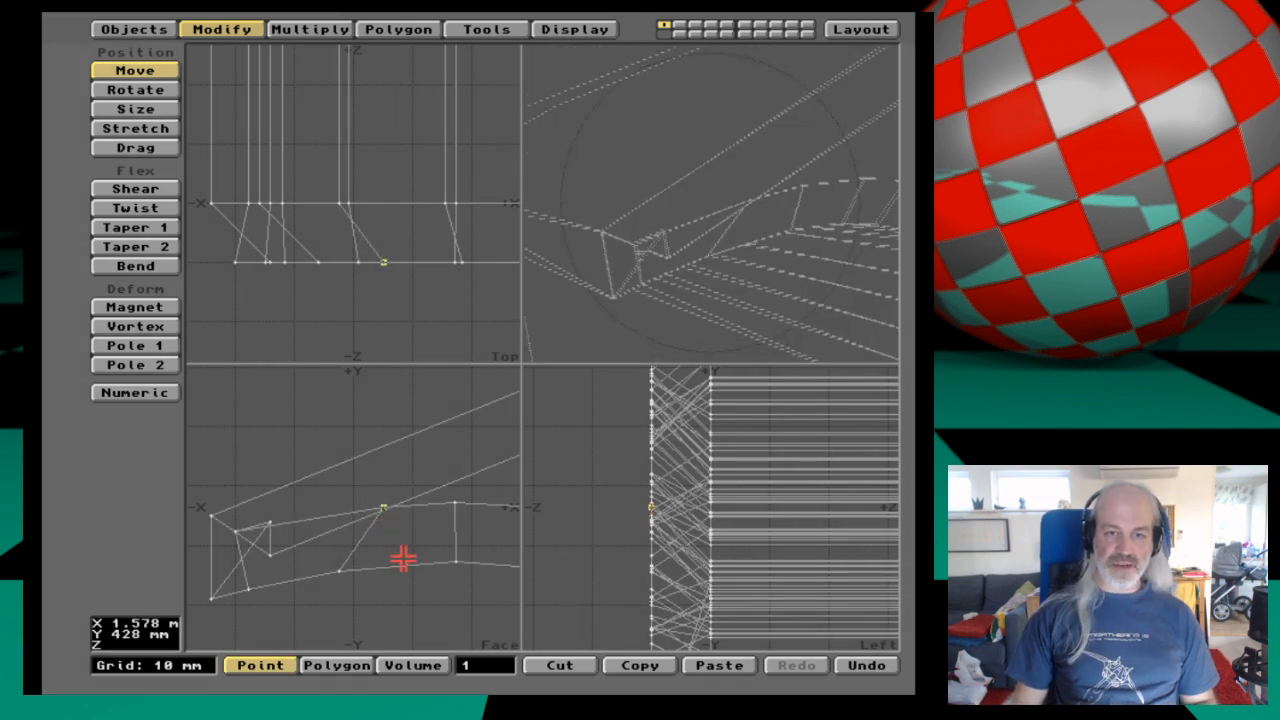
key("space")
left_click(386, 508)
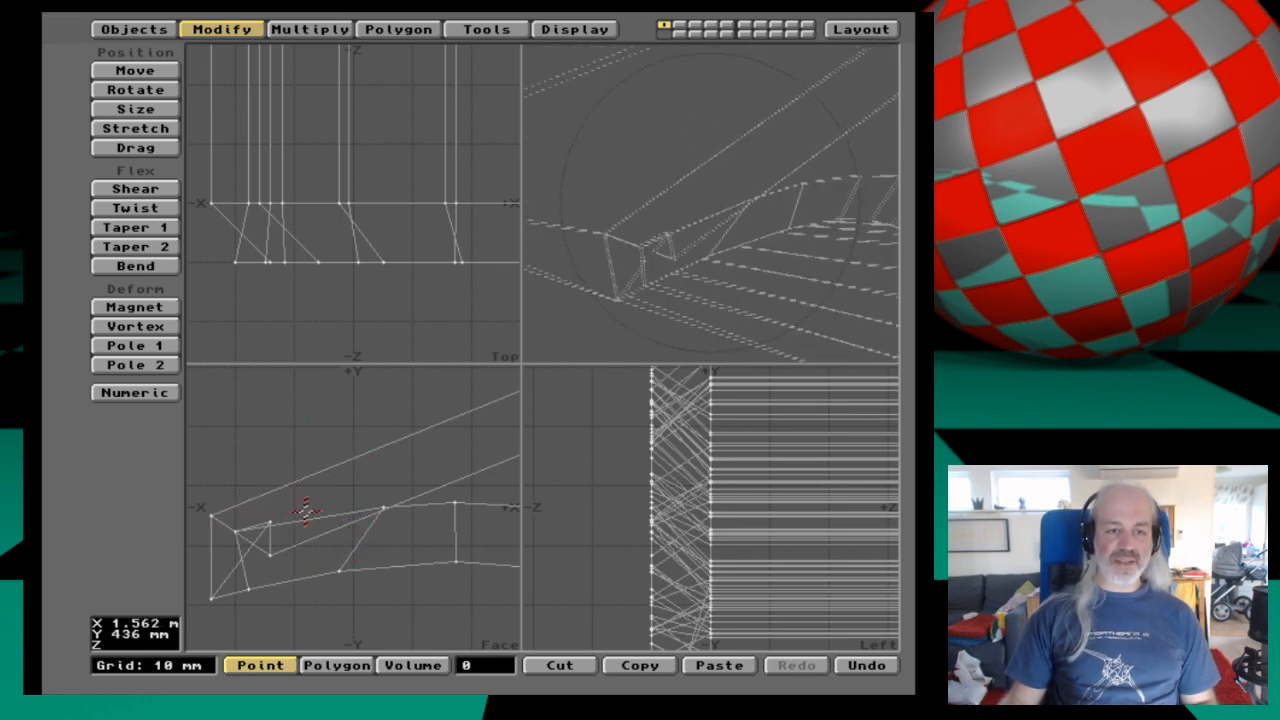
Weld the three stray inner points at the i's serif tip onto the point at the edge crossing.
left_click(269, 520)
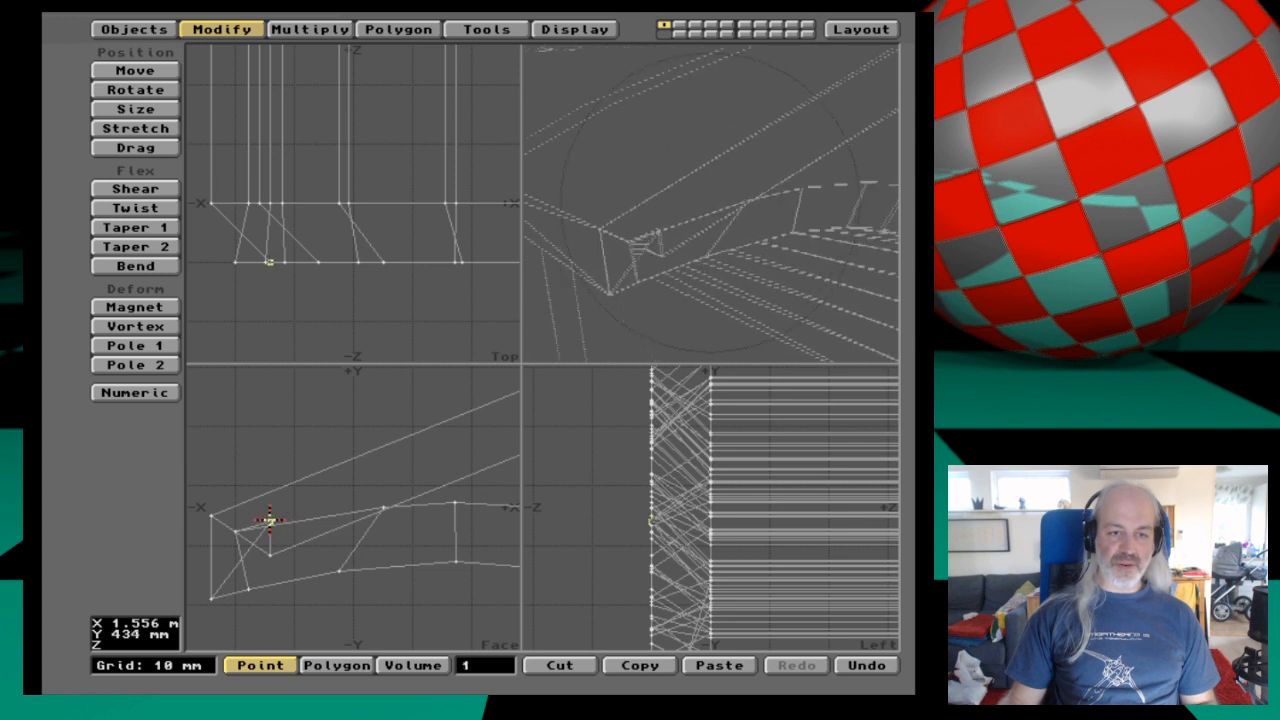
left_click_drag(271, 540, 272, 548)
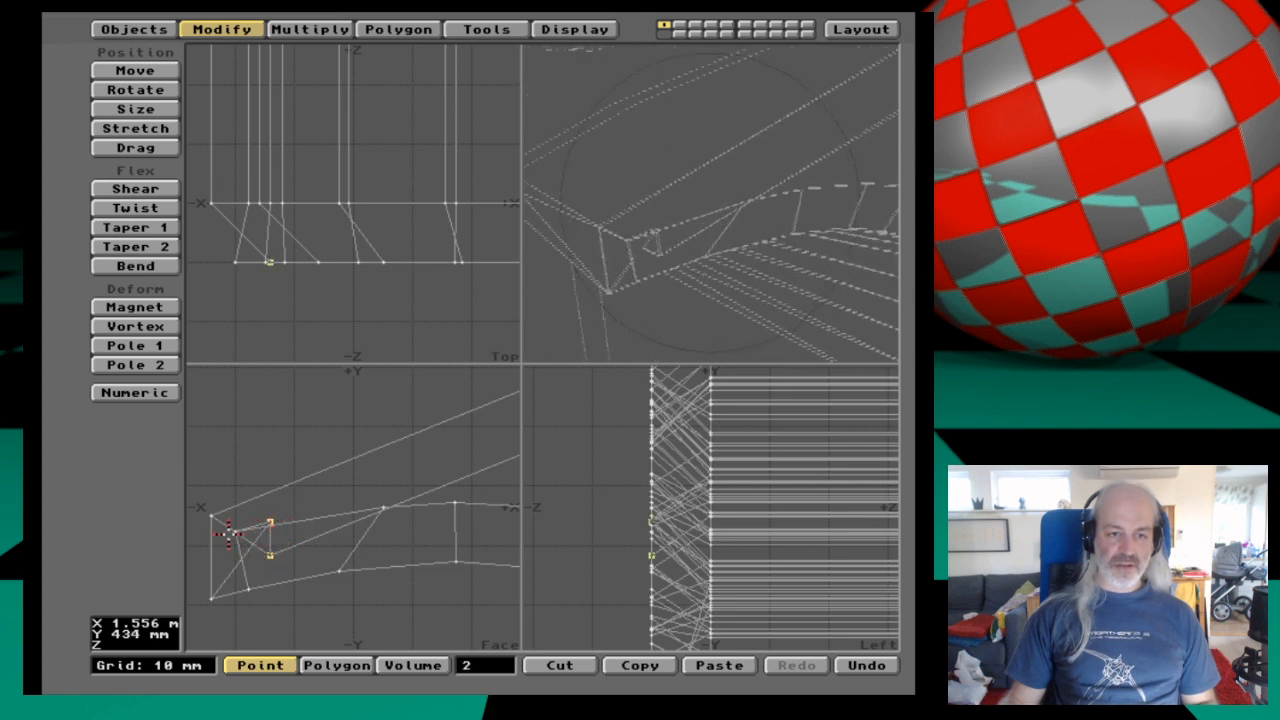
left_click_drag(386, 516, 381, 507)
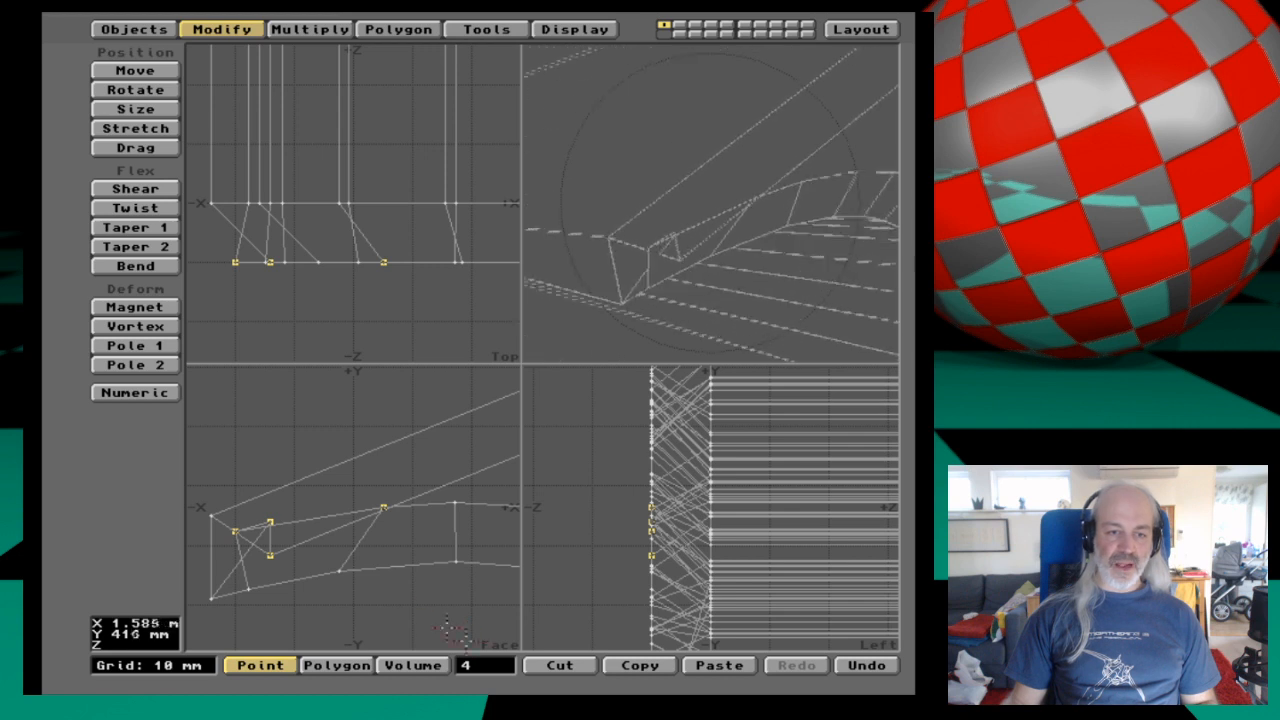
left_click(397, 29)
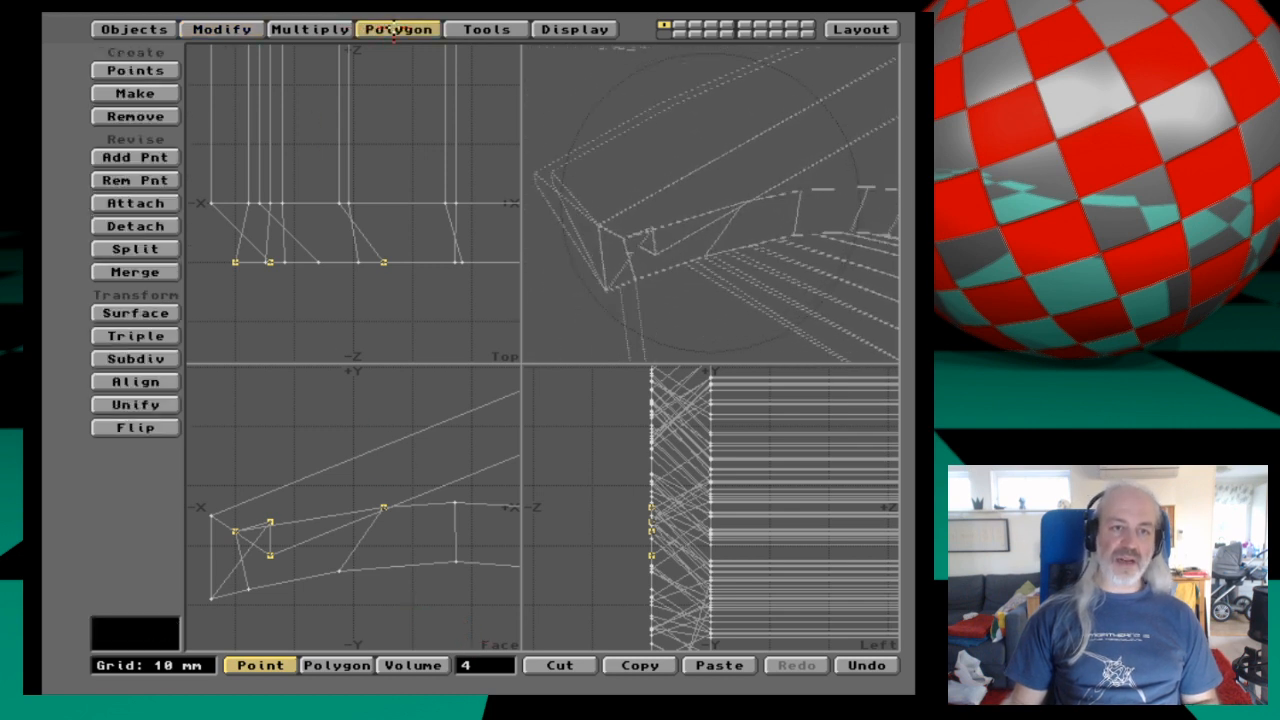
left_click(465, 30)
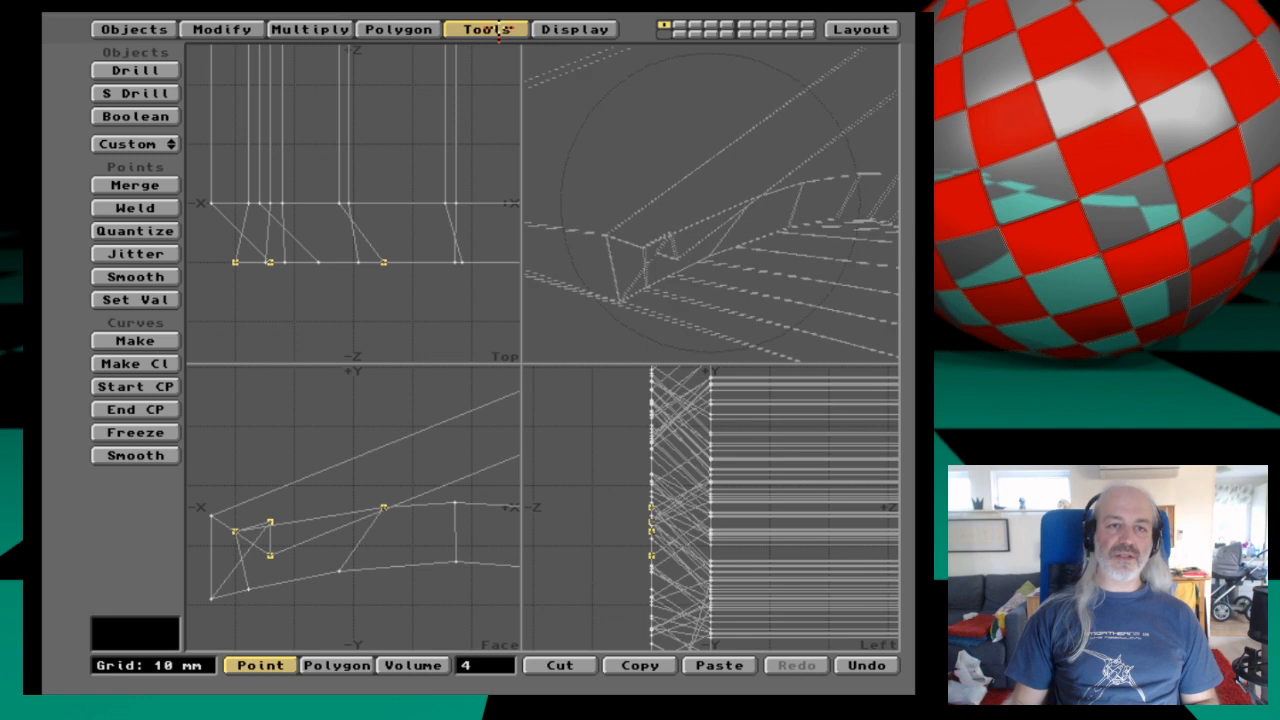
left_click(150, 207)
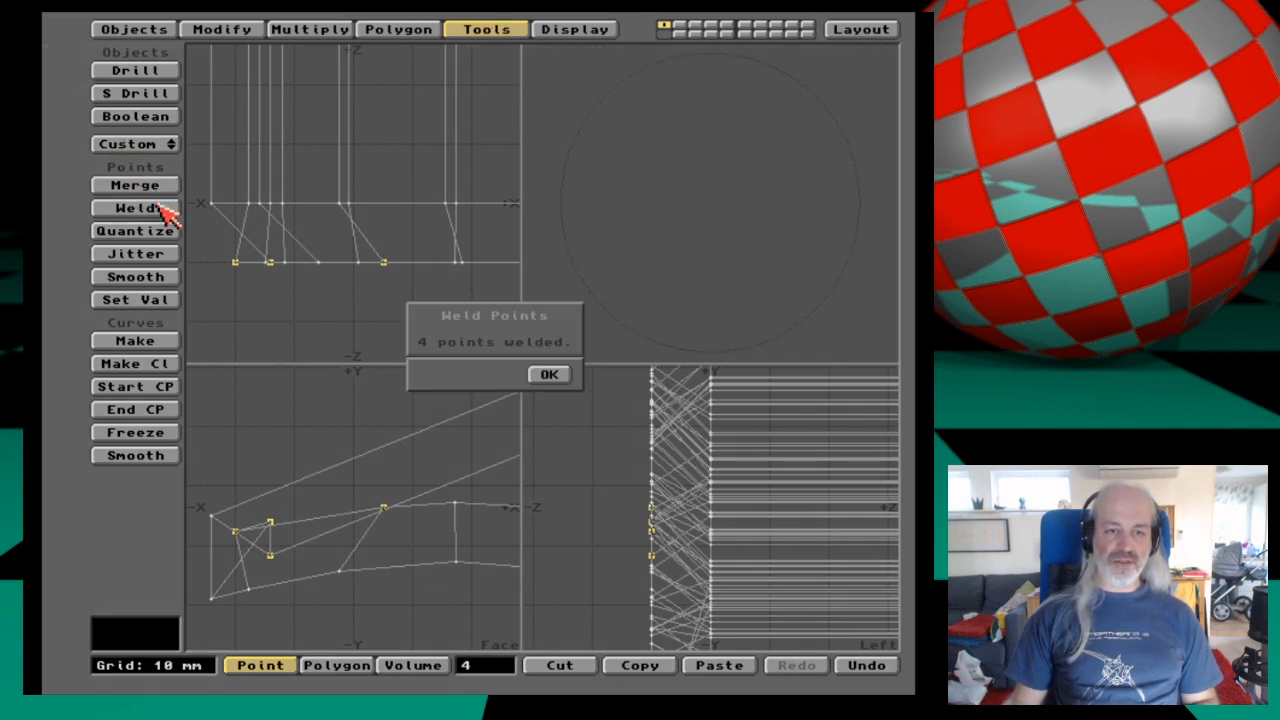
left_click(549, 375)
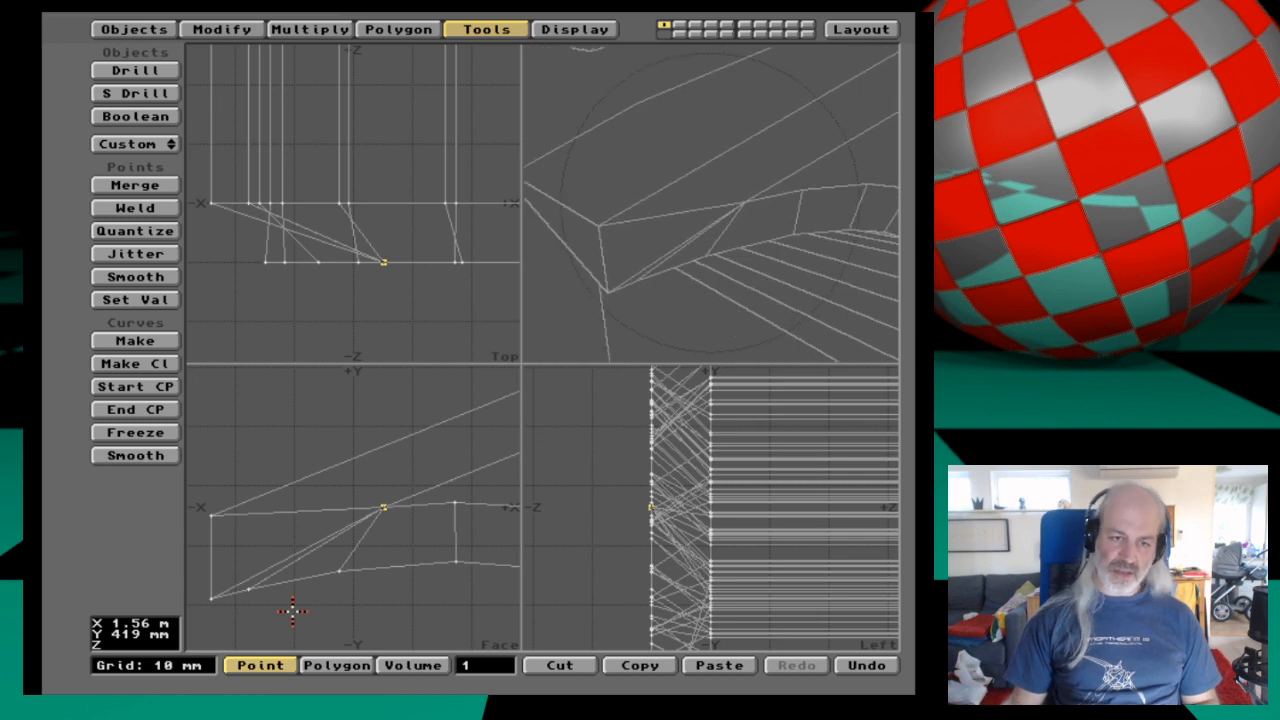
left_click(383, 507)
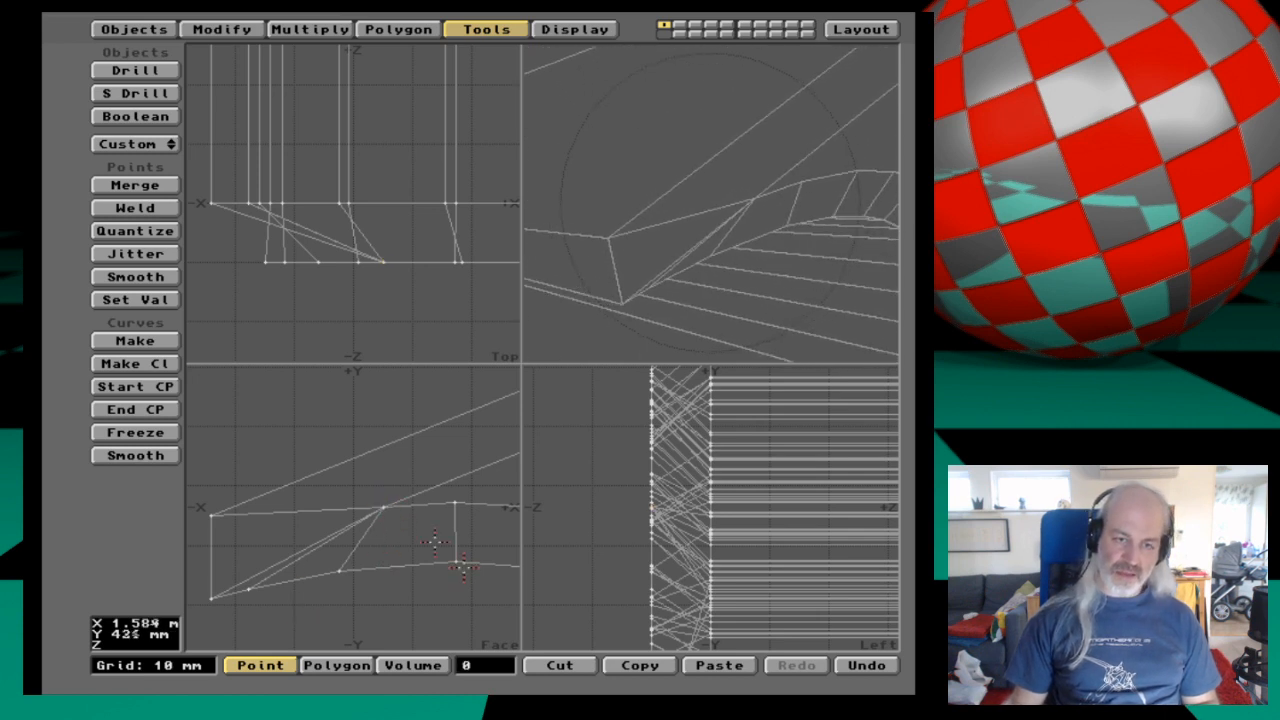
Select the bevel polygons around the welded serif tip, check their polygon info, and clear the selection.
key("space")
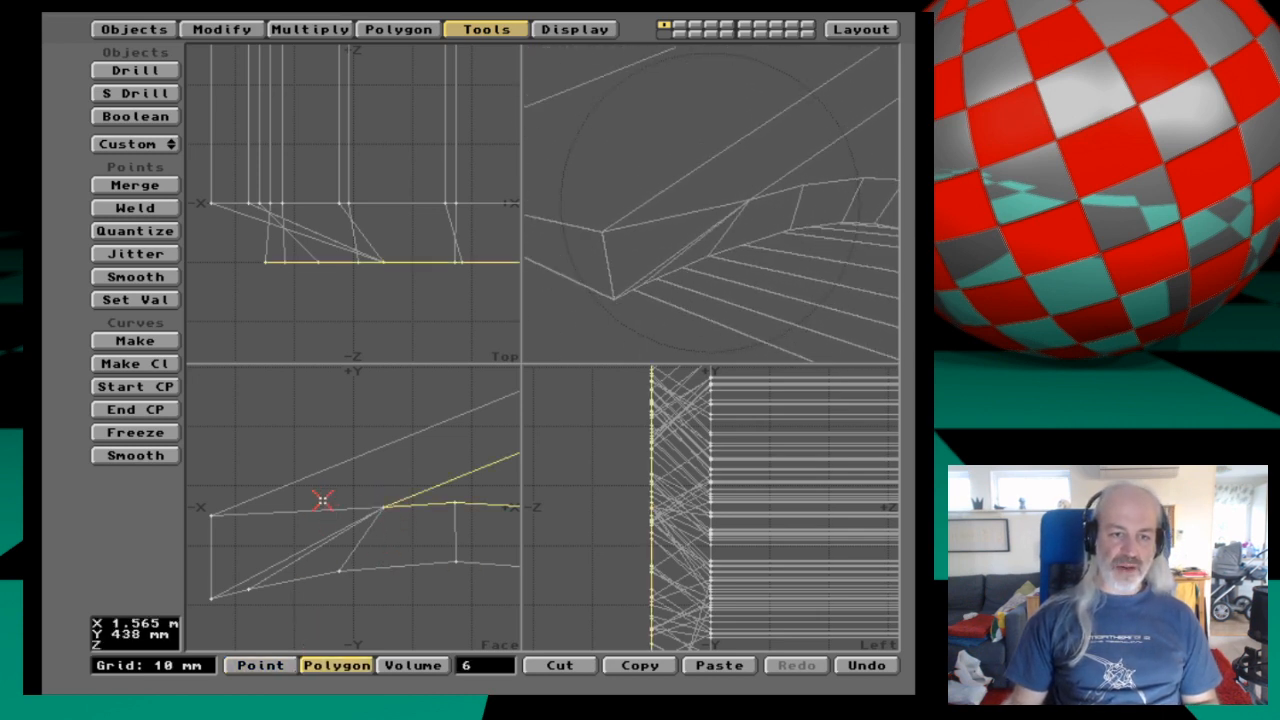
left_click(503, 677)
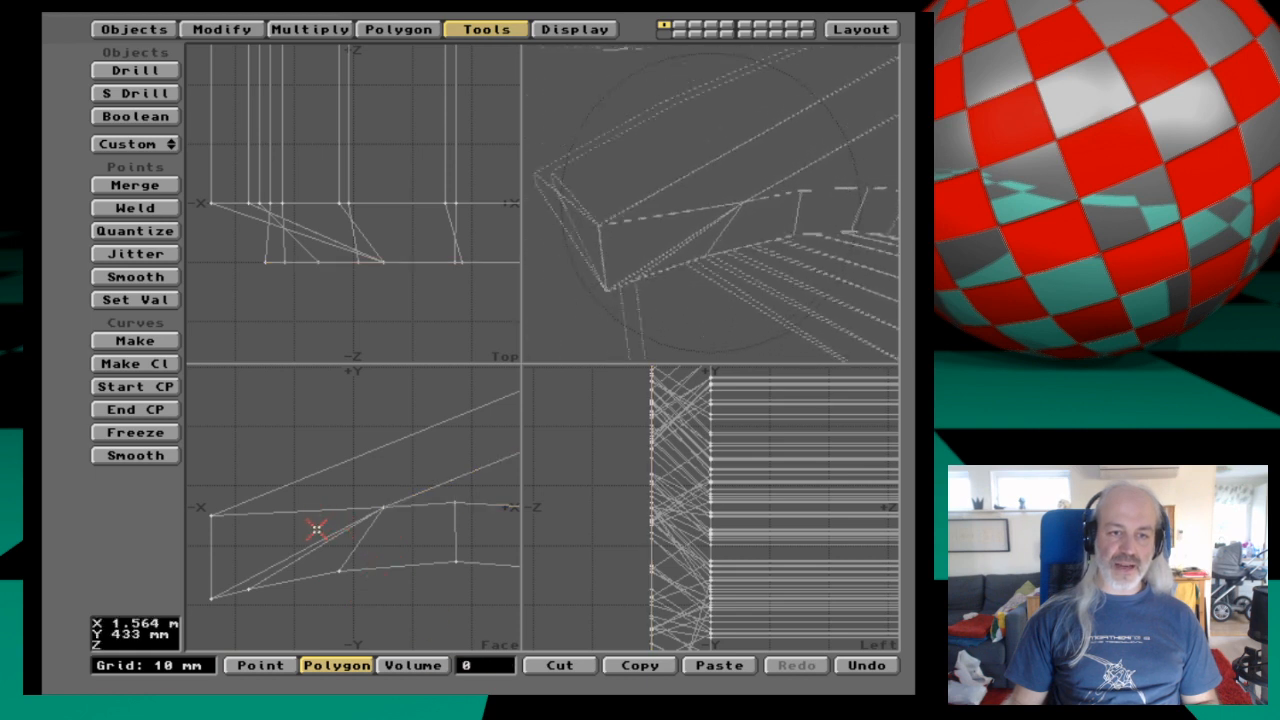
left_click(320, 531)
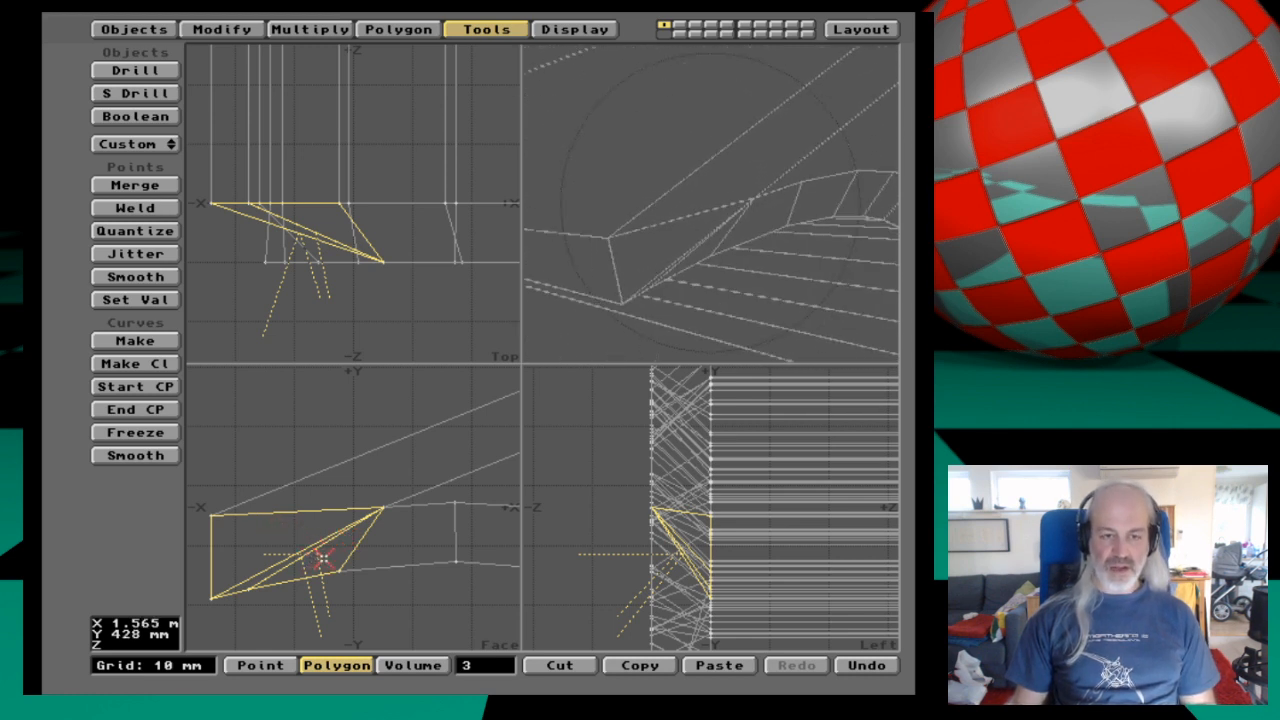
key("i")
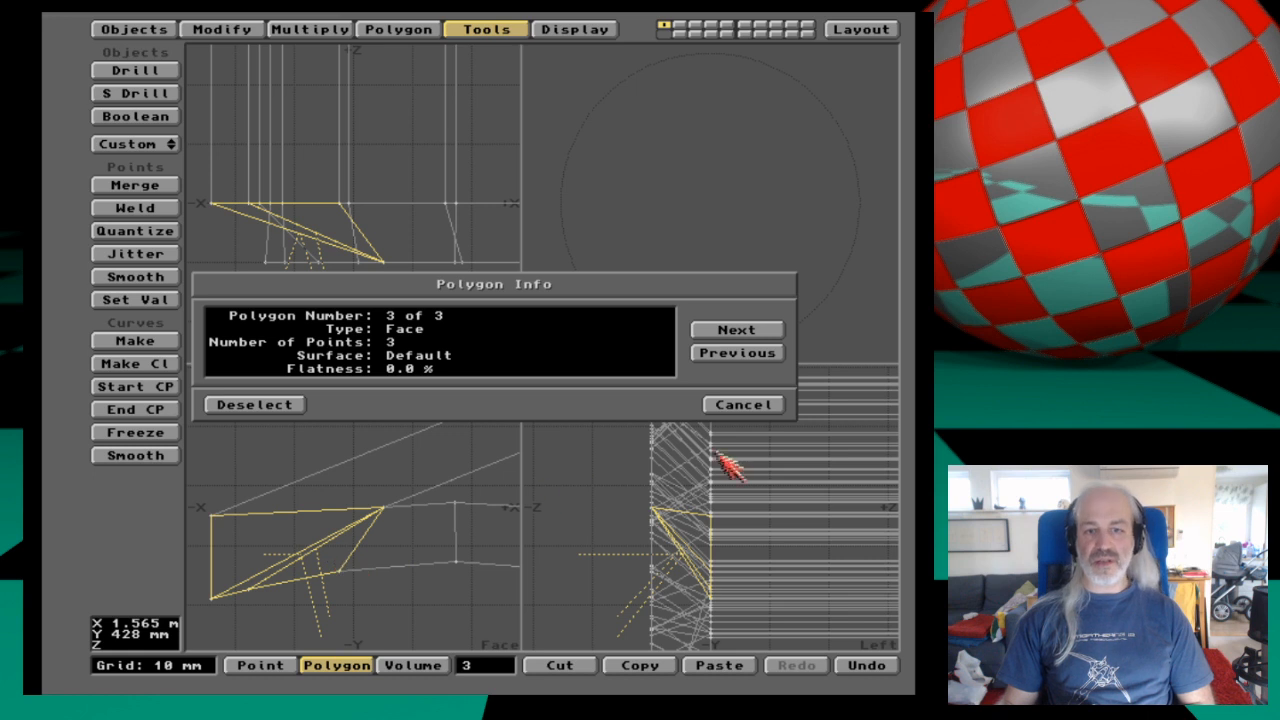
left_click(748, 404)
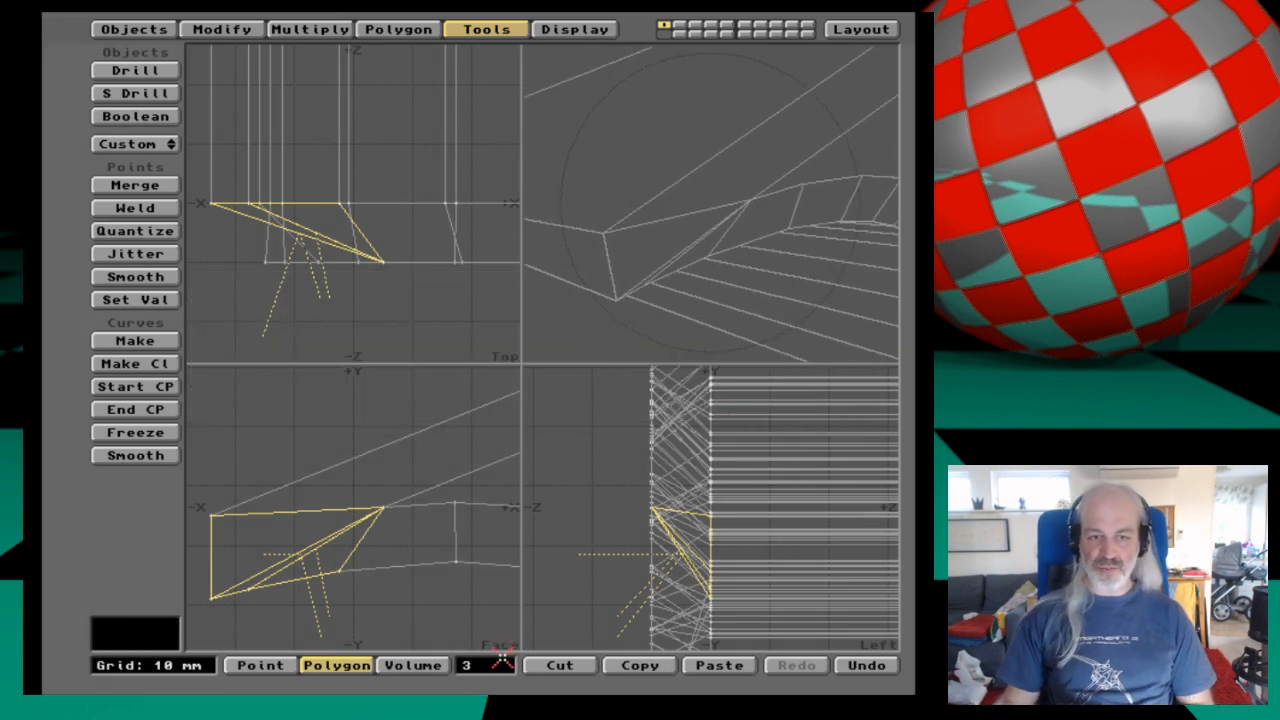
left_click(502, 665)
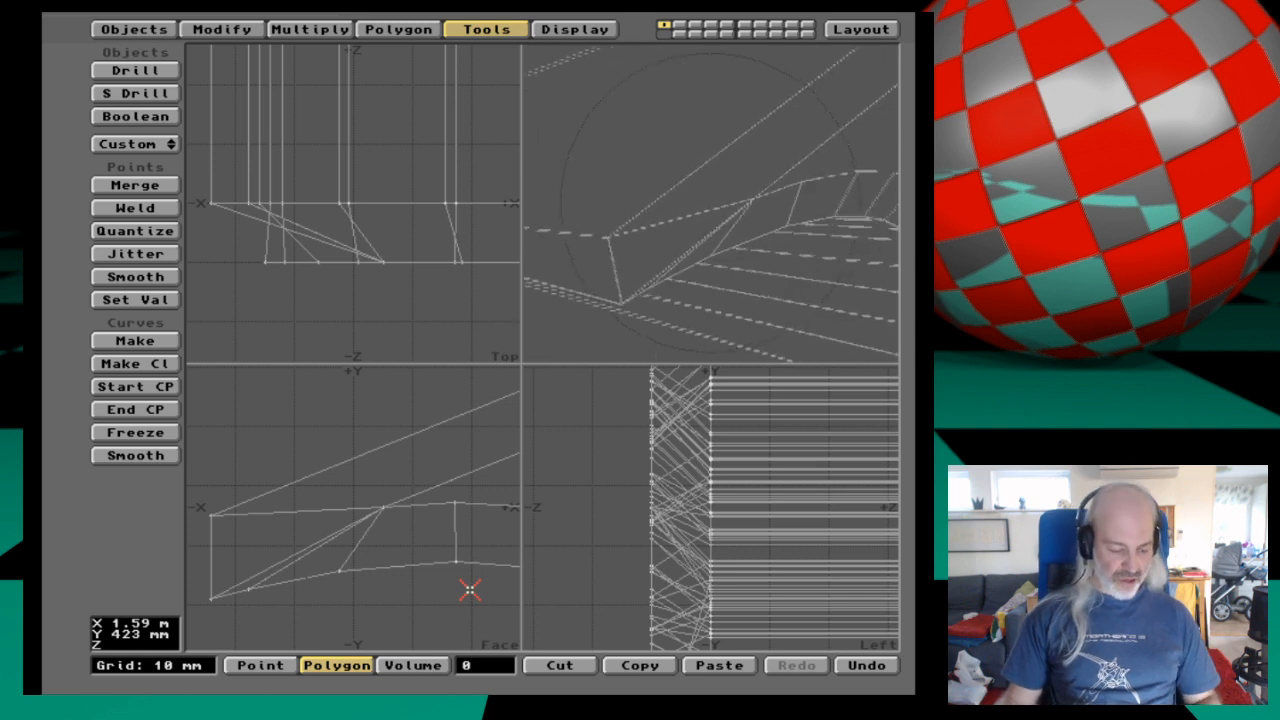
Examine the bevel of the A's left foot serif up close in the front and perspective views.
key("a")
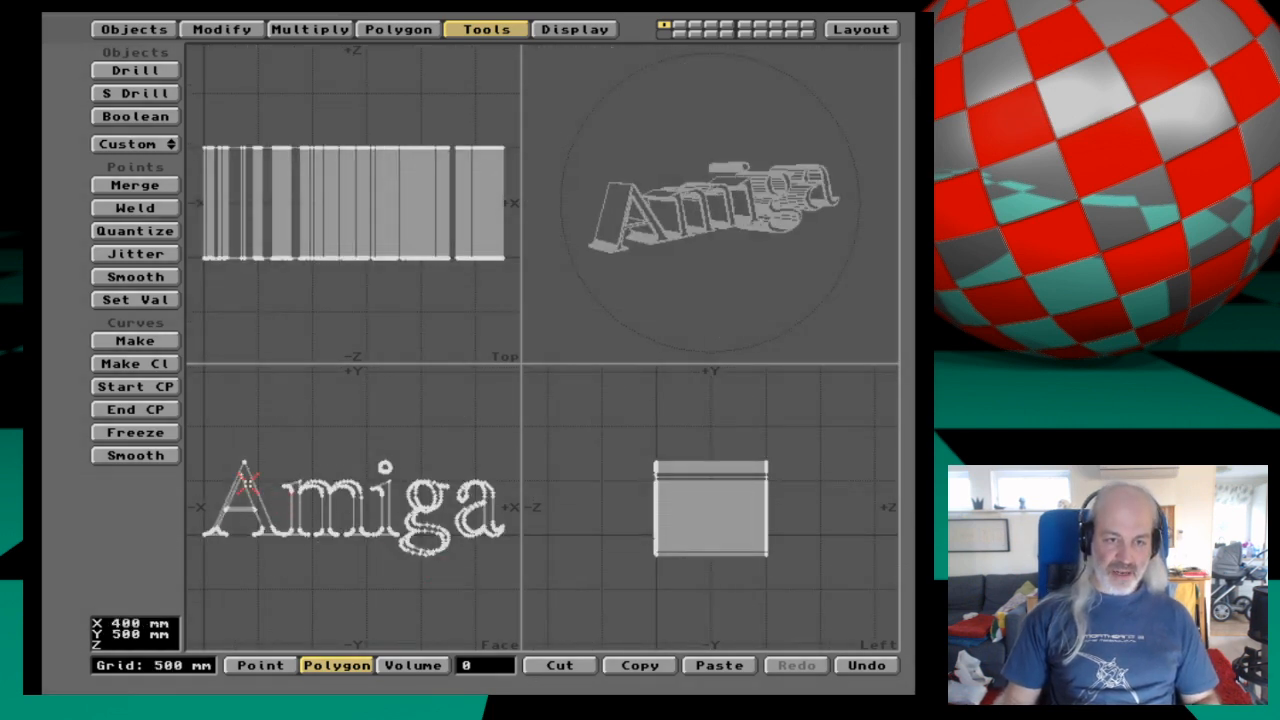
key("period")
key("period")
key("period")
key("period")
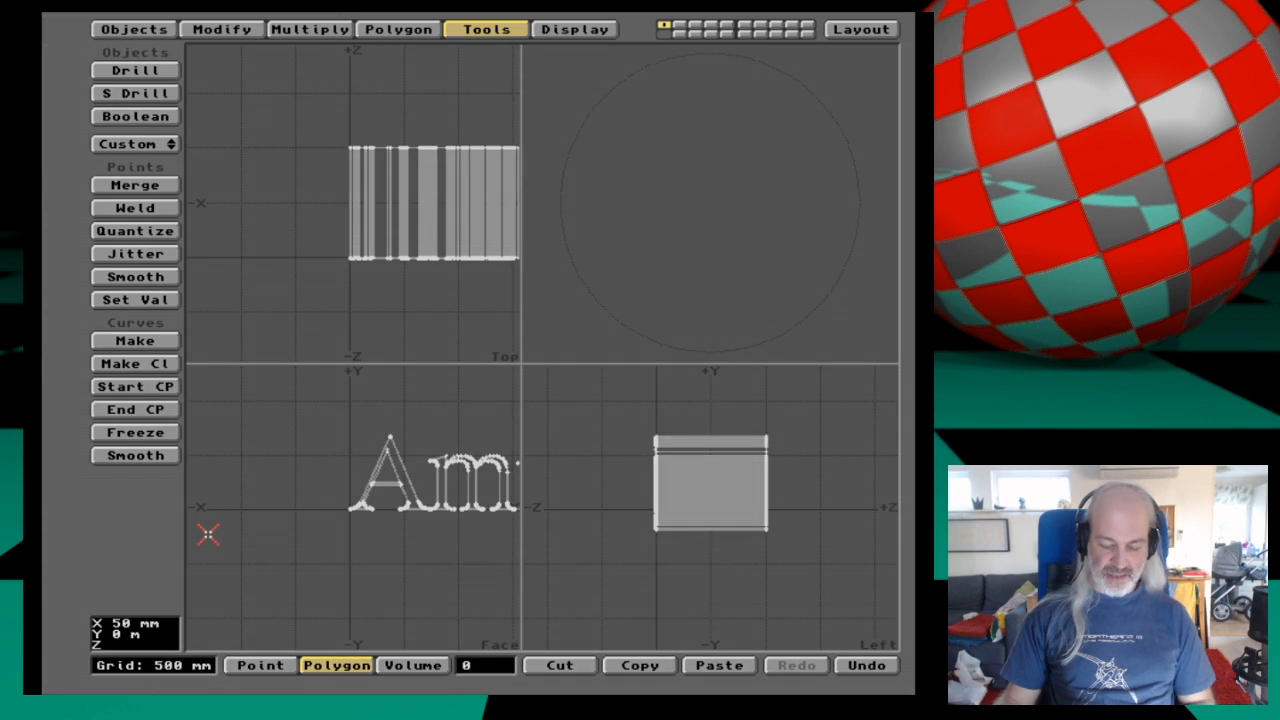
key("period")
key("period")
key("period")
key("period")
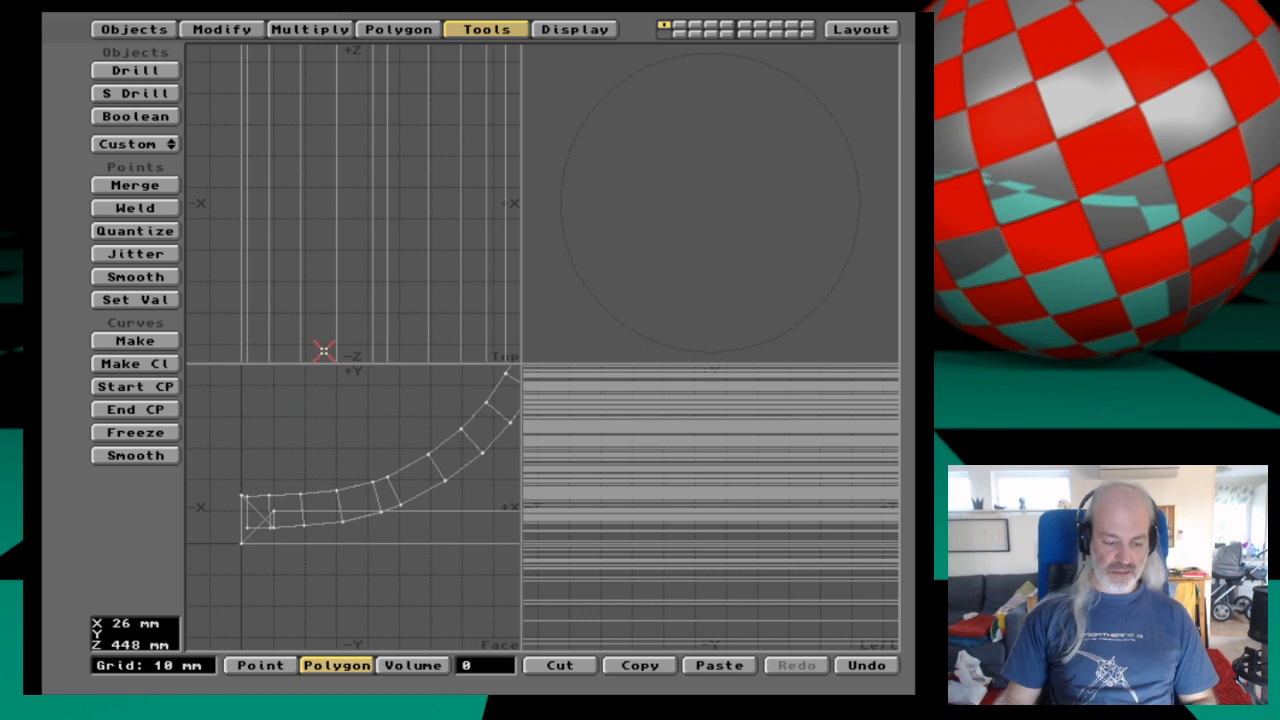
mouse_move(323, 350)
left_mouse_down()
mouse_move(388, 346)
mouse_move(323, 346)
mouse_move(346, 346)
left_mouse_up()
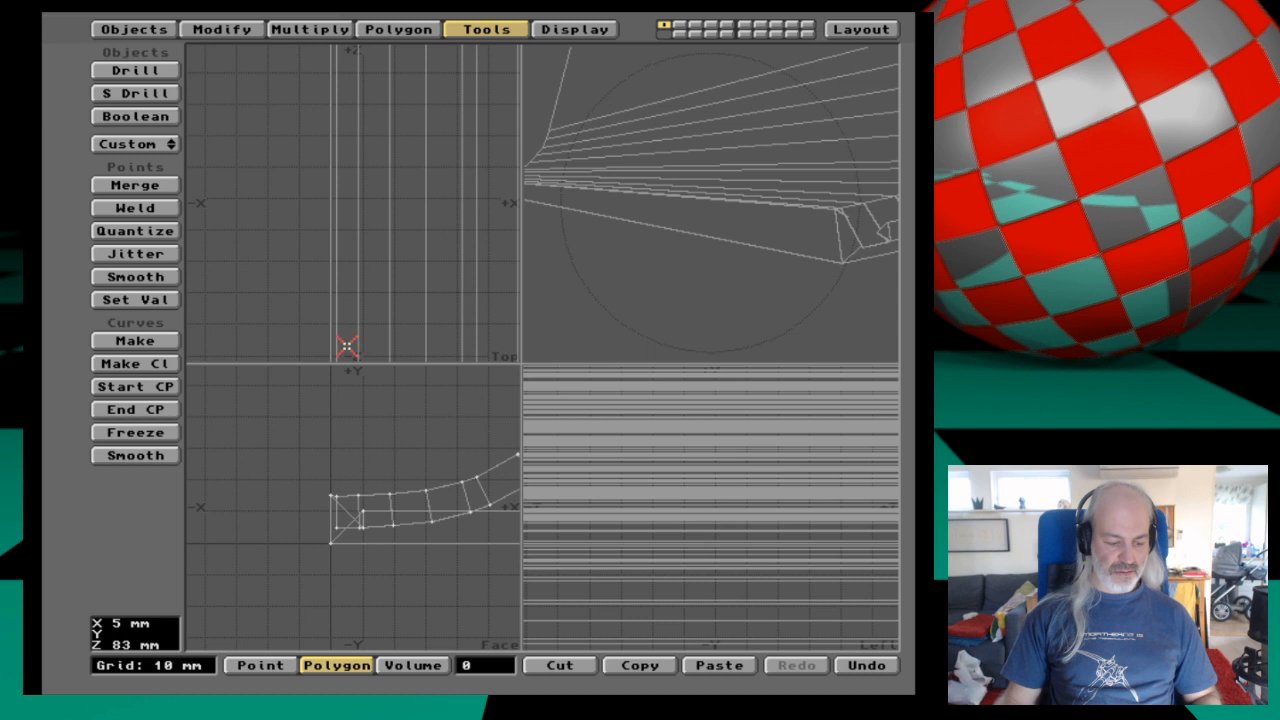
key("a")
left_click_drag(217, 258, 345, 226)
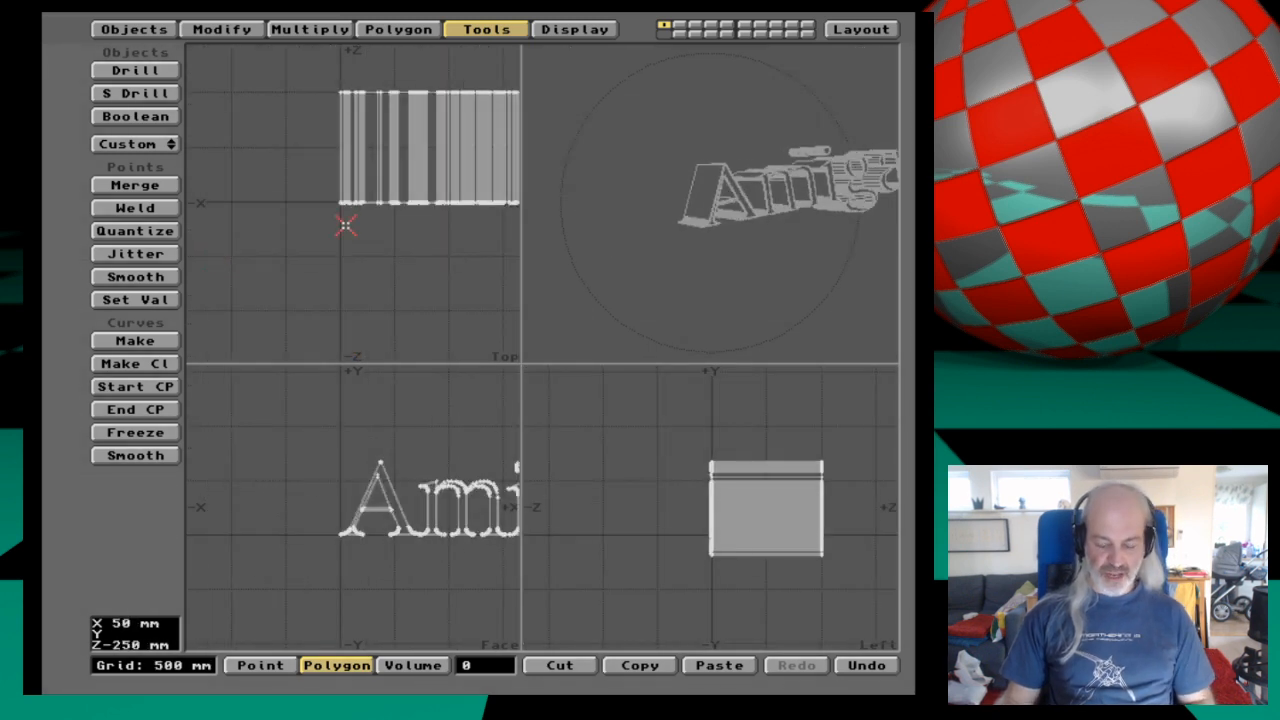
key("period")
key("period")
key("period")
key("period")
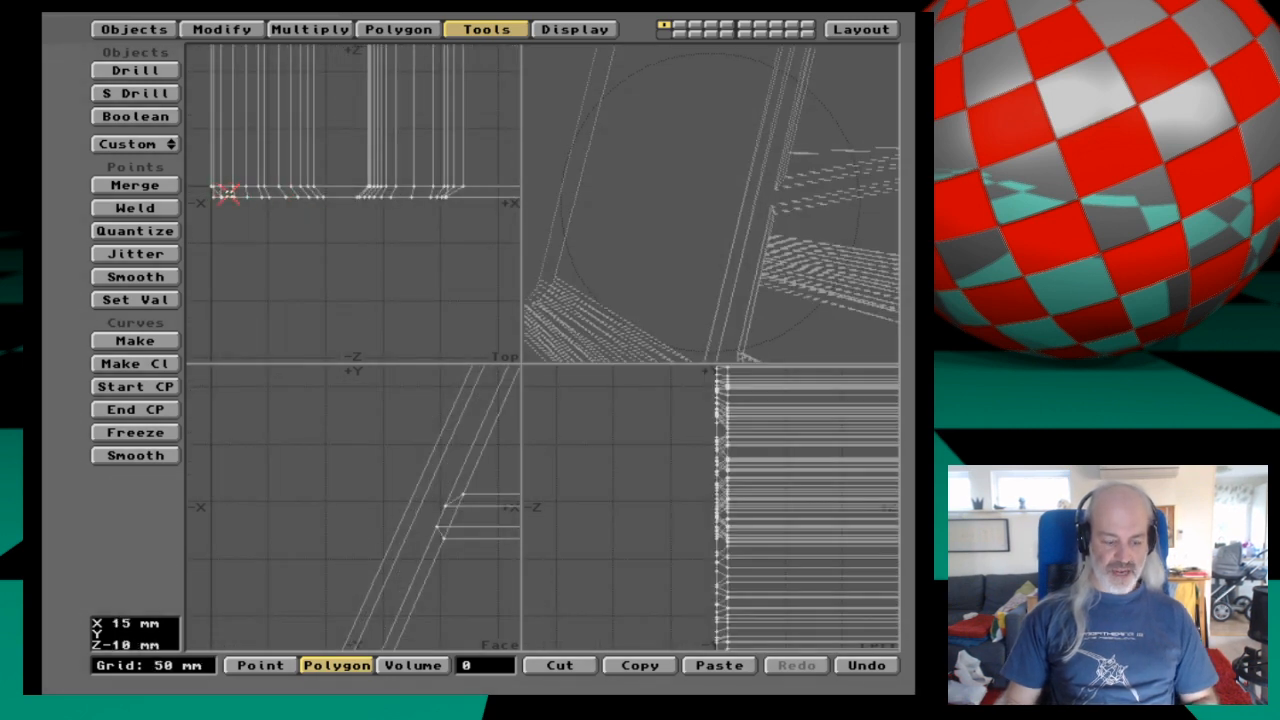
key("g")
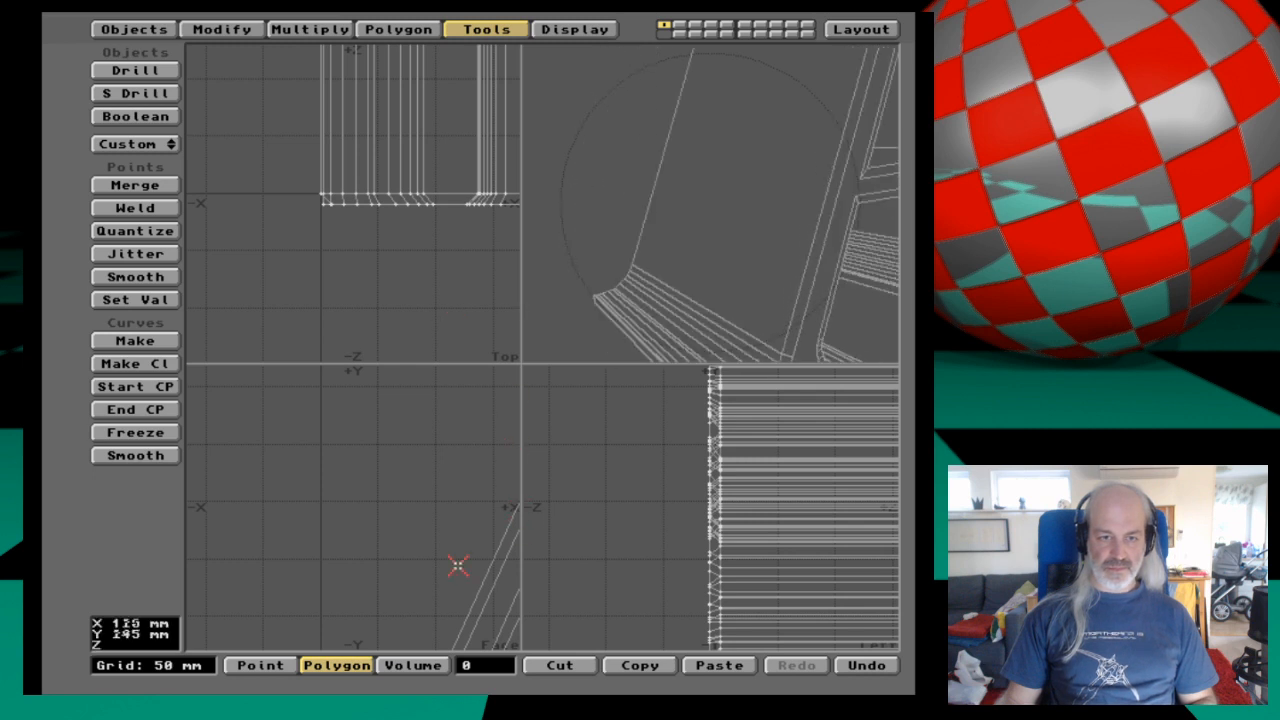
key("g")
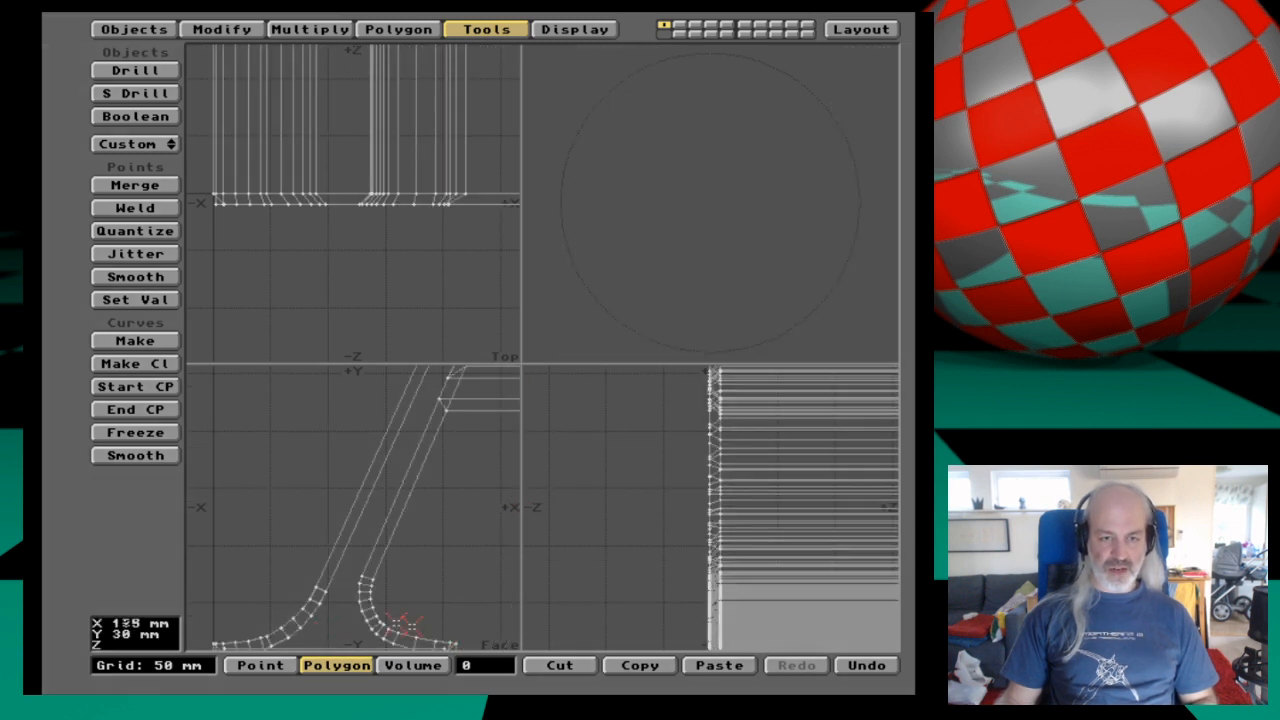
key("g")
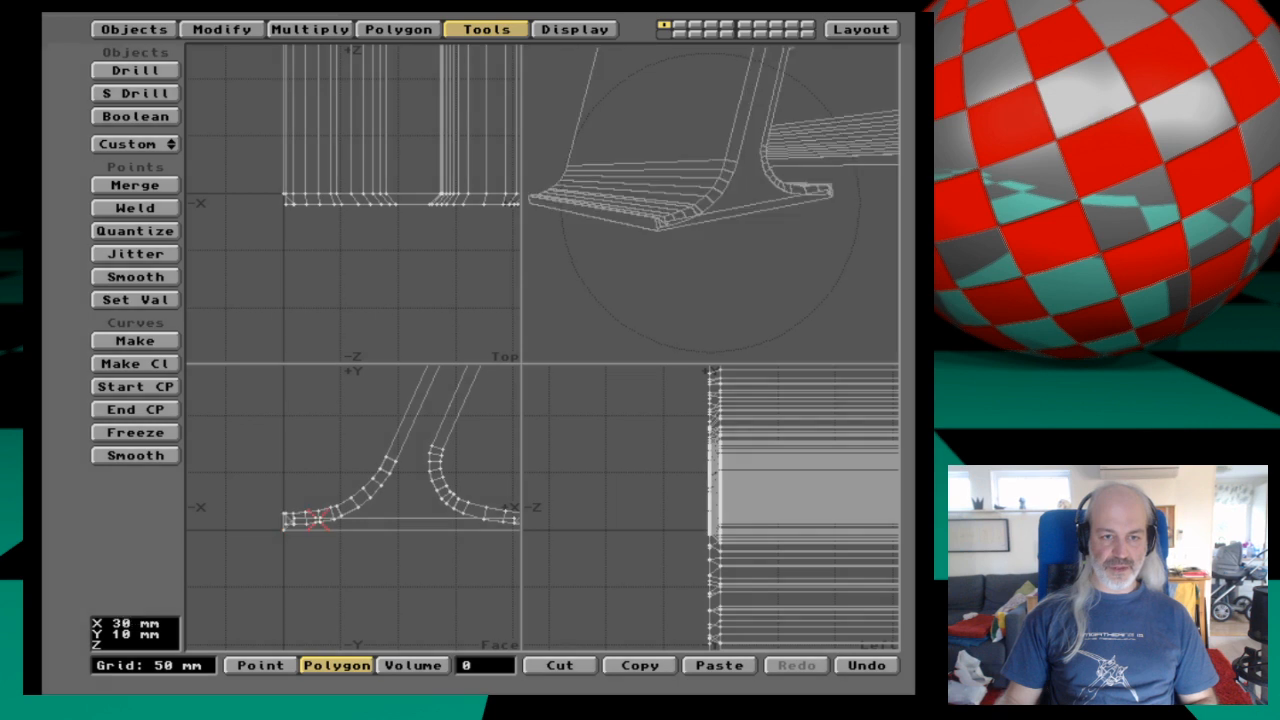
key("g")
mouse_move(645, 181)
left_mouse_down()
mouse_move(643, 194)
mouse_move(723, 186)
mouse_move(661, 175)
left_mouse_up()
left_click_drag(727, 197, 697, 208)
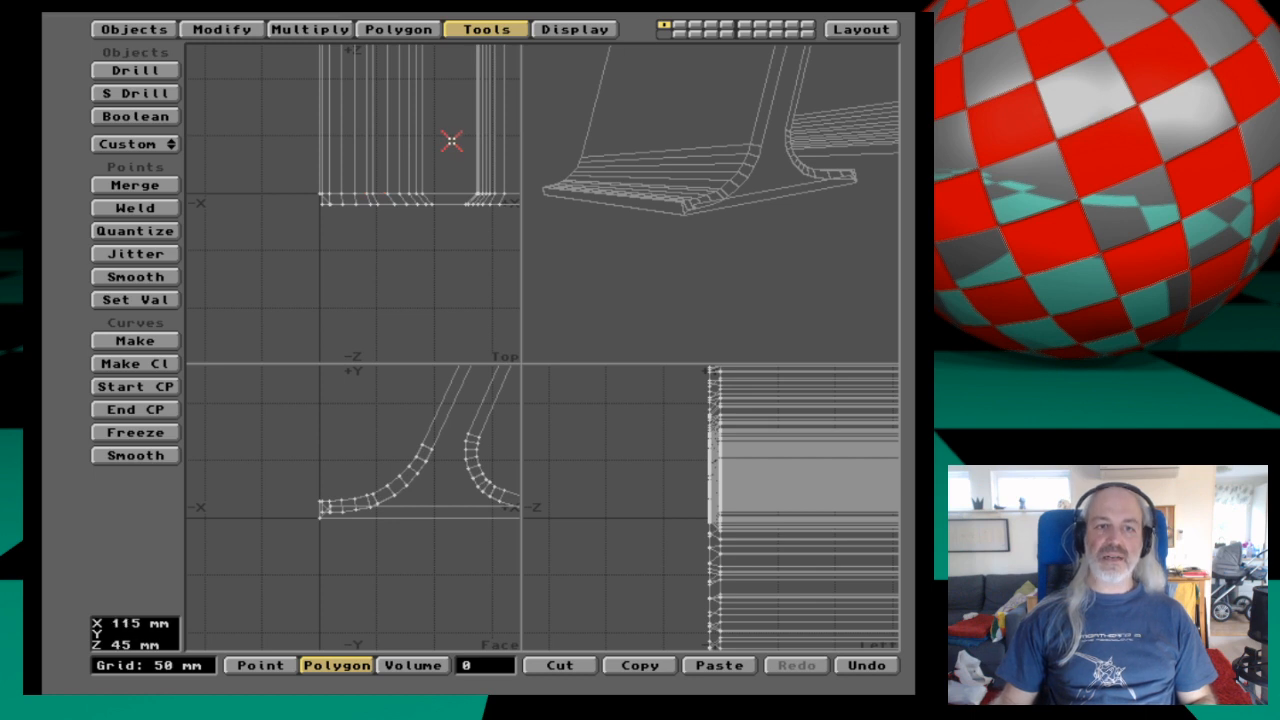
Select the extruded side polygons around the A's left foot and remove them, leaving the front bevel there.
left_click_drag(500, 137, 307, 143)
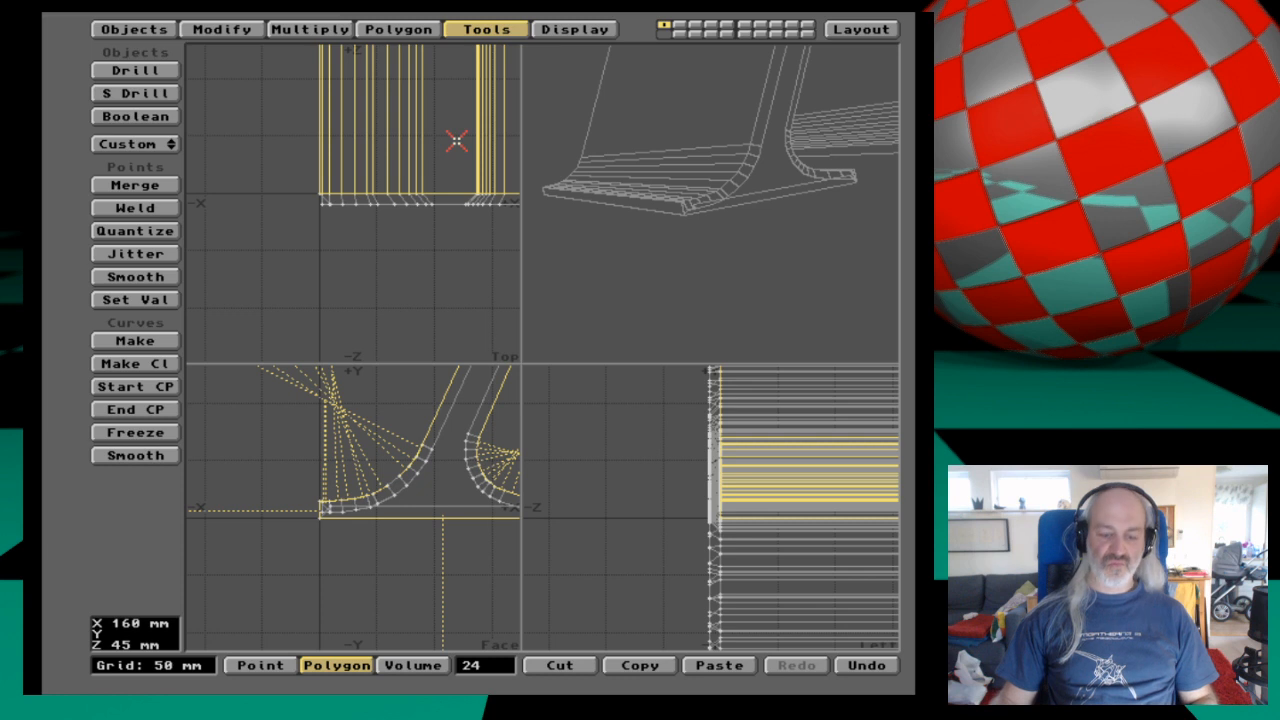
key("Delete")
left_click_drag(455, 140, 366, 140)
key("Delete")
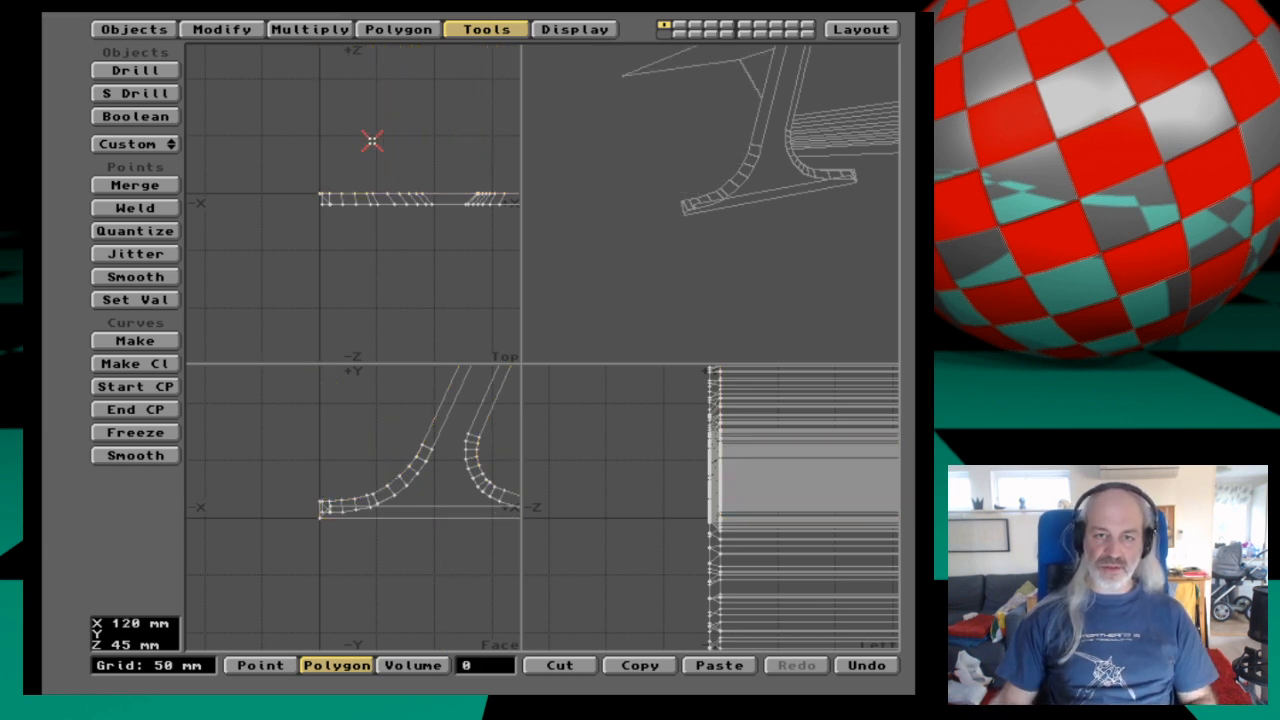
Enlarge the Face view around the outer tip of the A's left serif and switch to point selection.
mouse_move(651, 143)
left_mouse_down()
mouse_move(707, 151)
mouse_move(634, 157)
left_mouse_up()
key("period")
key("period")
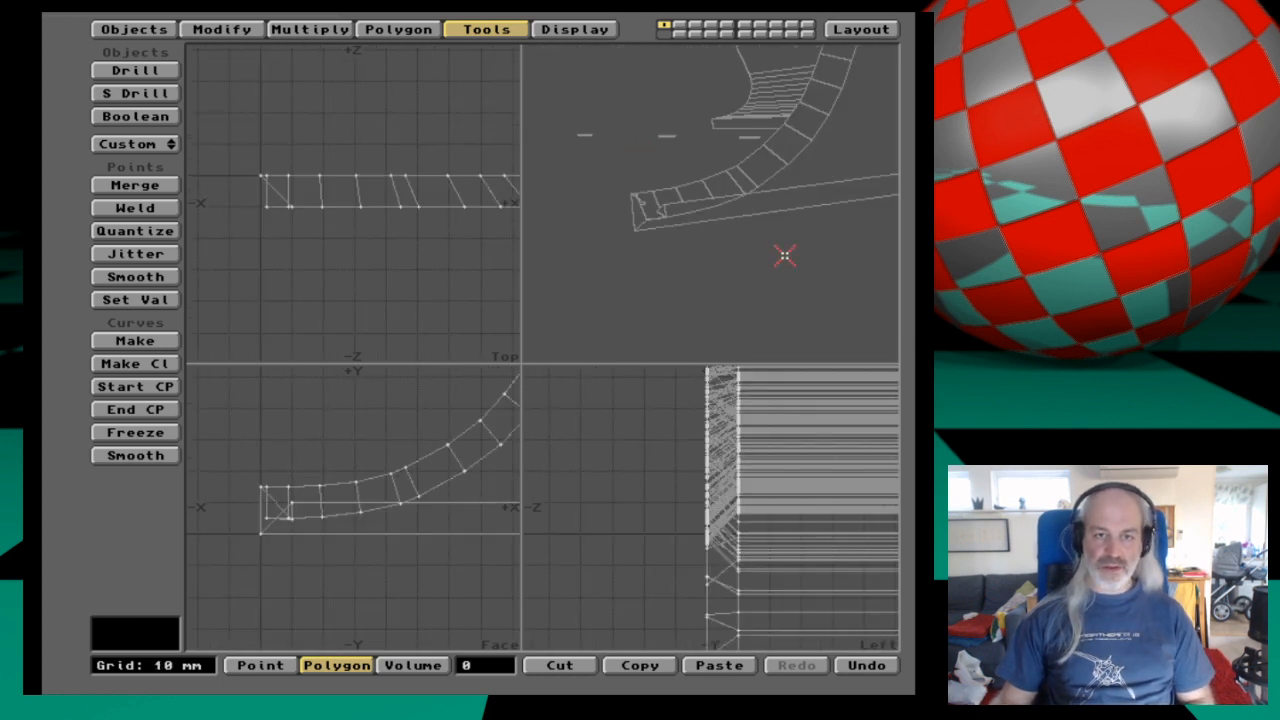
key("period")
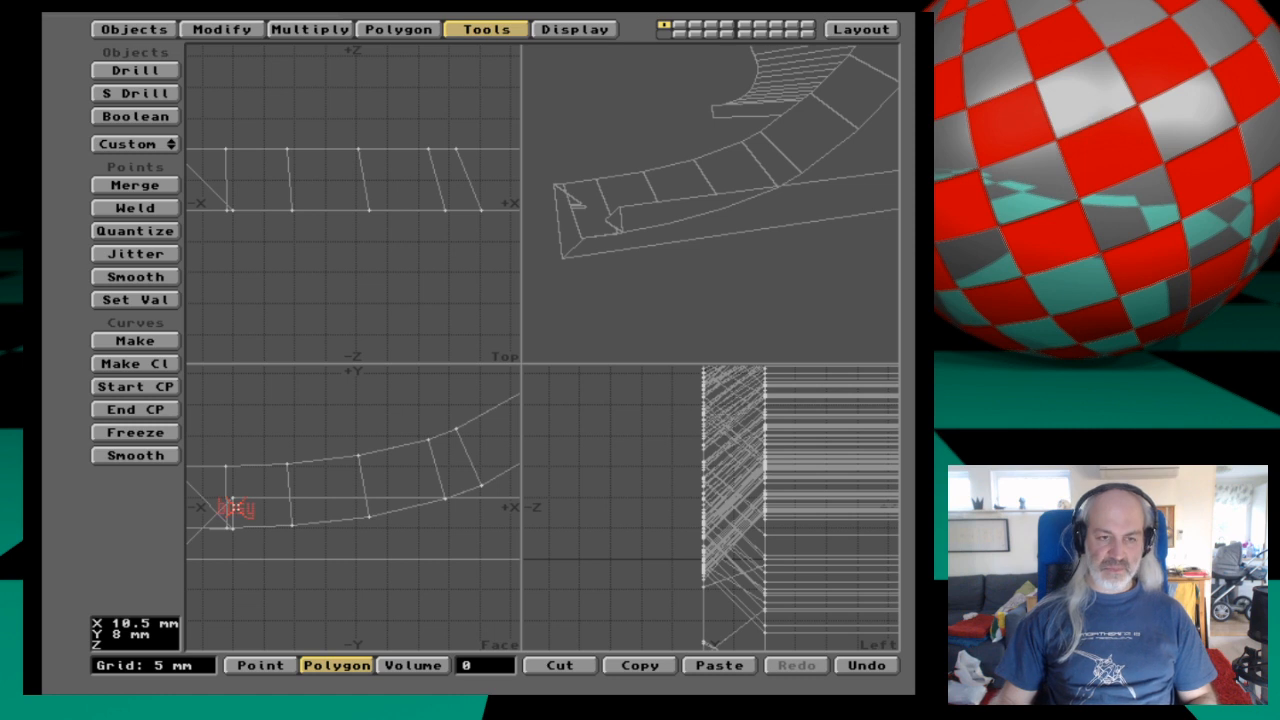
key("g")
key("g")
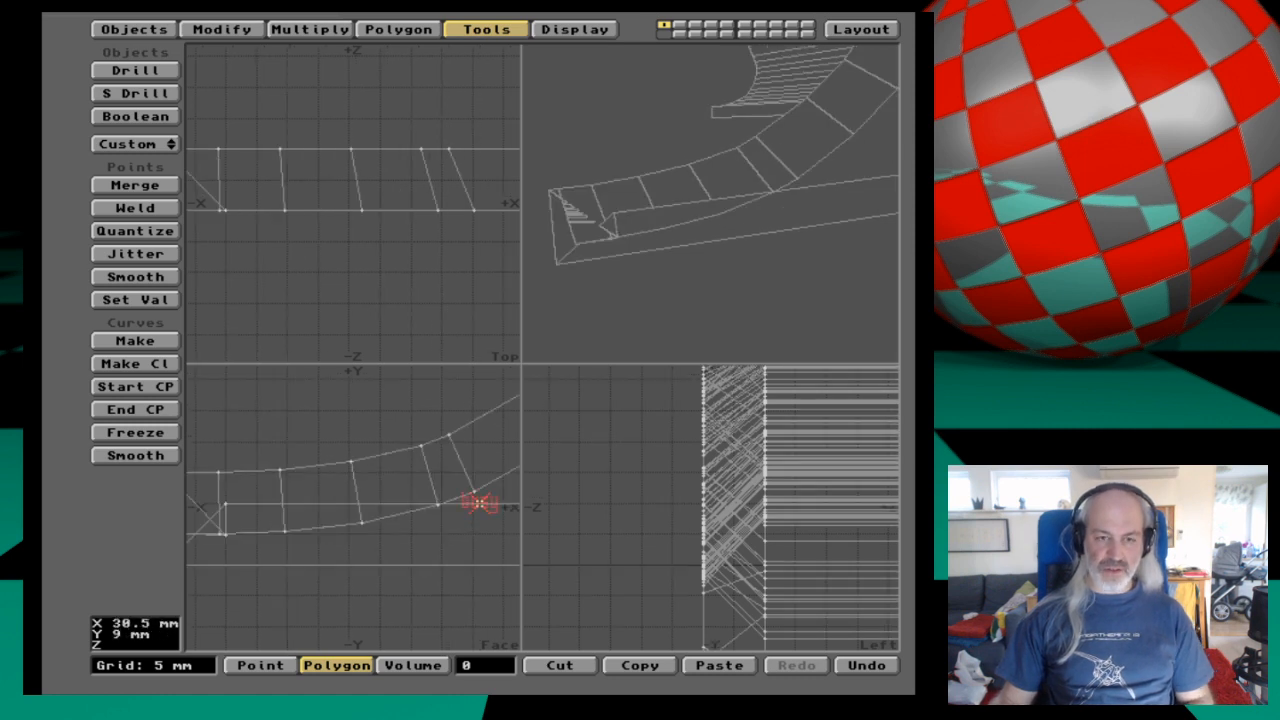
key("comma")
key("ctrl+j")
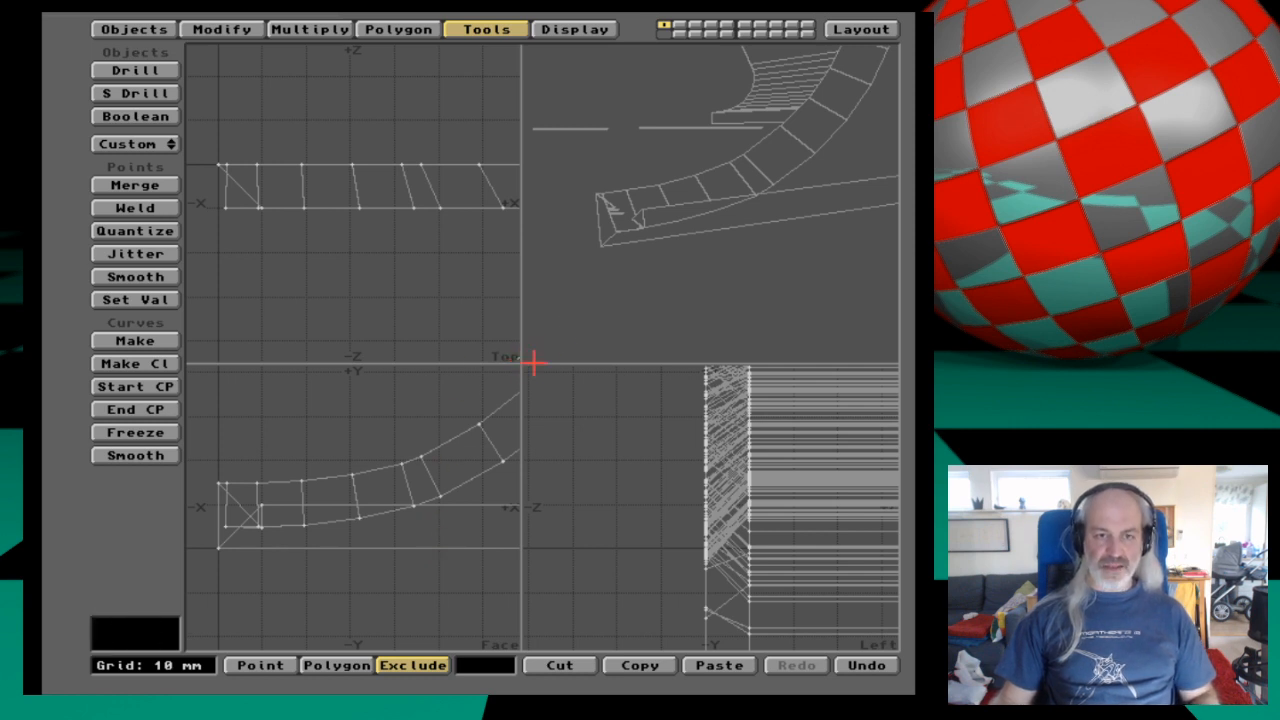
mouse_move(520, 366)
left_mouse_down()
mouse_move(528, 346)
mouse_move(616, 343)
left_mouse_up()
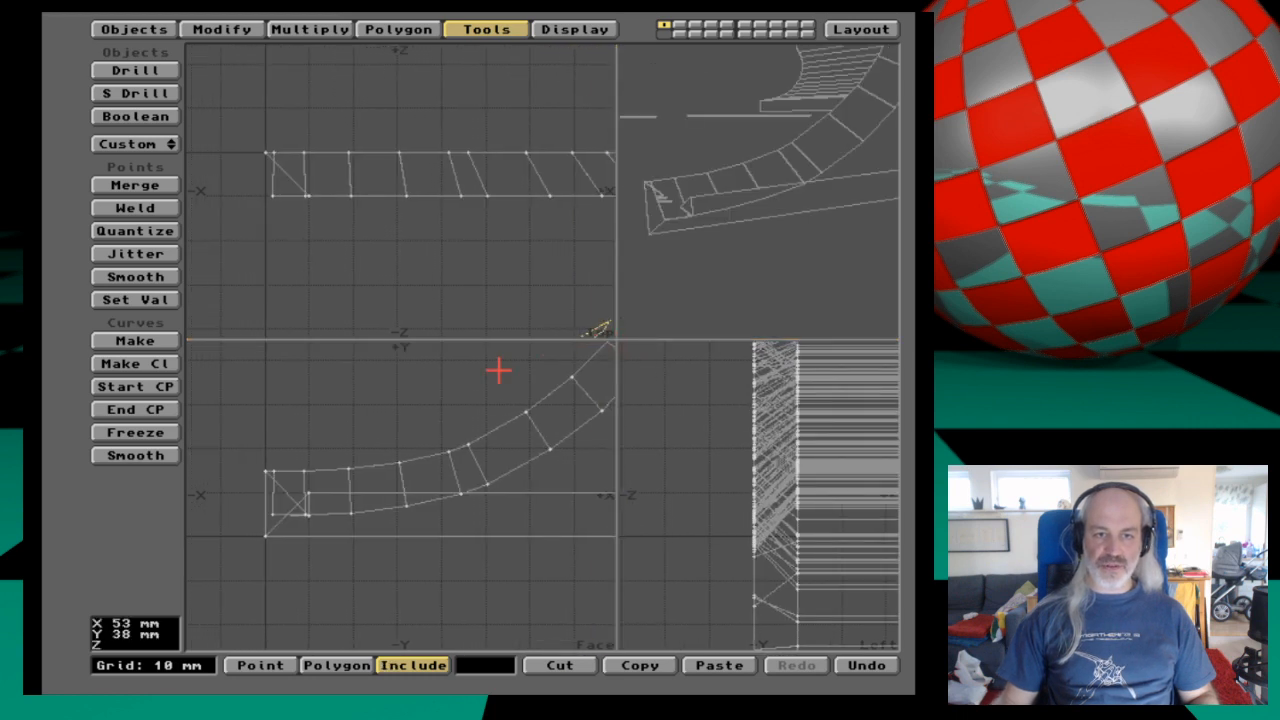
key("space")
key("space")
key("space")
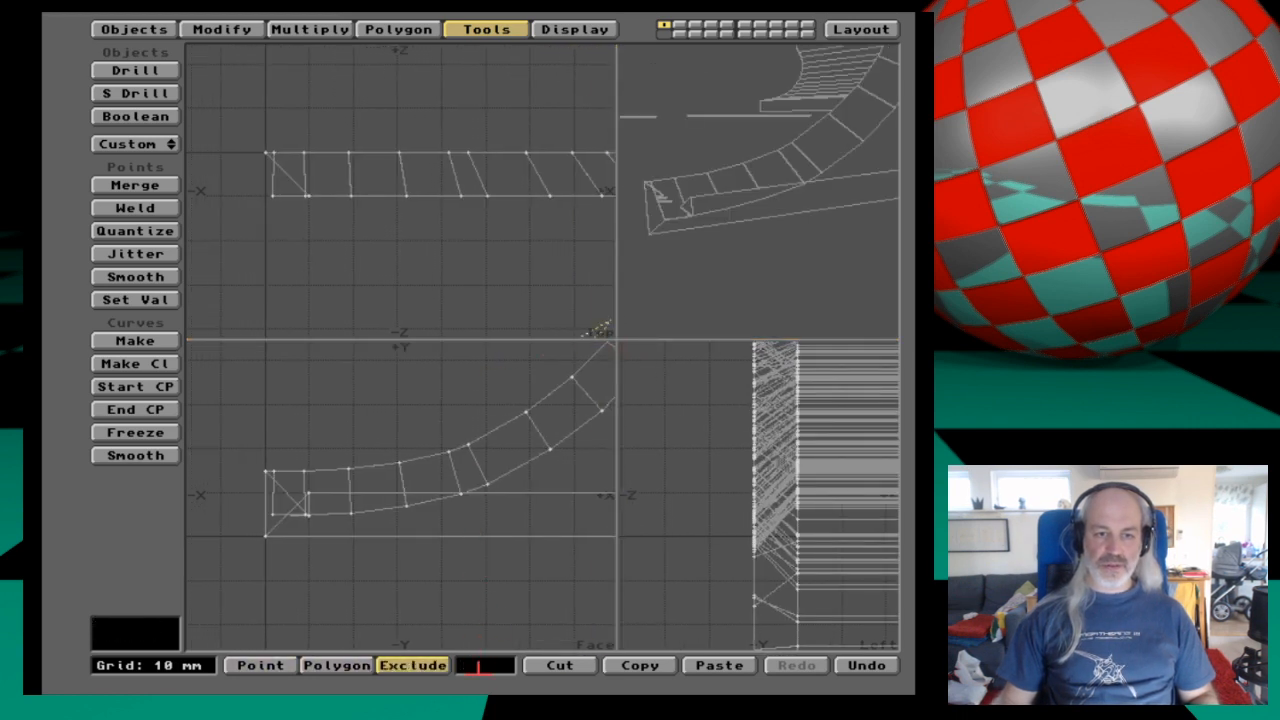
key("space")
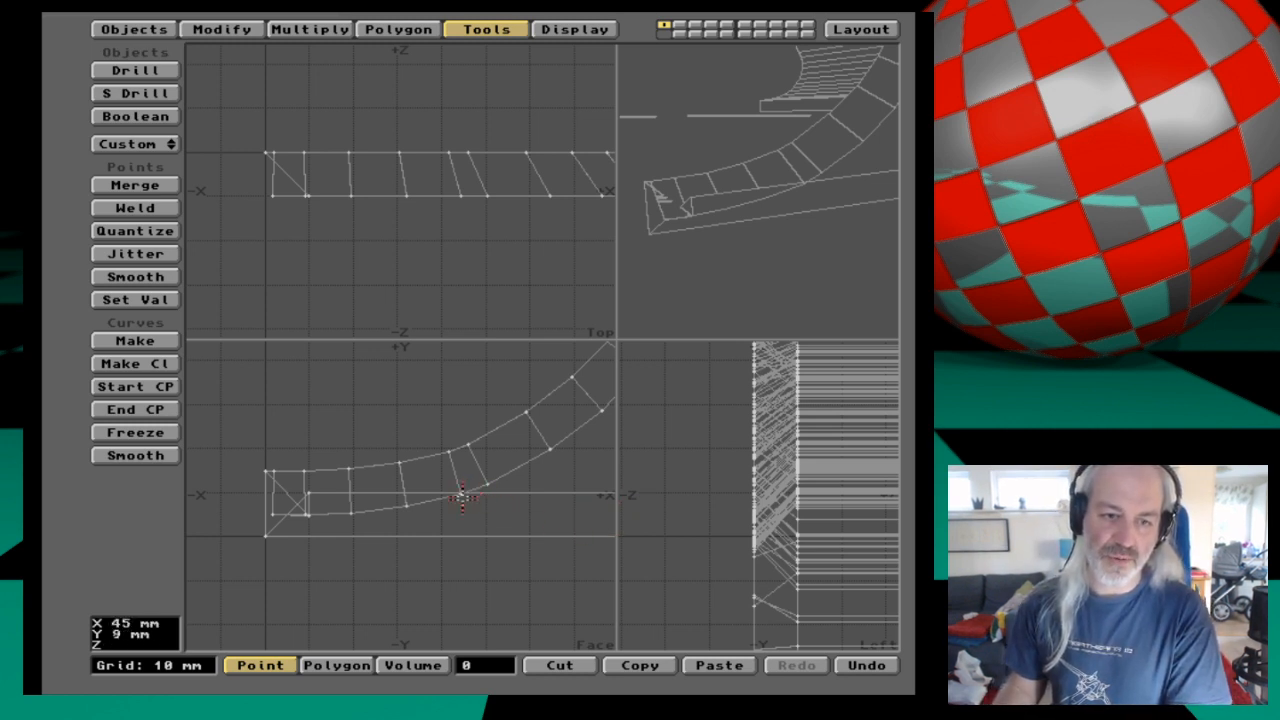
Try to weld three neighbouring inner bevel points near the edge crossing on the A's serif, undo the weld, and clear the selection.
left_click(460, 493)
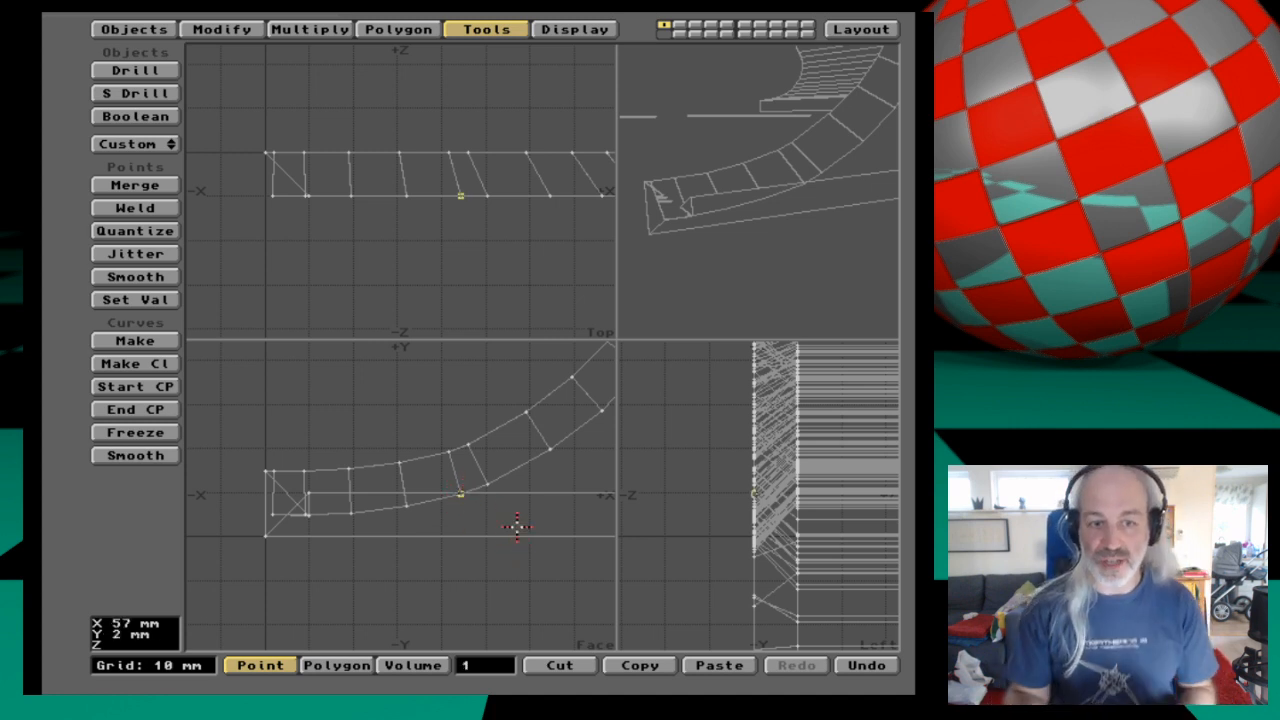
left_click(497, 664)
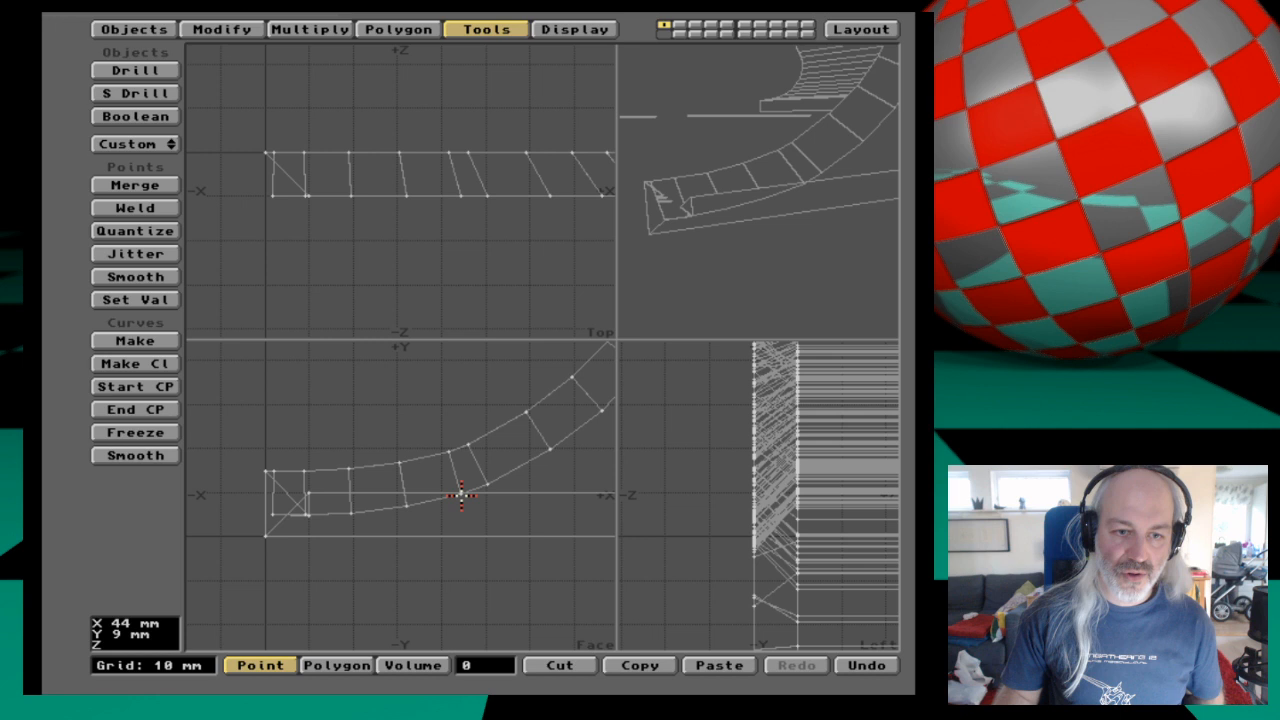
mouse_move(478, 494)
left_mouse_down()
mouse_move(541, 442)
mouse_move(547, 452)
left_mouse_up()
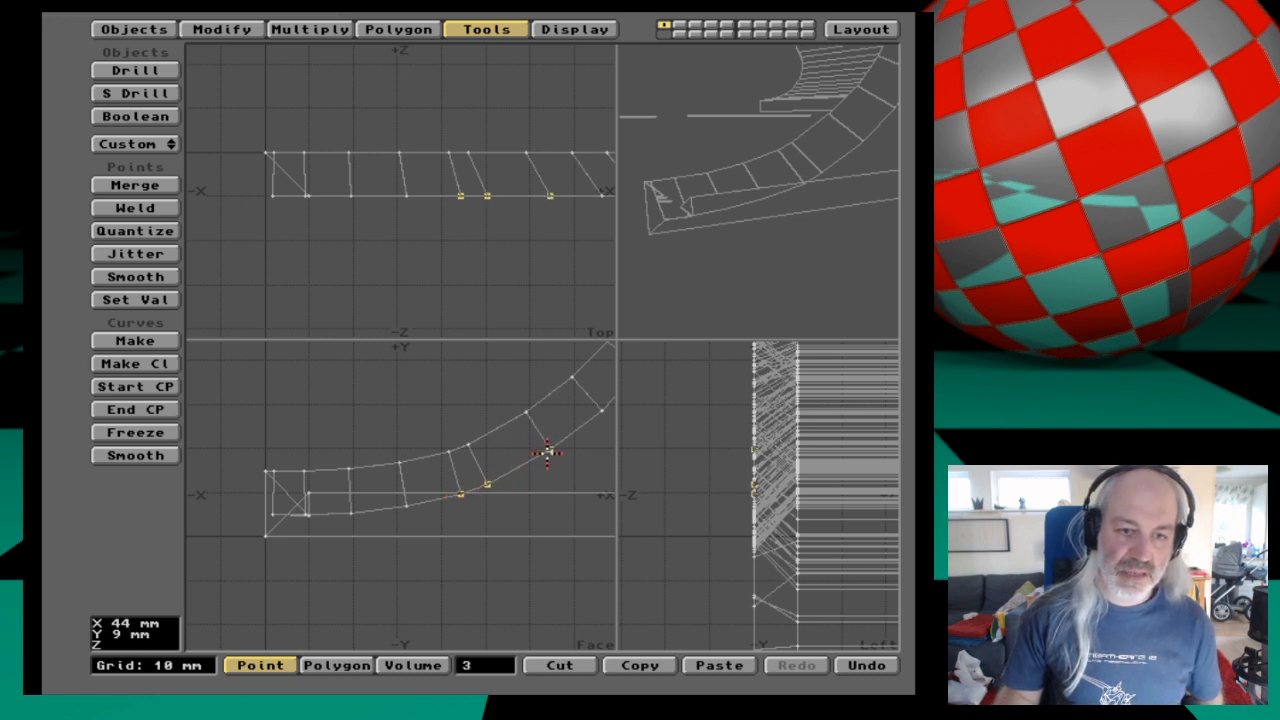
key("ctrl+w")
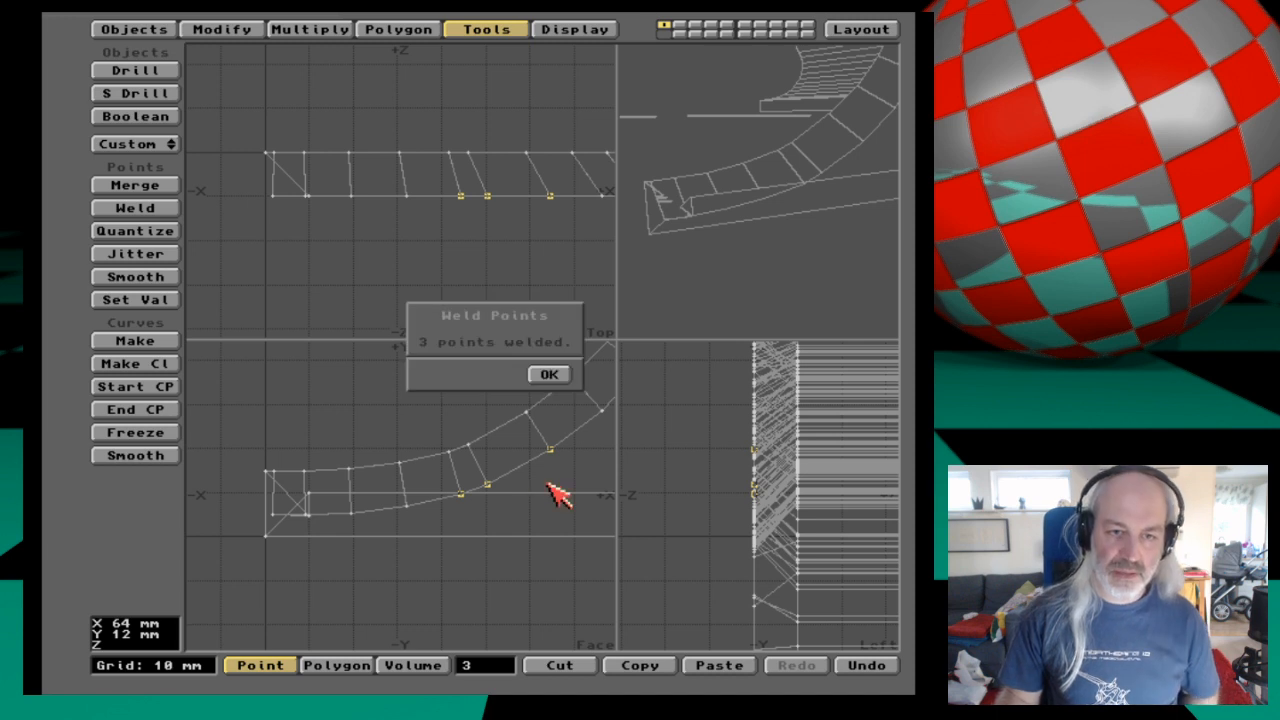
key("Return")
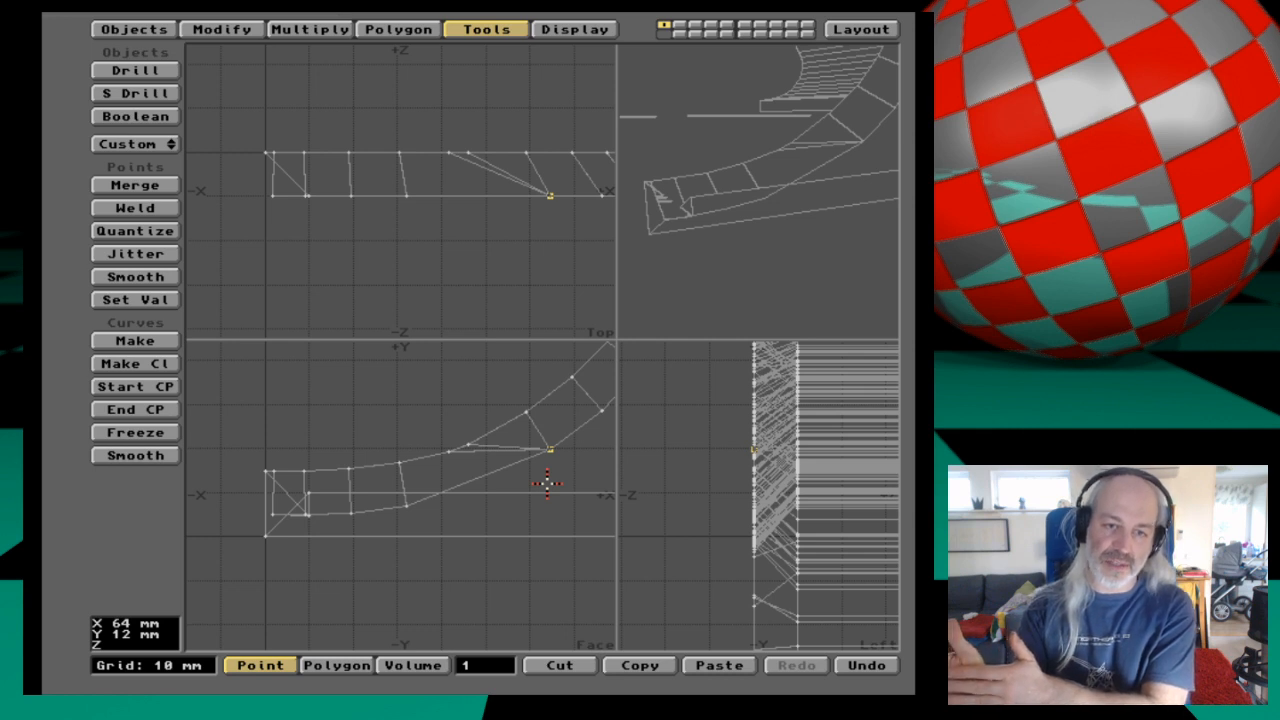
key("u")
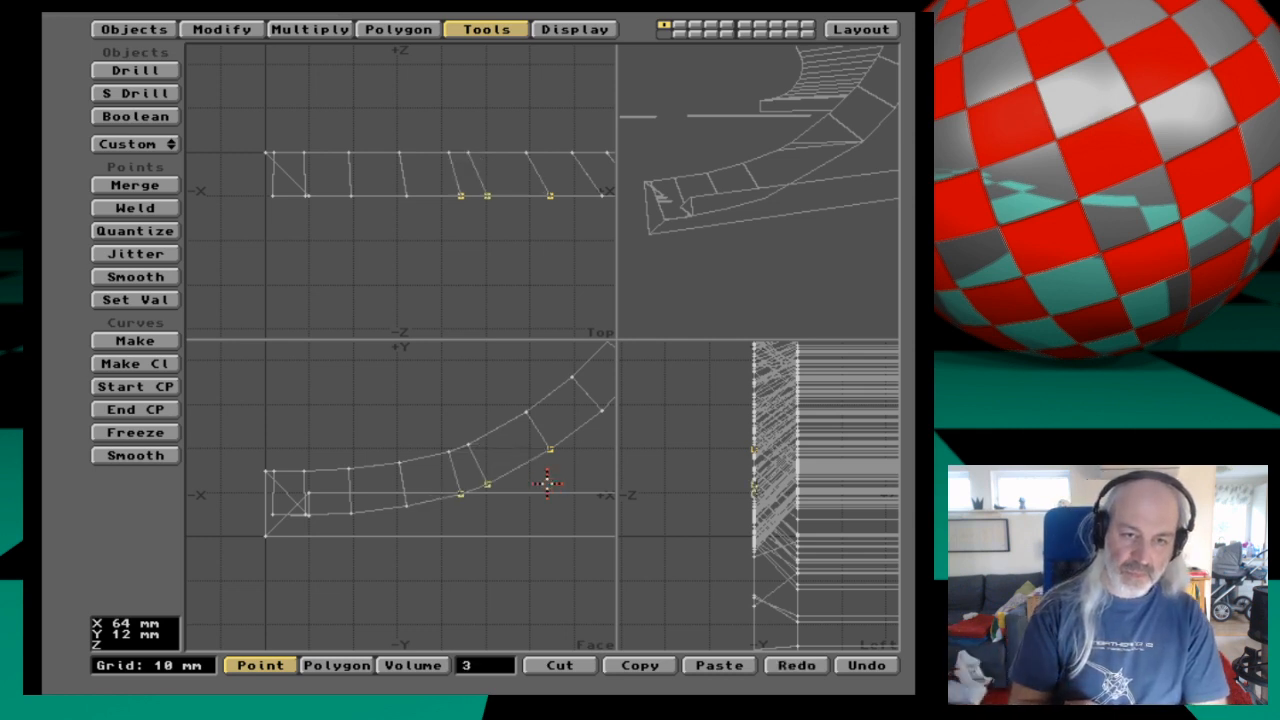
key("slash")
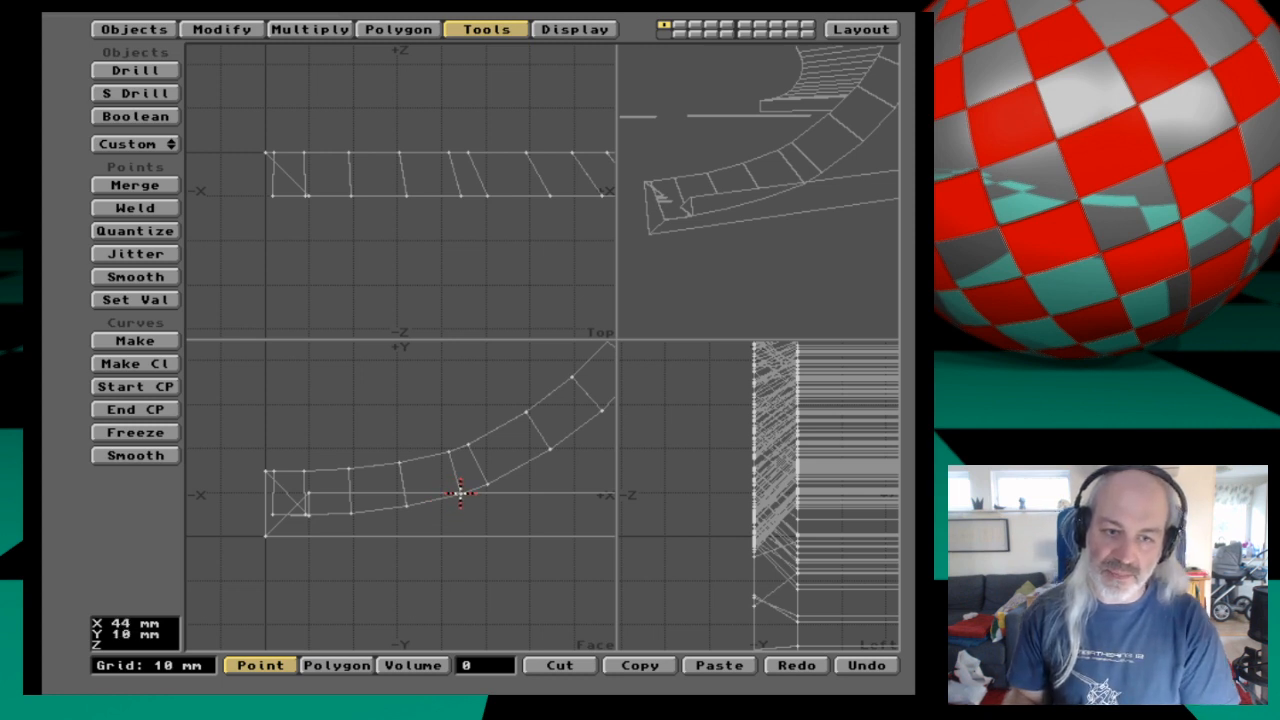
Weld the six stray inner points at the outer tip of the A's left serif onto the point at the edge crossing, and deselect it.
mouse_move(461, 495)
left_mouse_down()
mouse_move(272, 518)
mouse_move(308, 492)
left_mouse_up()
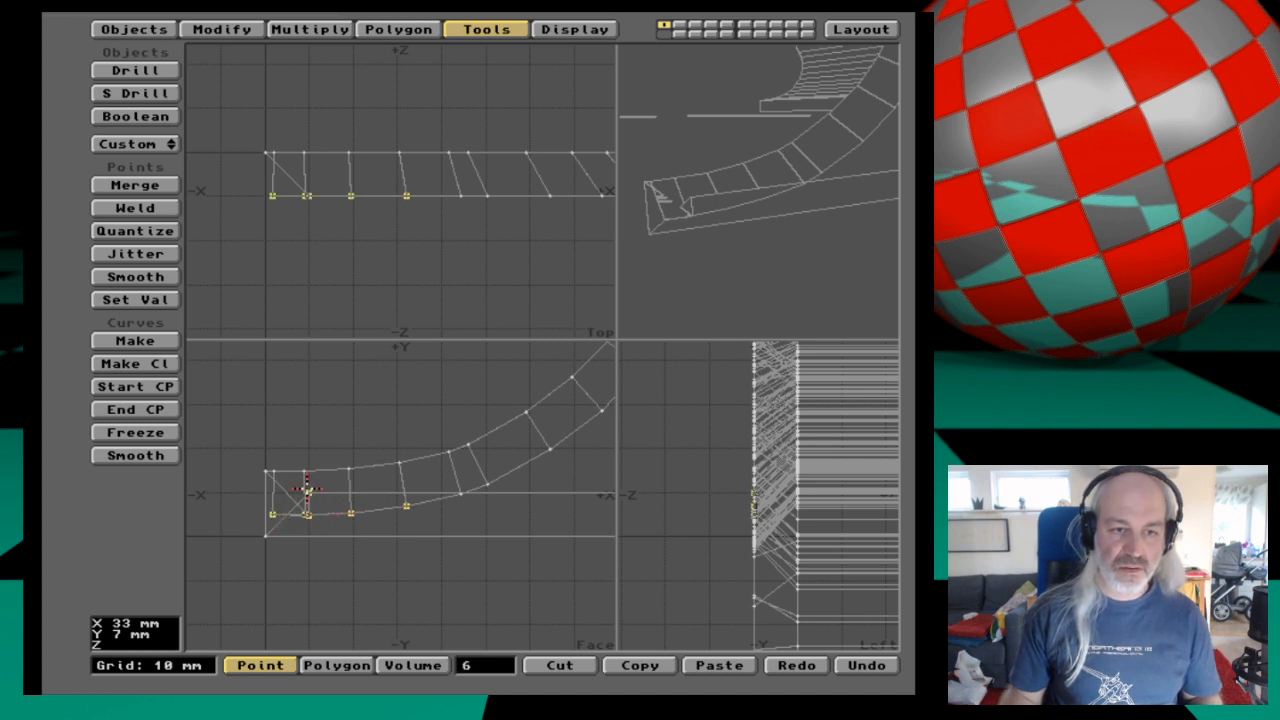
left_click(459, 494)
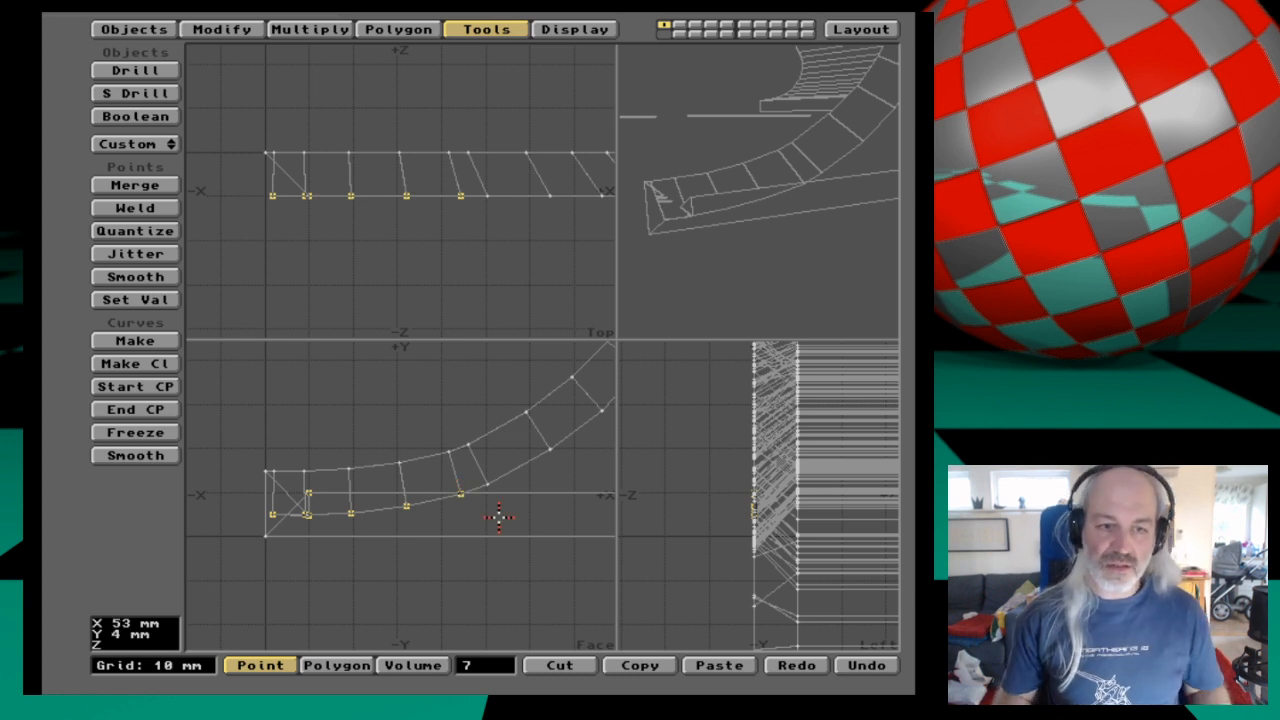
key("ctrl+w")
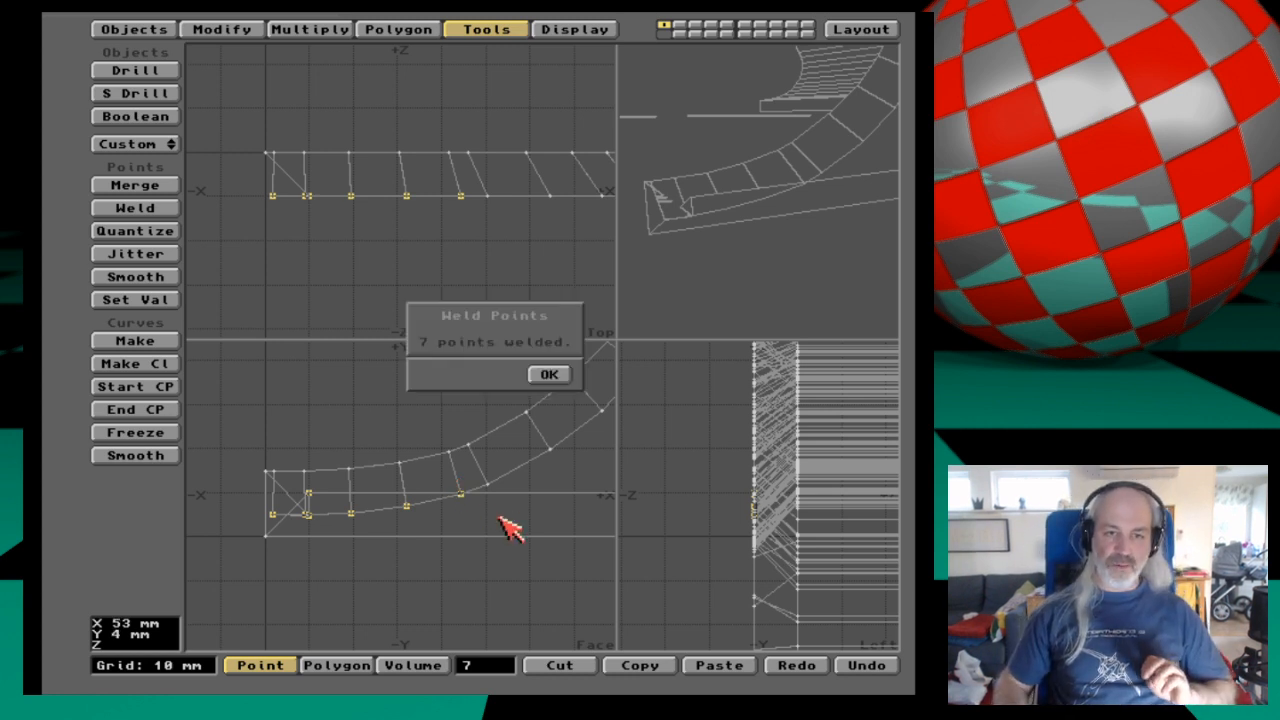
key("Return")
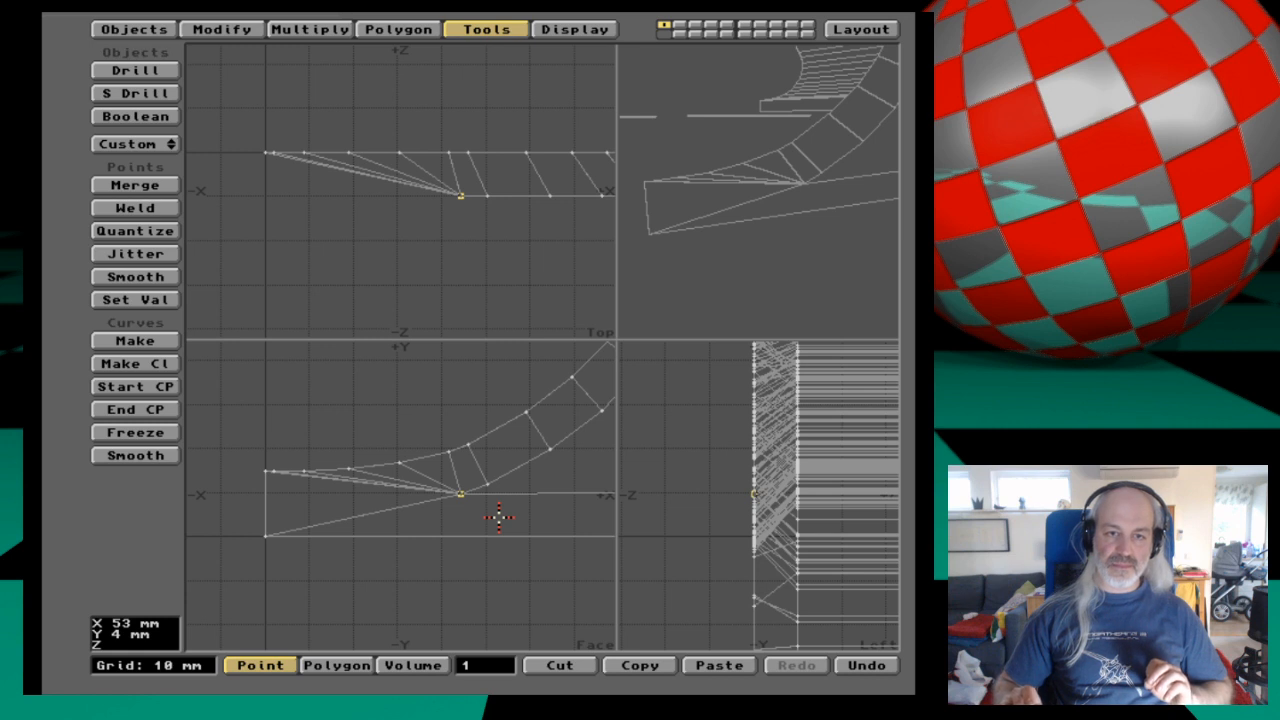
left_click(460, 492)
left_click_drag(763, 160, 804, 186)
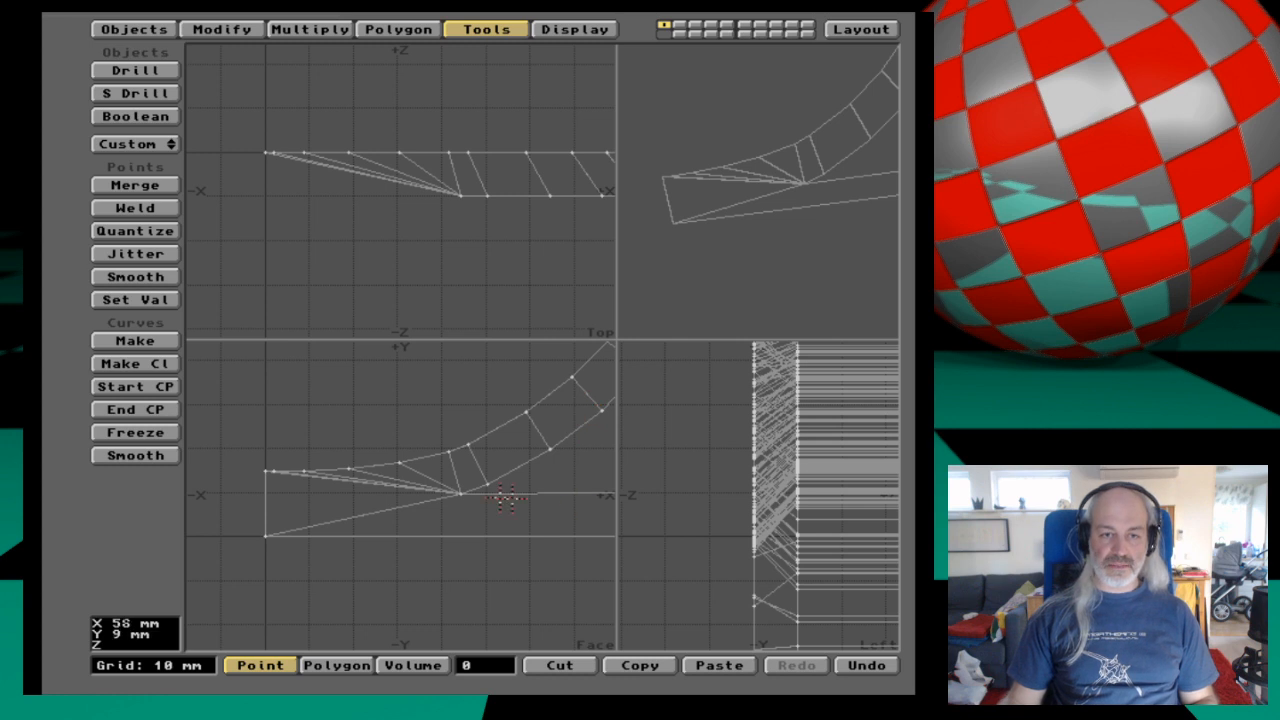
Weld the four stray inner bevel points at the inner tip of the A's left foot onto the point at the edge crossing, and deselect it.
key("comma")
key("comma")
key("comma")
key("comma")
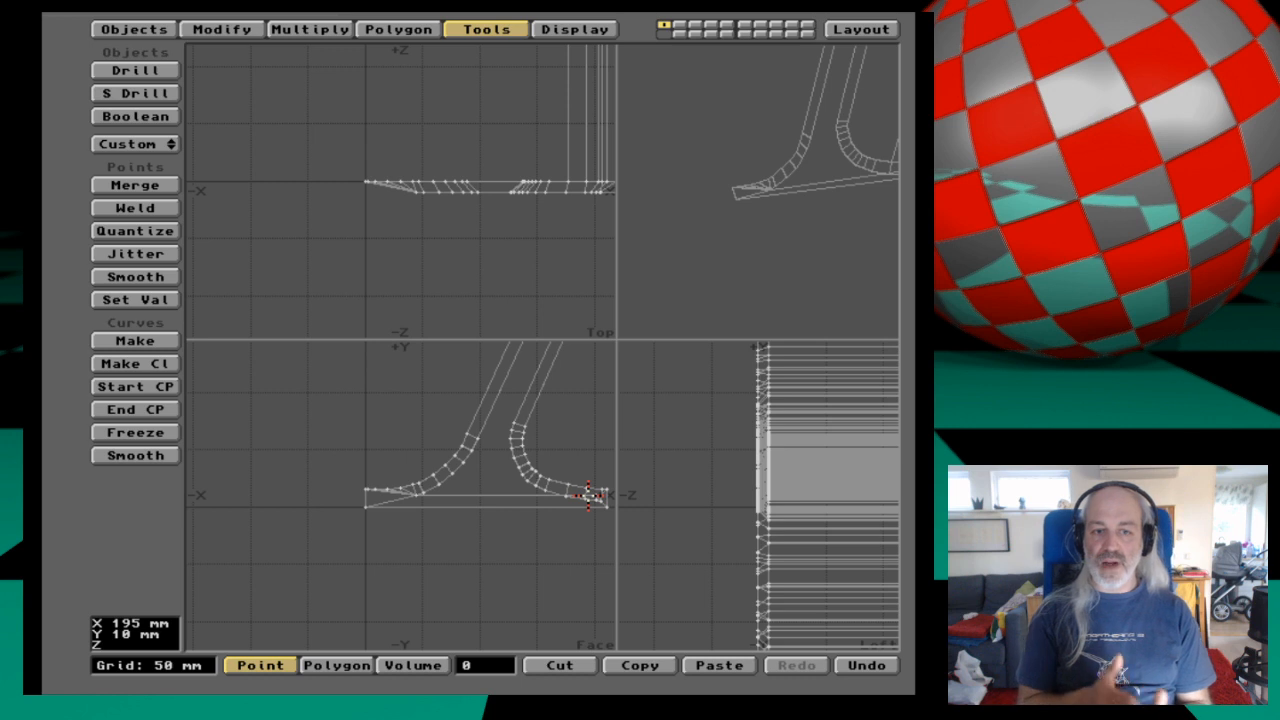
key("period")
key("period")
key("period")
key("period")
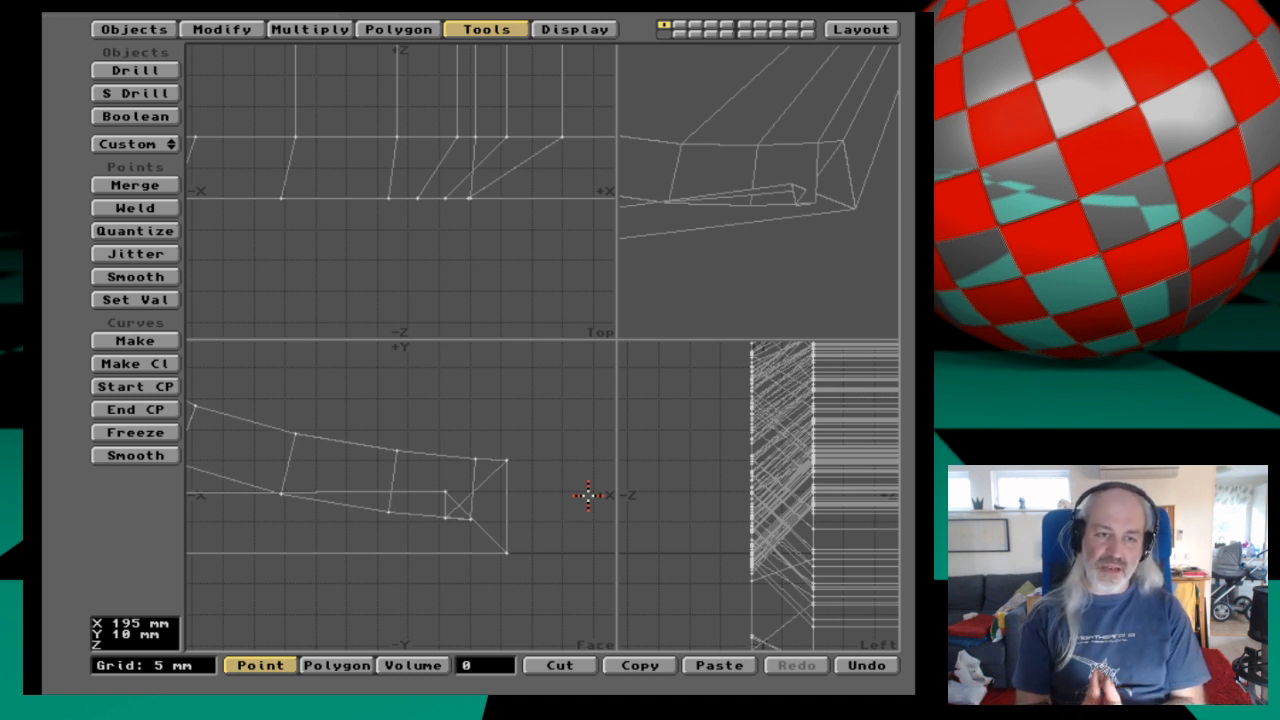
left_click(445, 492)
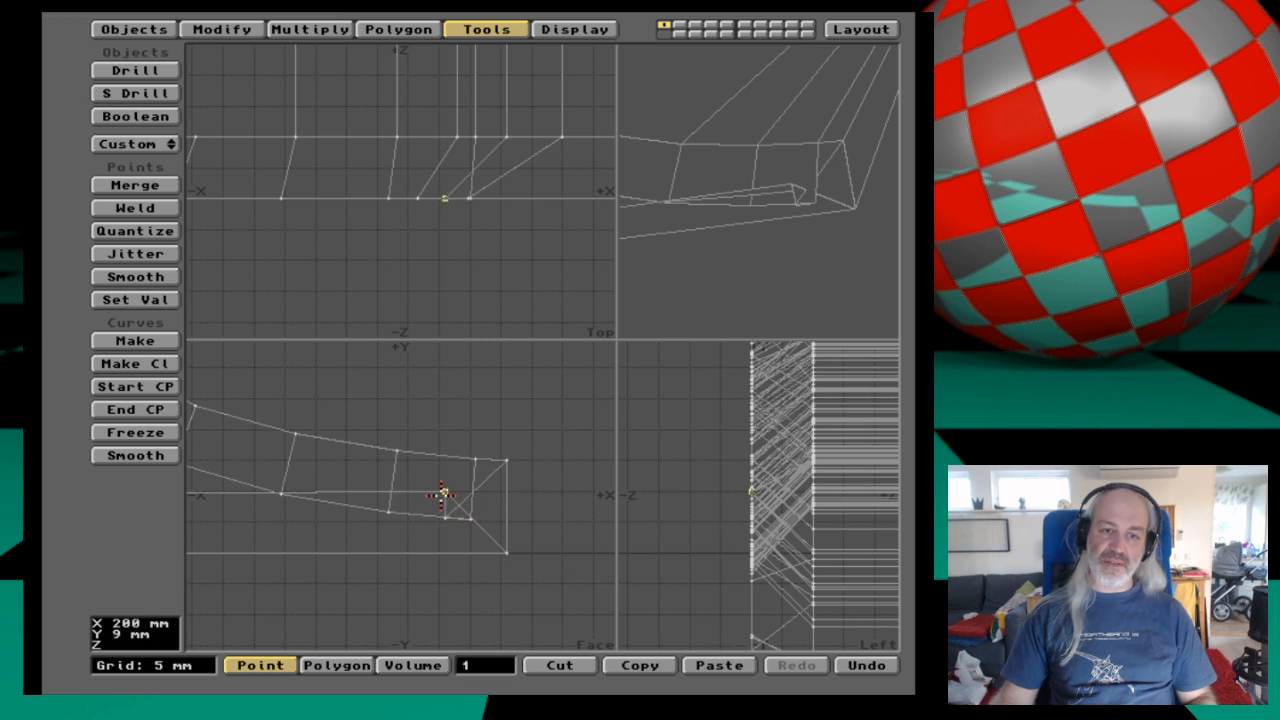
left_click(444, 516)
left_click(469, 518)
left_click(388, 512)
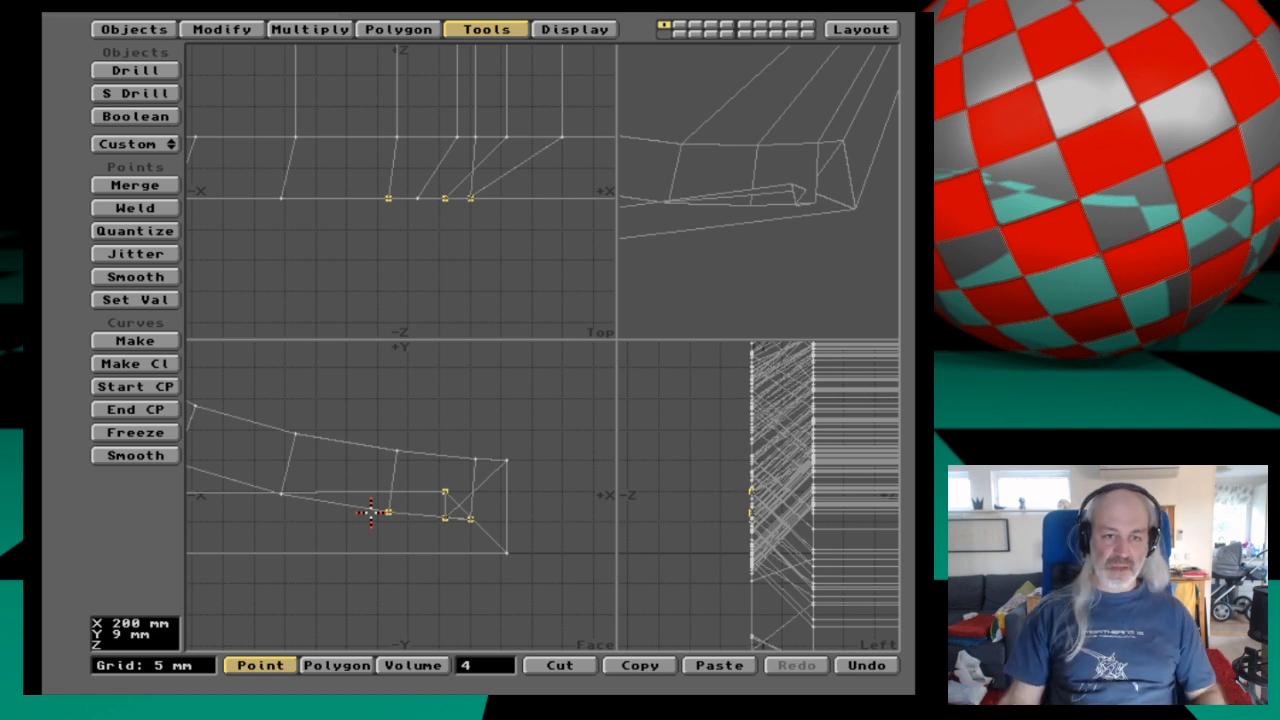
left_click(281, 493)
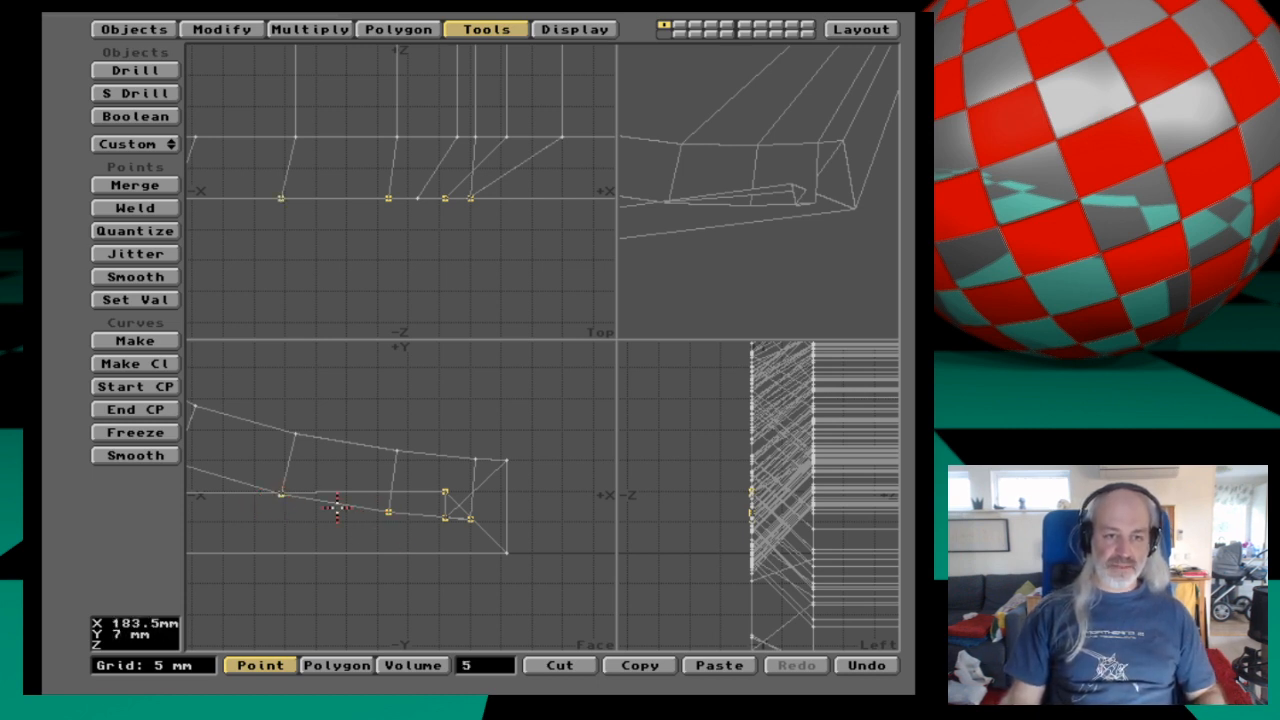
key("ctrl+w")
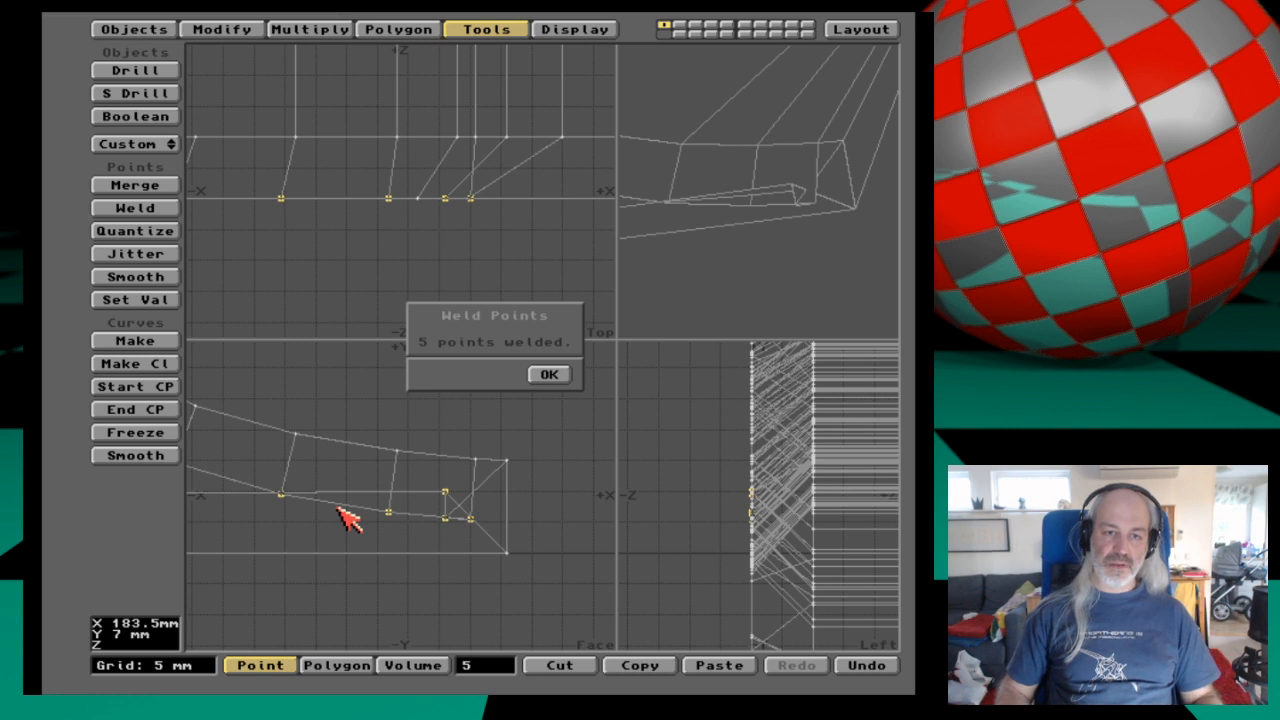
key("Return")
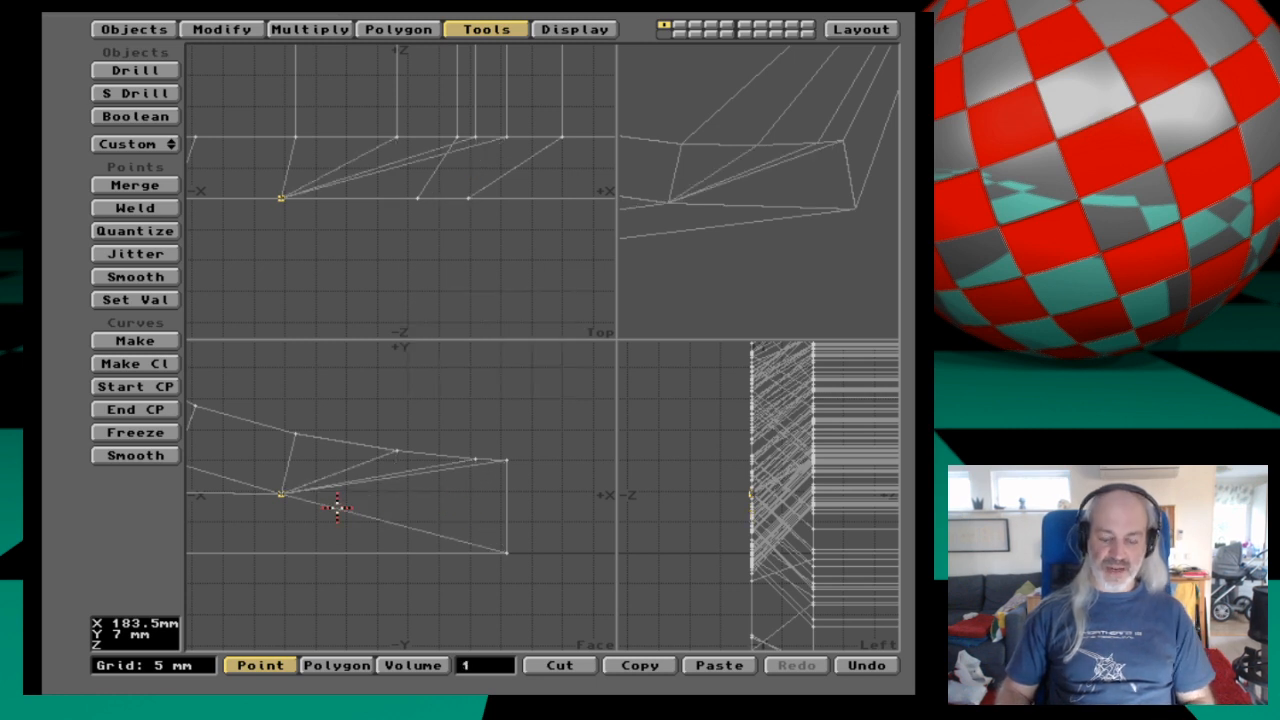
key("comma")
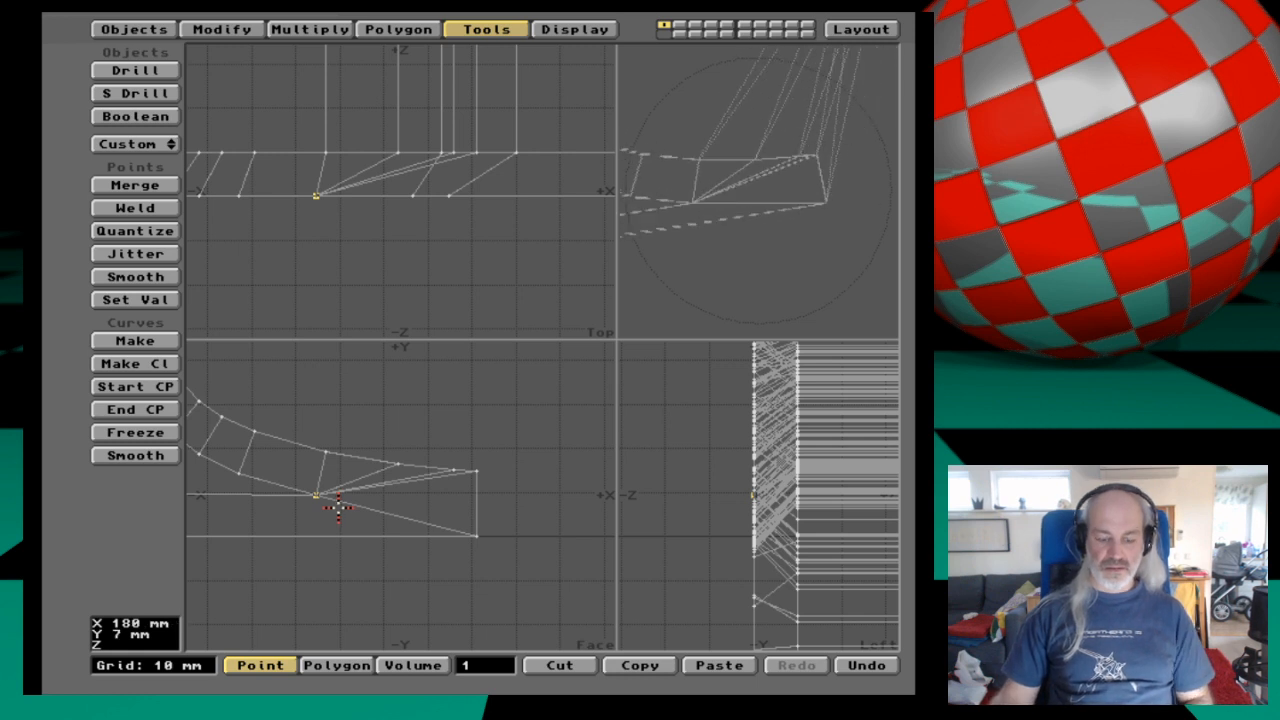
left_click_drag(323, 503, 368, 505)
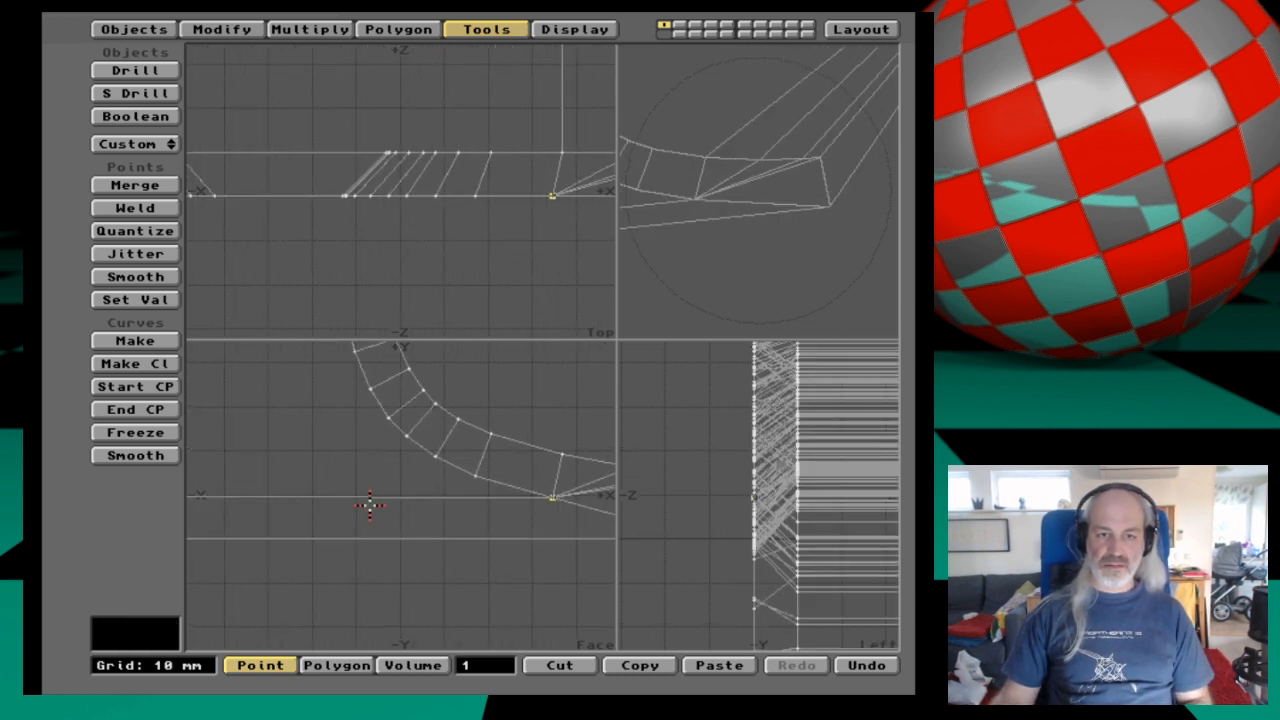
key("slash")
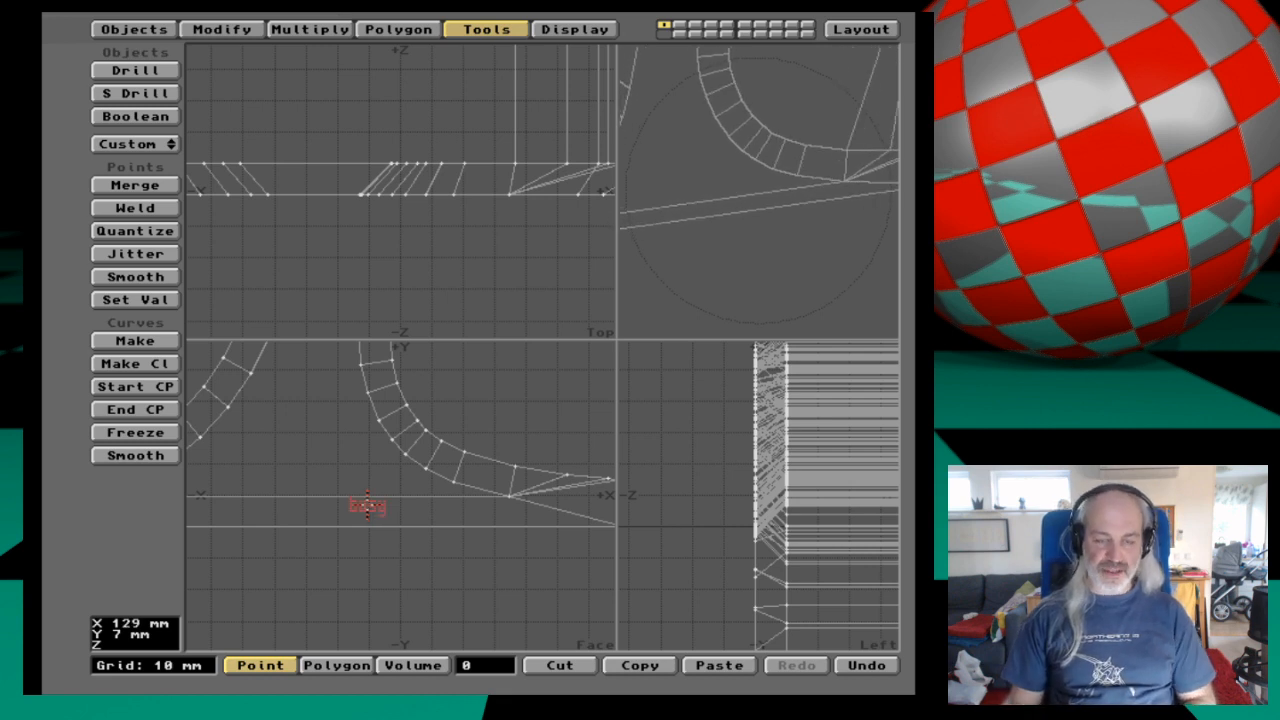
Examine the A's bevel at the crossbar, the inner and outer apex and the right foot's serif for overlapping points.
key("comma")
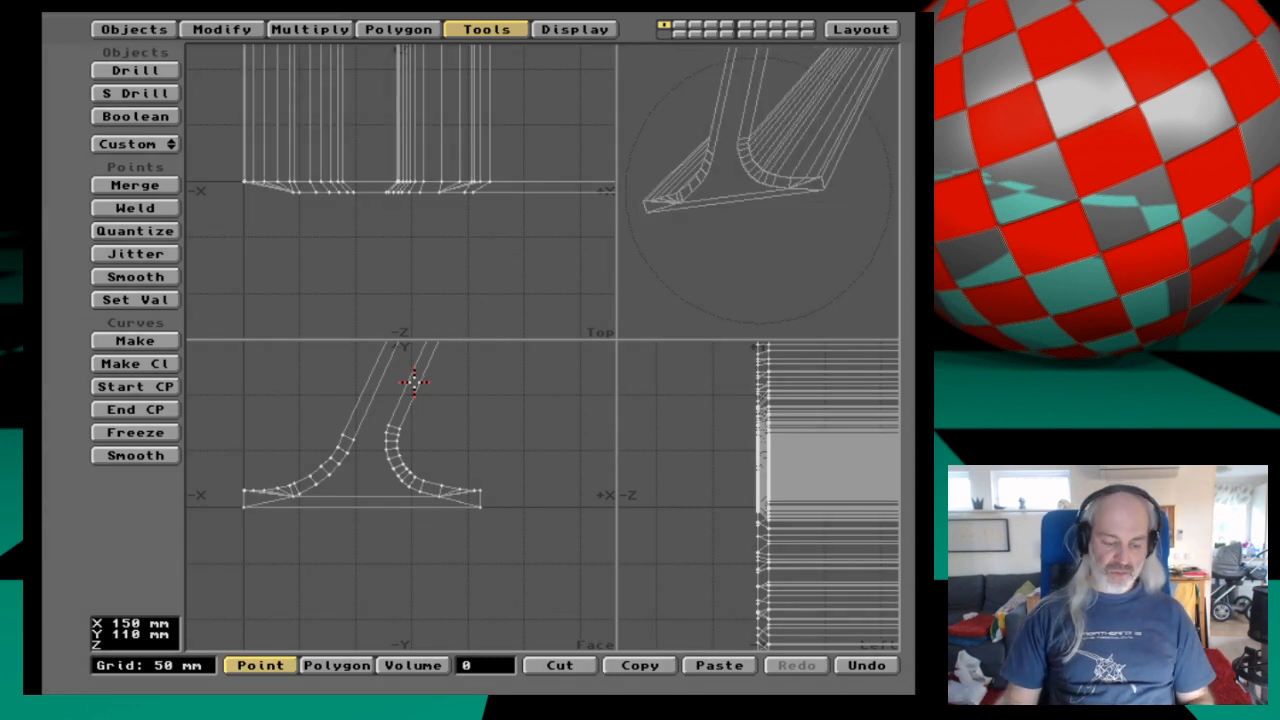
key("g")
key("g")
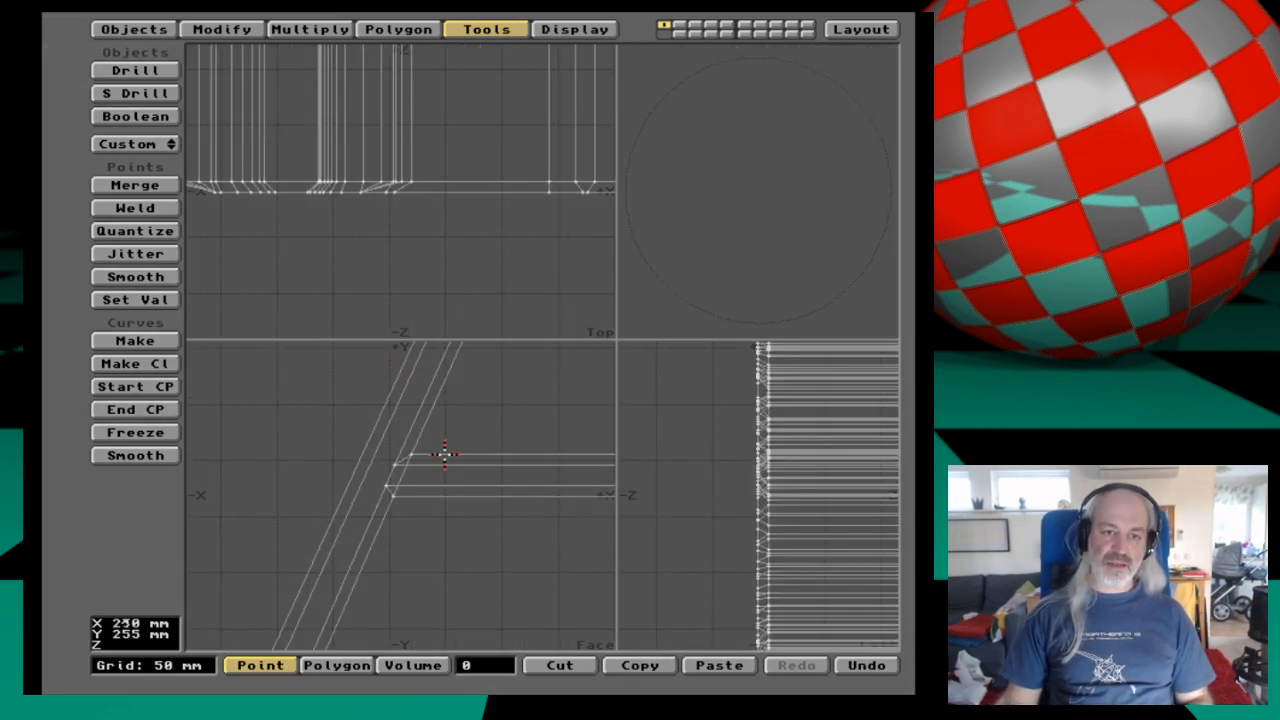
key("g")
key("g")
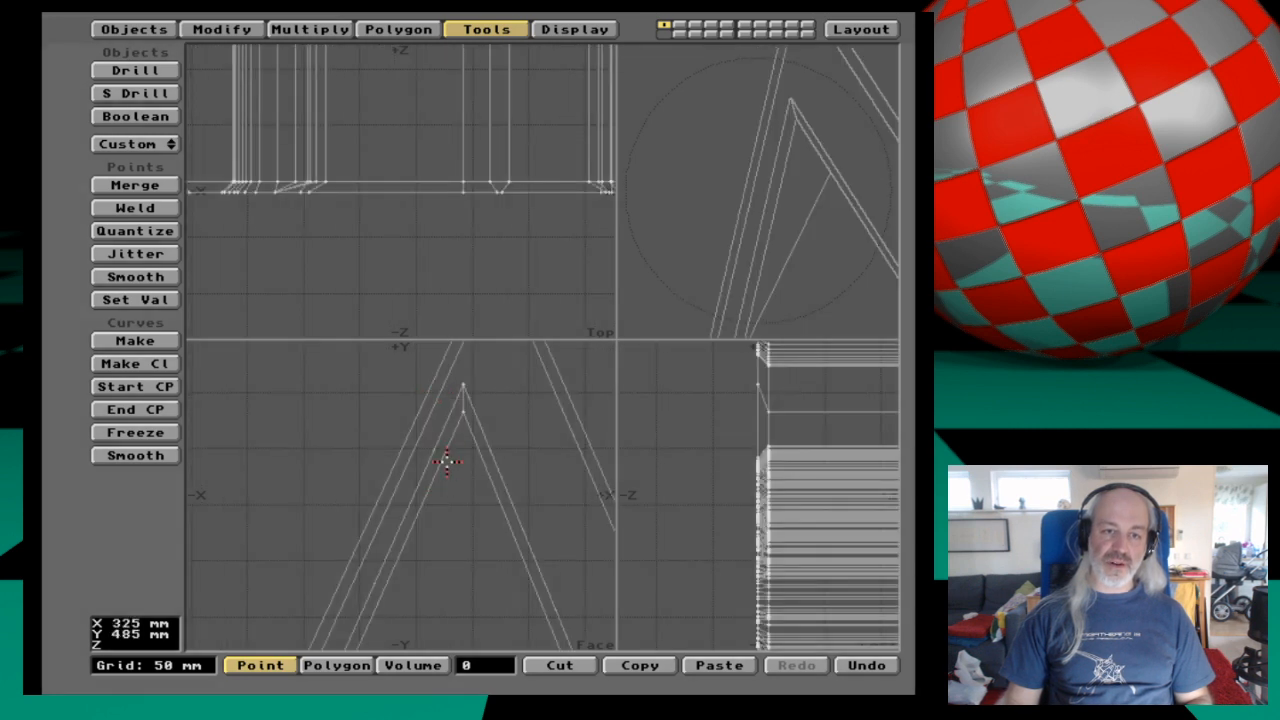
key("g")
key("g")
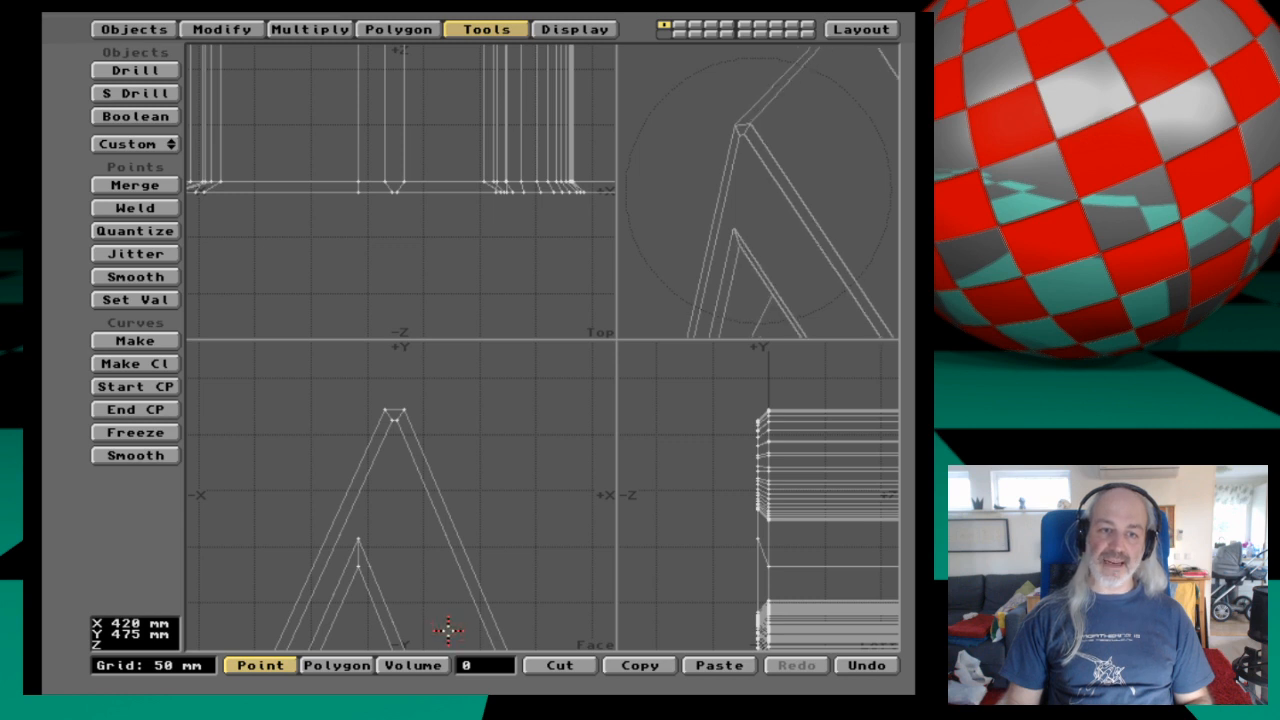
key("g")
key("g")
key("g")
key("g")
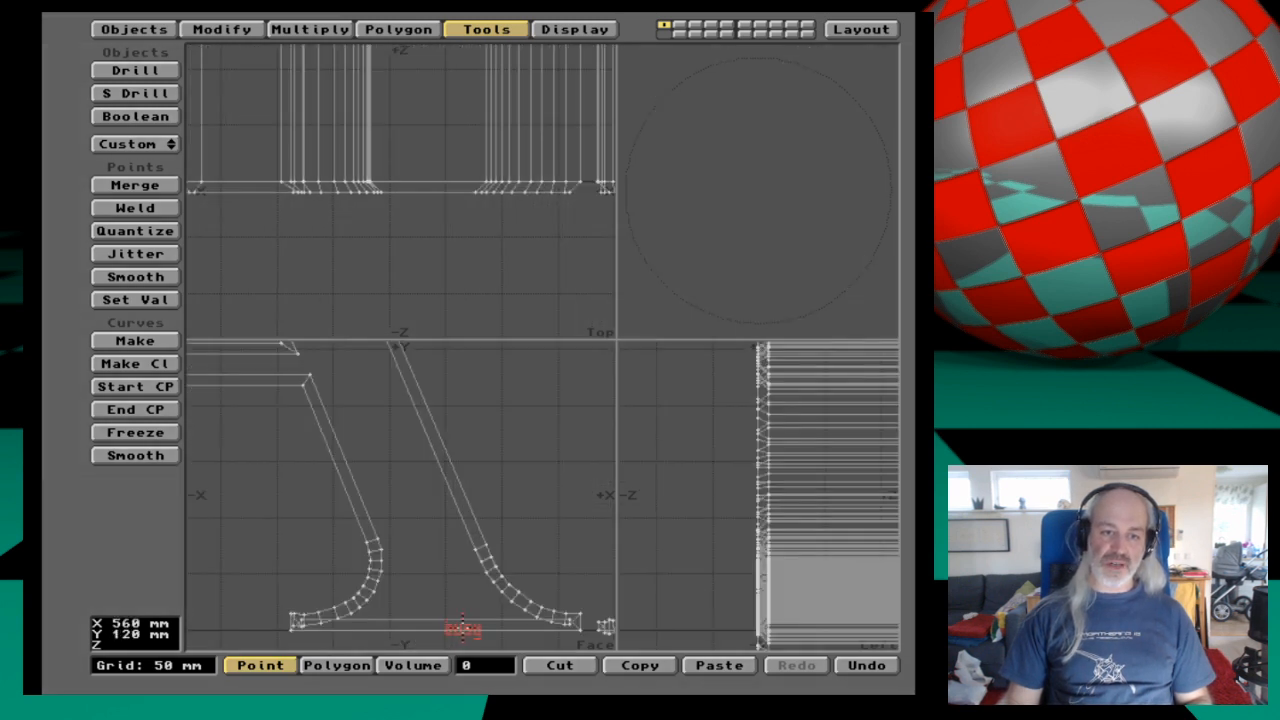
key("g")
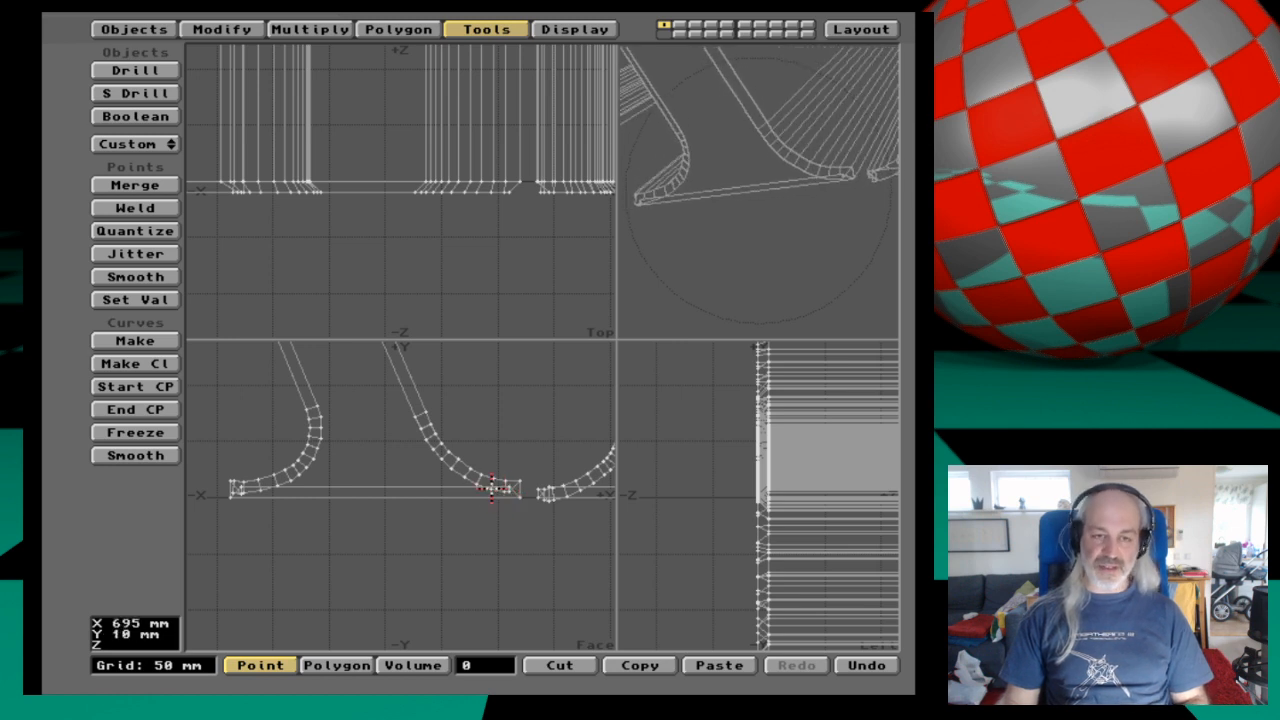
key("period")
key("period")
key("period")
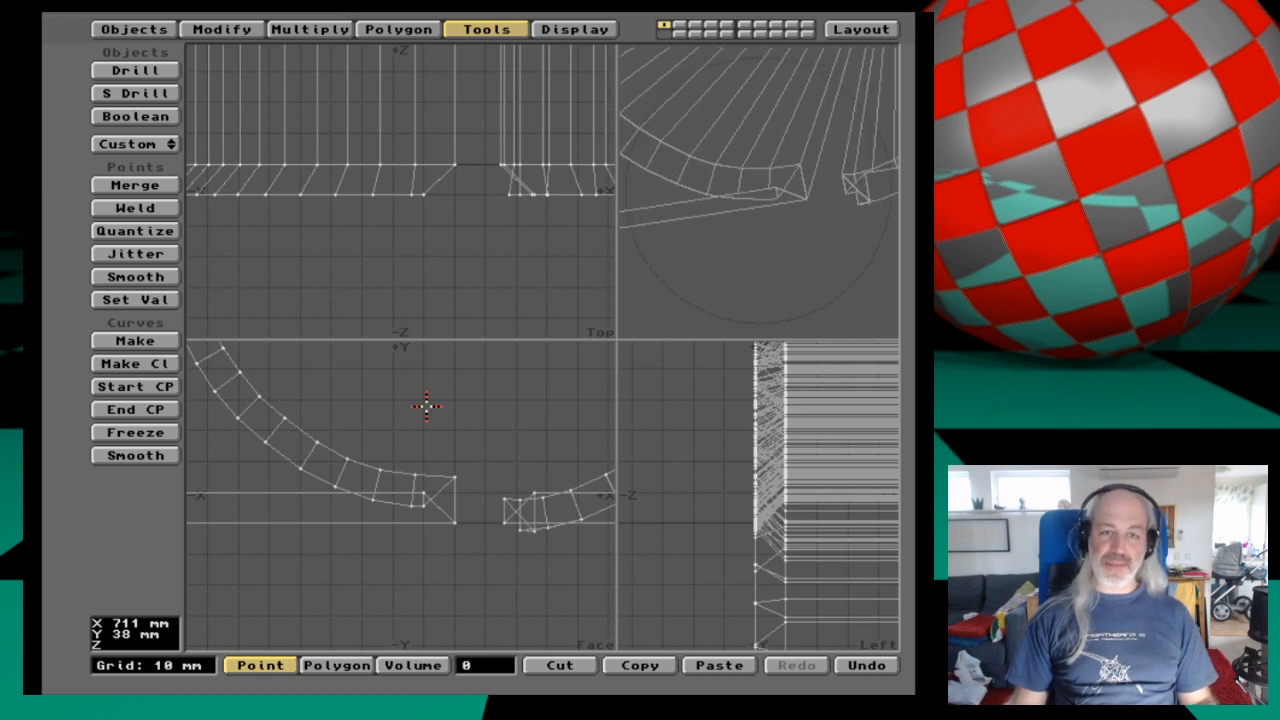
Switch to Workbench, launch the ViewTek image viewer and list the contents of the 3d: volume.
left_click(864, 30)
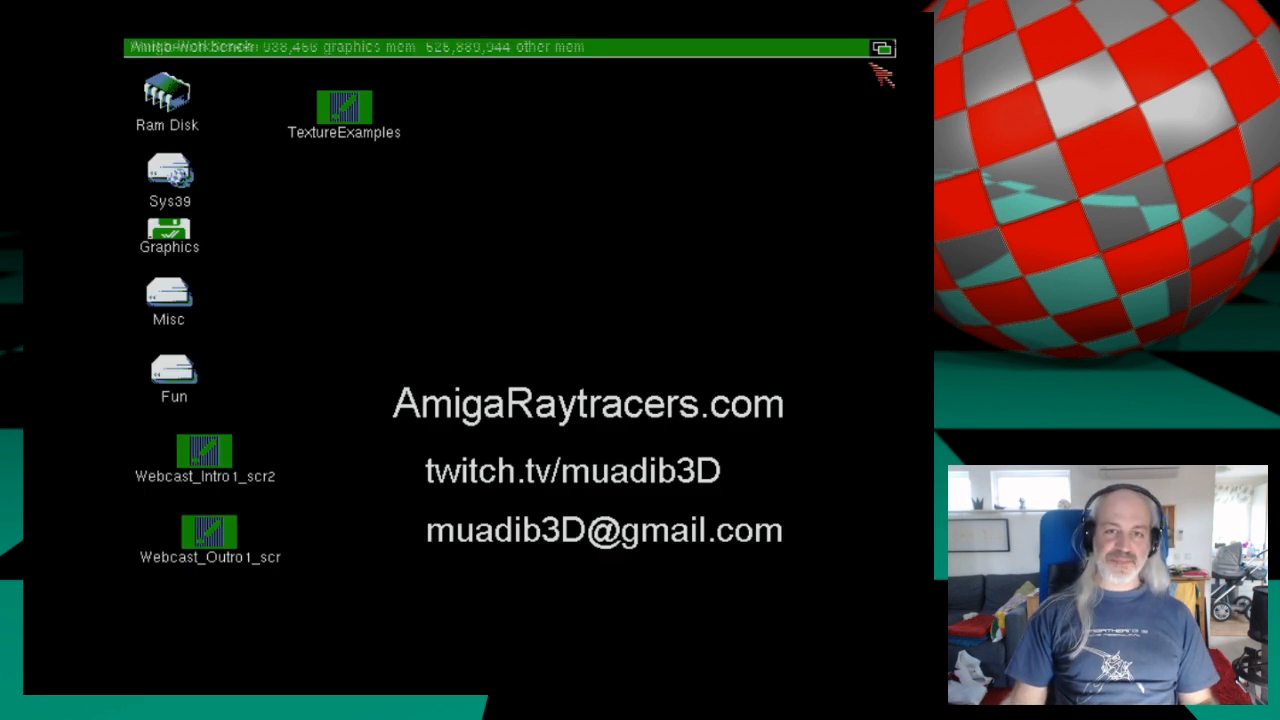
left_click_drag(229, 47, 250, 92)
key("super+m")
left_click(594, 223)
right_click_drag(594, 223, 552, 194)
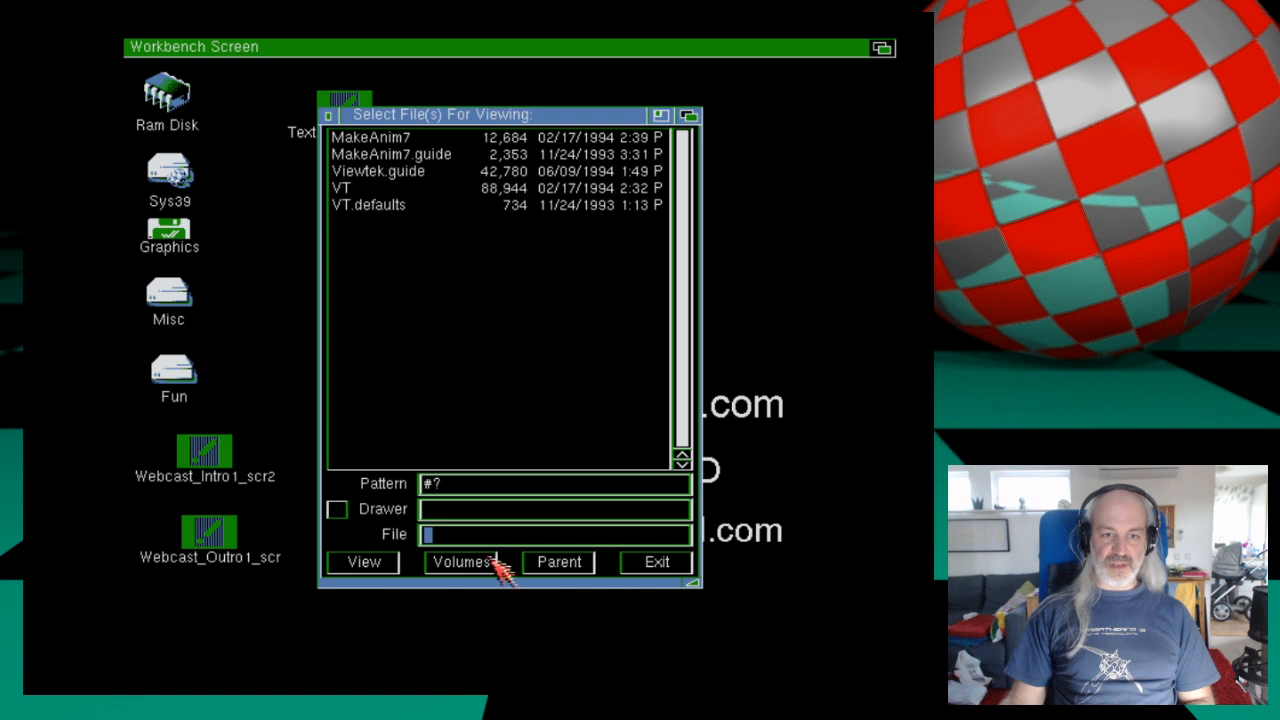
type("3d:")
key("Return")
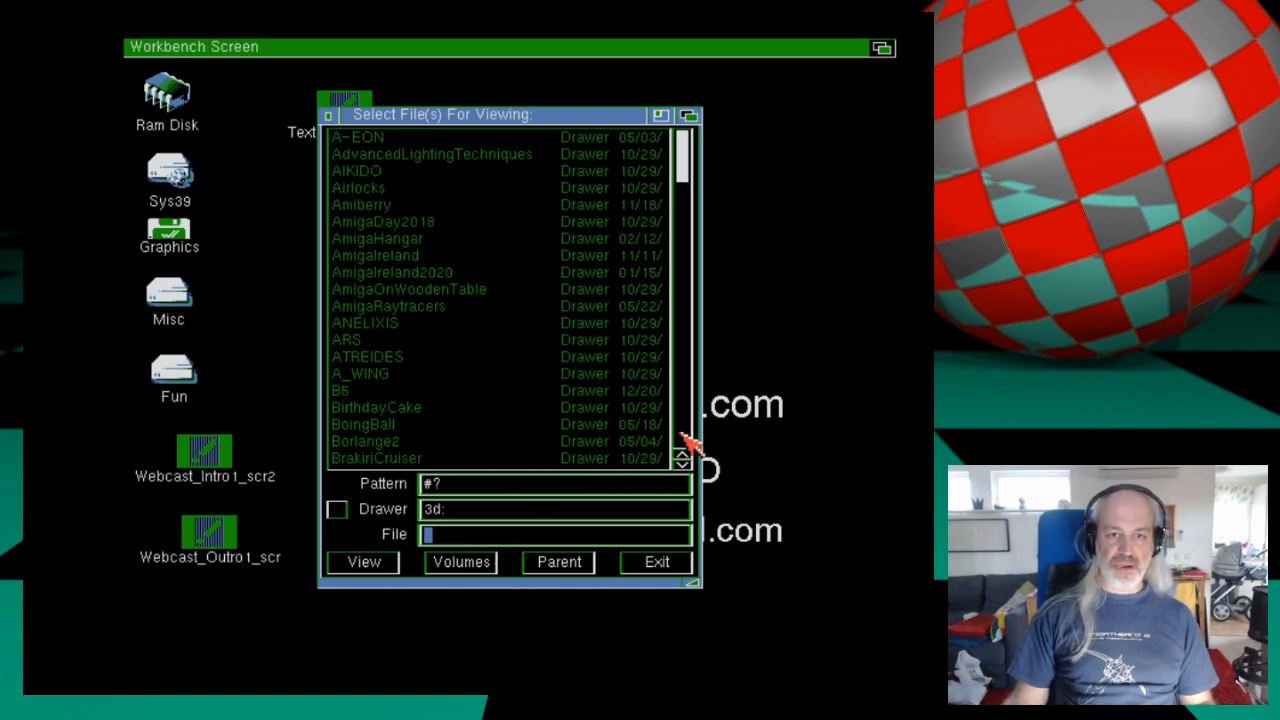
type("Webcast")
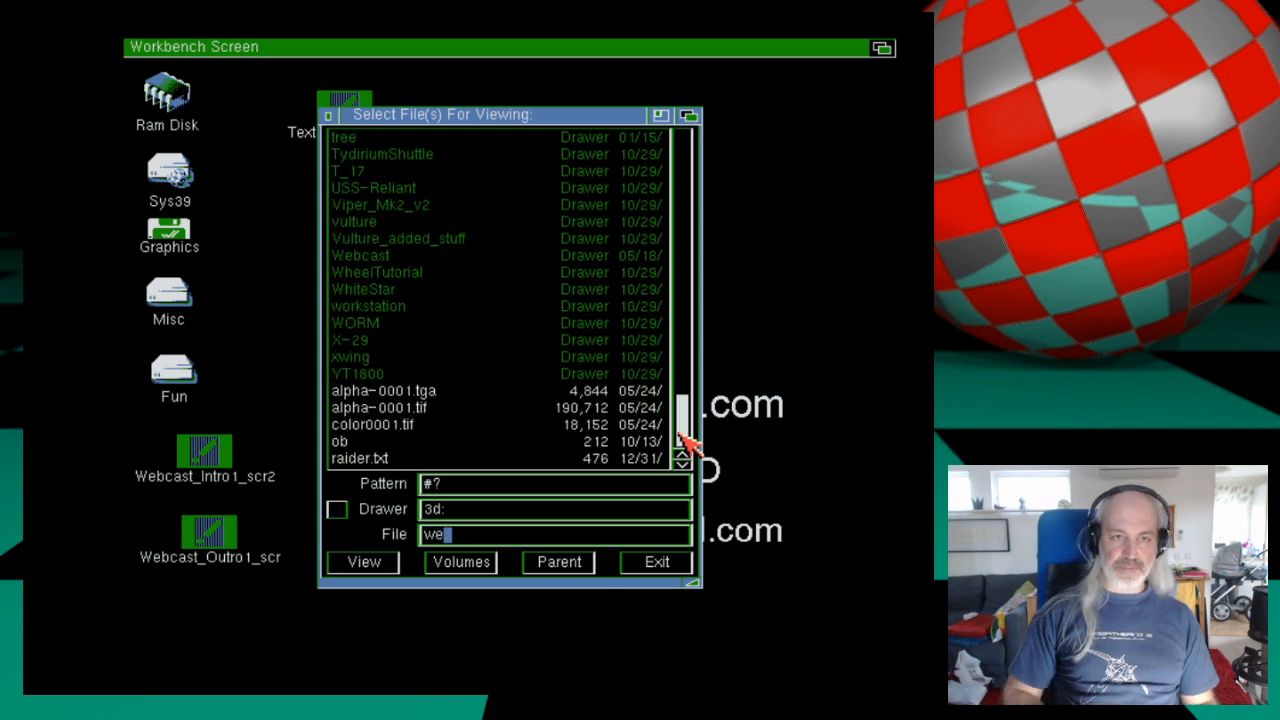
key("Return")
key("Down")
key("Down")
key("Down")
key("Return")
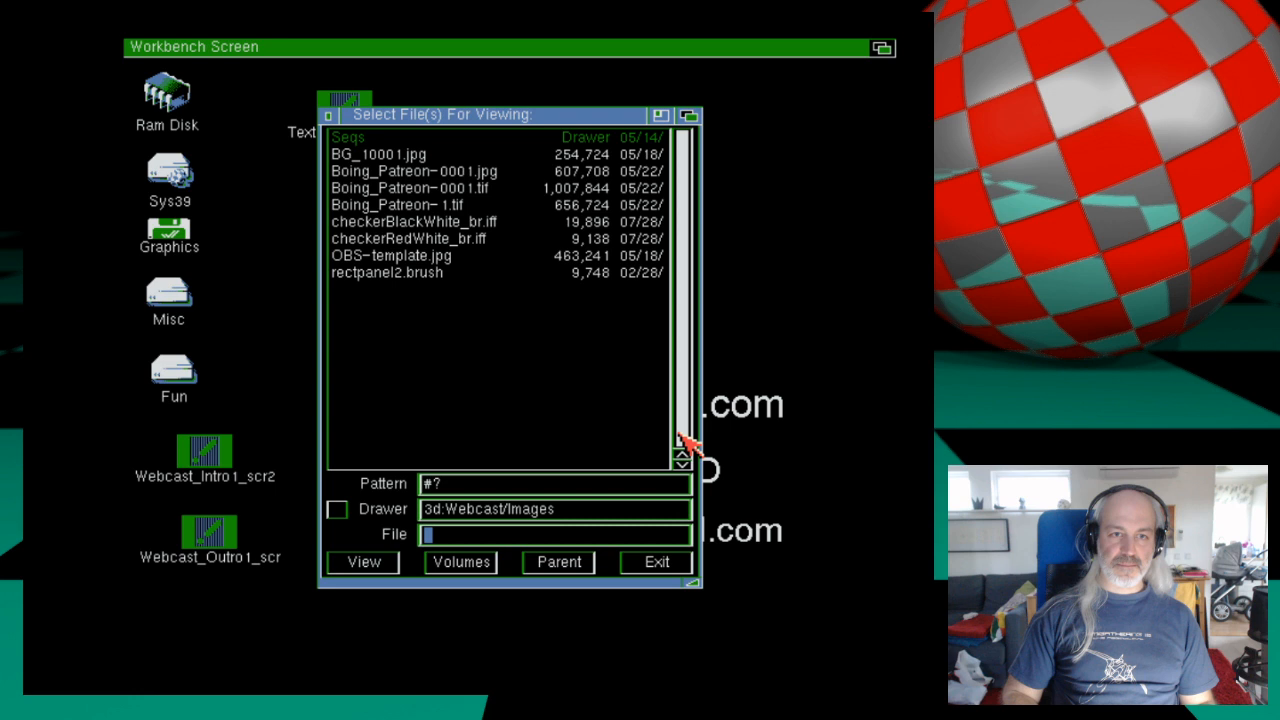
key("Down")
key("Down")
key("Down")
key("Down")
key("Down")
key("Down")
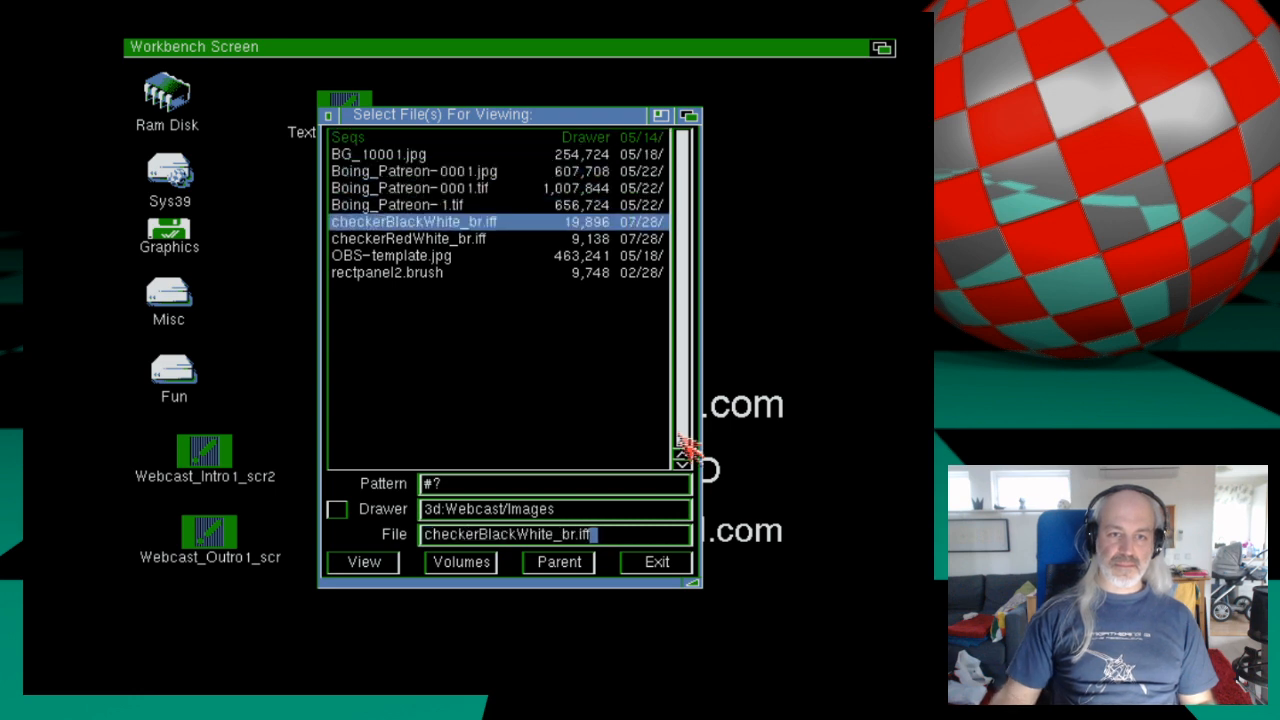
left_click(565, 563)
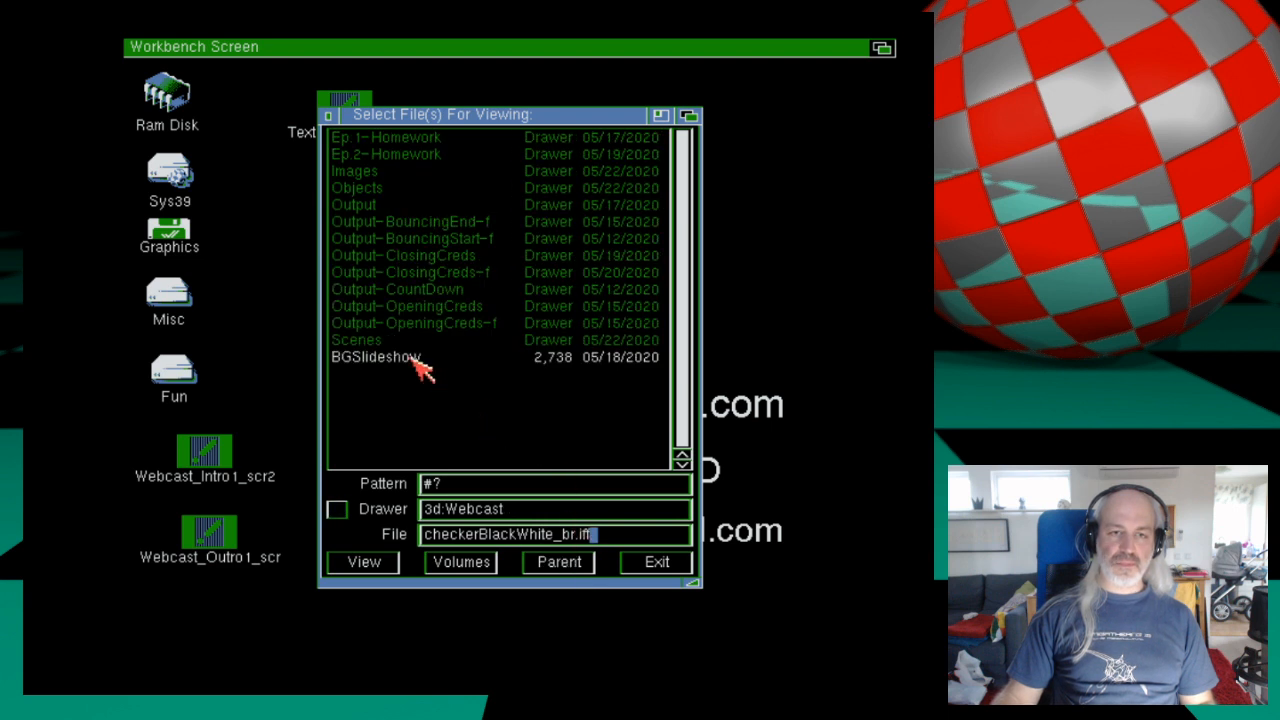
left_click(567, 562)
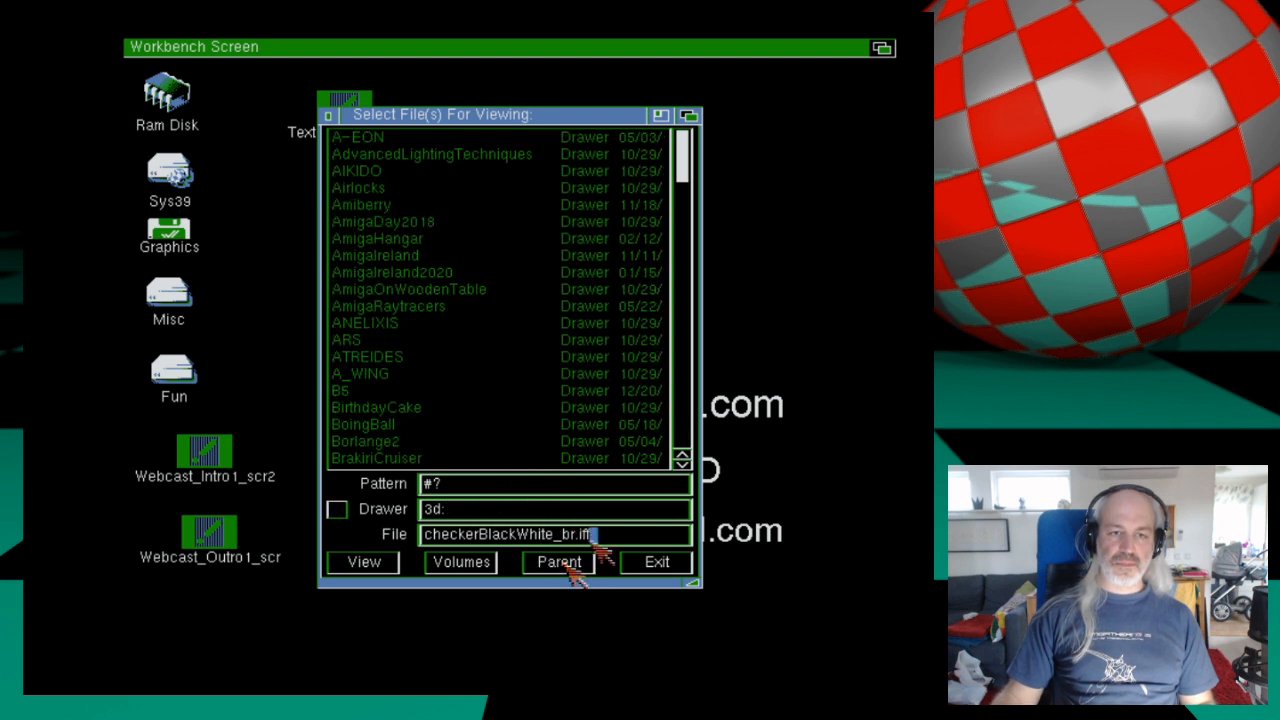
Open the Logos drawer on the 3d: volume in the viewer's file selection.
left_click(681, 431)
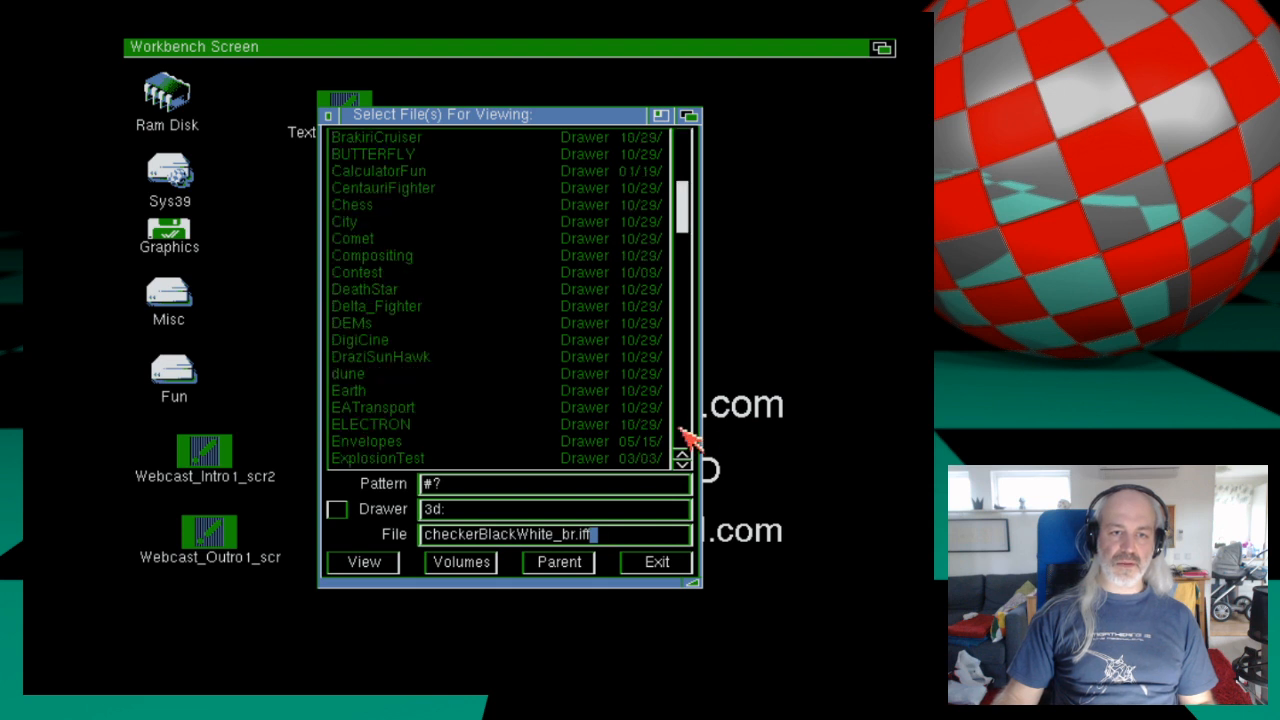
left_click(681, 432)
left_click(398, 458)
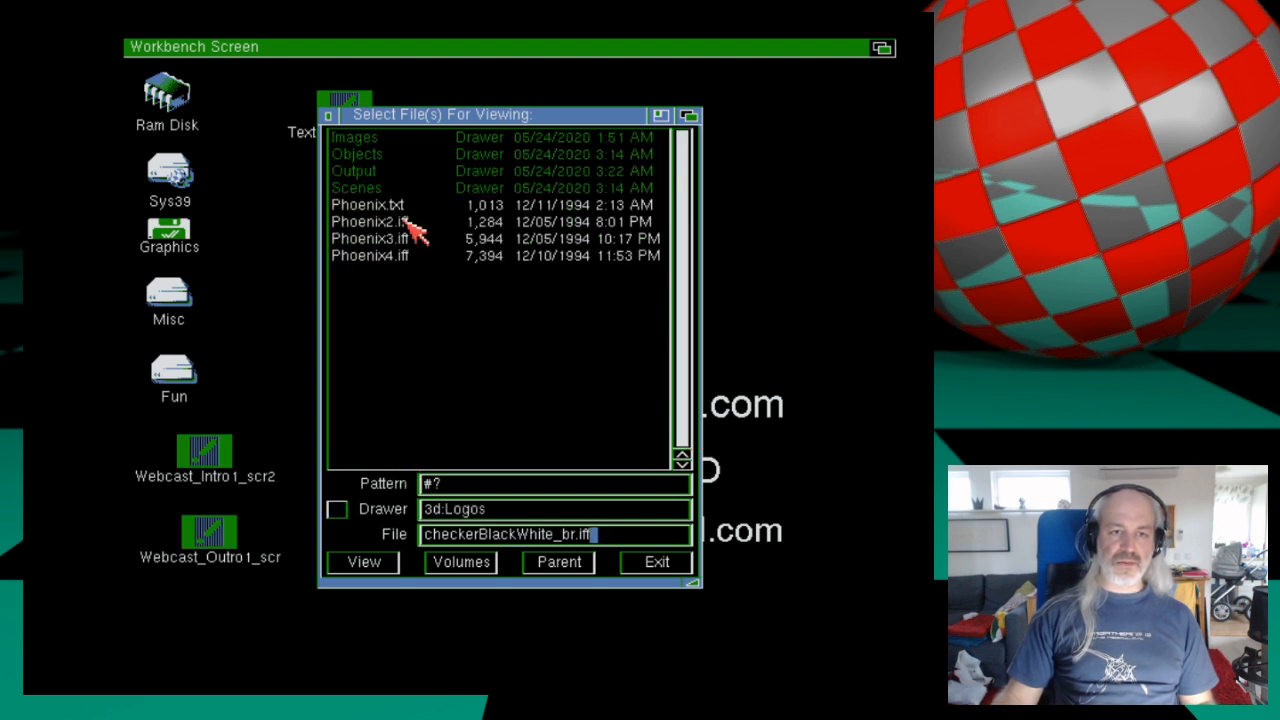
View the rendered logo image Muadib_pixelart_high_001.iff from the Output drawer in 3d:Logos and close the viewer.
left_click(385, 171)
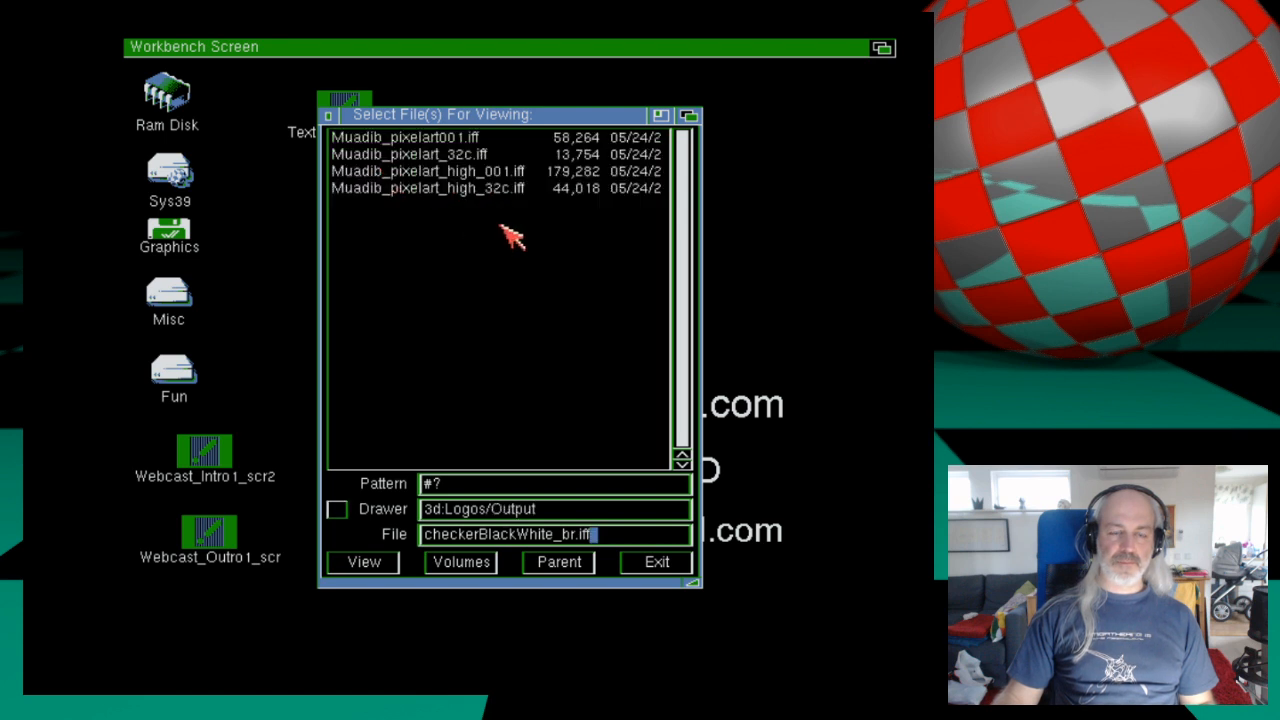
double_click(527, 172)
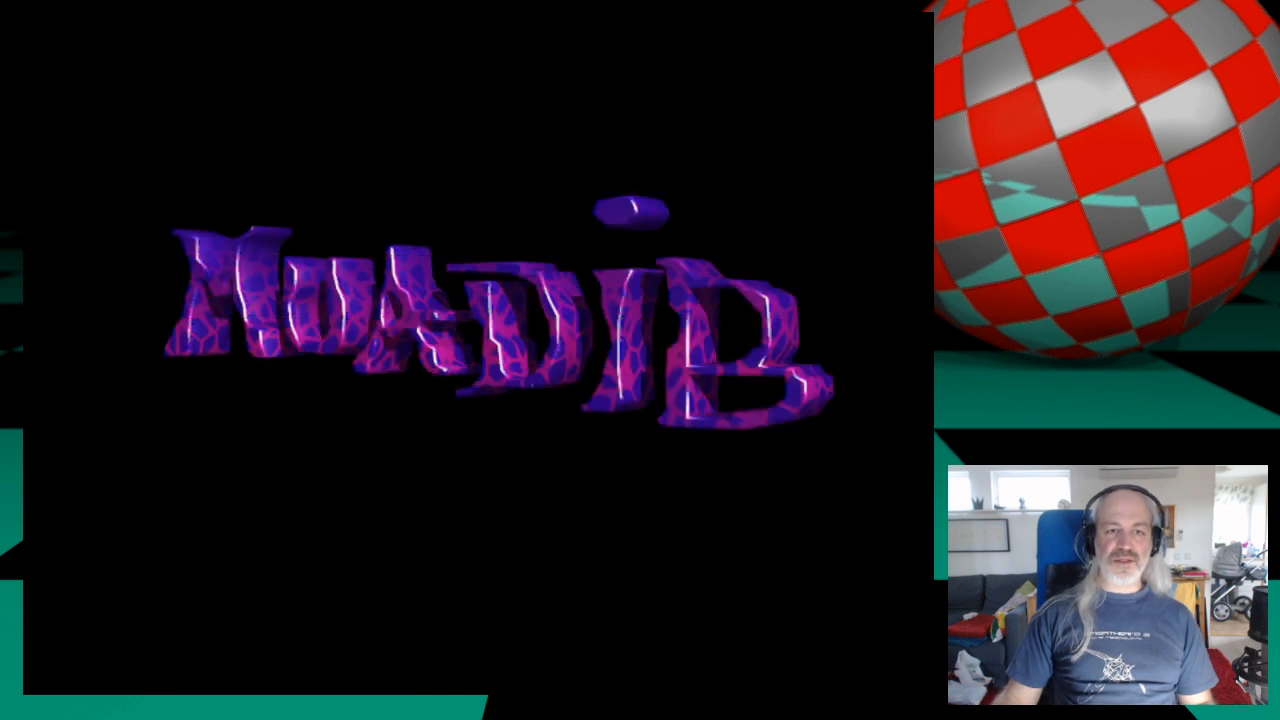
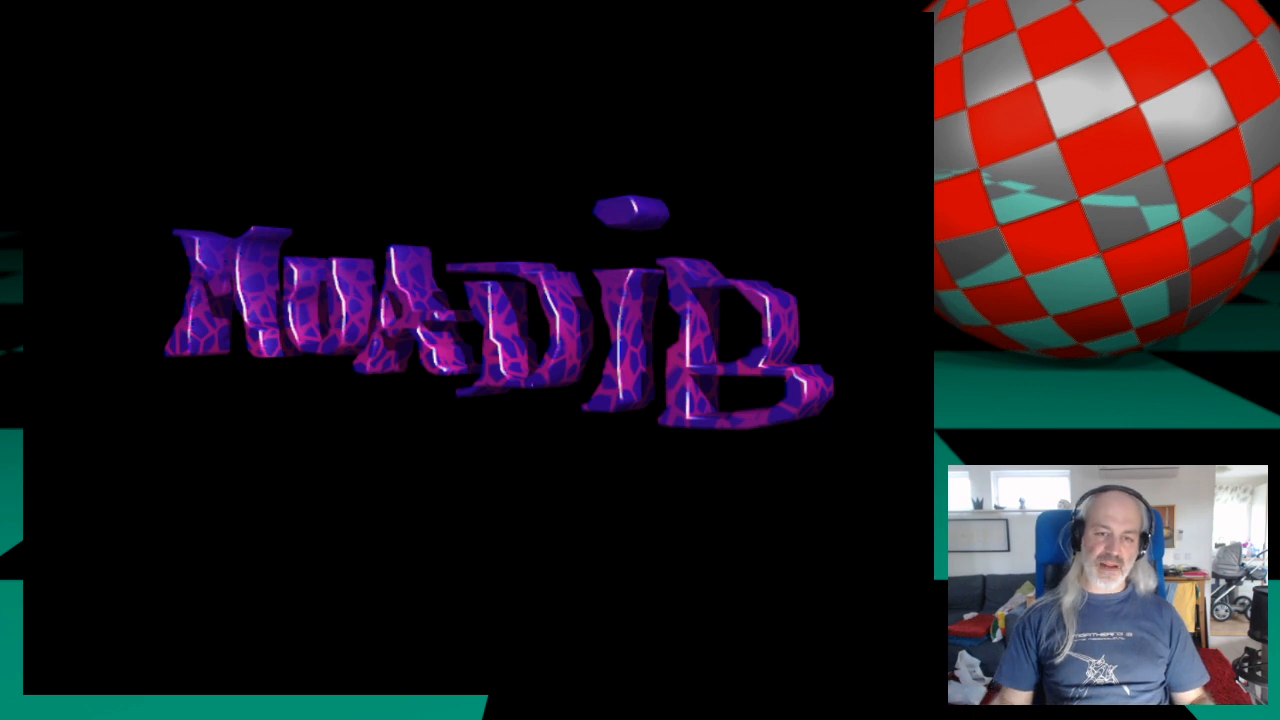
left_click(481, 362)
left_click(662, 563)
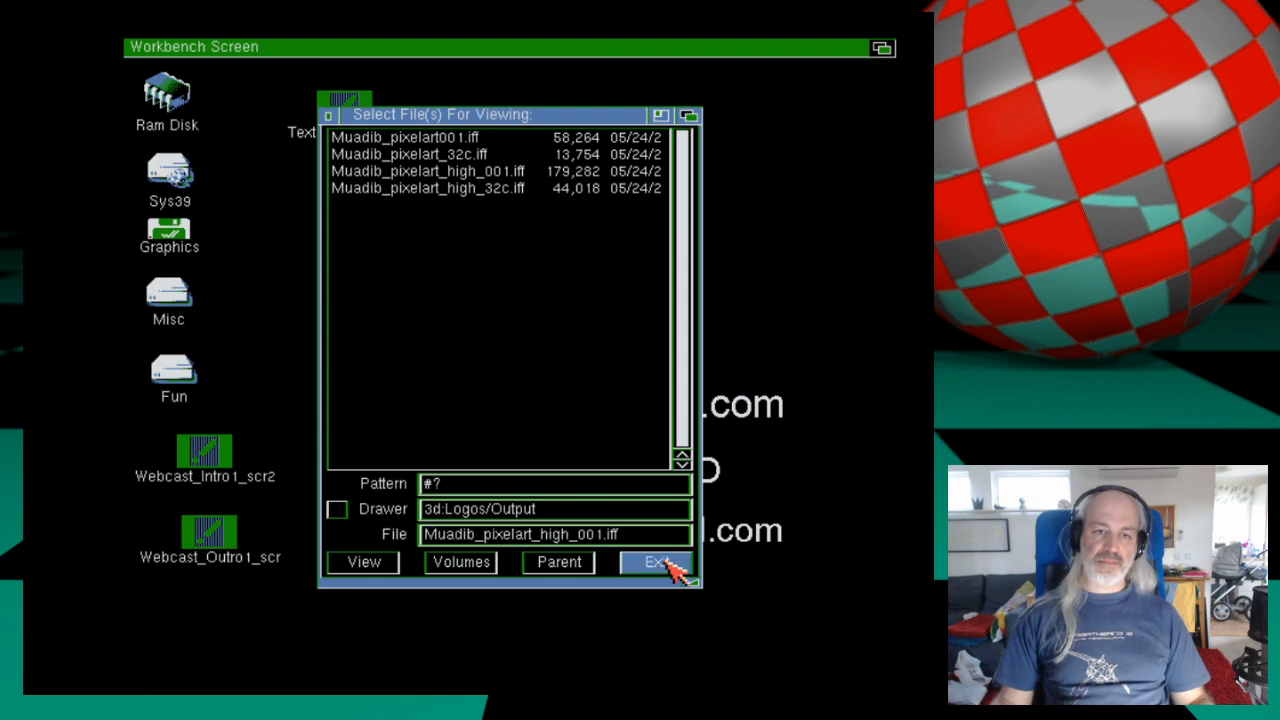
Switch to LightWave Modeler and export the text model to Layout as a new object named asdf.
key("super+m")
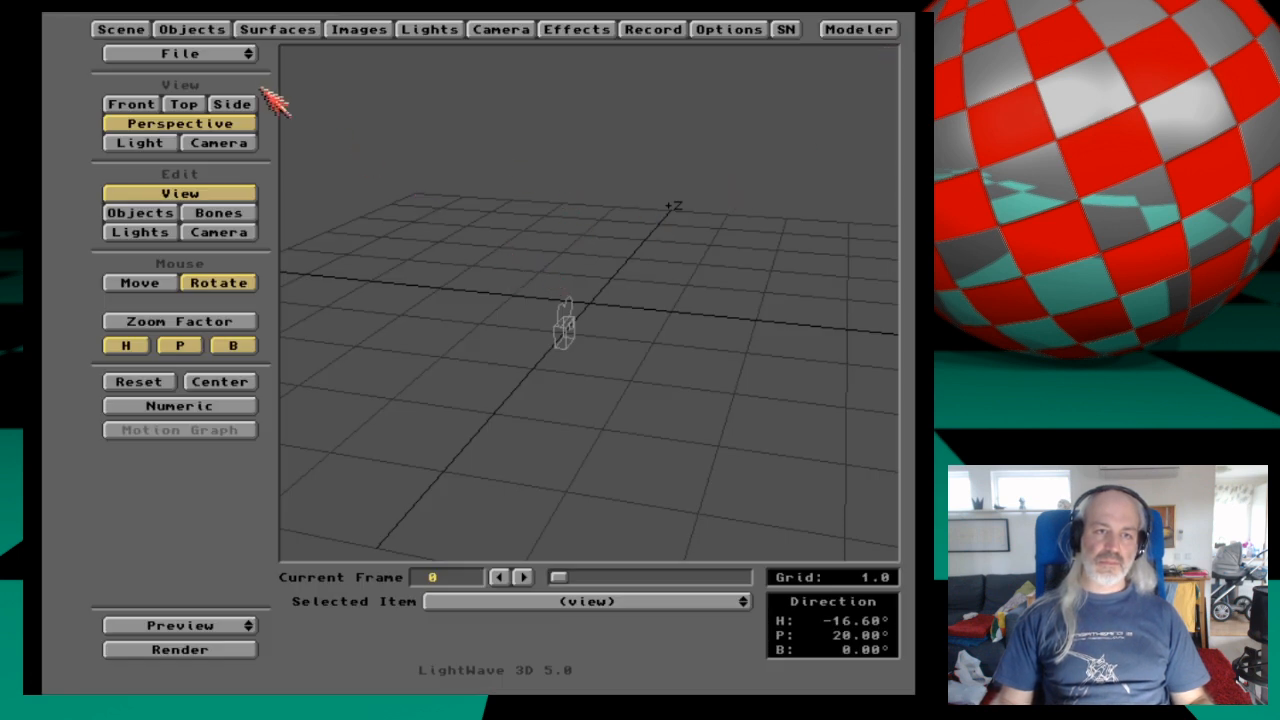
key("super+m")
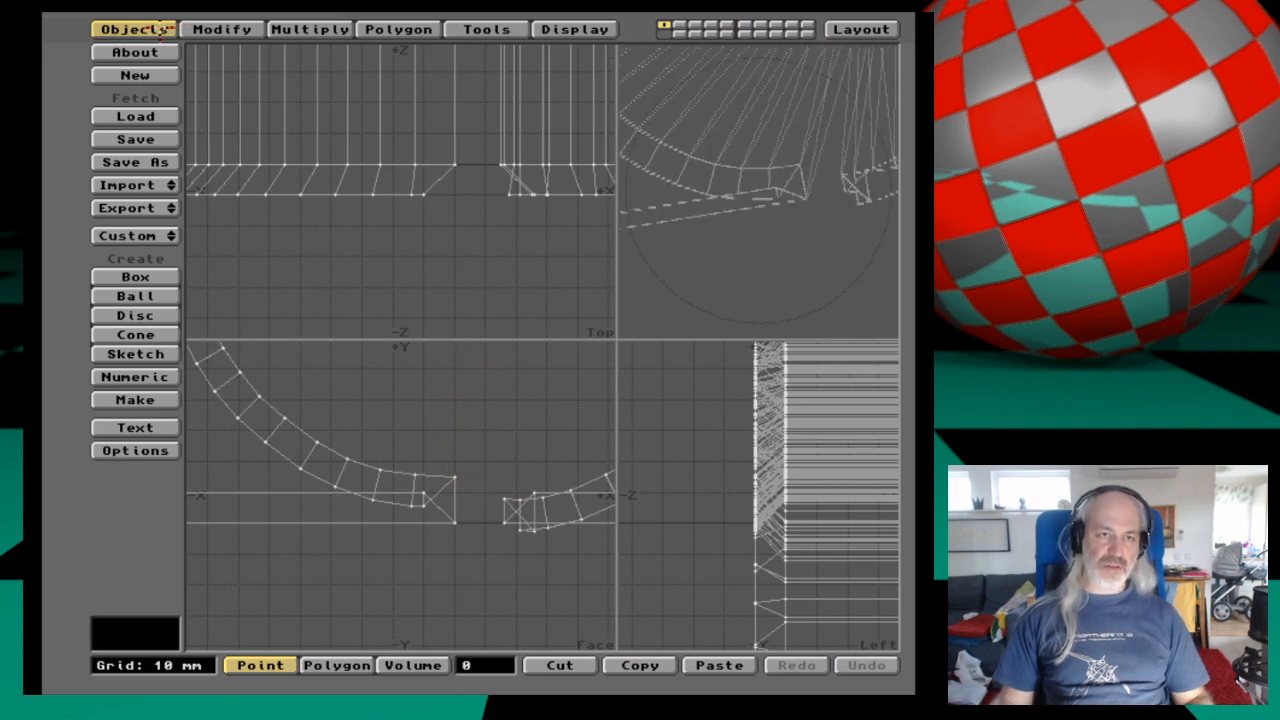
left_click(145, 208)
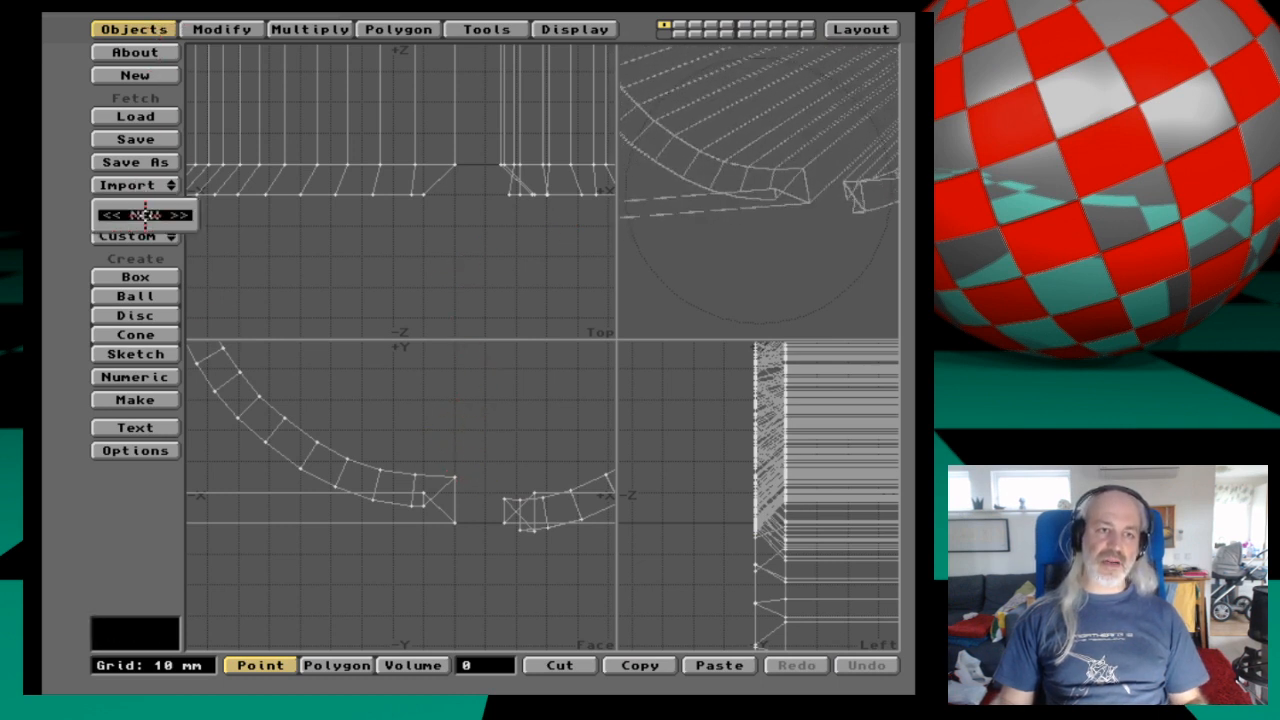
left_click(145, 213)
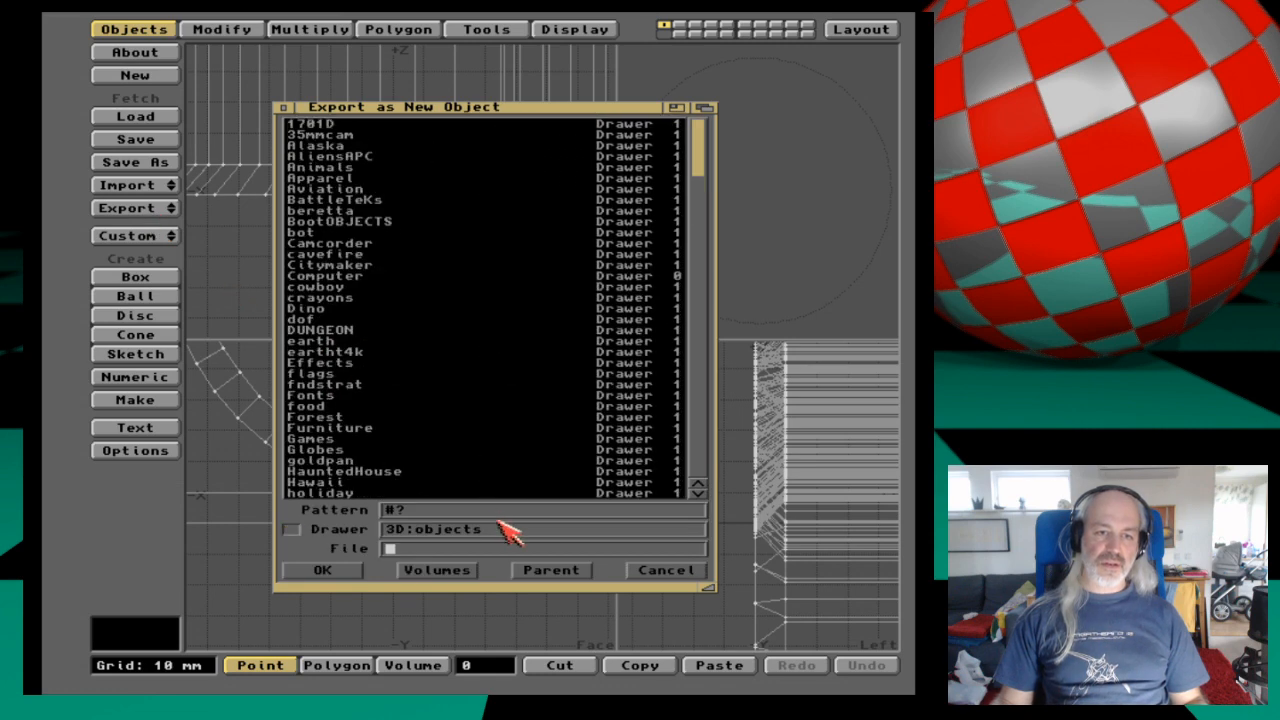
type("asdf")
key("Return")
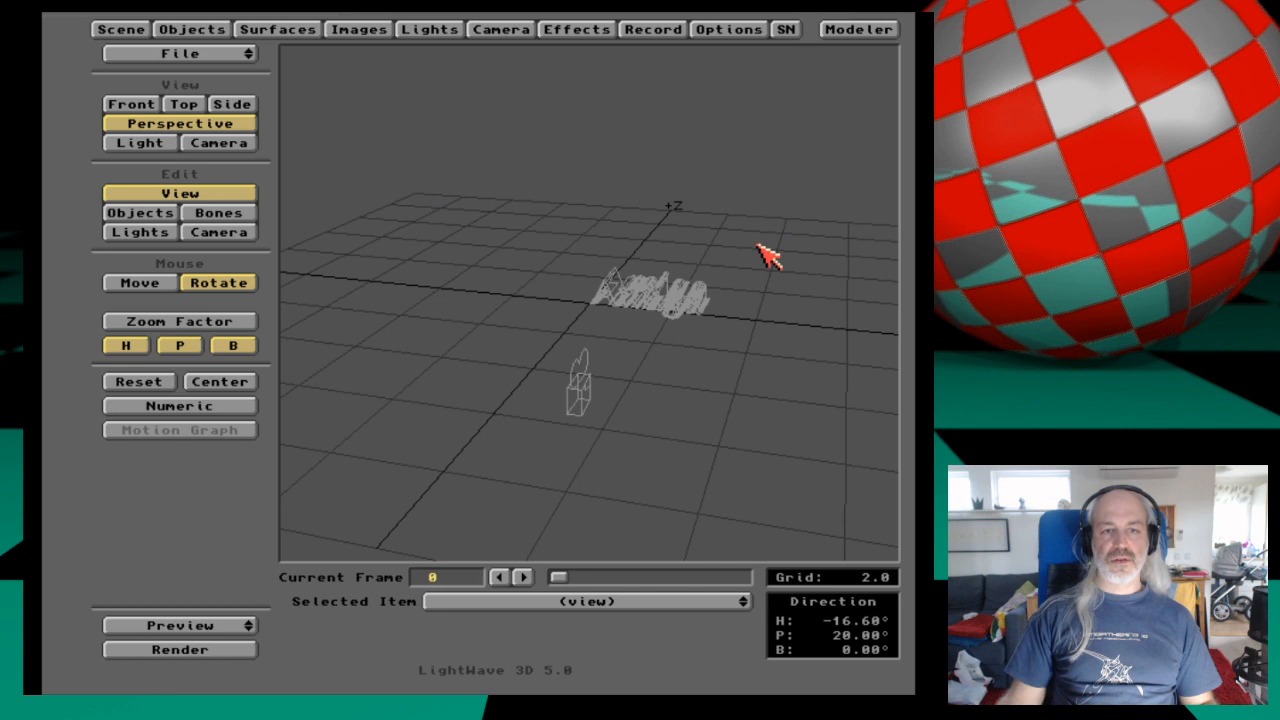
Move the camera close to the feet of the letters, about X 0.597, Y 0.084, Z -0.419, and create a keyframe at frame 0.
key("6")
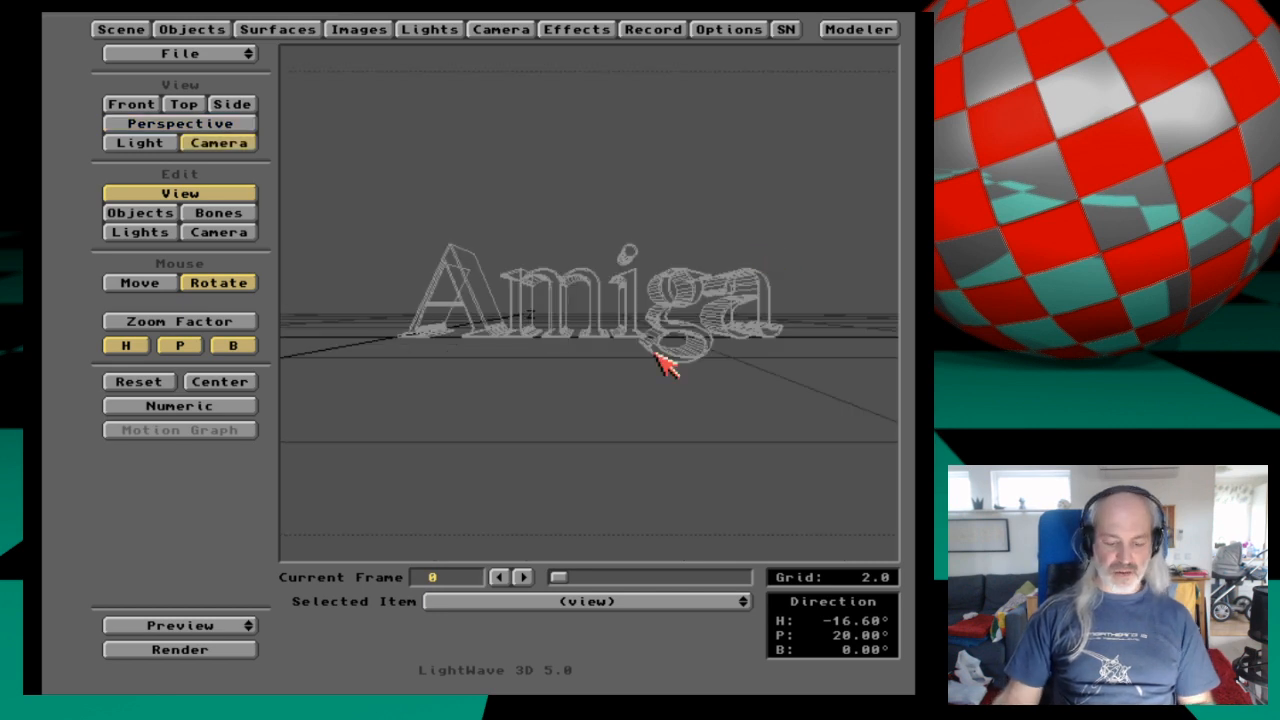
key("shift+c")
mouse_move(594, 414)
left_mouse_down()
mouse_move(594, 380)
mouse_move(664, 370)
mouse_move(663, 345)
mouse_move(640, 380)
mouse_move(580, 418)
left_mouse_up()
mouse_move(586, 277)
right_mouse_down()
mouse_move(586, 330)
mouse_move(583, 292)
right_mouse_up()
key("Return")
key("Return")
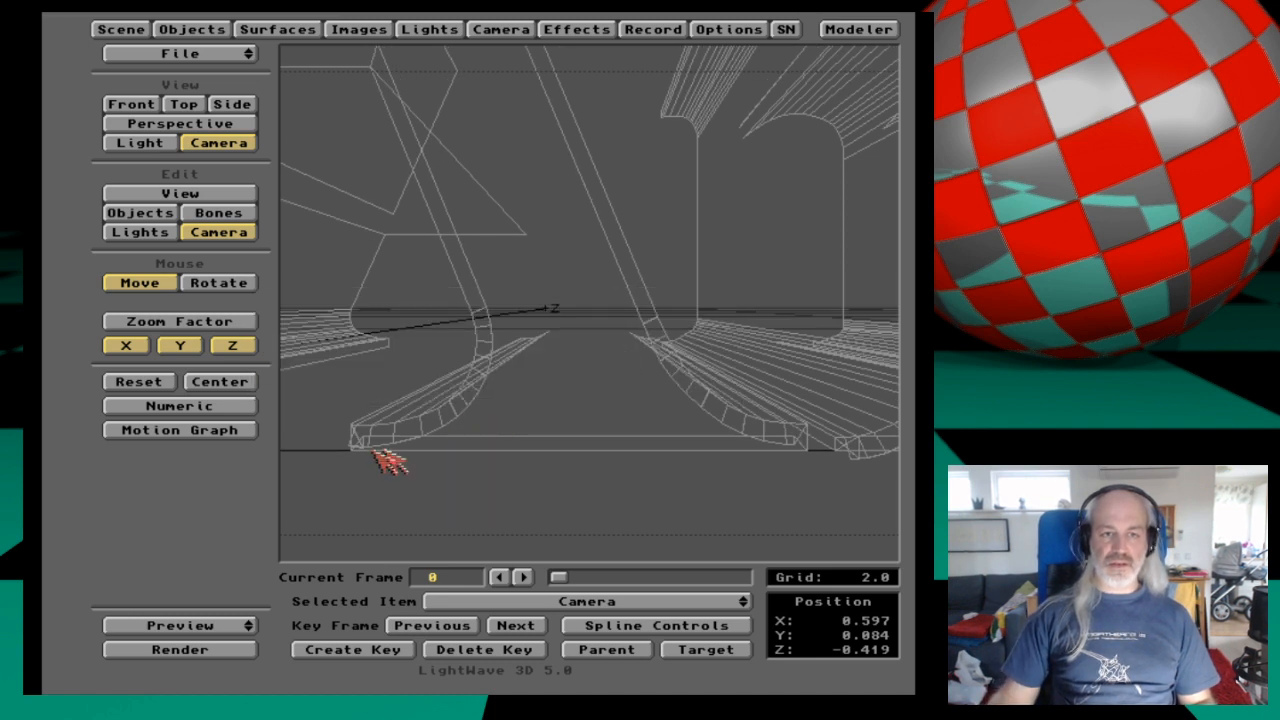
Review the camera render settings and render the current frame as a test of the letter close-up.
left_click(498, 29)
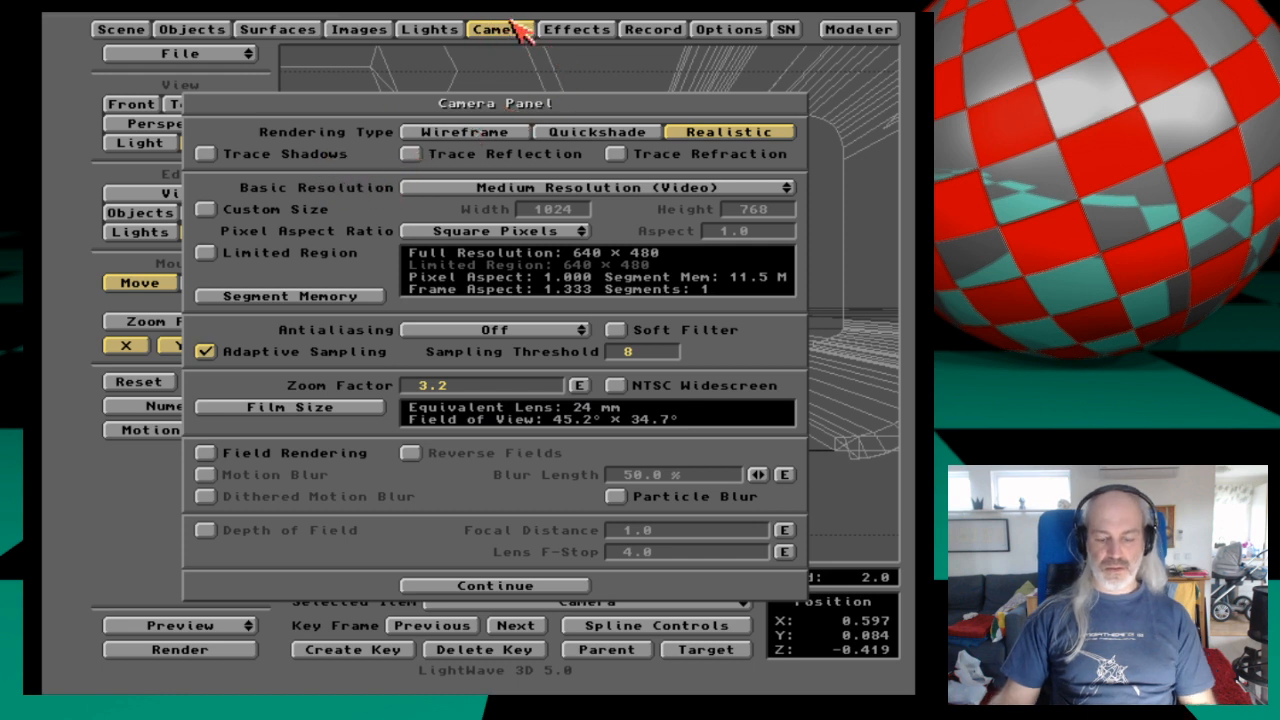
key("F9")
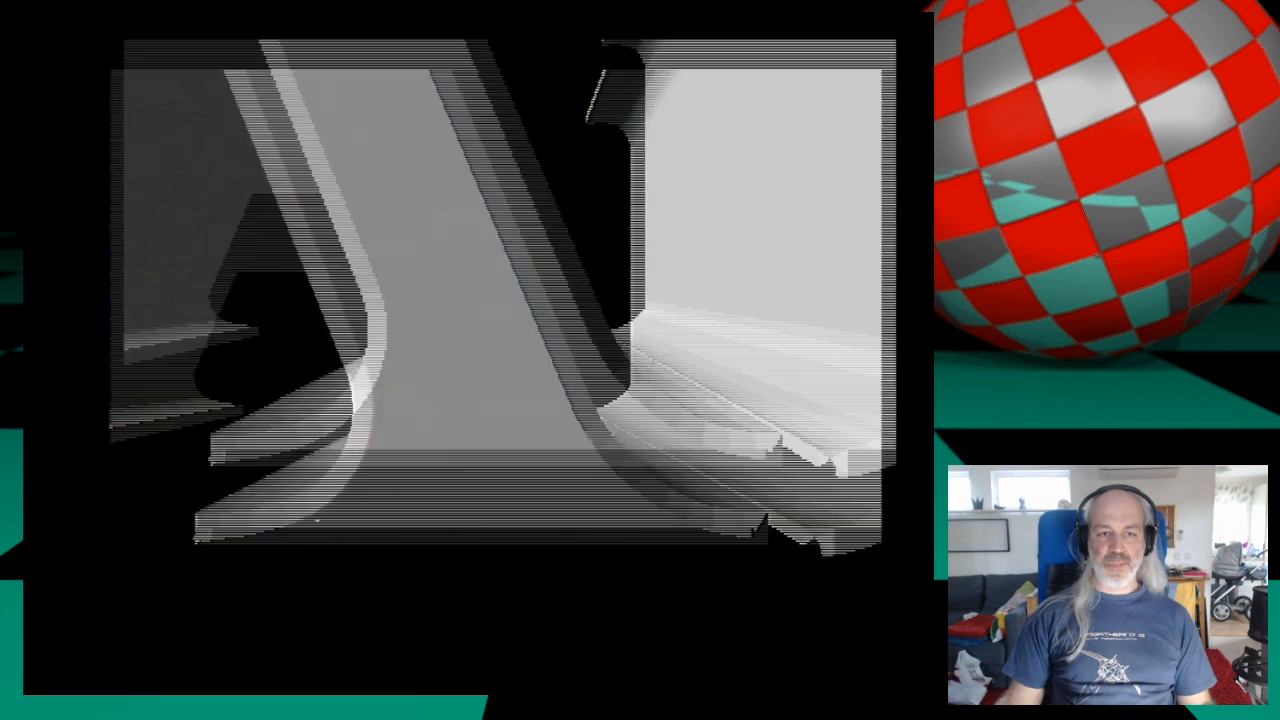
key("Escape")
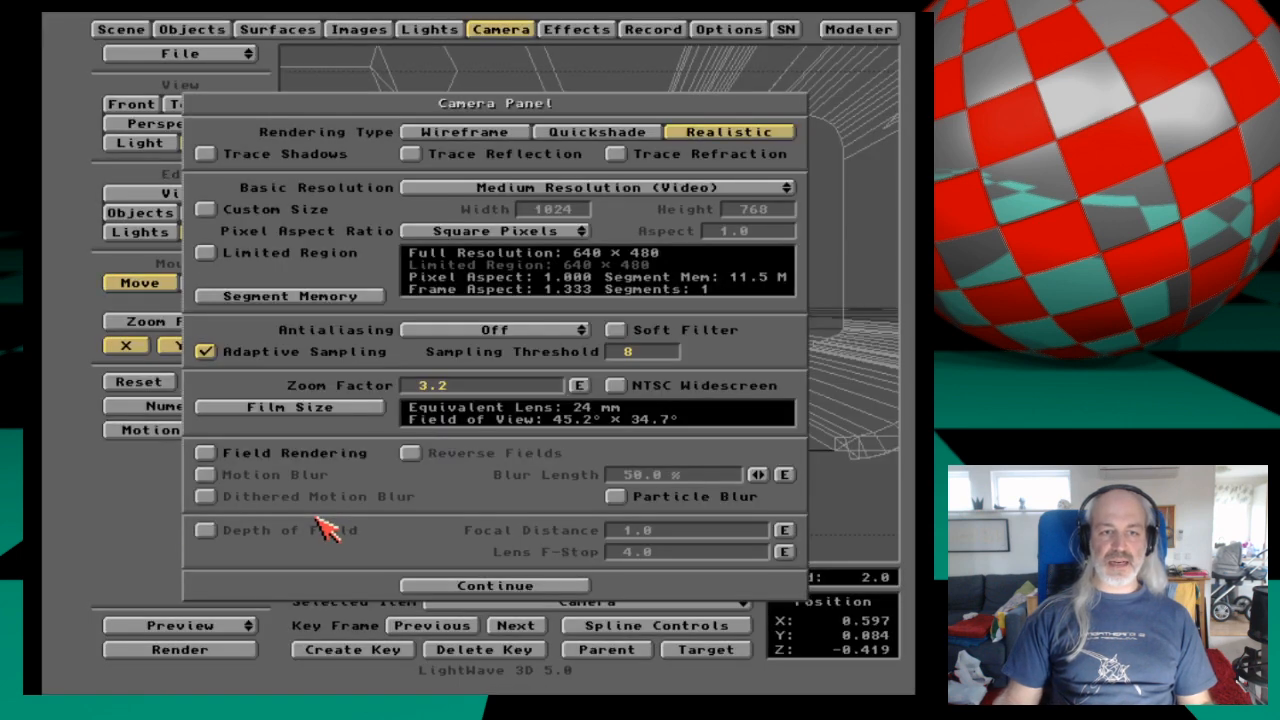
left_click(466, 587)
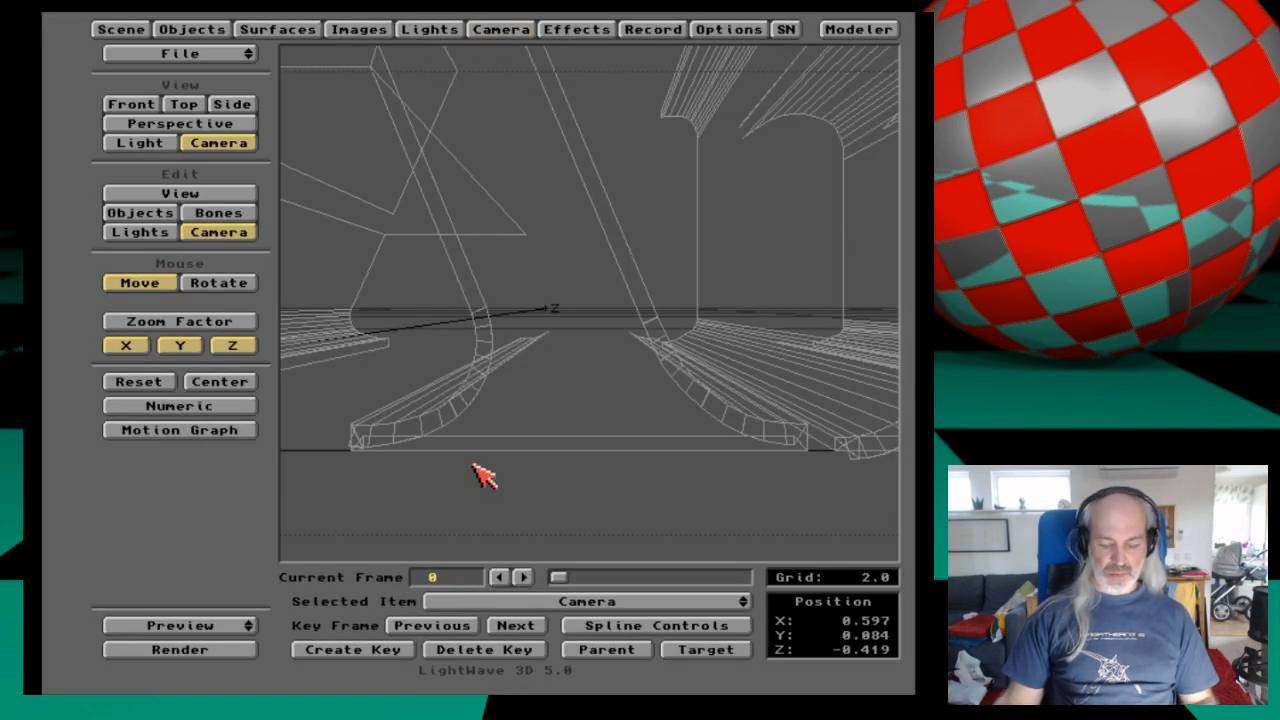
Shift the camera sideways to the first foot of the letter A, about X 0.117, and render the frame.
left_click_drag(490, 420, 390, 430)
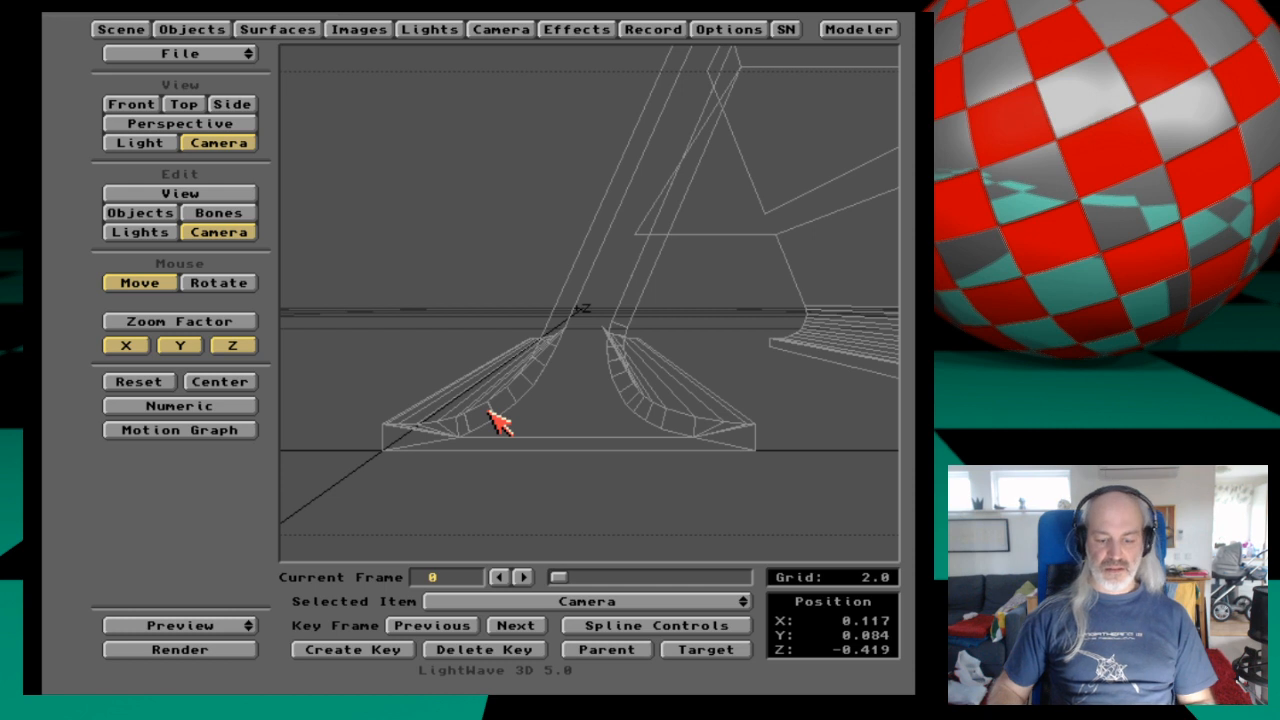
key("F9")
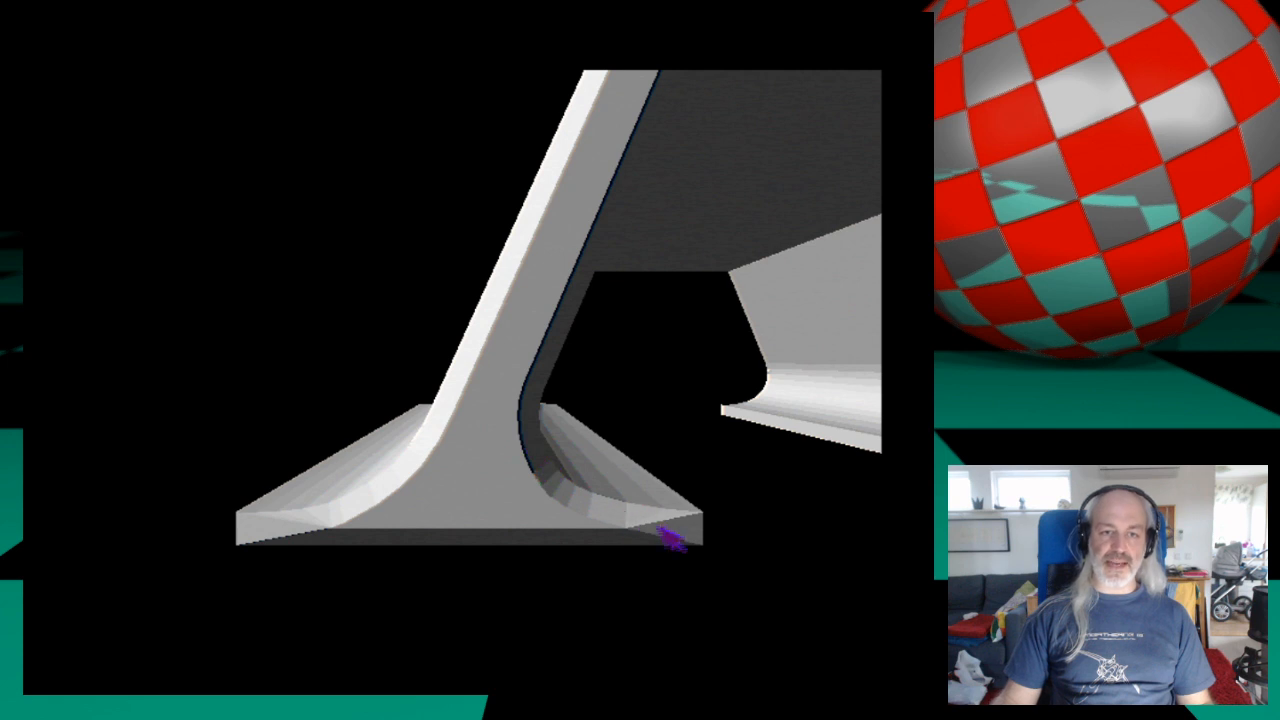
left_click(529, 523)
Turn on Trace Shadows for the camera and move it to about X 0.617, Z -0.459, where the A meets the m.
left_click(500, 29)
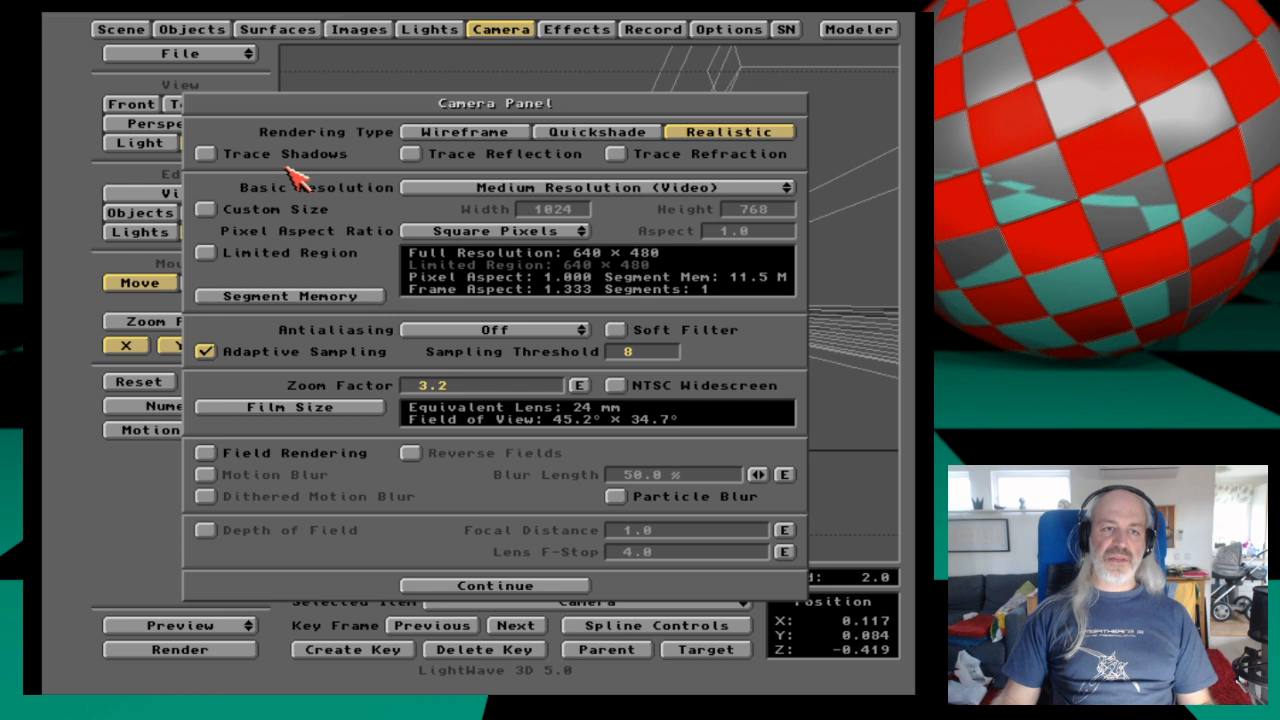
left_click(500, 29)
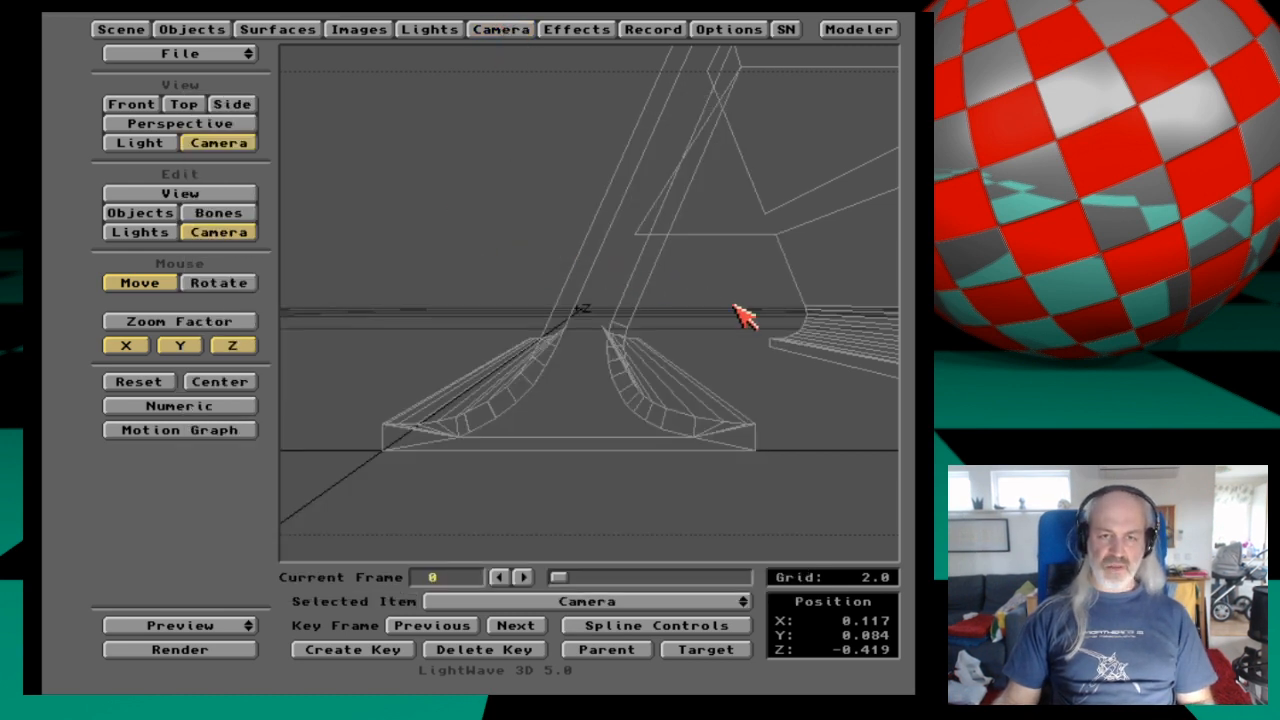
left_click_drag(722, 354, 871, 366)
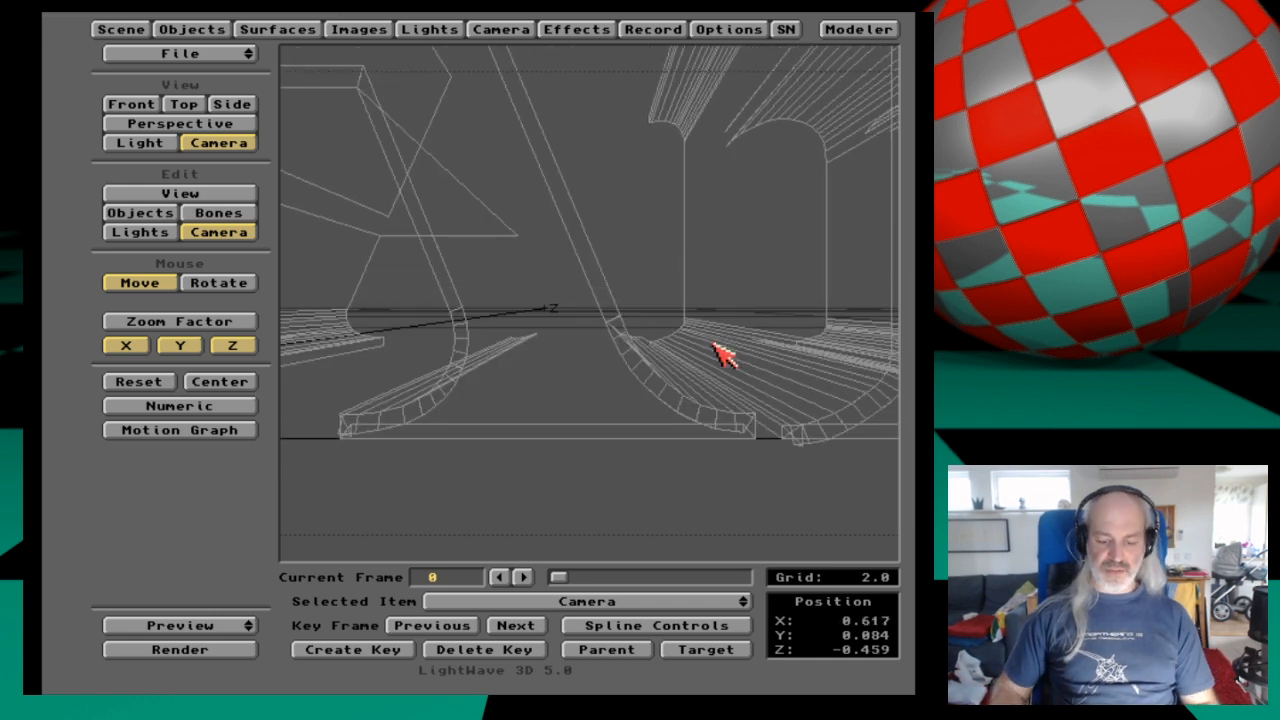
Render the frame with traced shadows to inspect the joint between the A and the m.
left_click(527, 29)
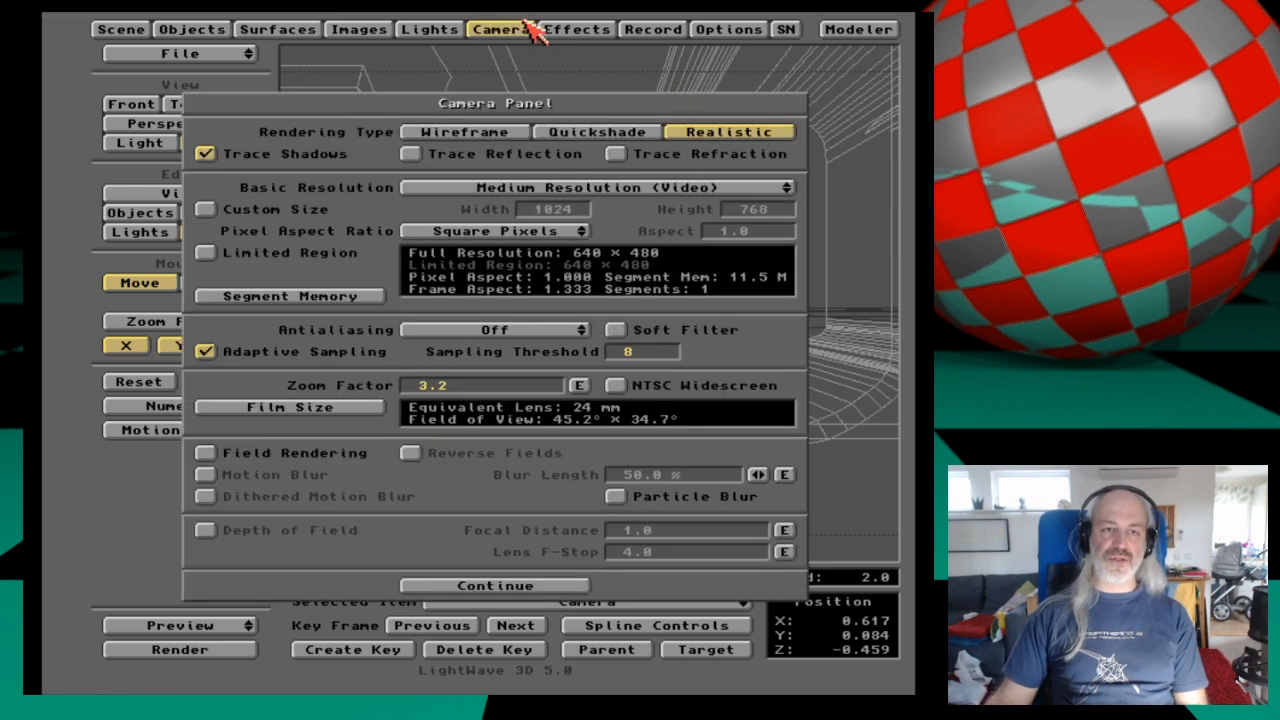
key("F9")
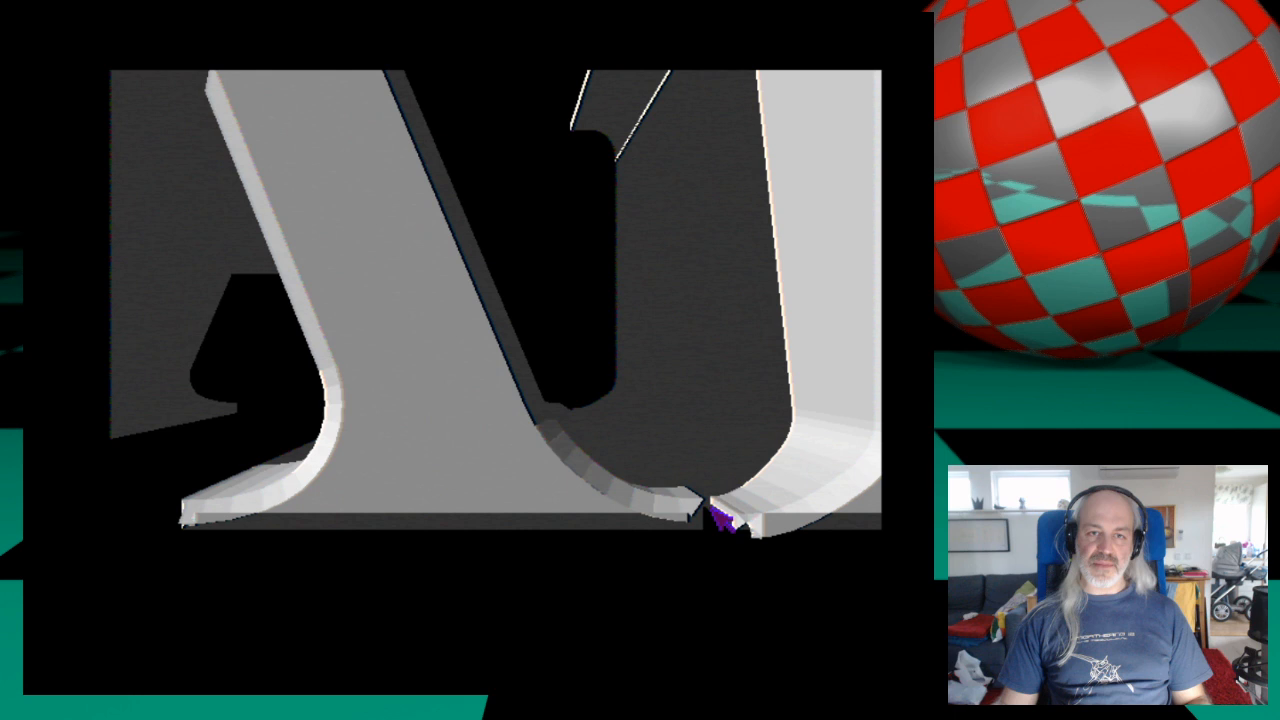
key("Escape")
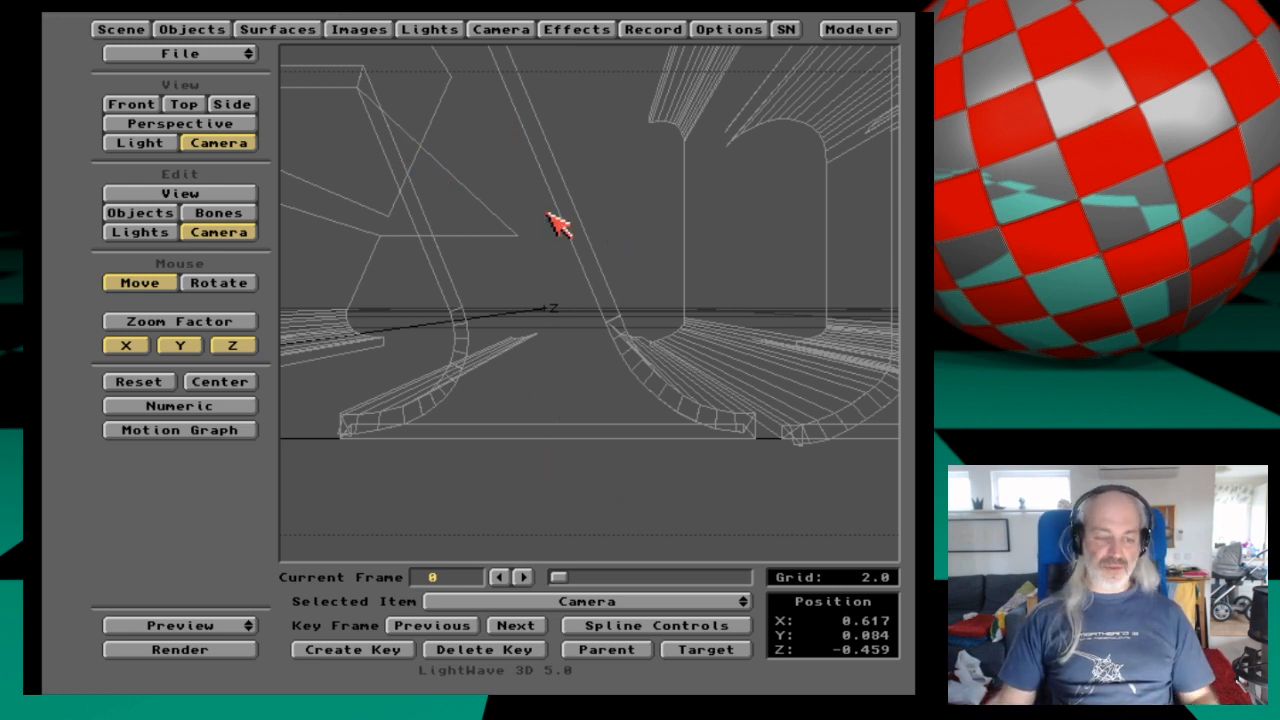
key("super+m")
left_click(629, 286)
right_click_drag(563, 80, 525, 42)
left_click(884, 47)
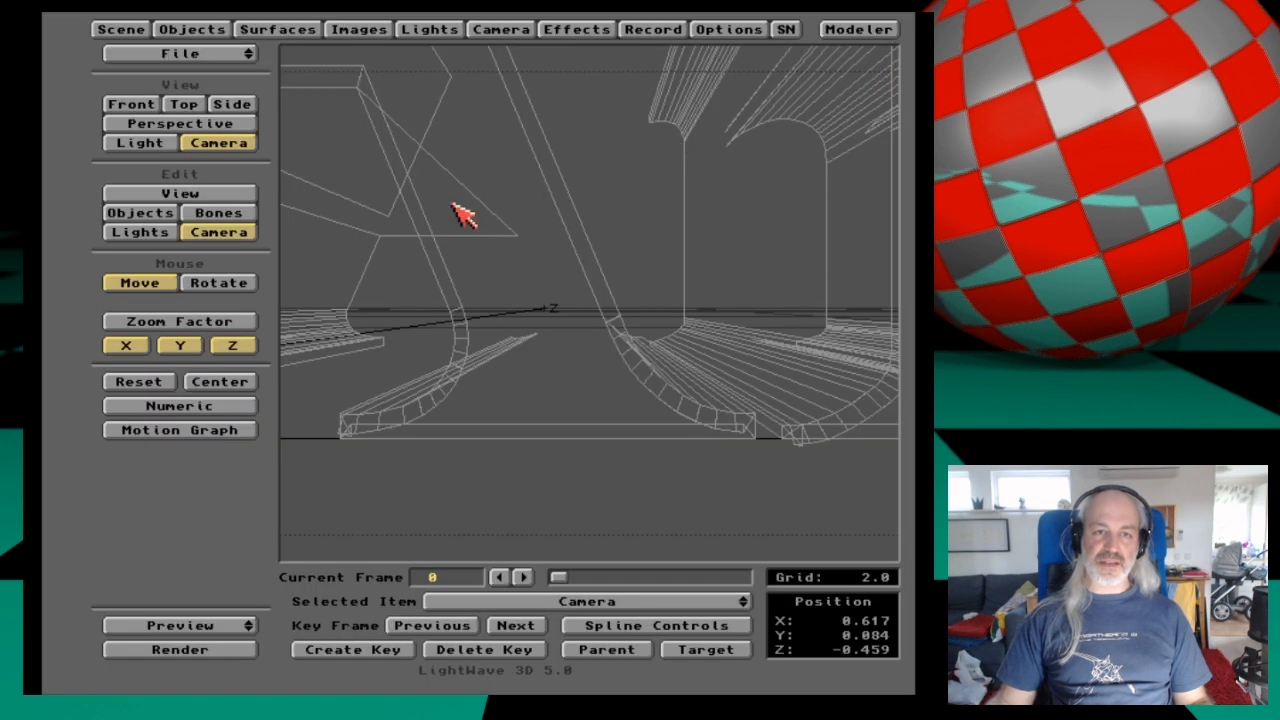
Quit LightWave Layout and Directory Opus to get back to the Workbench.
left_click_drag(220, 52, 243, 100)
left_click(382, 375)
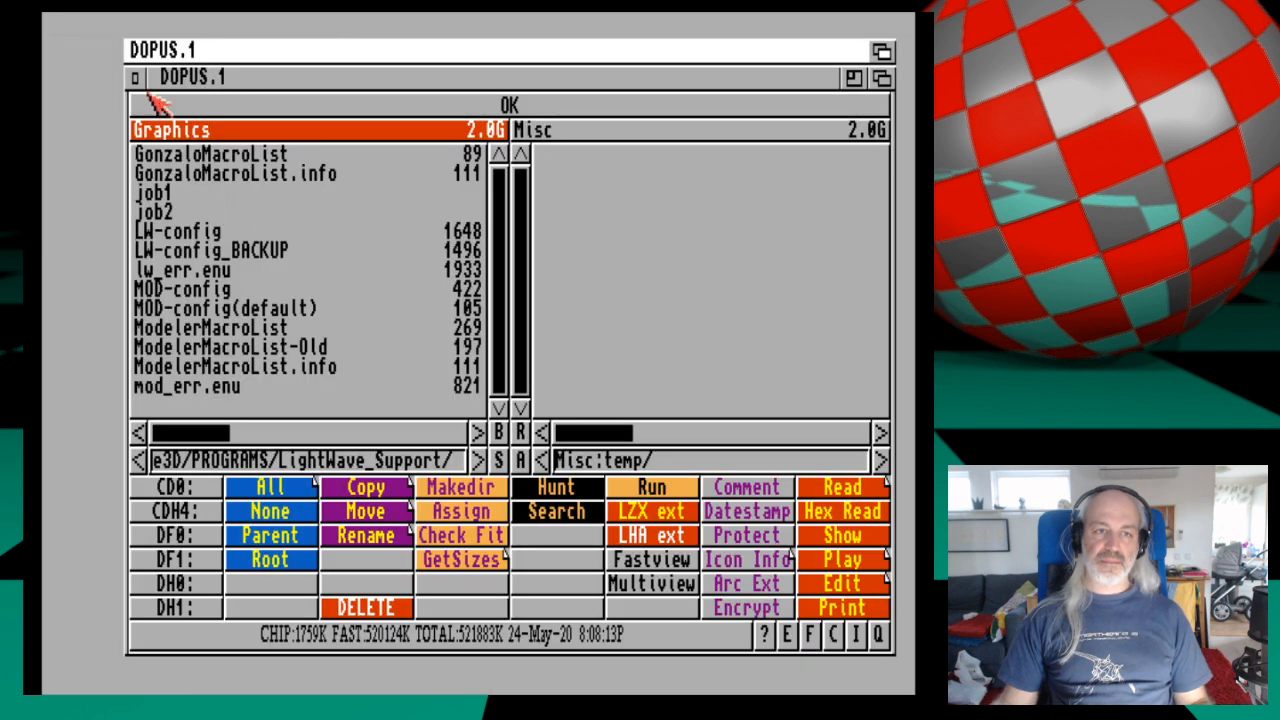
left_click(155, 100)
left_click(135, 78)
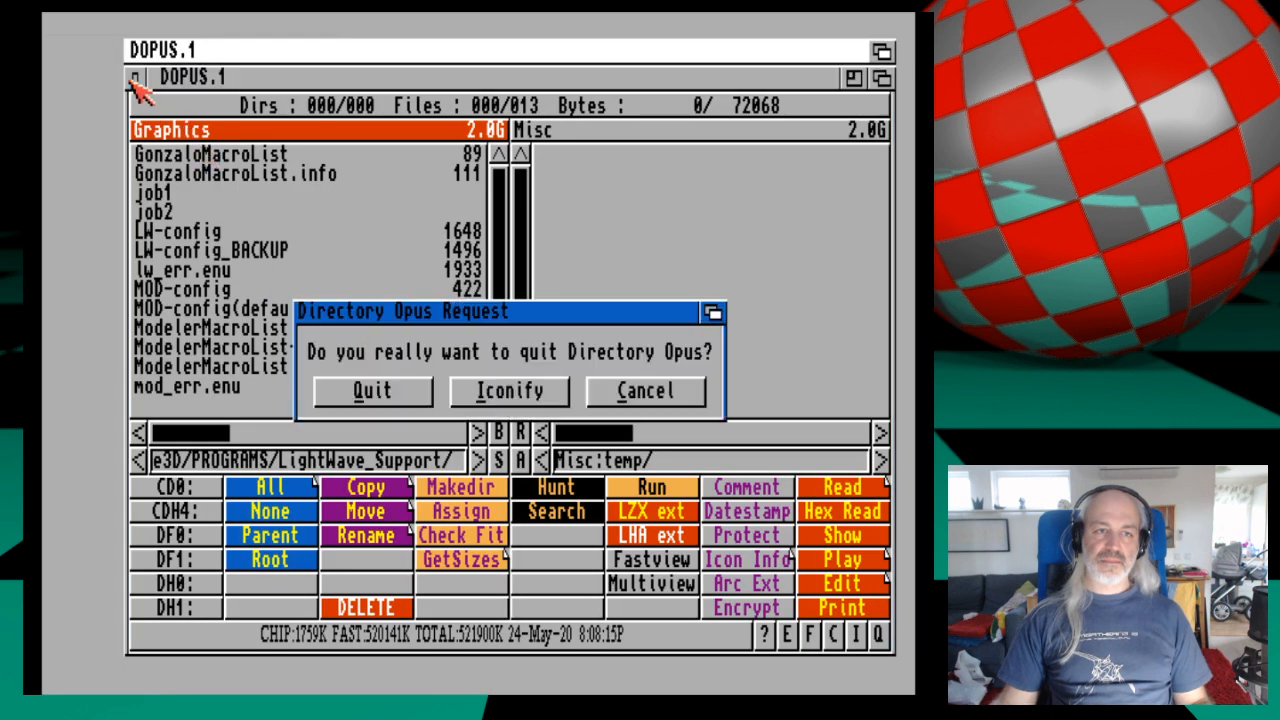
left_click(390, 390)
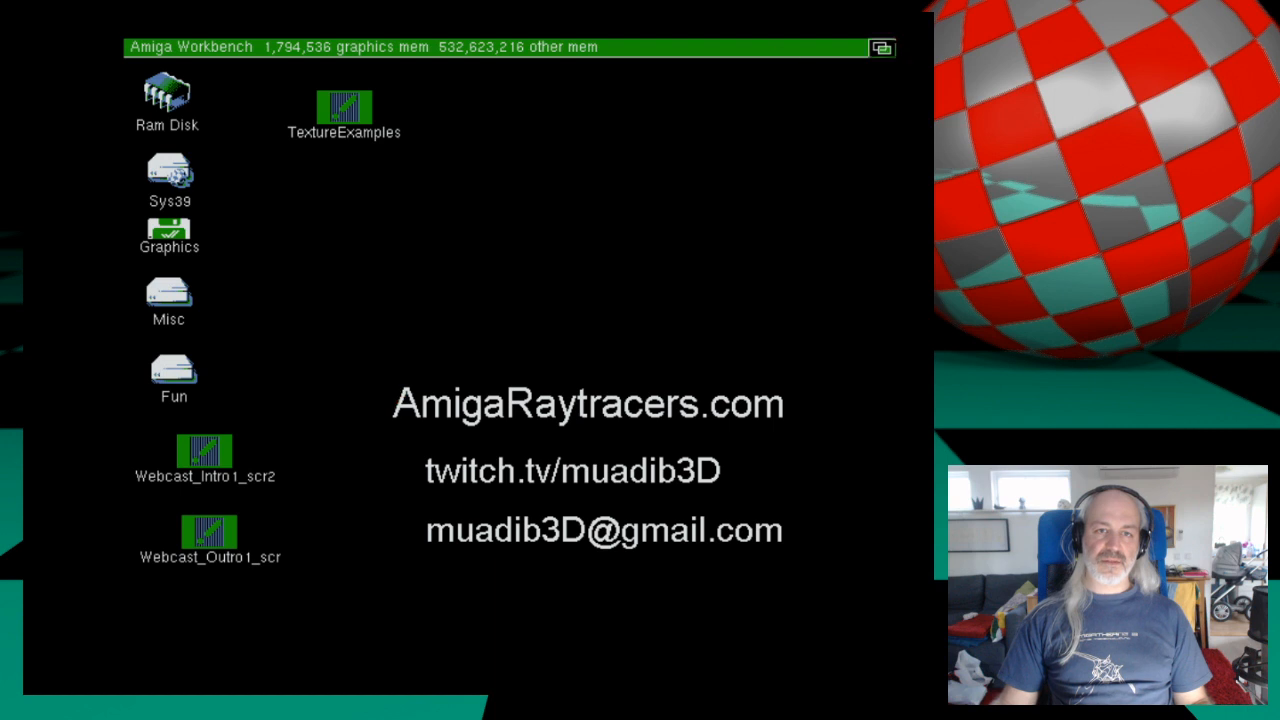
Launch Brilliance and apply a screen setting of 2 colors.
right_click_drag(575, 50, 610, 105)
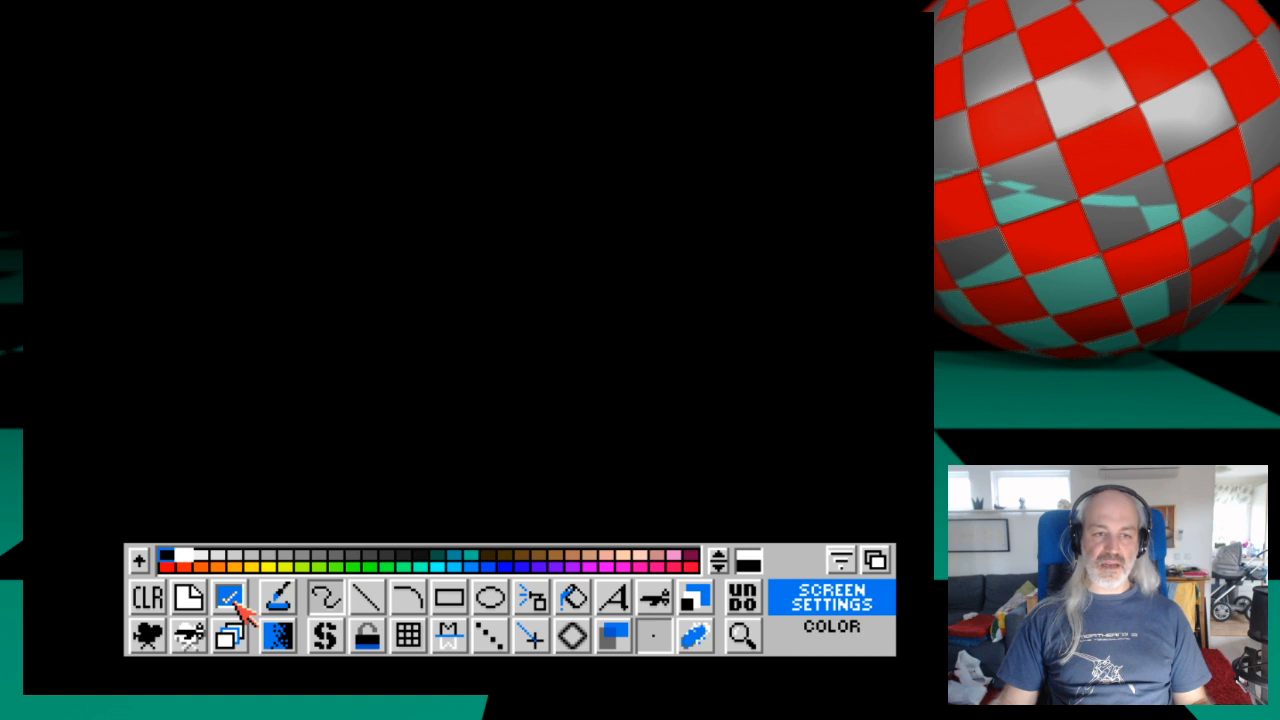
left_click(238, 606)
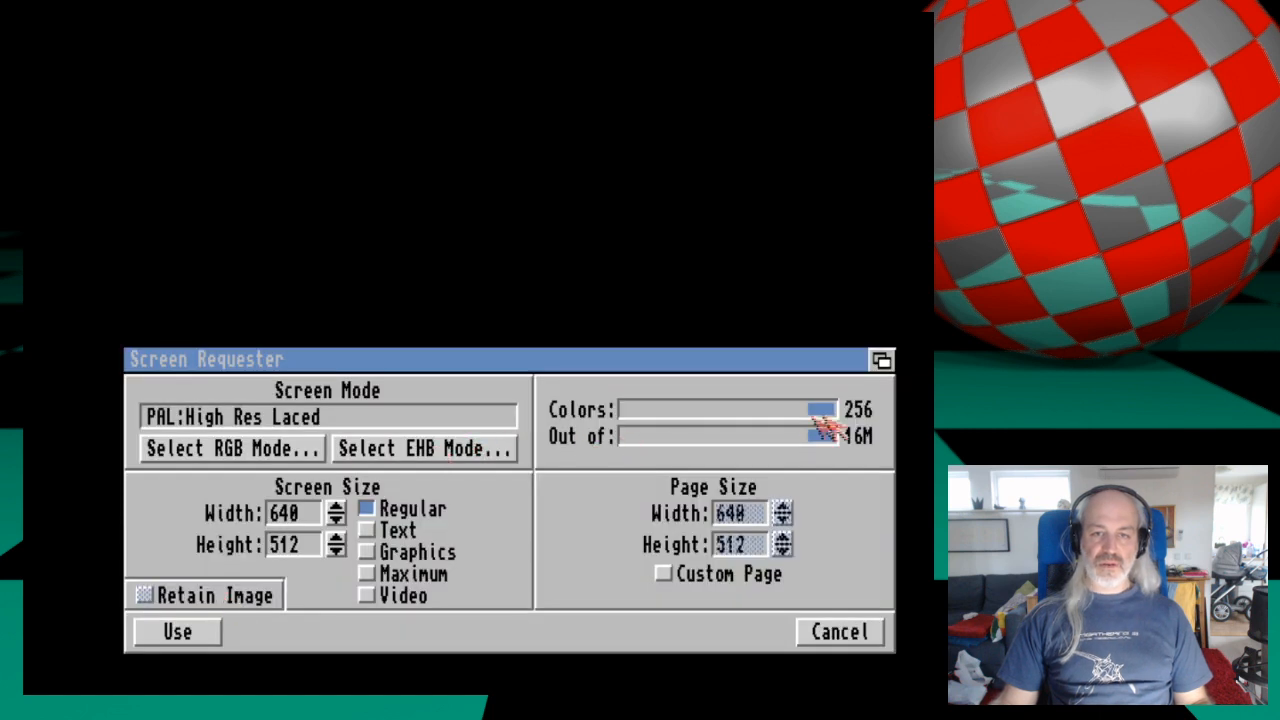
left_click_drag(822, 410, 445, 420)
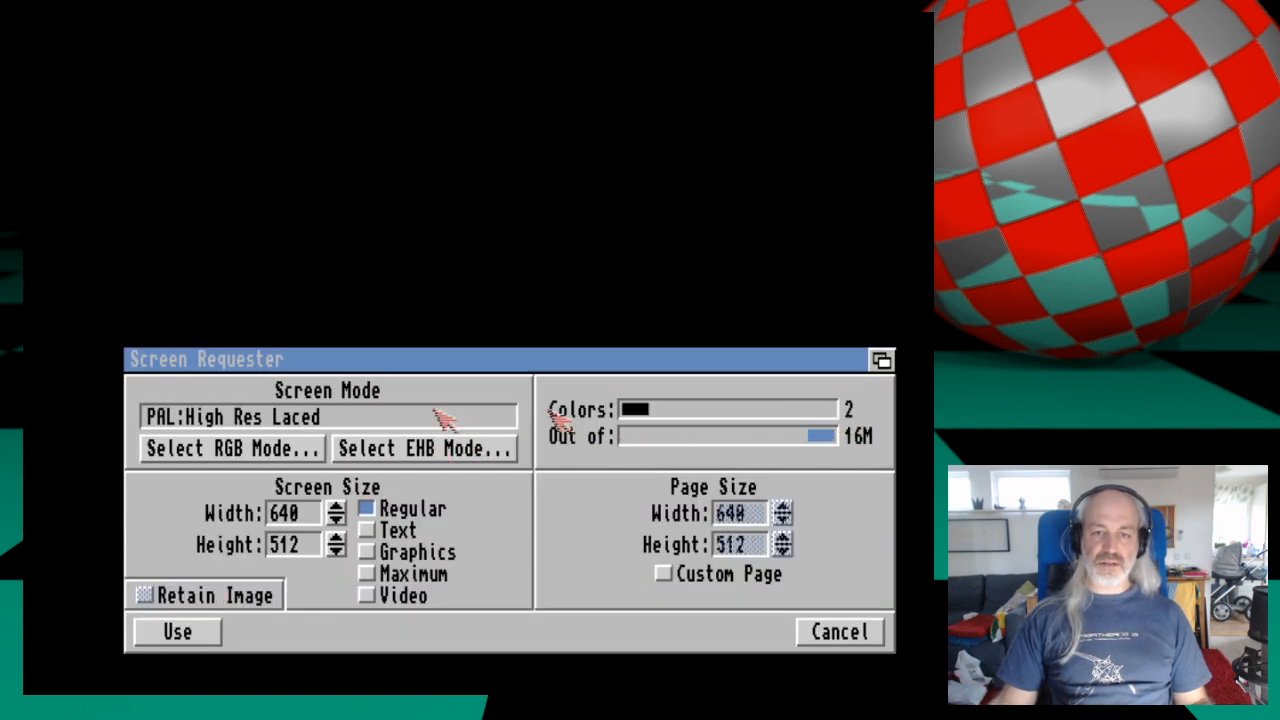
left_click(190, 634)
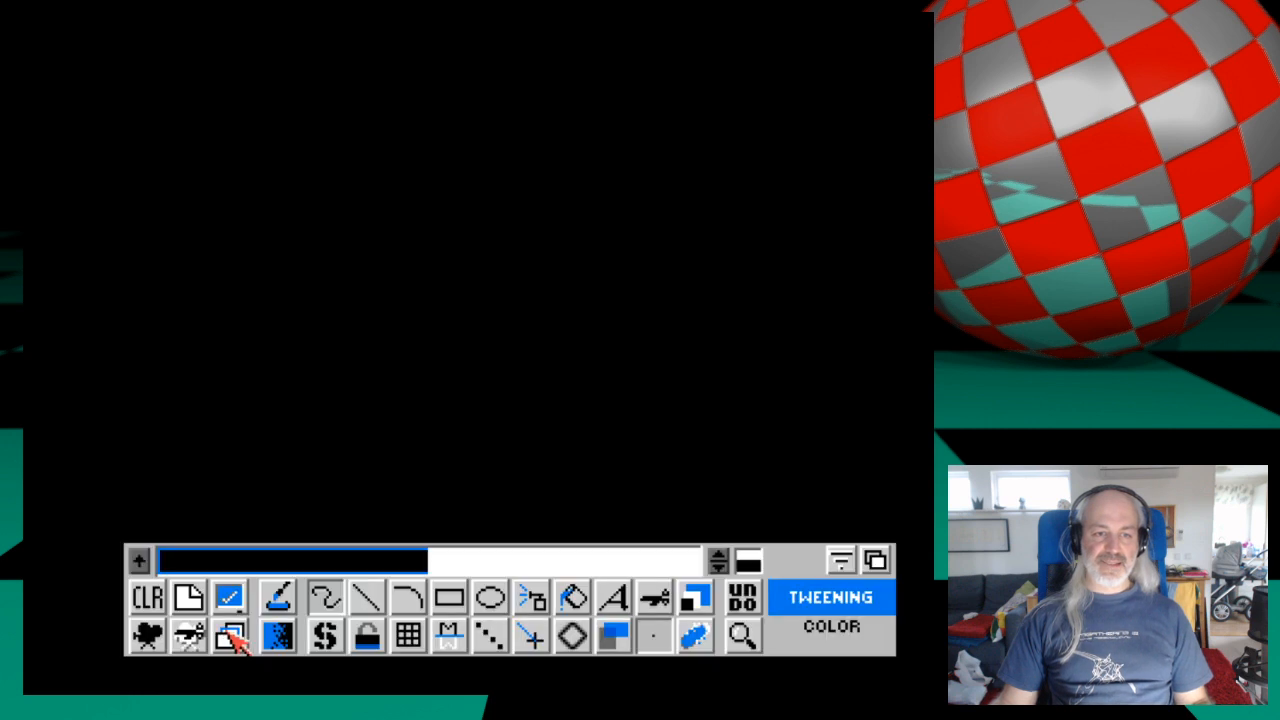
Change the screen mode to PAL:Low Res at 320 x 256 and apply it.
left_click(229, 634)
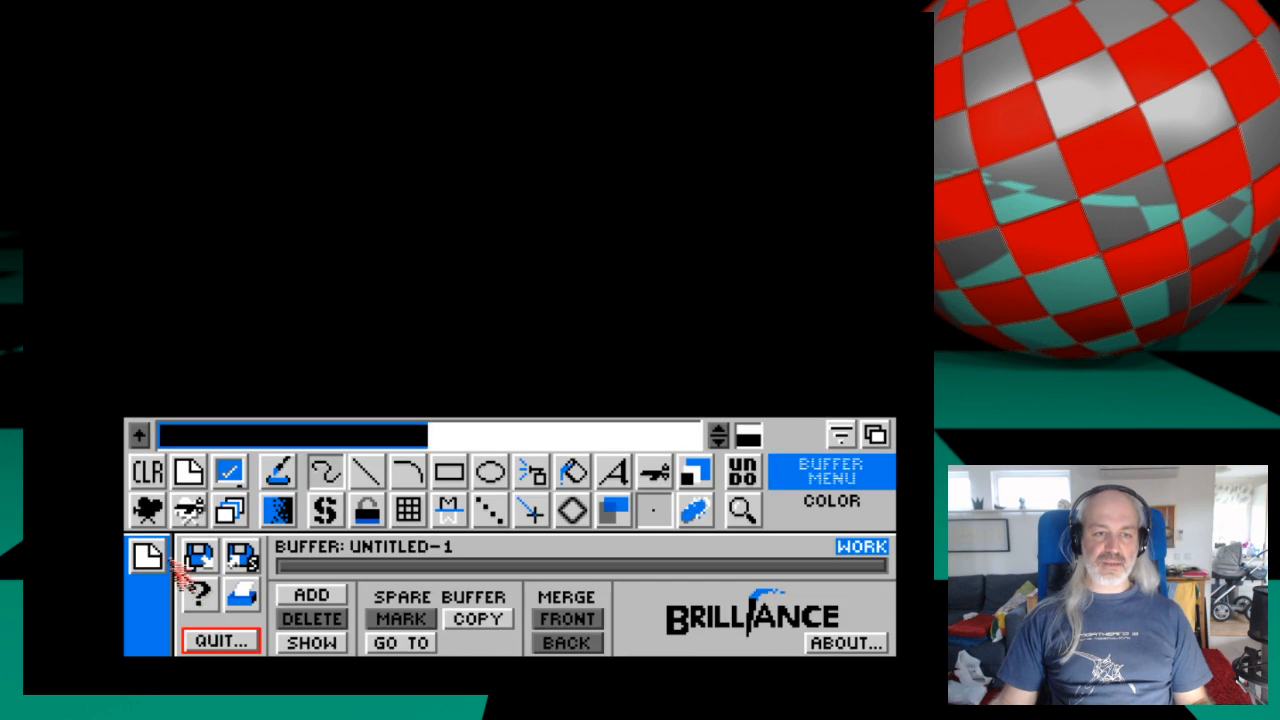
left_click(161, 558)
left_click(234, 600)
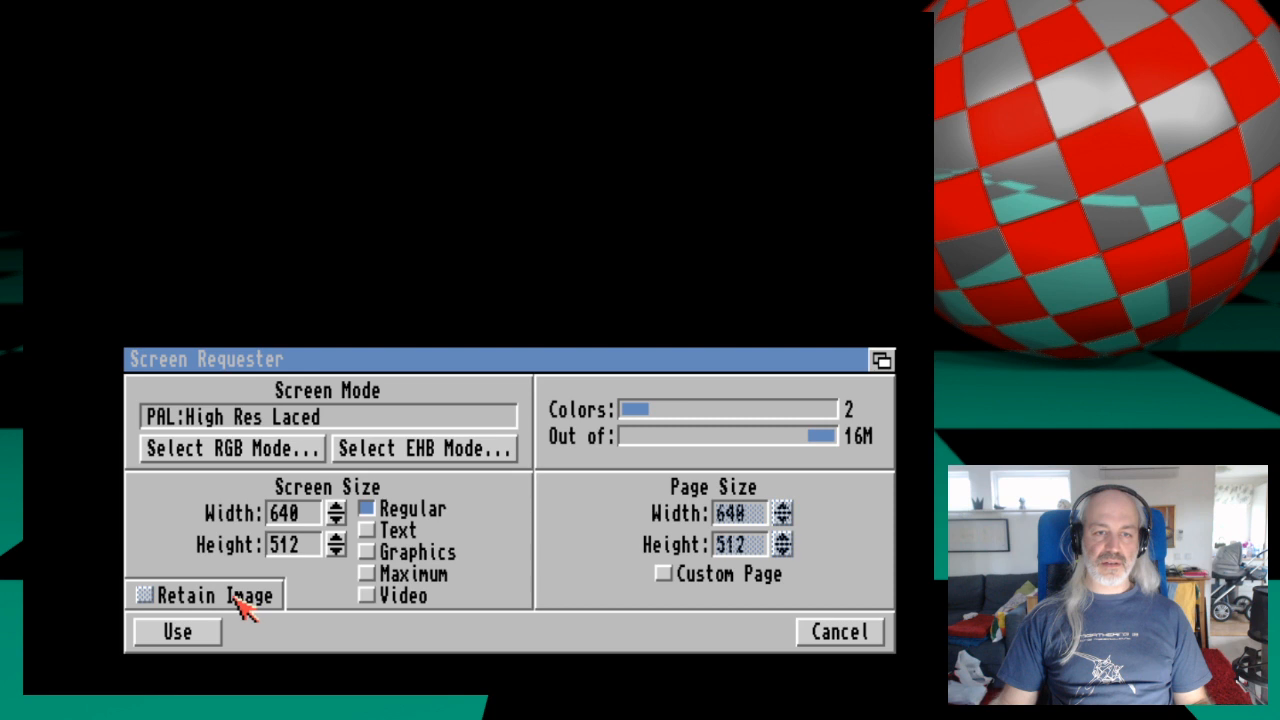
left_click(282, 458)
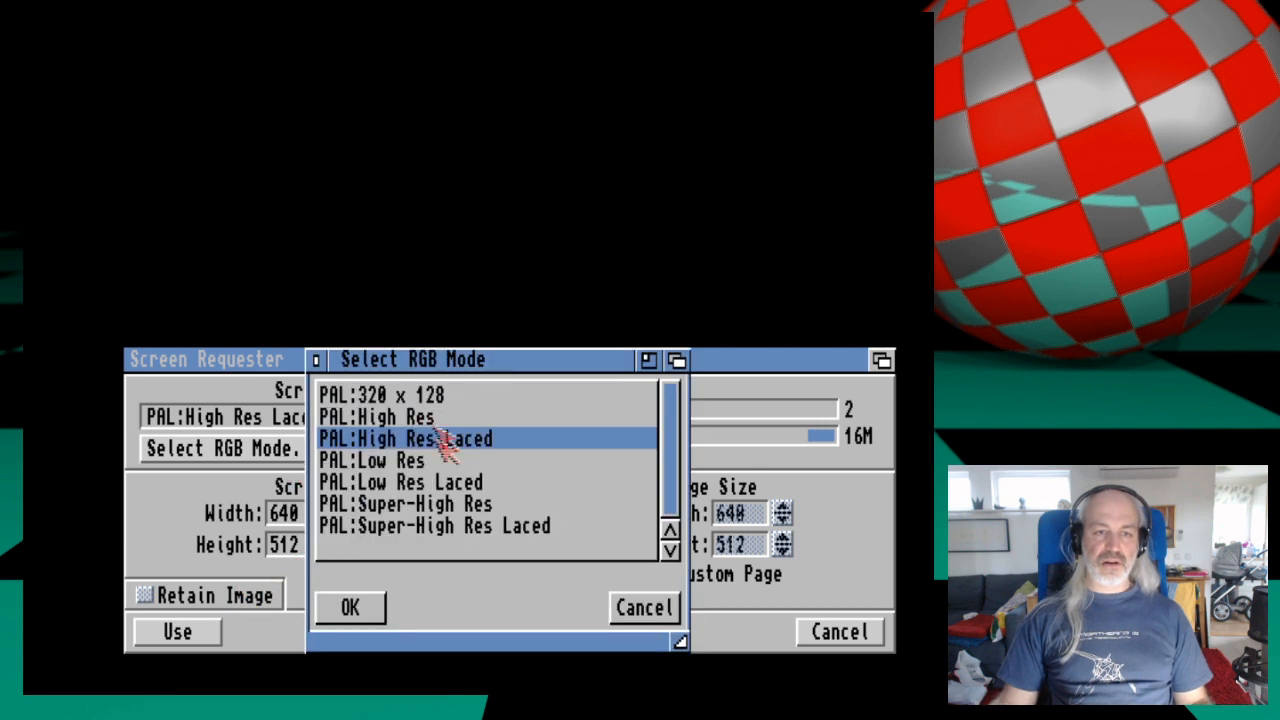
double_click(428, 460)
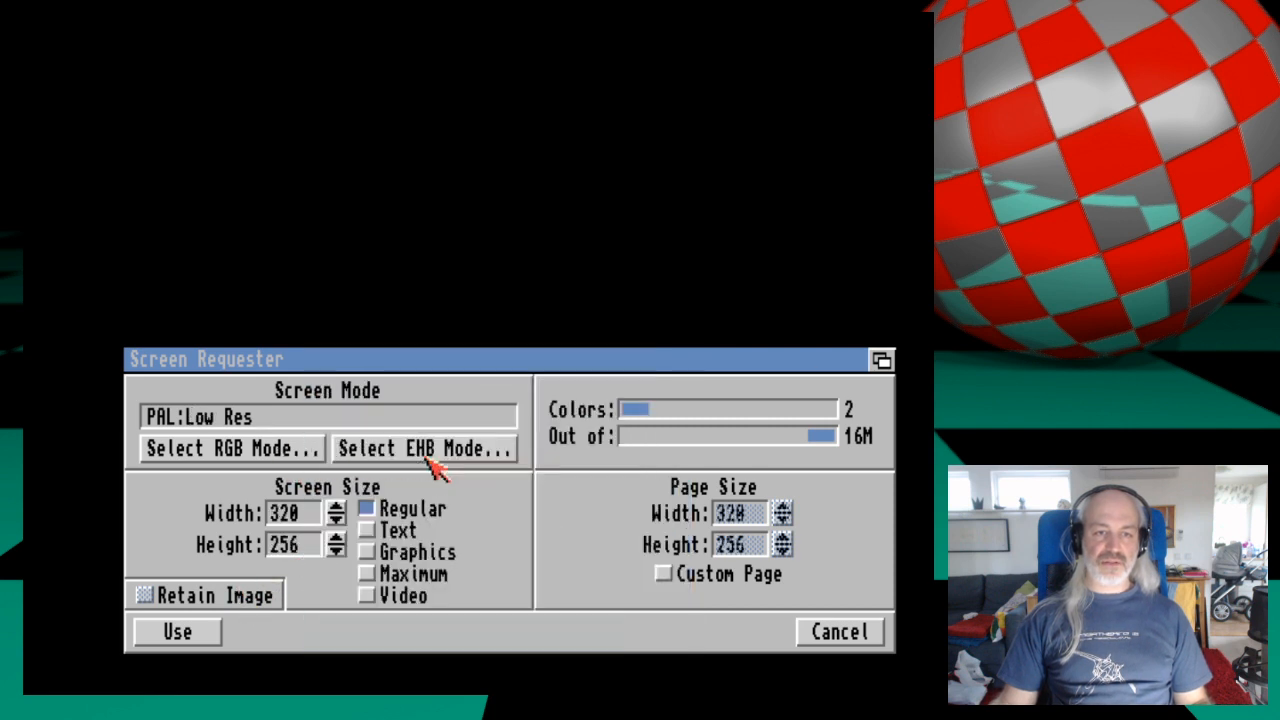
left_click(180, 632)
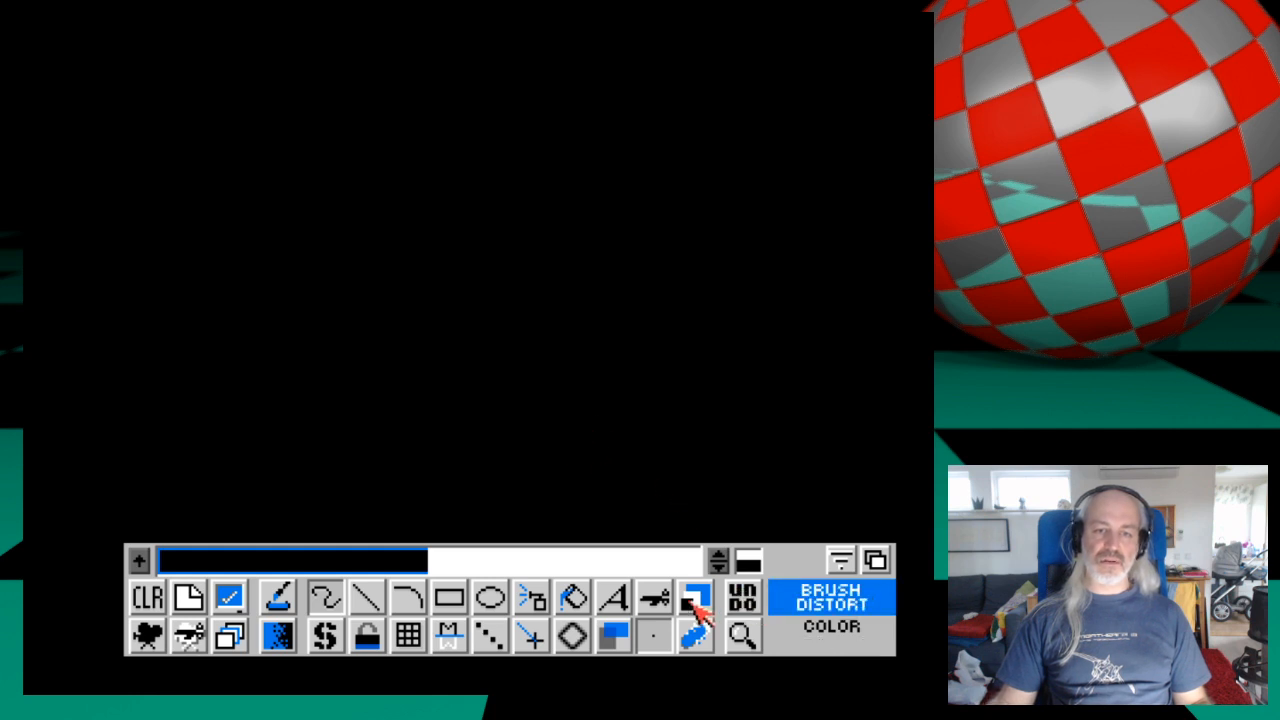
Magnify the upper-left area of the canvas and draw the letters A and m freehand in white.
left_click(746, 642)
left_click(129, 49)
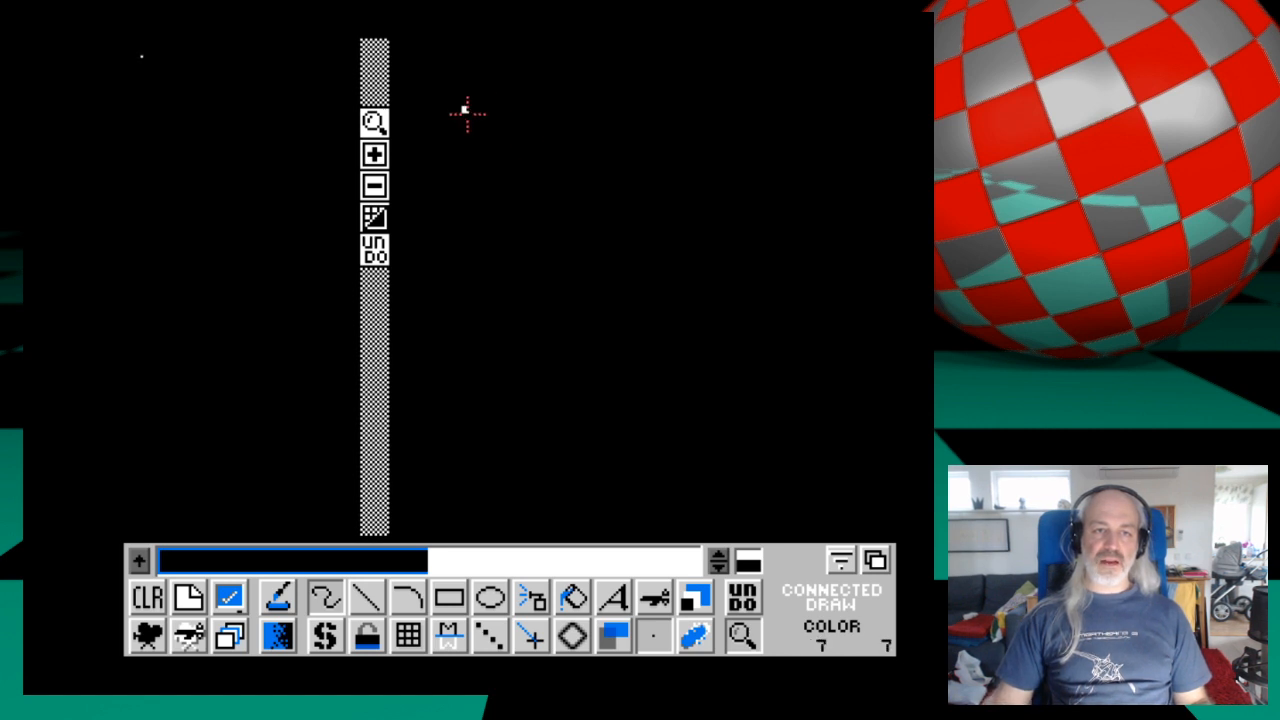
left_click_drag(532, 121, 489, 288)
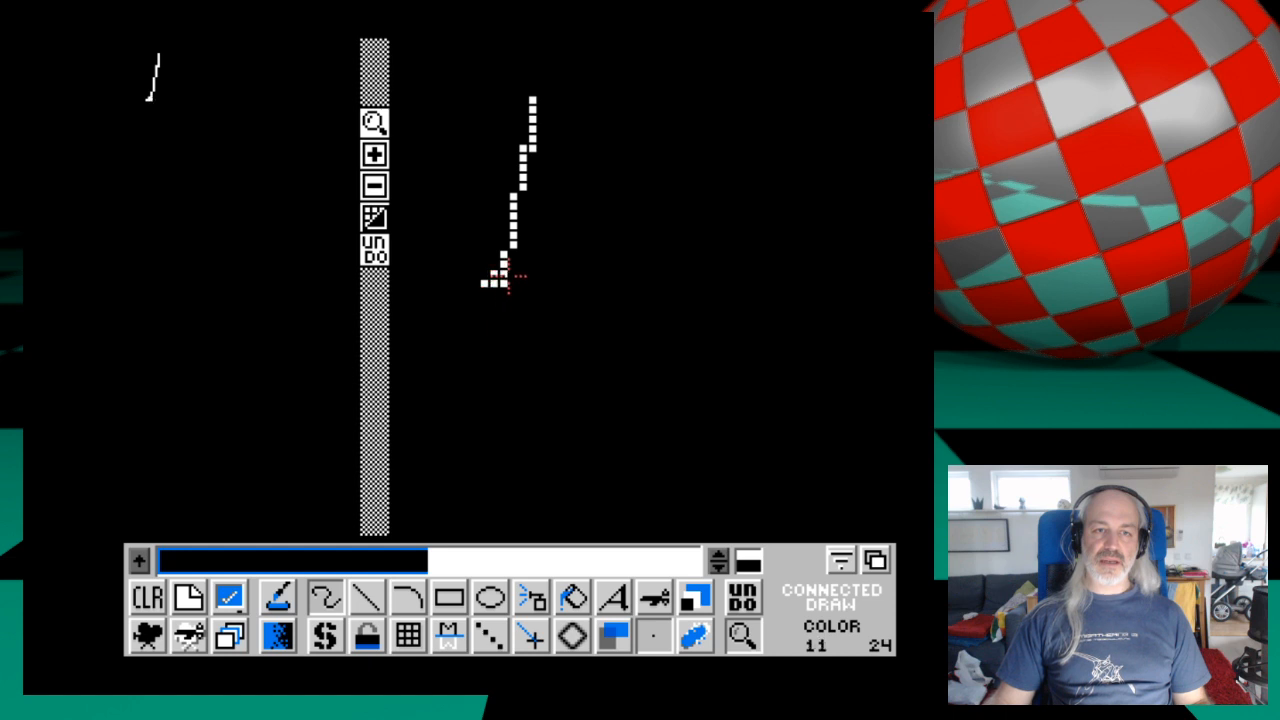
left_click_drag(532, 108, 610, 311)
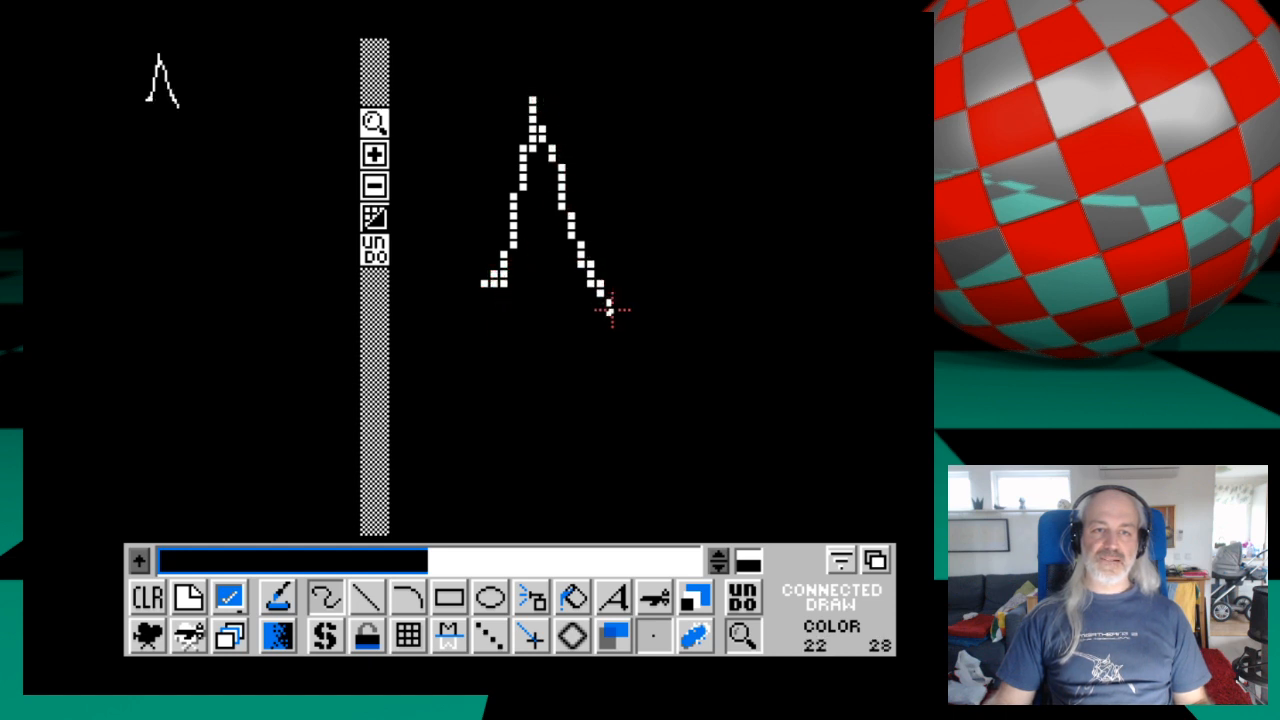
mouse_move(490, 226)
left_mouse_down()
mouse_move(624, 215)
mouse_move(643, 302)
mouse_move(676, 238)
mouse_move(678, 312)
mouse_move(728, 236)
mouse_move(726, 313)
left_mouse_up()
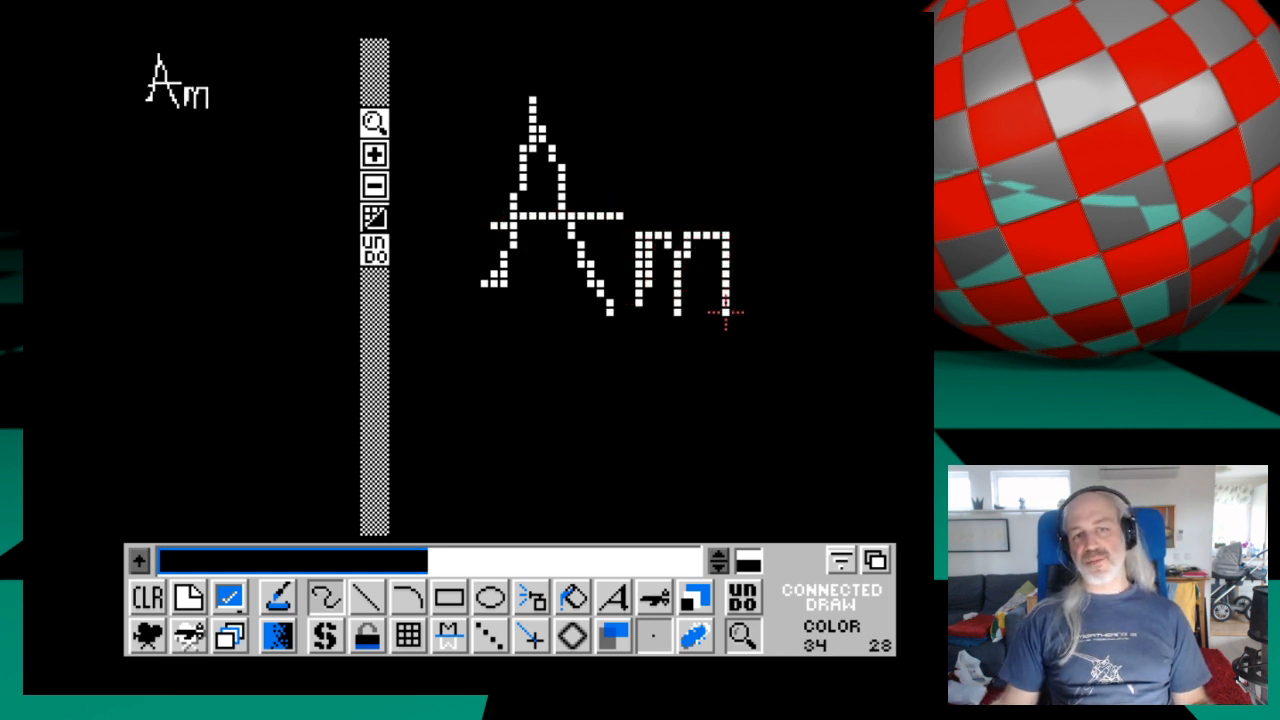
Remove the stray pixel and draw the letters i, g and a freehand after the m to complete Amiga.
left_click(745, 302)
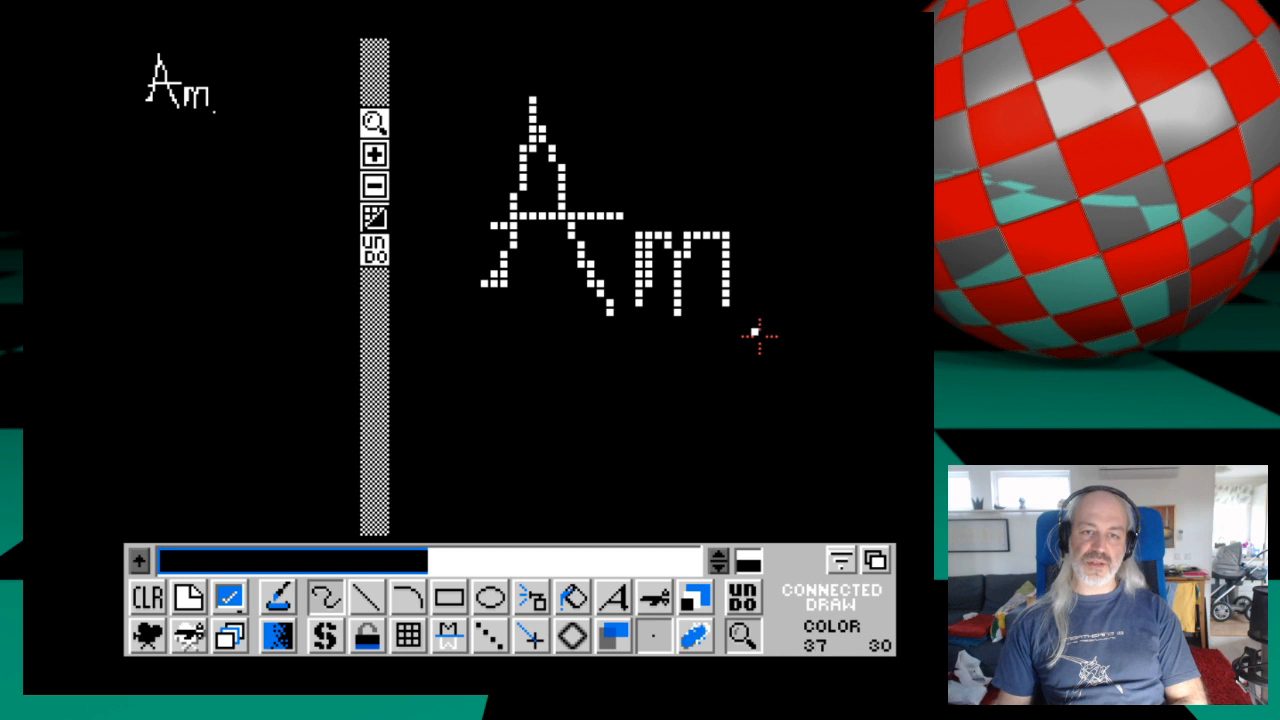
left_click(747, 399)
key("Right")
left_click(742, 597)
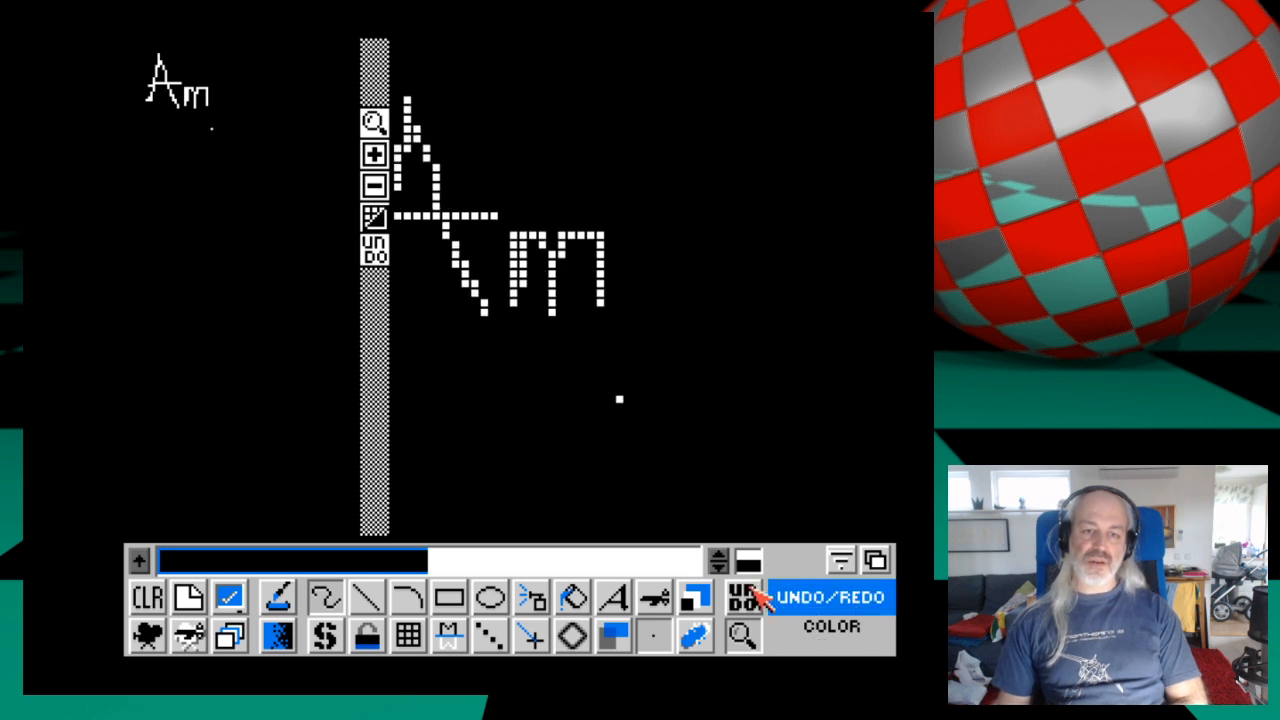
left_click_drag(641, 252, 641, 358)
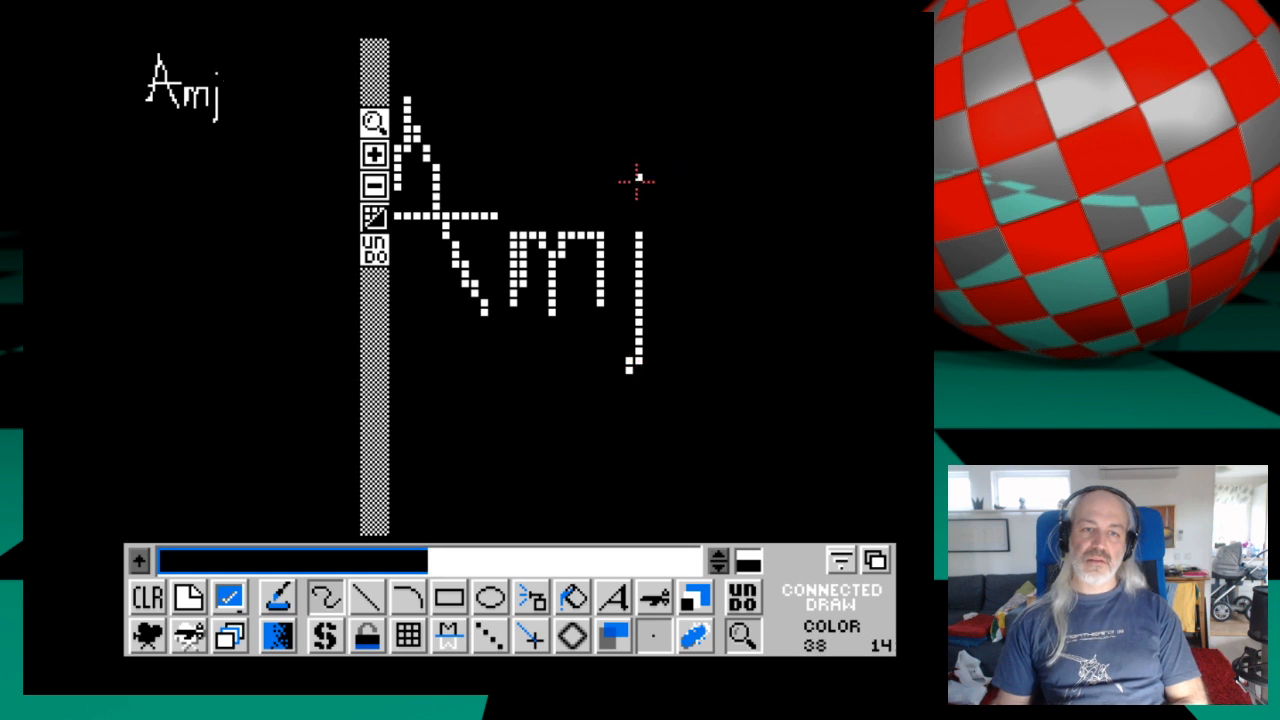
mouse_move(704, 238)
left_mouse_down()
mouse_move(751, 343)
mouse_move(760, 229)
mouse_move(749, 423)
mouse_move(658, 455)
left_mouse_up()
mouse_move(792, 260)
left_mouse_down()
mouse_move(794, 271)
mouse_move(886, 255)
mouse_move(873, 283)
left_mouse_up()
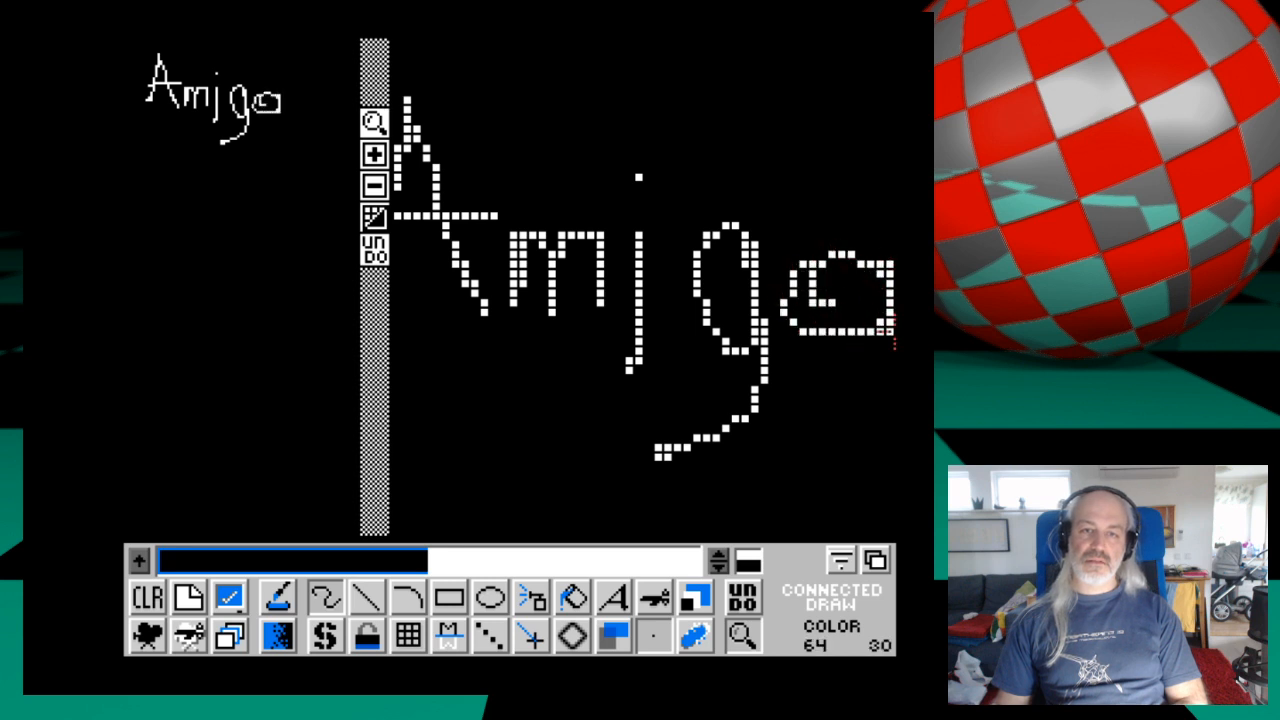
Replace the straight downstroke of the final a with a short tail curving outward at its base.
key("Right")
key("Right")
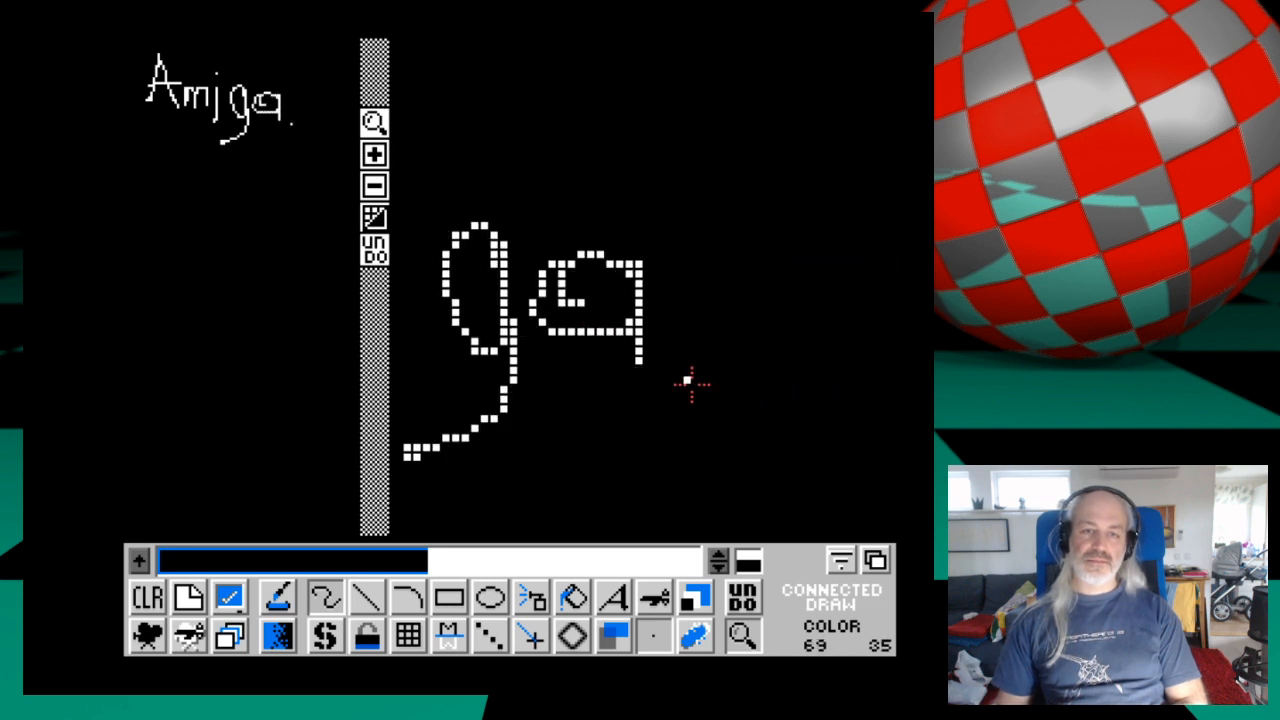
key("u")
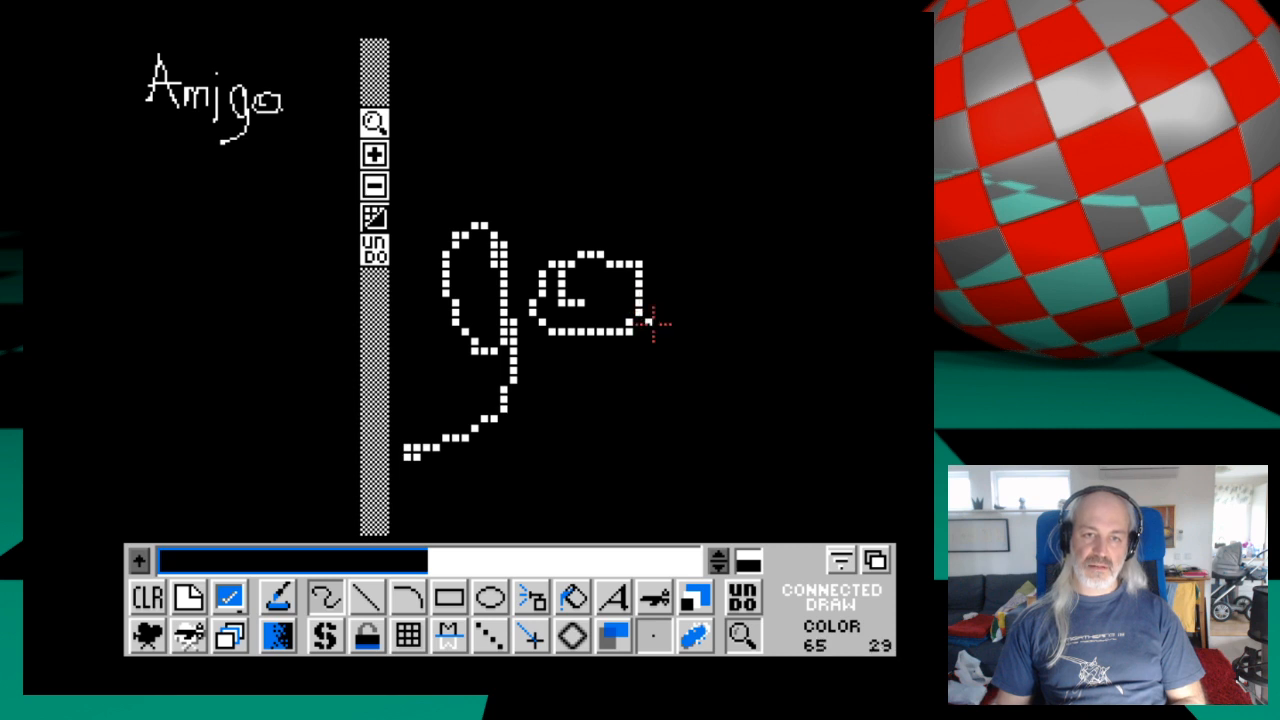
Thicken the right leg of the A, the stem of the i and the right side of the g, and leave magnification.
key("Left")
key("Left")
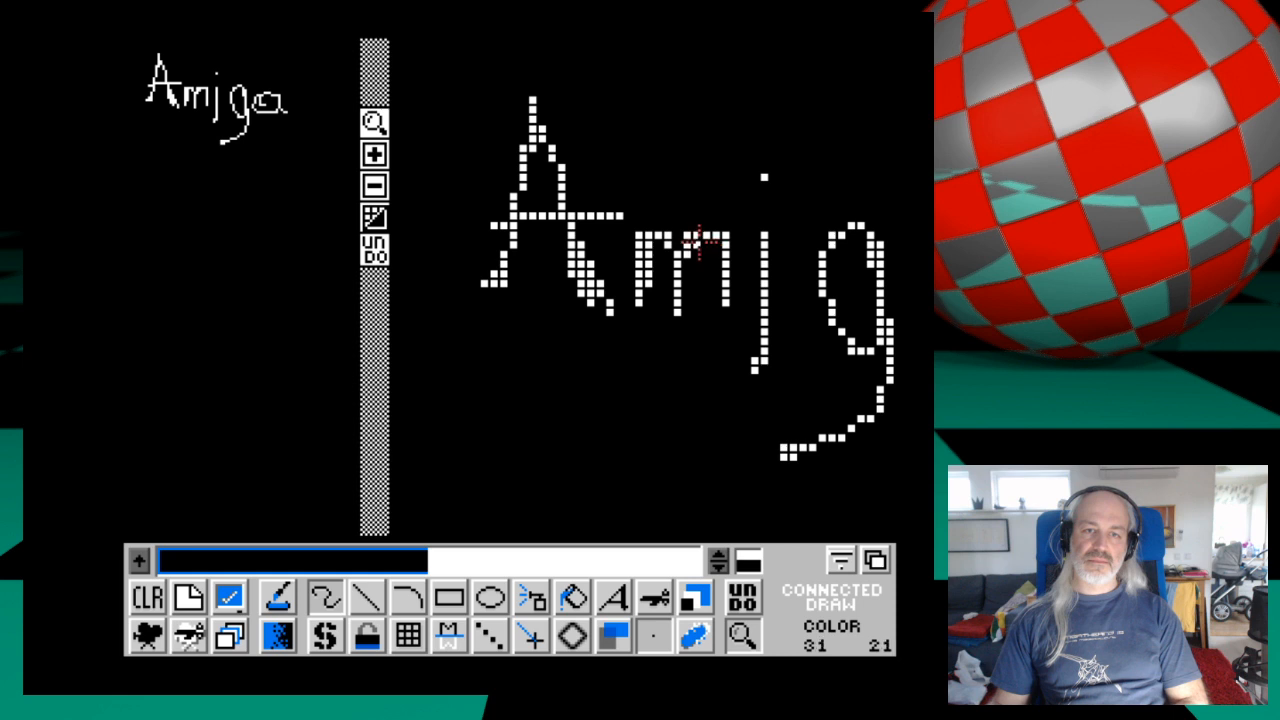
key("Right")
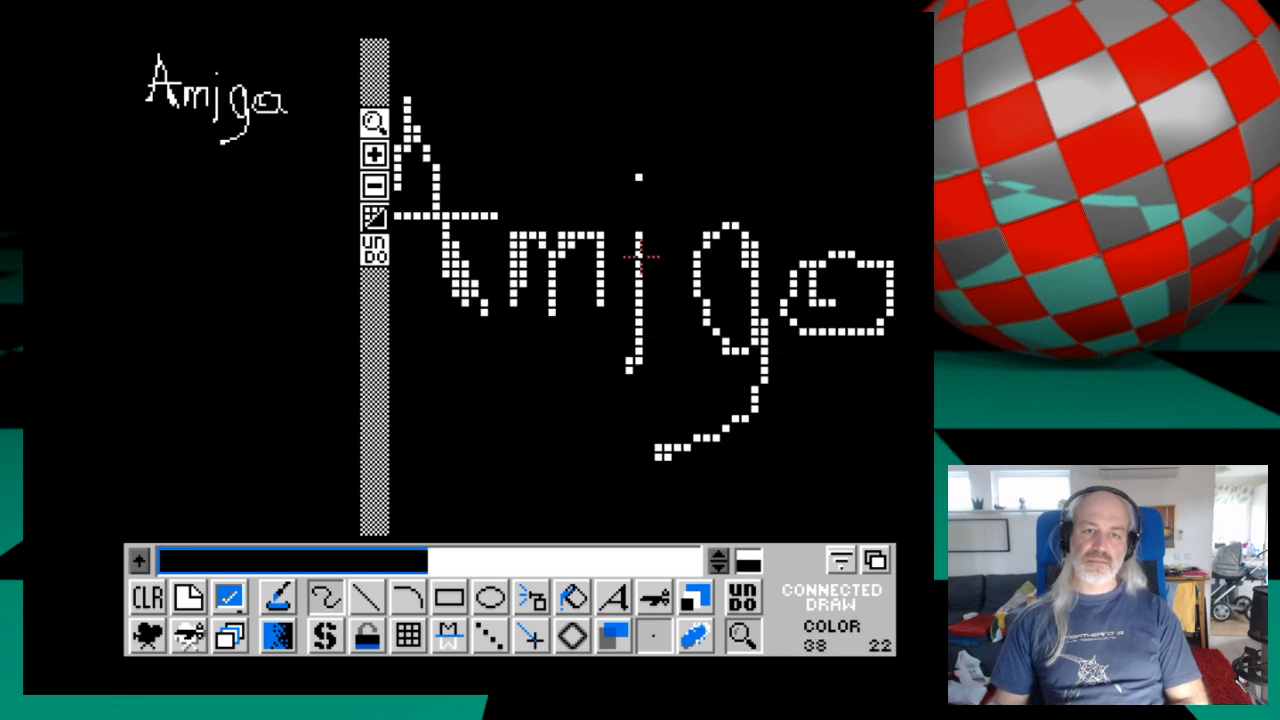
key("Right")
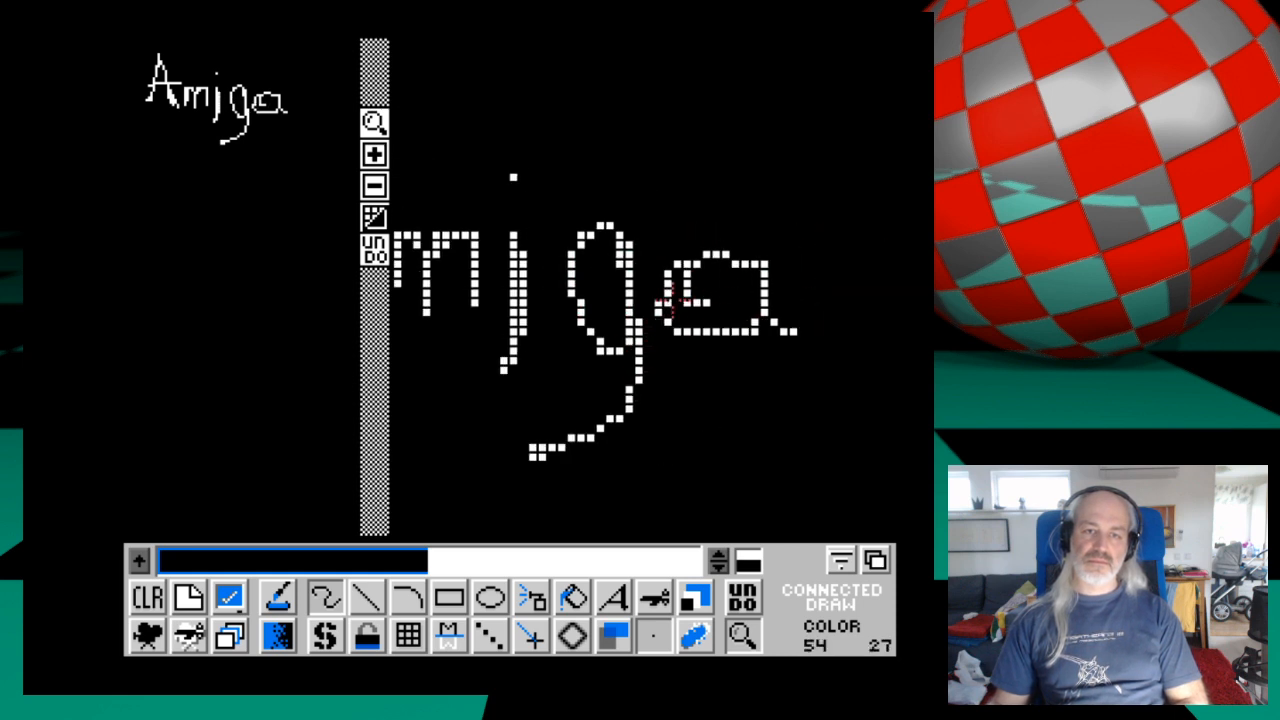
key("Left")
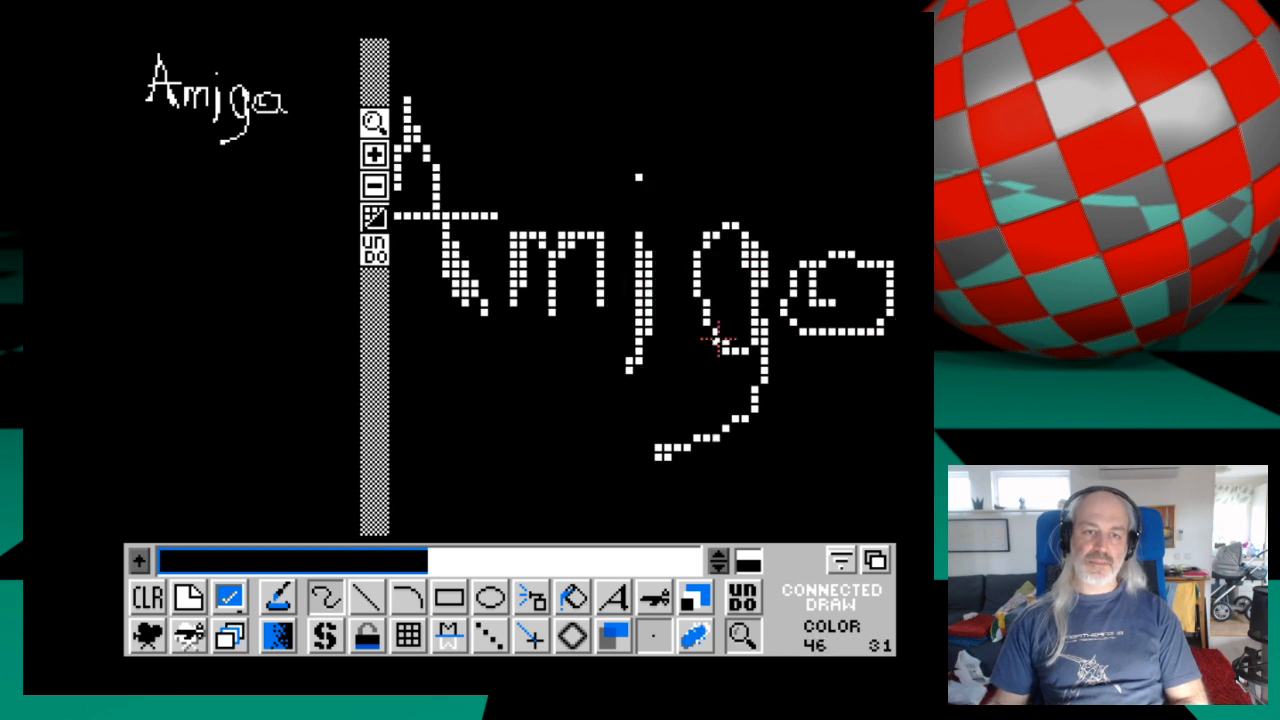
left_click(742, 636)
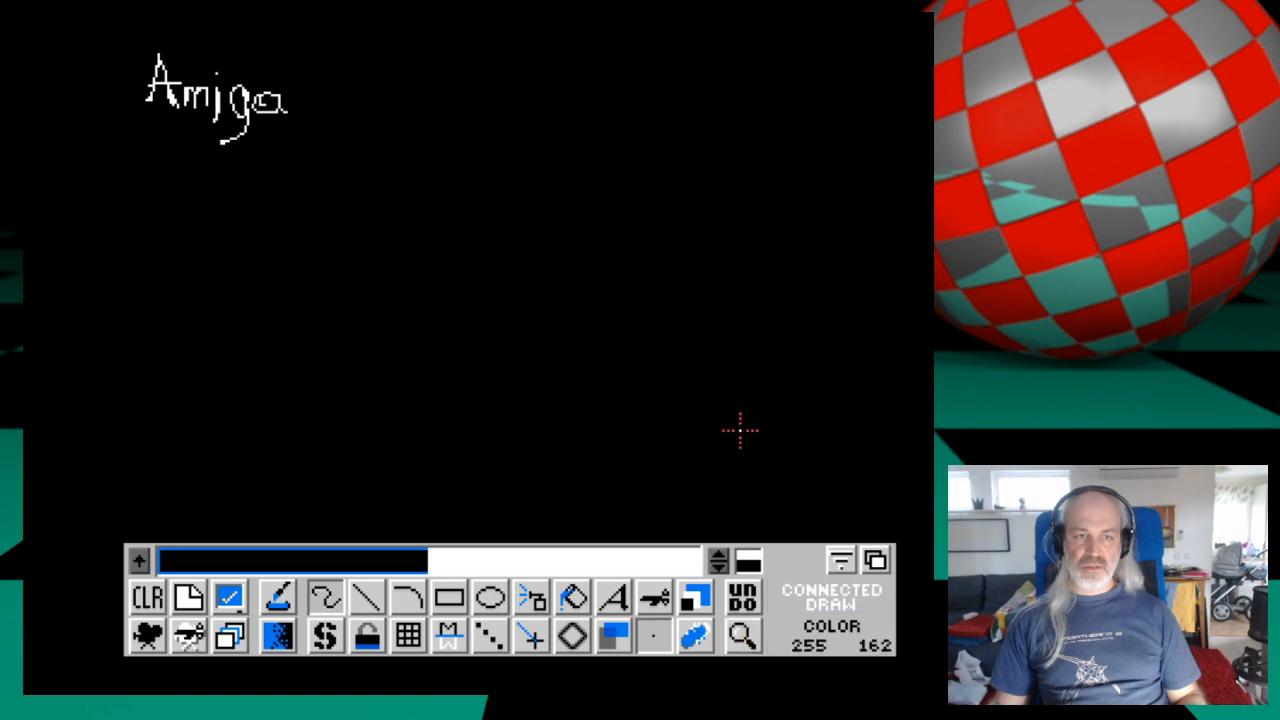
Cut the Amiga lettering as a brush about 77 by 51 pixels, undoing any trial stamp on the canvas.
left_click(654, 597)
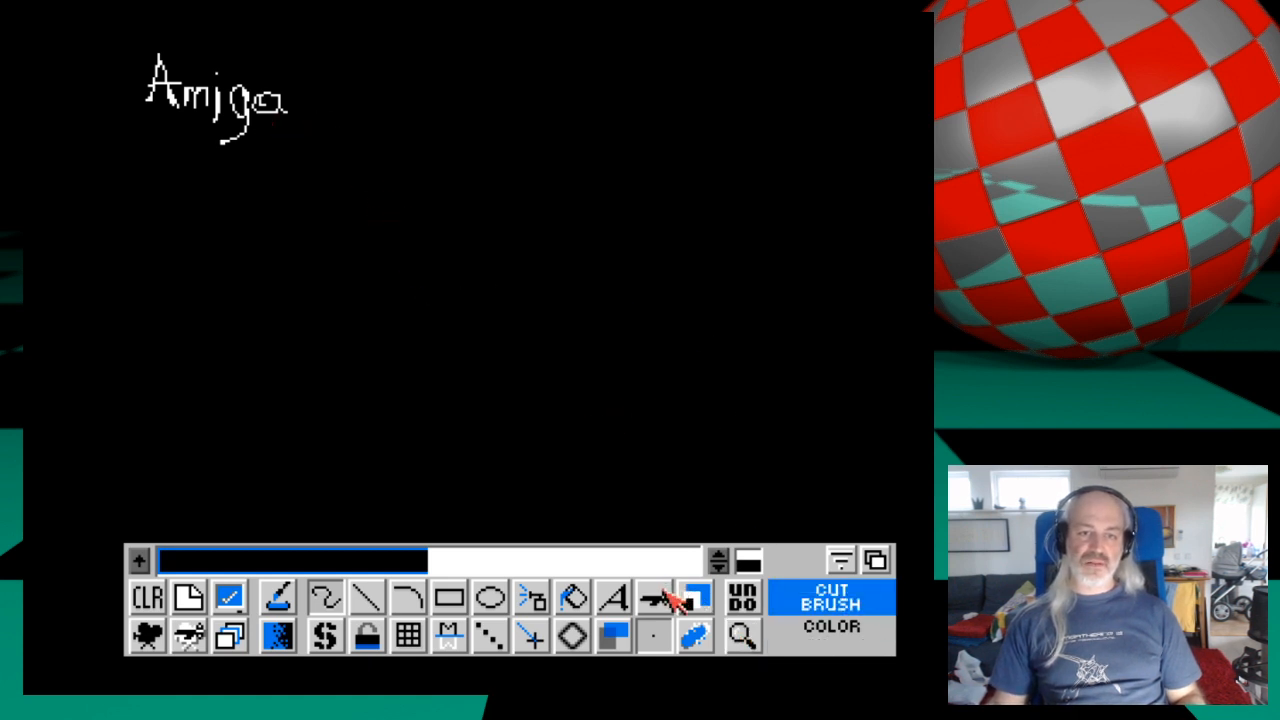
mouse_move(125, 41)
left_mouse_down()
mouse_move(269, 106)
mouse_move(308, 160)
left_mouse_up()
left_click_drag(427, 204, 516, 259)
key("u")
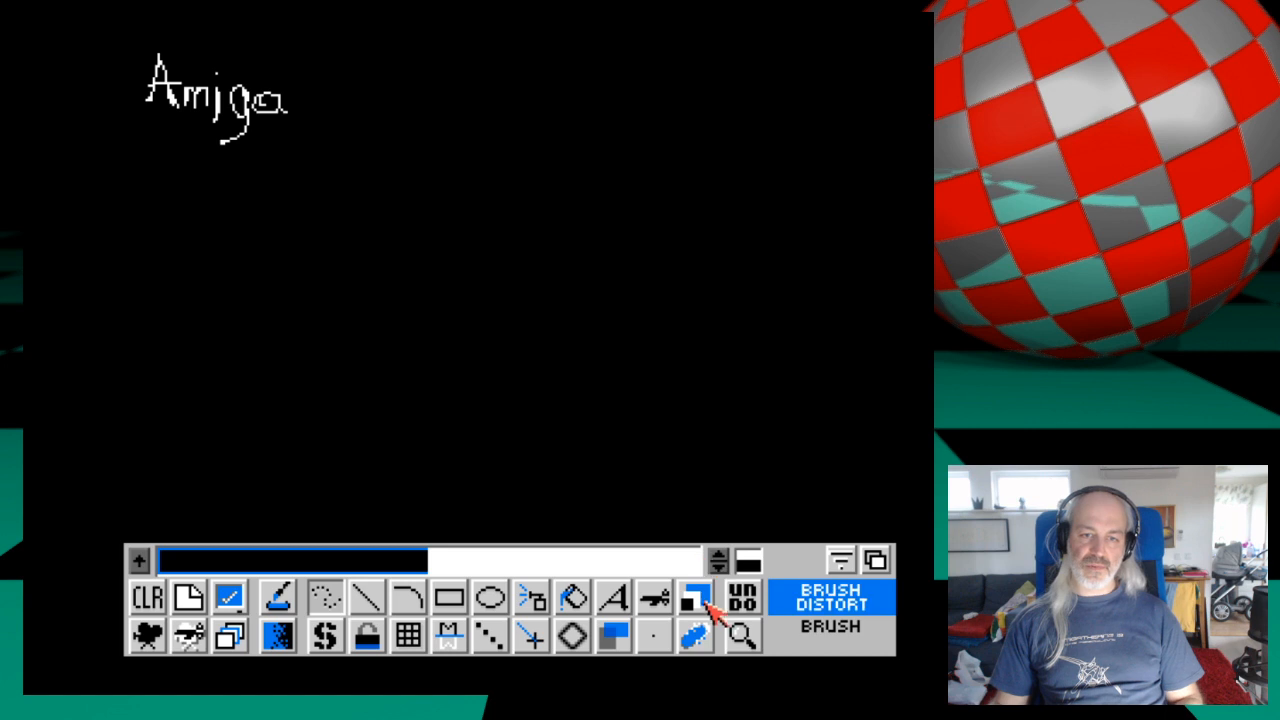
right_click(653, 600)
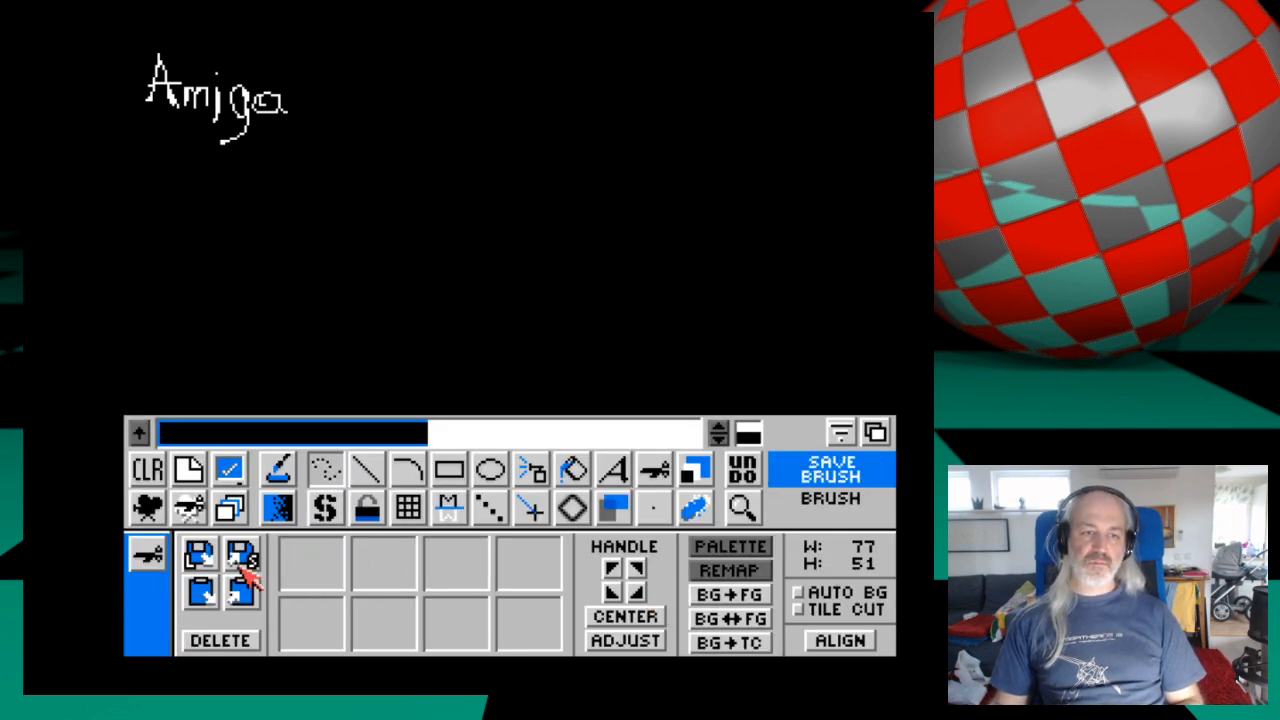
left_click(147, 562)
Double the brush's size and stamp the enlarged Amiga lettering beside and below the original.
right_click(690, 598)
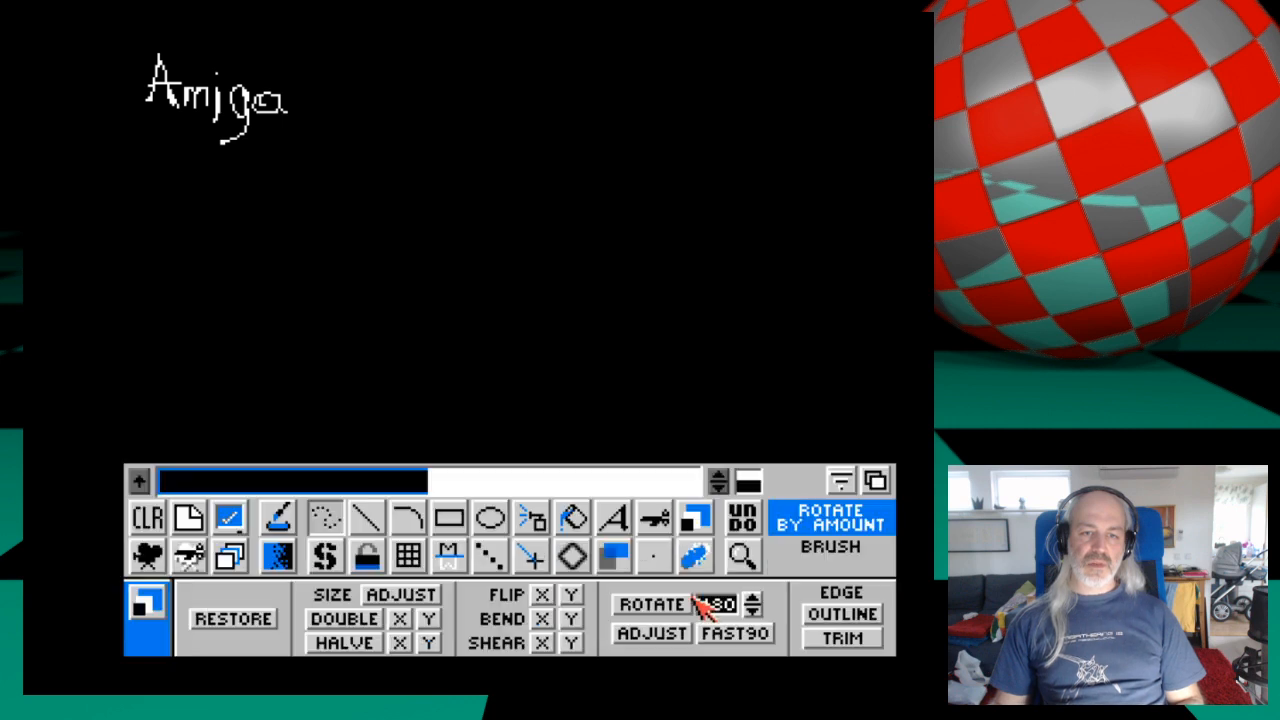
left_click(371, 629)
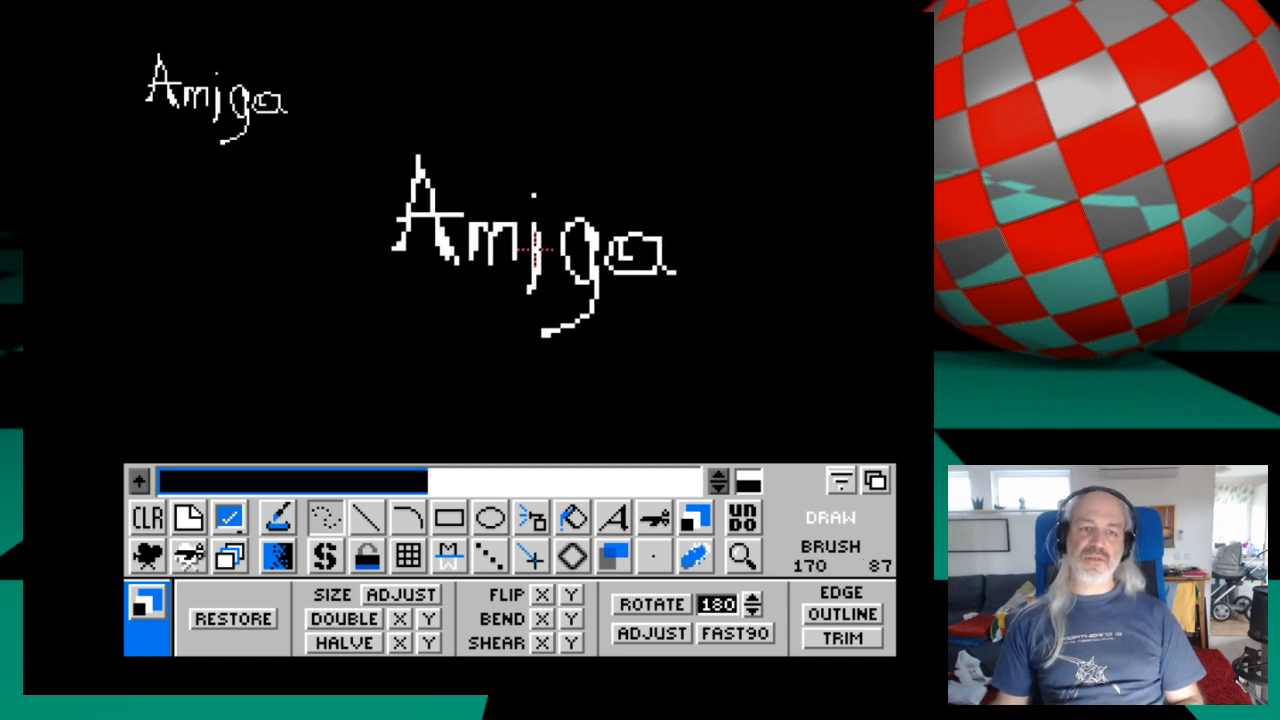
left_click(558, 201)
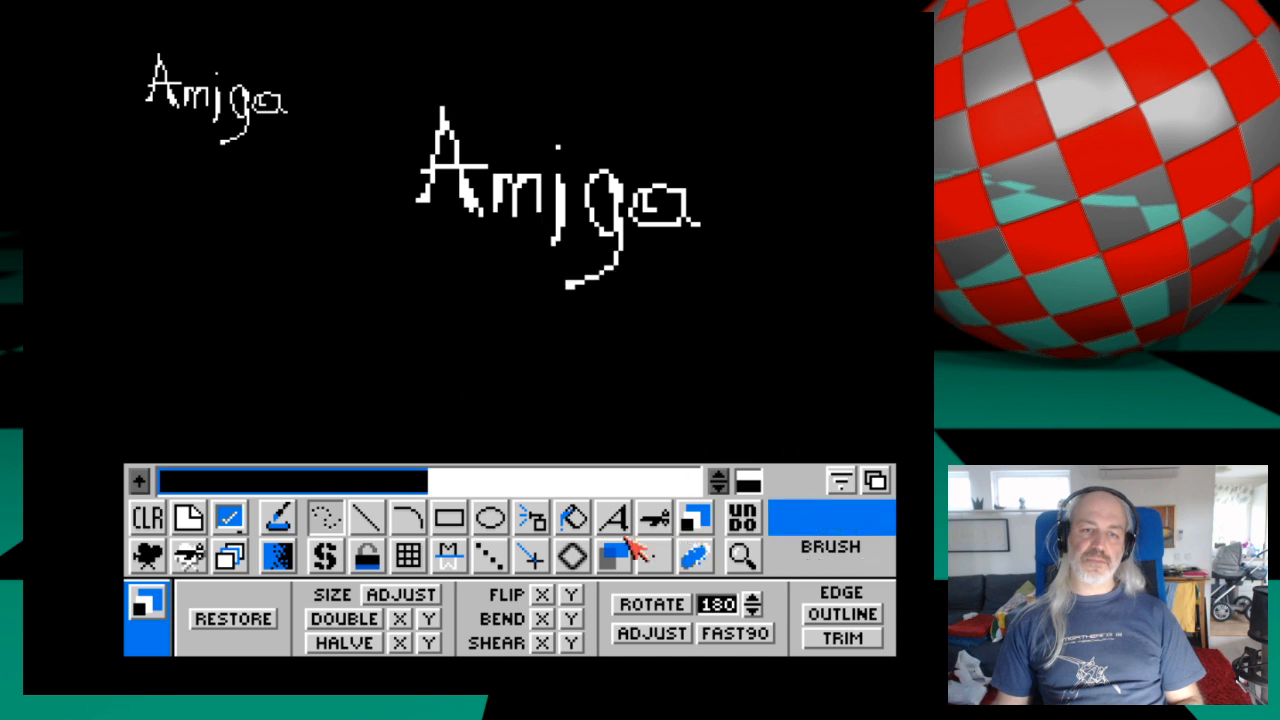
left_click(150, 598)
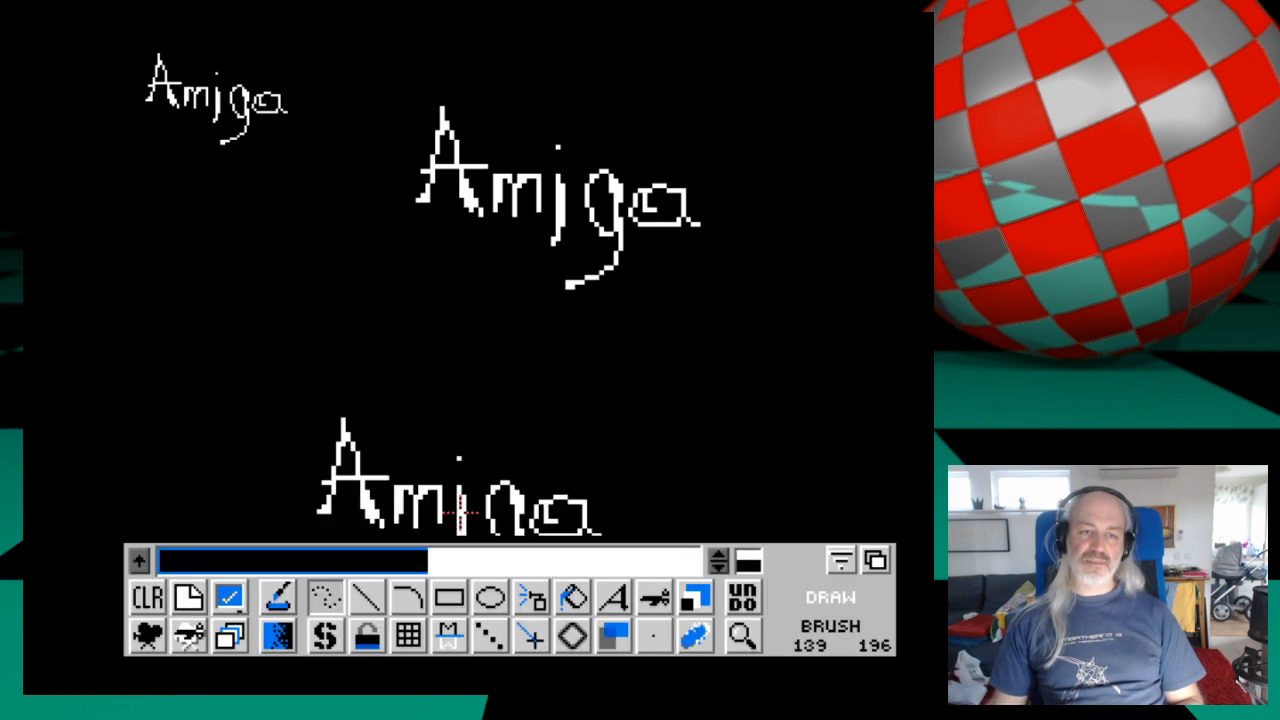
Cut the enlarged Amiga lettering as a brush about 131 by 87 pixels.
left_click(657, 600)
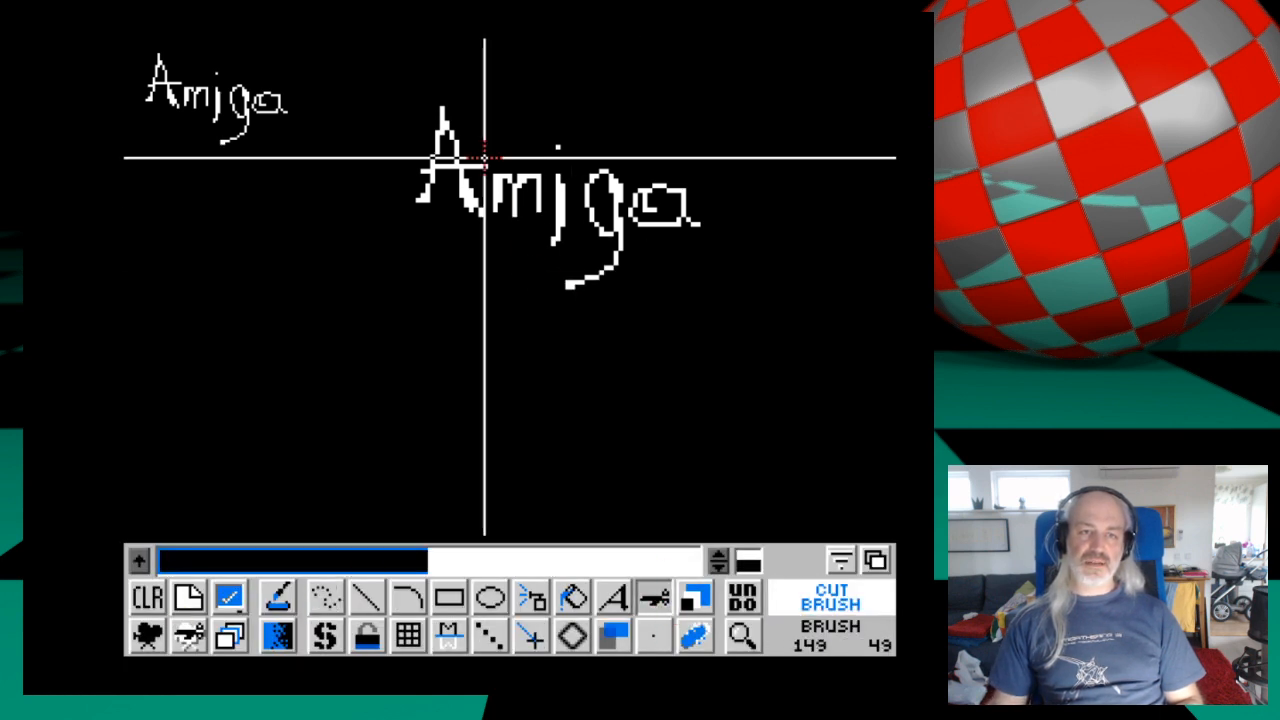
mouse_move(405, 99)
left_mouse_down()
mouse_move(666, 286)
mouse_move(716, 302)
left_mouse_up()
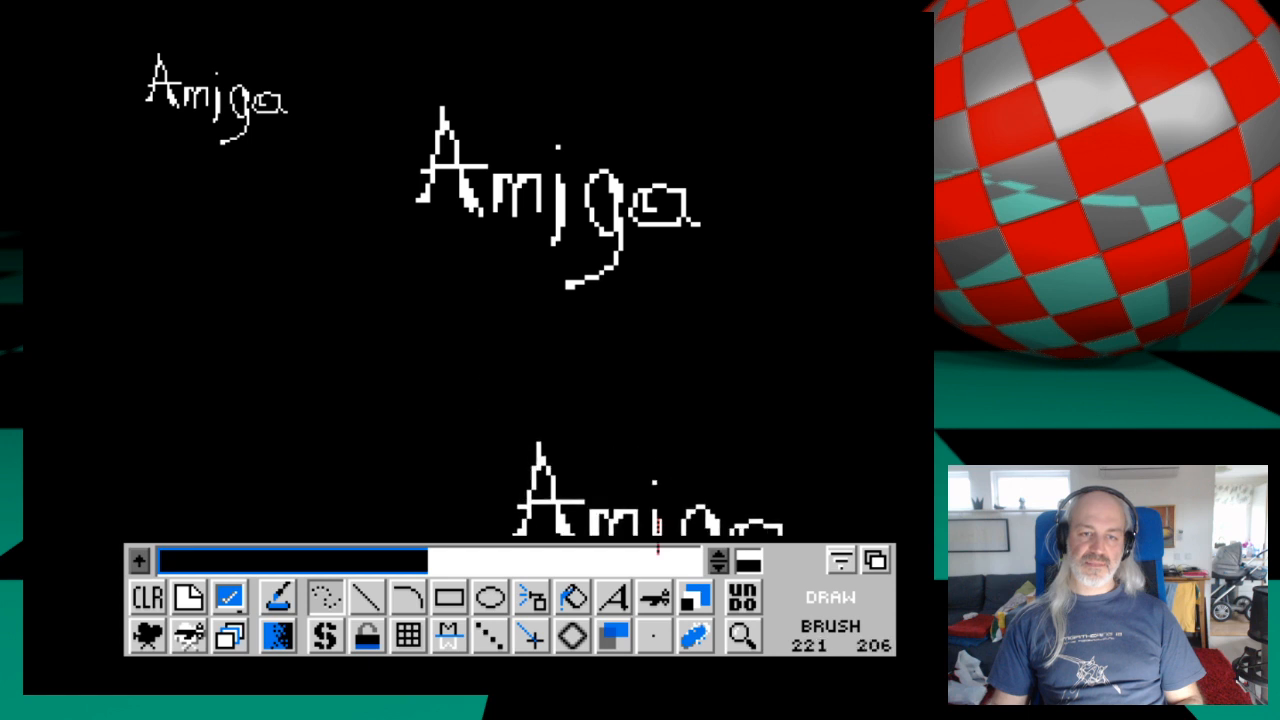
left_click(662, 598)
Save the enlarged Amiga brush as Amiga_pixelArt in the Graphics:3D/Logos drawer.
right_click(662, 598)
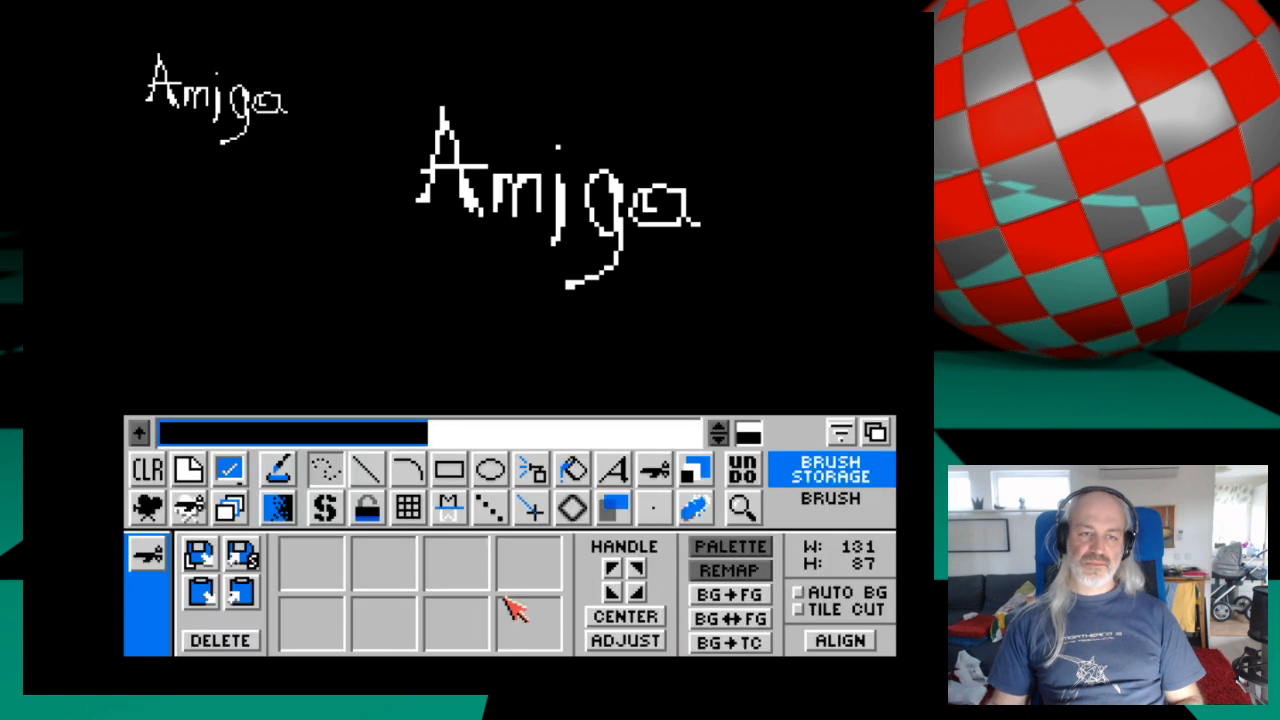
left_click(231, 565)
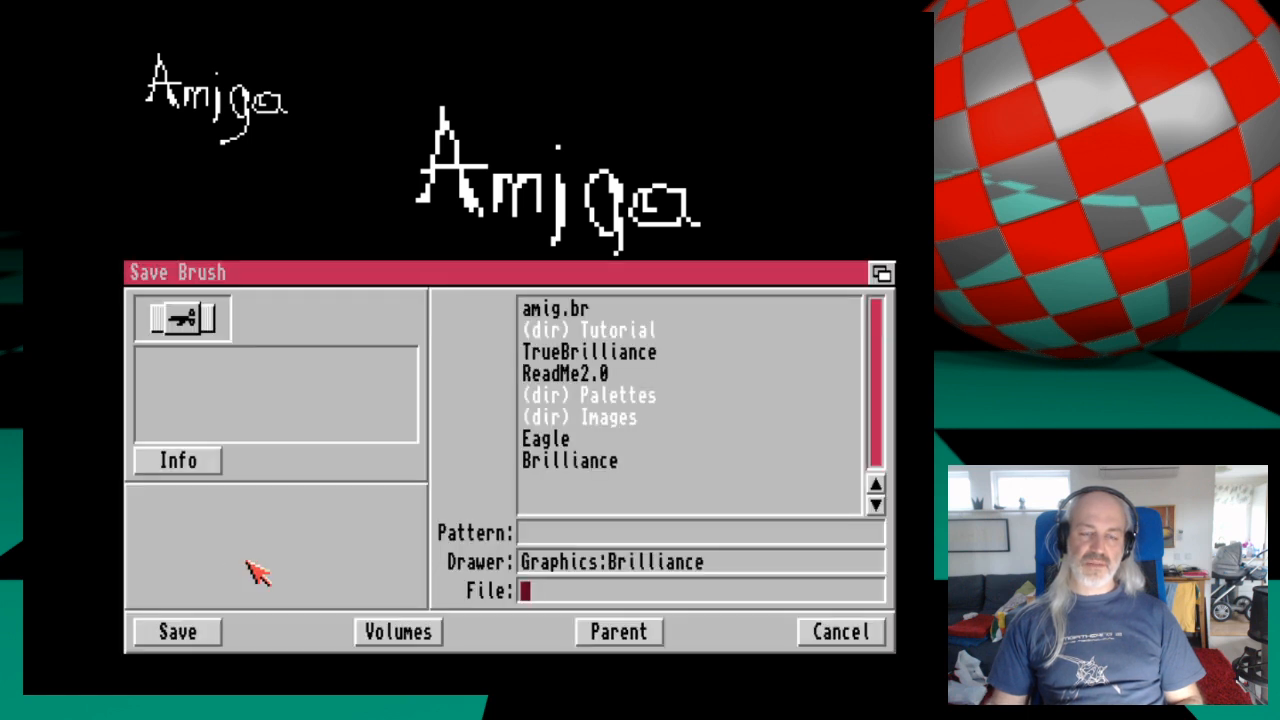
left_click(420, 636)
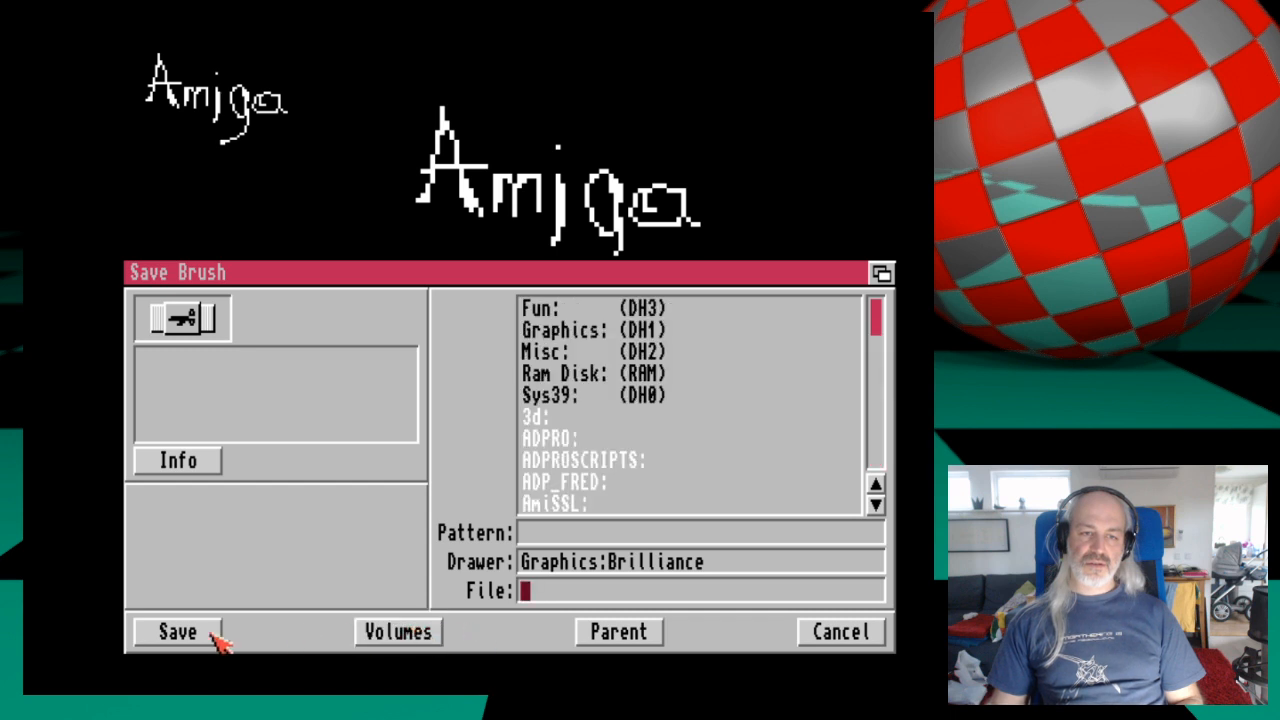
left_click(545, 418)
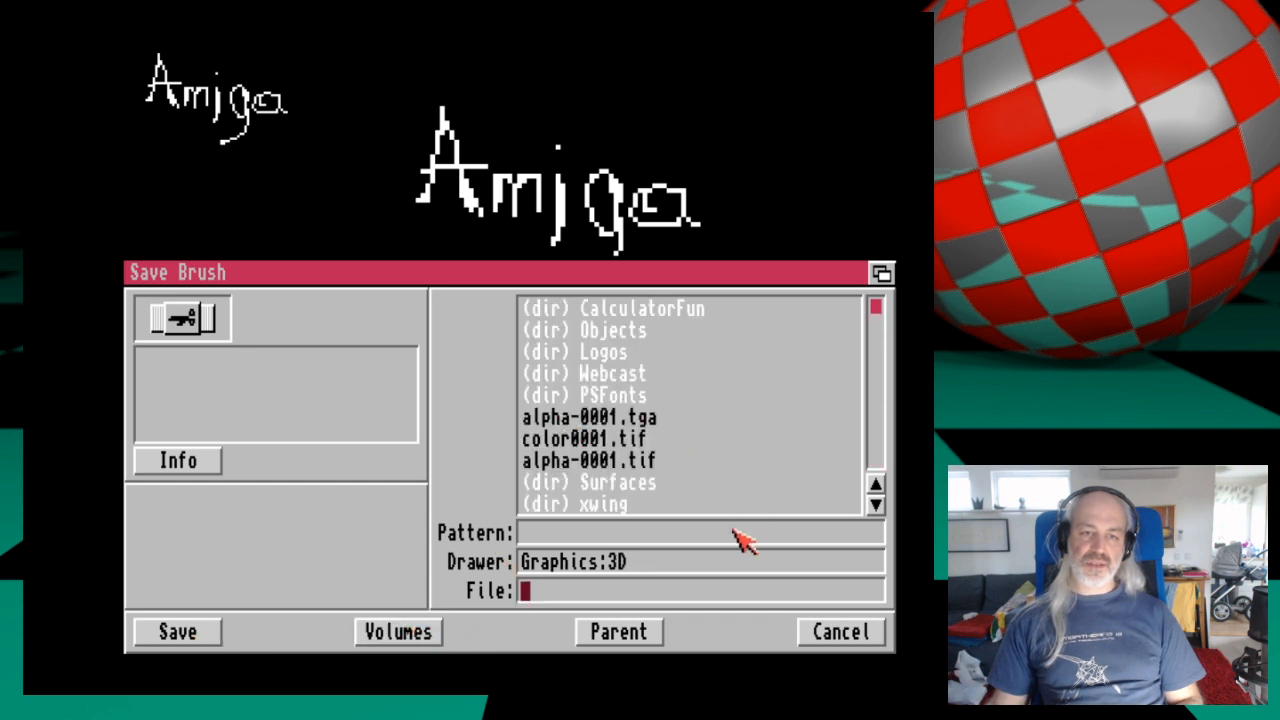
type("logo")
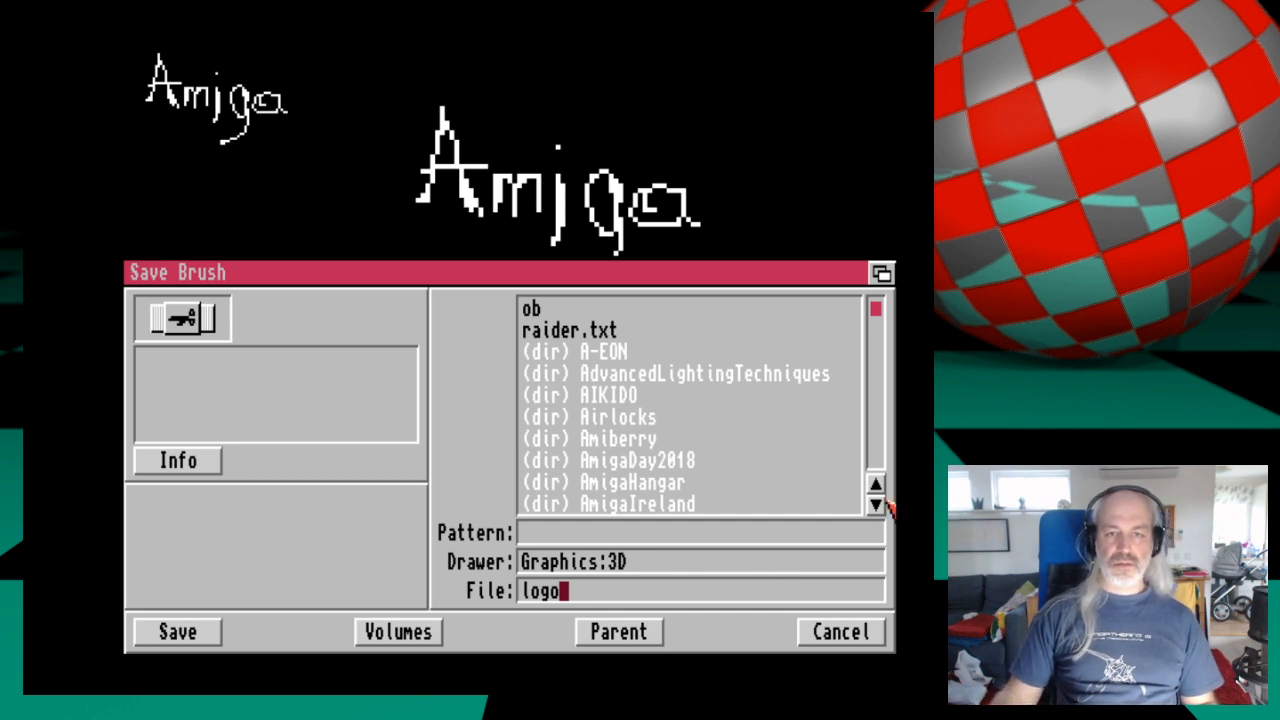
left_click_drag(879, 466, 879, 466)
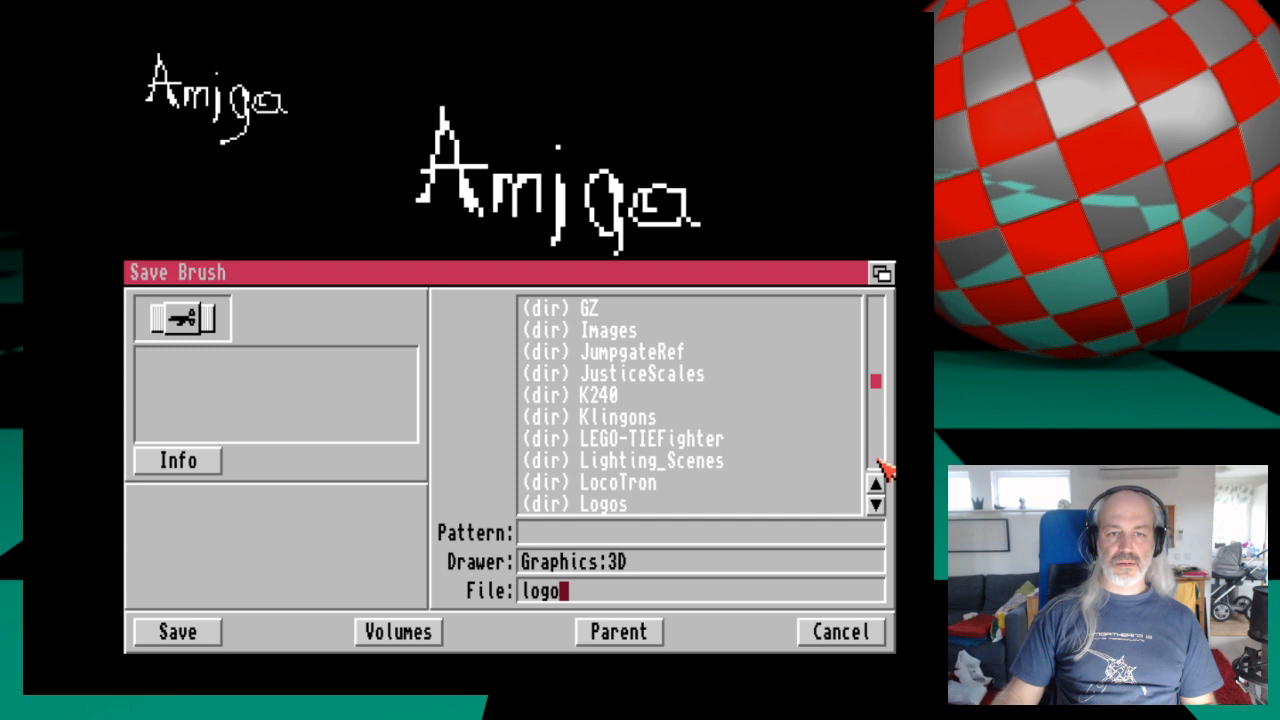
left_click(768, 504)
key("BackSpace")
key("BackSpace")
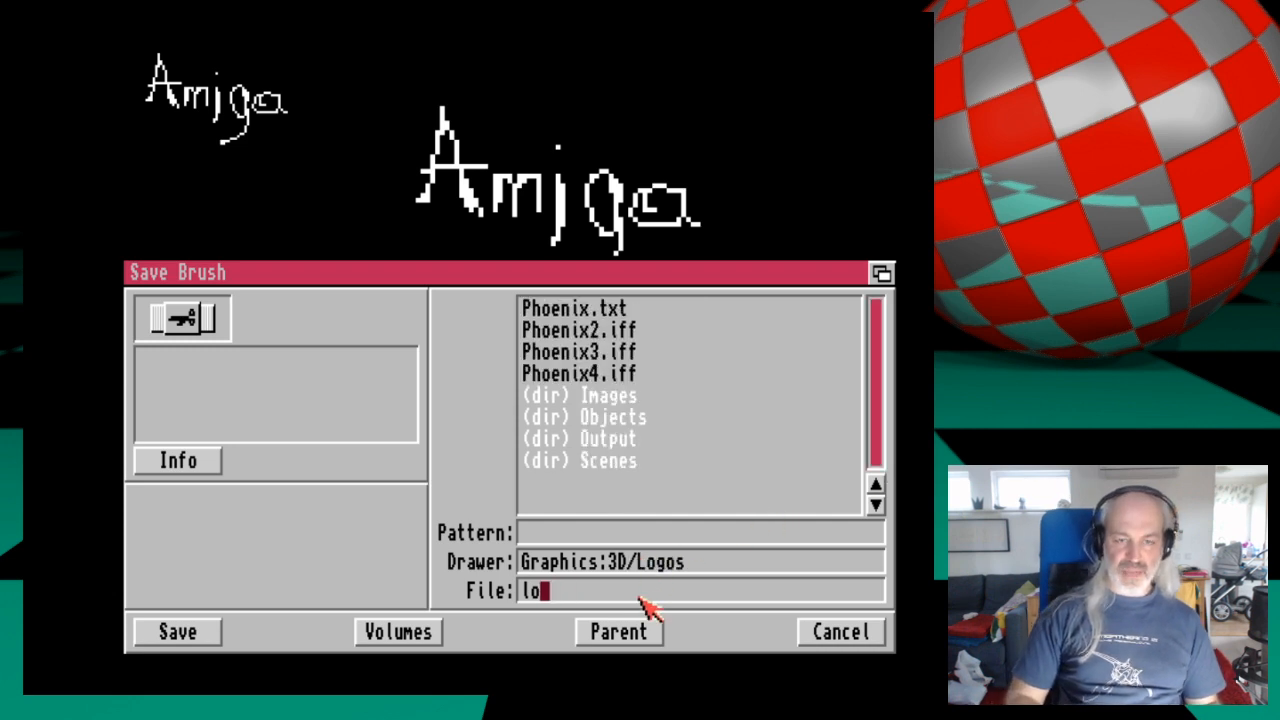
type("Amig")
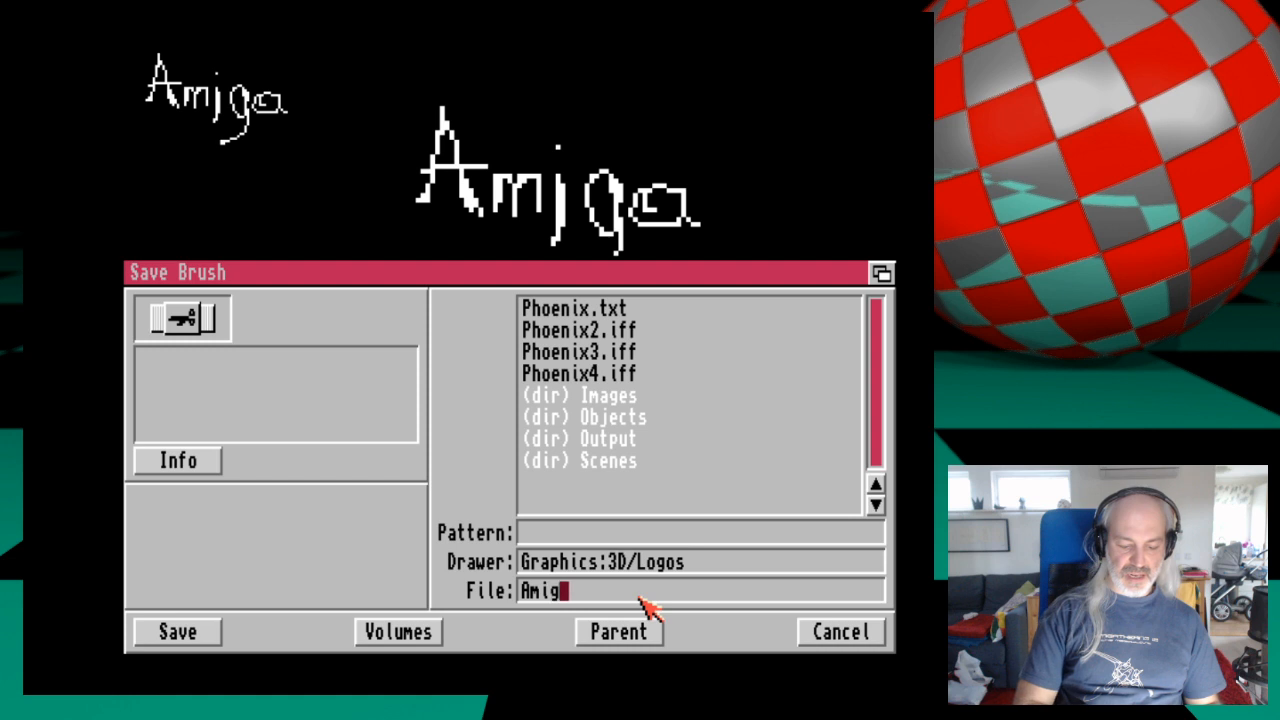
type("a_pixelArt")
key("Return")
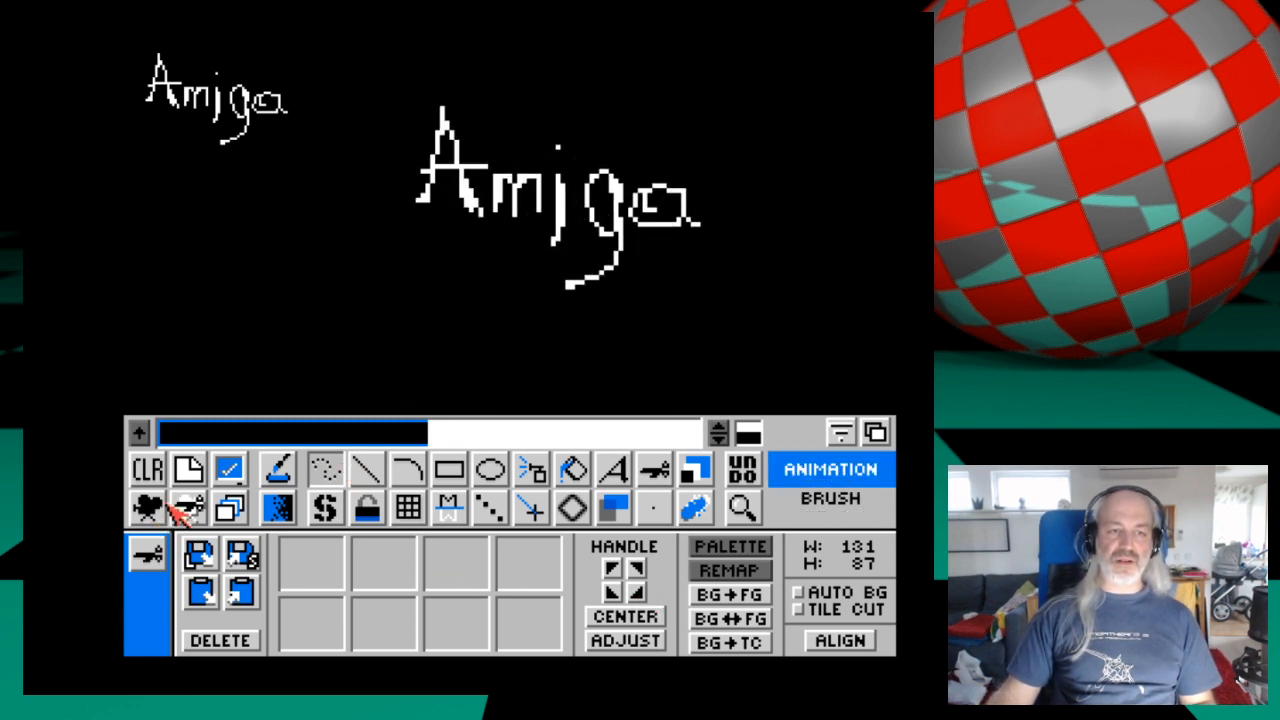
Quit Brilliance and switch from Workbench to LightWave Modeler.
left_click(195, 472)
left_click(225, 516)
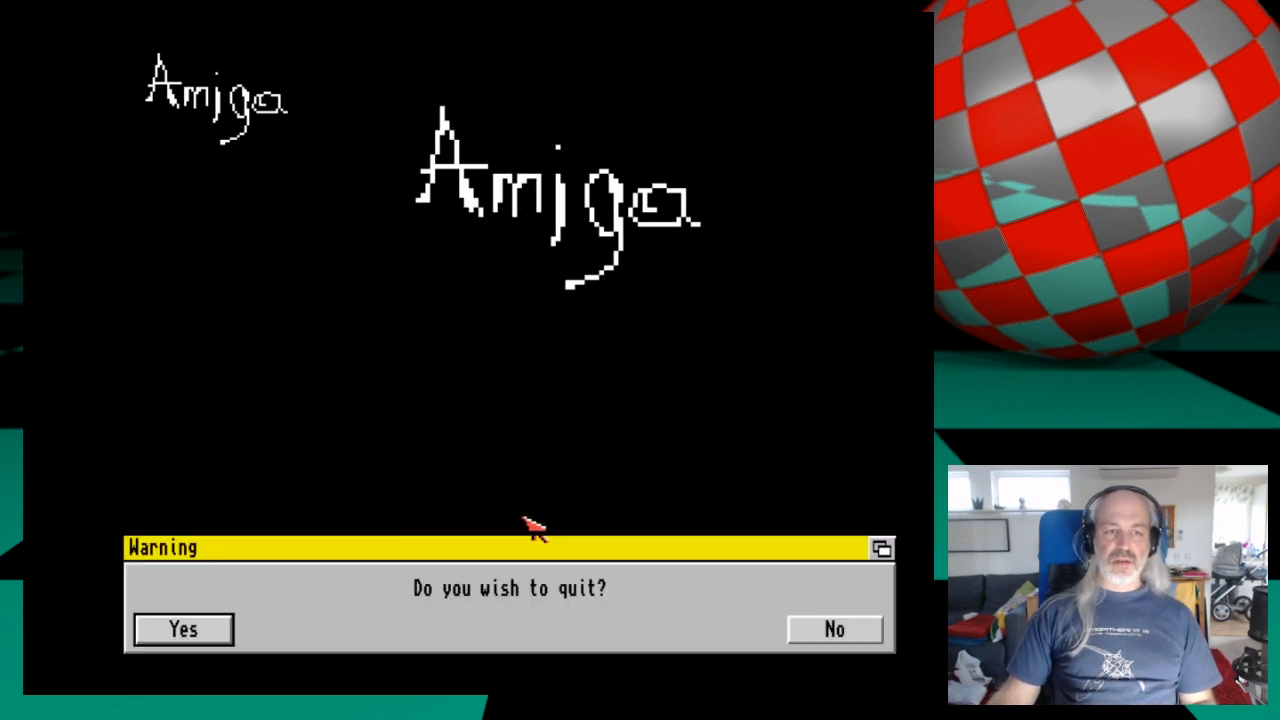
left_click(180, 638)
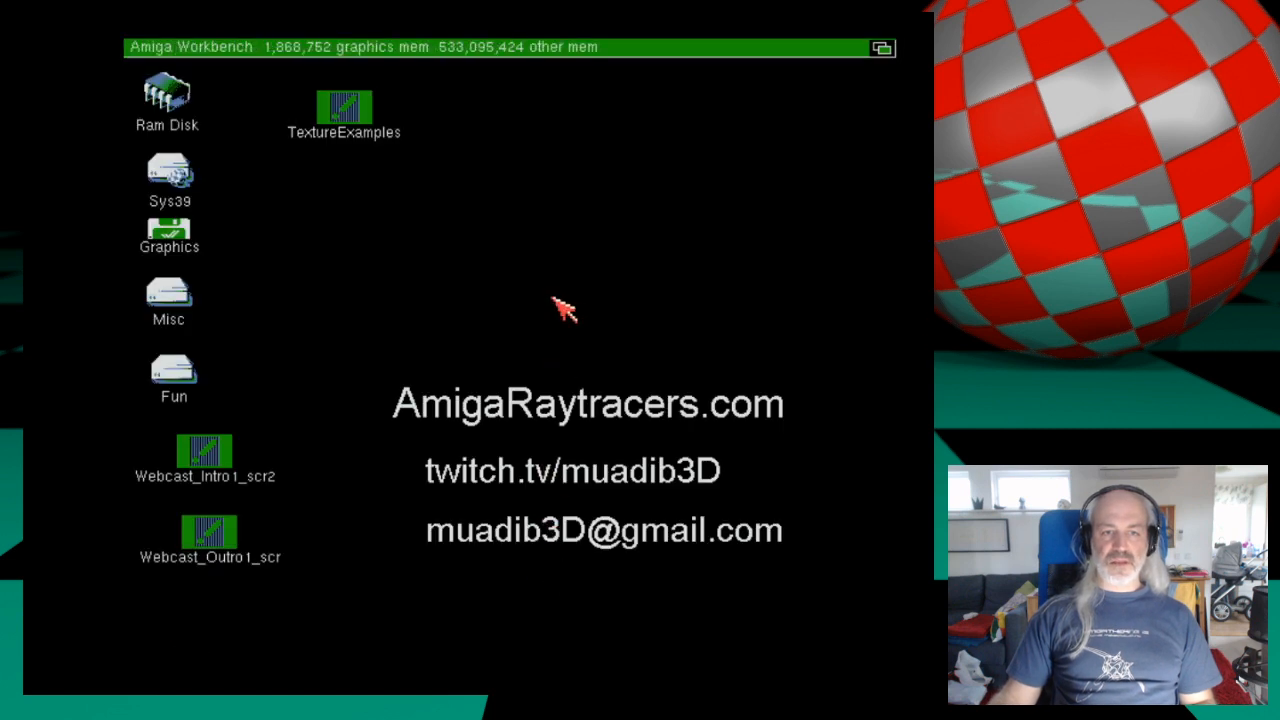
right_click_drag(535, 50, 628, 64)
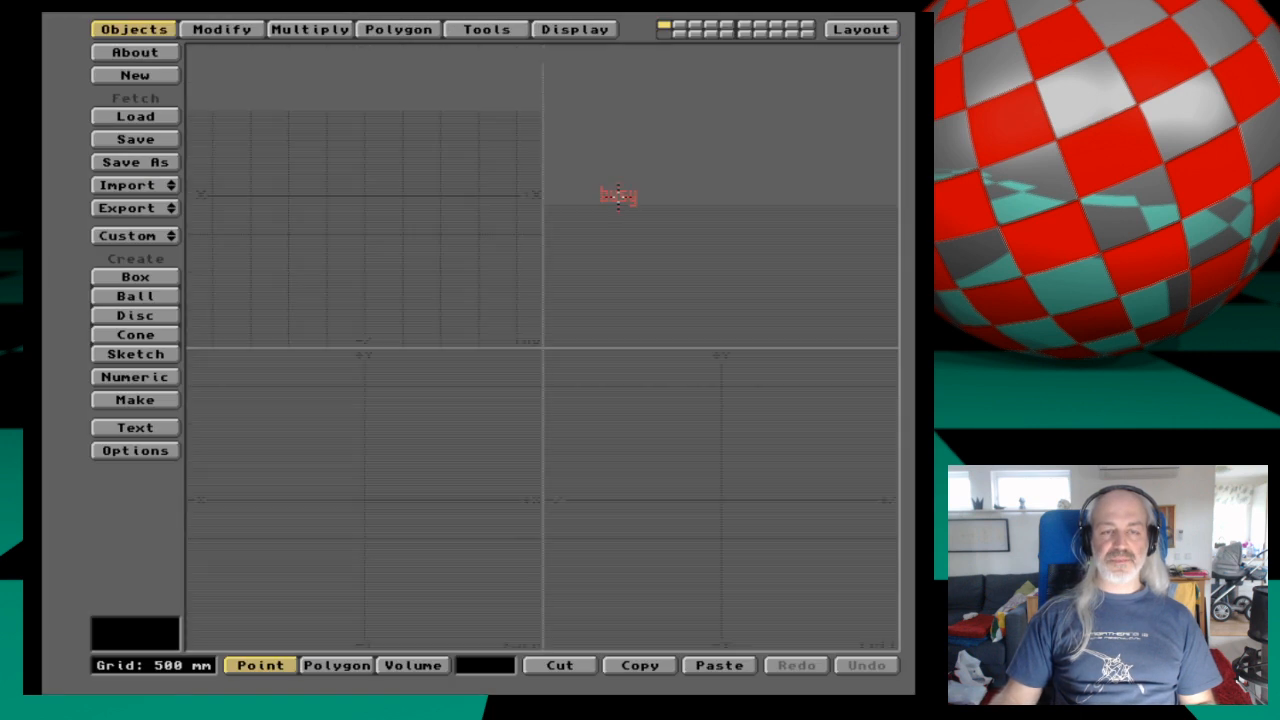
Load Amiga_pixelArt from the 3d:Logos drawer as the backdrop image on the X axis.
left_click(578, 29)
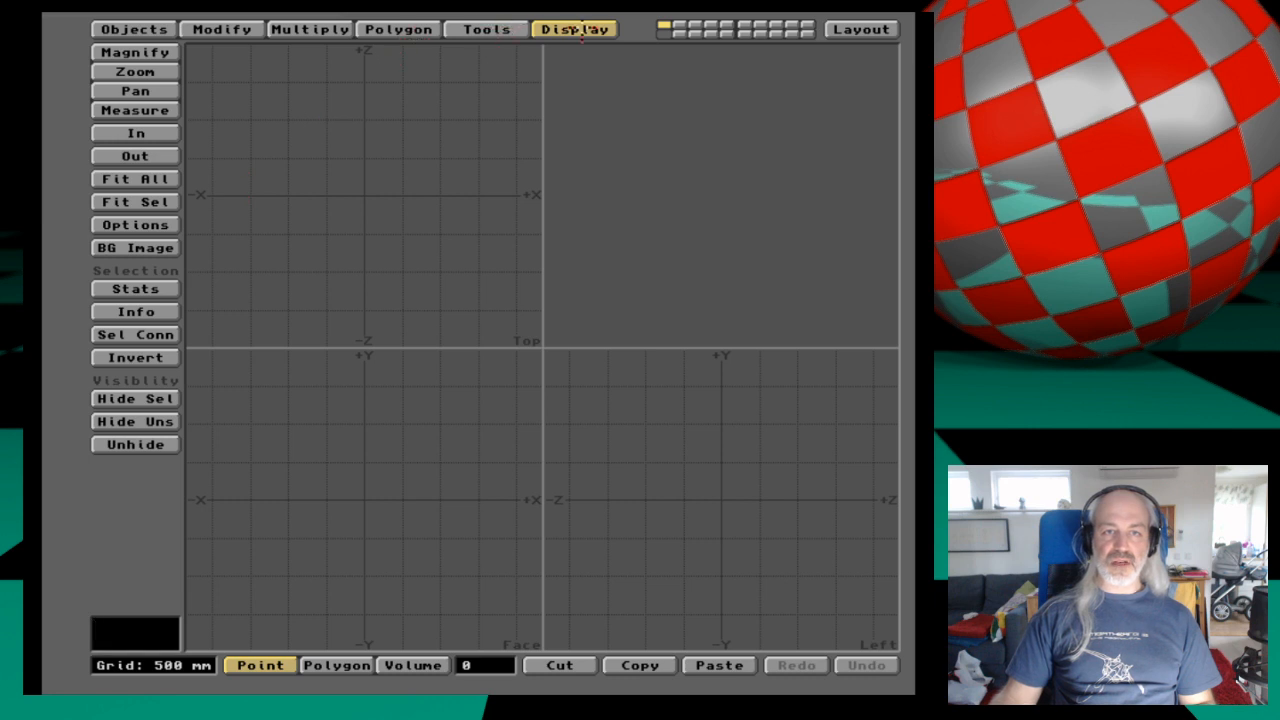
left_click(148, 250)
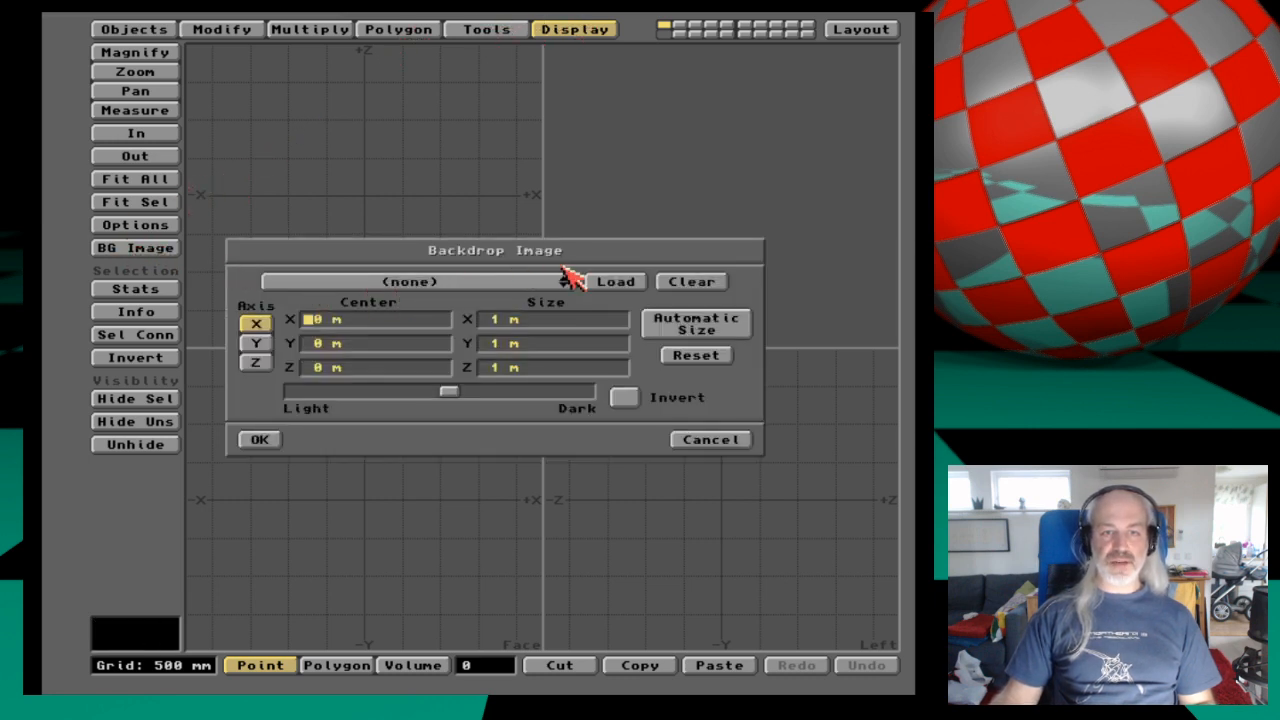
left_click(614, 283)
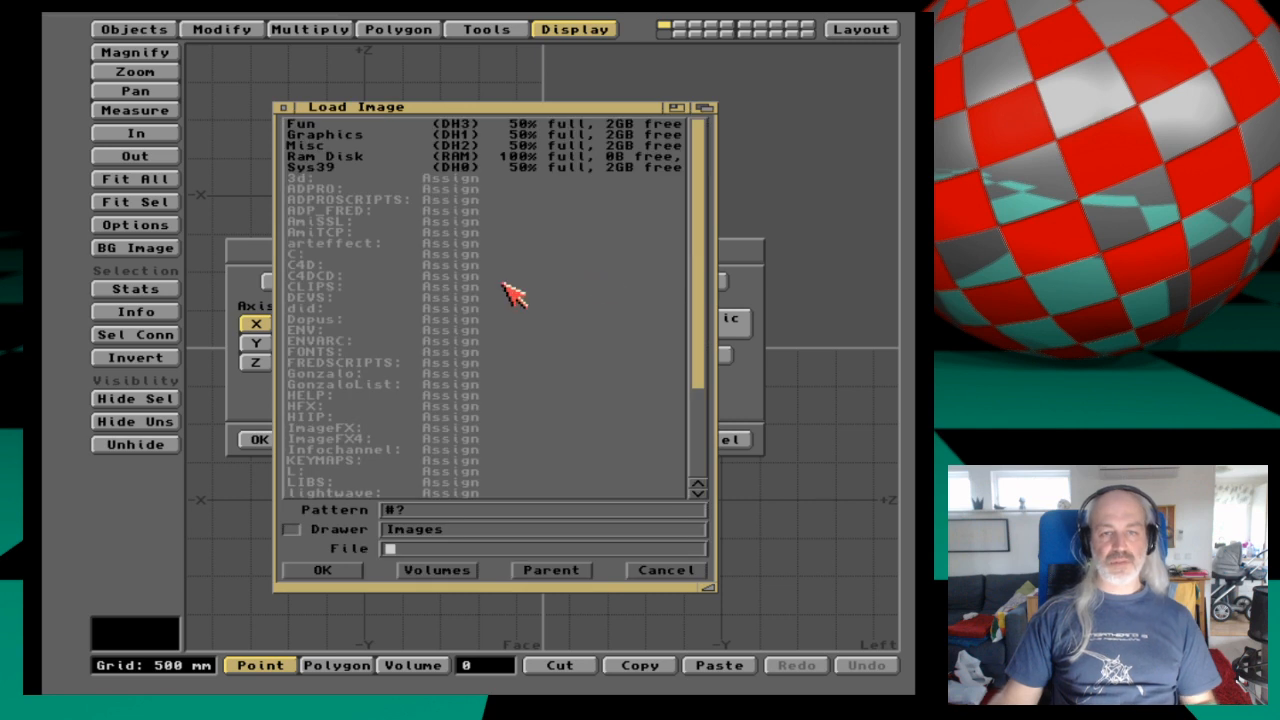
left_click(322, 178)
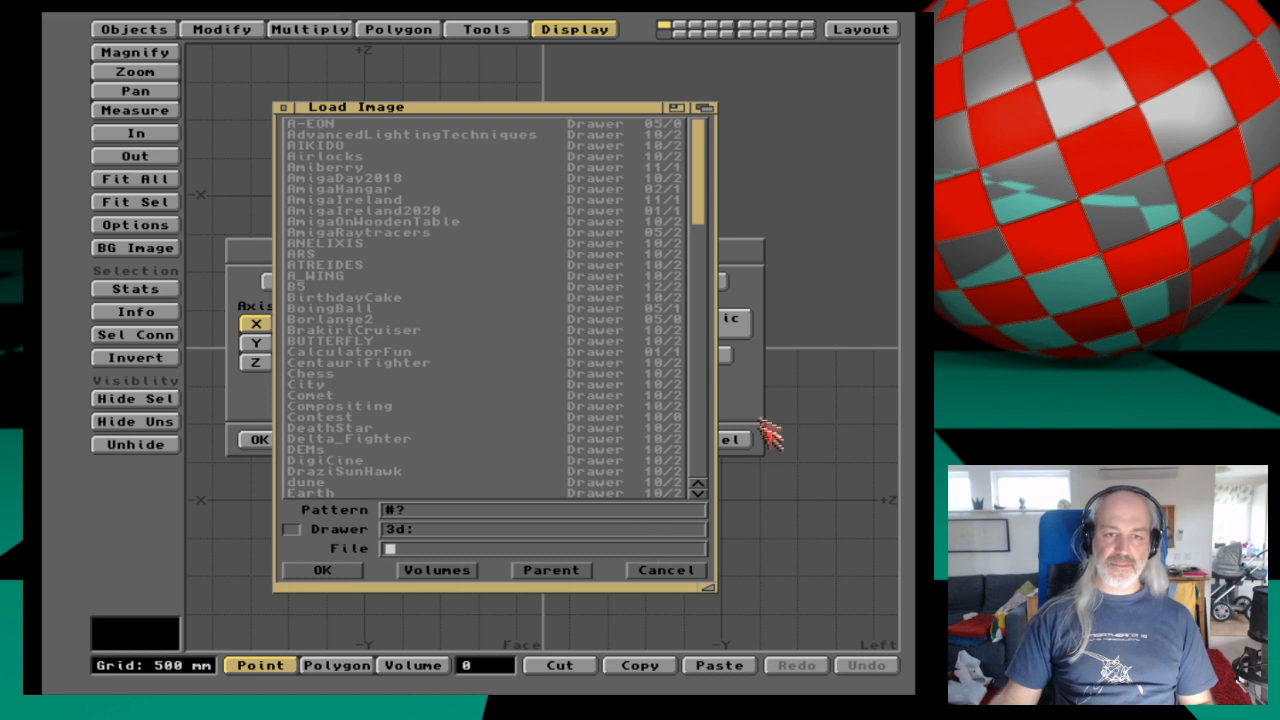
left_click_drag(704, 196, 715, 322)
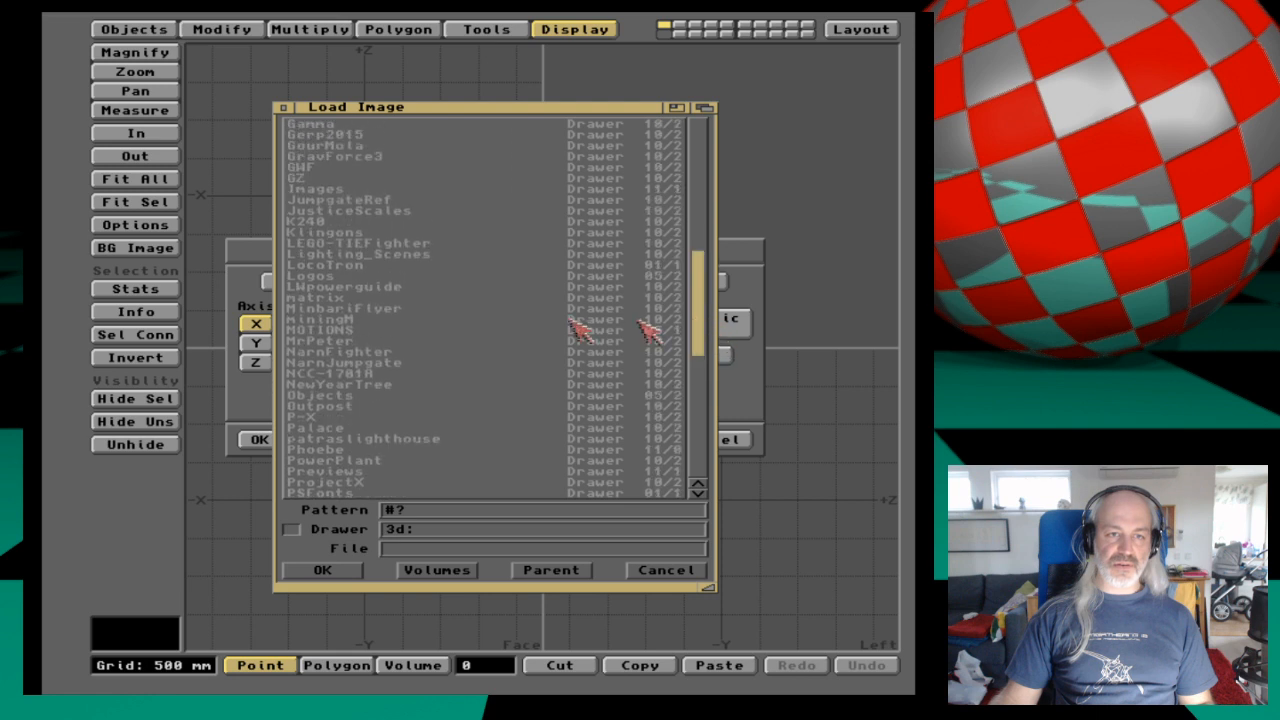
left_click(335, 279)
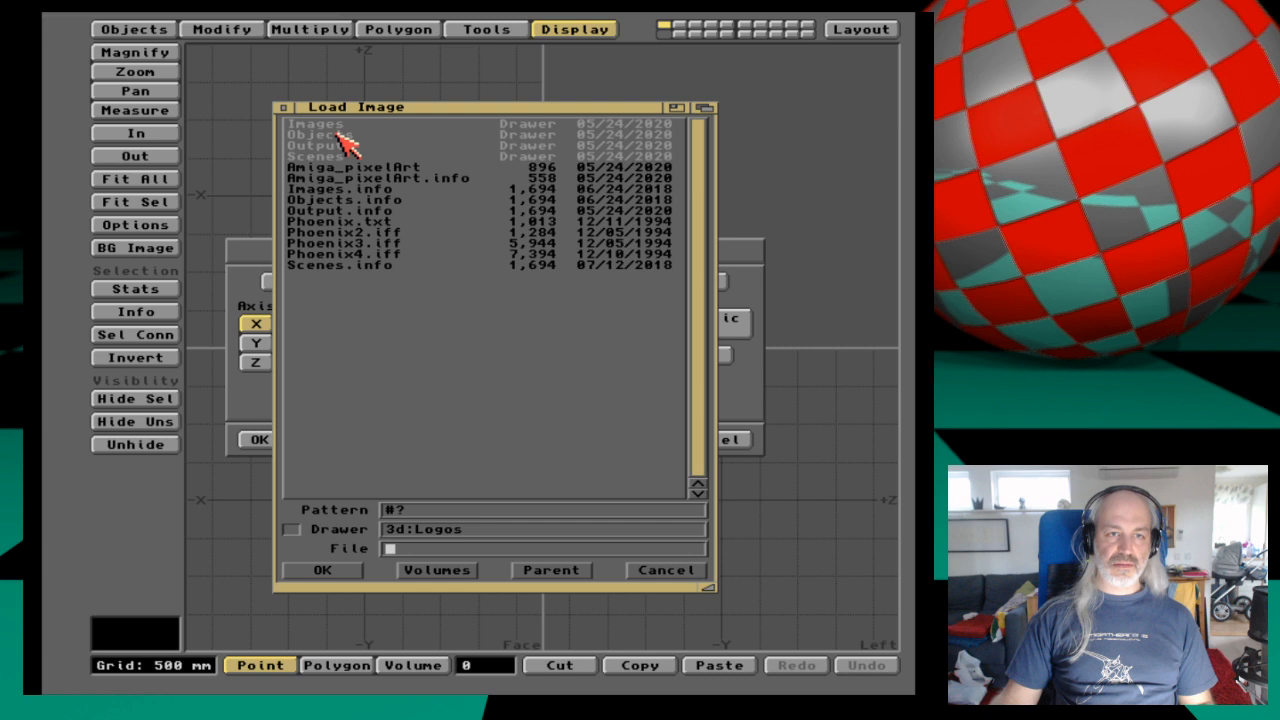
double_click(402, 167)
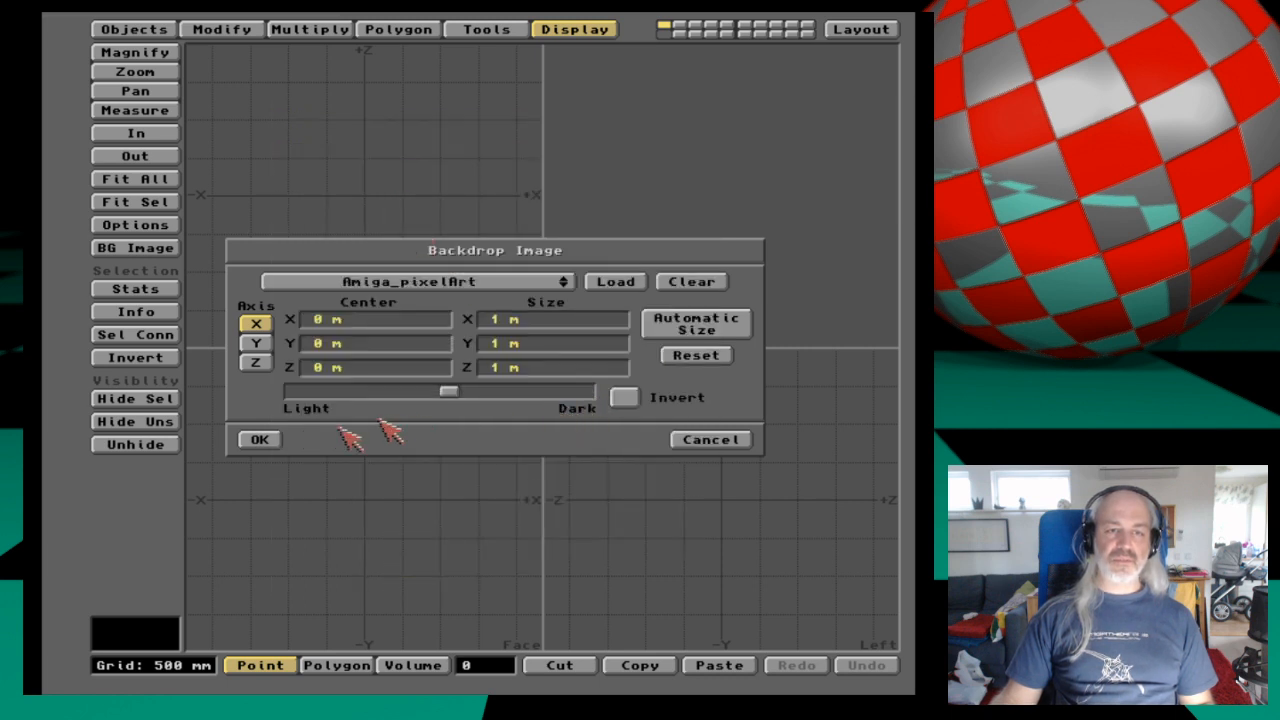
left_click(258, 441)
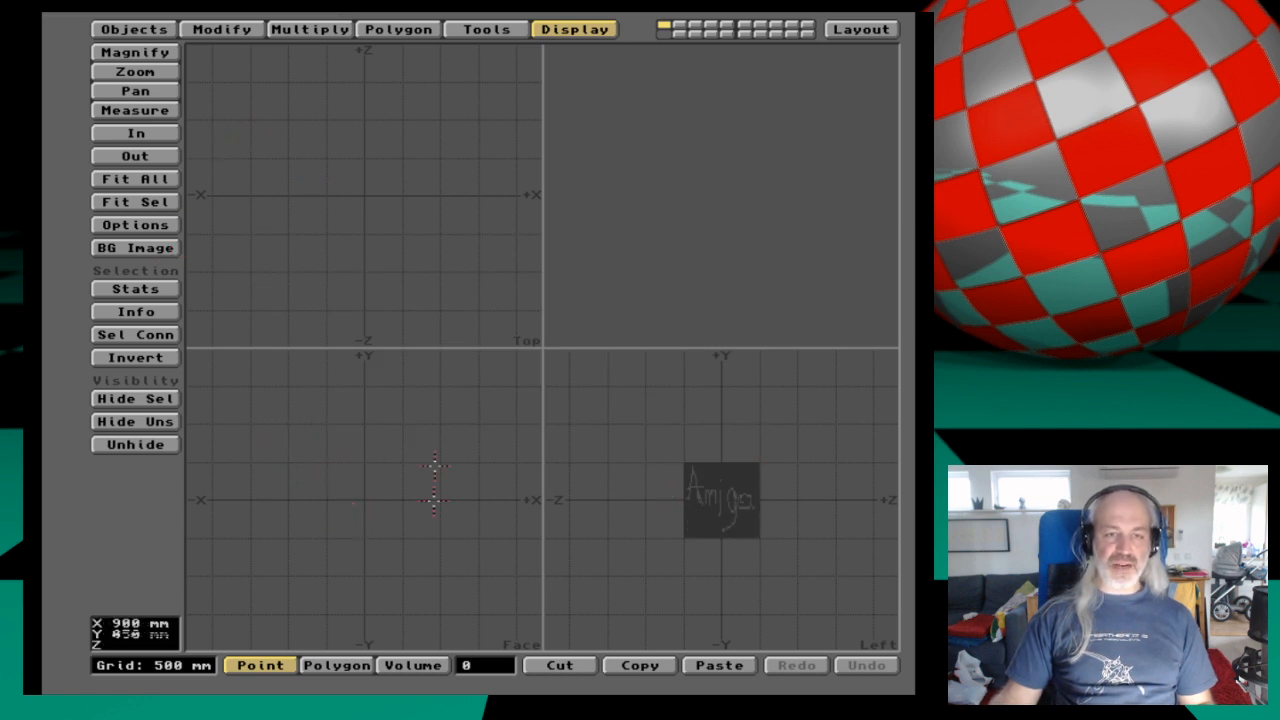
Switch the Amiga backdrop image to the Z axis and set its brightness to the lightest level.
left_click(153, 248)
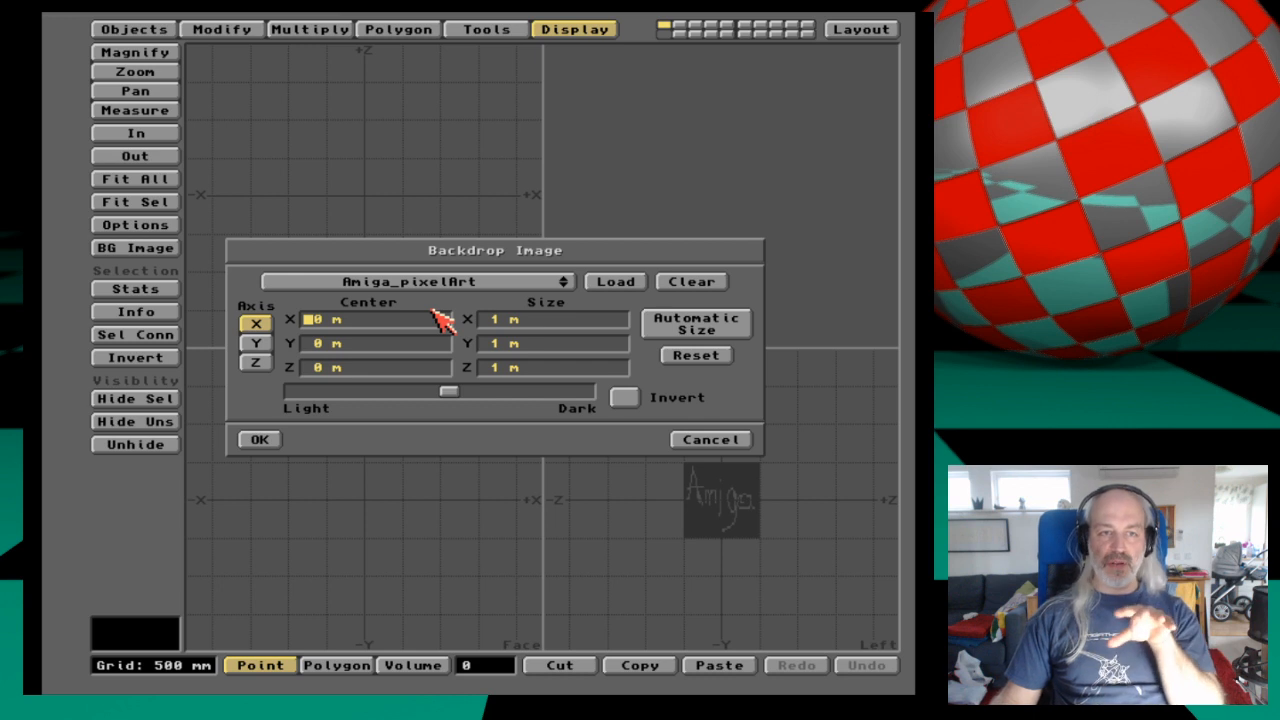
left_click(258, 364)
left_click_drag(451, 394, 263, 418)
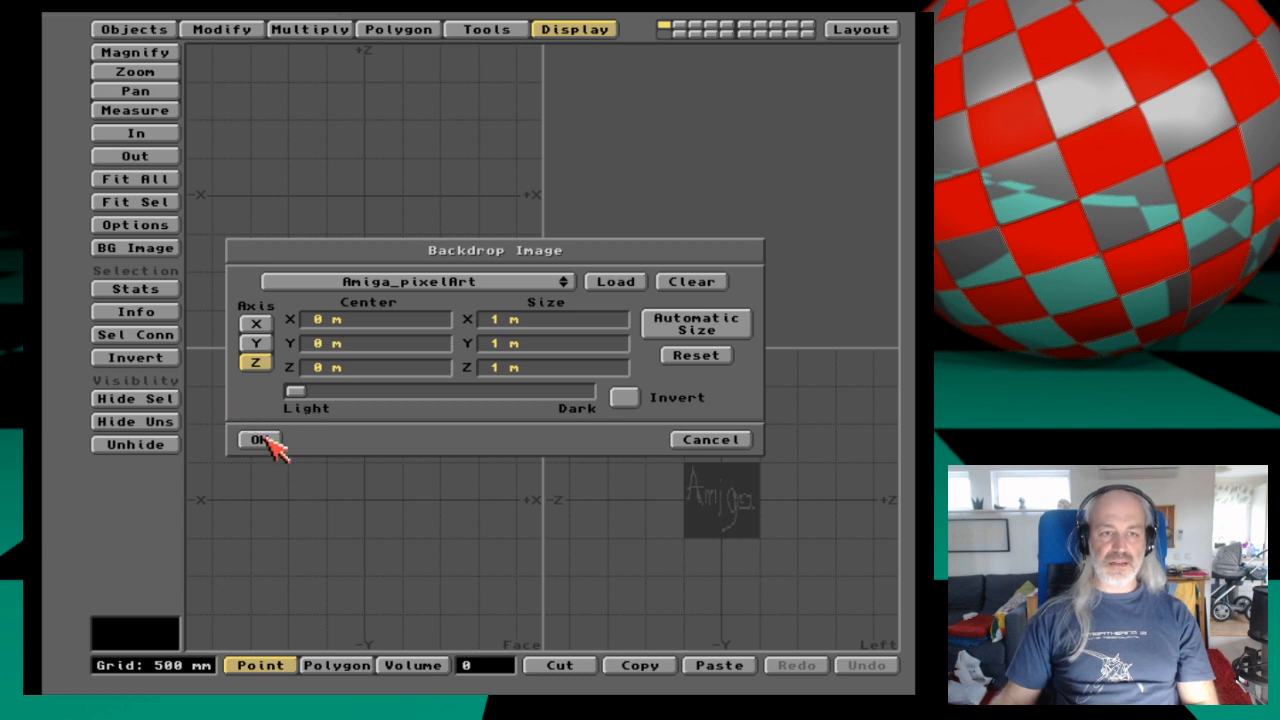
left_click(264, 441)
Enlarge the Face viewport and view the Amiga lettering up close at a 100 mm grid.
key("period")
key("period")
key("period")
key("period")
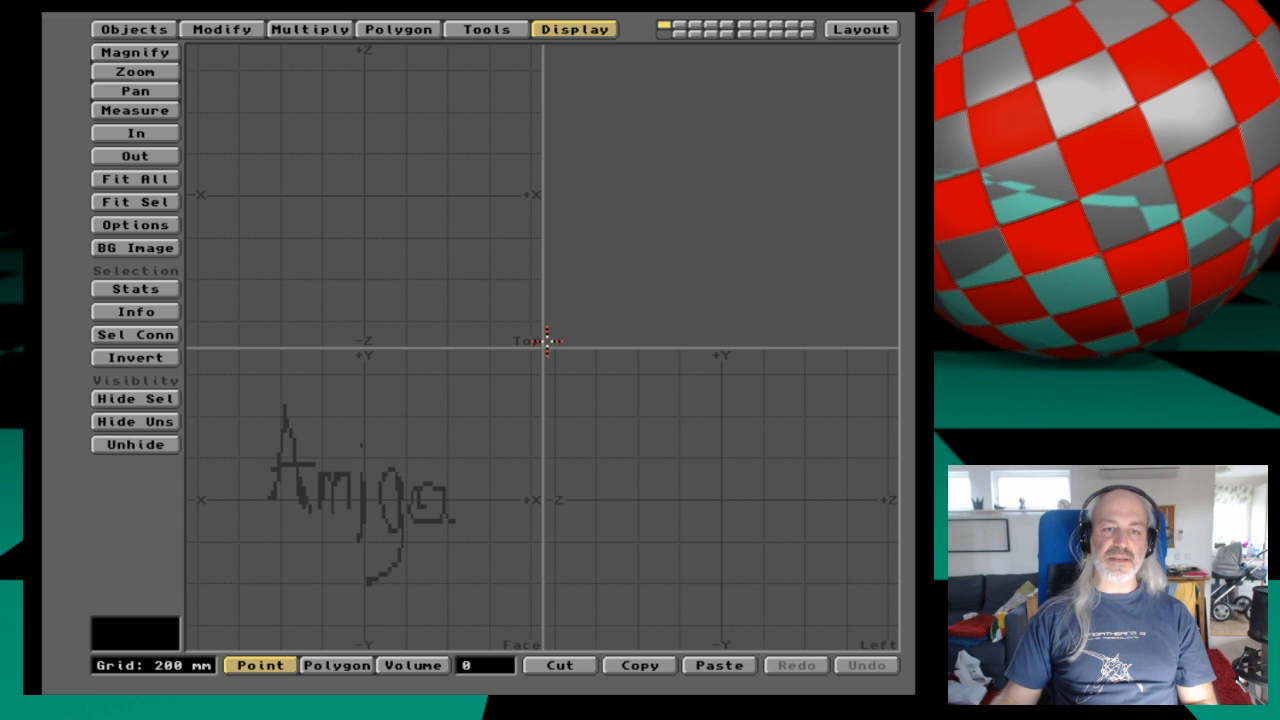
left_click_drag(543, 347, 794, 128)
key("period")
key("period")
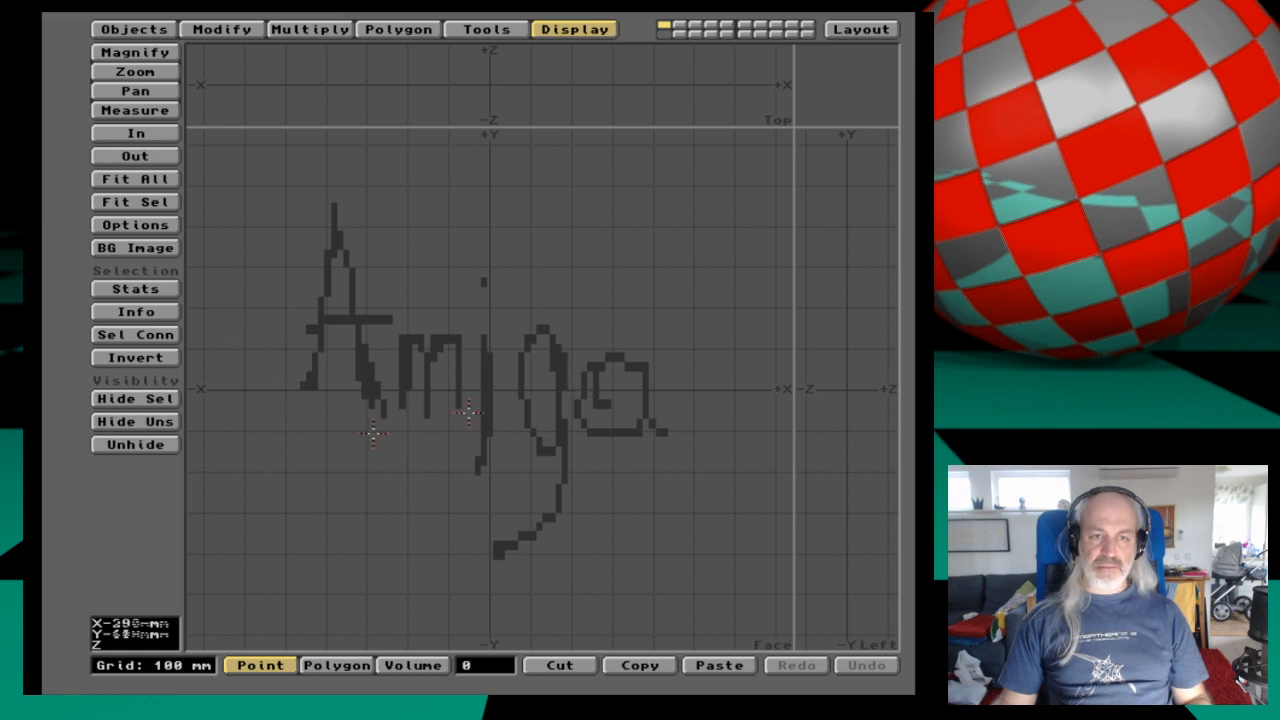
Stretch the Amiga backdrop image horizontally by setting its X size to 1.5 m.
left_click(160, 247)
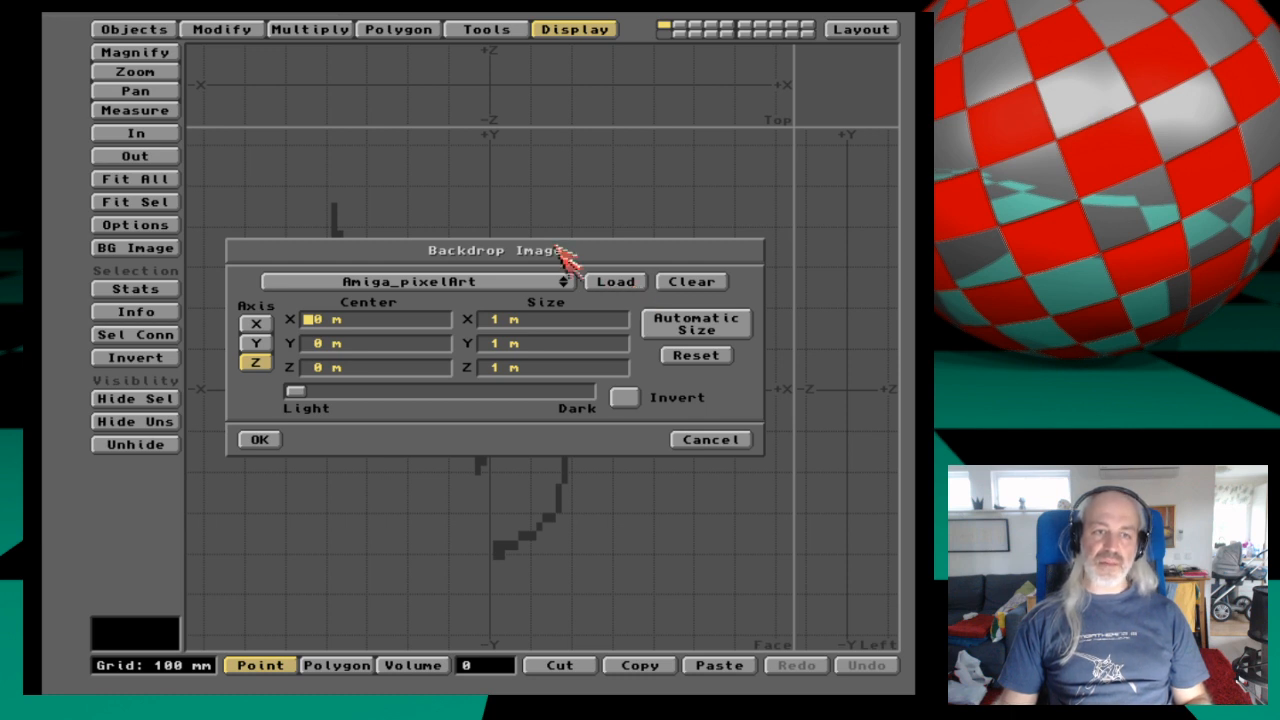
left_click(740, 438)
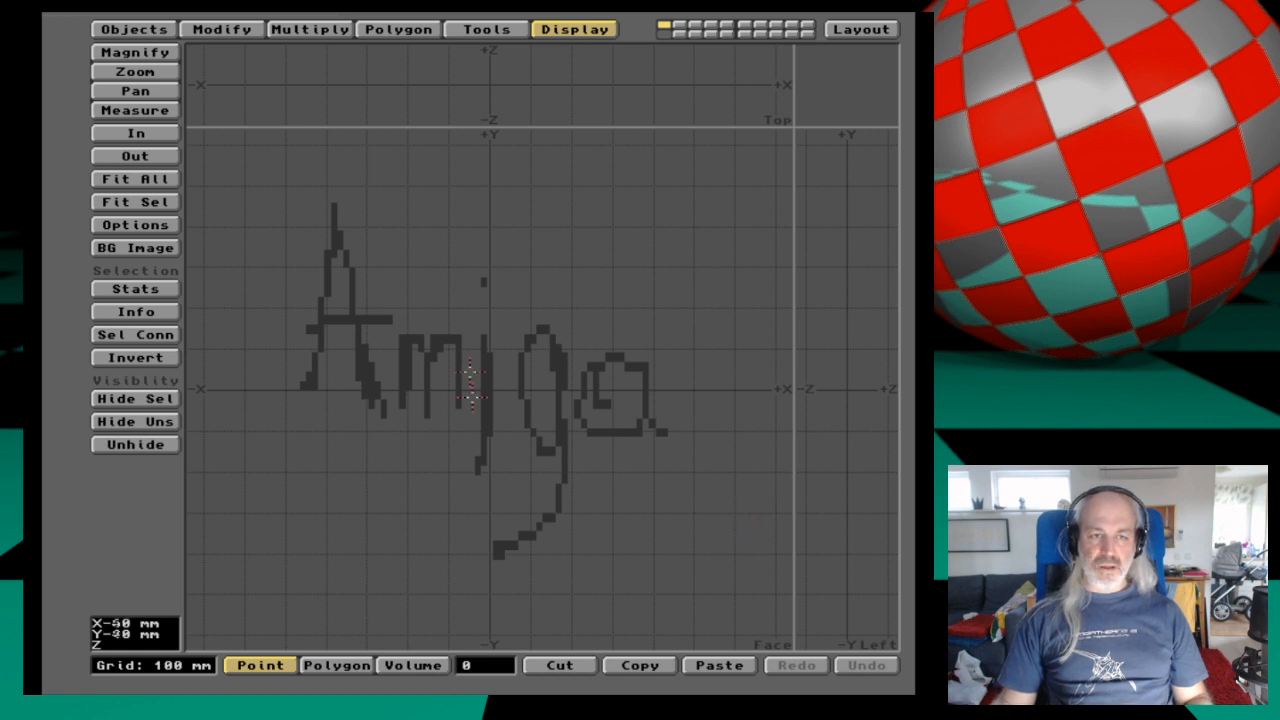
left_click(136, 248)
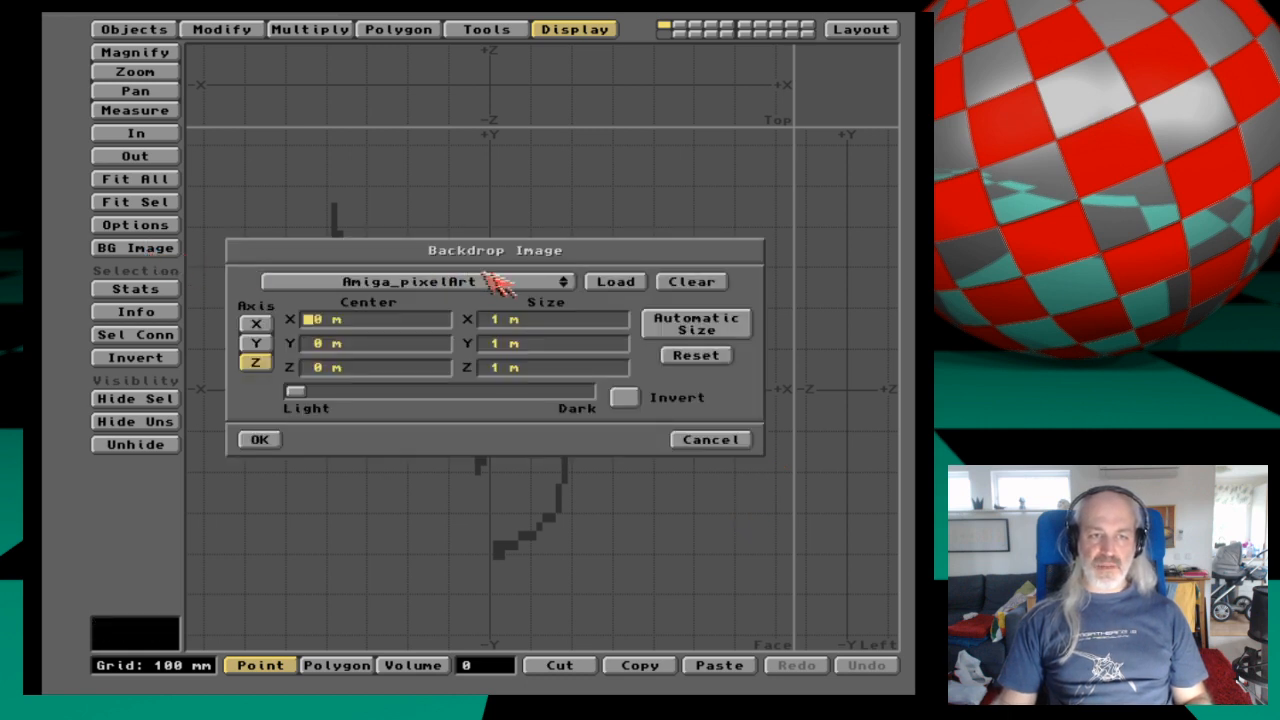
left_click(488, 320)
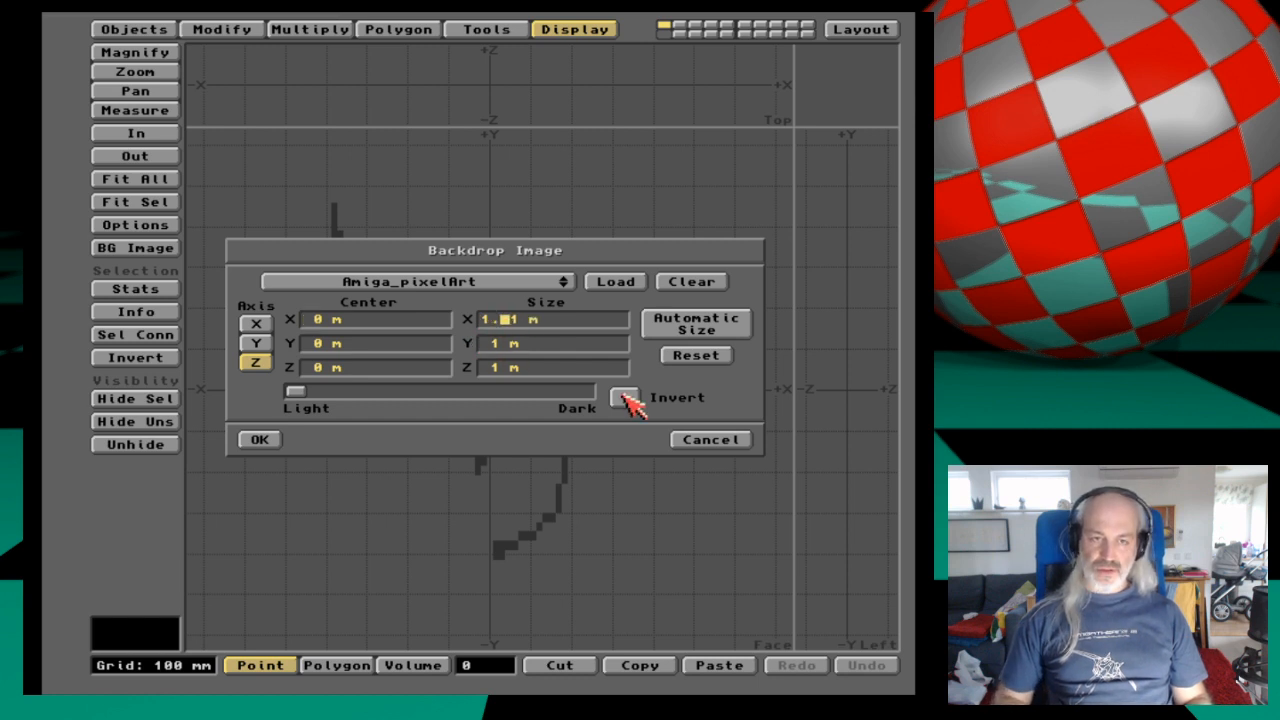
key("Return")
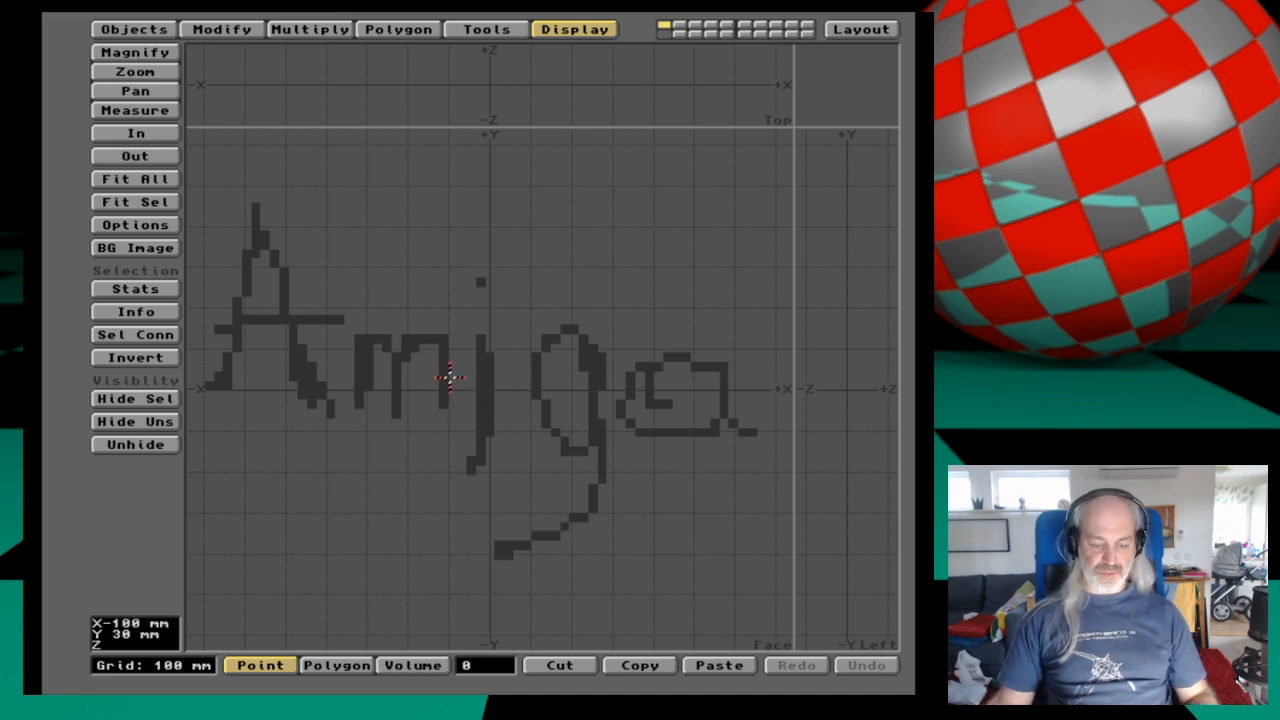
Restore the four viewports to roughly equal size, with the whole Amiga lettering in the Face view.
key("Left")
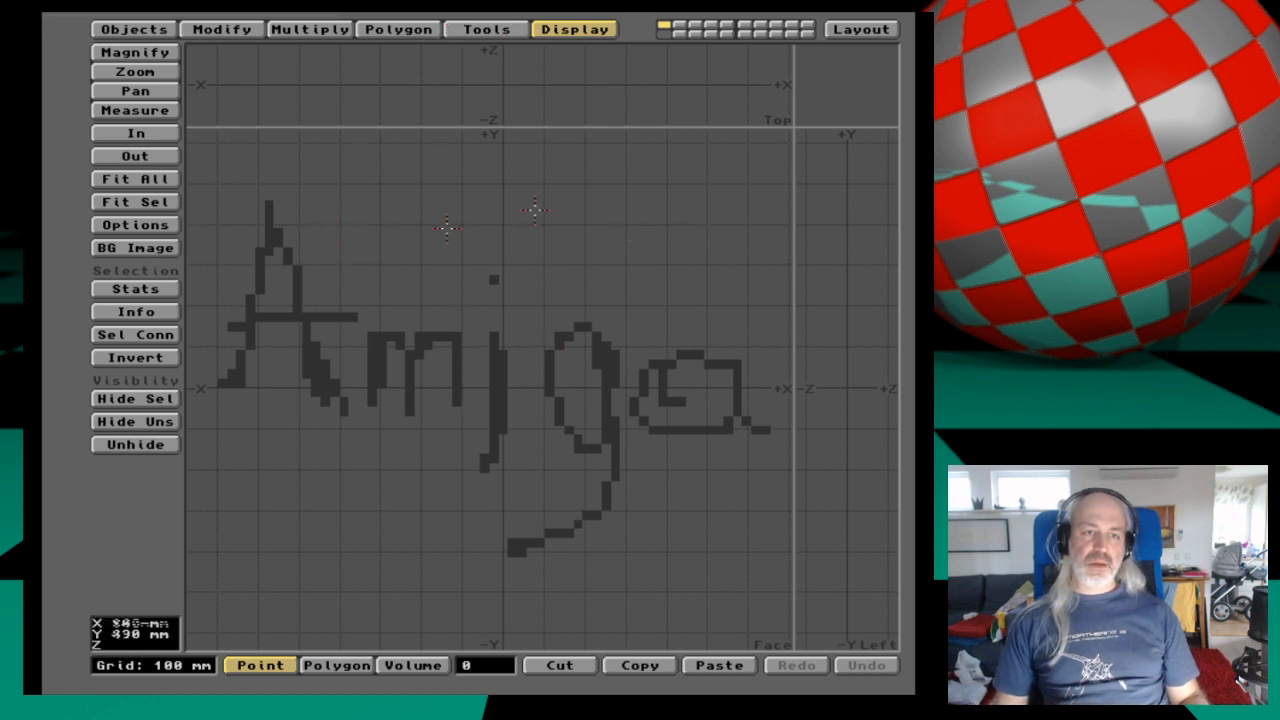
key("comma")
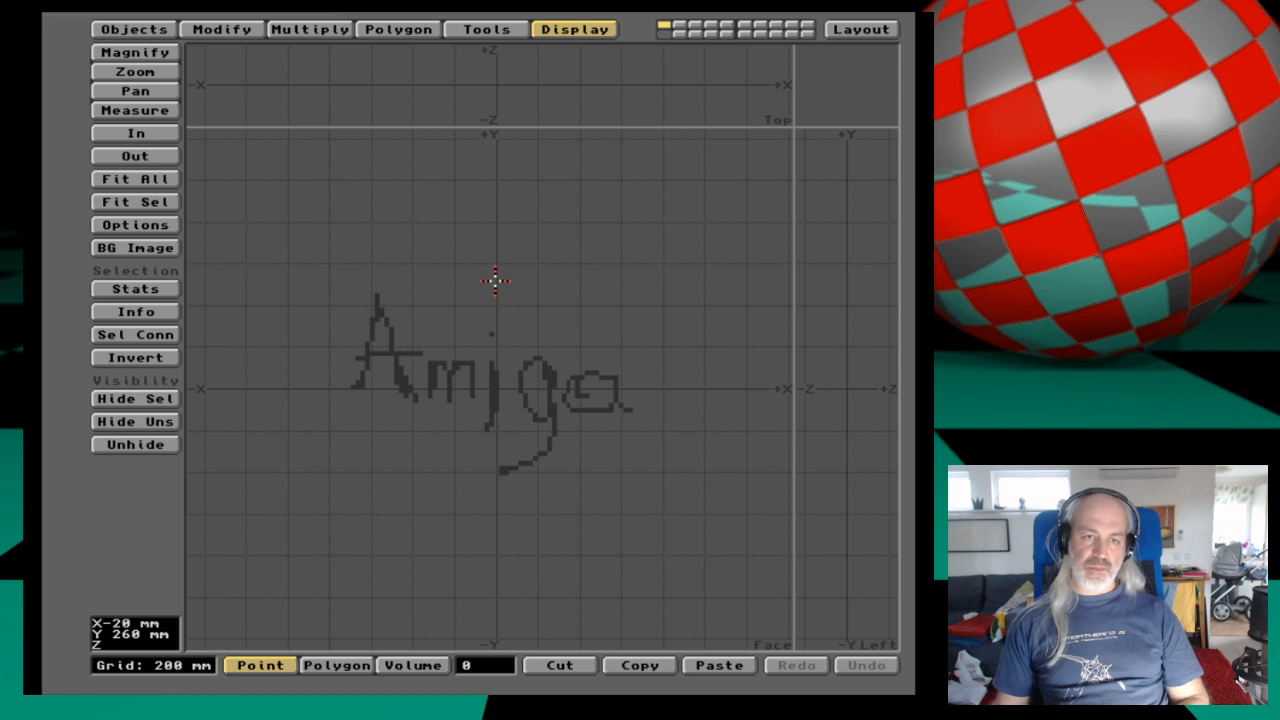
left_click_drag(790, 125, 560, 347)
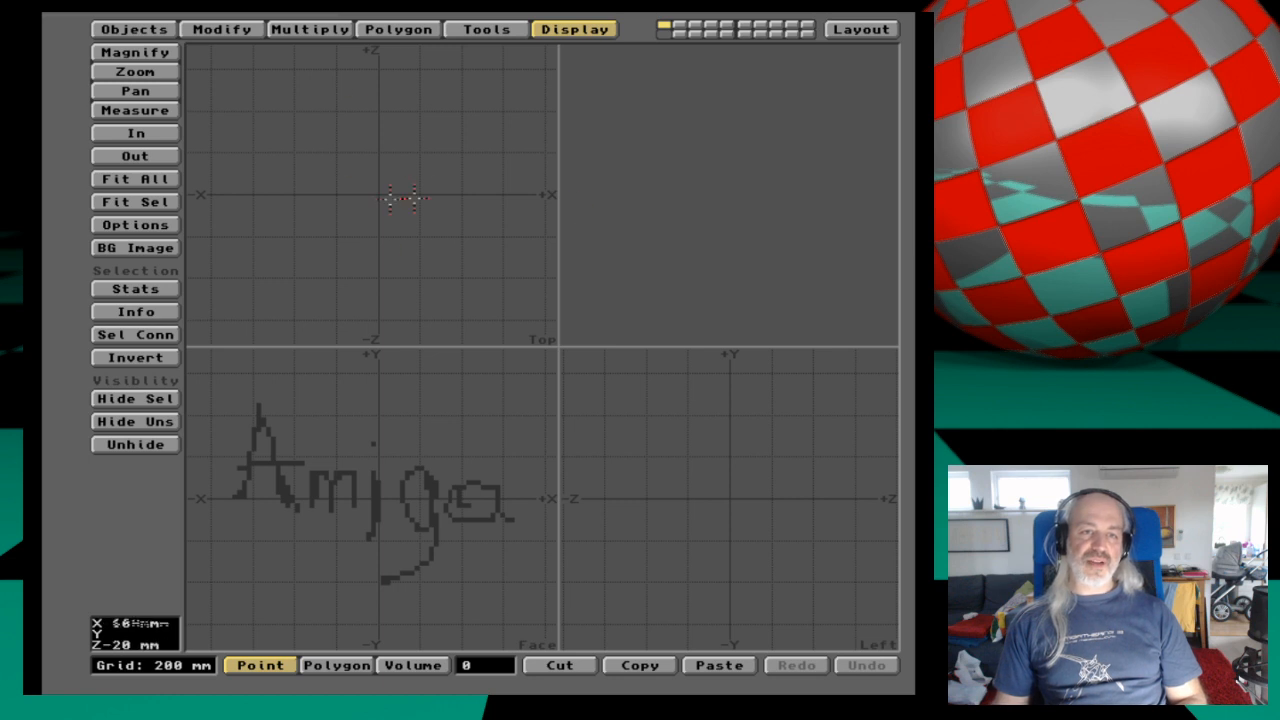
Browse the 3d:Logos and 3d: drawers for loadable backdrop images, leaving the current backdrop in place.
left_click(160, 247)
left_click(529, 286)
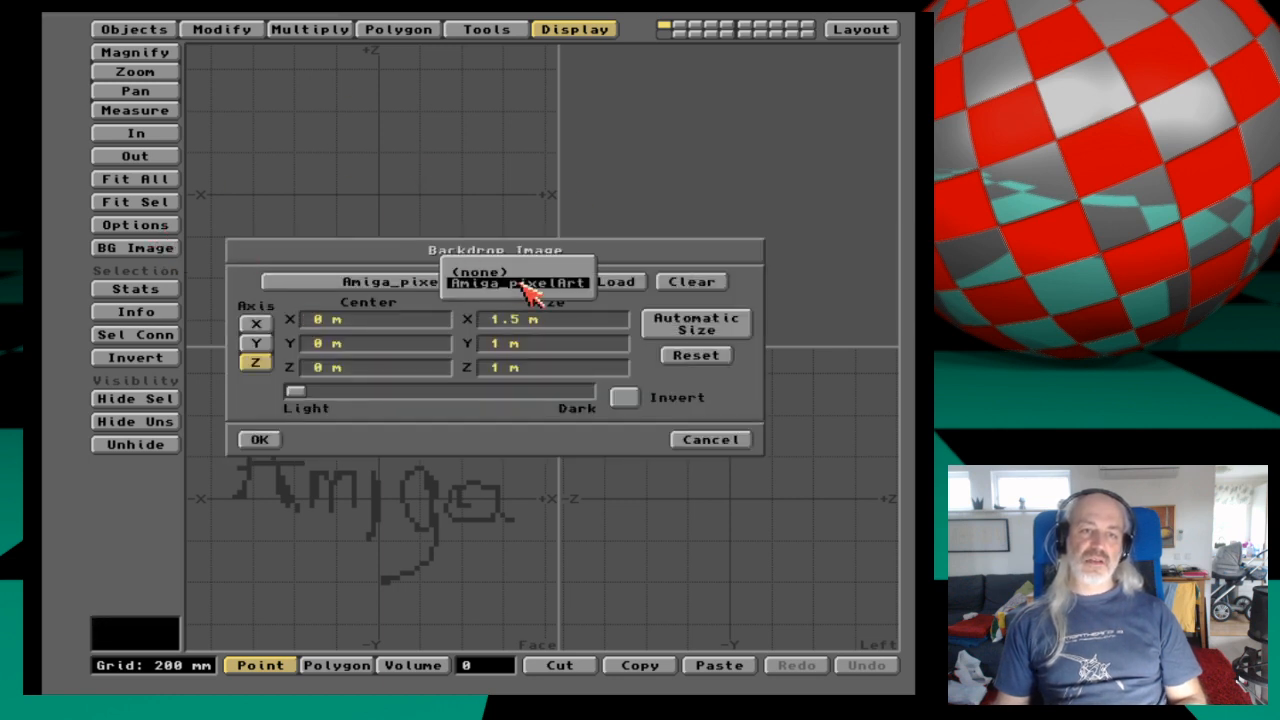
left_click(630, 283)
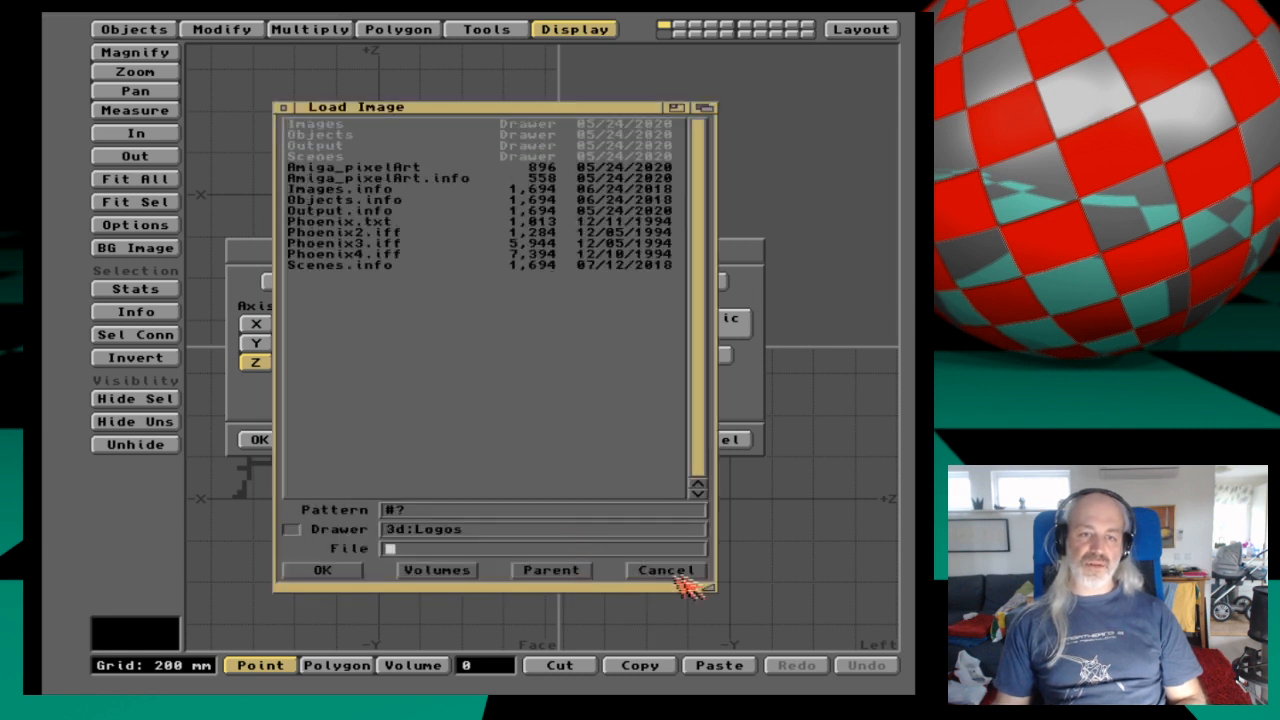
left_click(572, 570)
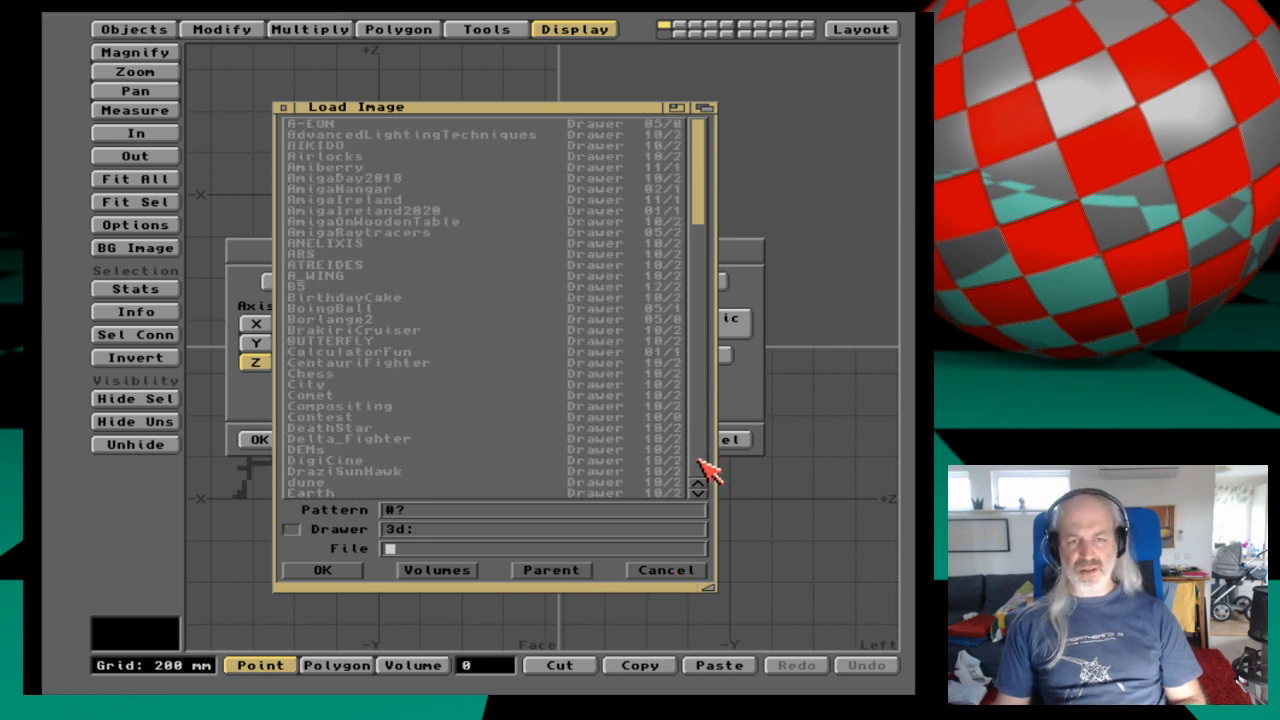
left_click(700, 462)
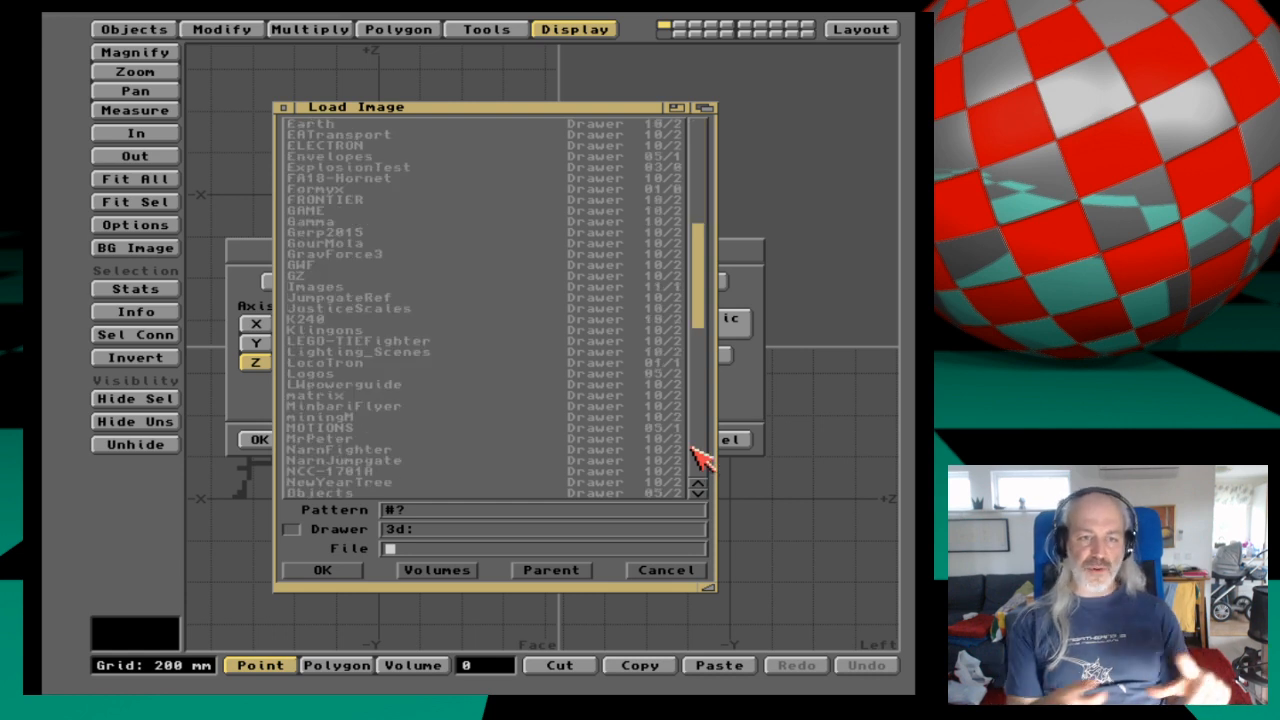
left_click(680, 569)
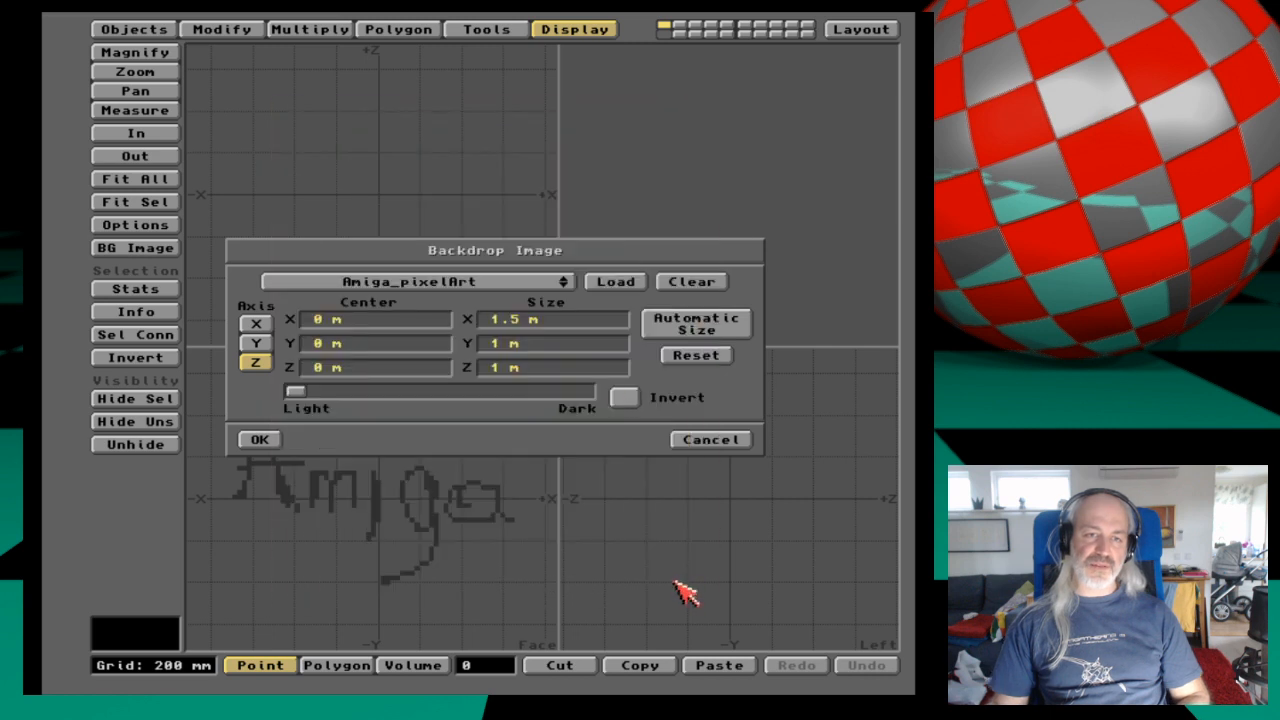
left_click(522, 320)
left_click(497, 344)
left_click(507, 366)
left_click(504, 341)
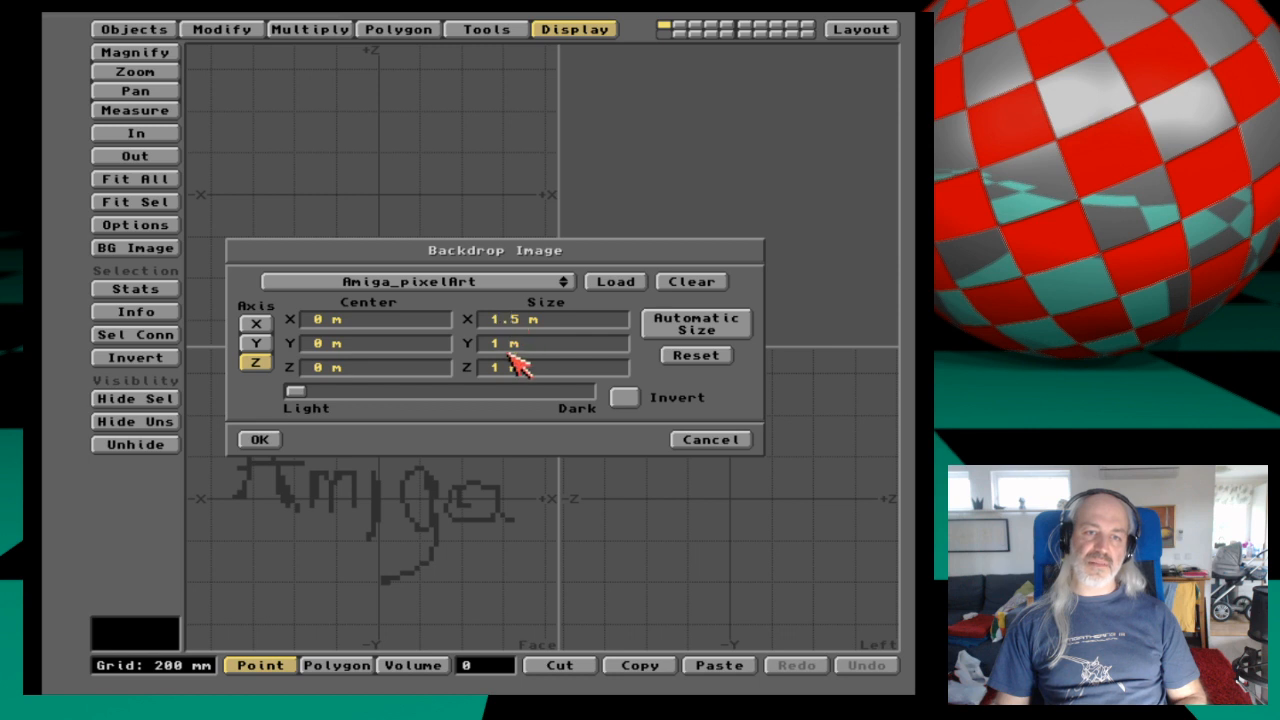
left_click(505, 368)
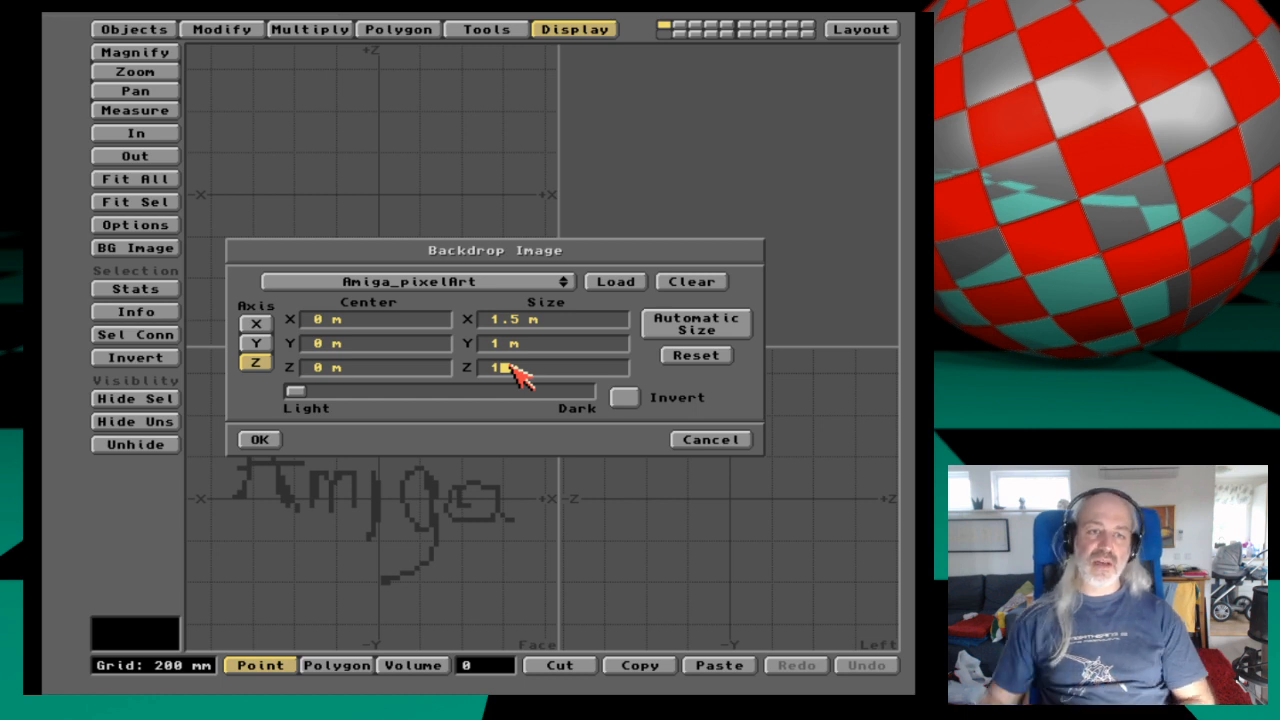
left_click(522, 278)
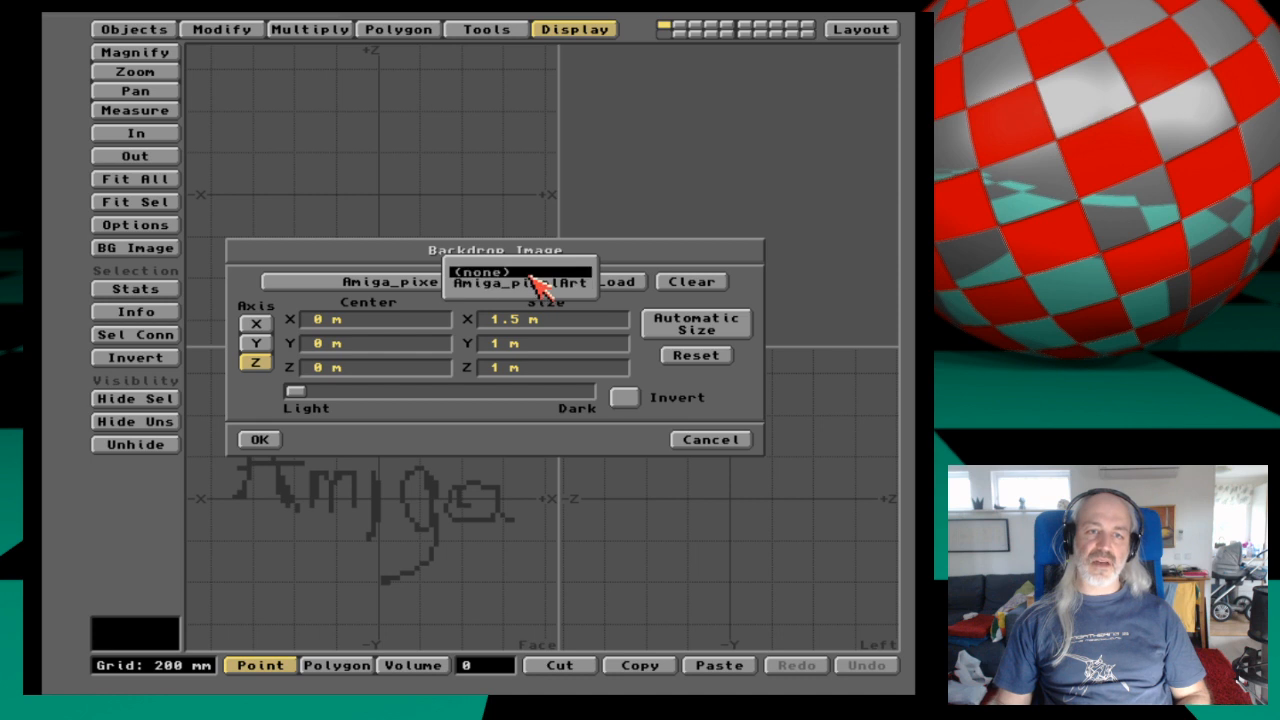
left_click(541, 283)
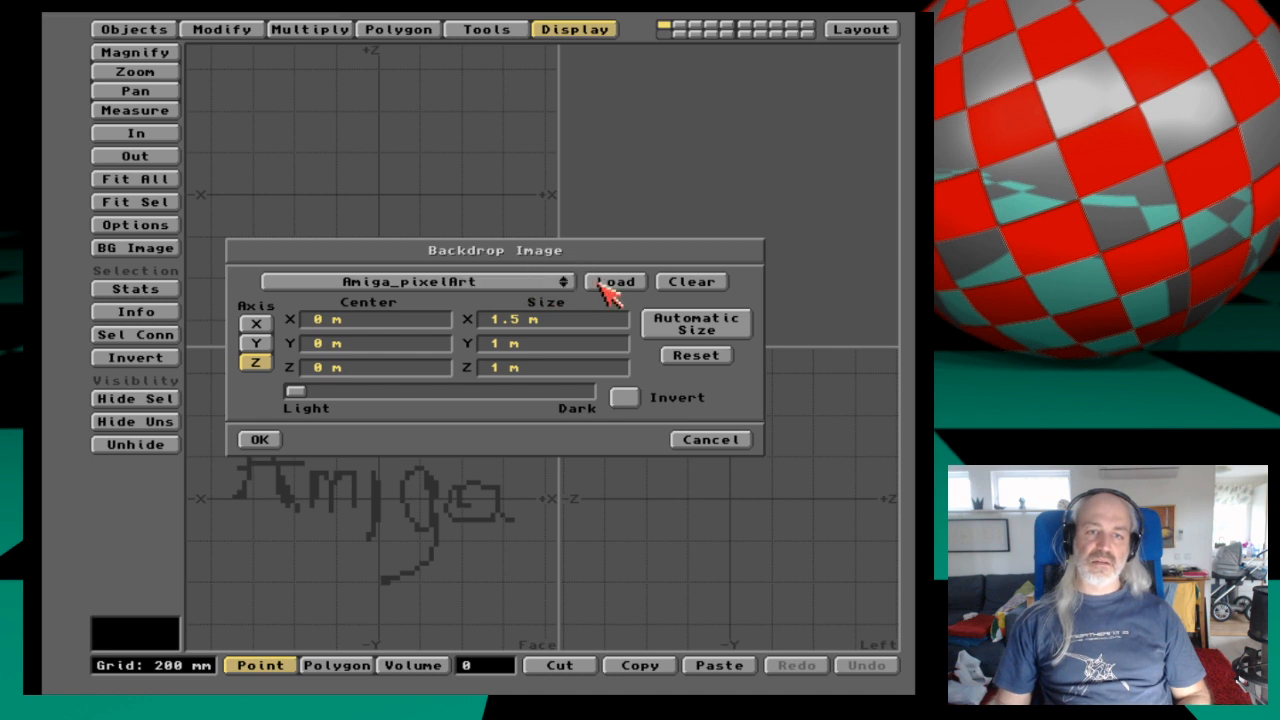
Load Muadib_pixelart from 3d:Logos/Images as the backdrop image and show it on the Y axis.
left_click(612, 283)
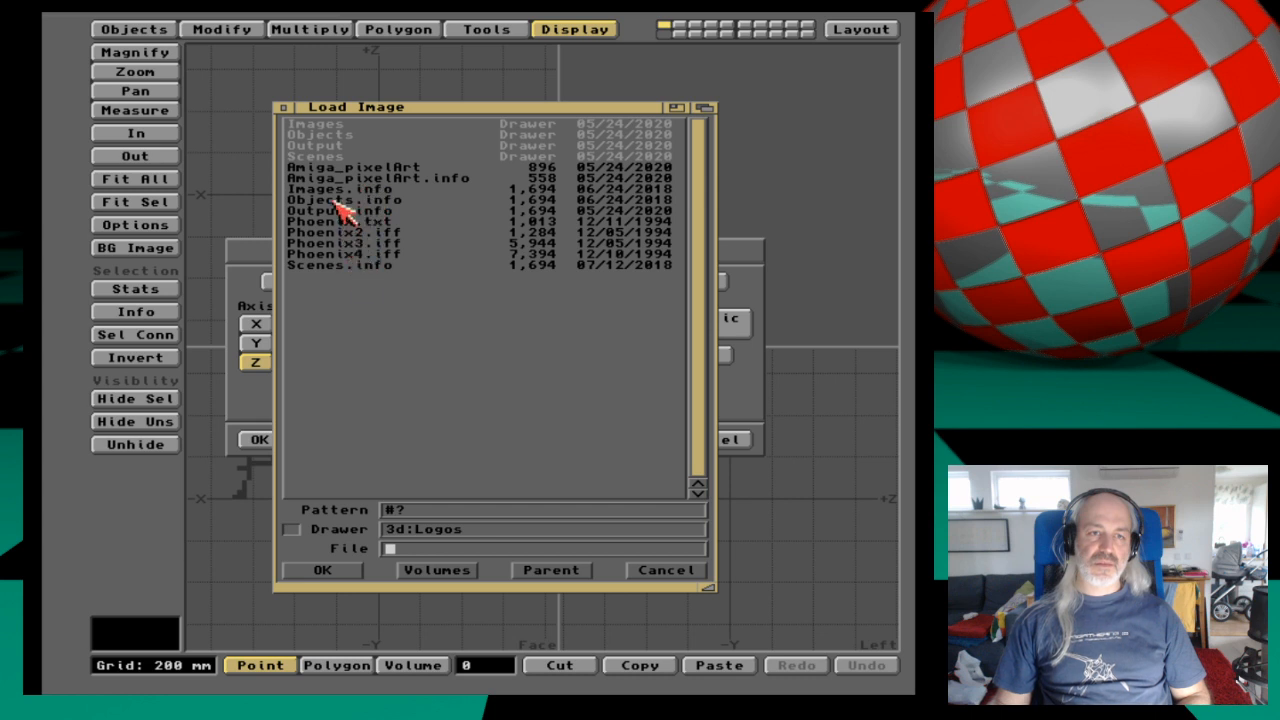
left_click(330, 124)
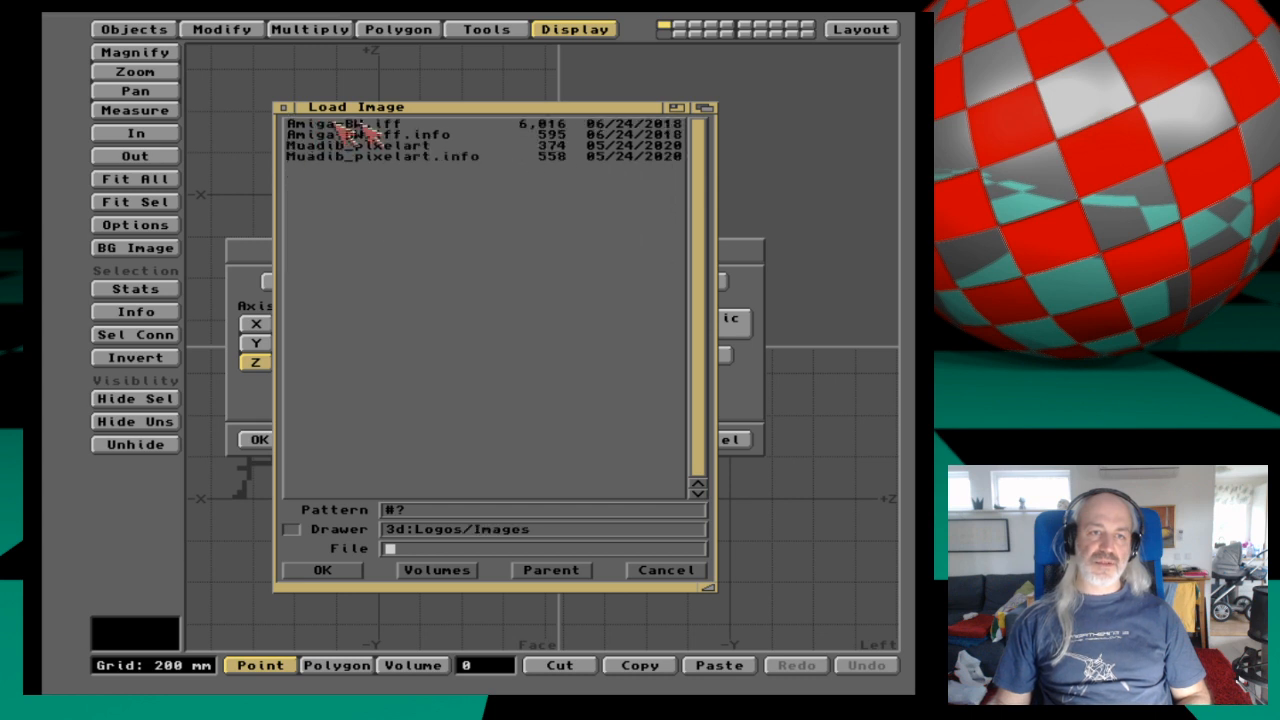
double_click(432, 146)
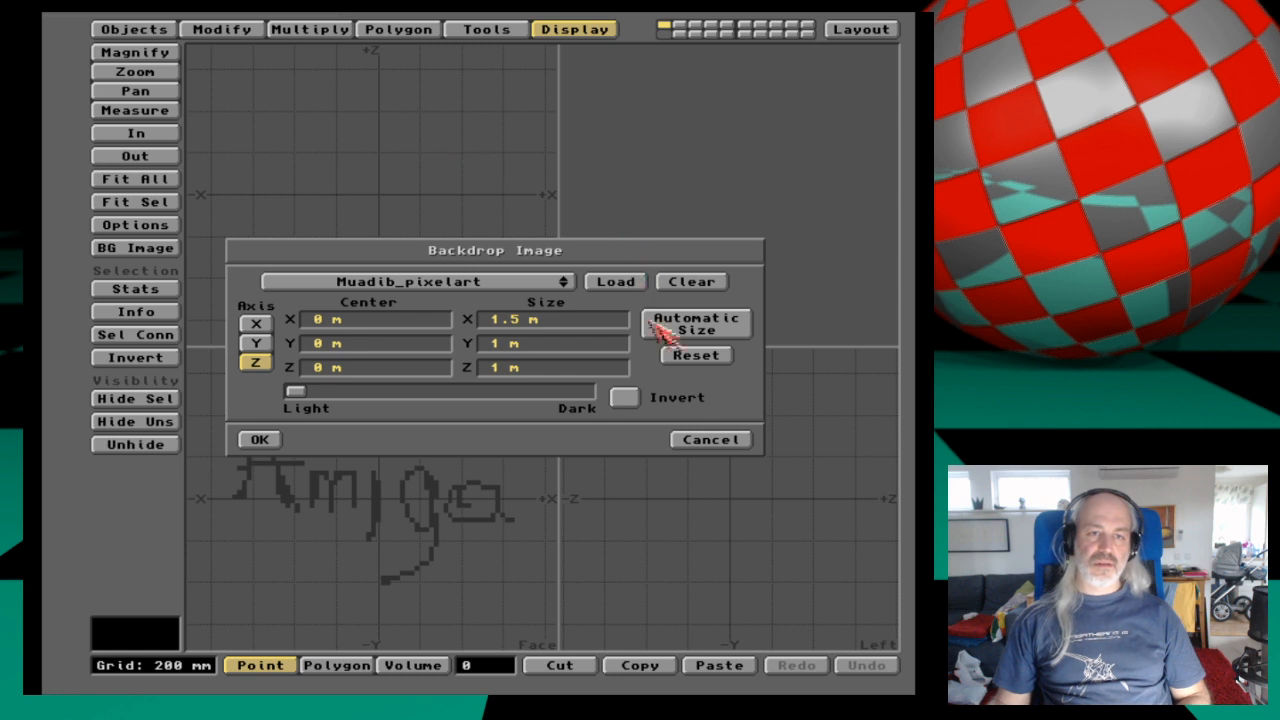
left_click(545, 283)
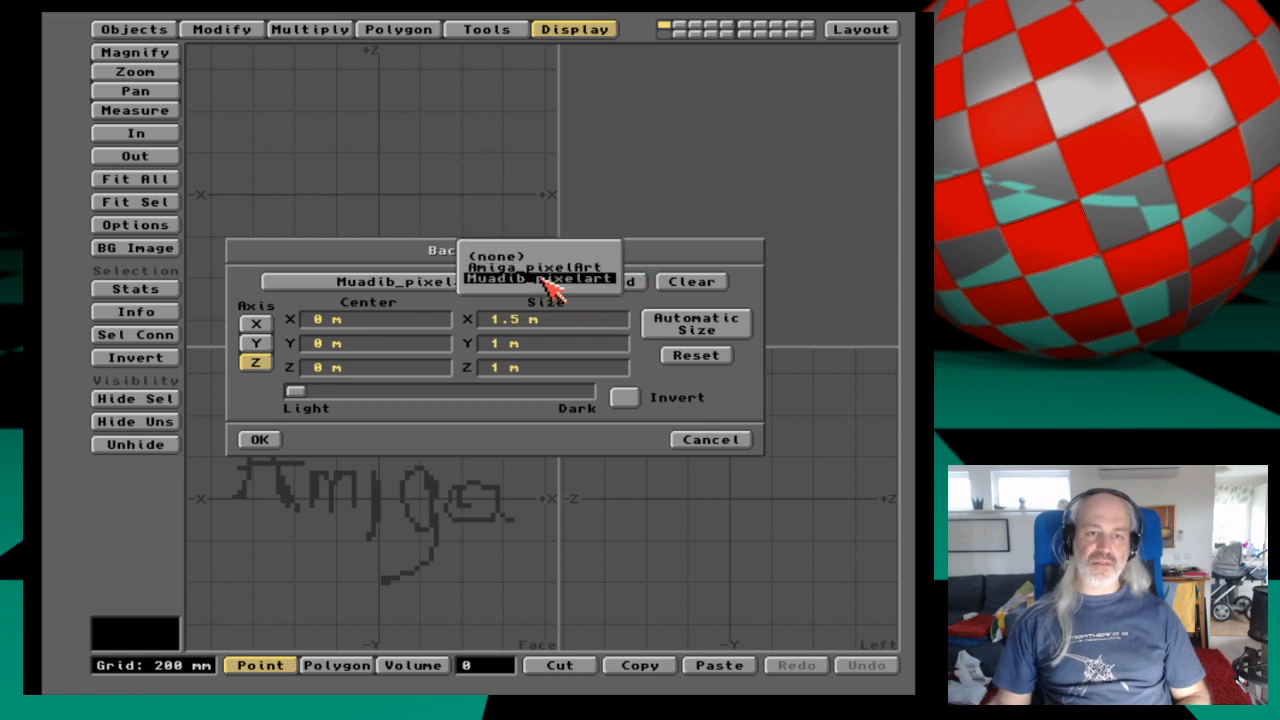
left_click(546, 279)
left_click(256, 343)
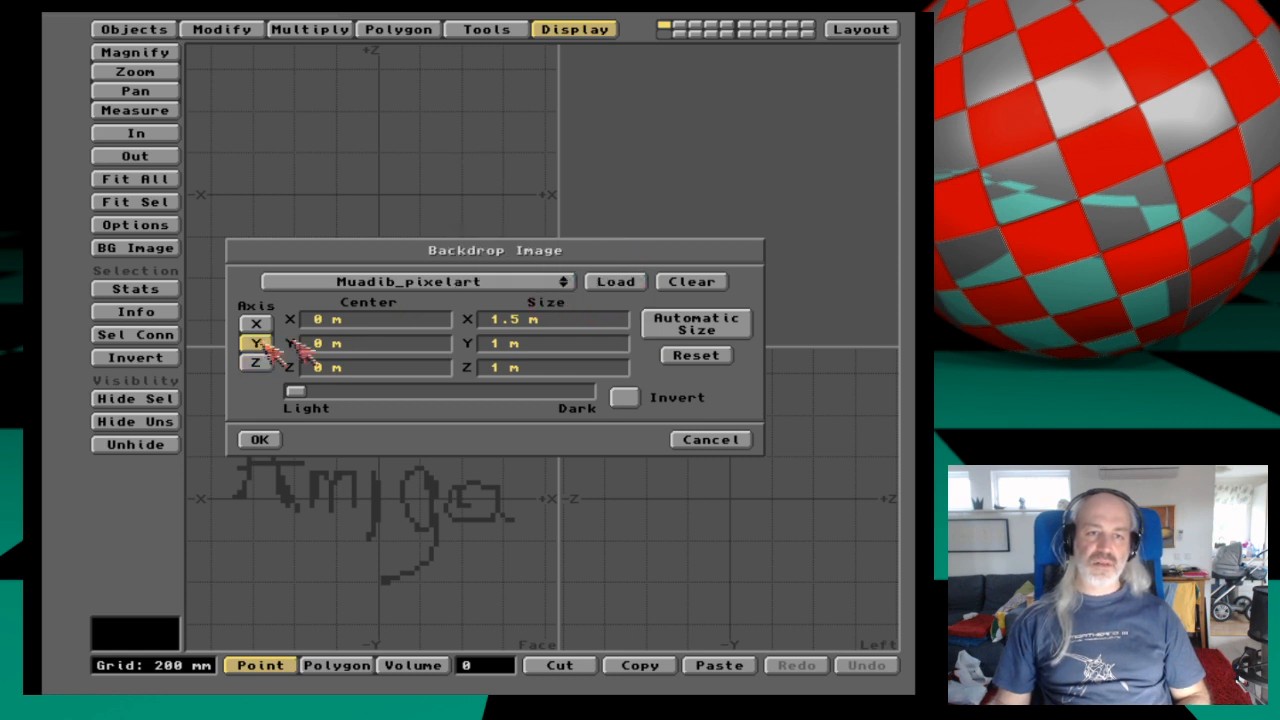
left_click(259, 440)
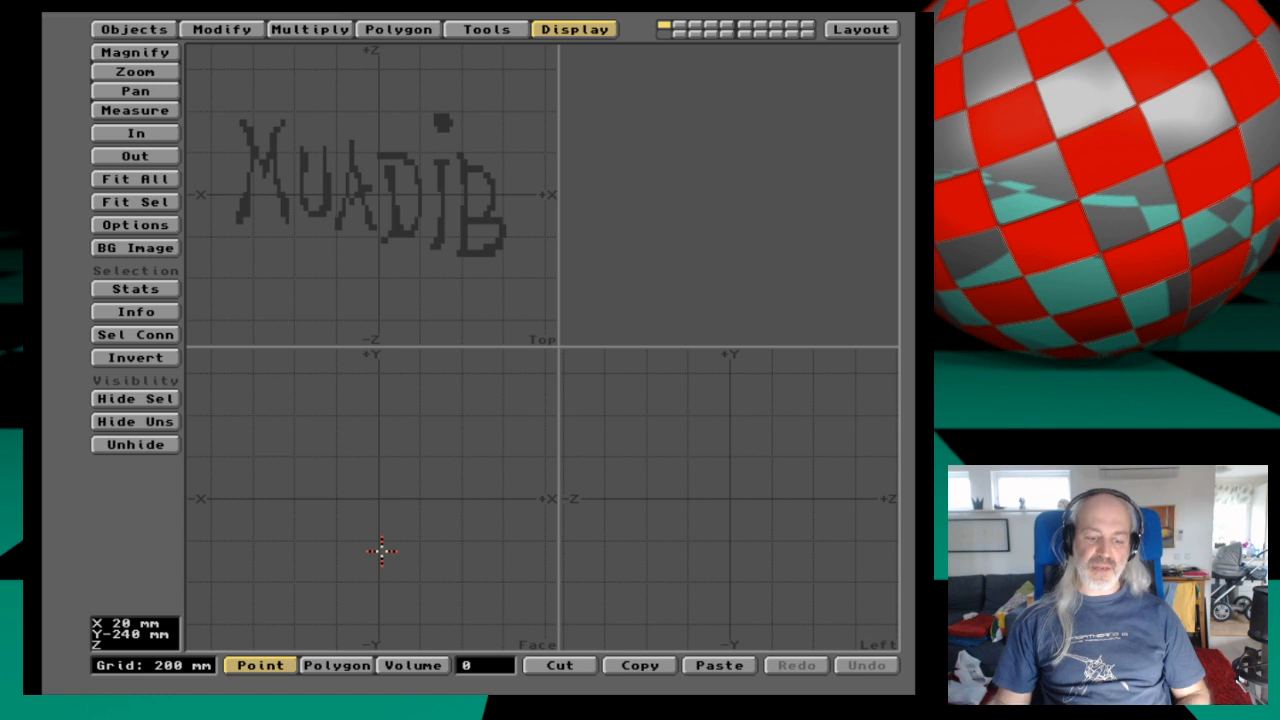
Switch the backdrop image back to Amiga_pixelArt and show it on the Z axis.
left_click(135, 247)
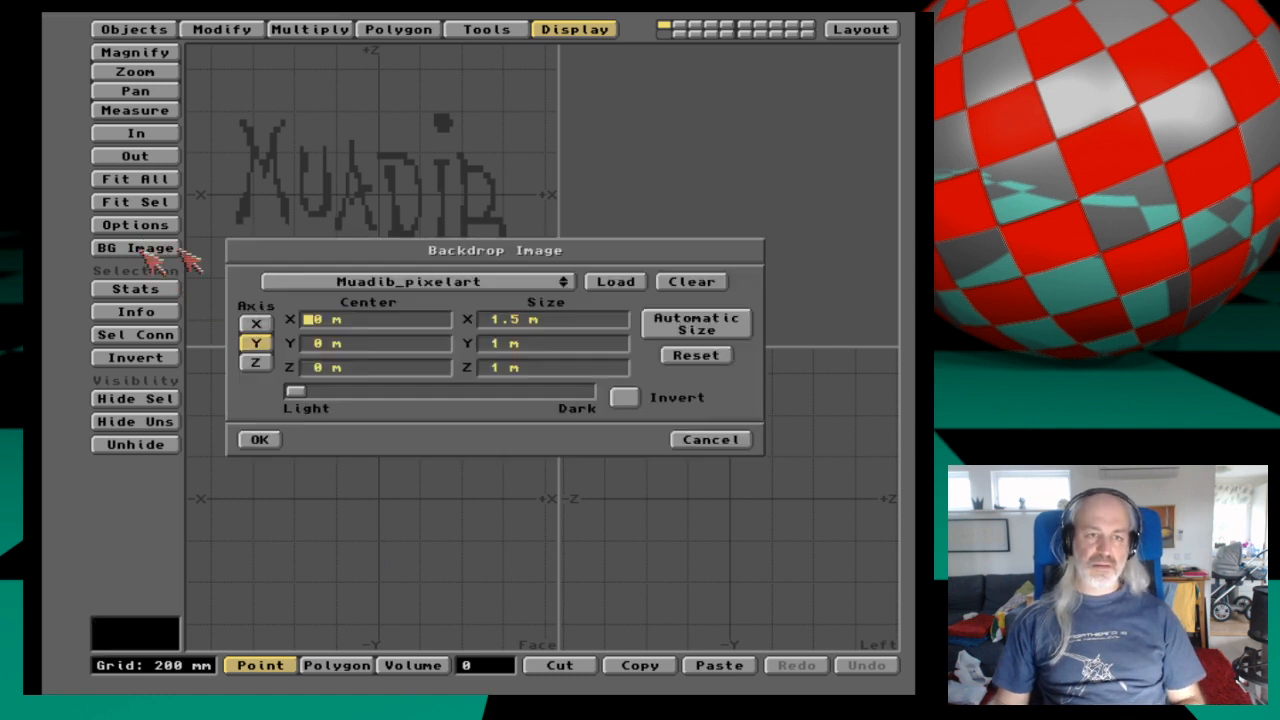
left_click_drag(445, 297, 440, 276)
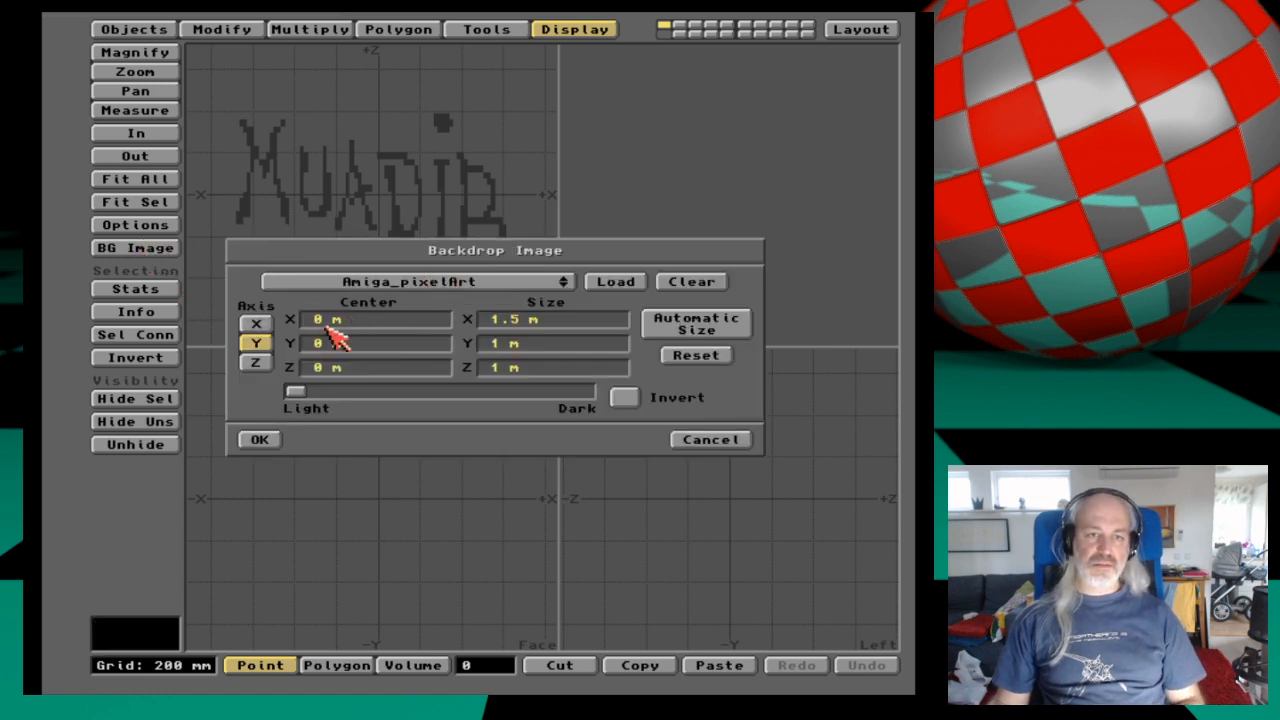
left_click(256, 364)
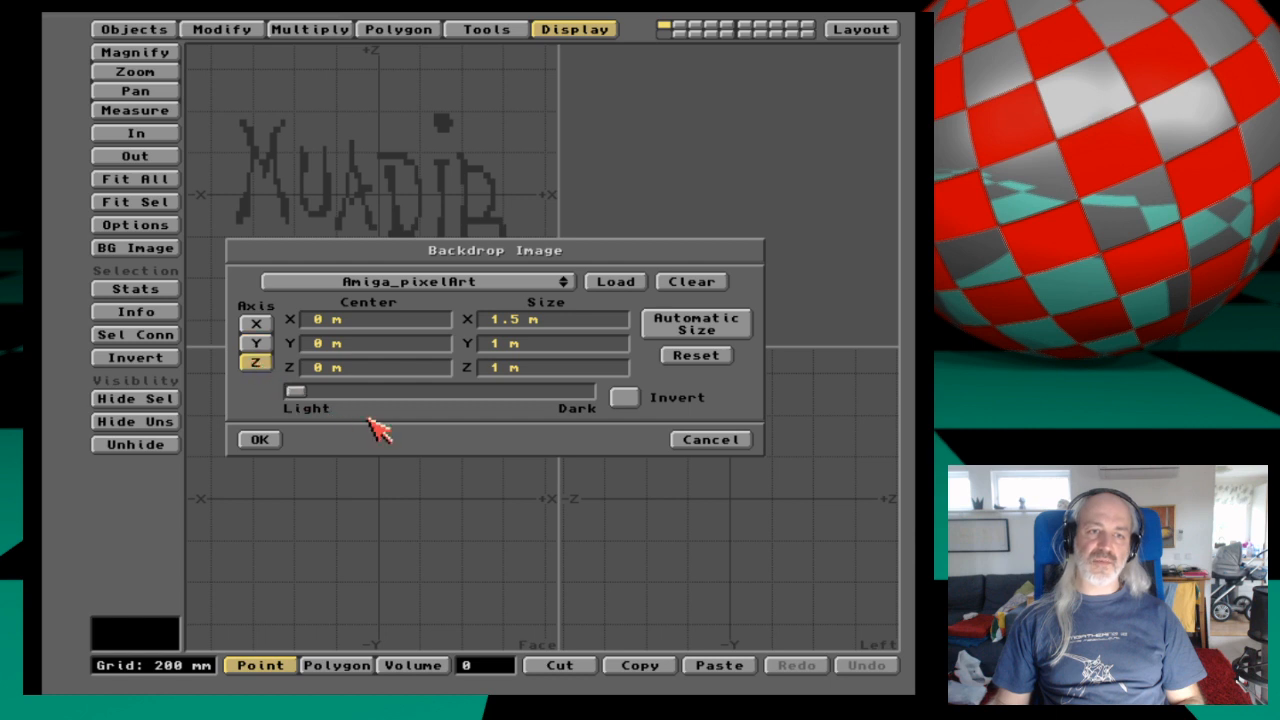
left_click(270, 443)
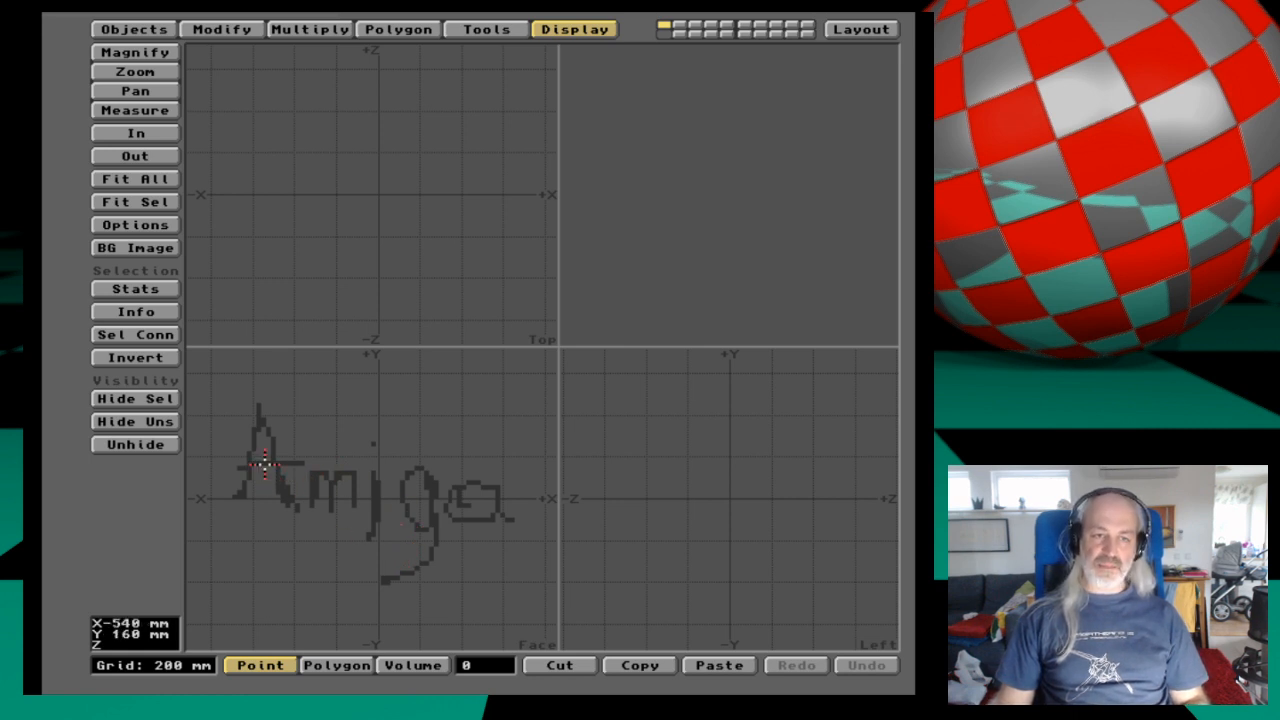
Center and magnify the letter A in an enlarged Face viewport at a 50 mm grid.
key("g")
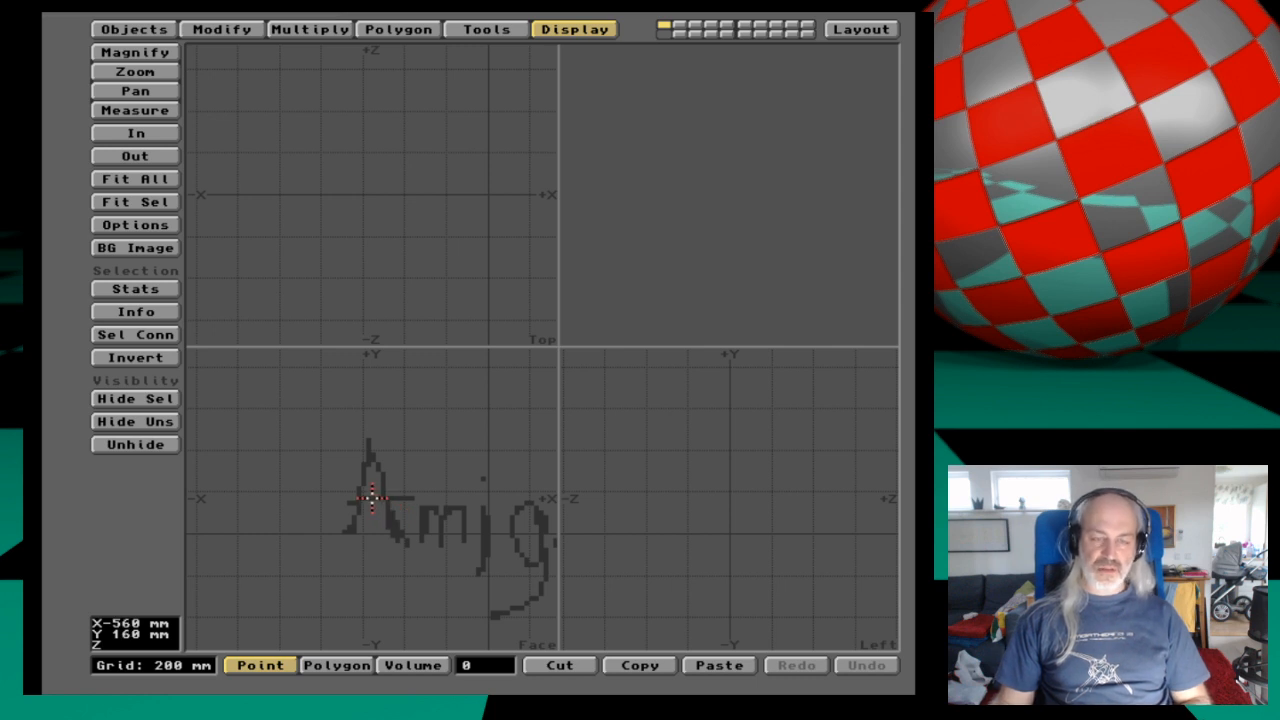
key("period")
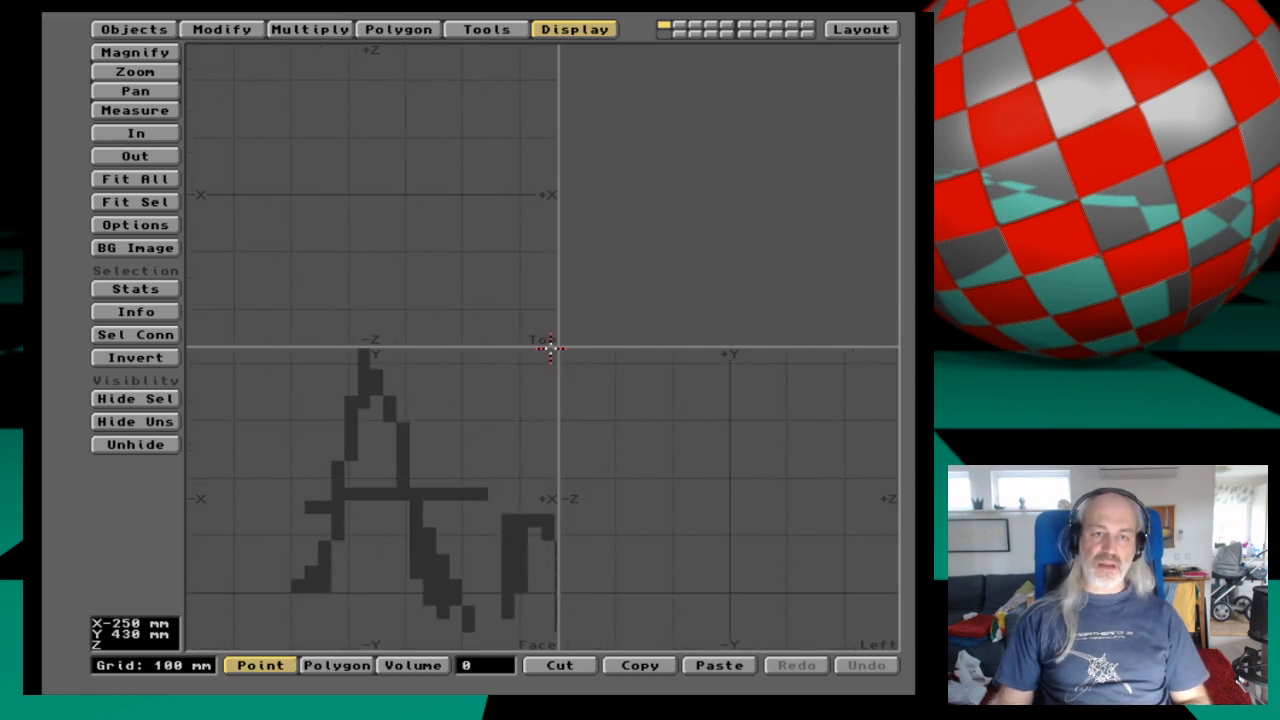
left_click_drag(557, 347, 822, 93)
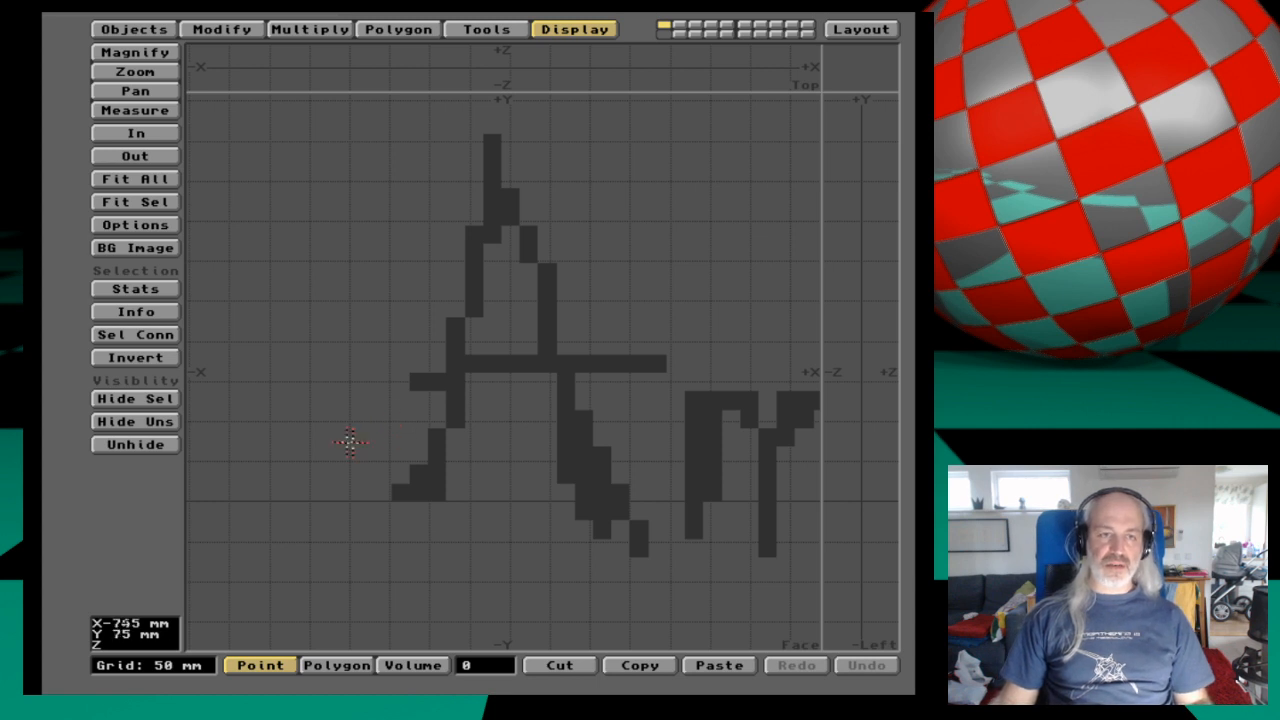
left_click(134, 29)
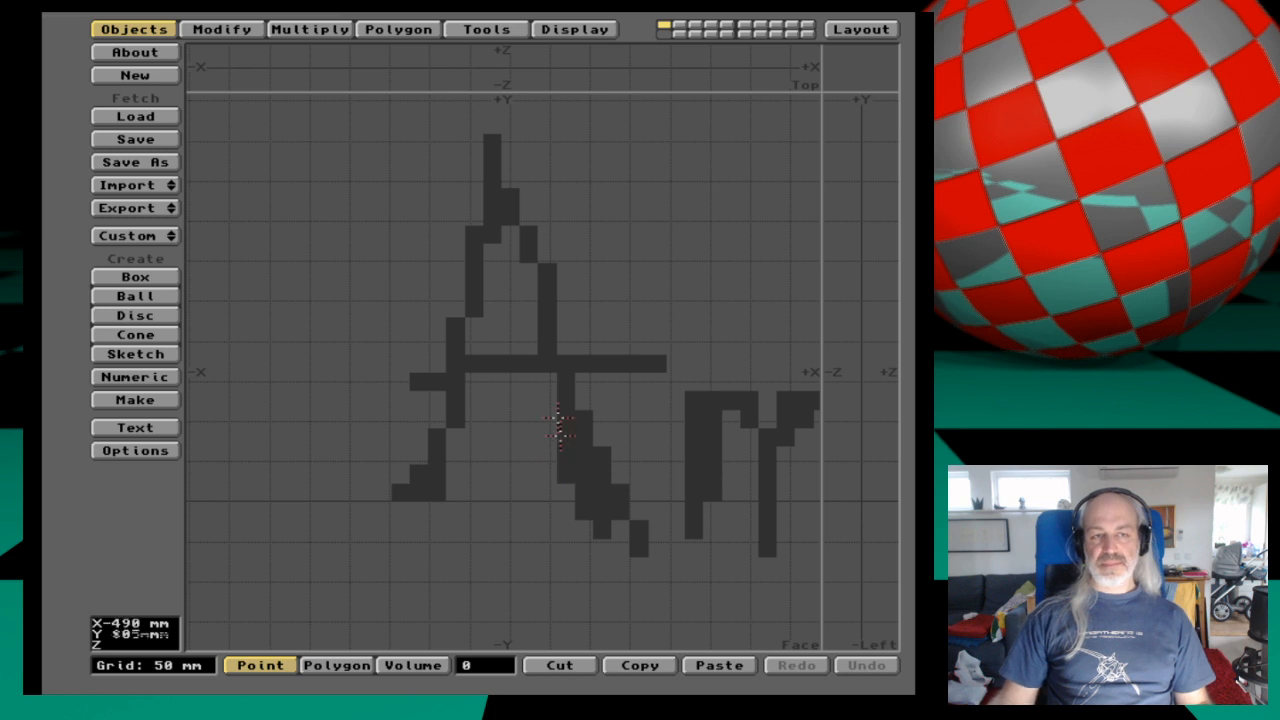
left_click(572, 30)
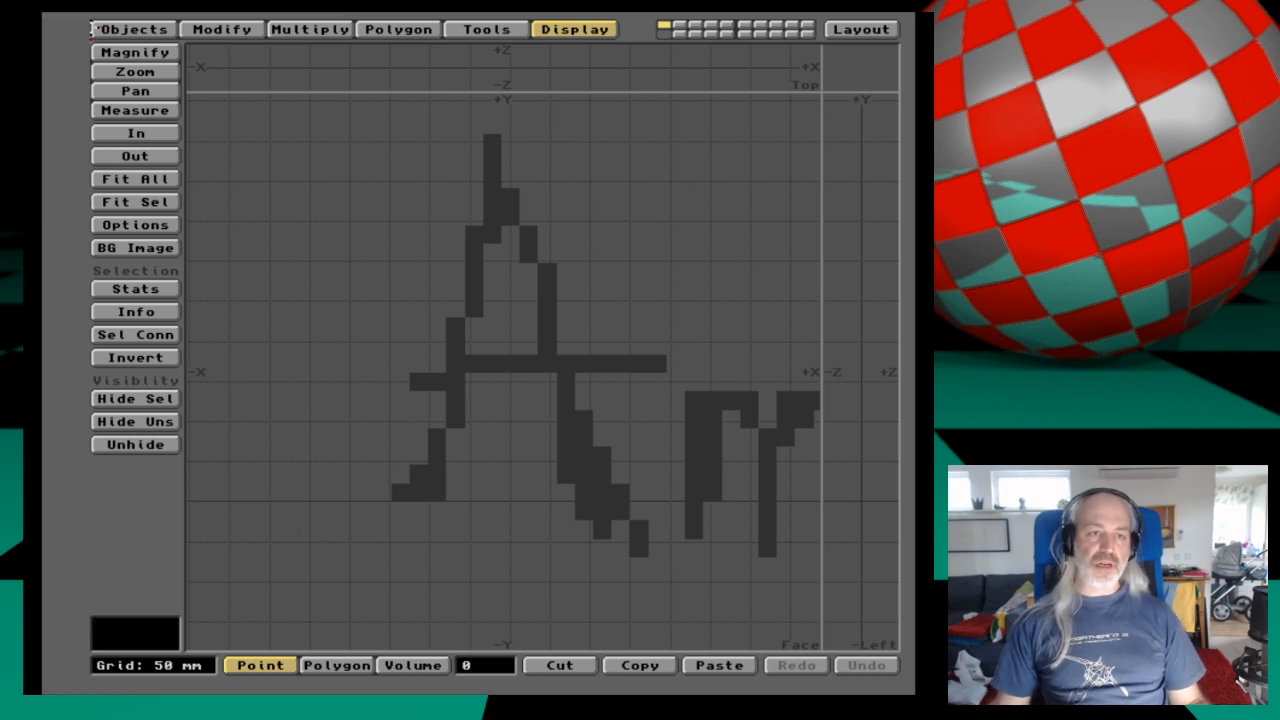
left_click(97, 28)
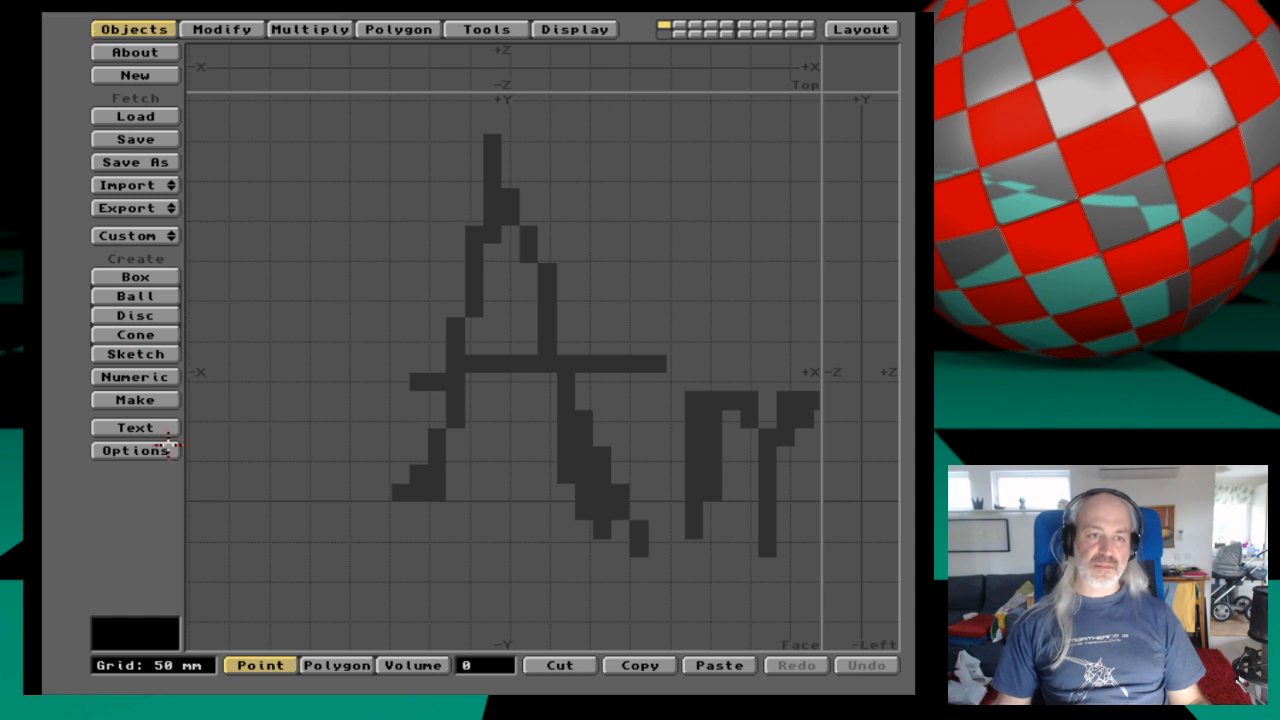
left_click(166, 354)
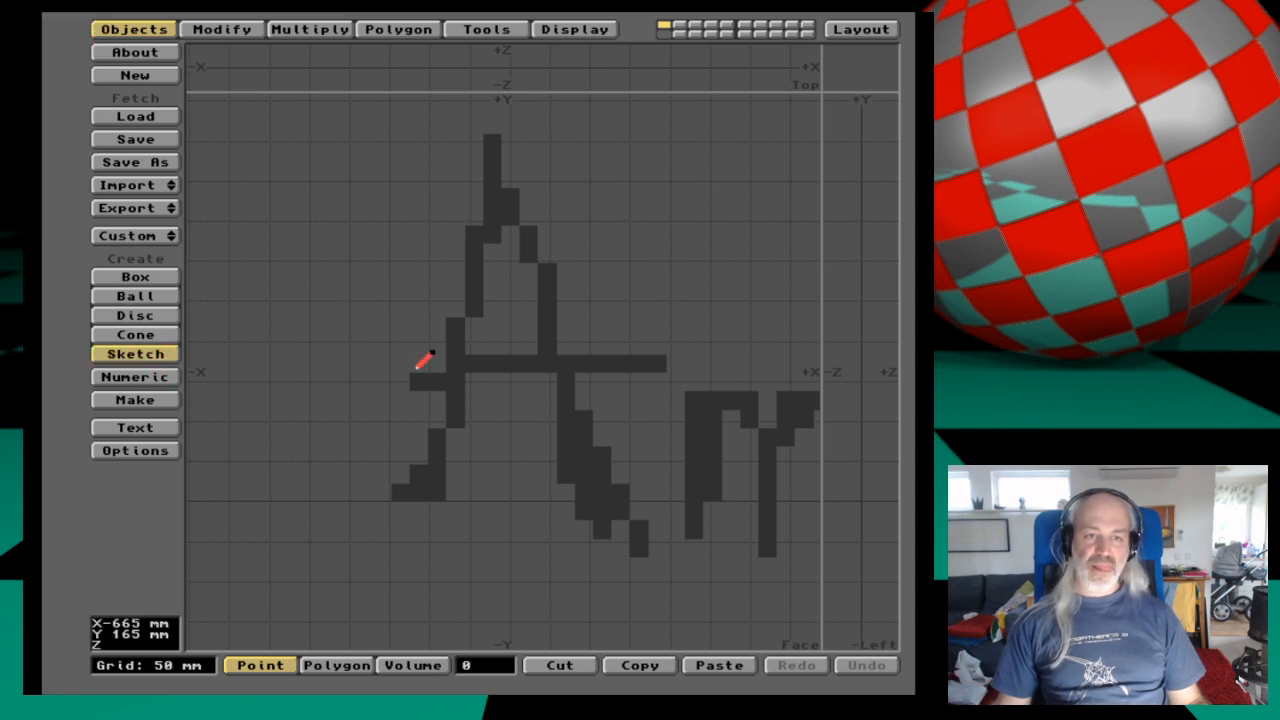
mouse_move(396, 200)
left_mouse_down()
mouse_move(340, 205)
mouse_move(480, 409)
mouse_move(357, 491)
mouse_move(543, 337)
mouse_move(440, 208)
mouse_move(490, 105)
left_mouse_up()
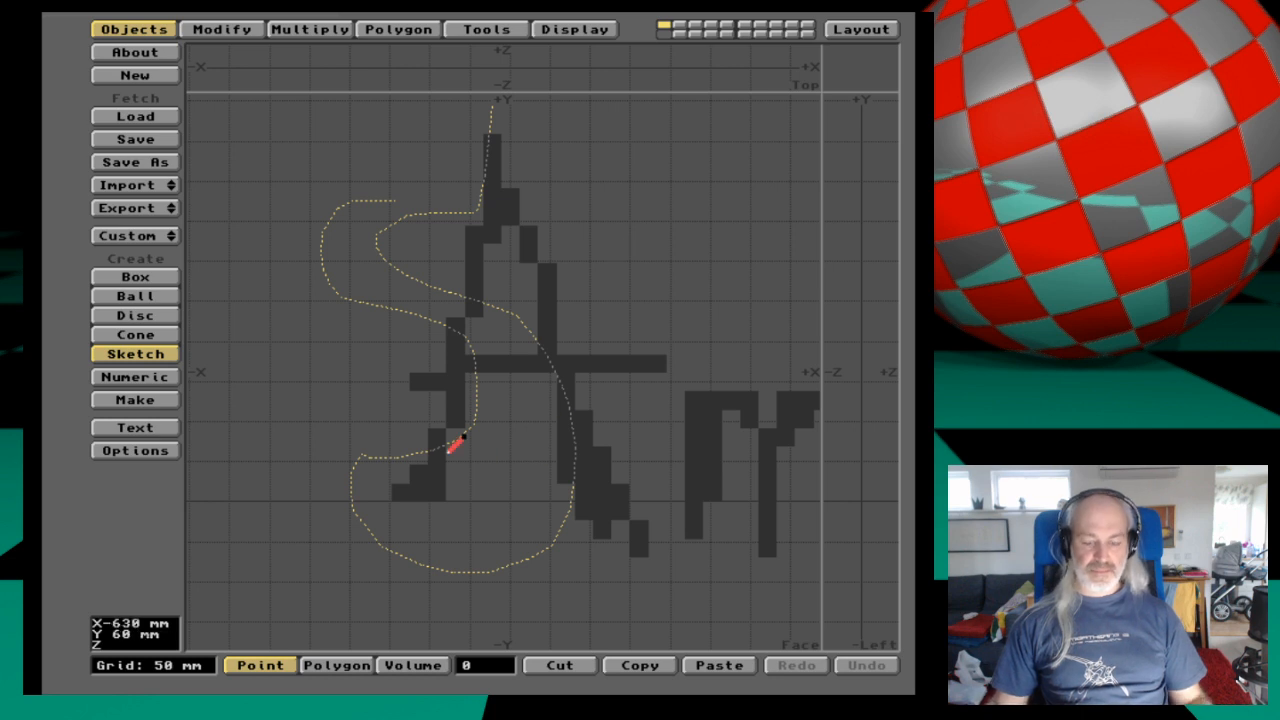
key("space")
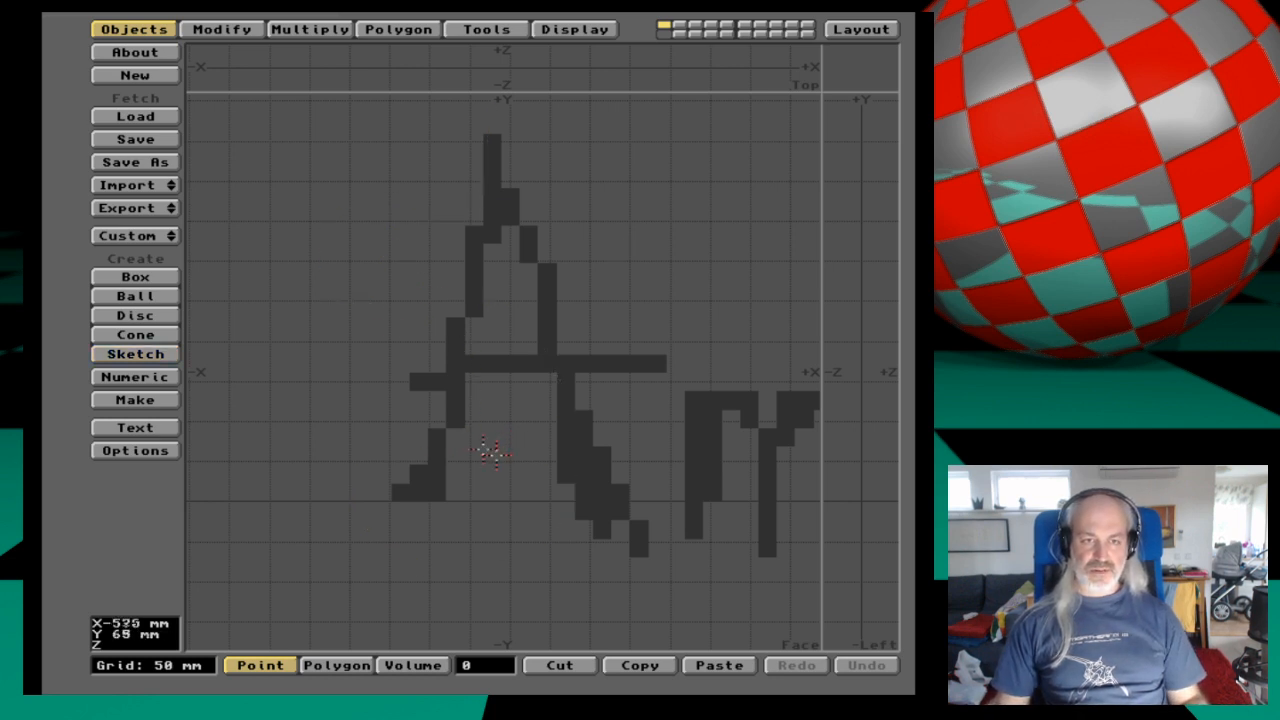
Try sketching a closed freehand shape beside the letter A in the Face view, make it into geometry, and discard it.
left_click(165, 354)
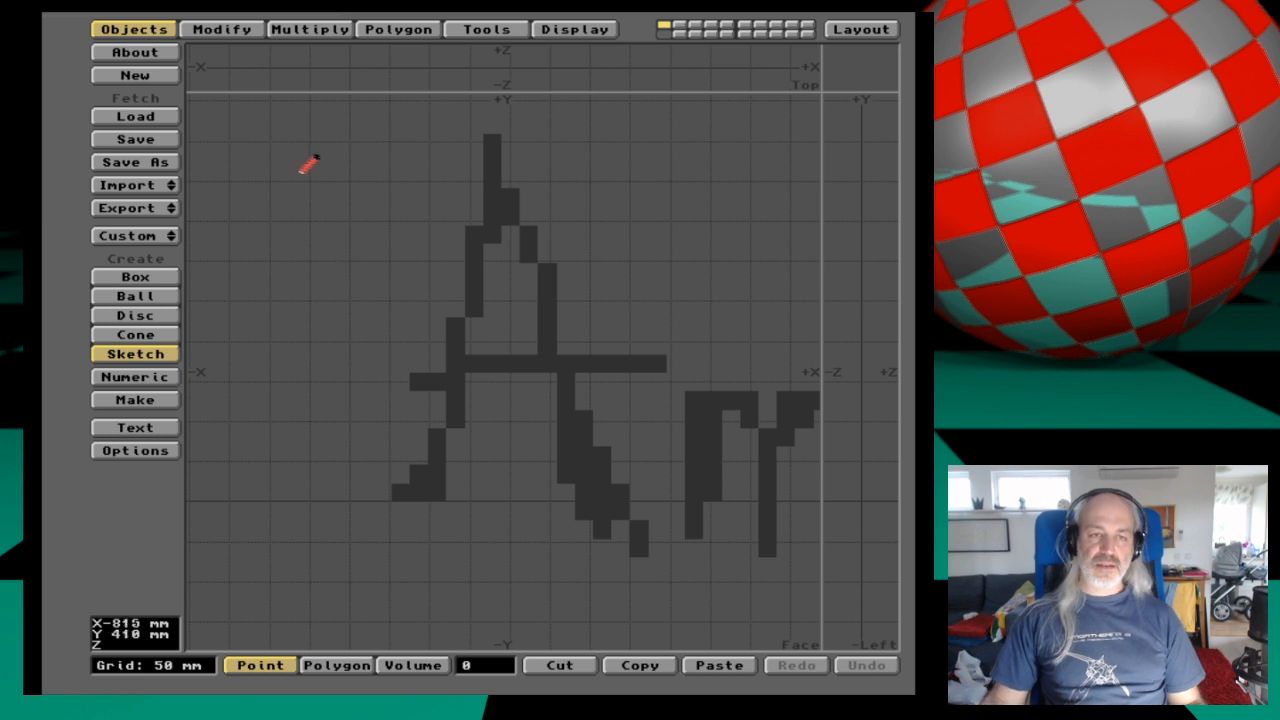
mouse_move(362, 222)
left_mouse_down()
mouse_move(333, 238)
mouse_move(340, 258)
mouse_move(309, 314)
mouse_move(357, 380)
mouse_move(423, 323)
mouse_move(402, 228)
mouse_move(368, 214)
left_mouse_up()
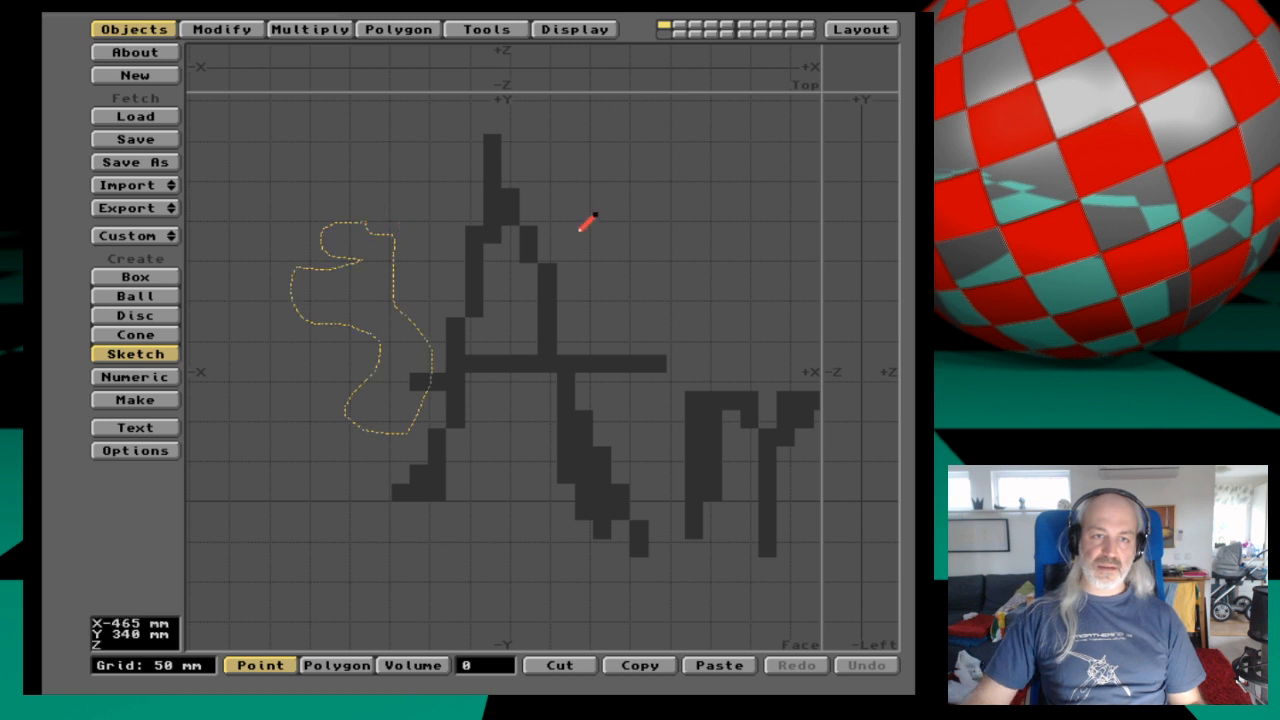
key("Return")
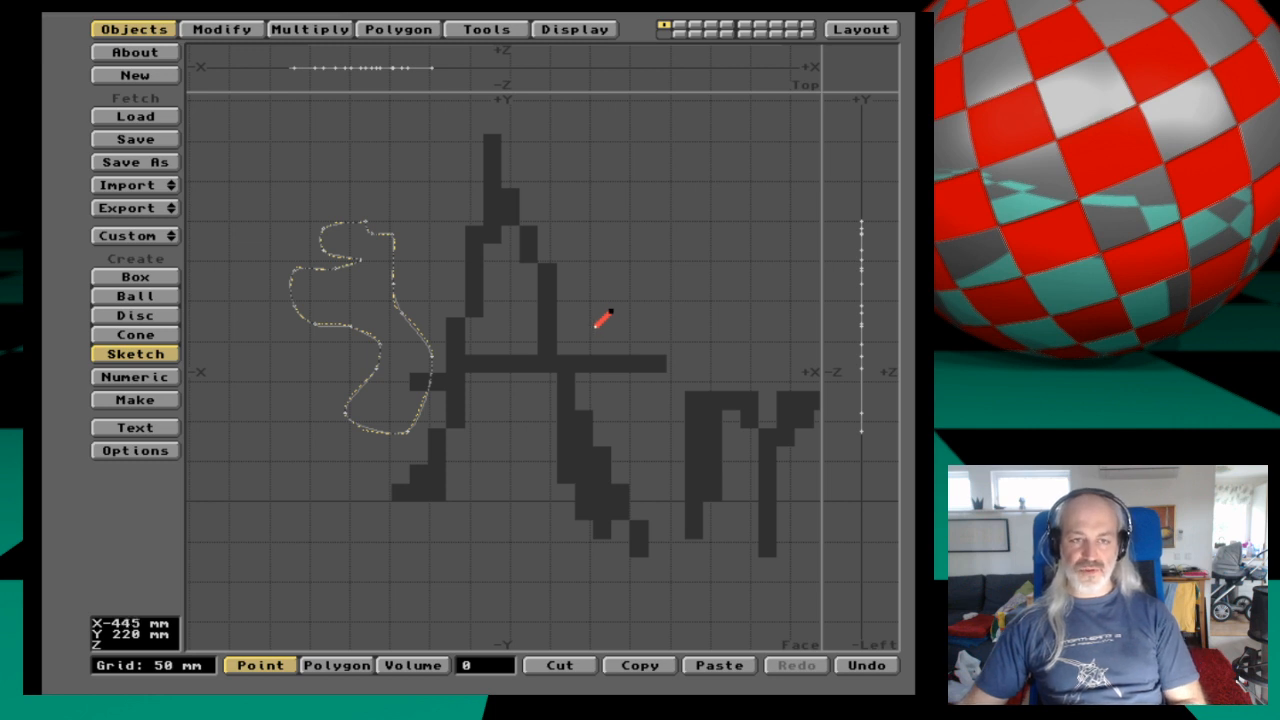
key("Delete")
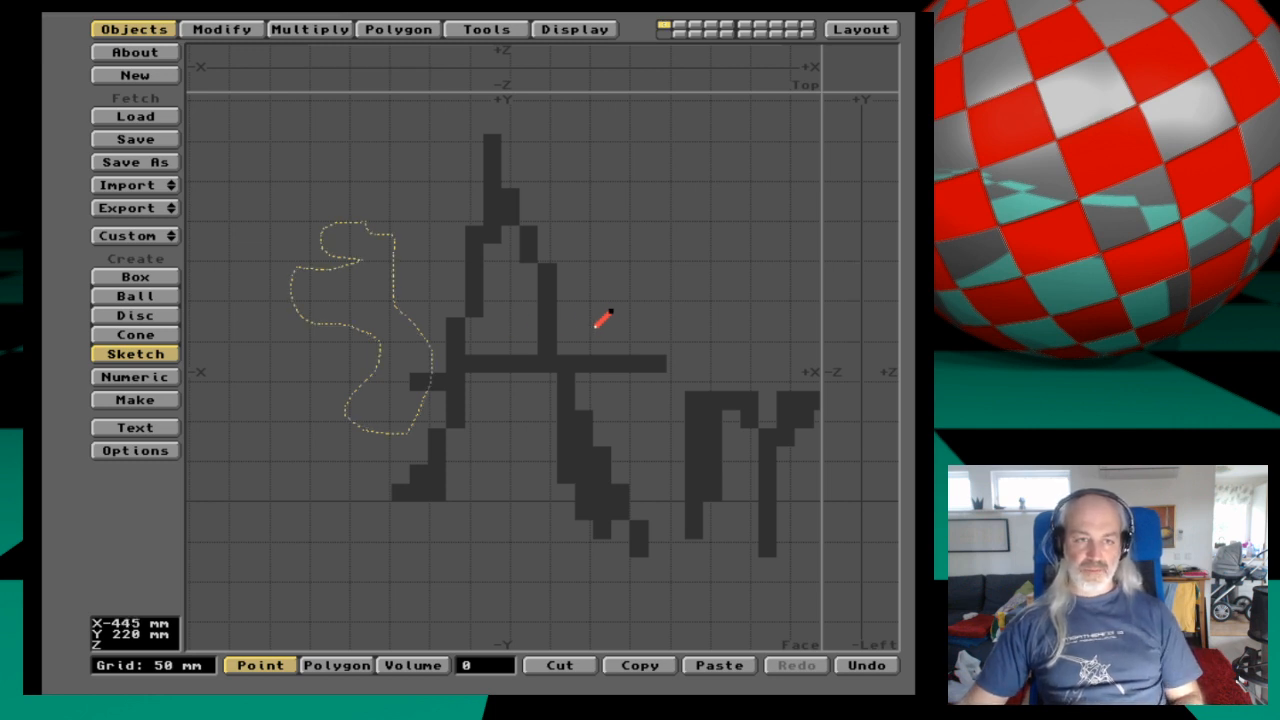
key("space")
Trace the outer outline of the backdrop's letter A with the Sketch tool in the Face view and make it into geometry.
left_click(126, 356)
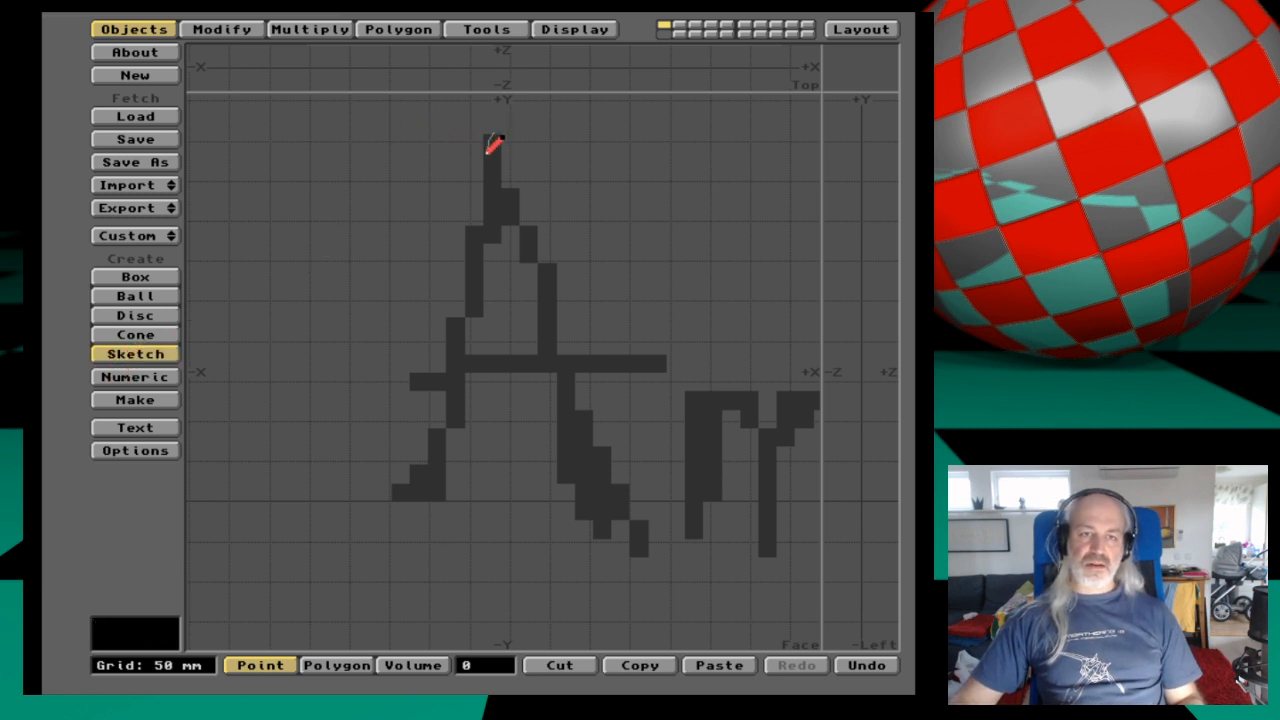
left_click_drag(491, 156, 491, 203)
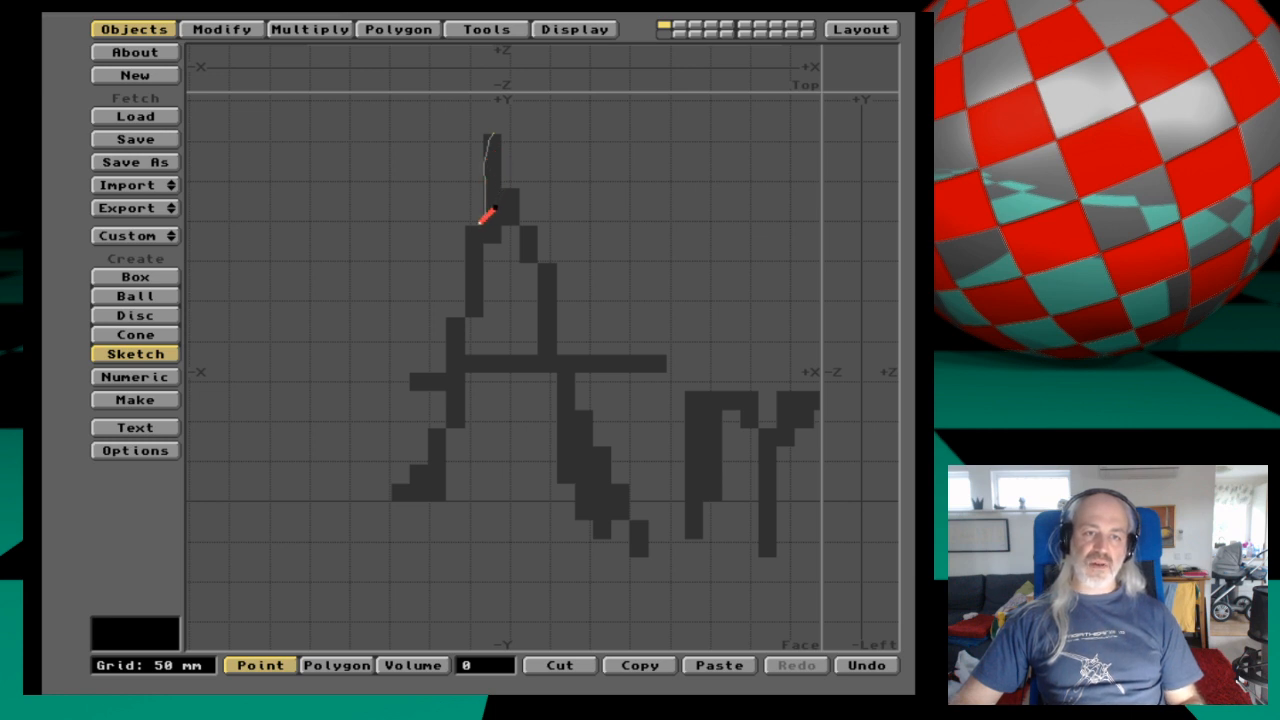
mouse_move(483, 215)
left_mouse_down()
mouse_move(460, 359)
mouse_move(411, 376)
mouse_move(441, 389)
mouse_move(446, 408)
mouse_move(401, 479)
mouse_move(410, 494)
mouse_move(443, 493)
mouse_move(470, 377)
mouse_move(548, 376)
mouse_move(563, 482)
mouse_move(582, 517)
mouse_move(629, 530)
mouse_move(647, 552)
mouse_move(628, 484)
mouse_move(576, 398)
mouse_move(578, 381)
mouse_move(660, 376)
mouse_move(666, 357)
mouse_move(564, 350)
mouse_move(559, 272)
mouse_move(497, 128)
left_mouse_up()
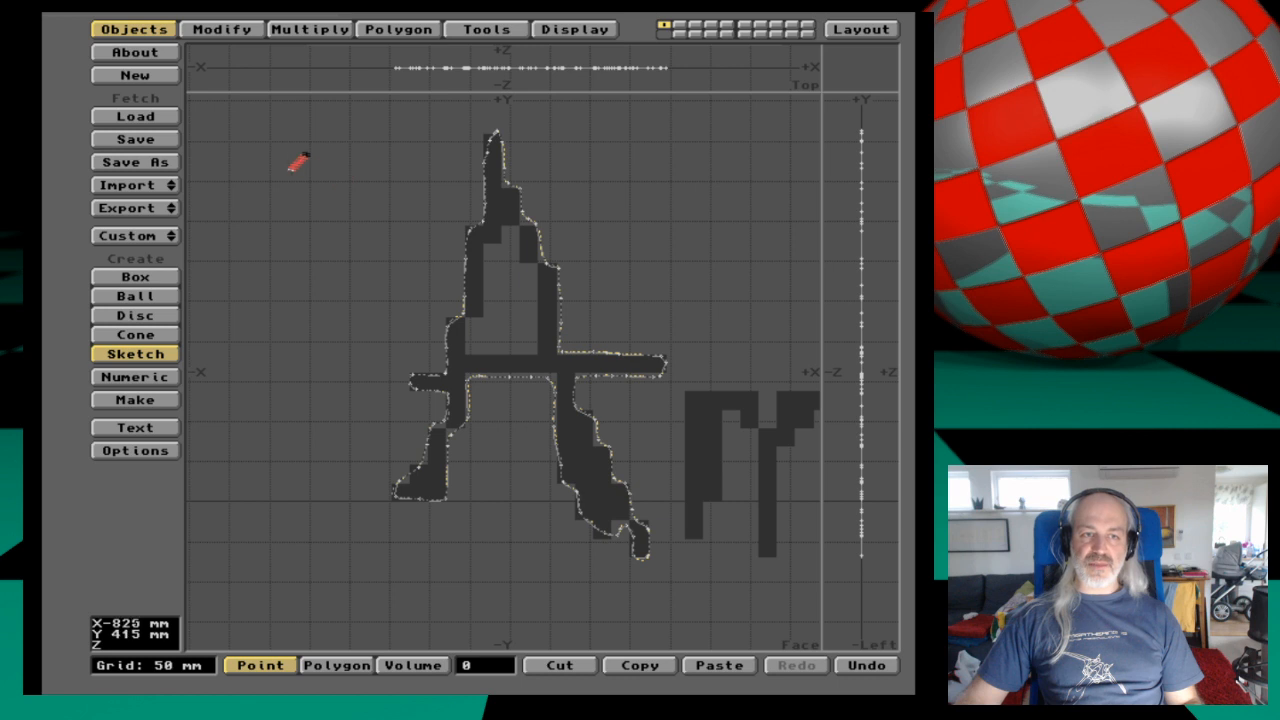
Try sketching closed freehand test shapes beside the letter A in the Face view and remove them again.
mouse_move(274, 174)
left_mouse_down()
mouse_move(310, 192)
mouse_move(303, 258)
mouse_move(316, 199)
mouse_move(287, 170)
left_mouse_up()
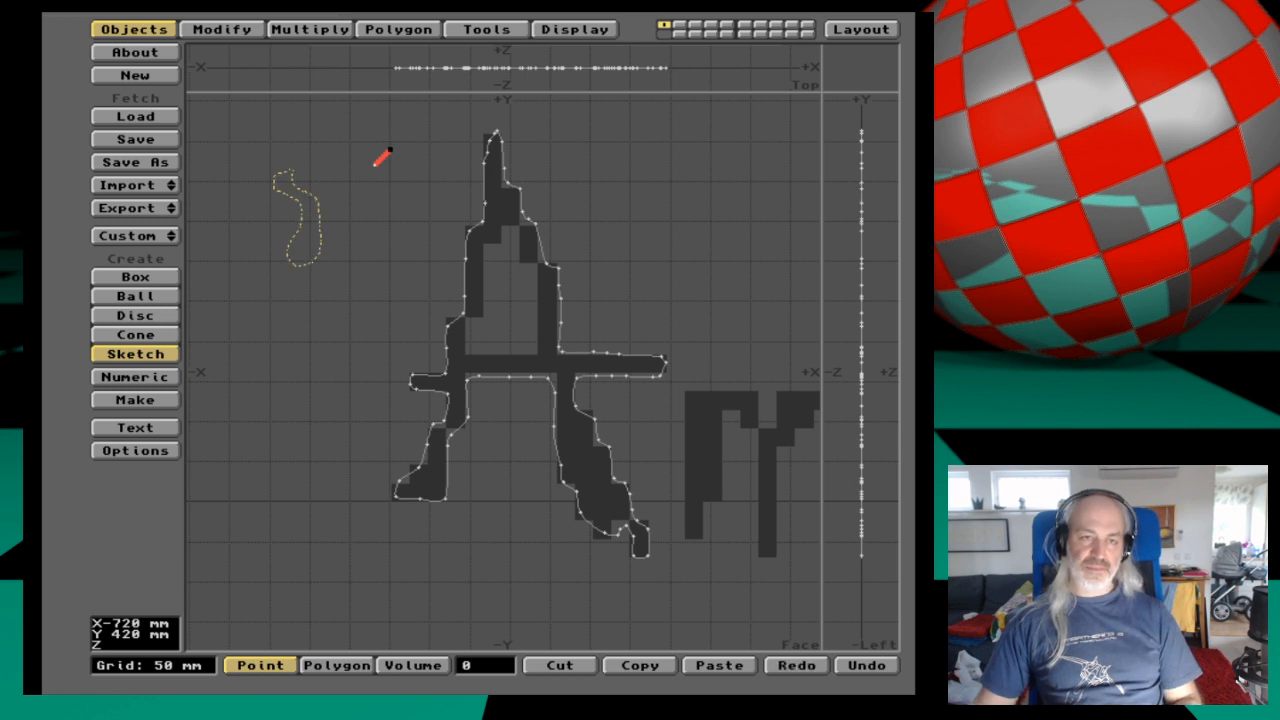
key("u")
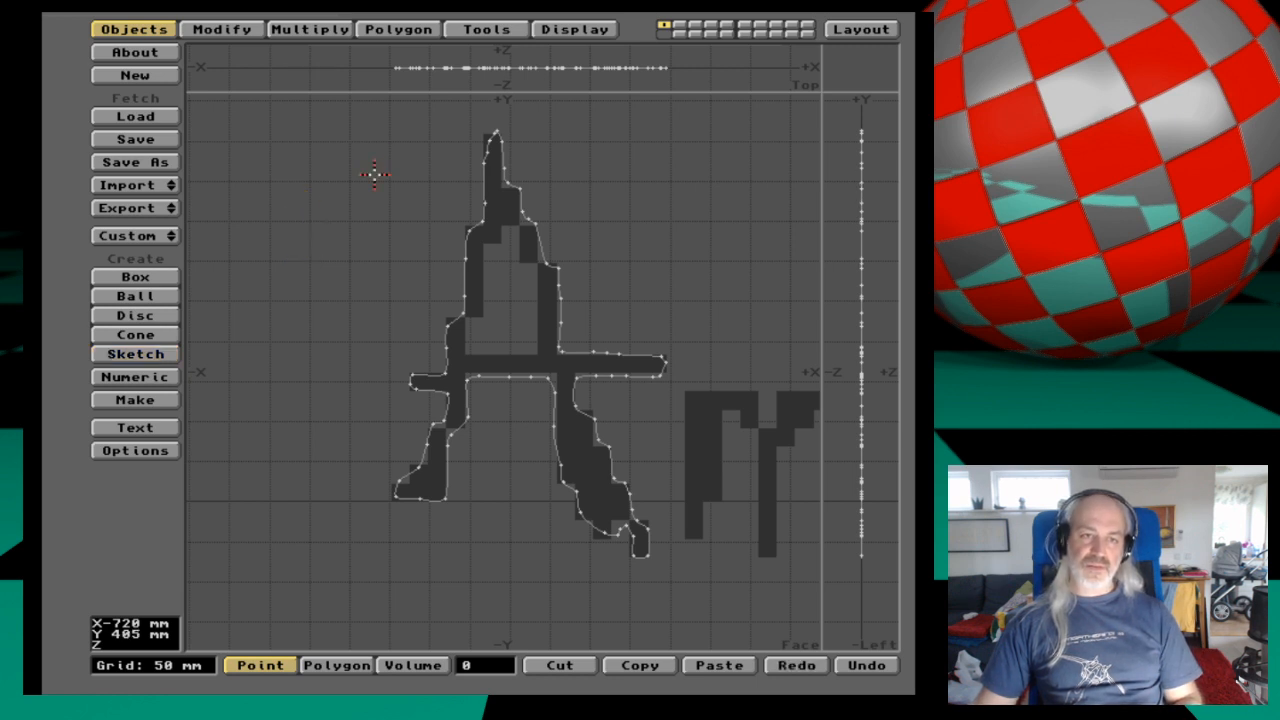
left_click(165, 353)
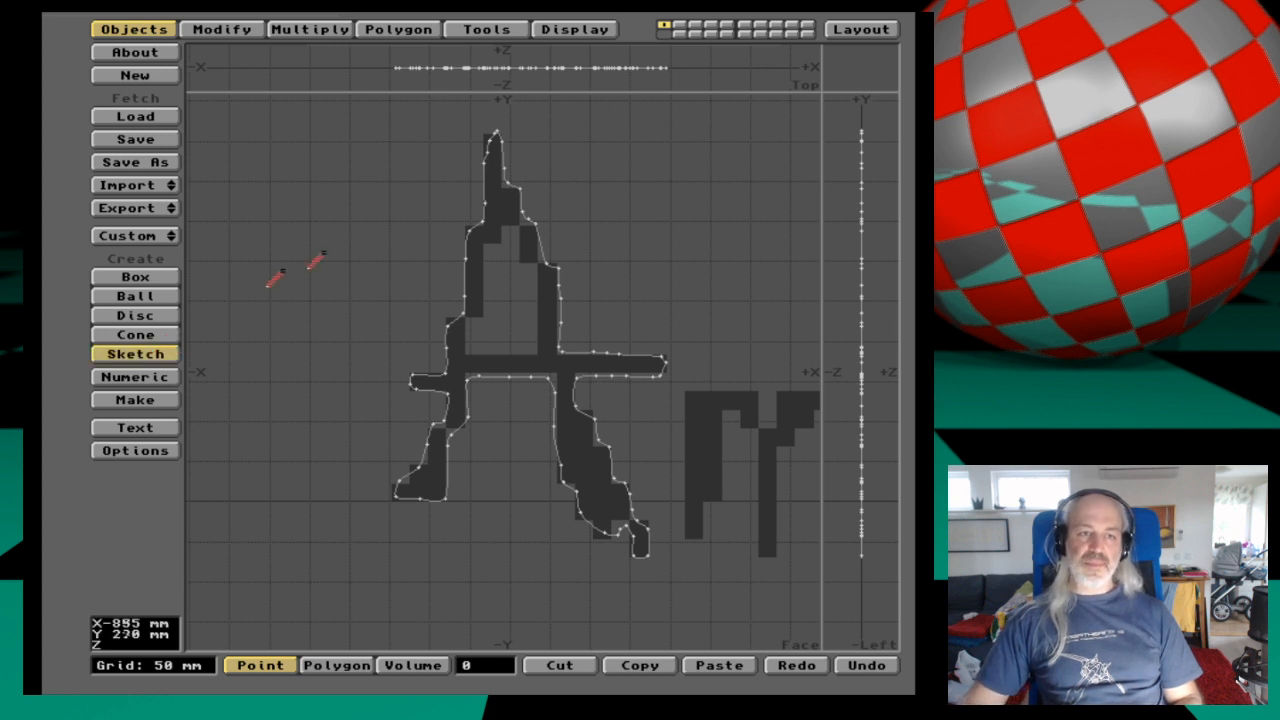
mouse_move(244, 157)
left_mouse_down()
mouse_move(263, 216)
mouse_move(286, 227)
mouse_move(290, 263)
mouse_move(246, 200)
mouse_move(245, 150)
left_mouse_up()
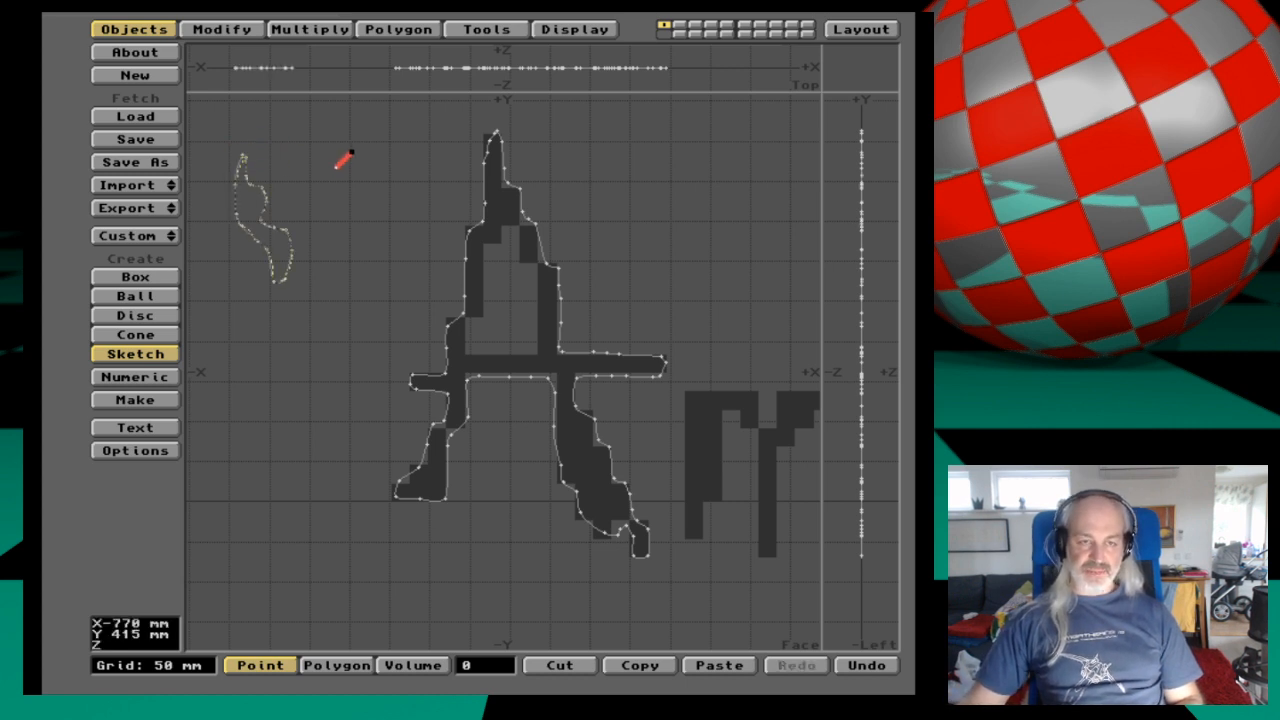
key("Return")
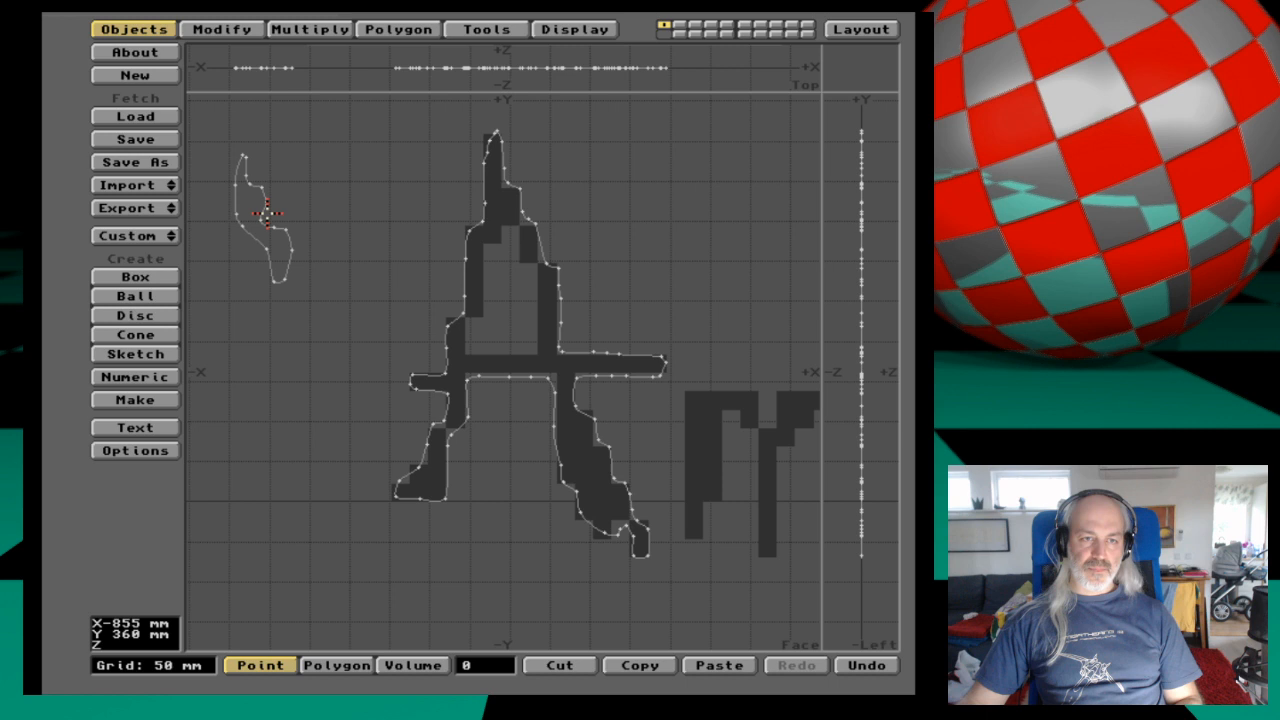
key("space")
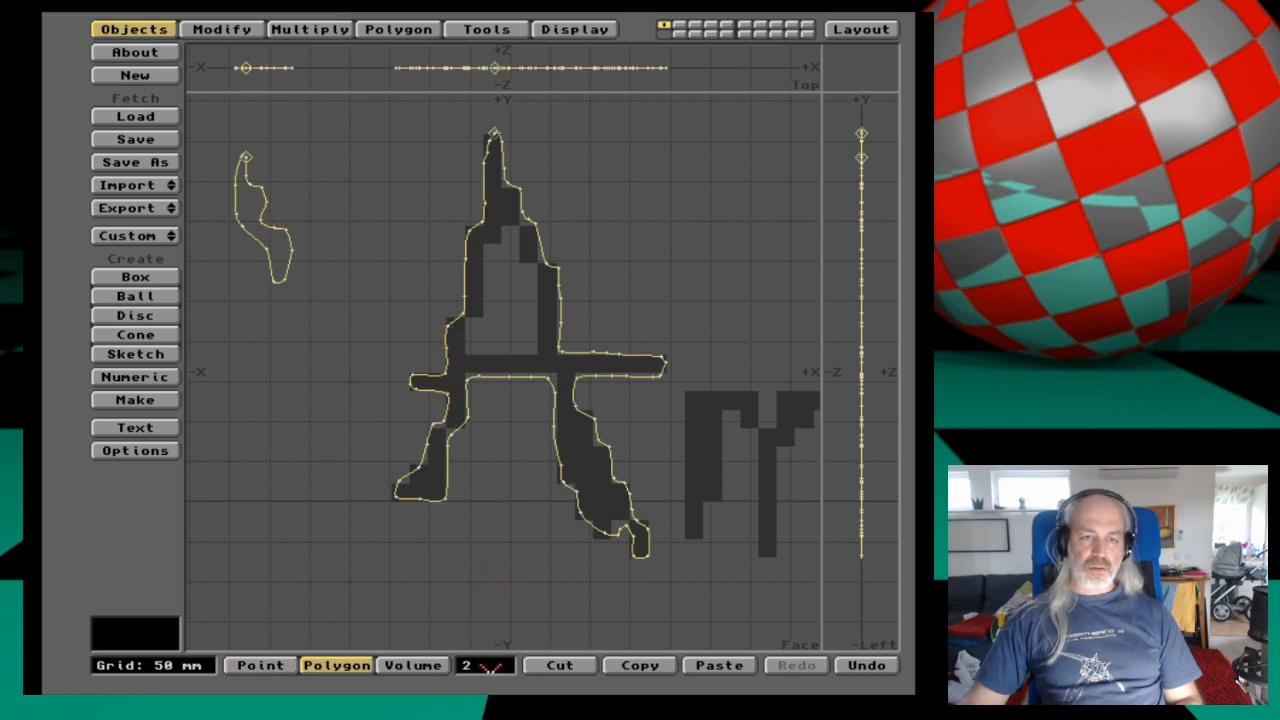
left_click(491, 666)
left_click(286, 272)
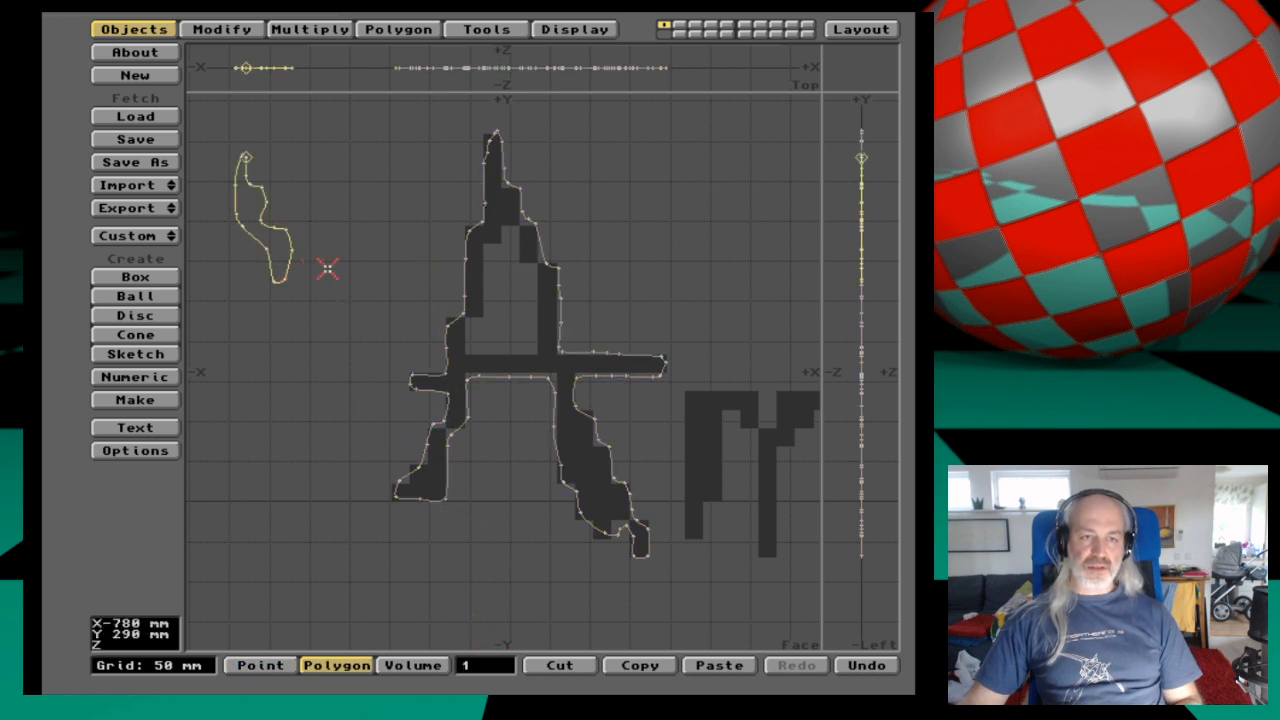
key("Delete")
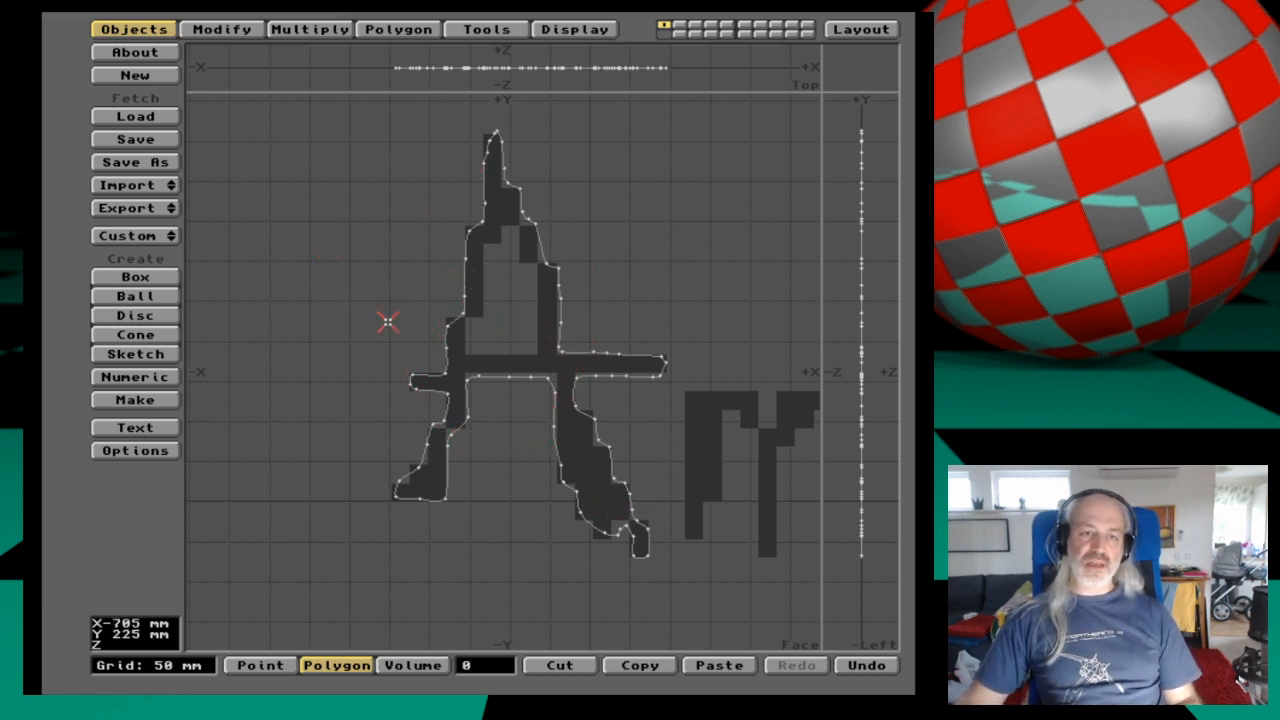
Trace the enclosed inner opening of the letter A with the Sketch tool, make it into a polygon and clear the selection.
left_click(158, 379)
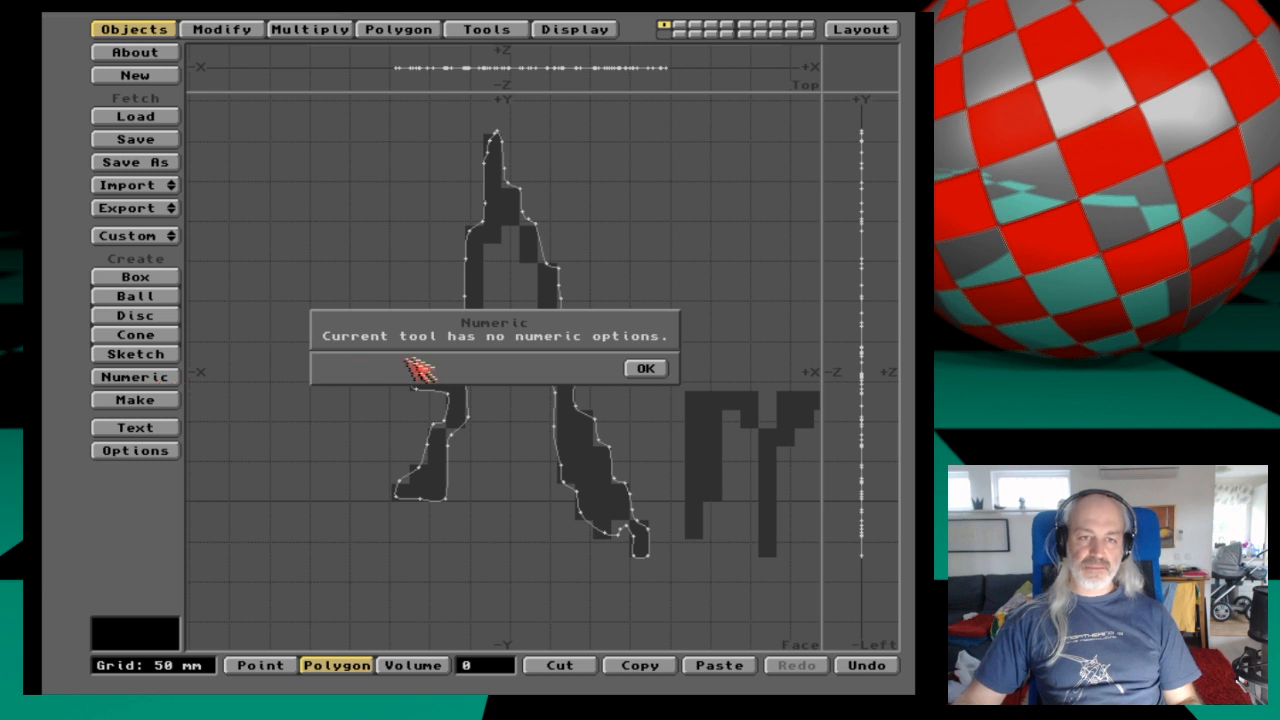
left_click(646, 368)
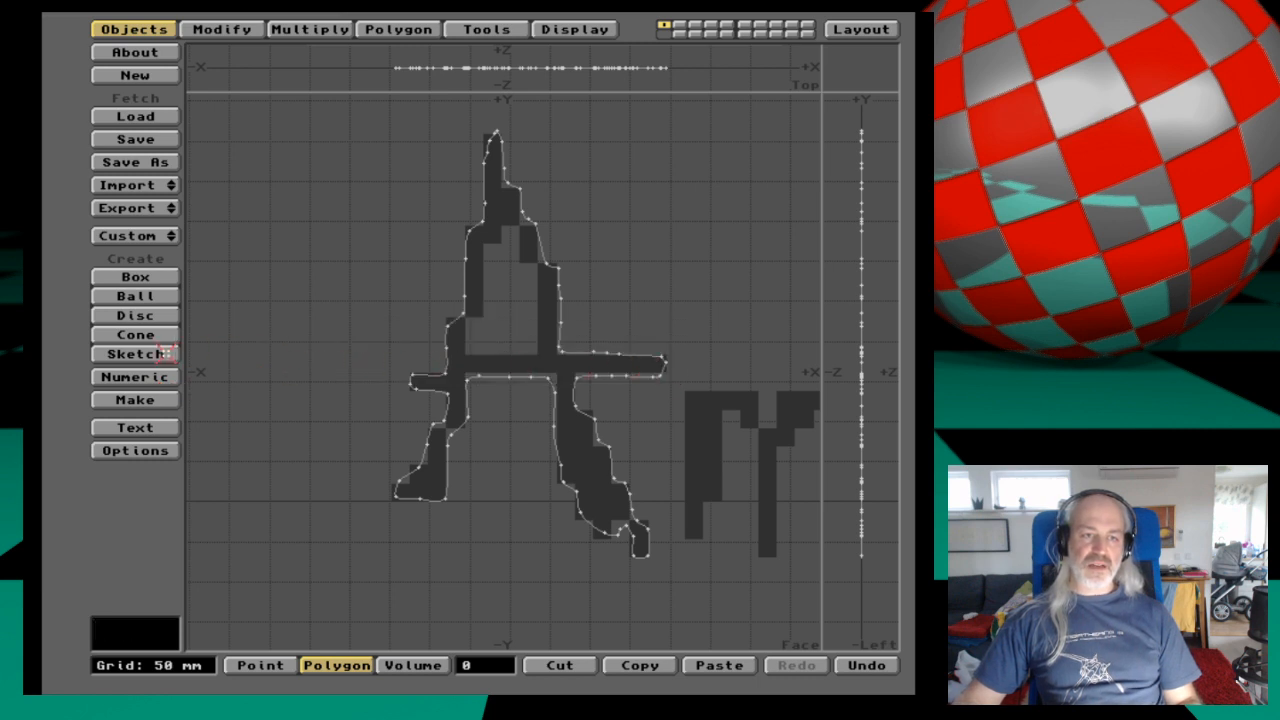
left_click(166, 354)
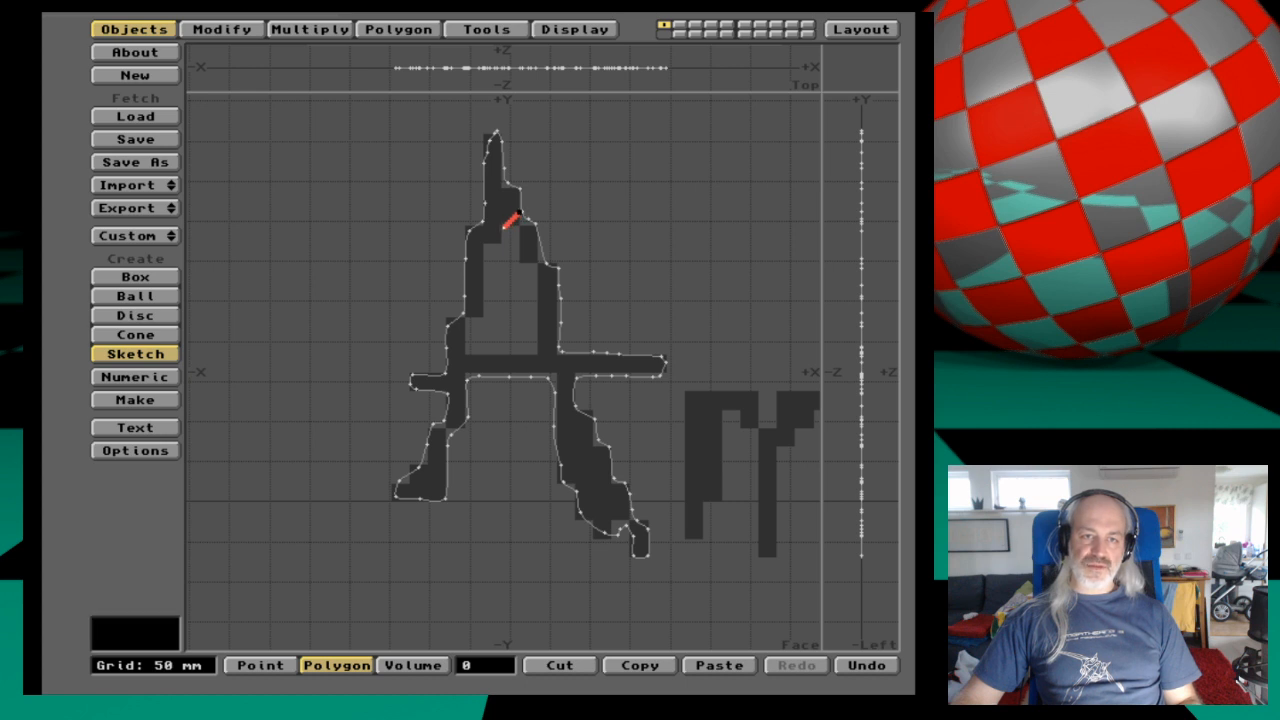
mouse_move(486, 251)
left_mouse_down()
mouse_move(482, 311)
mouse_move(521, 350)
mouse_move(538, 348)
mouse_move(531, 246)
mouse_move(502, 223)
left_mouse_up()
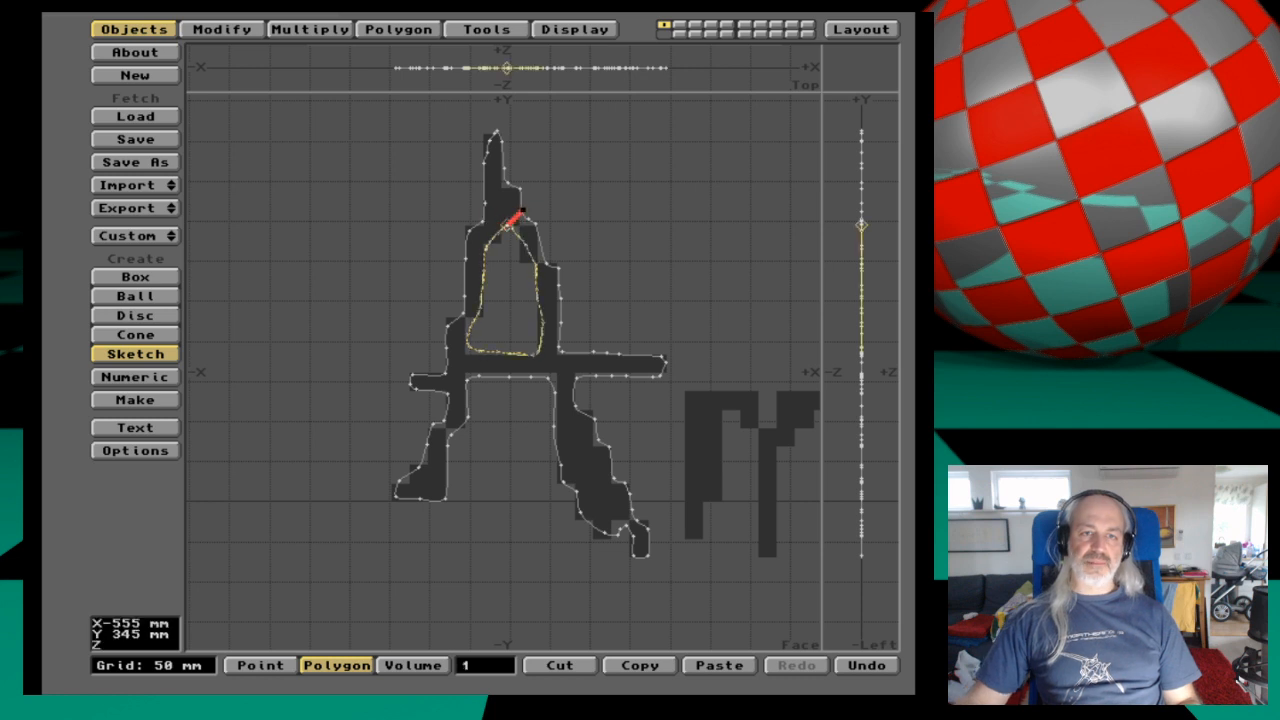
key("space")
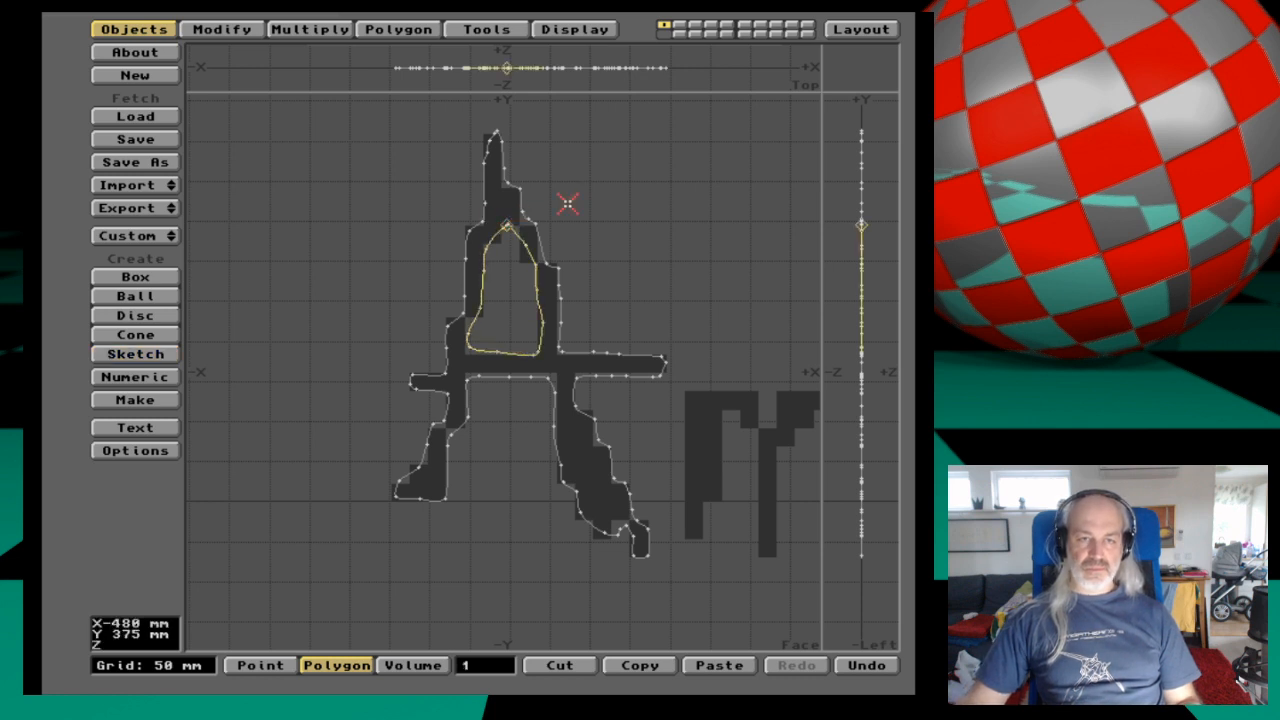
left_click(536, 262)
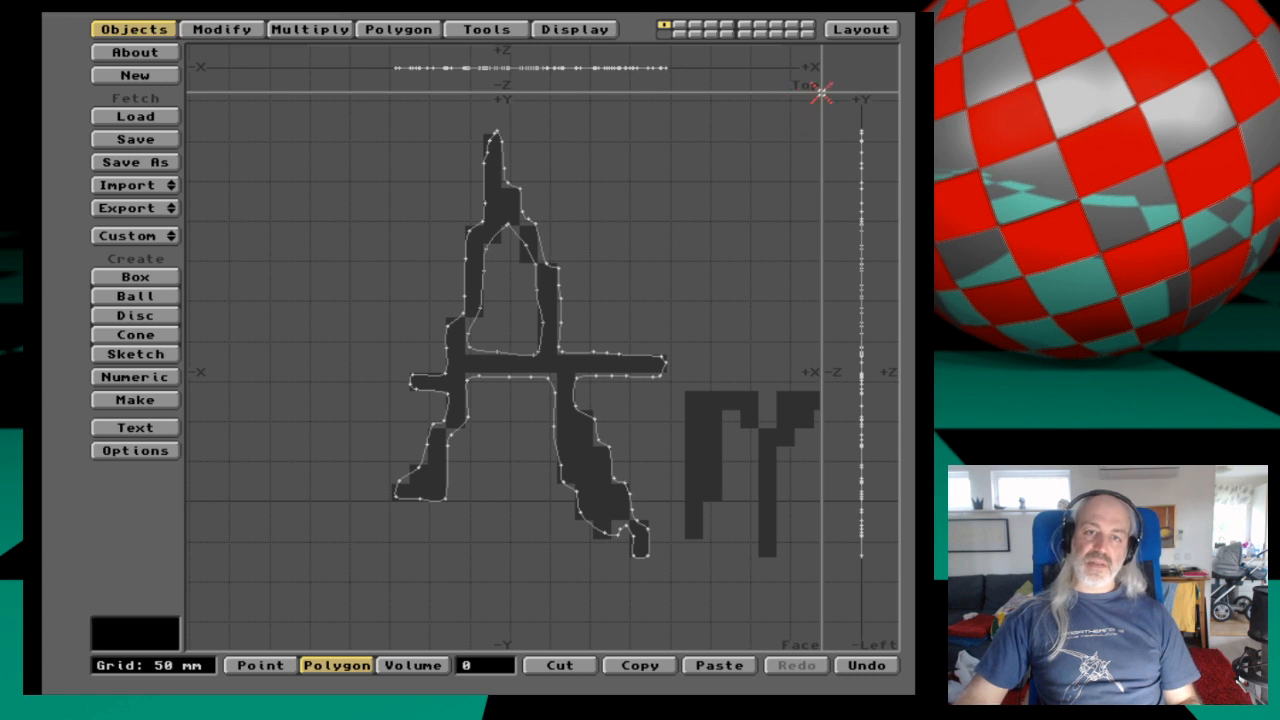
Widen the side viewports, select both the outer and inner outlines of the letter A, and remove their polygons while keeping the points.
left_click_drag(820, 92, 641, 146)
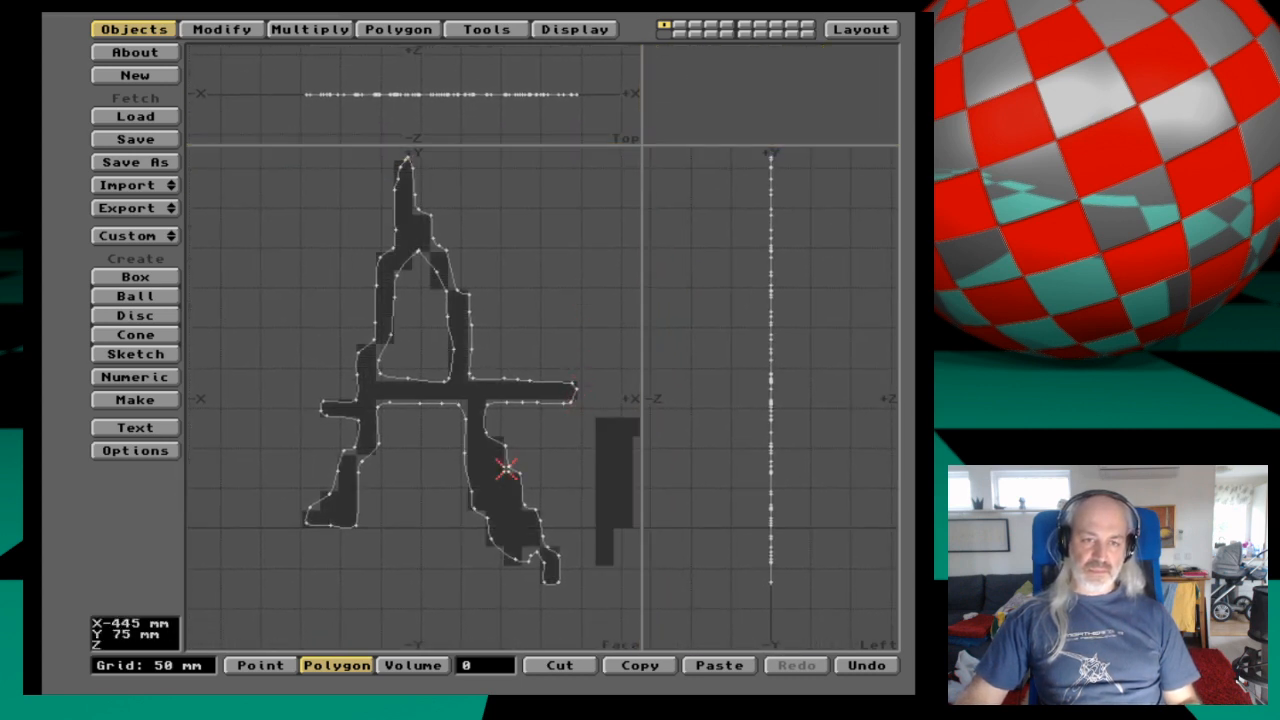
left_click(417, 402)
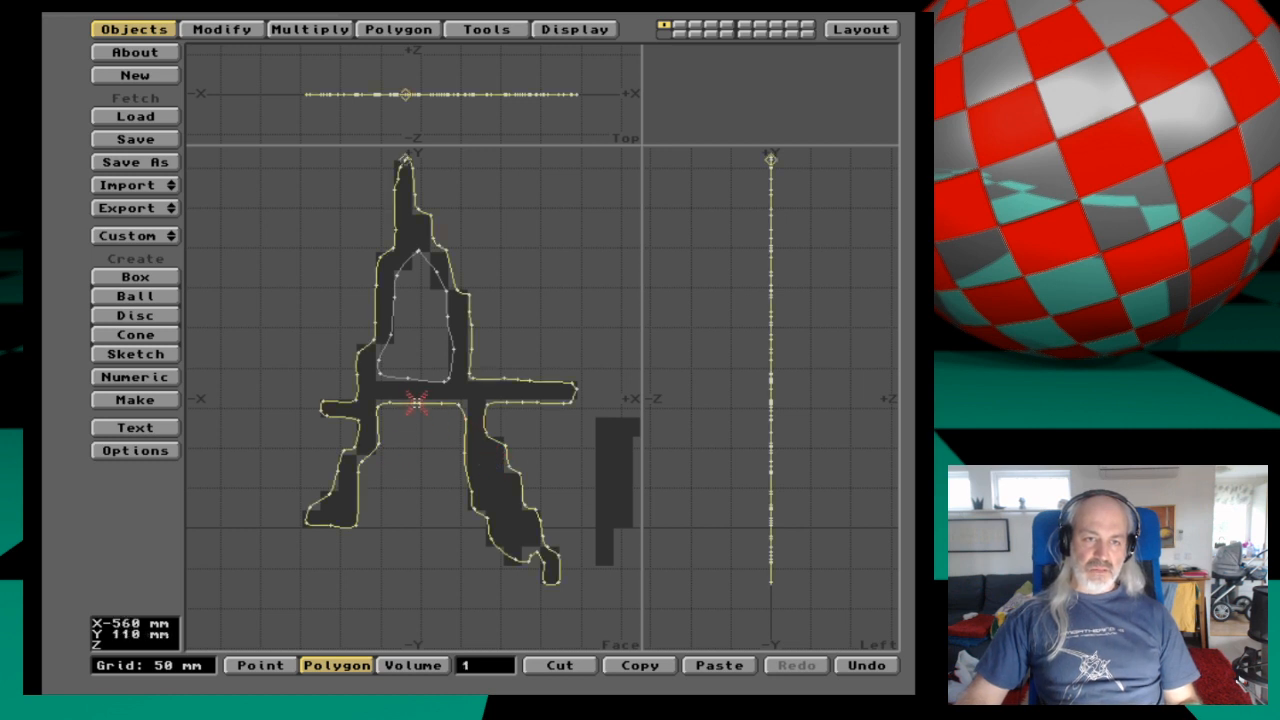
left_click(417, 385)
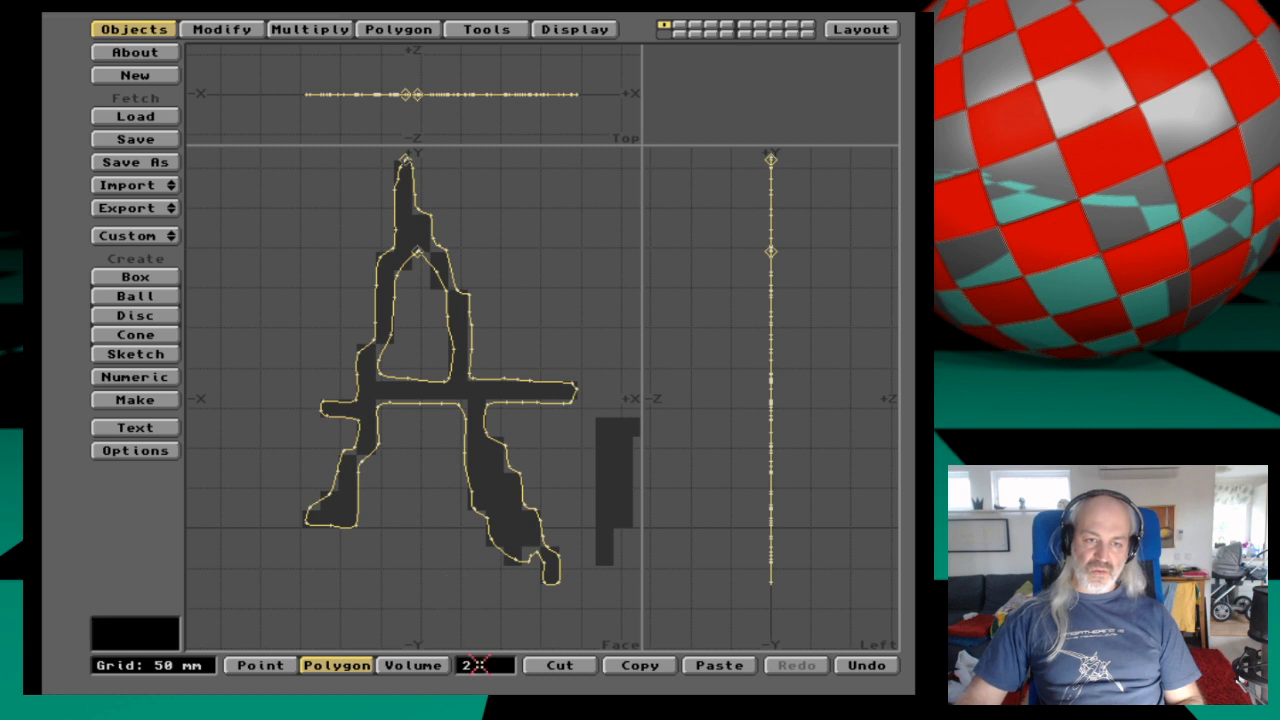
left_click(458, 570)
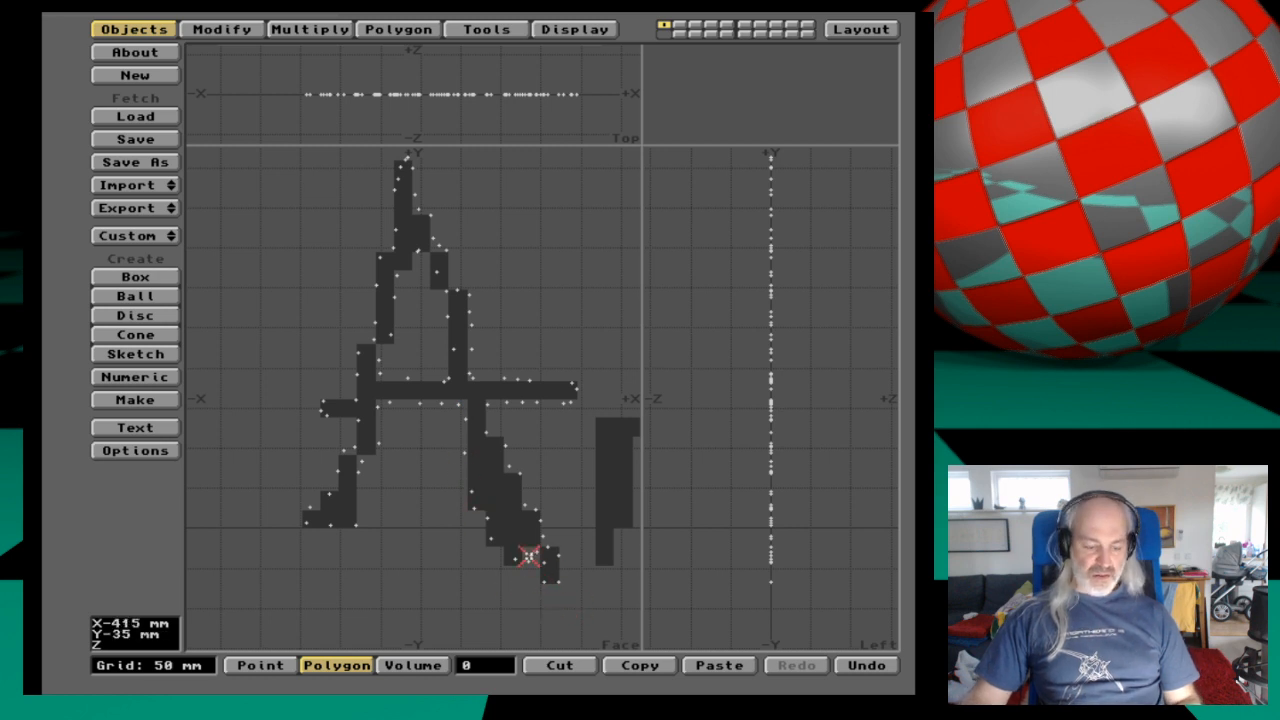
Delete the middle stray point in the notch at the foot of the A's right leg, working at a 10 mm grid.
key("g")
key("period")
key("period")
key("period")
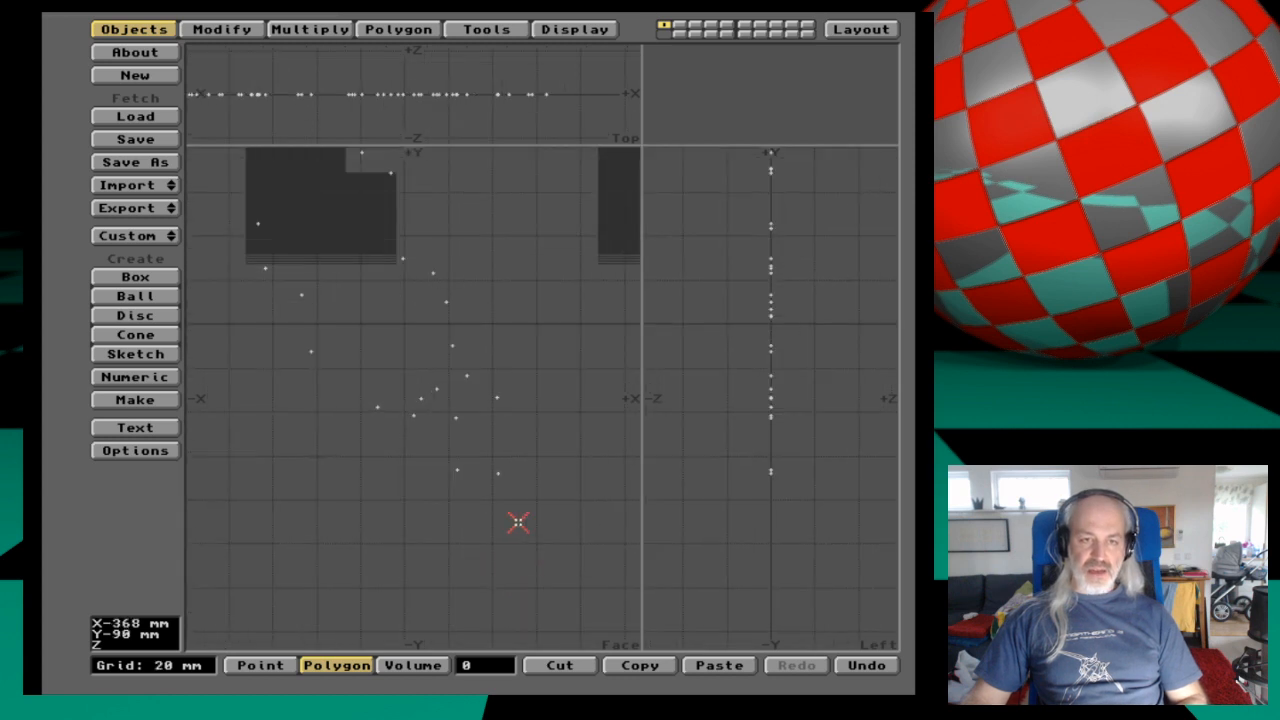
key("period")
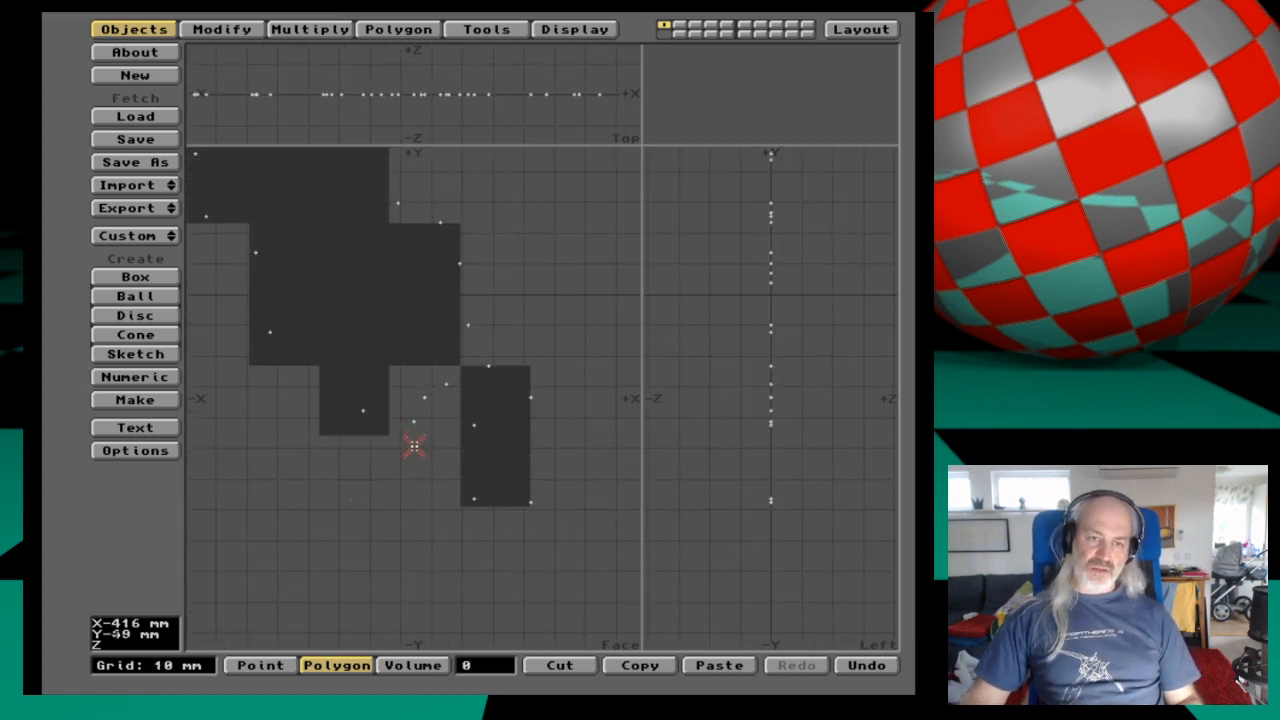
key("ctrl+j")
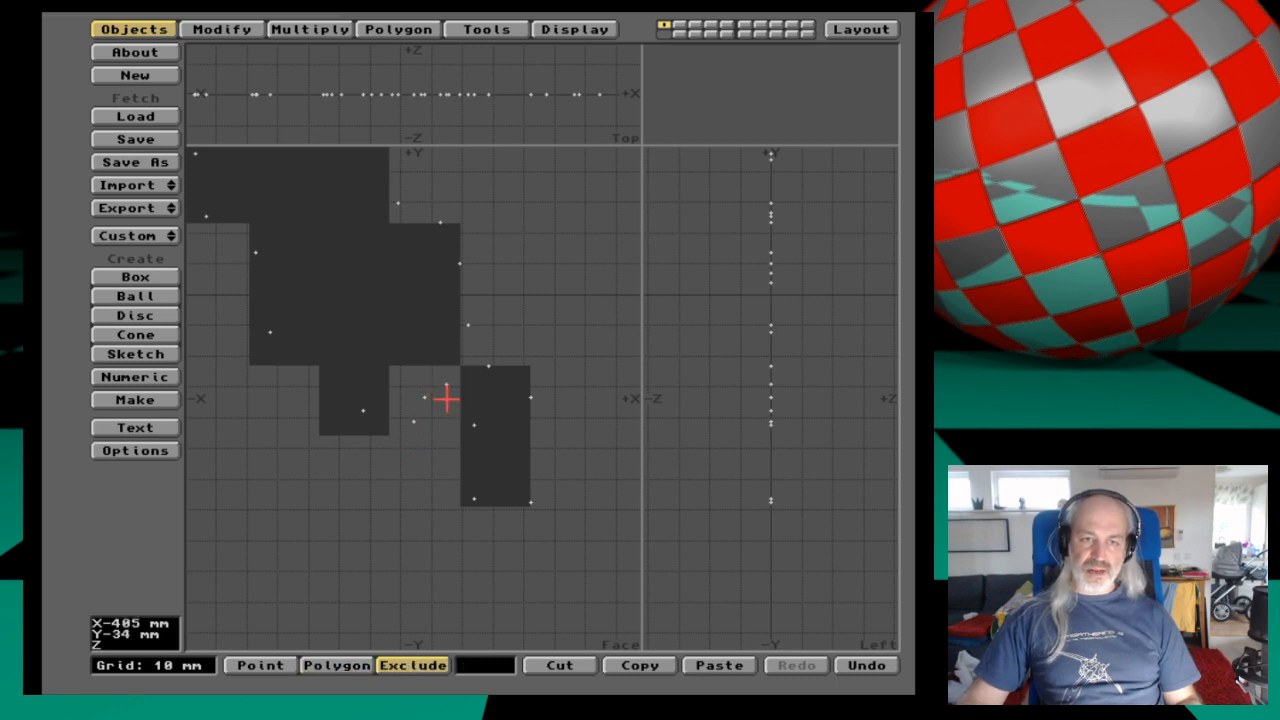
key("ctrl+g")
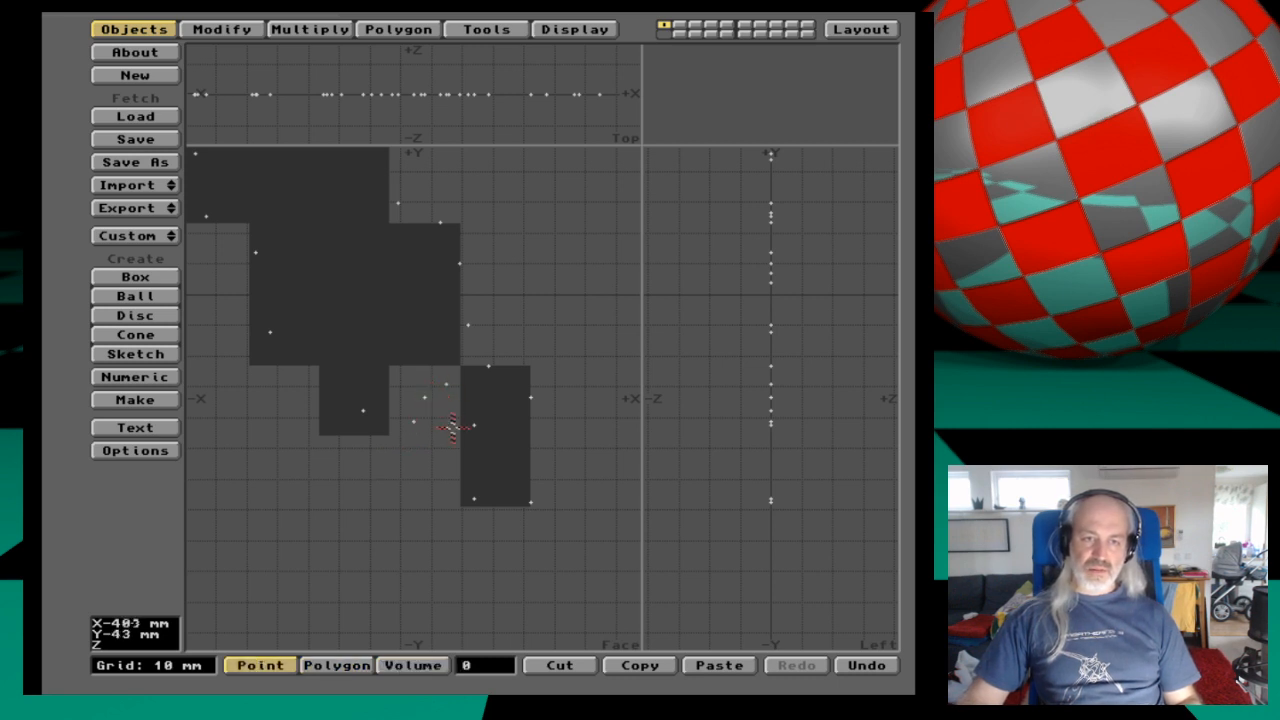
left_click(424, 397)
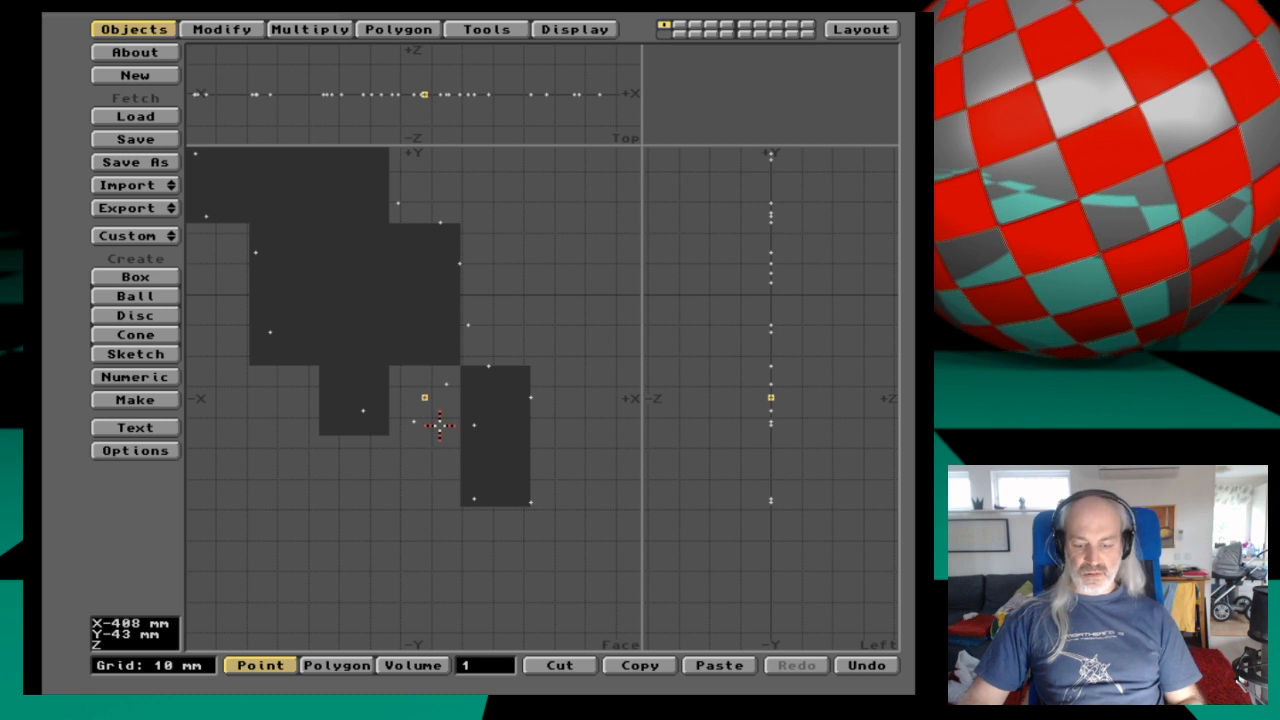
key("Delete")
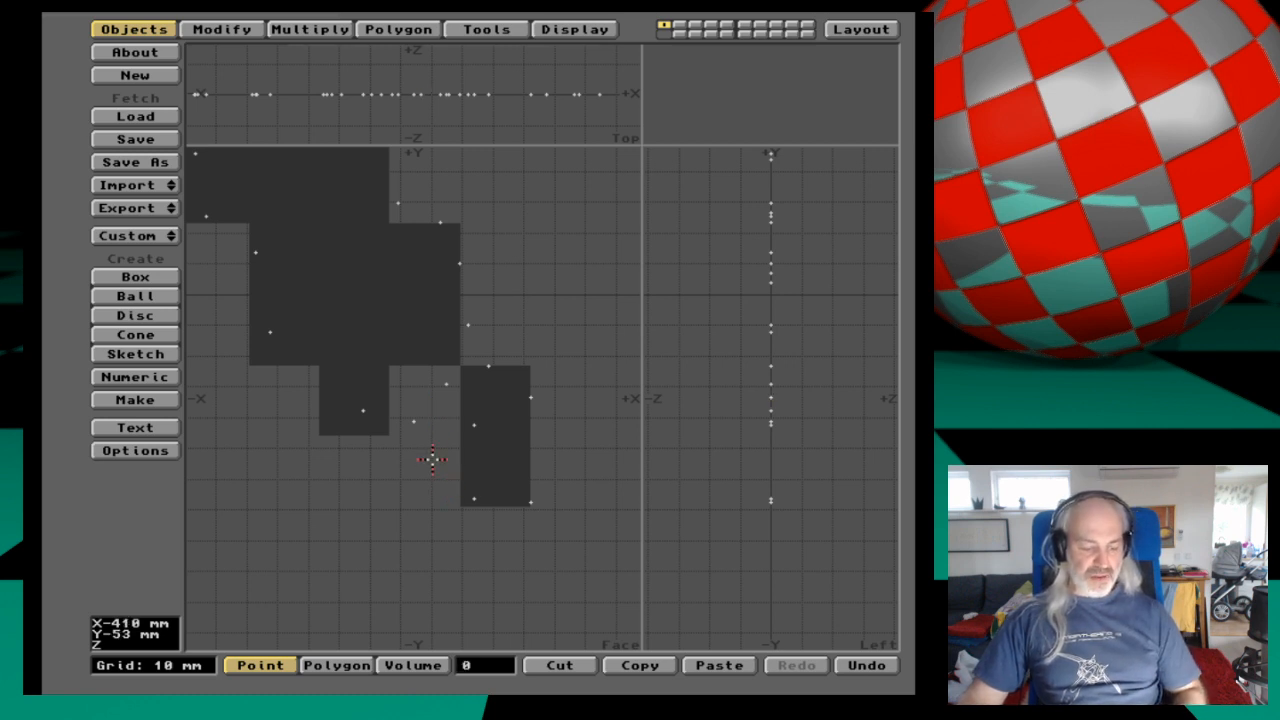
Reposition the points around the foot of the A's right leg with the Drag tool to match the backdrop's pixel corners.
key("ctrl+t")
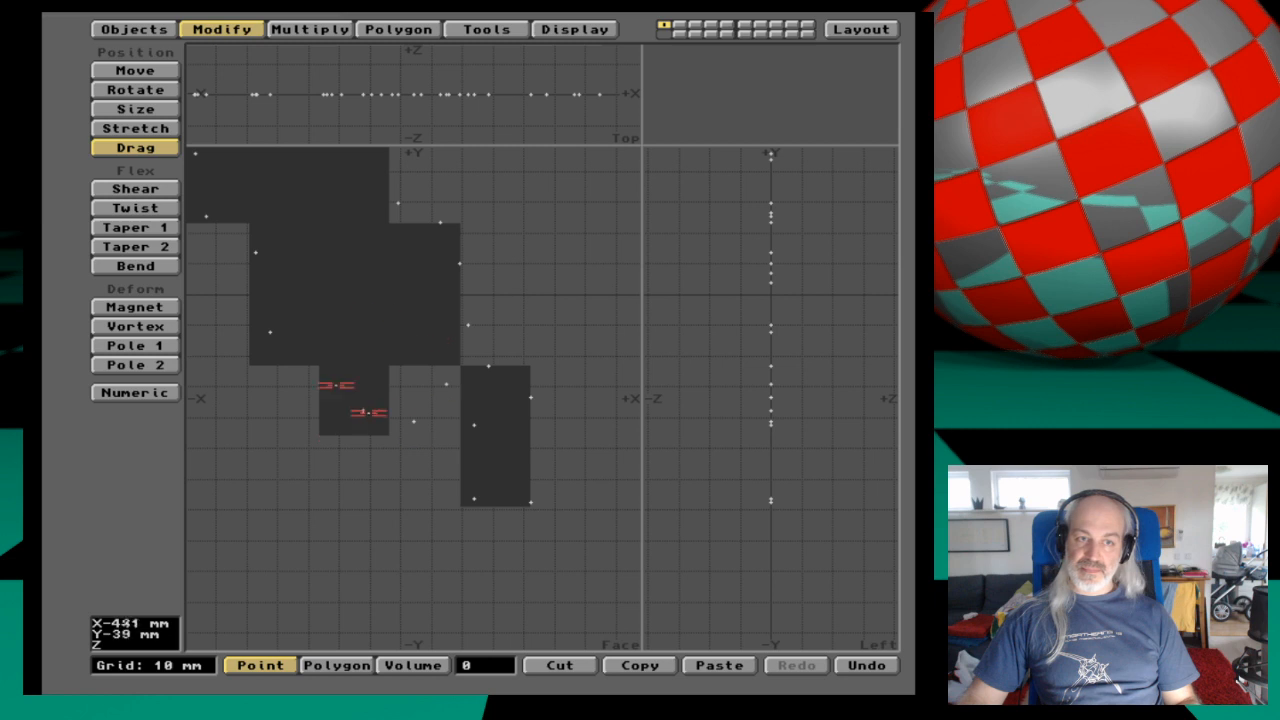
left_click_drag(362, 411, 326, 425)
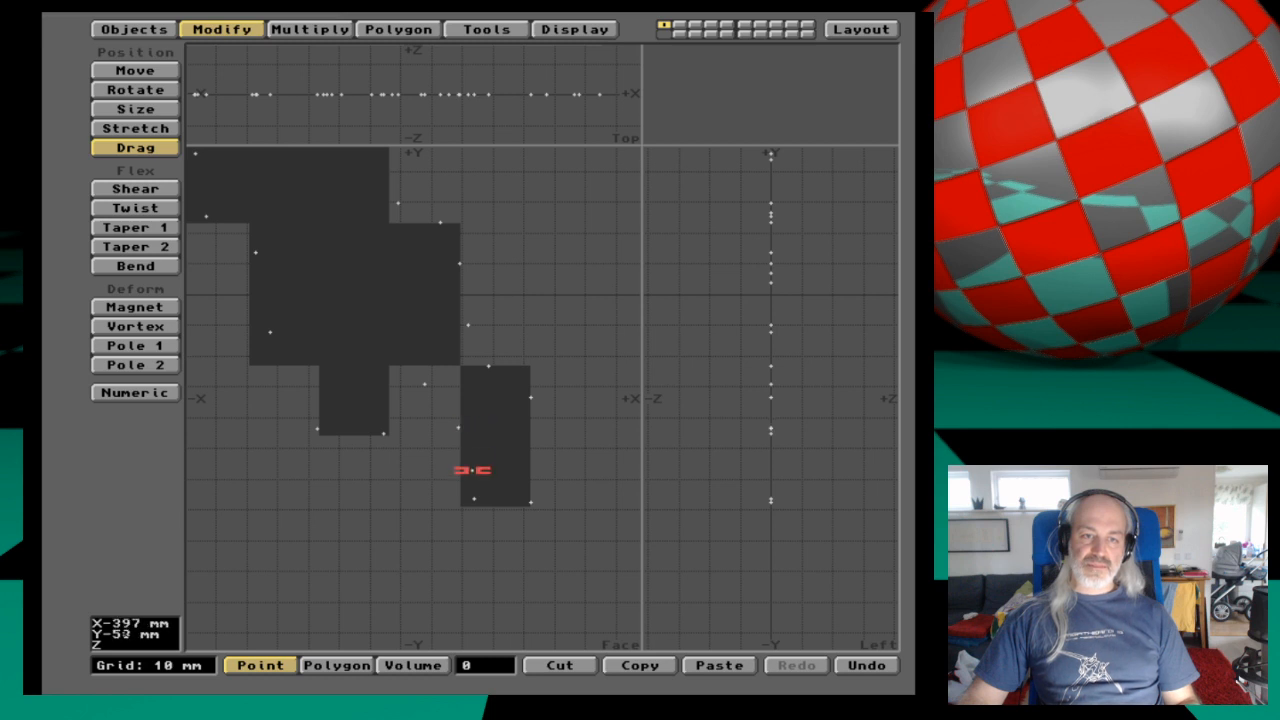
left_click_drag(448, 505, 452, 505)
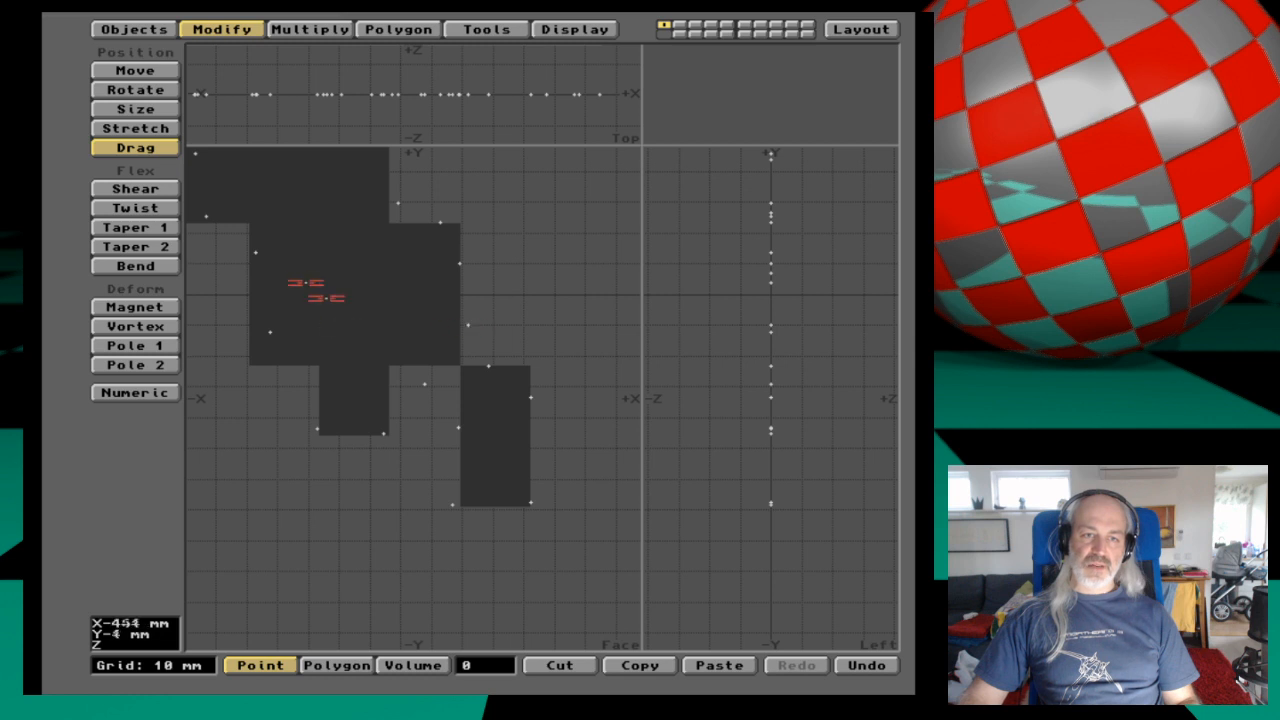
Select the letter A's outer outline points in order around the shape, make a polygon from them, and enlarge the Top and preview viewports.
left_click_drag(314, 255, 349, 331, "alt")
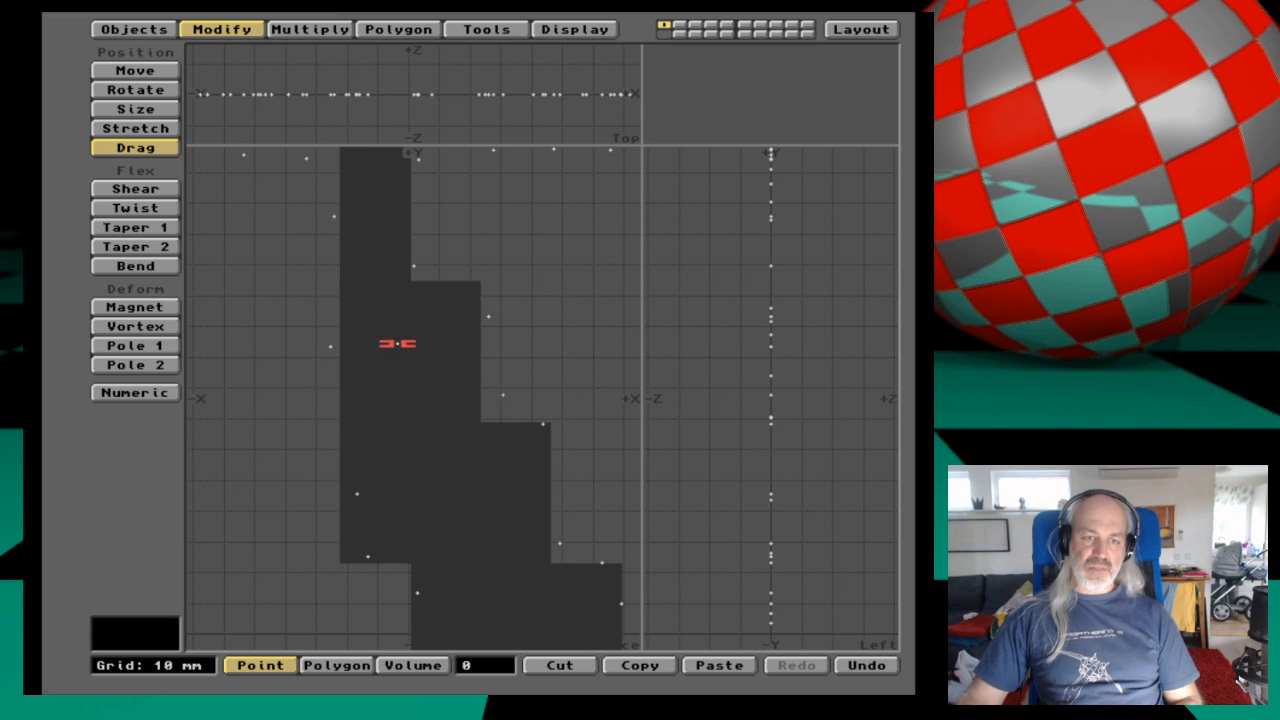
key("comma")
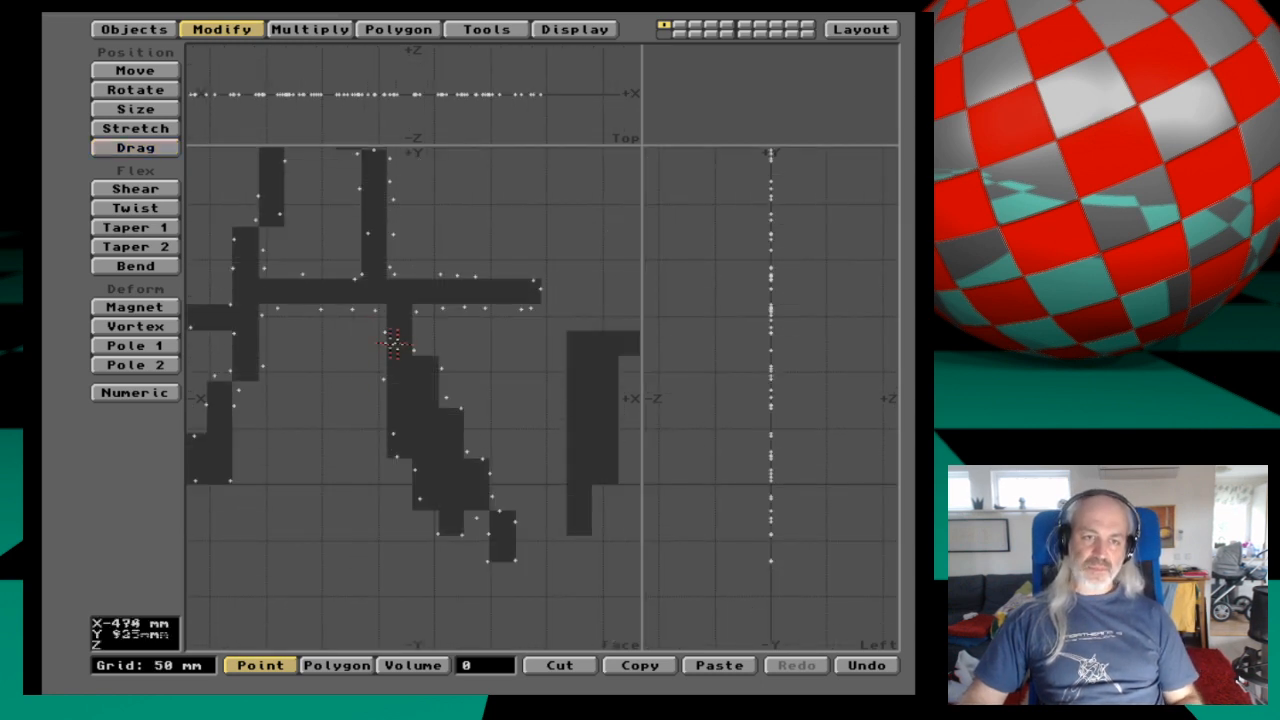
key("comma")
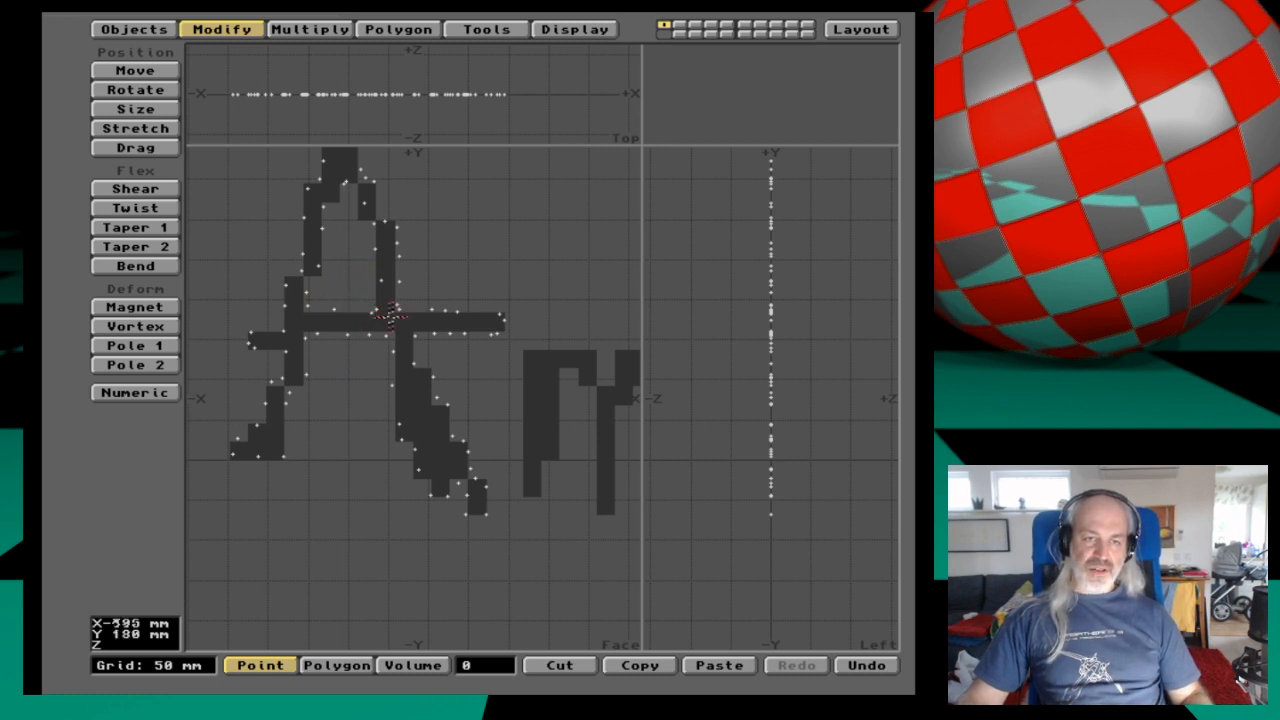
mouse_move(233, 451)
left_mouse_down()
mouse_move(264, 456)
mouse_move(286, 389)
mouse_move(308, 374)
mouse_move(304, 339)
mouse_move(381, 336)
mouse_move(404, 444)
mouse_move(428, 448)
mouse_move(432, 496)
mouse_move(458, 485)
mouse_move(482, 514)
mouse_move(438, 380)
mouse_move(410, 363)
mouse_move(428, 336)
mouse_move(496, 334)
mouse_move(505, 319)
mouse_move(398, 309)
mouse_move(401, 258)
mouse_move(363, 172)
left_mouse_up()
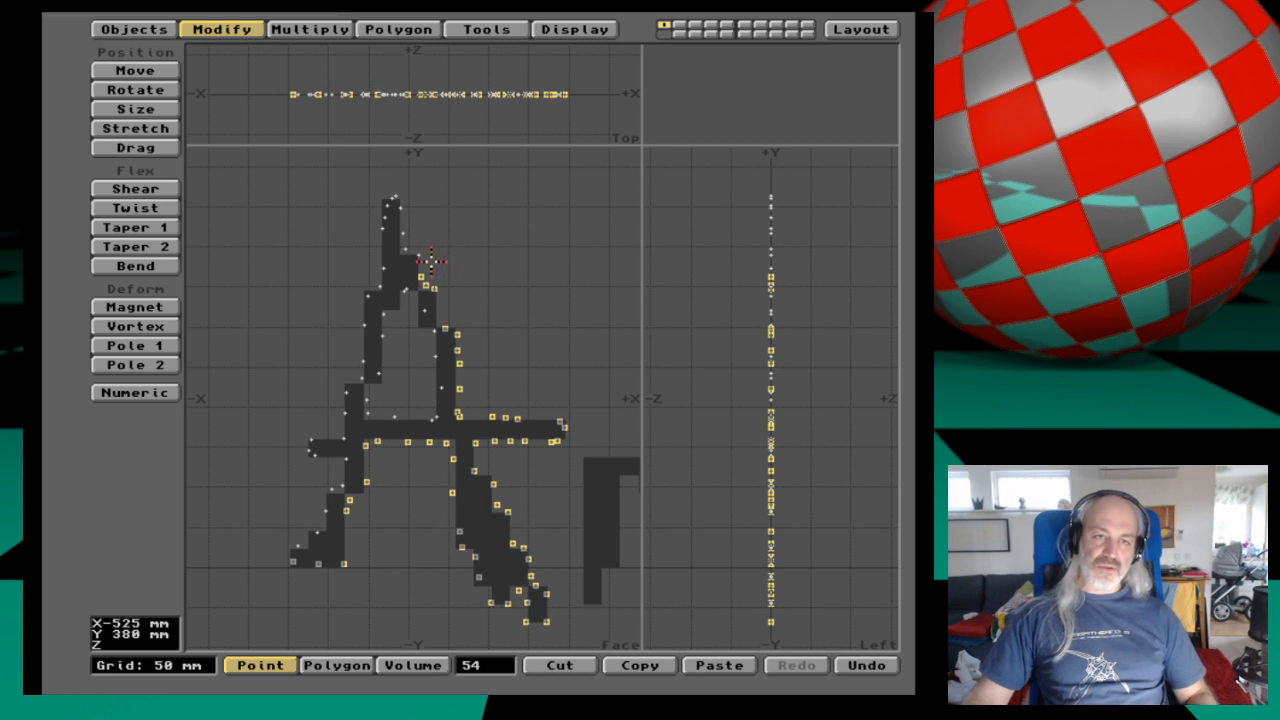
left_click(416, 258)
mouse_move(408, 255)
left_mouse_down()
mouse_move(396, 194)
mouse_move(345, 428)
mouse_move(306, 443)
mouse_move(356, 470)
mouse_move(298, 543)
left_mouse_up()
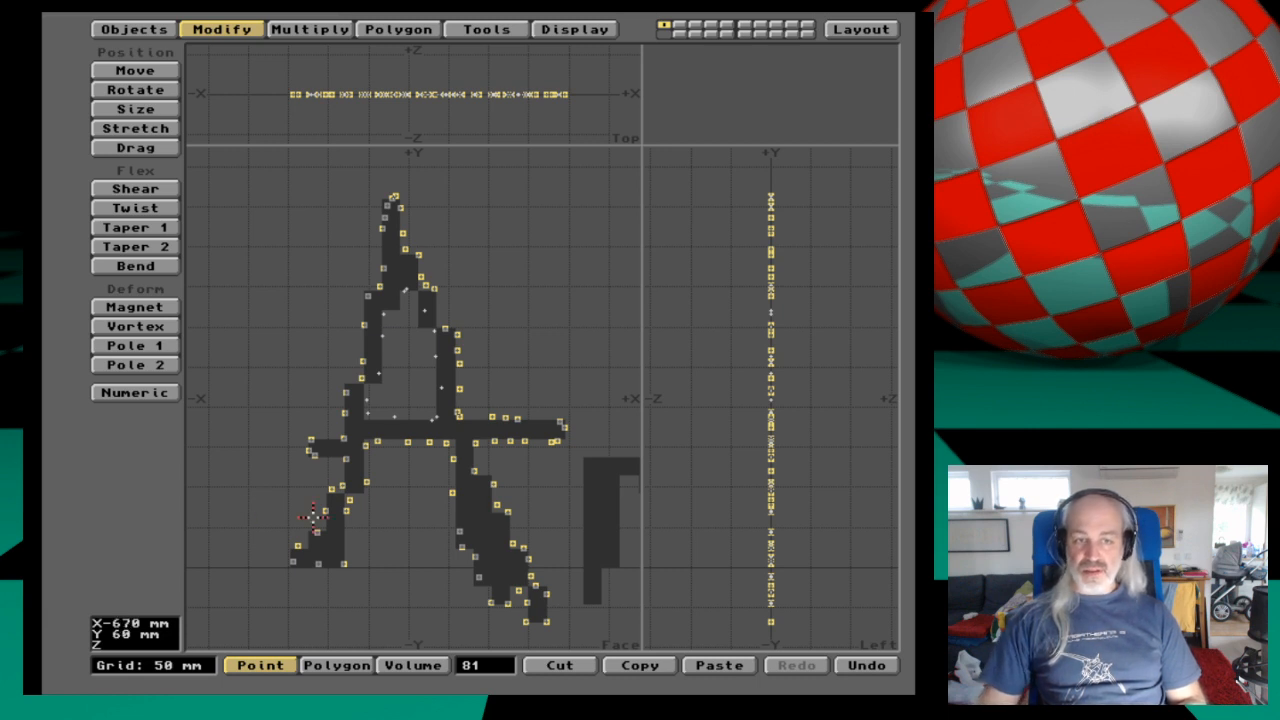
left_click(383, 31)
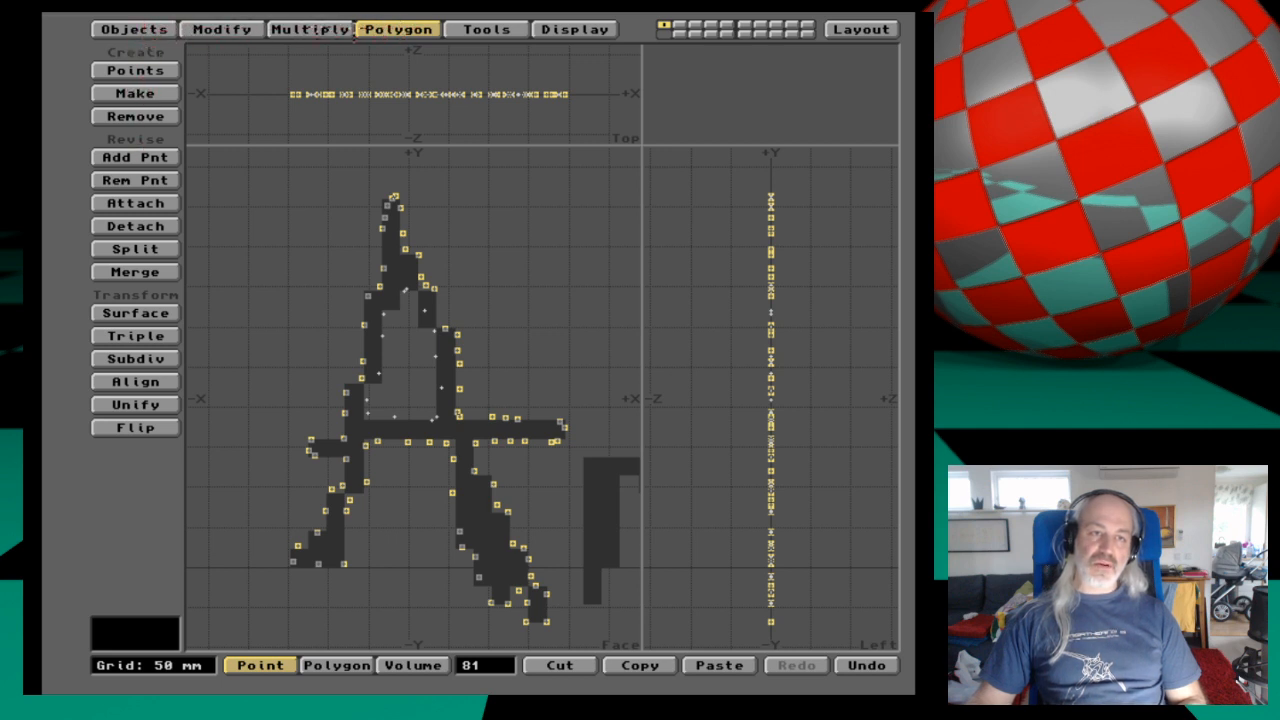
left_click(125, 93)
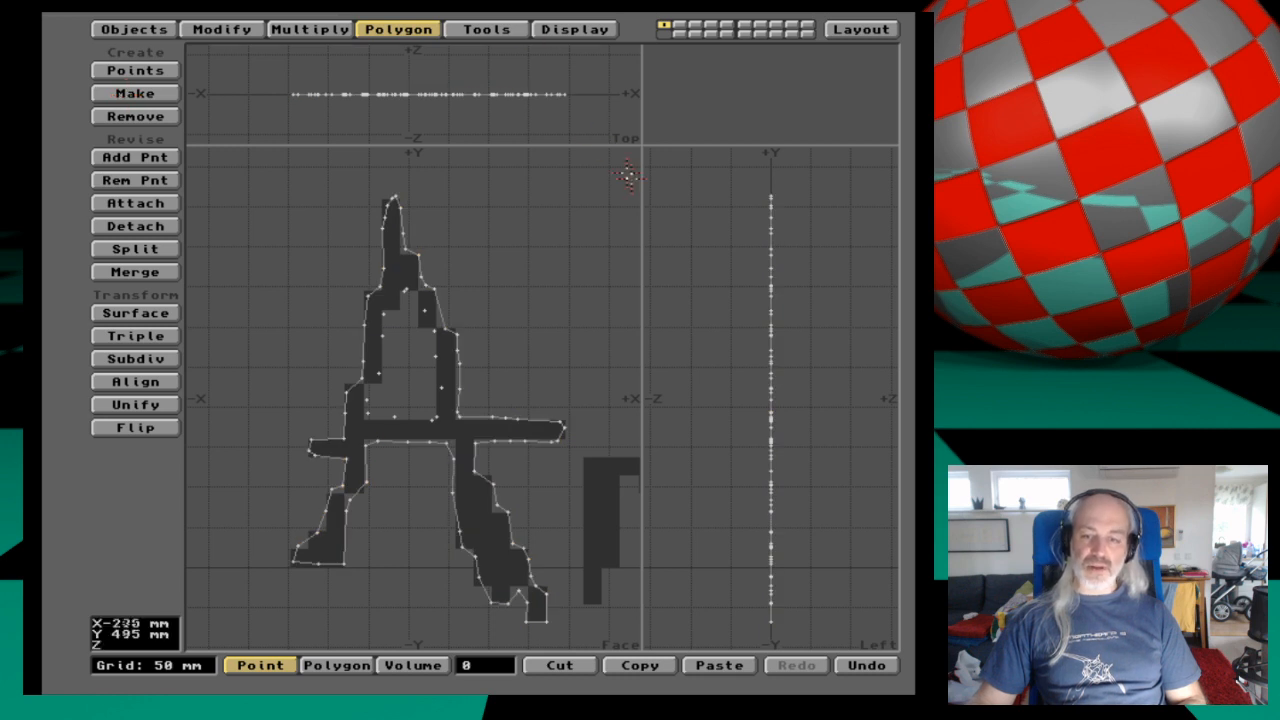
left_click_drag(640, 143, 575, 313)
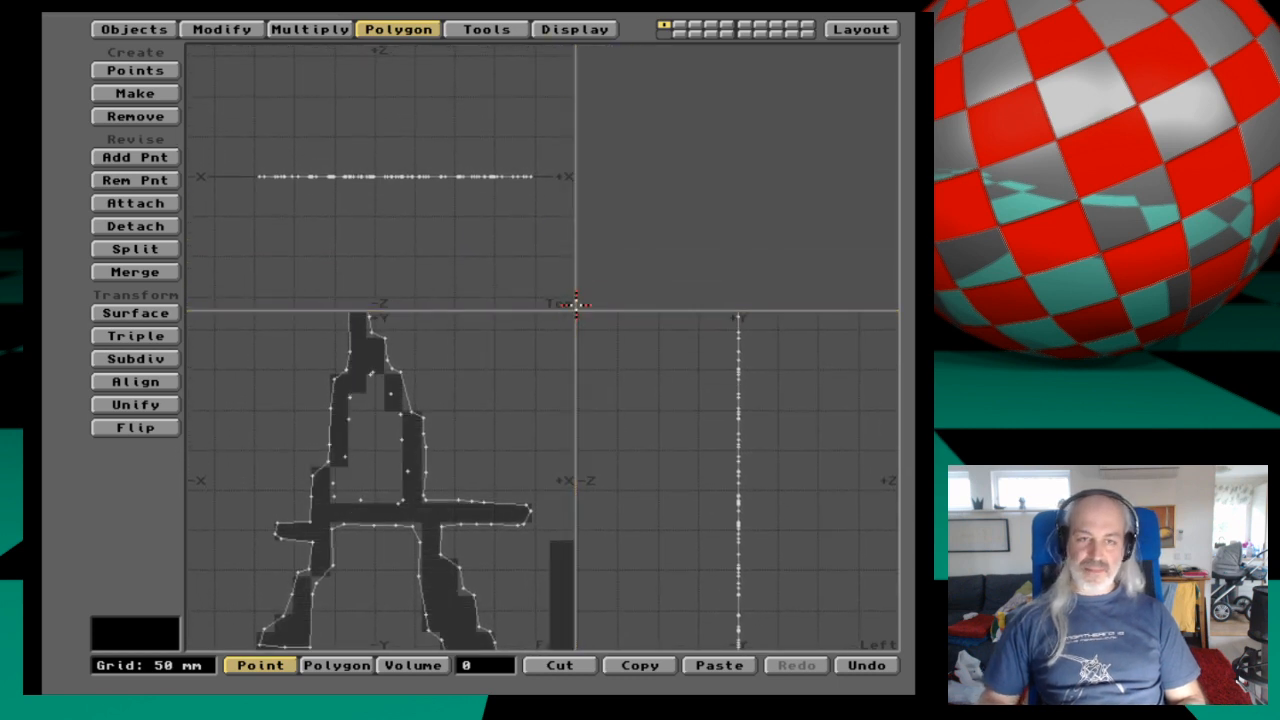
Check the polygon info of the letter A's outer outline, and flip that polygon to face the opposite direction.
key("space")
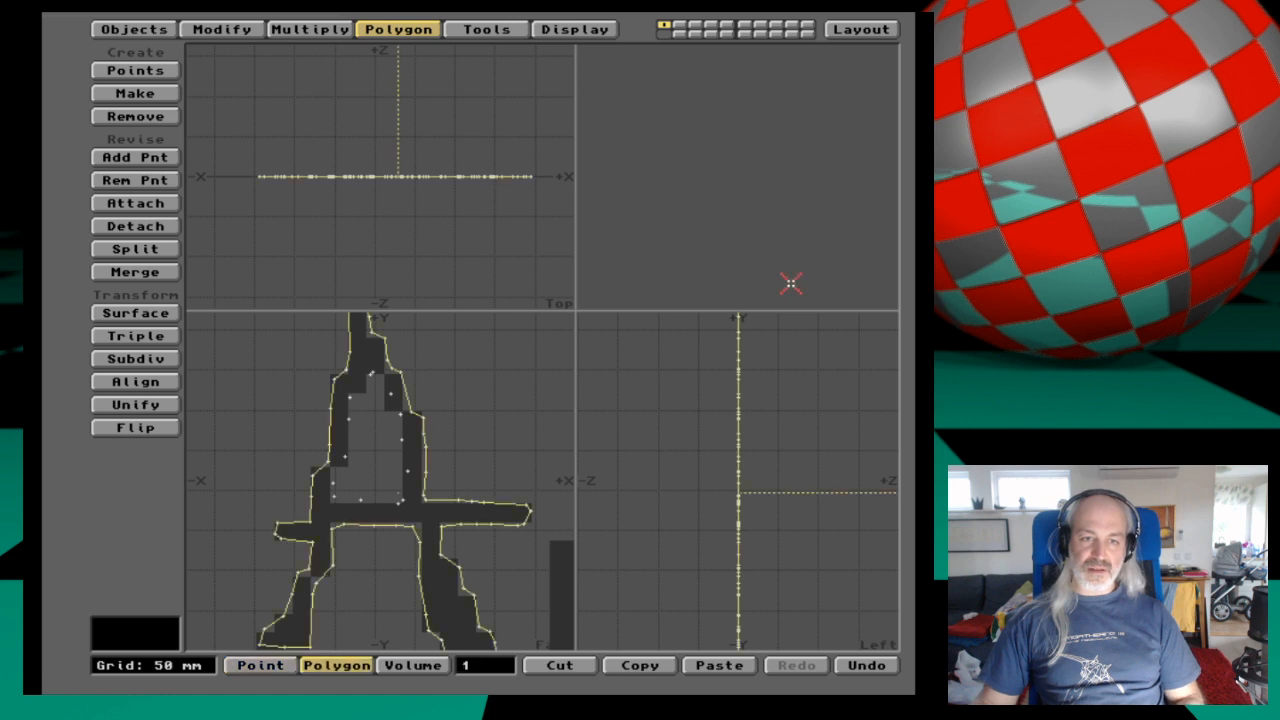
key("i")
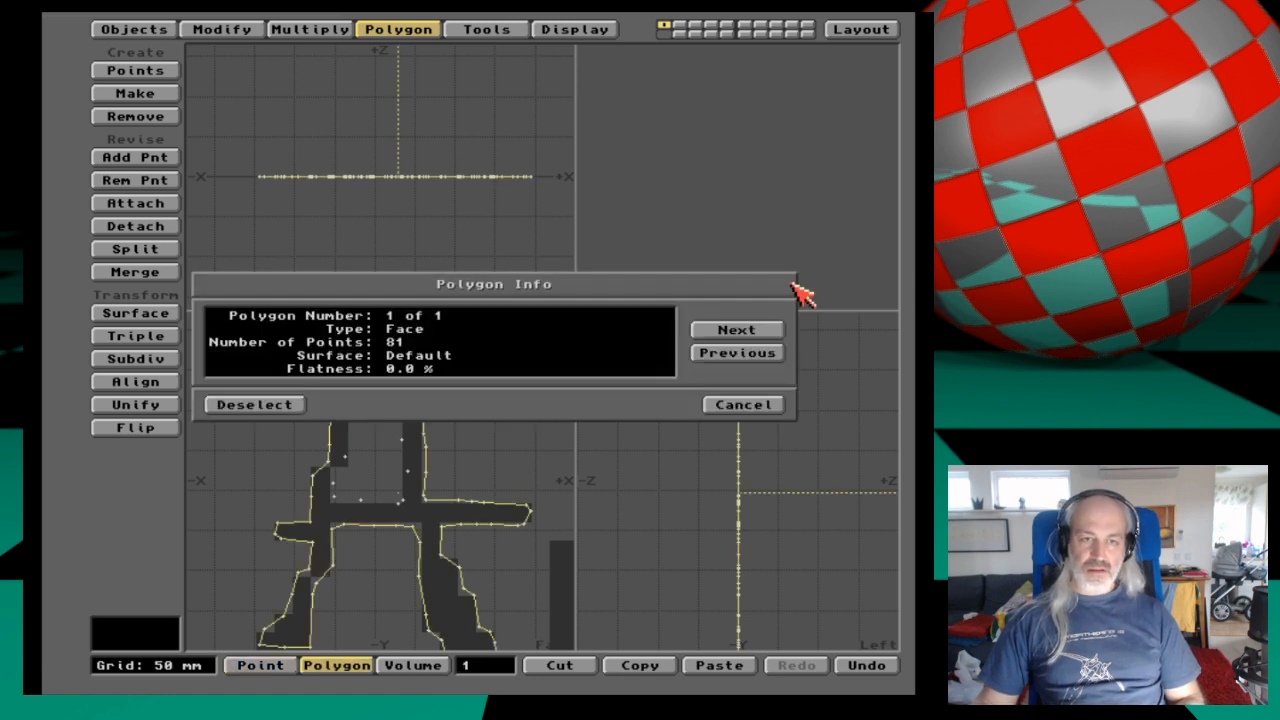
left_click(766, 403)
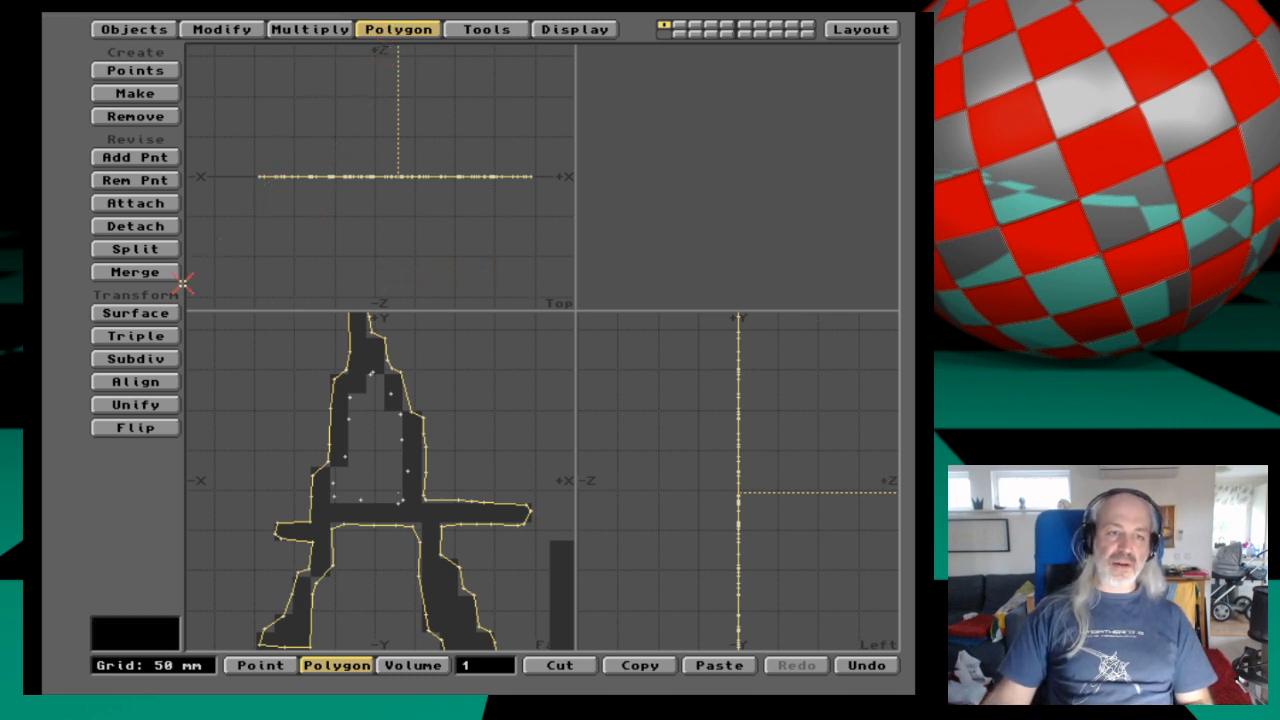
left_click(153, 427)
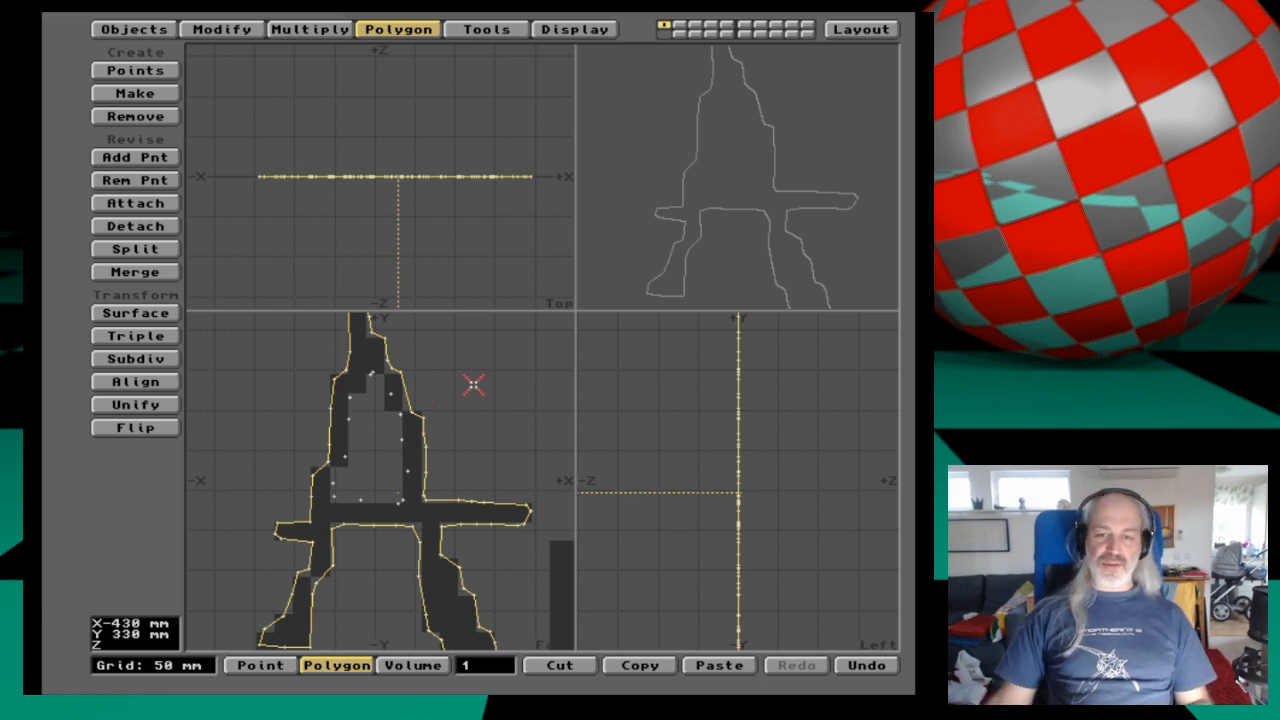
key("ctrl+j")
key("ctrl+j")
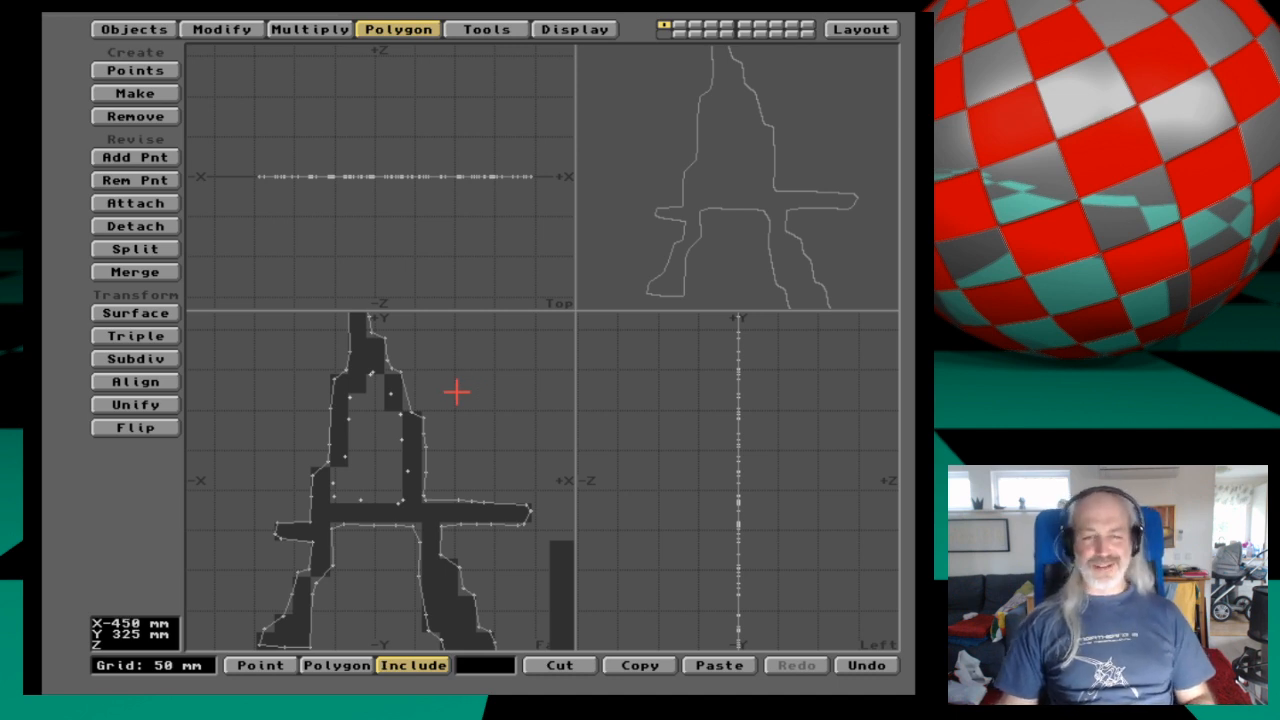
key("space")
key("space")
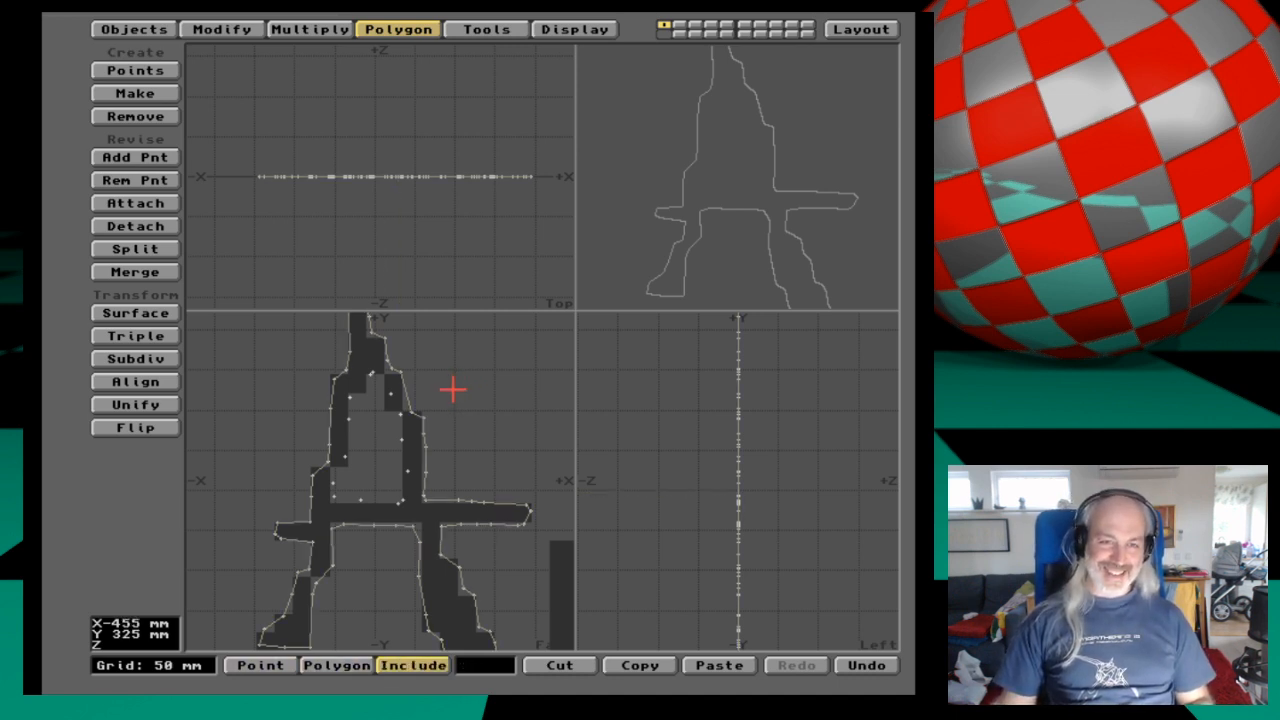
Reposition the upper points of the A's inner outline with the Drag tool to match the backdrop's pixel edges, at a 10 mm grid.
key("space")
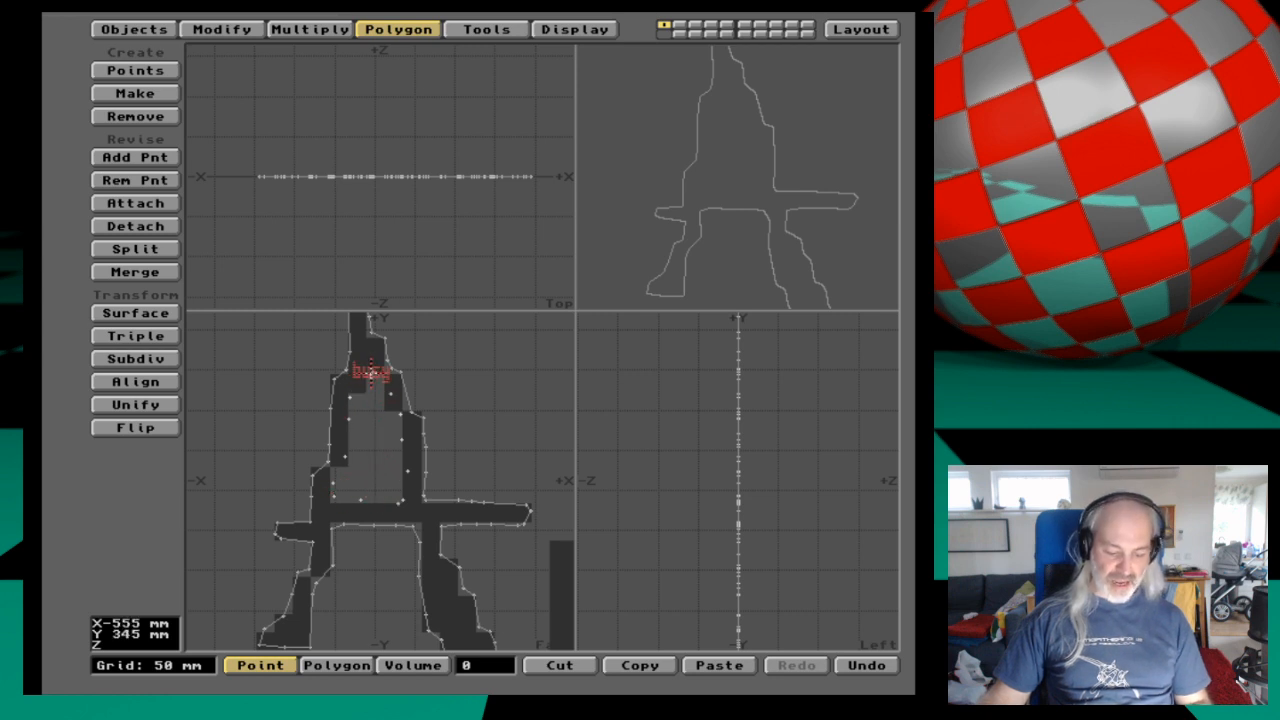
key("comma")
key("period")
key("period")
key("period")
key("period")
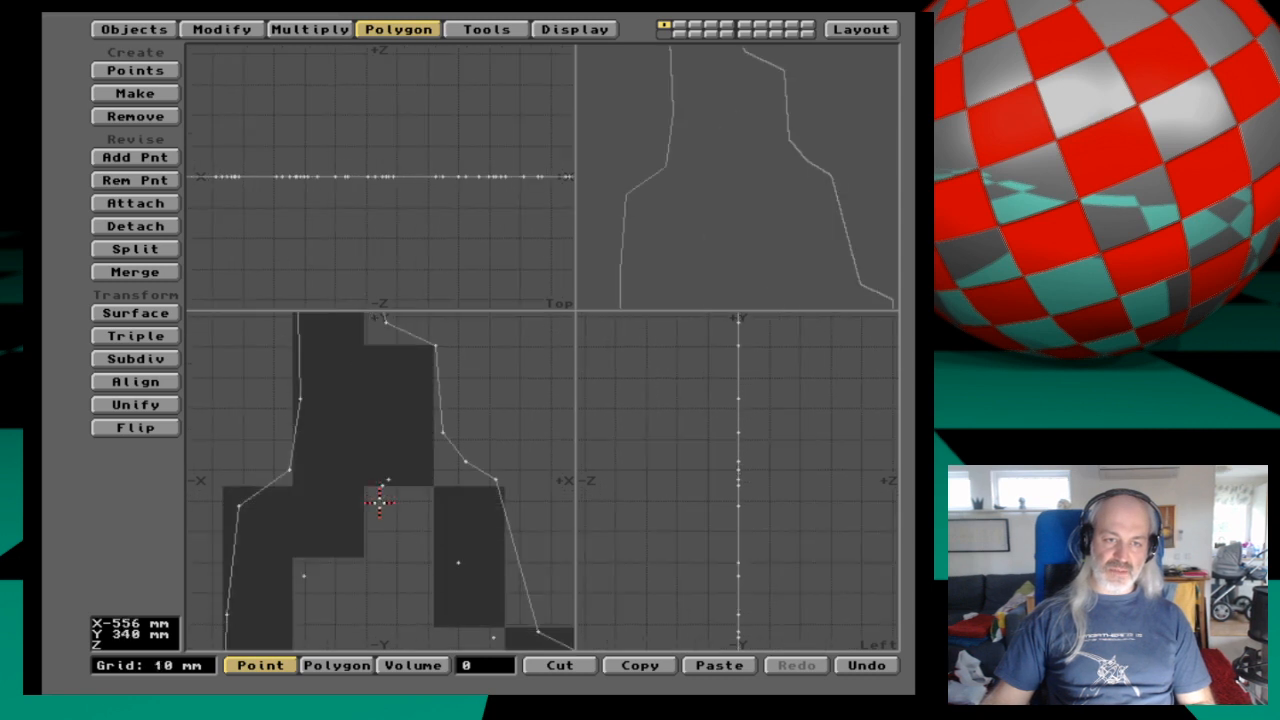
key("comma")
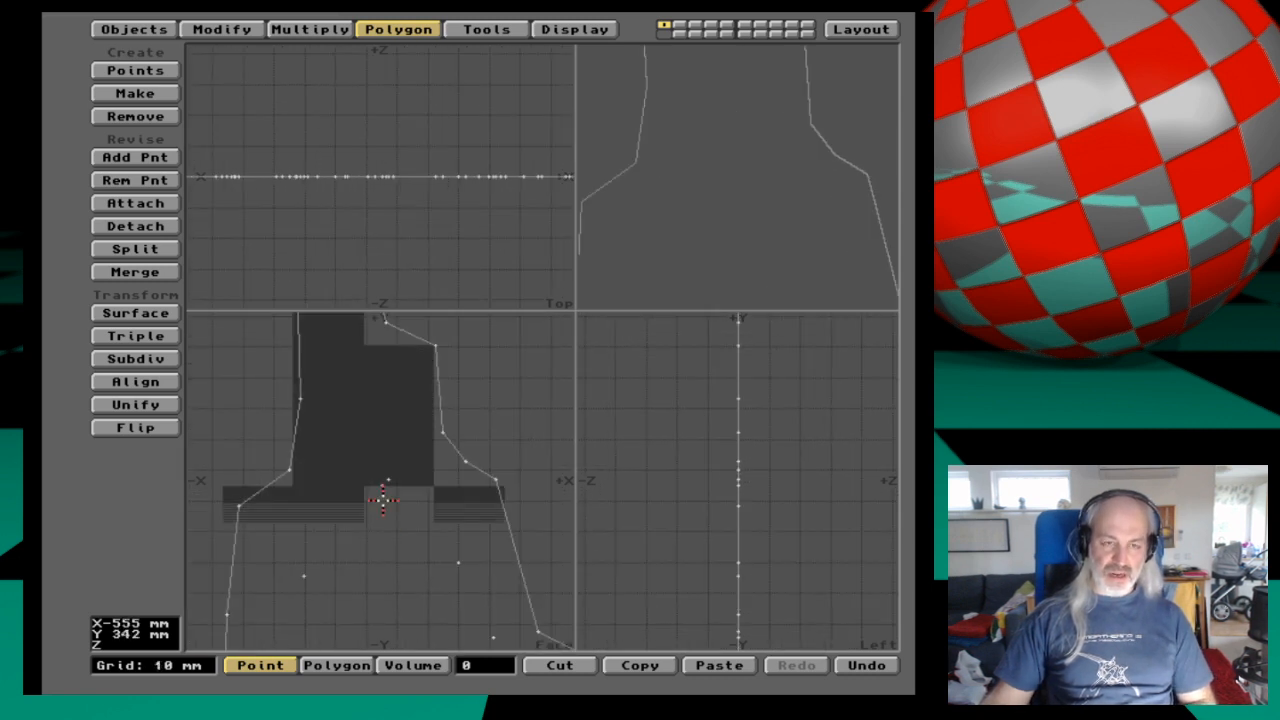
key("ctrl+t")
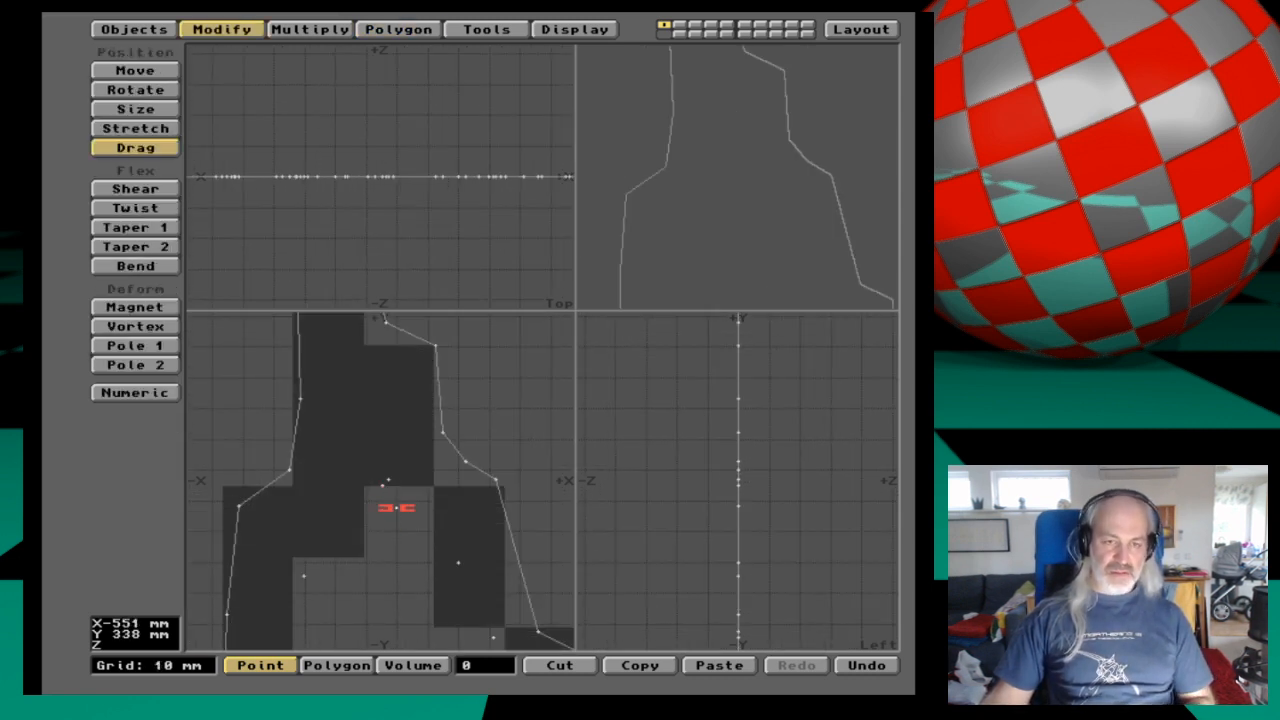
left_click_drag(382, 486, 360, 516)
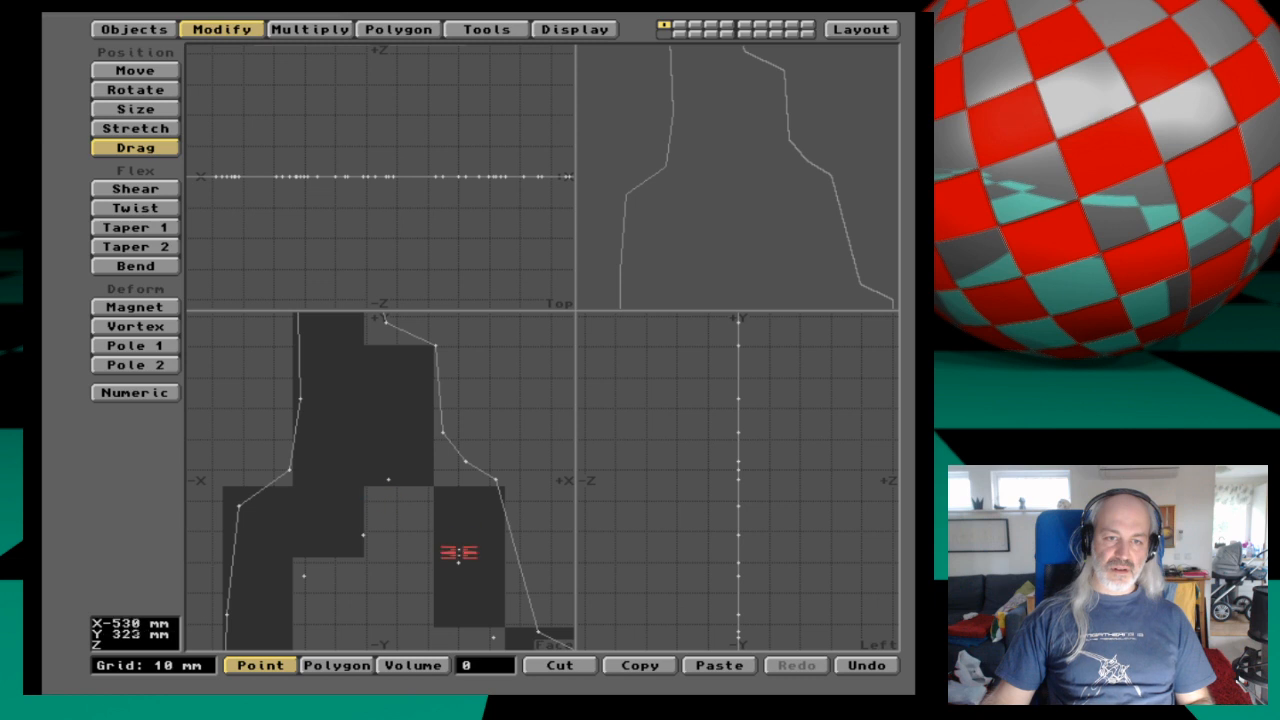
left_click_drag(456, 563, 469, 349)
Align the points at the lower-left step of the A's inner outline with the backdrop's pixel corners using the Drag tool.
key("period")
left_click_drag(397, 531, 465, 526, "alt")
left_click_drag(343, 451, 359, 540, "alt")
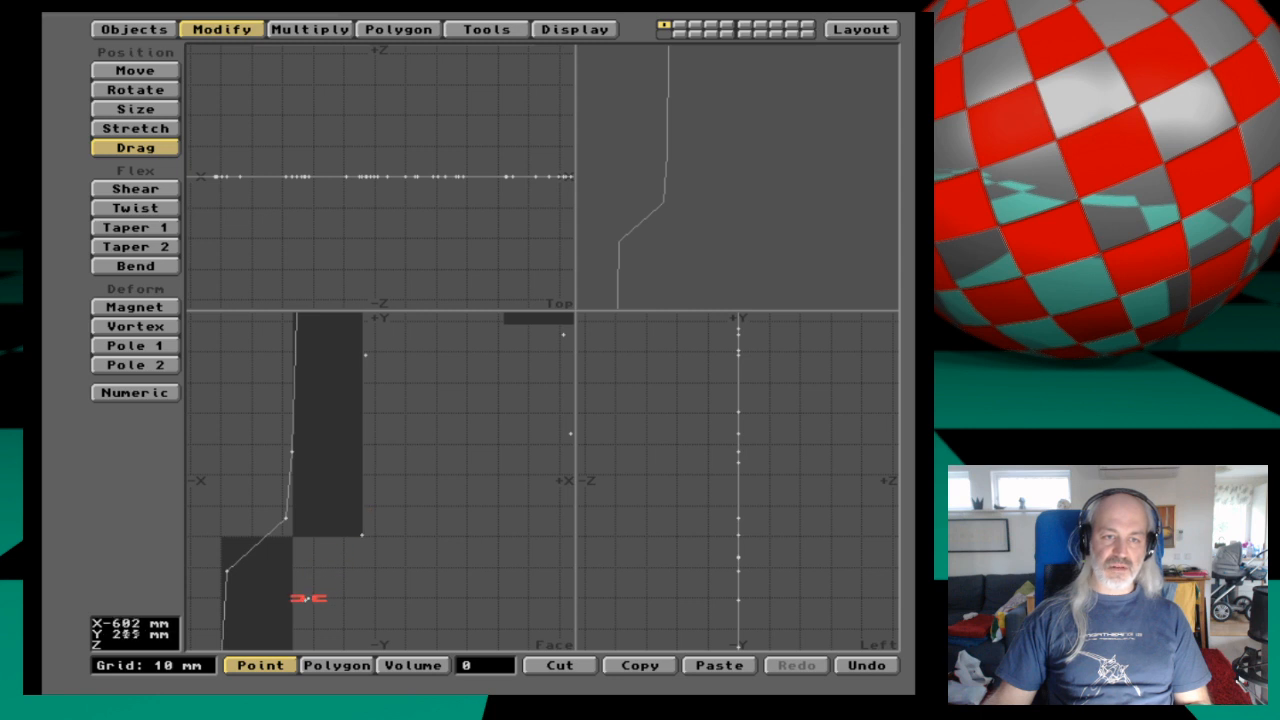
left_click_drag(303, 600, 292, 544)
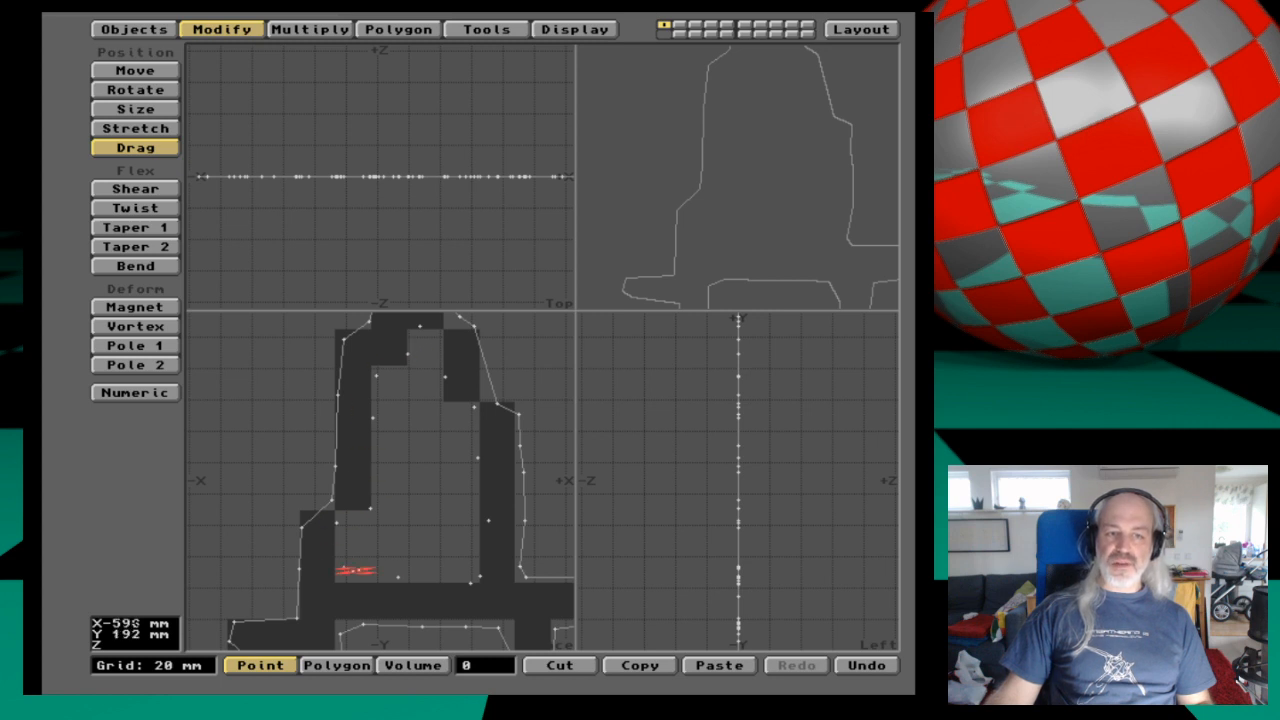
key("space")
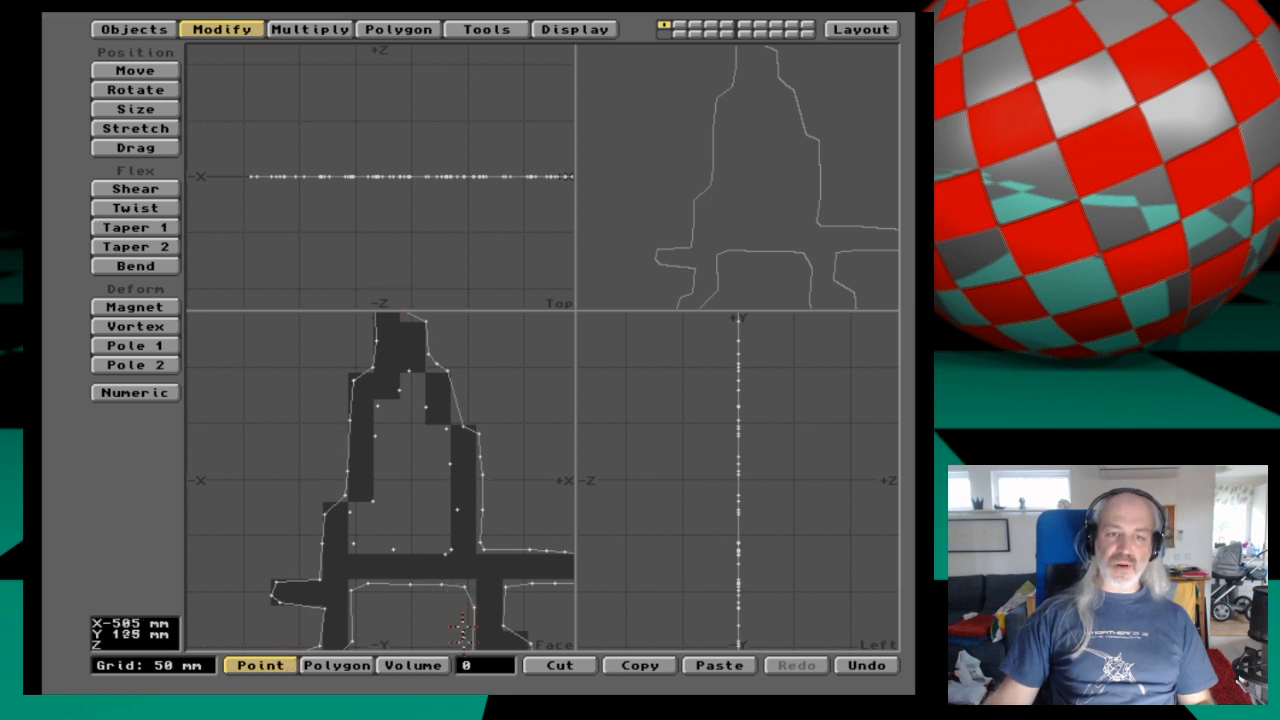
Select the A's inner outline points in order around the hole and make a polygon from them.
left_click(409, 372)
mouse_move(428, 408)
left_mouse_down()
mouse_move(457, 509)
mouse_move(450, 541)
mouse_move(430, 558)
mouse_move(355, 545)
mouse_move(350, 527)
mouse_move(373, 505)
mouse_move(376, 405)
mouse_move(398, 392)
left_mouse_up()
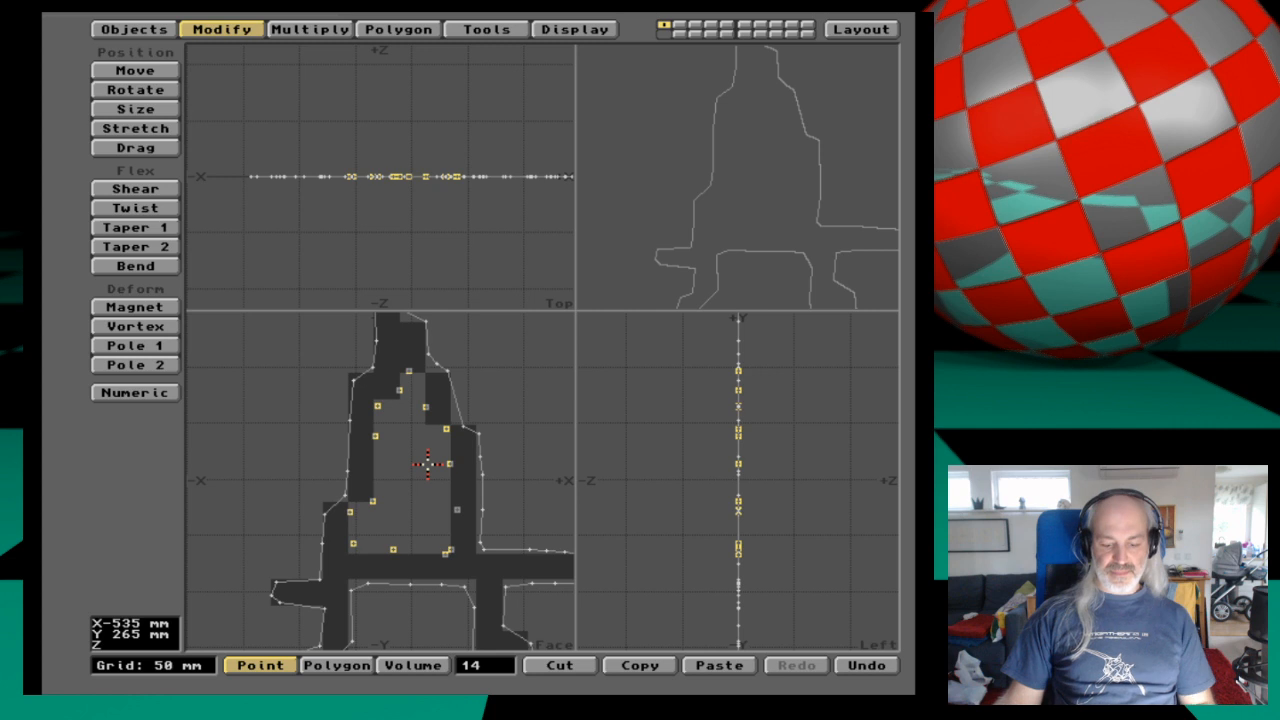
key("p")
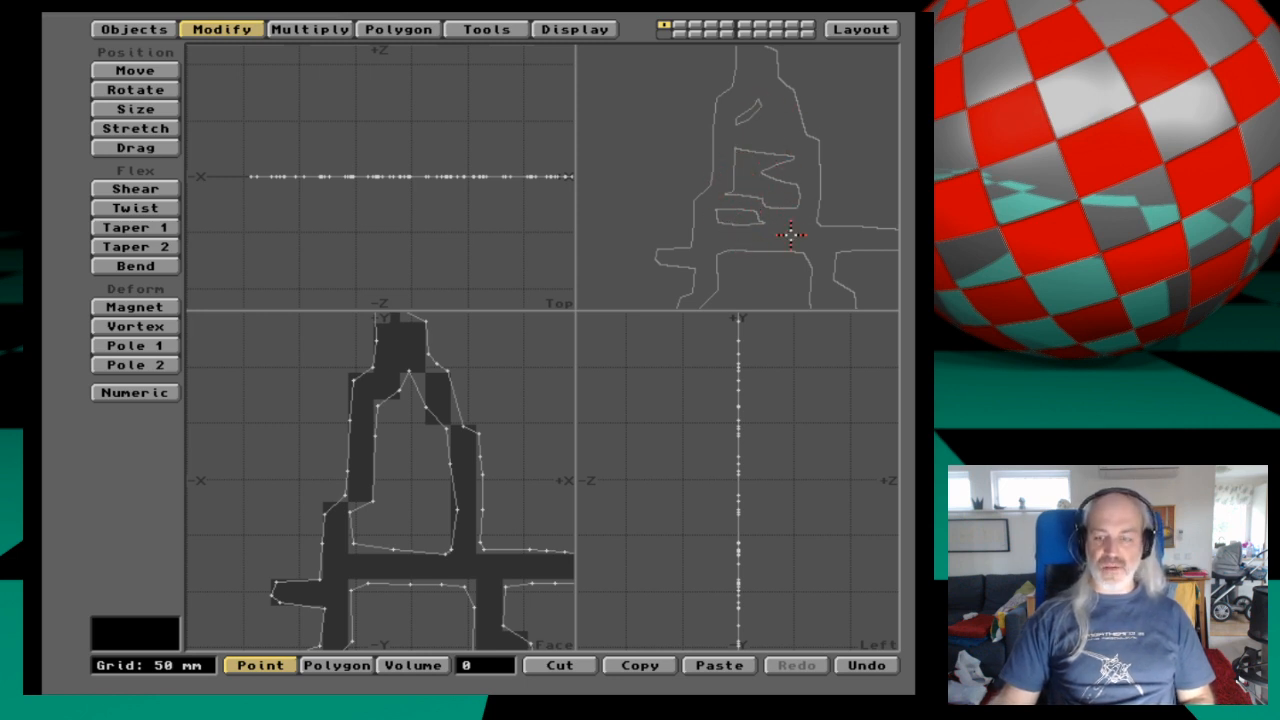
left_click_drag(790, 234, 791, 233)
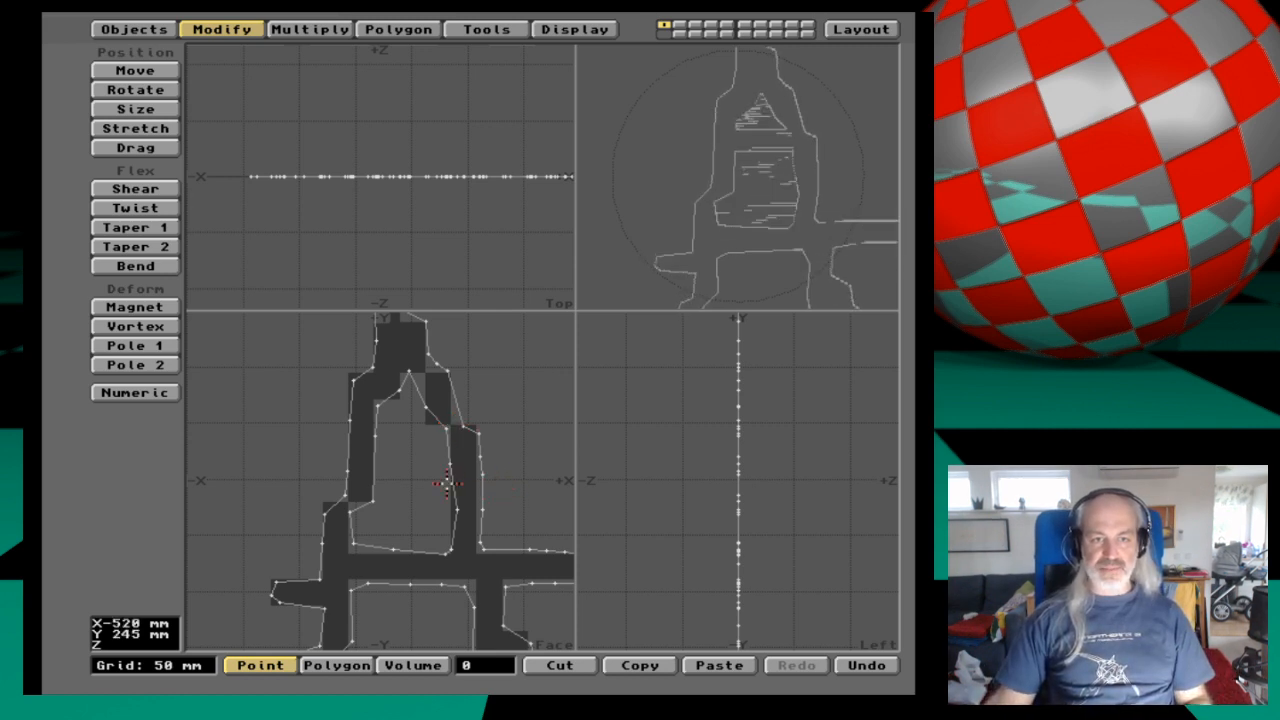
Move the A's inner outline polygon to layer 2 by cutting and pasting, and return to layer 1 with layer 2 as background.
key("space")
left_click(452, 548)
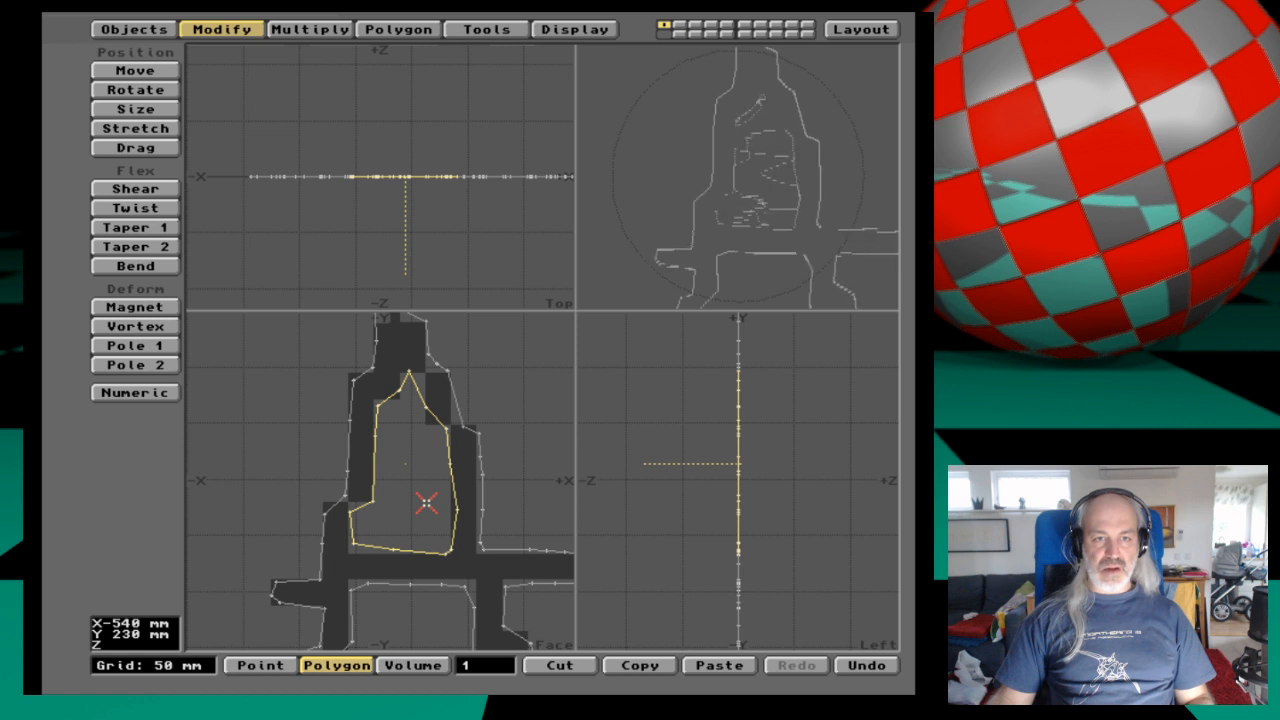
key("Delete")
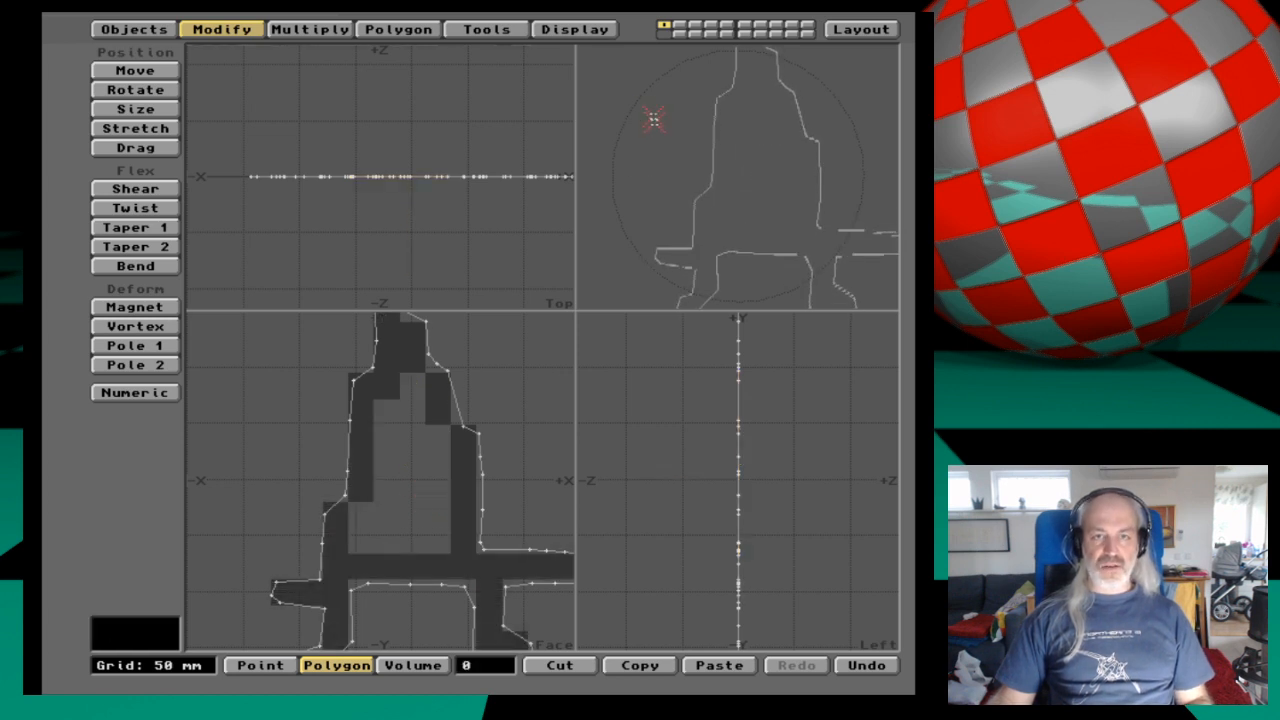
left_click(680, 24)
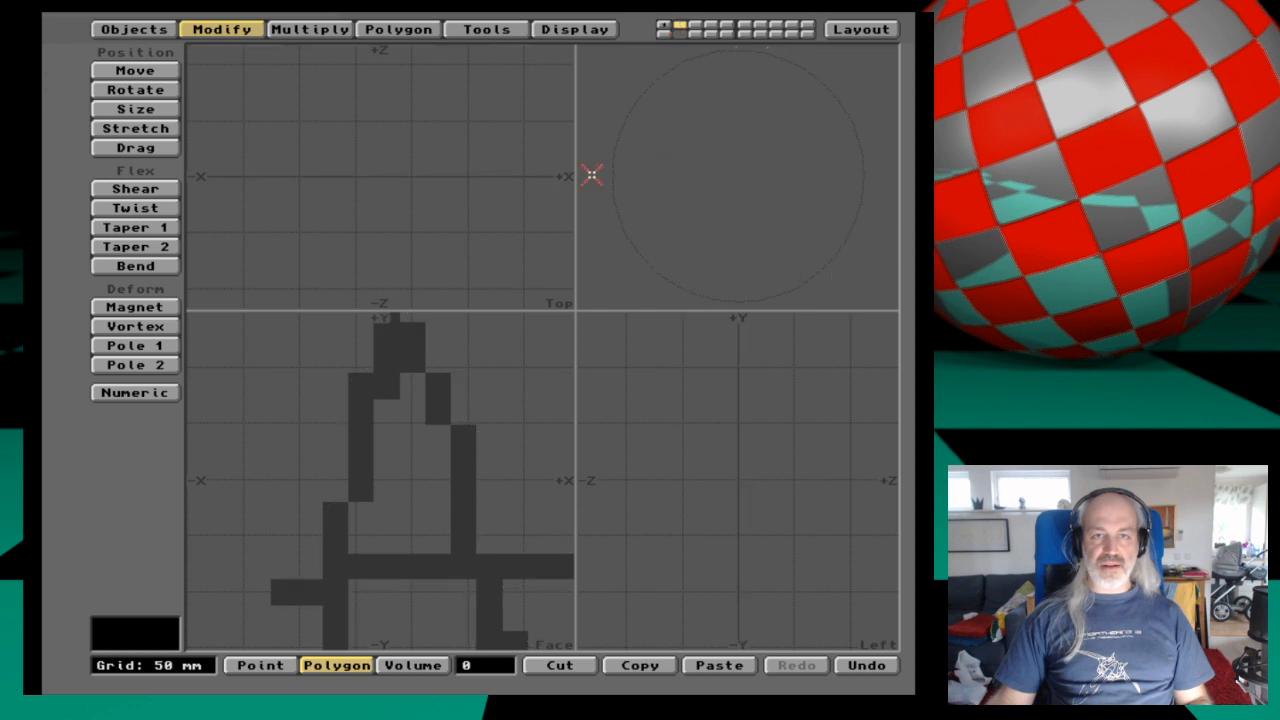
key("v")
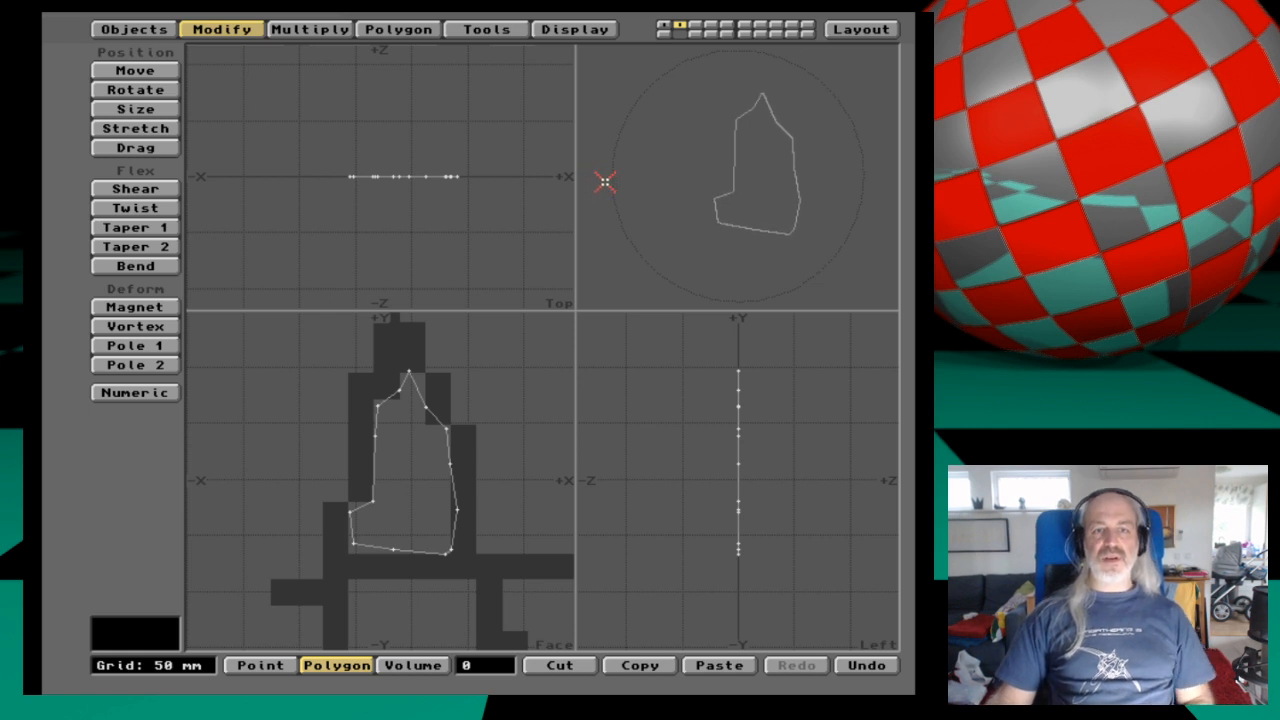
left_click(664, 33)
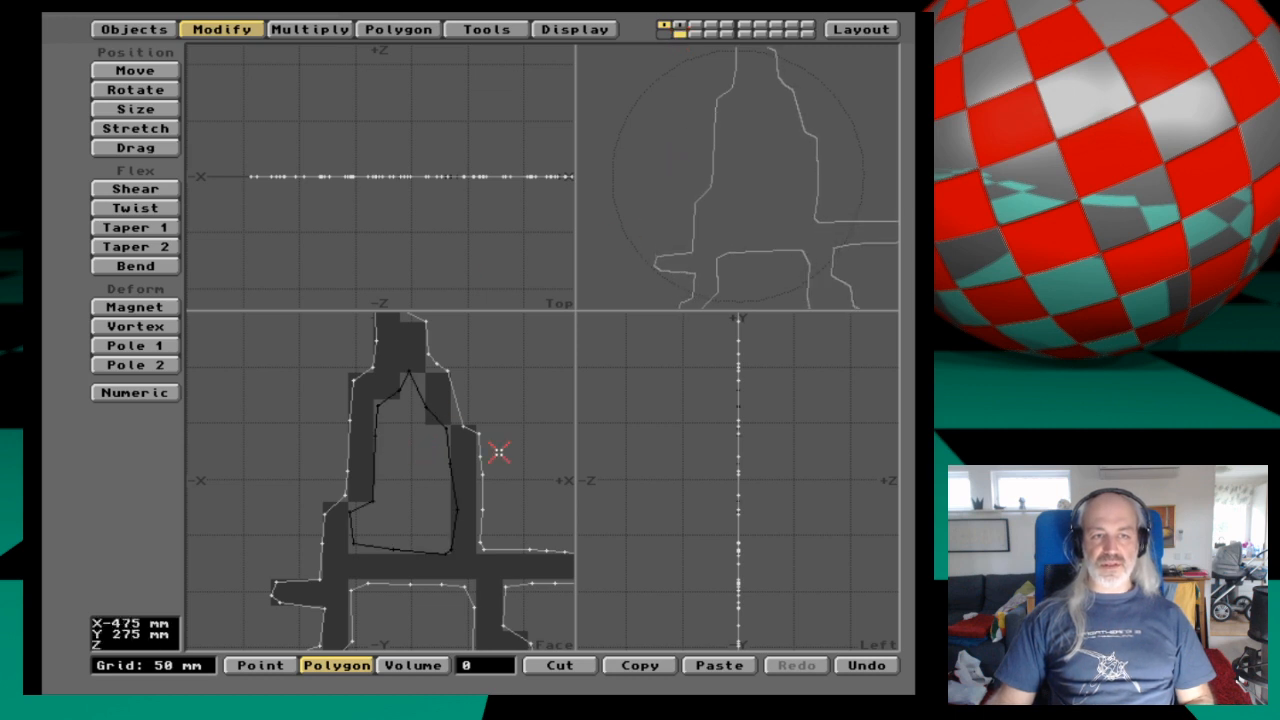
Set the Z-axis backdrop image to (none).
left_click(574, 29)
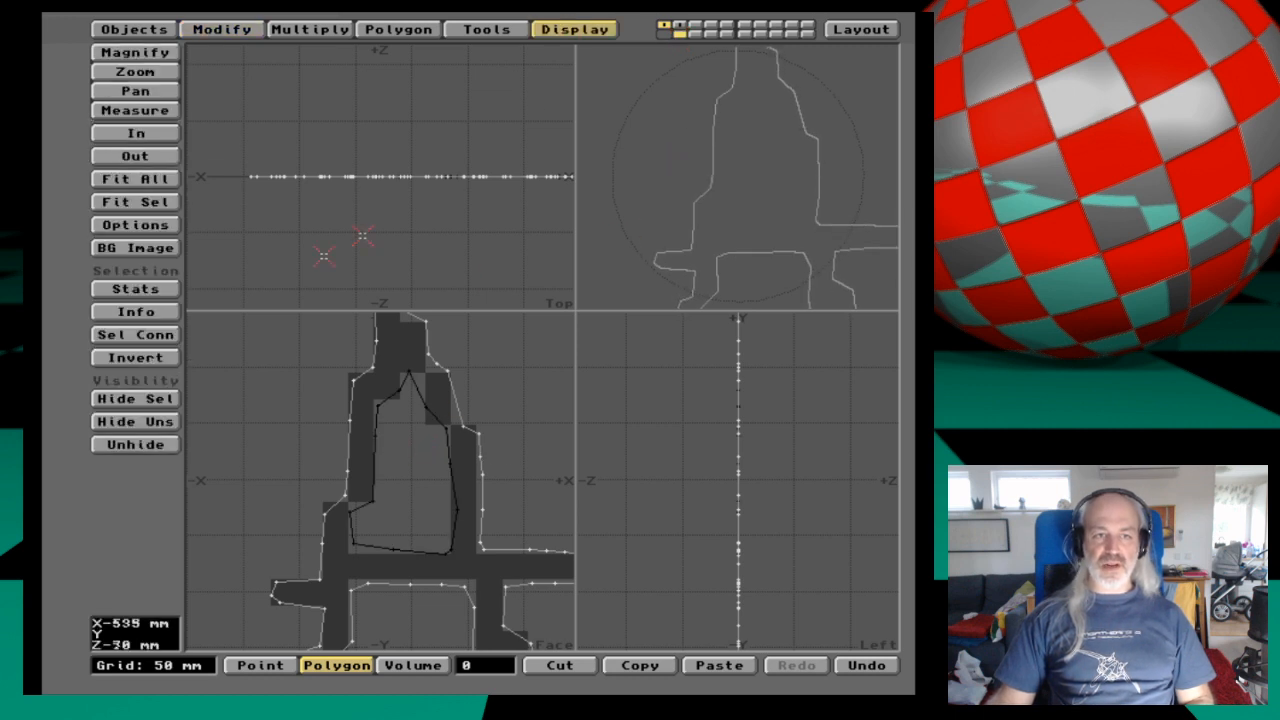
left_click(135, 247)
left_click(414, 283)
left_click(412, 273)
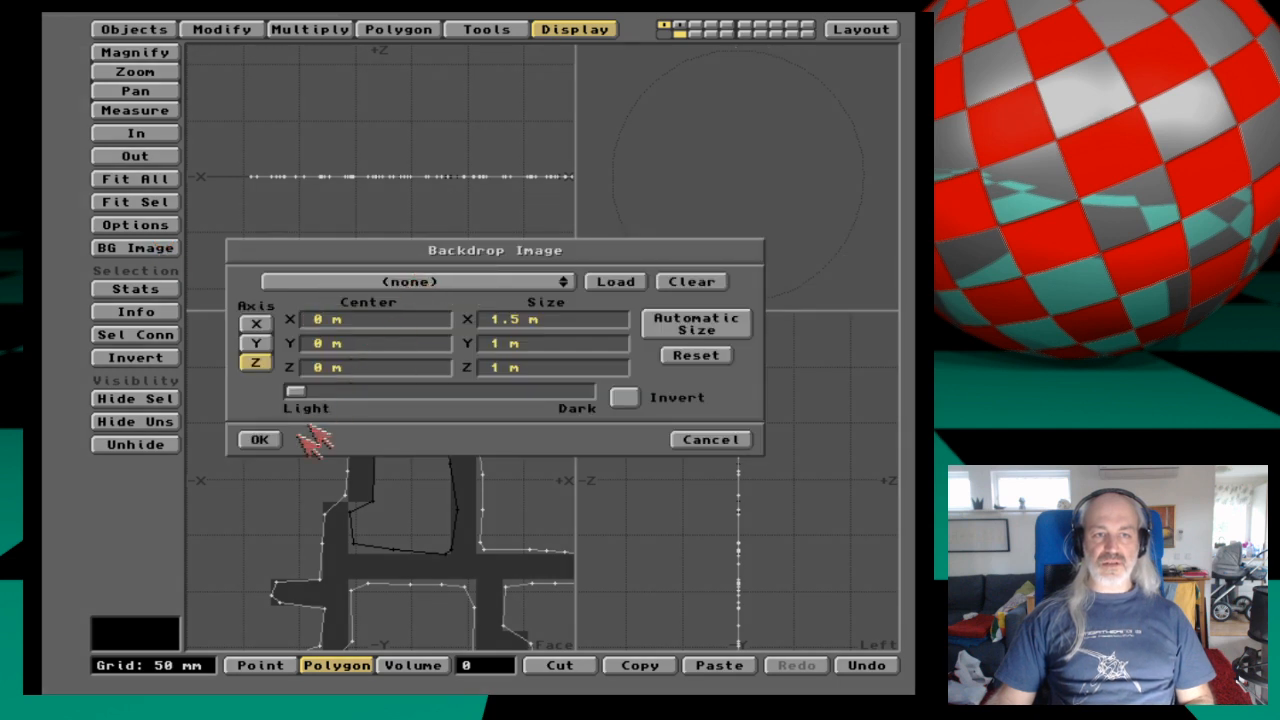
left_click(272, 440)
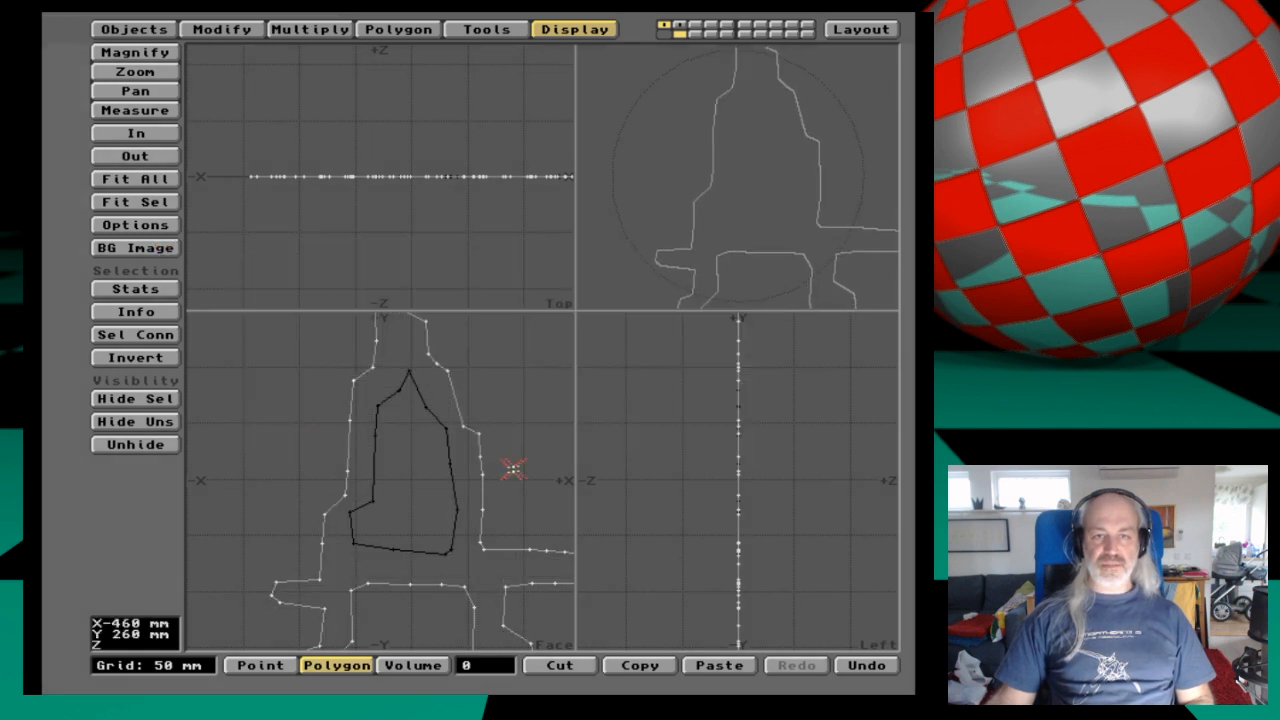
key("comma")
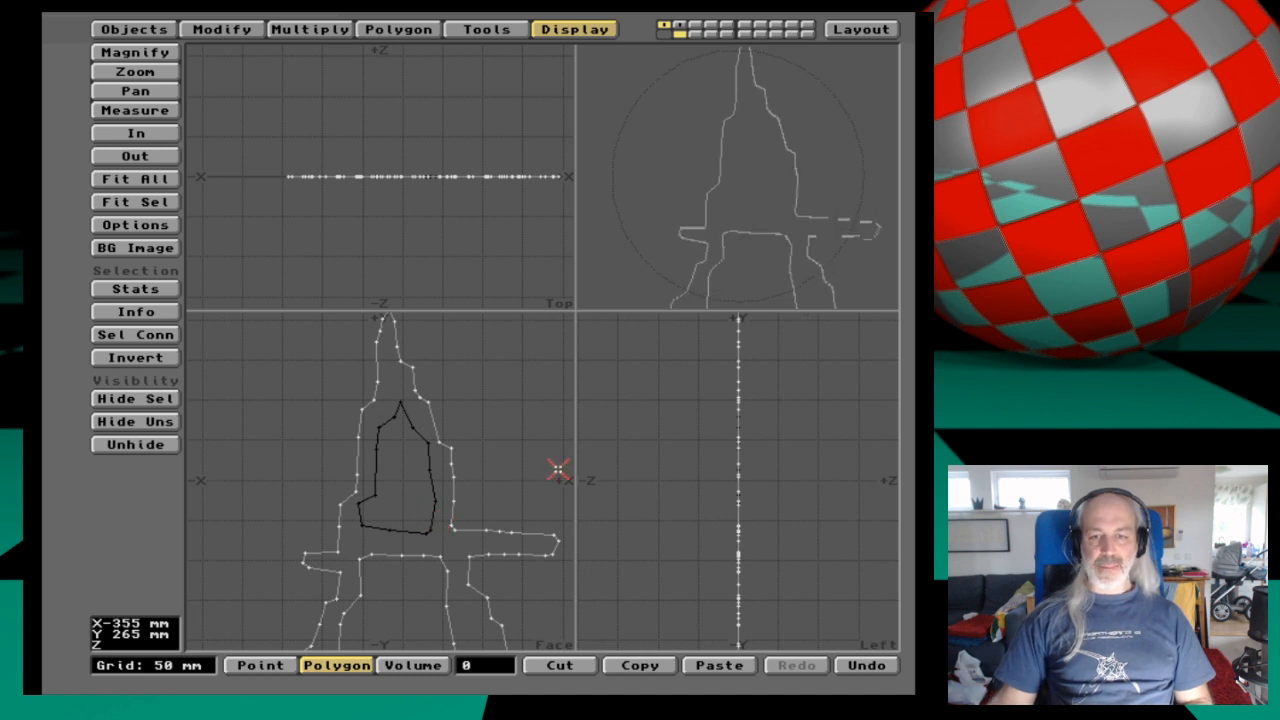
left_click(453, 32)
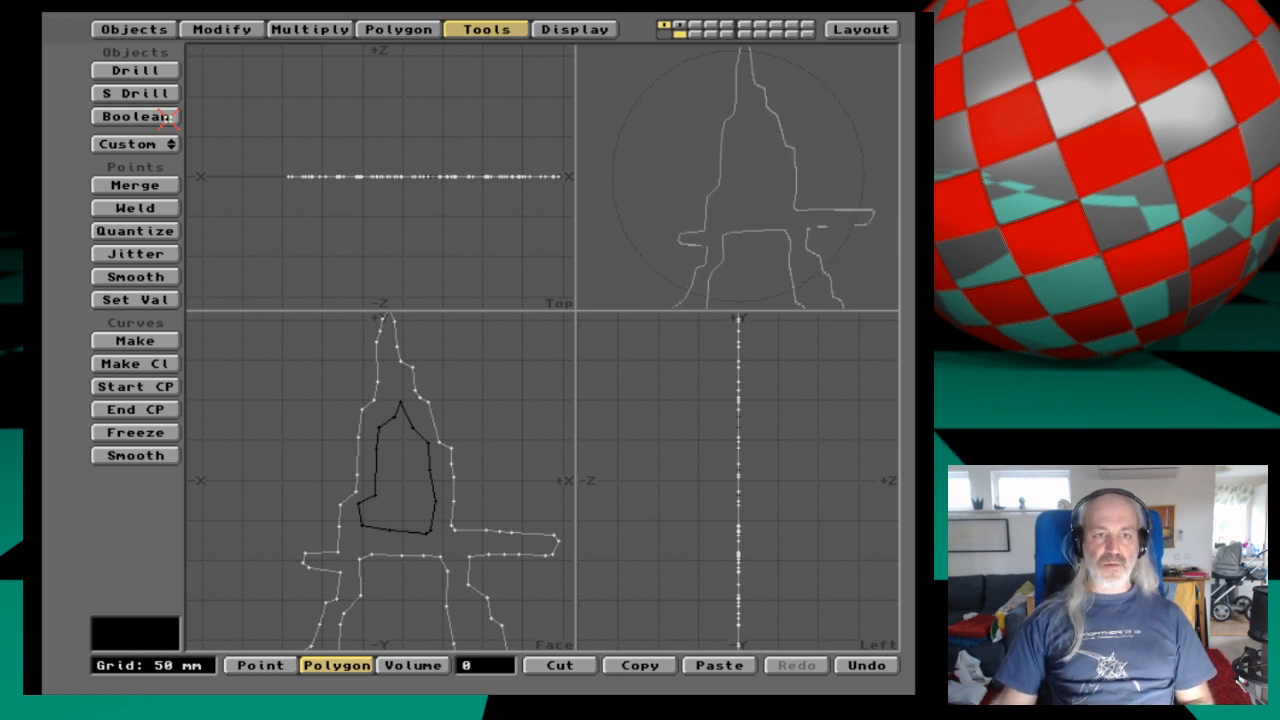
left_click(138, 70)
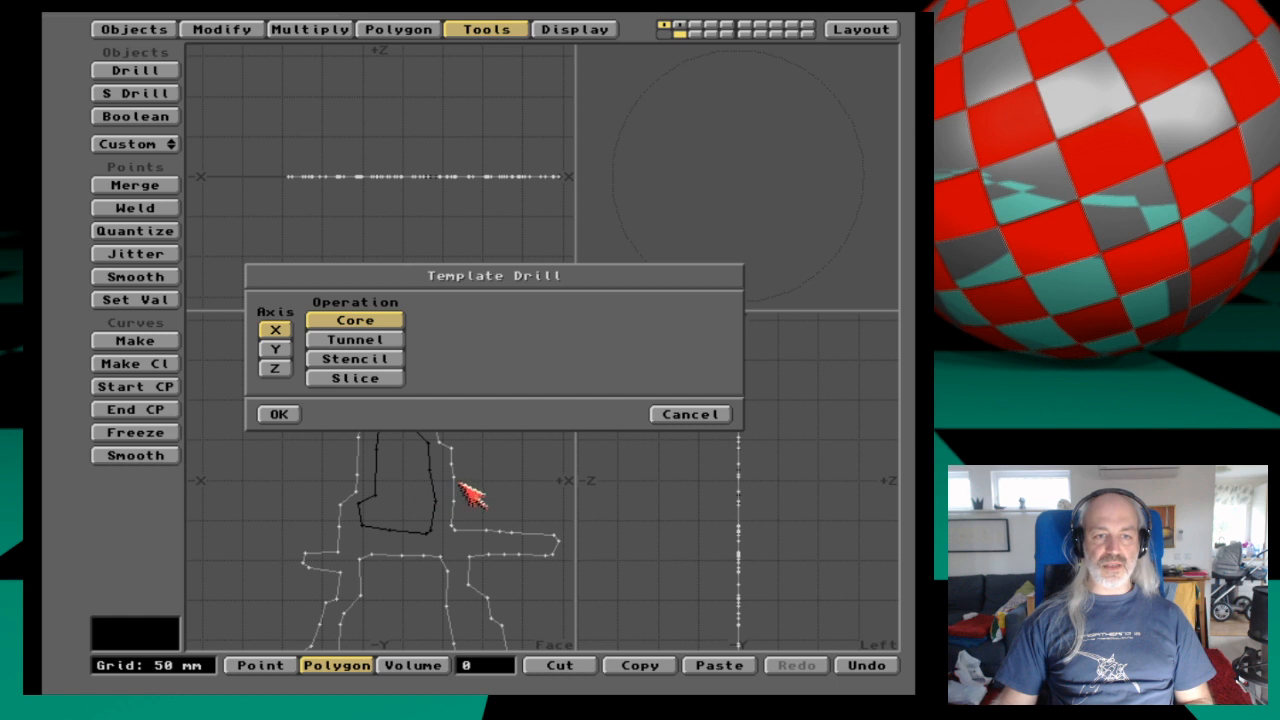
left_click(676, 416)
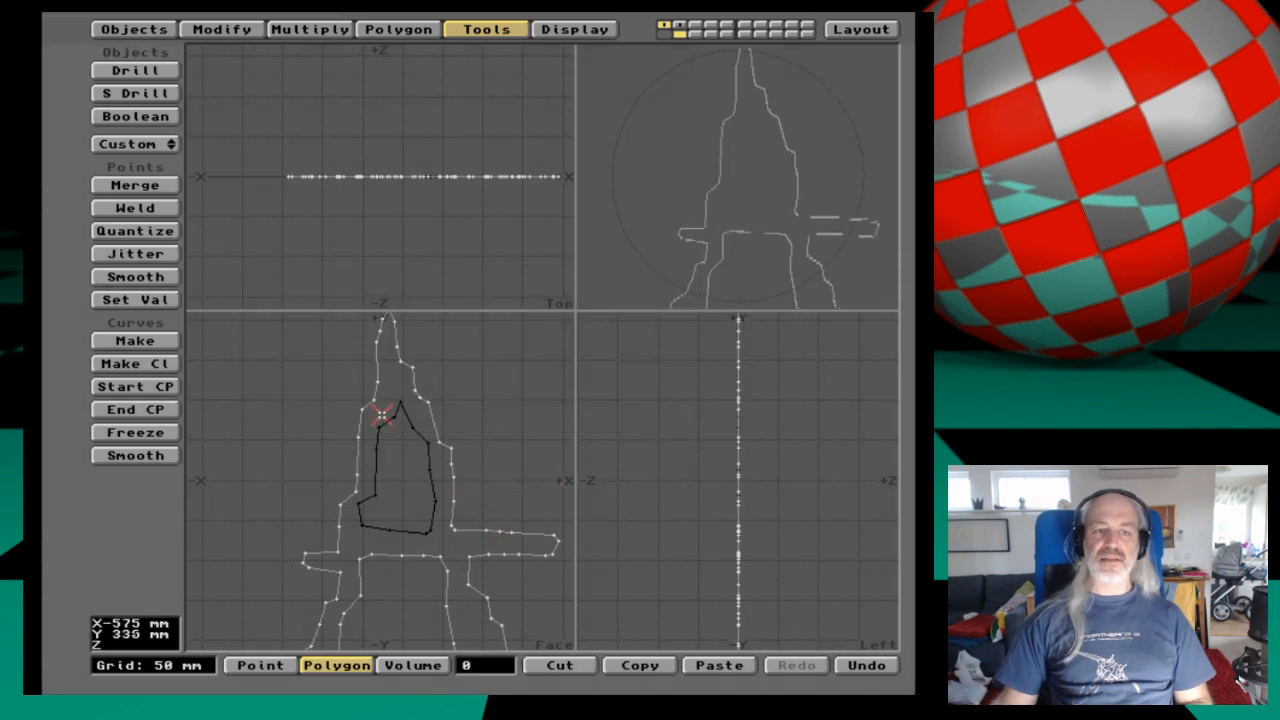
mouse_move(372, 488)
right_mouse_down()
mouse_move(357, 509)
mouse_move(417, 526)
mouse_move(438, 467)
mouse_move(404, 408)
mouse_move(375, 472)
right_mouse_up()
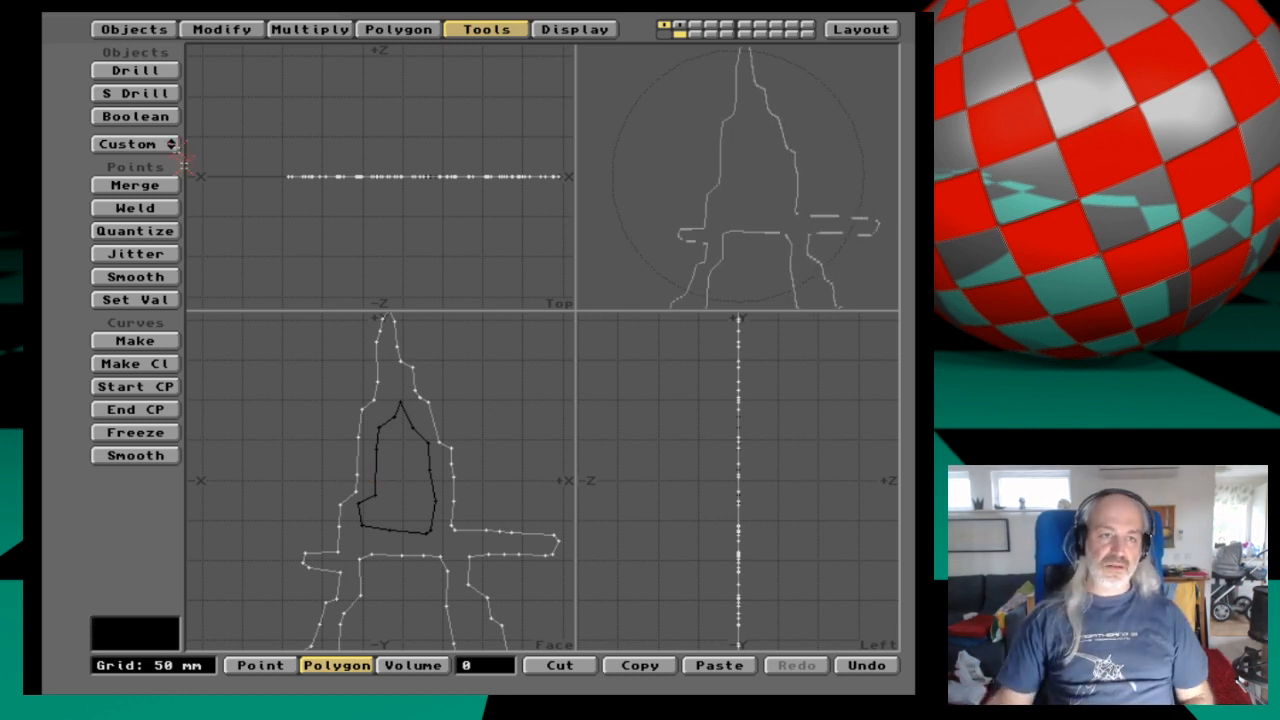
Try a Template Drill with the Slice operation along the Z axis using the background inner outline, and undo it.
left_click(140, 70)
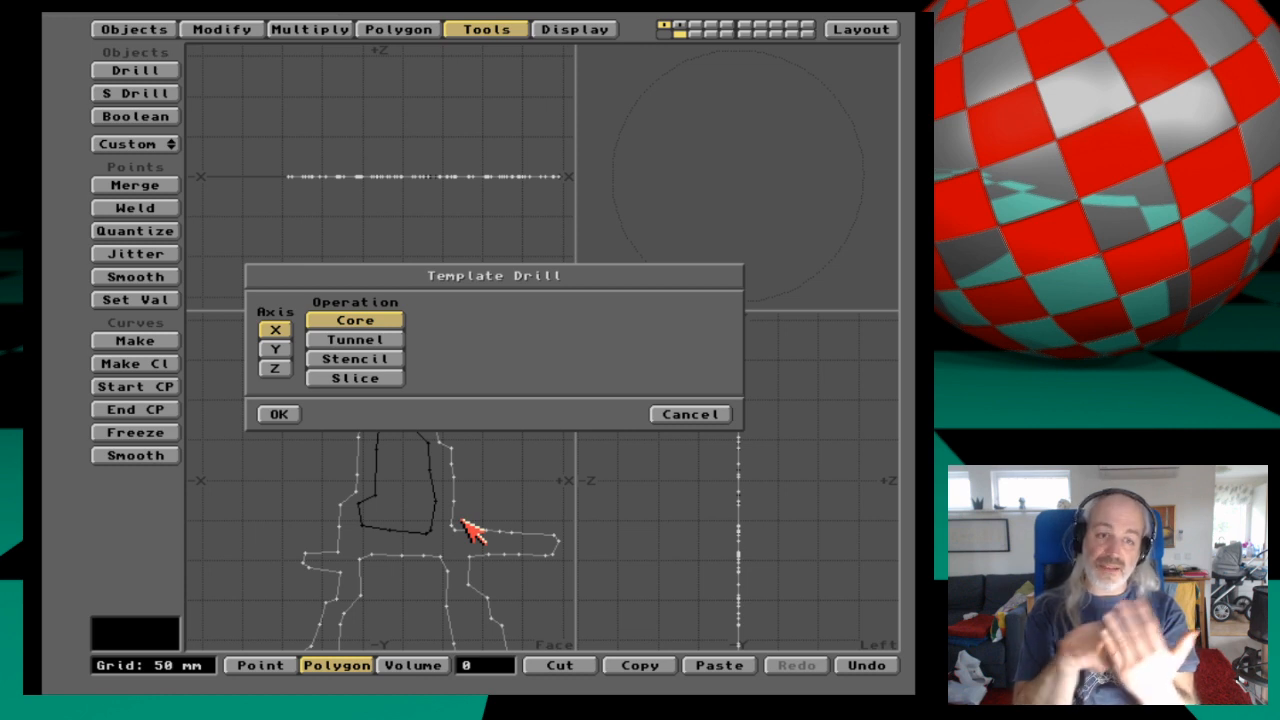
left_click(275, 368)
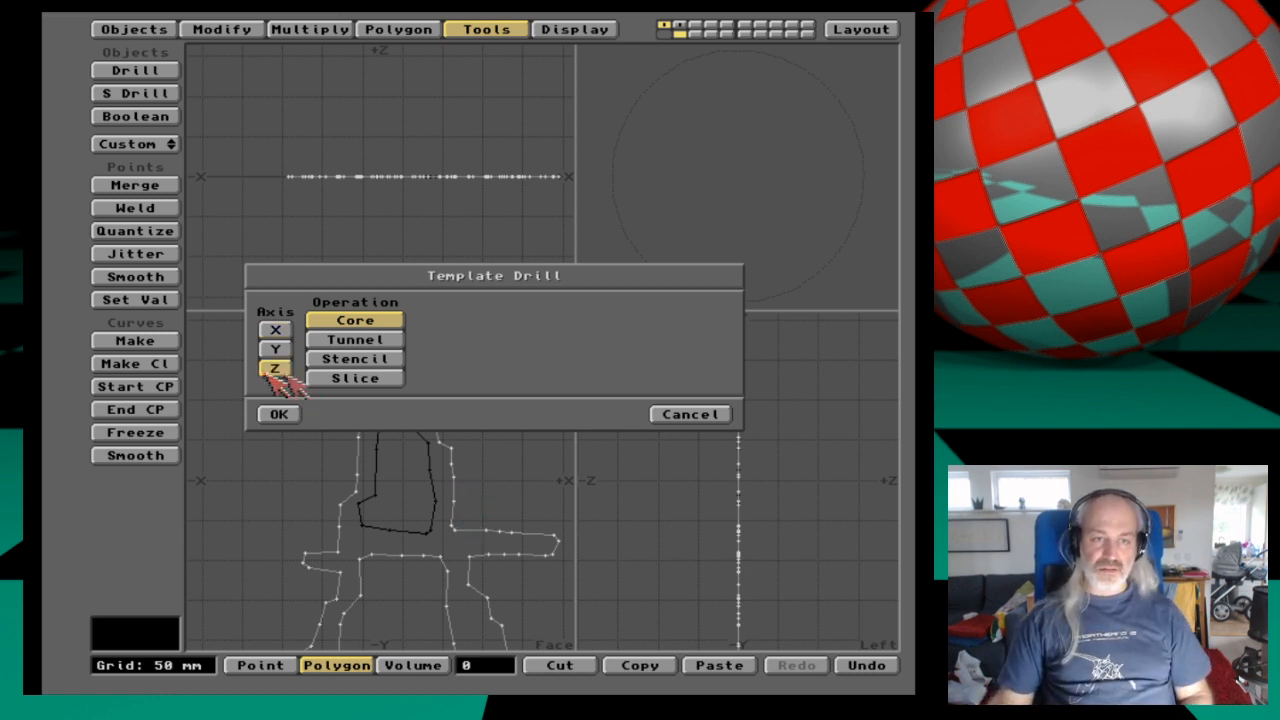
left_click(386, 382)
left_click(281, 415)
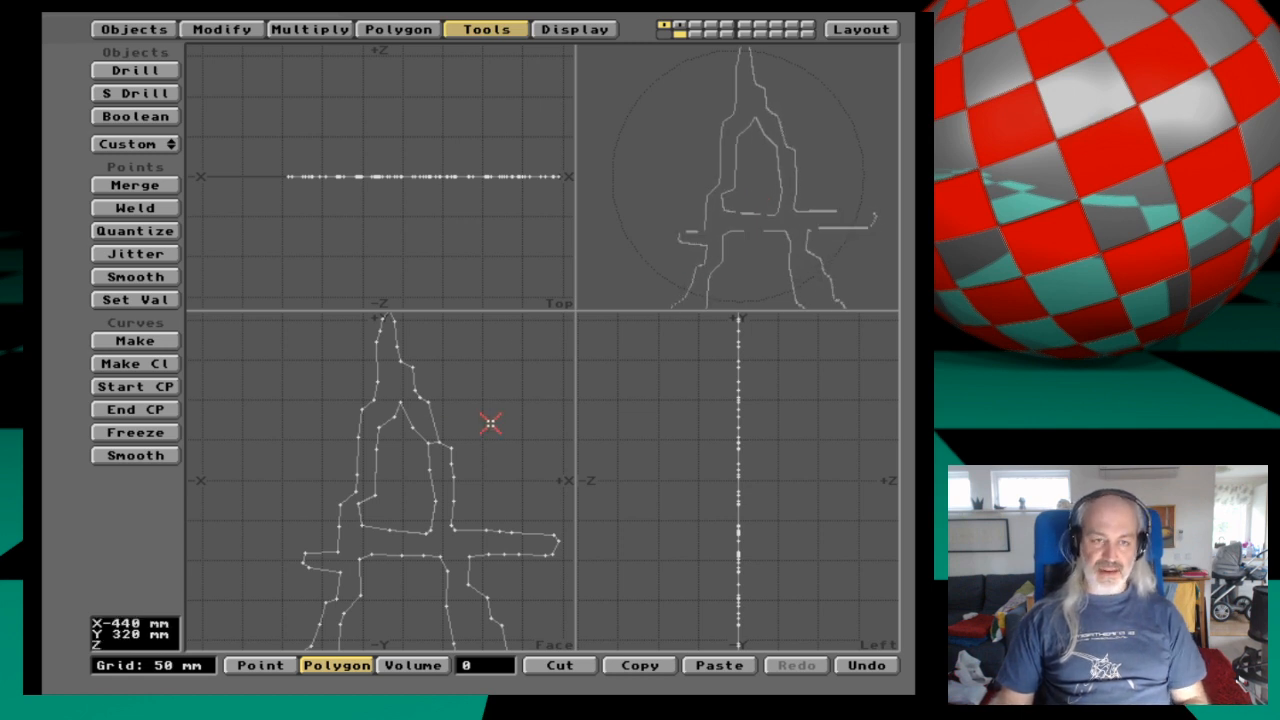
key("u")
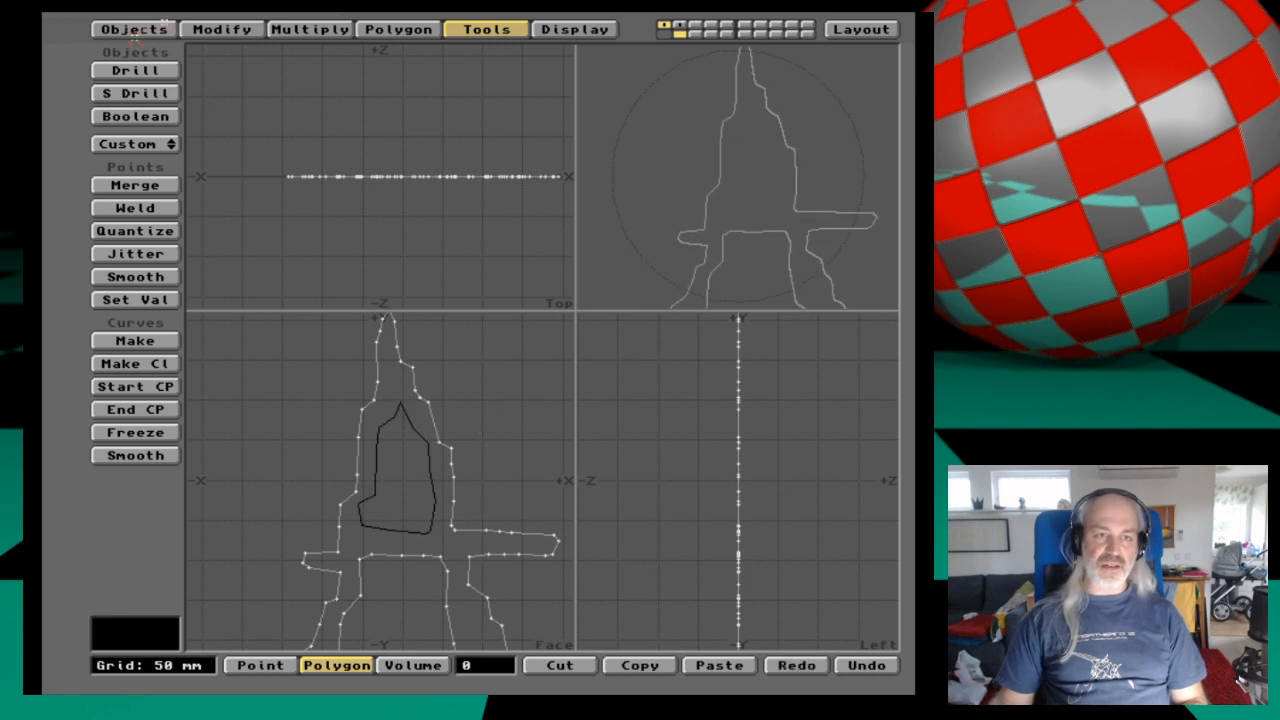
Try a Boolean Subtract of the background inner outline from the A polygon.
left_click(160, 116)
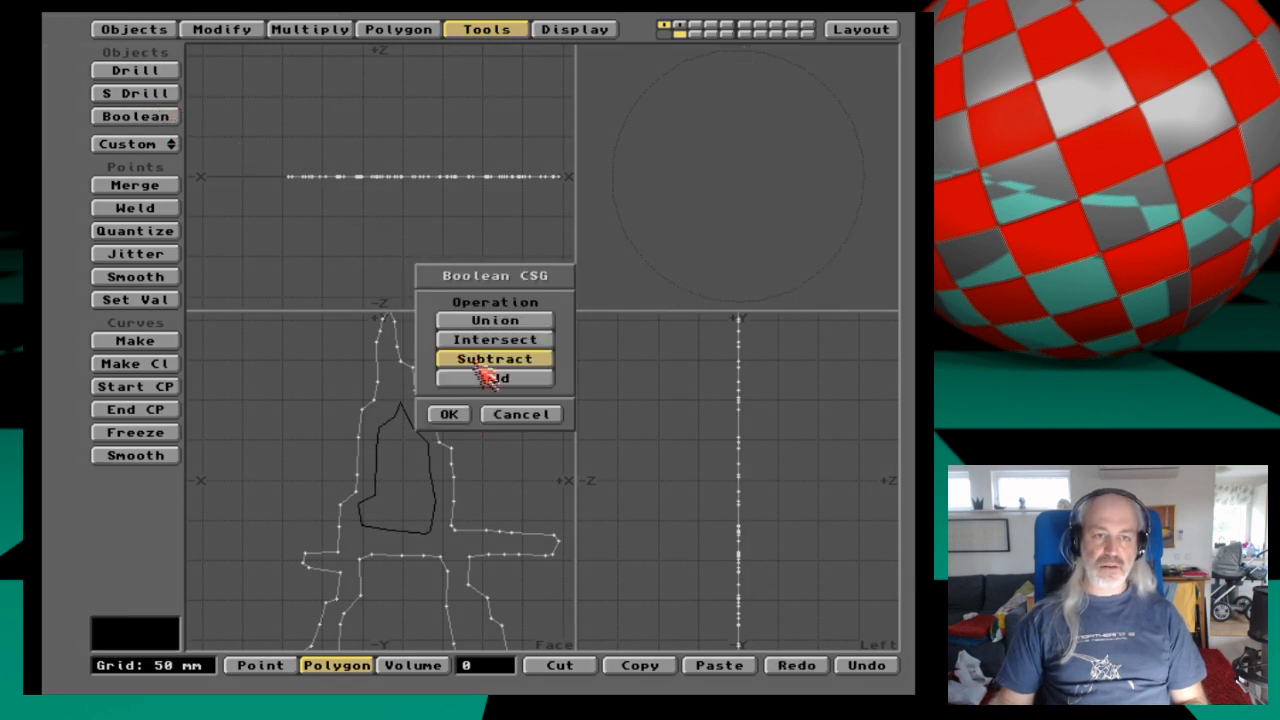
left_click(449, 414)
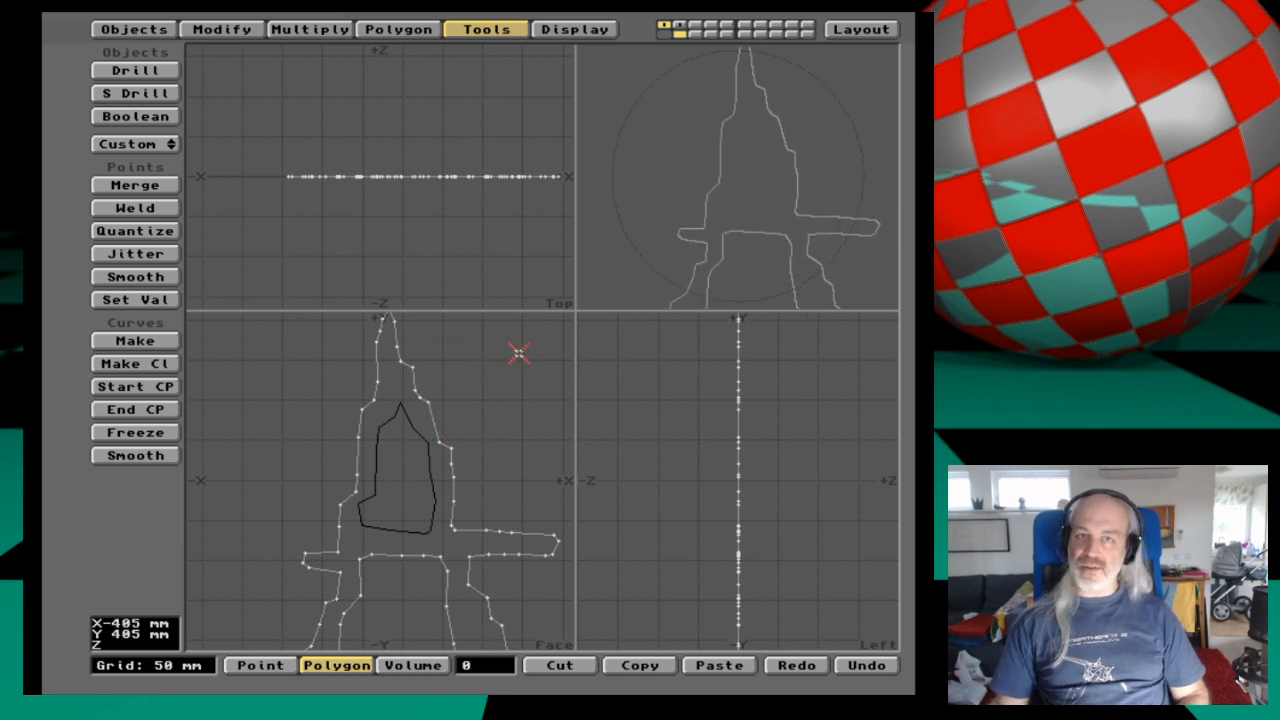
mouse_move(424, 444)
left_mouse_down()
mouse_move(386, 443)
mouse_move(449, 452)
mouse_move(433, 445)
left_mouse_up()
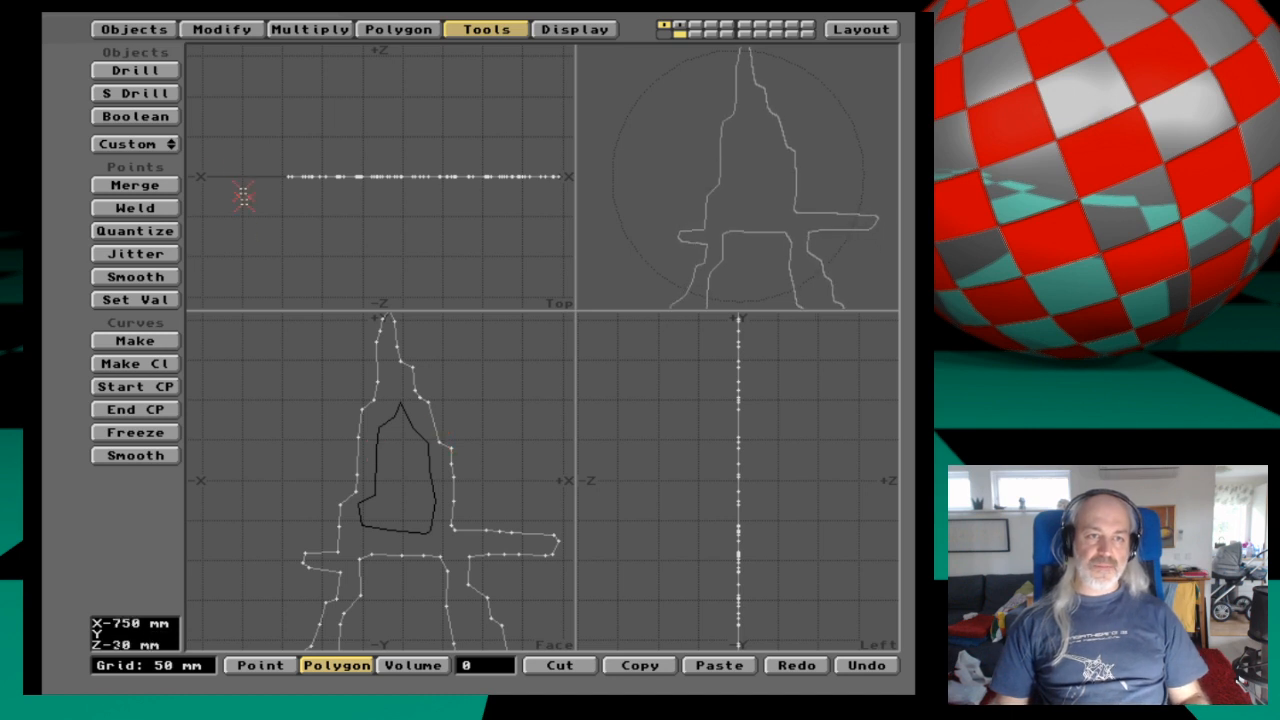
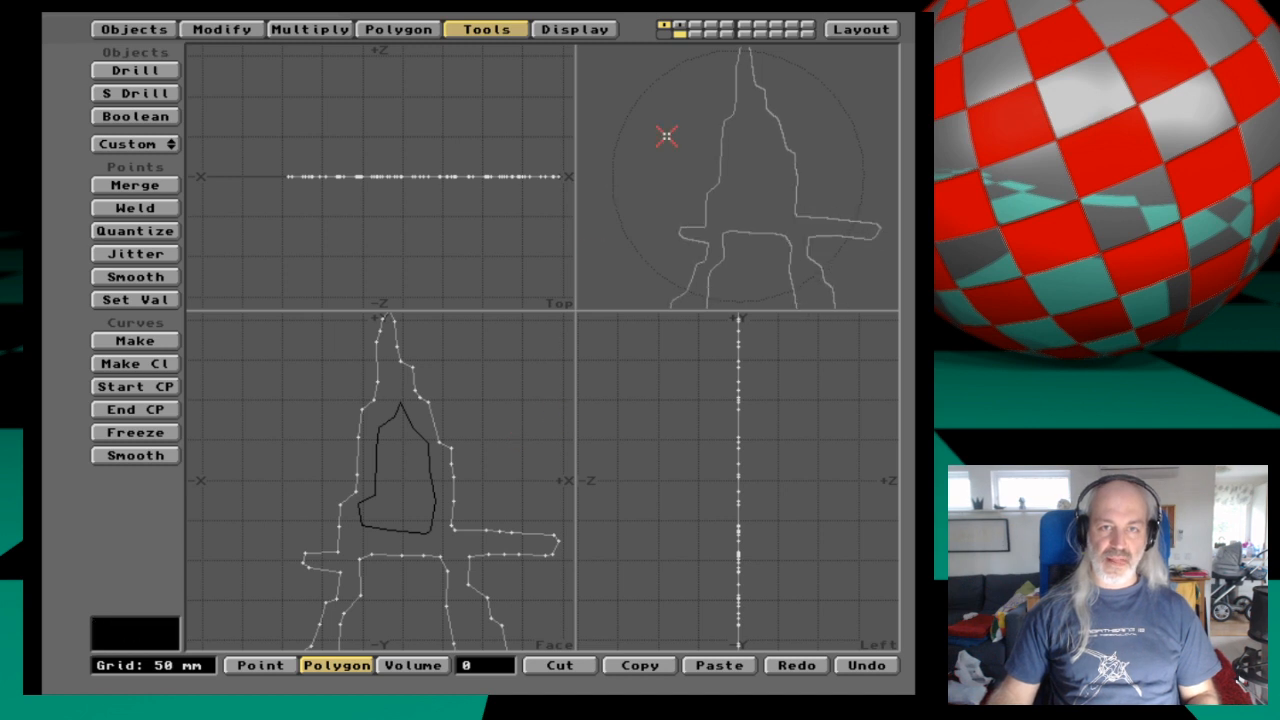
Try a Z-axis Template Drill on the A polygon, select the resulting inner and outer polygons to check them, and undo the drill.
left_click(138, 70)
left_click(278, 412)
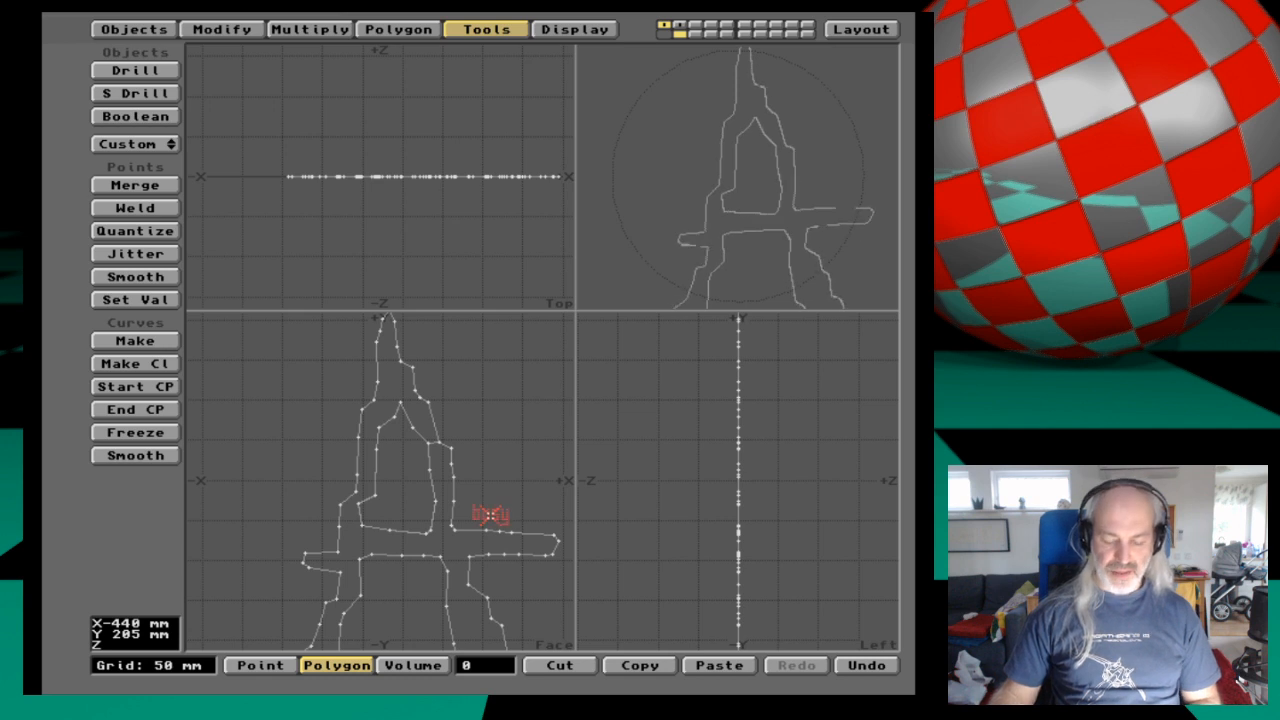
key("comma")
left_click_drag(494, 594, 482, 580, "alt")
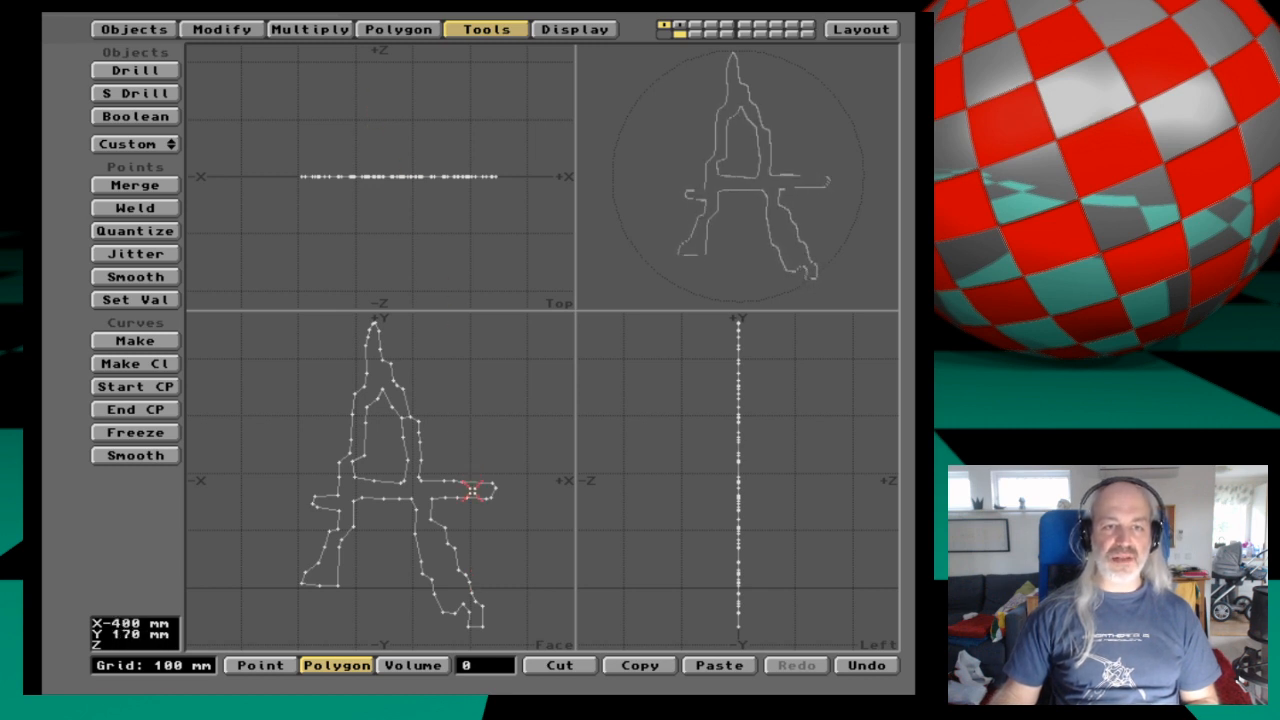
left_click(445, 482)
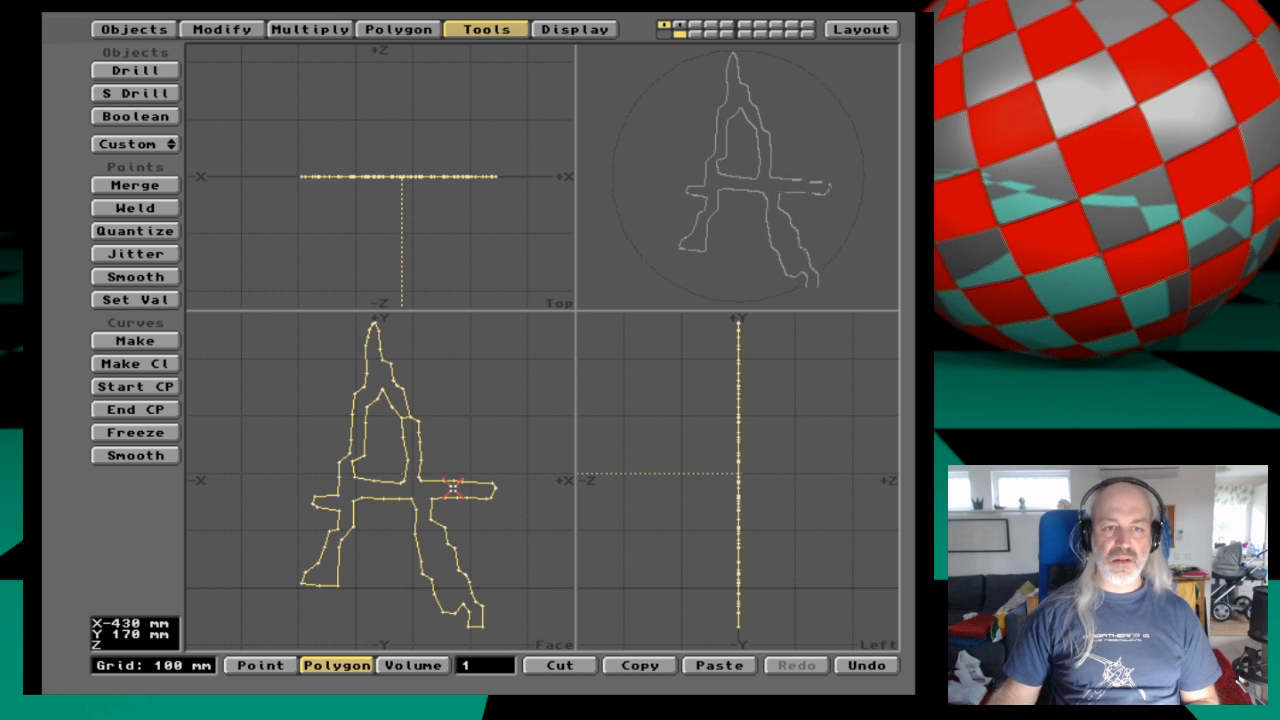
left_click(480, 594)
left_click(398, 358)
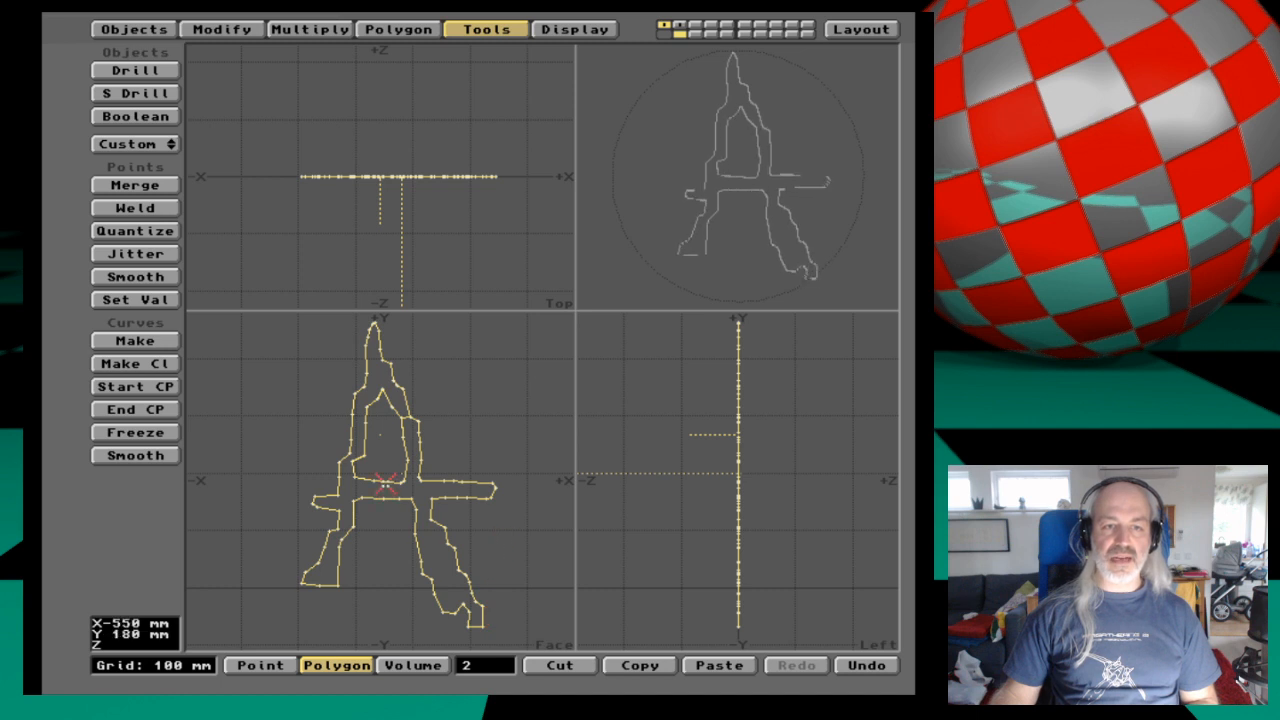
left_click(414, 505)
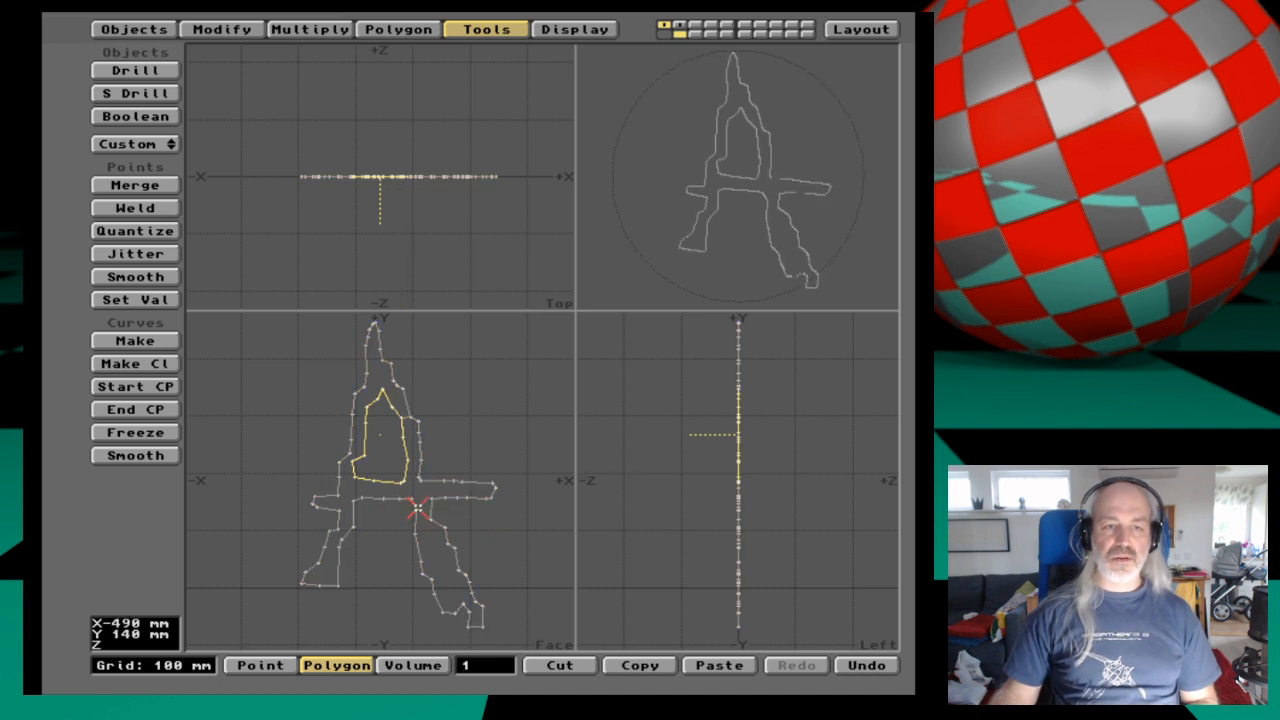
key("/")
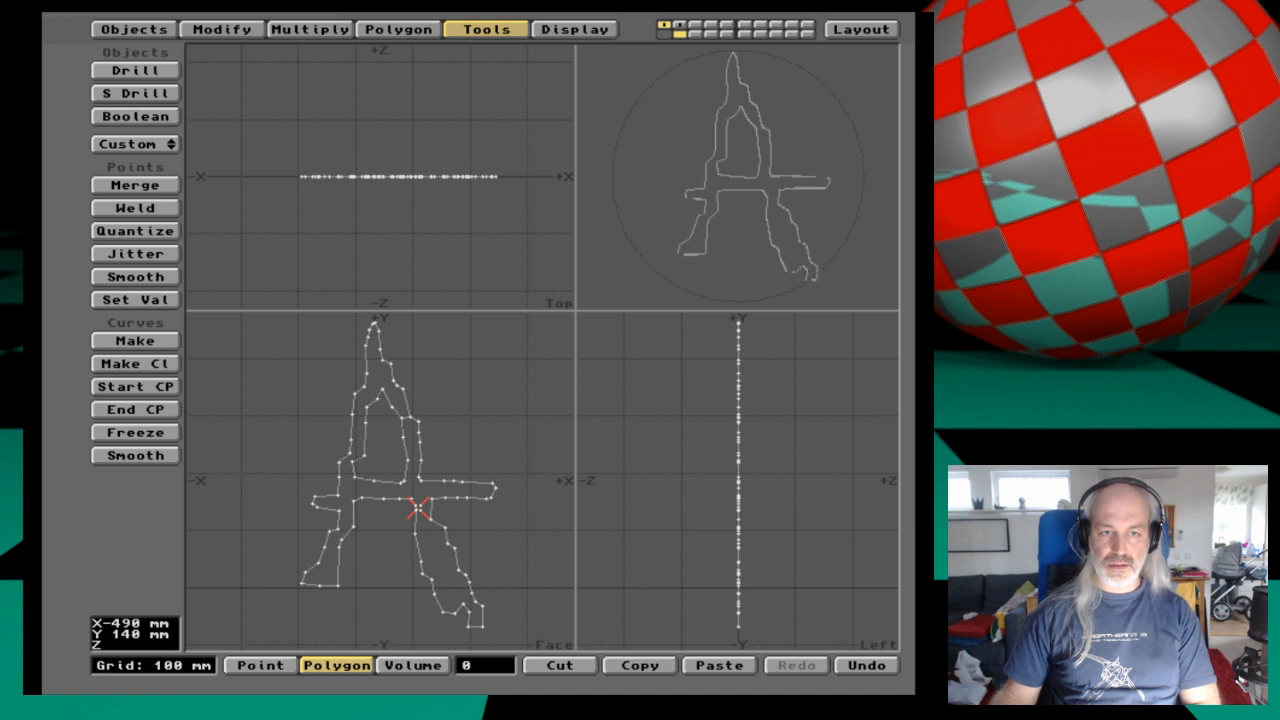
key("shift+apostrophe")
key("u")
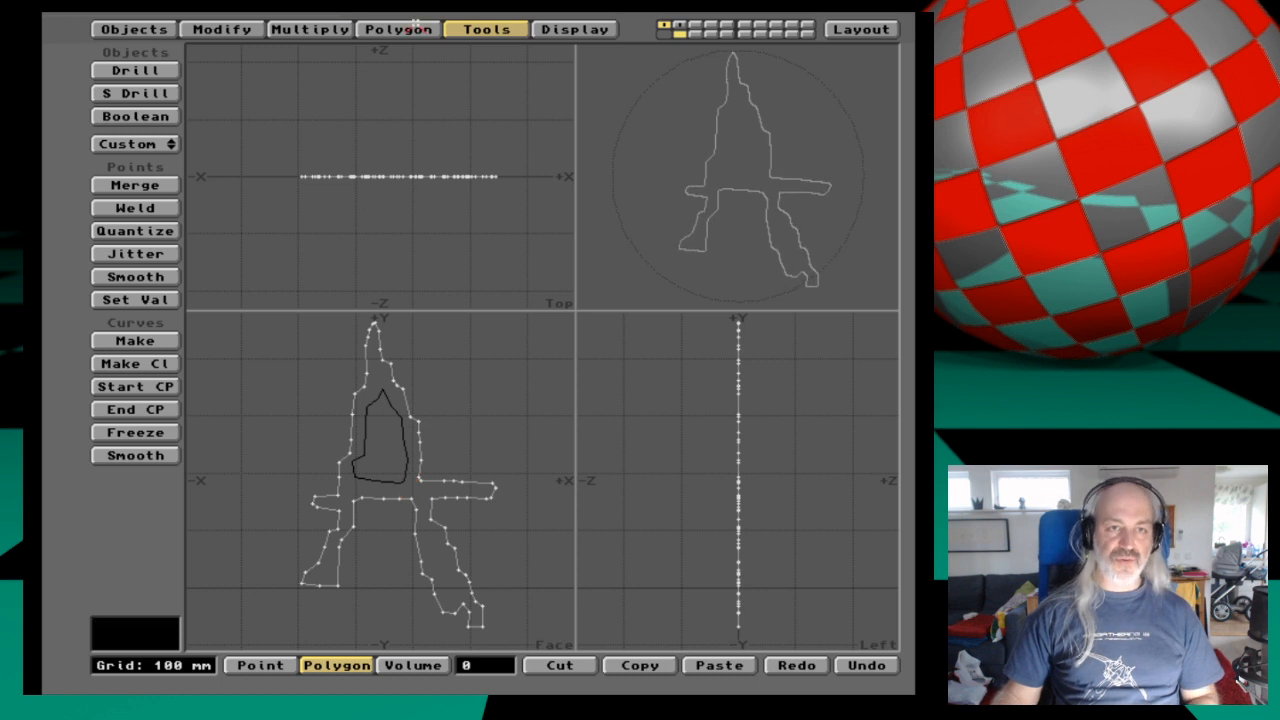
Slice the inner outline into the A polygon along the Z axis with Template Drill, and clear the inner polygon to leave a hole.
left_click(137, 71)
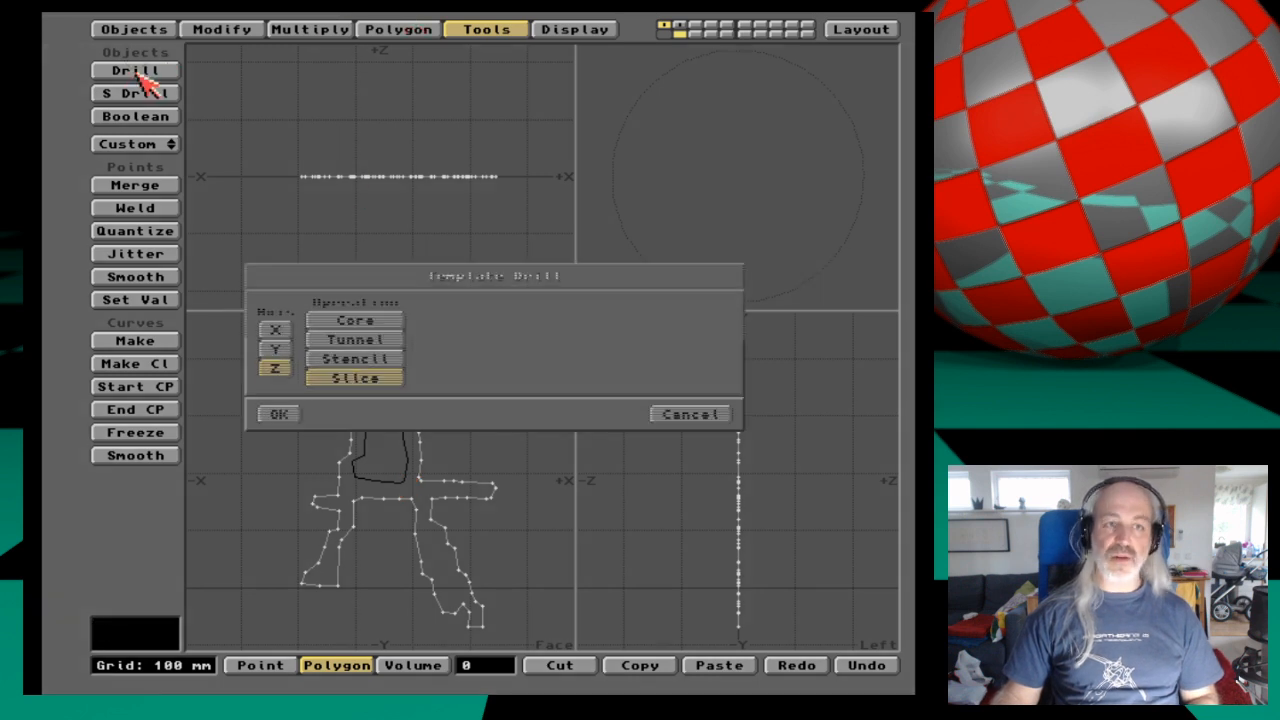
left_click(279, 415)
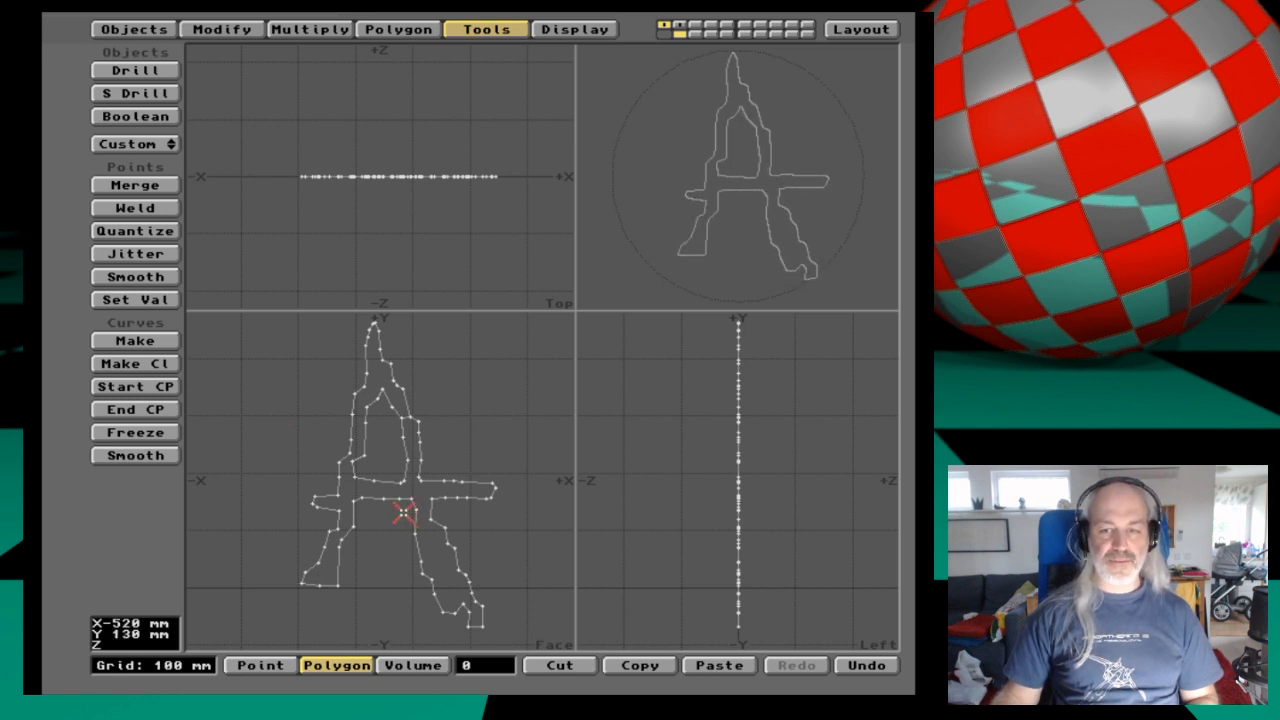
left_click_drag(403, 513, 392, 470)
left_click(484, 492)
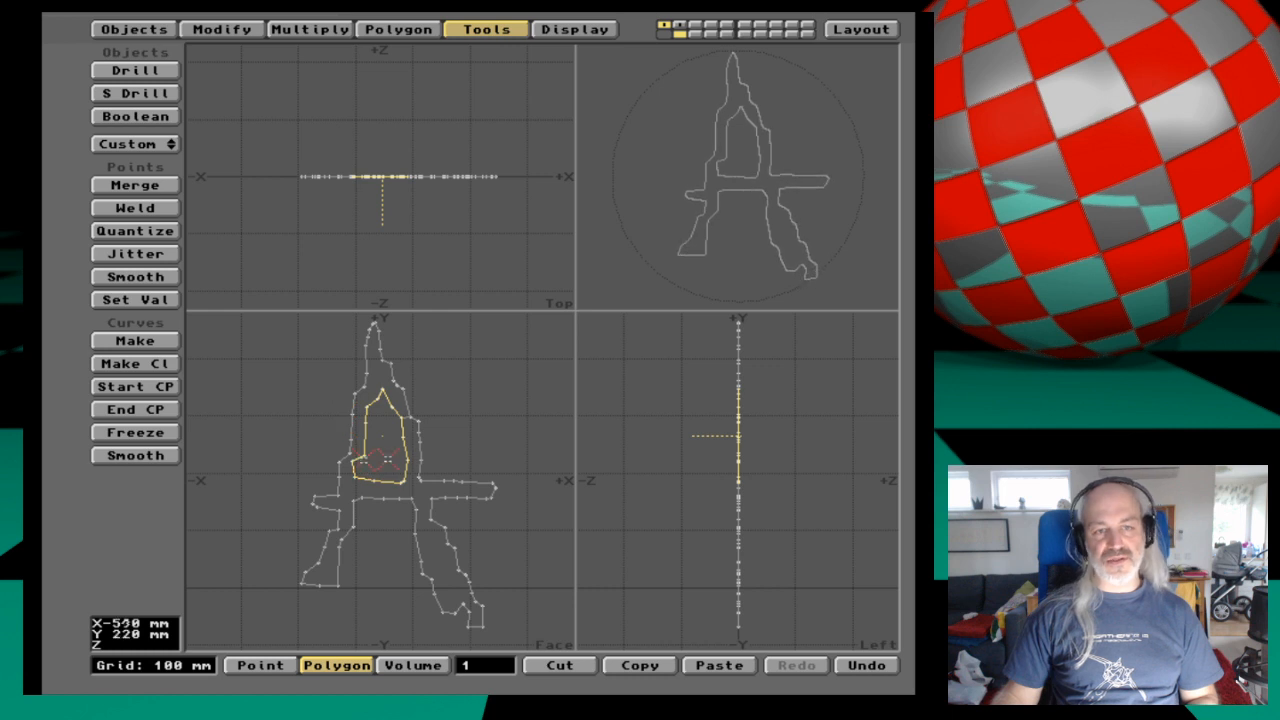
left_click(397, 441)
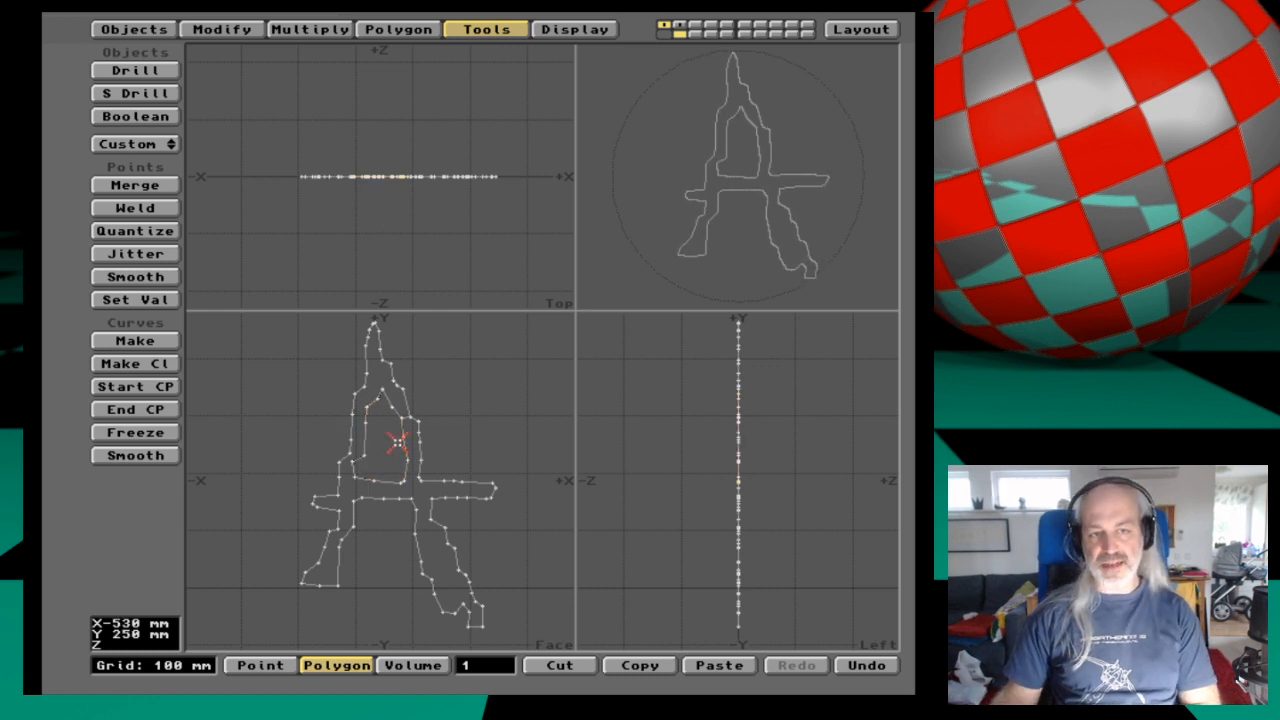
left_click(399, 477)
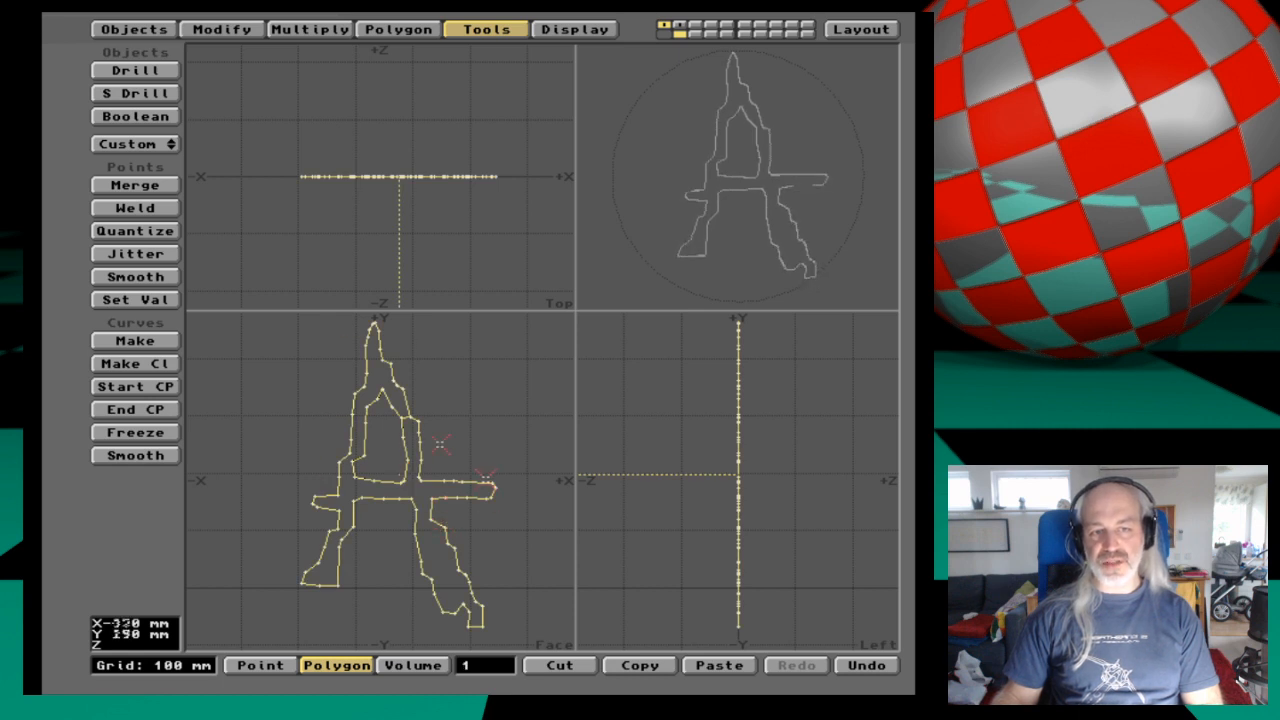
left_click(494, 666)
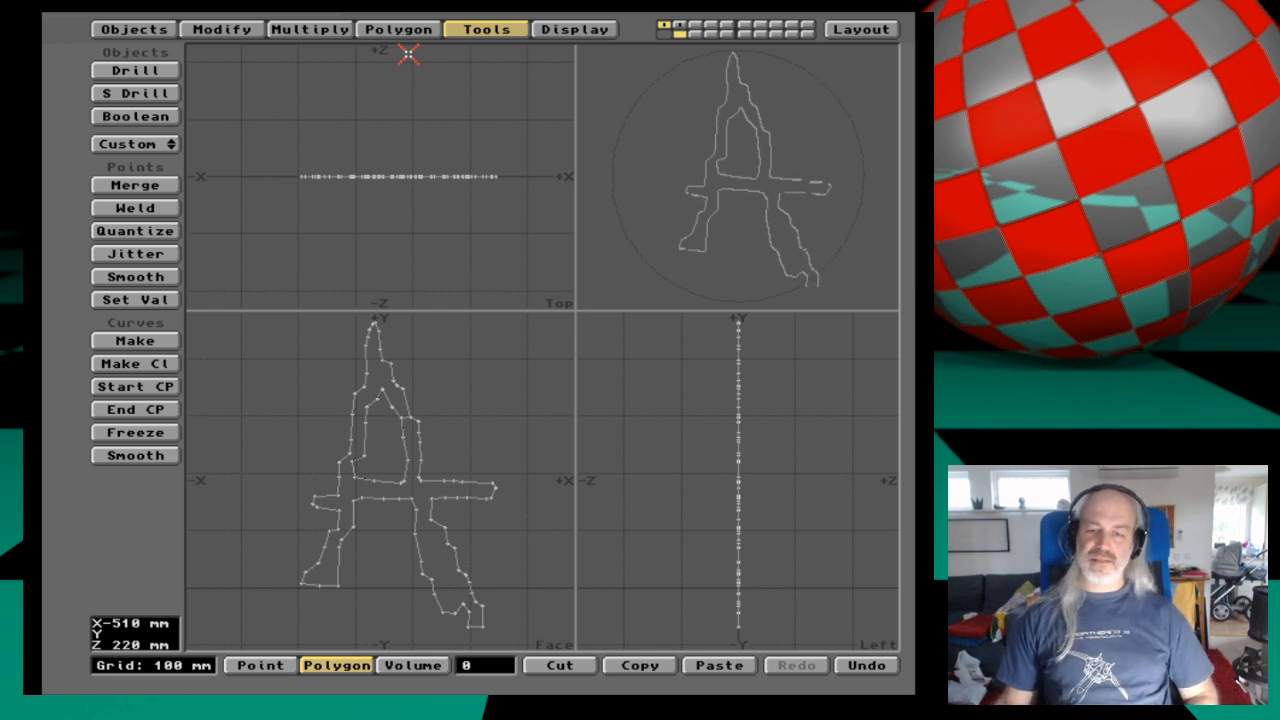
Extrude the A polygon along the Z axis with 1 segment and an extent of 100 mm.
left_click(395, 25)
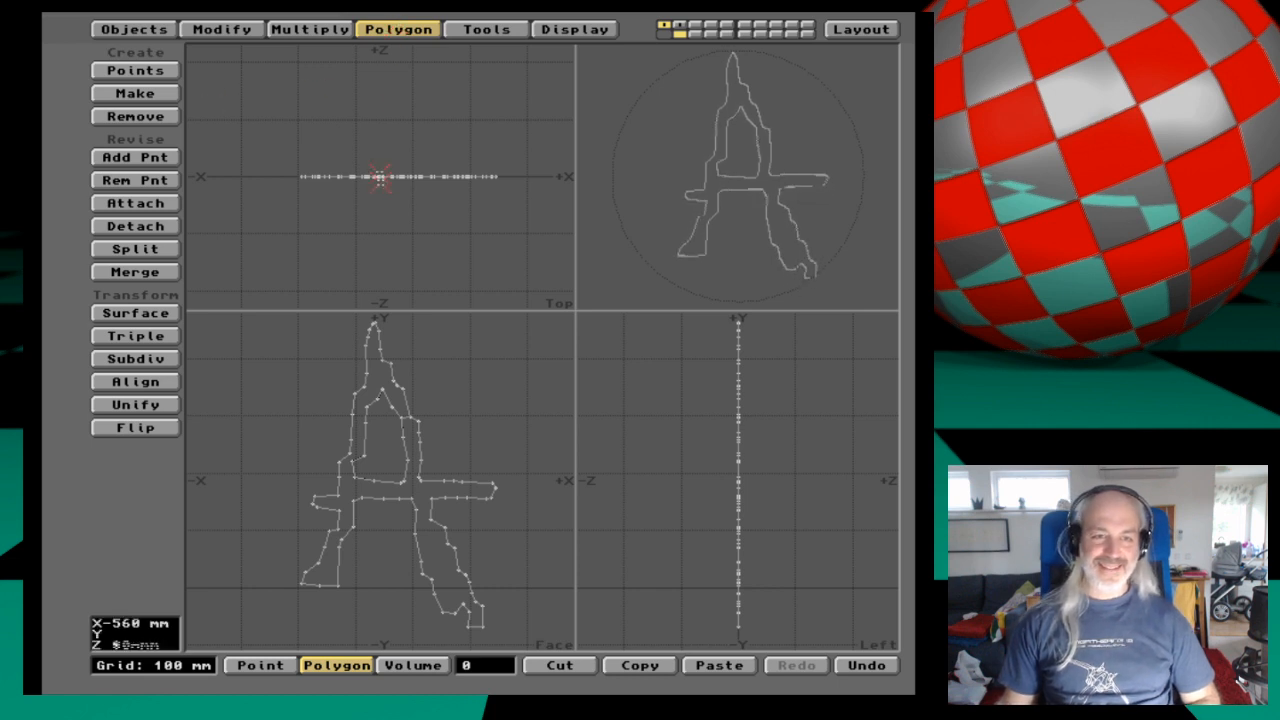
left_click(310, 29)
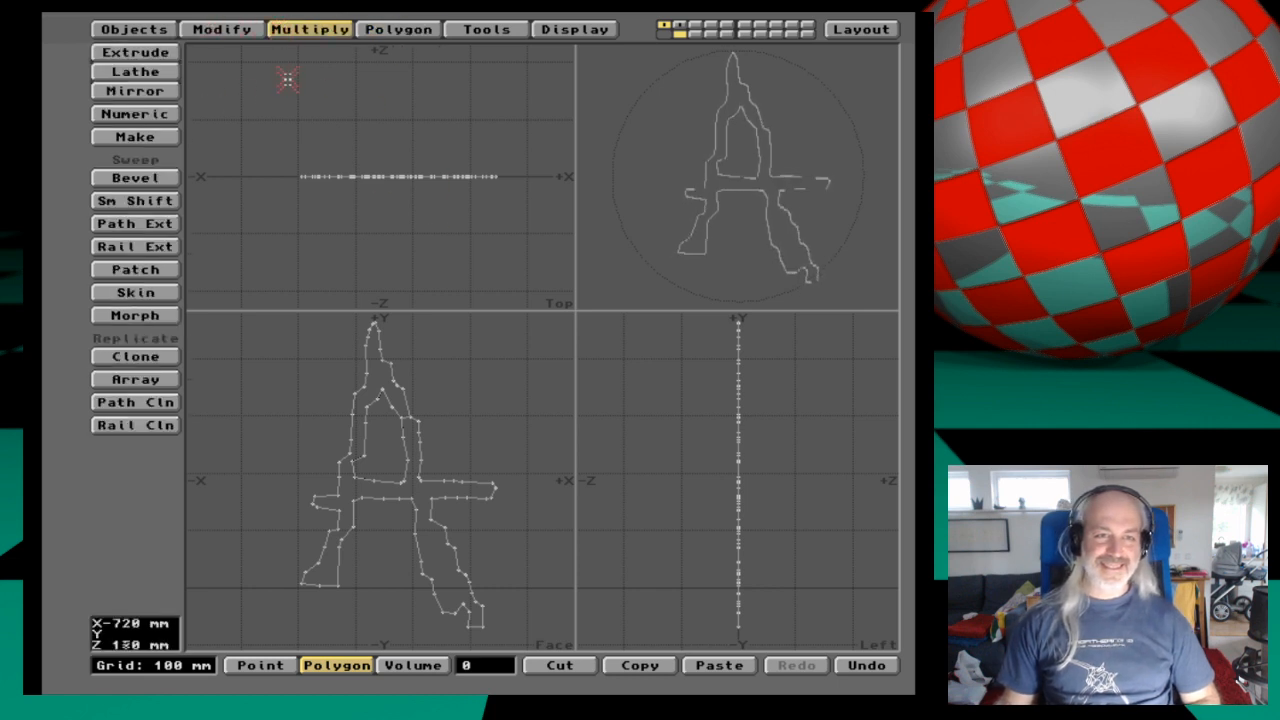
left_click(135, 52)
left_click(375, 490)
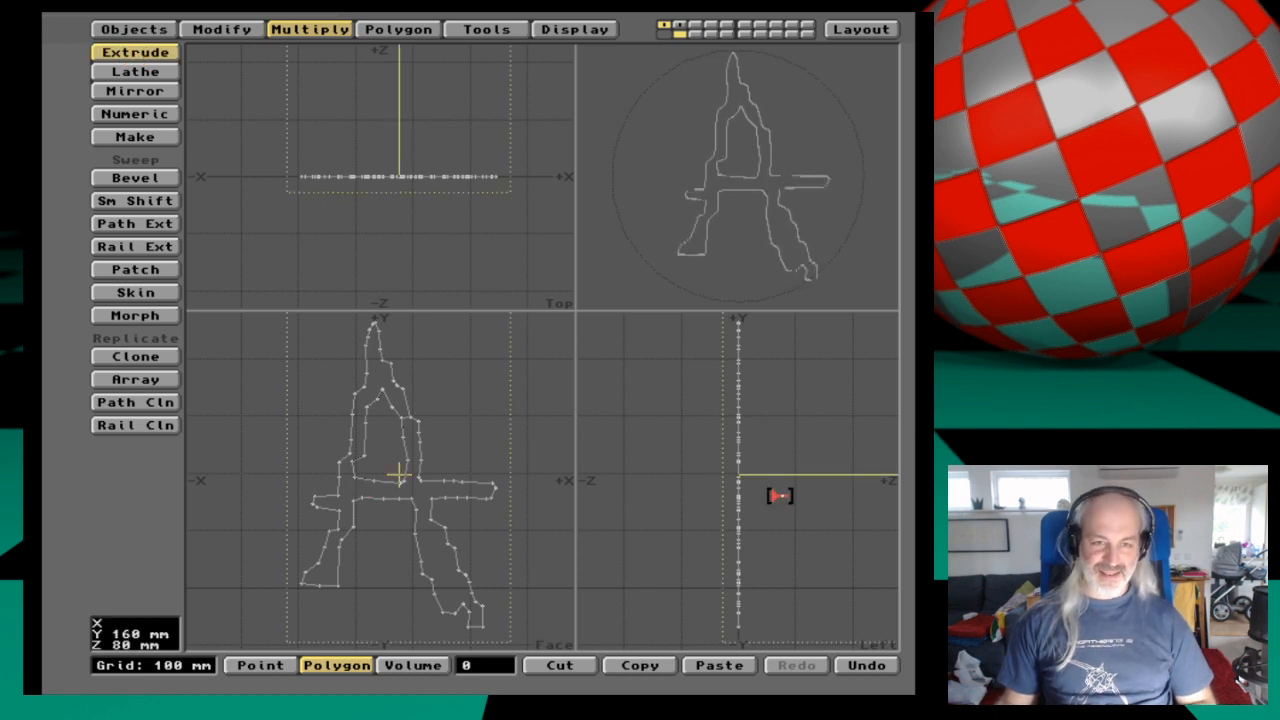
key("n")
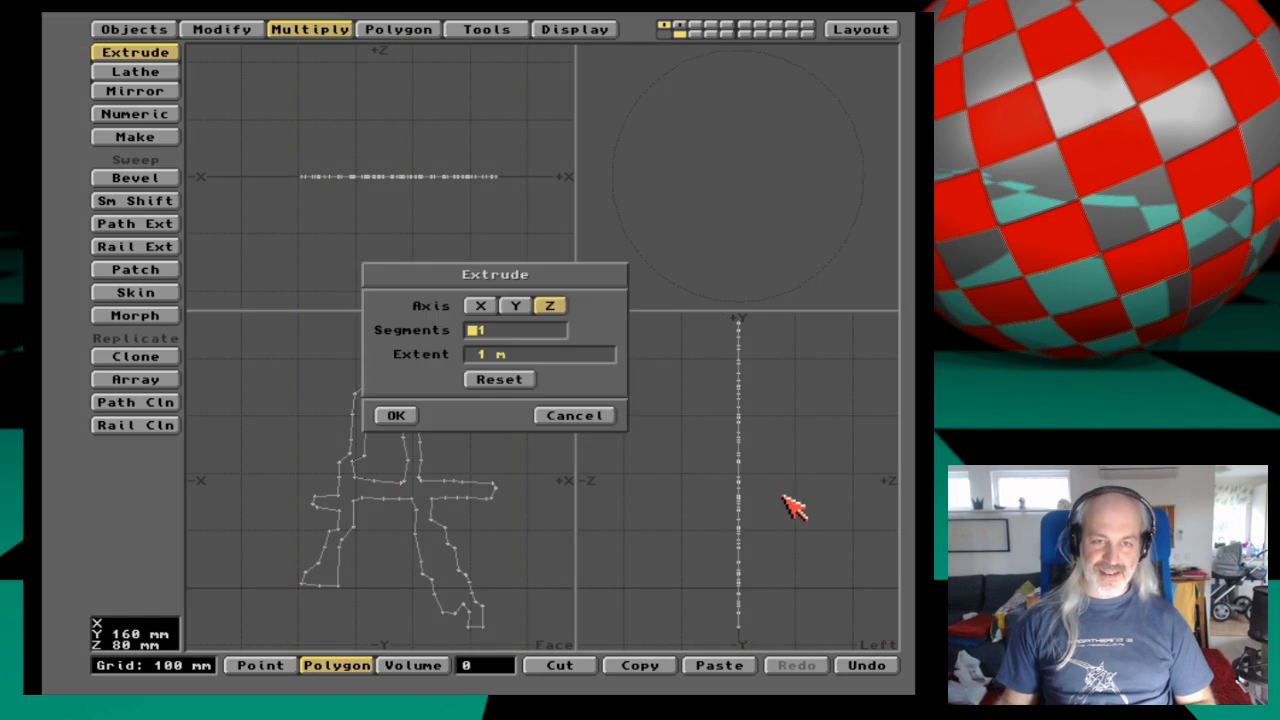
left_click(567, 422)
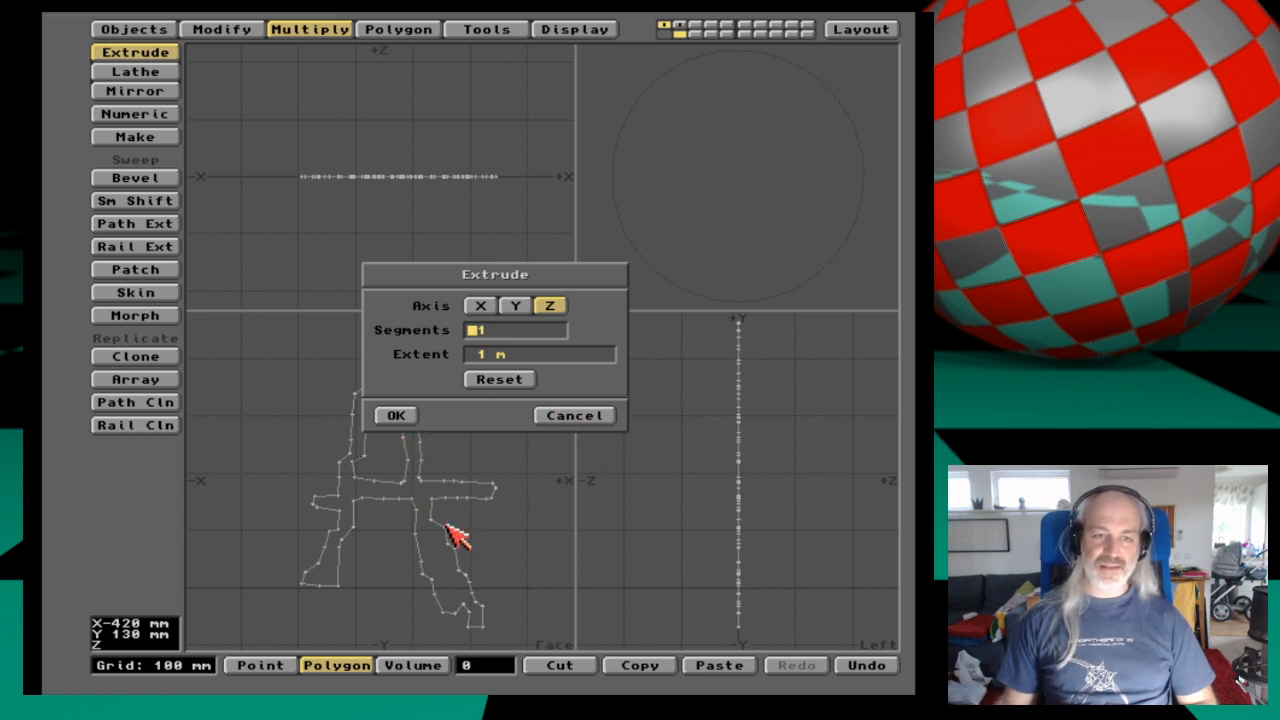
left_click(486, 356)
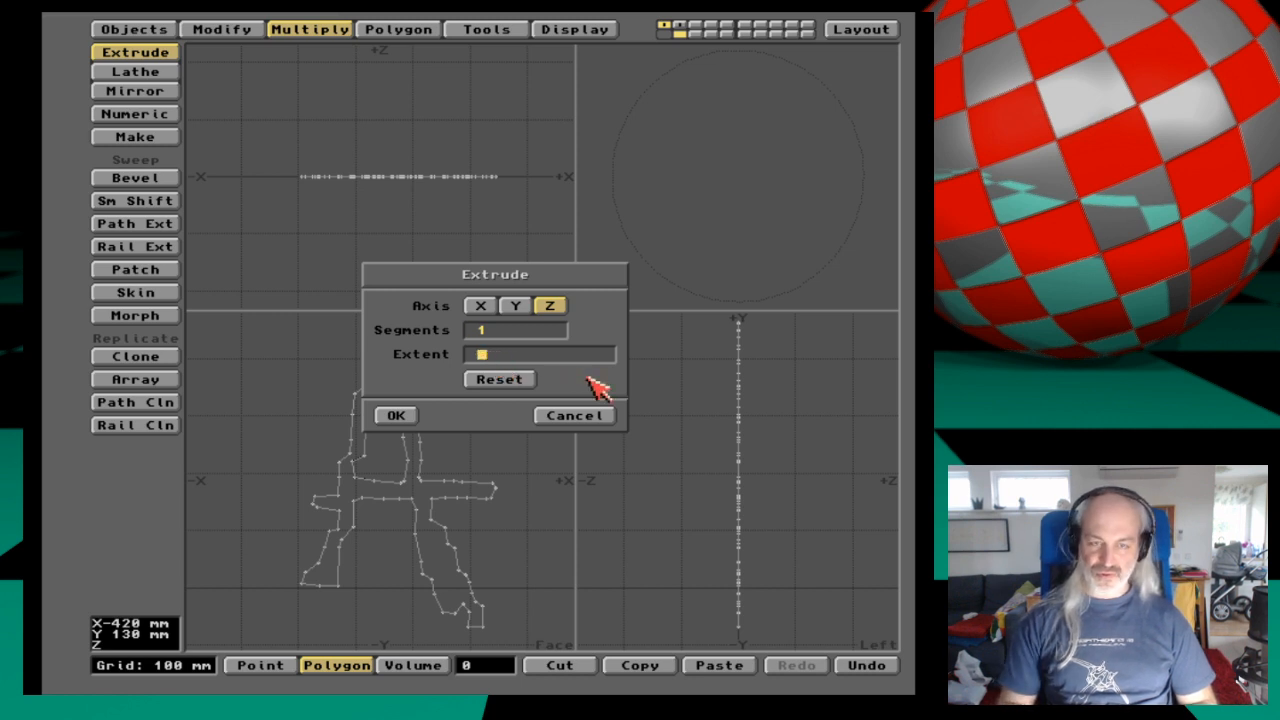
type("100m")
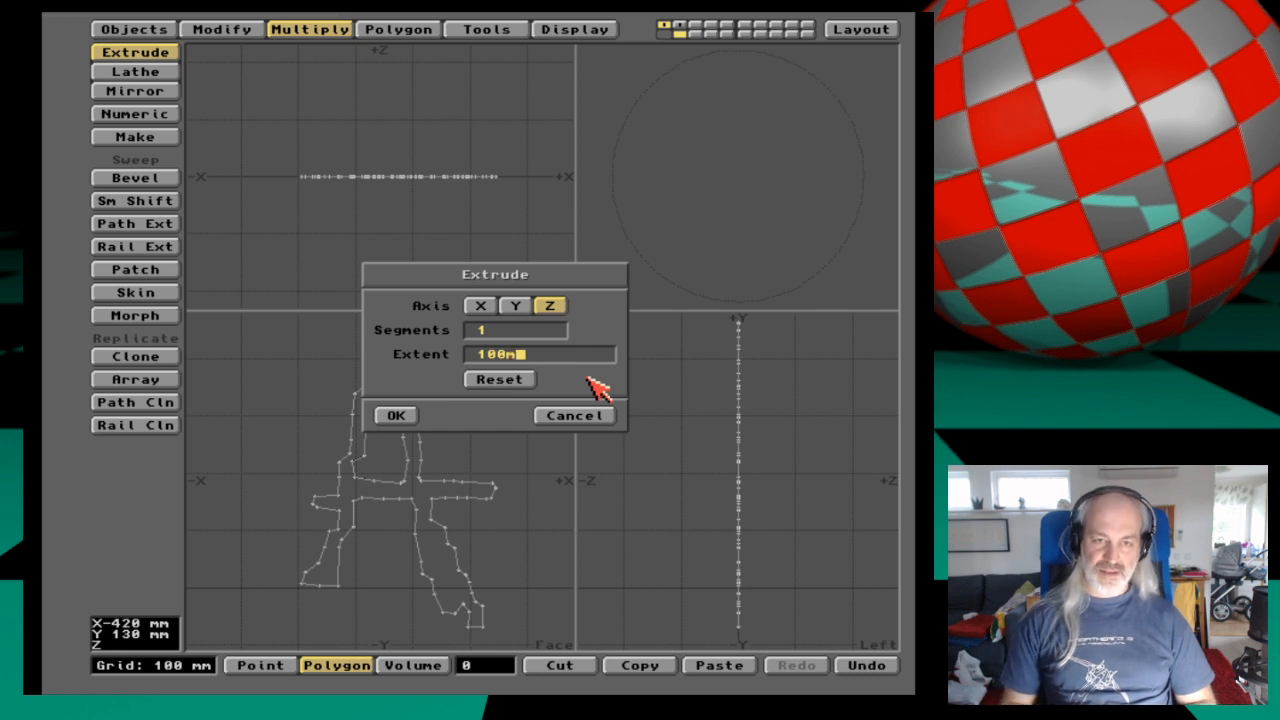
key("Return")
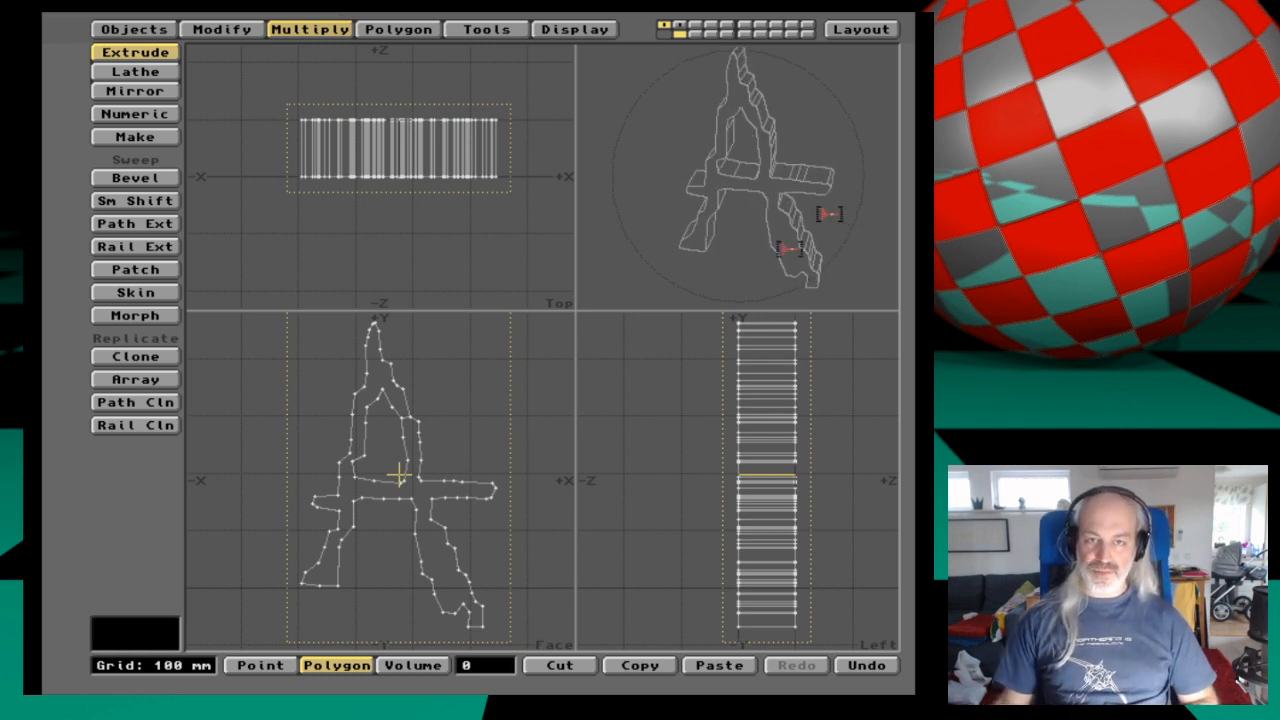
key("space")
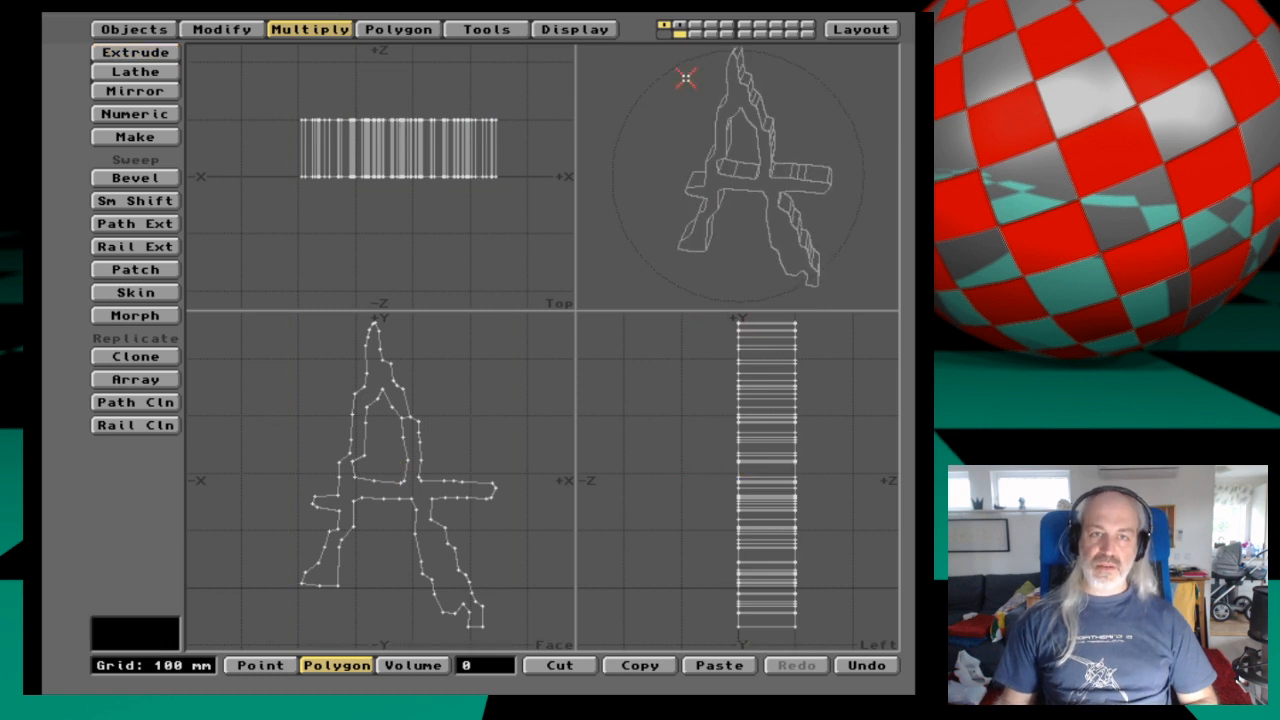
Examine the extruded A from several angles and look through the layers, returning to layer 1 without a background layer.
mouse_move(788, 185)
left_mouse_down()
mouse_move(762, 188)
mouse_move(770, 180)
left_mouse_up()
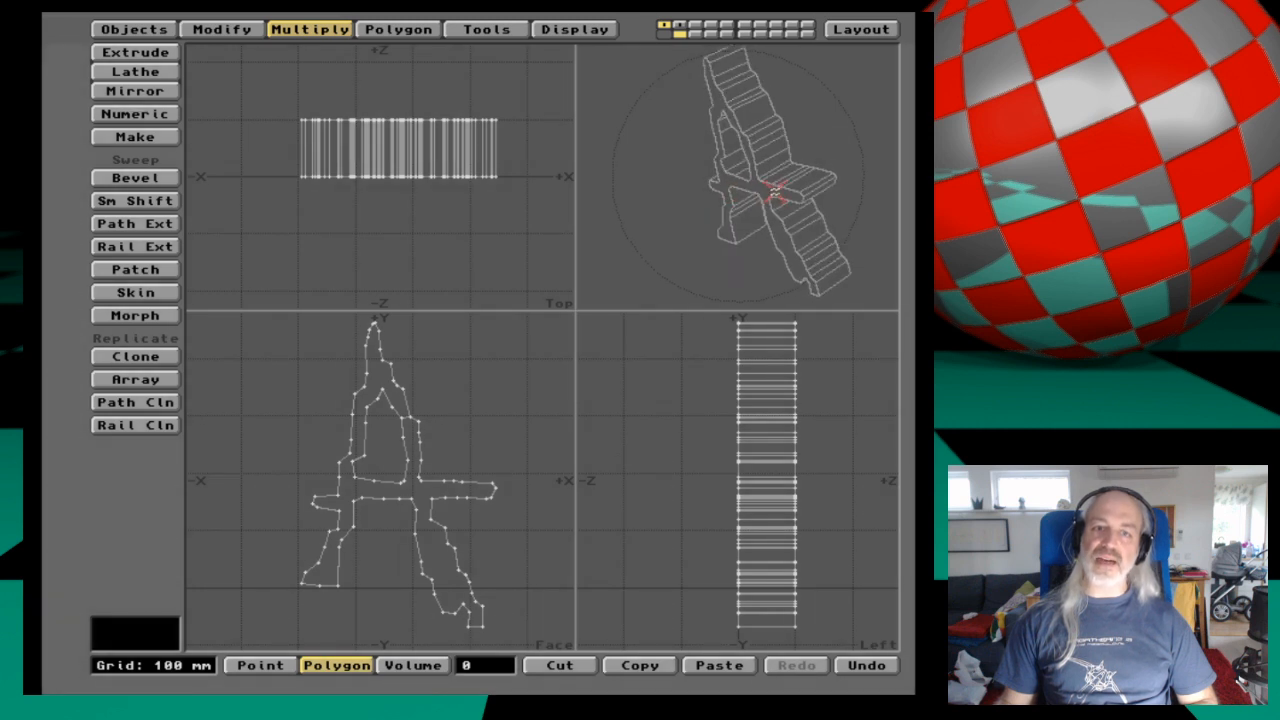
left_click(486, 29)
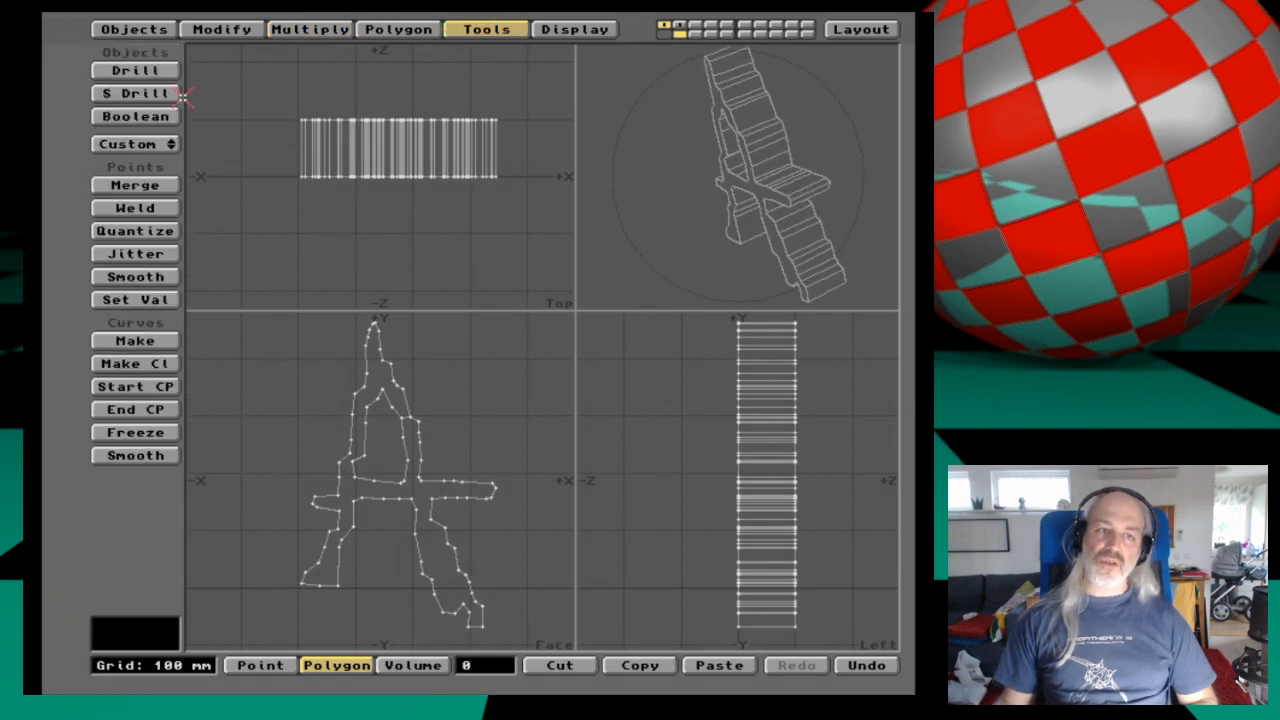
left_click_drag(735, 215, 673, 180)
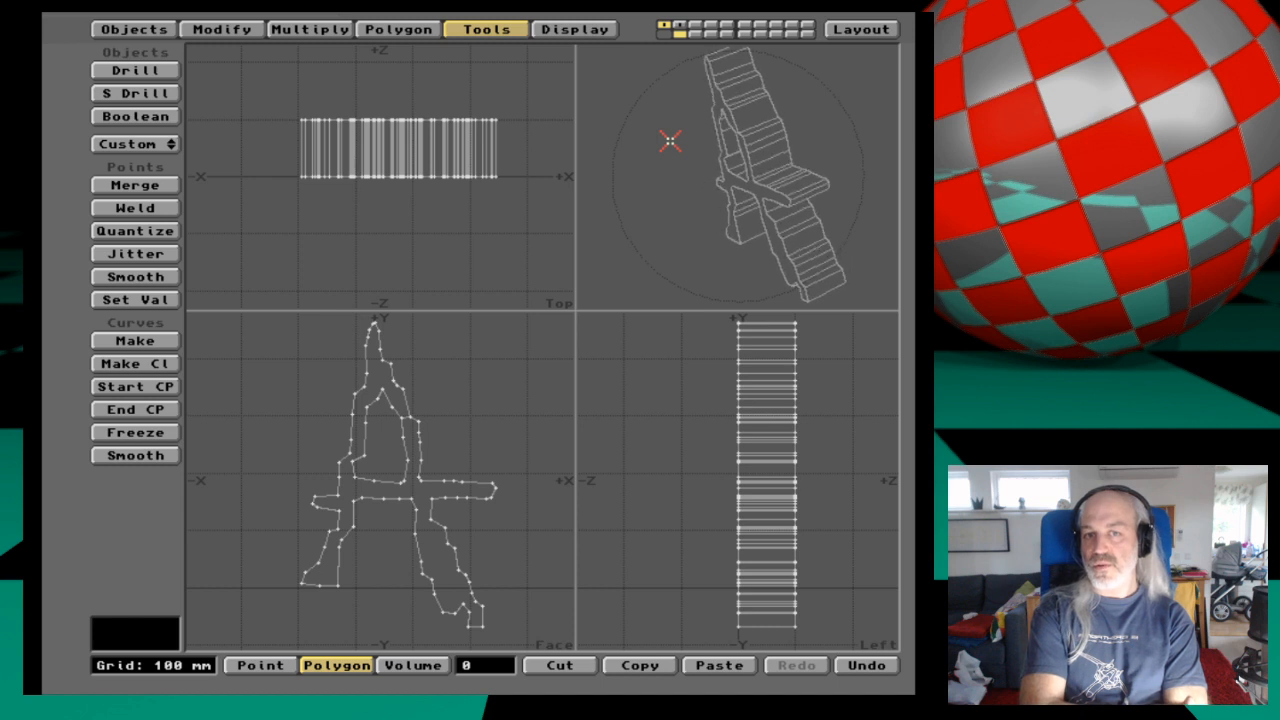
left_click_drag(670, 141, 646, 125)
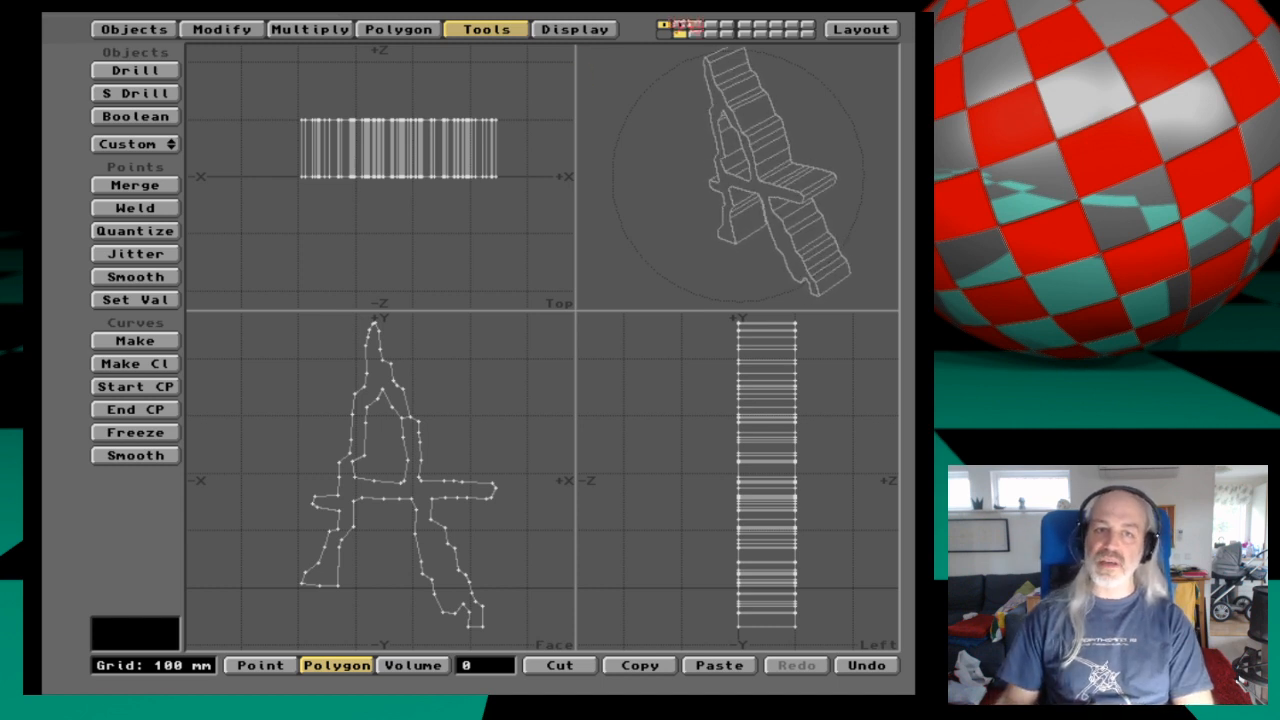
left_click(712, 26)
left_click(667, 31)
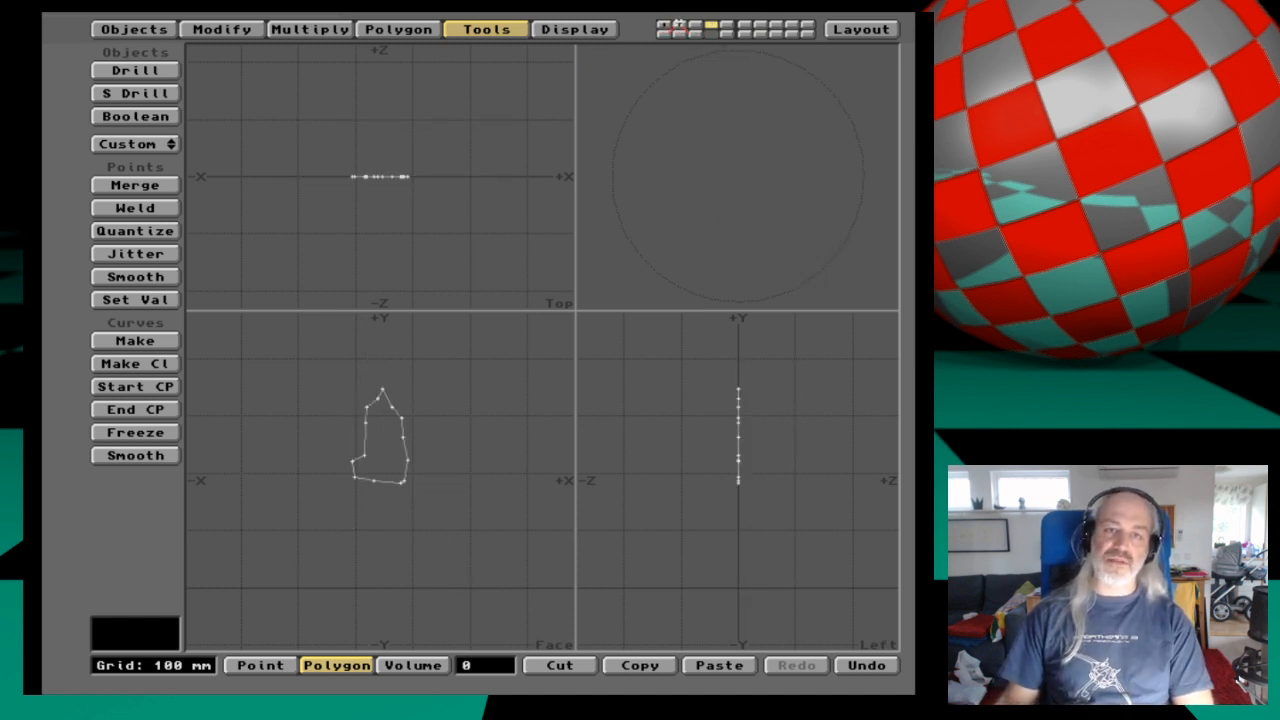
left_click(664, 24)
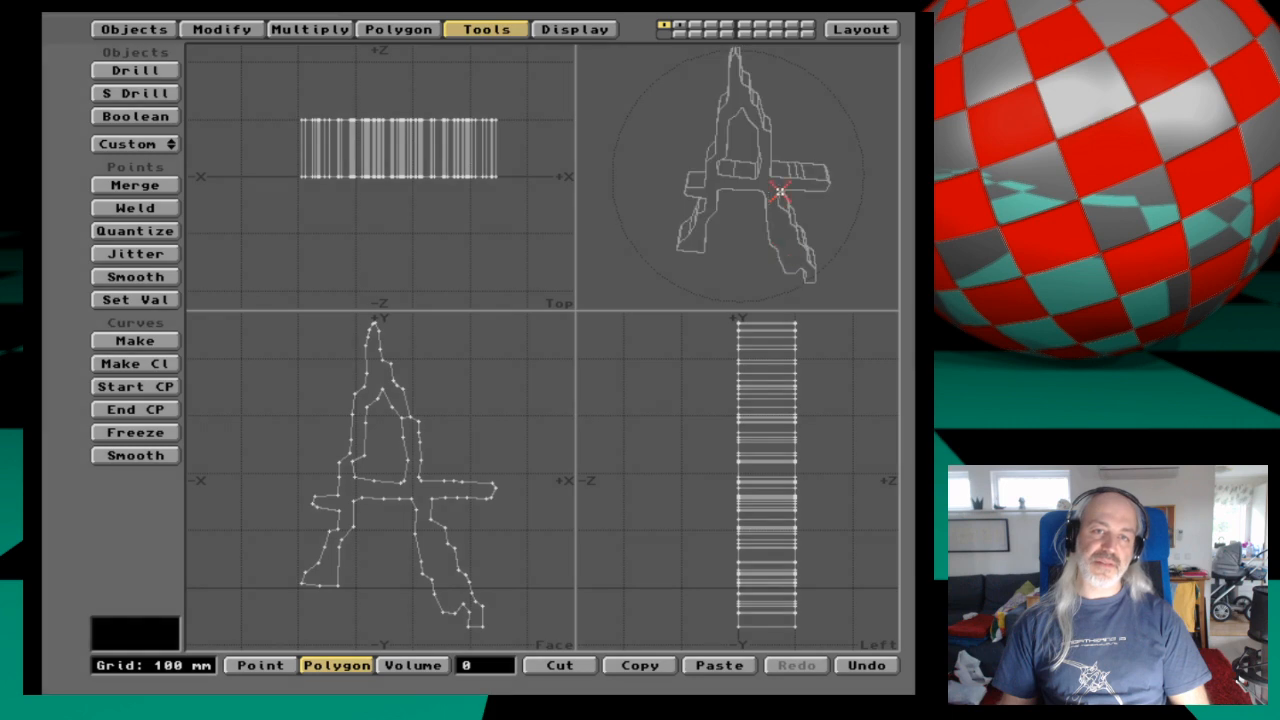
Begin saving the extruded A as a new object and set the save location to the 3D:Logos/Objects drawer.
key("s")
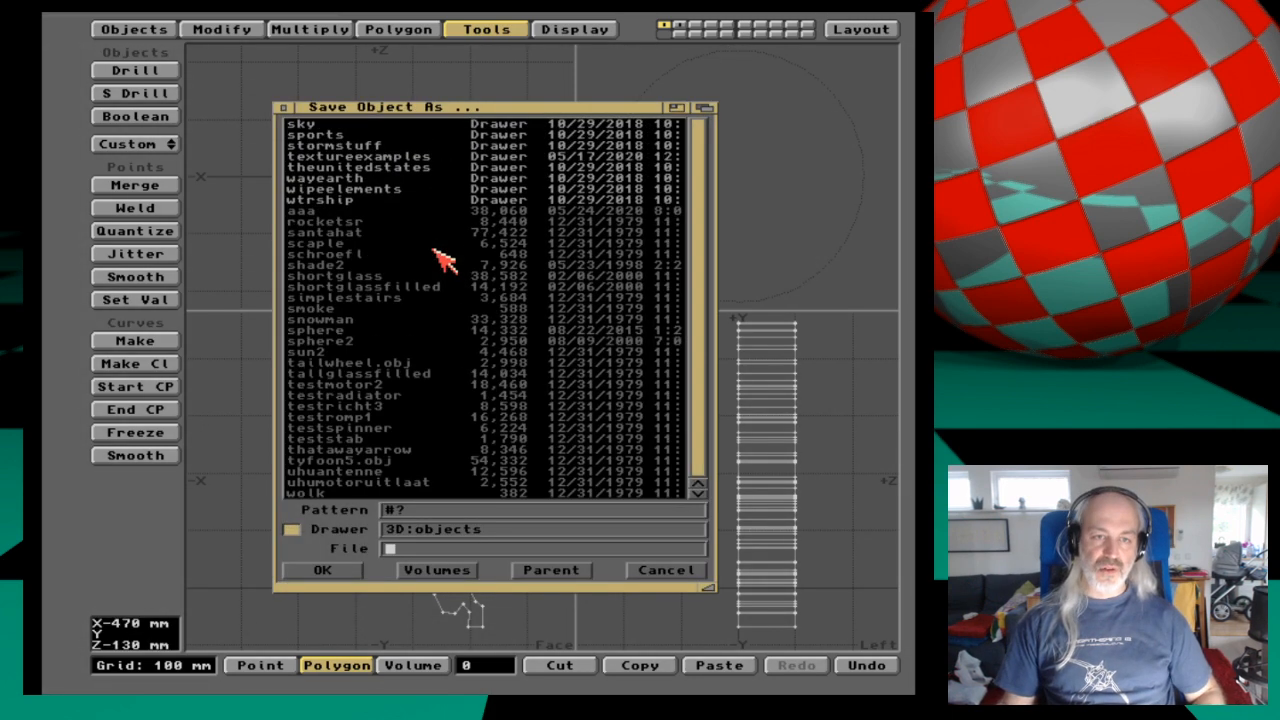
type("LocoTron")
key("Return")
key("super+p")
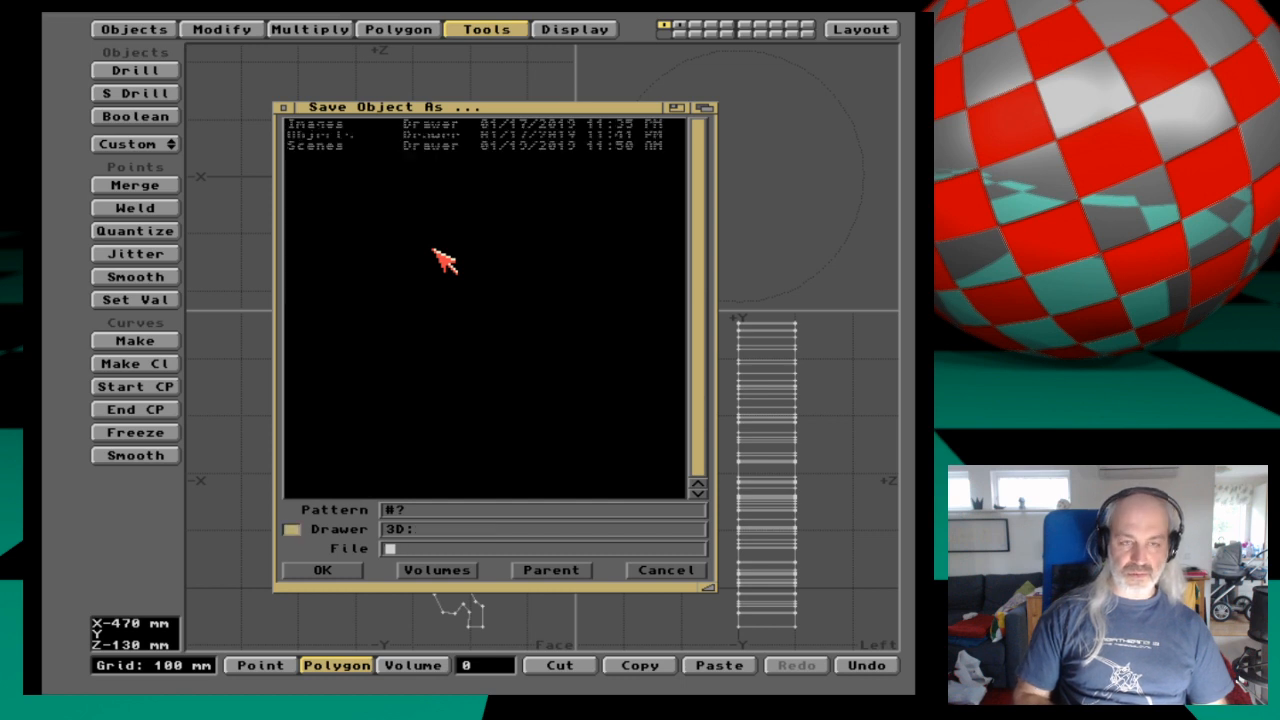
key("Down")
key("BackSpace")
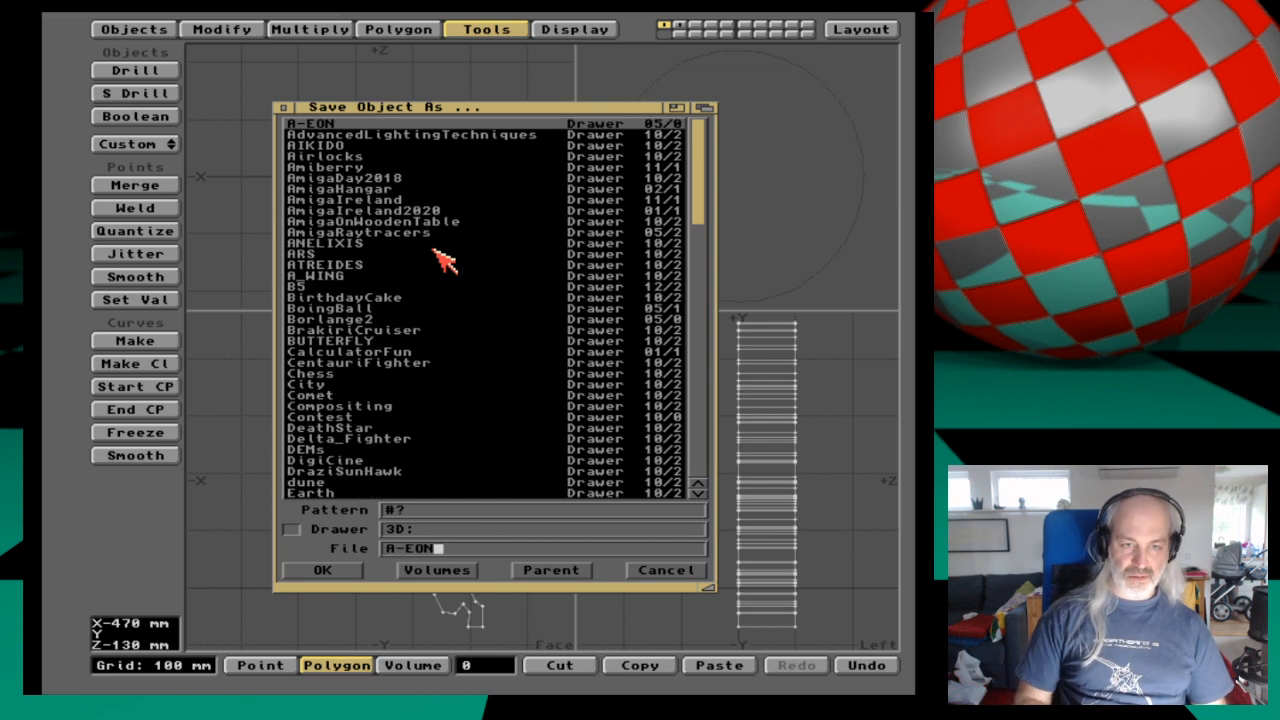
key("BackSpace")
key("BackSpace")
key("BackSpace")
key("BackSpace")
key("BackSpace")
type("Logos/")
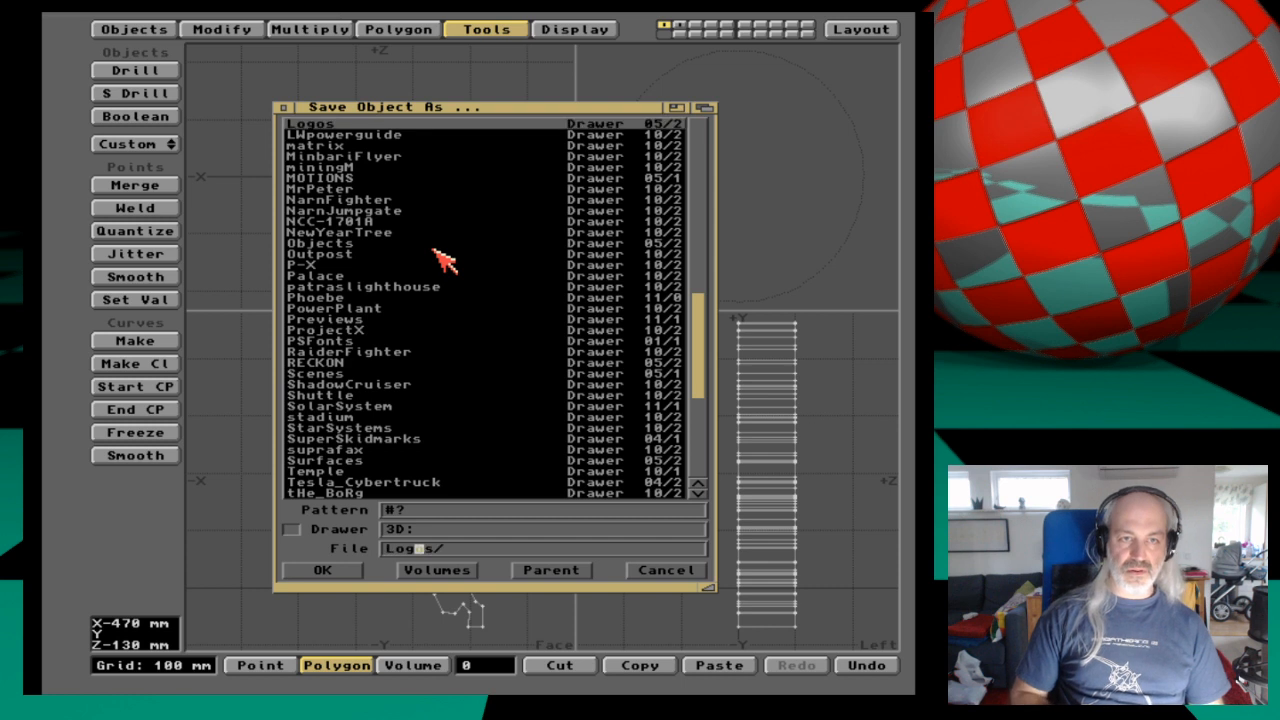
key("Return")
type("Objects/")
key("Return")
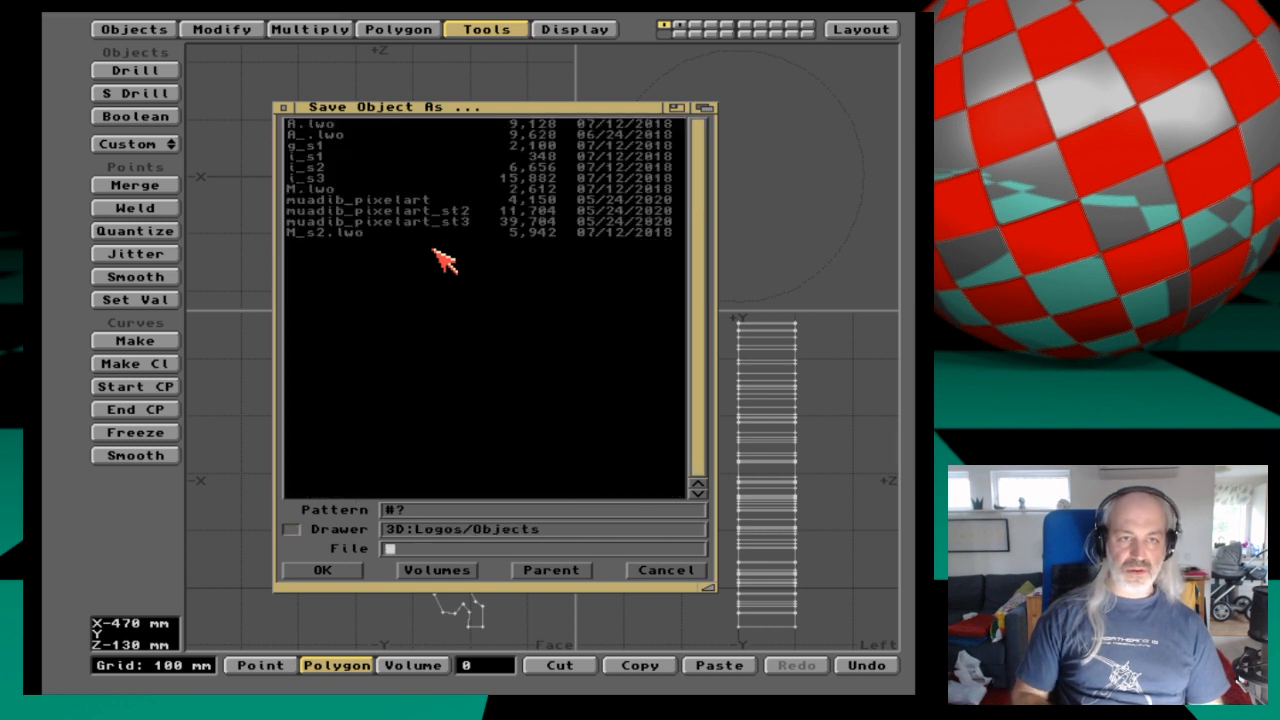
Save the object under the name Amiga_pixelart.
type("Am")
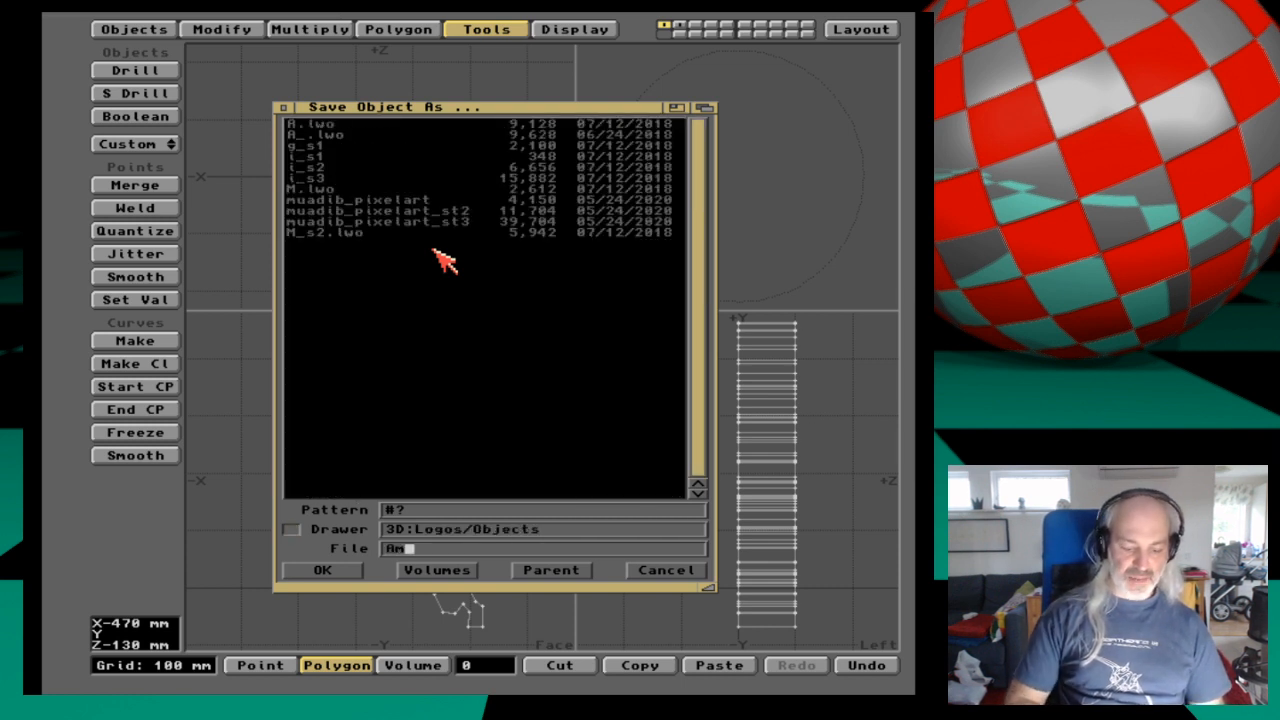
type("iga_pi")
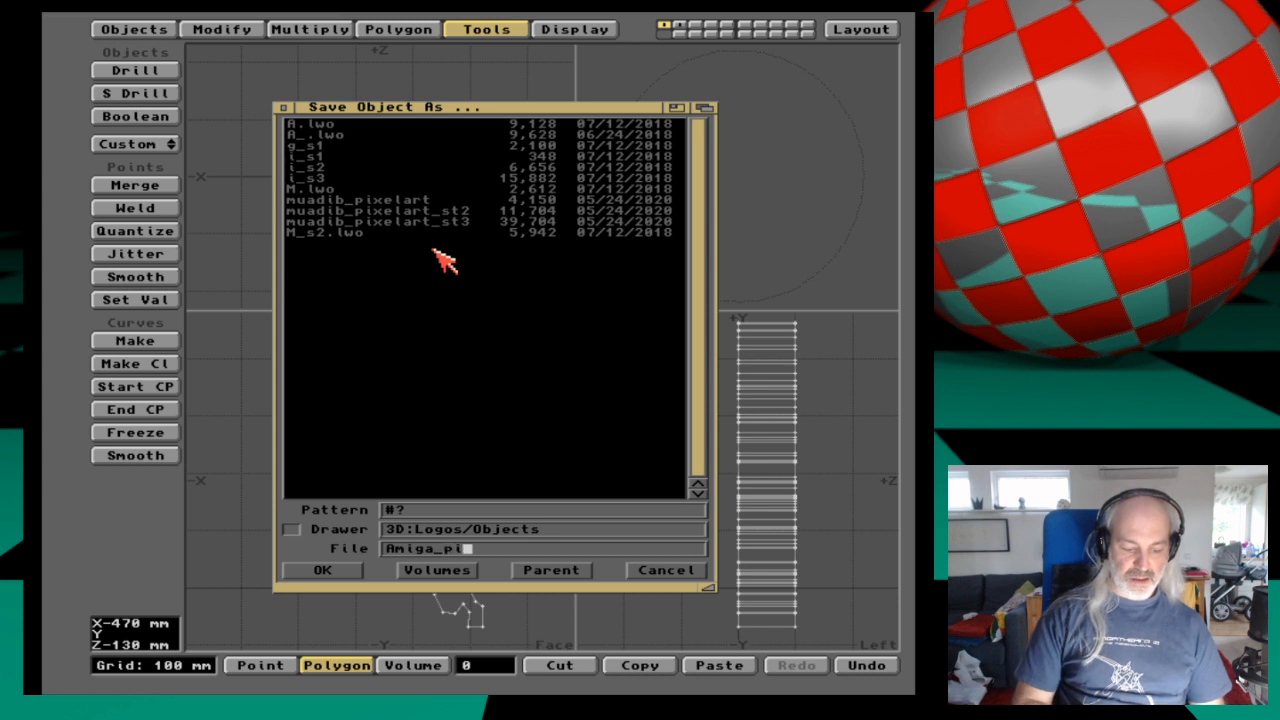
type("xelsrt")
key("Return")
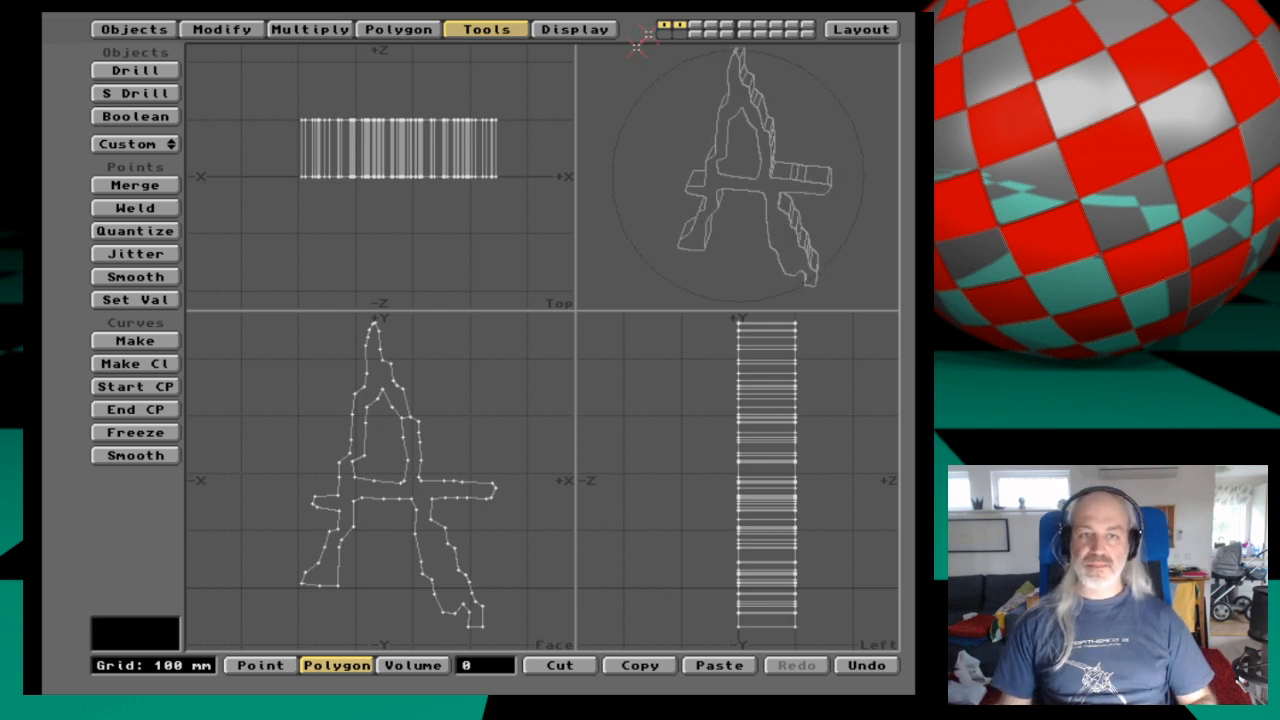
Look at layer 2 on its own, return to layer 1 and show layer 2 as its background.
key("2")
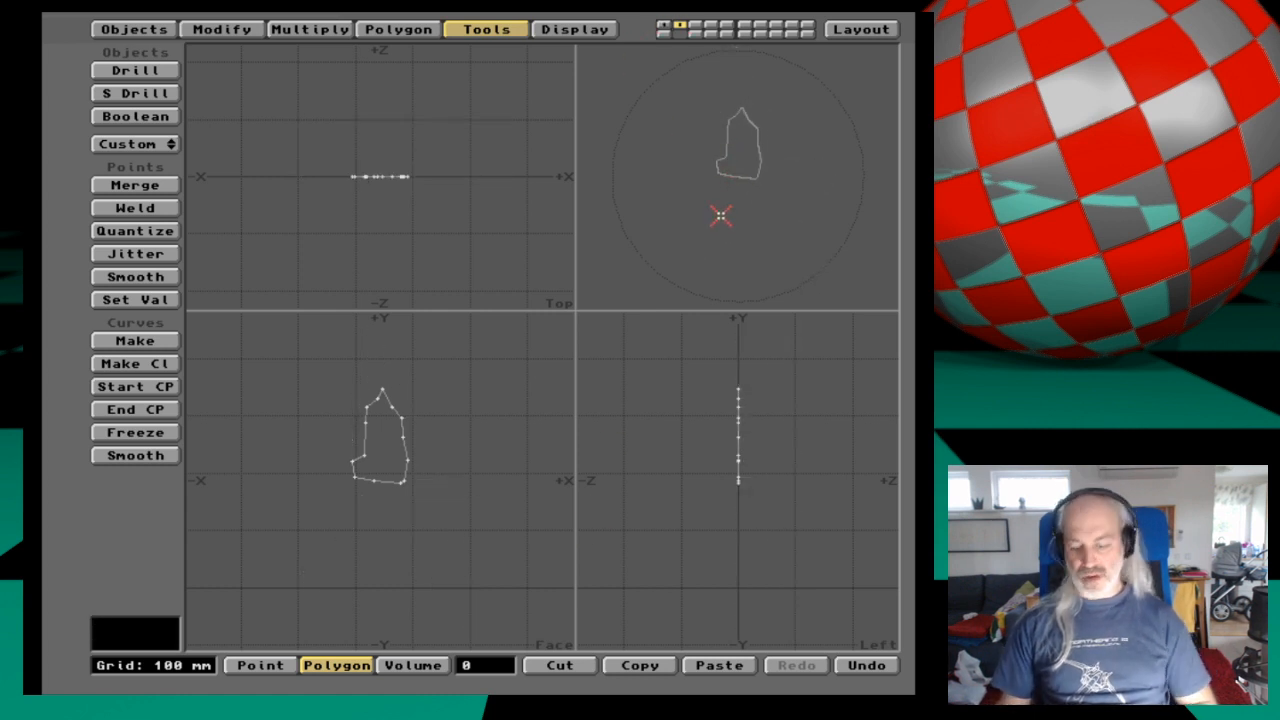
key("1")
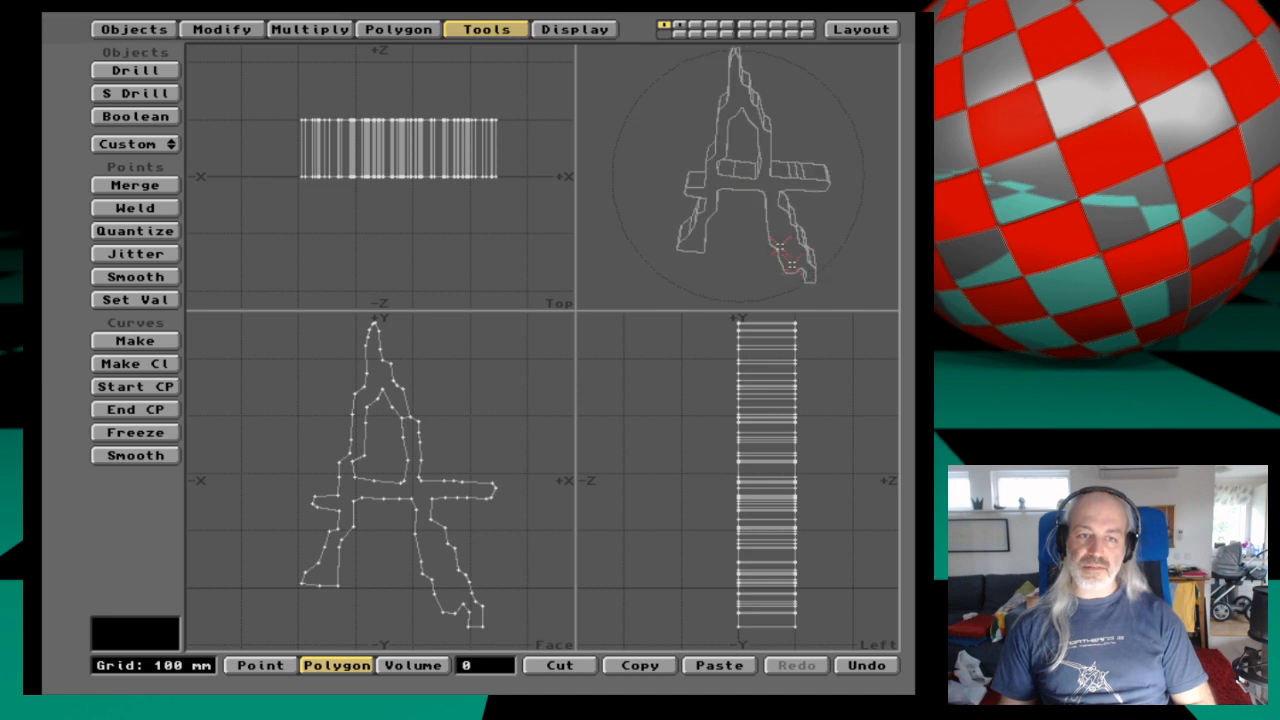
left_click_drag(668, 268, 626, 246)
left_click_drag(793, 24, 728, 24)
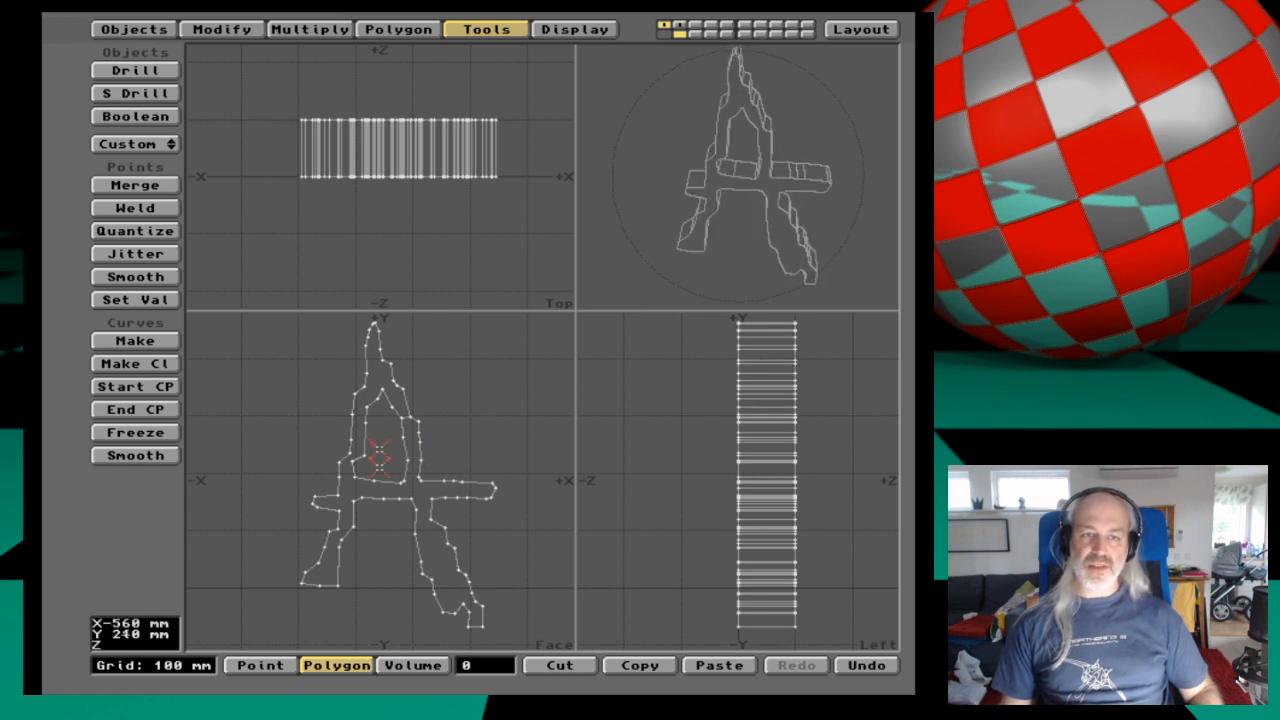
Try moving the A in the face view against the background outline, and undo the move.
key("t")
left_click_drag(511, 467, 488, 473)
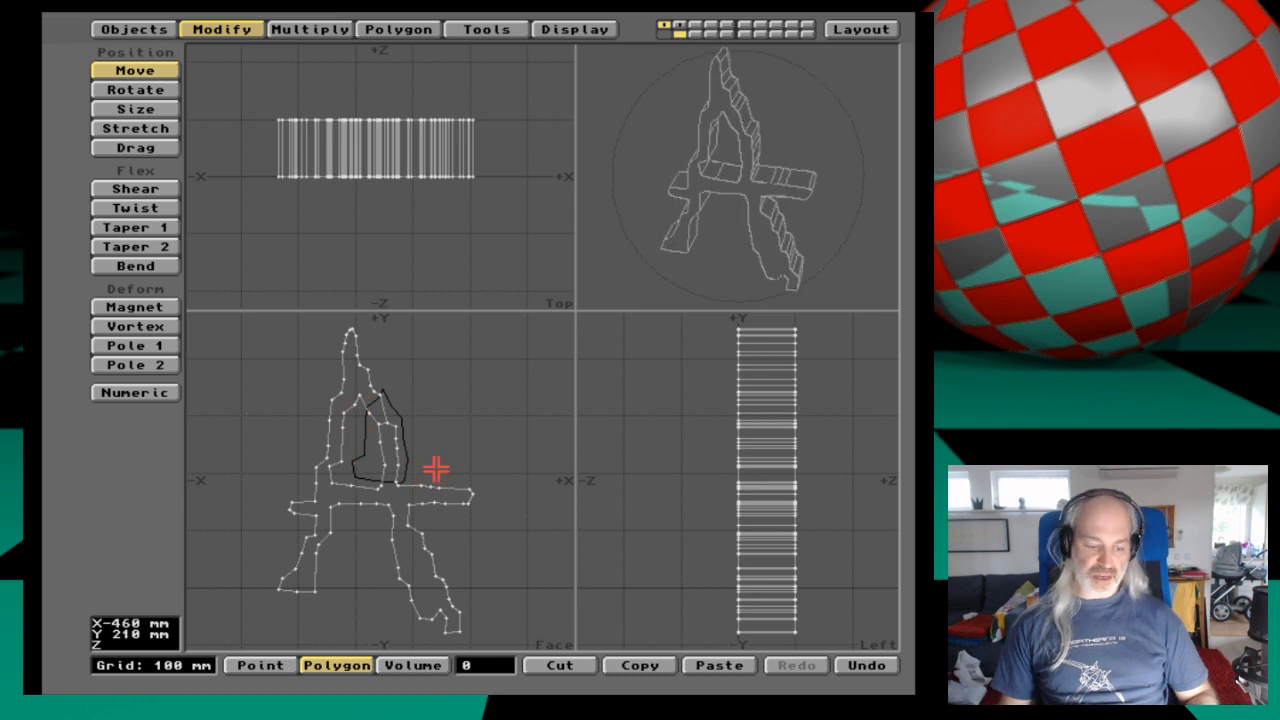
key("u")
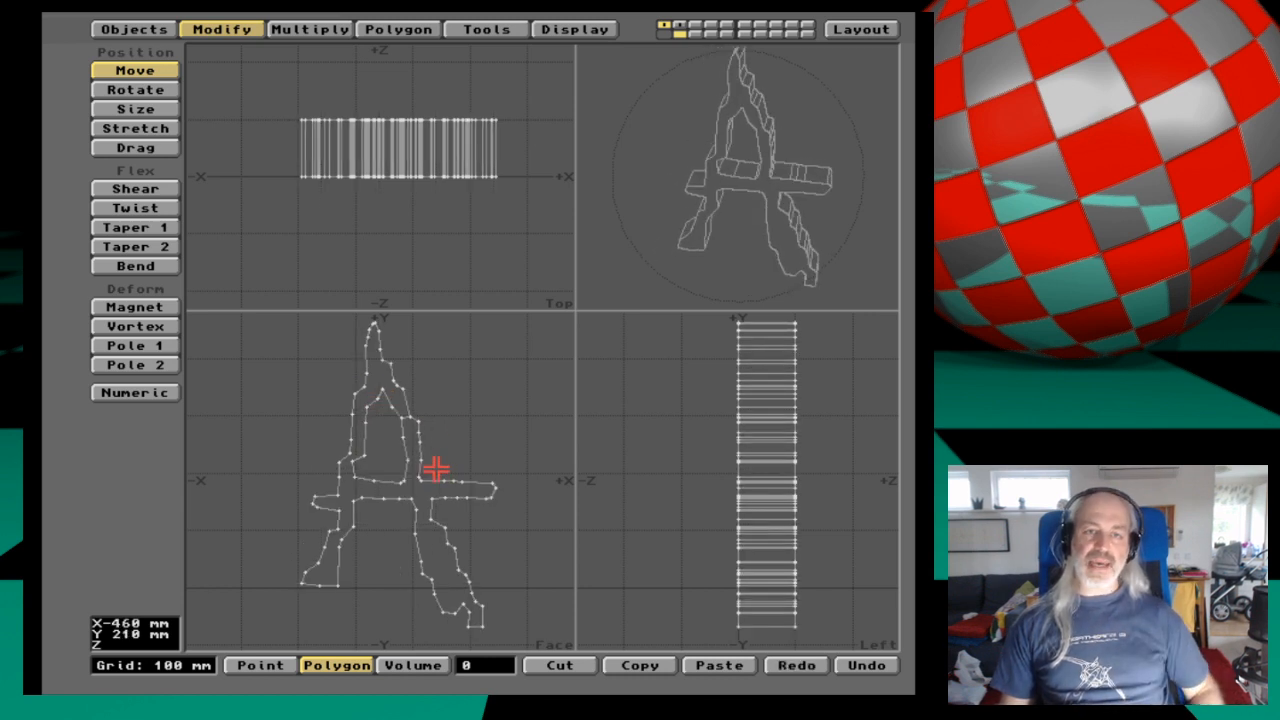
key("space")
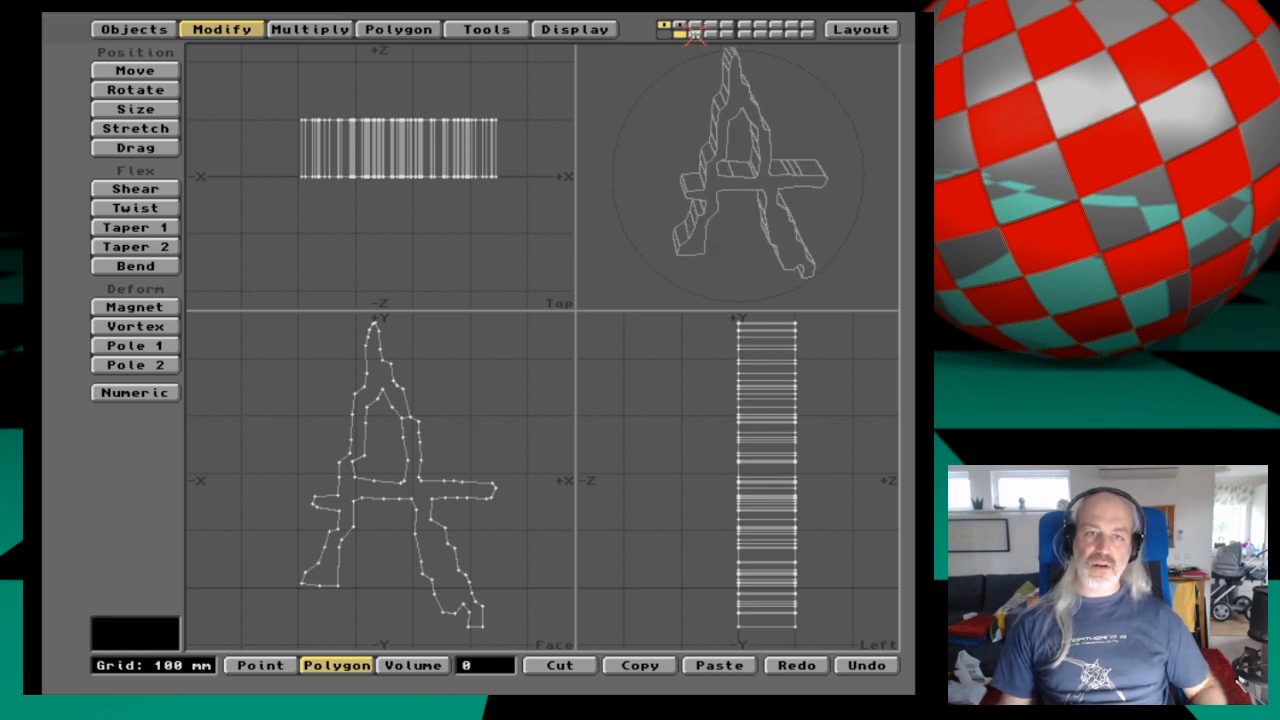
Add layers 3 through 9 to the background alongside layer 2.
left_click(711, 35)
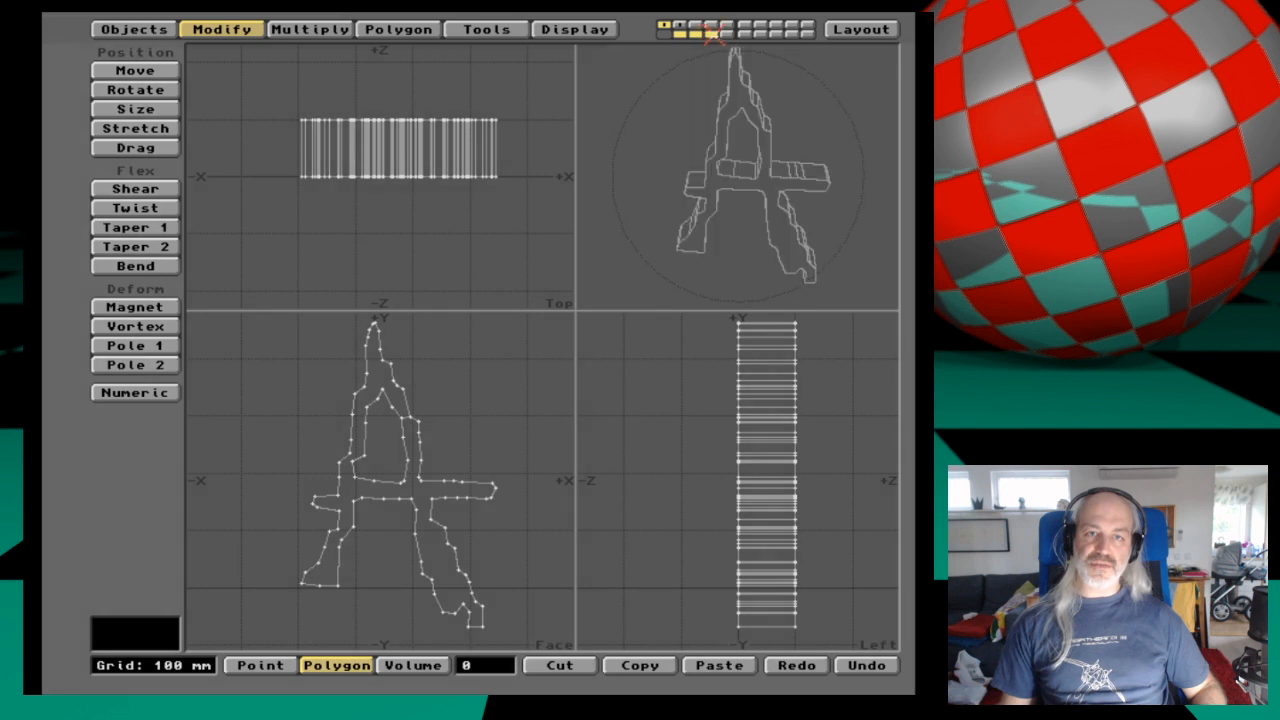
left_click(726, 35)
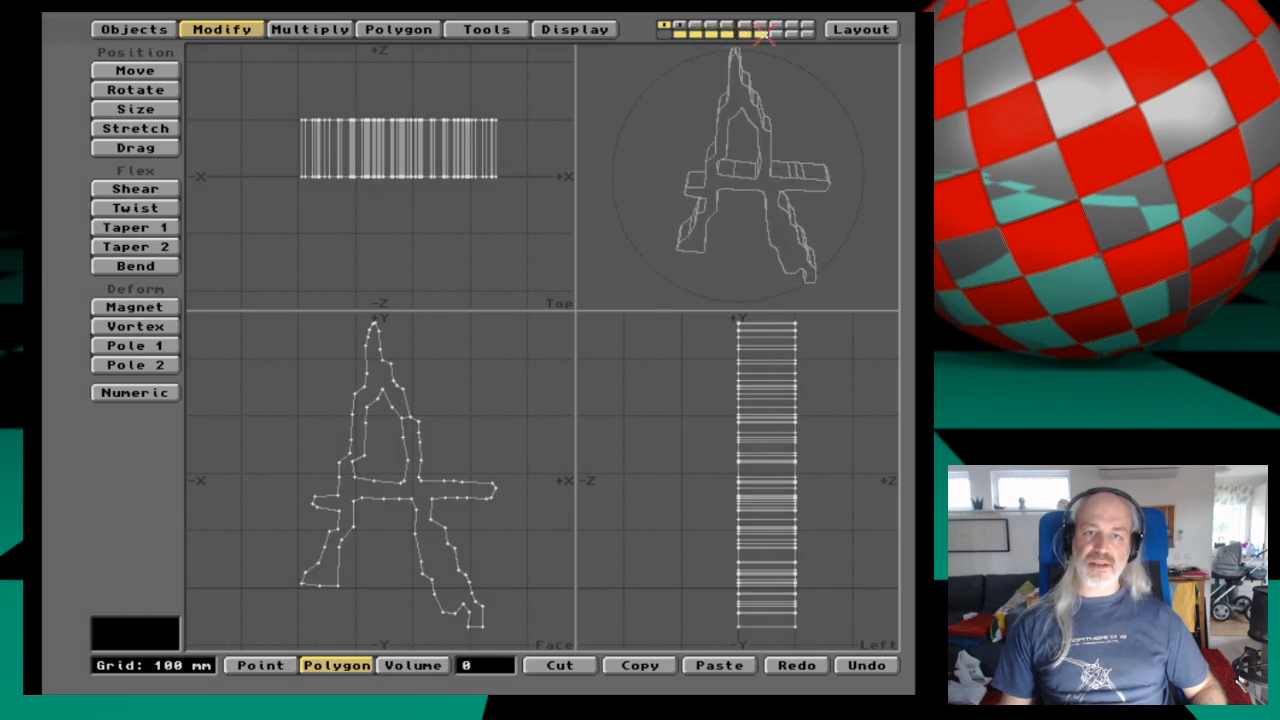
left_click(770, 35)
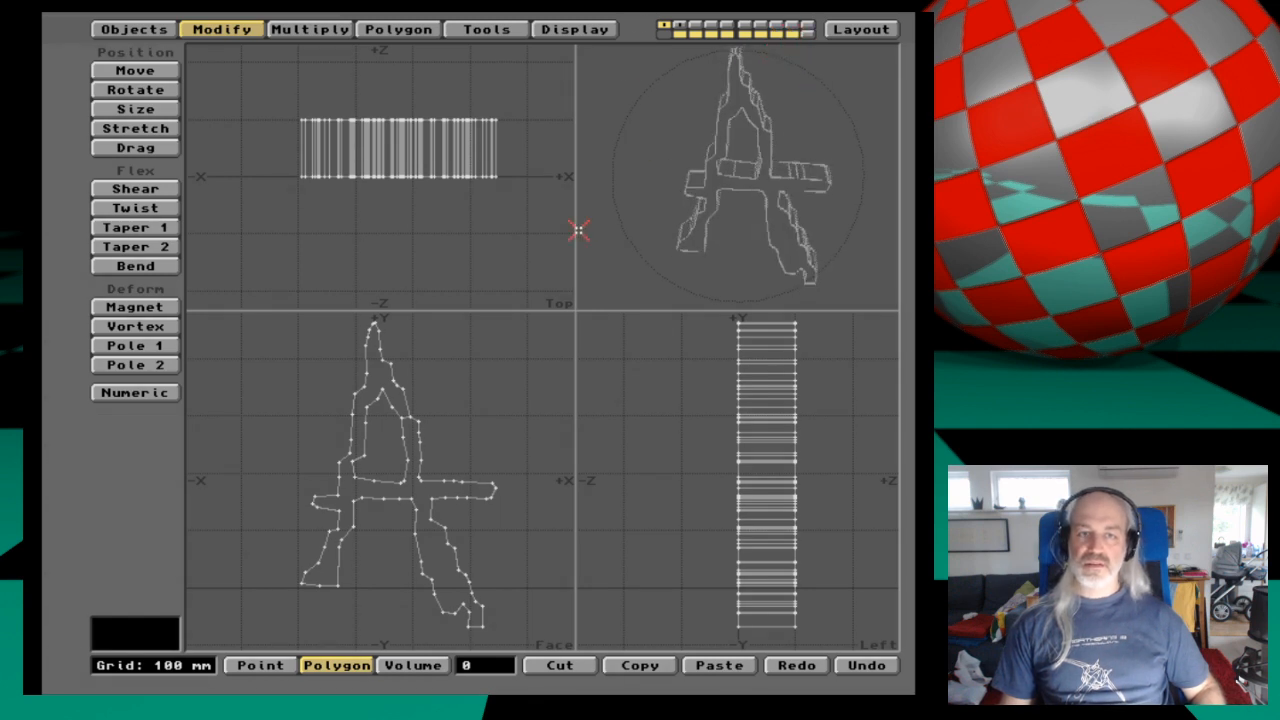
Load the muadib_pixelart object into empty layer 3.
key("3")
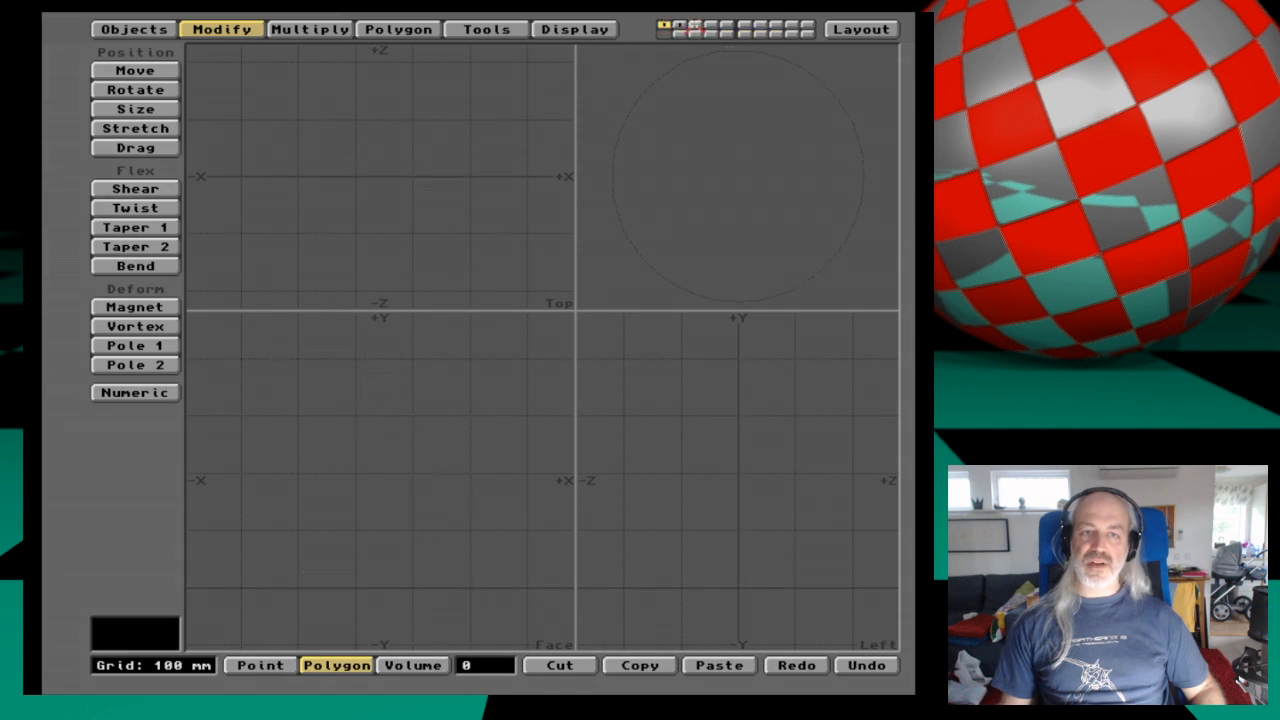
key("l")
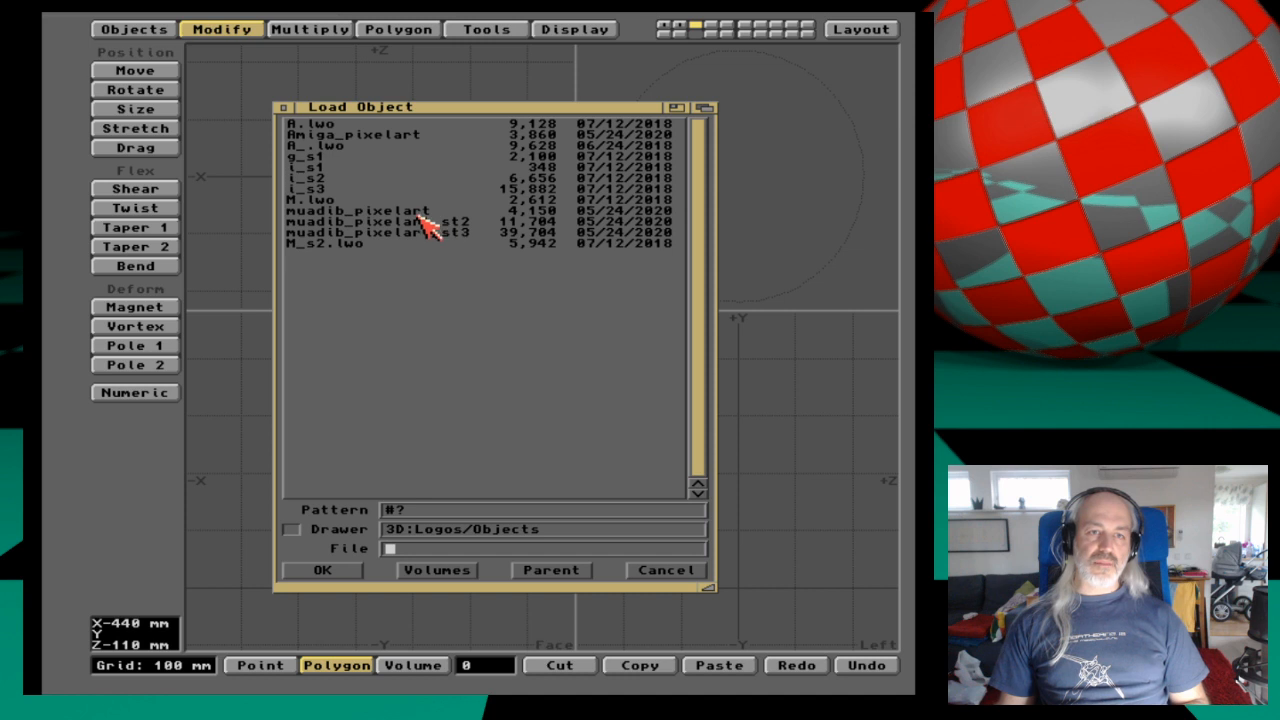
double_click(429, 222)
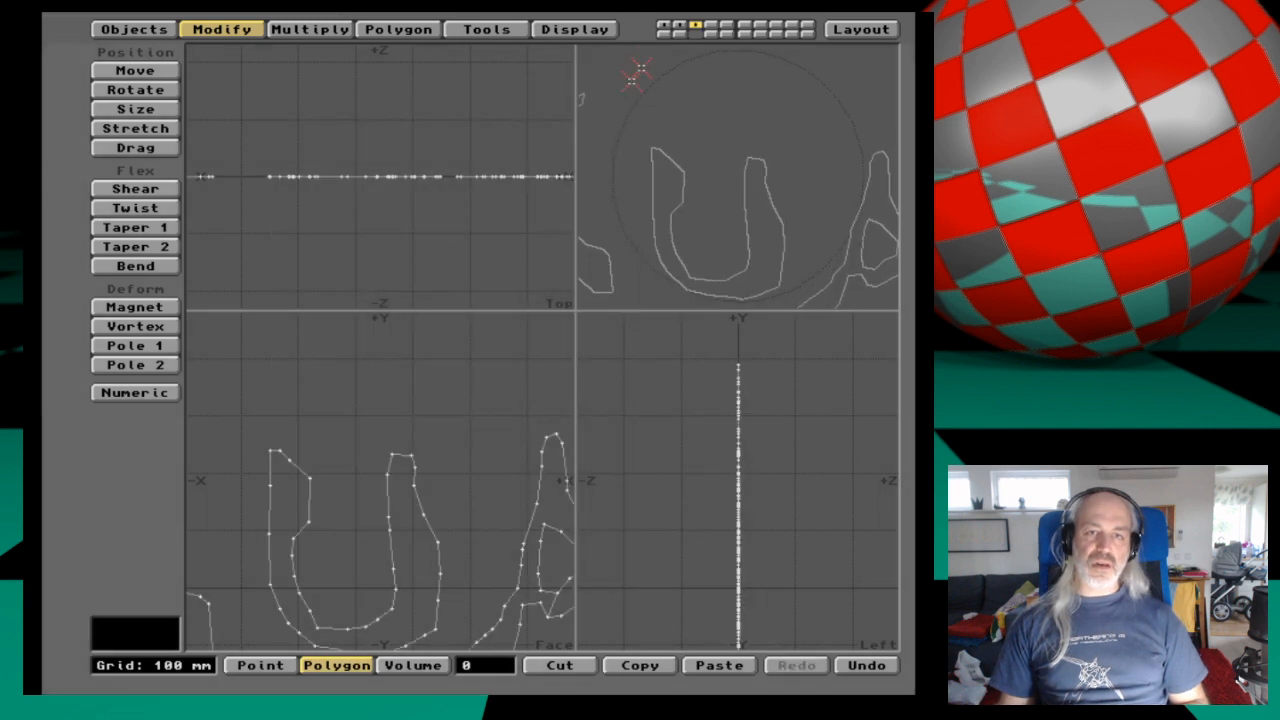
Load an existing extruded letter A object from 3D:Logos/Objects into empty layer 4.
left_click(718, 28)
left_click(714, 27)
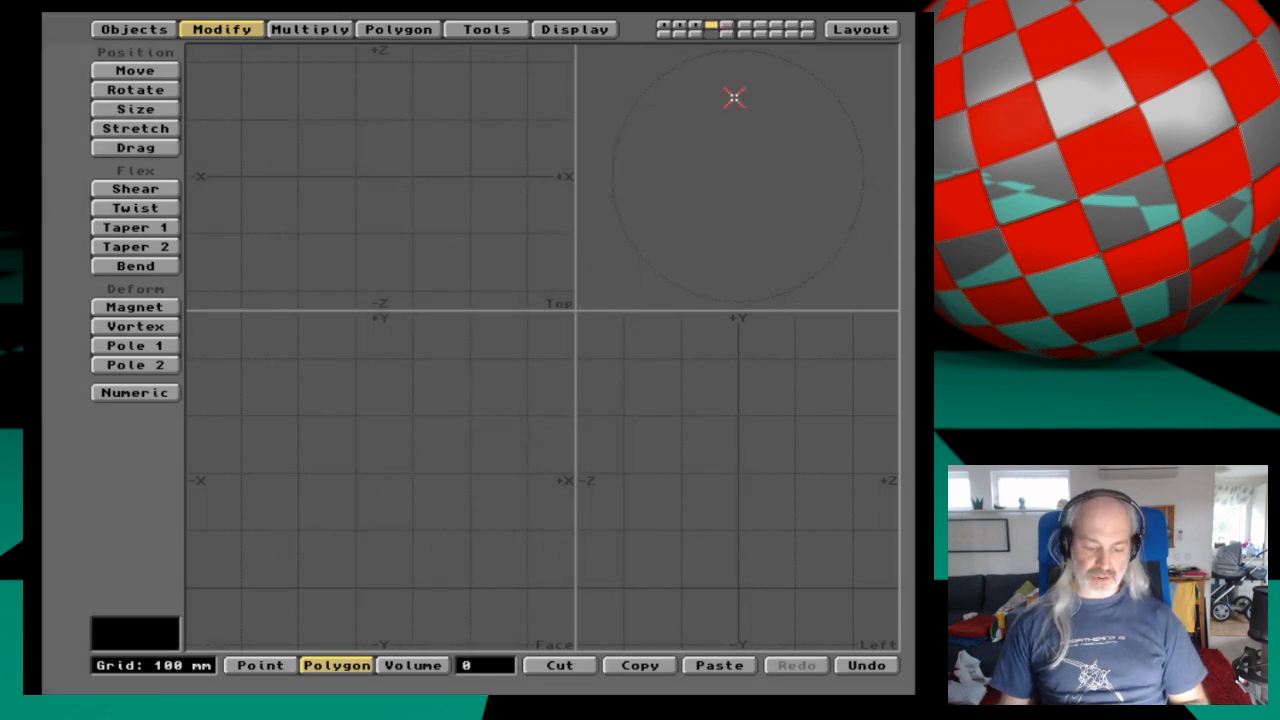
key("l")
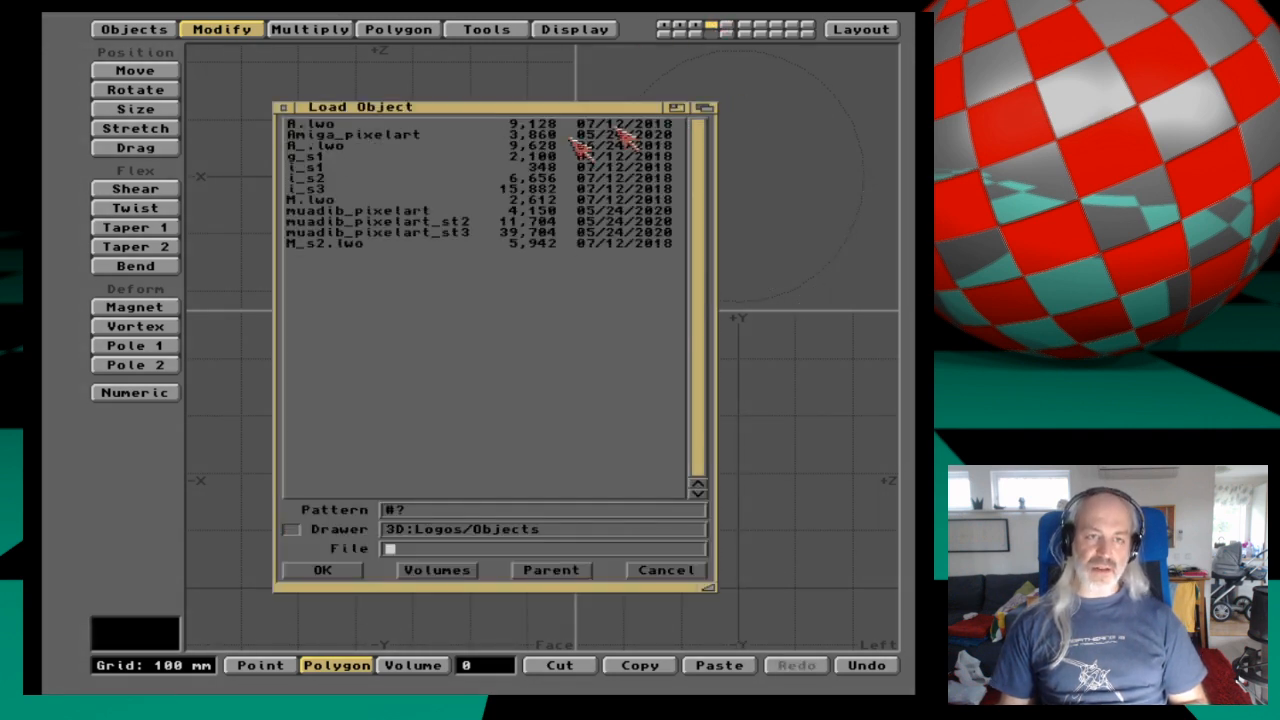
double_click(352, 146)
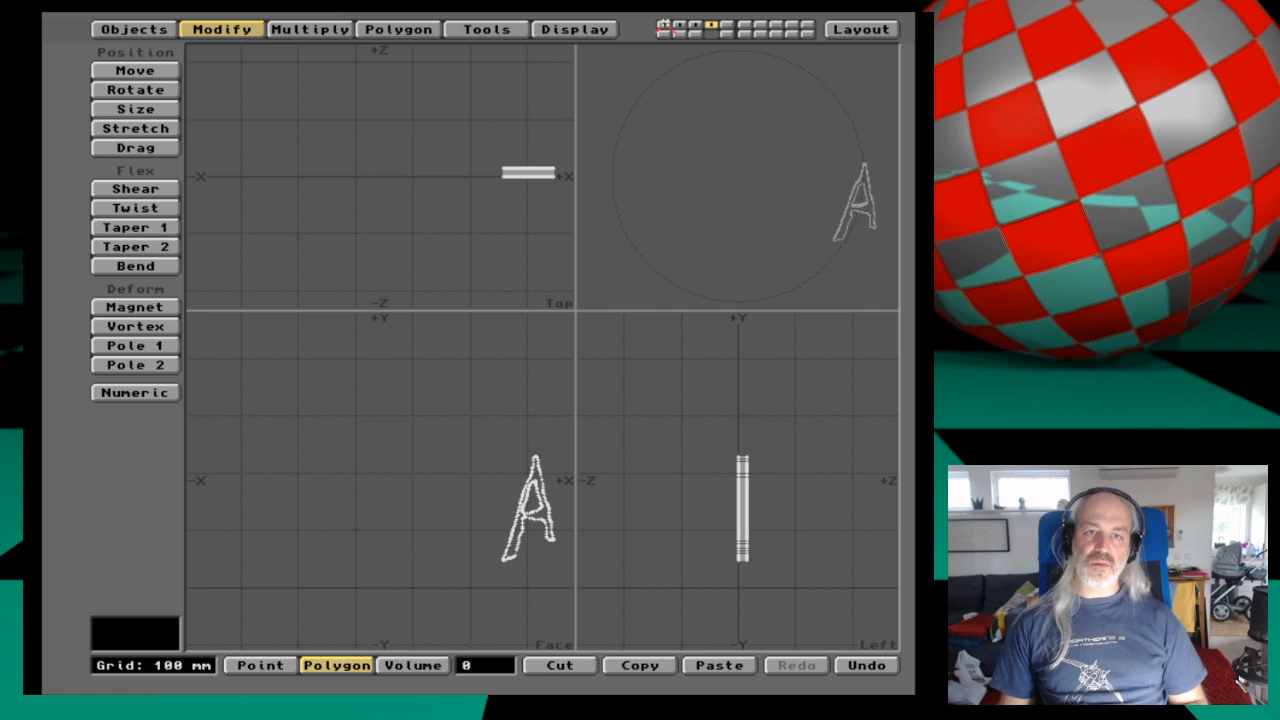
Show layer 1 in the foreground with layers 2, 3 and 4 as background to compare the letter shapes.
left_click(705, 30)
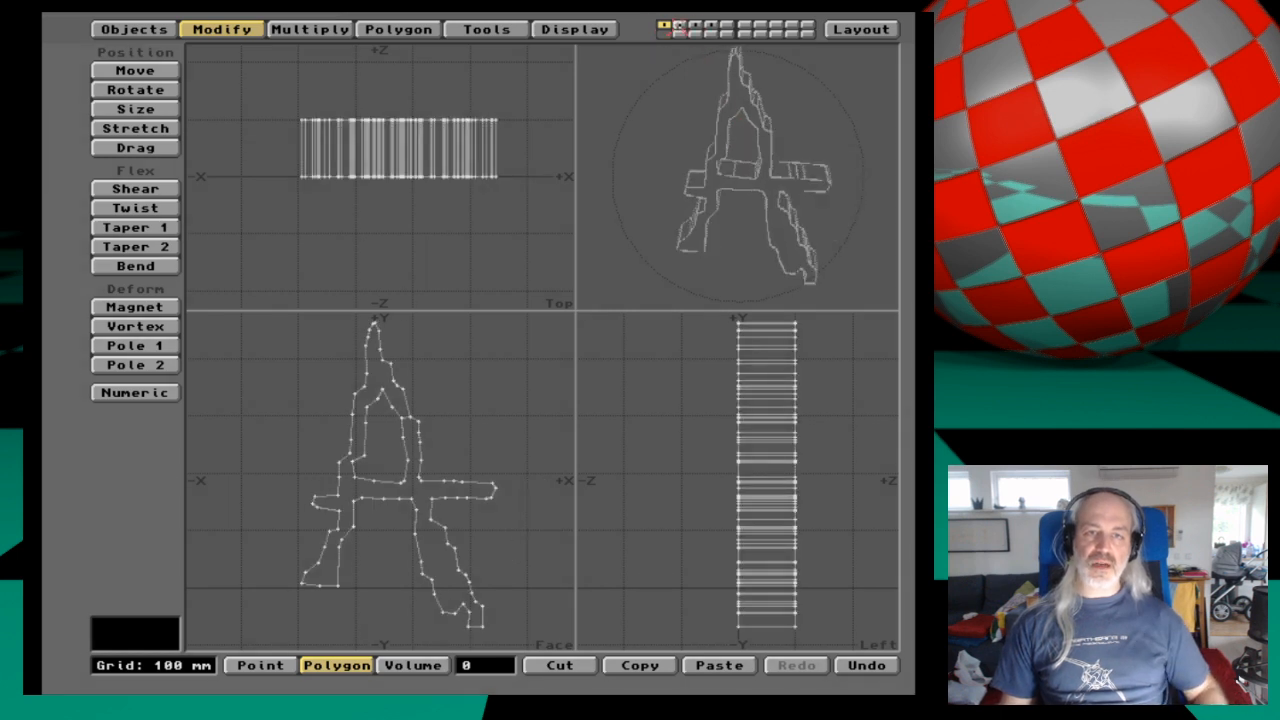
left_click(681, 35)
left_click(697, 35)
left_click(713, 35)
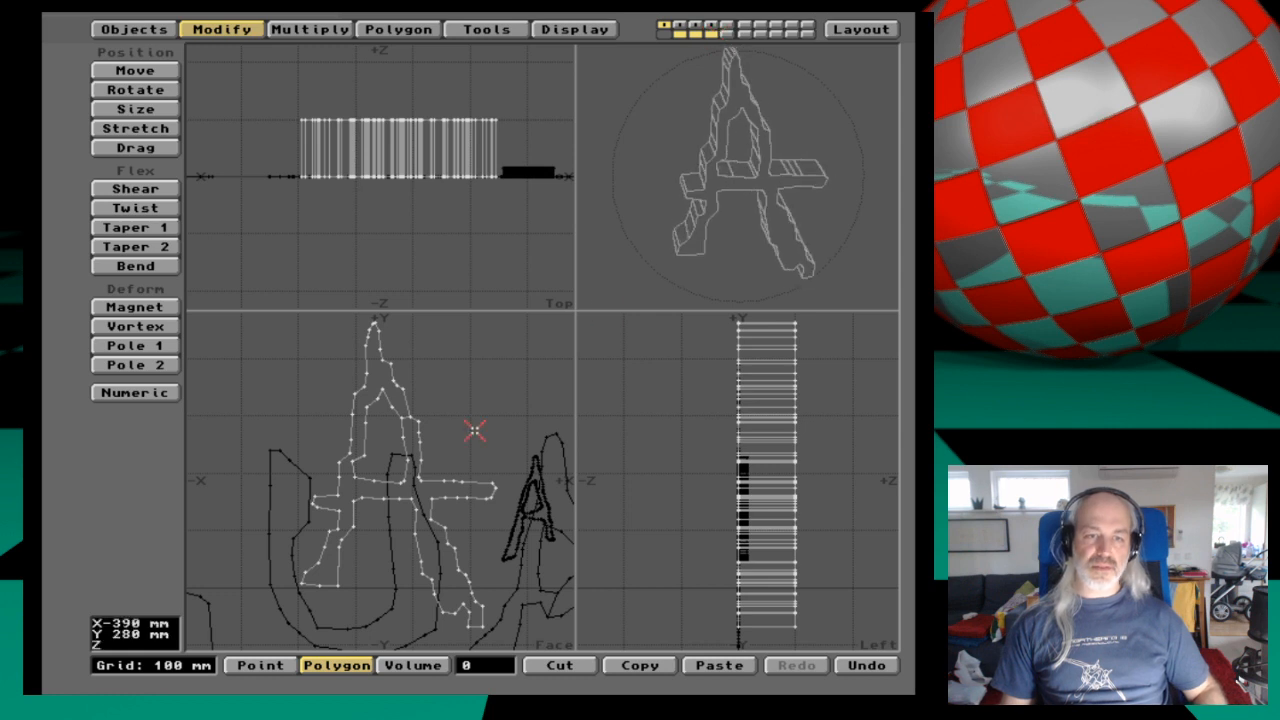
key("comma")
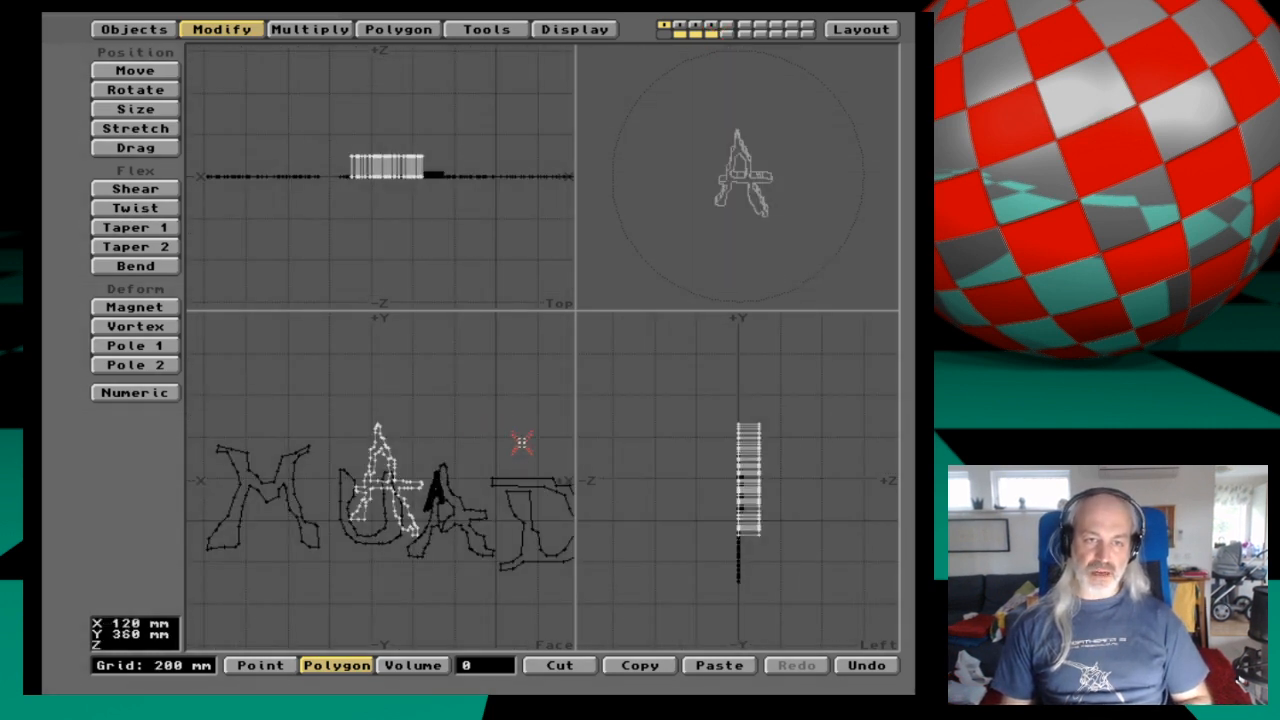
key("comma")
key("period")
key("comma")
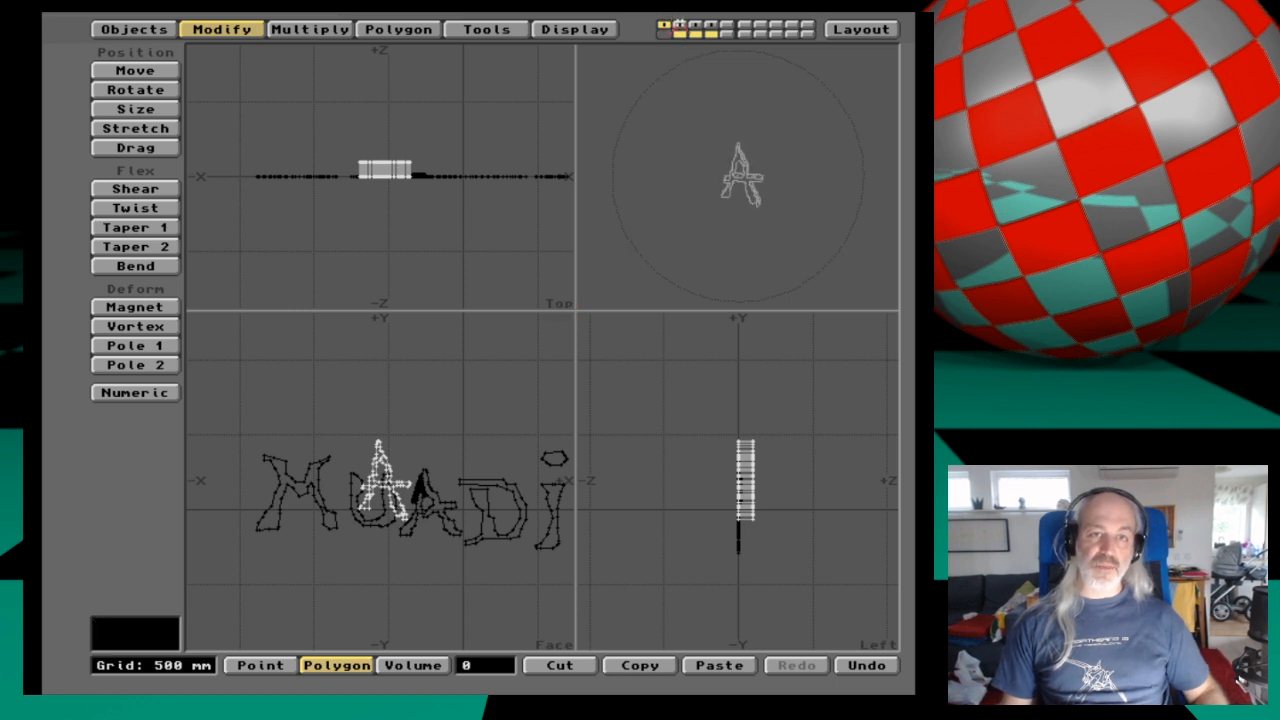
Clear the background layers and show layers 1 to 4 together as foreground layers.
left_click(680, 25)
left_click(665, 25)
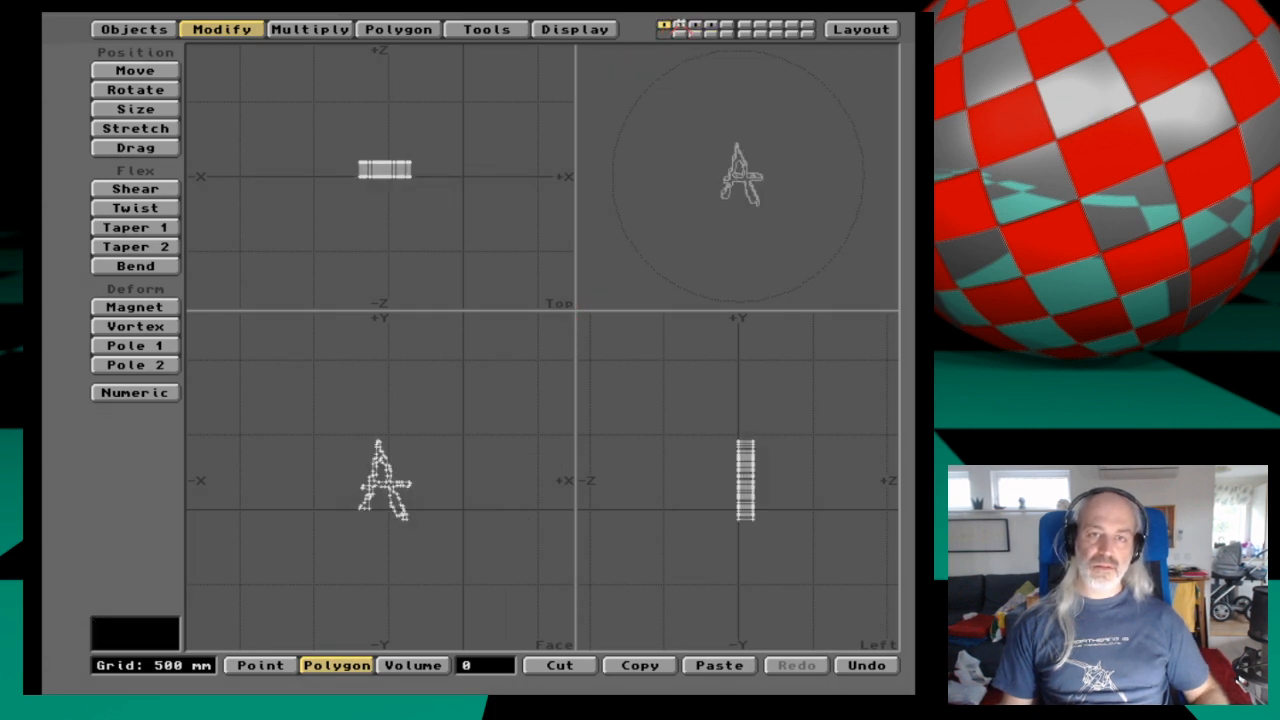
left_click(690, 24, "shift")
left_click(709, 23, "shift")
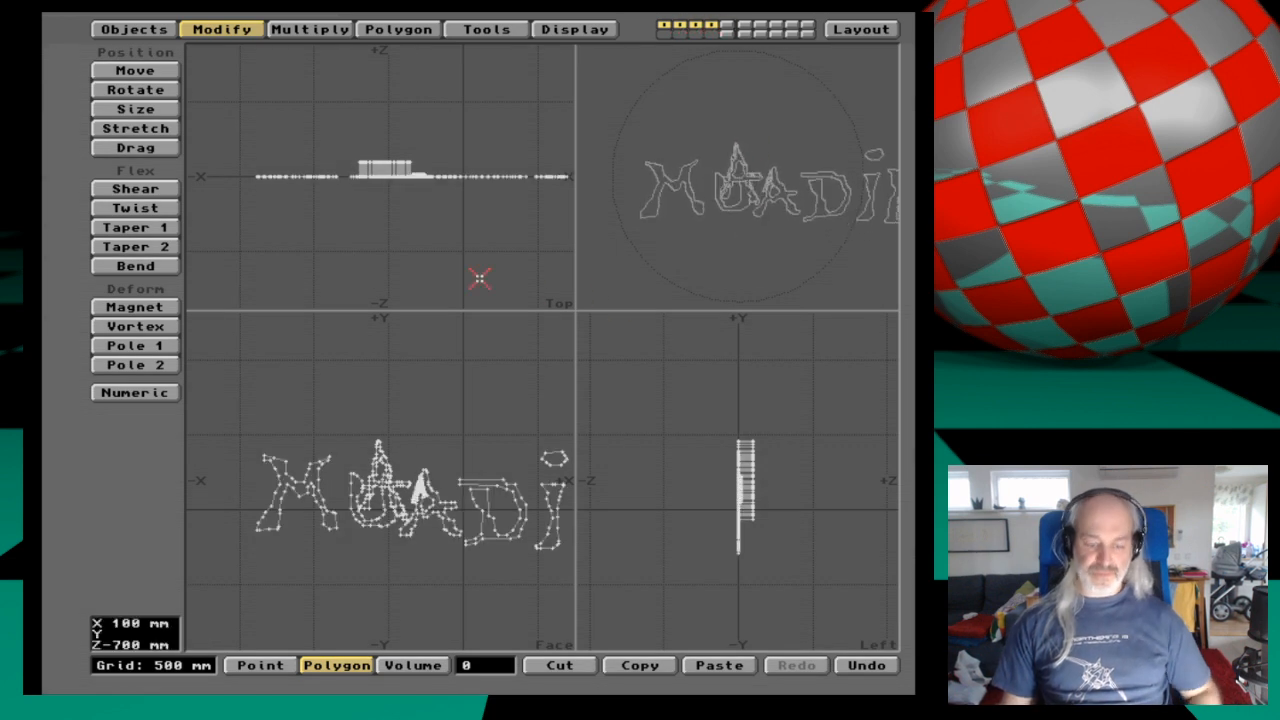
key("period")
key("period")
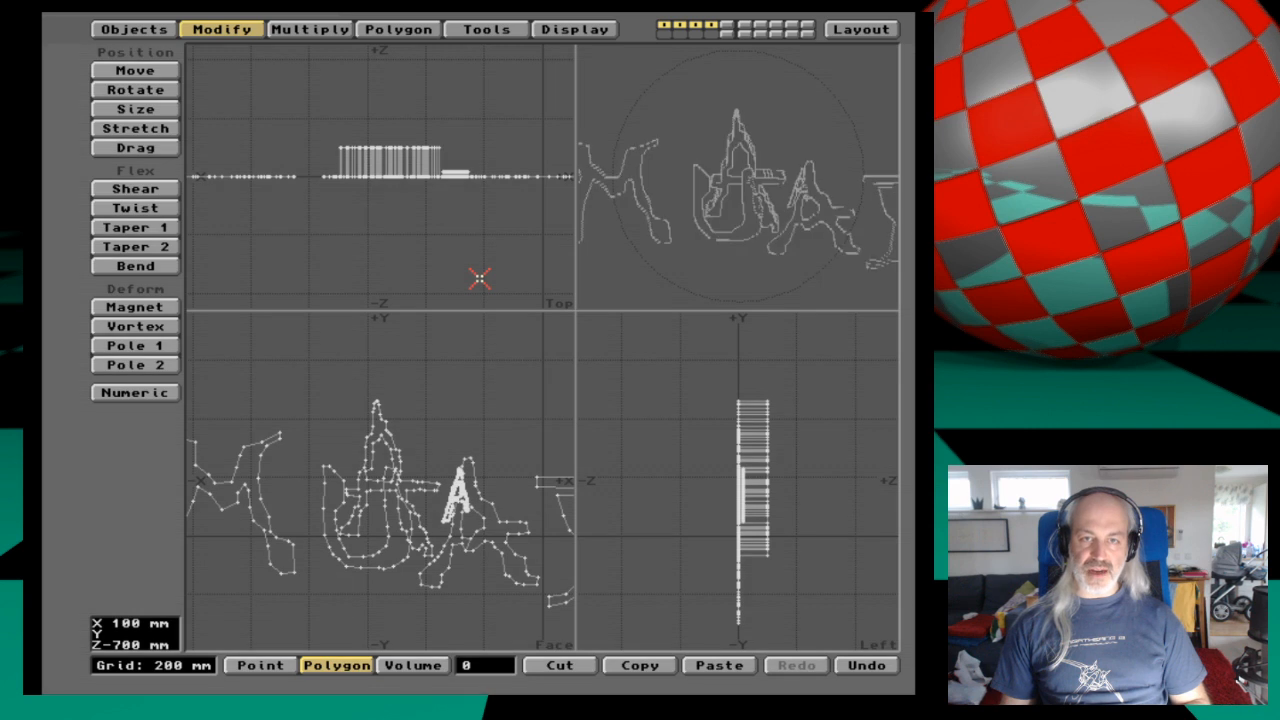
key("period")
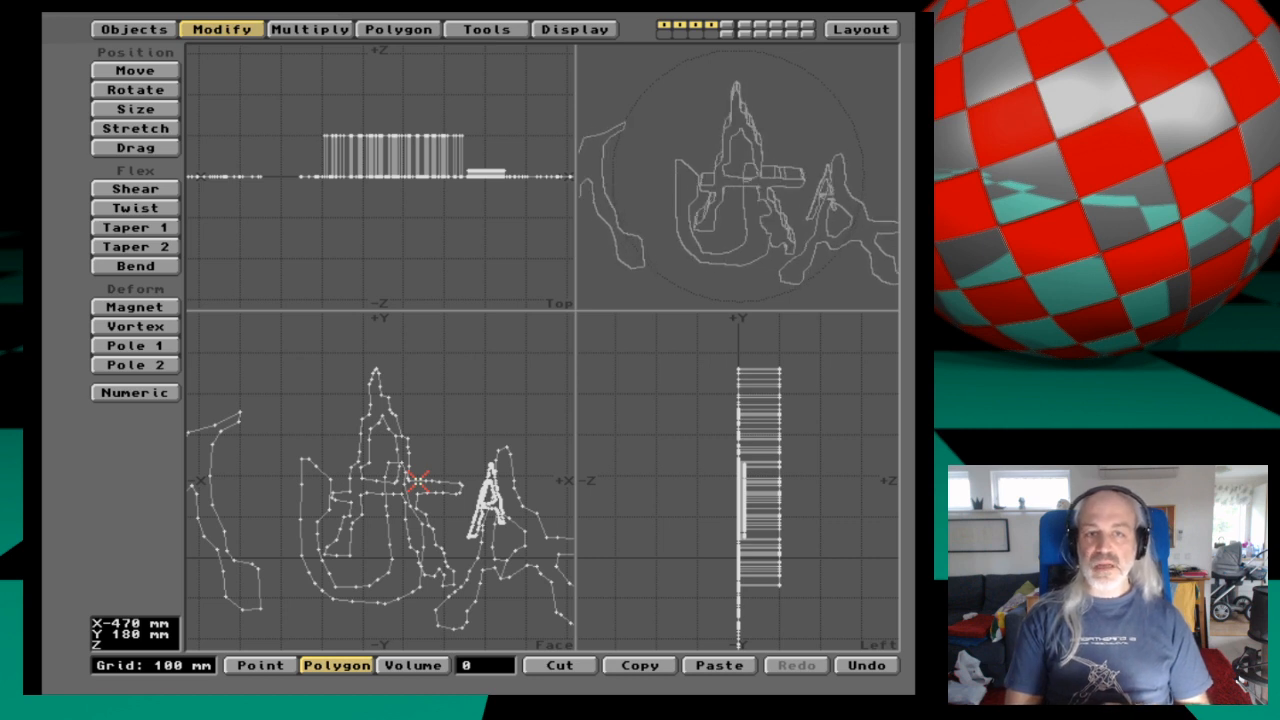
Step through layers 1 to 10 one at a time and return to layer 1.
key("1")
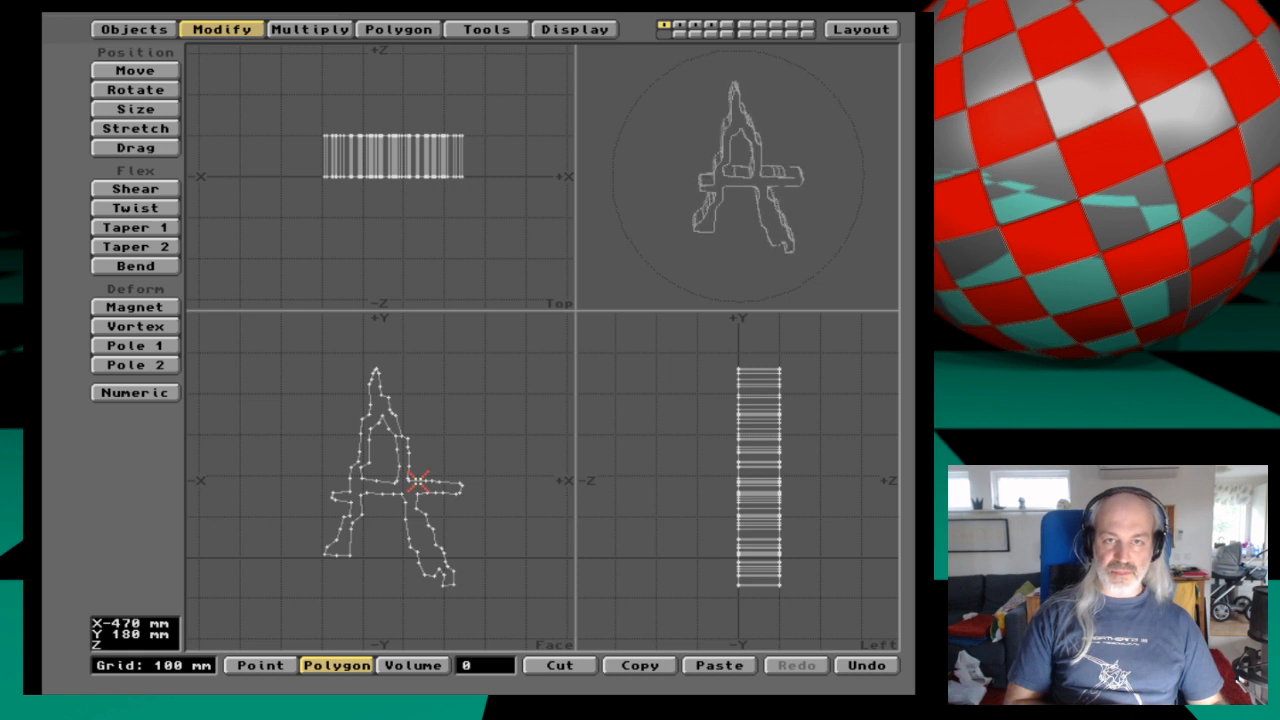
key("2")
key("1")
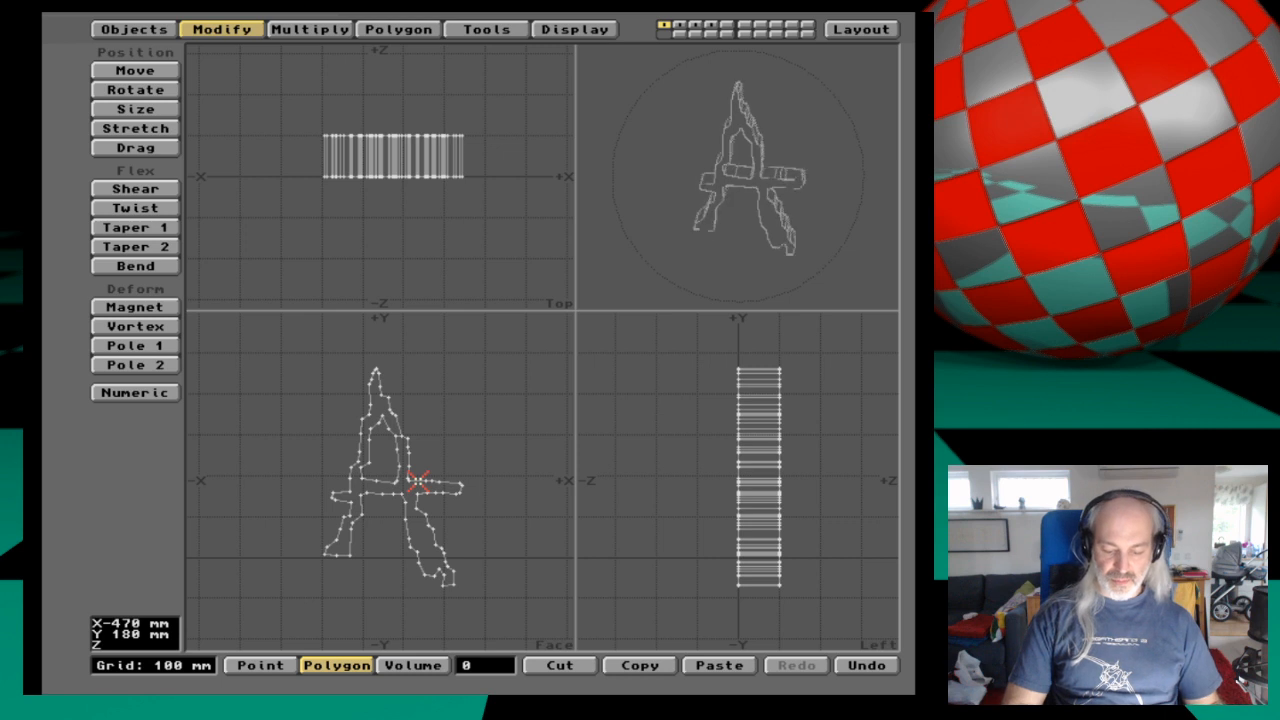
key("2")
key("3")
key("4")
key("5")
key("6")
key("7")
key("8")
key("9")
key("0")
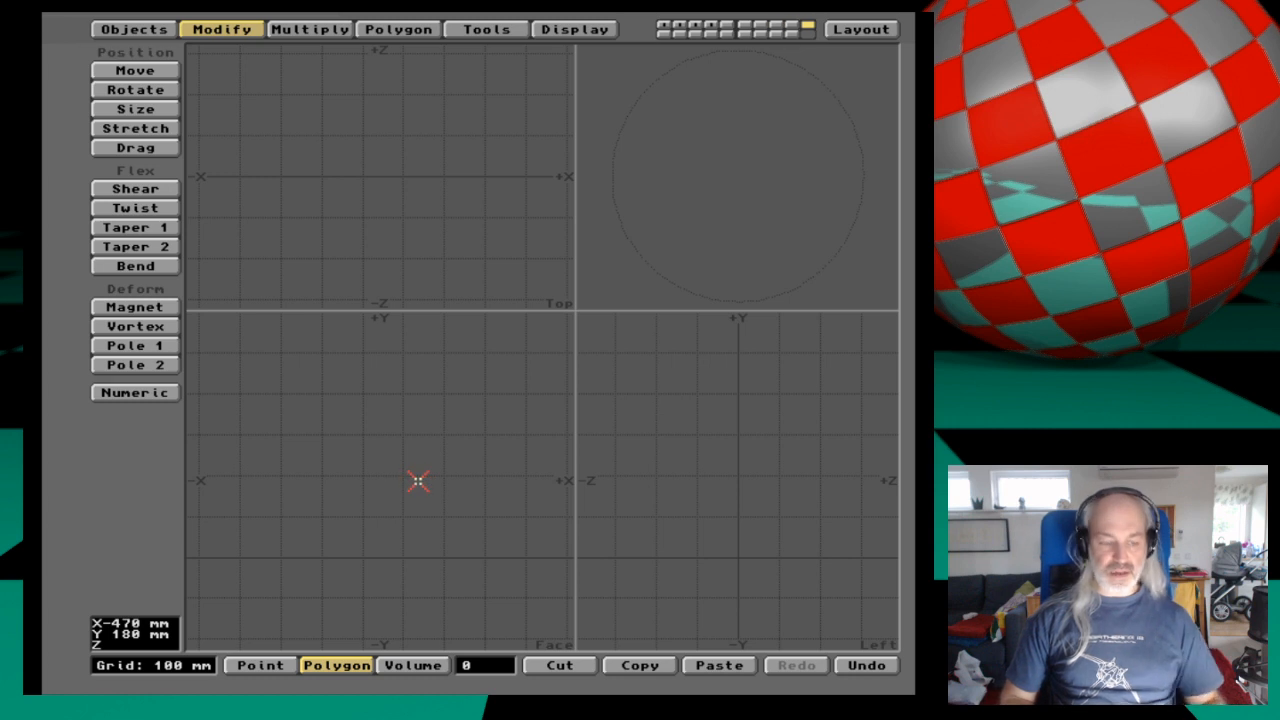
key("1")
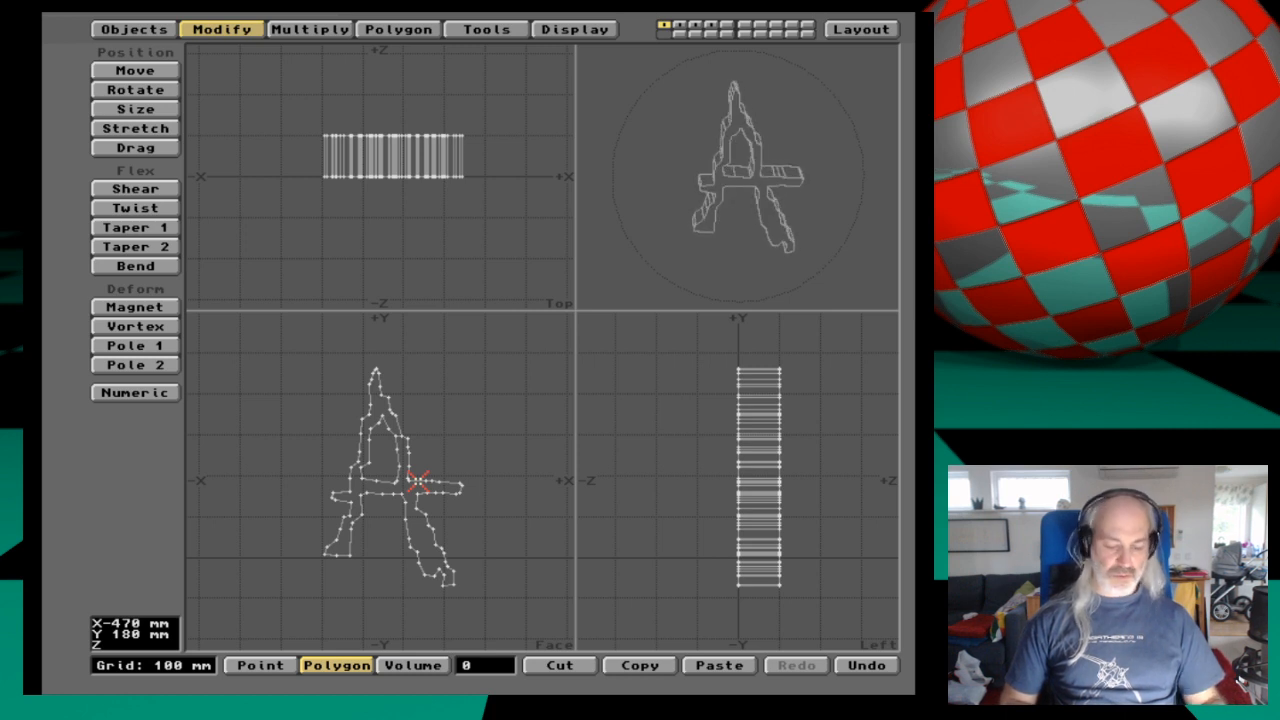
Set layer 2 as background behind layer 1 and repeatedly swap the foreground and background layers.
key("alt+2")
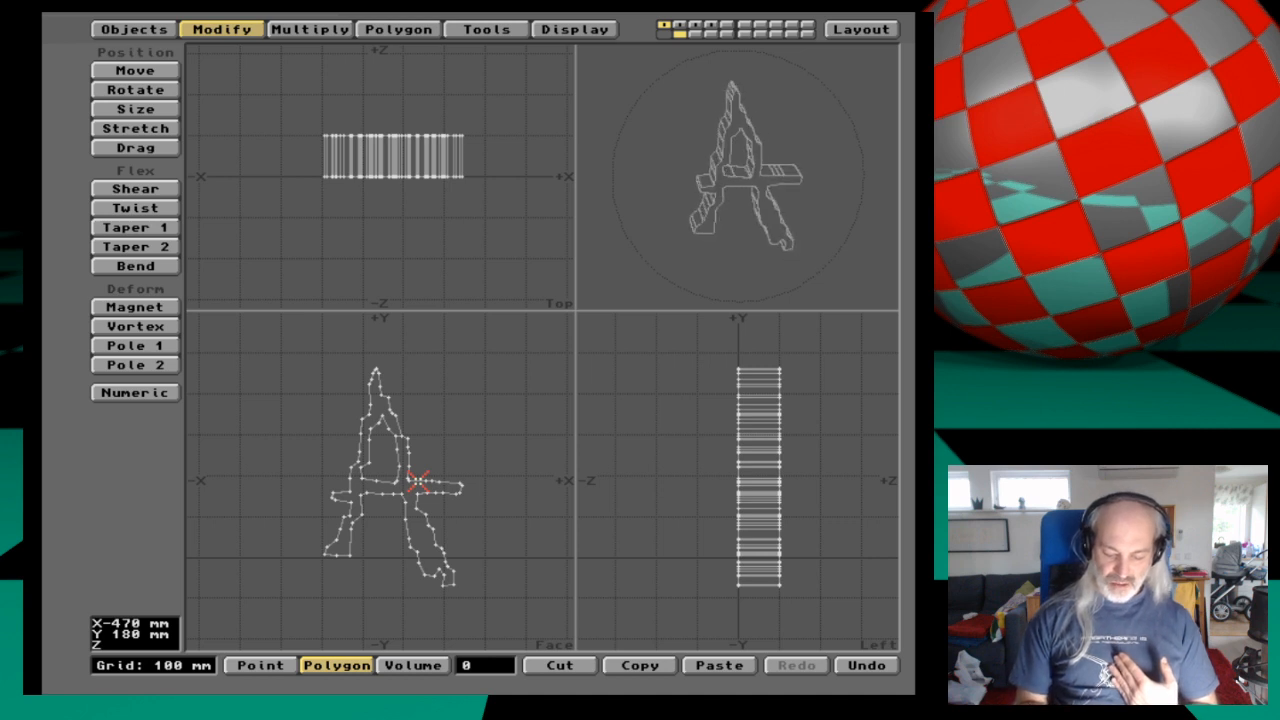
left_click(417, 481)
left_click(417, 481)
left_click(417, 481)
key("apostrophe")
key("apostrophe")
key("apostrophe")
key("apostrophe")
key("apostrophe")
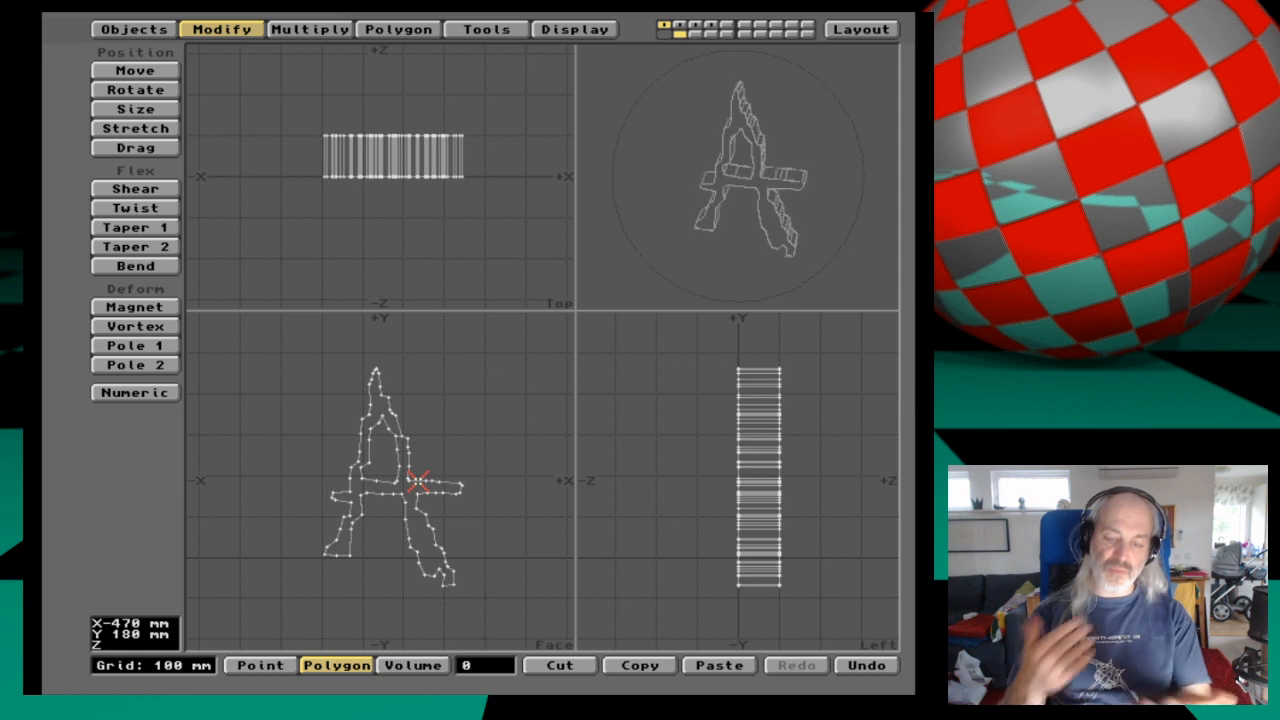
key("apostrophe")
key("apostrophe")
key("apostrophe")
key("apostrophe")
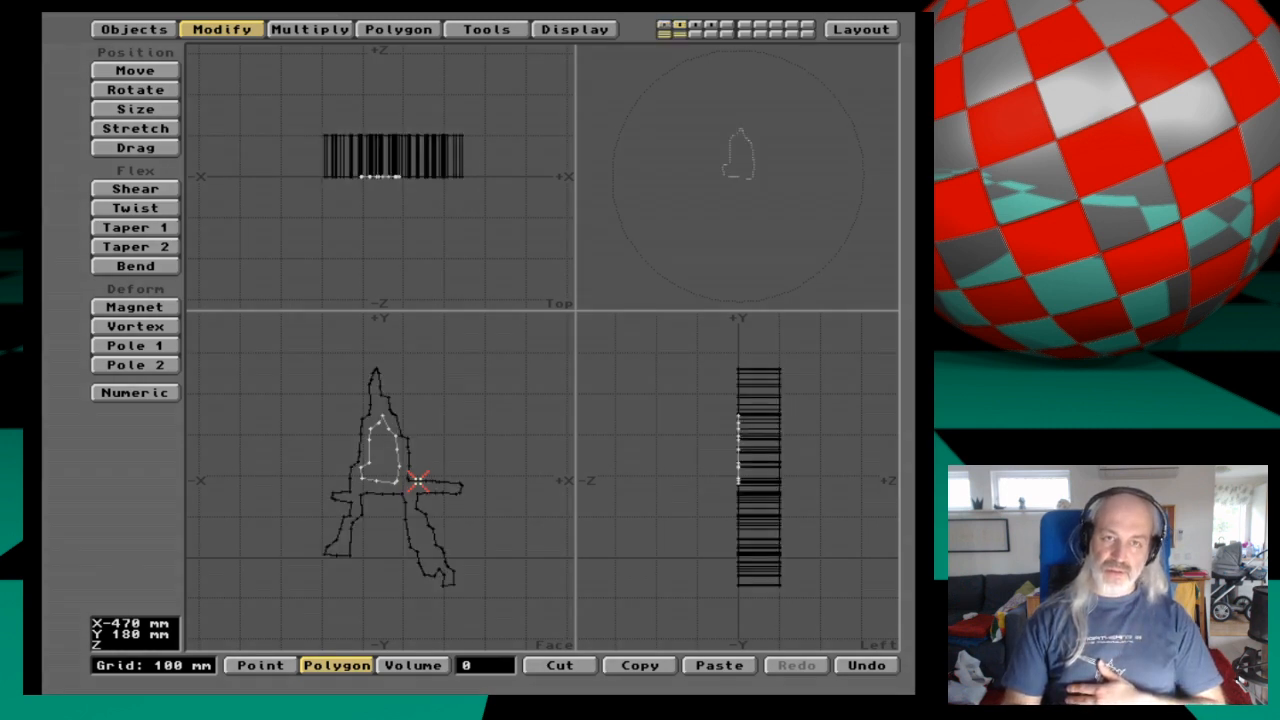
key("apostrophe")
key("apostrophe")
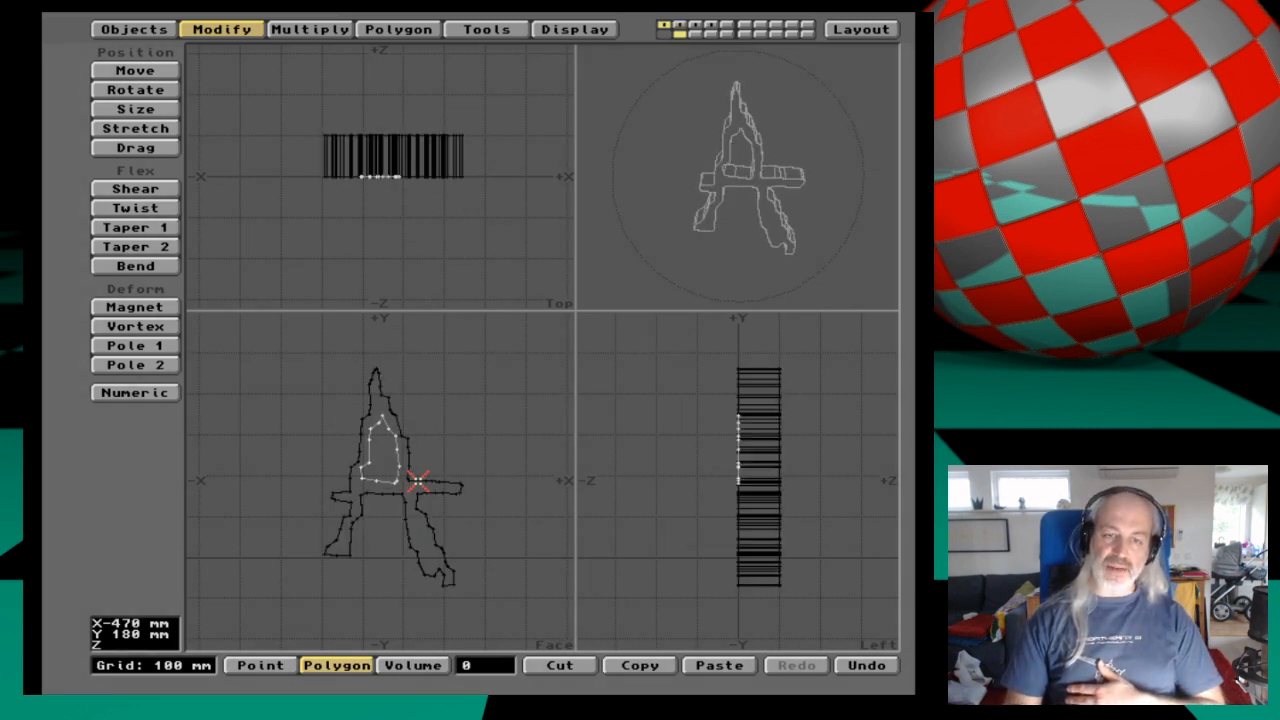
key("apostrophe")
key("apostrophe")
key("apostrophe")
key("apostrophe")
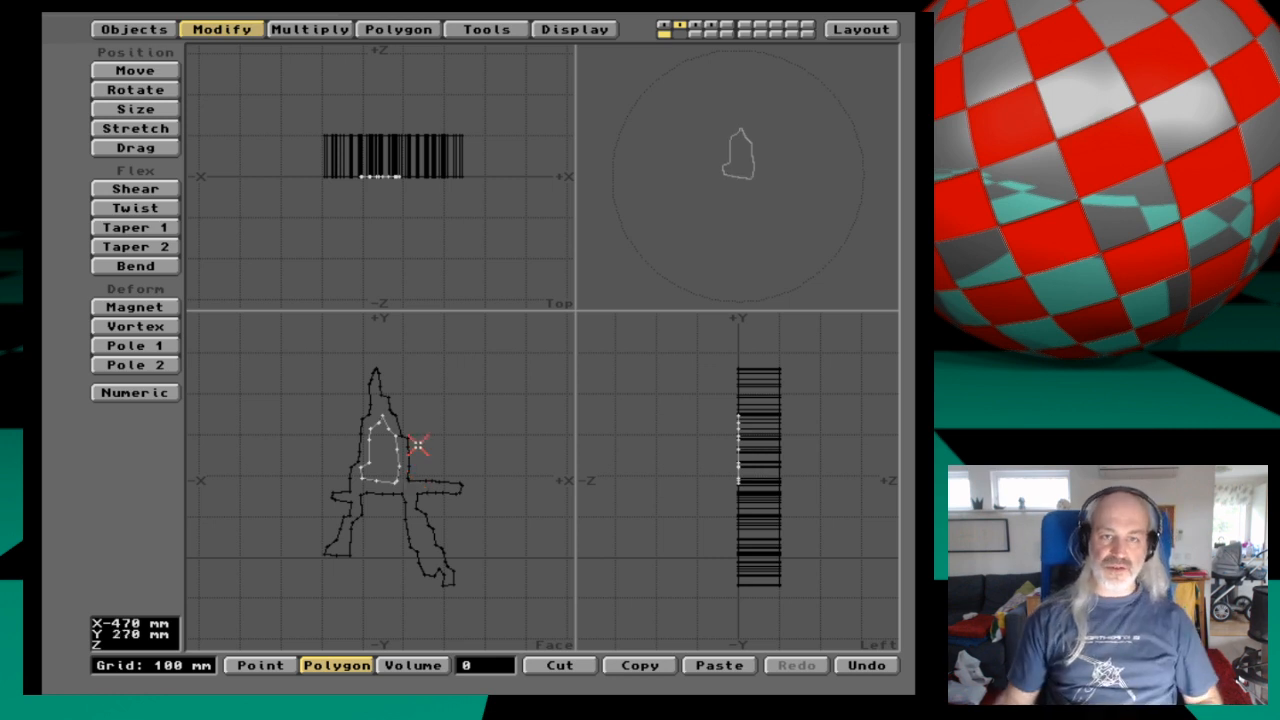
Set Amiga_pixelArt as the backdrop image on the Z axis.
left_click(590, 29)
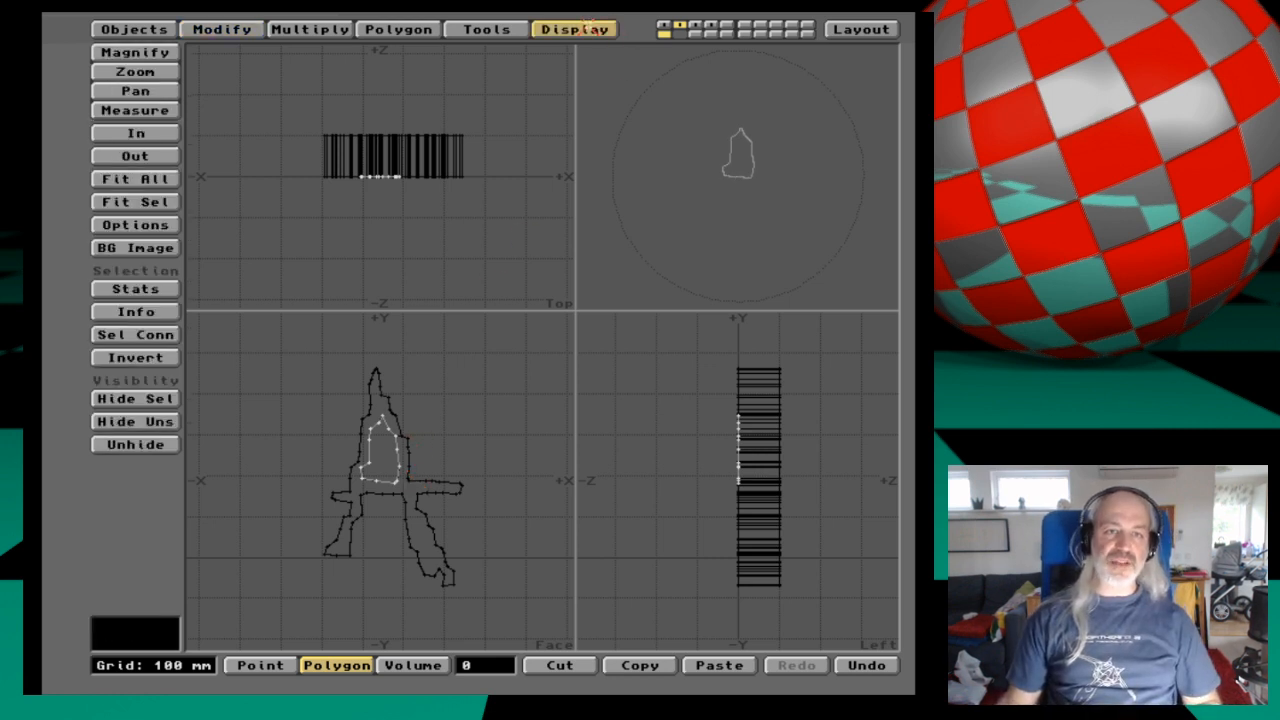
left_click(135, 247)
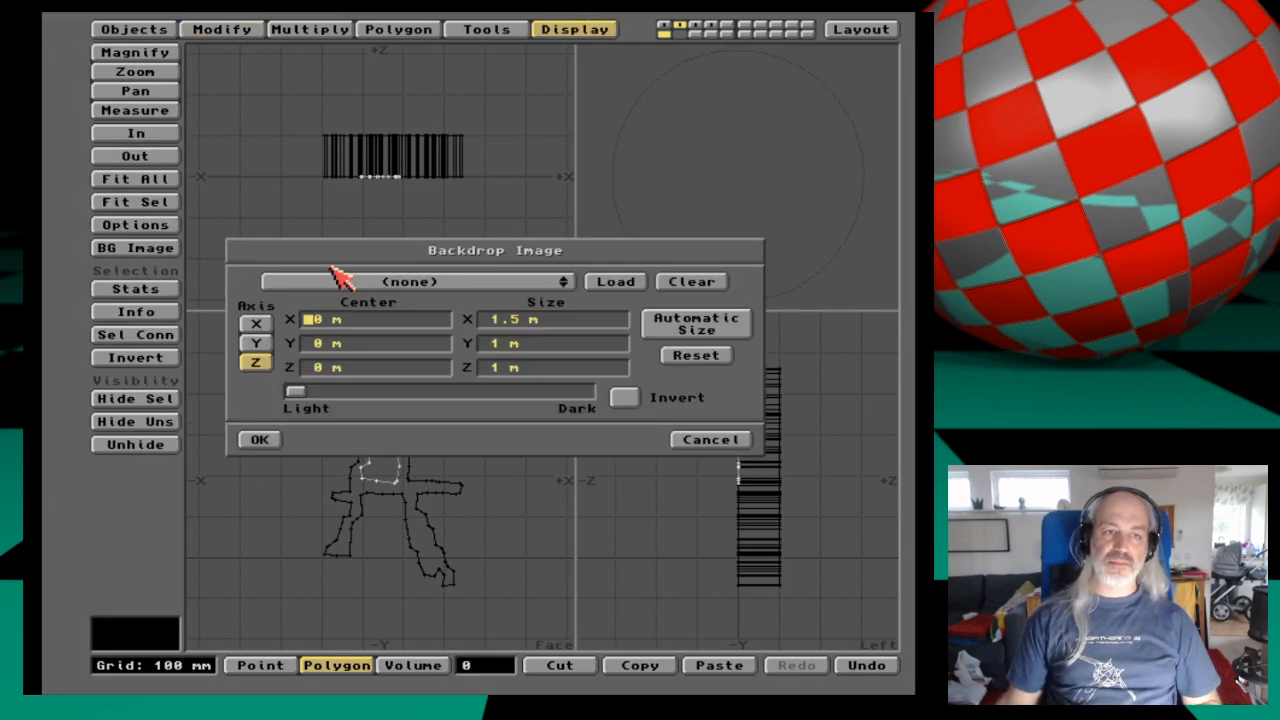
left_click(430, 285)
left_click(451, 294)
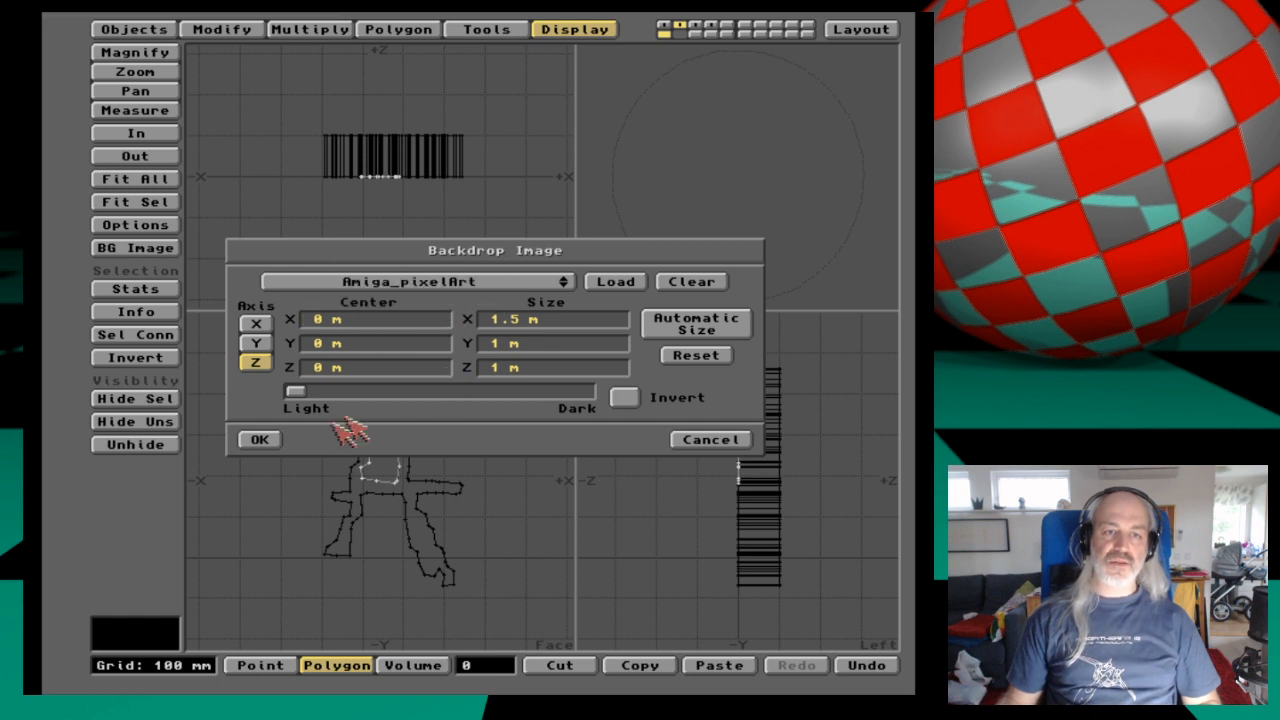
left_click(259, 440)
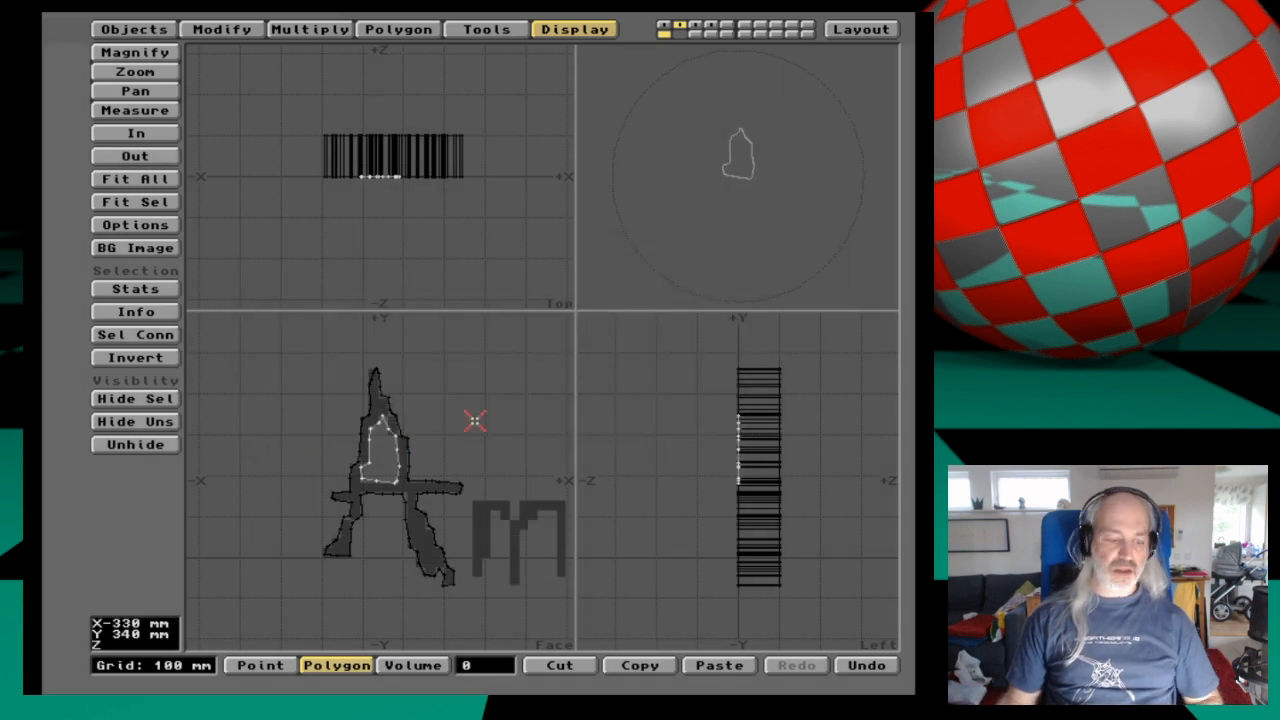
Step through layers 2 to 6 against the backdrop image and return to layer 1.
key("2")
key("3")
key("4")
key("5")
key("6")
key("3")
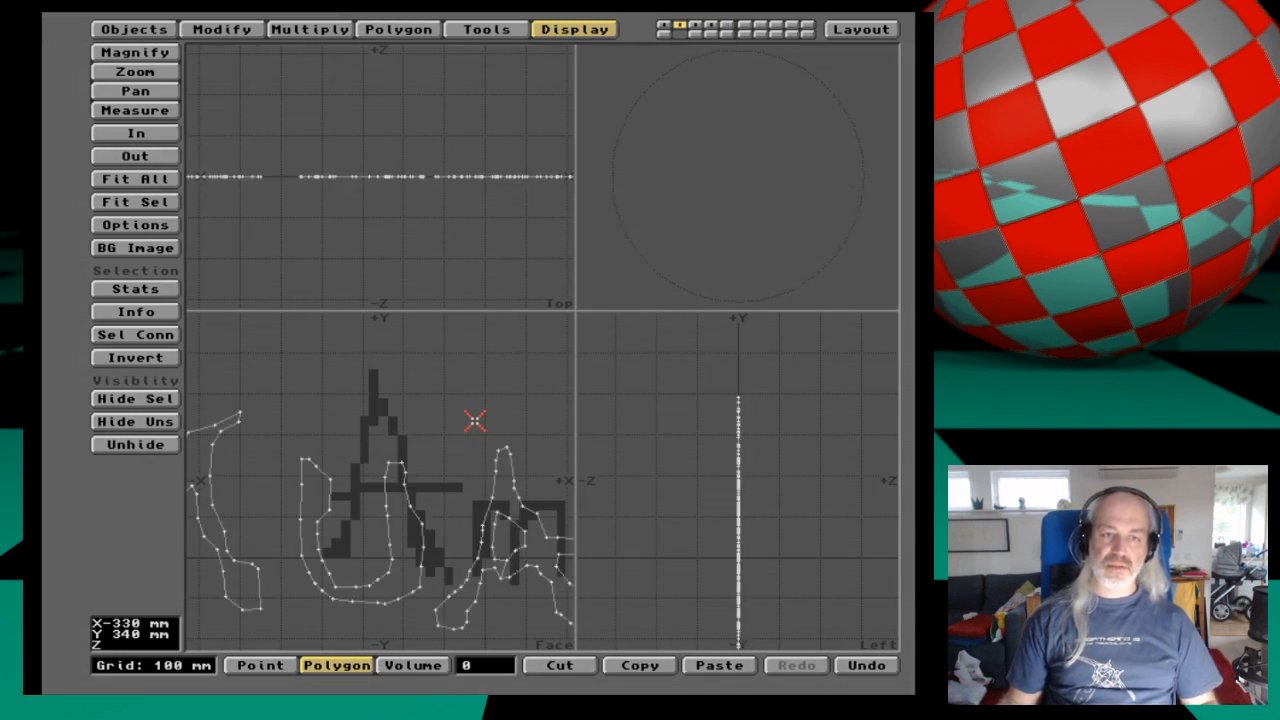
key("4")
key("5")
key("6")
key("1")
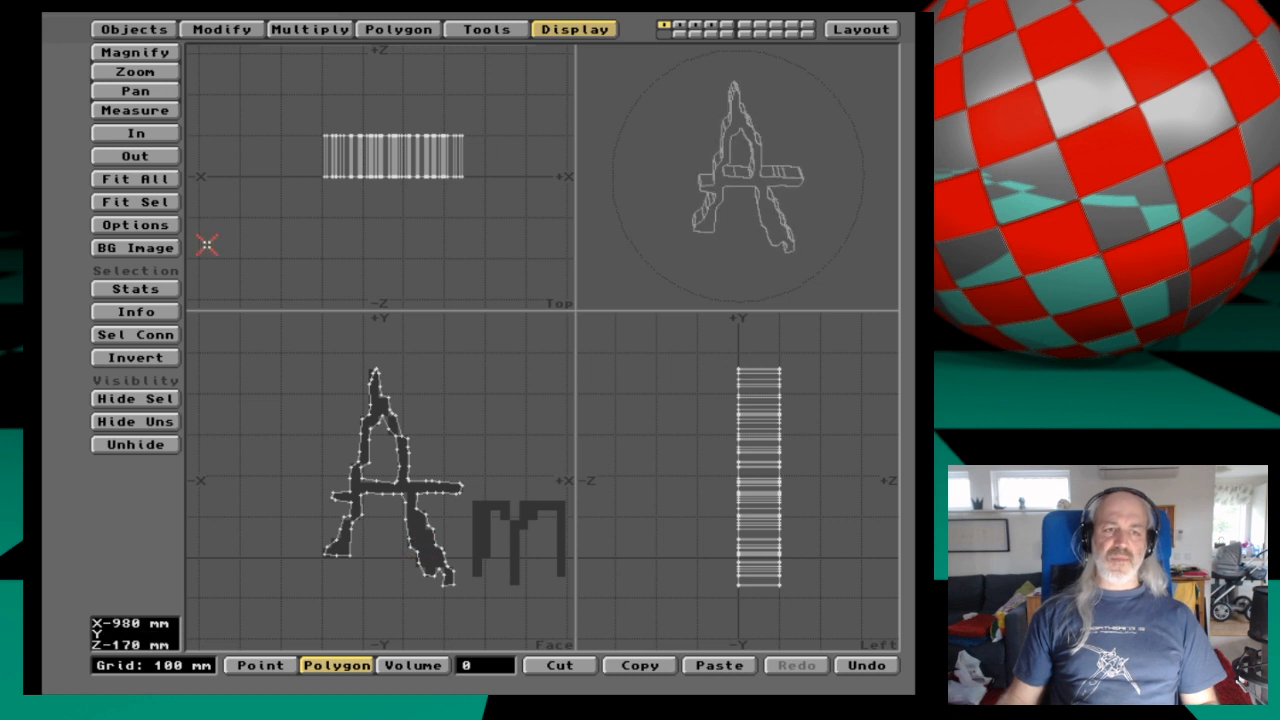
Examine the X, Y and Z axis options of the backdrop image and leave its settings without applying changes.
left_click(150, 248)
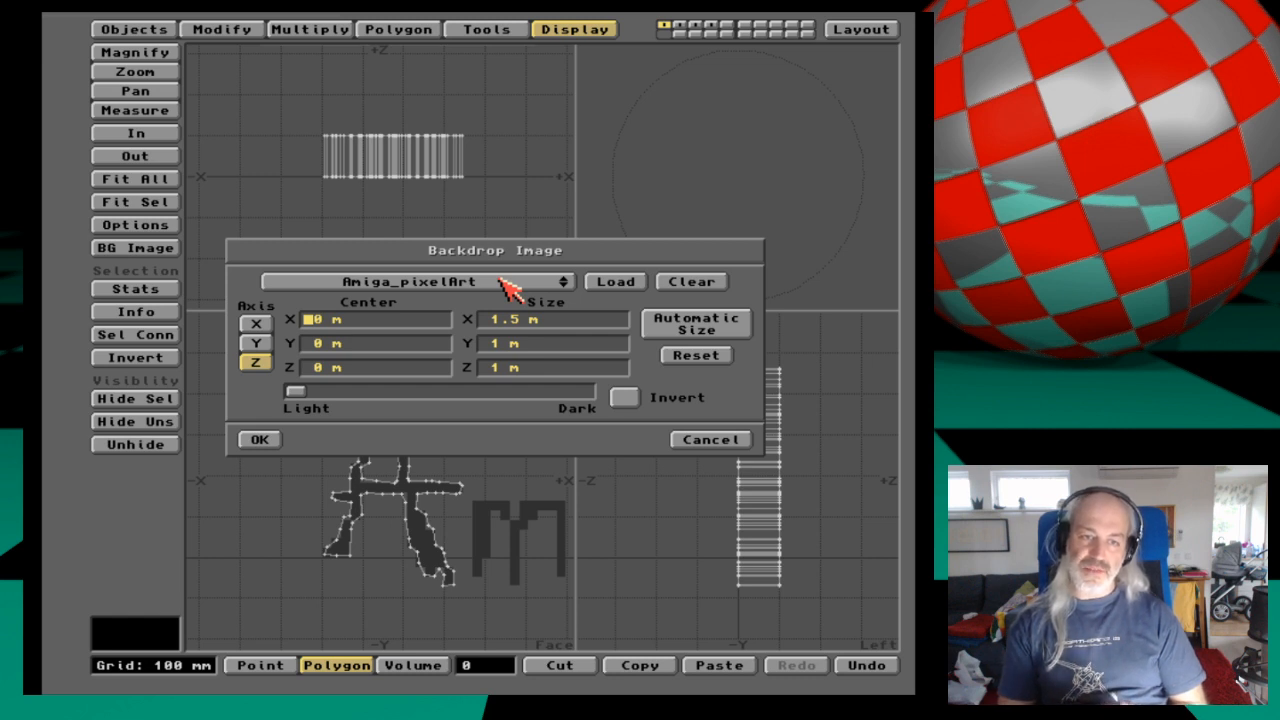
left_click(268, 344)
left_click(265, 325)
left_click(263, 361)
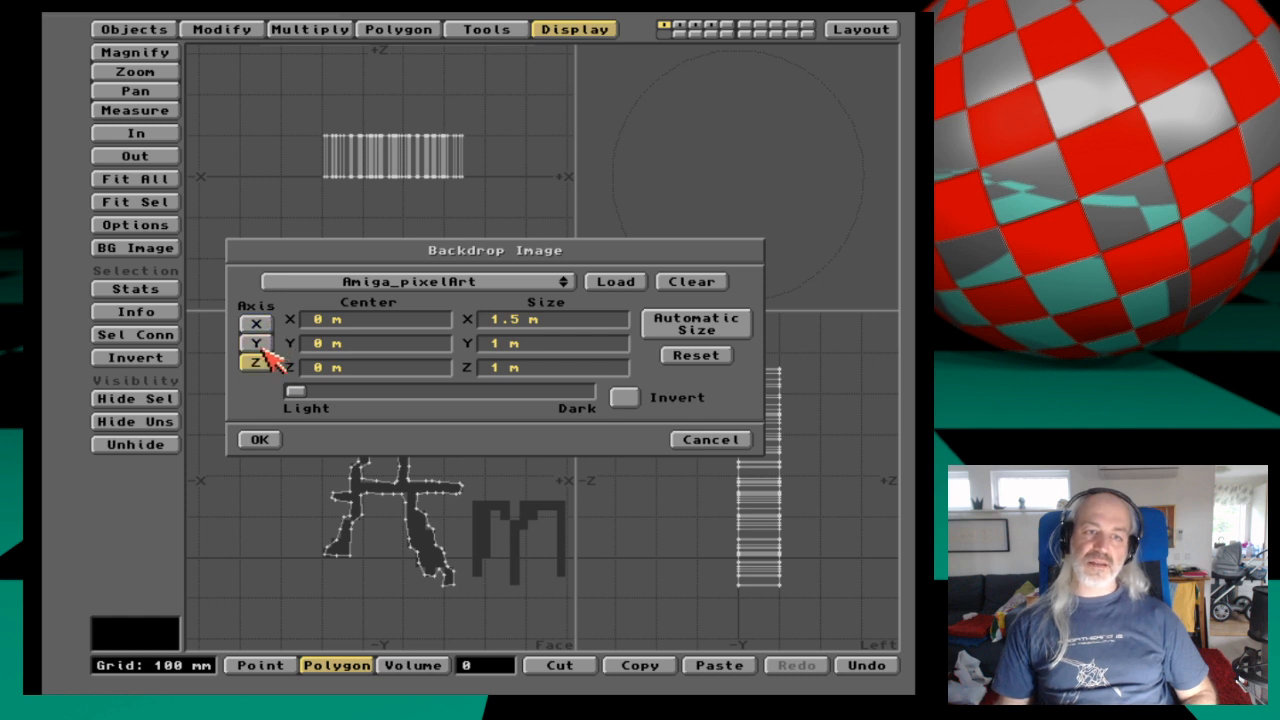
left_click(265, 344)
left_click(263, 325)
left_click(266, 344)
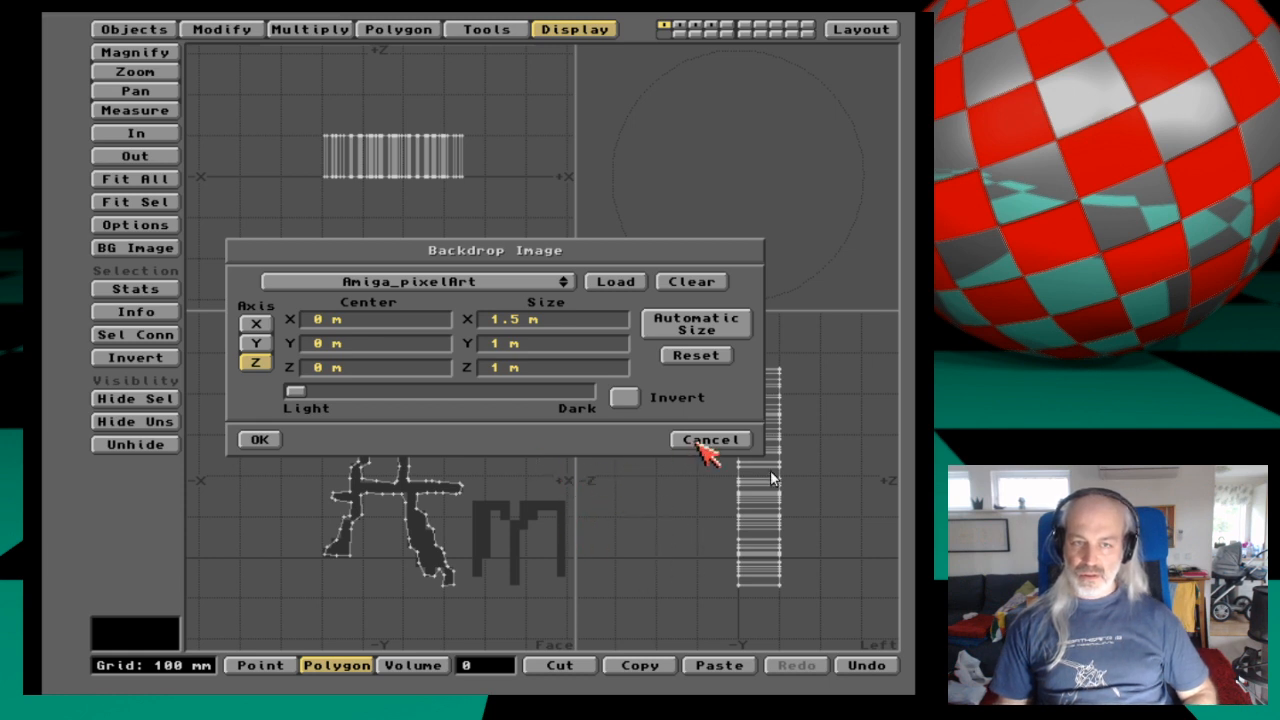
left_click(713, 441)
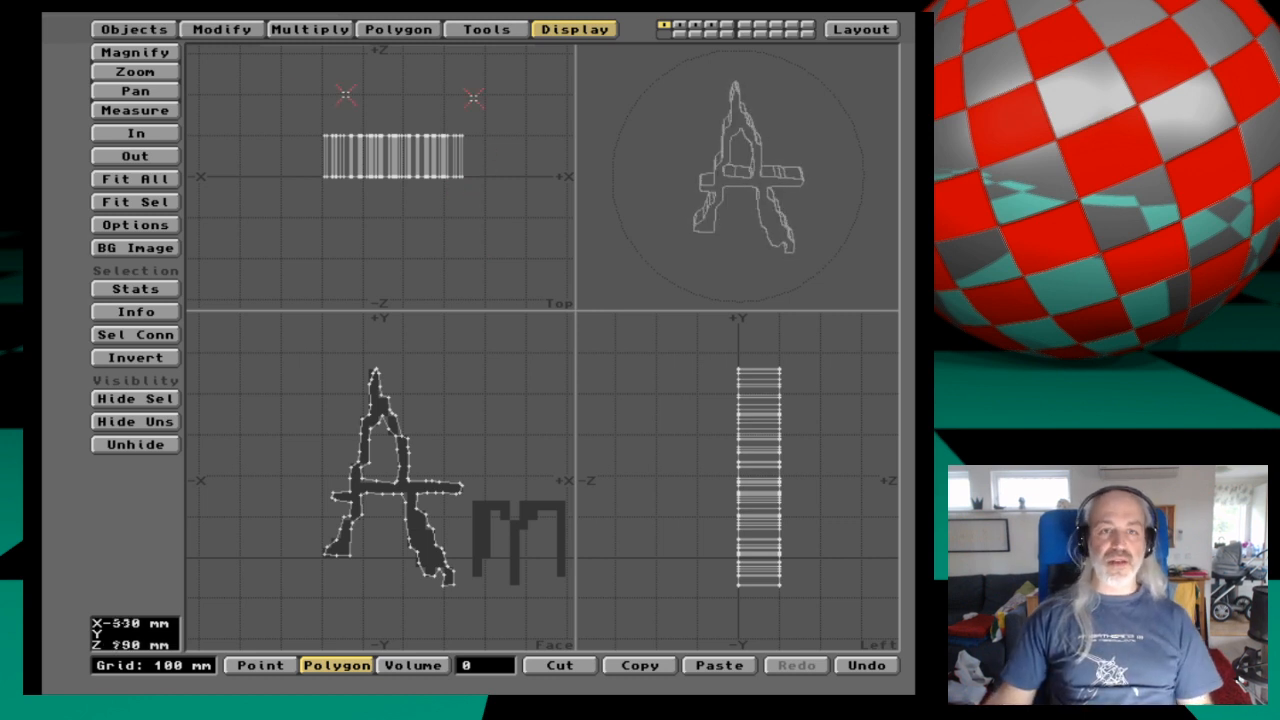
Clear all layers and the backdrop to start a new, empty object.
left_click(104, 29)
key("shift+n")
key("Return")
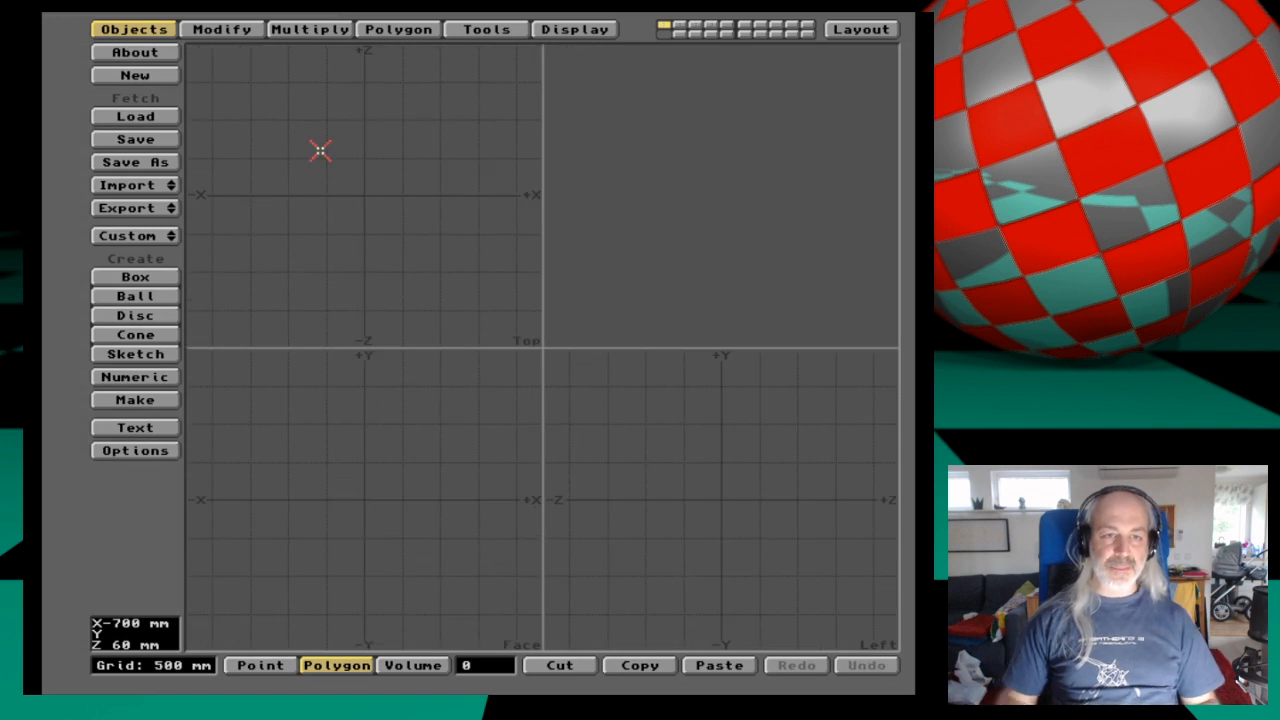
Load the CyberTruck_Tire_L object from 3D:Tesla_Cybertruck/Objects into layer 1.
left_click(150, 117)
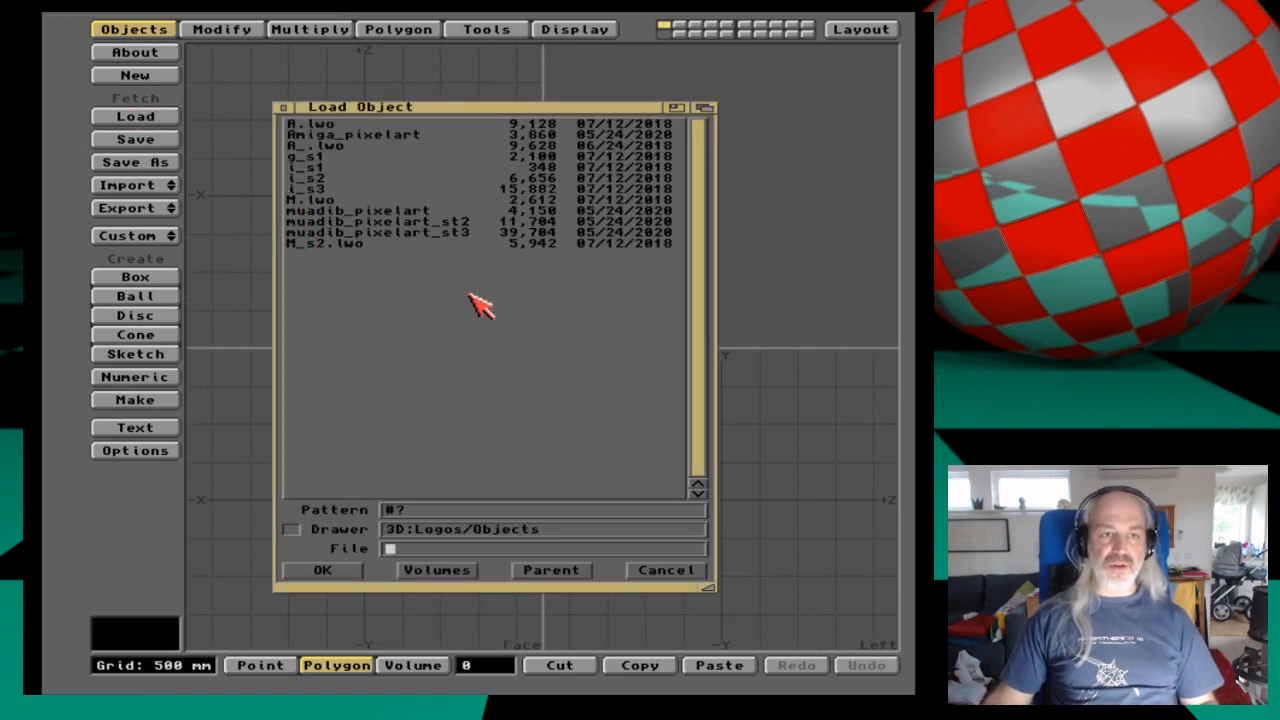
left_click(551, 570)
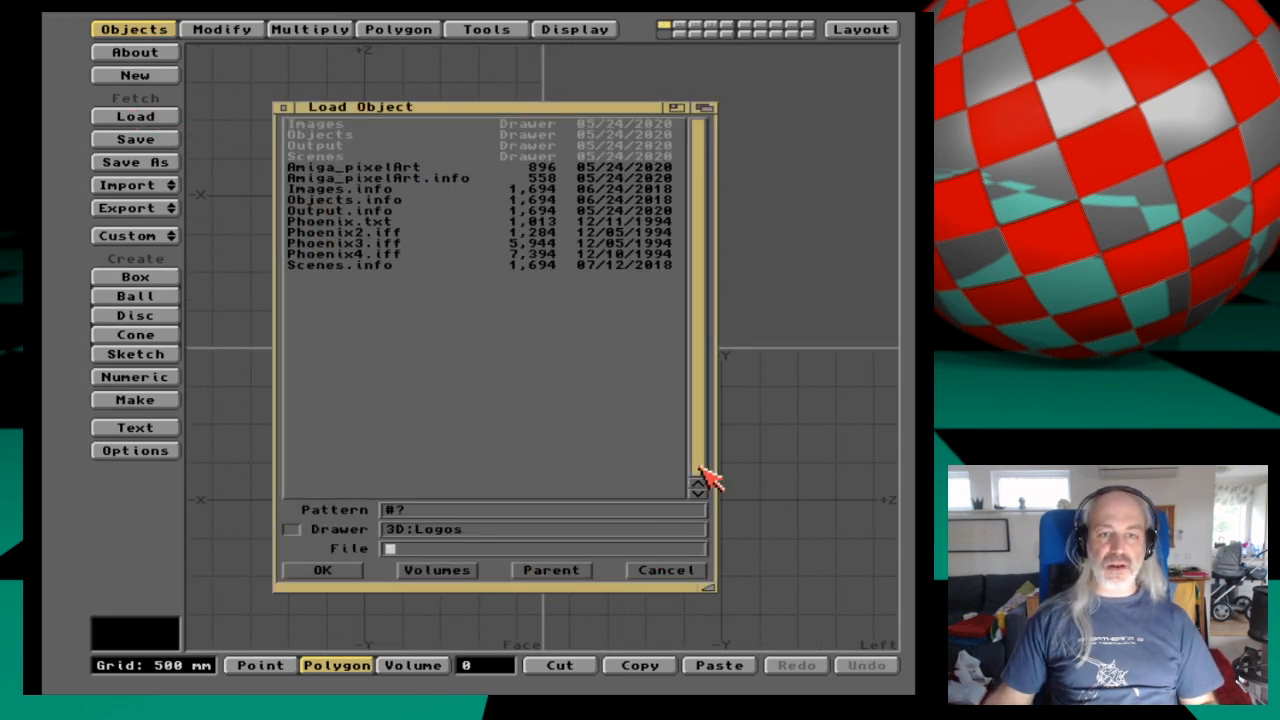
left_click(570, 576)
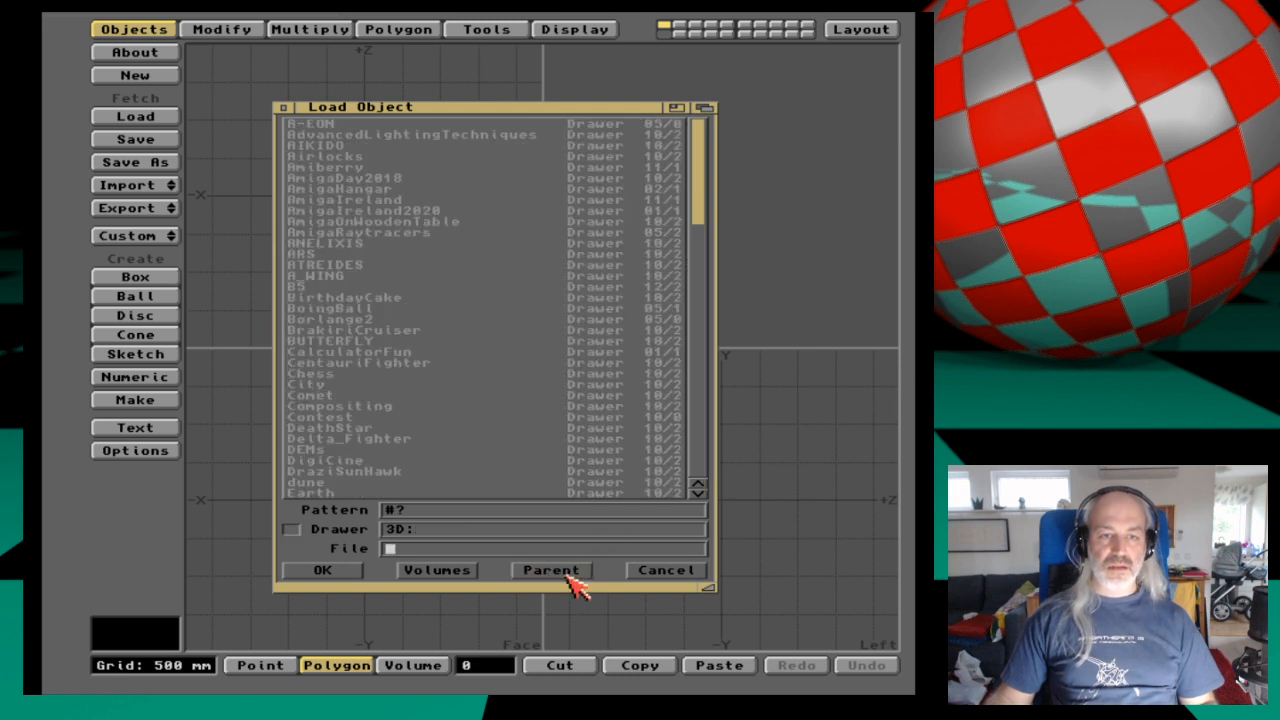
left_click(700, 358)
left_click(700, 370)
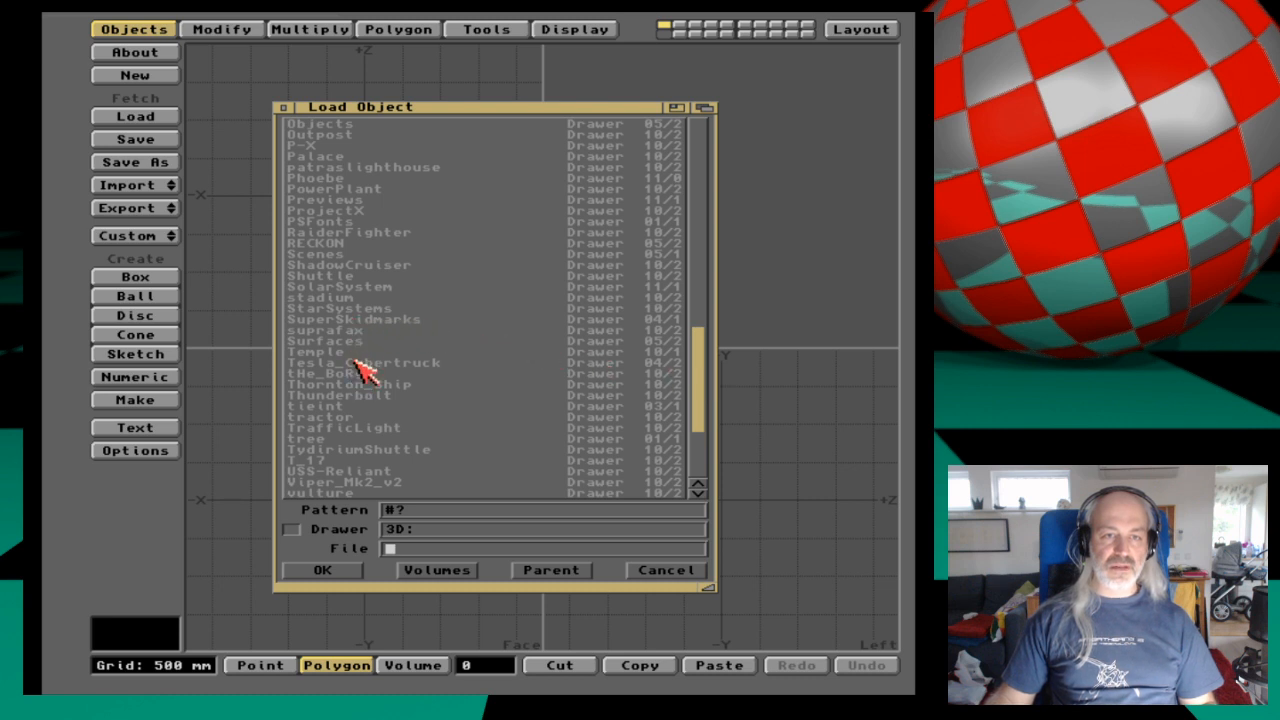
left_click(365, 366)
left_click(332, 128)
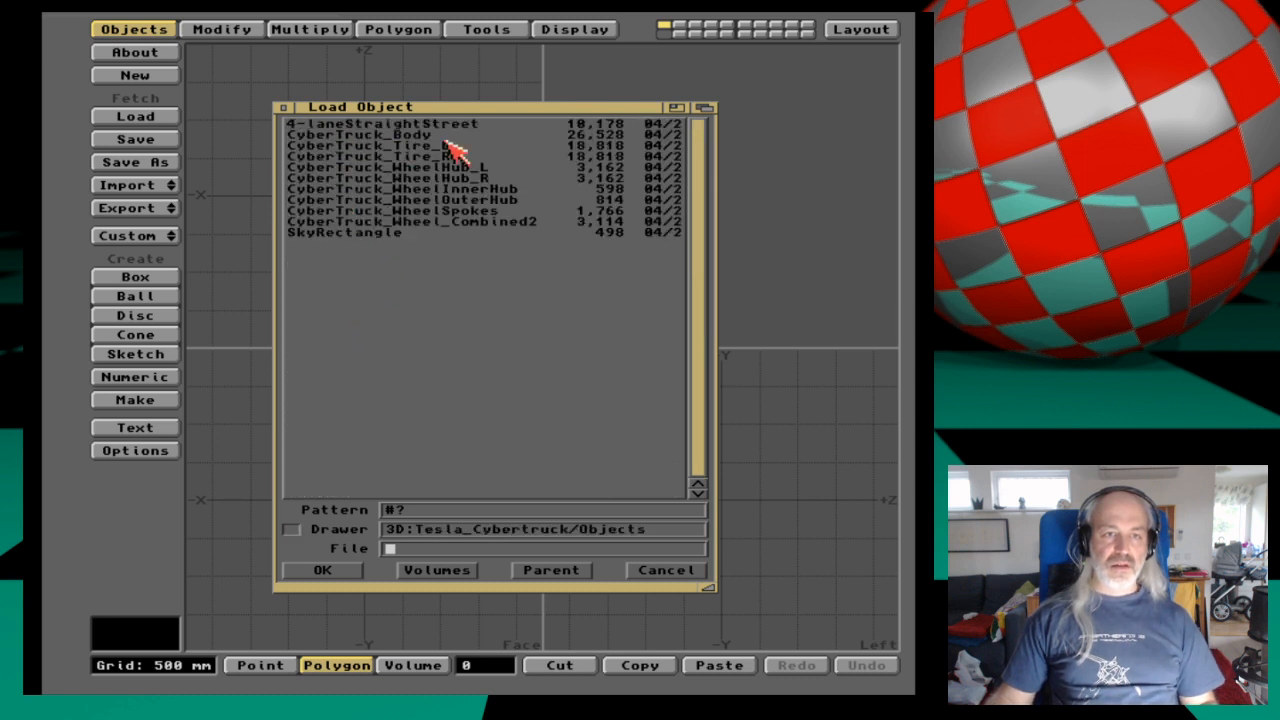
double_click(440, 146)
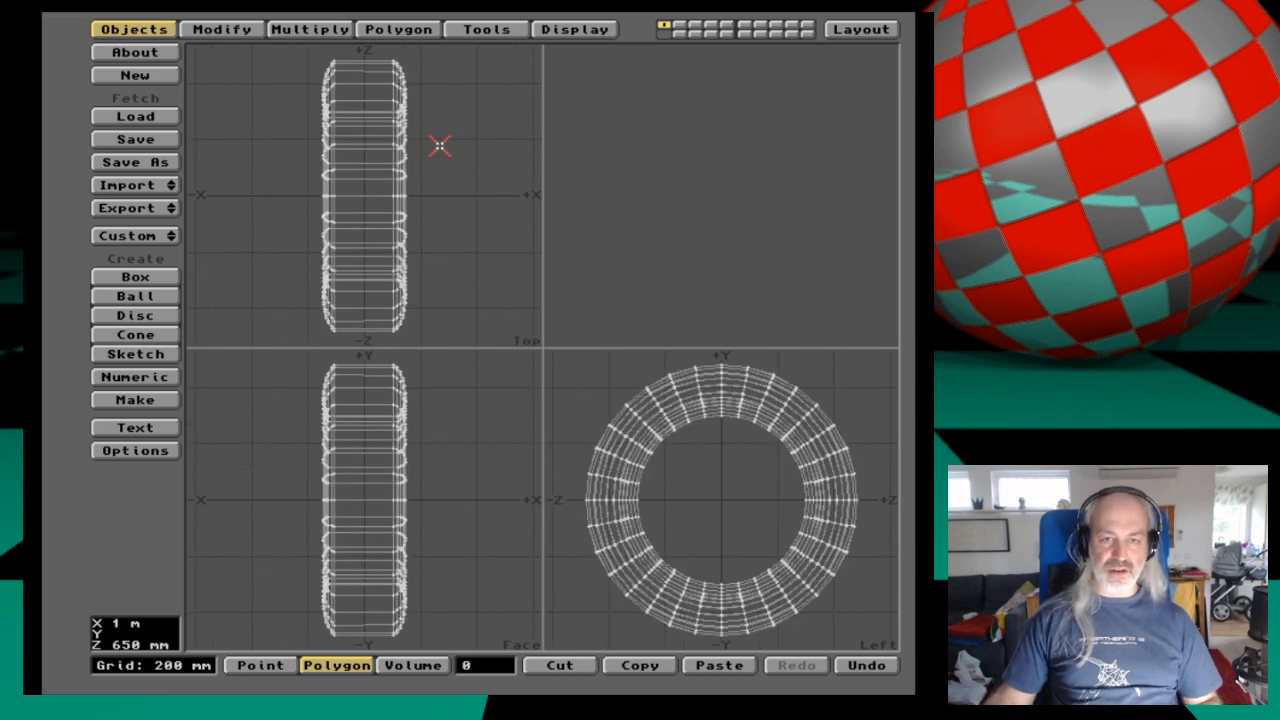
Load the CyberTruck_WheelHub_L object from 3D:Tesla_Cybertruck/Objects into empty layer 2.
key("l")
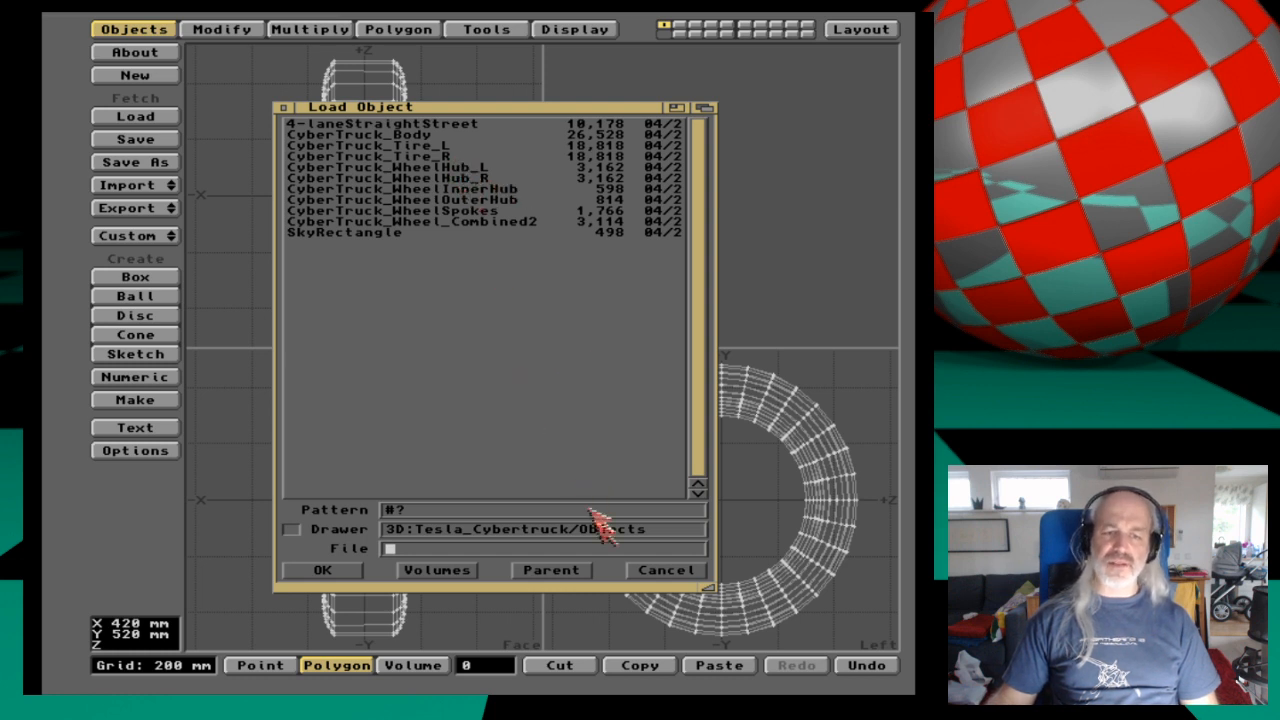
left_click(668, 576)
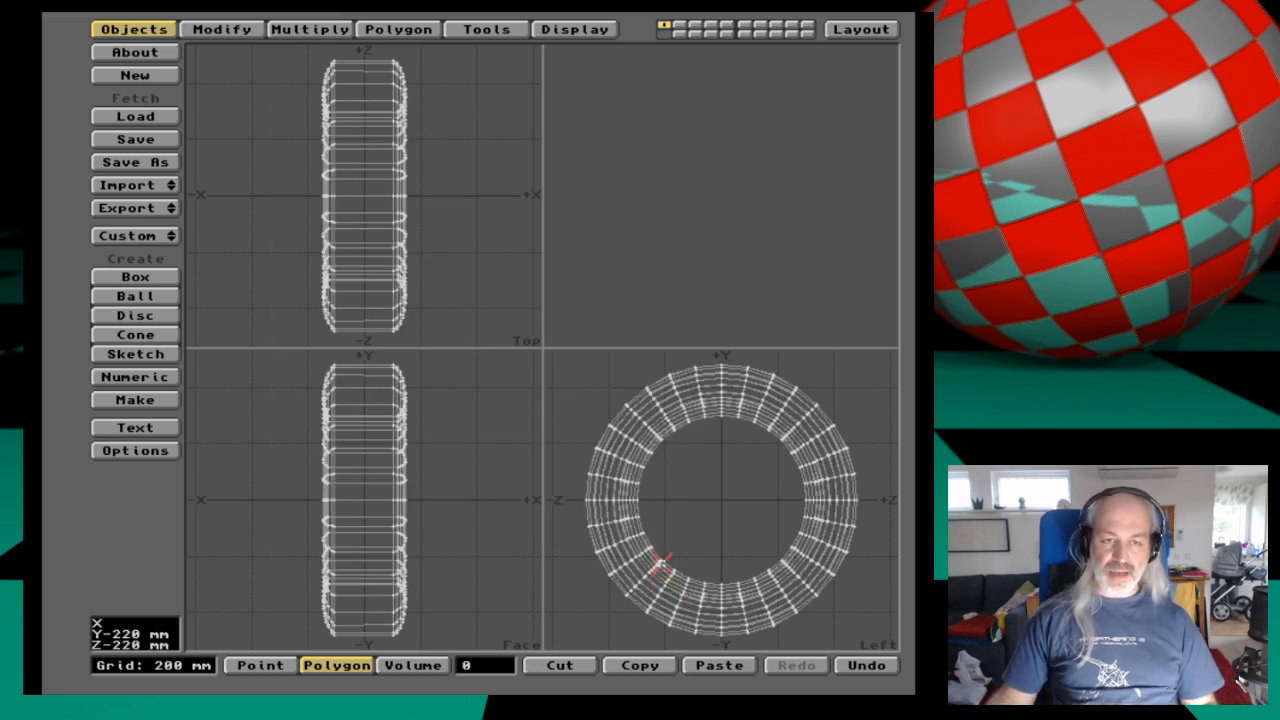
key("2")
key("ctrl+o")
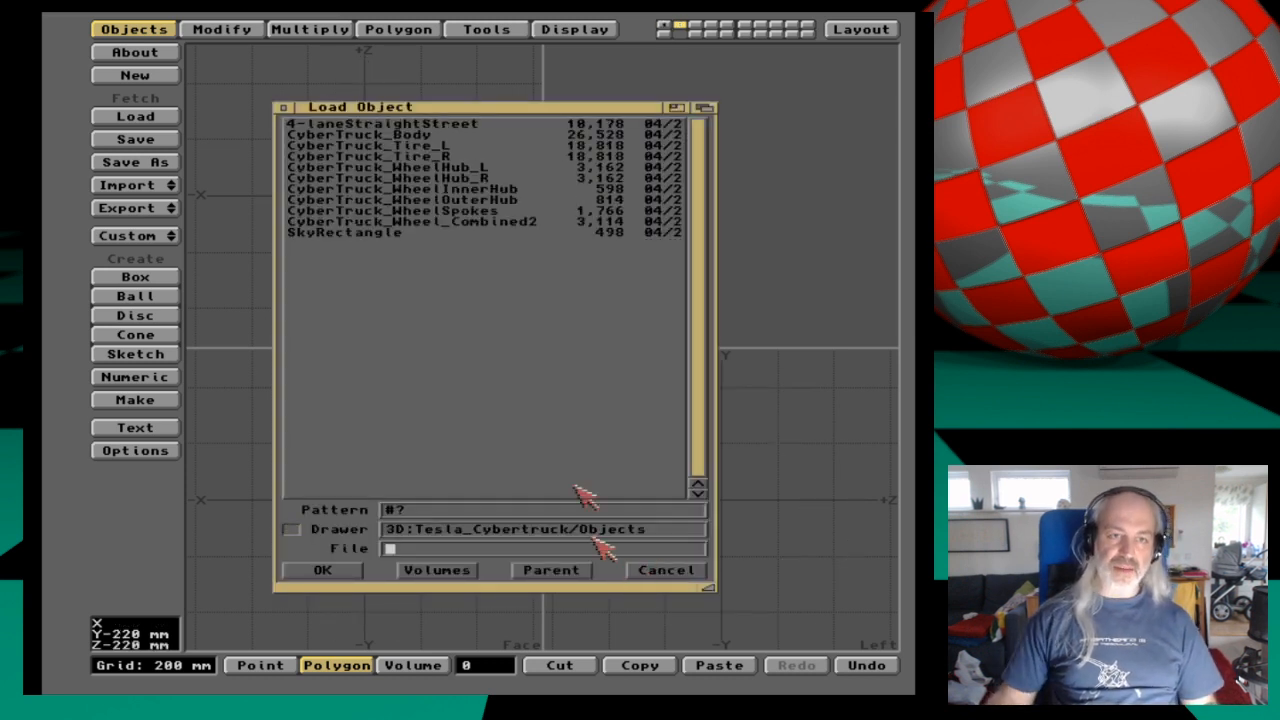
double_click(477, 167)
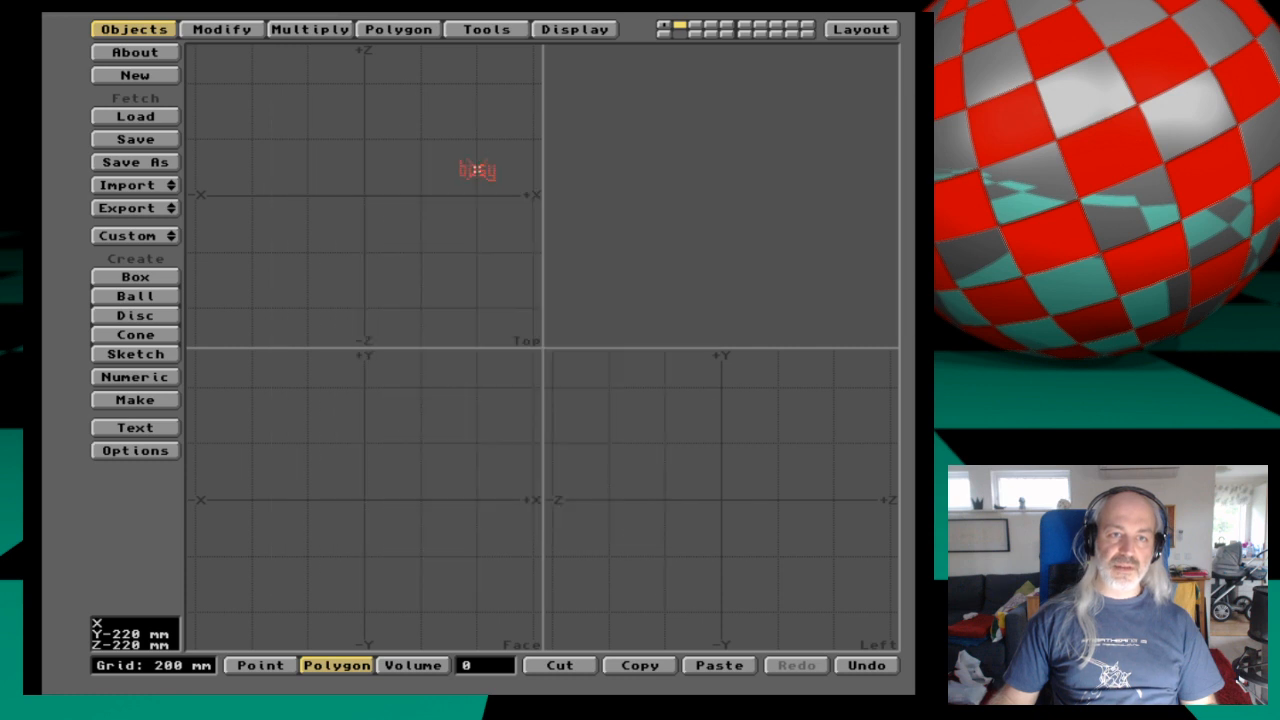
Switch between layers 1 and 2 to compare the tire and wheel hub, with the preview turned to face the wheel.
key("1")
key("2")
key("1")
key("2")
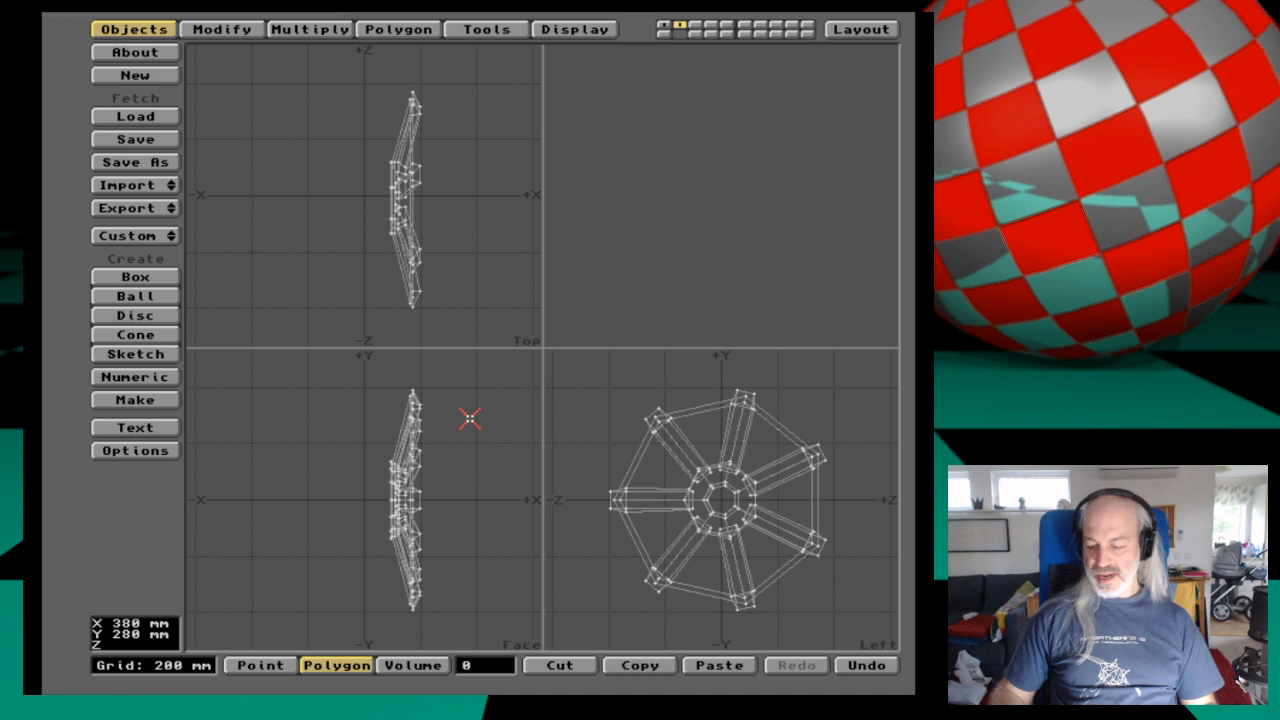
left_click_drag(816, 207, 680, 209)
left_click_drag(803, 205, 851, 234)
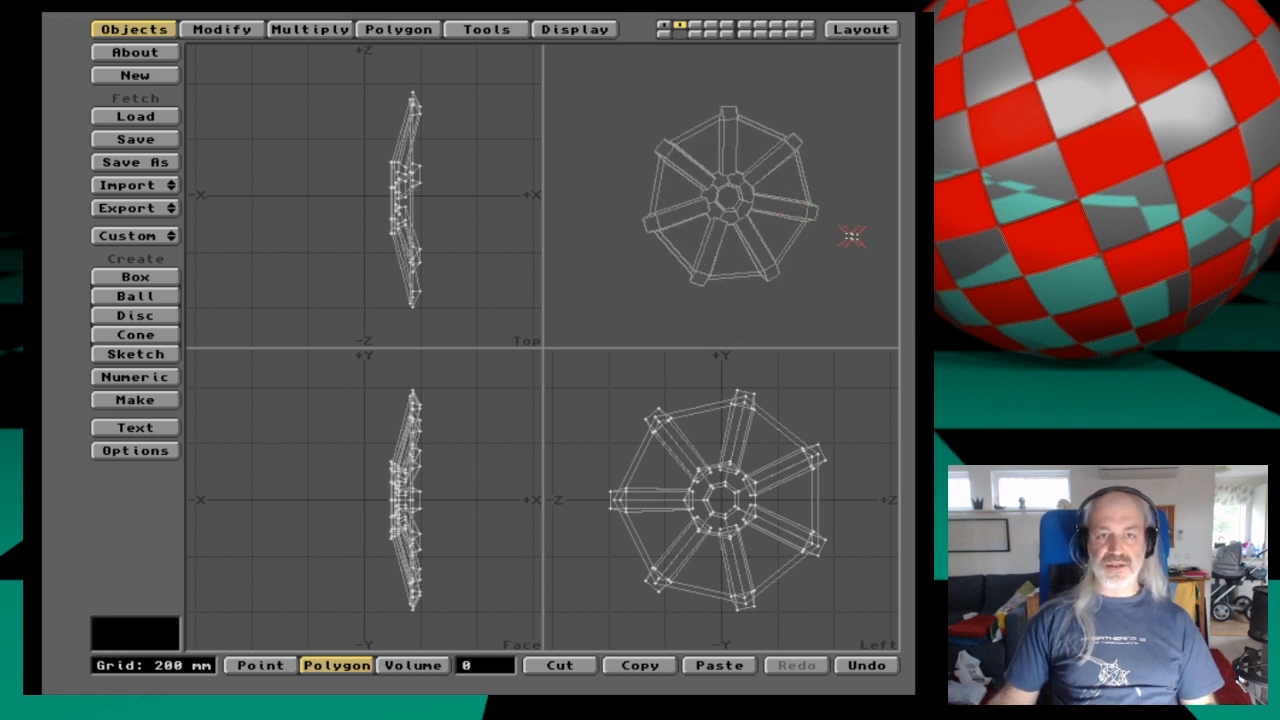
key("1")
key("2")
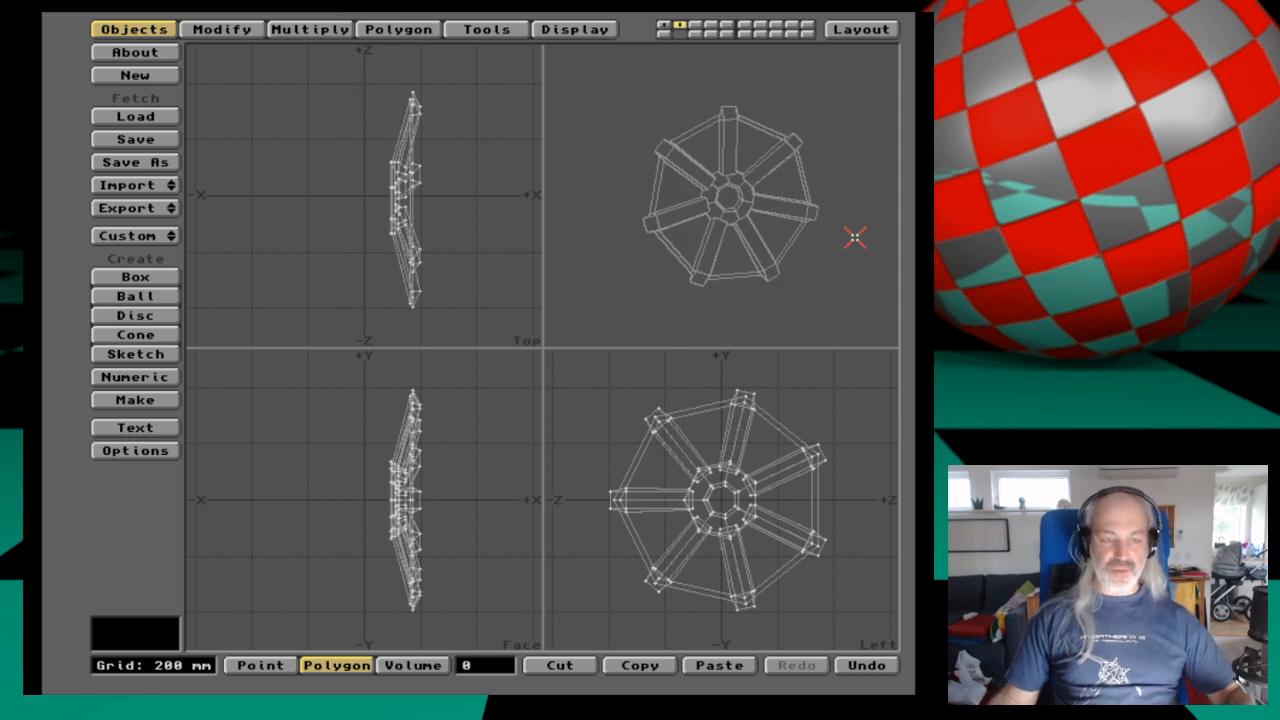
Show layers 1 and 2 together in the foreground and enlarge the preview to inspect the combined tire and hub.
key("1")
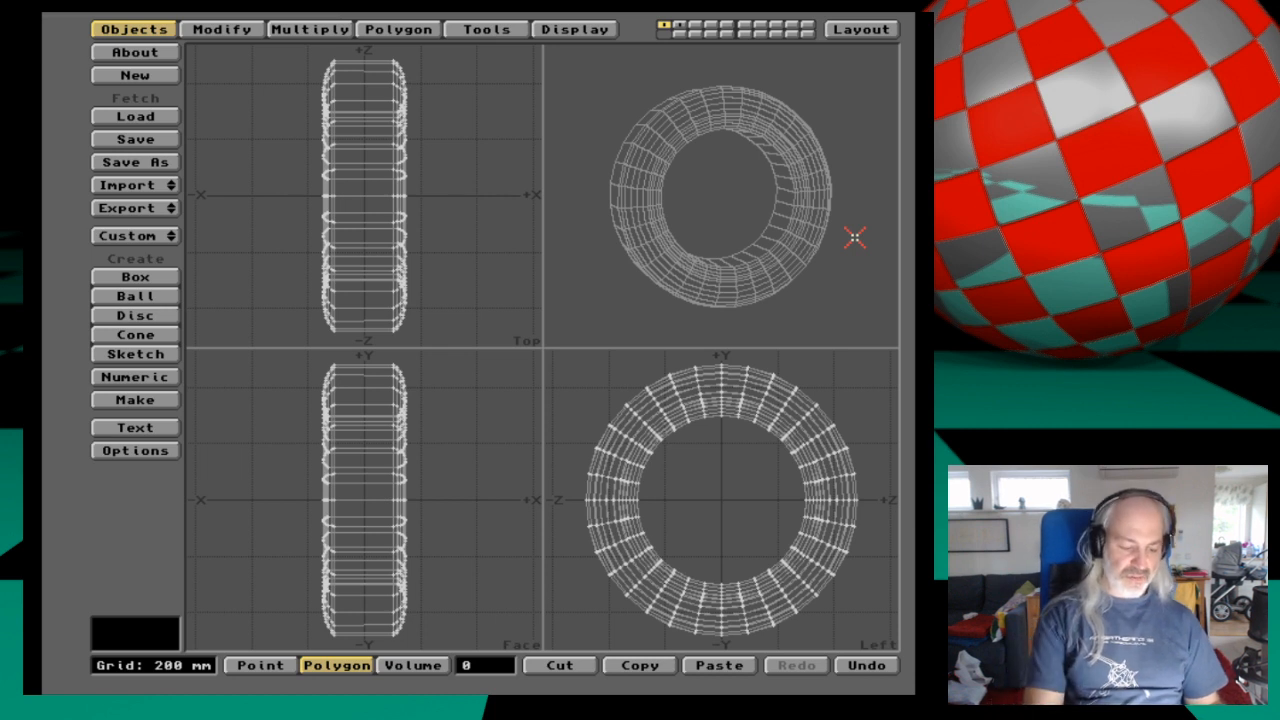
key("shift+2")
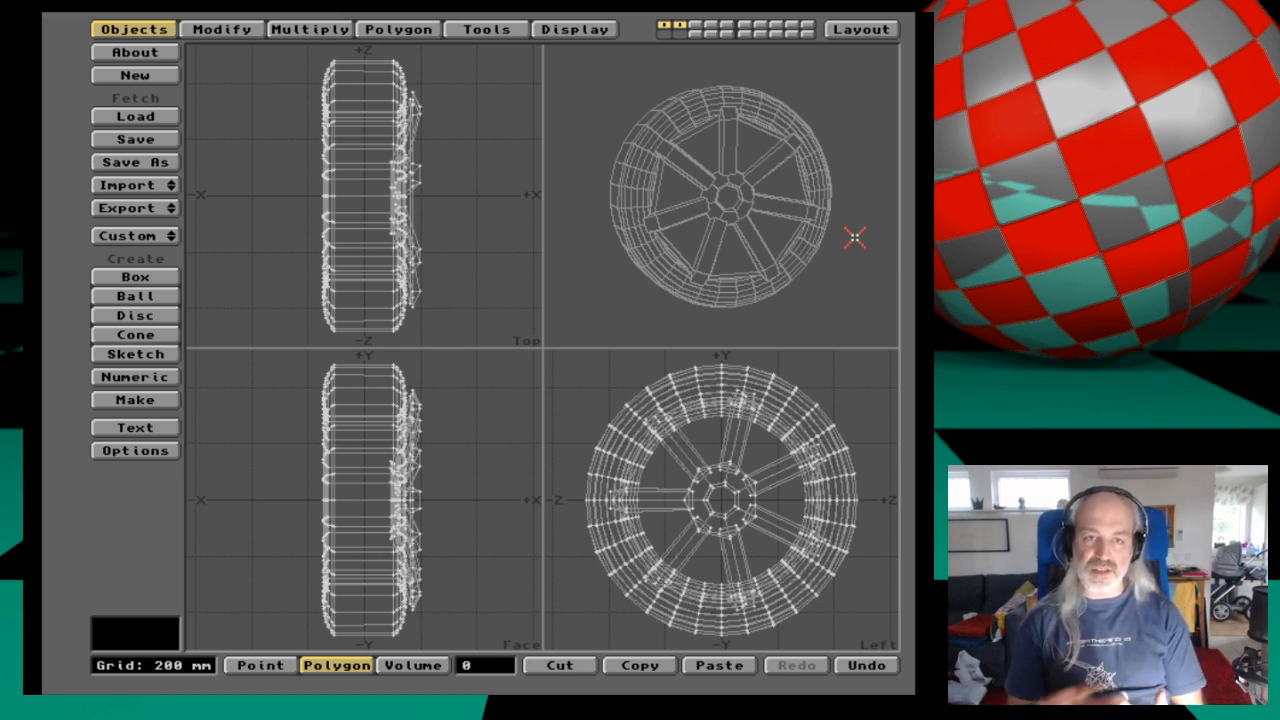
left_click_drag(546, 342, 385, 442)
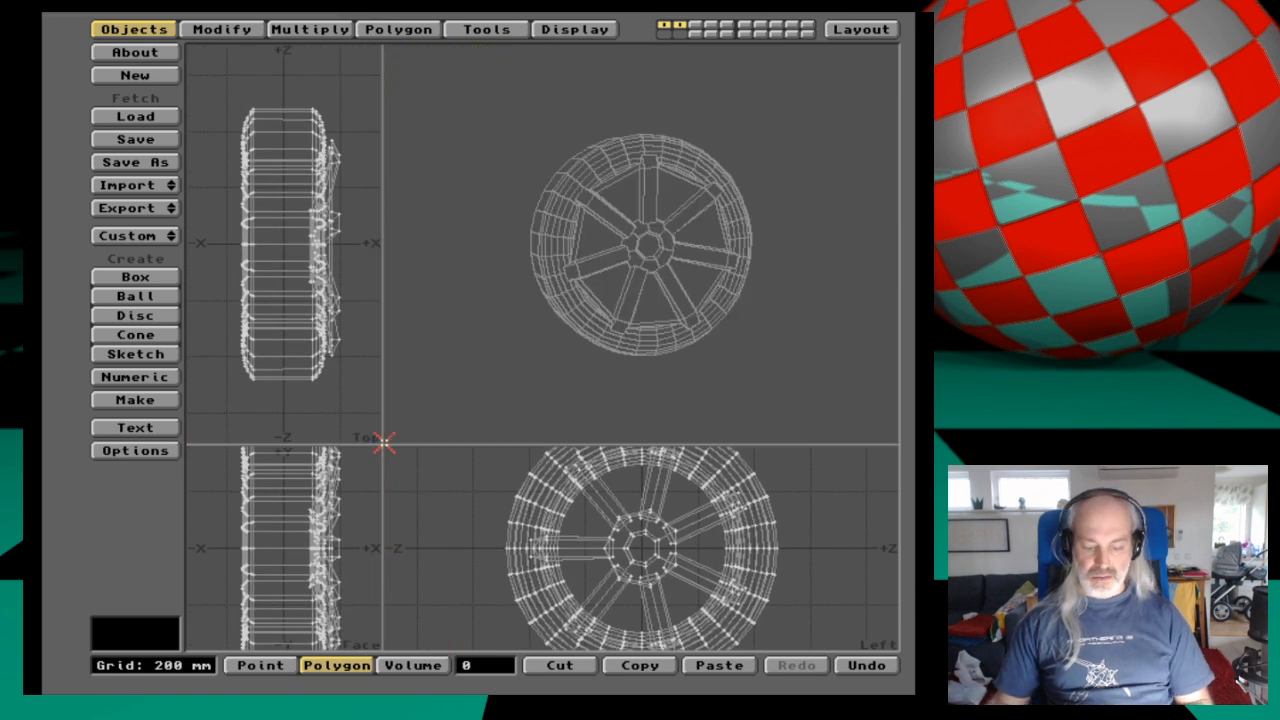
key("period")
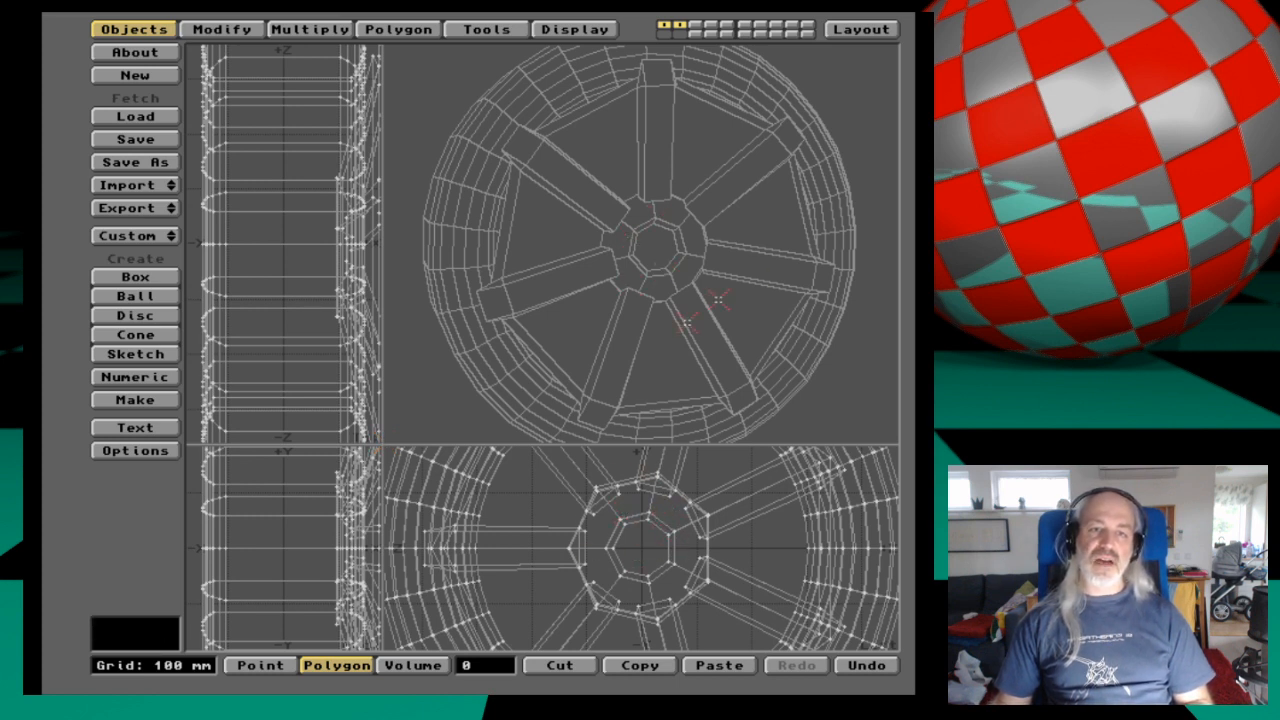
key("comma")
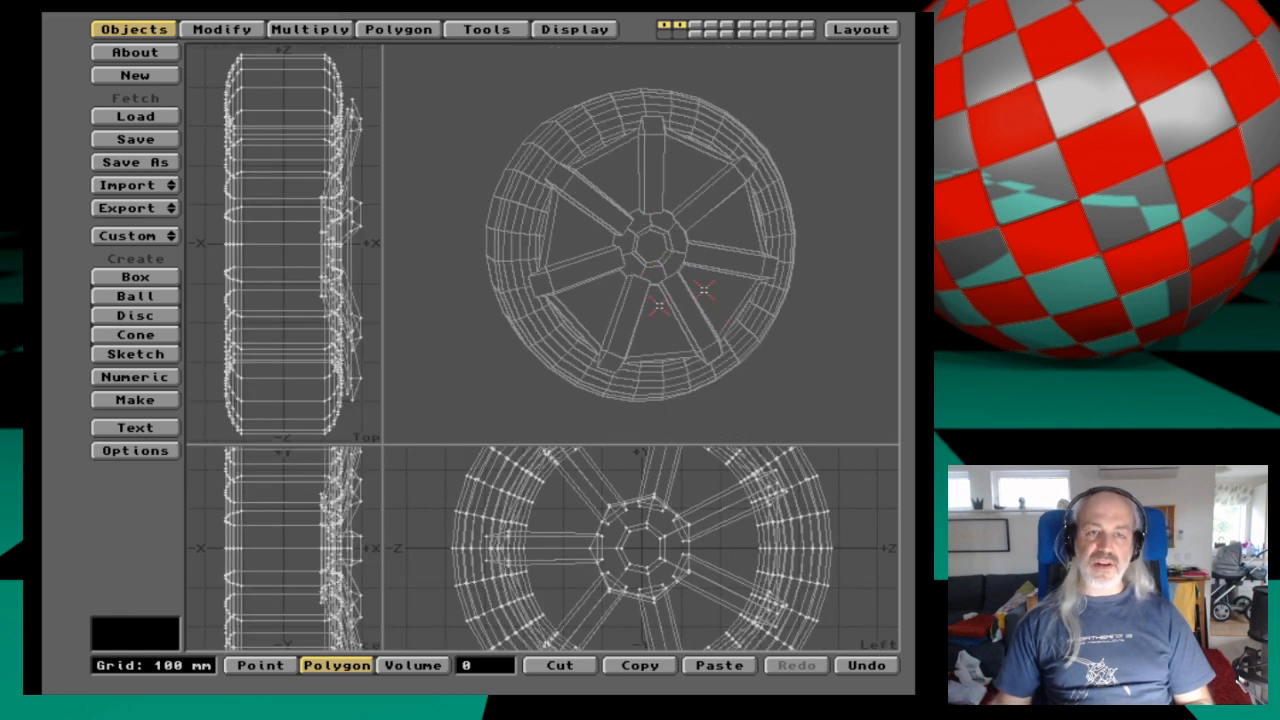
key("period")
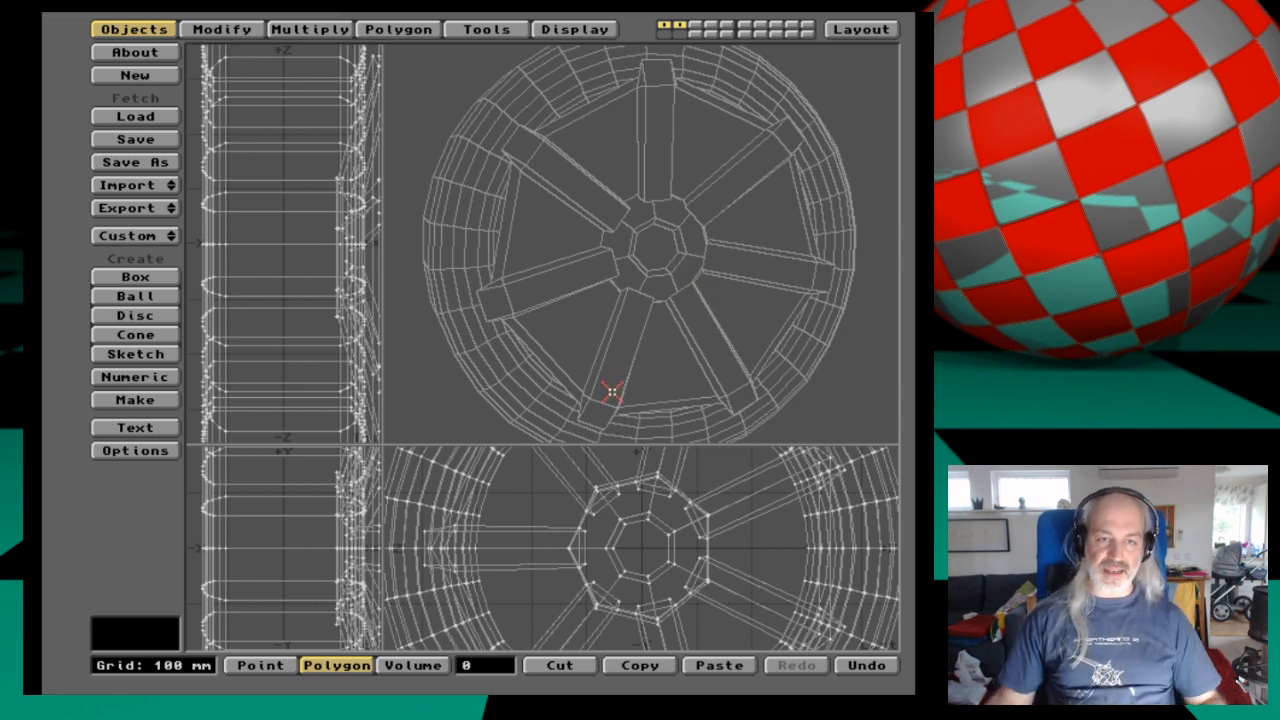
Select all wheel hub polygons on layer 2 and show the tire on layer 1 together with it in the foreground.
key("2")
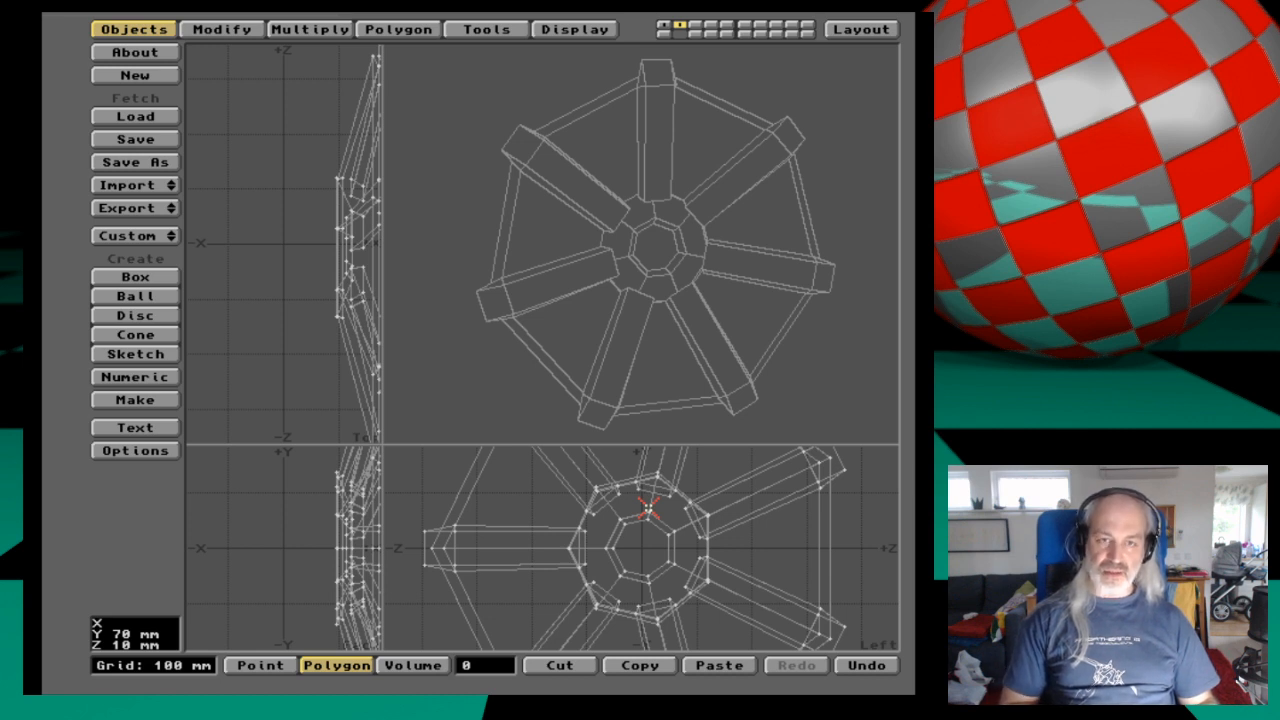
key("quotedbl")
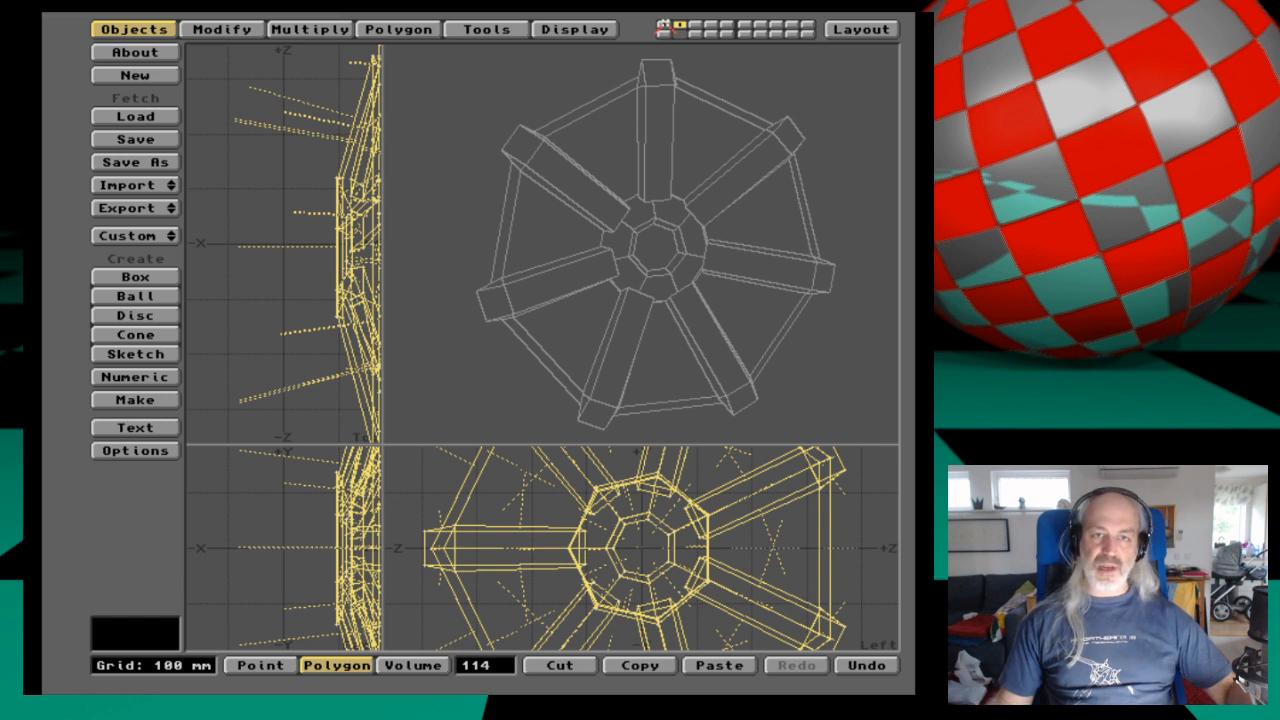
left_click(663, 30)
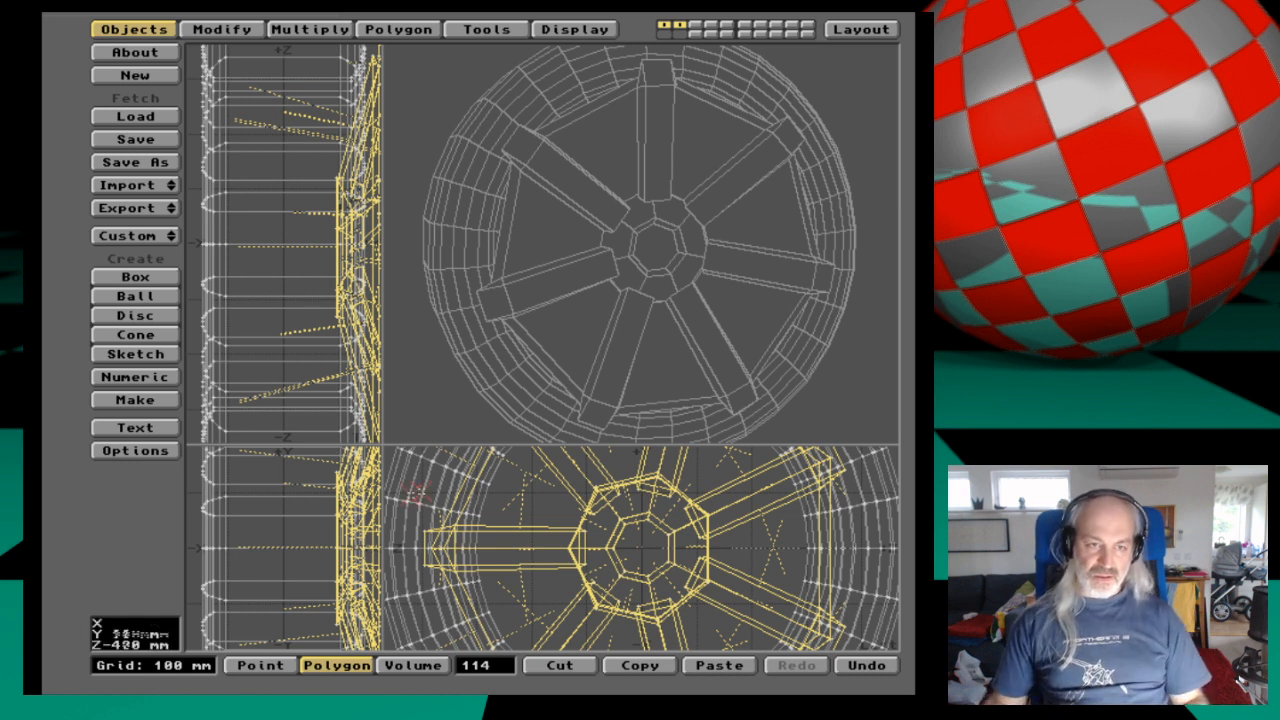
Try to move the selected wheel hub polygons inward into the tire along the negative X axis.
key("comma")
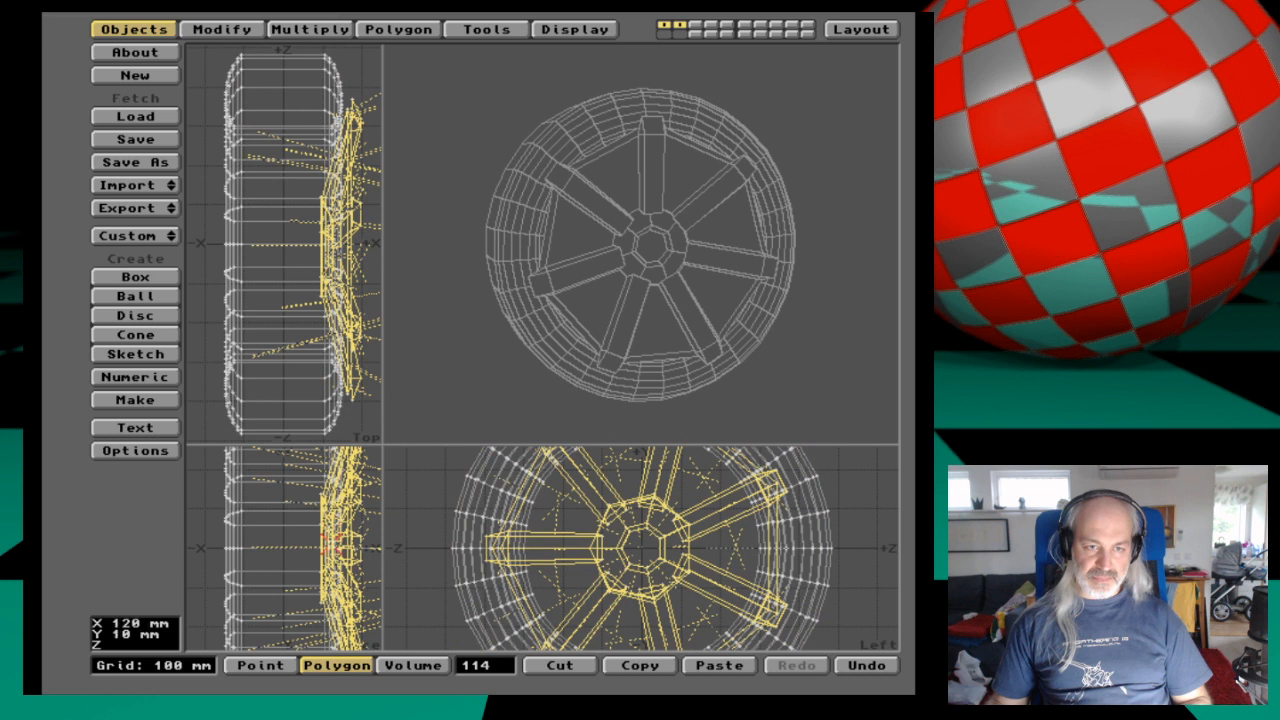
key("t")
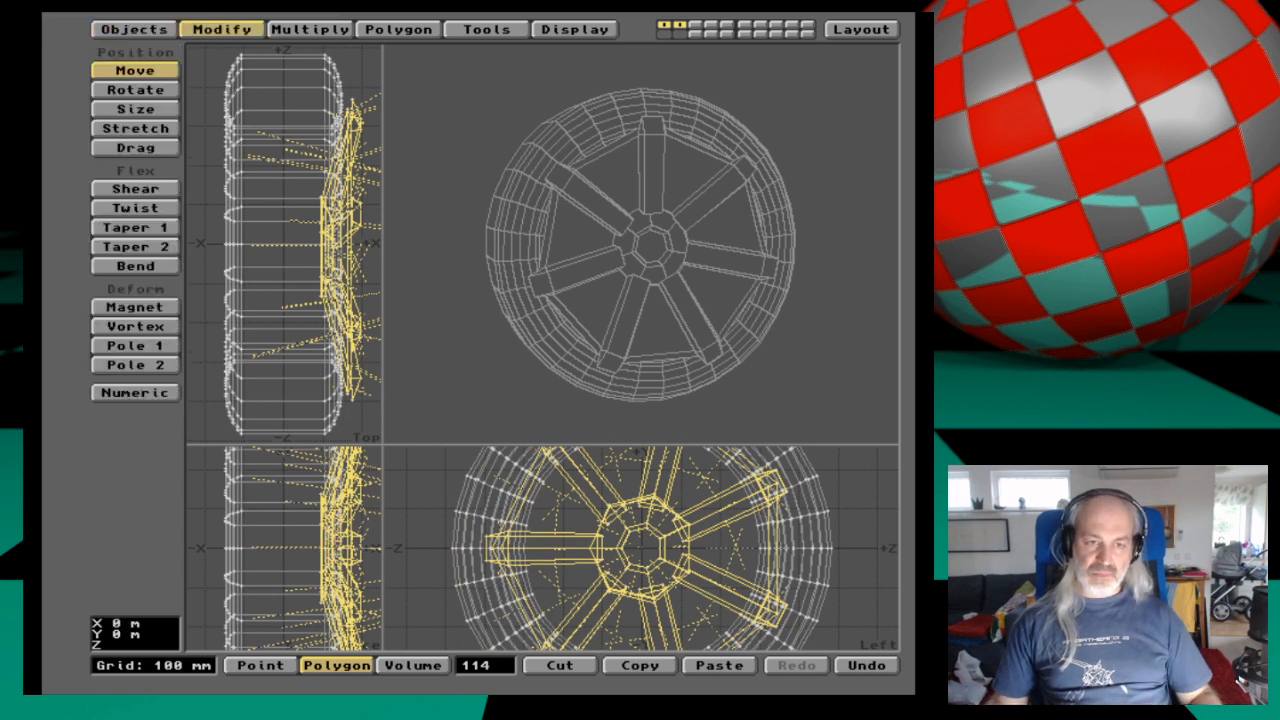
left_click_drag(345, 545, 327, 547)
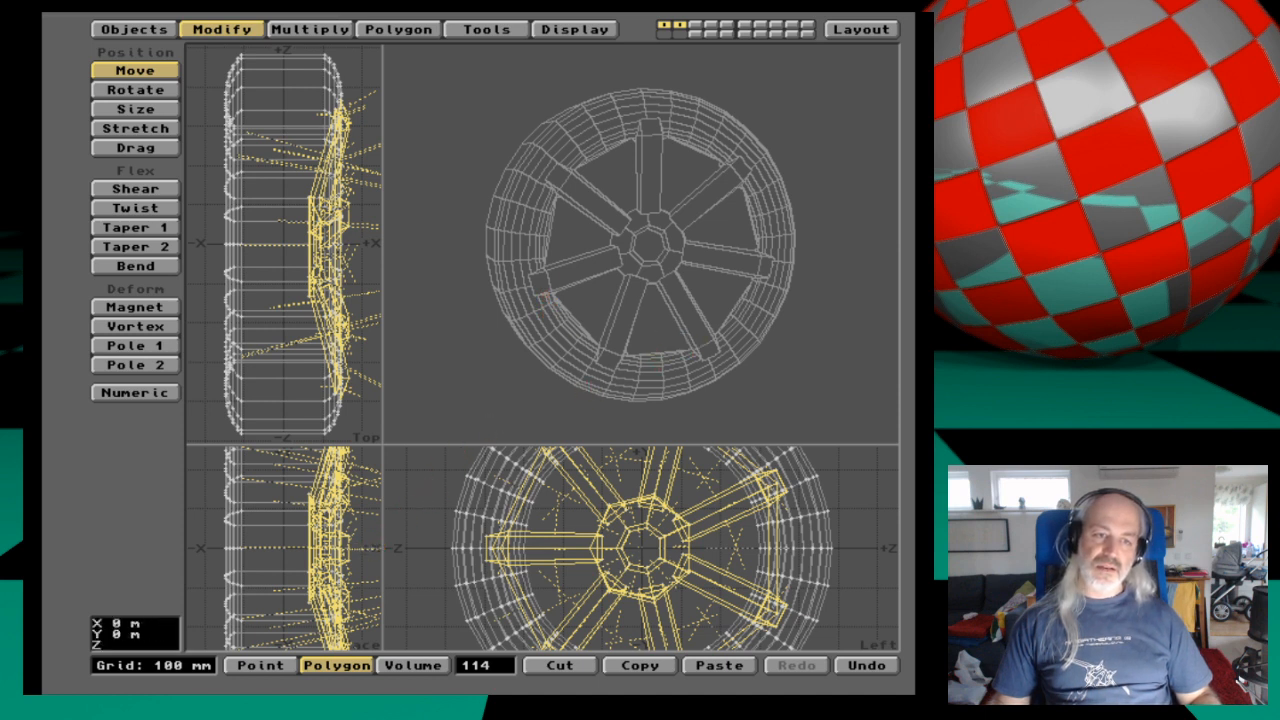
left_click_drag(370, 547, 366, 547)
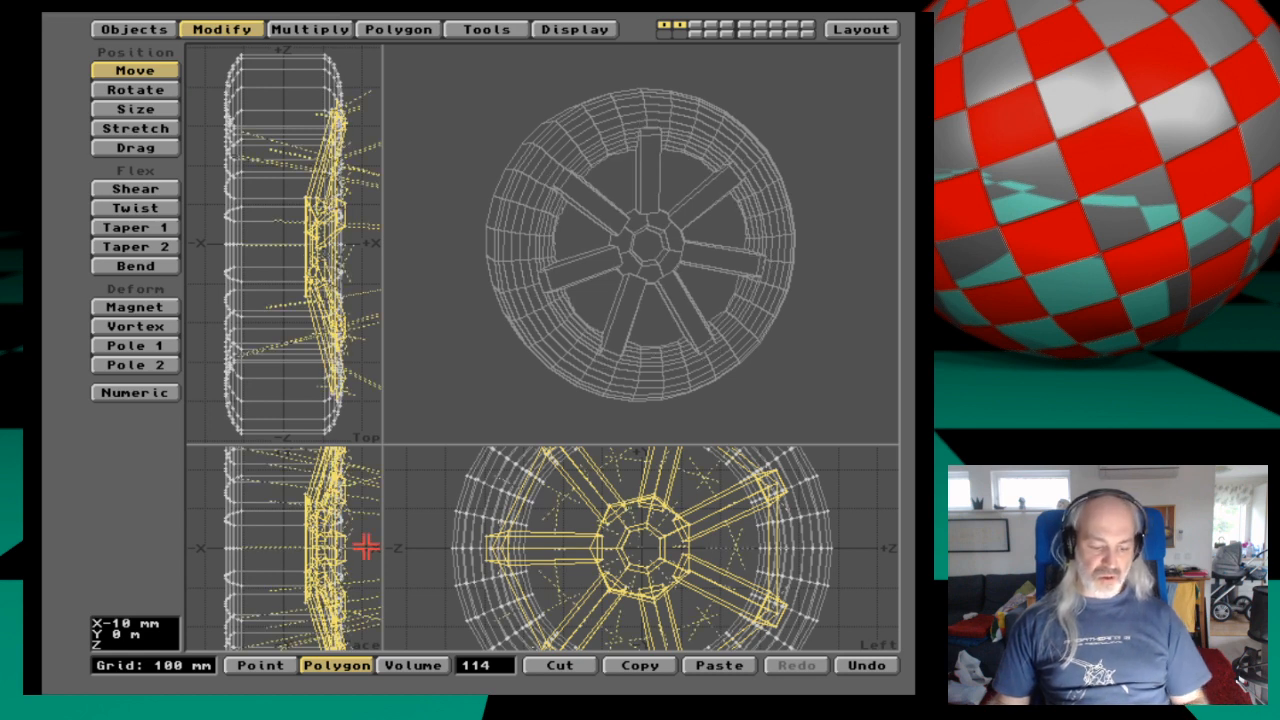
Undo both wheel hub moves and clear the polygon selection.
key("u")
key("u")
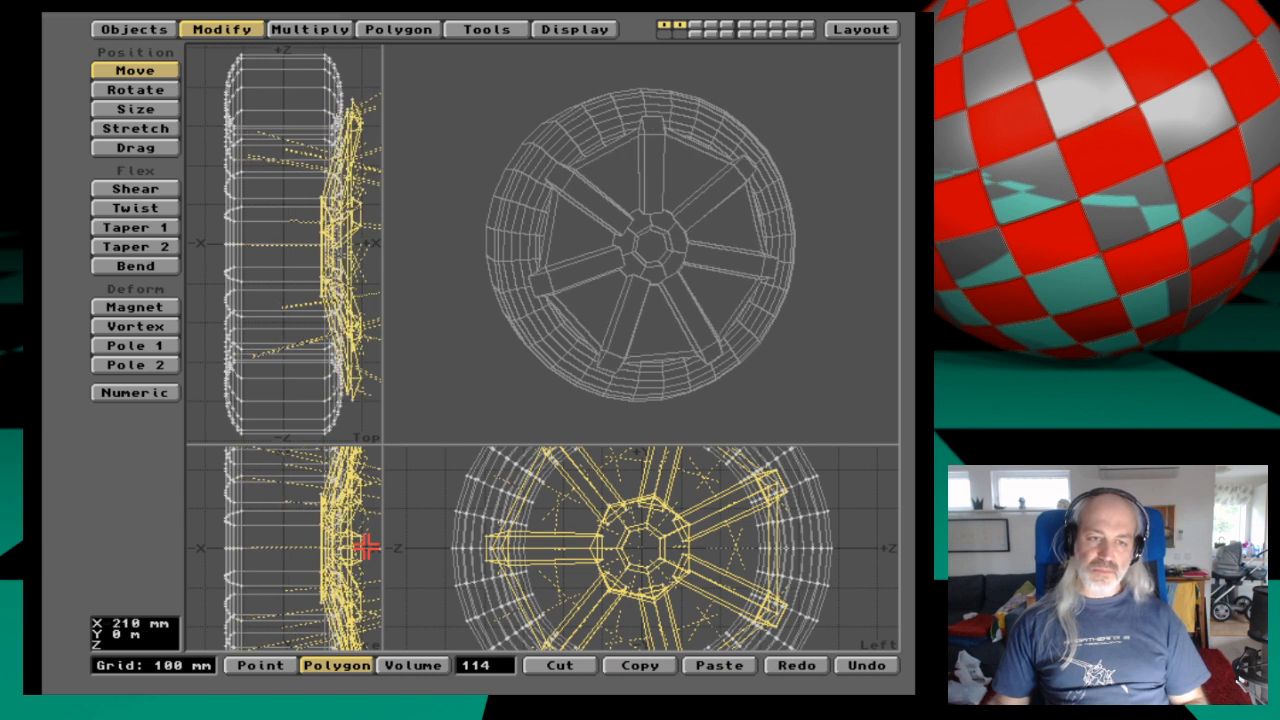
key("space")
key("slash")
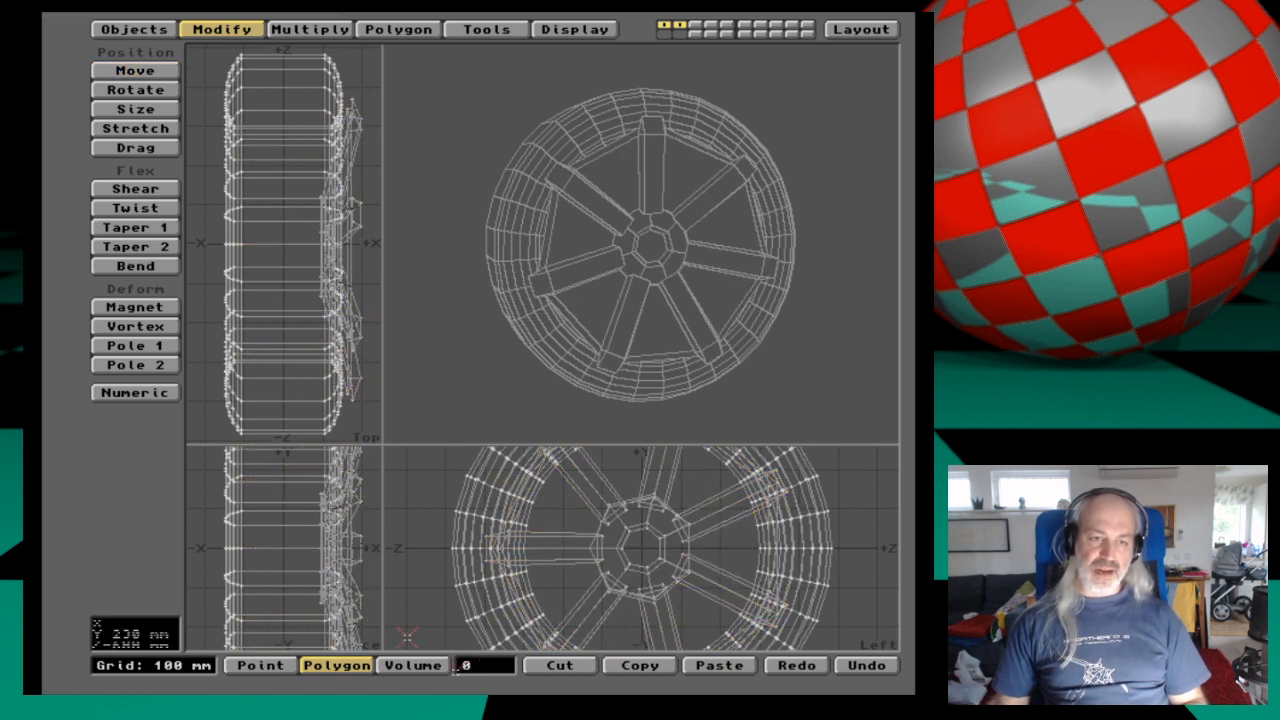
Try selecting points of both the tire and hub near the hub's edge in the Face view, and clear the point selection.
key("space")
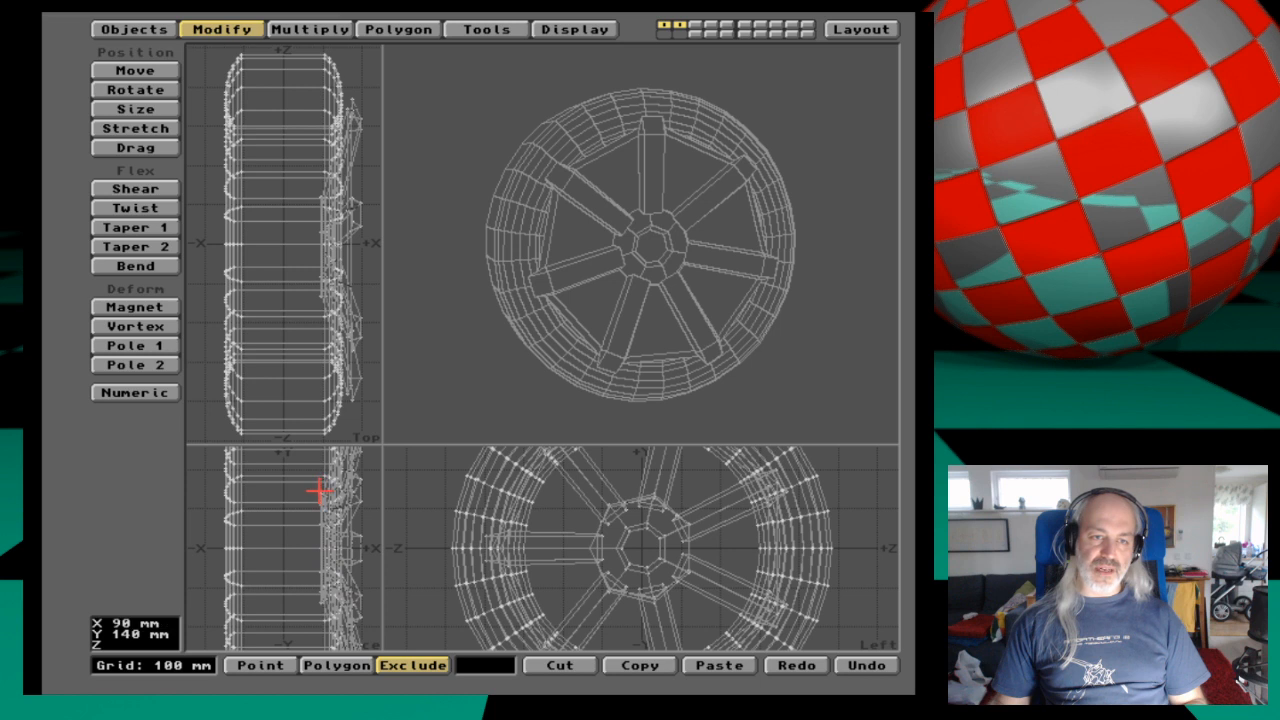
key("space")
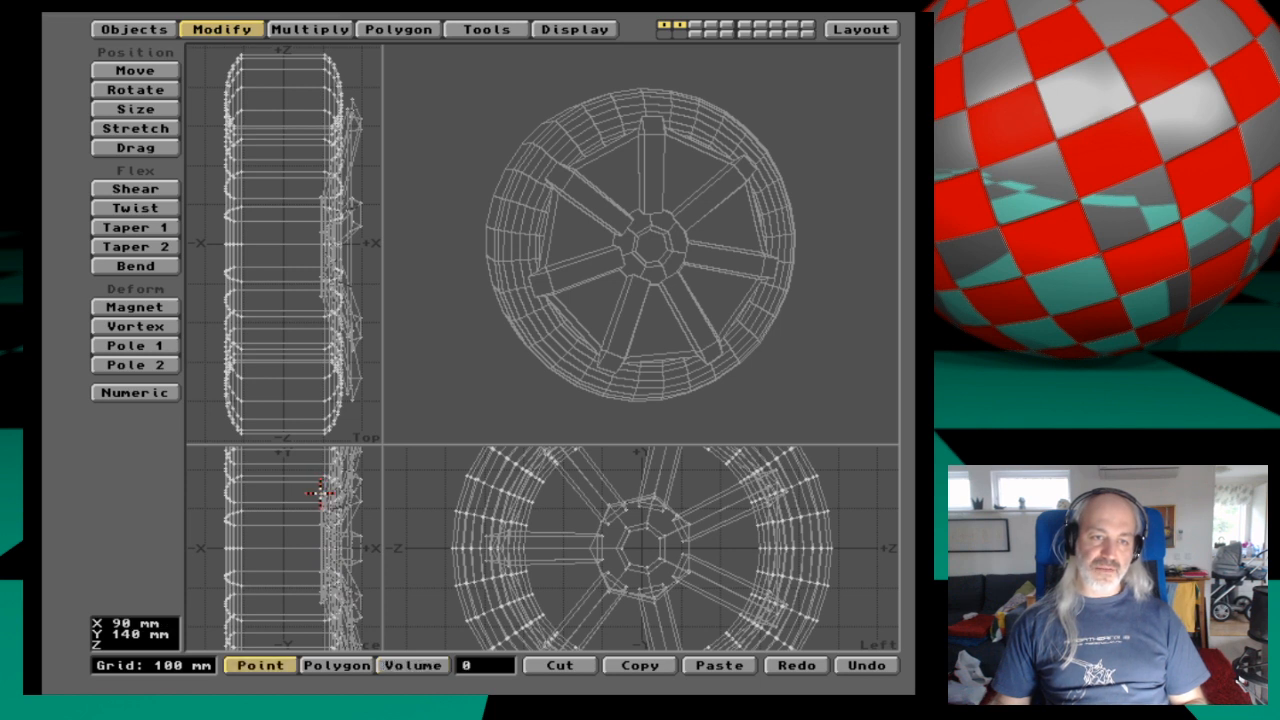
left_click(319, 492)
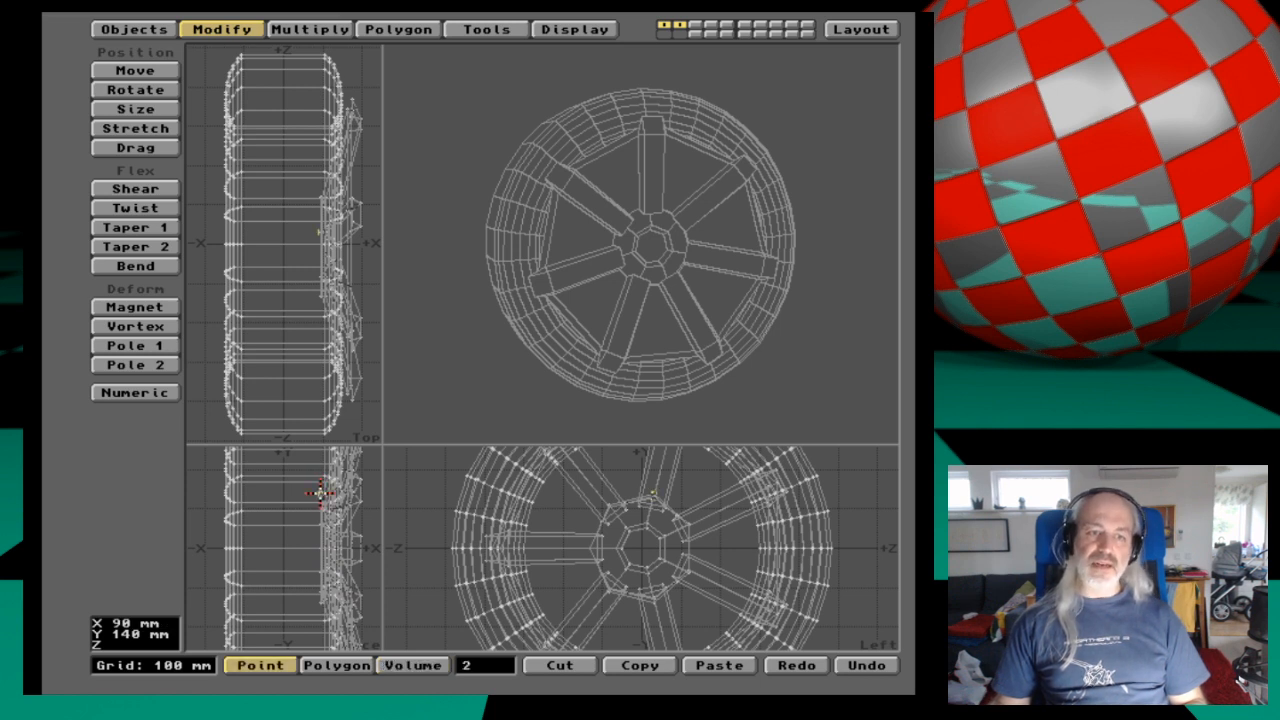
left_click(321, 492)
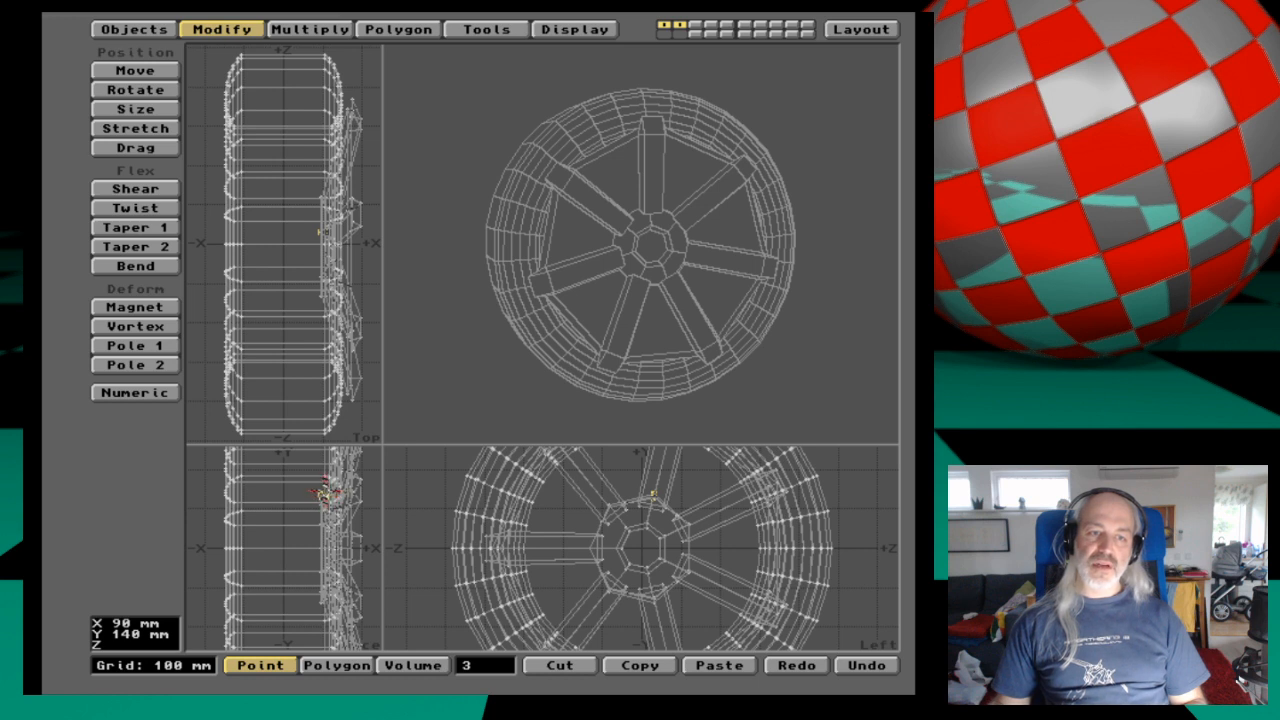
left_click_drag(323, 494, 327, 505)
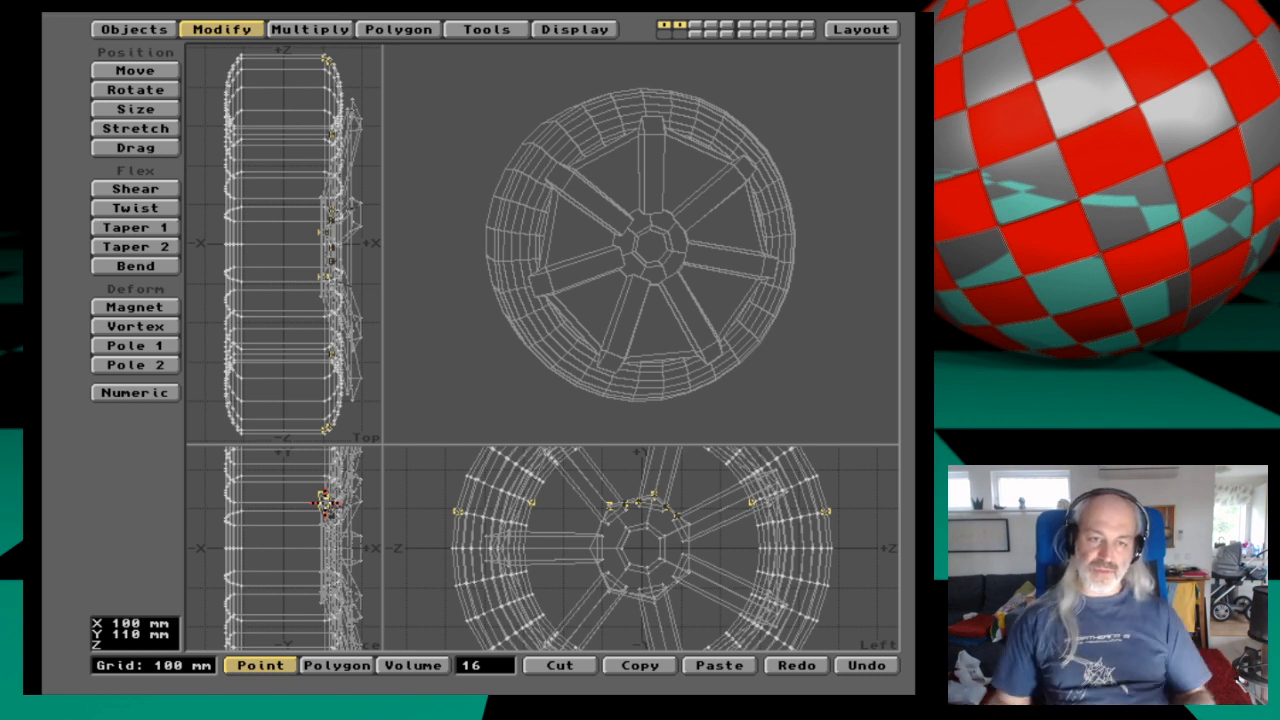
key("slash")
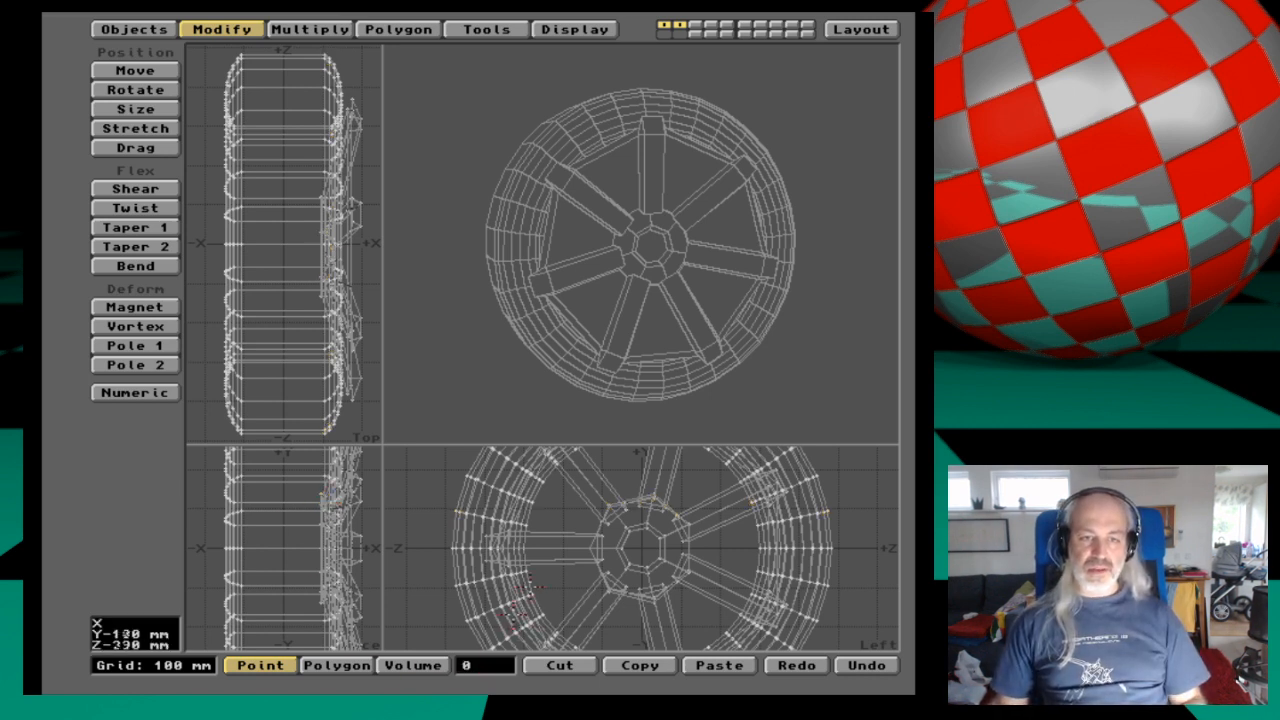
Select the tire and hub polygons around the spoke facing negative Z, and move them about -60 mm in Z and 100 mm in X.
key("space")
left_click_drag(532, 553, 502, 548)
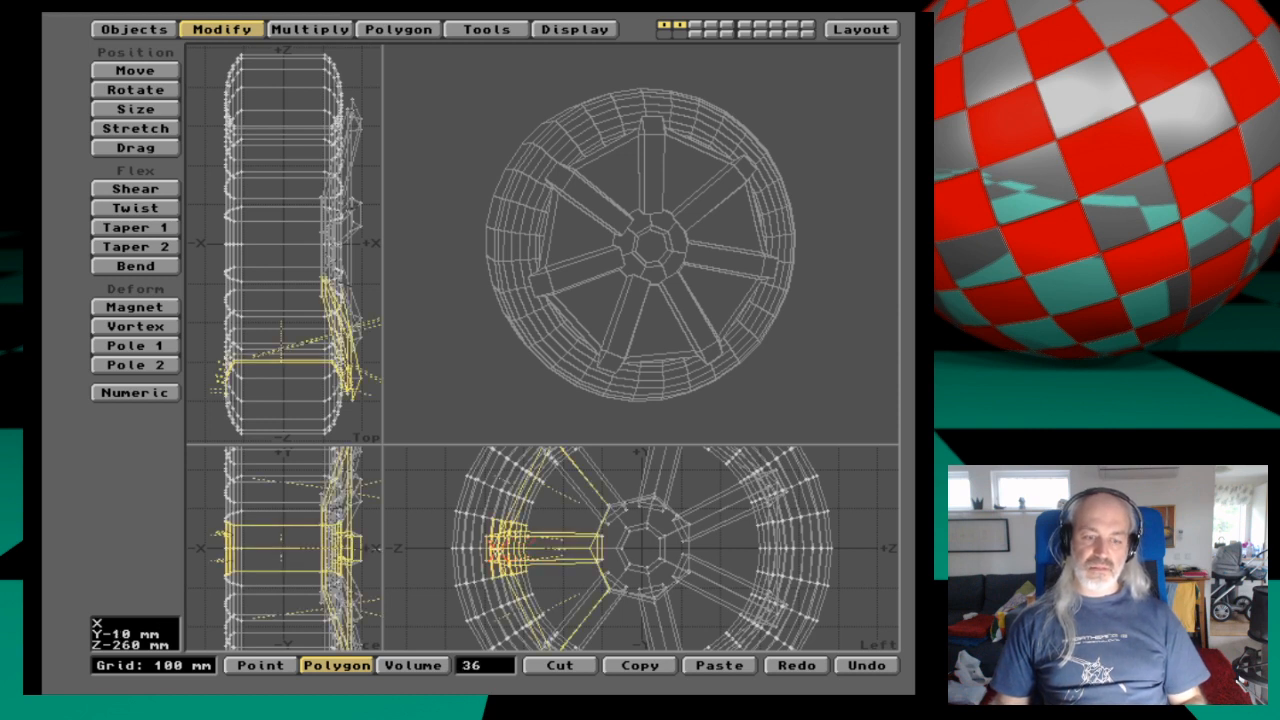
key("comma")
key("period")
key("period")
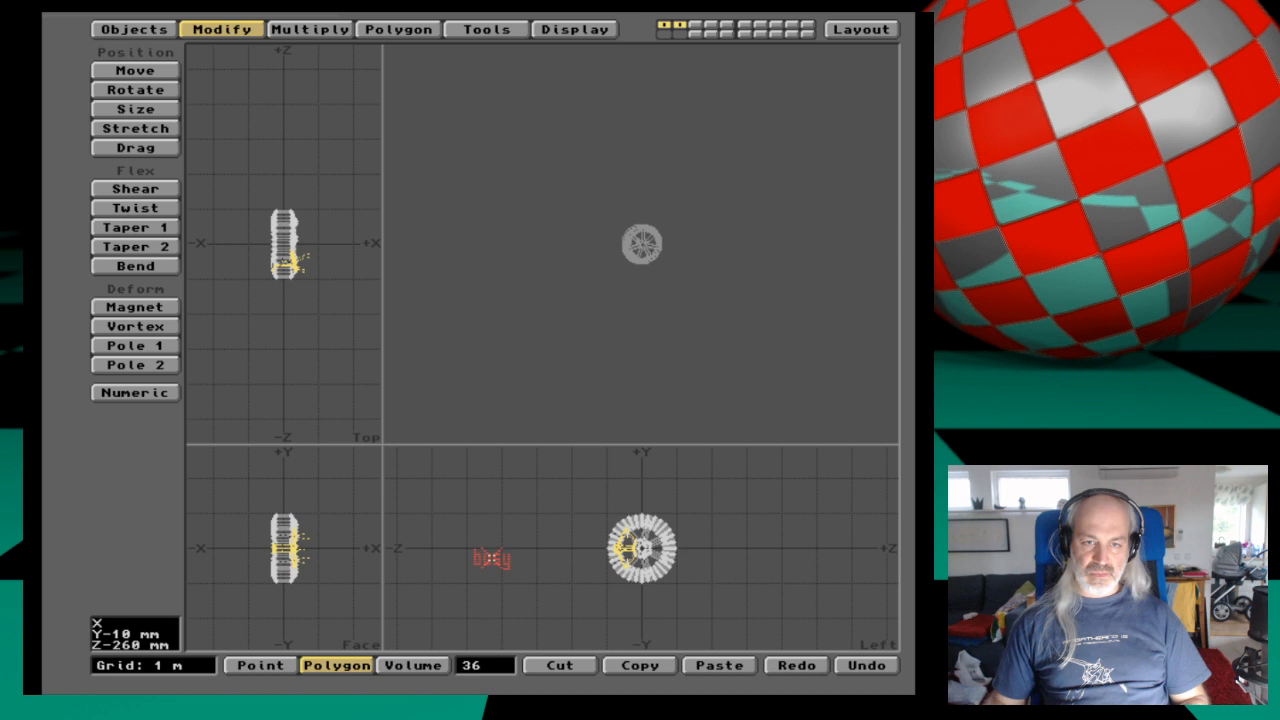
key("period")
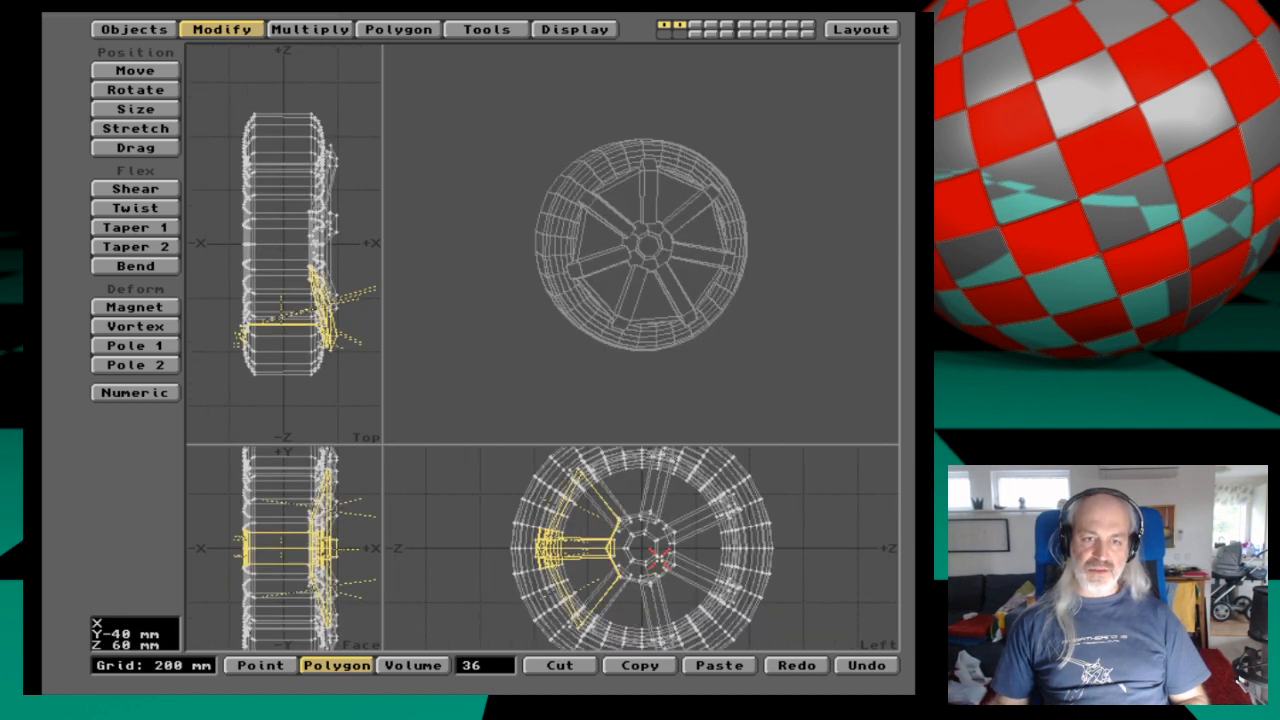
key("t")
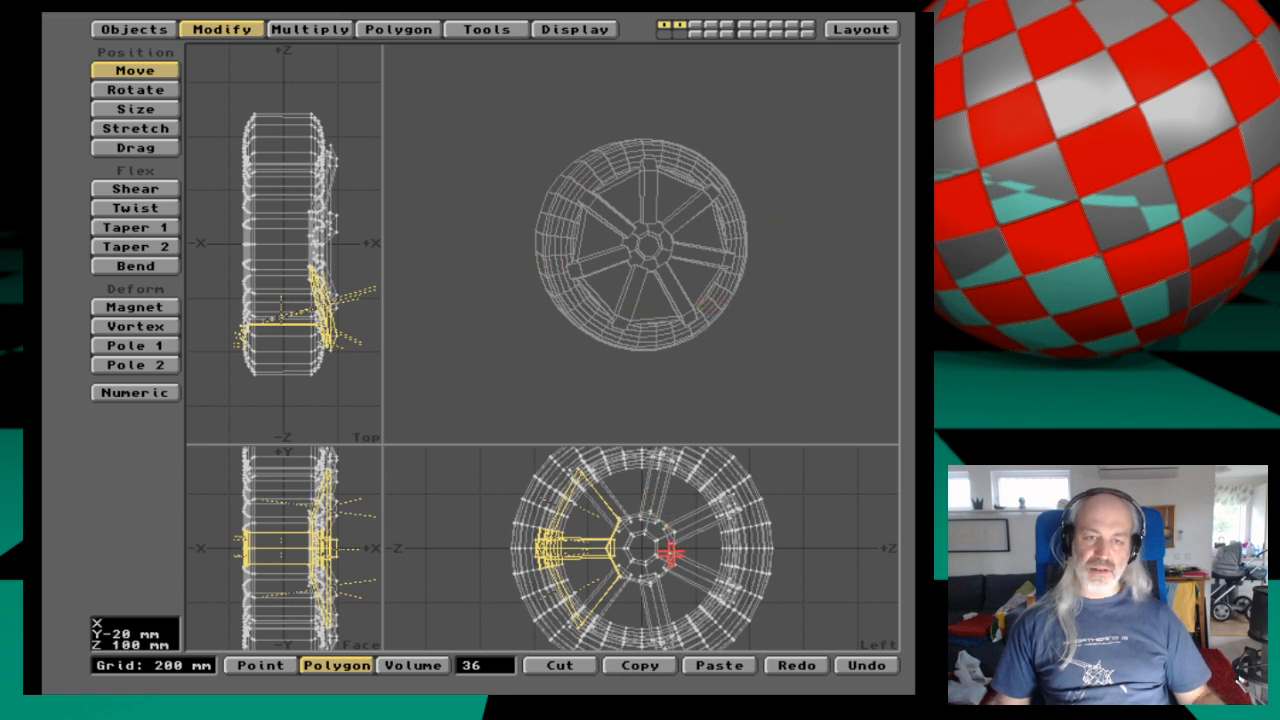
left_click_drag(670, 552, 653, 552)
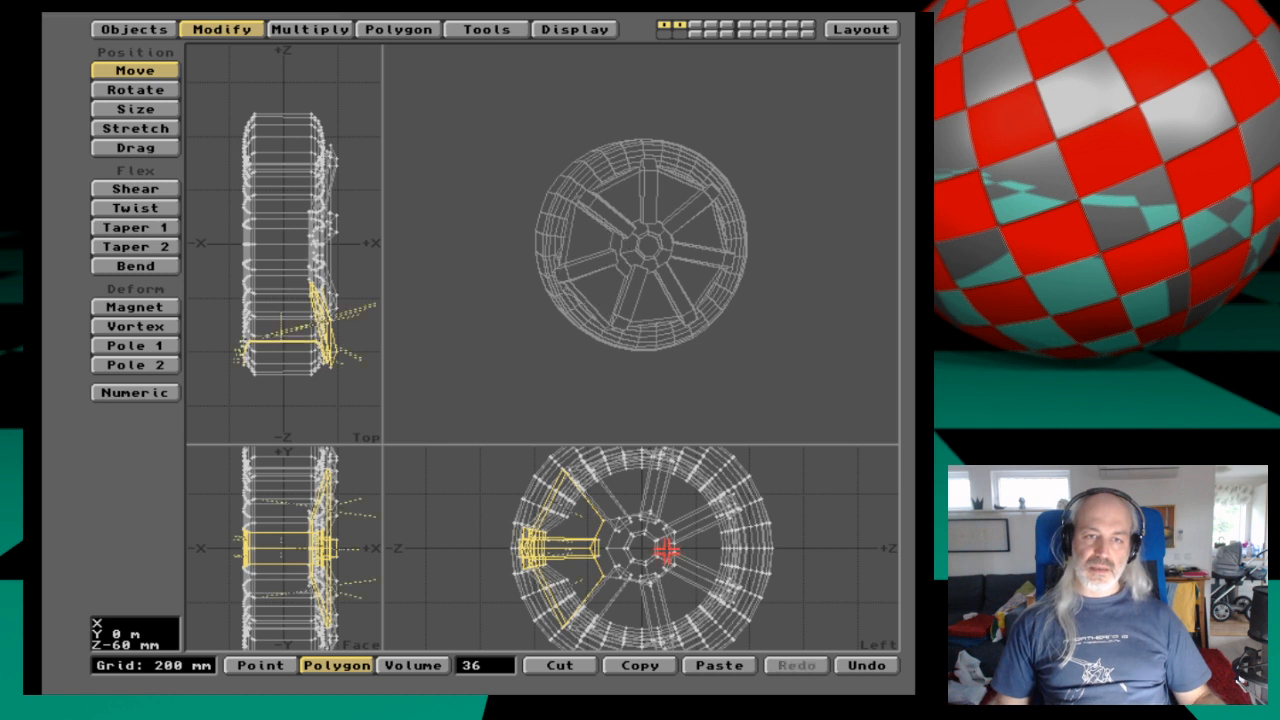
left_click_drag(291, 562, 319, 562)
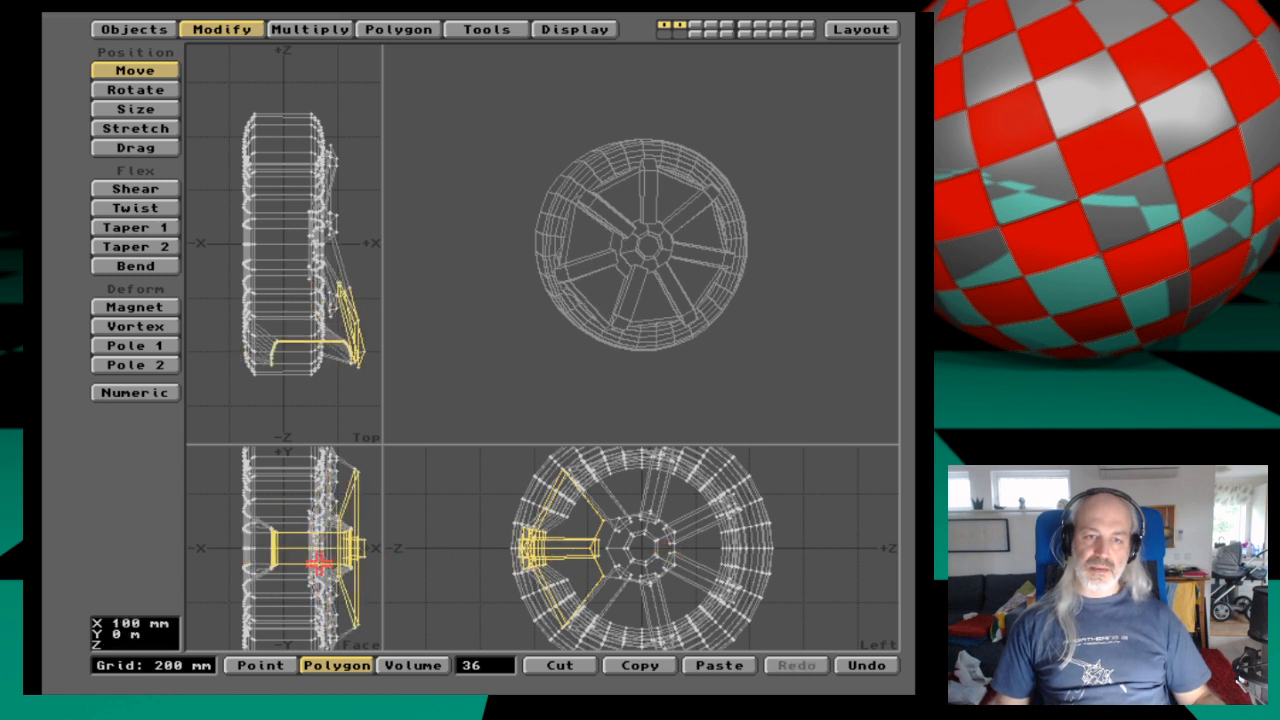
Turn the preview to examine how the moved polygons deform the combined tire and hub.
left_click_drag(677, 235, 711, 349)
left_click_drag(680, 234, 760, 295)
left_click_drag(689, 266, 697, 313)
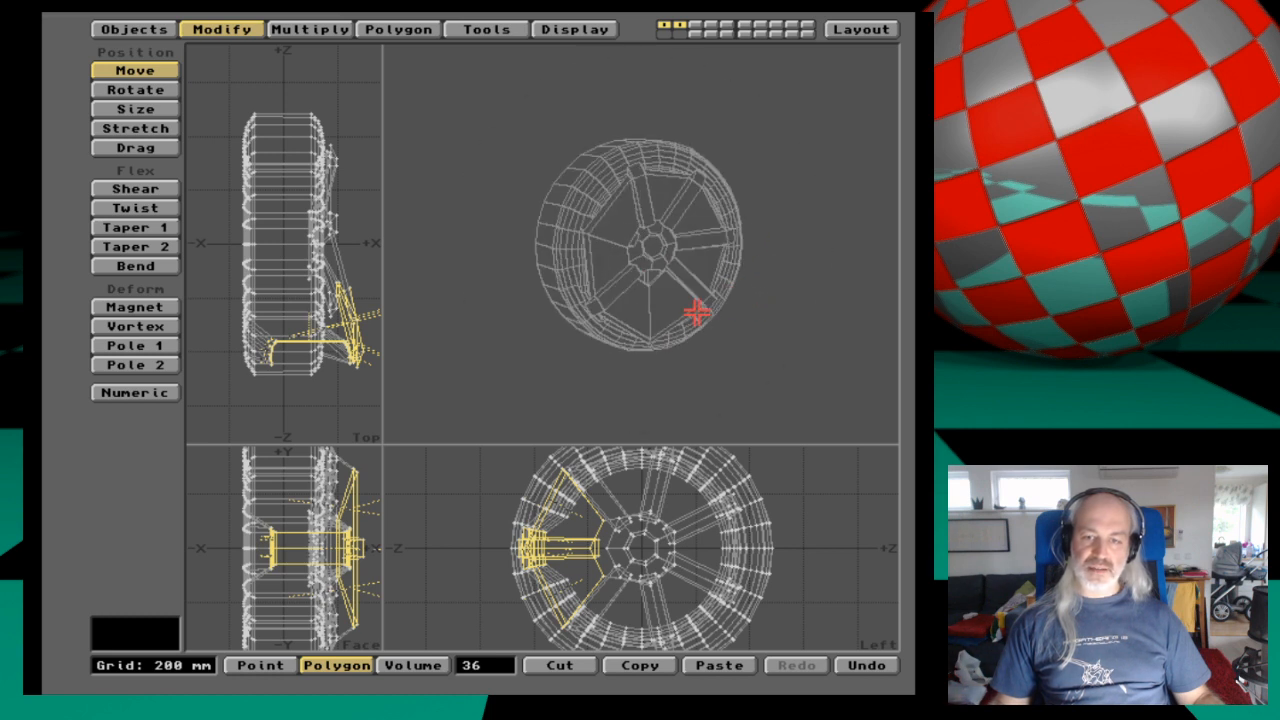
key("space")
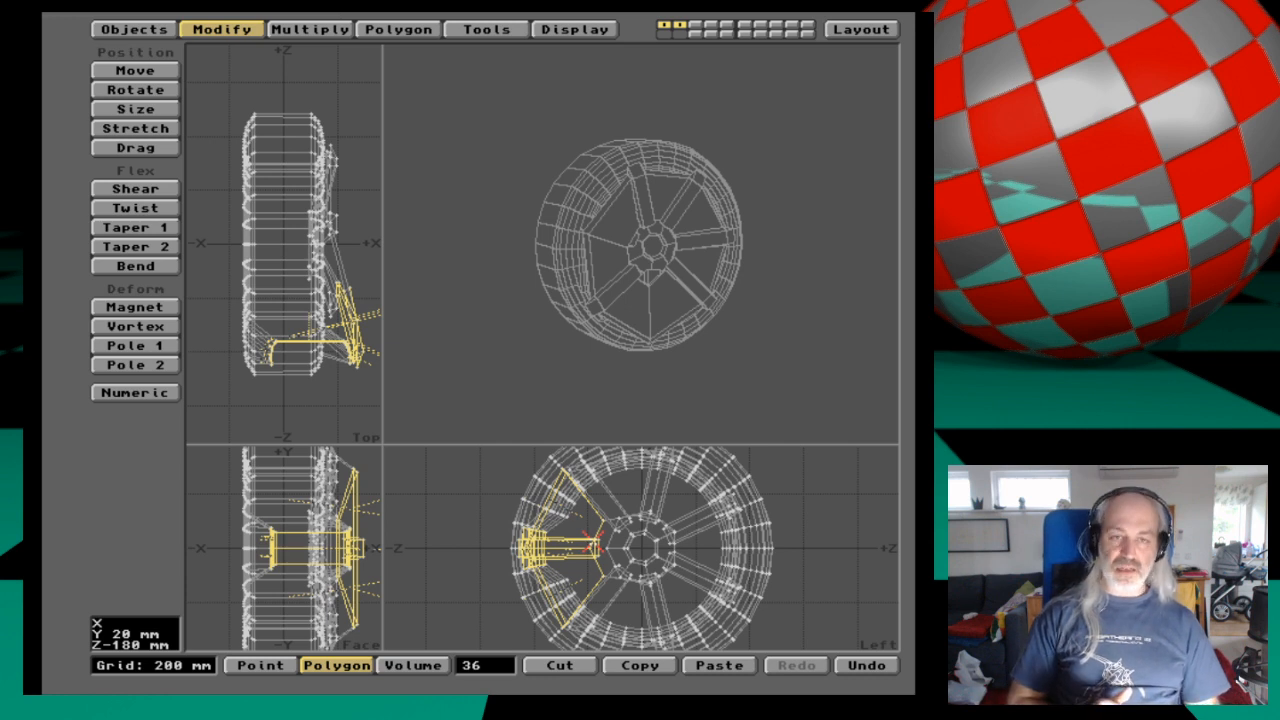
Clear the polygon selection and show layers 1 and 2 separately to examine the deformation of the tire and hub.
key("2")
key("slash")
key("1")
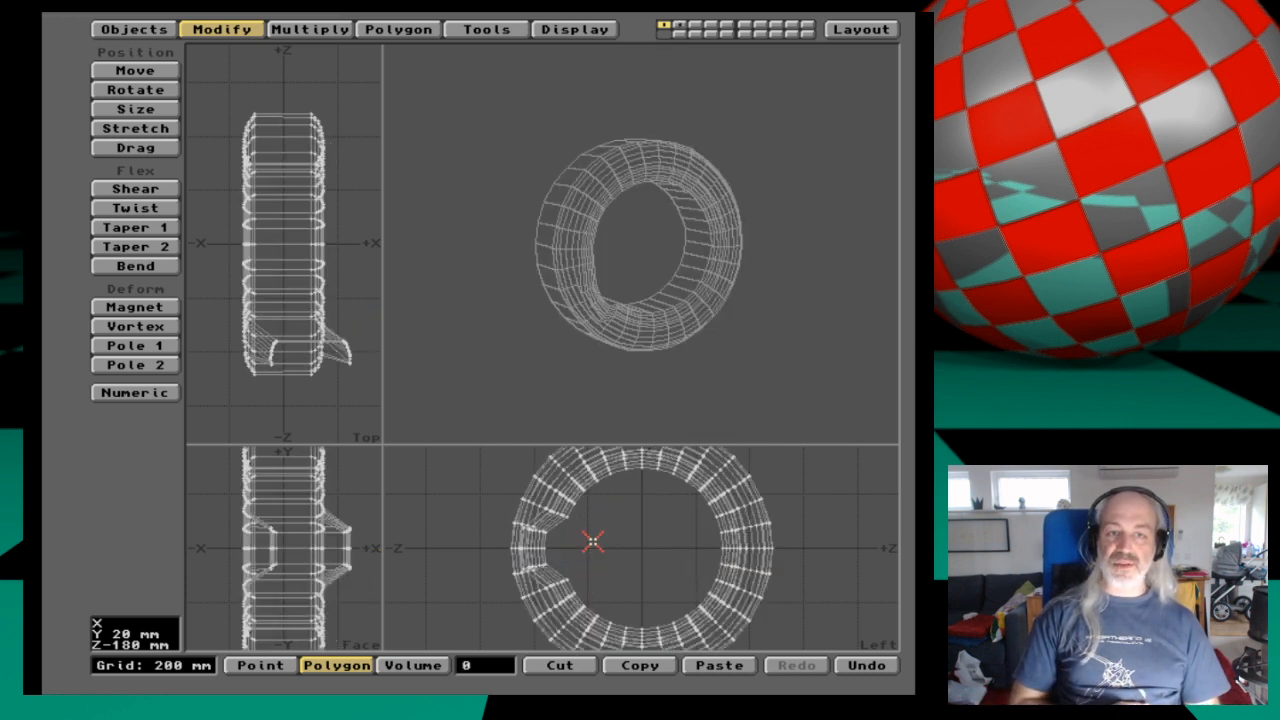
key("2")
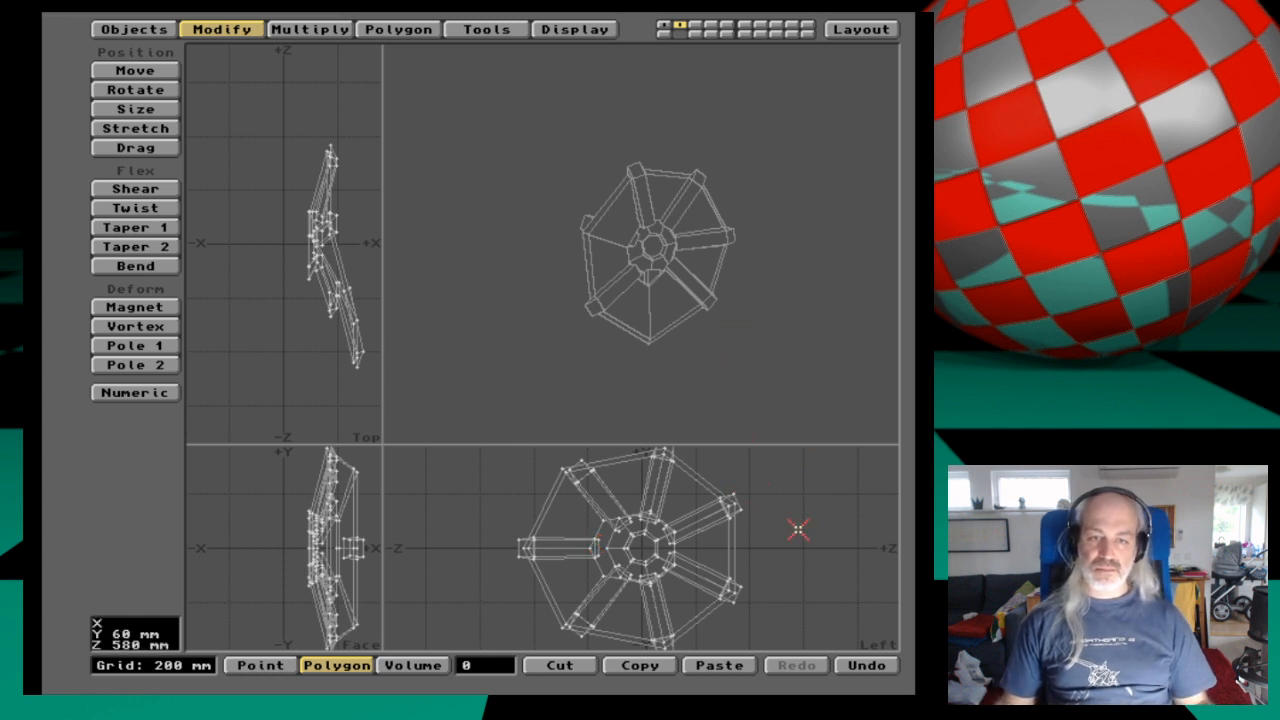
Enlarge the Top and Face views and begin a new project, clearing only the object data.
left_click_drag(383, 444, 509, 349)
key("ctrl+n")
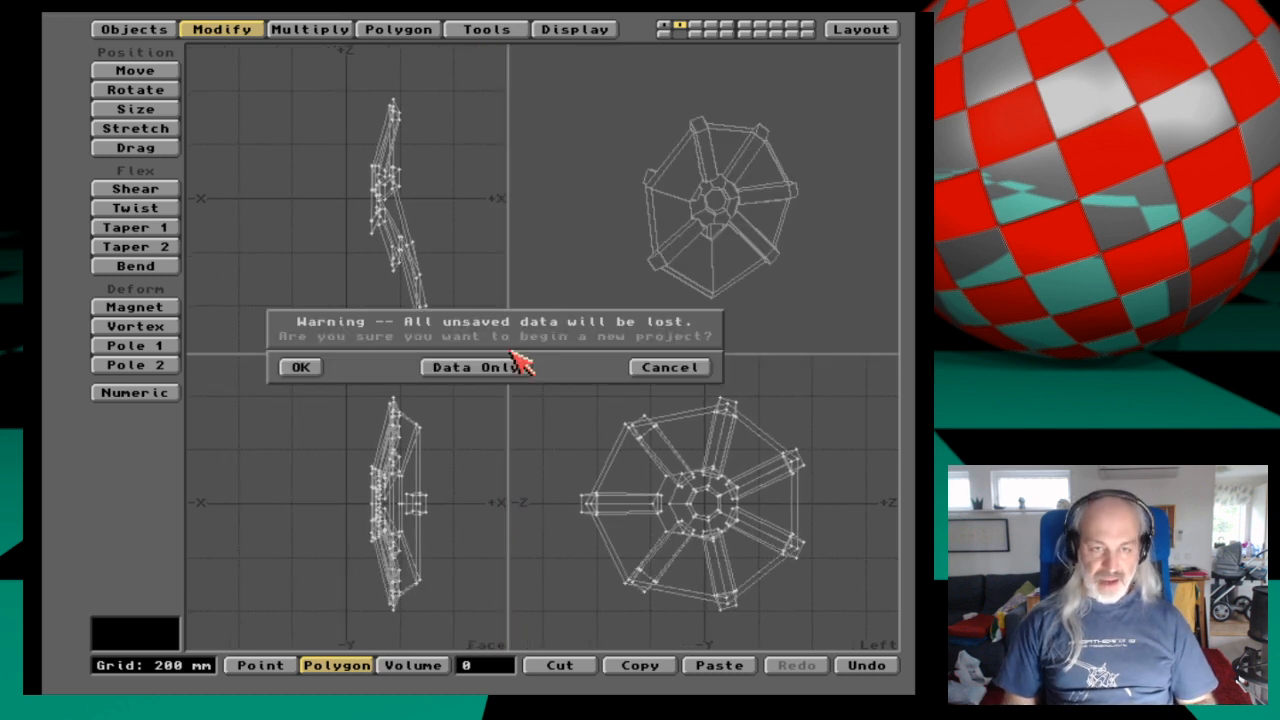
left_click(512, 368)
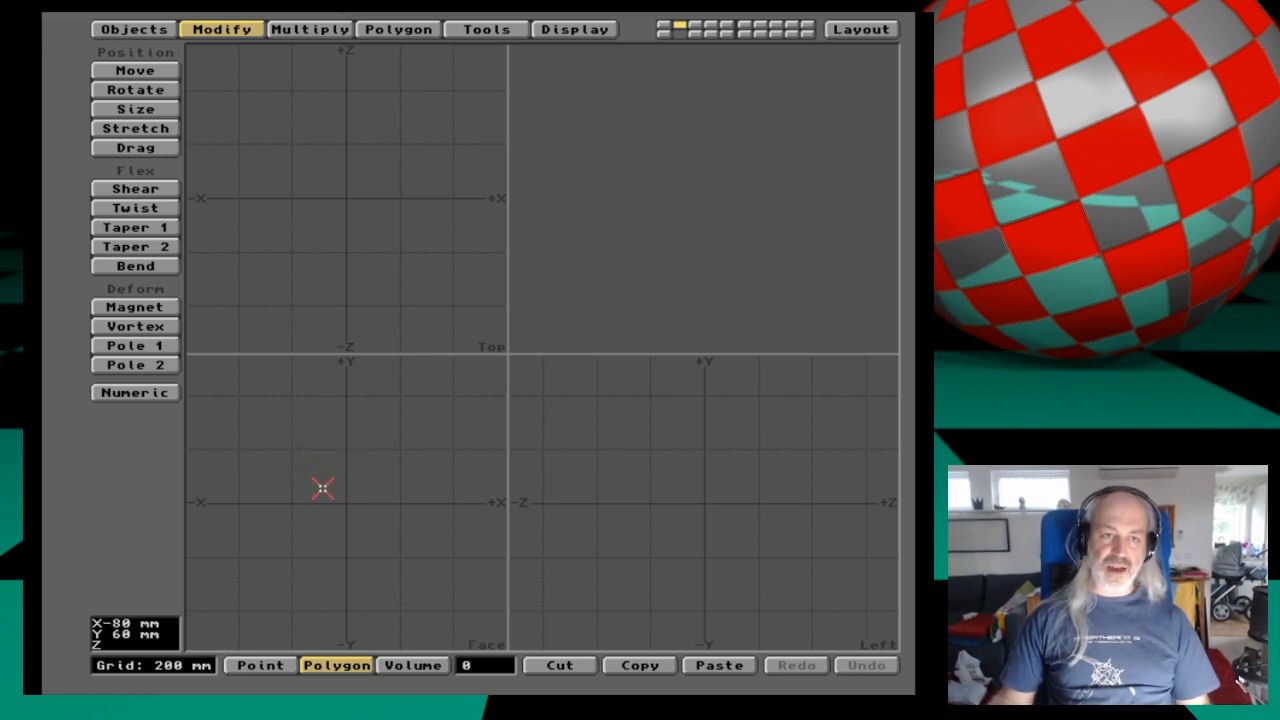
Set the Amiga pixel-art image as the Z-axis backdrop image.
left_click(134, 29)
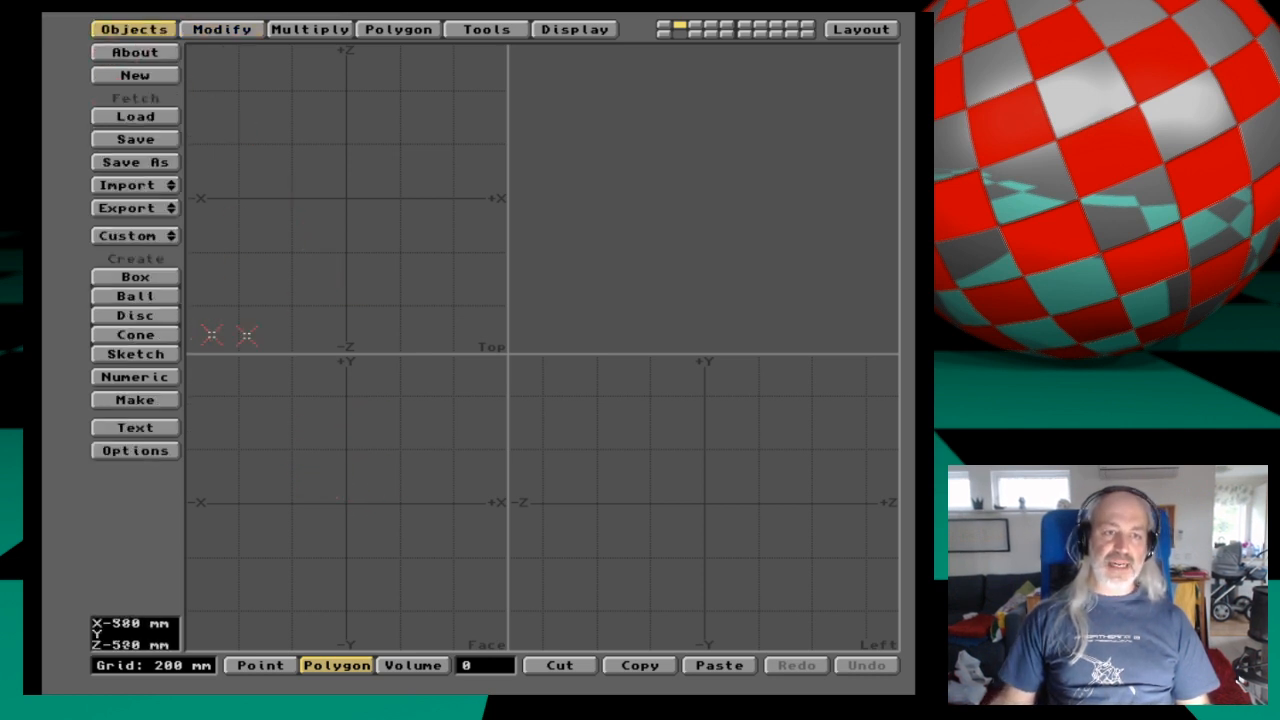
left_click(574, 29)
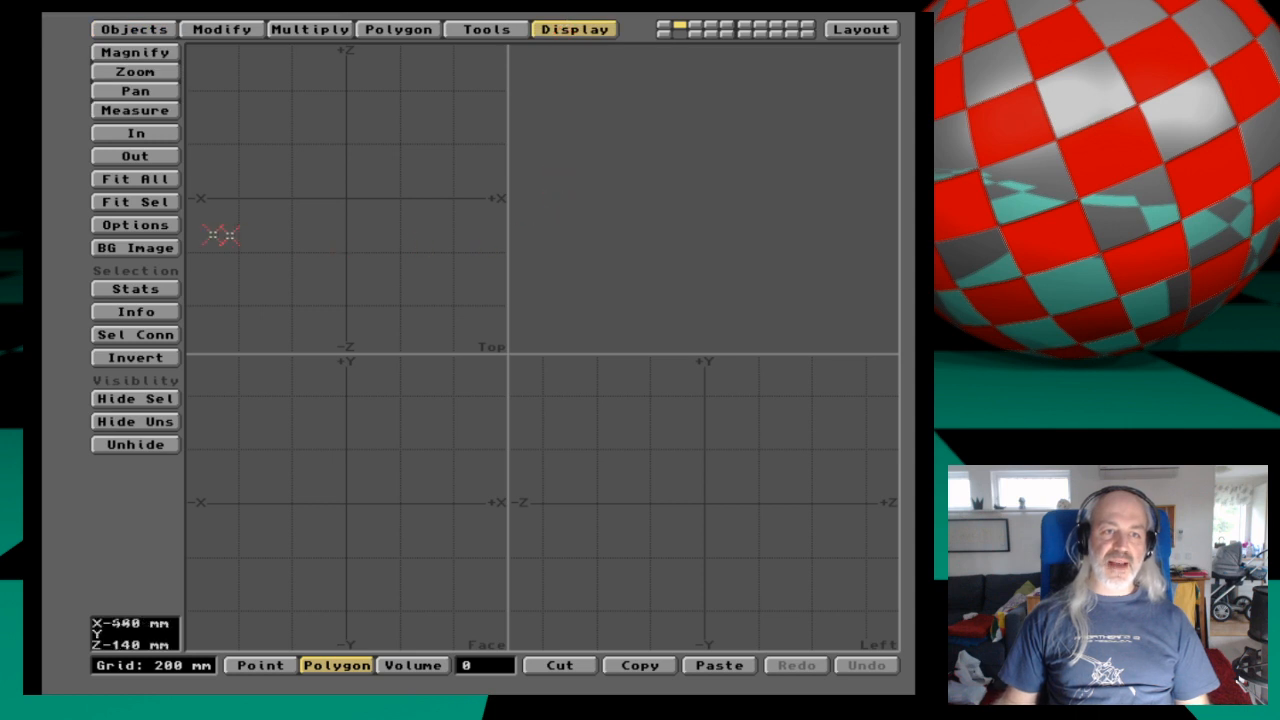
left_click(150, 247)
left_click(522, 283)
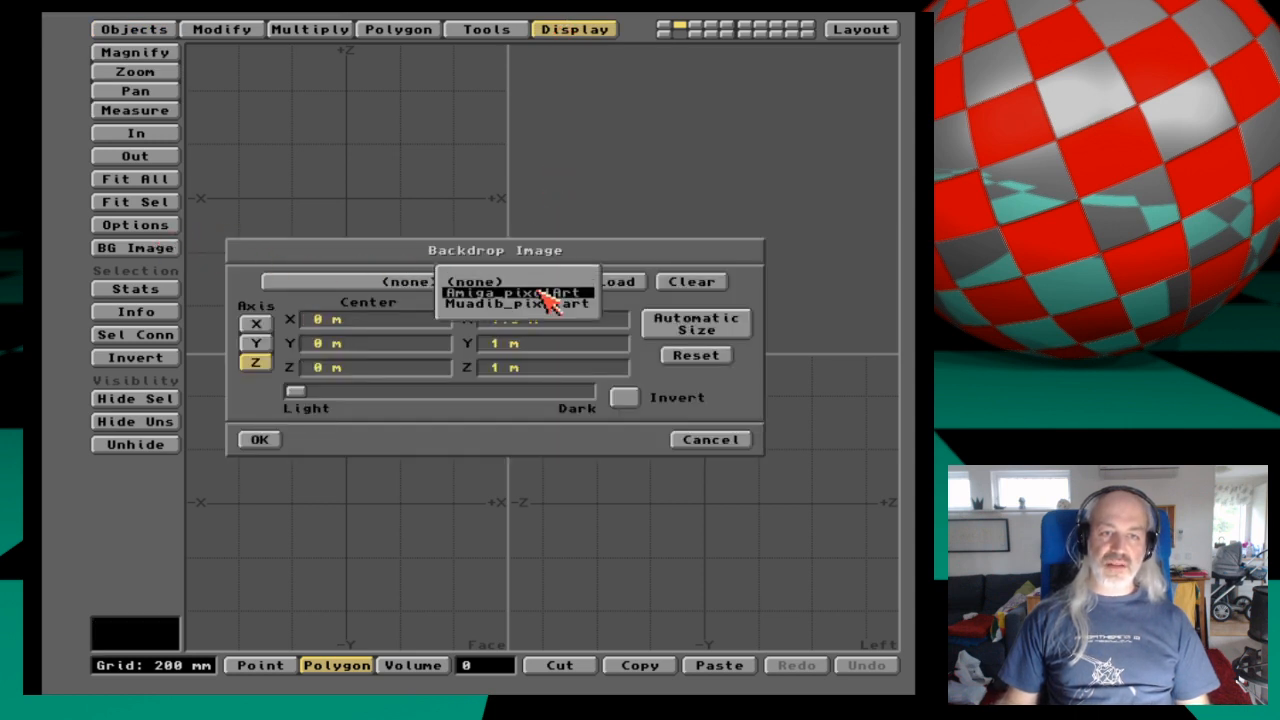
left_click(530, 292)
left_click(277, 440)
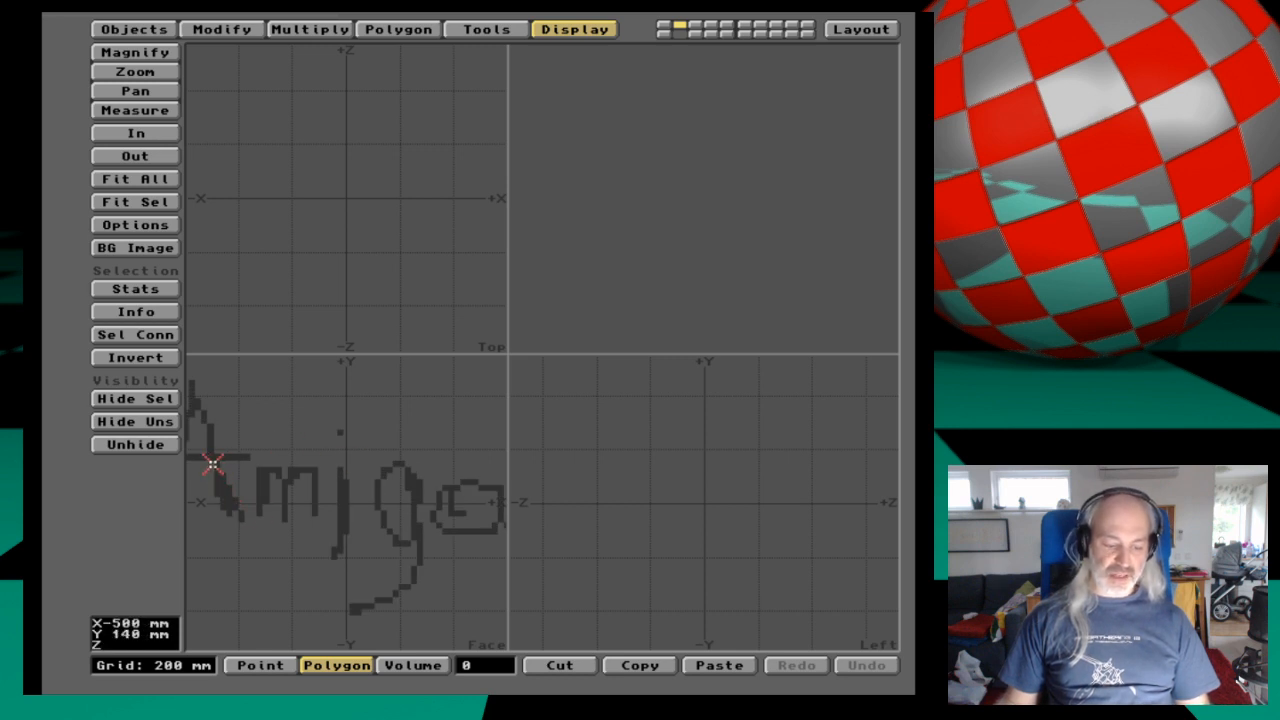
Sketch a closed freehand curve around the left stem of the backdrop's letter m in the Face view, extending above the stem.
left_click_drag(211, 463, 239, 474, "alt")
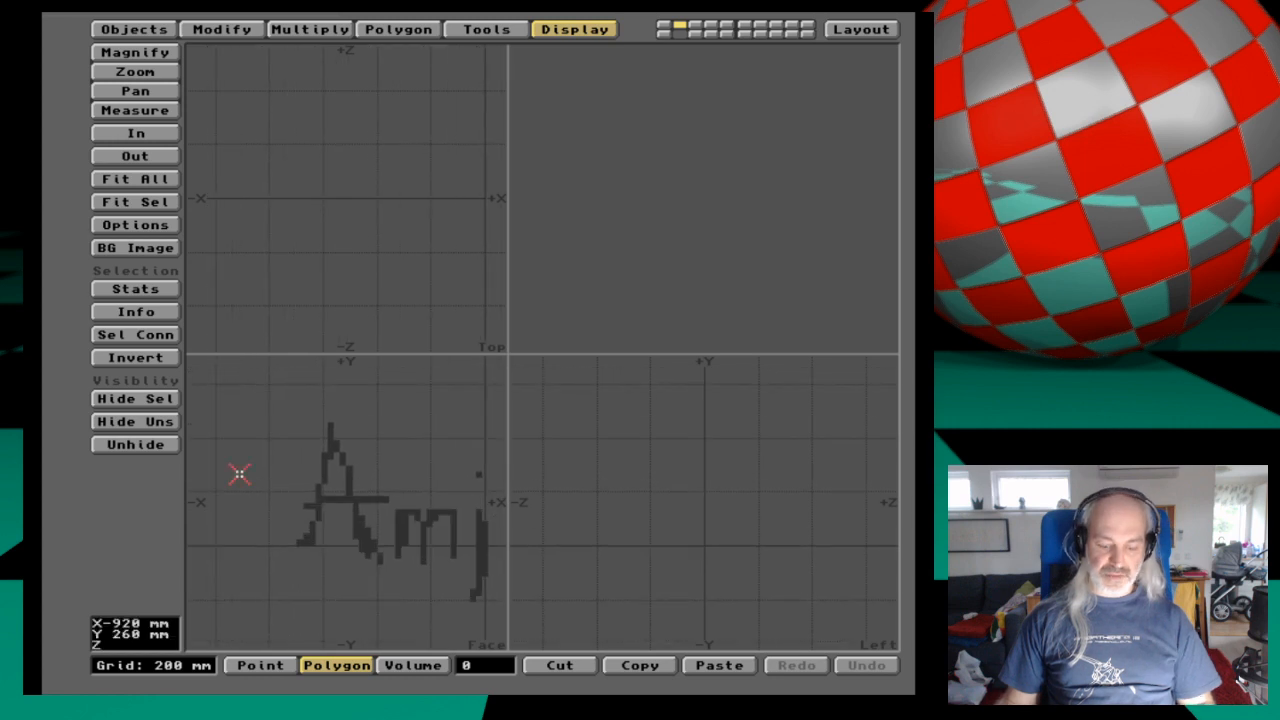
key("period")
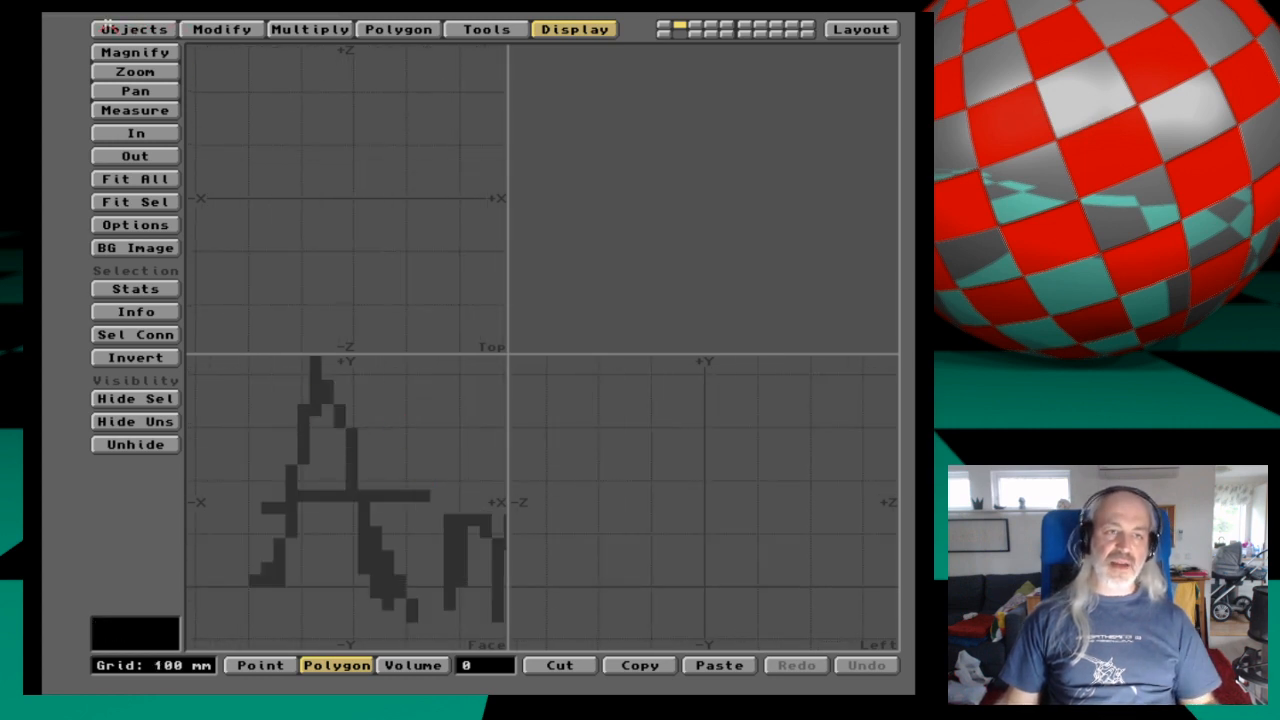
key("F1")
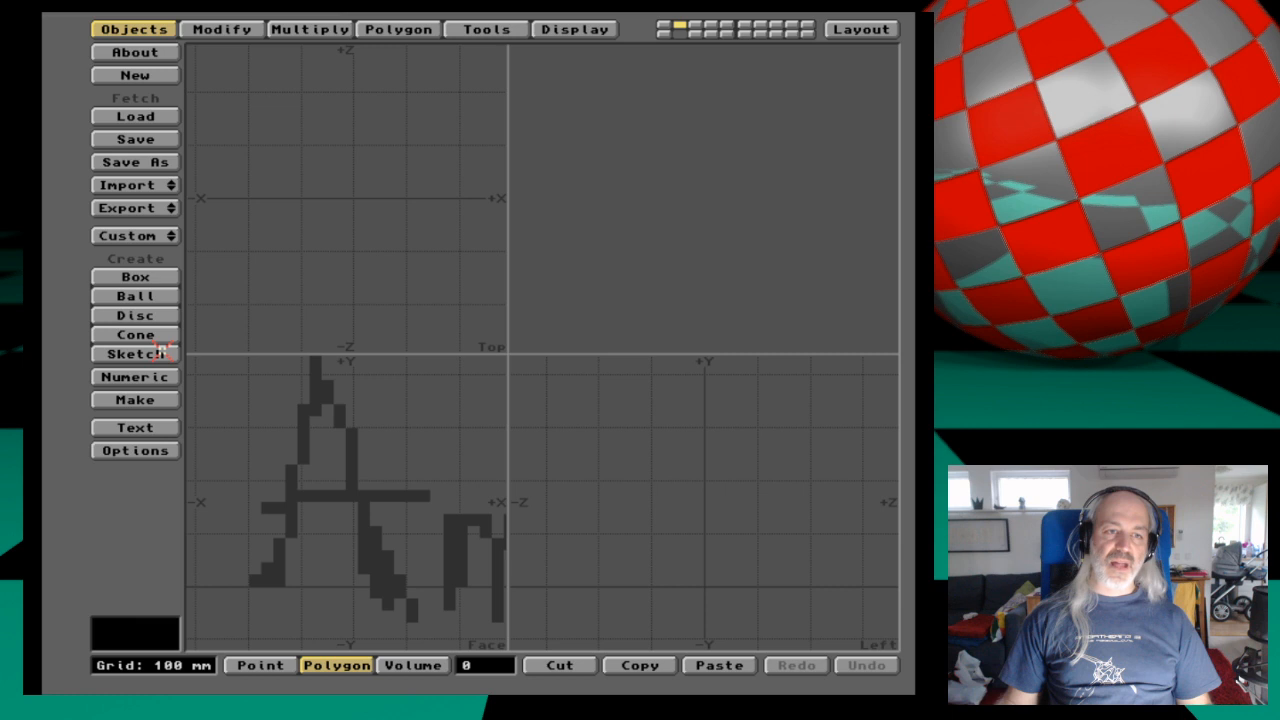
left_click(161, 350)
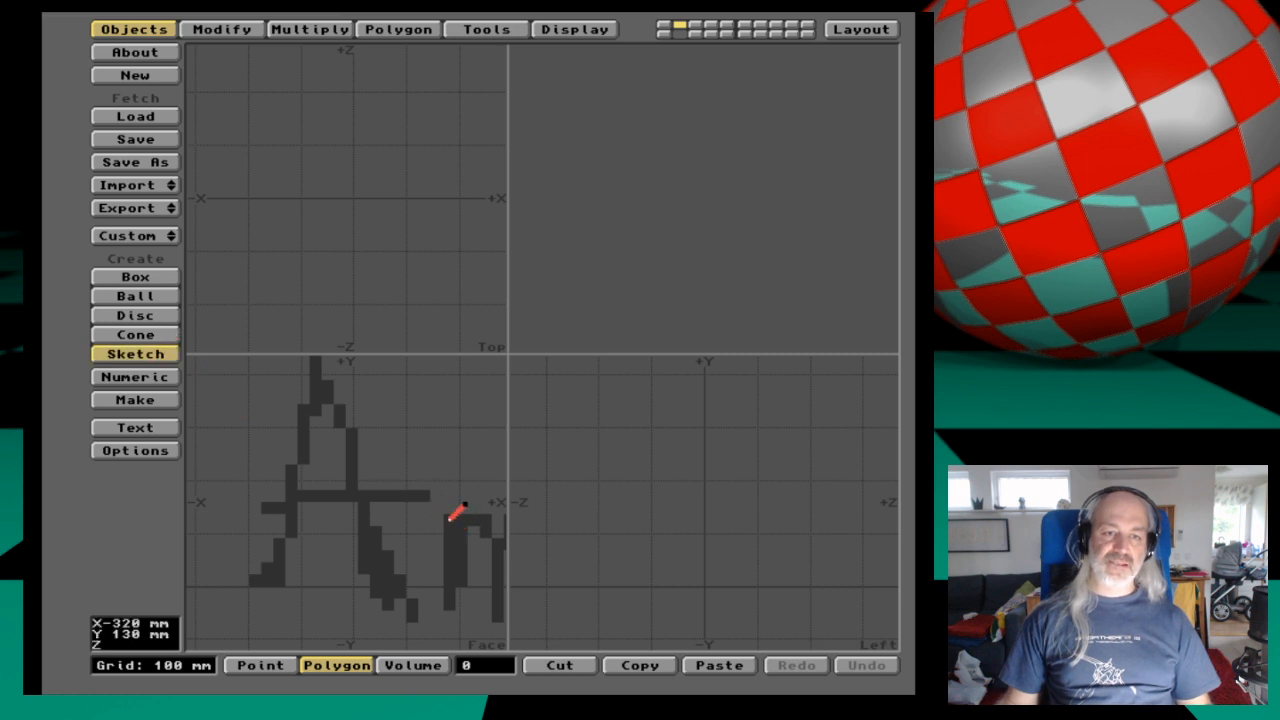
mouse_move(448, 514)
left_mouse_down()
mouse_move(445, 606)
mouse_move(466, 588)
mouse_move(461, 467)
mouse_move(468, 485)
mouse_move(446, 512)
left_mouse_up()
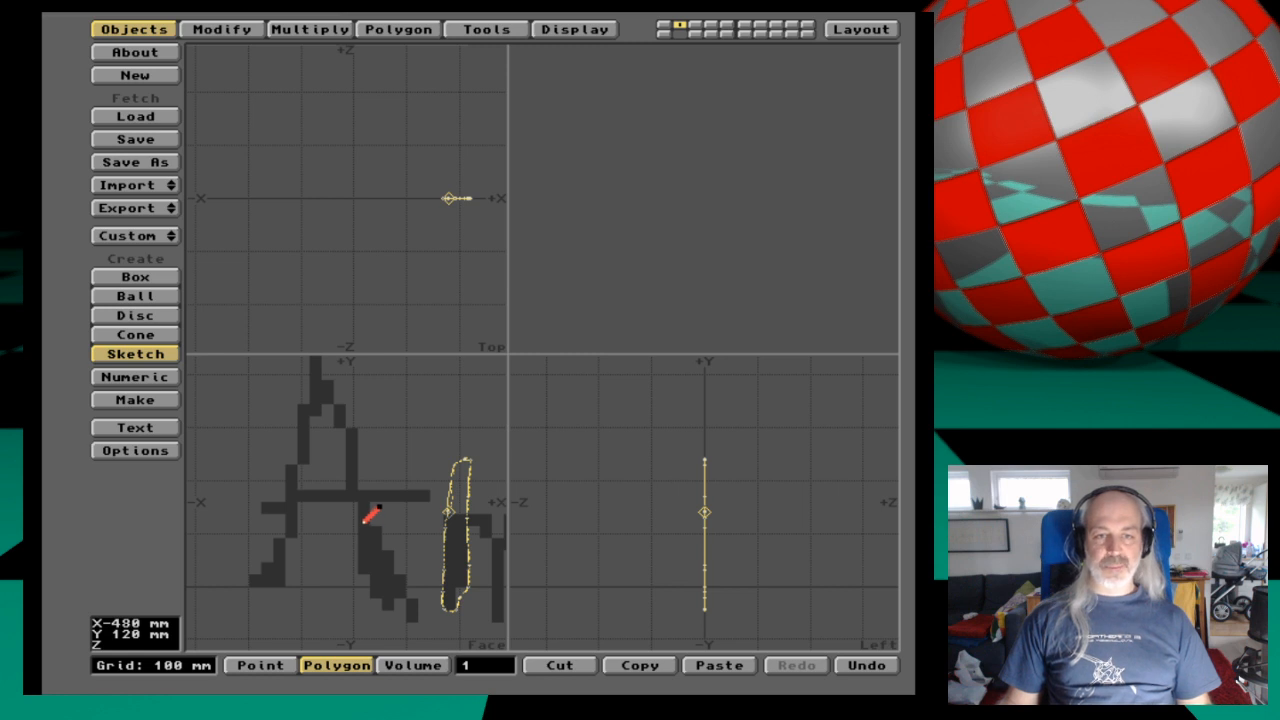
key("g")
key("period")
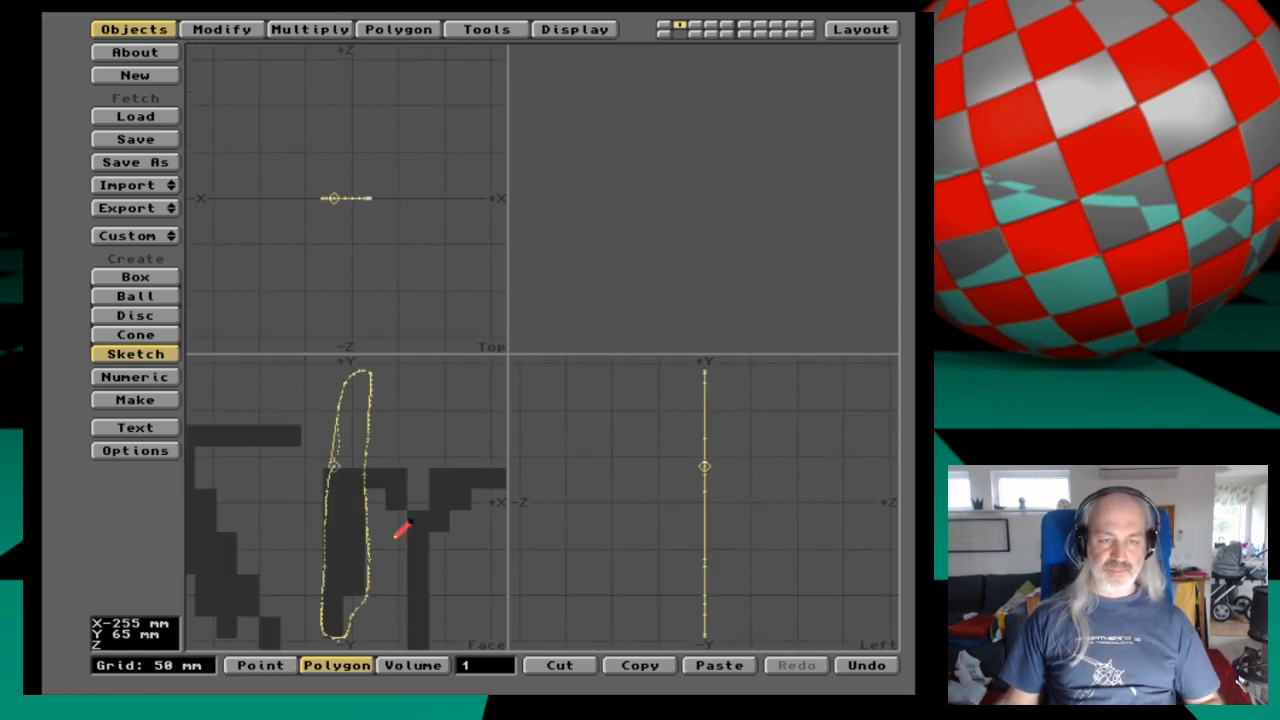
key("space")
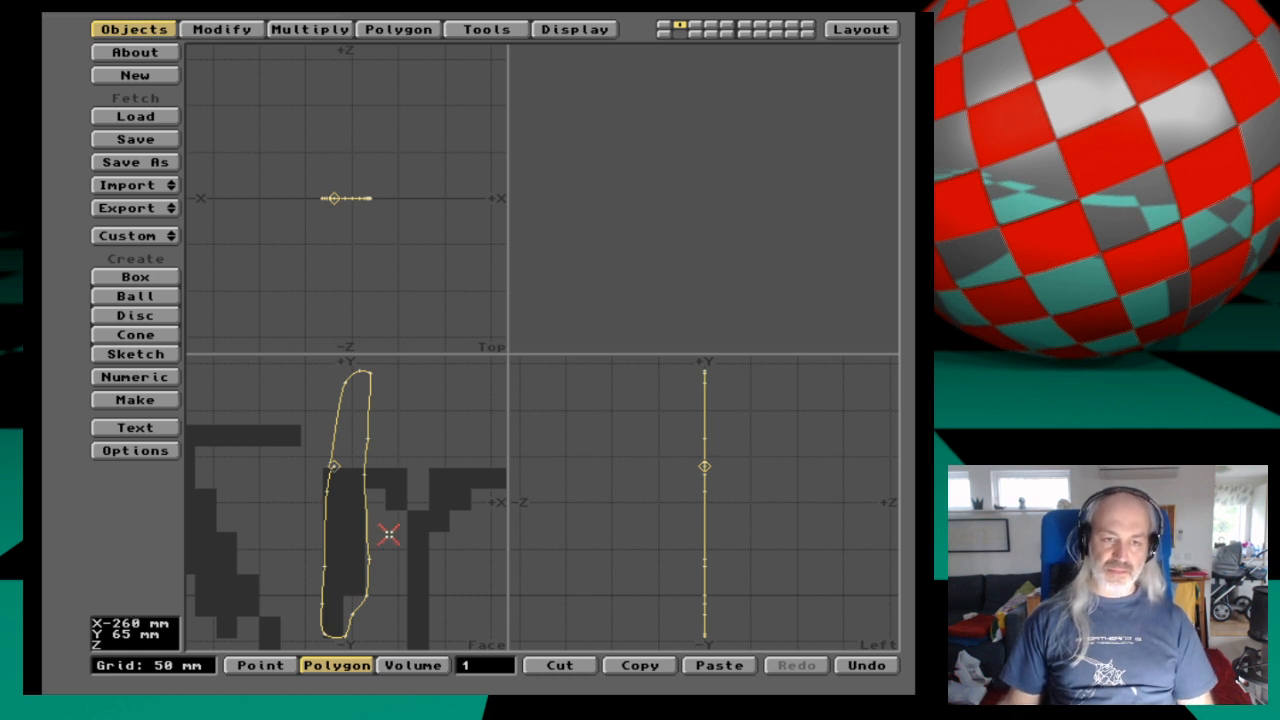
Remove the sketched curve but keep its points, and make a polygon from the points selected in order around the outline.
key("Delete")
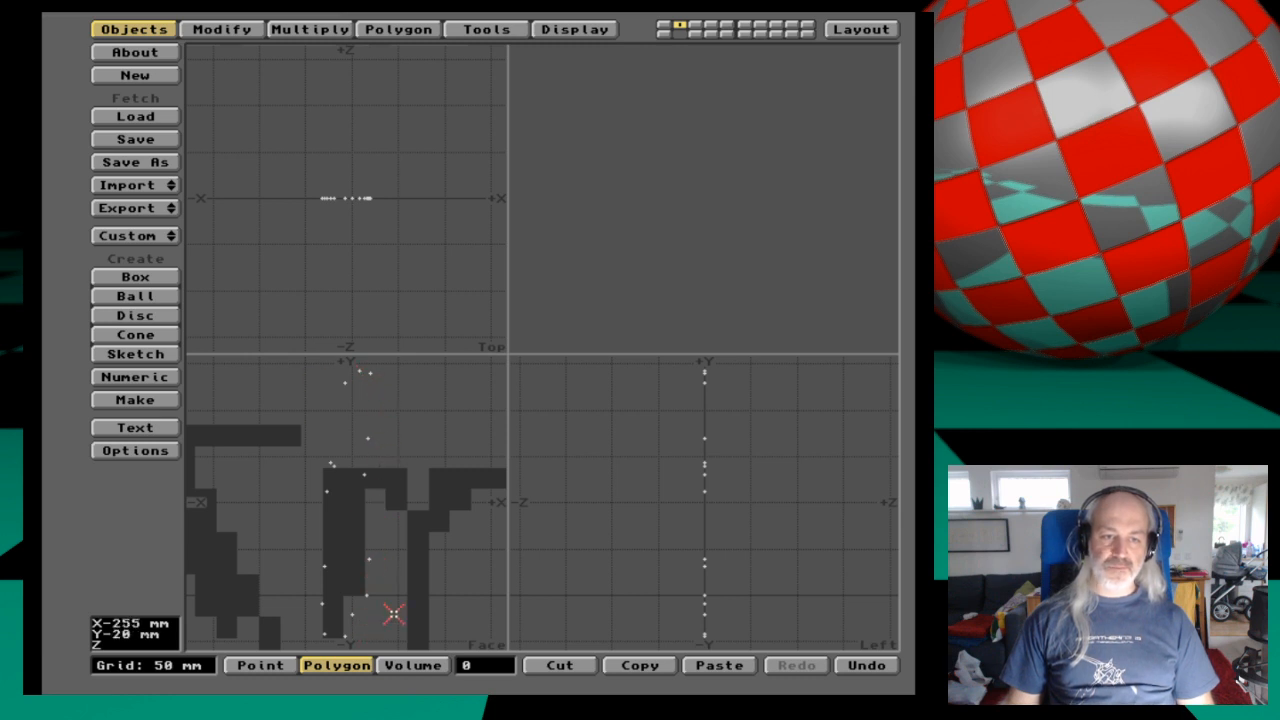
left_click(262, 662)
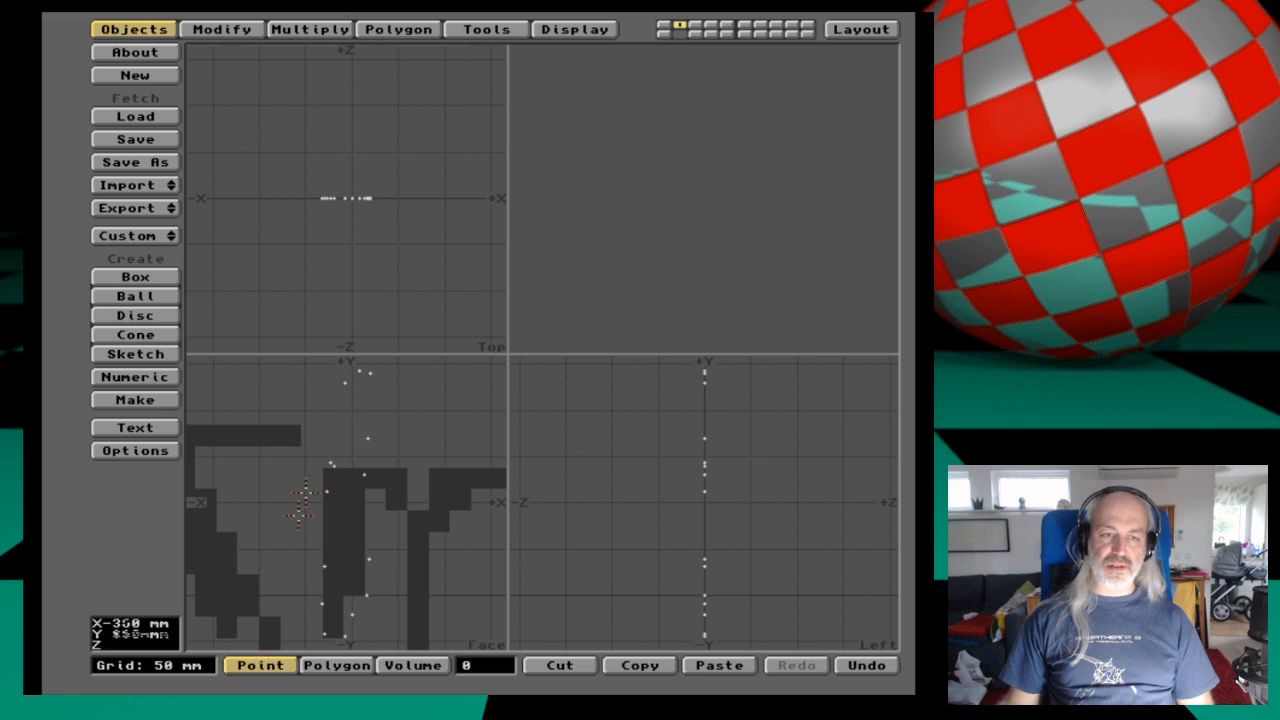
left_click_drag(335, 386, 372, 372)
mouse_move(371, 431)
left_mouse_down()
mouse_move(368, 594)
mouse_move(330, 635)
mouse_move(330, 460)
left_mouse_up()
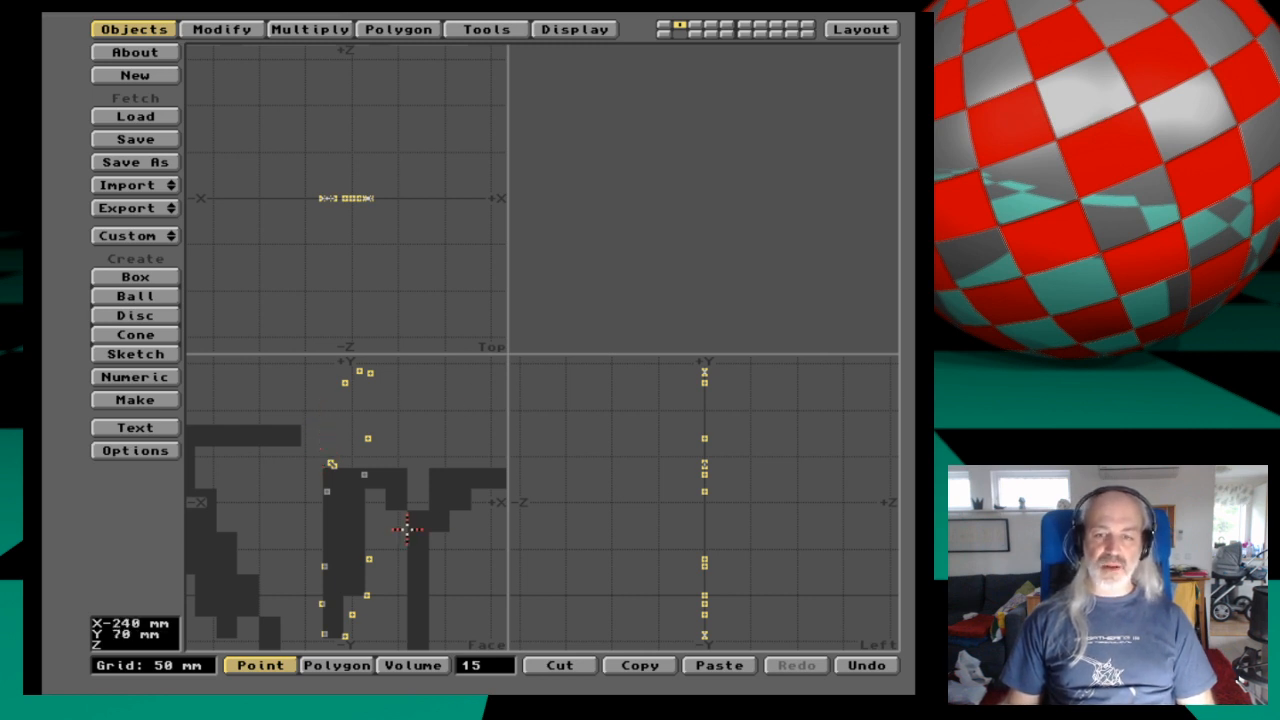
key("p")
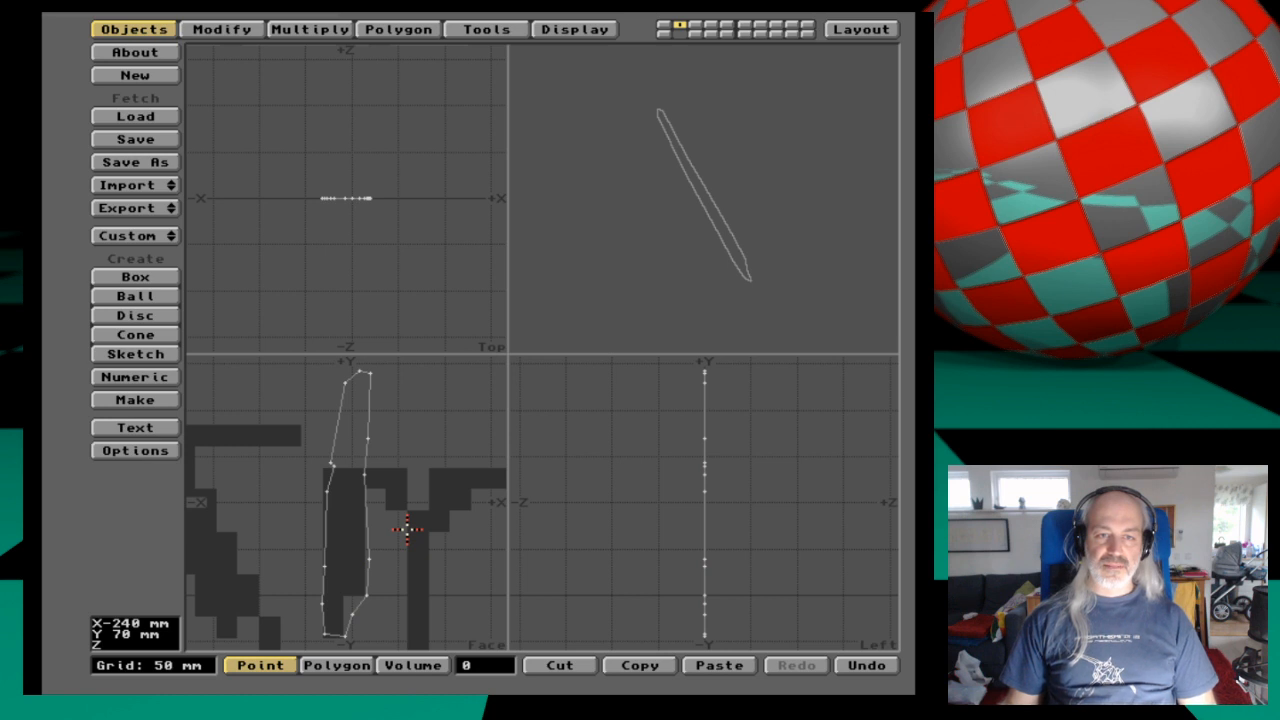
left_click_drag(646, 229, 701, 206)
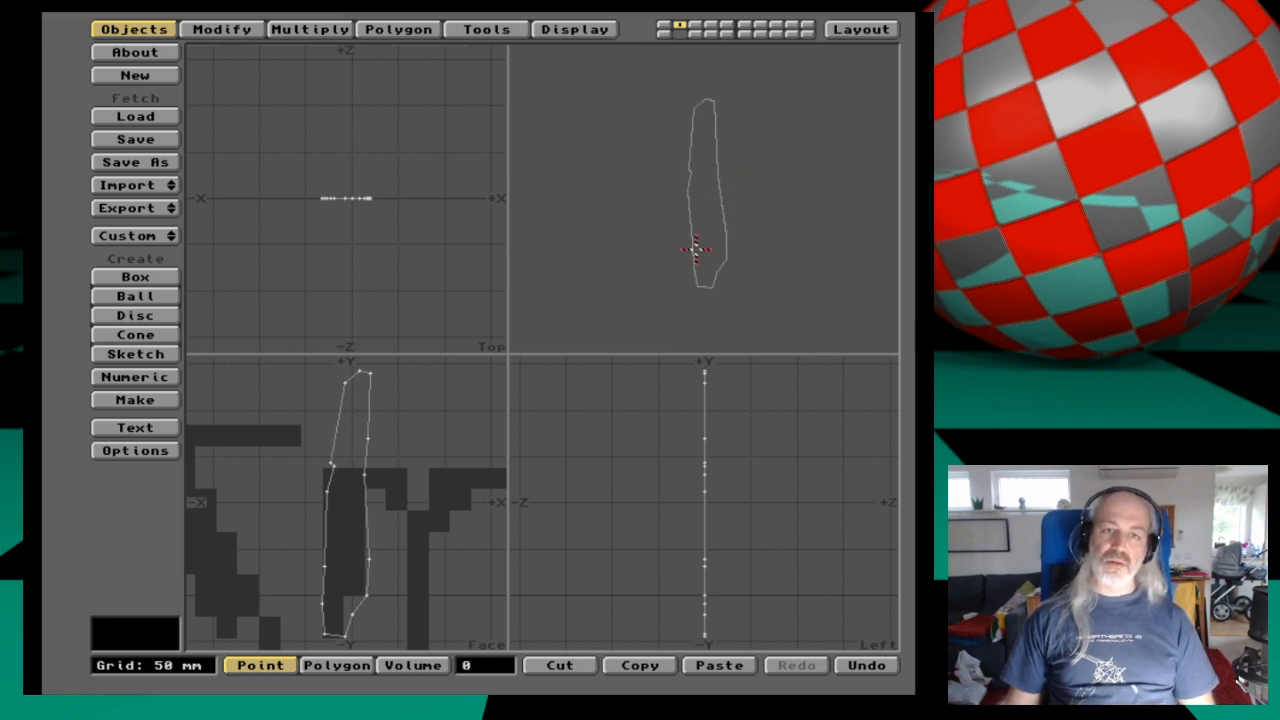
left_click(400, 29)
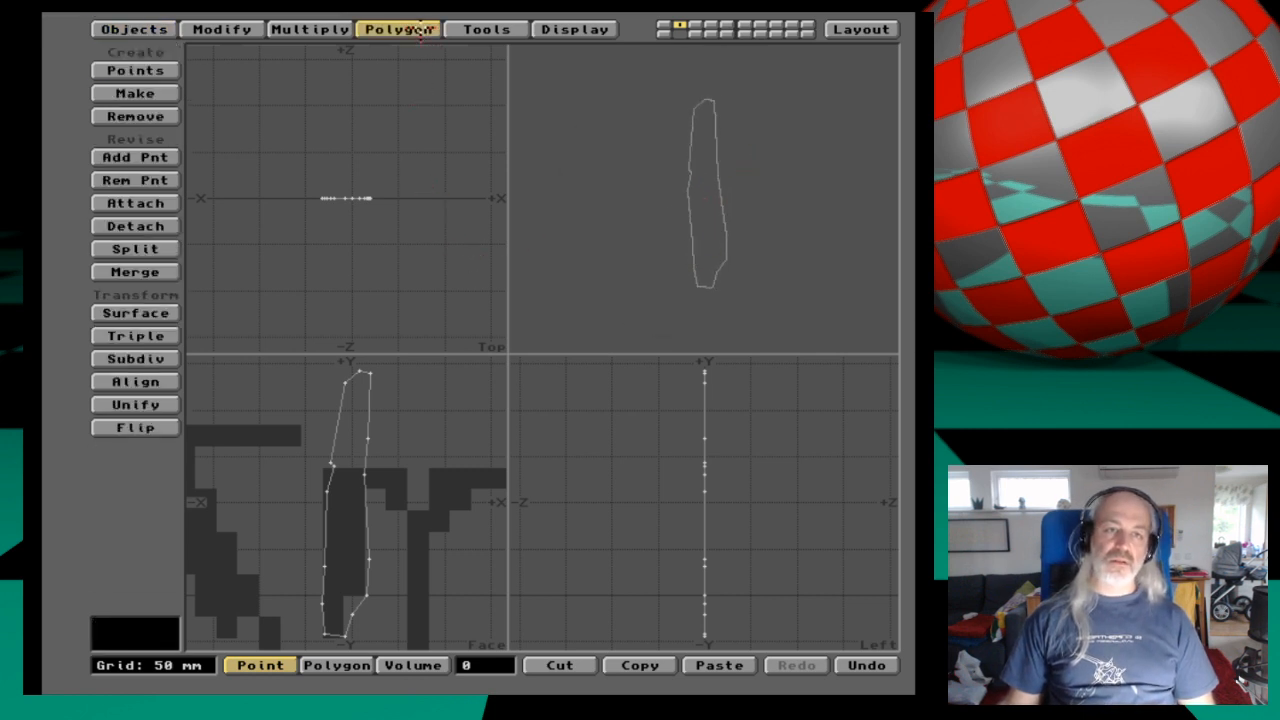
left_click(137, 29)
left_click(435, 29)
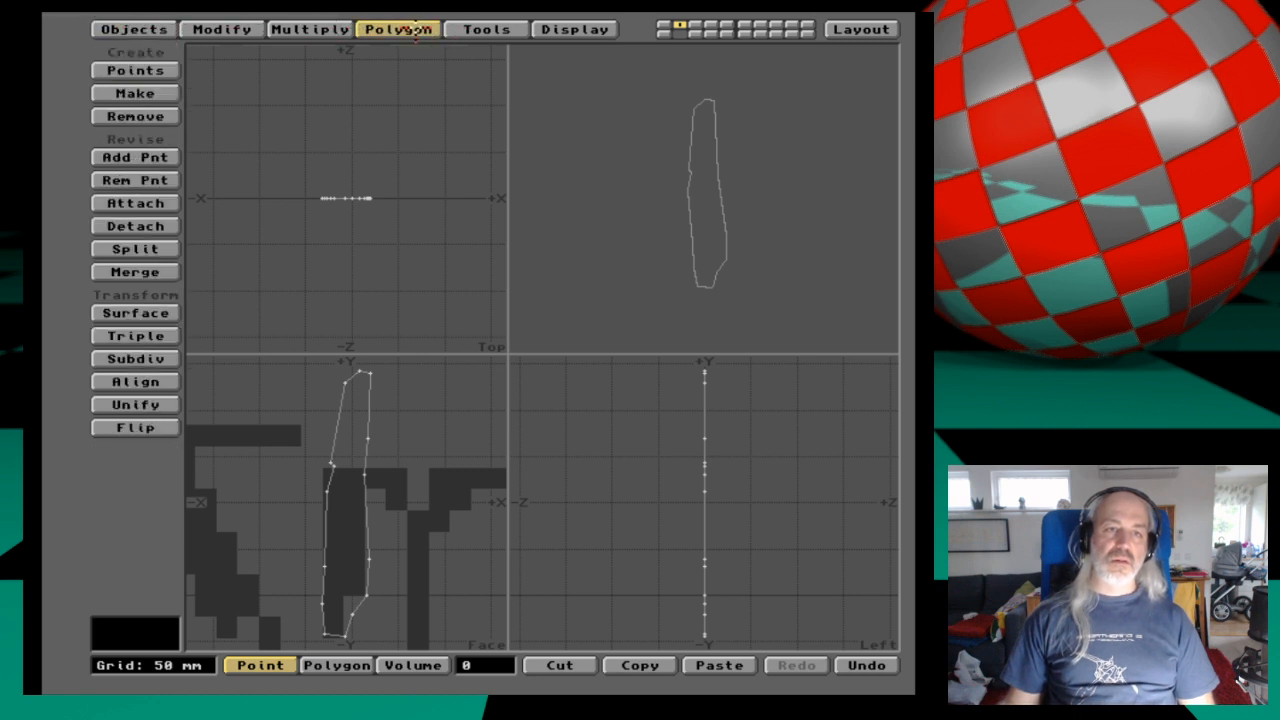
left_click(127, 30)
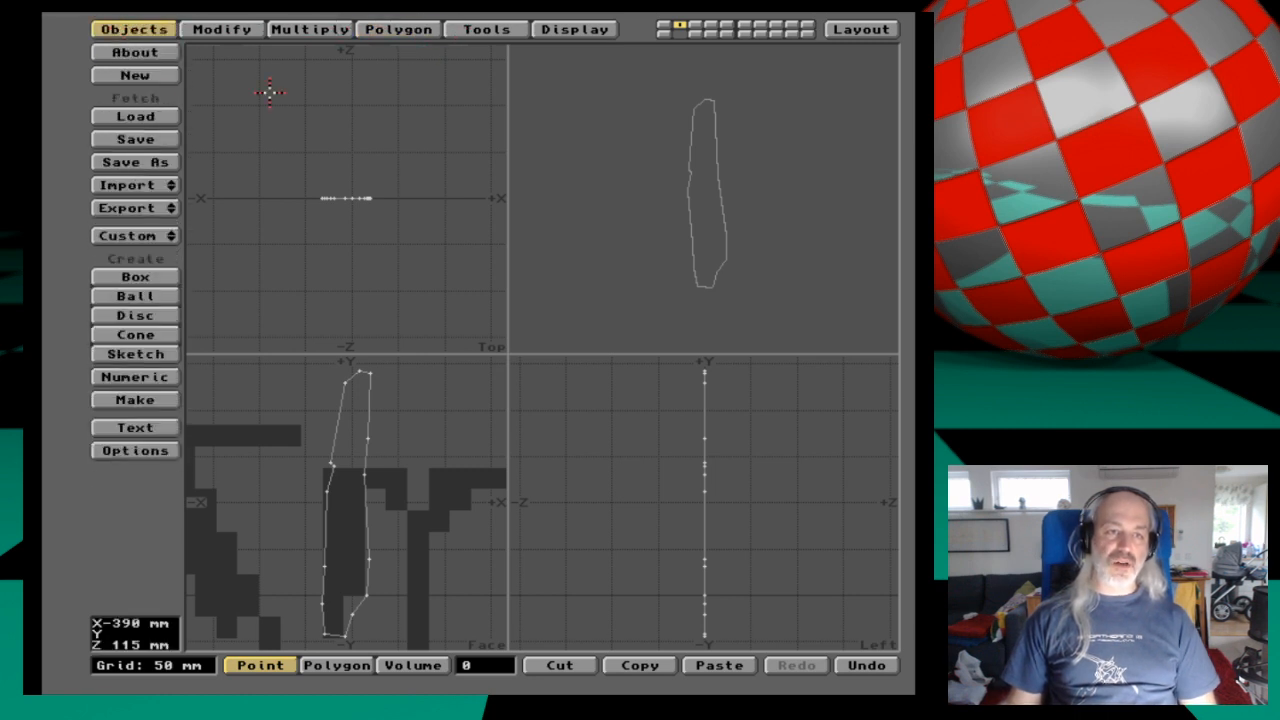
left_click(150, 350)
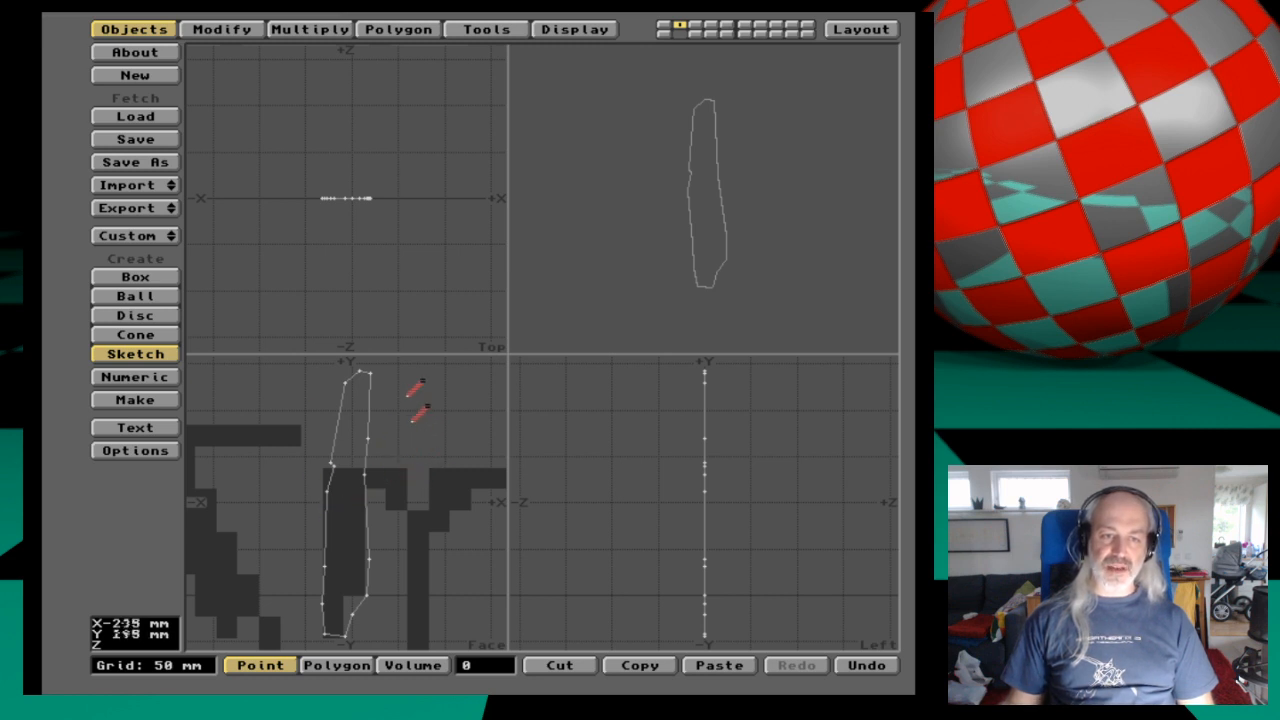
key("space")
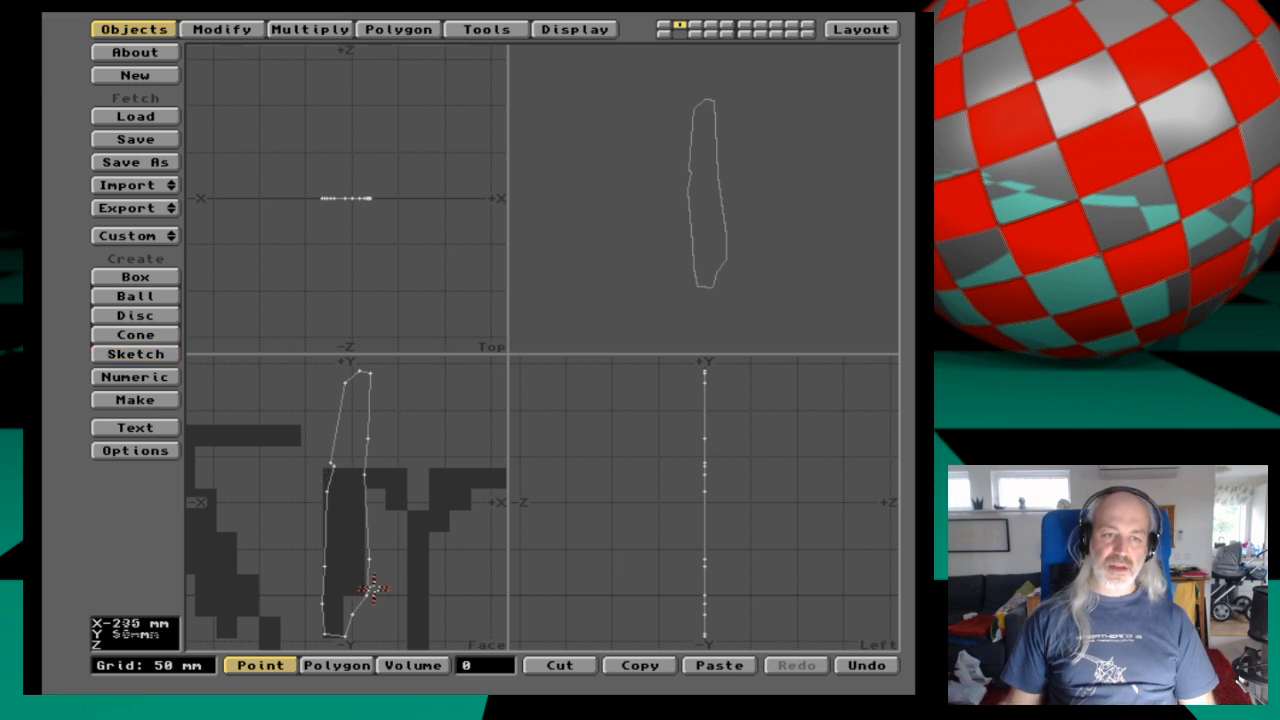
Remove the polygon around the m's left stem while keeping its points.
key("space")
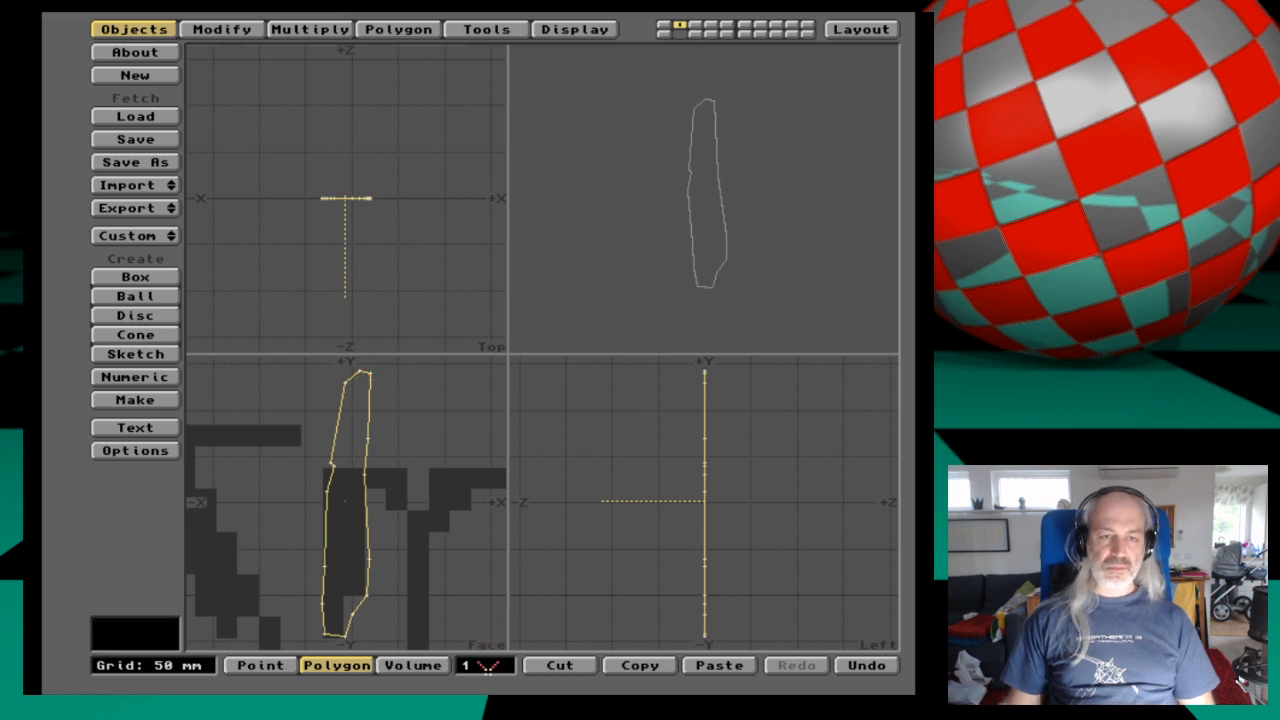
left_click(358, 500)
left_click(364, 508)
key("Delete")
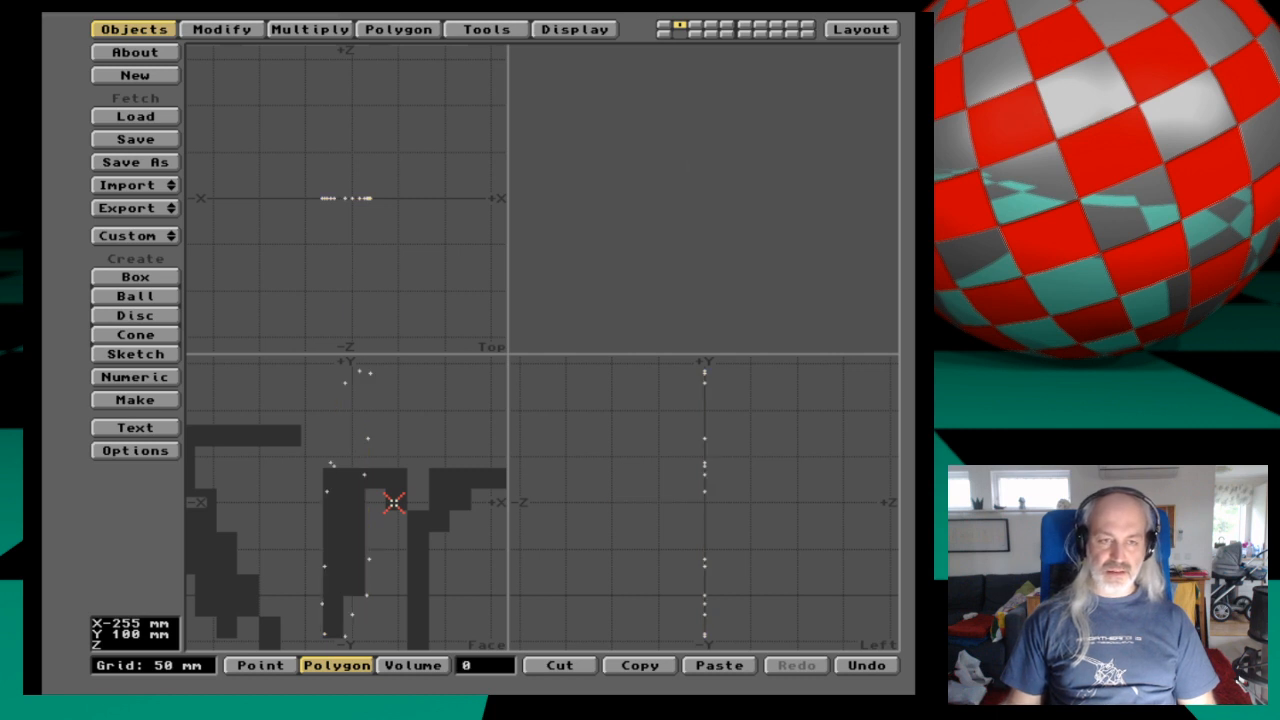
Select the loose points around the m's left stem in sequence again and rebuild the polygon, checking it in the preview.
key("space")
key("space")
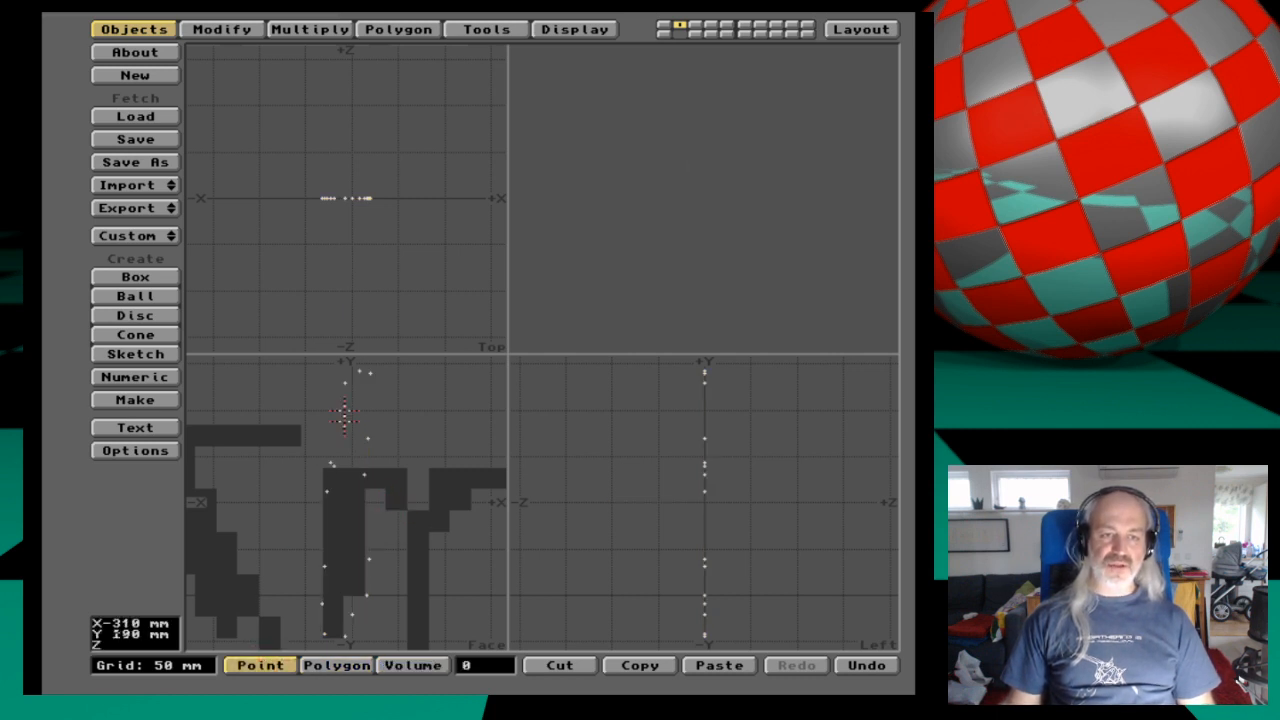
mouse_move(338, 393)
left_mouse_down()
mouse_move(360, 371)
mouse_move(366, 481)
left_mouse_up()
mouse_move(363, 541)
left_mouse_down()
mouse_move(363, 586)
mouse_move(334, 640)
mouse_move(331, 459)
mouse_move(297, 423)
left_mouse_up()
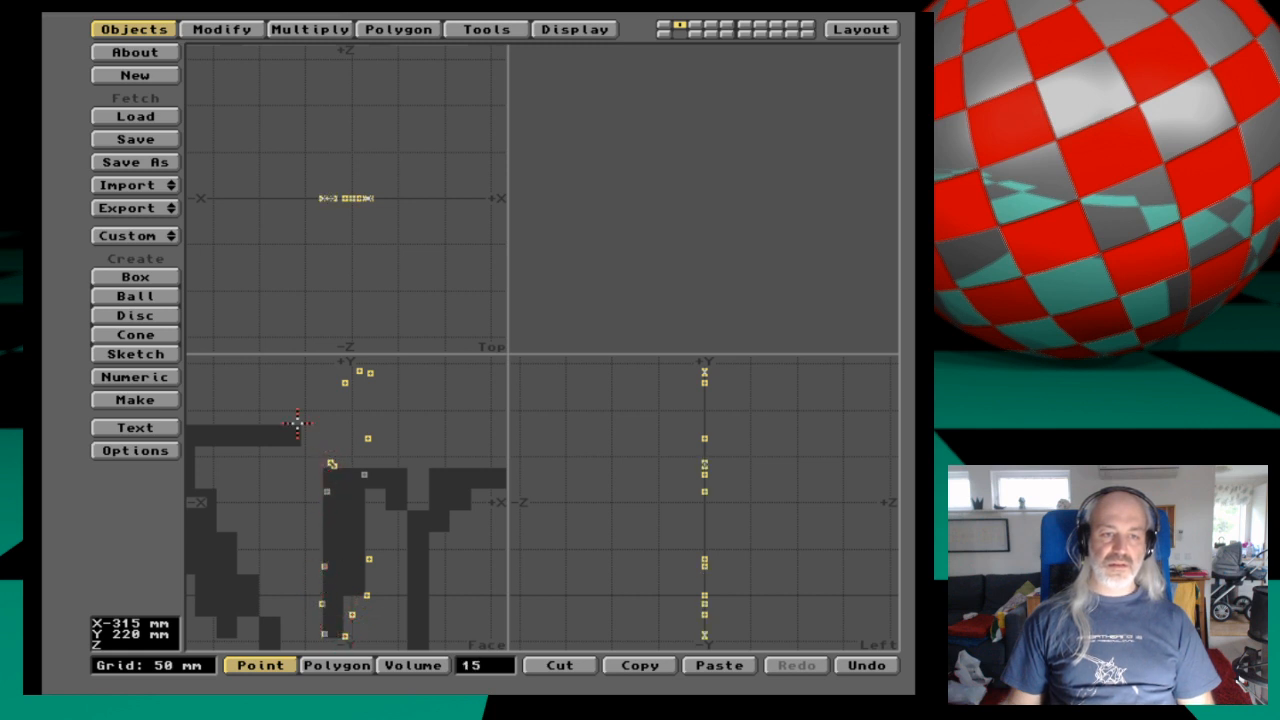
key("p")
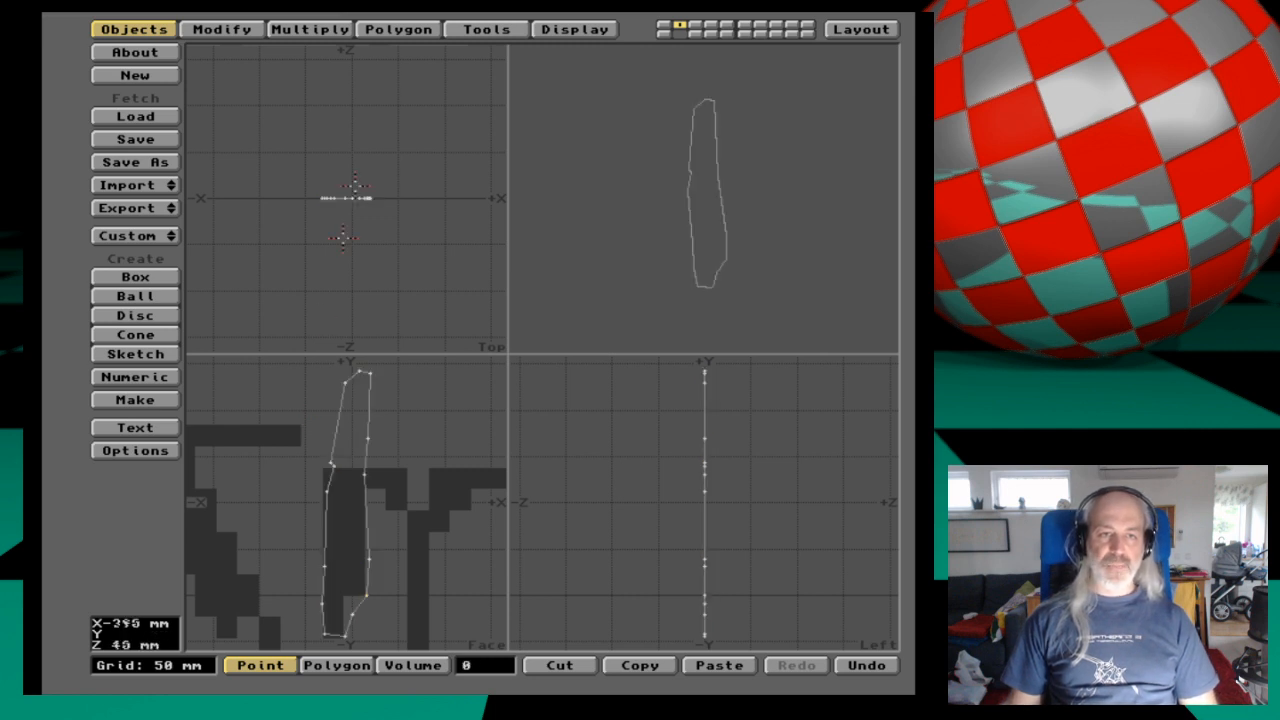
left_click(396, 30)
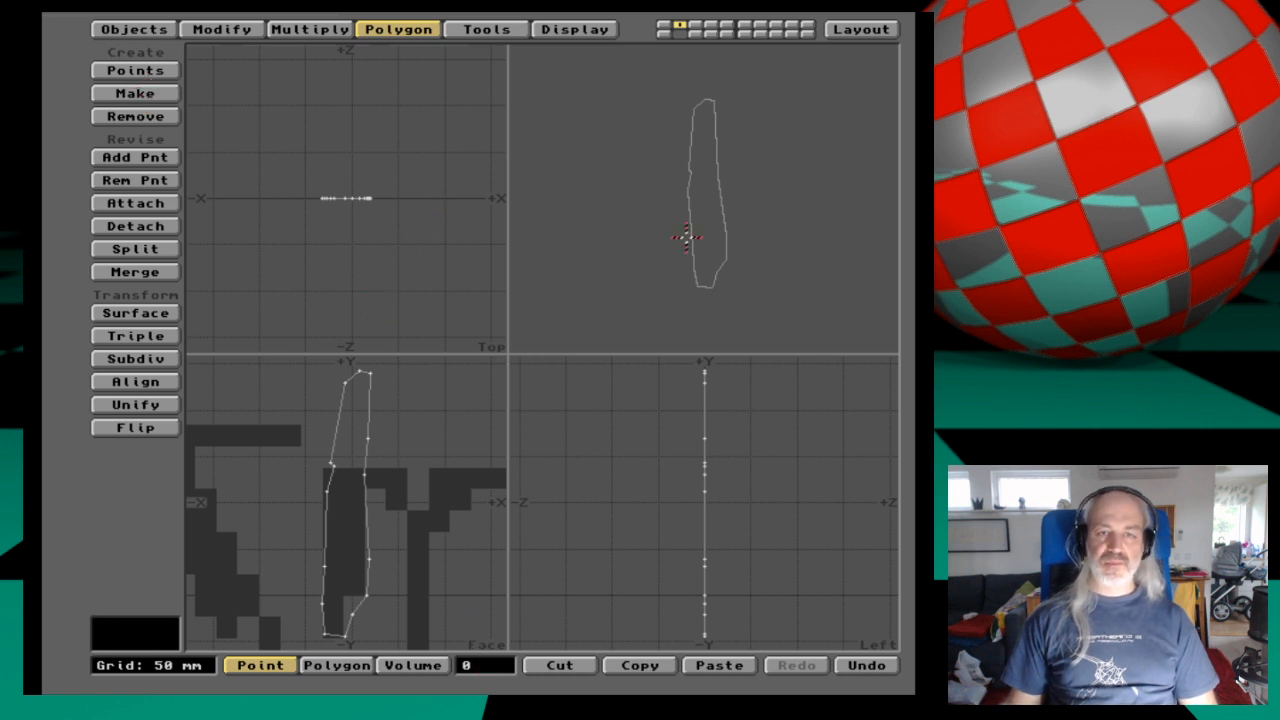
left_click_drag(744, 217, 713, 210)
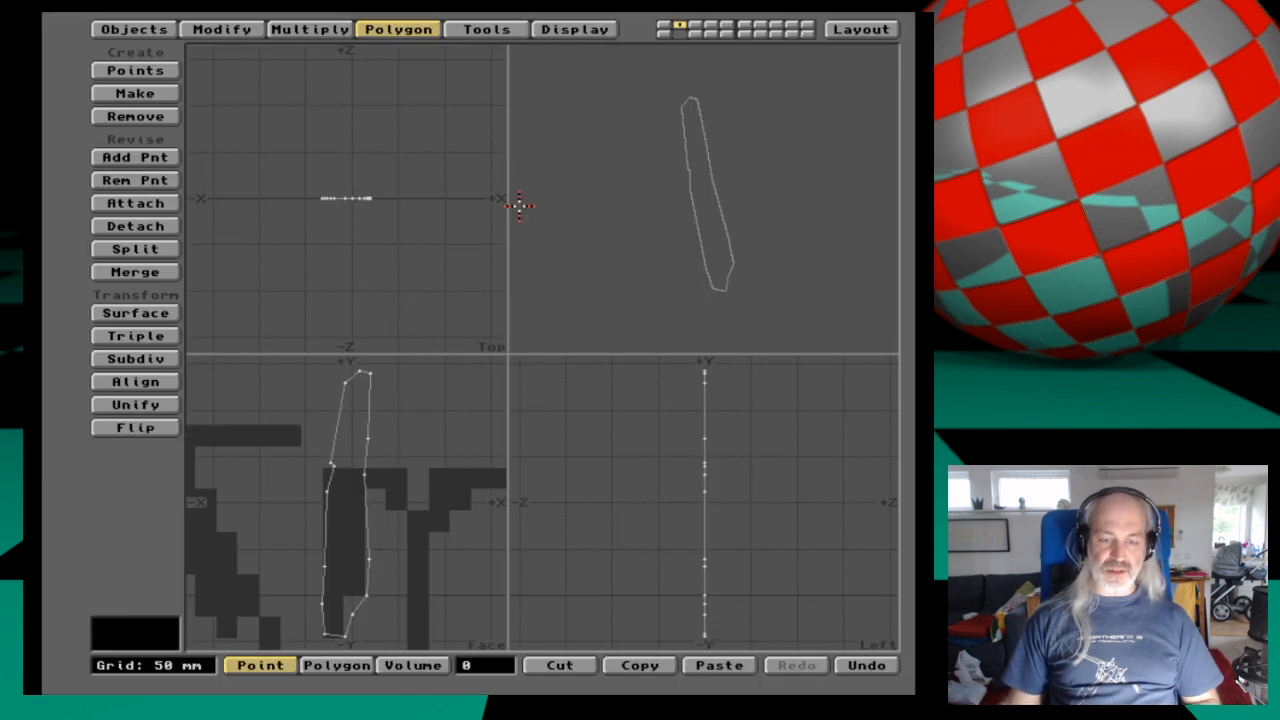
Switch to Directory Opus and open the DH1:3D/Logos/Output directory.
key("super+m")
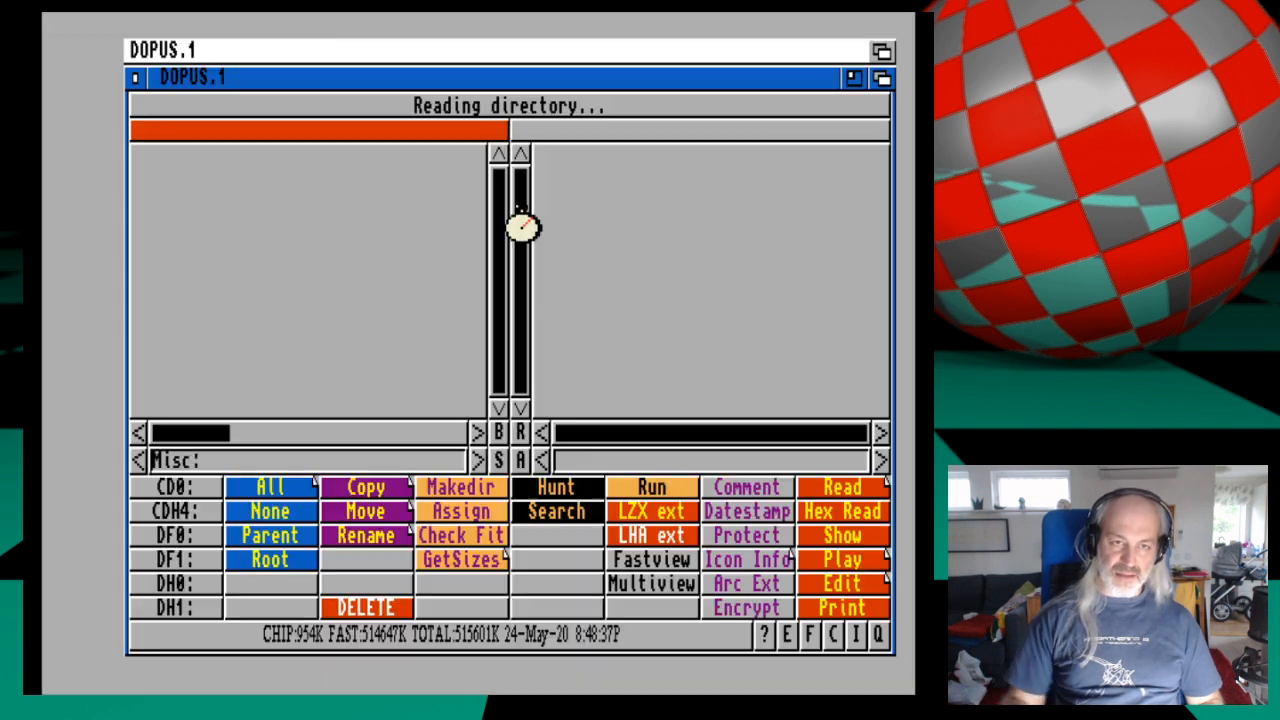
left_click(195, 606)
left_click(180, 175)
left_click(180, 175)
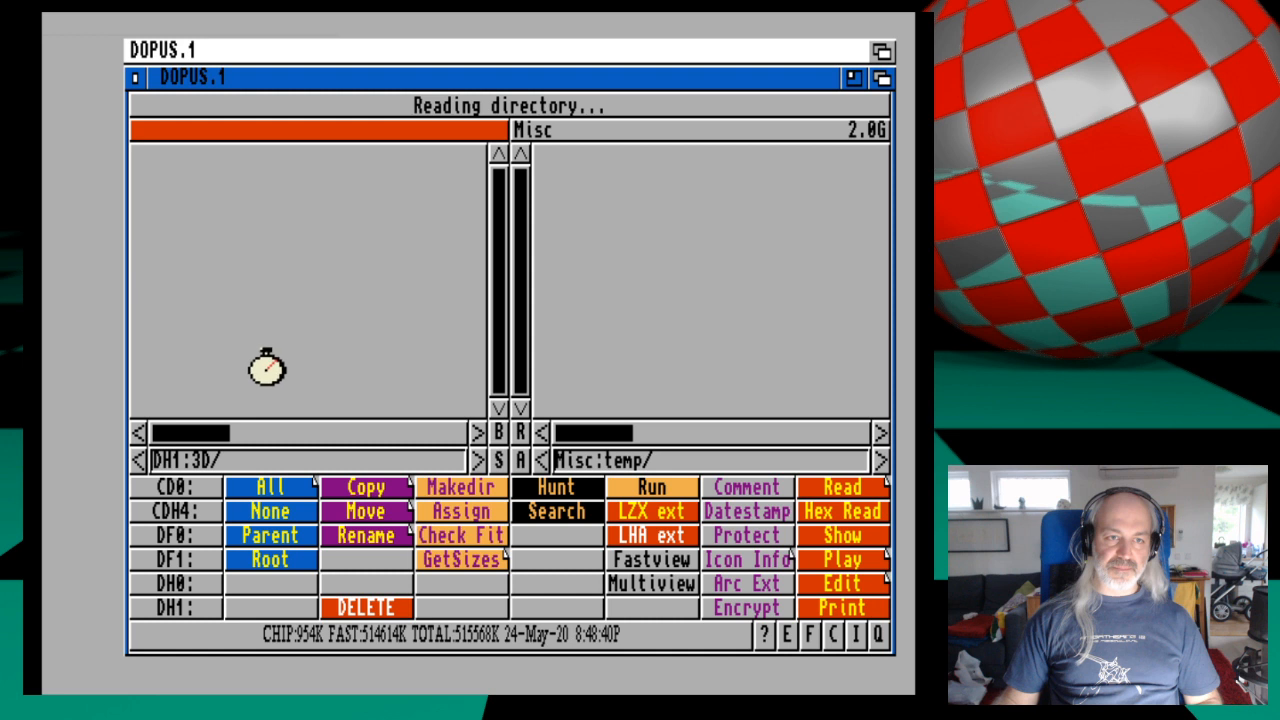
scroll(278, 380, "down", 15)
scroll(278, 380, "down", 5)
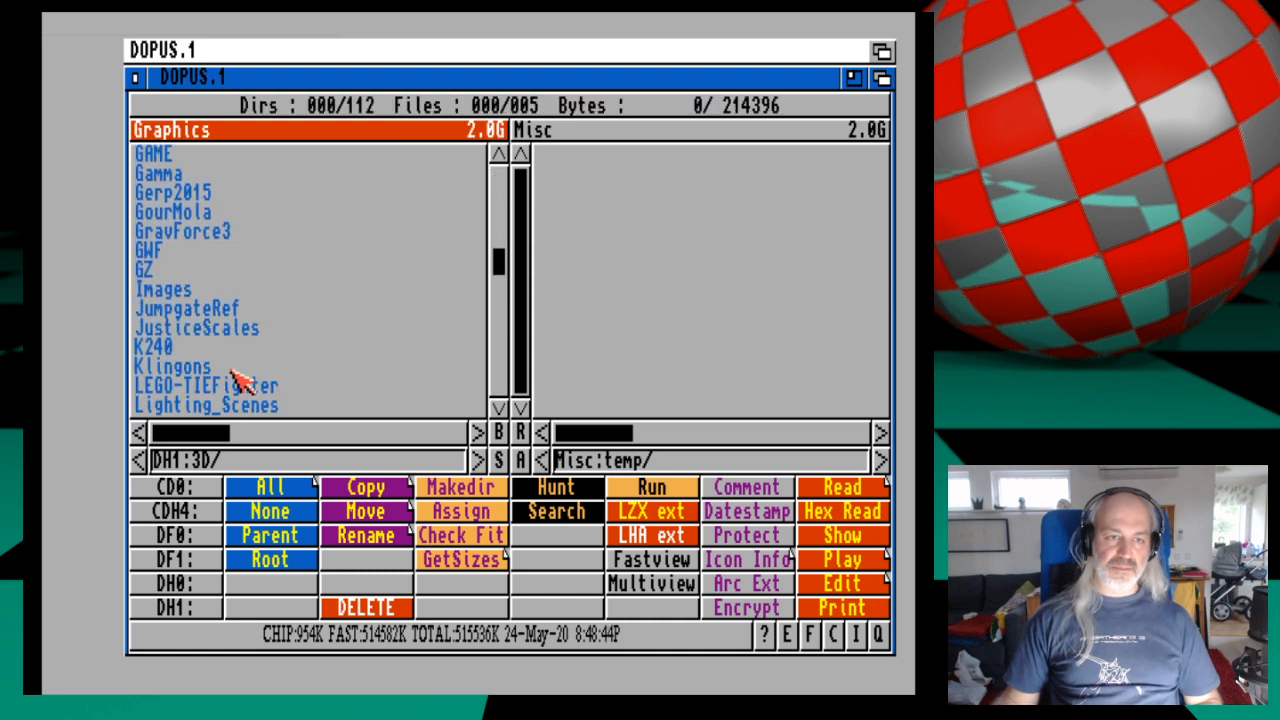
scroll(240, 380, "down", 3)
double_click(205, 347)
double_click(220, 195)
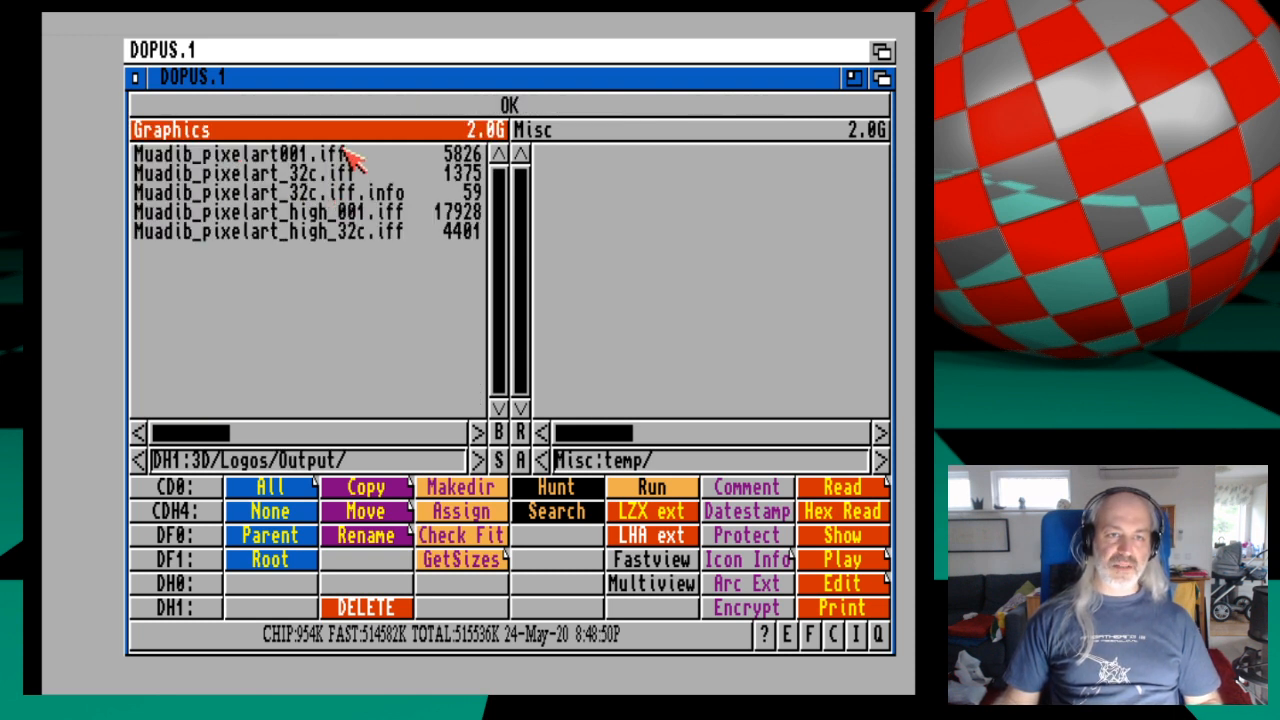
View the rendered logo image Muadib_pixelart_high_001.iff with Fastview and close it again.
left_click(390, 214)
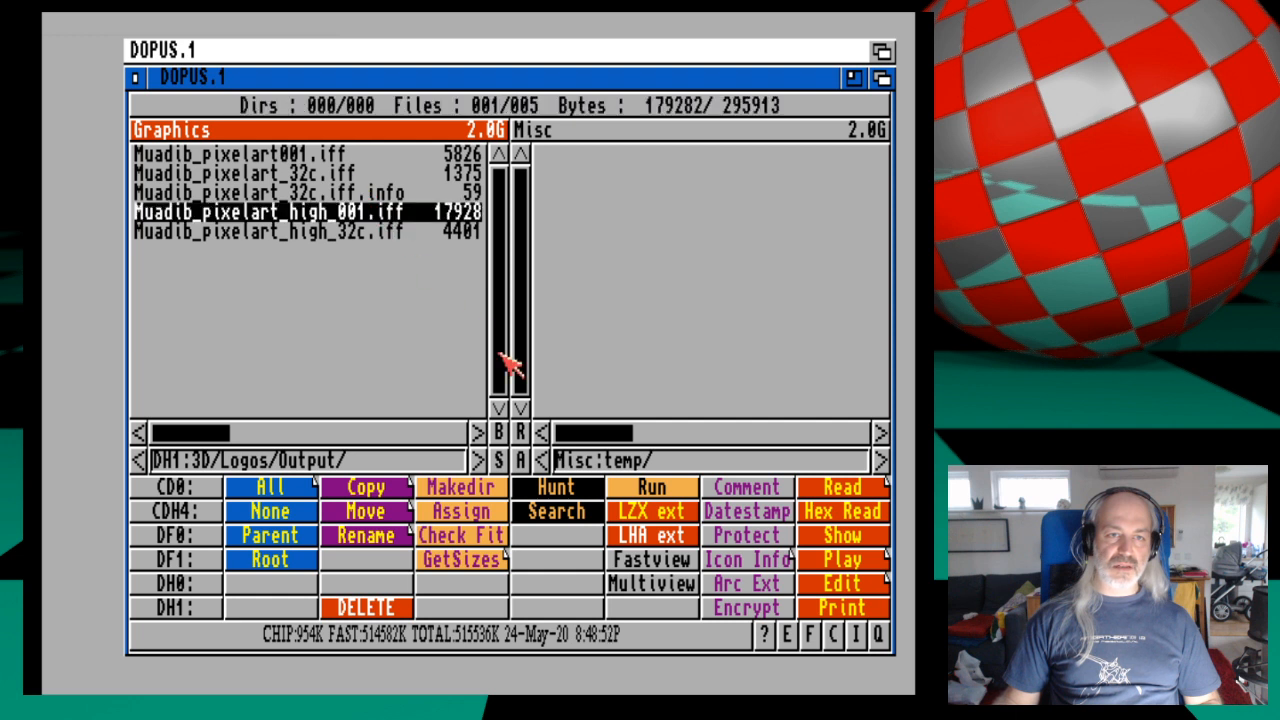
left_click(628, 560)
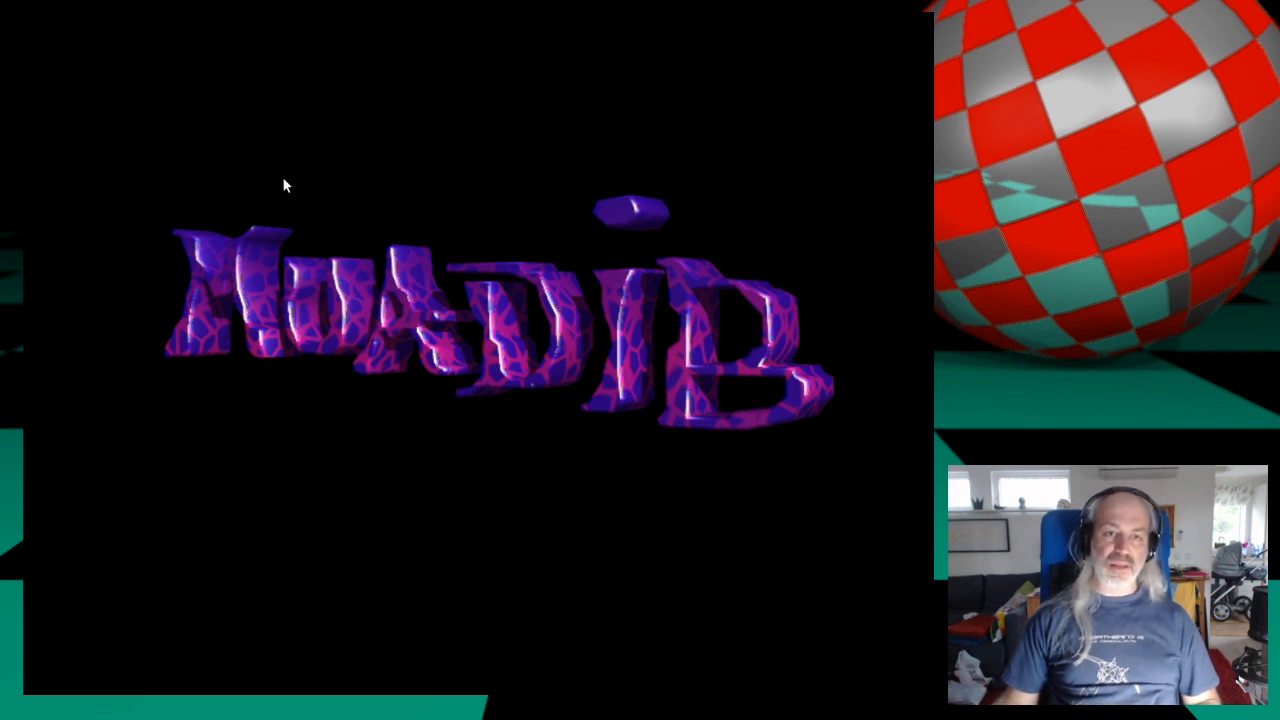
left_click(597, 380)
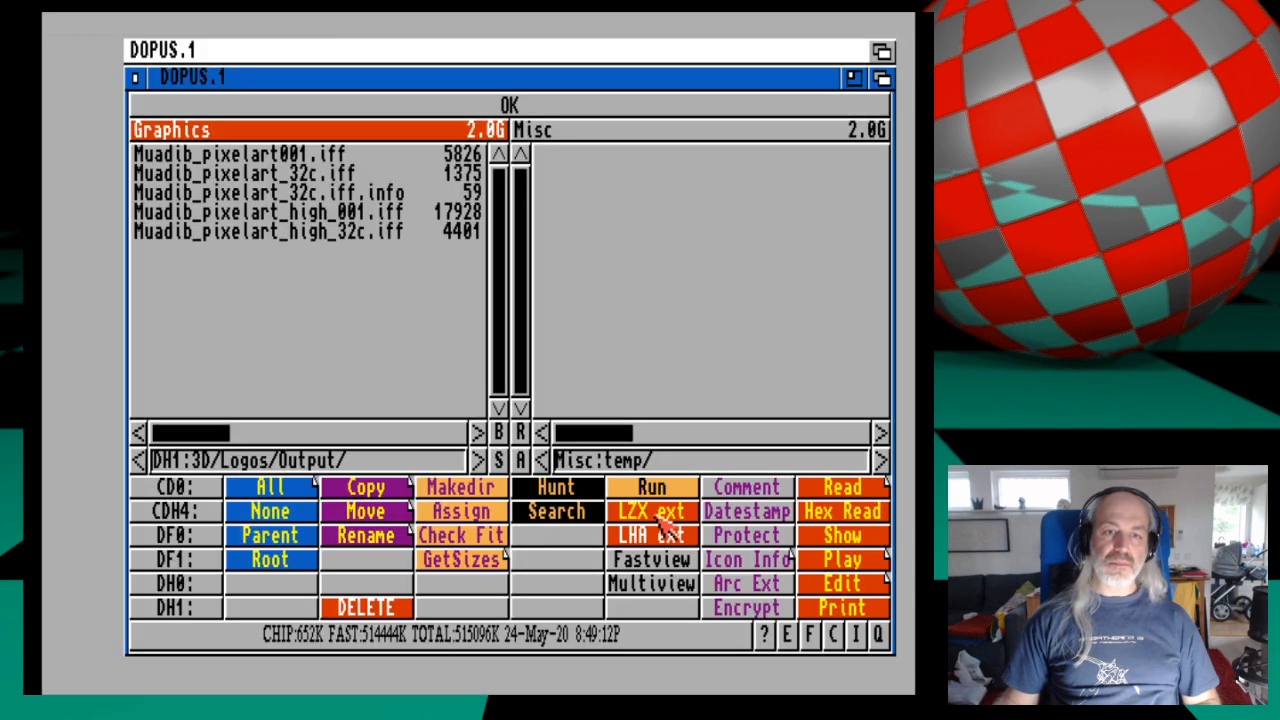
left_click(365, 213)
left_click(392, 232)
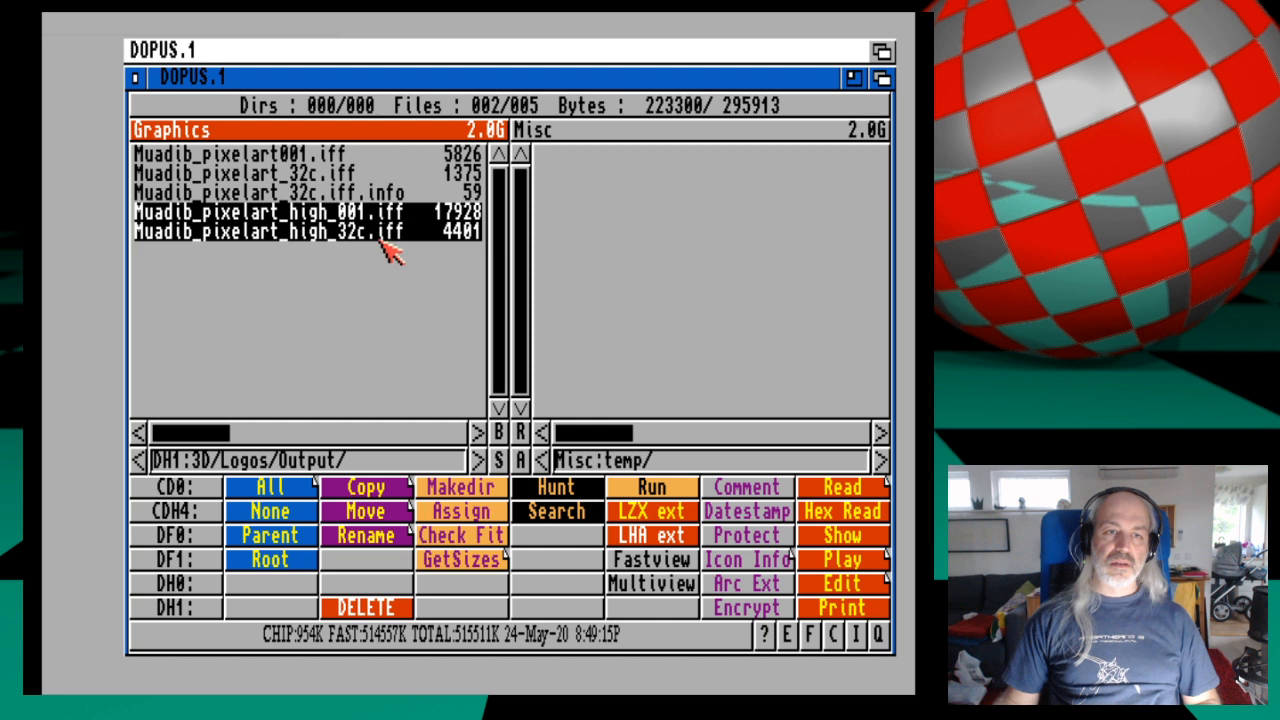
left_click(385, 232)
left_click(372, 219)
left_click(366, 214)
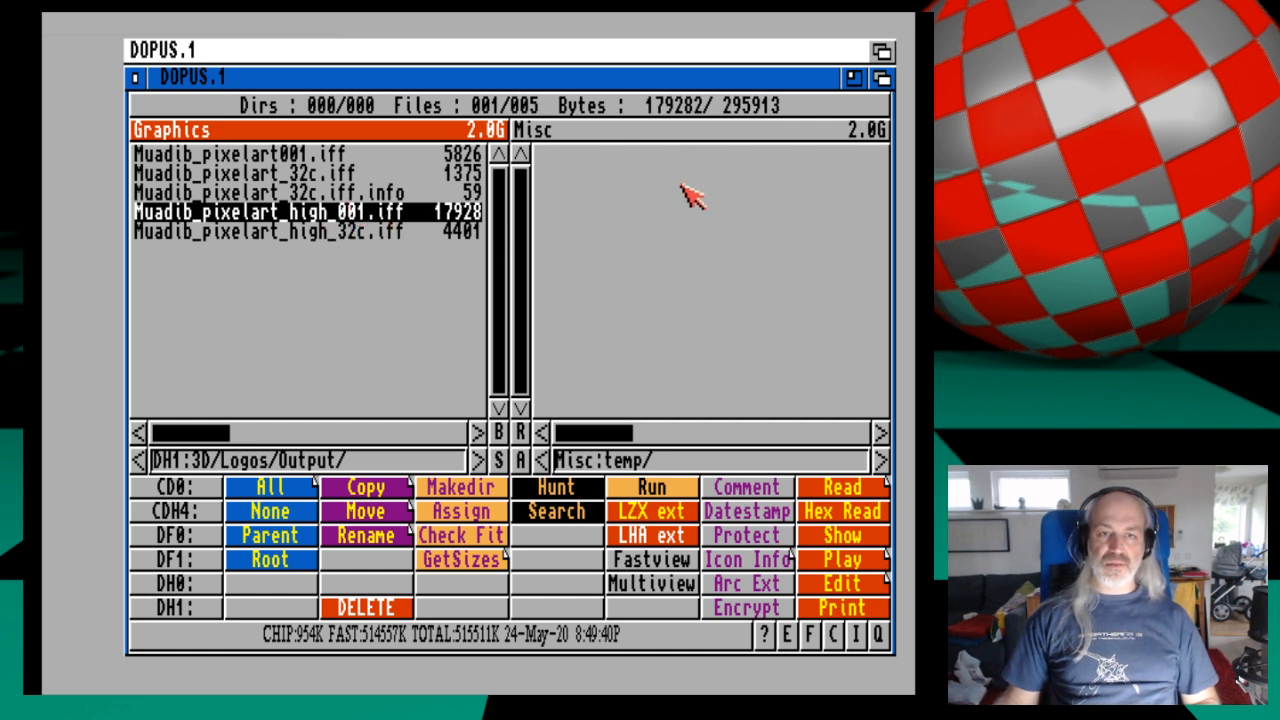
Switch back to LightWave Modeler and cut the traced stem polygon and its points from the layer.
key("super+m")
key("super+m")
key("super+m")
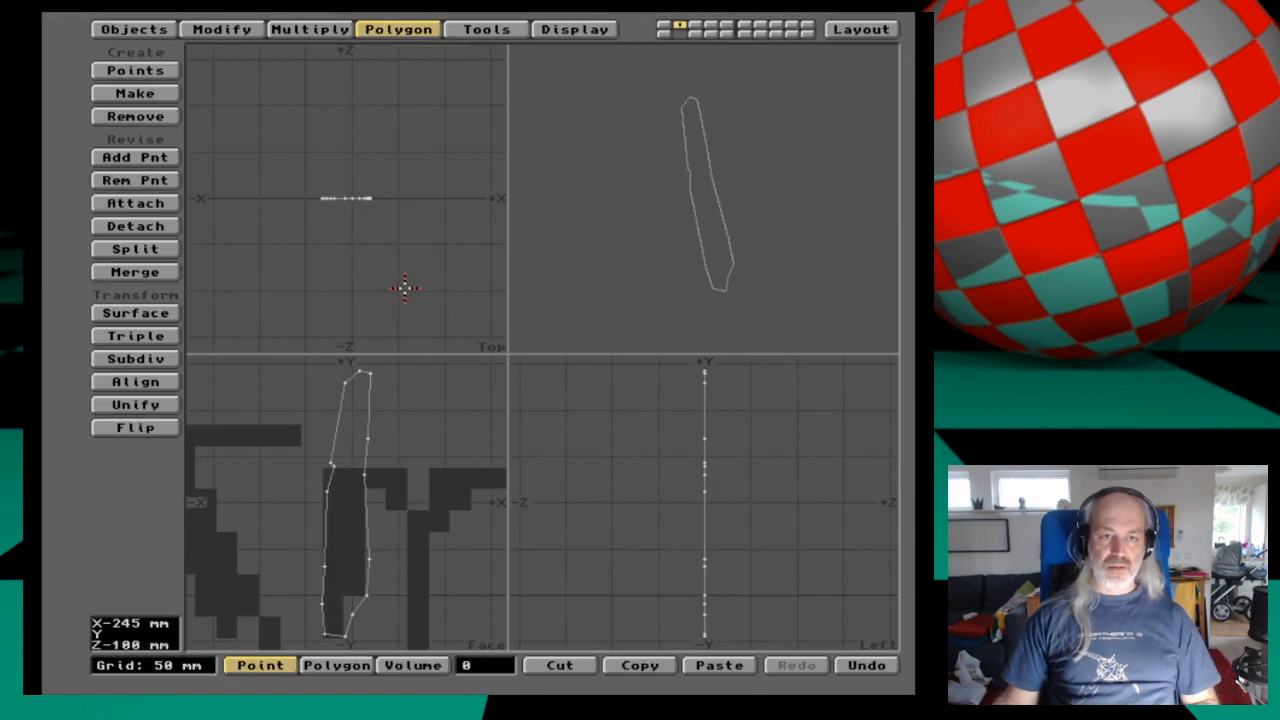
key("x")
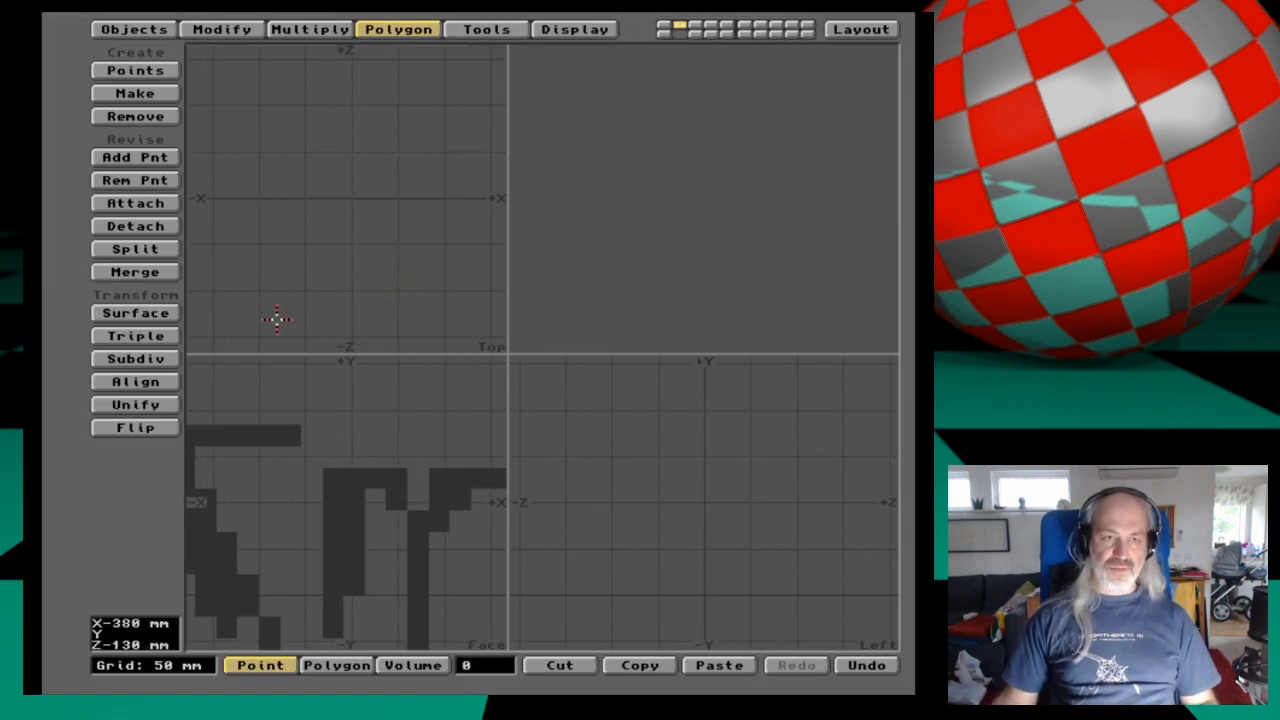
Start loading an object and browse to the 3D:Logos/Objects drawer.
left_click(109, 28)
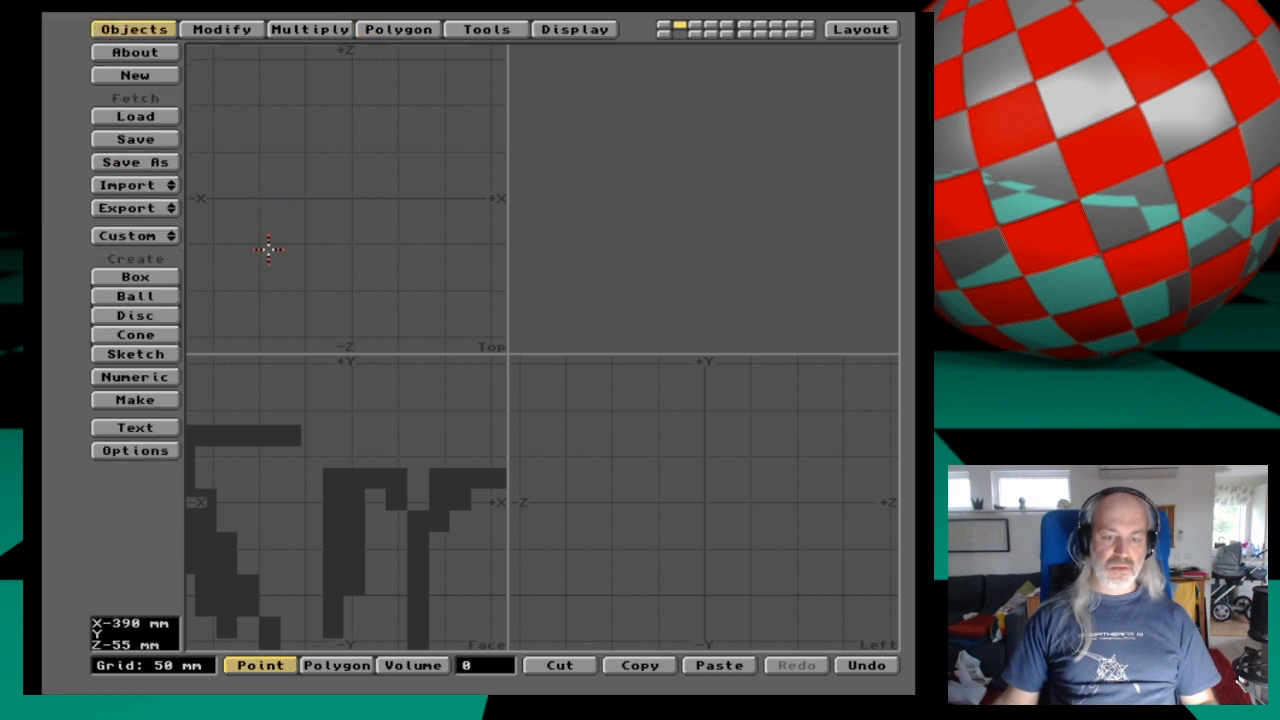
key("l")
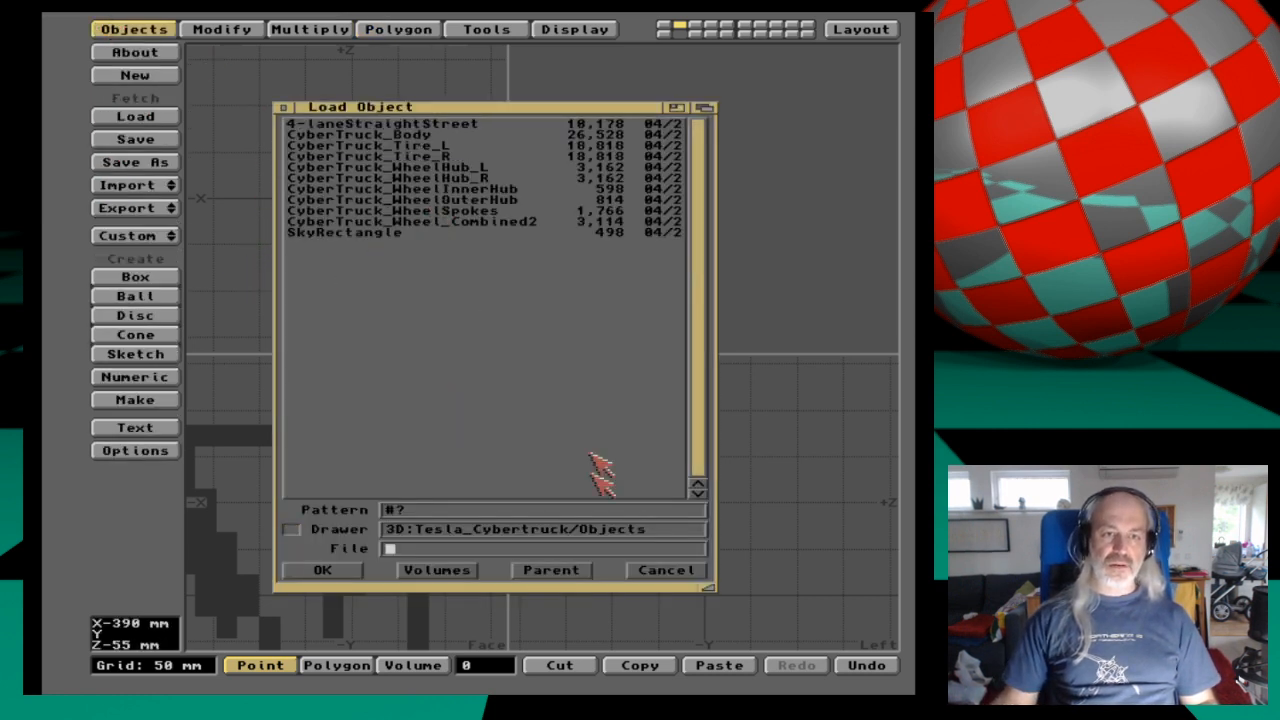
key("p")
key("Return")
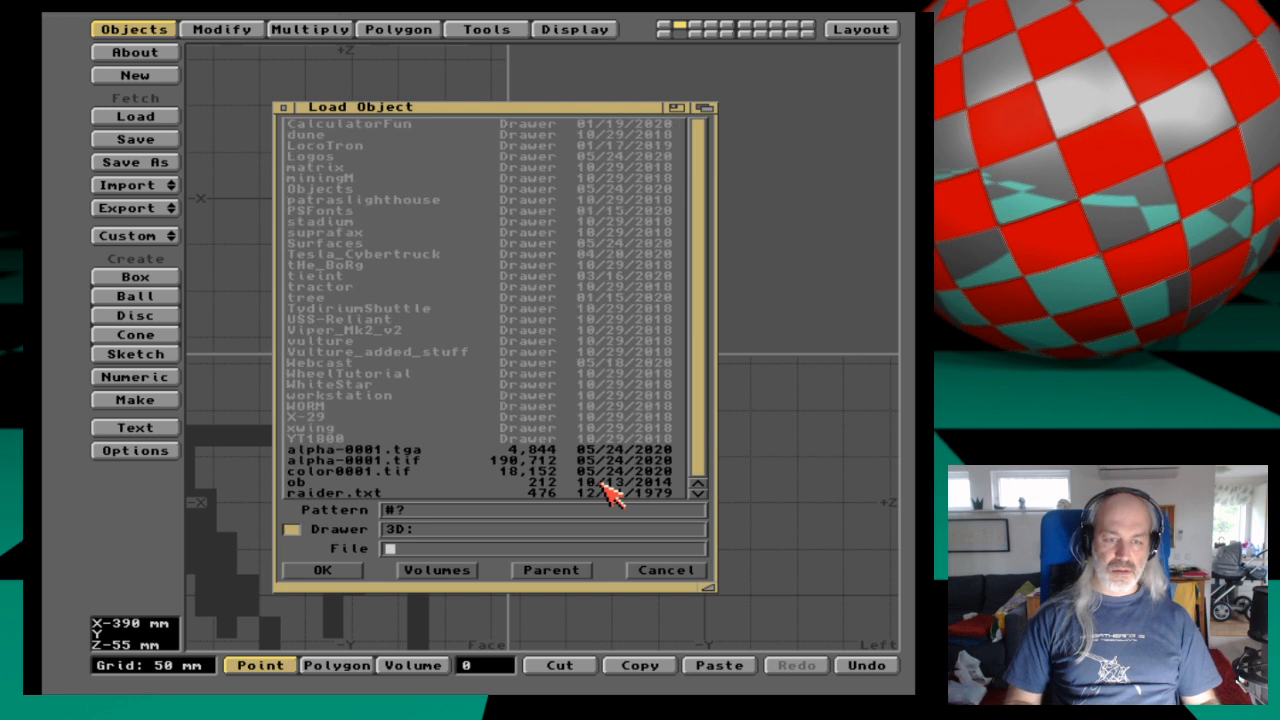
type("Logos/")
key("Return")
type("Objects/")
key("Return")
Load the muadib_pixelart object into the current layer and fit and rotate the view to show the whole flat outline.
type("A")
key("Down")
key("Down")
key("Down")
key("Down")
key("Down")
key("Down")
key("Down")
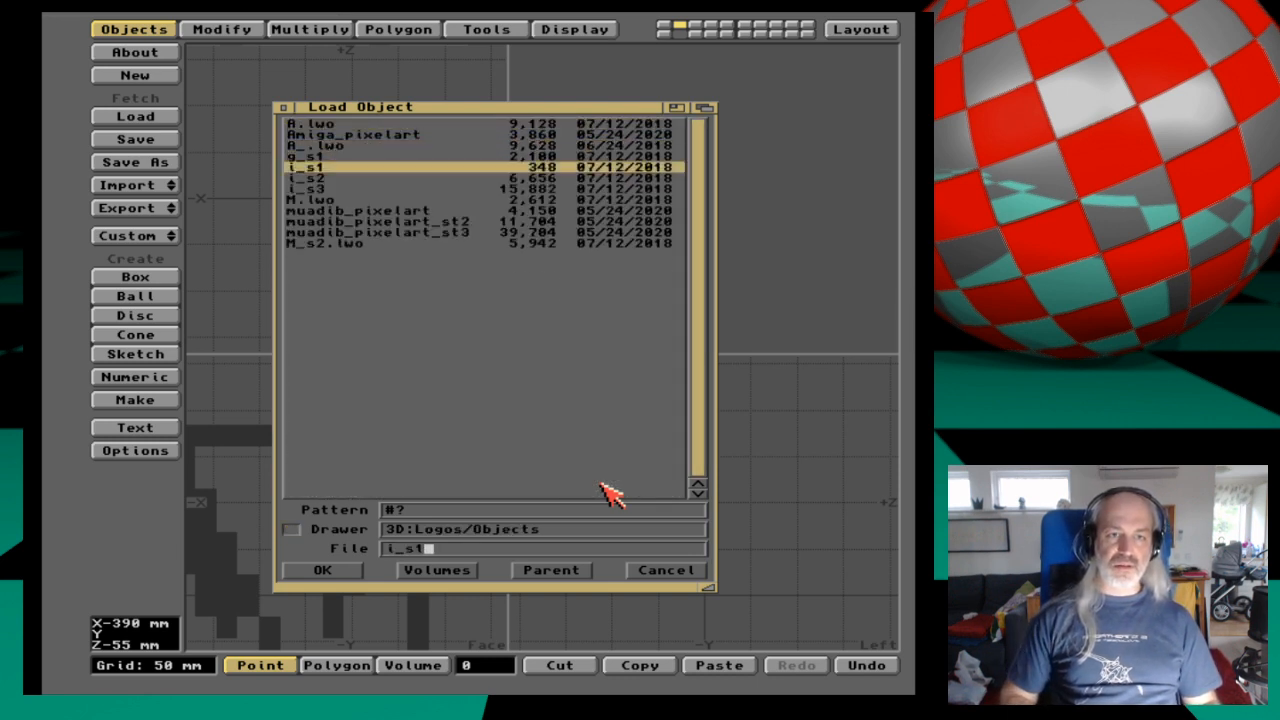
key("Return")
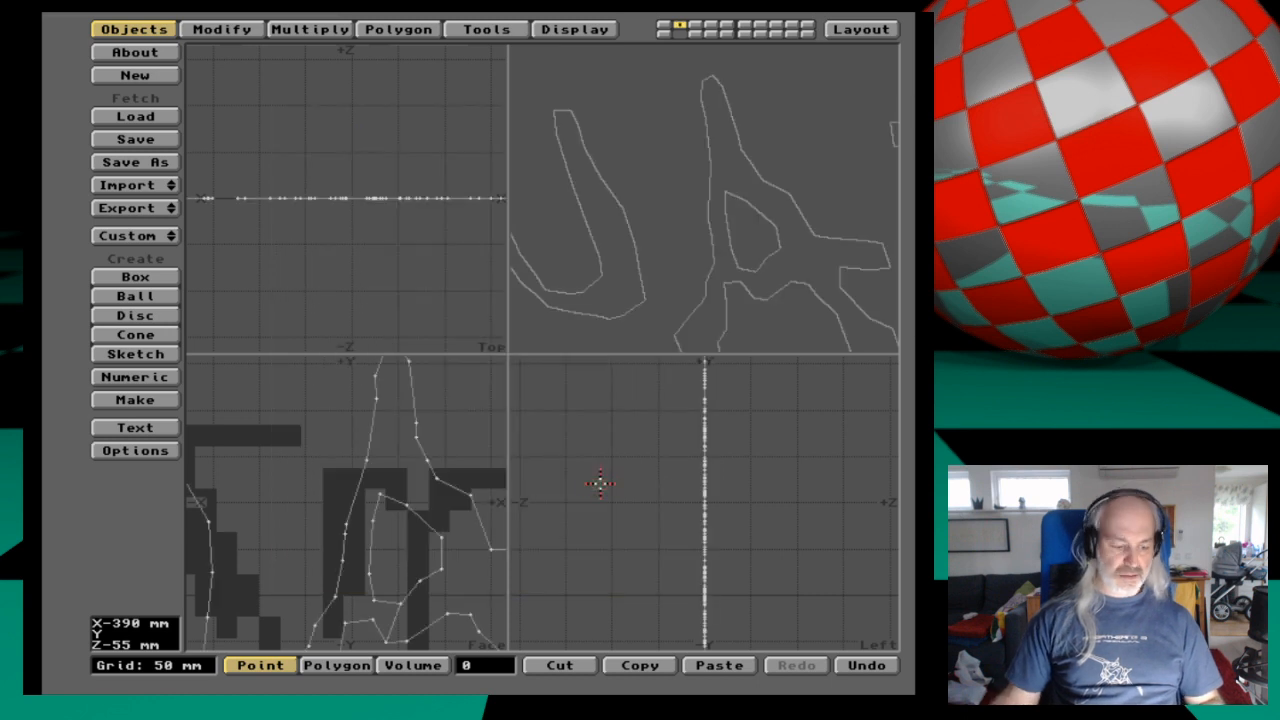
key("a")
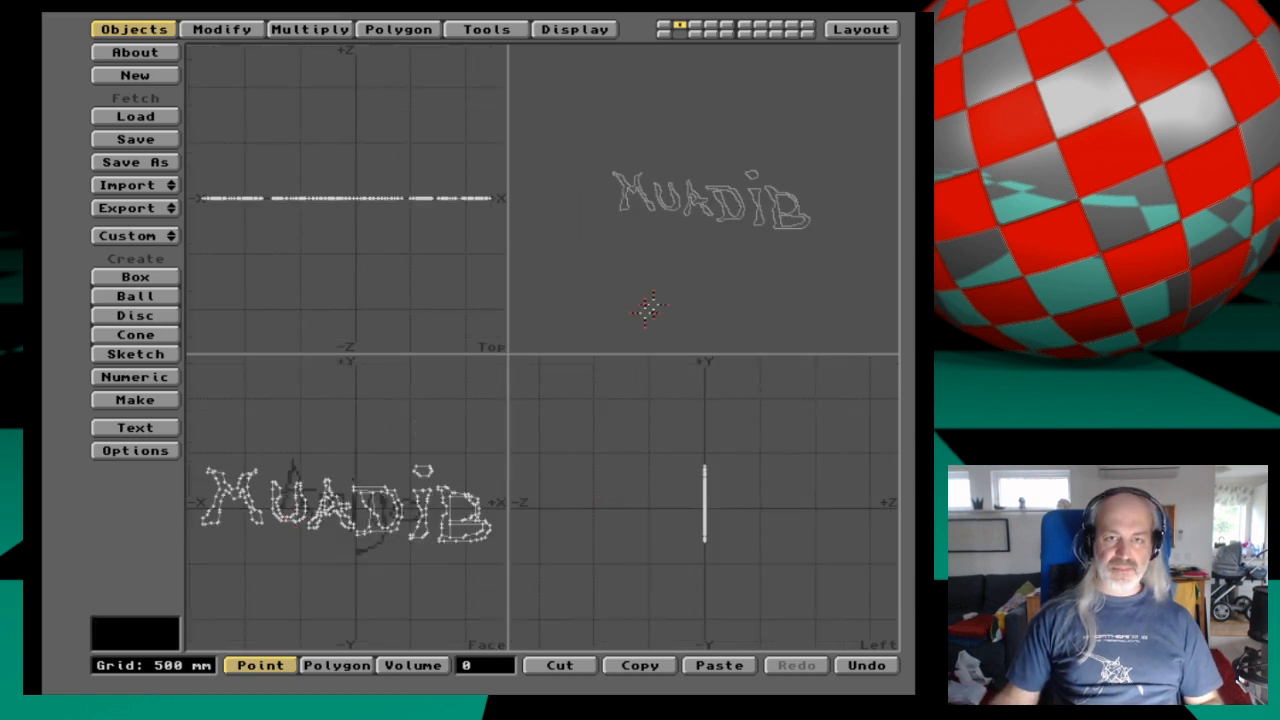
key("period")
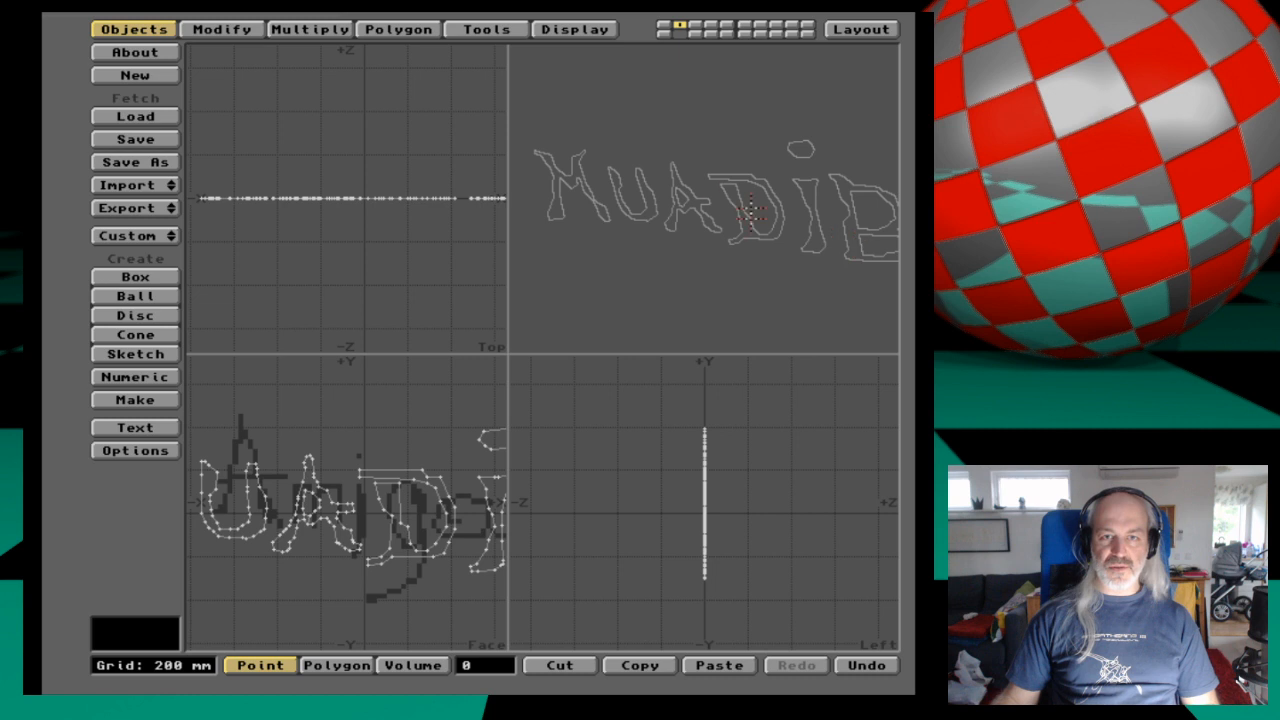
left_click_drag(698, 191, 638, 261)
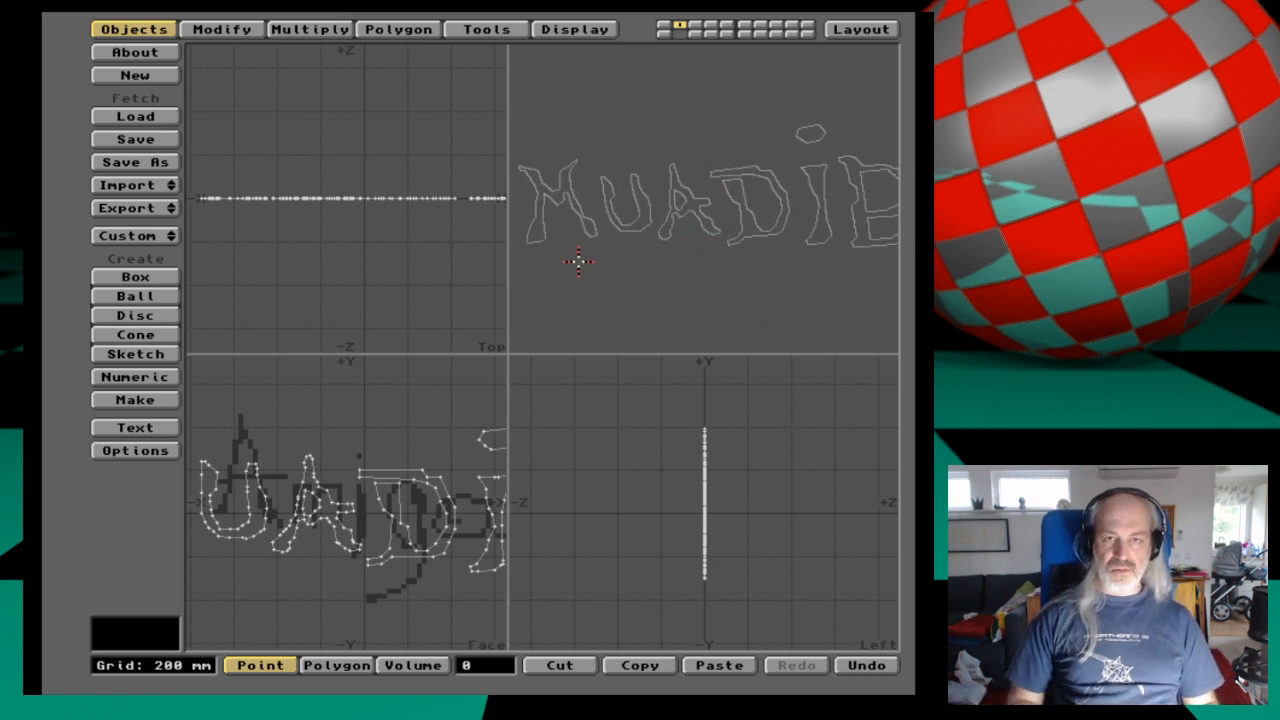
Load muadib_pixelart_st2 into the third layer and rotate the preview to show the extruded lettering.
key("2")
key("ctrl+o")
key("Down")
key("Down")
key("Down")
key("Down")
key("Down")
key("Down")
key("Down")
key("Down")
key("Down")
key("Down")
key("Return")
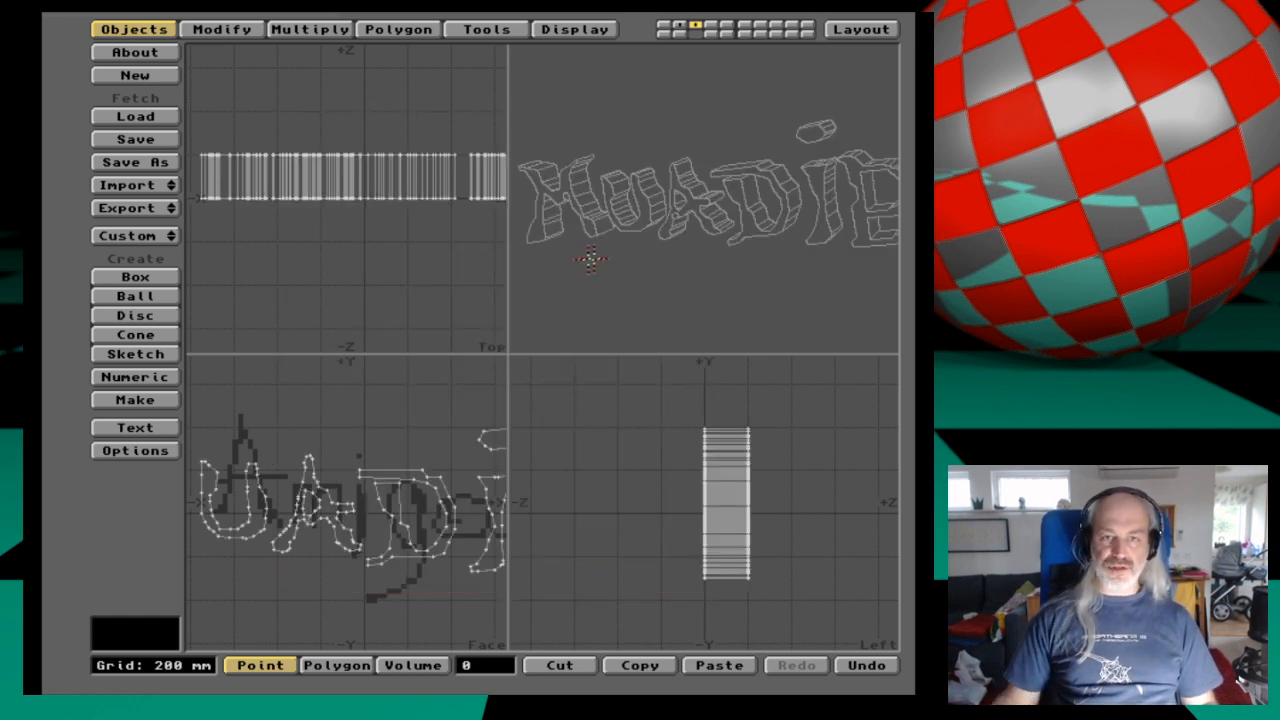
left_click_drag(720, 203, 687, 259)
left_click_drag(692, 210, 700, 262)
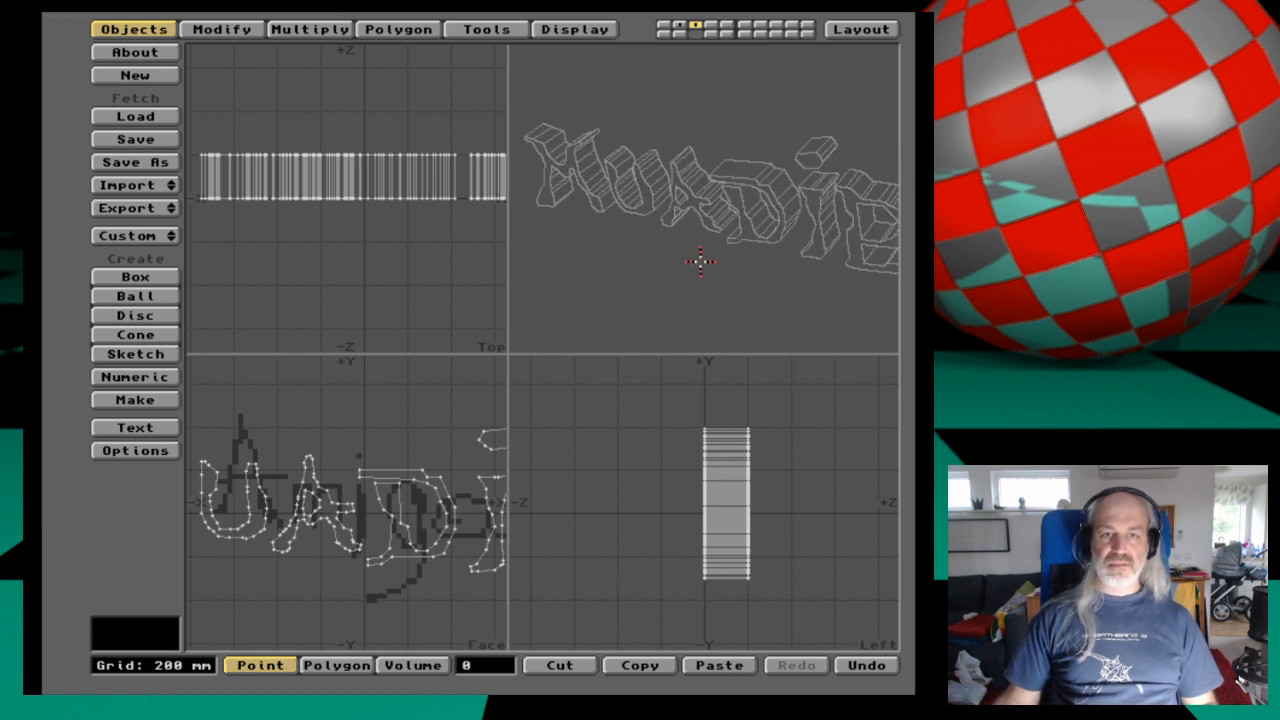
Load muadib_pixelart_st3 into the fourth layer.
key("4")
key("l")
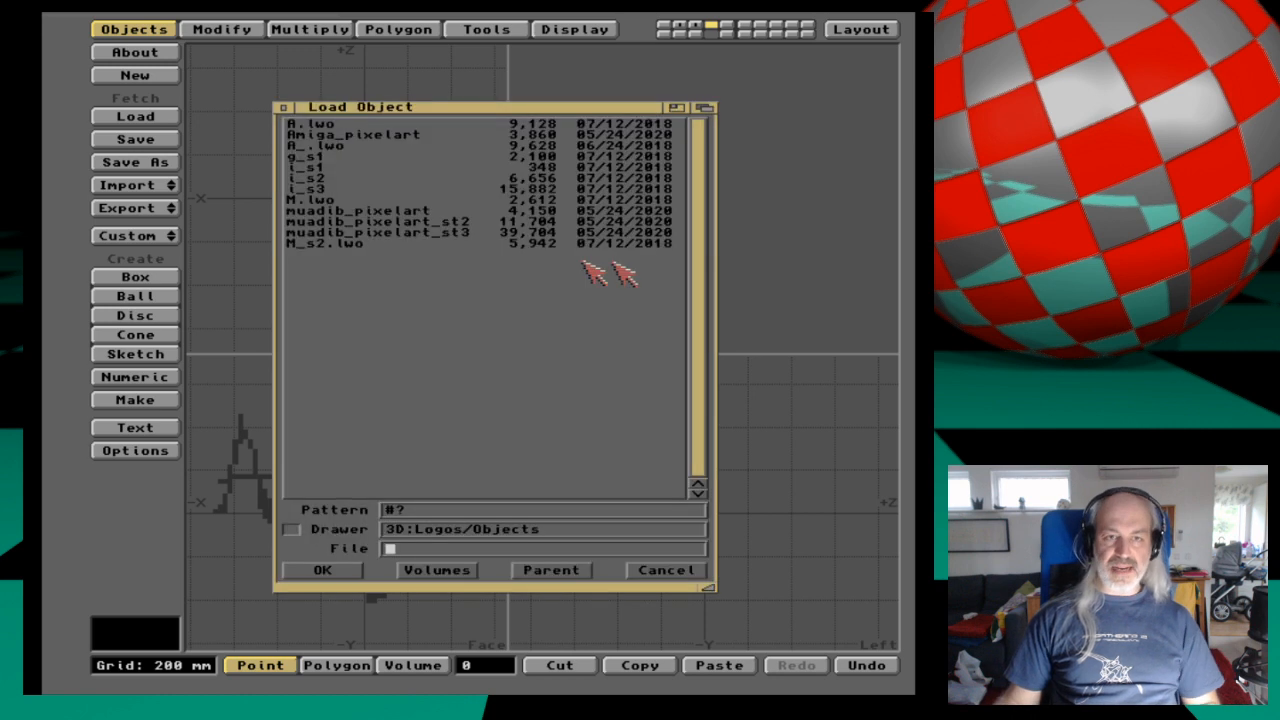
double_click(457, 233)
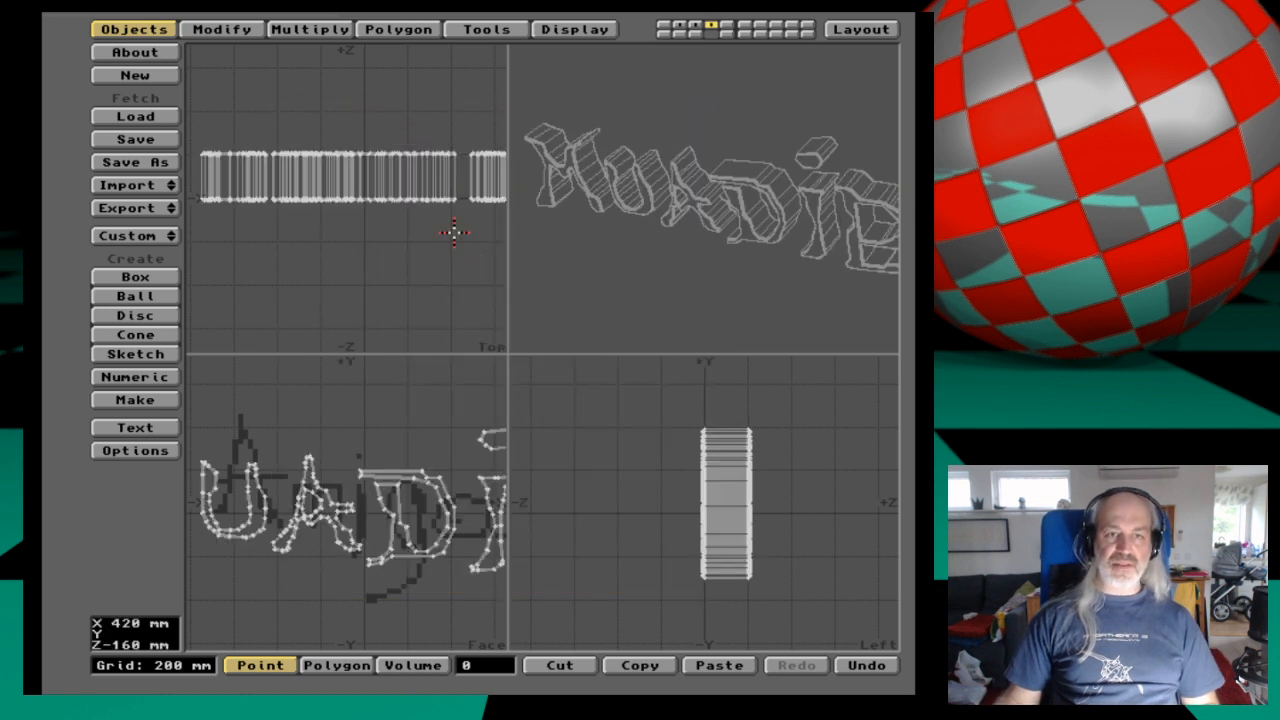
Examine the bevelled edges of the A and D letters up close in the preview.
key("period")
key("period")
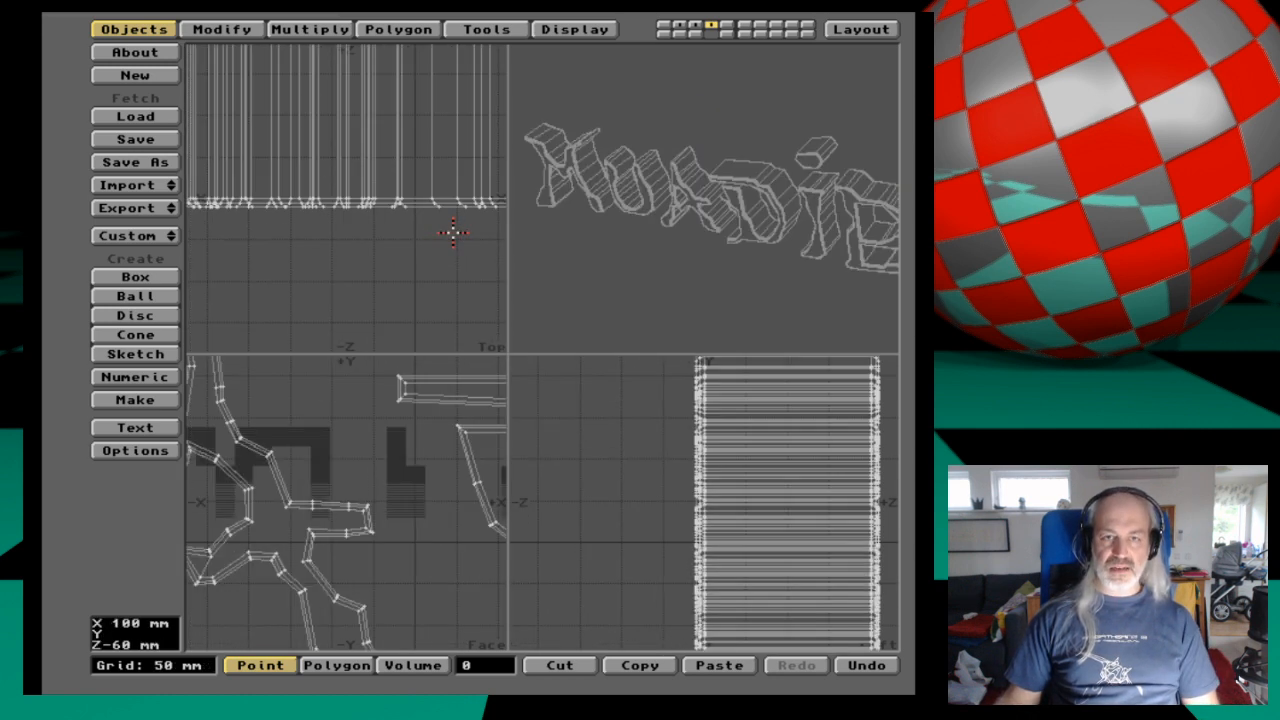
key("g")
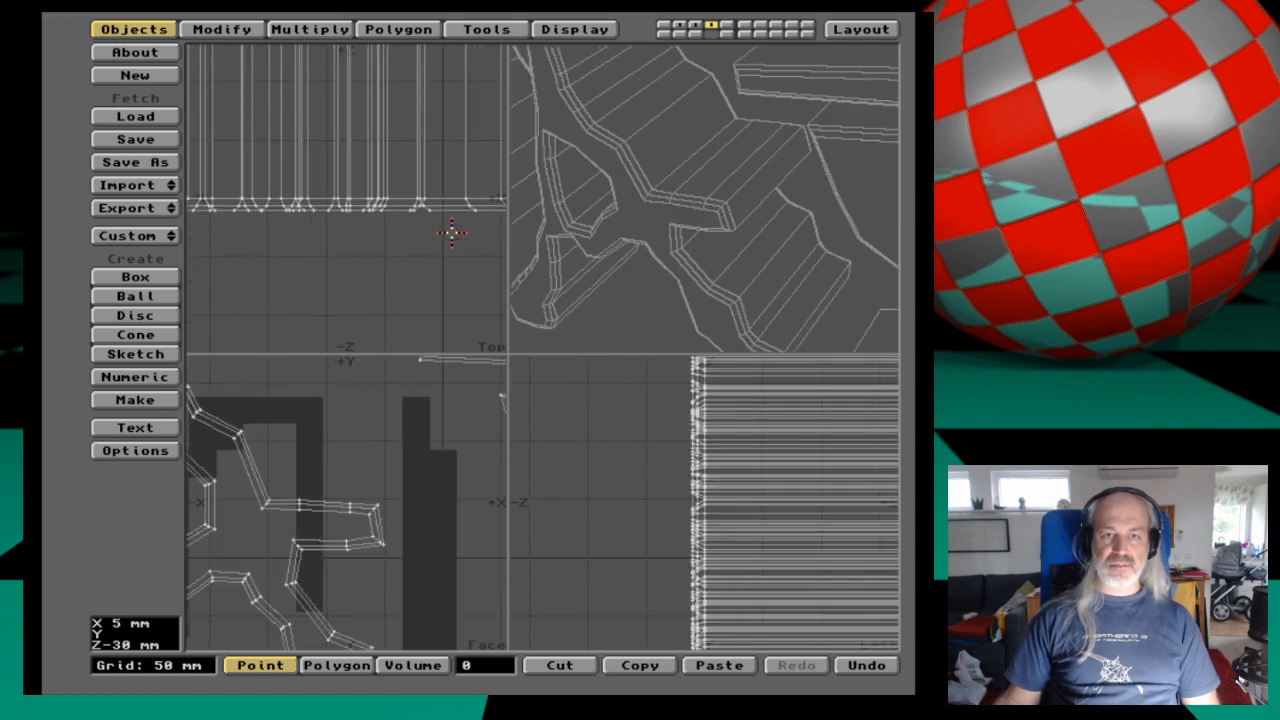
left_click_drag(641, 117, 687, 94)
left_click_drag(609, 112, 726, 251)
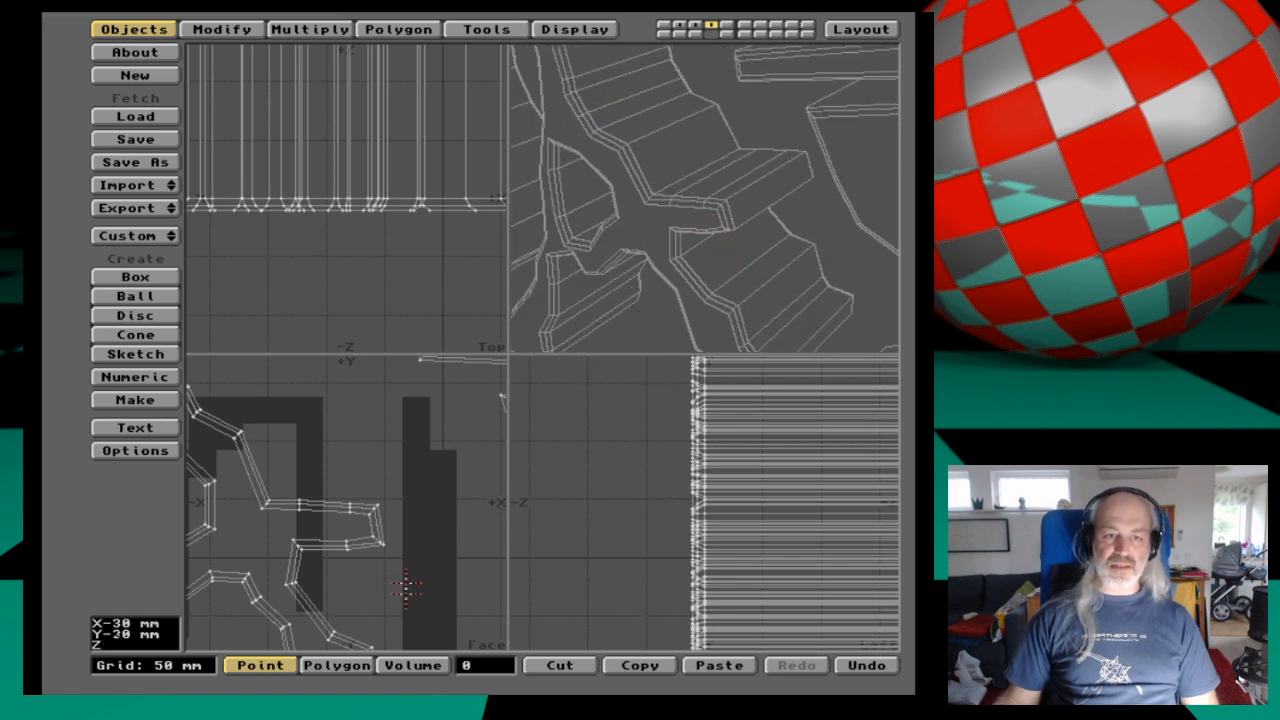
left_click_drag(470, 473, 181, 593, "alt")
left_click_drag(413, 528, 273, 436, "alt")
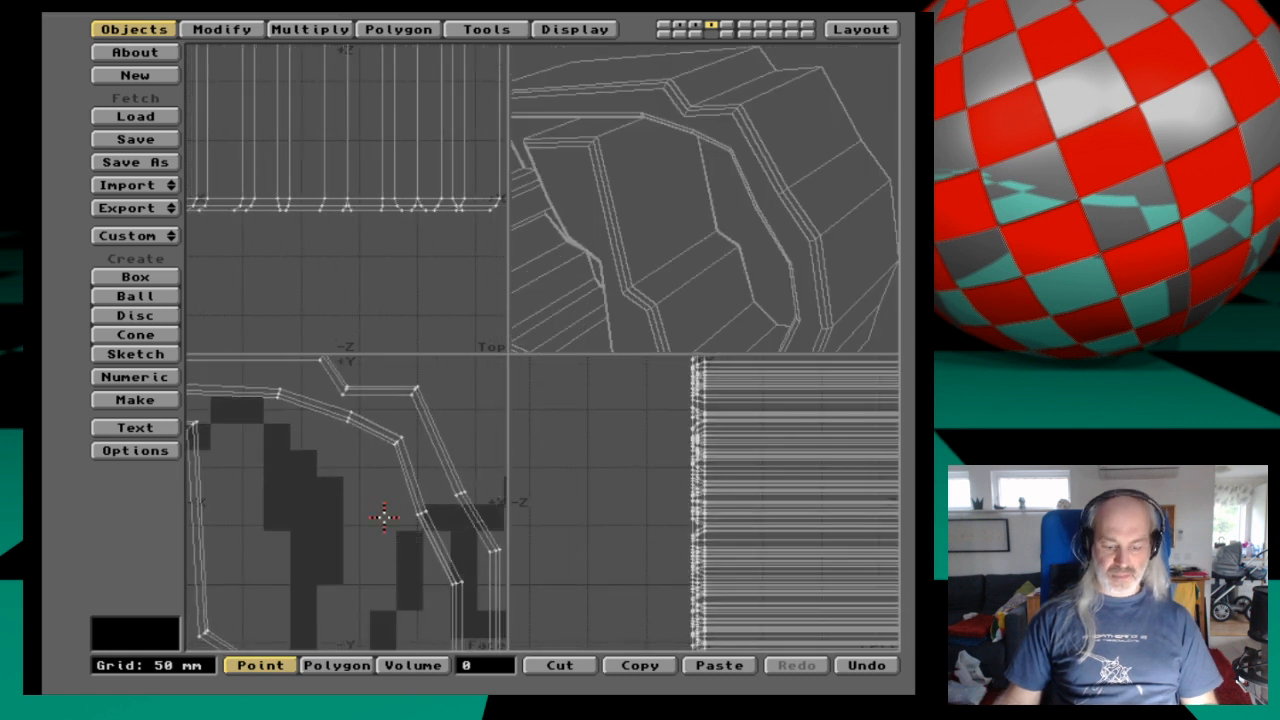
key("comma")
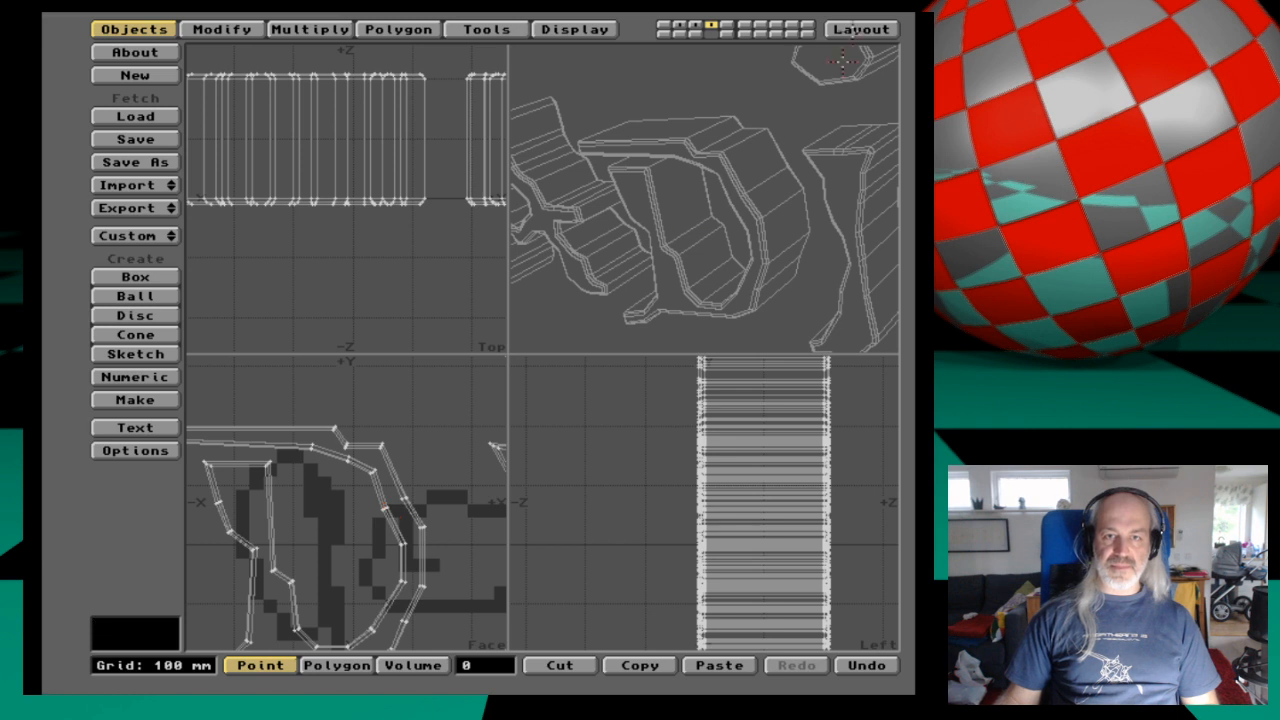
Switch to LightWave Layout and browse to the 3D:Logos/Scenes drawer for loading a scene.
left_click(861, 29)
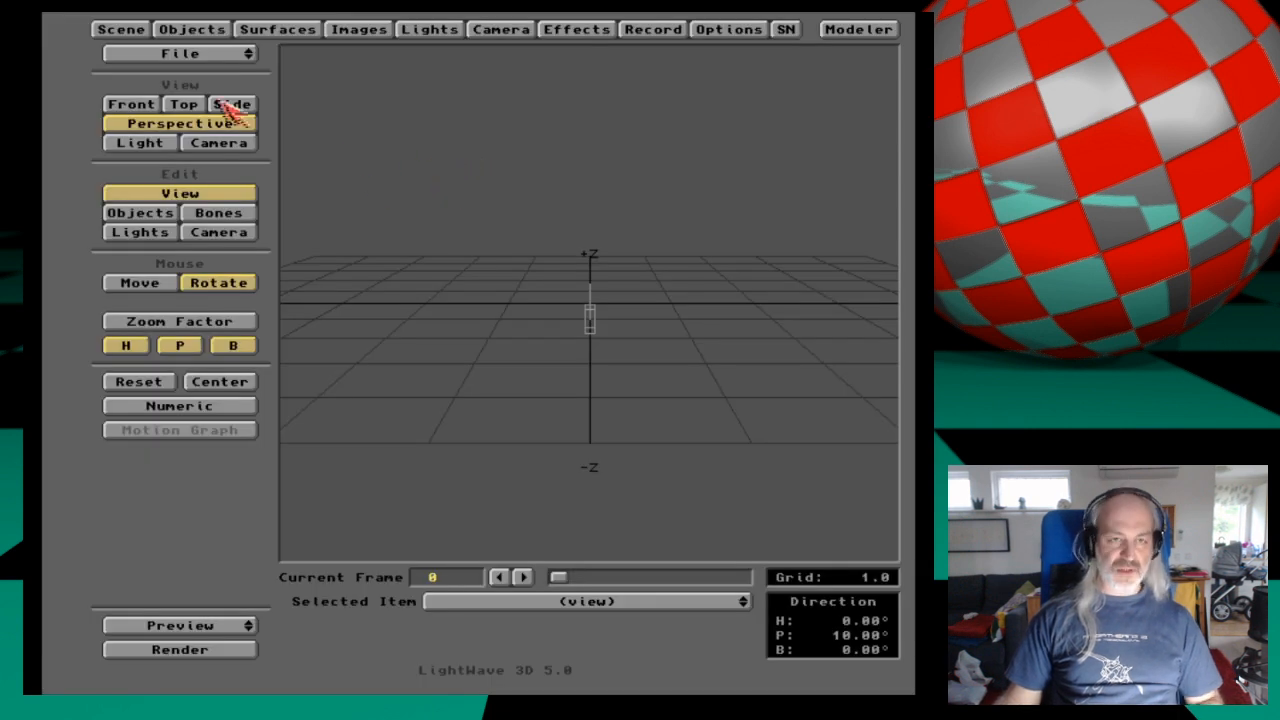
left_click_drag(209, 53, 214, 76)
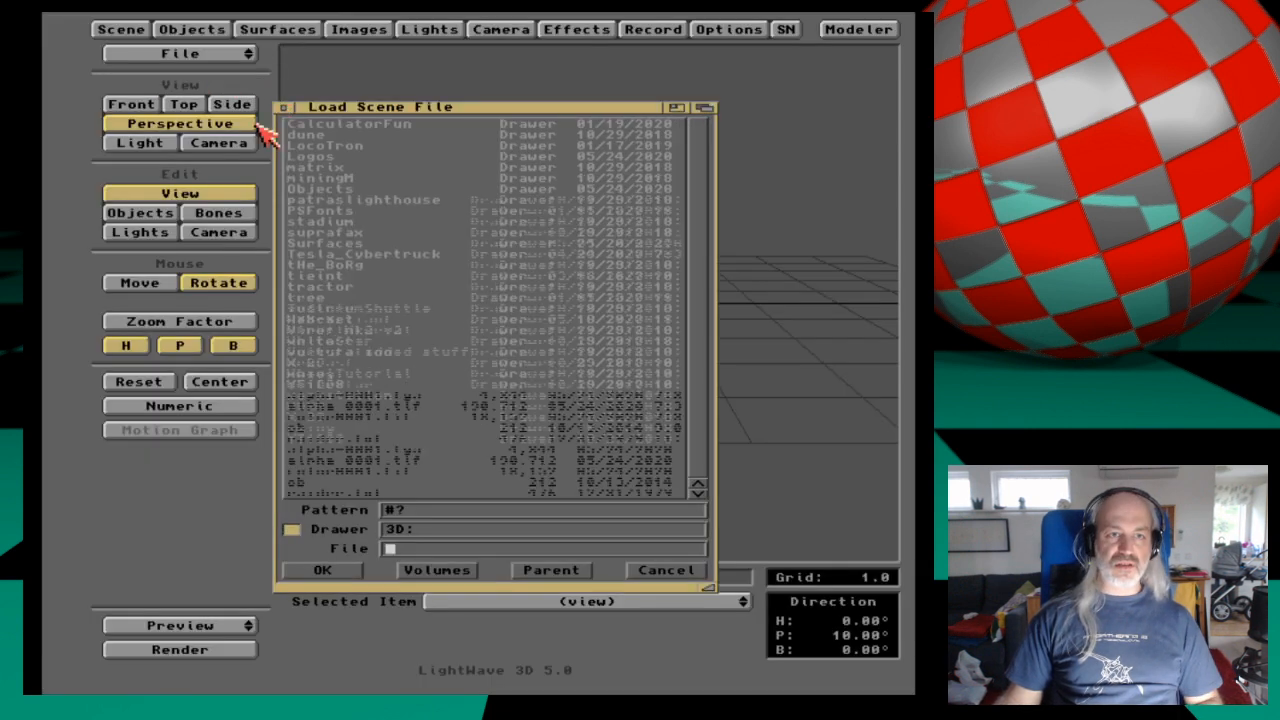
type("lo")
key("Down")
key("Down")
key("Return")
key("Down")
key("Down")
key("Down")
key("Down")
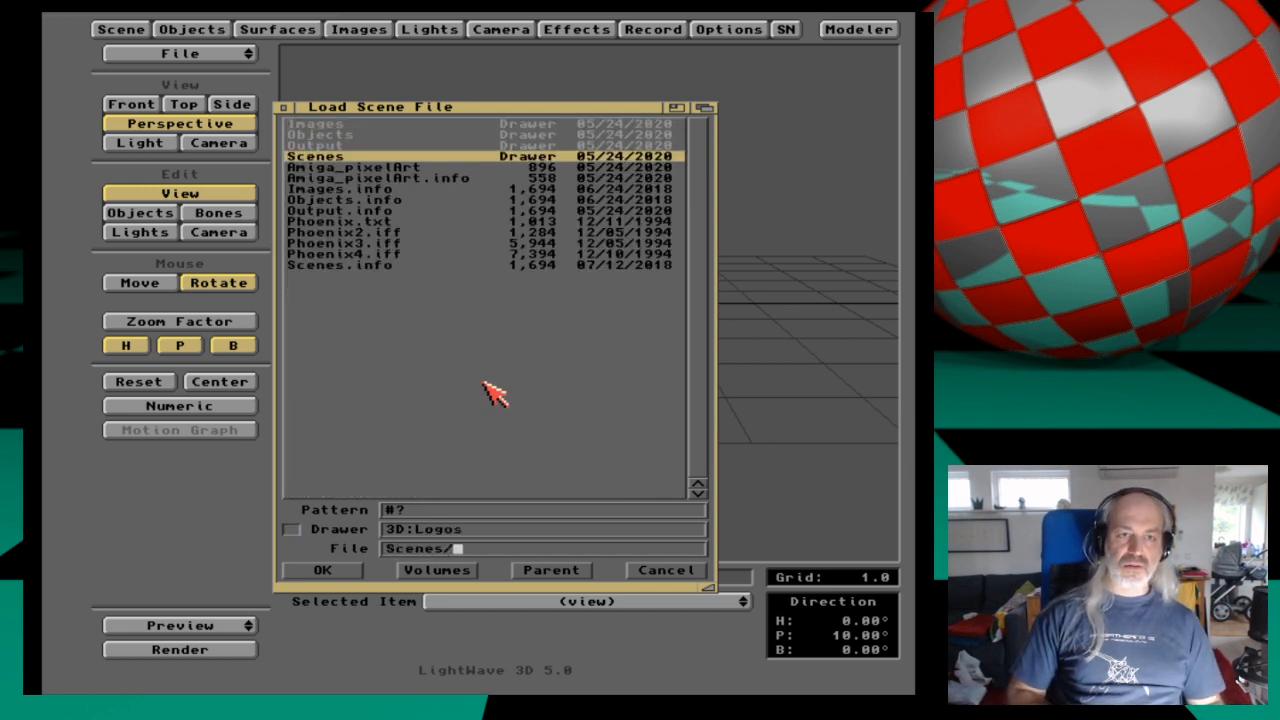
key("Return")
Load the scene muadib_pixelart.scn.
key("Down")
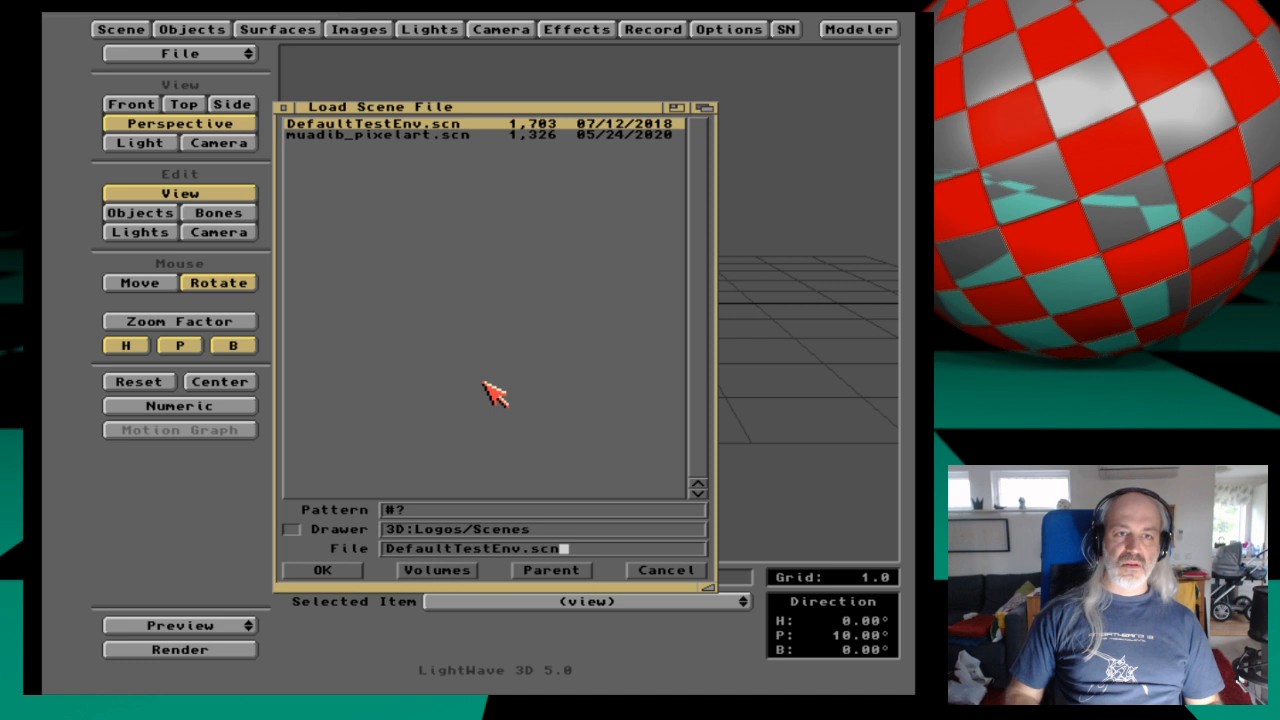
key("Down")
key("Return")
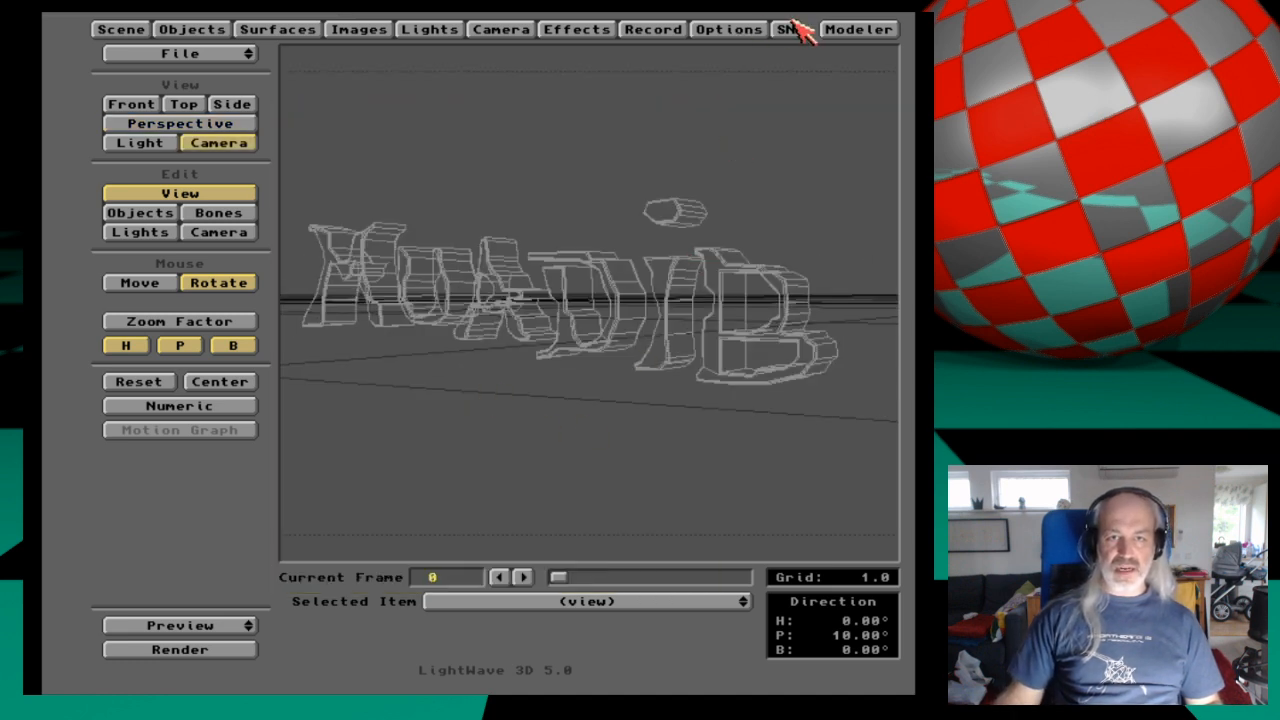
Set the Layout Grid to Off in the layout view options and return to the scene.
left_click(740, 29)
left_click(497, 248)
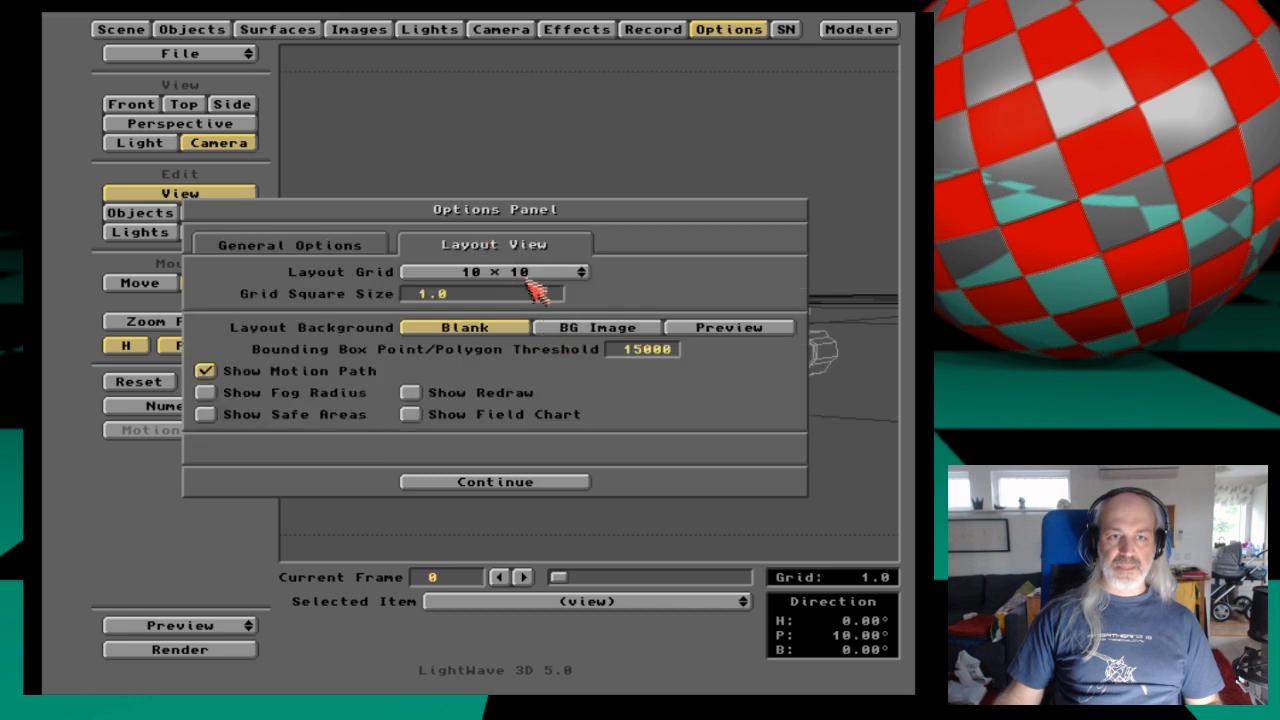
left_click_drag(462, 278, 451, 214)
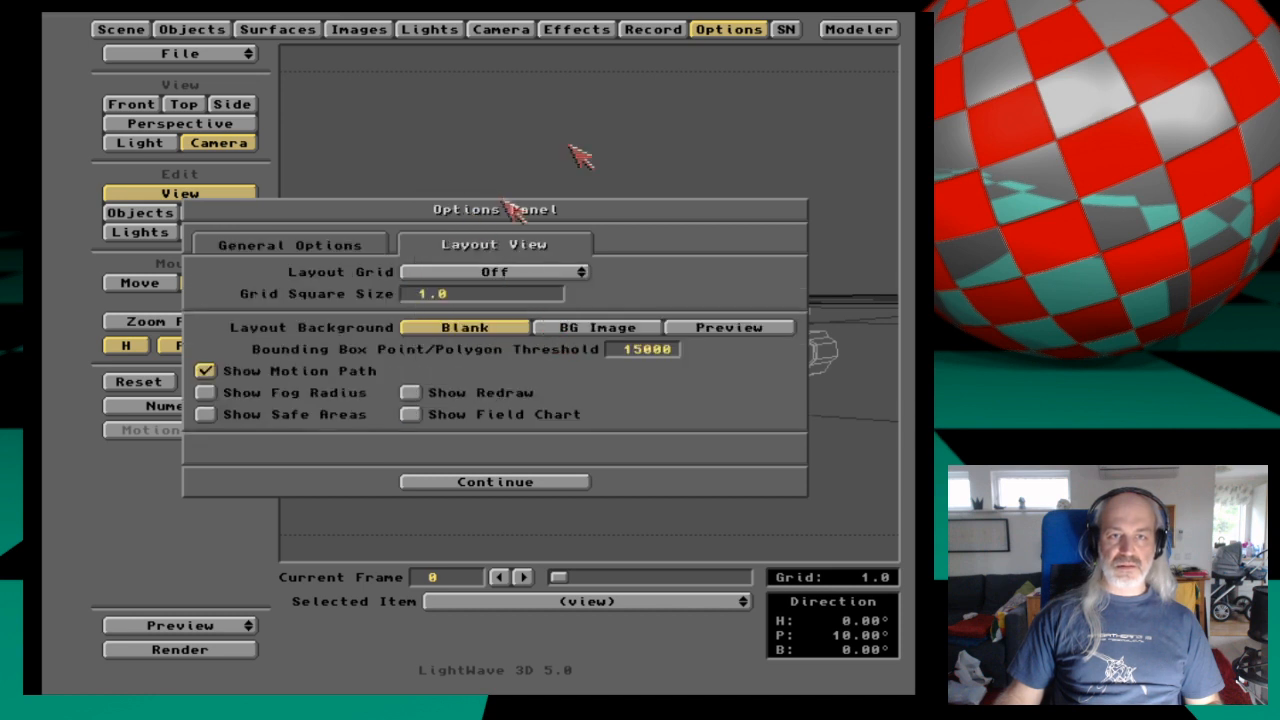
left_click(738, 29)
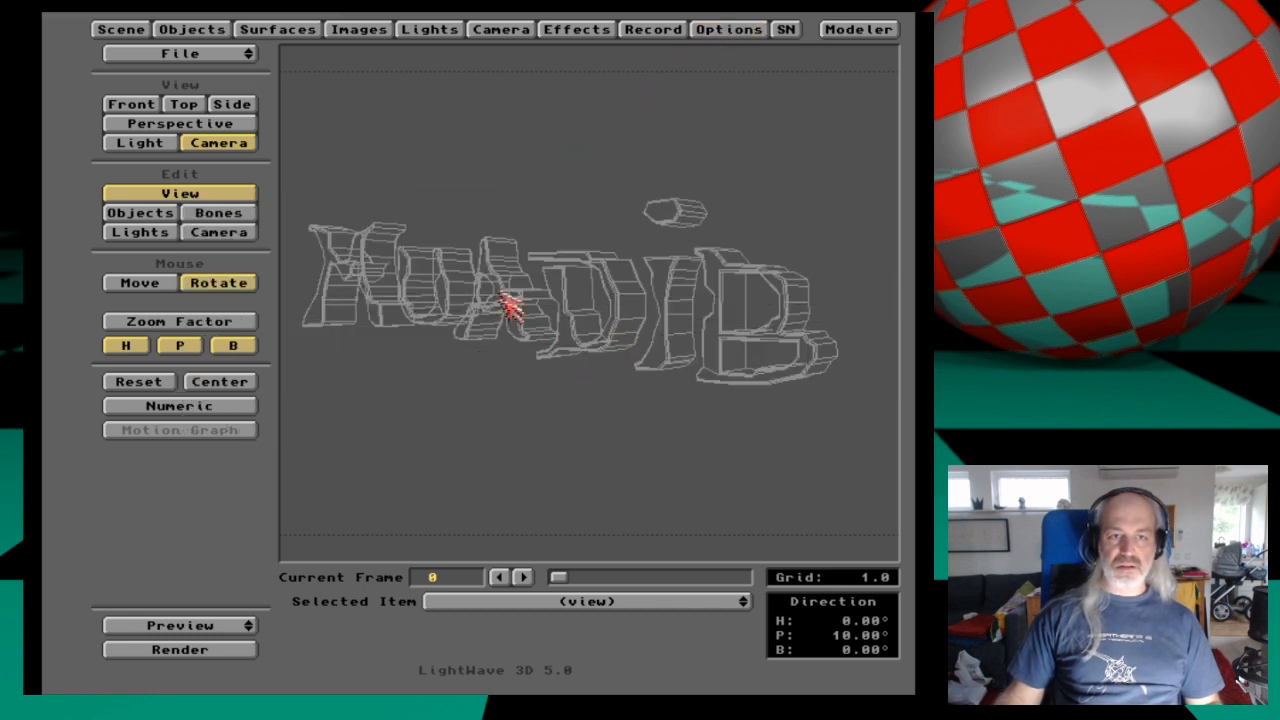
Switch to Directory Opus and view the rendered image Muadib_pixelart_high_32c.iff, closing it again.
key("Right")
key("Right")
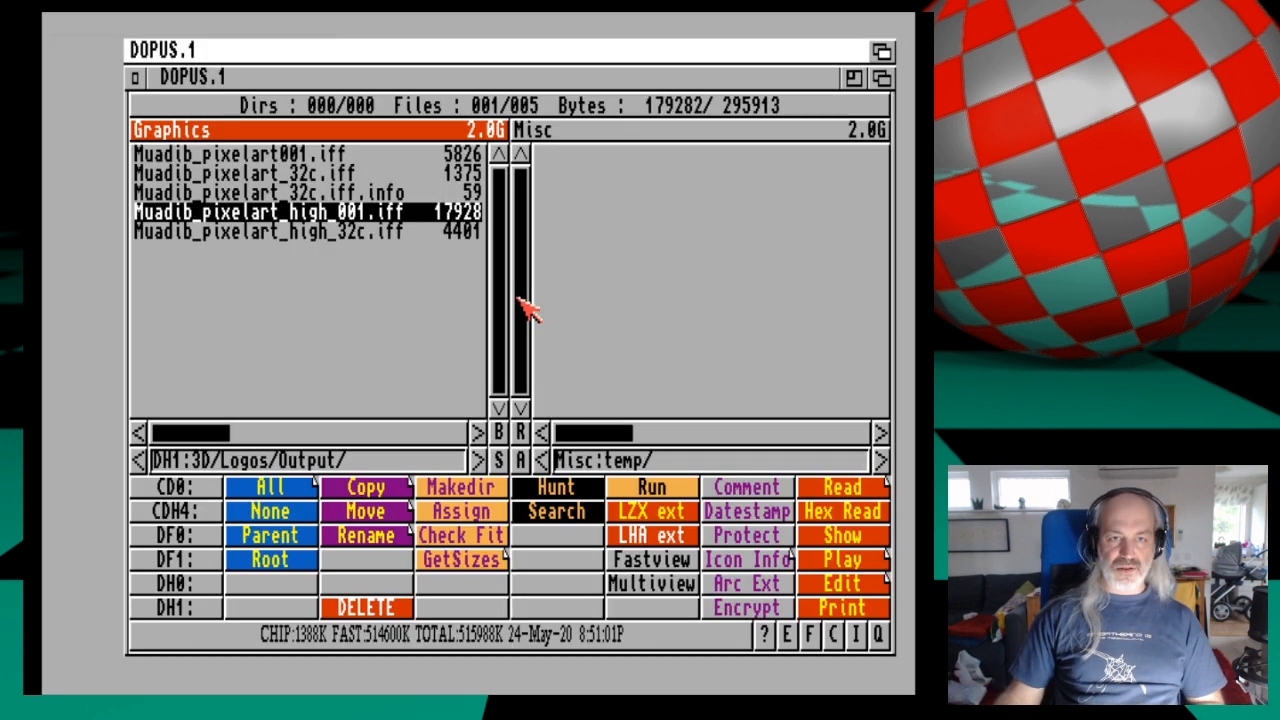
left_click(400, 286)
left_click(400, 236)
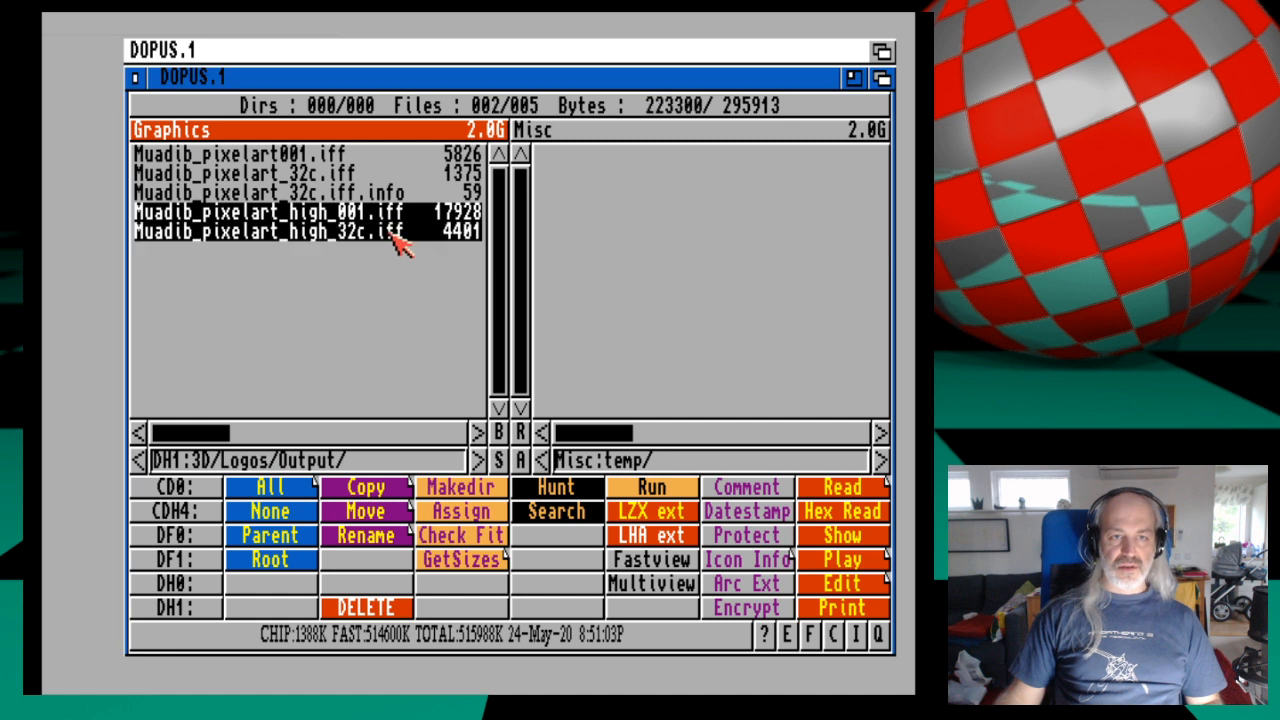
left_click(400, 215)
double_click(398, 231)
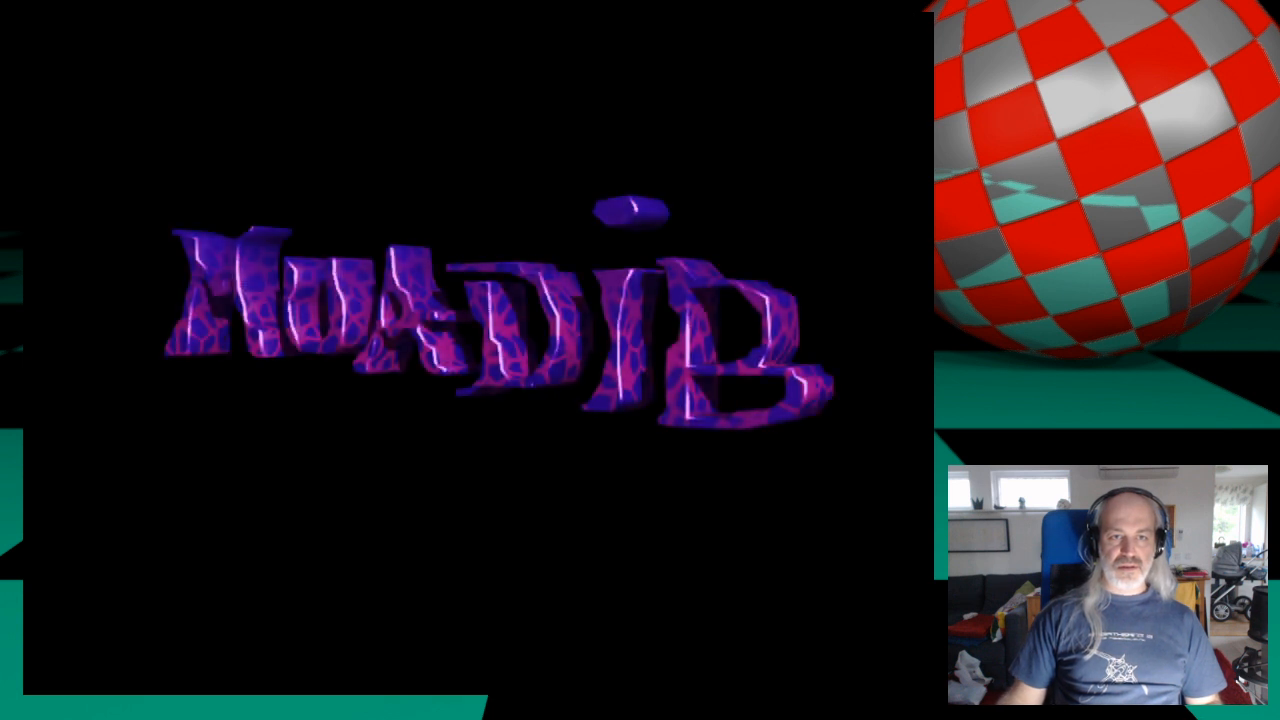
left_click(386, 233)
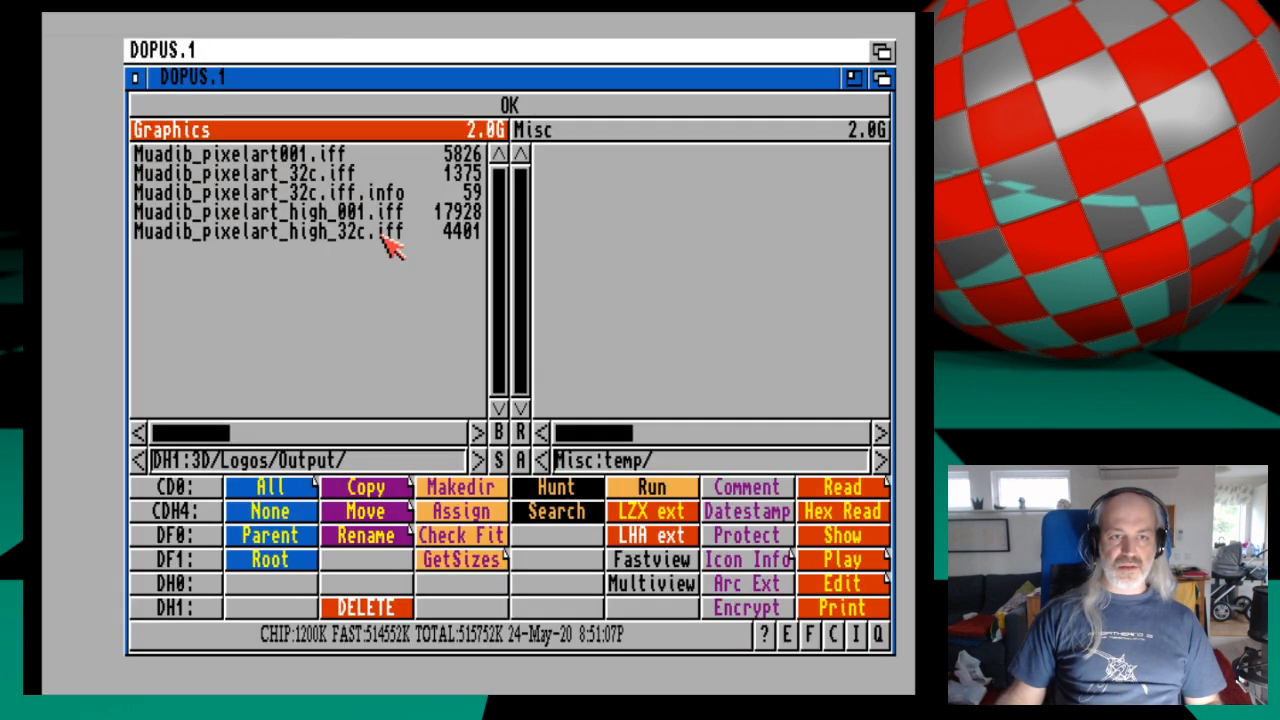
View Muadib_pixelart_high_001.iff with Fastview for comparison and close it.
left_click(400, 213)
left_click(651, 559)
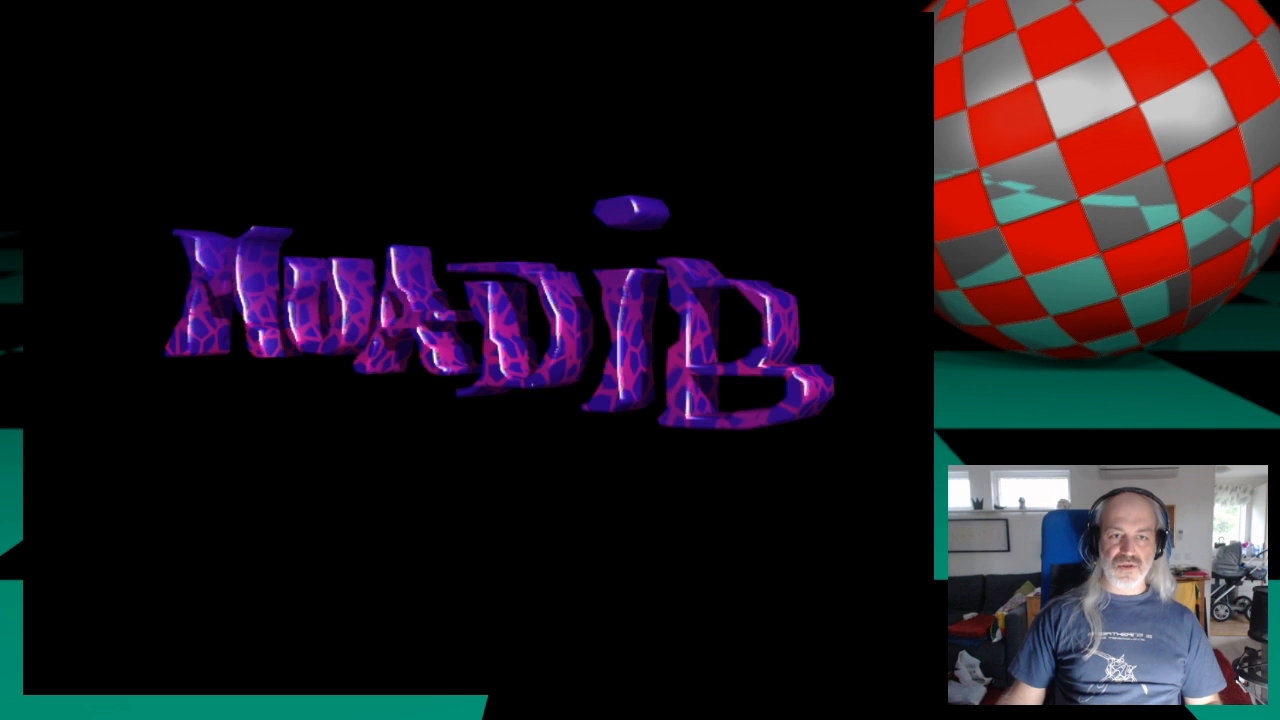
left_click(349, 314)
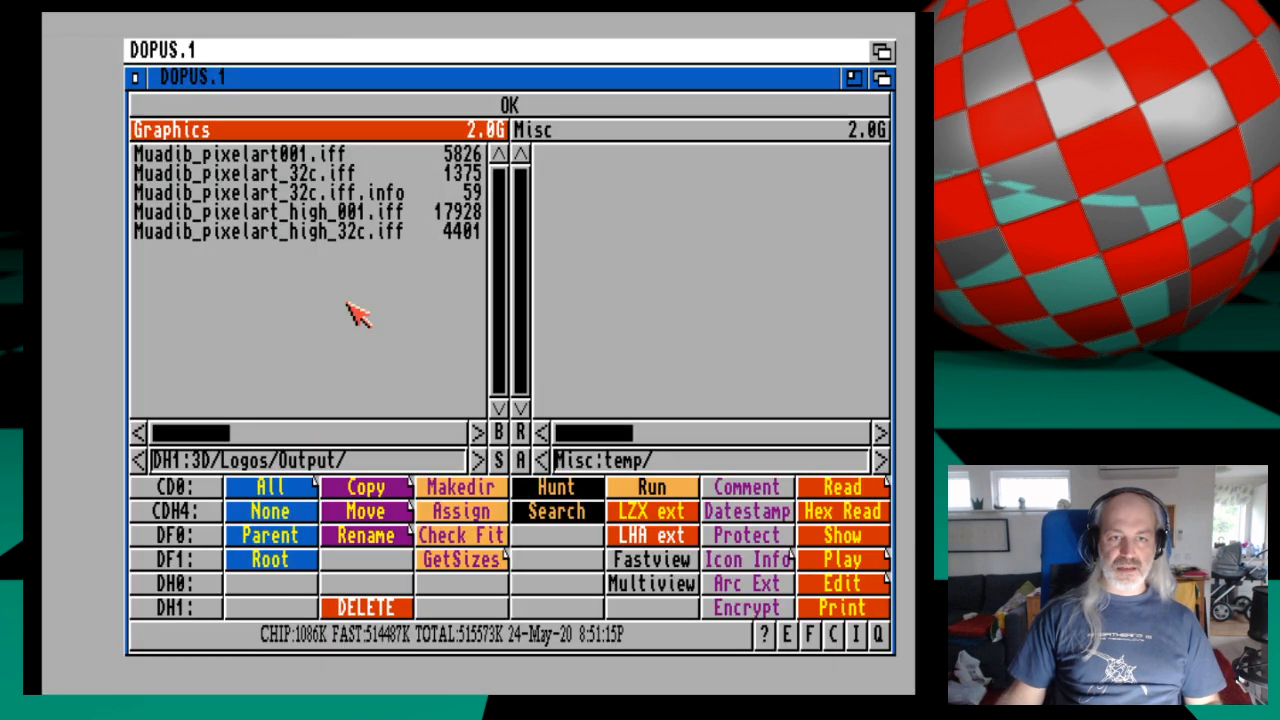
View Muadib_pixelart_high_32c.iff again with Fastview, close it and open Muadib_pixelart_32c.iff.
left_click(380, 233)
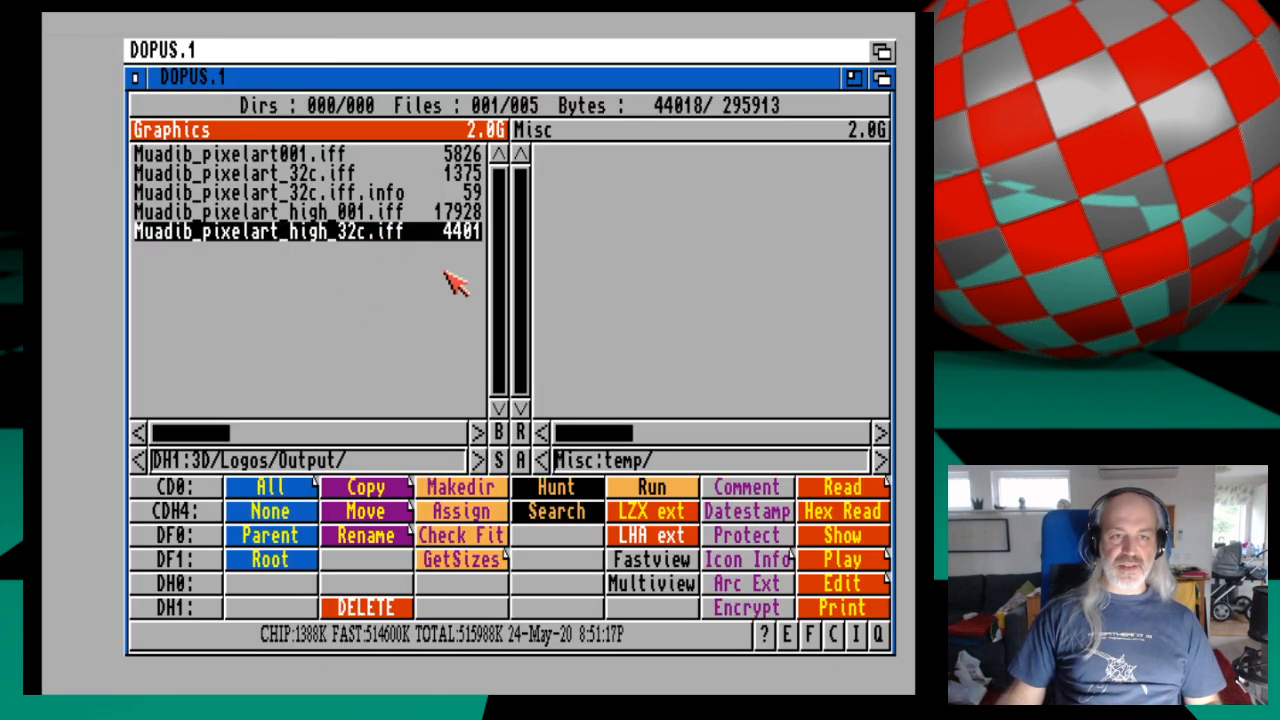
left_click(662, 565)
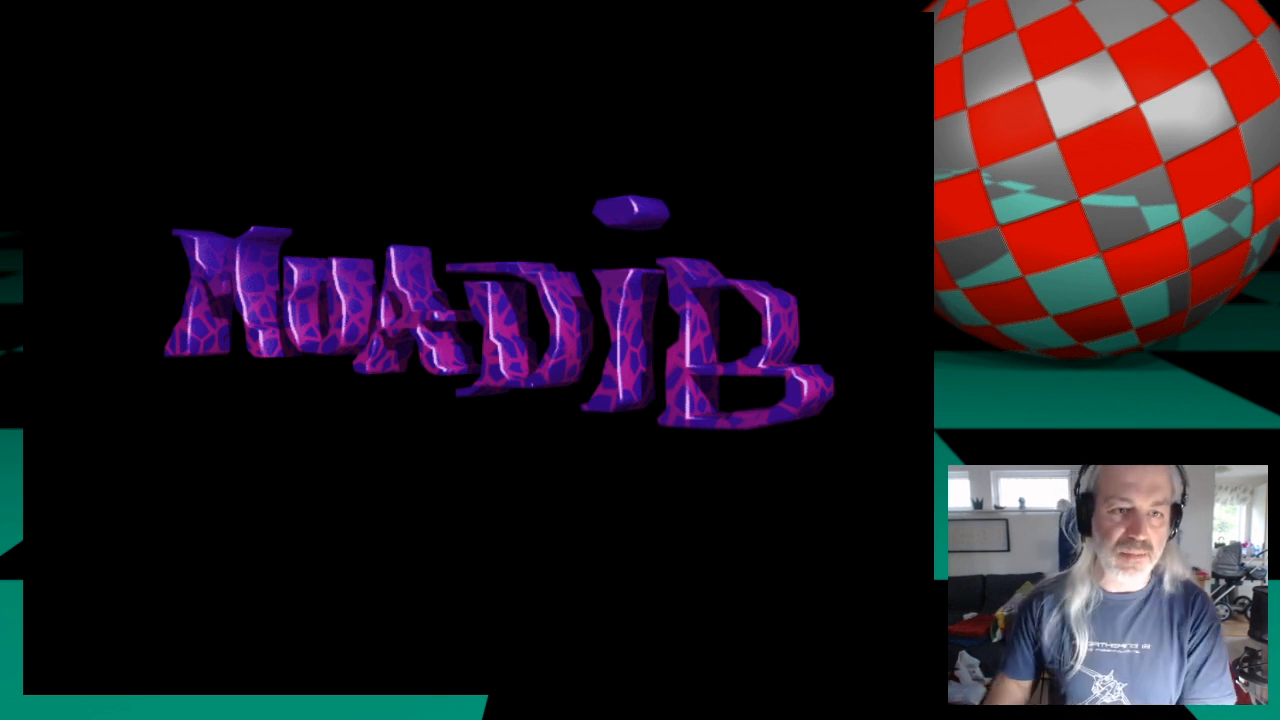
left_click(693, 289)
double_click(351, 178)
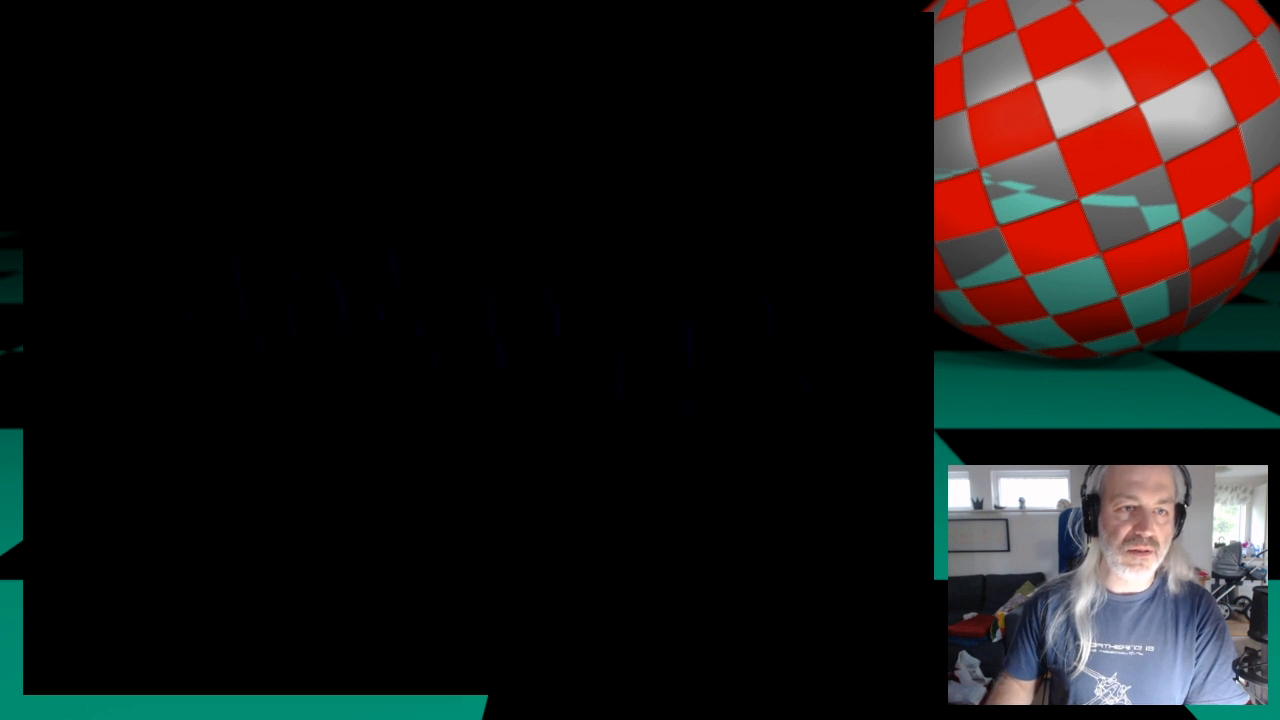